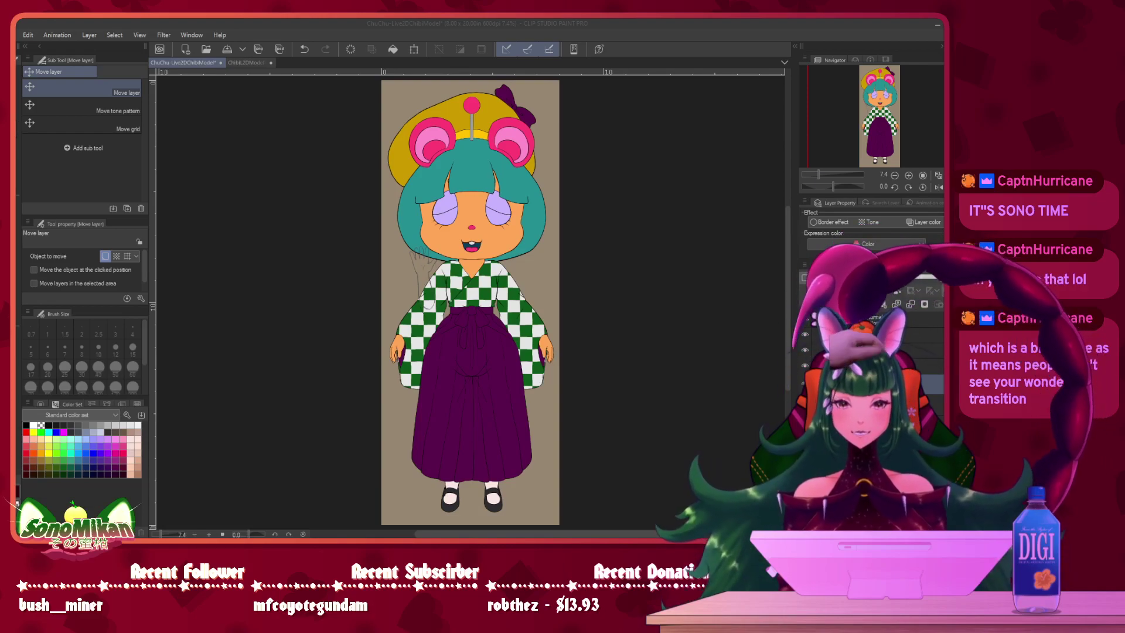
- Hide the layers showing the lowered hand, lower sleeve and sleeve interior of the character's right arm
left_click(297, 268)
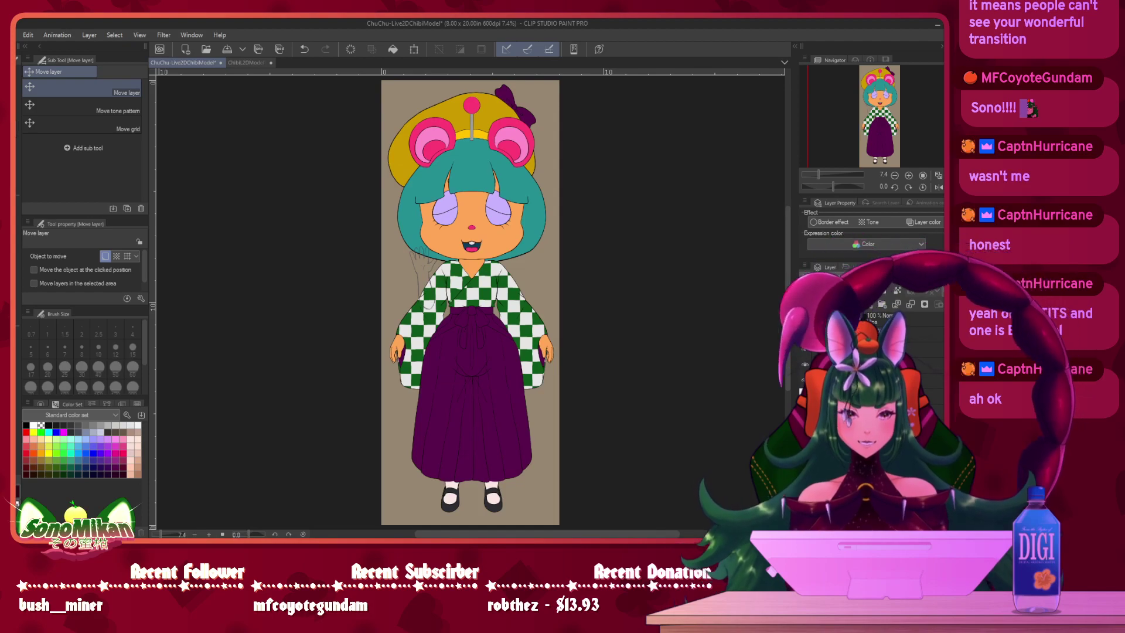
left_click(805, 411)
left_click(804, 427)
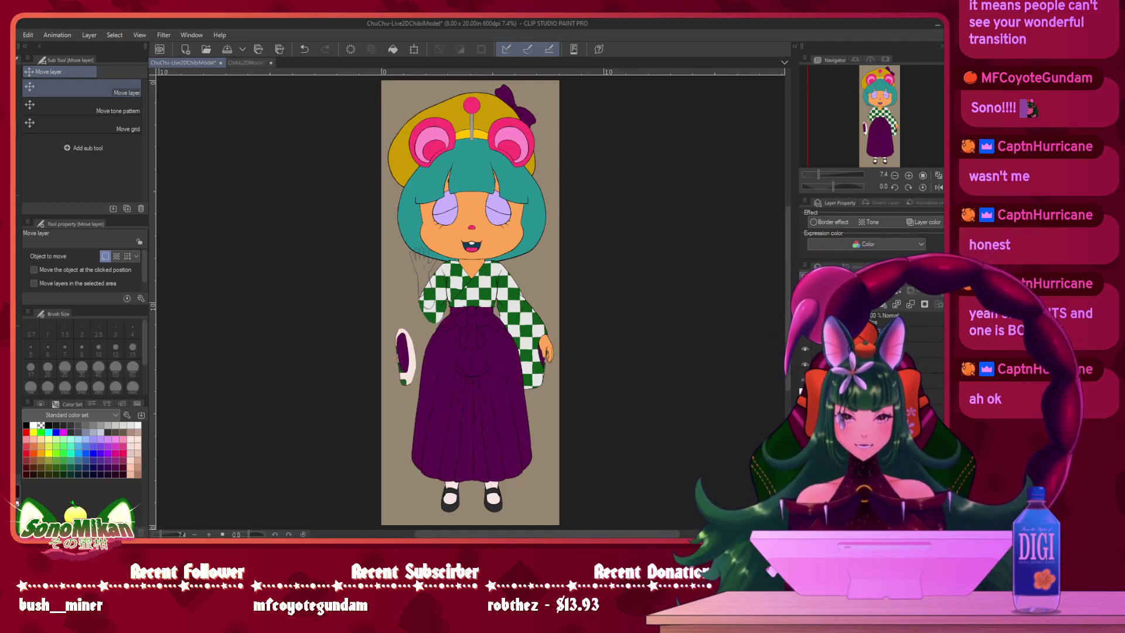
key("ctrl+z")
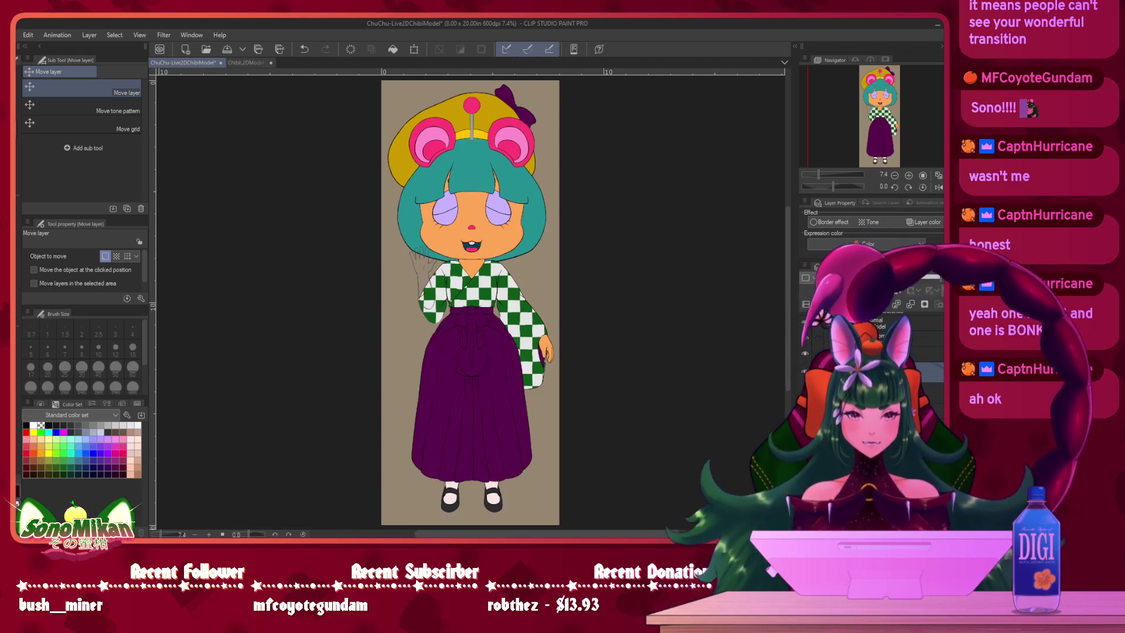
- Sketch the sleeve opening in purple around the raised forearm's elbow with the Darker pencil at size 30
left_click(909, 175)
left_click(908, 174)
left_click(909, 174)
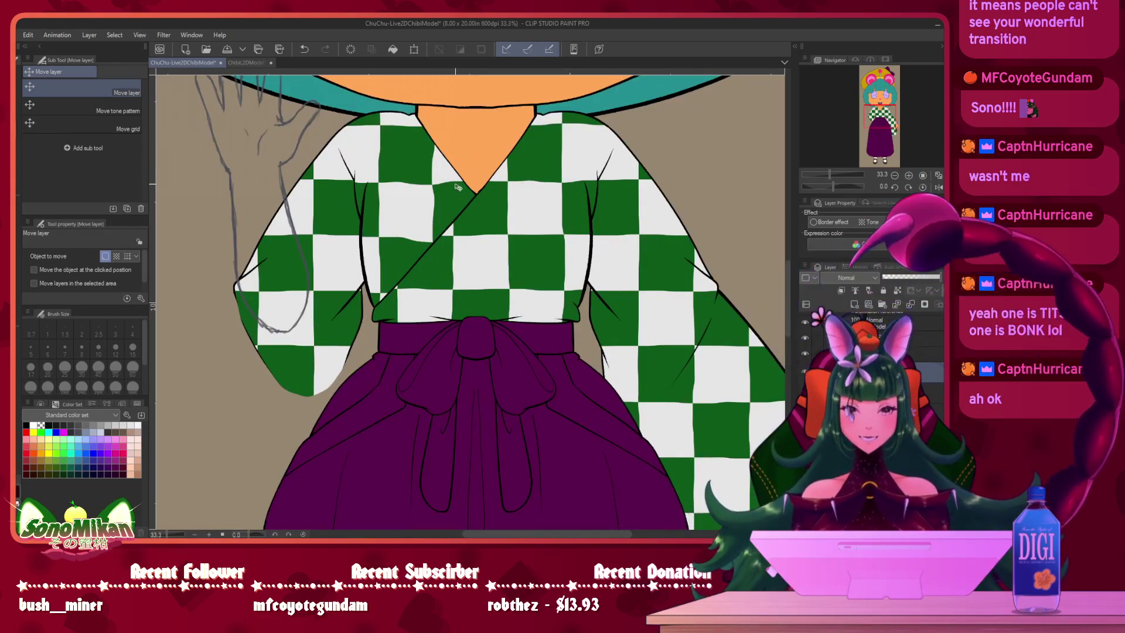
left_click_drag(399, 165, 566, 193)
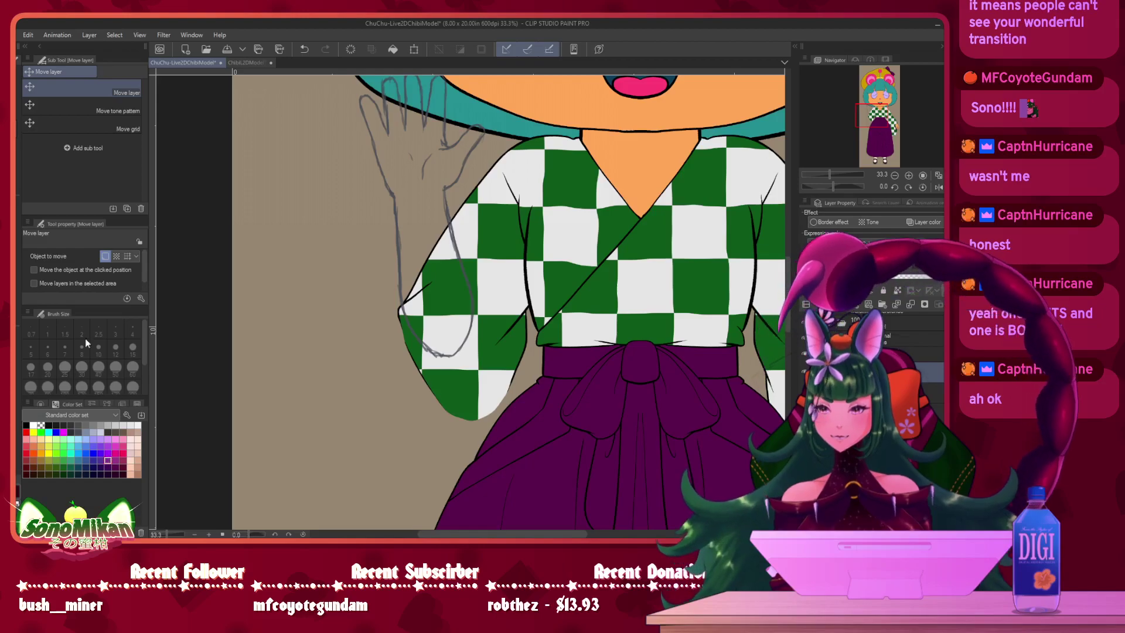
key("p")
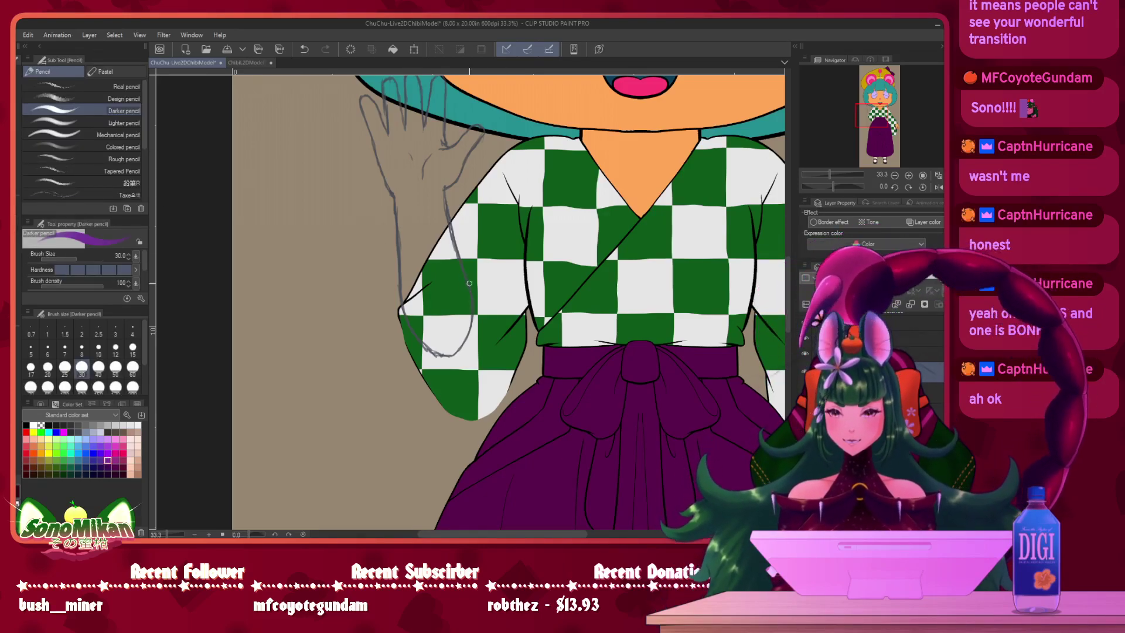
left_click_drag(469, 278, 476, 359)
left_click_drag(477, 309, 466, 387)
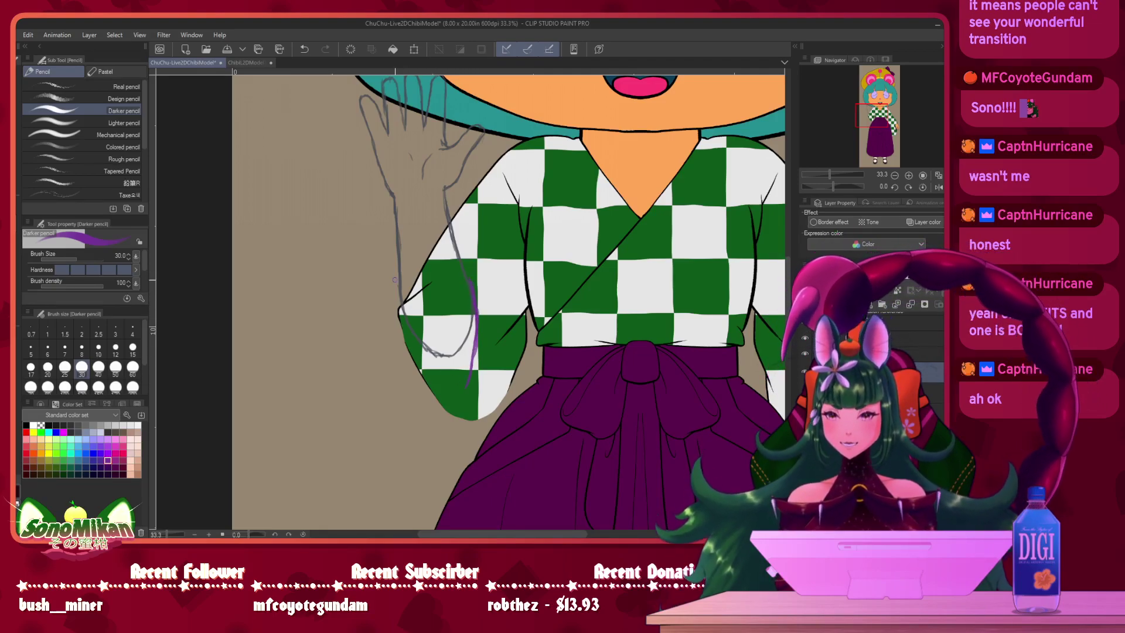
mouse_move(399, 291)
left_mouse_down()
mouse_move(413, 386)
mouse_move(455, 415)
left_mouse_up()
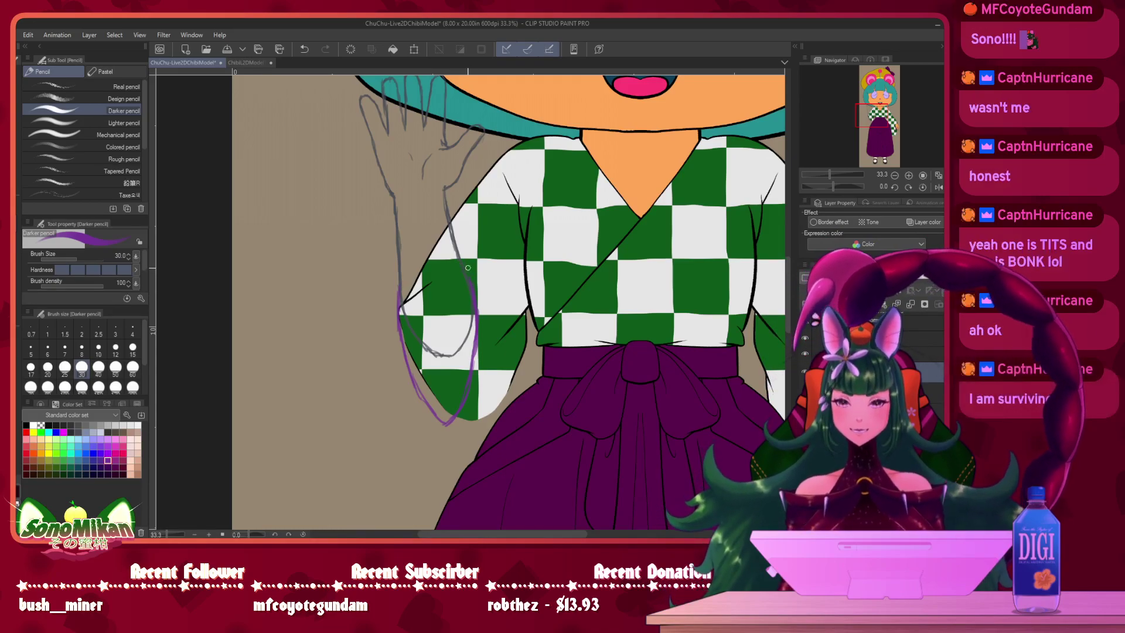
- Sketch the draping outer and inner edges of the raised arm's sleeve, from the elbow down beside and over the skirt
mouse_move(472, 270)
left_mouse_down()
mouse_move(493, 295)
mouse_move(502, 355)
left_mouse_up()
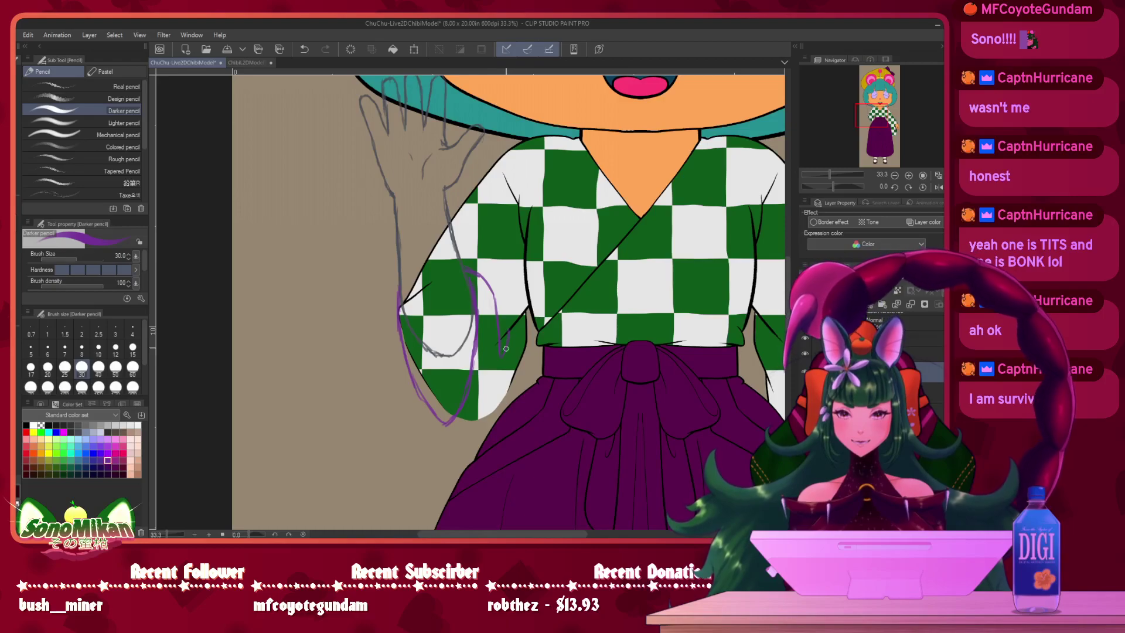
left_click_drag(503, 306, 486, 279)
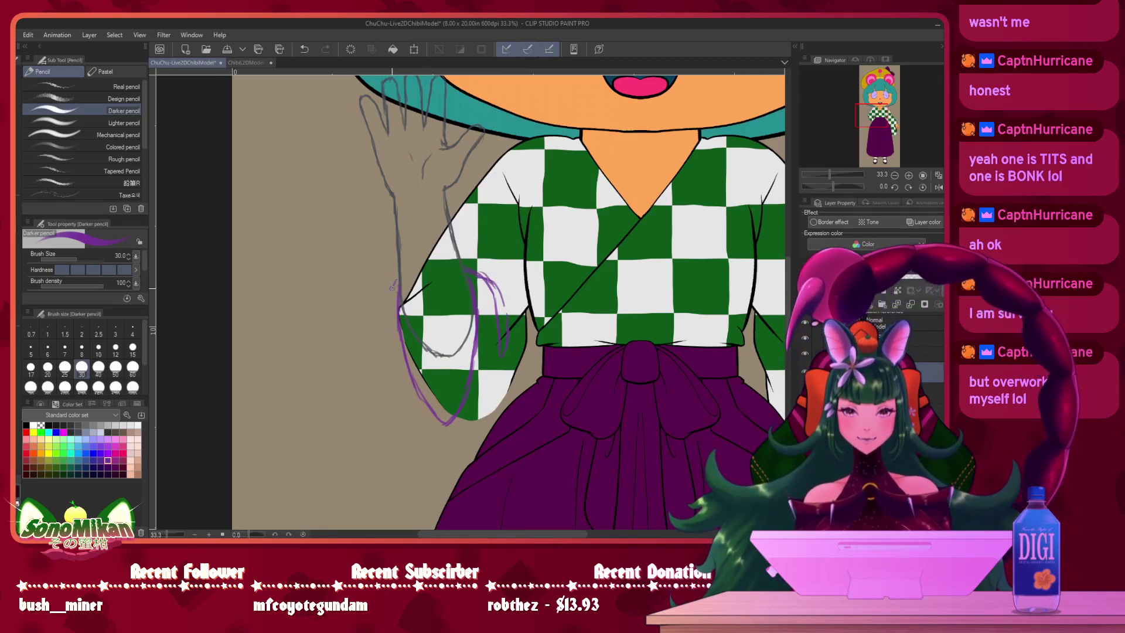
mouse_move(390, 288)
left_mouse_down()
mouse_move(386, 353)
mouse_move(401, 412)
left_mouse_up()
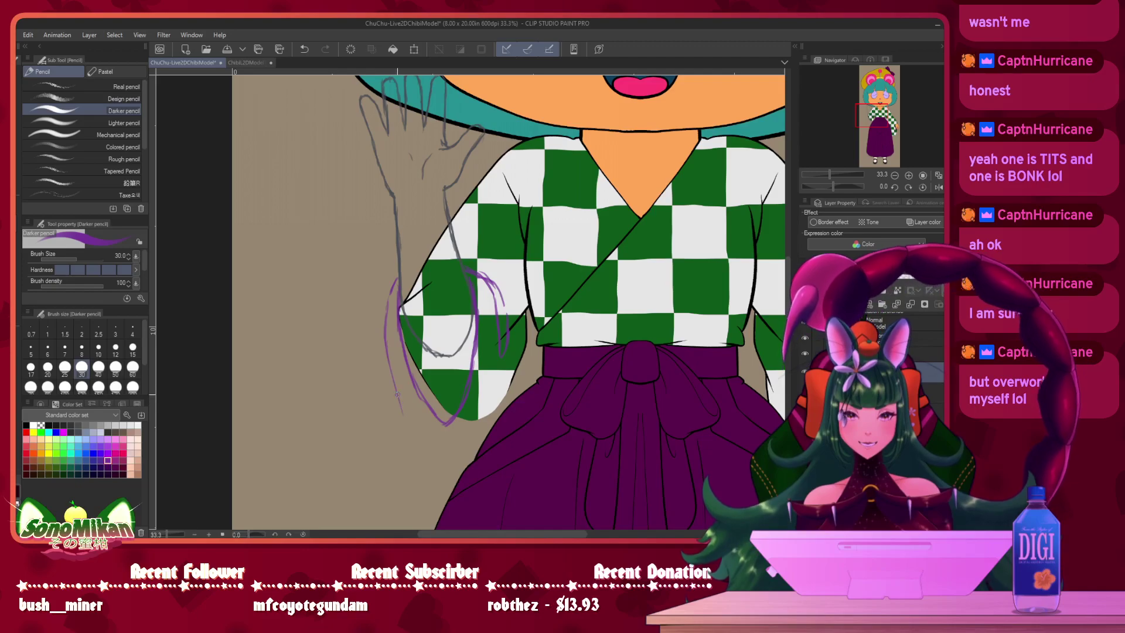
scroll(583, 249, "down", 5)
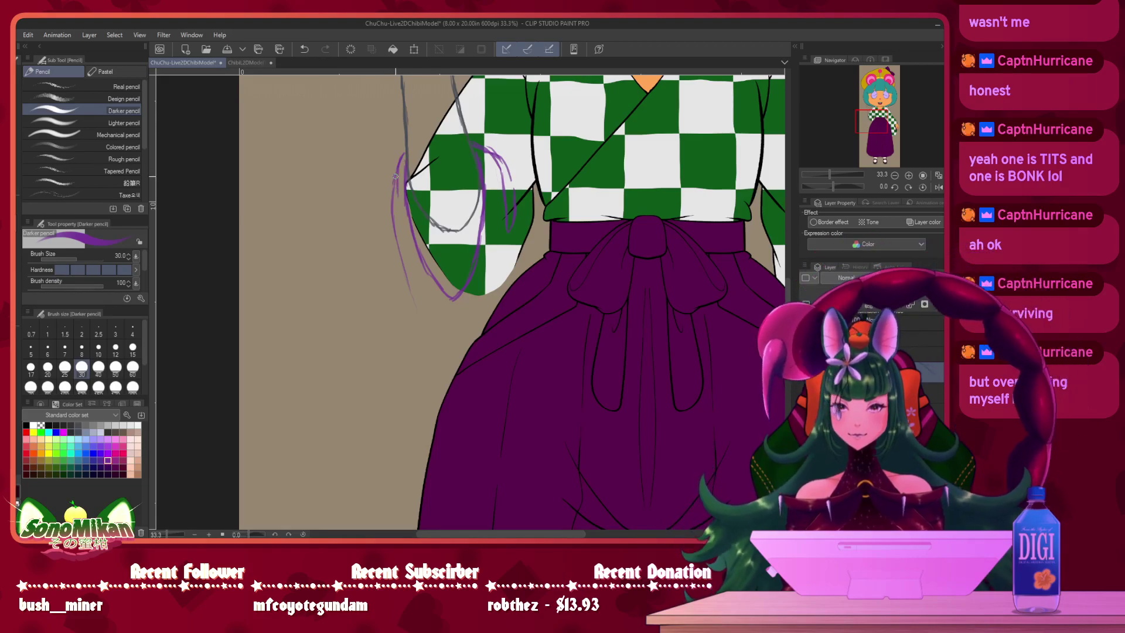
mouse_move(404, 281)
left_mouse_down()
mouse_move(430, 359)
mouse_move(430, 435)
left_mouse_up()
mouse_move(570, 299)
left_mouse_down()
mouse_move(530, 351)
mouse_move(284, 246)
mouse_move(369, 324)
mouse_move(477, 324)
left_mouse_up()
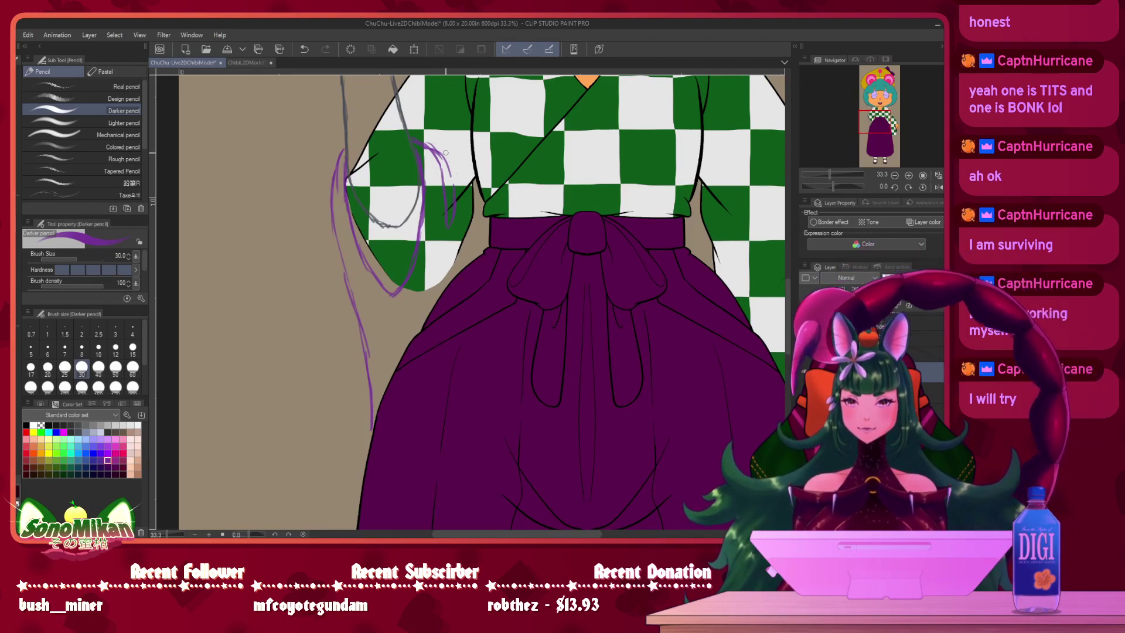
mouse_move(451, 153)
left_mouse_down()
mouse_move(465, 251)
mouse_move(466, 224)
mouse_move(431, 422)
left_mouse_up()
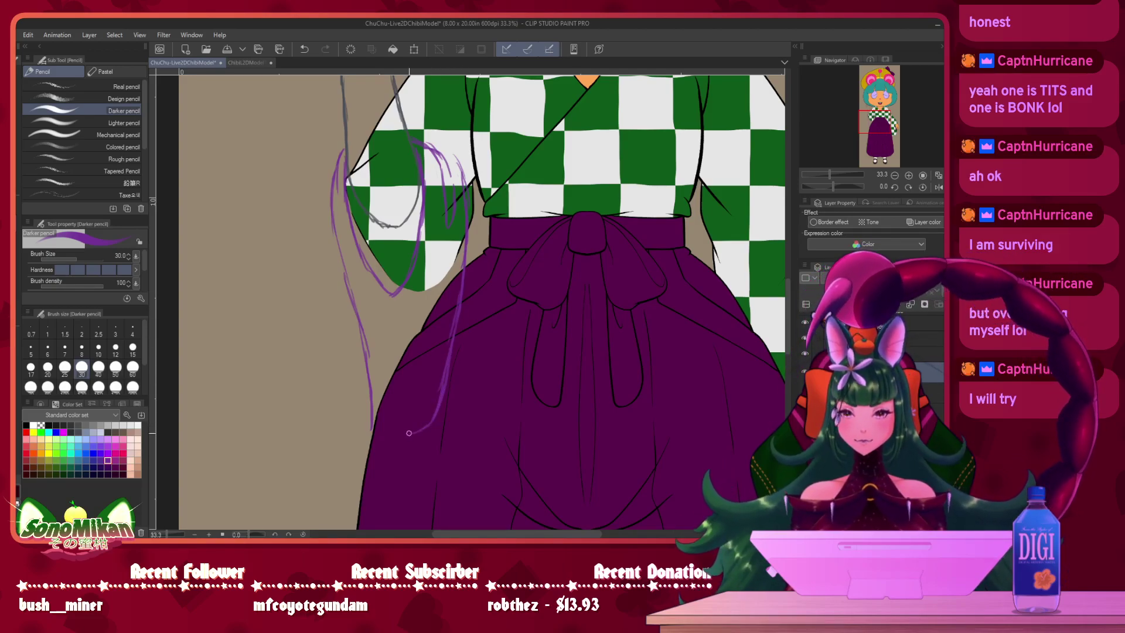
- Sketch the rounded bottom hem of the hanging sleeve and a vertical fold from the opening's point down to it
left_click_drag(506, 374, 471, 314)
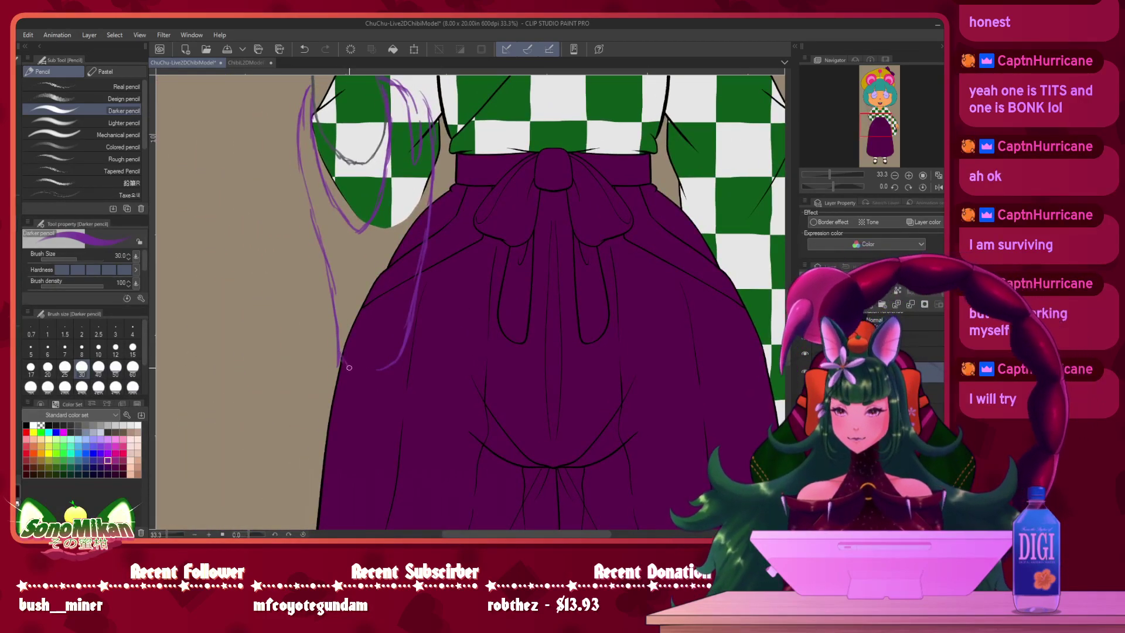
mouse_move(378, 370)
left_mouse_down()
mouse_move(342, 359)
mouse_move(362, 376)
mouse_move(353, 367)
mouse_move(383, 365)
left_mouse_up()
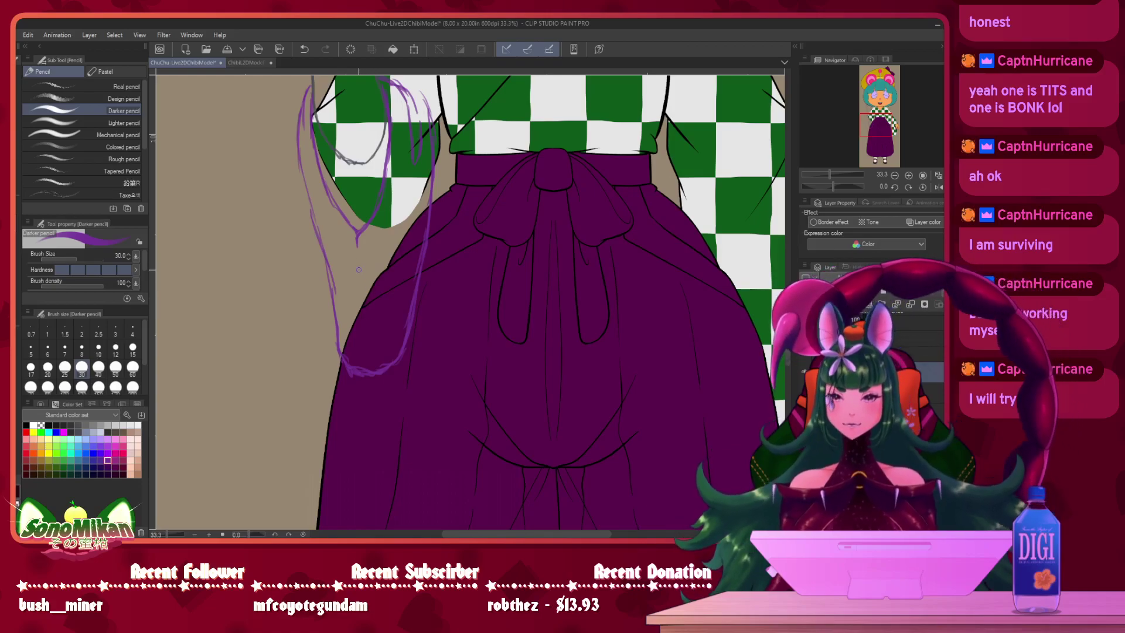
left_click_drag(356, 246, 356, 361)
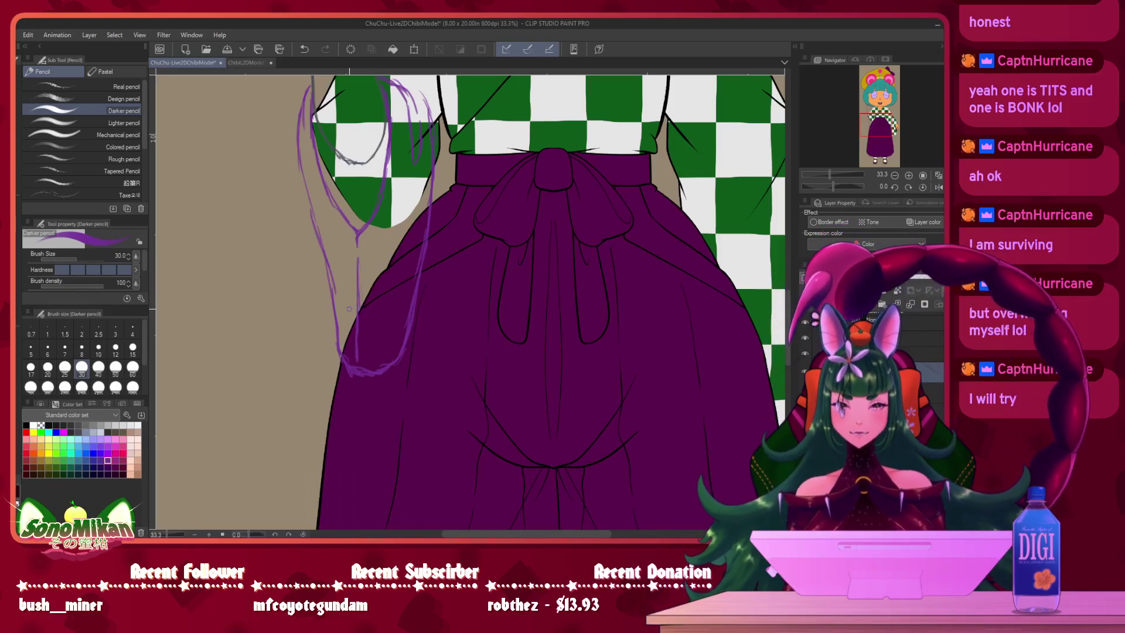
mouse_move(349, 362)
left_mouse_down()
mouse_move(388, 358)
mouse_move(354, 381)
mouse_move(355, 338)
mouse_move(396, 362)
mouse_move(358, 378)
mouse_move(340, 360)
mouse_move(363, 378)
left_mouse_up()
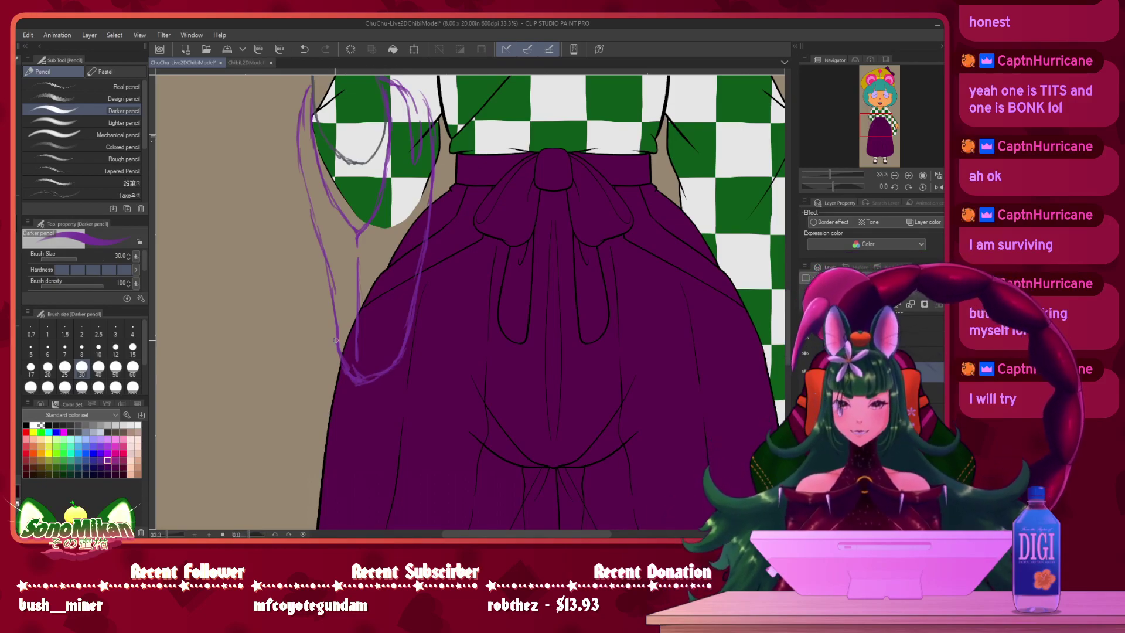
- Ink the raised forearm's outer edge from wrist to elbow in black with the Real G-Pen at size 30
left_click_drag(449, 231, 477, 391)
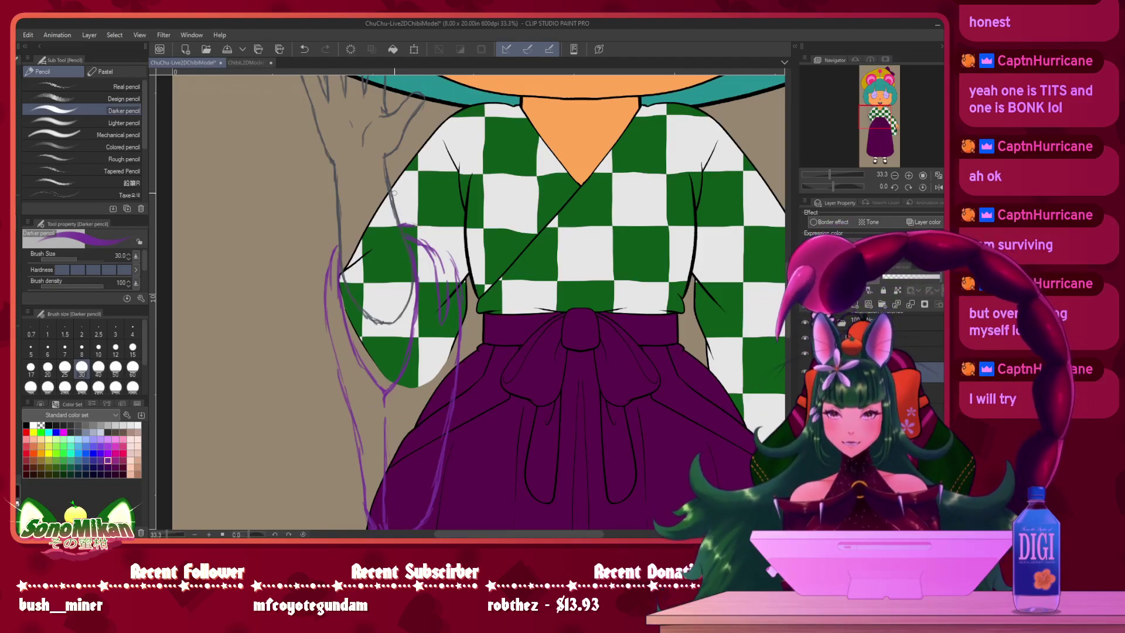
mouse_move(526, 243)
left_mouse_down()
mouse_move(523, 191)
mouse_move(535, 167)
mouse_move(539, 211)
left_mouse_up()
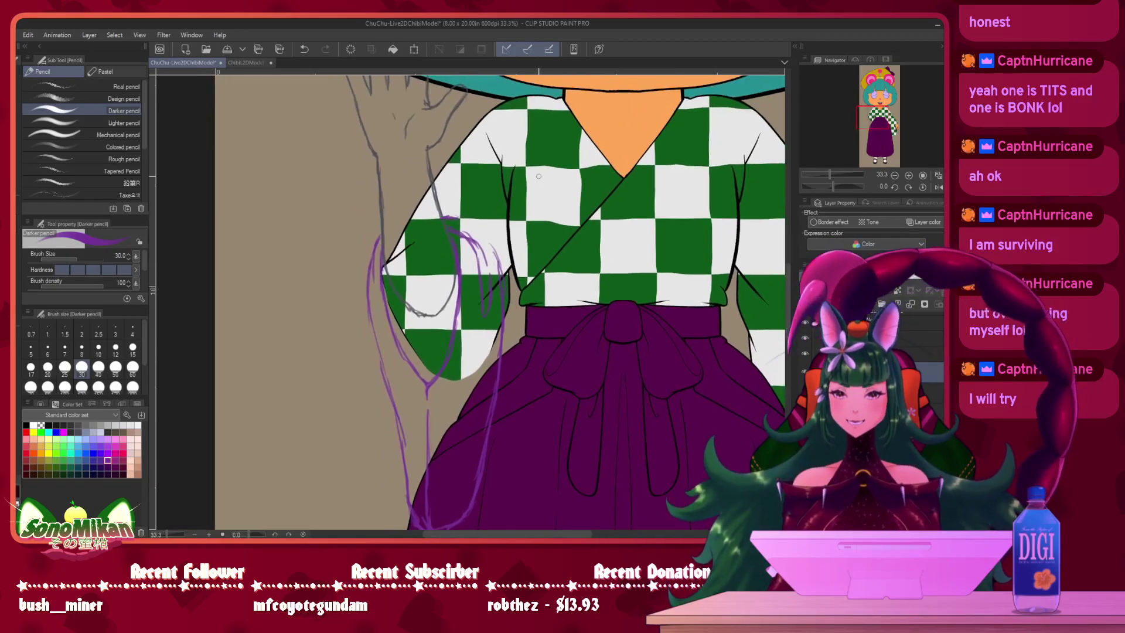
left_click_drag(409, 279, 419, 314)
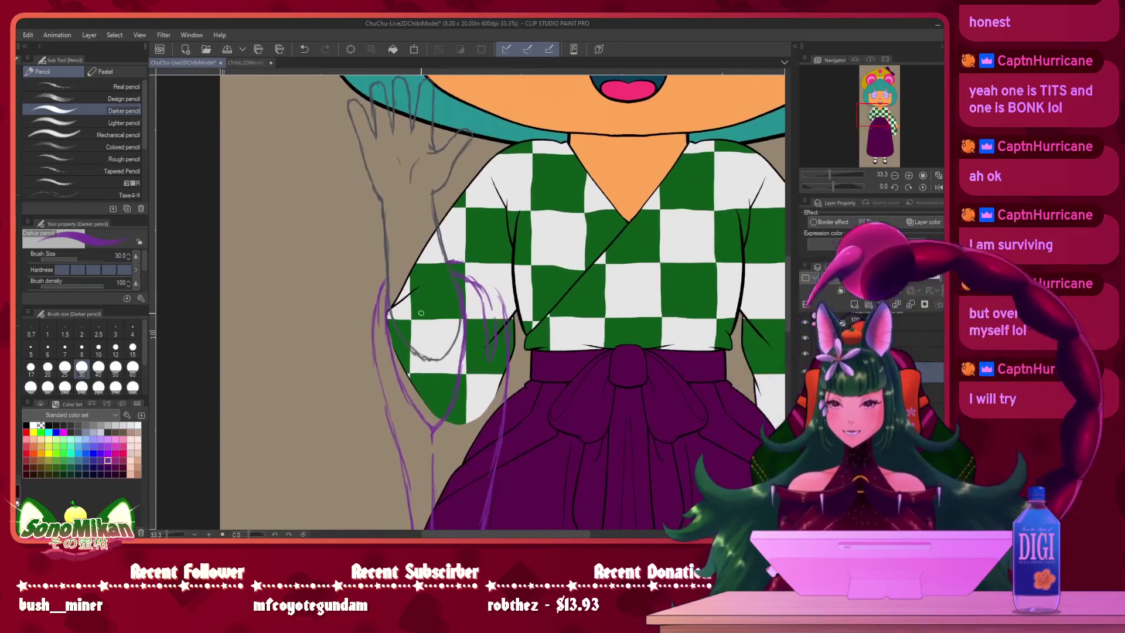
left_click_drag(419, 222, 362, 25)
left_click_drag(397, 159, 419, 303)
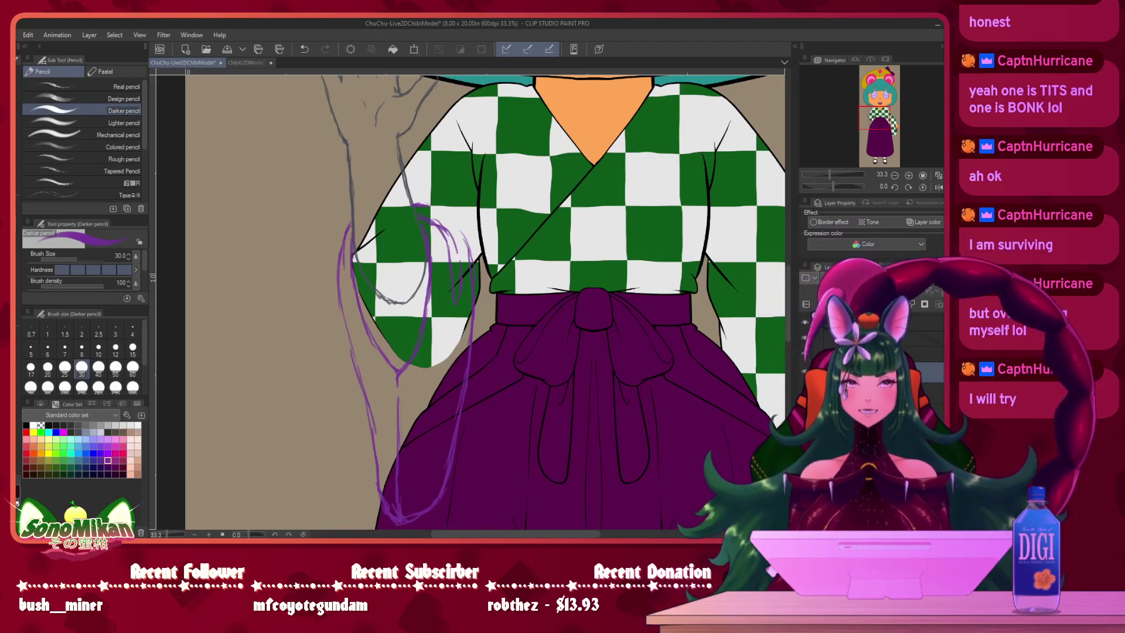
left_click(25, 425)
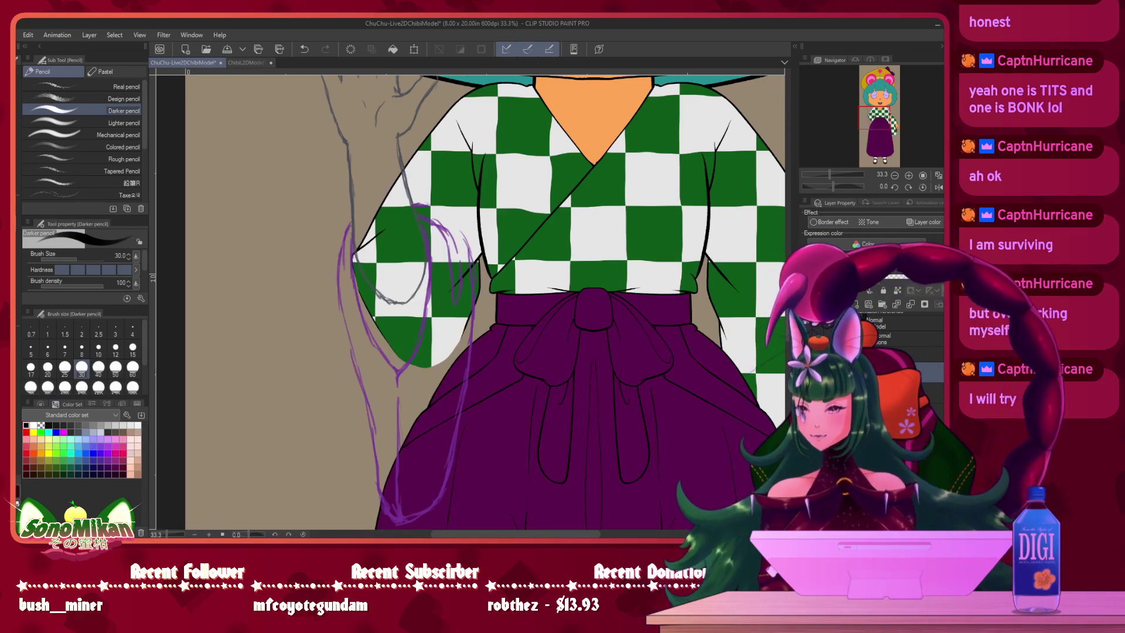
key("p")
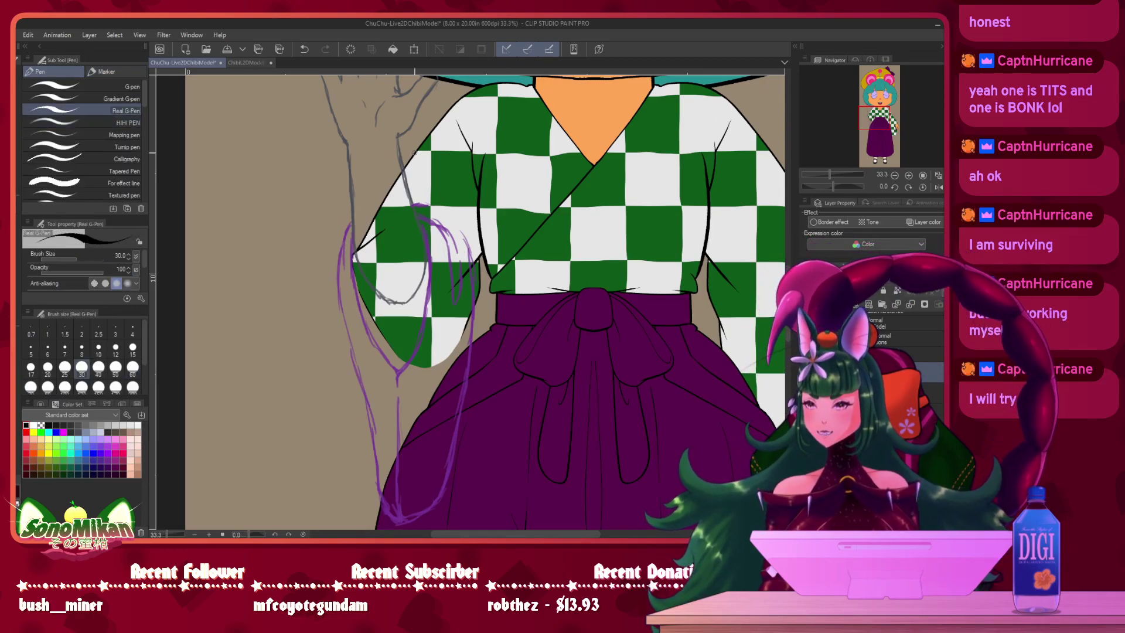
key("ctrl+plus")
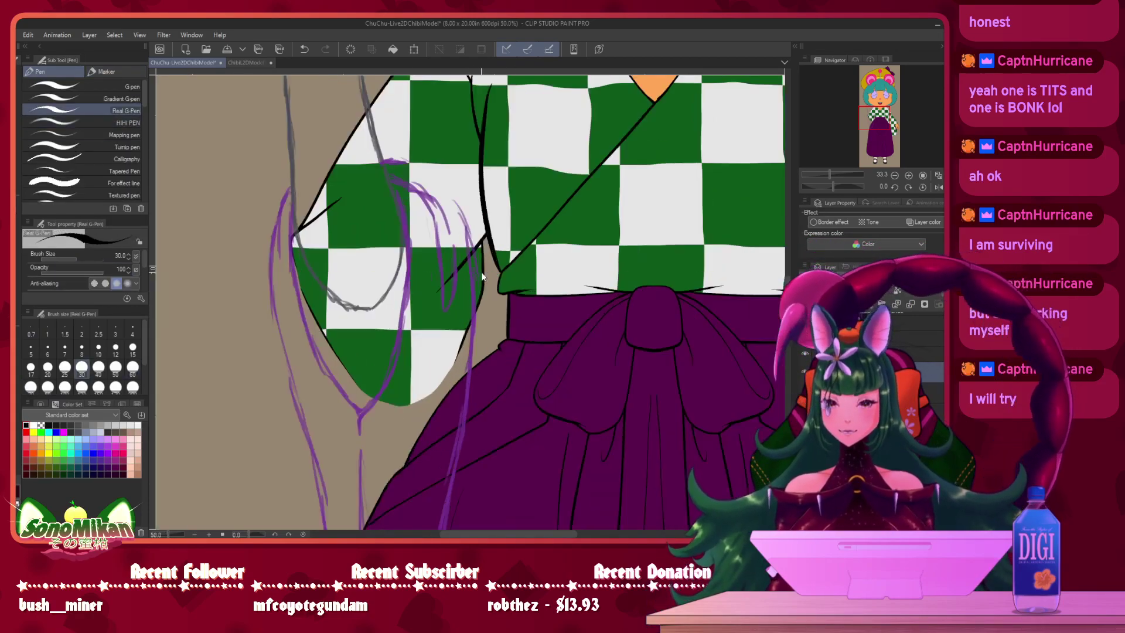
mouse_move(468, 183)
left_mouse_down()
mouse_move(508, 363)
mouse_move(497, 288)
mouse_move(496, 300)
left_mouse_up()
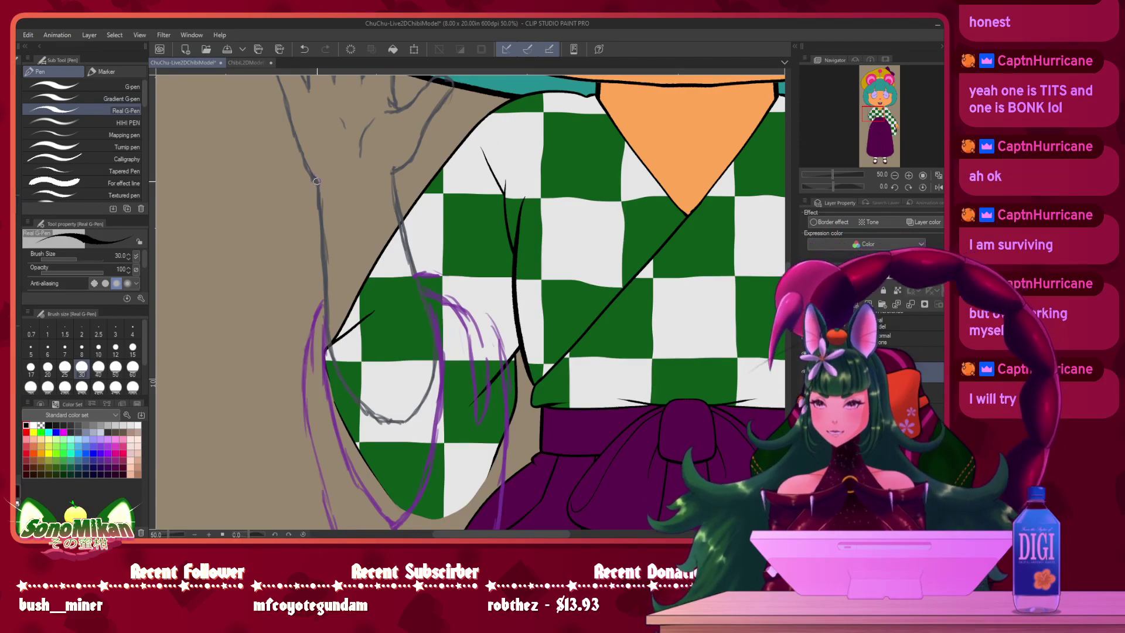
mouse_move(317, 174)
left_mouse_down()
mouse_move(335, 361)
mouse_move(360, 400)
mouse_move(398, 422)
left_mouse_up()
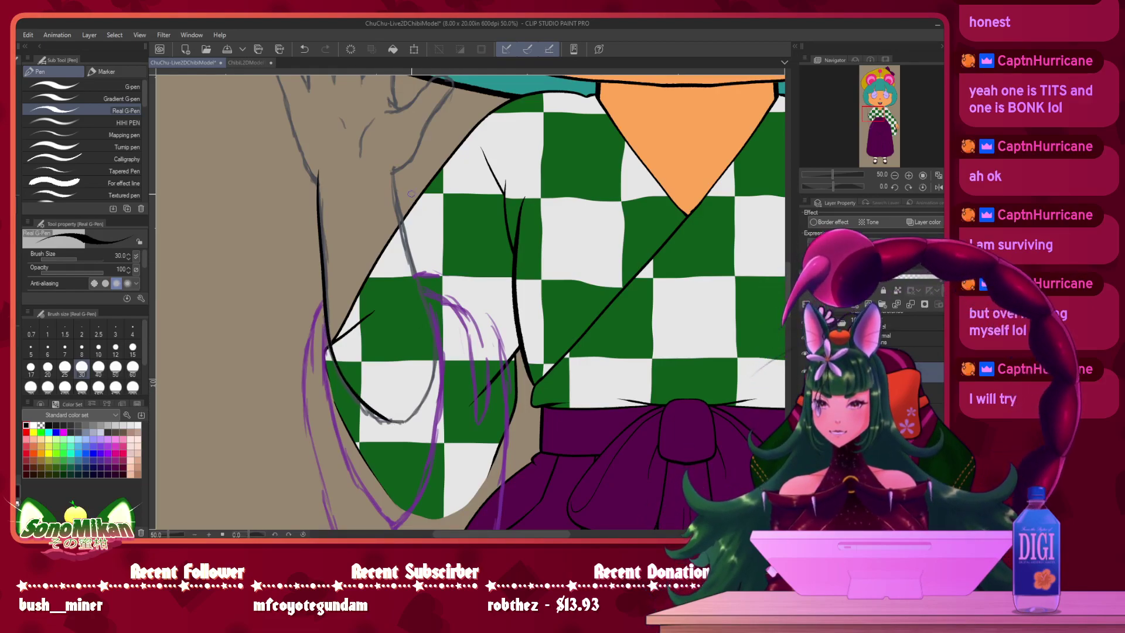
- Ink the raised forearm's inner edge from the wrist down around the elbow, redoing the first stroke
left_click_drag(393, 170, 404, 240)
key("ctrl+z")
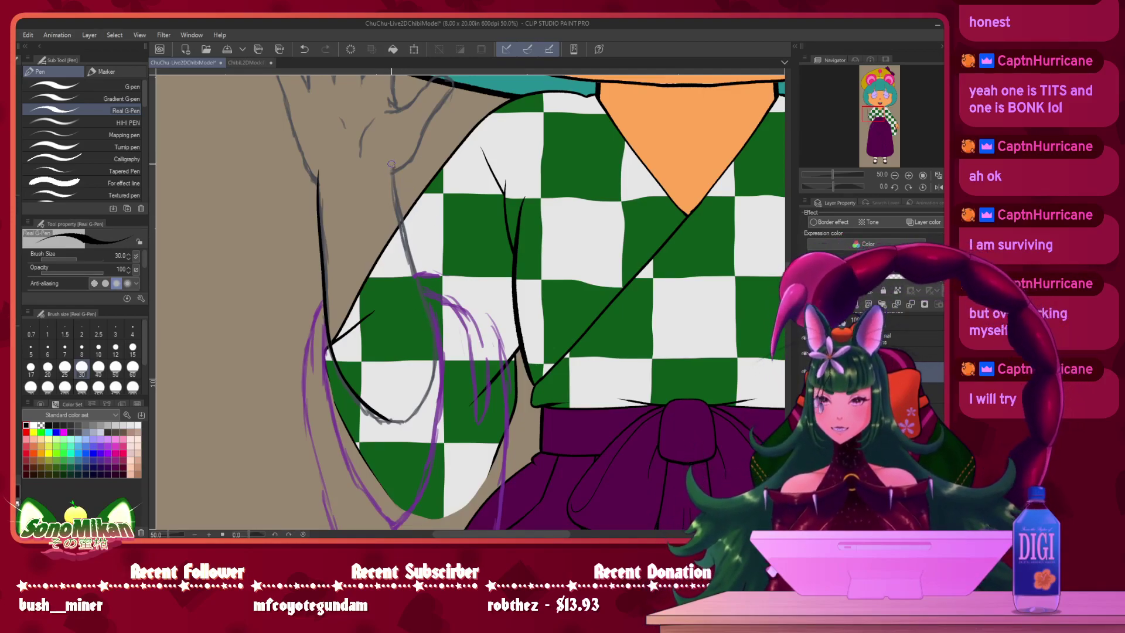
mouse_move(392, 172)
left_mouse_down()
mouse_move(435, 361)
mouse_move(412, 415)
mouse_move(391, 422)
mouse_move(370, 407)
left_mouse_up()
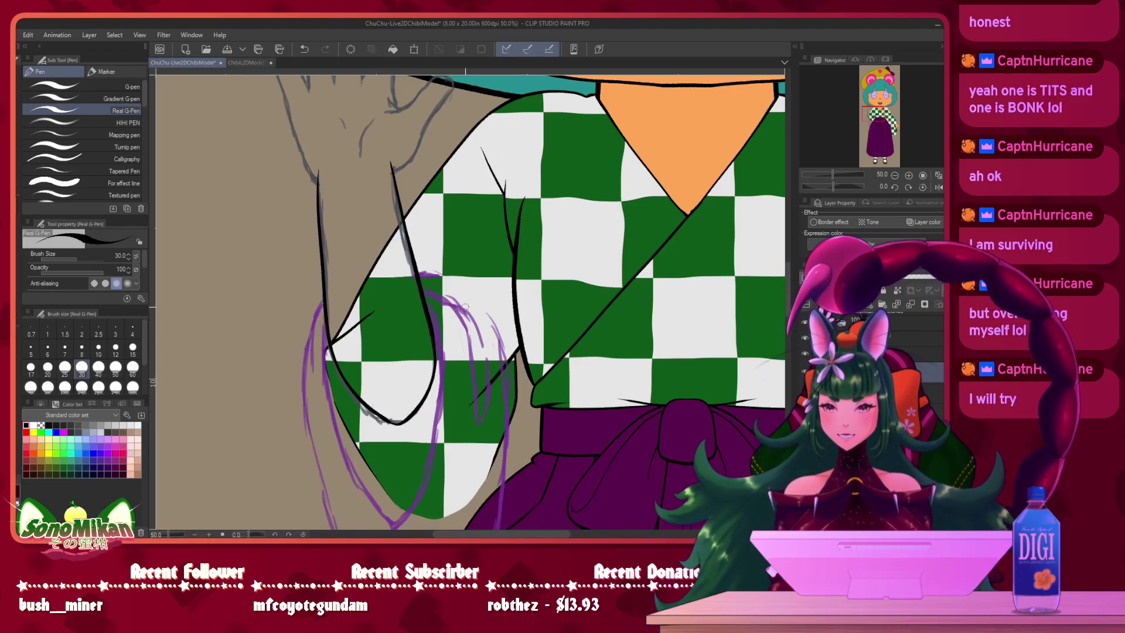
- Paint the raised forearm pale pink inside its outline with the Felt pen at size 60, hiding the checkered upper sleeve
mouse_move(506, 156)
left_mouse_down("space")
mouse_move(520, 220)
mouse_move(515, 325)
left_mouse_up("space")
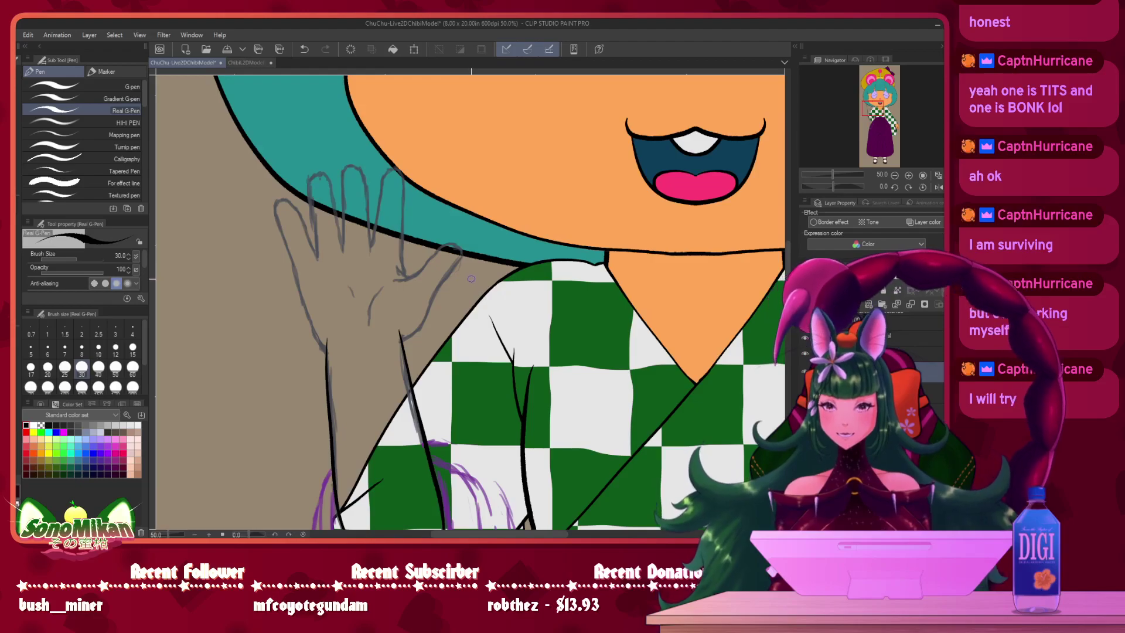
mouse_move(492, 331)
left_mouse_down()
mouse_move(486, 162)
mouse_move(469, 202)
left_mouse_up()
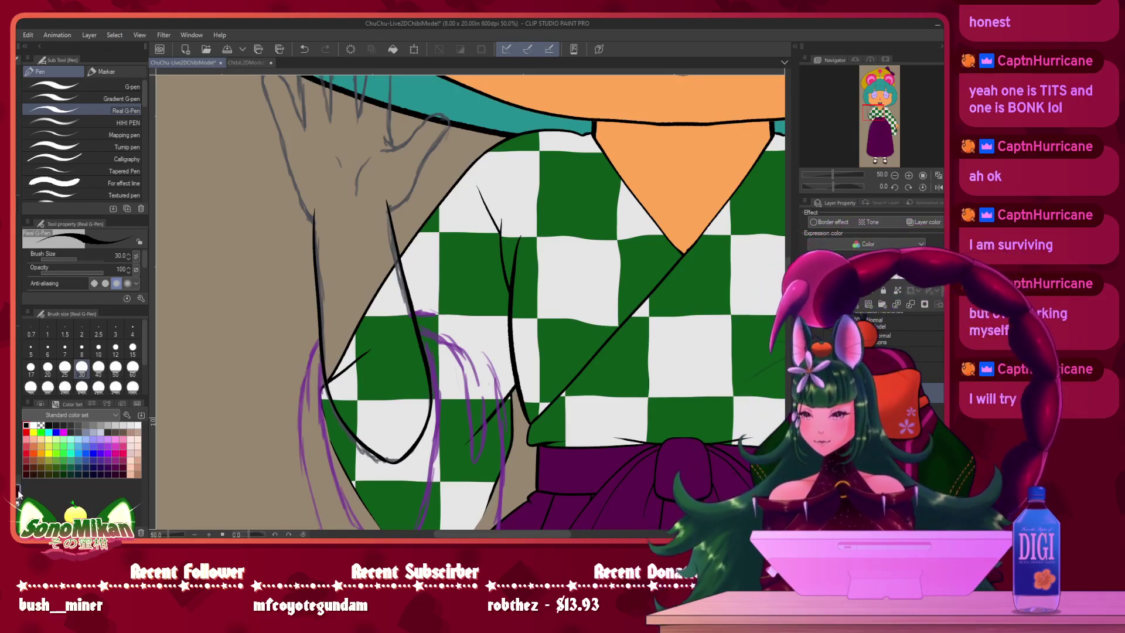
left_click(138, 437)
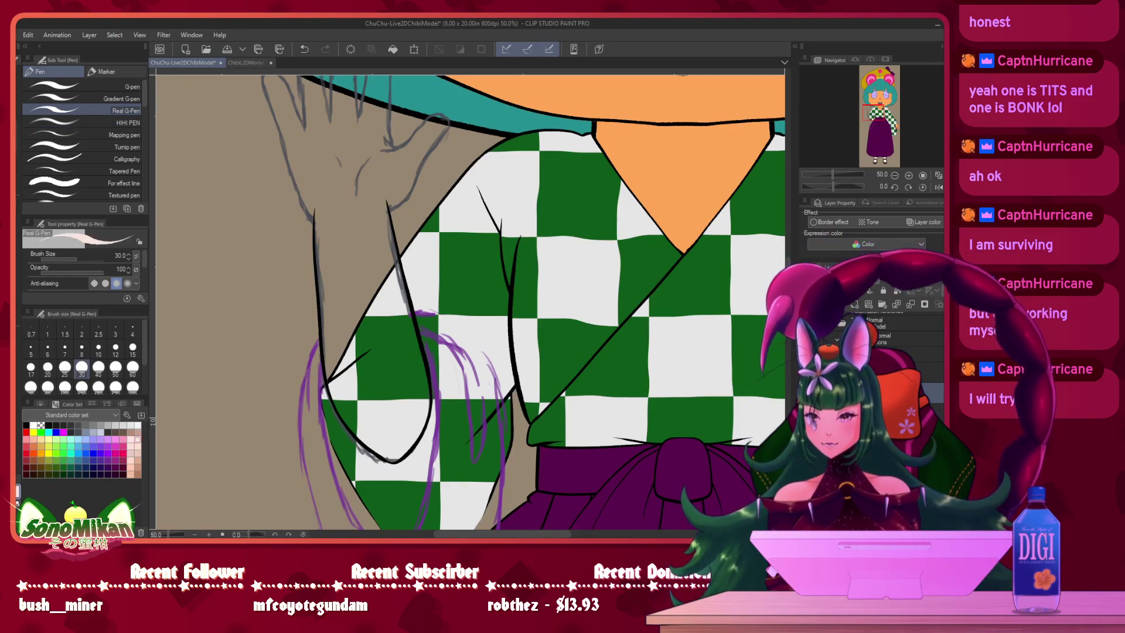
left_click(107, 71)
mouse_move(378, 205)
left_mouse_down()
mouse_move(381, 217)
mouse_move(376, 199)
left_mouse_up()
mouse_move(322, 223)
left_mouse_down()
mouse_move(328, 198)
mouse_move(369, 191)
mouse_move(377, 204)
mouse_move(362, 218)
mouse_move(346, 211)
mouse_move(333, 233)
left_mouse_up()
key("ctrl+z")
mouse_move(358, 335)
left_mouse_down()
mouse_move(352, 287)
mouse_move(334, 310)
mouse_move(330, 290)
mouse_move(328, 316)
mouse_move(322, 244)
mouse_move(355, 270)
mouse_move(375, 316)
mouse_move(379, 264)
mouse_move(393, 311)
mouse_move(385, 261)
mouse_move(401, 318)
mouse_move(386, 233)
mouse_move(387, 249)
mouse_move(381, 231)
mouse_move(369, 238)
left_mouse_up()
mouse_move(352, 345)
left_mouse_down()
mouse_move(352, 398)
mouse_move(386, 429)
mouse_move(396, 392)
left_mouse_up()
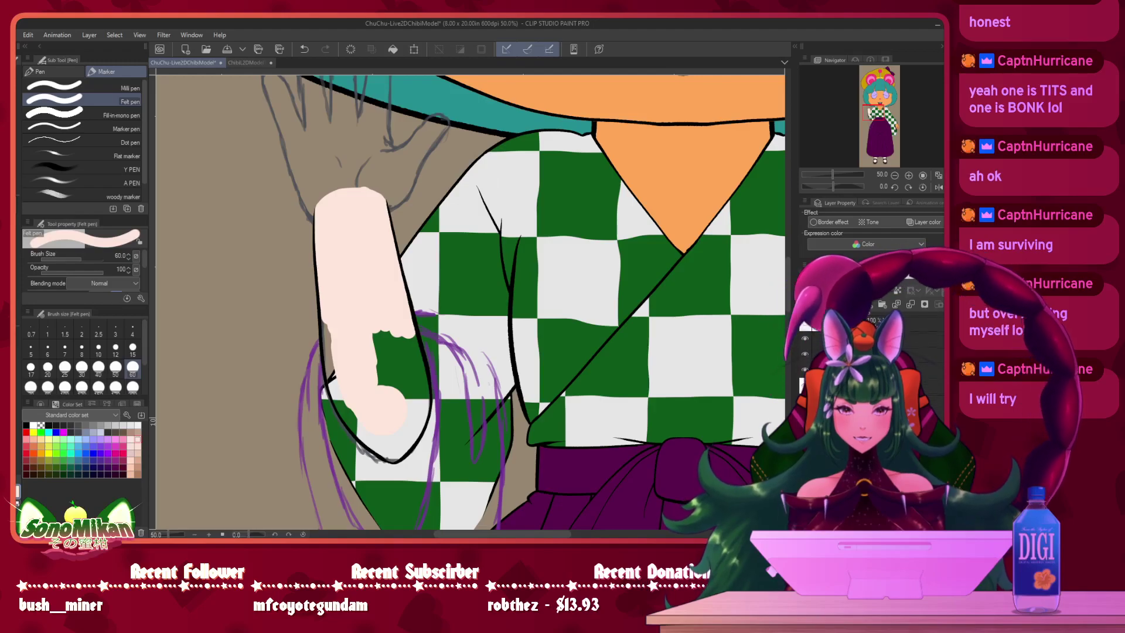
left_click(805, 327)
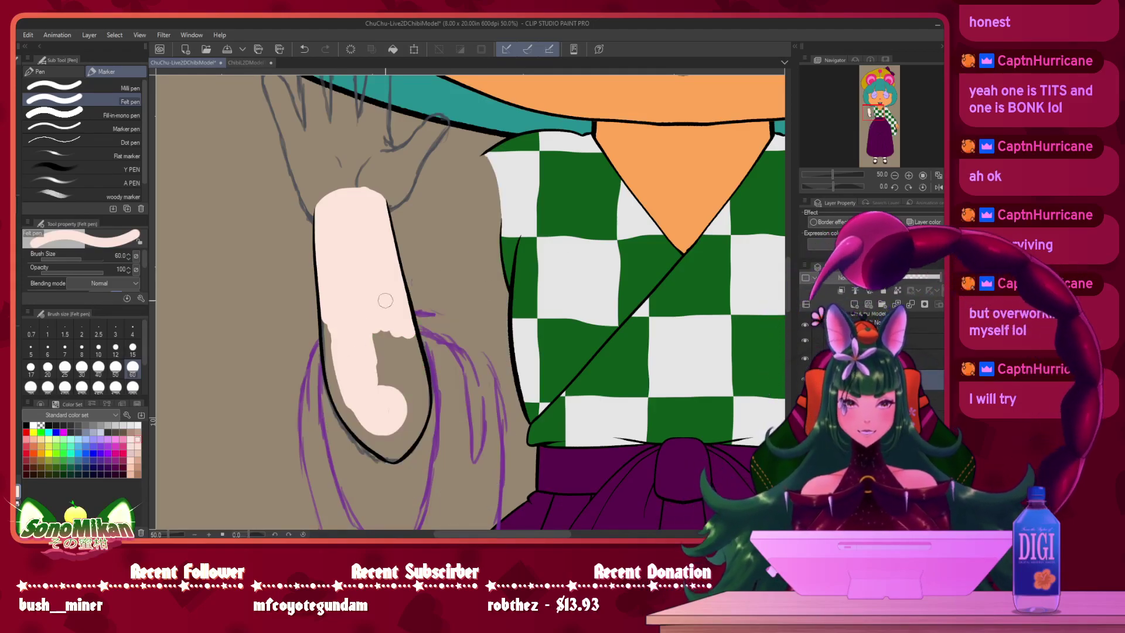
mouse_move(328, 327)
left_mouse_down()
mouse_move(347, 410)
mouse_move(411, 417)
mouse_move(416, 358)
mouse_move(394, 317)
mouse_move(384, 317)
mouse_move(390, 347)
mouse_move(359, 324)
mouse_move(372, 389)
mouse_move(344, 406)
mouse_move(388, 454)
mouse_move(422, 413)
mouse_move(395, 437)
mouse_move(375, 431)
mouse_move(386, 410)
left_mouse_up()
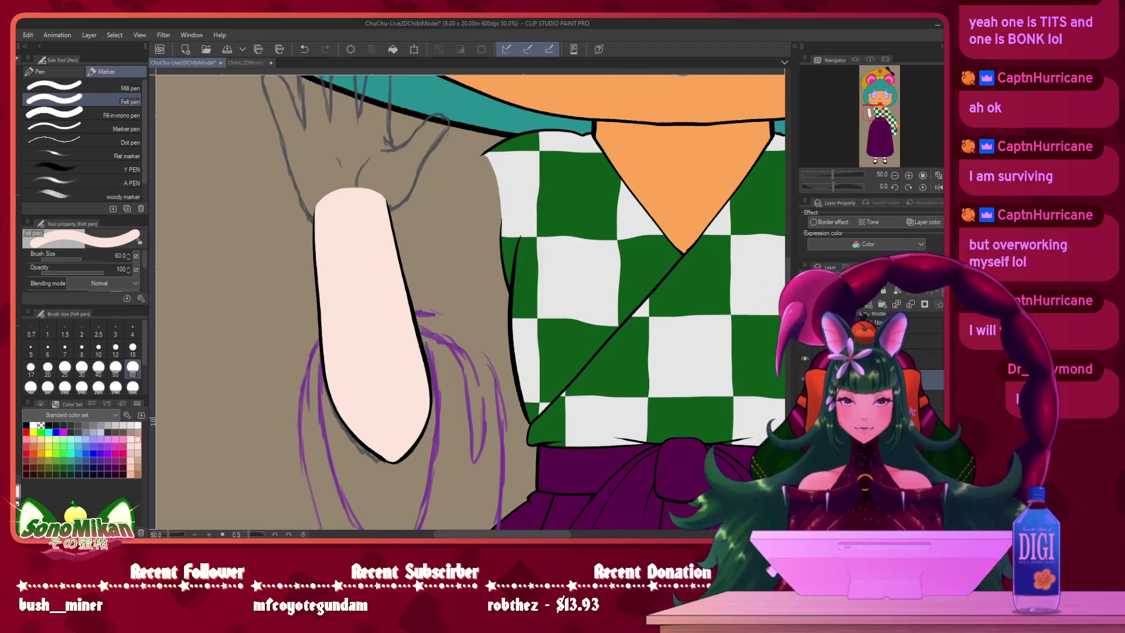
- Ink the thumb's outer edge from its tip down to the wrist in black with the Real G-Pen at size 30
left_click(881, 311)
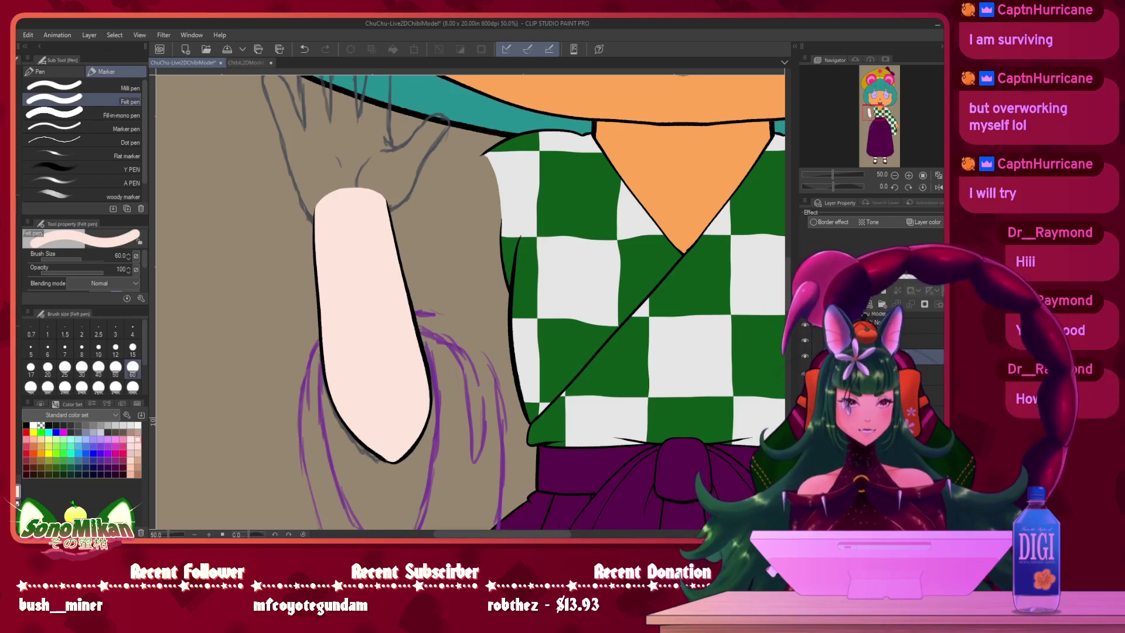
left_click(878, 374)
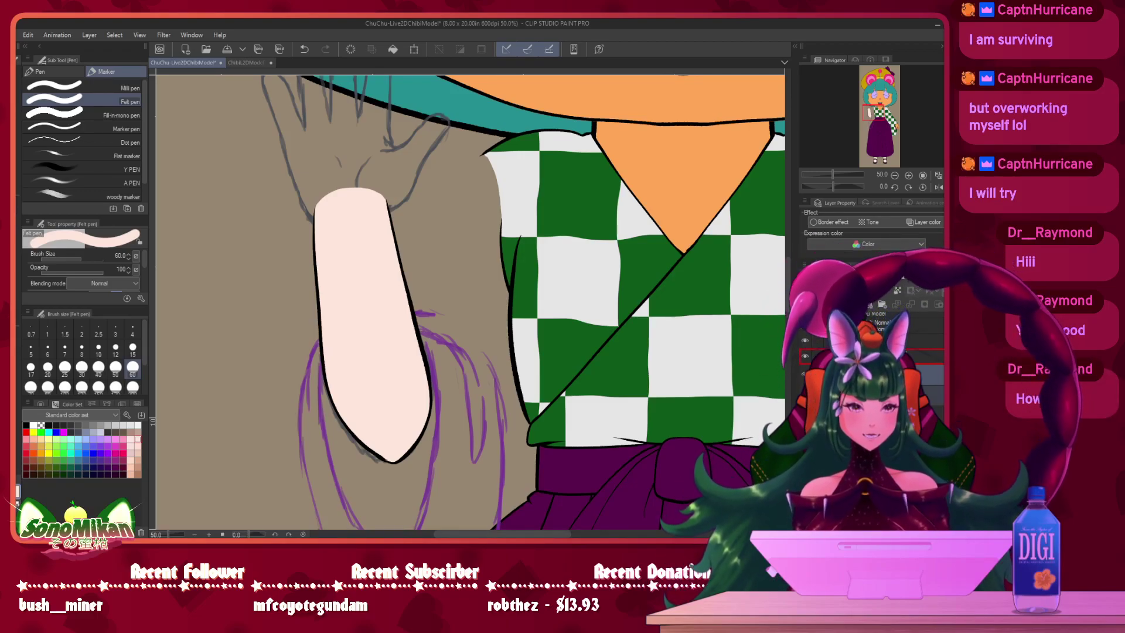
left_click(881, 320)
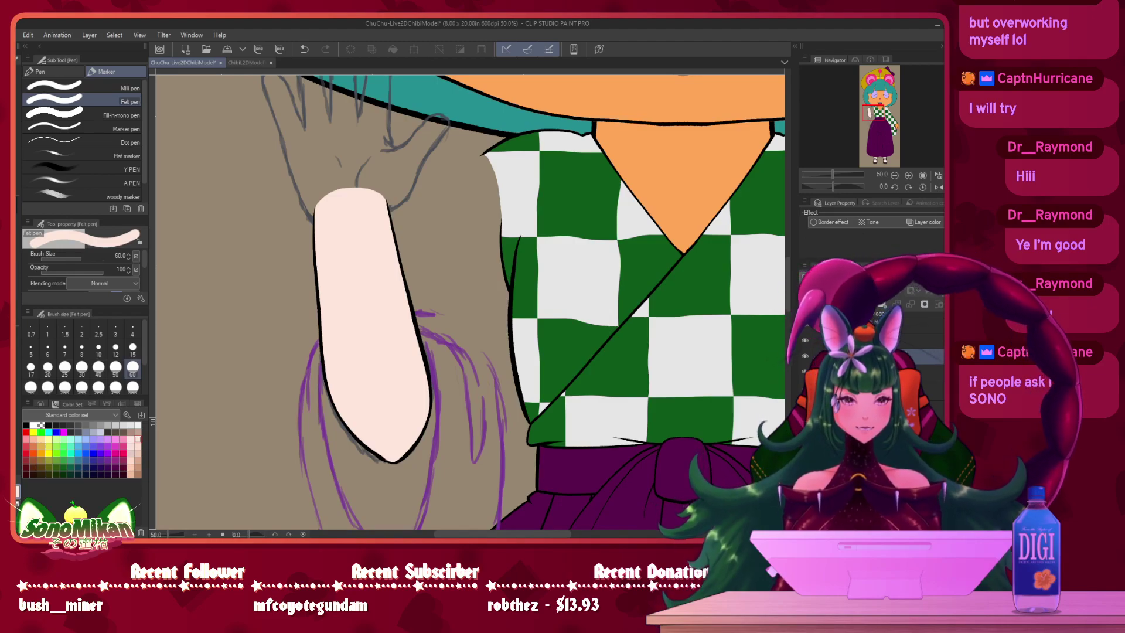
left_click(855, 307)
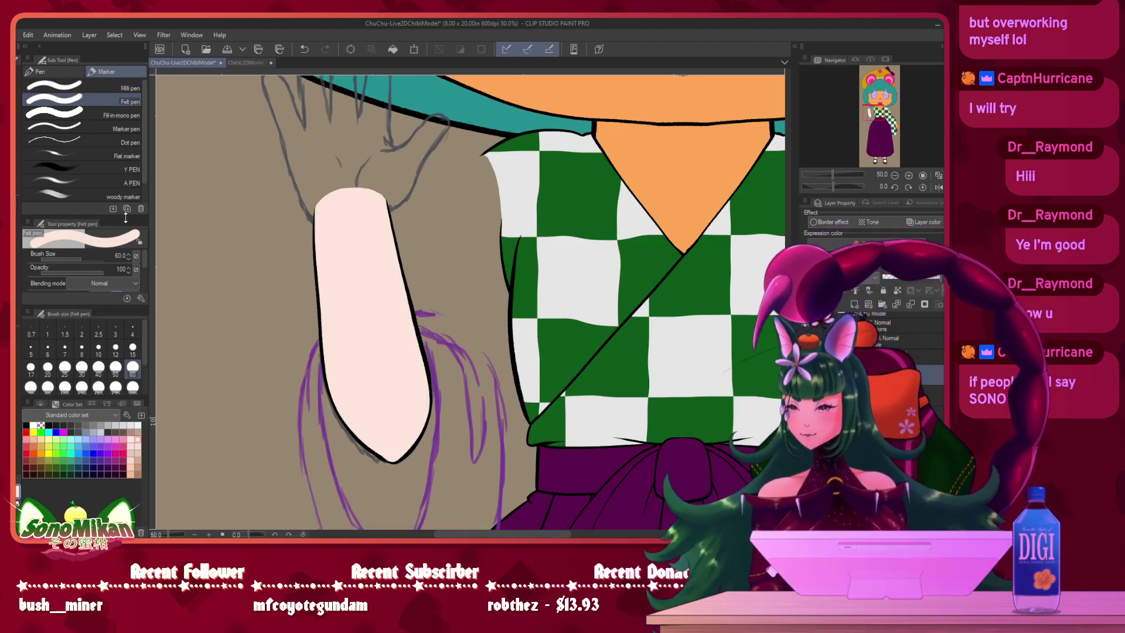
left_click(38, 71)
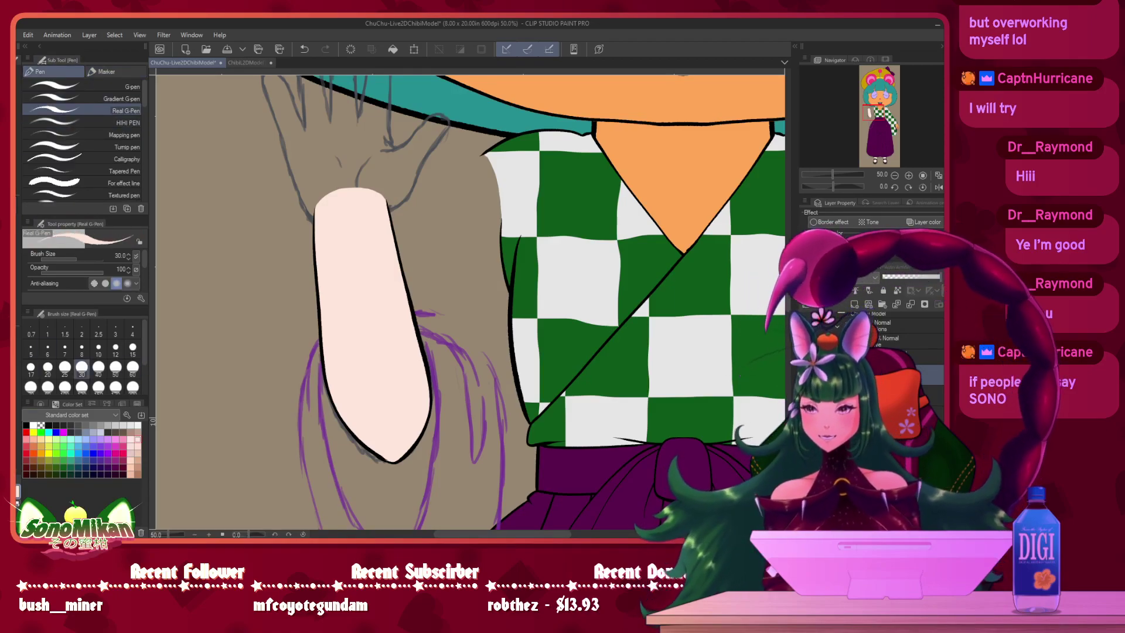
key("x")
left_click_drag(370, 177, 390, 260)
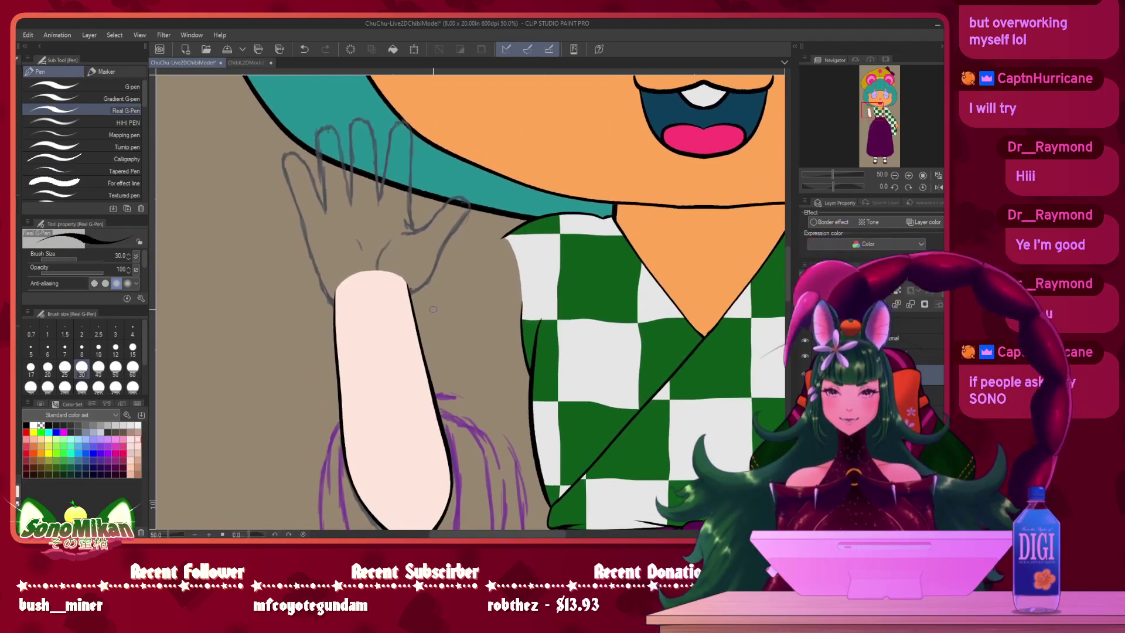
scroll(429, 307, "up", 4)
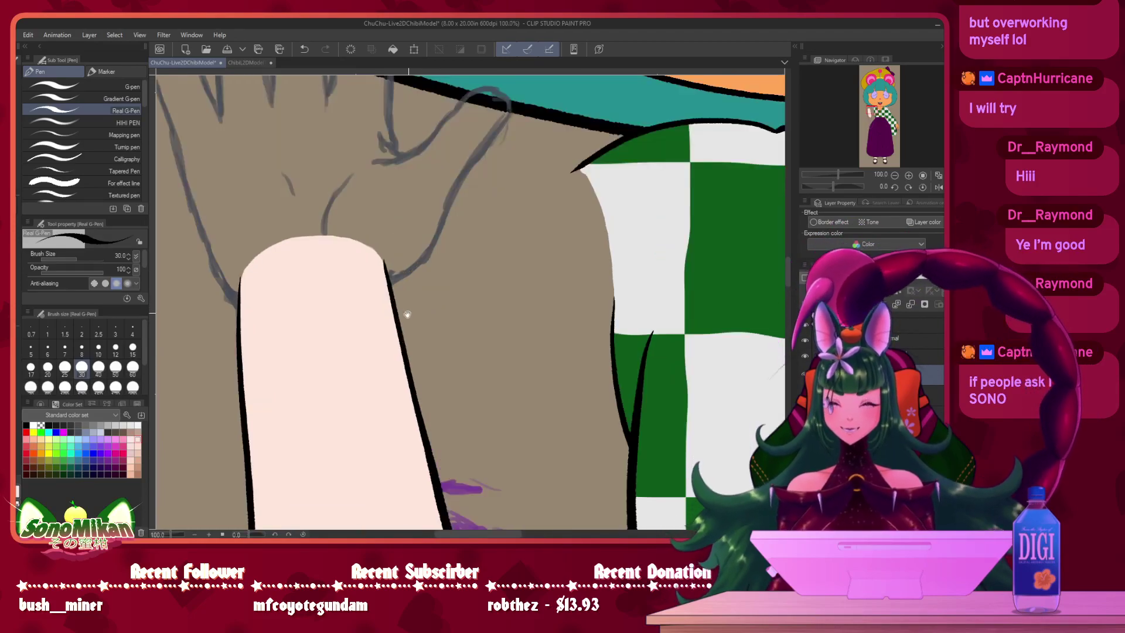
left_click_drag(390, 376, 427, 396)
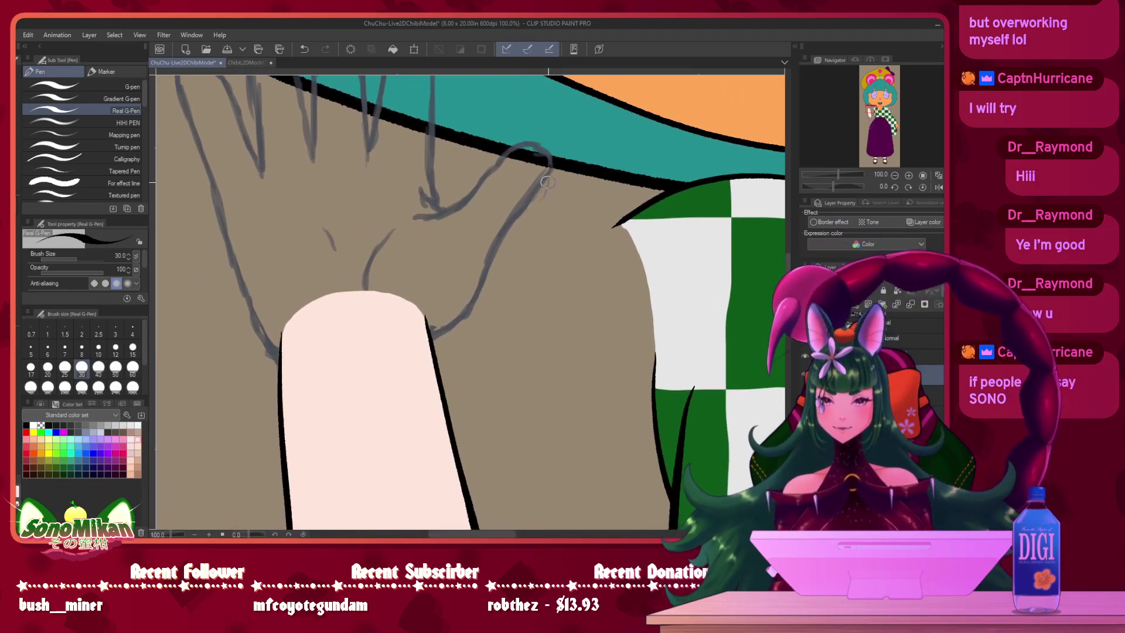
mouse_move(545, 173)
left_mouse_down()
mouse_move(469, 307)
mouse_move(404, 345)
left_mouse_up()
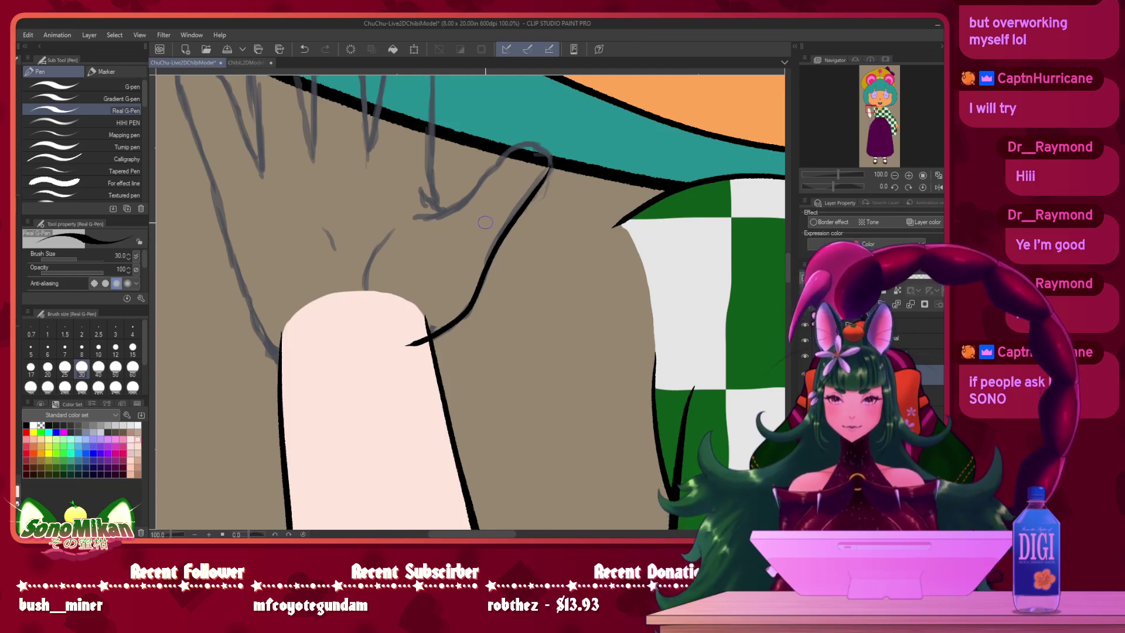
- Ink the short curved palm crease at the thumb's base down to the wrist, redoing the first stroke
mouse_move(392, 232)
left_mouse_down()
mouse_move(359, 278)
mouse_move(360, 299)
left_mouse_up()
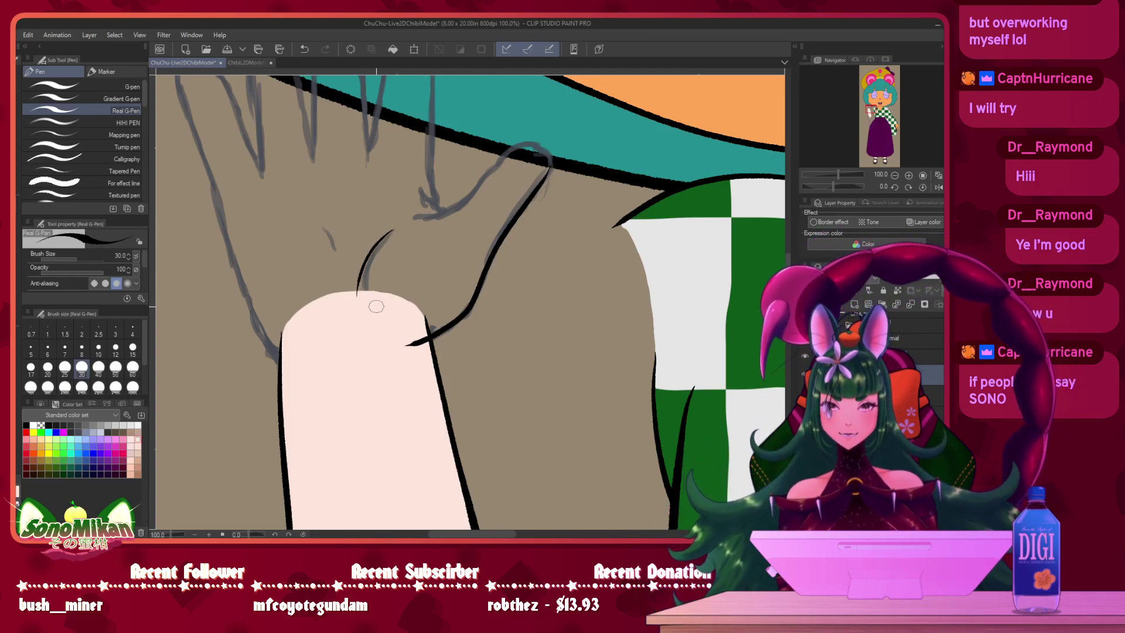
key("ctrl+z")
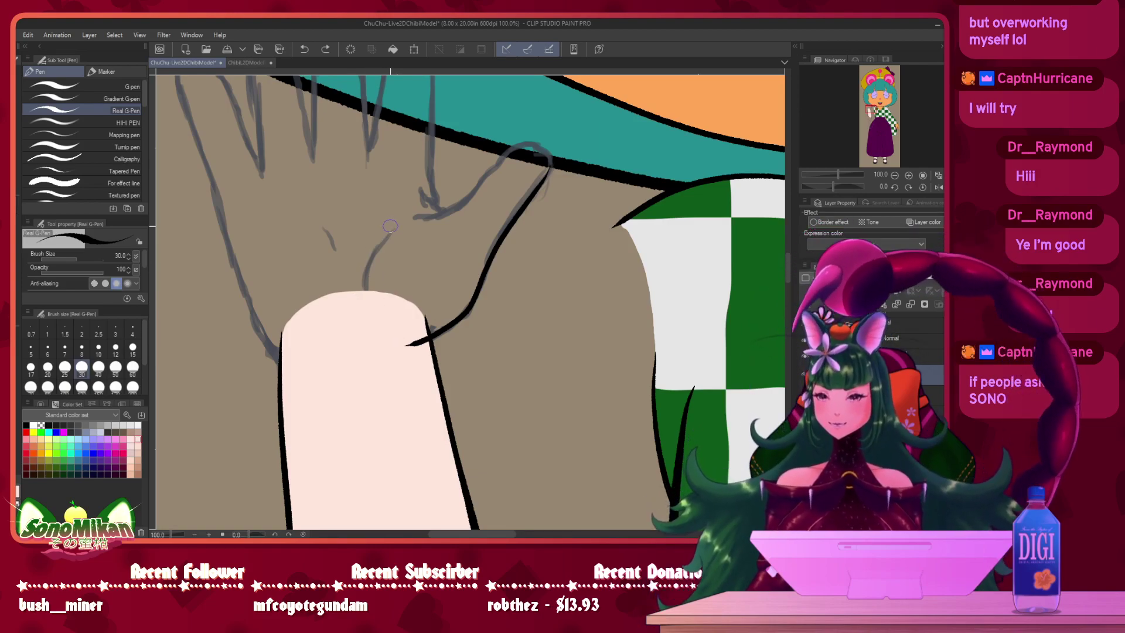
mouse_move(392, 229)
left_mouse_down()
mouse_move(375, 246)
mouse_move(362, 298)
left_mouse_up()
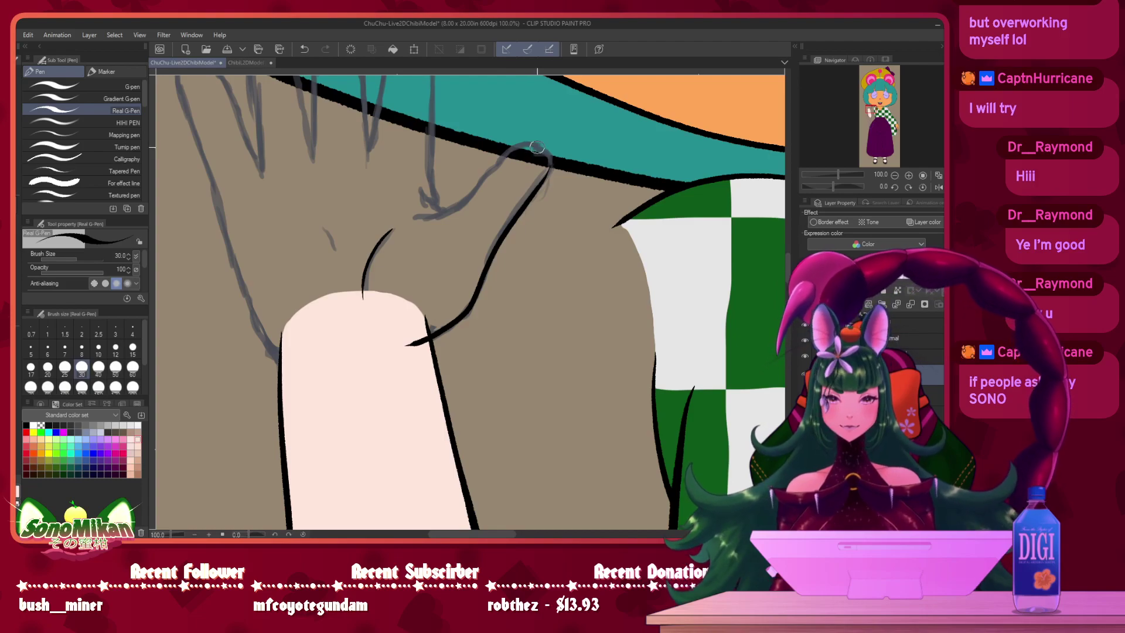
- Ink the thumb's upper edge from the tip to the palm and close its rounded tip, redoing the tip strokes
mouse_move(536, 147)
left_mouse_down()
mouse_move(505, 150)
mouse_move(437, 214)
mouse_move(413, 218)
left_mouse_up()
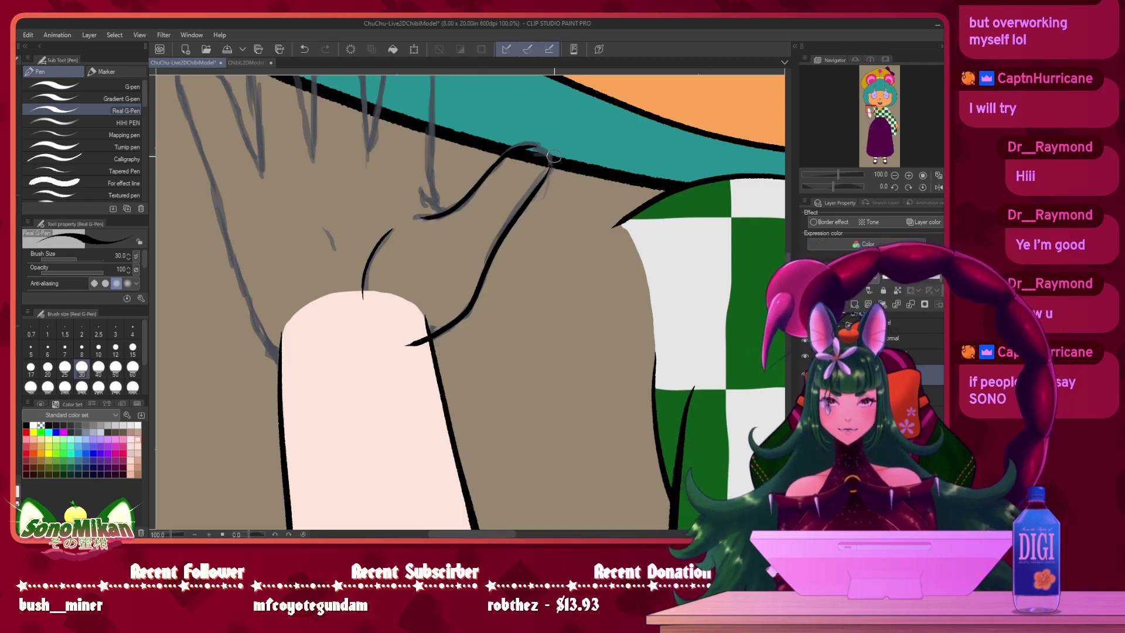
left_click_drag(550, 160, 542, 181)
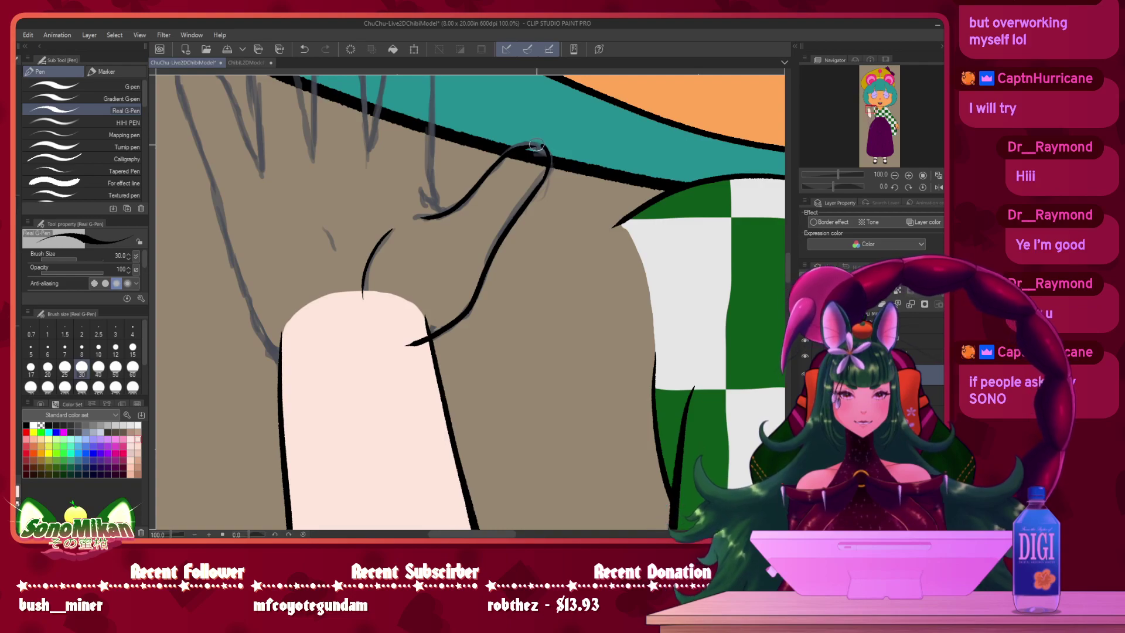
left_click_drag(527, 145, 516, 148)
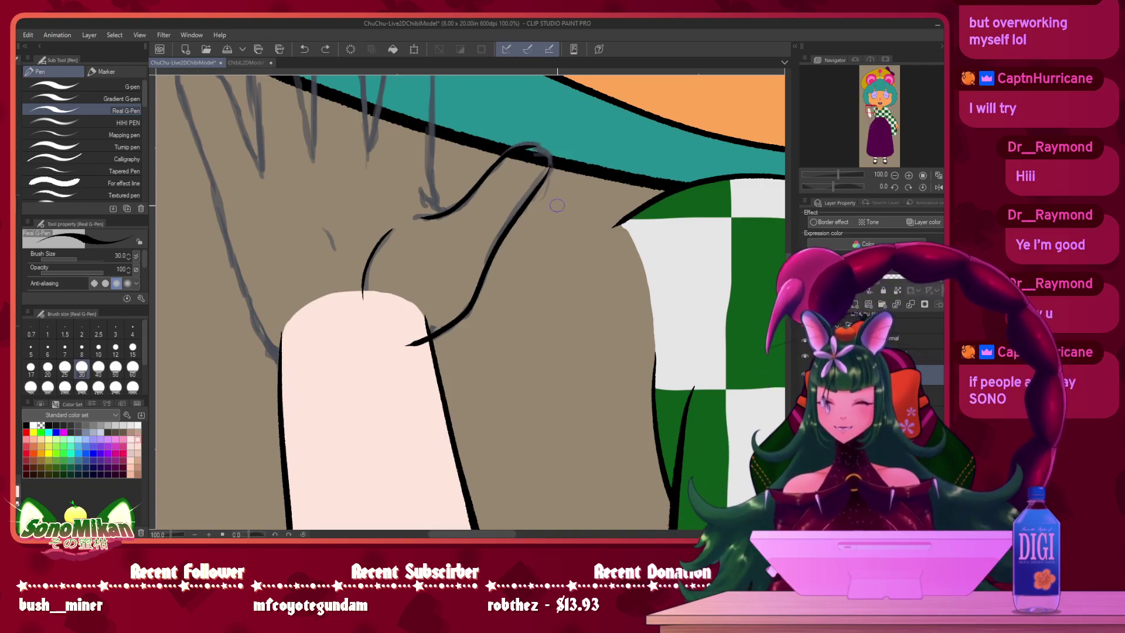
key("ctrl+z")
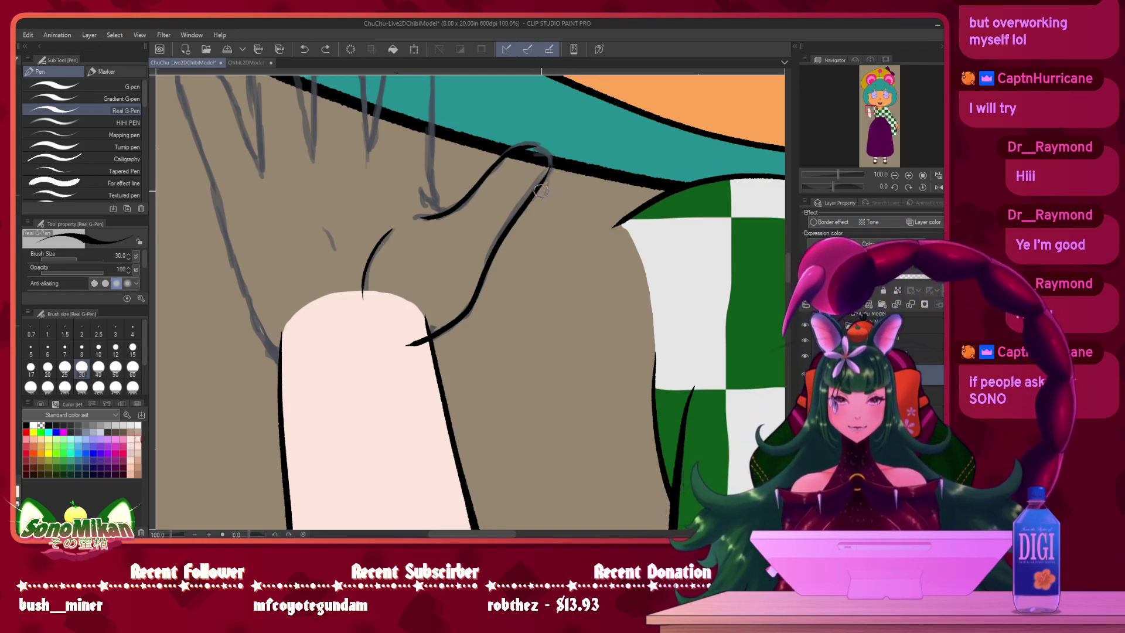
mouse_move(551, 171)
left_mouse_down()
mouse_move(541, 146)
mouse_move(499, 159)
left_mouse_up()
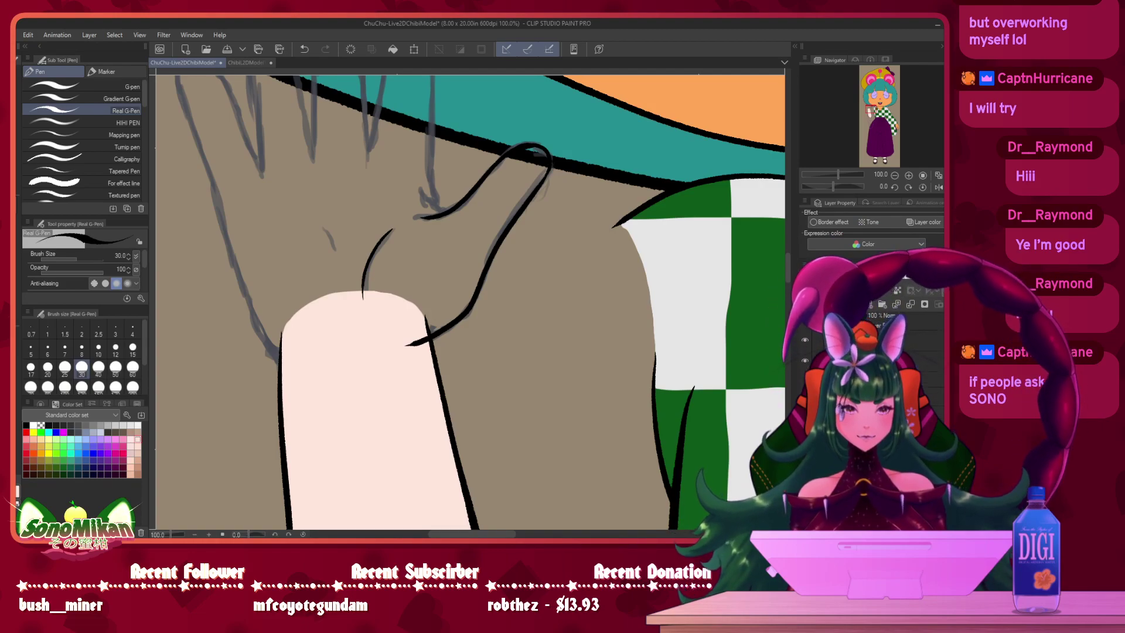
- Hide the teal hair and the head so that the hand sketch lies against the plain background
left_click(805, 374)
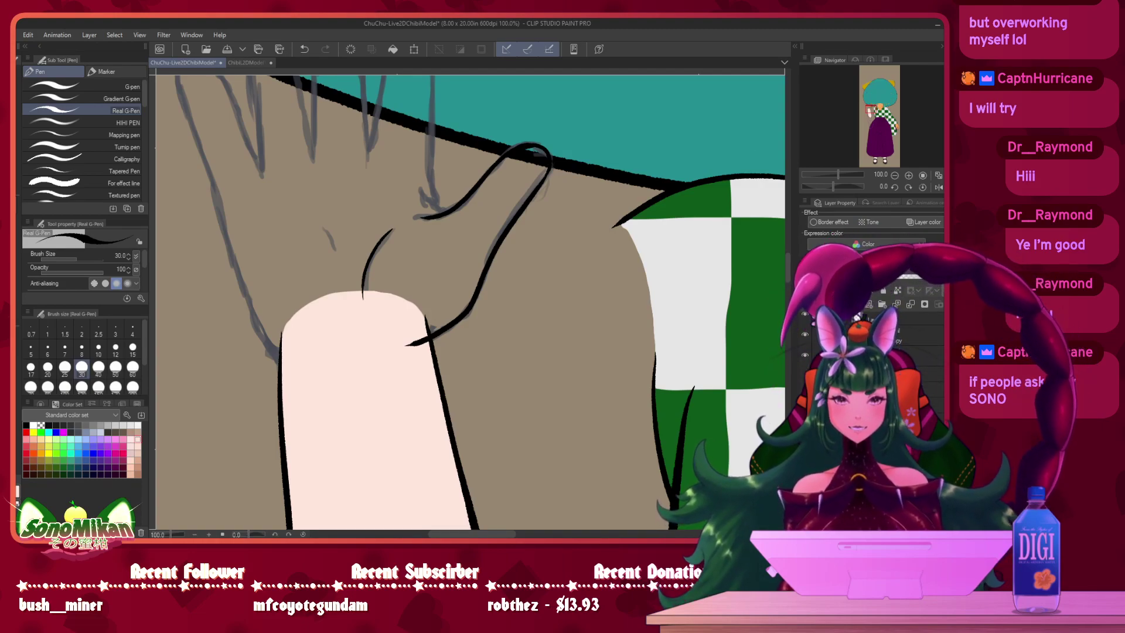
left_click(804, 374)
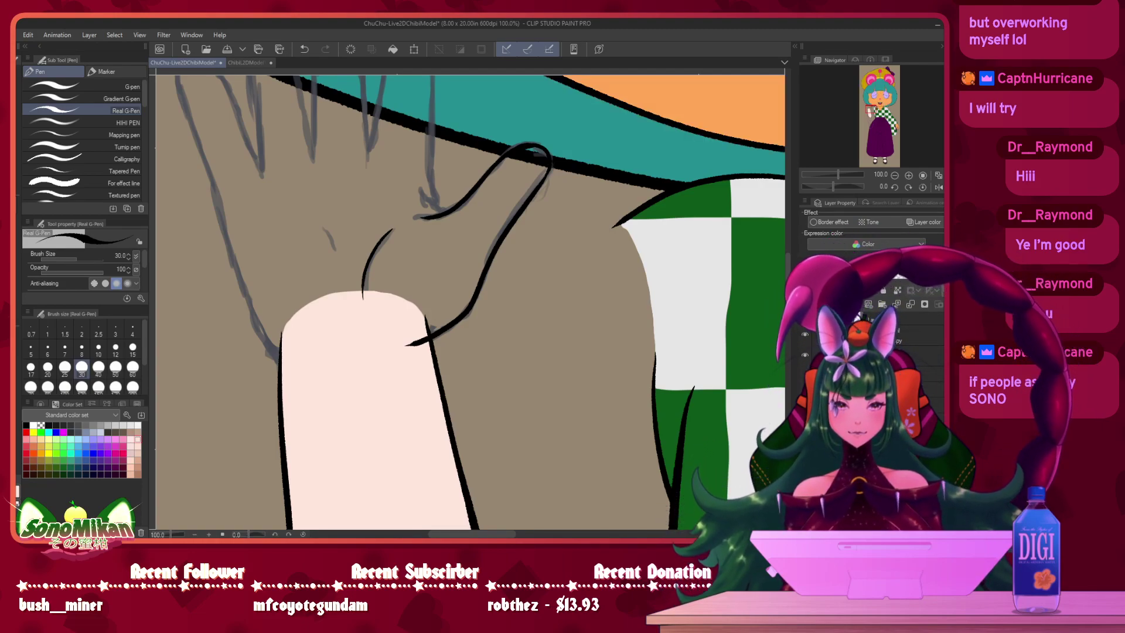
scroll(871, 364, "down", 3)
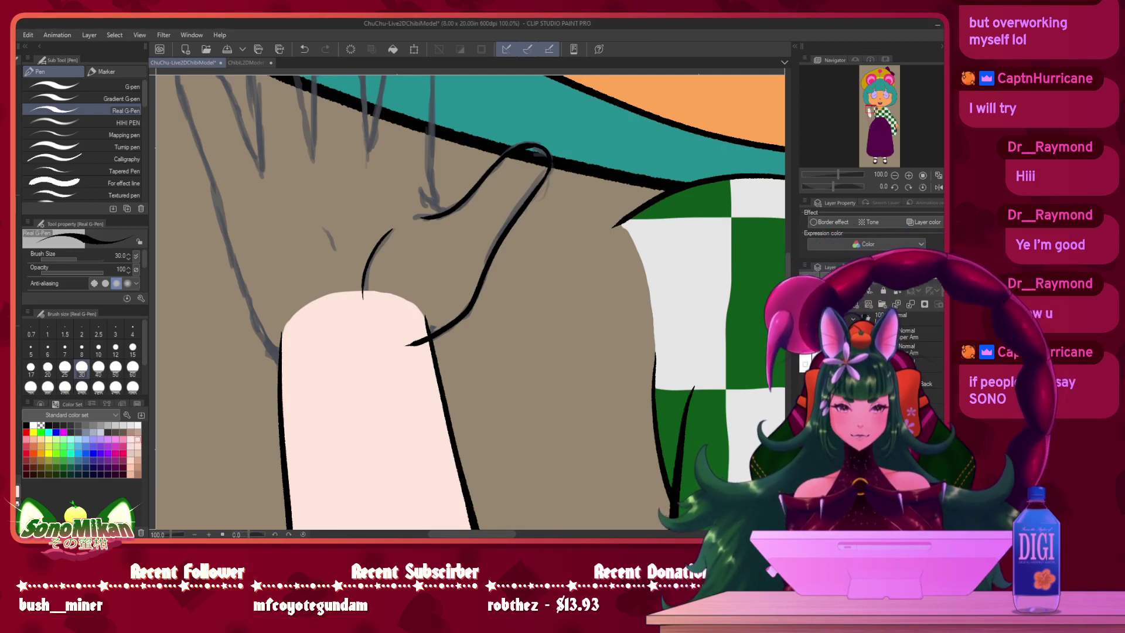
left_click(805, 380)
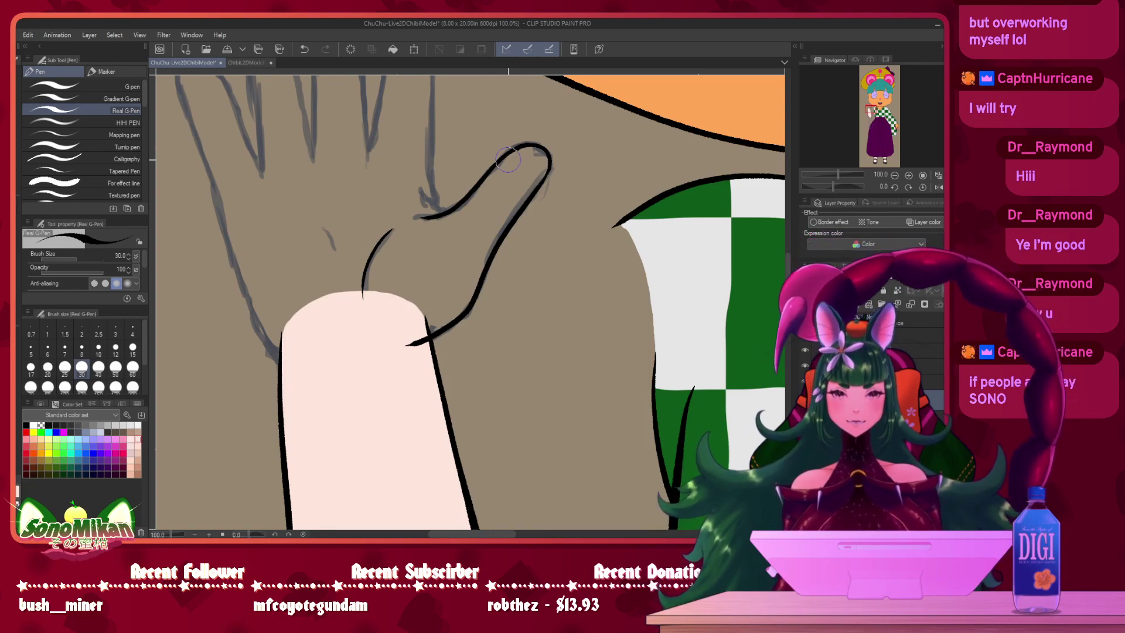
left_click_drag(419, 191, 514, 313)
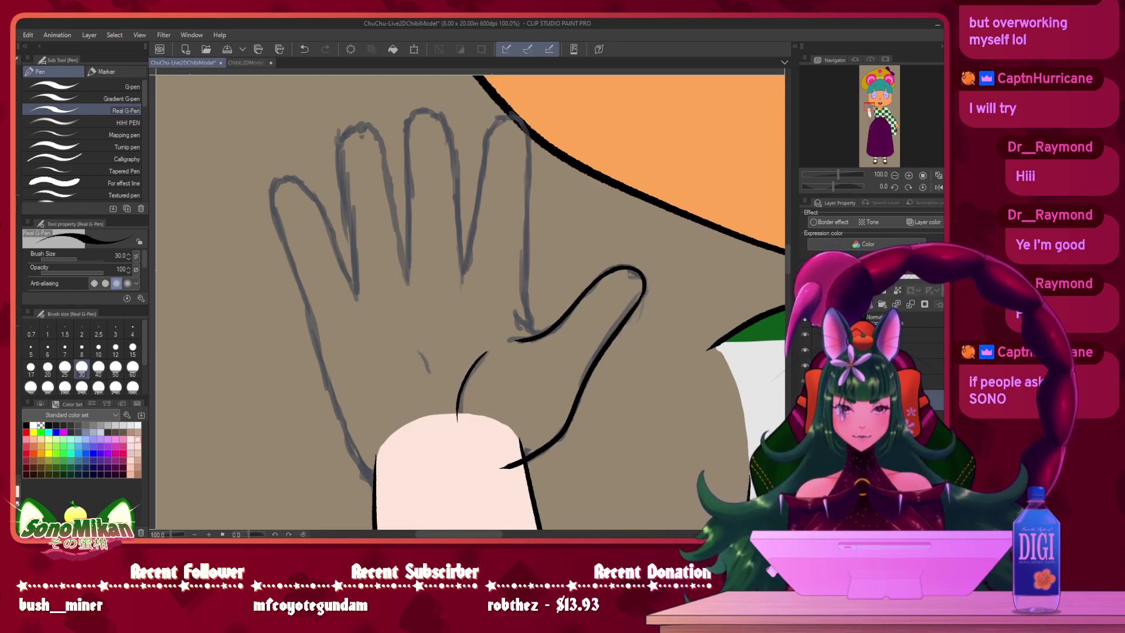
scroll(933, 375, "down", 3)
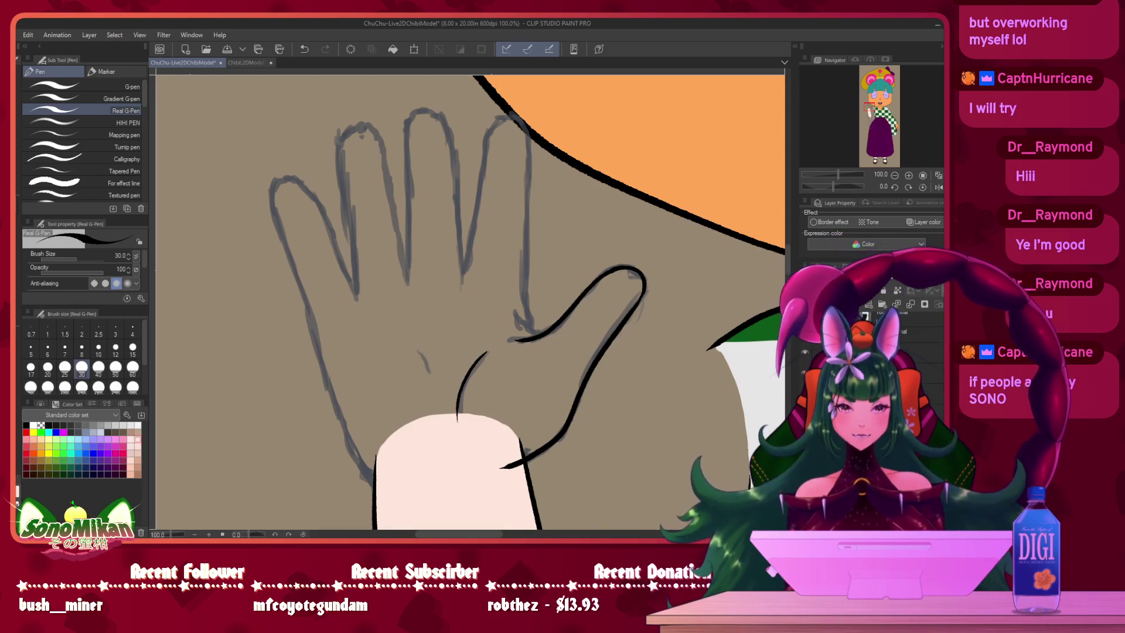
left_click(805, 387)
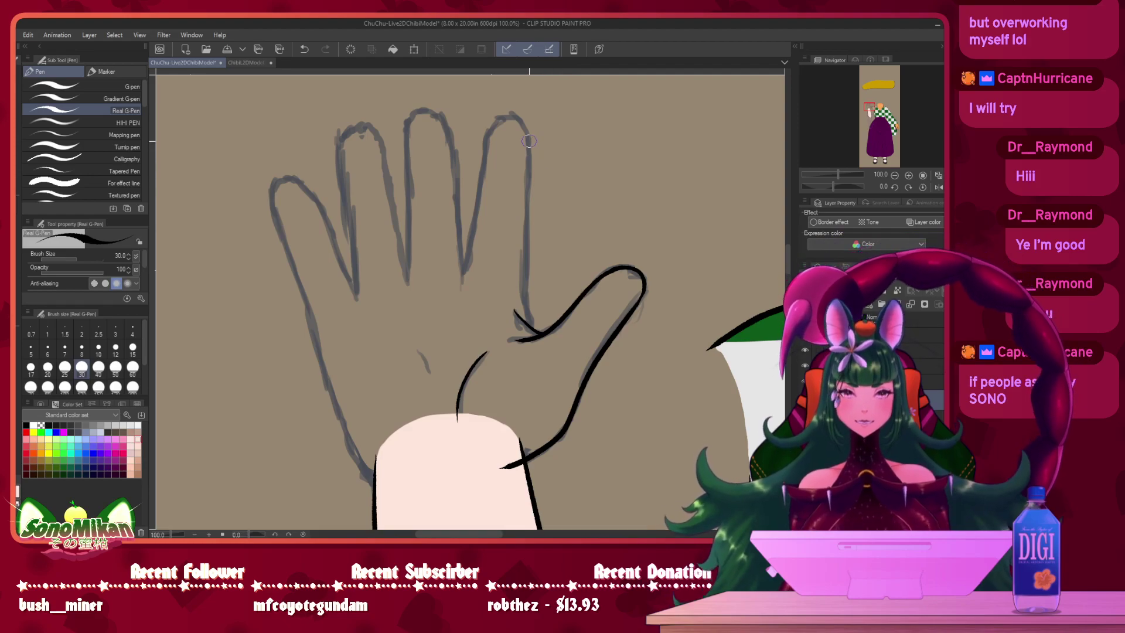
- Ink the index finger's outline from the thumb's base around the rounded tip down to the gap beside the middle finger
mouse_move(518, 117)
left_mouse_down()
mouse_move(530, 154)
mouse_move(527, 317)
mouse_move(540, 334)
left_mouse_up()
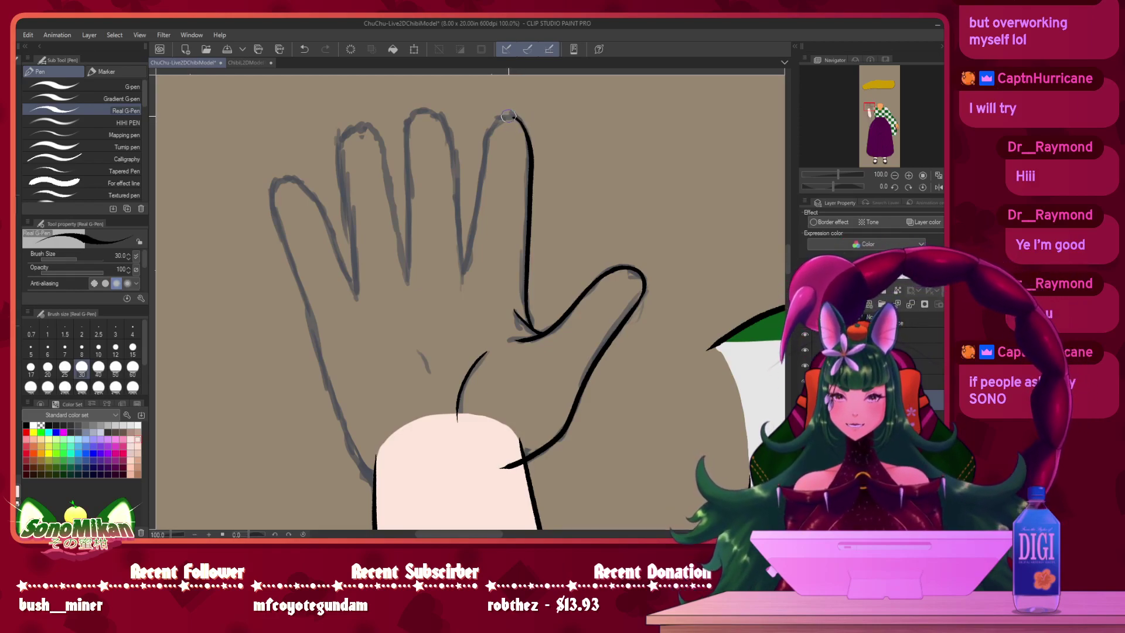
left_click_drag(496, 119, 462, 270)
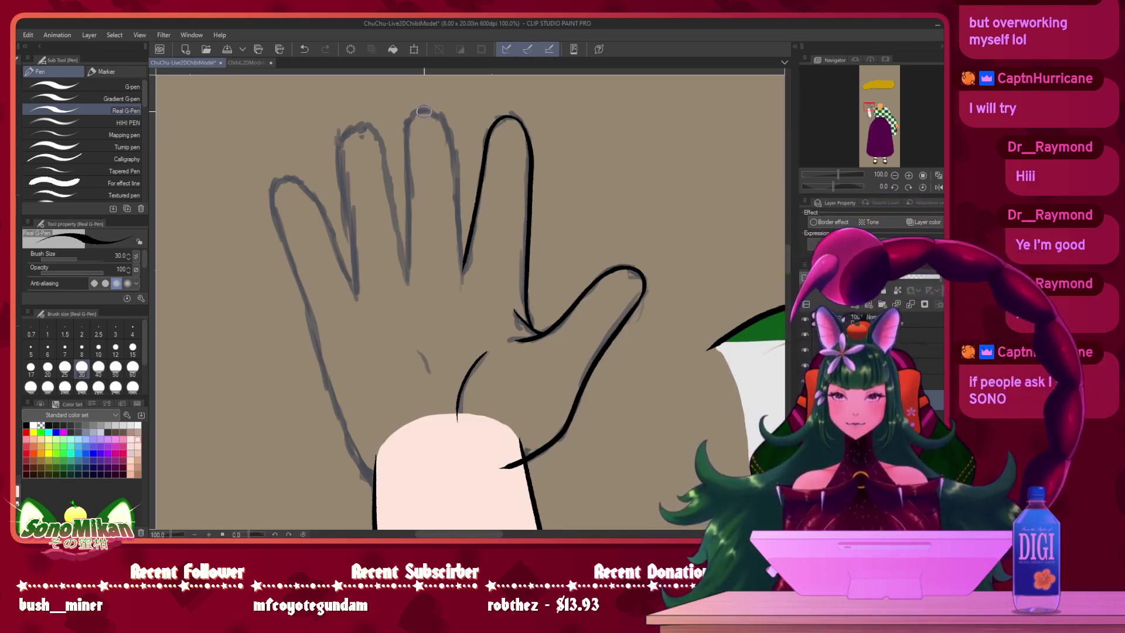
- Ink the middle finger's outline from the index finger's base around the tip to the ring finger's gap, redoing the faulty strokes
left_click_drag(418, 112, 413, 118)
key("ctrl+z")
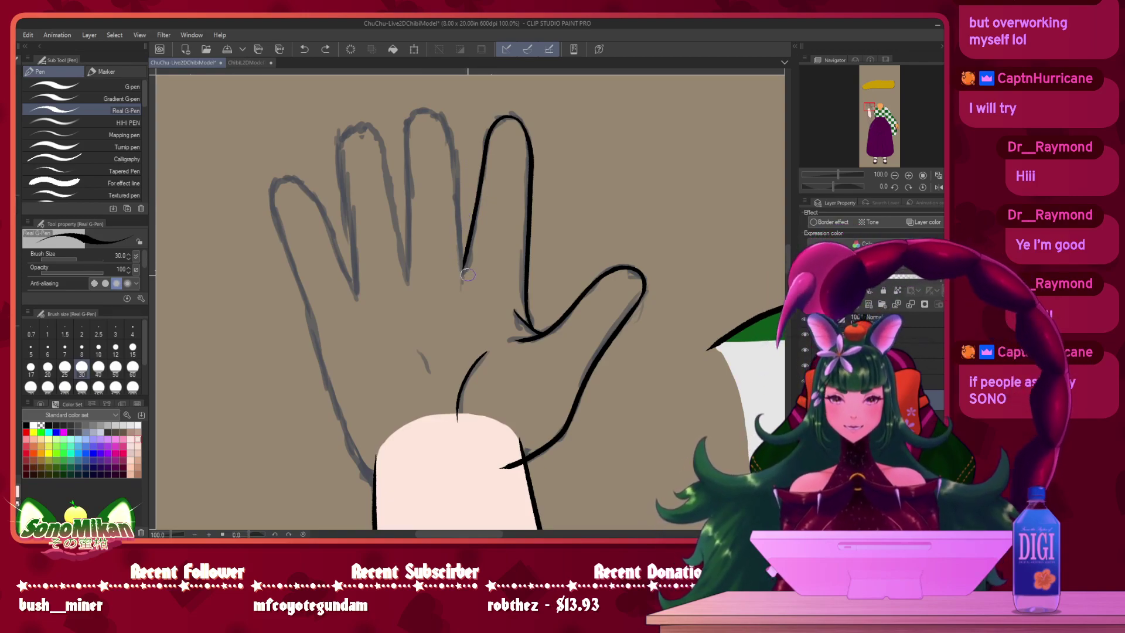
left_click_drag(466, 274, 459, 246)
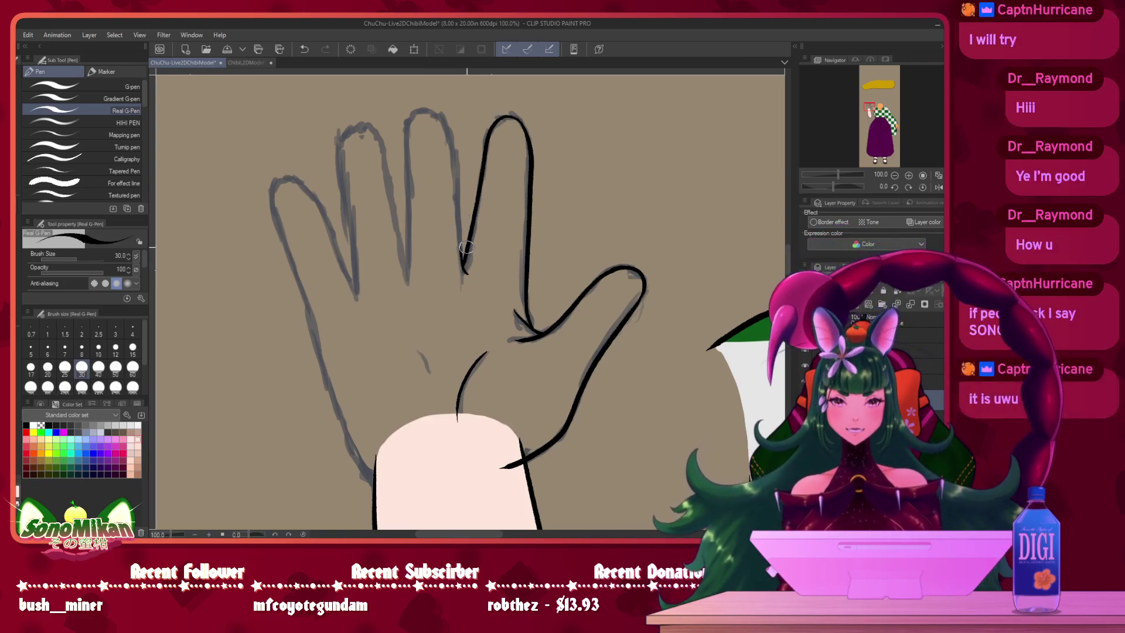
key("ctrl+z")
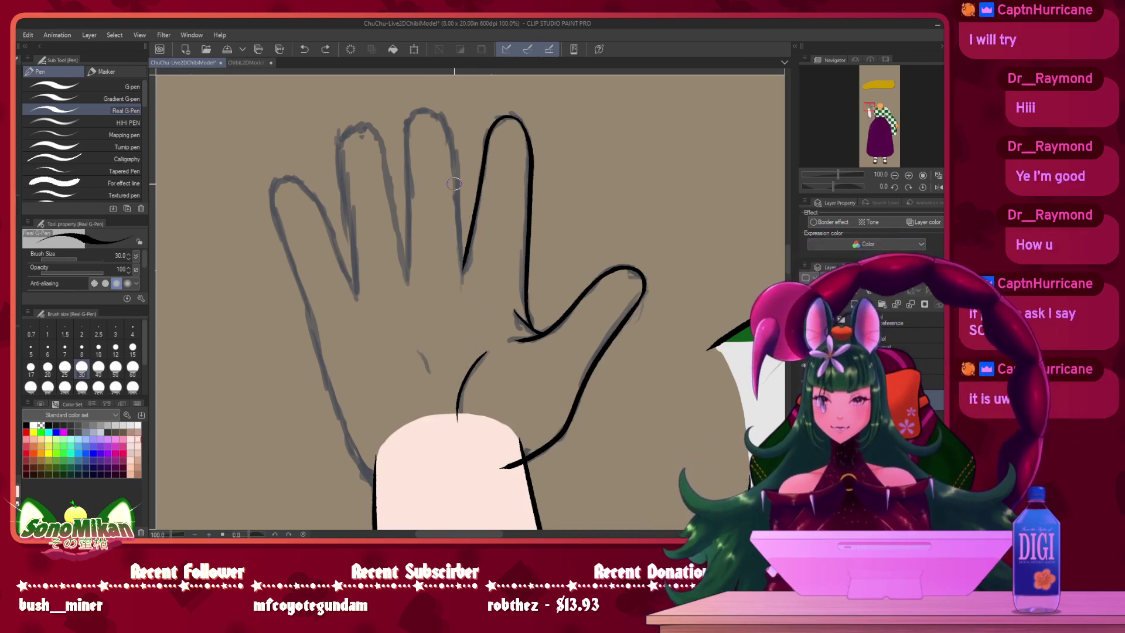
mouse_move(467, 274)
left_mouse_down()
mouse_move(447, 124)
mouse_move(433, 111)
mouse_move(412, 116)
left_mouse_up()
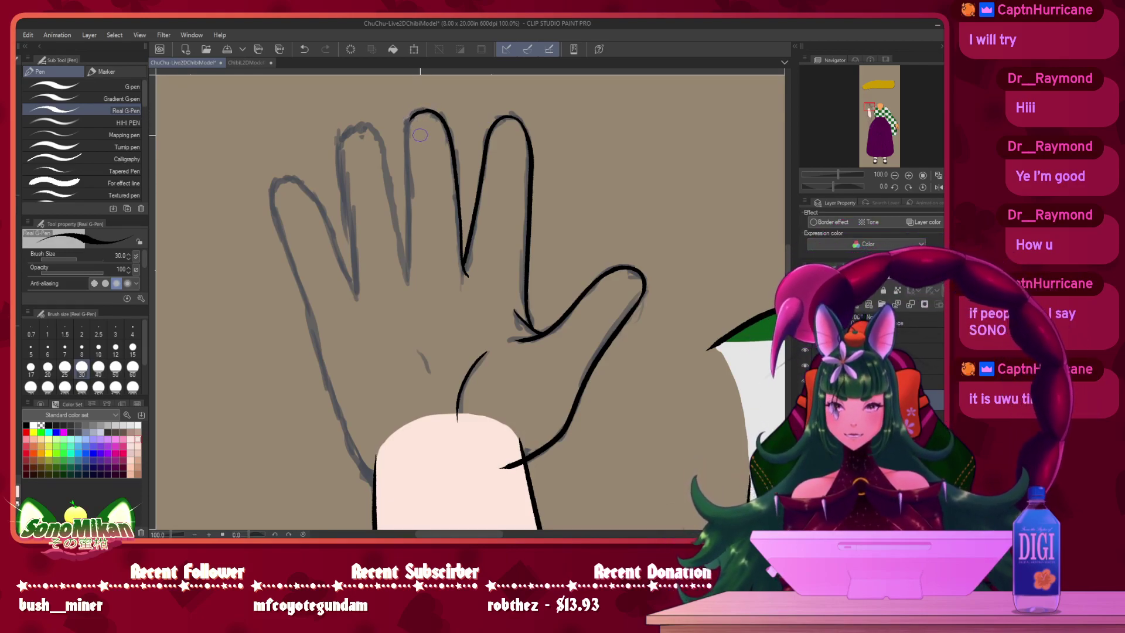
key("ctrl+z")
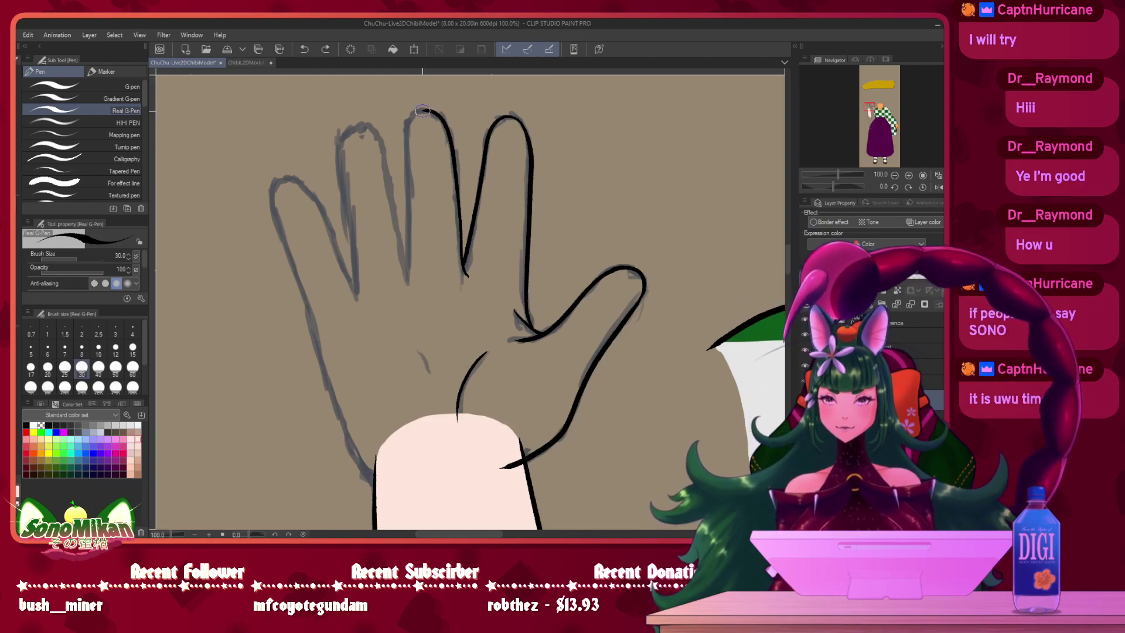
left_click_drag(415, 116, 408, 196)
key("ctrl+z")
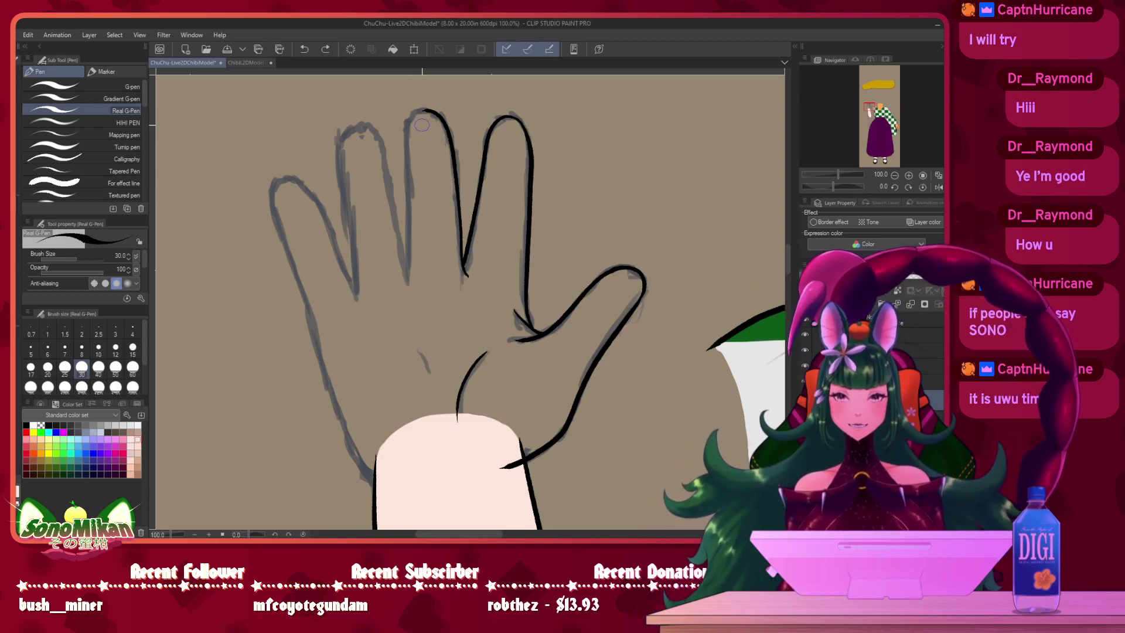
mouse_move(426, 110)
left_mouse_down()
mouse_move(408, 117)
mouse_move(405, 279)
left_mouse_up()
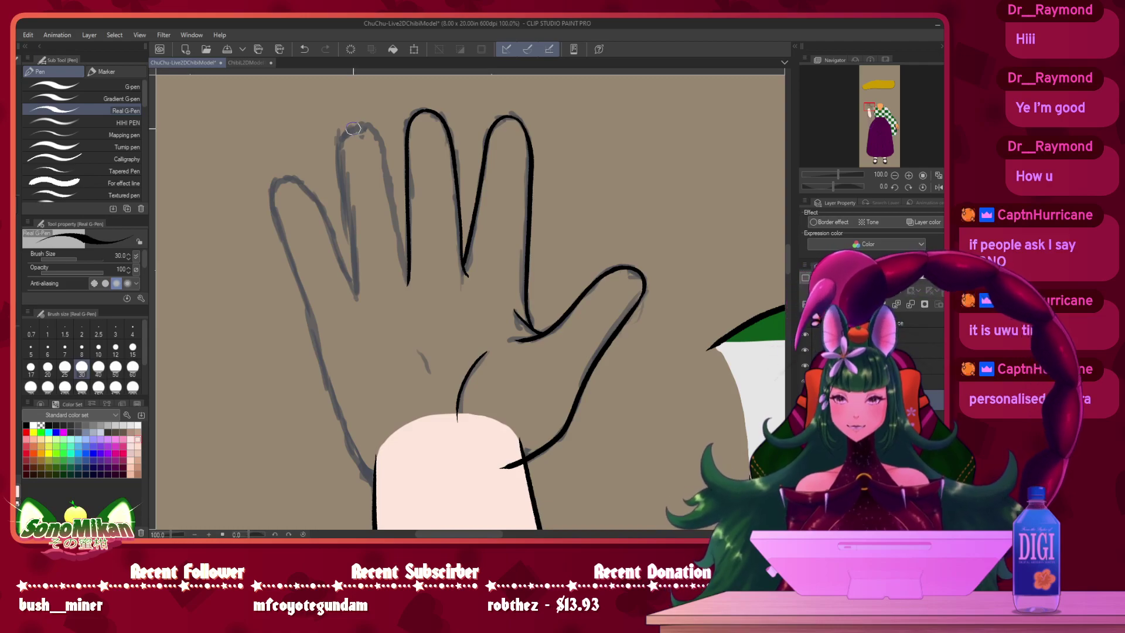
- Ink the ring finger's outline from the middle finger's gap around the tip to the little finger's gap, redoing the faulty strokes
mouse_move(345, 131)
left_mouse_down()
mouse_move(362, 125)
mouse_move(379, 137)
mouse_move(407, 274)
left_mouse_up()
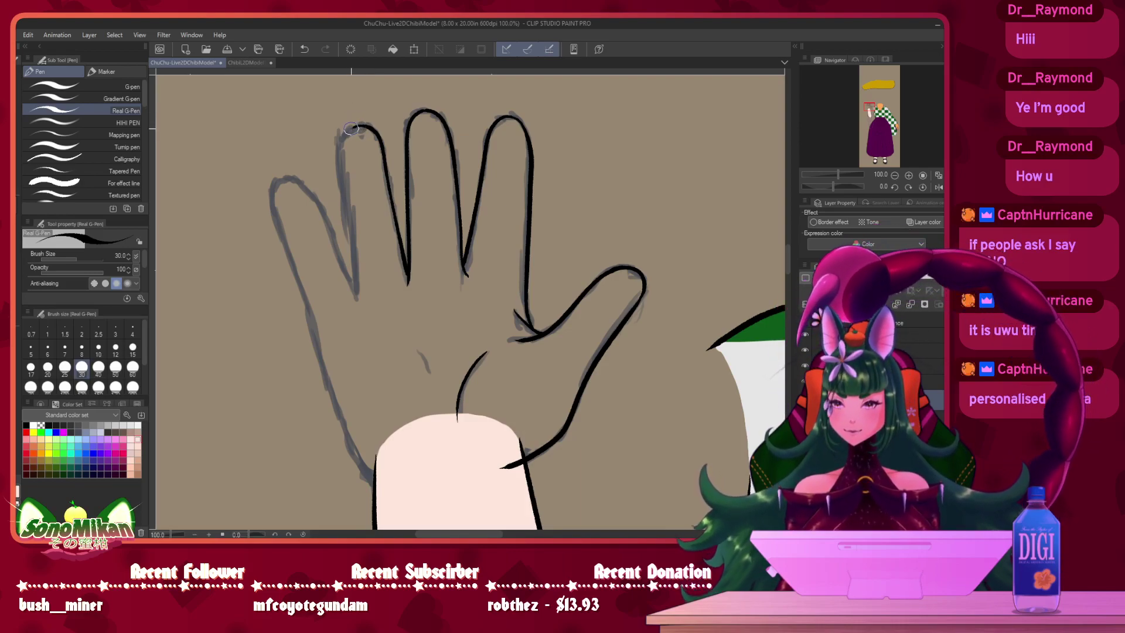
left_click_drag(343, 136, 344, 206)
left_click_drag(352, 244, 355, 308)
key("ctrl+z")
key("ctrl+z")
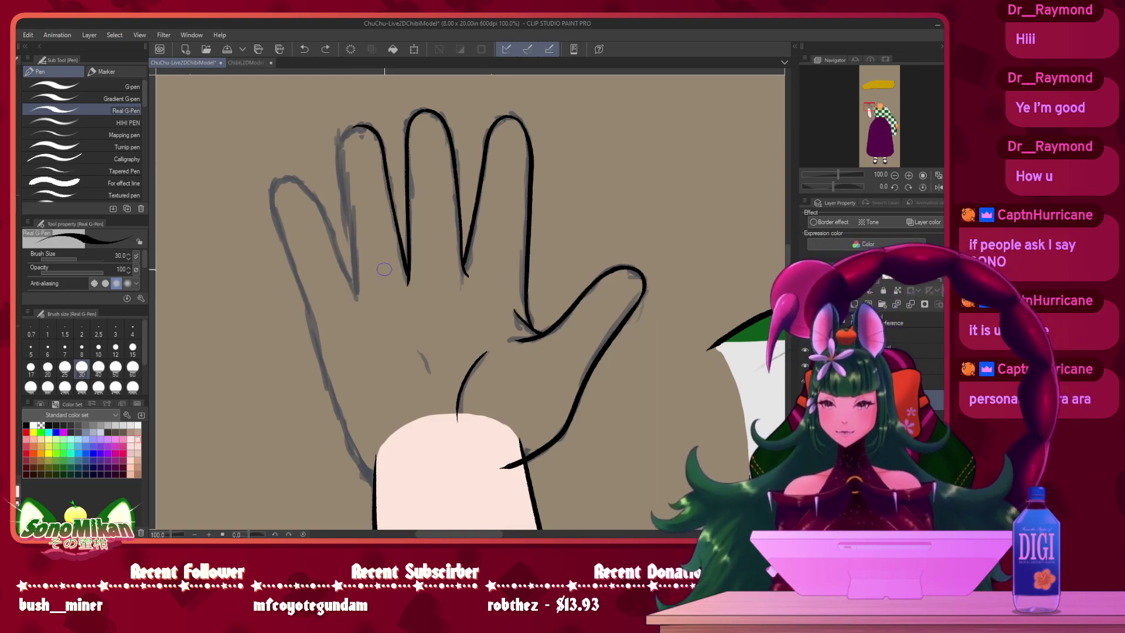
mouse_move(359, 128)
left_mouse_down()
mouse_move(343, 154)
mouse_move(352, 297)
left_mouse_up()
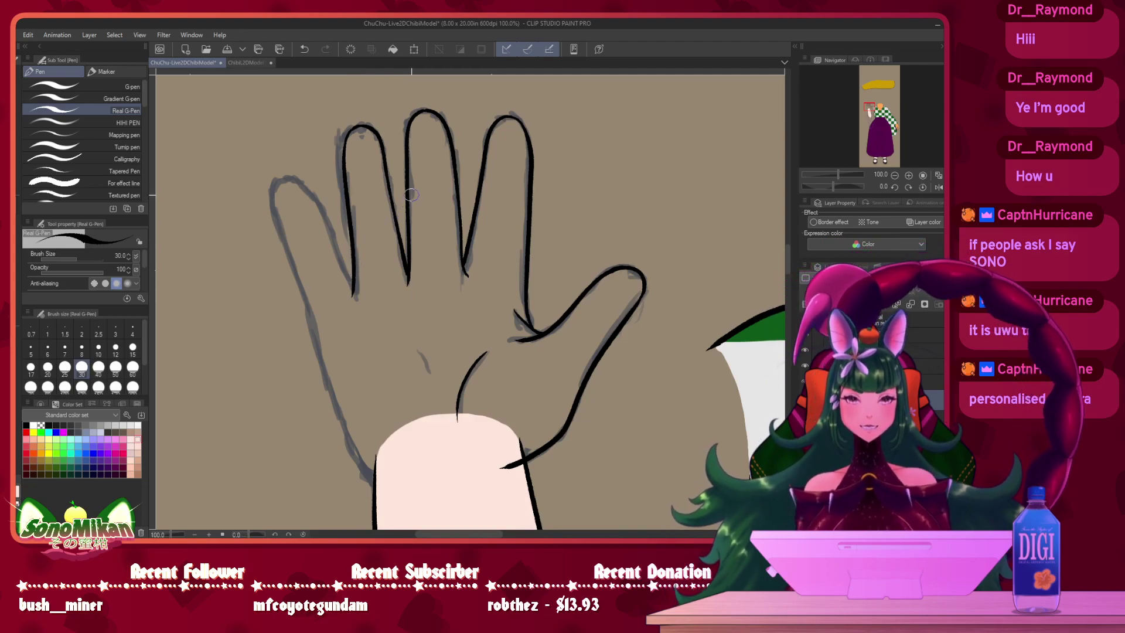
- Ink the short crease in the palm and the palm's outer edge from below the little finger down to the wrist
left_click_drag(488, 267, 473, 139)
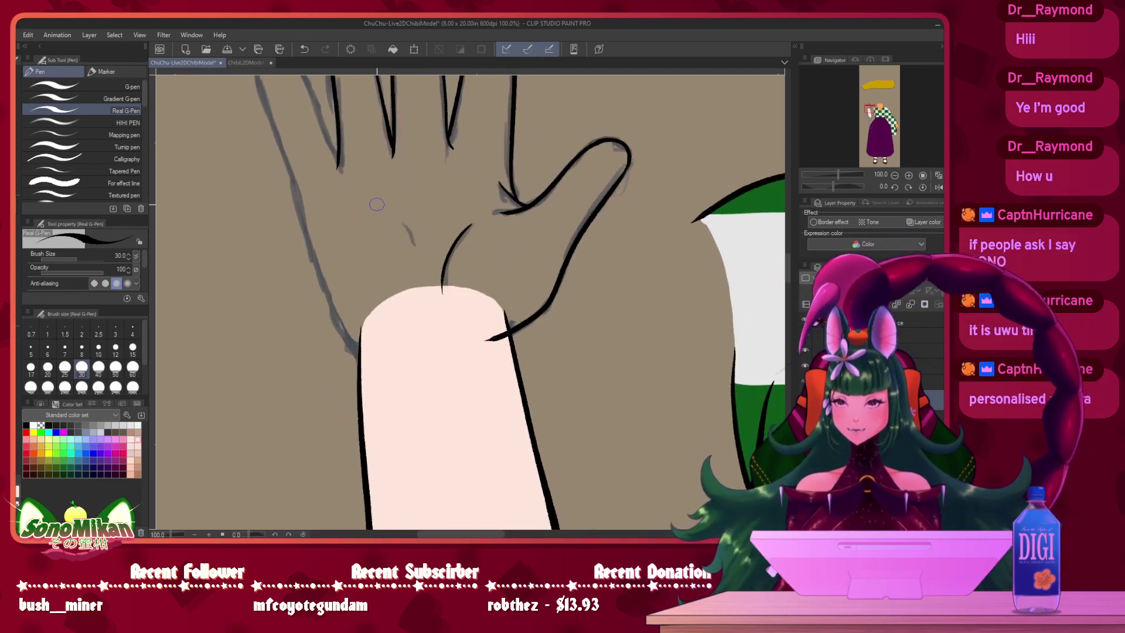
left_click_drag(379, 205, 405, 244)
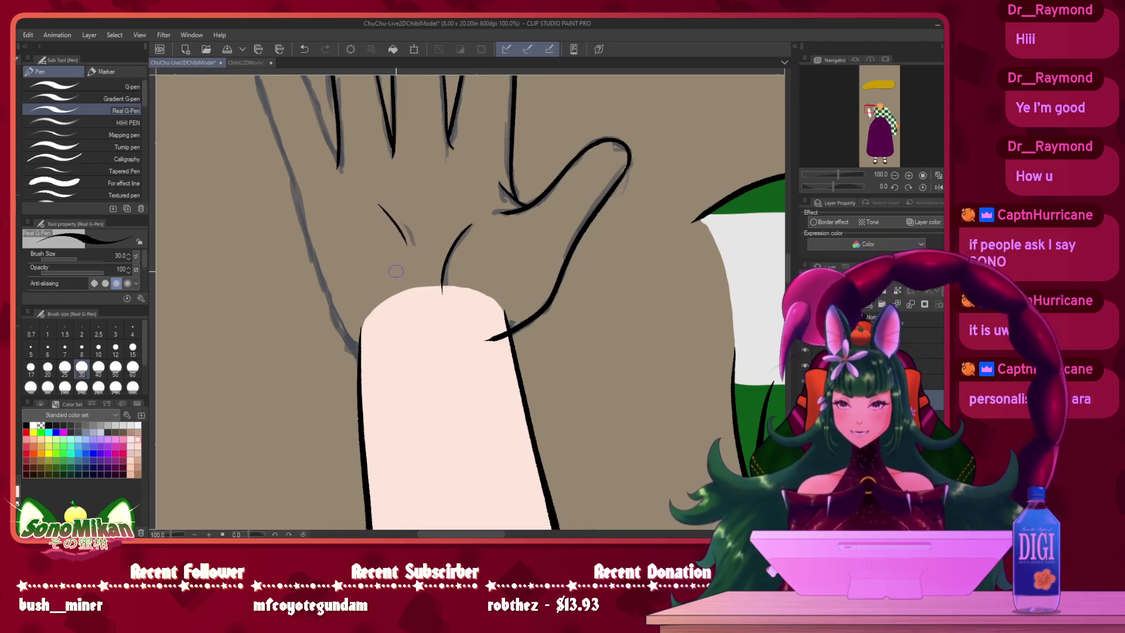
left_click_drag(367, 185, 436, 158)
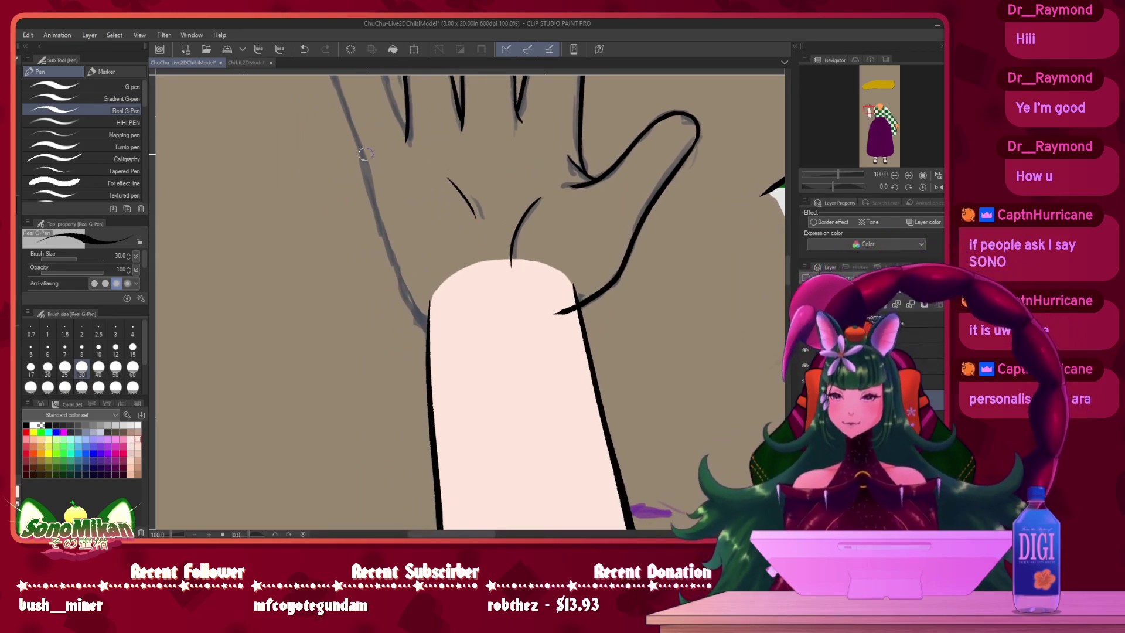
mouse_move(355, 142)
left_mouse_down()
mouse_move(399, 286)
mouse_move(445, 325)
left_mouse_up()
mouse_move(445, 197)
left_mouse_down()
mouse_move(515, 264)
mouse_move(534, 311)
left_mouse_up()
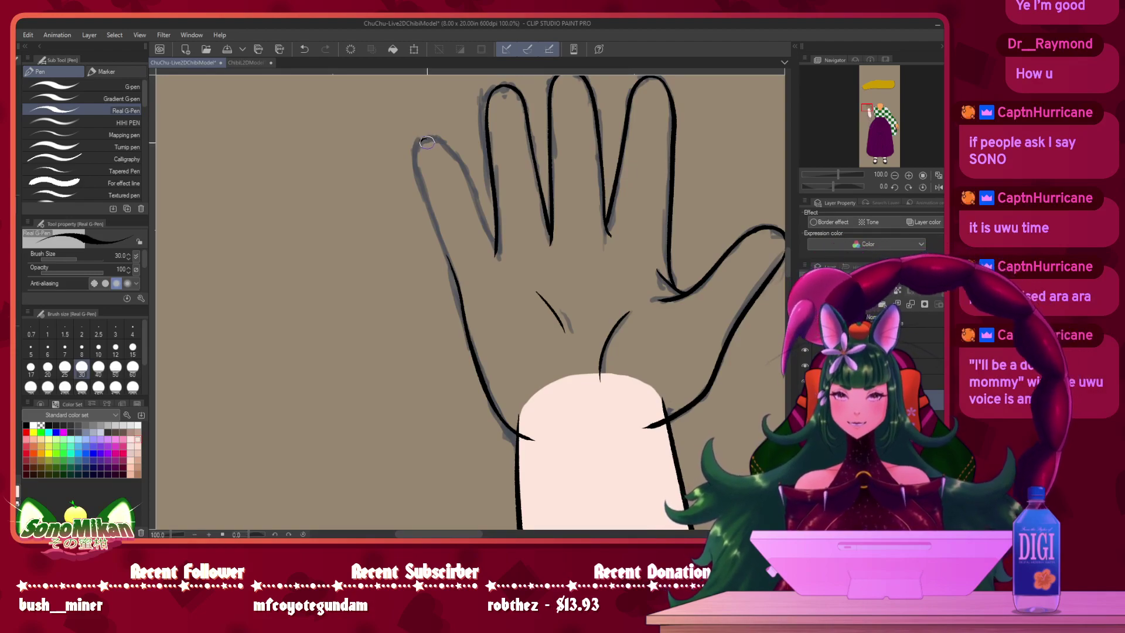
- Ink the little finger's outline from the palm's outer edge around the tip to the ring finger's gap, redoing the outer side
key("ctrl+z")
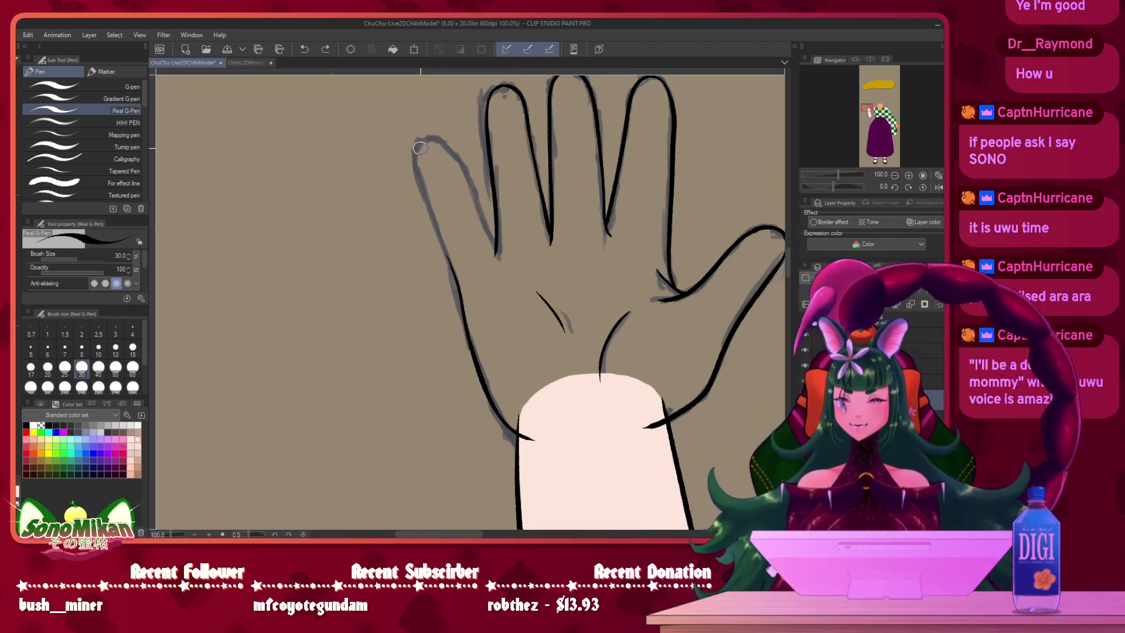
mouse_move(425, 139)
left_mouse_down()
mouse_move(414, 165)
mouse_move(448, 249)
left_mouse_up()
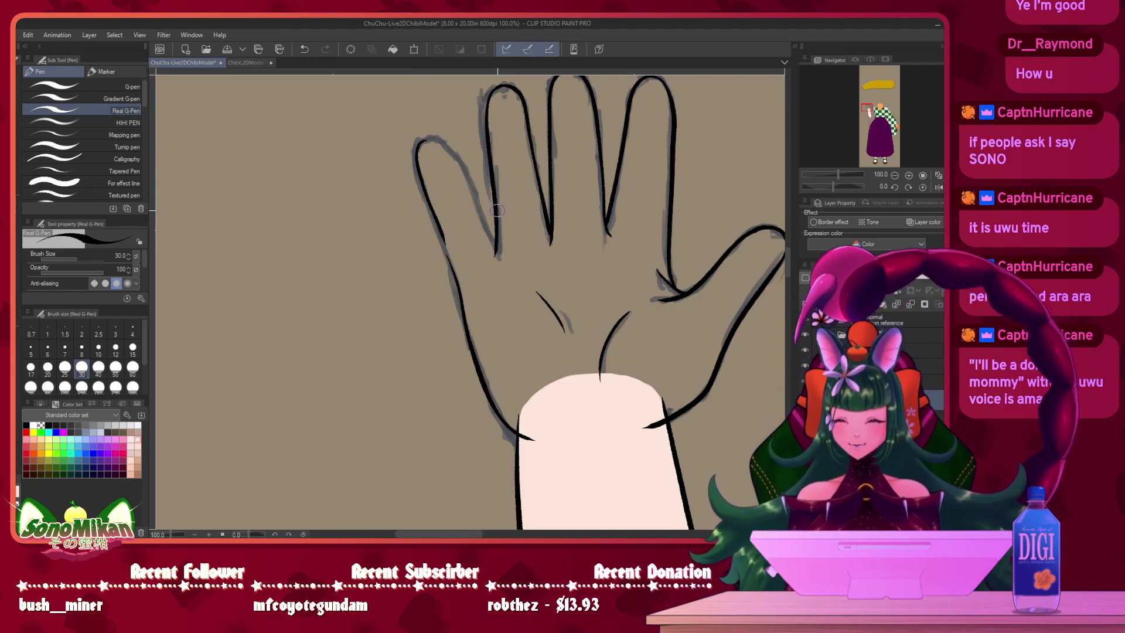
key("ctrl+z")
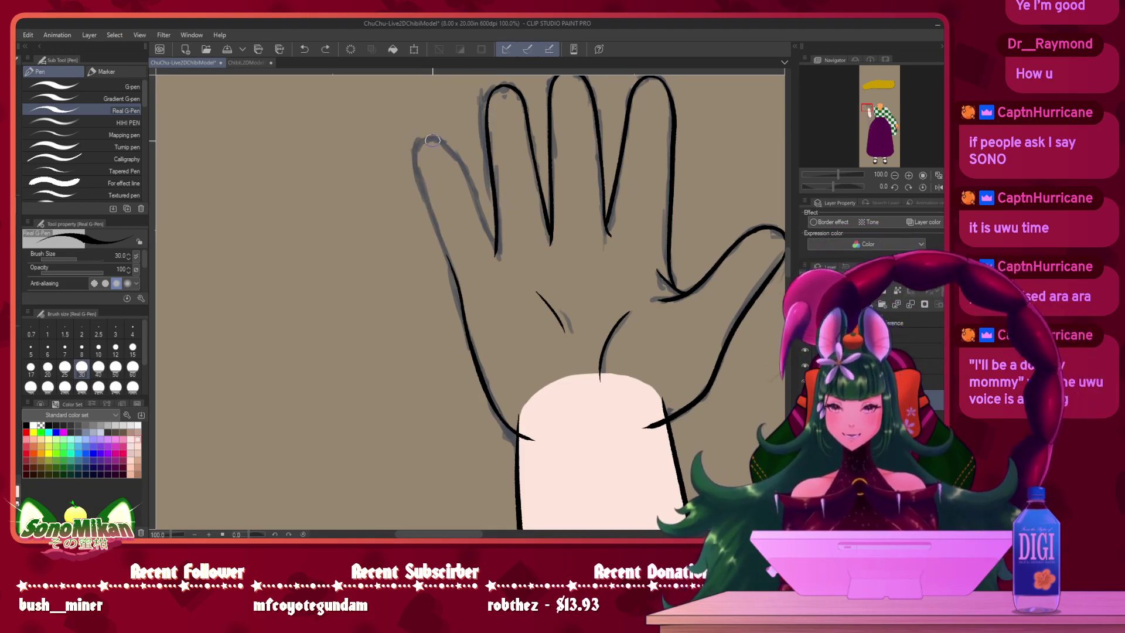
mouse_move(438, 139)
left_mouse_down()
mouse_move(415, 154)
mouse_move(458, 290)
left_mouse_up()
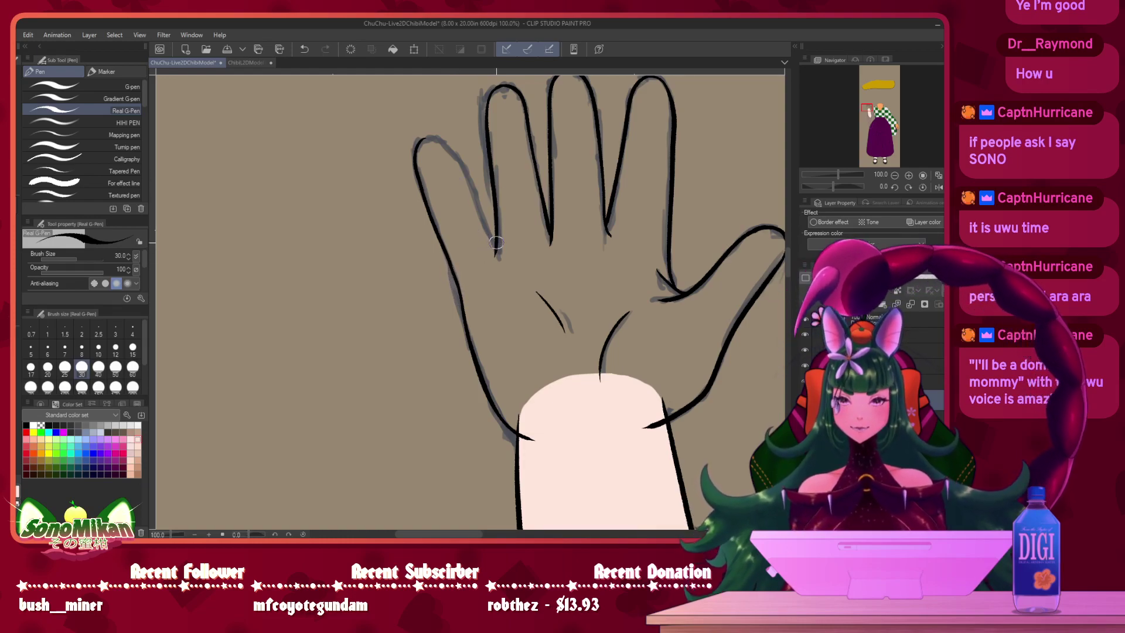
mouse_move(488, 230)
left_mouse_down()
mouse_move(452, 149)
mouse_move(429, 135)
mouse_move(415, 146)
left_mouse_up()
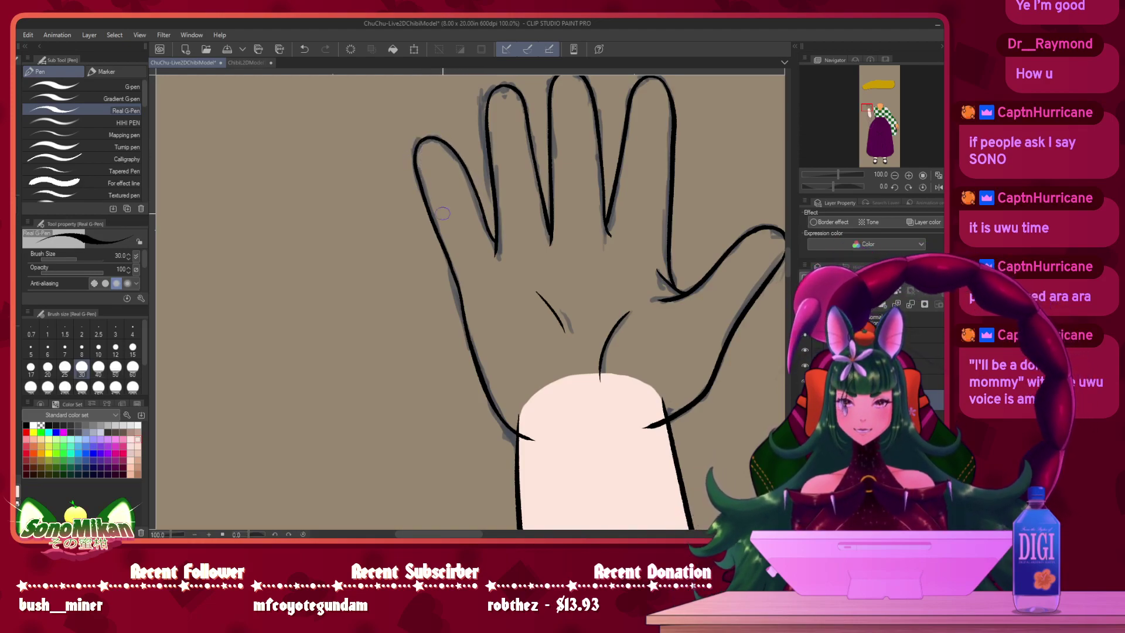
- Hide the forearm and paint a light skin-coloured Felt pen strip along the palm's lower edge to close the hand at the wrist
mouse_move(593, 248)
left_mouse_down()
mouse_move(550, 210)
mouse_move(493, 201)
left_mouse_up()
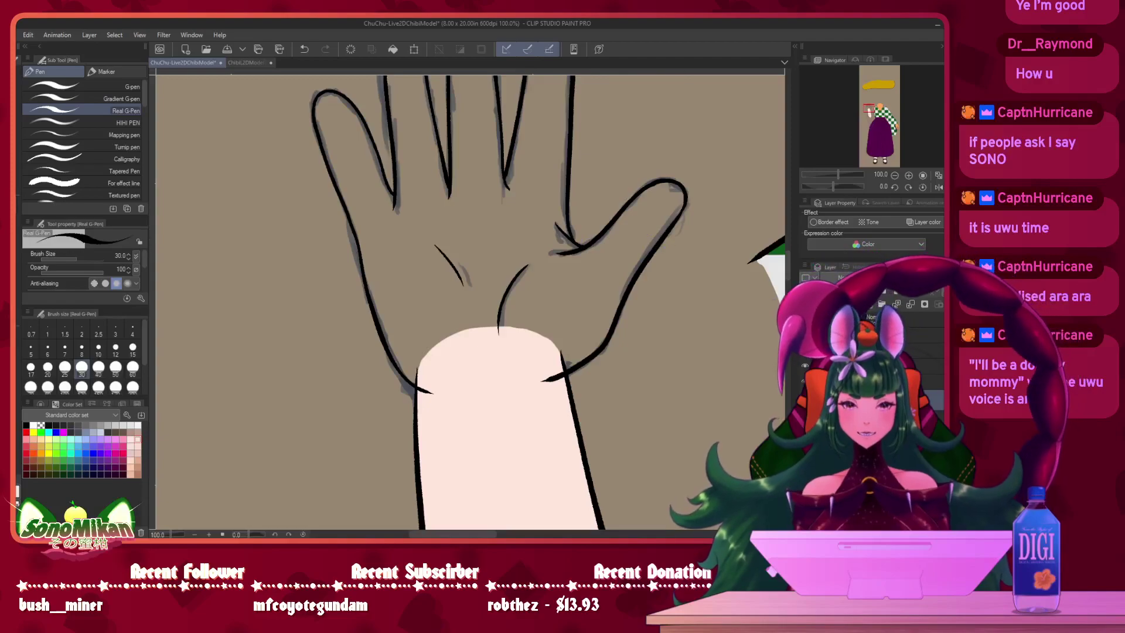
left_click(805, 416)
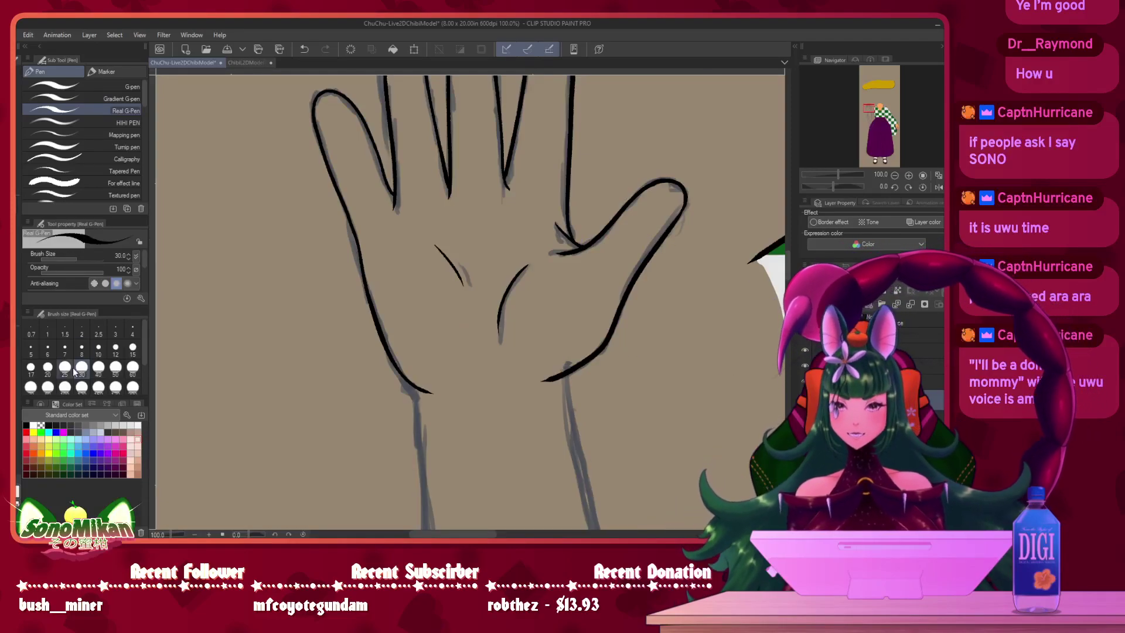
left_click(140, 437)
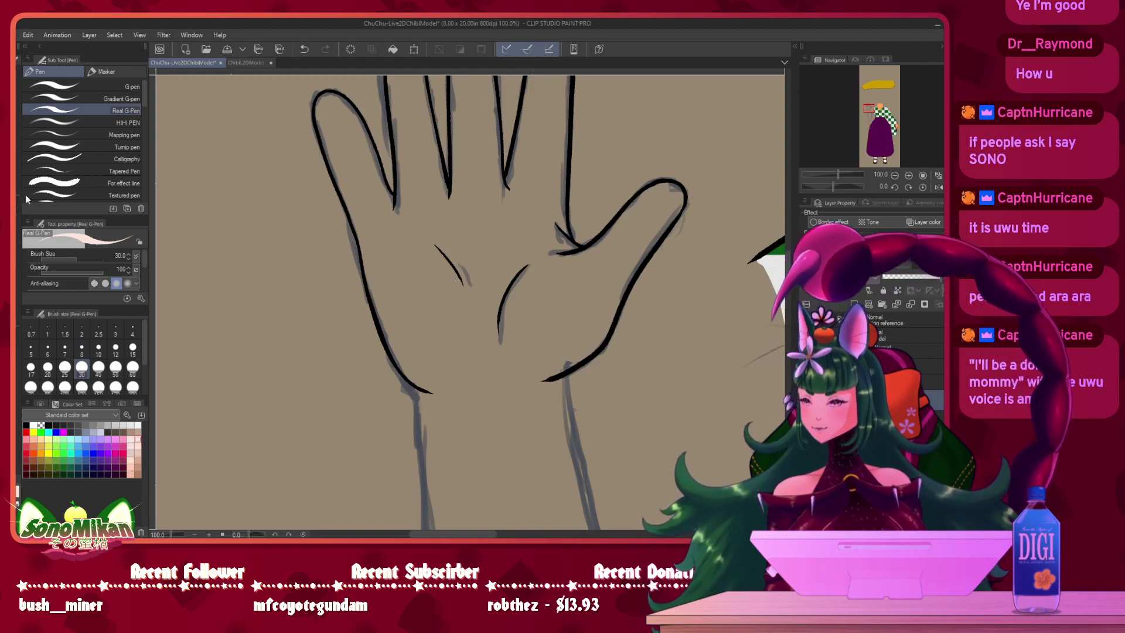
left_click(97, 69)
mouse_move(561, 341)
left_mouse_down()
mouse_move(584, 332)
mouse_move(559, 364)
left_mouse_up()
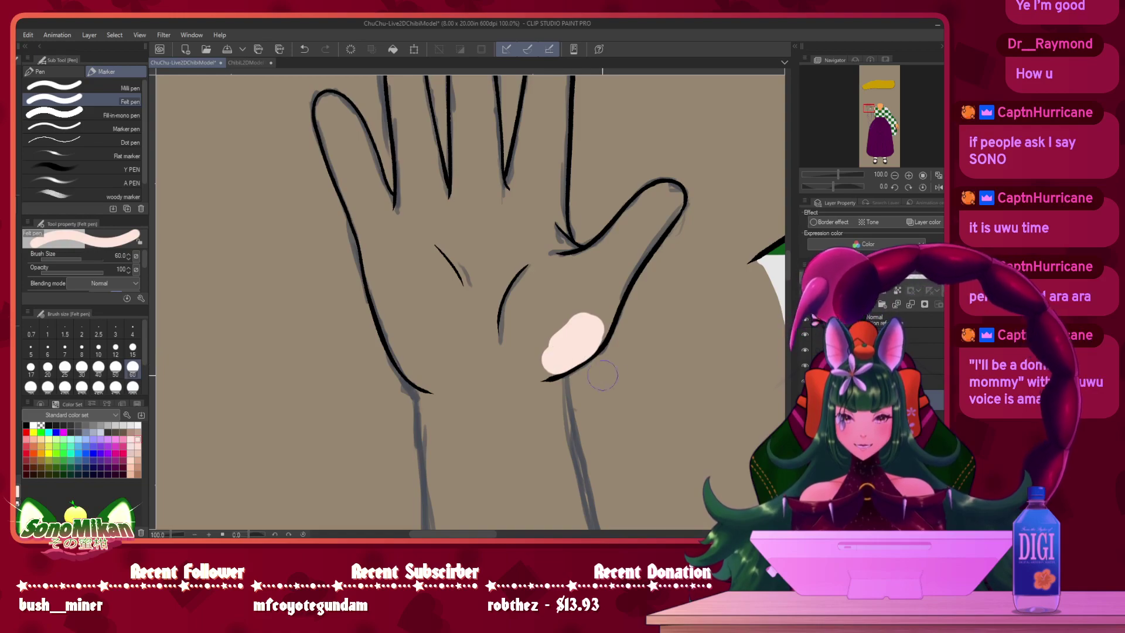
key("ctrl+z")
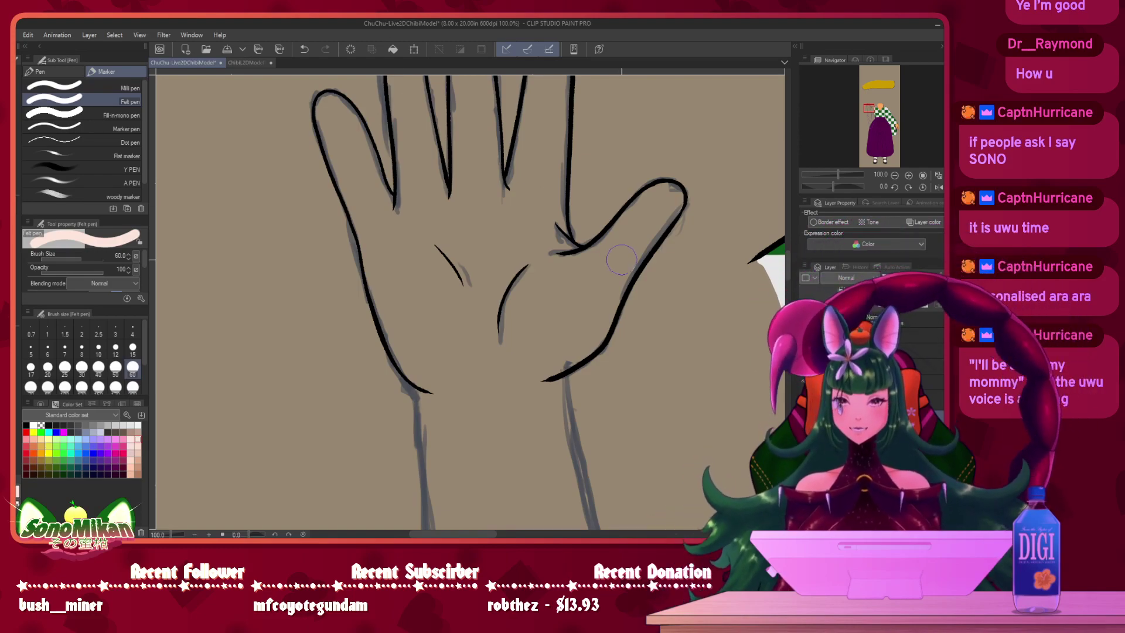
mouse_move(610, 271)
left_mouse_down()
mouse_move(600, 305)
mouse_move(626, 263)
mouse_move(586, 340)
mouse_move(530, 369)
left_mouse_up()
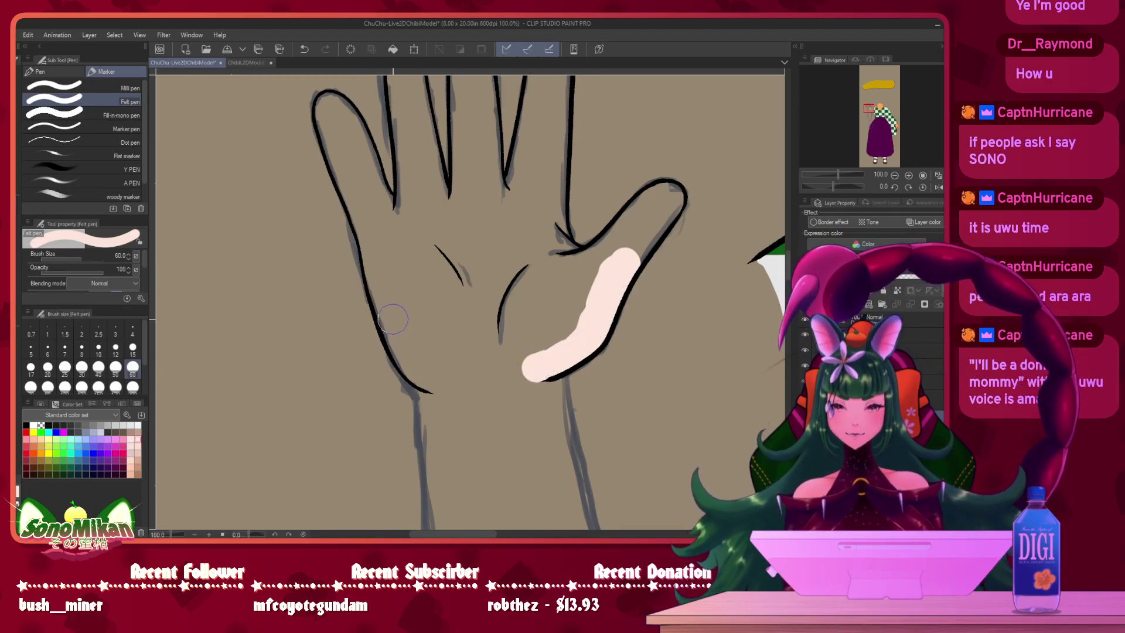
mouse_move(386, 297)
left_mouse_down()
mouse_move(403, 349)
mouse_move(438, 379)
mouse_move(540, 365)
mouse_move(476, 378)
mouse_move(451, 366)
left_mouse_up()
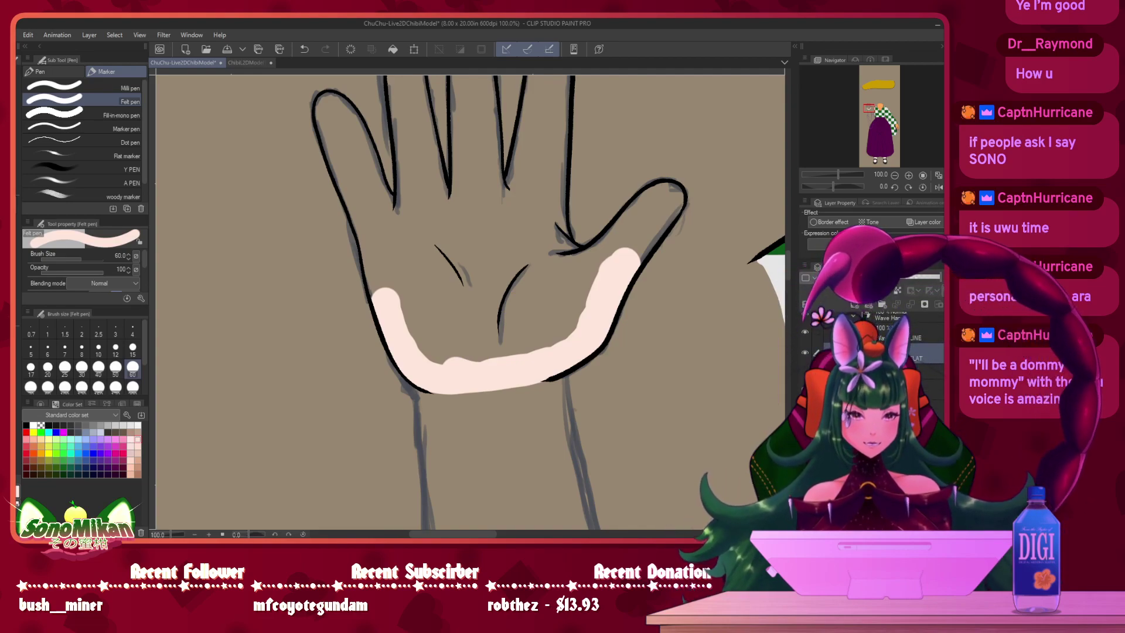
- Hide the grey hand sketch and try auto-selecting the hand's interior with reference to all layers
left_click(804, 373)
left_click_drag(622, 258, 616, 344)
left_click(30, 156)
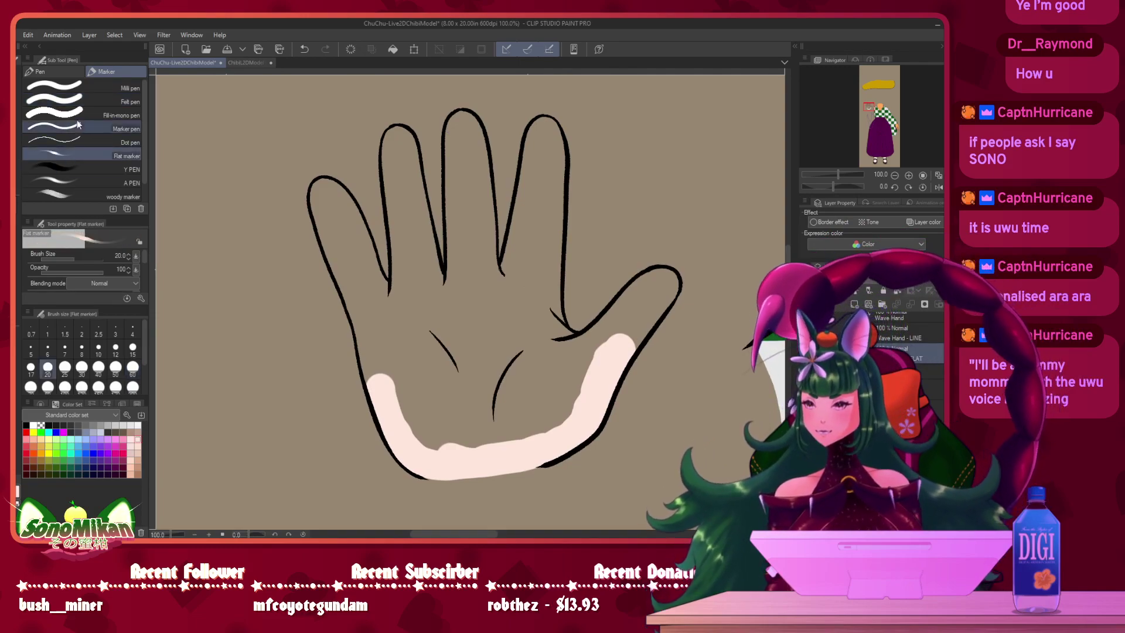
left_click(78, 102)
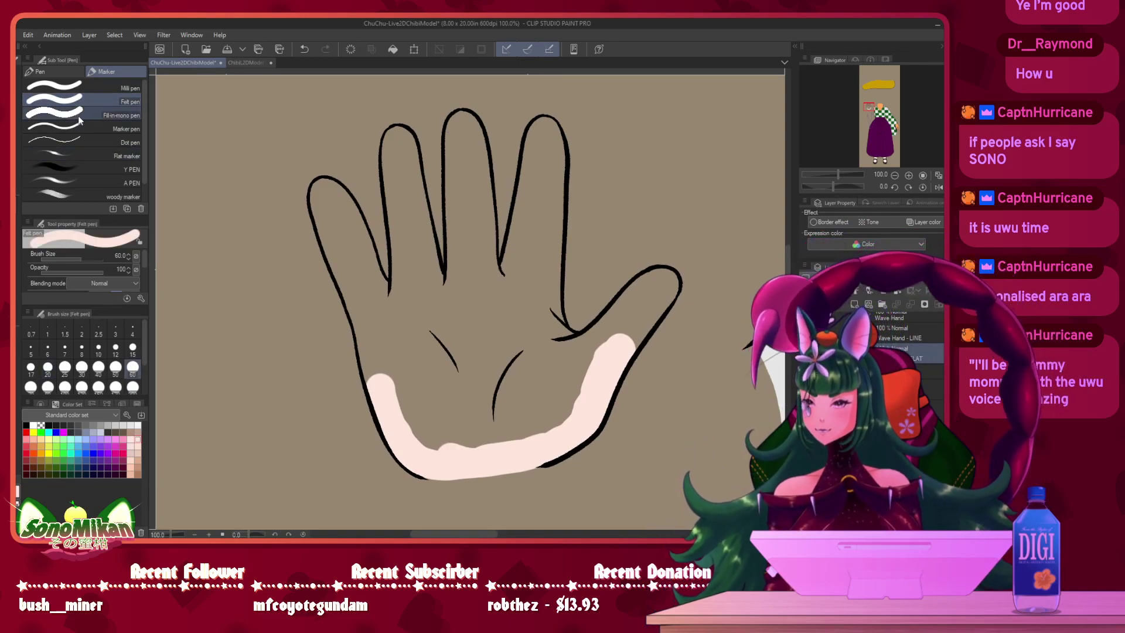
key("w")
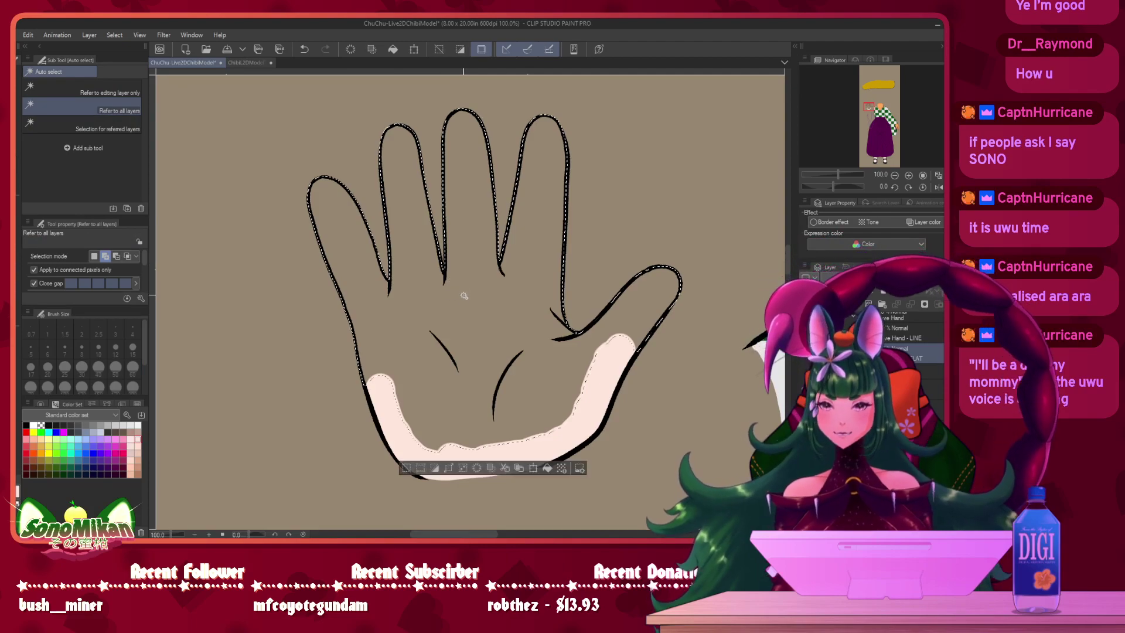
left_click(463, 295)
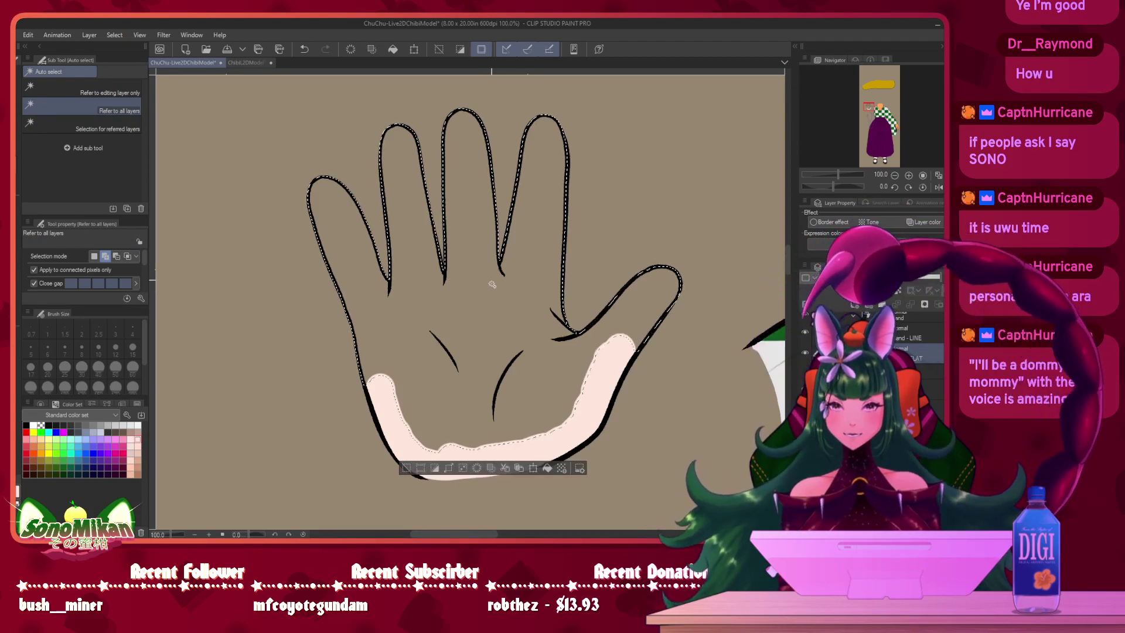
key("ctrl+d")
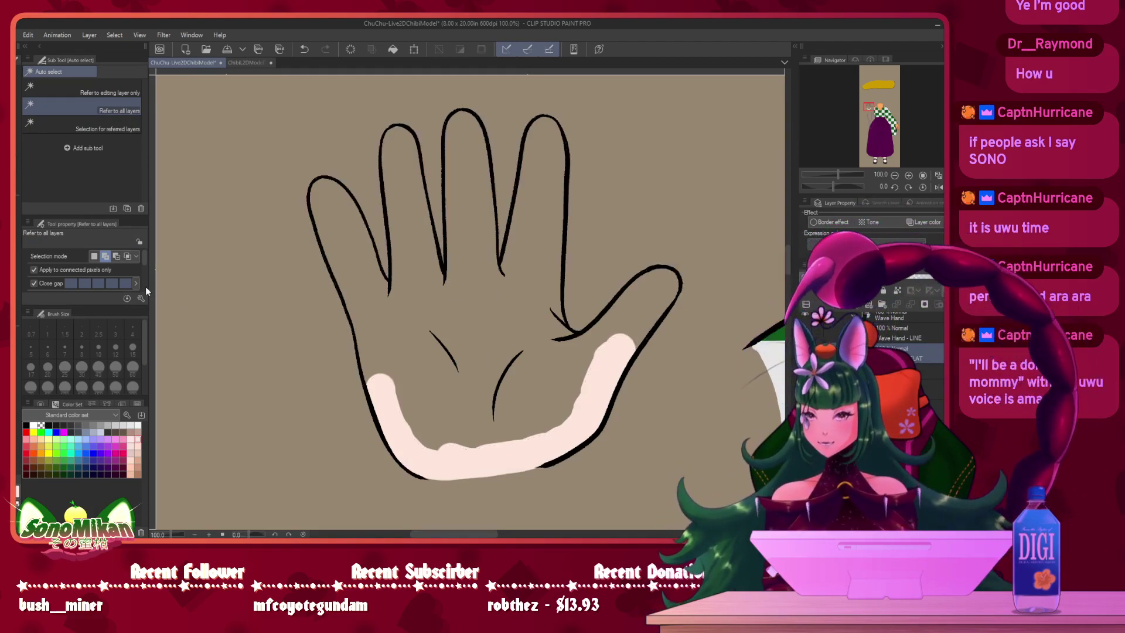
- Auto-select the hand's interior with area scaling 3, fill it with the light skin colour and clear the selection
left_click_drag(144, 256, 144, 261)
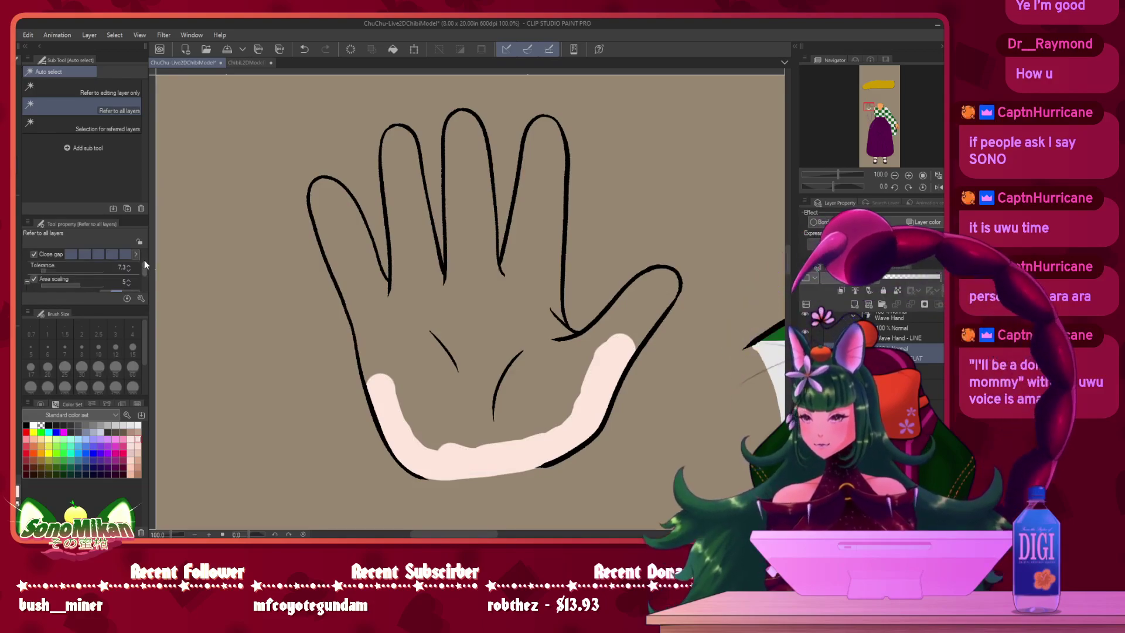
left_click(128, 285)
left_click(129, 285)
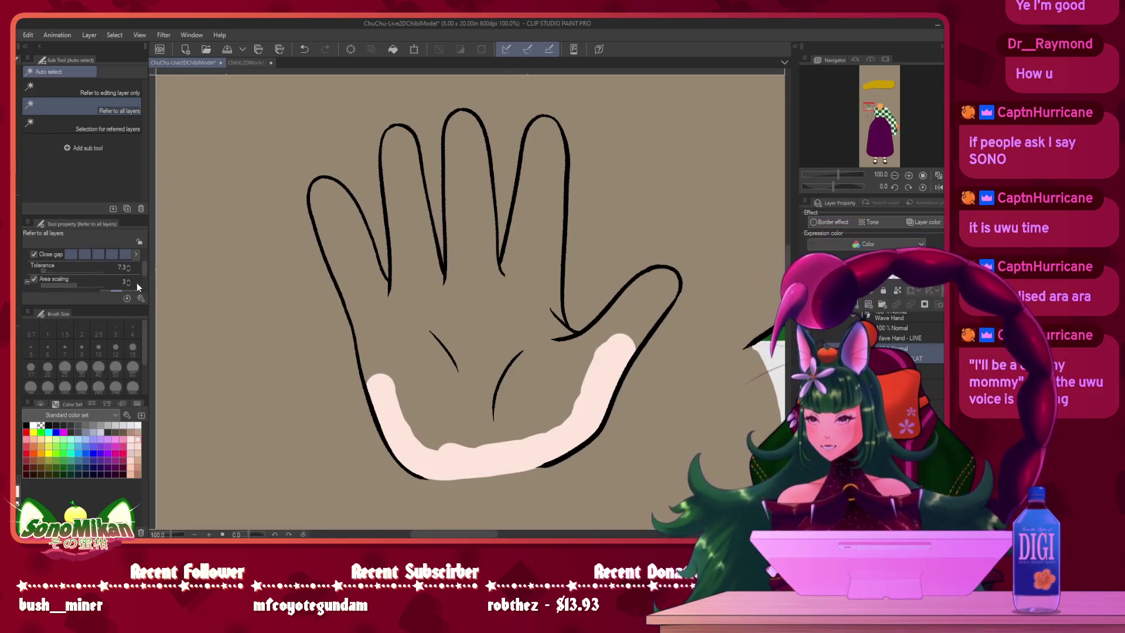
left_click(412, 337)
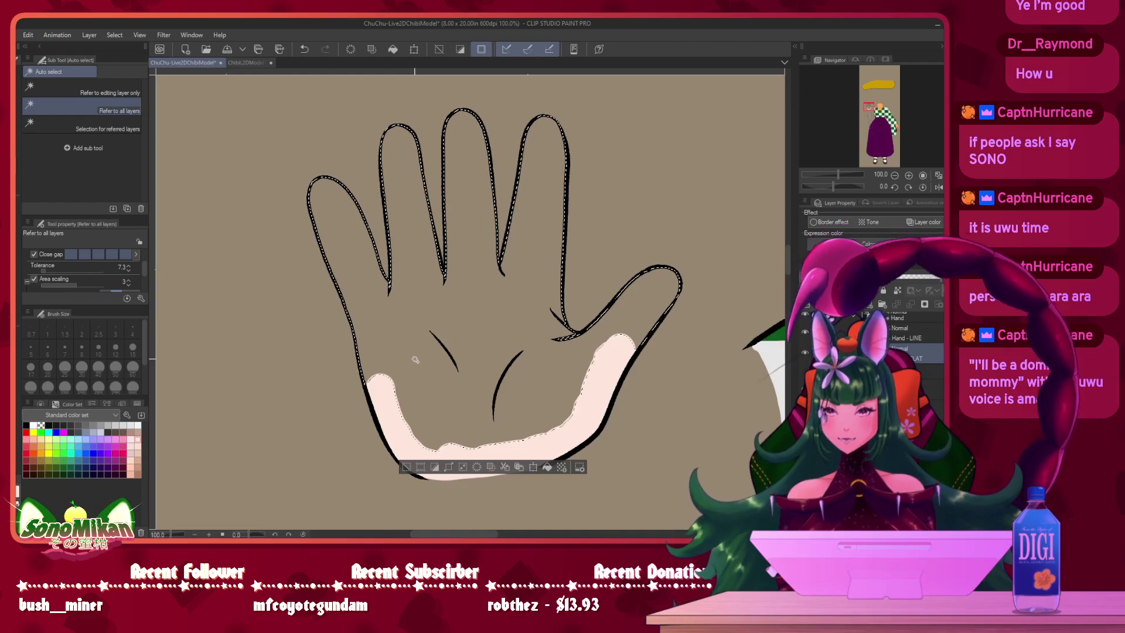
key("m")
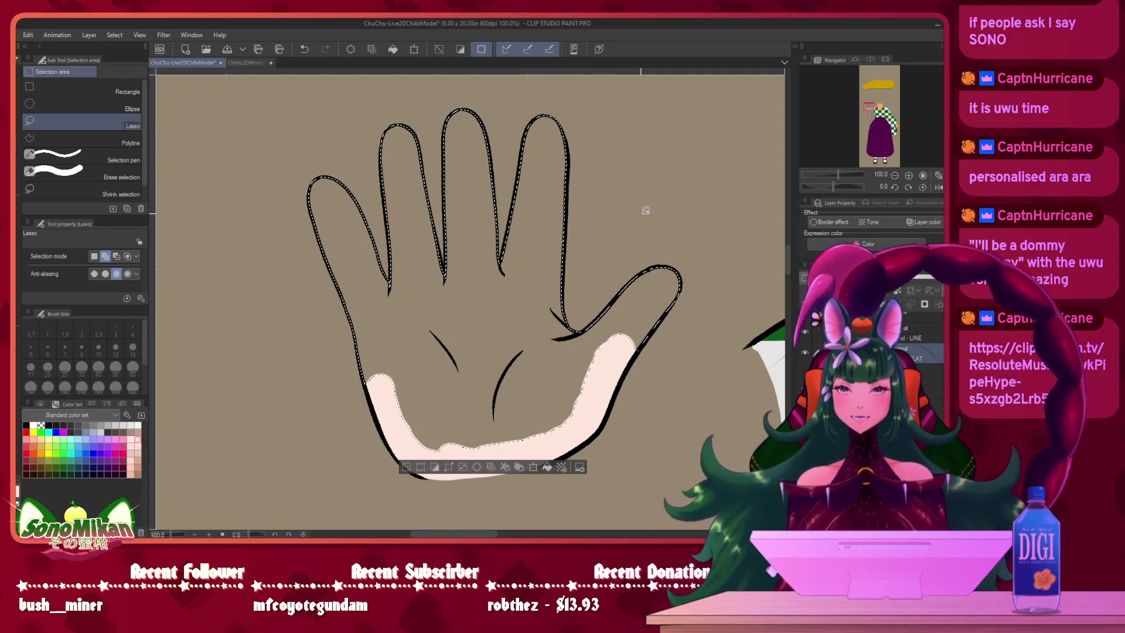
scroll(531, 364, "down", 3)
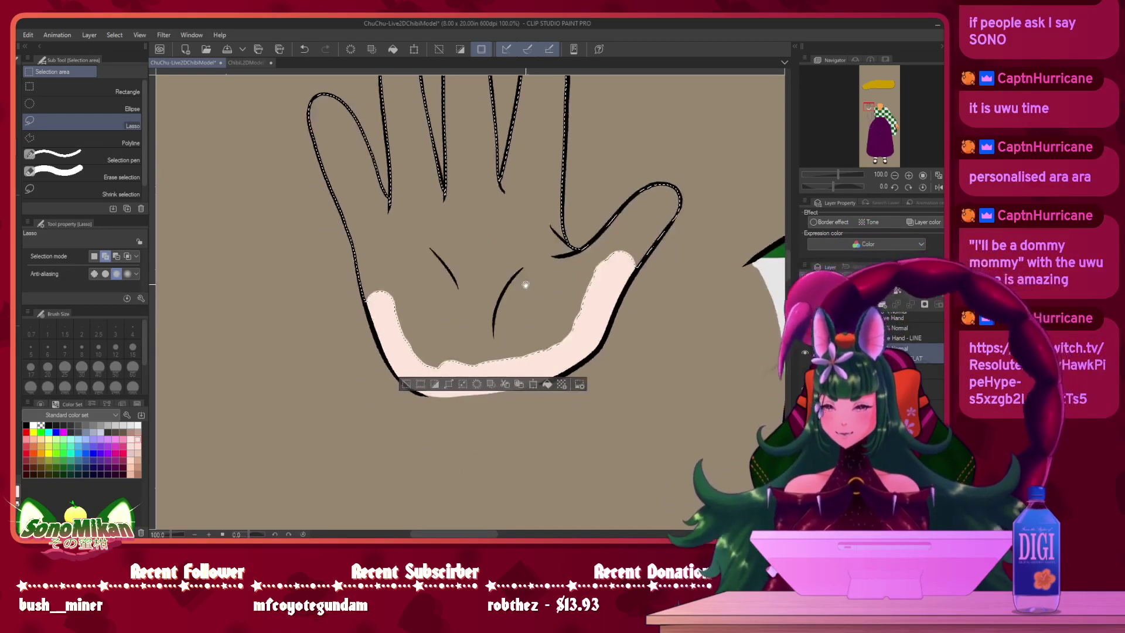
left_click(546, 402)
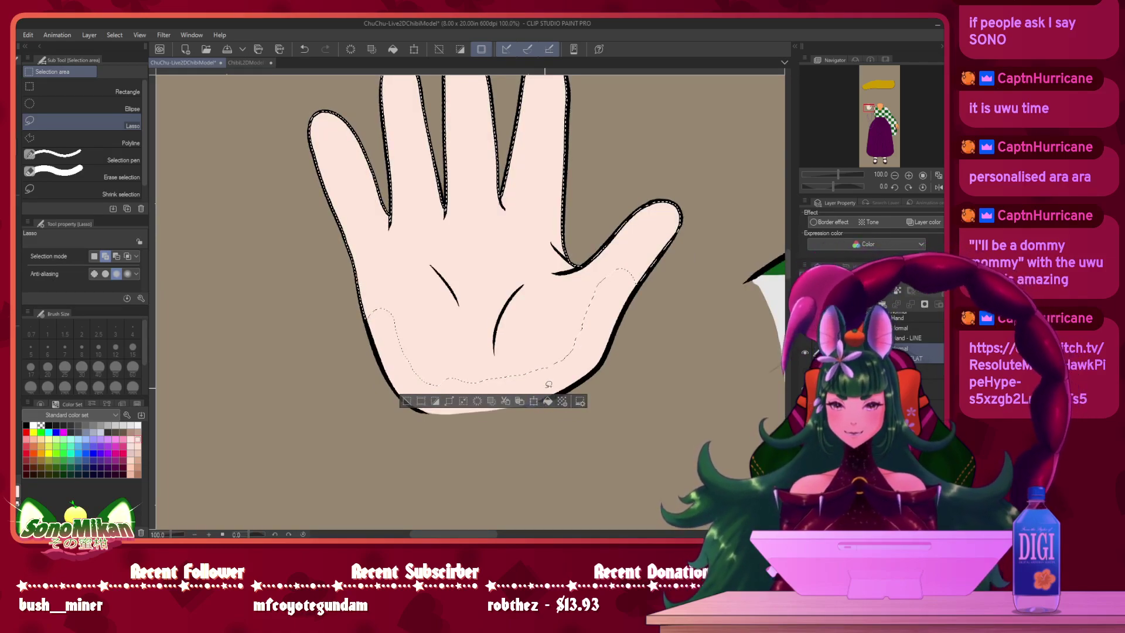
left_click_drag(536, 259, 542, 292)
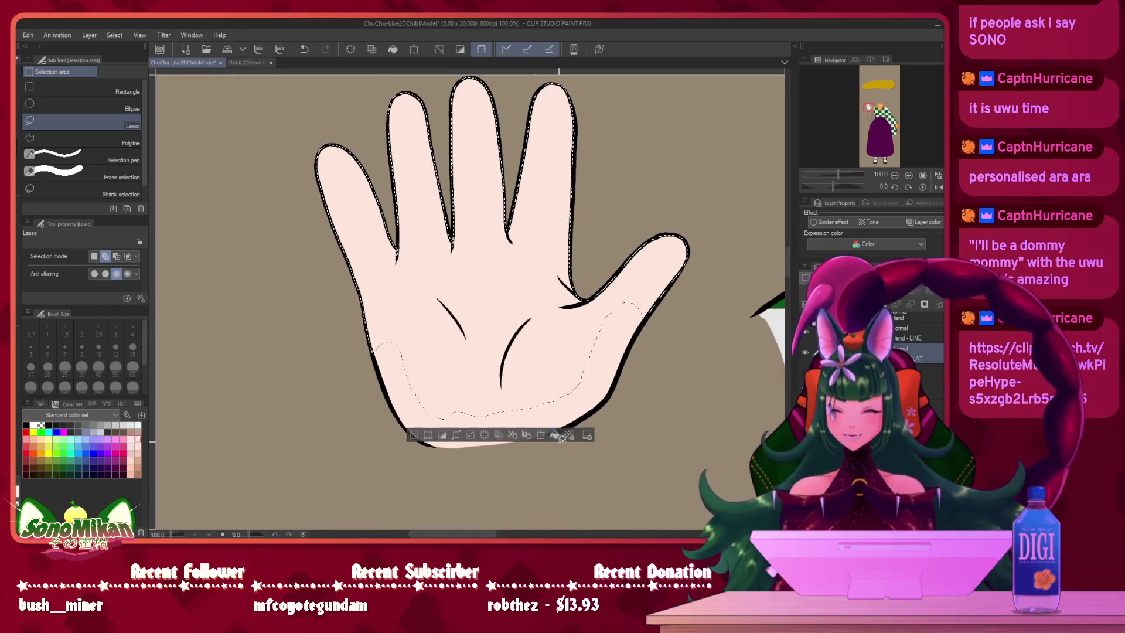
key("ctrl+d")
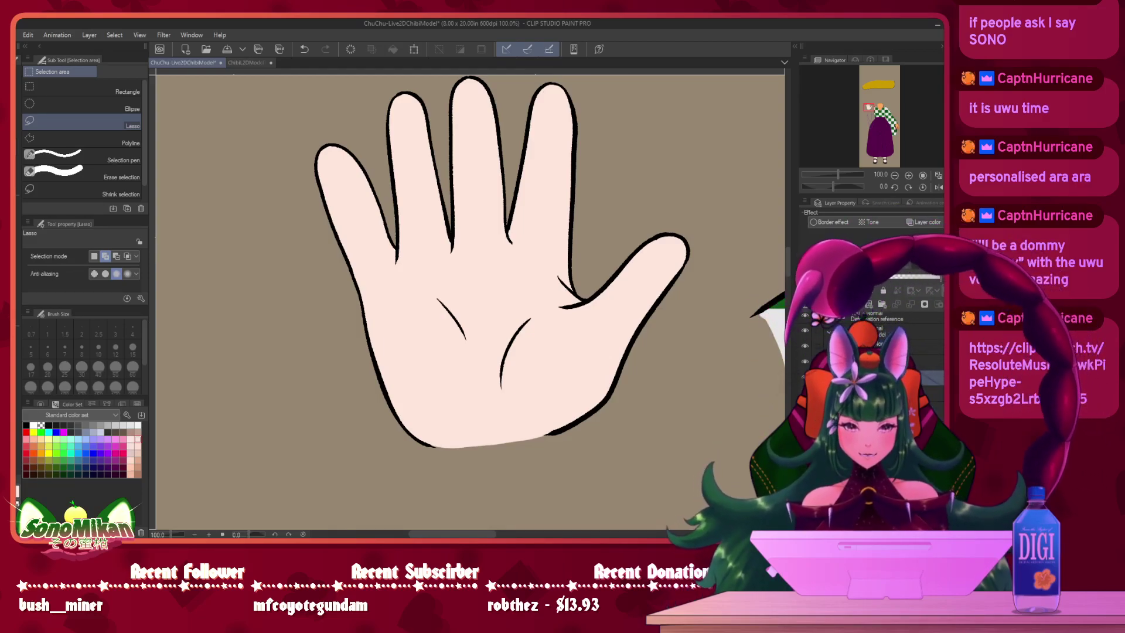
- Show the forearm and the arm and sleeve sketch again, and add a new layer folder
left_click(805, 393)
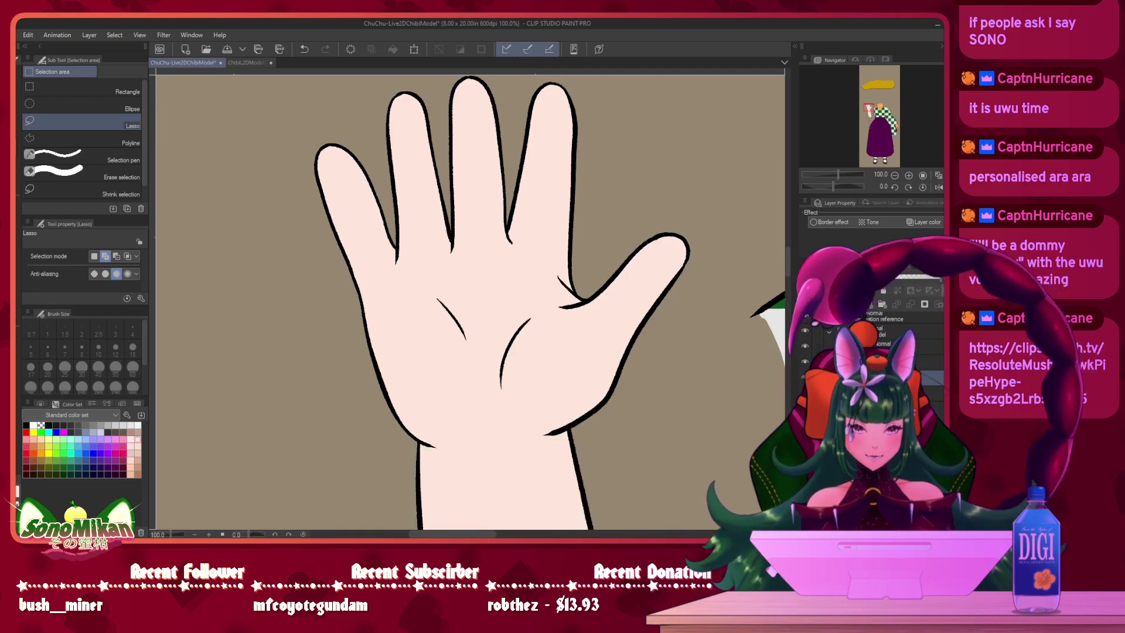
left_click(804, 409)
mouse_move(686, 409)
left_mouse_down()
mouse_move(673, 143)
mouse_move(683, 78)
left_mouse_up()
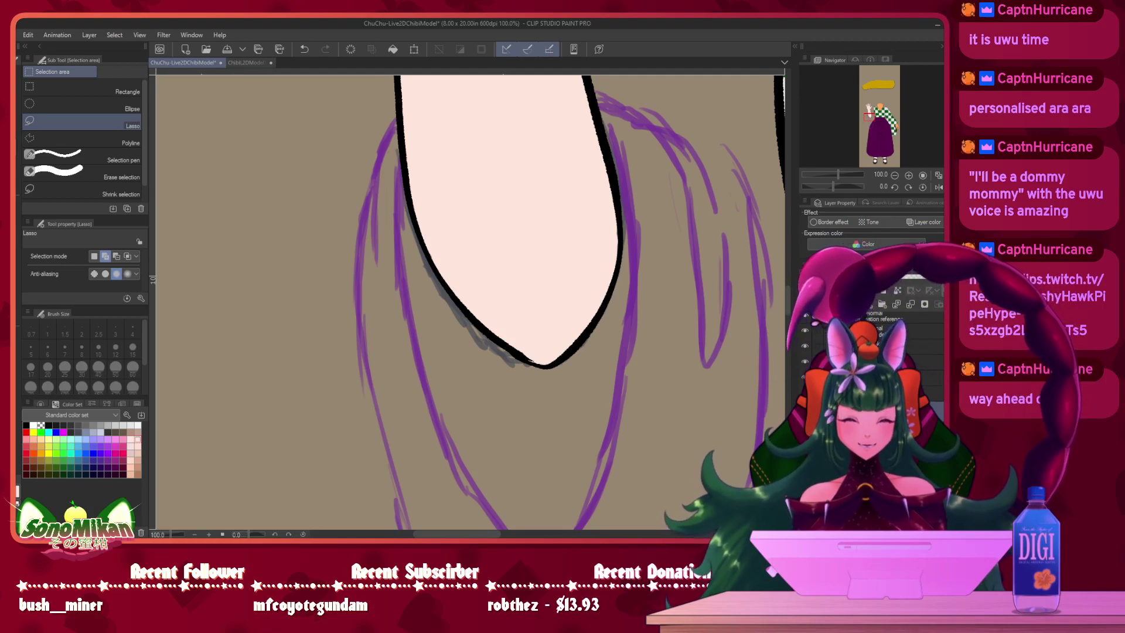
left_click(881, 305)
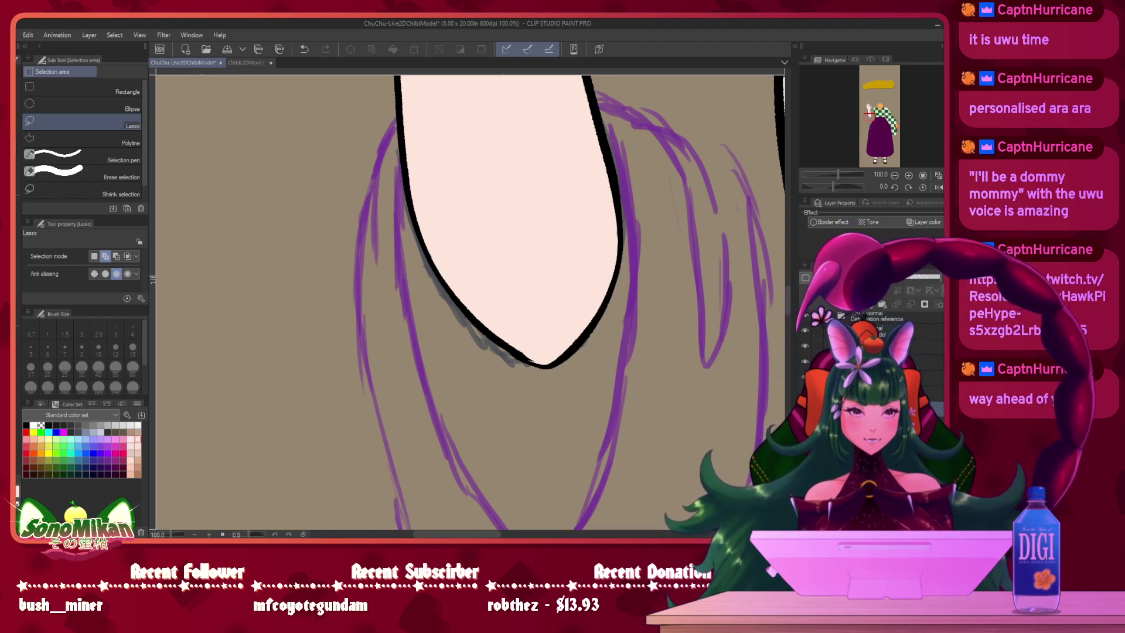
- With the Real G-Pen at size 30 in black, ink the short outer curve of the small fold hanging beside the forearm
left_click(902, 424)
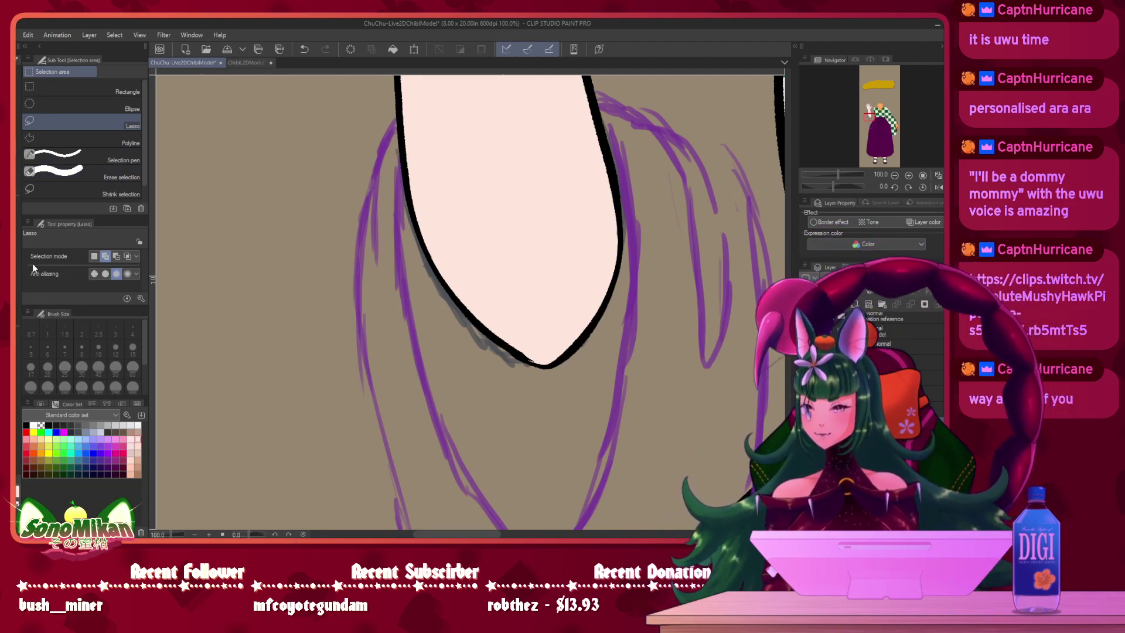
key("e")
key("p")
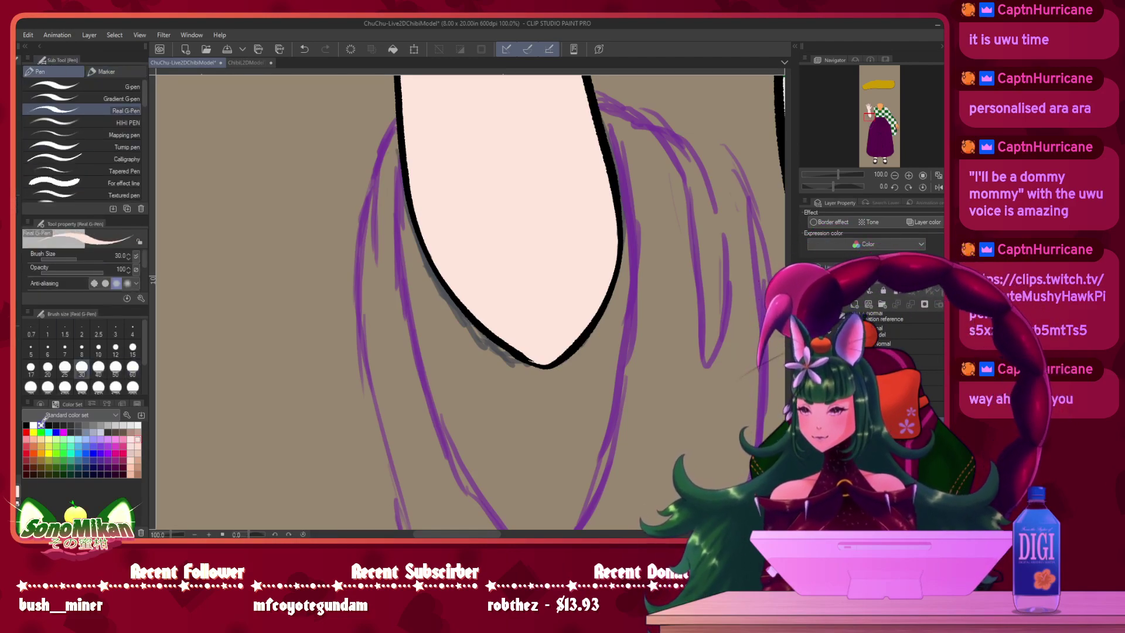
left_click(27, 425)
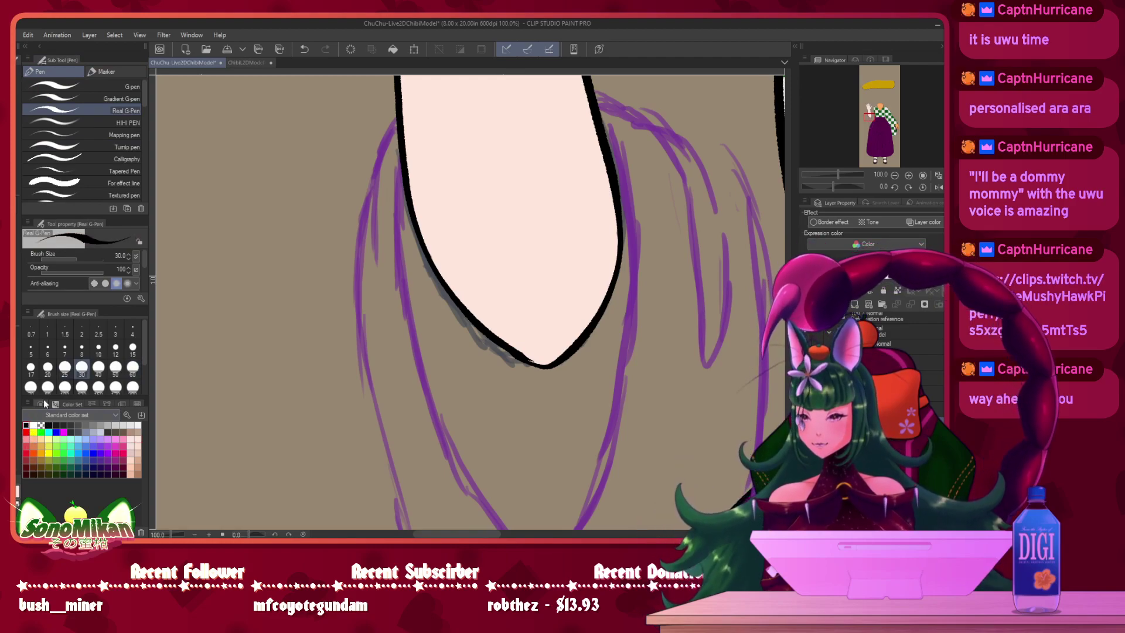
left_click_drag(622, 239, 427, 276)
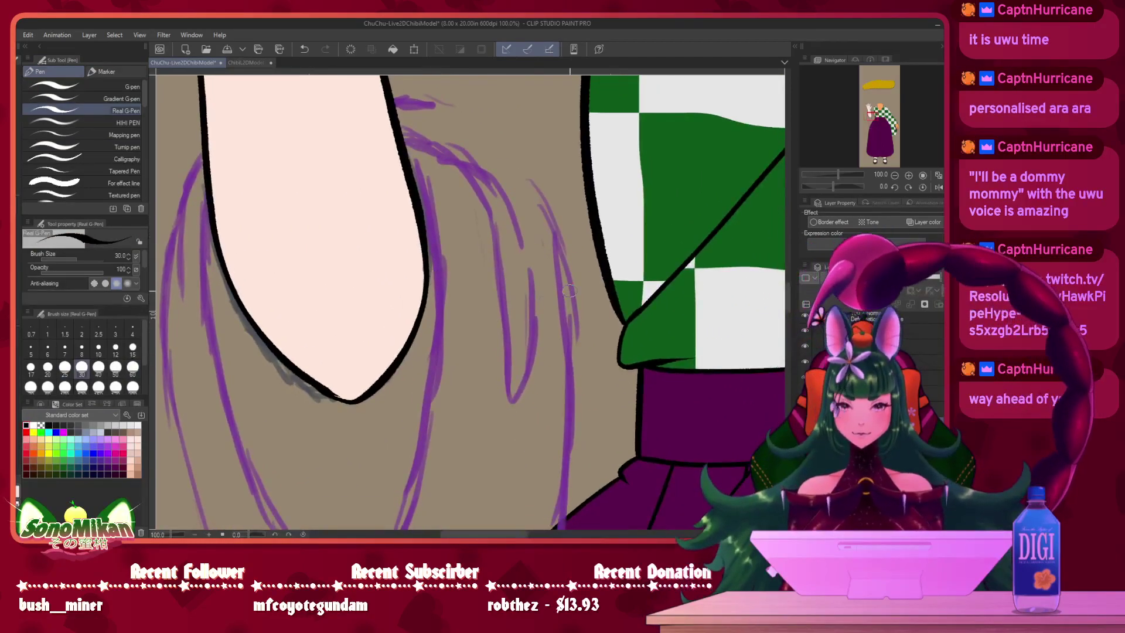
mouse_move(530, 266)
left_mouse_down()
mouse_move(530, 363)
mouse_move(511, 401)
left_mouse_up()
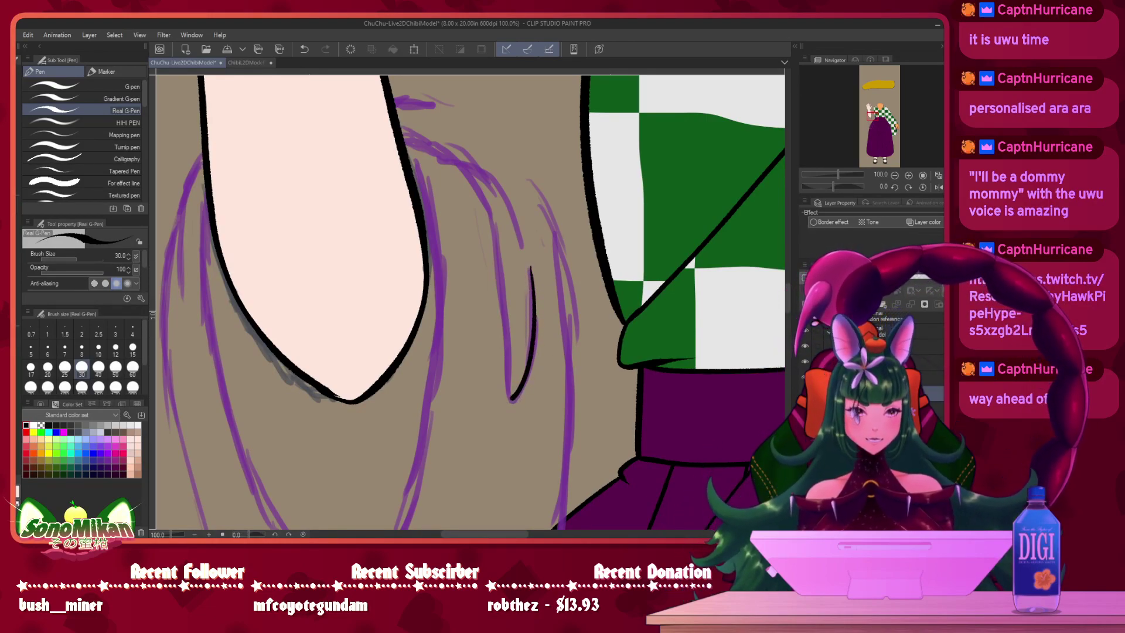
- Lower the forearm's opacity so it shows faintly behind the sleeve lines, and hide the grey forearm sketch
left_click(899, 279)
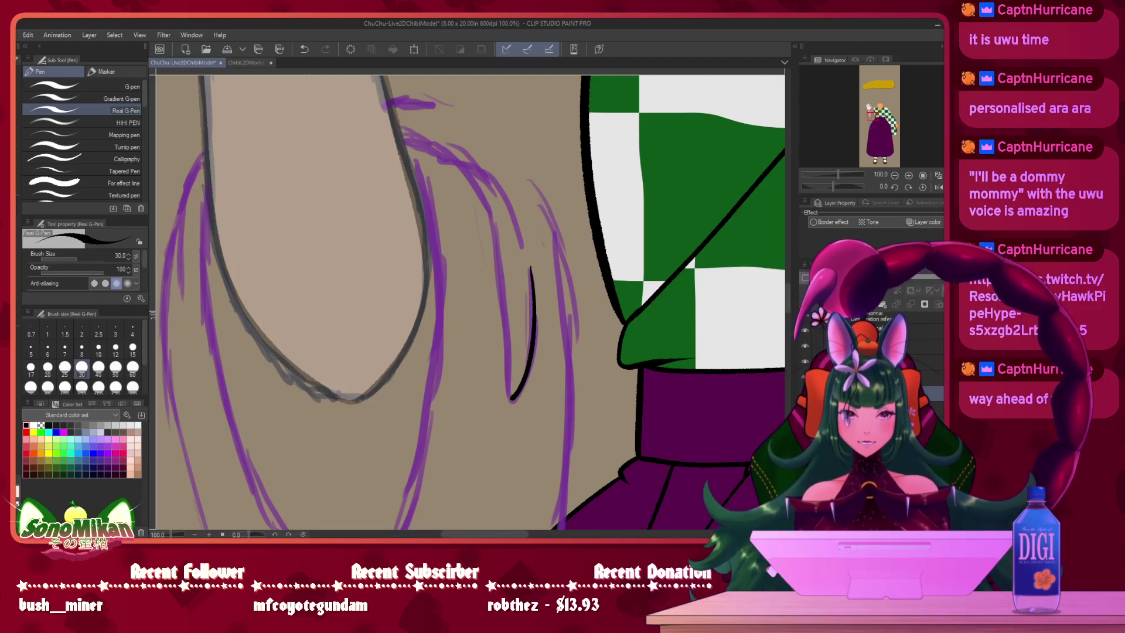
left_click(804, 408)
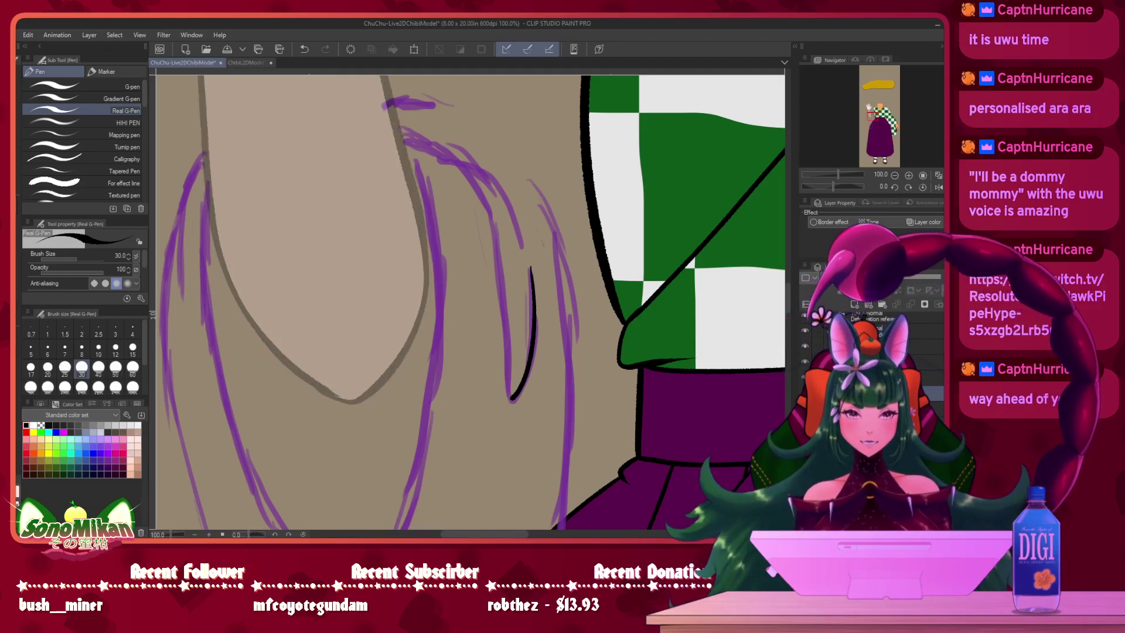
left_click_drag(482, 206, 499, 218)
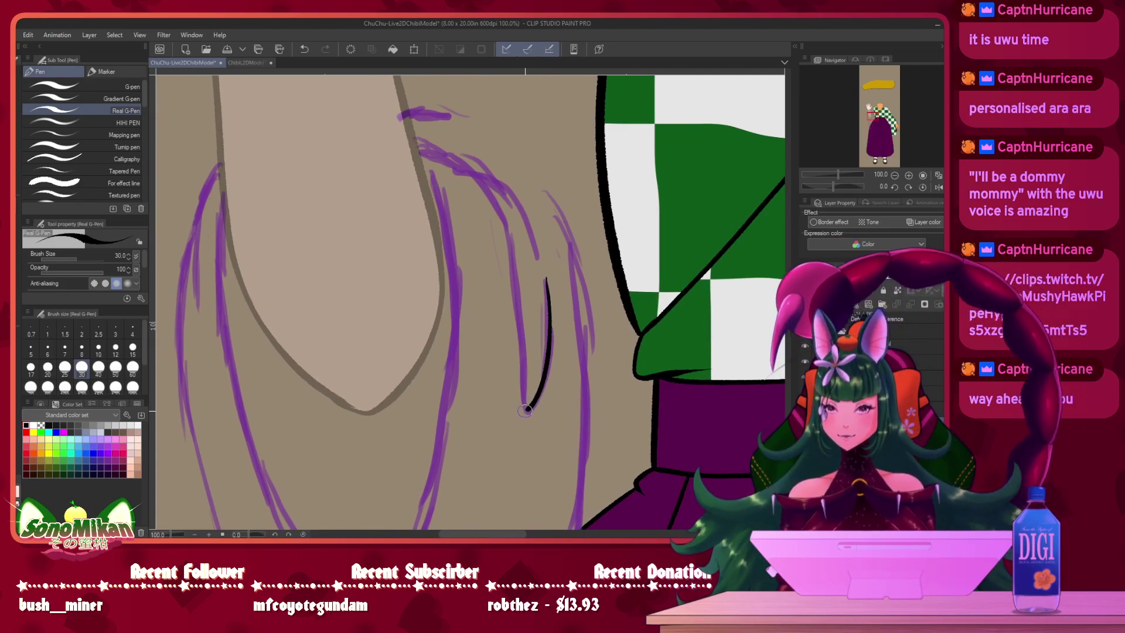
mouse_move(528, 408)
left_mouse_down()
mouse_move(515, 279)
mouse_move(484, 181)
mouse_move(422, 137)
mouse_move(363, 121)
mouse_move(312, 133)
left_mouse_up()
mouse_move(264, 143)
left_mouse_down()
mouse_move(211, 207)
mouse_move(204, 320)
left_mouse_up()
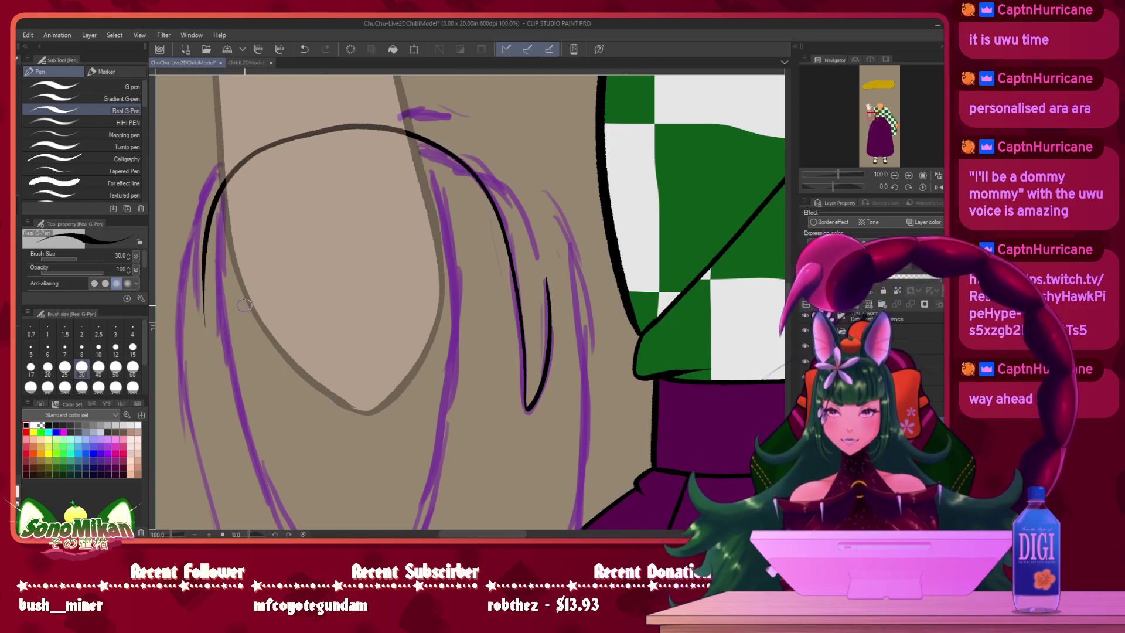
key("ctrl+z")
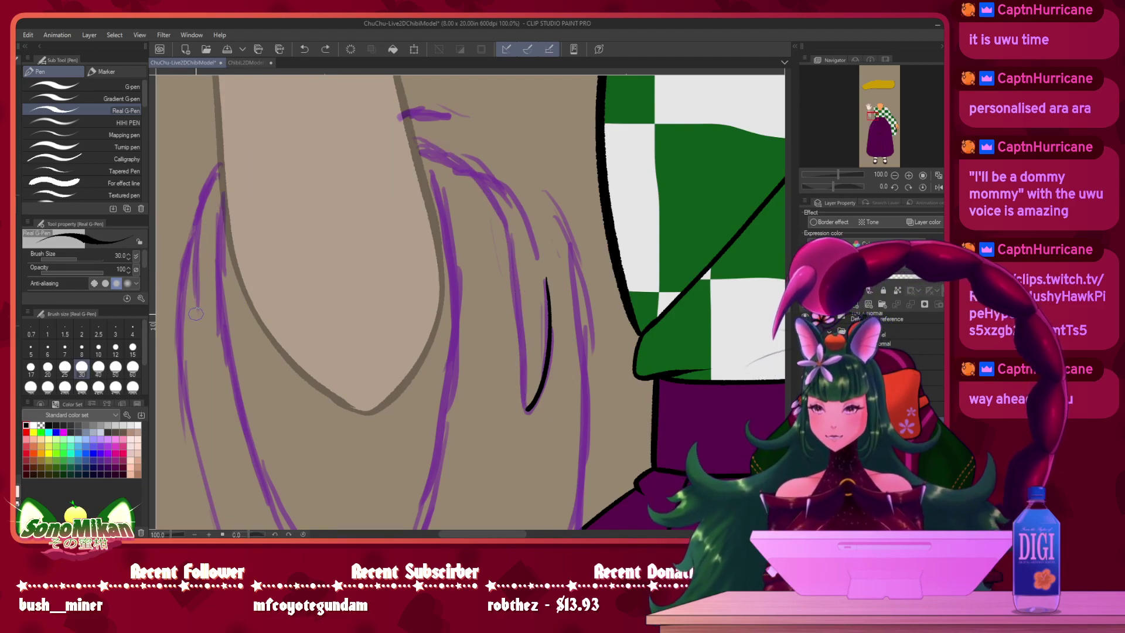
- Ink the sleeve's arched upper edge over the forearm down into the hanging fold, and add short crease lines beside it
mouse_move(193, 289)
left_mouse_down()
mouse_move(207, 193)
mouse_move(231, 165)
mouse_move(309, 107)
mouse_move(360, 113)
mouse_move(458, 164)
mouse_move(490, 198)
mouse_move(506, 236)
mouse_move(529, 396)
left_mouse_up()
mouse_move(536, 265)
left_mouse_down()
mouse_move(508, 197)
mouse_move(457, 162)
left_mouse_up()
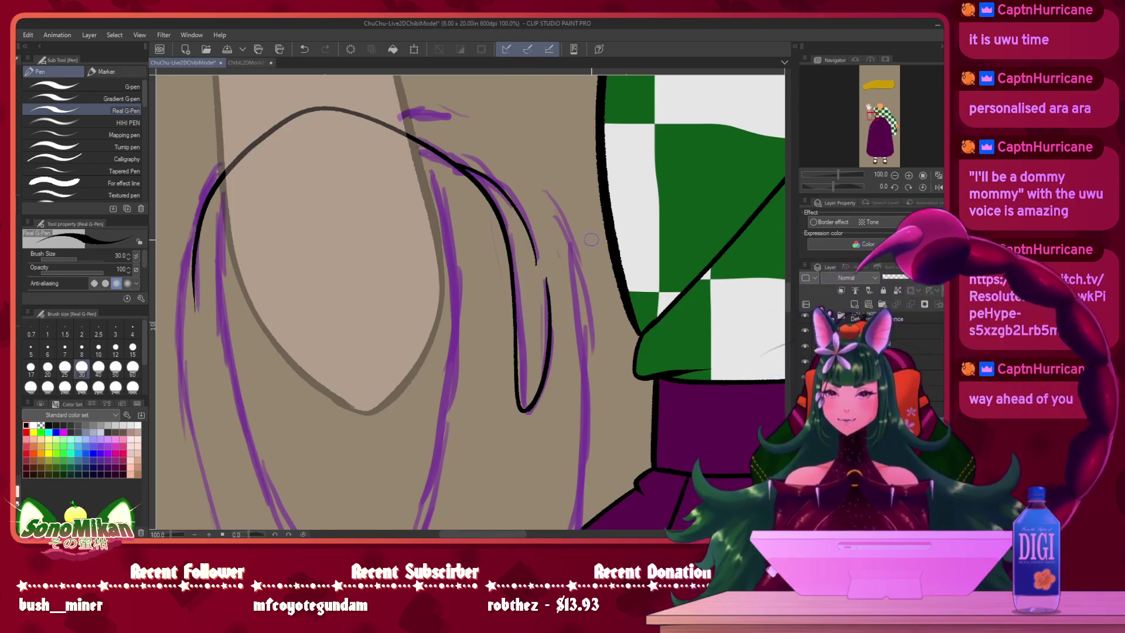
mouse_move(487, 343)
left_mouse_down()
mouse_move(517, 249)
mouse_move(535, 110)
mouse_move(504, 266)
mouse_move(500, 507)
left_mouse_up()
left_click_drag(489, 319, 531, 361)
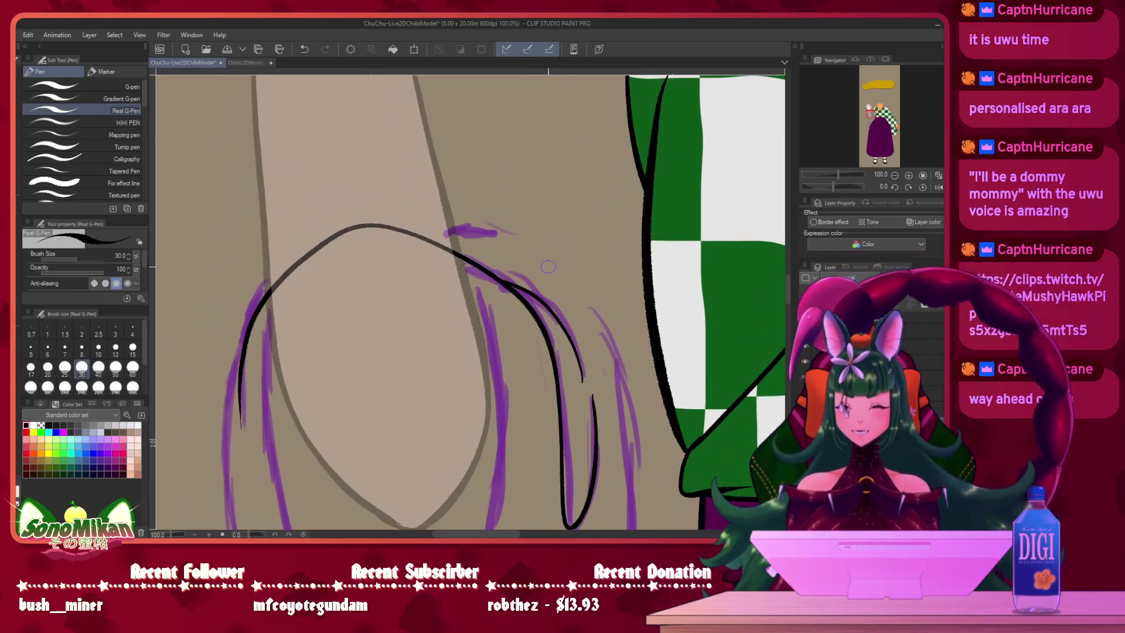
mouse_move(560, 260)
left_mouse_down()
mouse_move(491, 231)
mouse_move(417, 235)
left_mouse_up()
left_click_drag(509, 269, 480, 269)
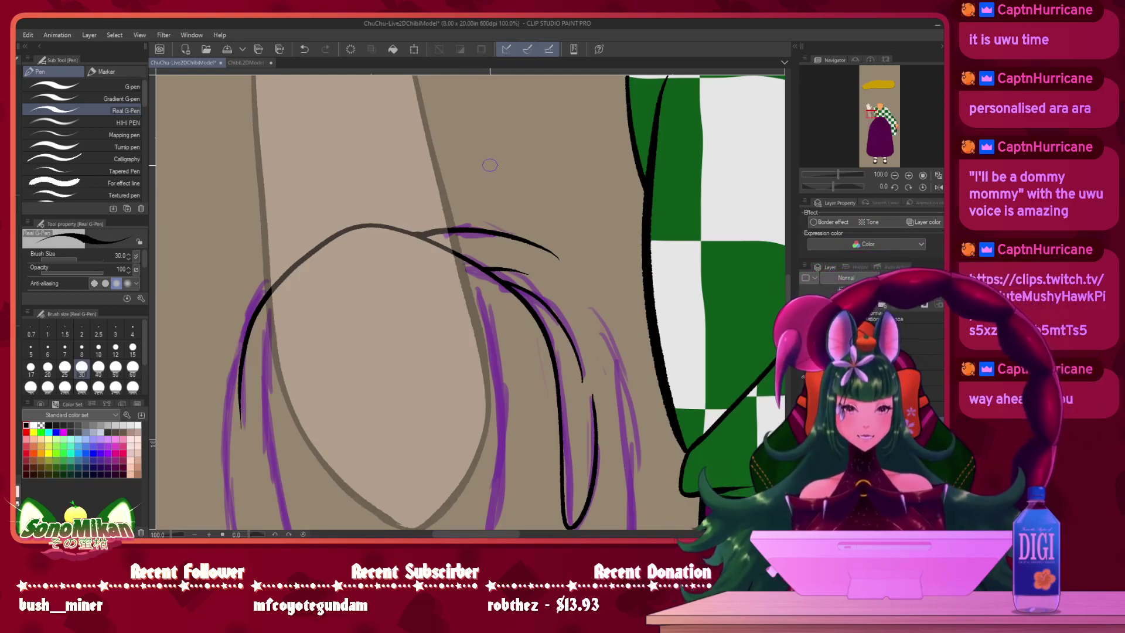
- Ink the sleeve's long outer edge on the side away from the body, following the purple sketch down to the lower tip
left_click_drag(591, 365, 597, 196)
scroll(598, 261, "down", 1)
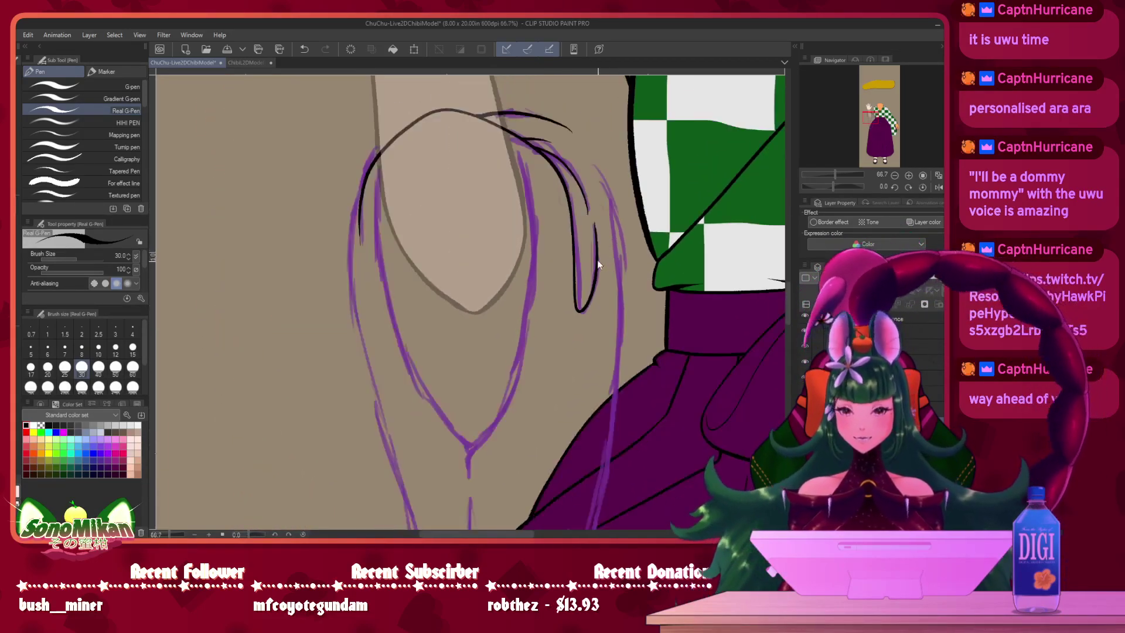
scroll(598, 263, "down", 1)
mouse_move(591, 306)
left_mouse_down()
mouse_move(586, 255)
mouse_move(555, 226)
mouse_move(535, 232)
mouse_move(547, 118)
mouse_move(550, 221)
mouse_move(532, 251)
left_mouse_up()
left_click_drag(442, 275, 393, 205)
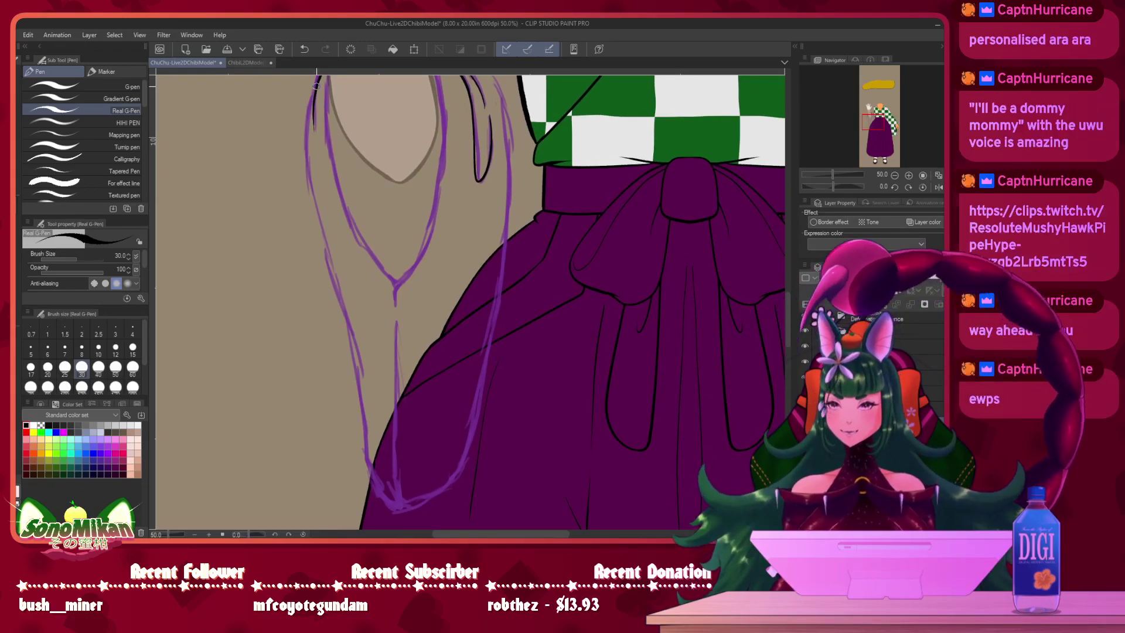
left_click_drag(314, 217, 343, 349)
key("ctrl+z")
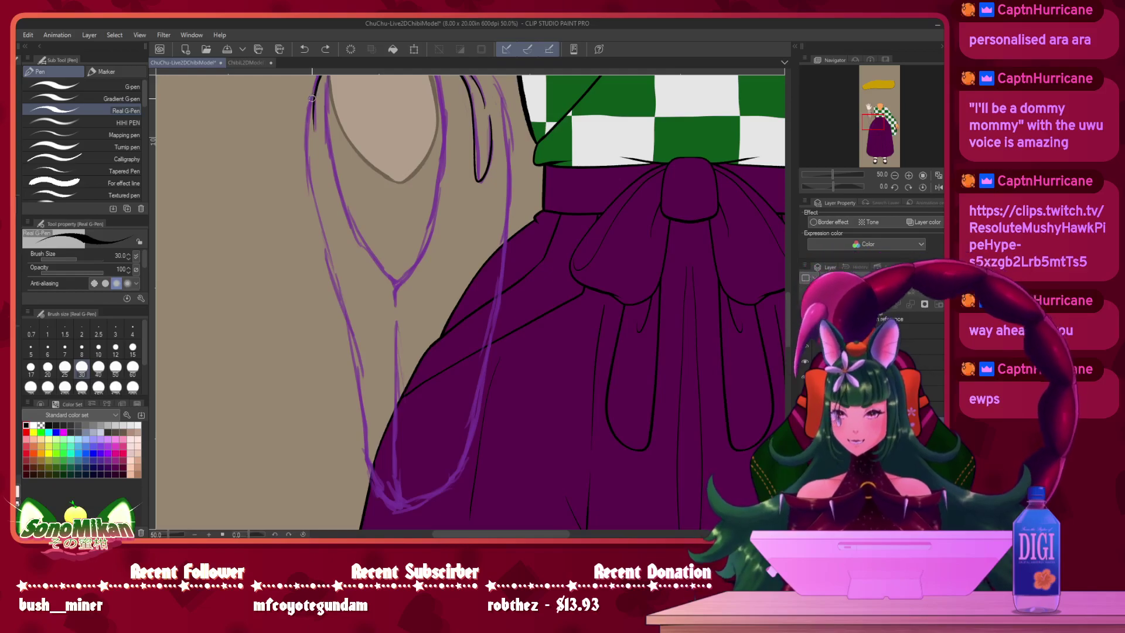
left_click_drag(305, 126, 306, 168)
mouse_move(319, 227)
left_mouse_down()
mouse_move(364, 456)
mouse_move(406, 511)
left_mouse_up()
- Ink the sleeve's outer edge on the body side, curving it around to meet the other edge at the lower tip
left_click_drag(511, 242, 420, 305)
left_click_drag(433, 233, 409, 200)
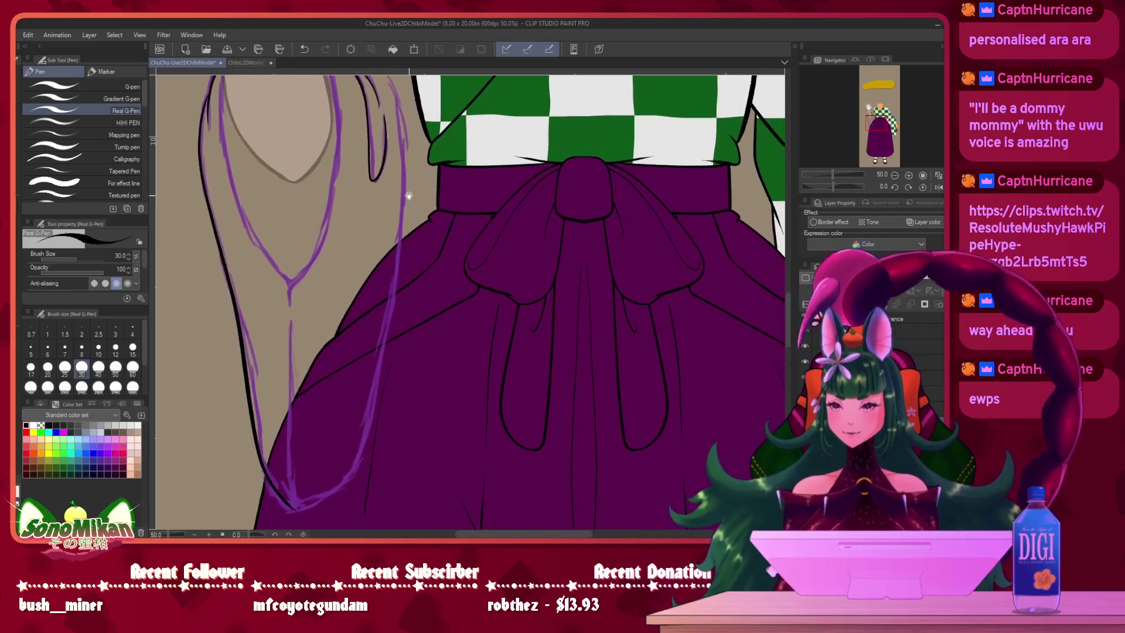
mouse_move(401, 132)
left_mouse_down()
mouse_move(406, 239)
mouse_move(360, 460)
left_mouse_up()
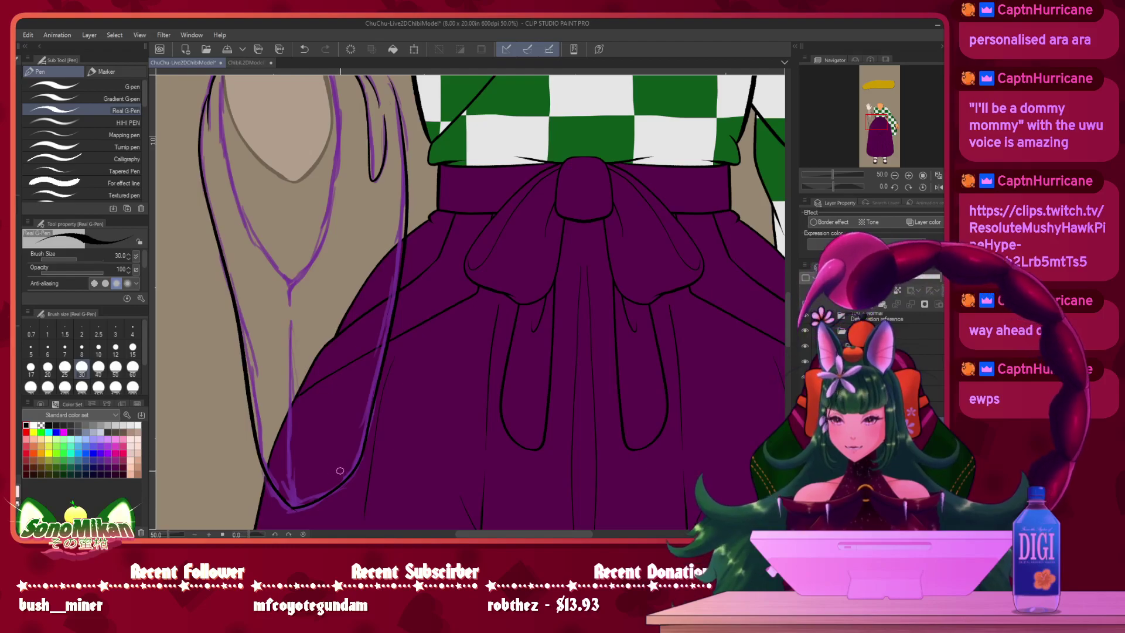
scroll(358, 472, "up", 2)
mouse_move(375, 420)
left_mouse_down()
mouse_move(543, 306)
mouse_move(587, 231)
left_mouse_up()
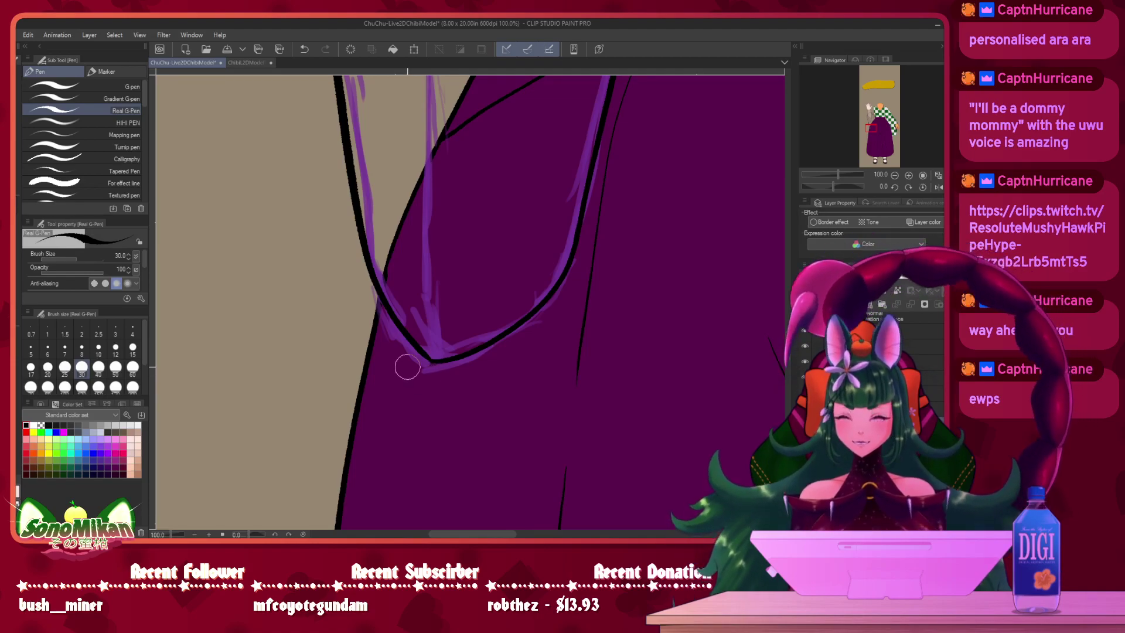
- Ink the teardrop-shaped sleeve opening around the forearm, joining both sides at its lower point
scroll(527, 213, "up", 10)
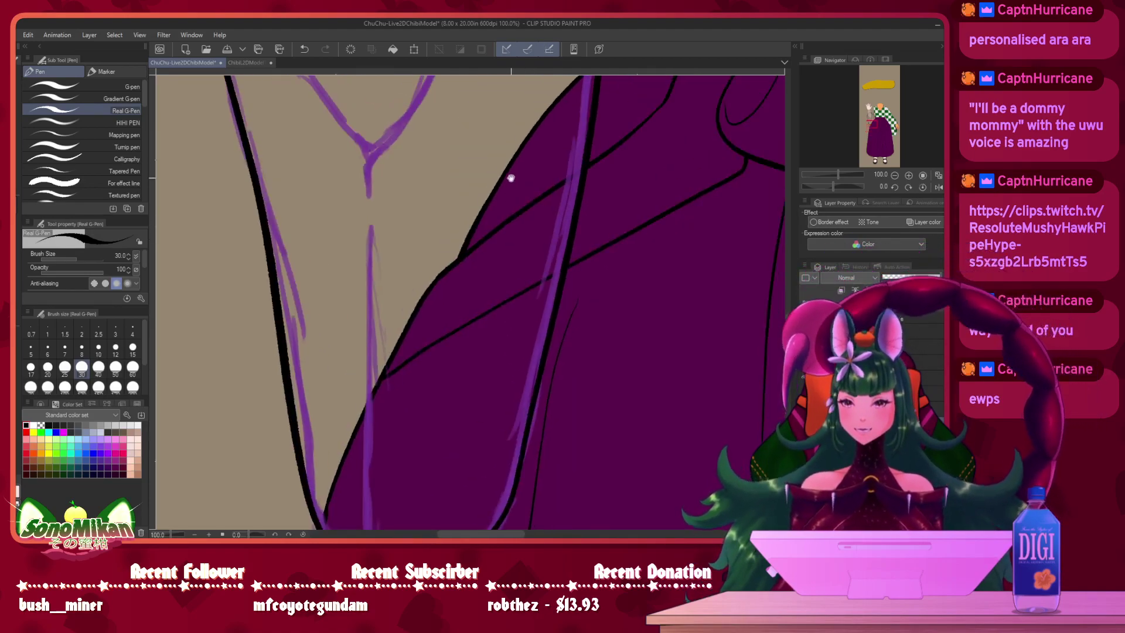
scroll(551, 322, "down", 1)
mouse_move(502, 317)
left_mouse_down()
mouse_move(502, 344)
mouse_move(518, 195)
mouse_move(568, 219)
left_mouse_up()
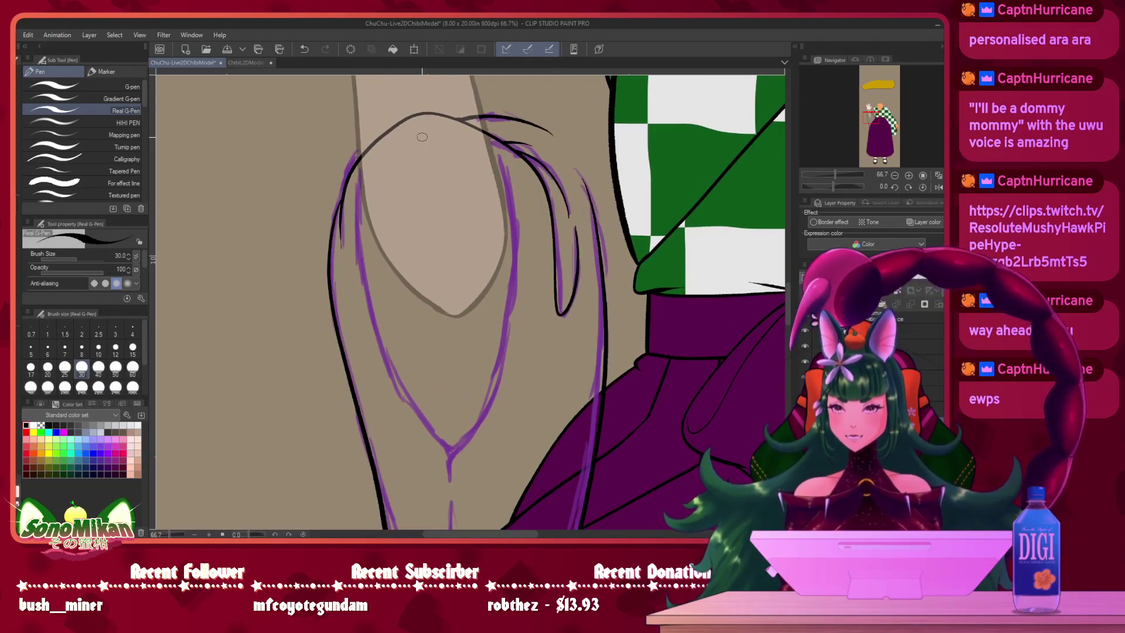
mouse_move(403, 144)
left_mouse_down()
mouse_move(366, 185)
mouse_move(355, 257)
mouse_move(378, 351)
mouse_move(456, 451)
left_mouse_up()
mouse_move(533, 275)
left_mouse_down()
mouse_move(520, 197)
mouse_move(496, 282)
left_mouse_up()
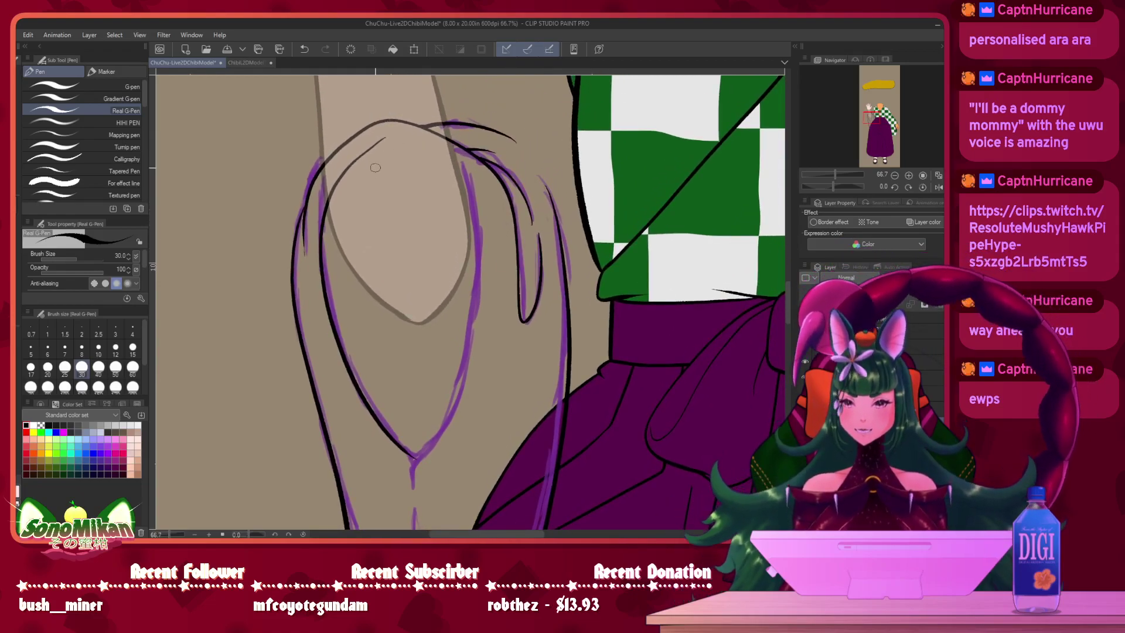
mouse_move(384, 137)
left_mouse_down()
mouse_move(458, 174)
mouse_move(474, 226)
mouse_move(466, 344)
mouse_move(423, 453)
left_mouse_up()
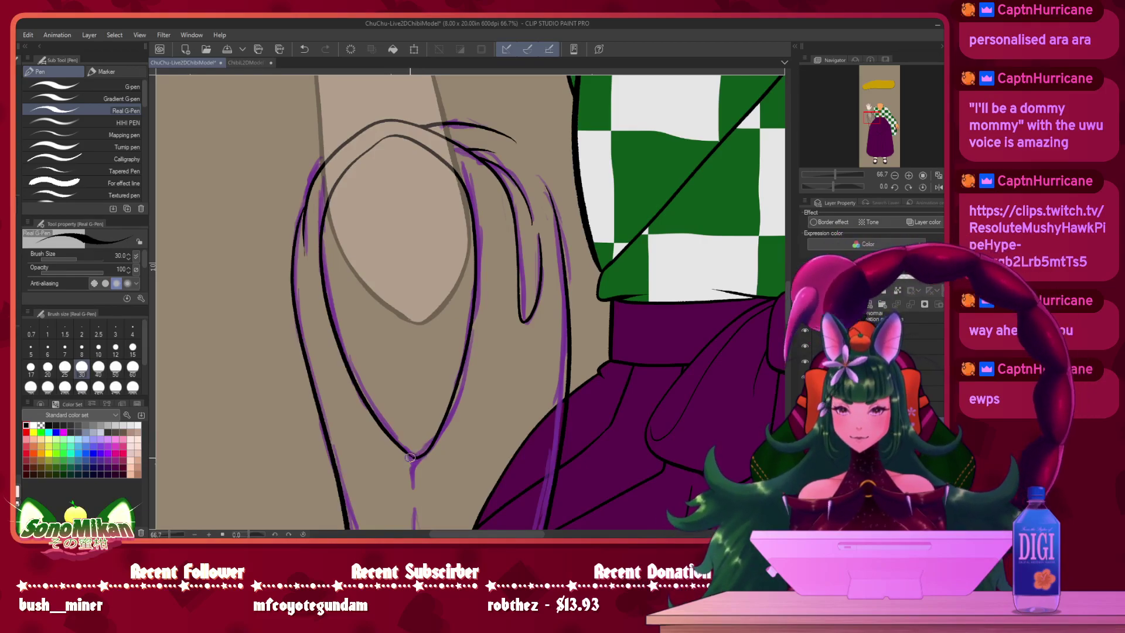
key("^")
key("^")
key("^")
key("^")
key("^")
key("^")
key("^")
key("^")
key("^")
key("^")
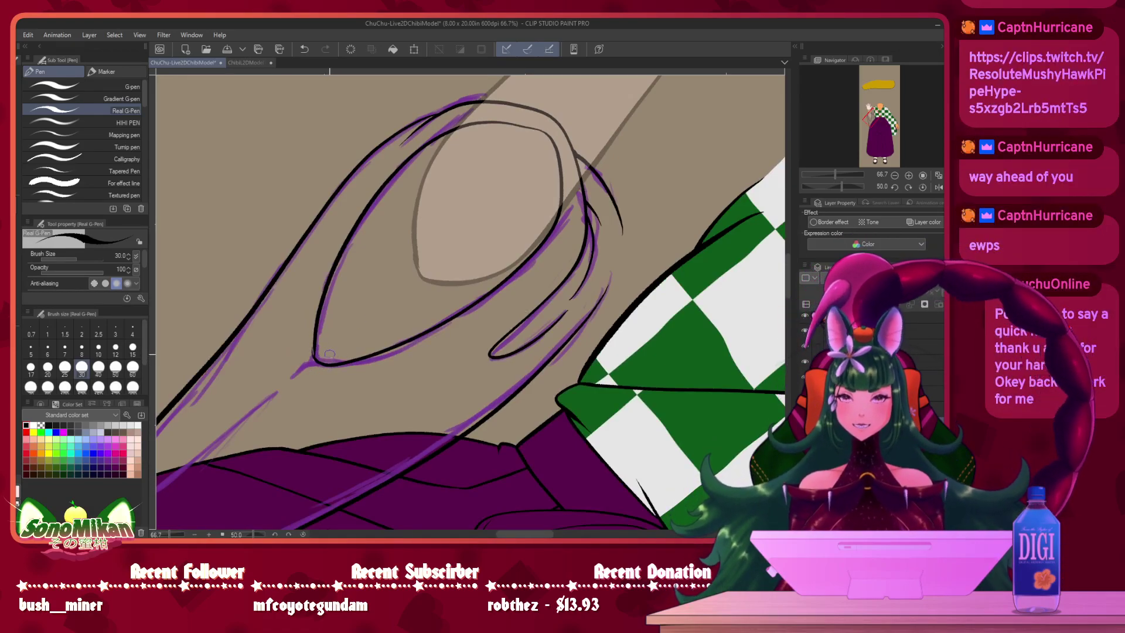
key("ctrl+@")
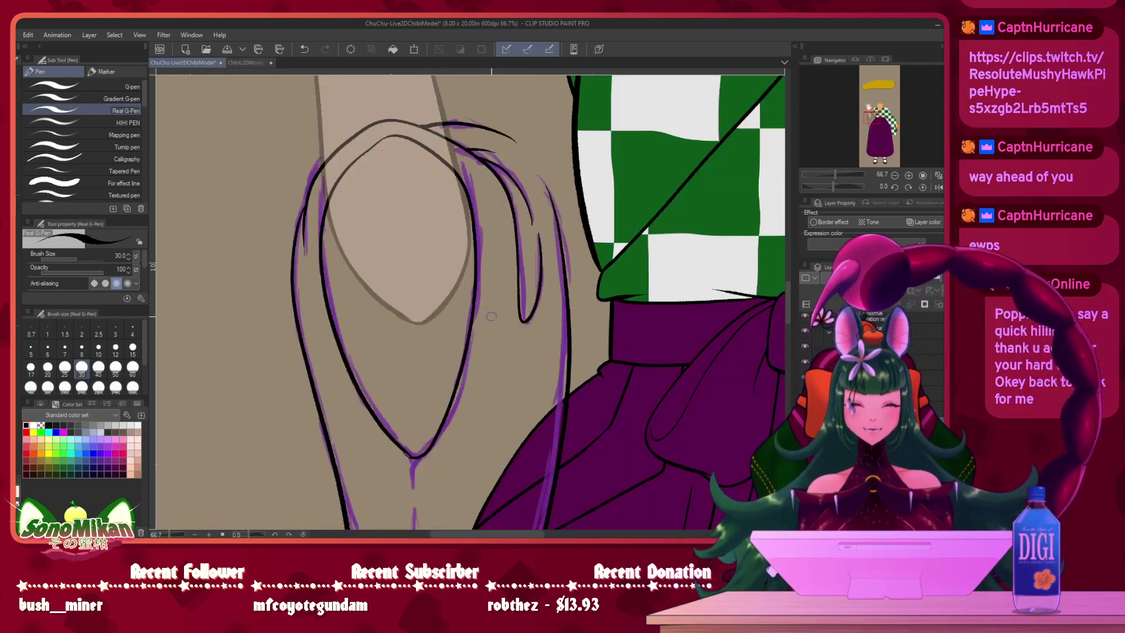
- Ink a thin vertical crease from just below the opening's lower point down to the sleeve's bottom tip
mouse_move(371, 427)
left_mouse_down()
mouse_move(362, 393)
mouse_move(350, 395)
left_mouse_up()
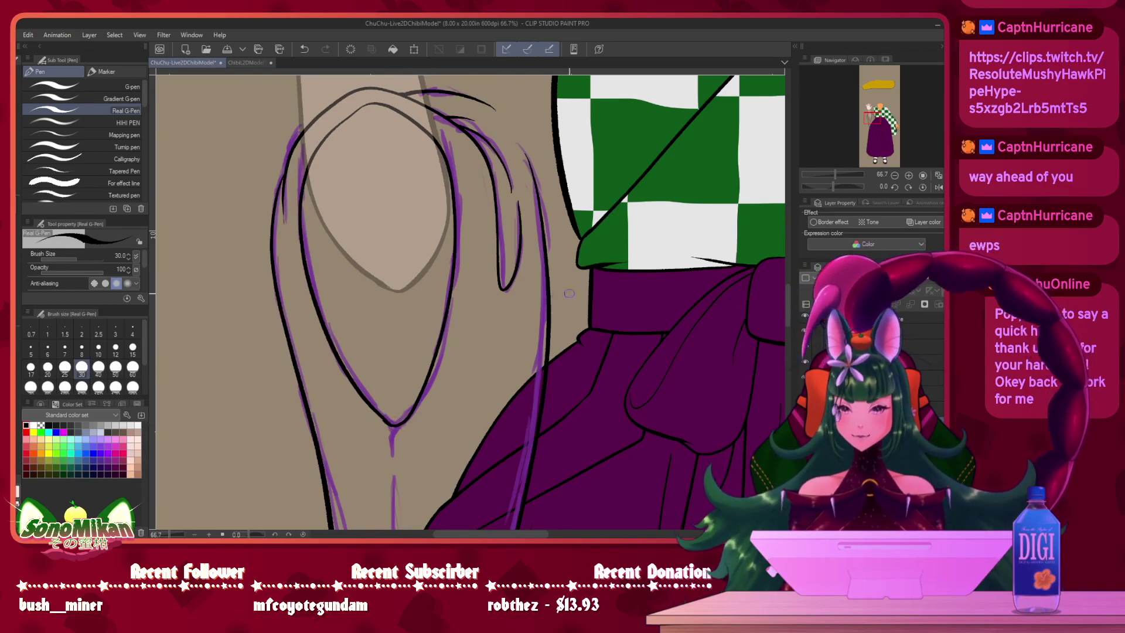
left_click_drag(490, 351, 509, 230)
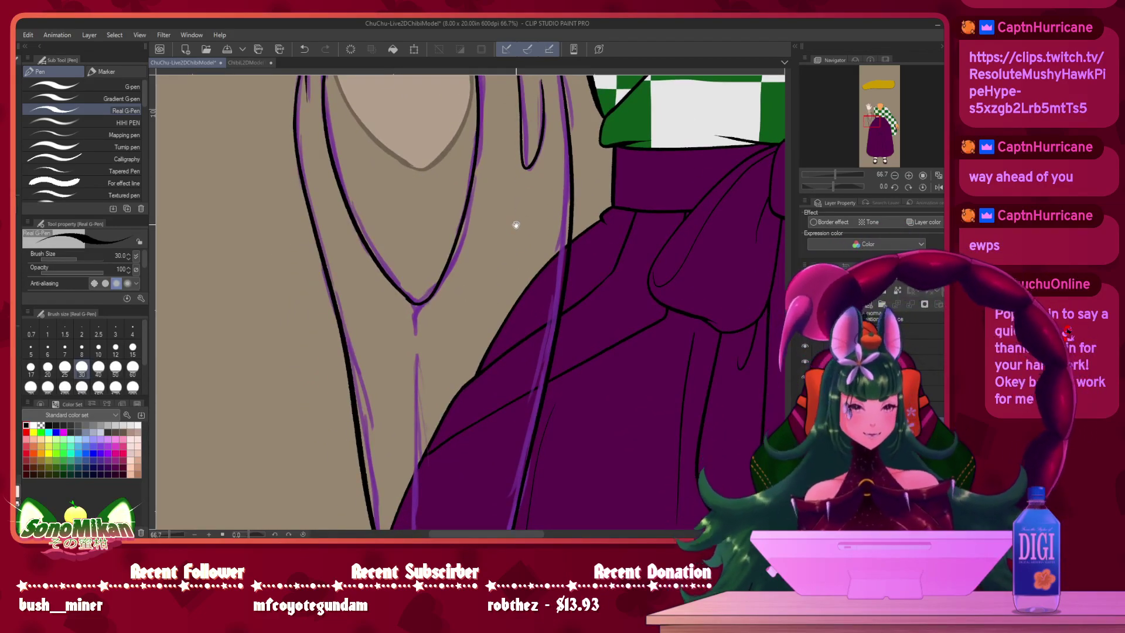
left_click_drag(473, 370, 451, 221)
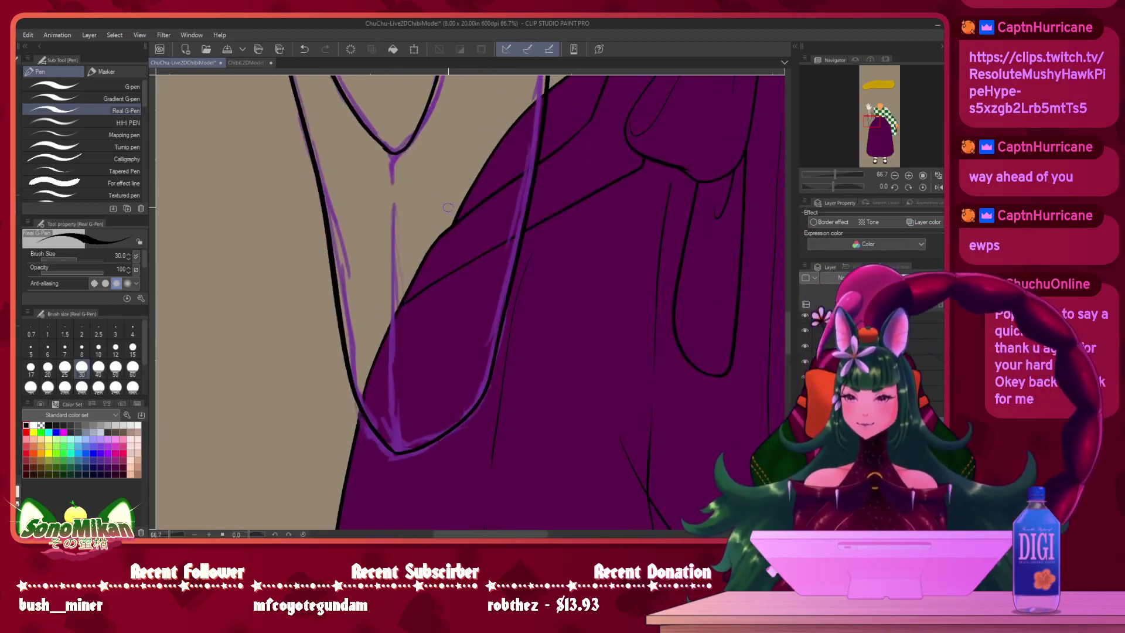
left_click_drag(393, 251, 398, 441)
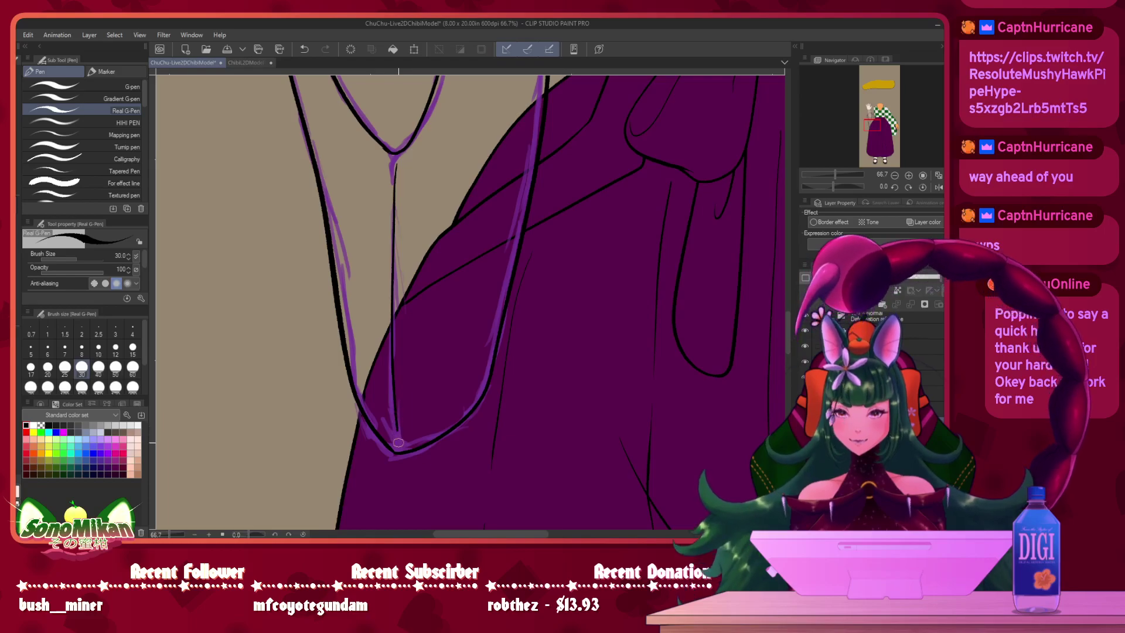
left_click_drag(493, 266, 476, 419)
left_click_drag(463, 260, 482, 419)
left_click_drag(472, 316, 657, 372)
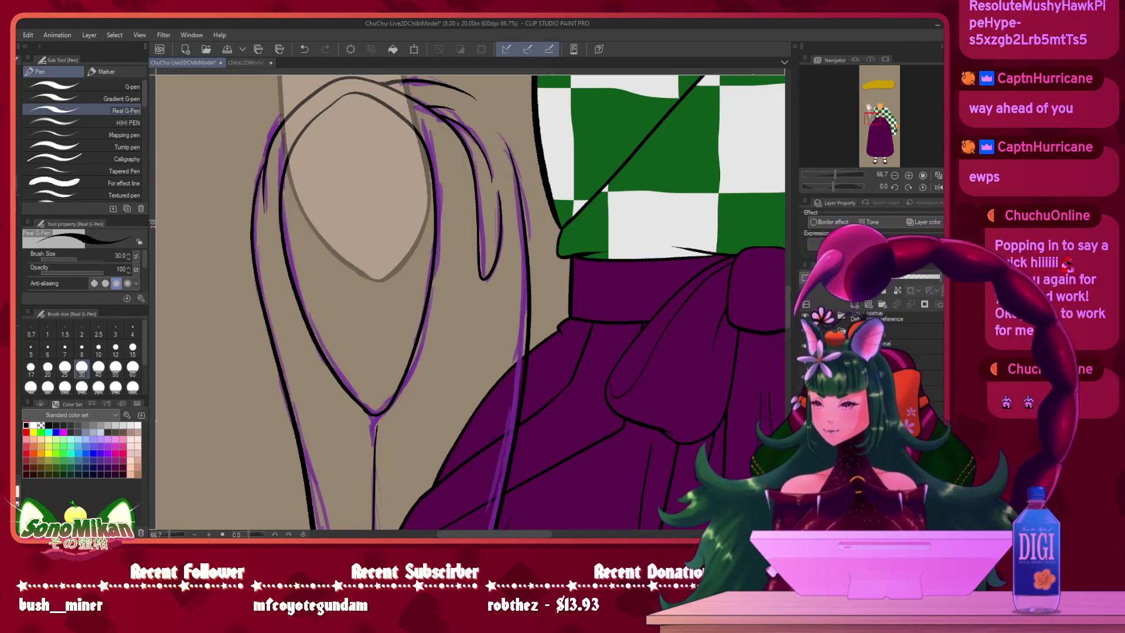
key("i")
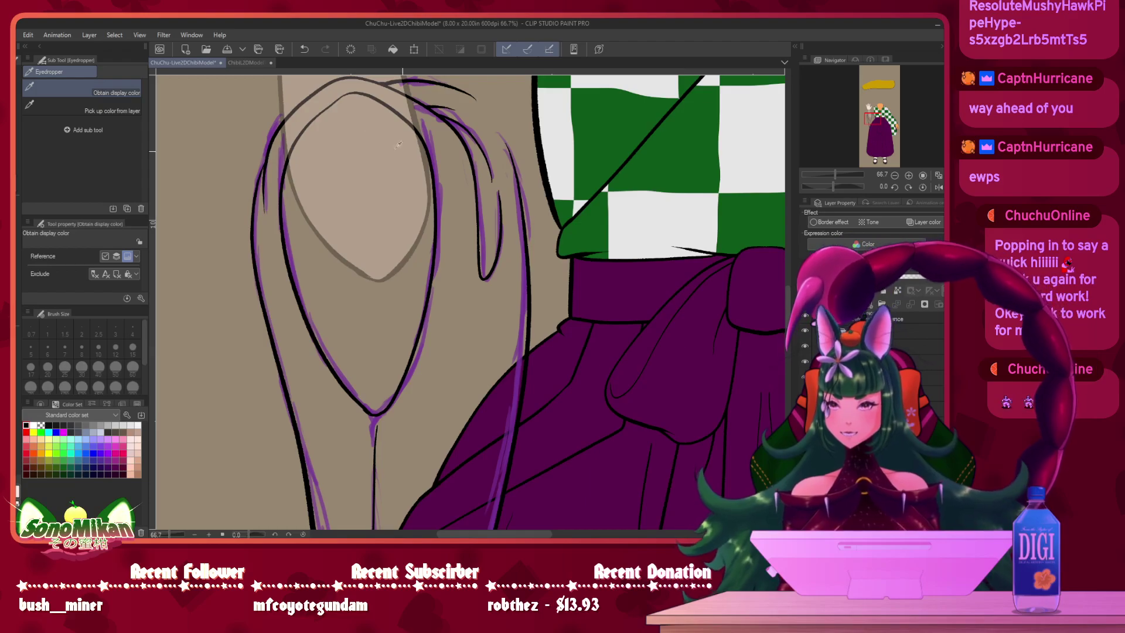
key("p")
key("w")
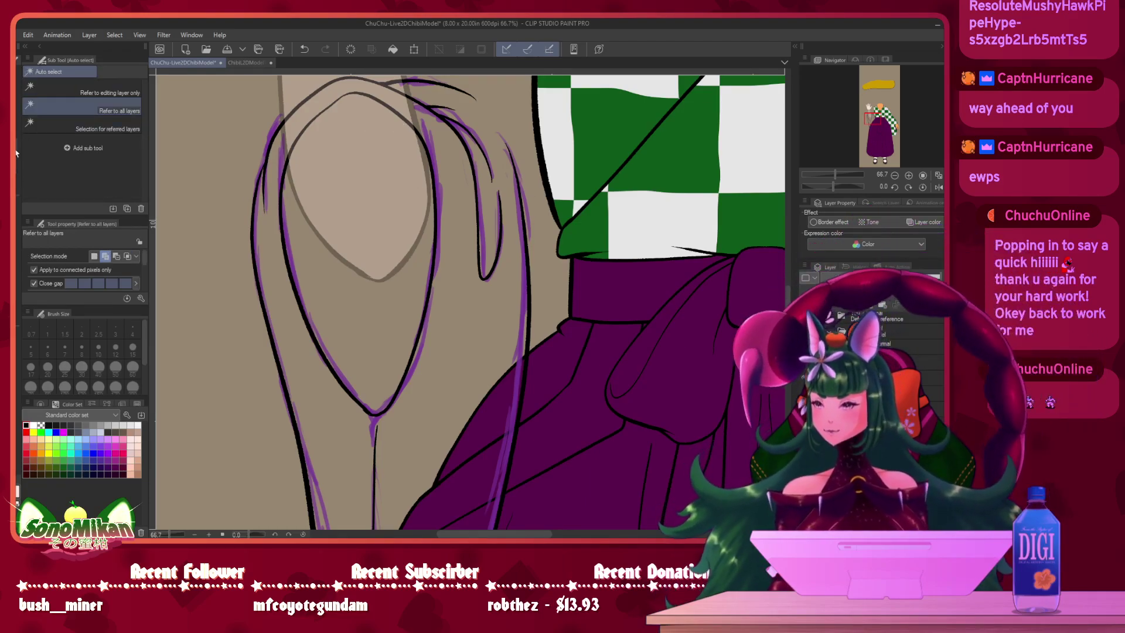
key("m")
mouse_move(354, 83)
left_mouse_down()
mouse_move(298, 123)
mouse_move(270, 204)
mouse_move(285, 306)
mouse_move(330, 392)
mouse_move(375, 423)
mouse_move(399, 411)
mouse_move(419, 383)
mouse_move(448, 282)
left_mouse_up()
key("ctrl+d")
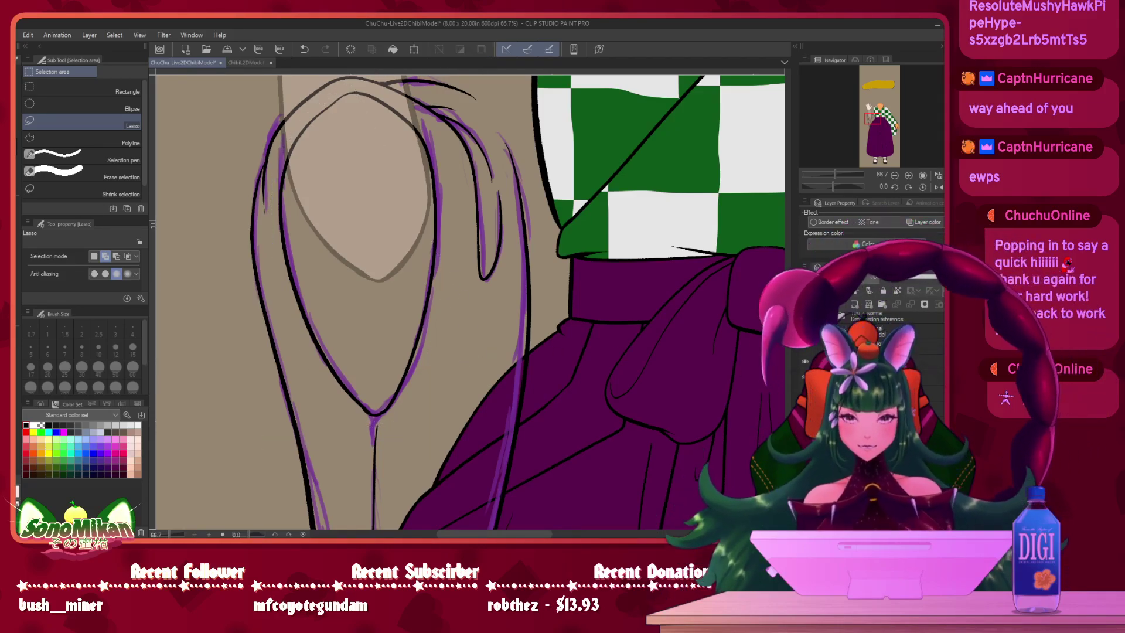
- Hide the purple arm and sleeve sketch so only the inked sleeve lines remain over the model
left_click(805, 392)
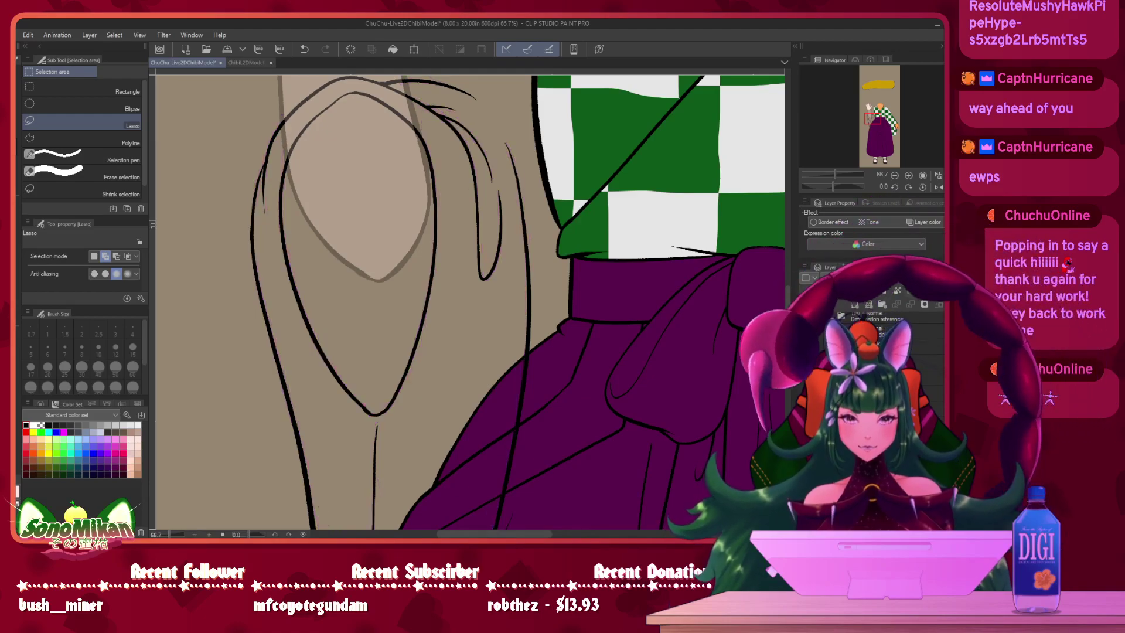
mouse_move(776, 425)
left_mouse_down()
mouse_move(780, 340)
mouse_move(694, 160)
left_mouse_up()
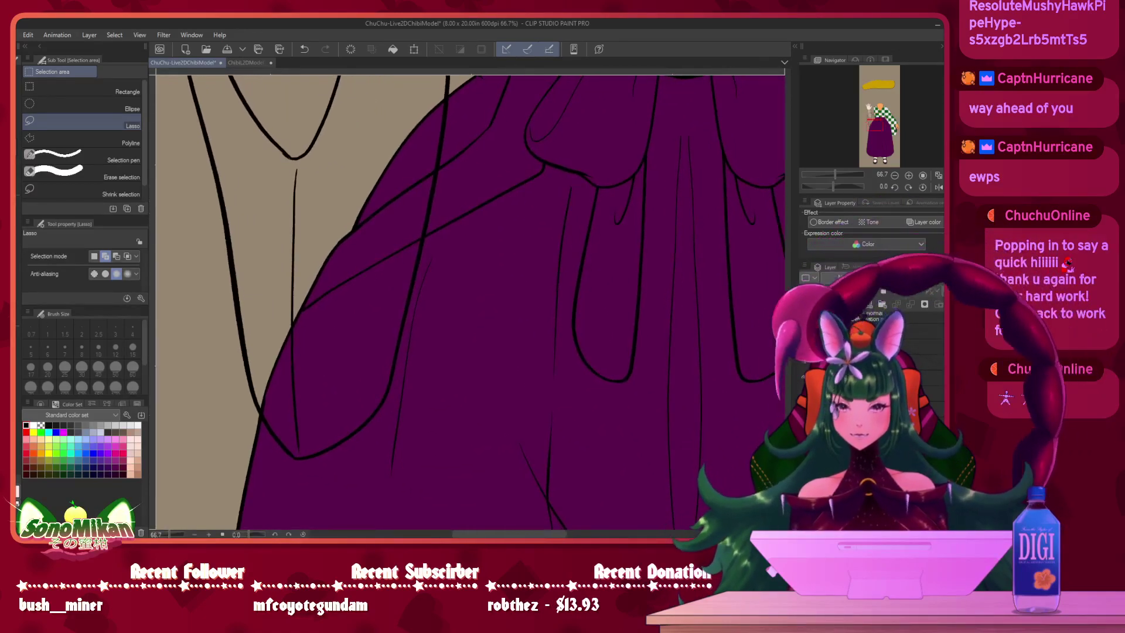
- Hide the purple skirt and the faint forearm so the inked sleeve lines stand against the plain background
left_click_drag(939, 352, 940, 375)
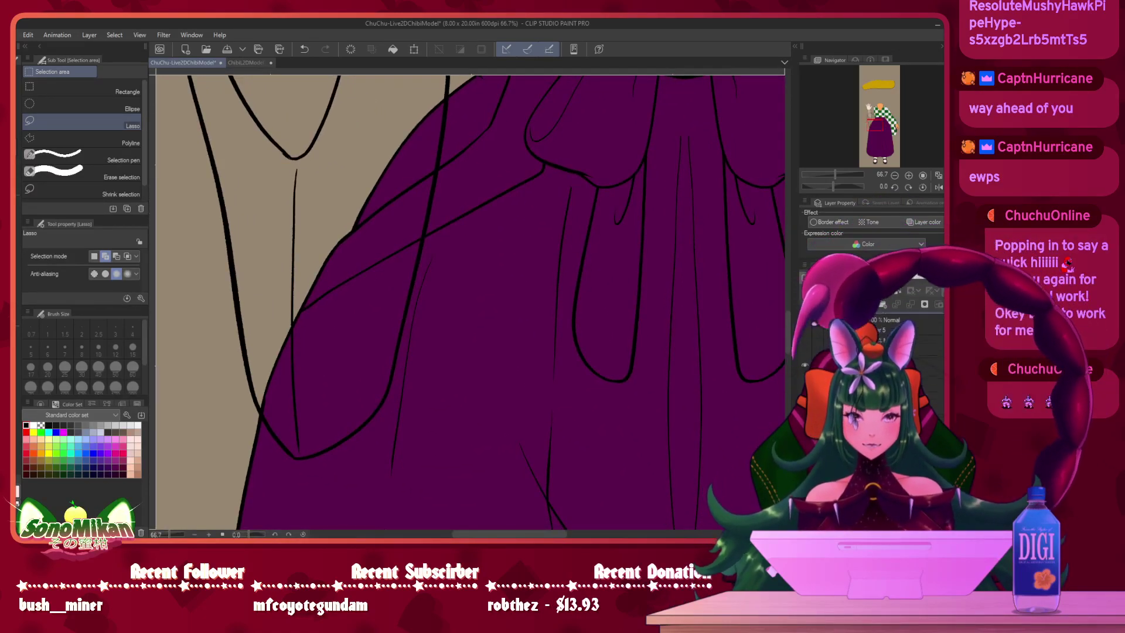
left_click(805, 366)
scroll(867, 346, "down", 5)
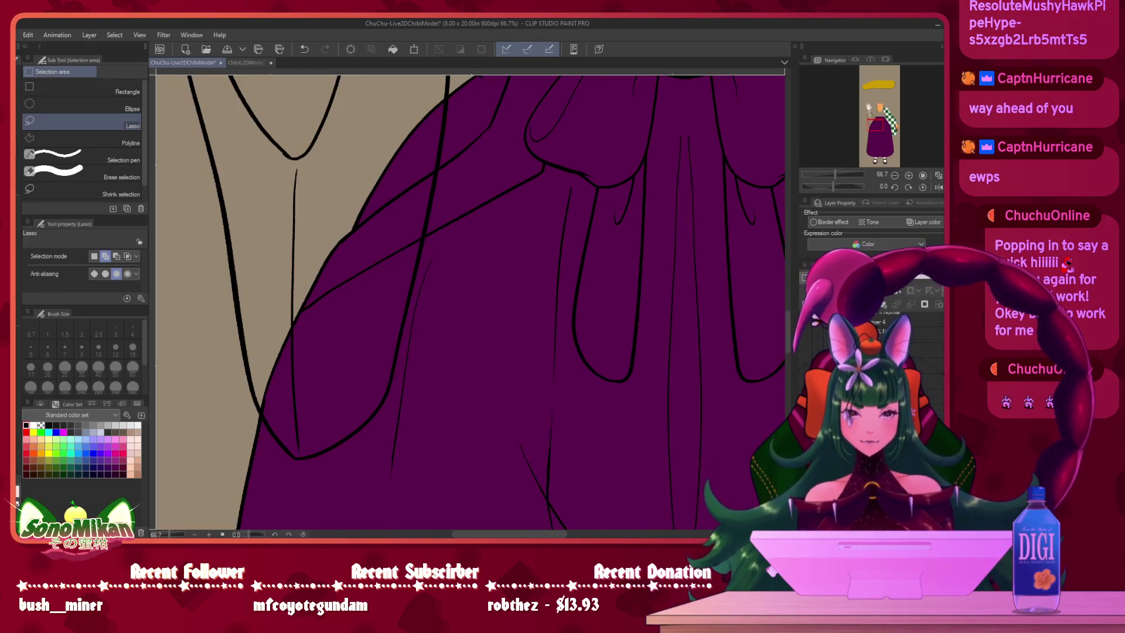
left_click(805, 354)
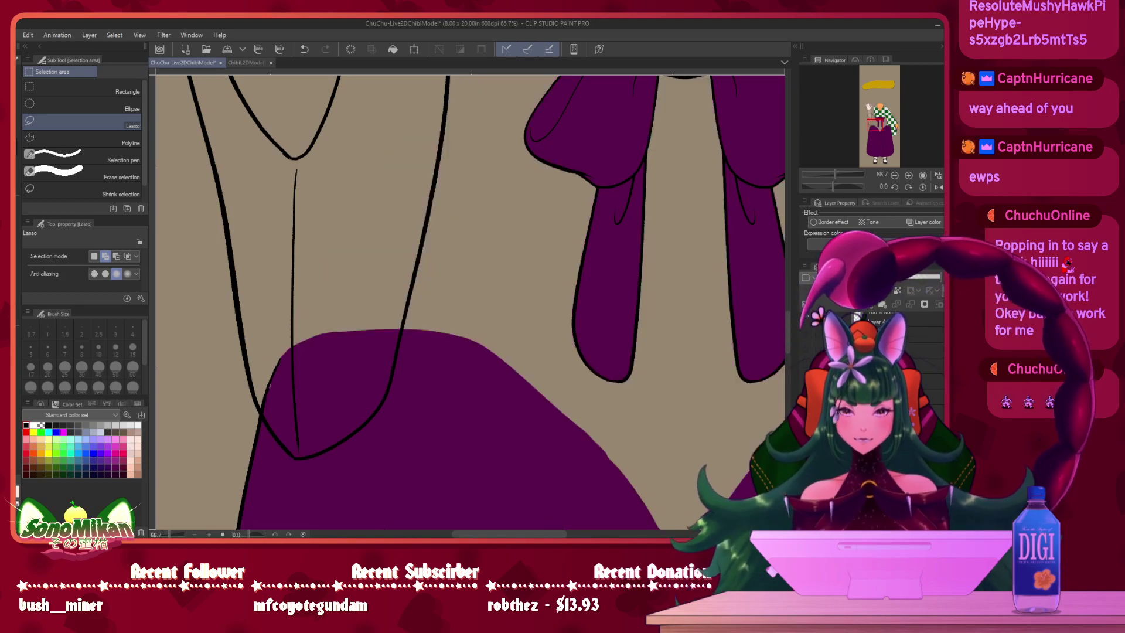
key("ctrl+z")
left_click_drag(545, 201, 675, 363)
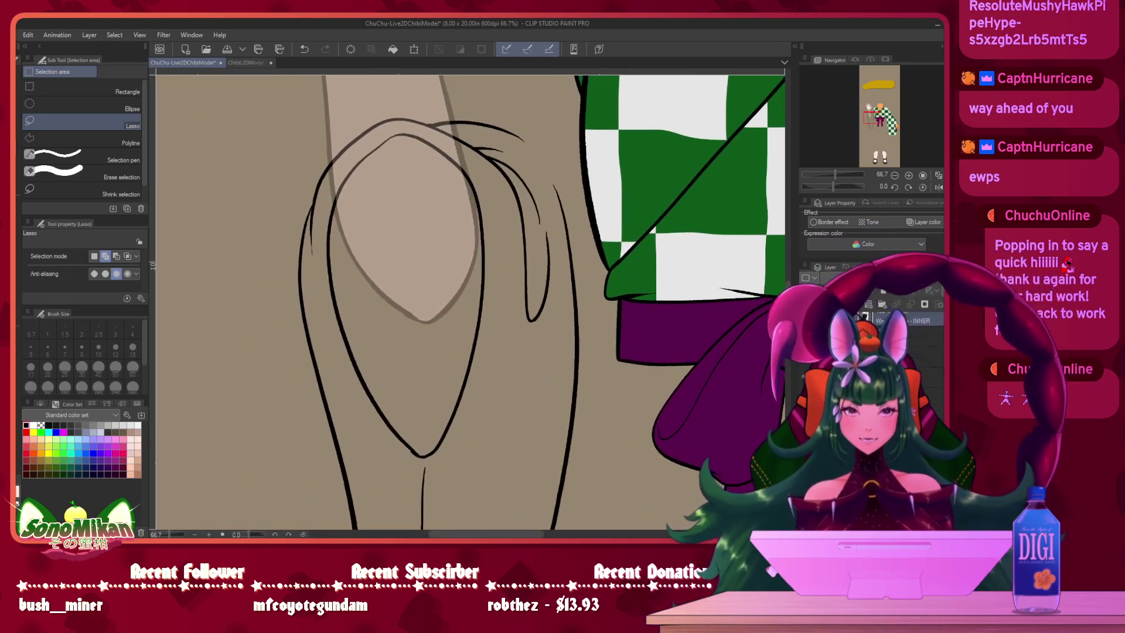
left_click(805, 365)
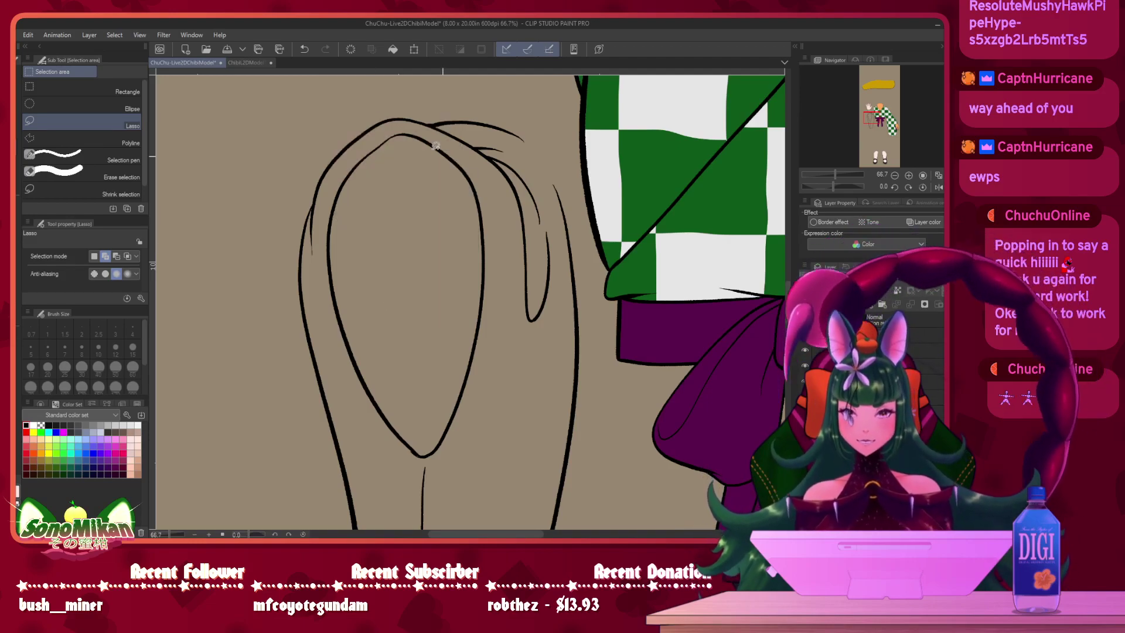
- Auto-select the area inside the teardrop sleeve opening and expand the selection twice past its outline
key("w")
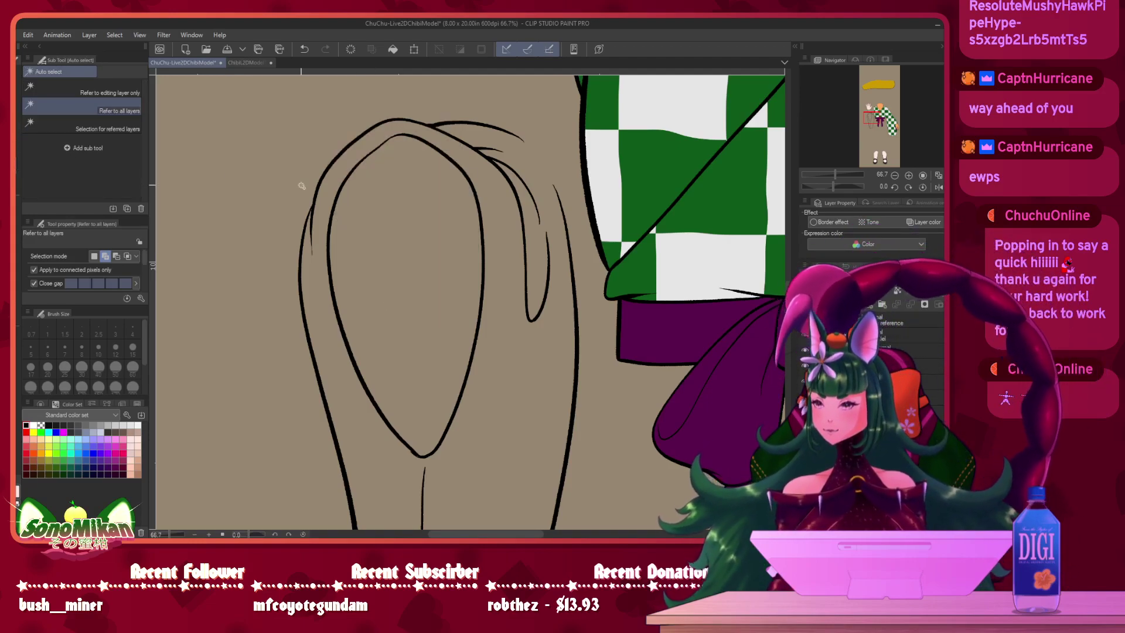
left_click(415, 228)
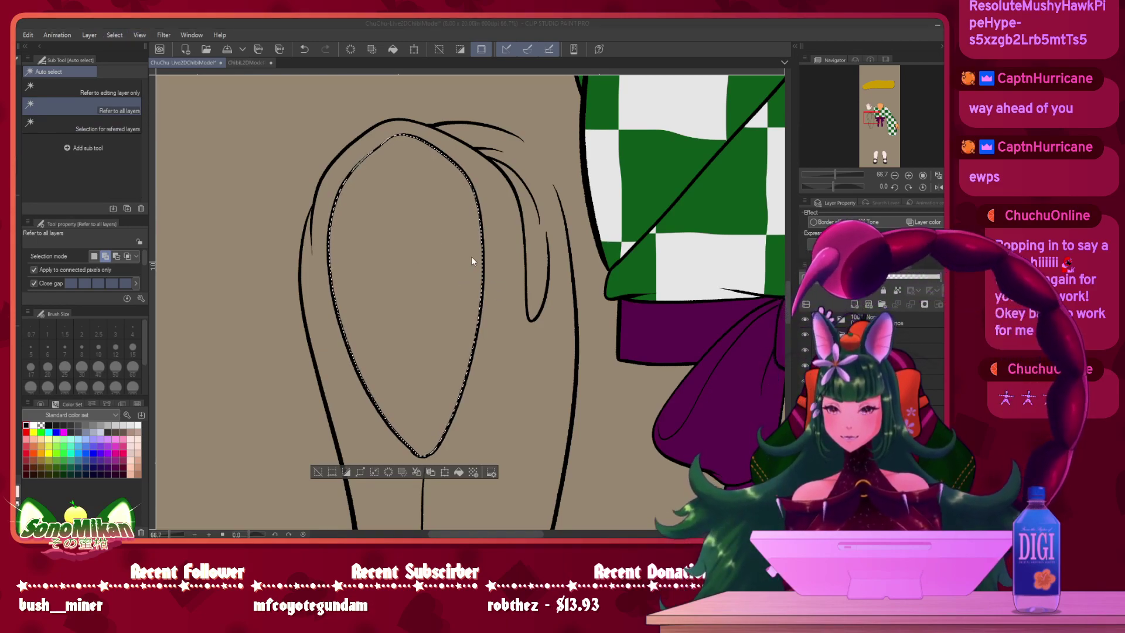
key("ctrl+z")
left_click(119, 40)
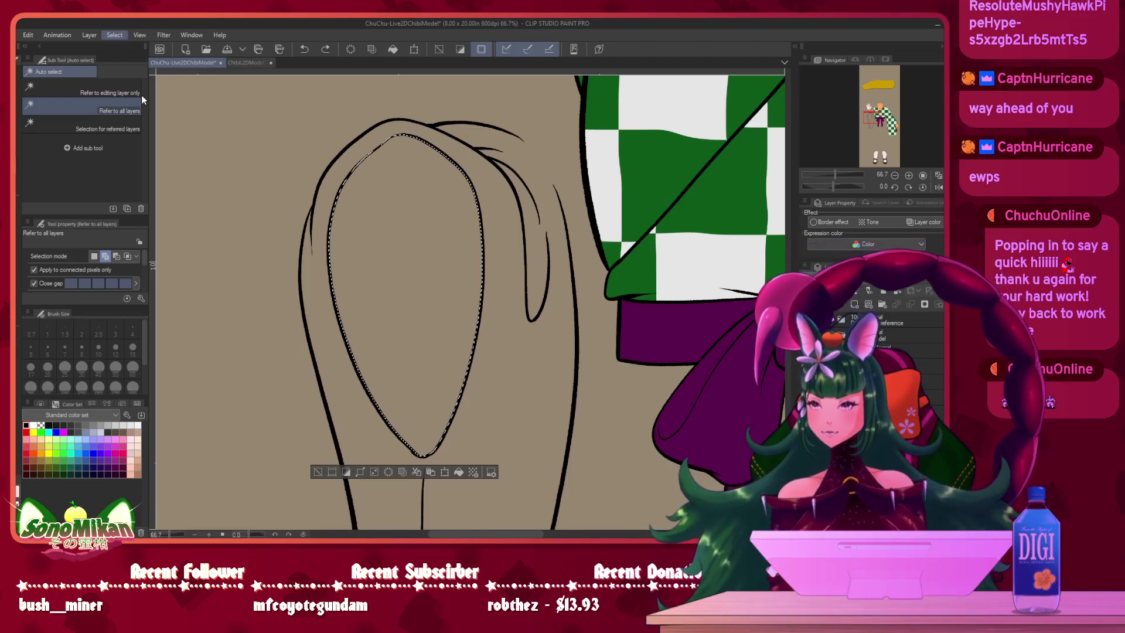
left_click(144, 98)
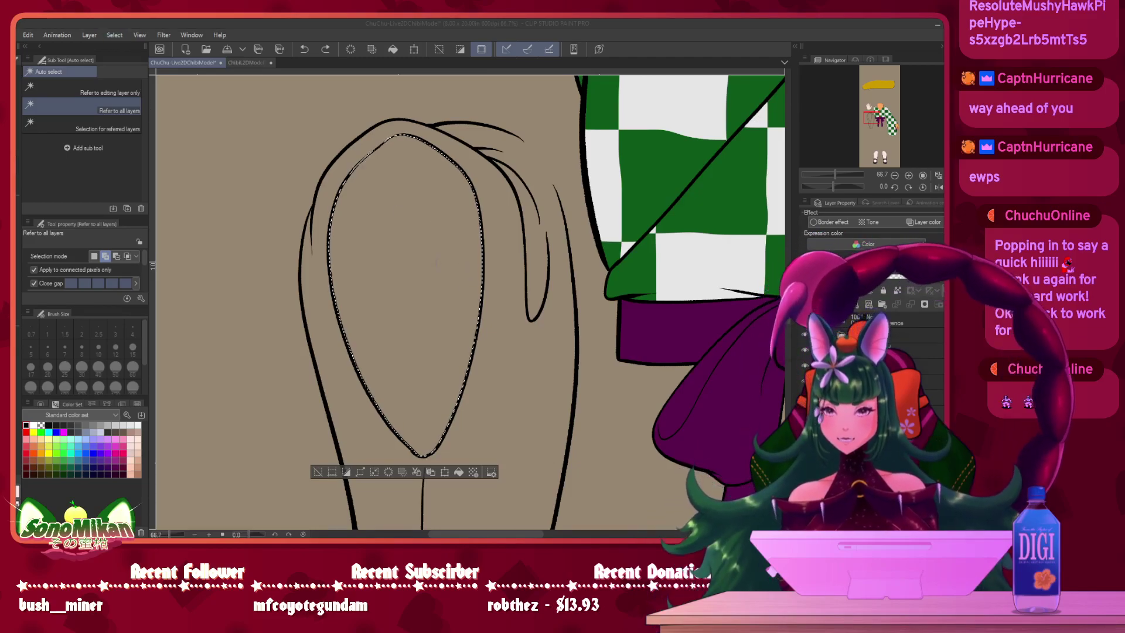
left_click(529, 267)
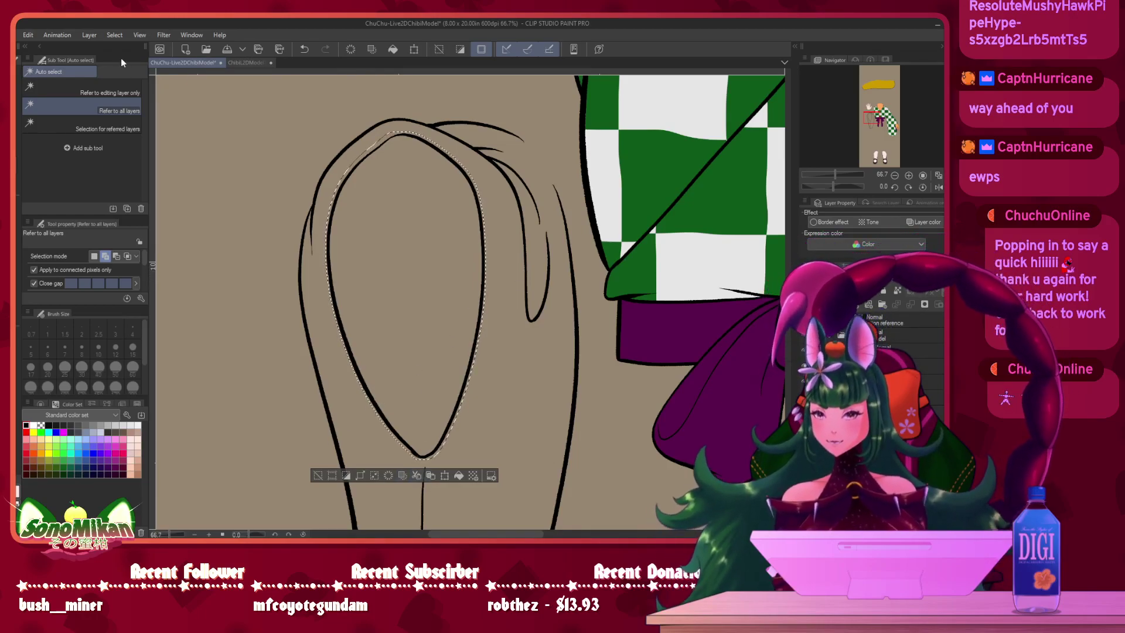
left_click(114, 36)
left_click(137, 96)
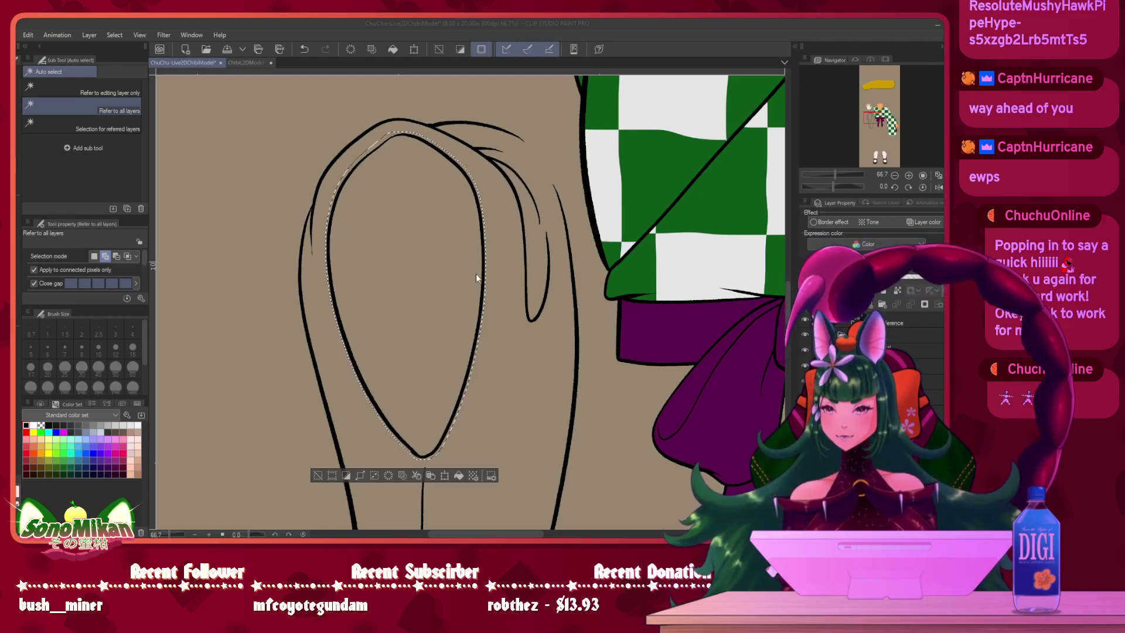
left_click(571, 268)
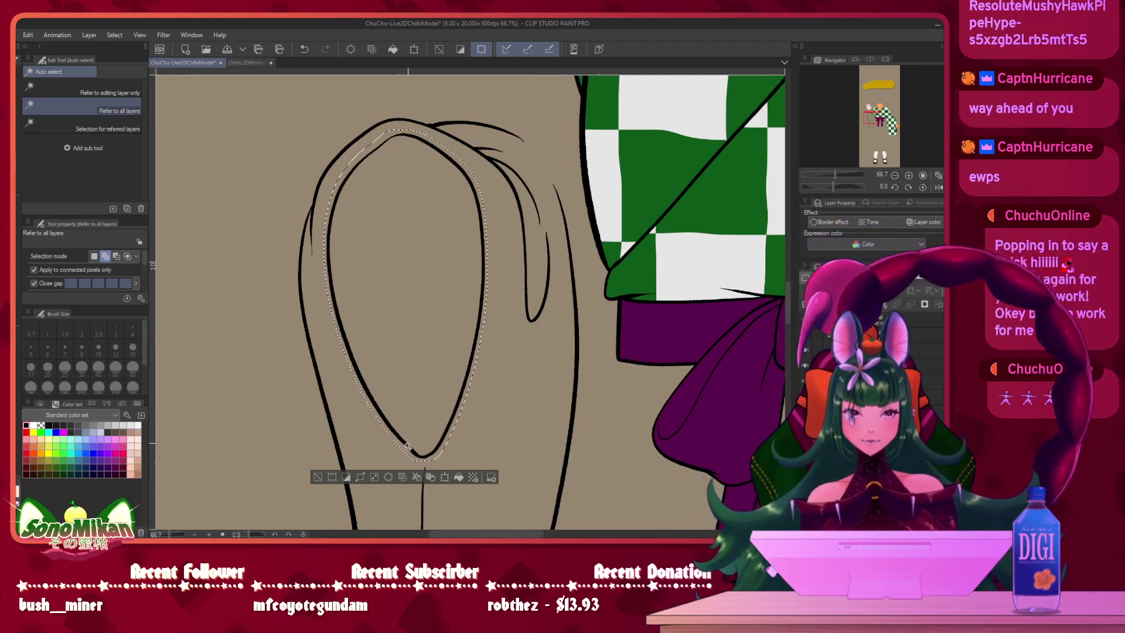
- Fill the selected sleeve opening with dark purple, deselect it and hide the fill
left_click_drag(466, 365, 428, 281)
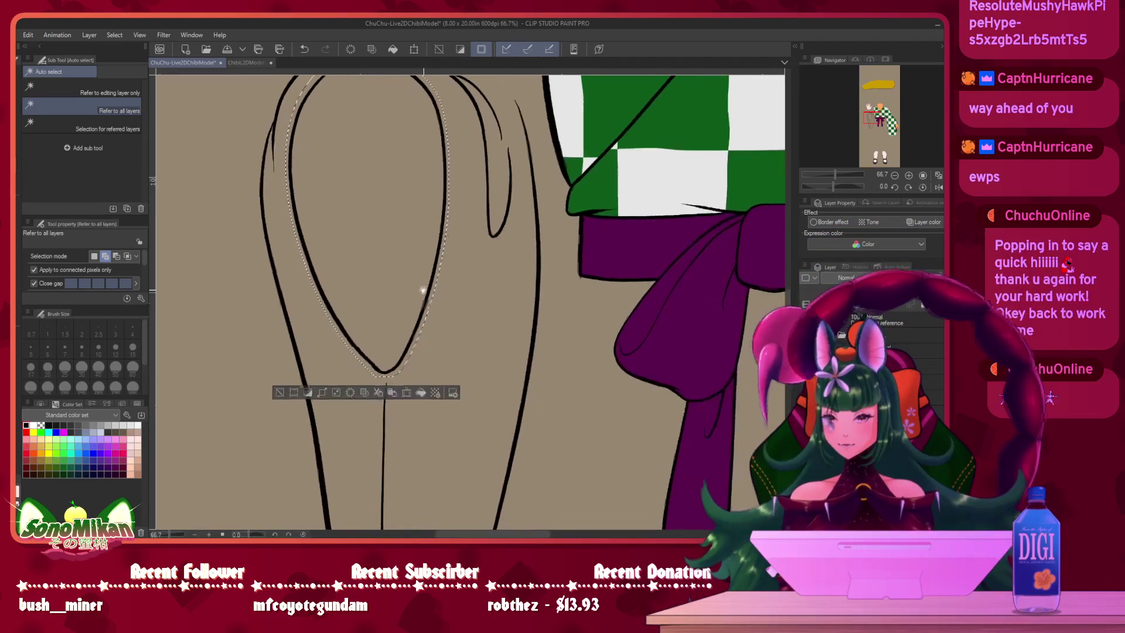
left_click(421, 393)
key("ctrl+d")
left_click_drag(495, 287, 476, 394)
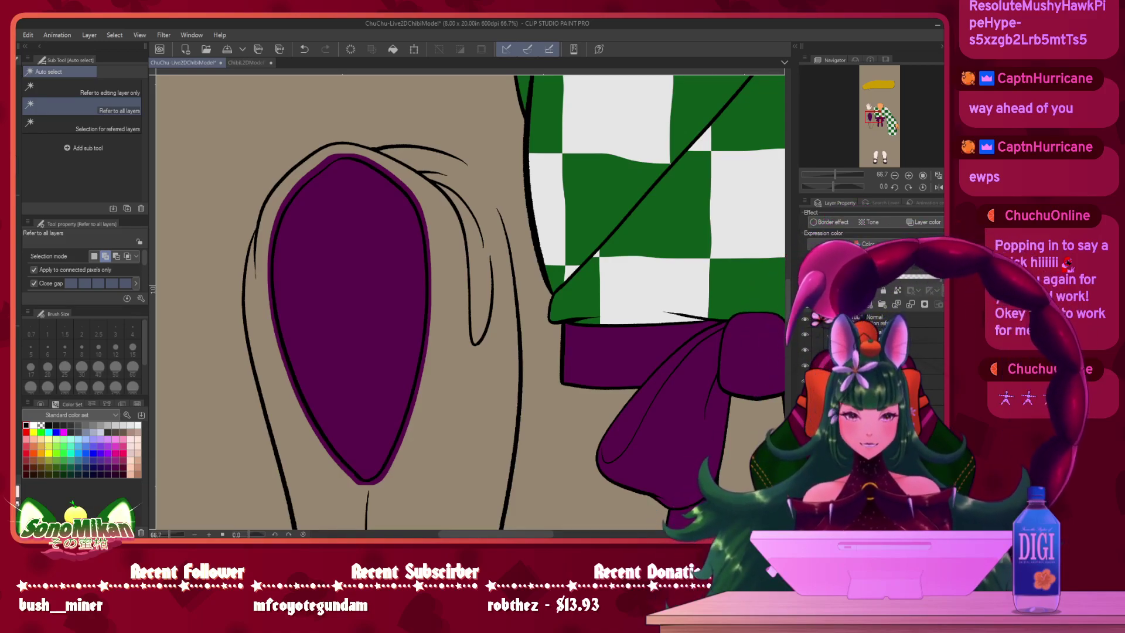
key("ctrl+z")
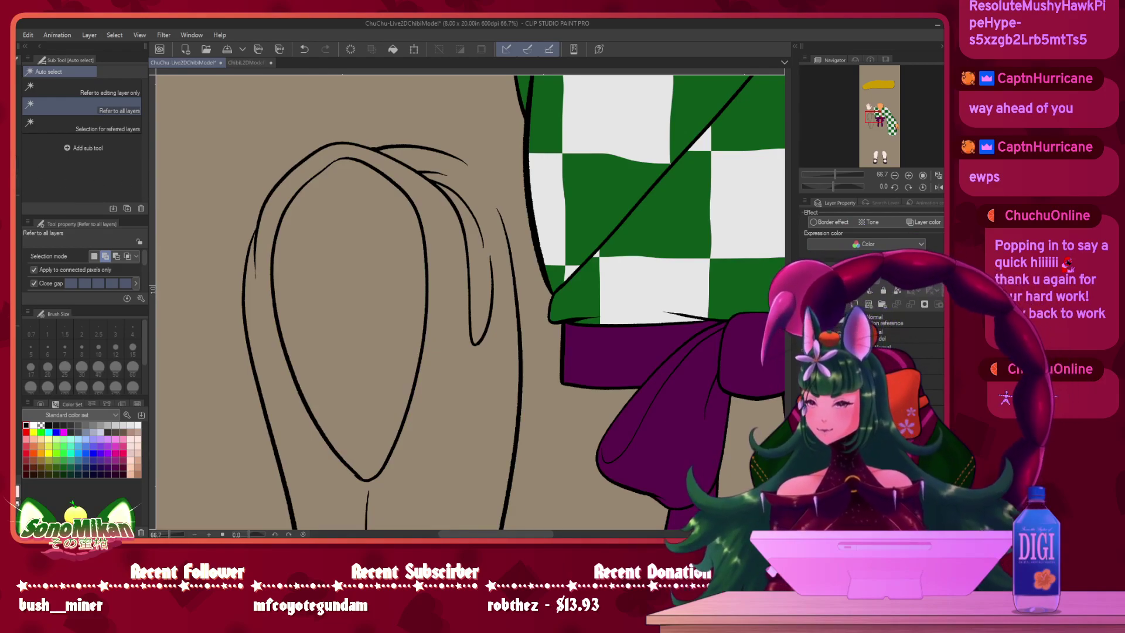
- Paint pale skin colour along the open outline of the sleeve's upper fold with the Felt pen at size 60
key("p")
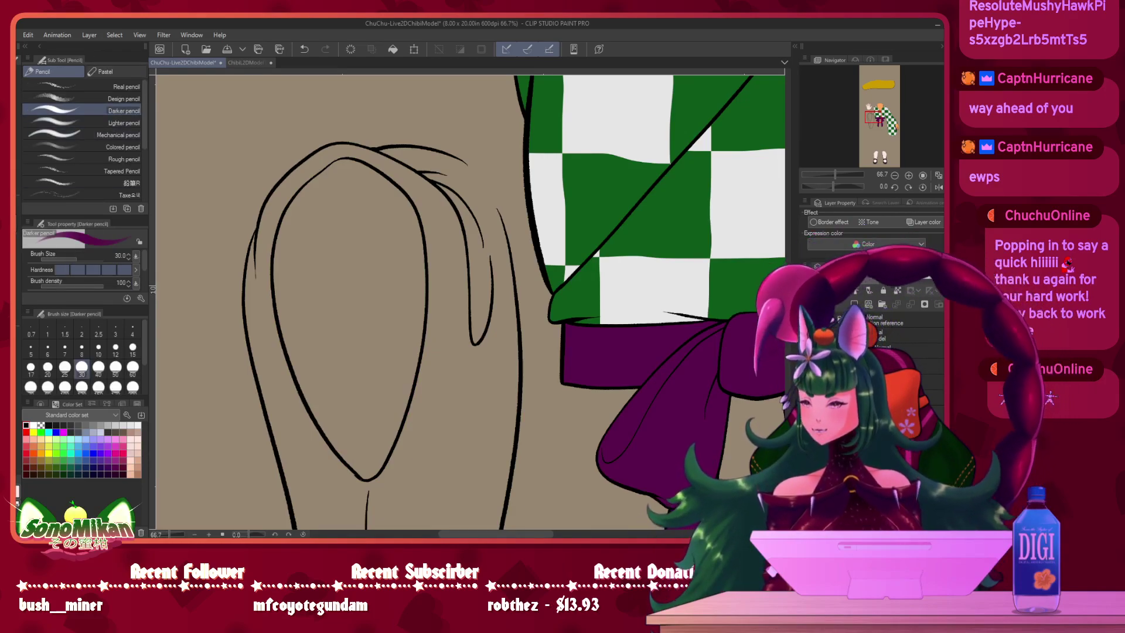
left_click(100, 72)
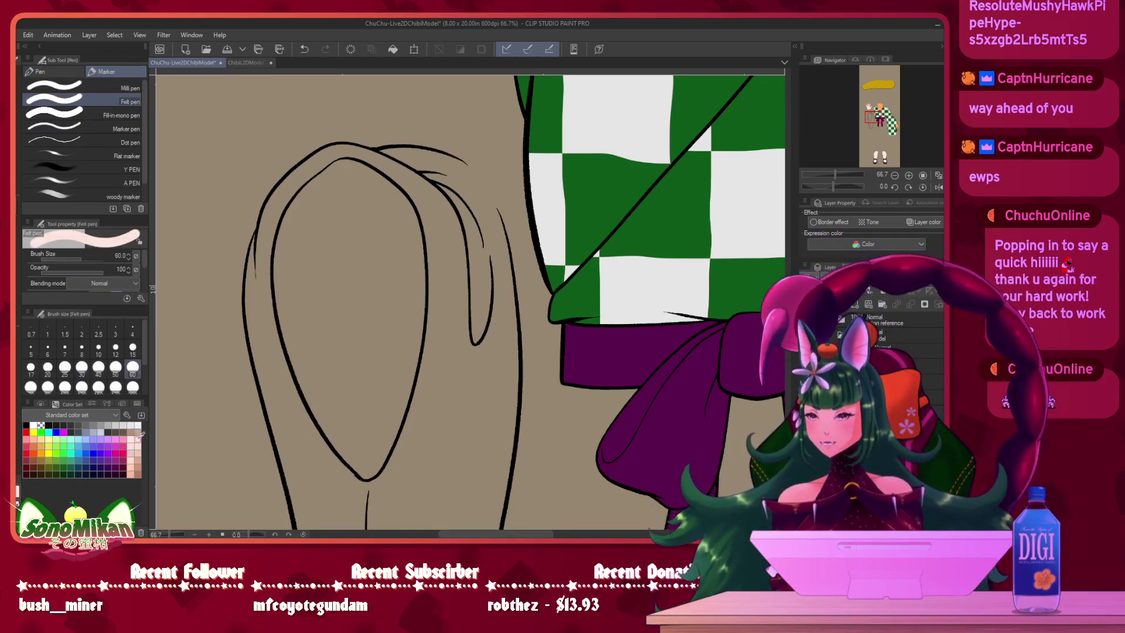
left_click_drag(491, 237, 492, 229)
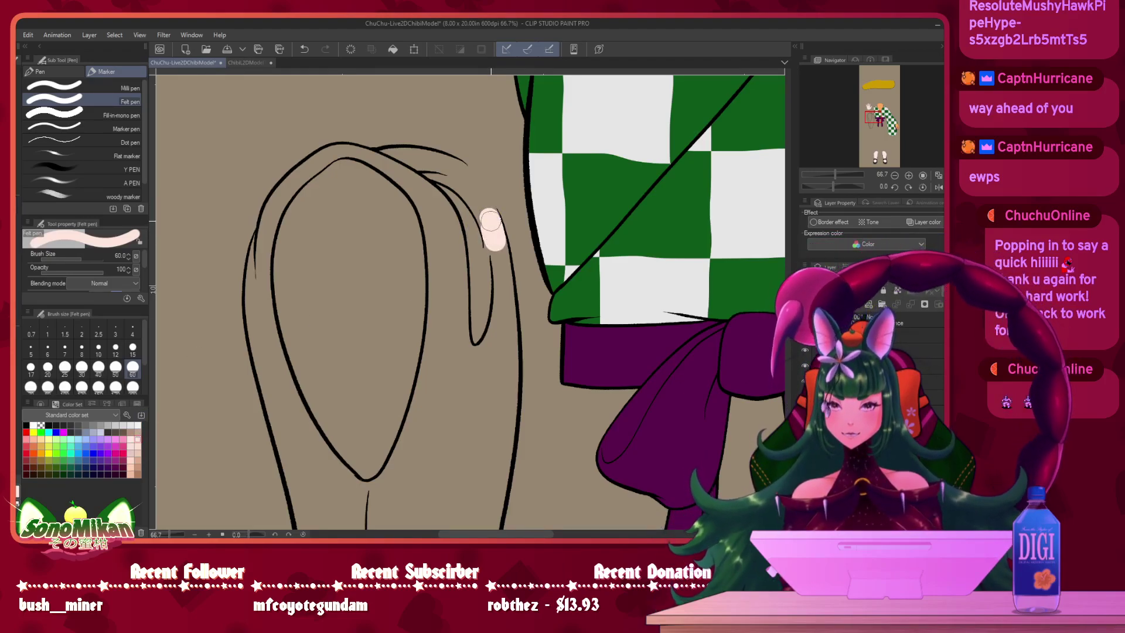
mouse_move(434, 162)
left_mouse_down()
mouse_move(463, 174)
mouse_move(486, 216)
left_mouse_up()
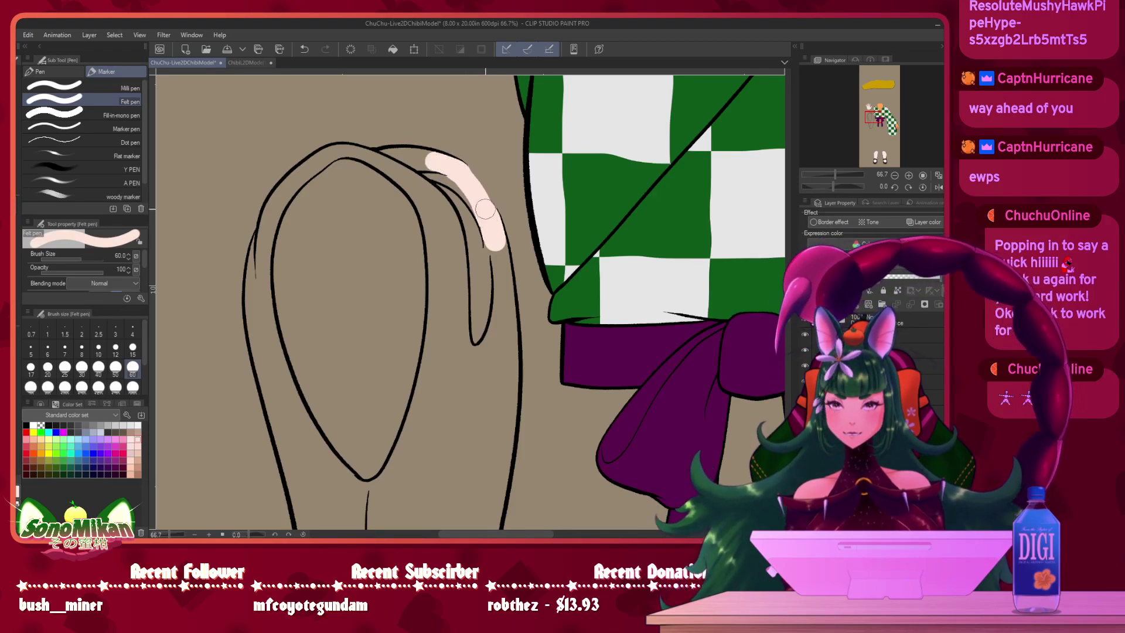
mouse_move(475, 329)
left_mouse_down()
mouse_move(473, 289)
mouse_move(472, 321)
left_mouse_up()
mouse_move(430, 153)
left_mouse_down()
mouse_move(383, 148)
mouse_move(453, 180)
mouse_move(487, 240)
left_mouse_up()
- Auto-select the main sleeve area and the narrow hanging fold inside the inked outlines
left_click(18, 166)
left_click(459, 239)
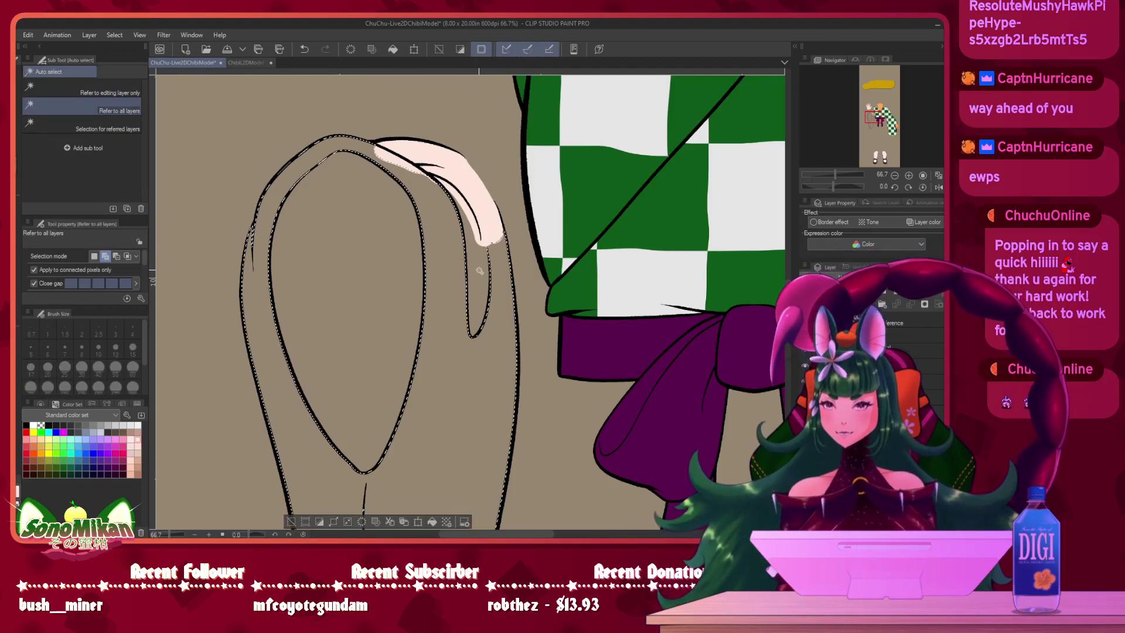
key("ctrl+z")
left_click(484, 291)
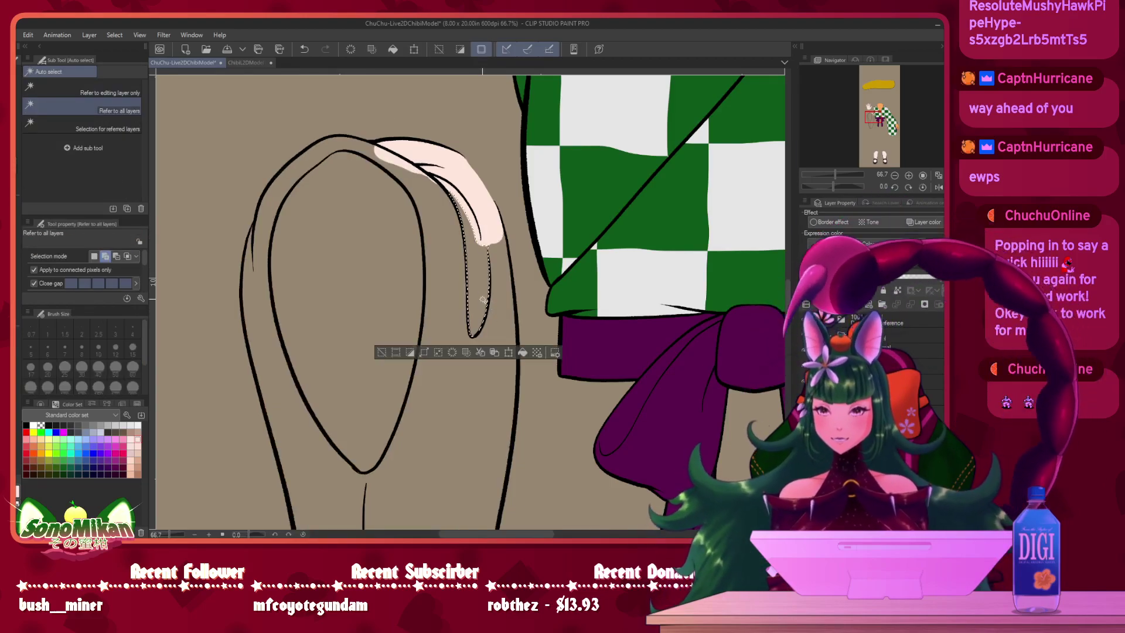
left_click(502, 293)
left_click_drag(502, 292, 500, 284)
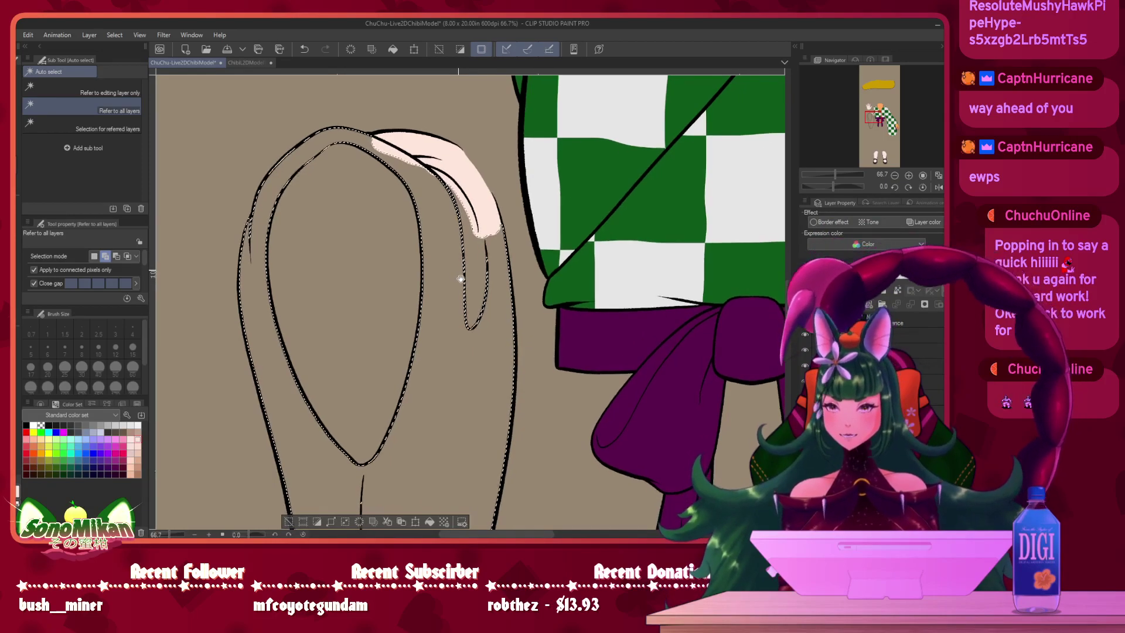
- Add the fold lines and the central crease to the sleeve selection with the Lasso
key("m")
mouse_move(429, 172)
left_mouse_down()
mouse_move(455, 306)
mouse_move(494, 288)
mouse_move(471, 183)
mouse_move(448, 162)
left_mouse_up()
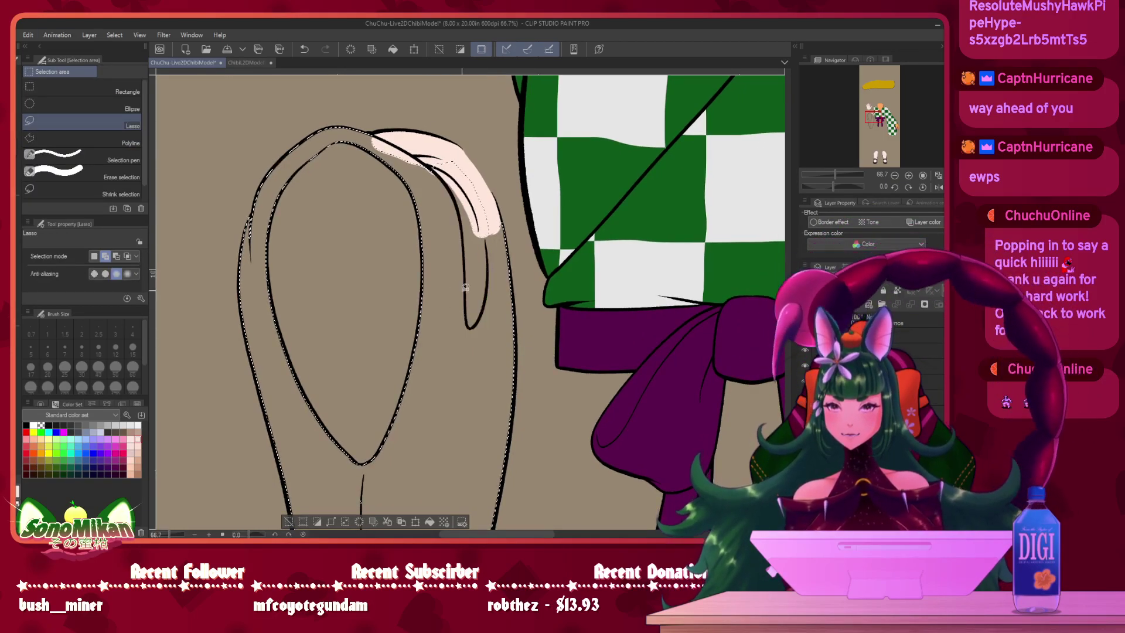
scroll(549, 209, "down", 5)
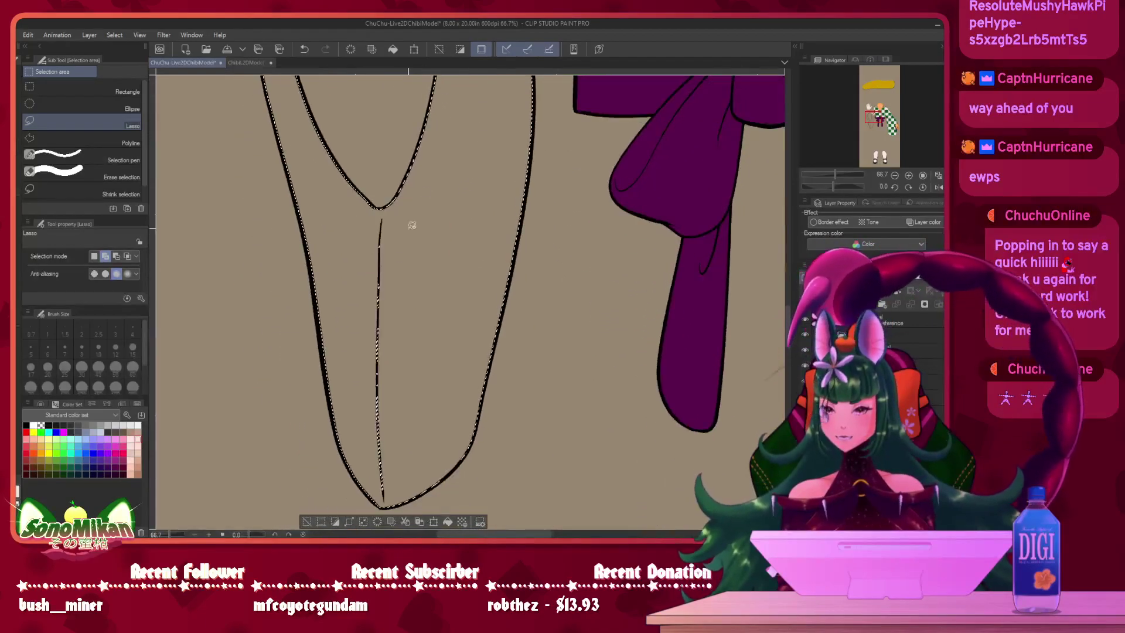
mouse_move(371, 221)
left_mouse_down()
mouse_move(360, 447)
mouse_move(369, 488)
mouse_move(423, 422)
mouse_move(383, 217)
left_mouse_up()
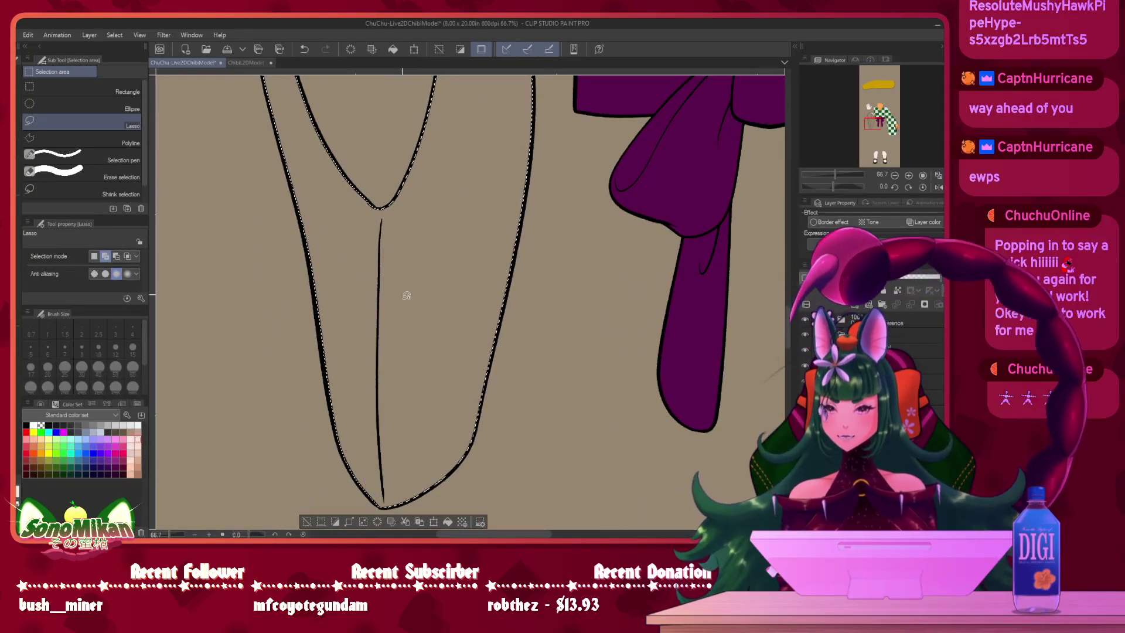
- Fill the selected sleeve with the pale skin colour and clear the selection
left_click_drag(406, 409, 326, 326)
left_click(344, 443)
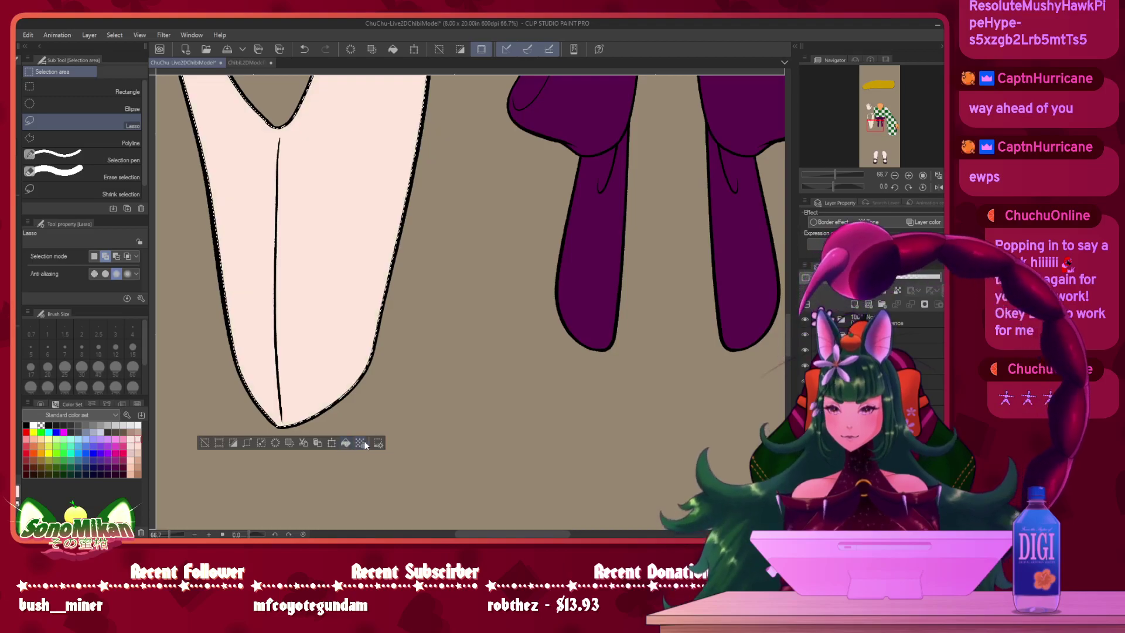
key("ctrl+d")
left_click_drag(382, 209, 431, 437)
left_click_drag(390, 196, 439, 353)
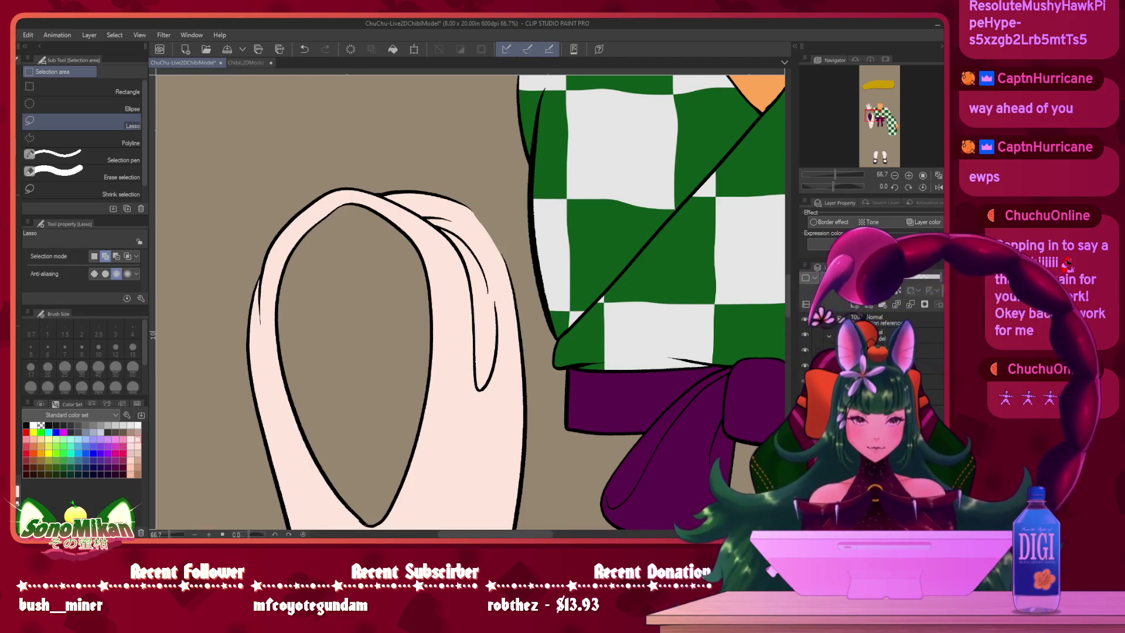
- Show the dark purple sleeve lining and the forearm again, and raise the forearm to full opacity
left_click(805, 412)
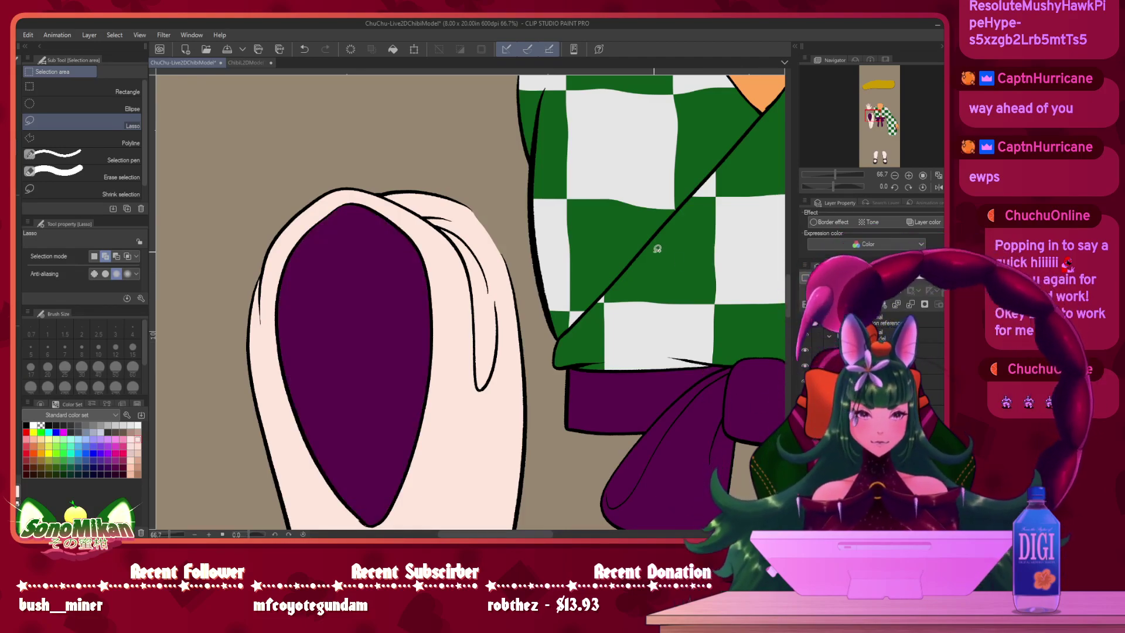
left_click_drag(622, 213, 567, 337)
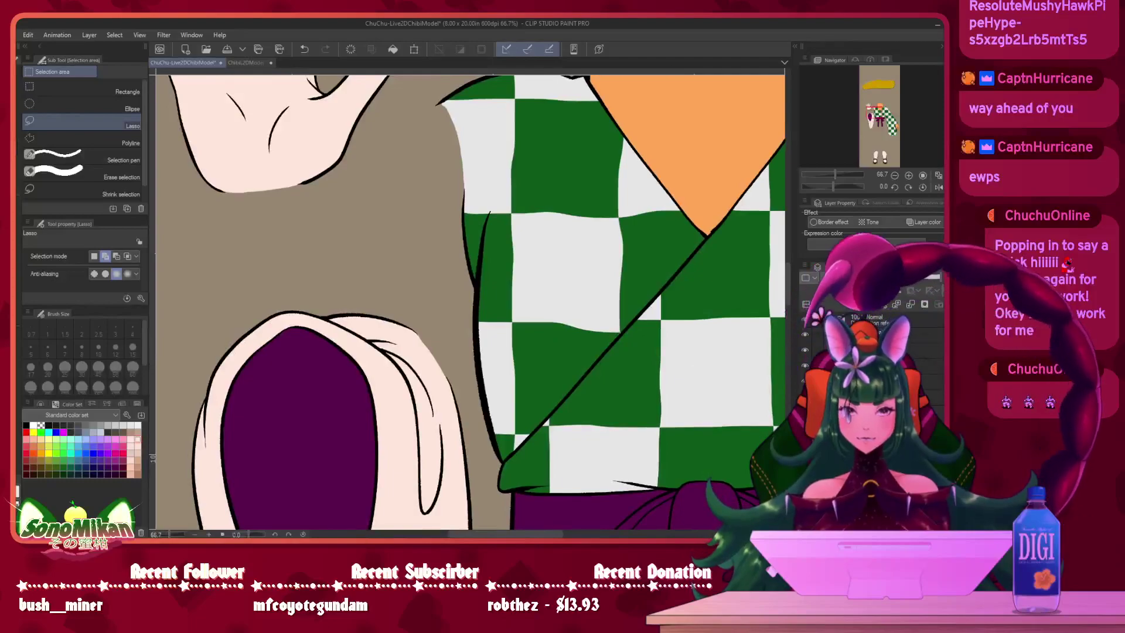
left_click(804, 396)
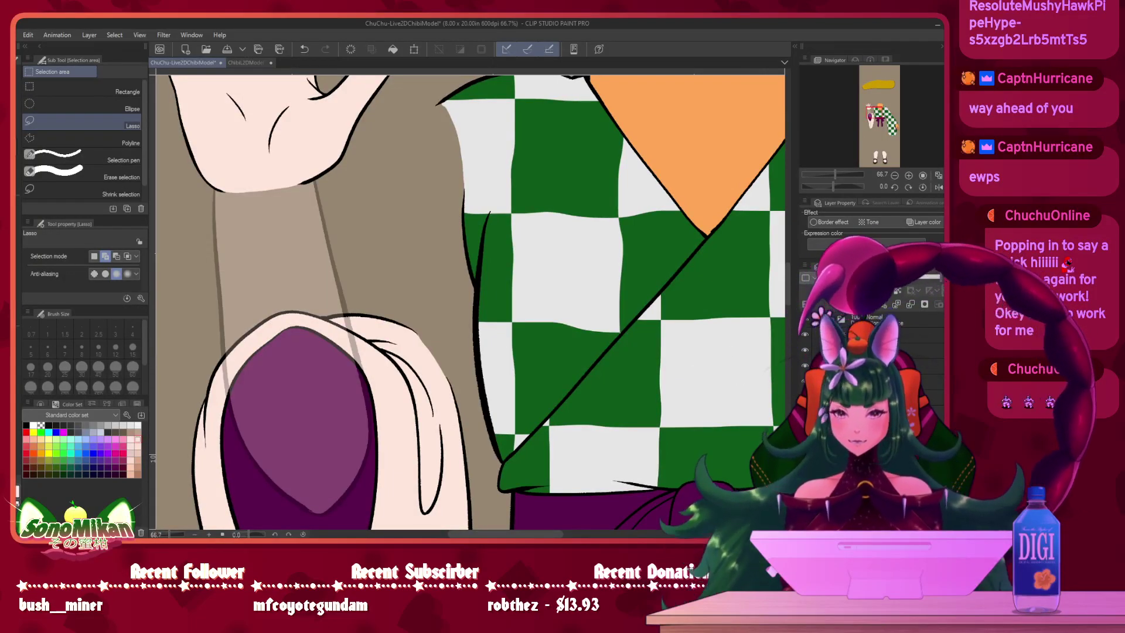
left_click(896, 398)
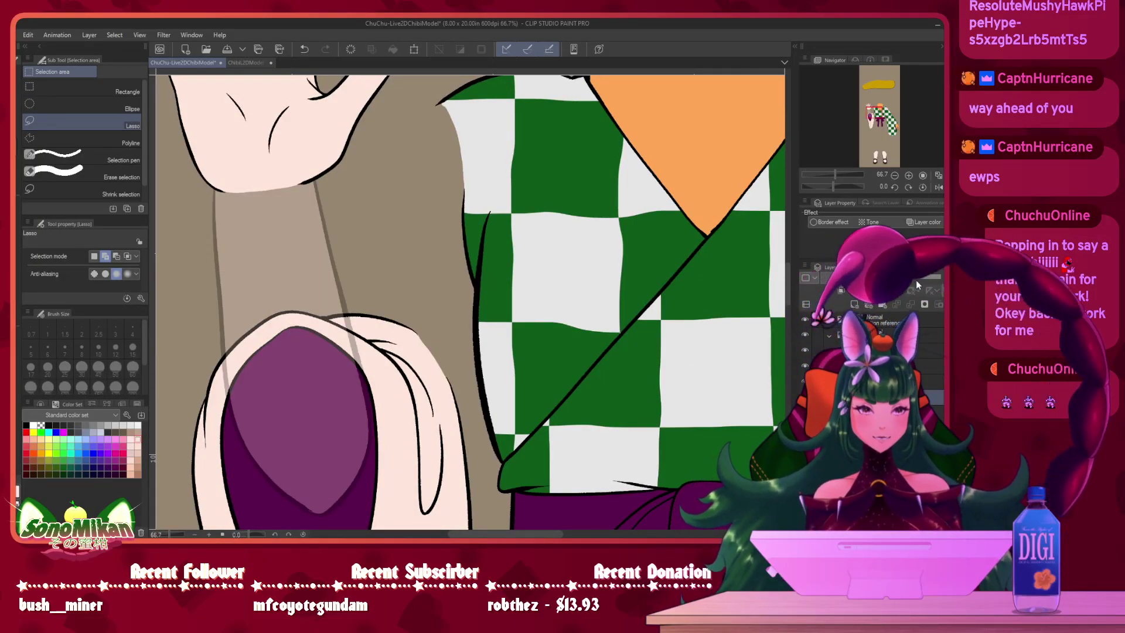
left_click_drag(888, 277, 922, 278)
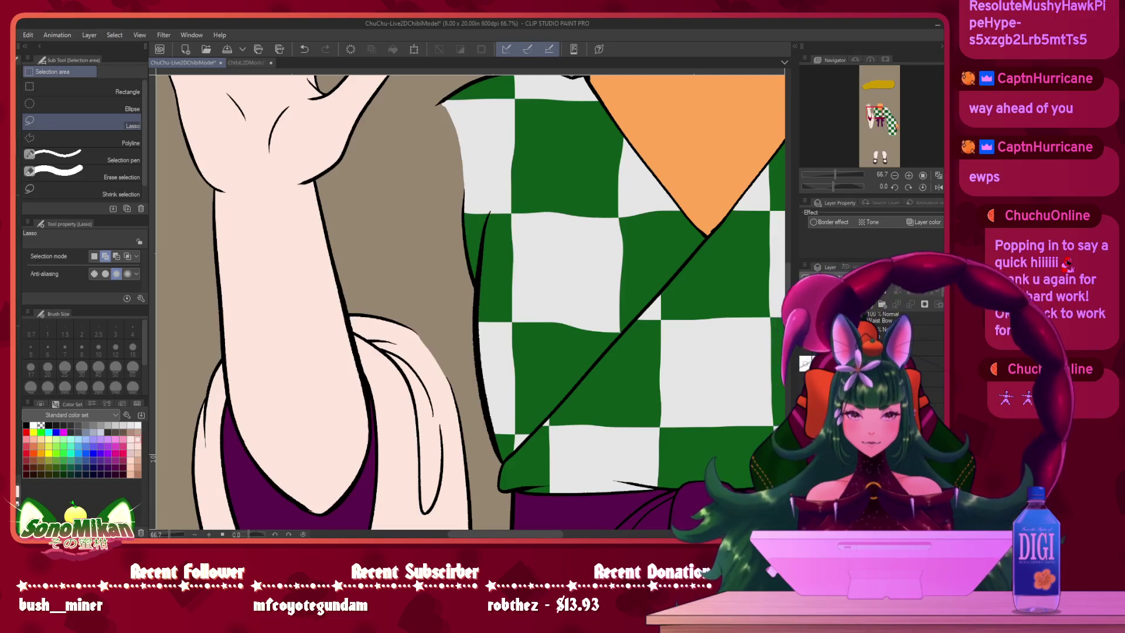
- Show the original checkered upper sleeve behind the raised arm, leaving its lower draping part hidden
left_click(805, 333)
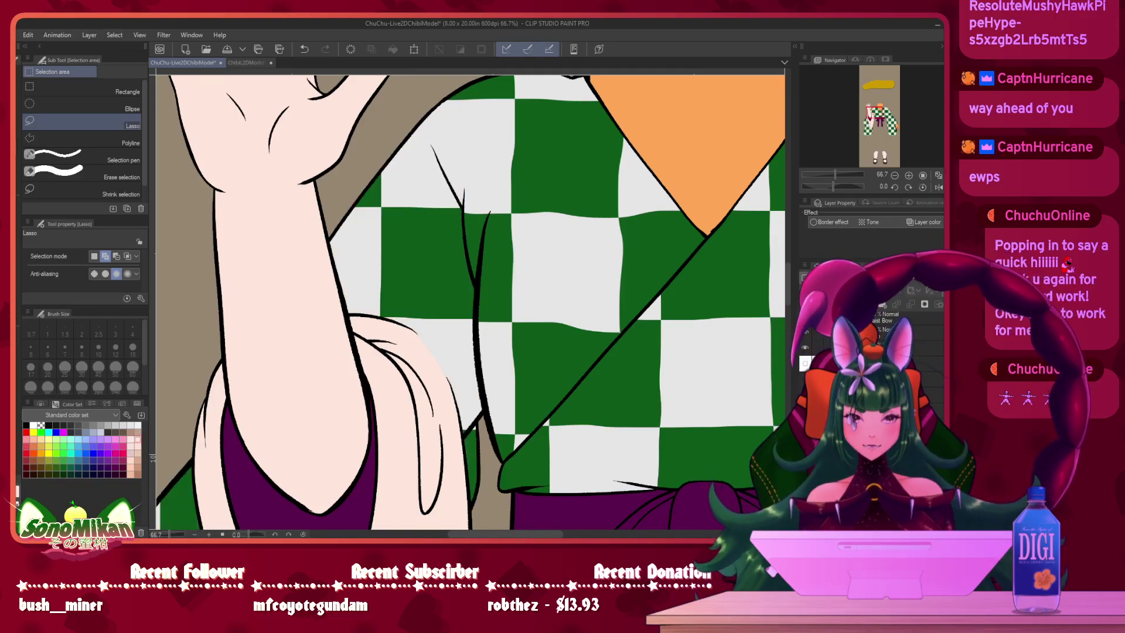
left_click(804, 332)
left_click_drag(501, 306, 545, 207)
left_click(615, 264, "ctrl+shift")
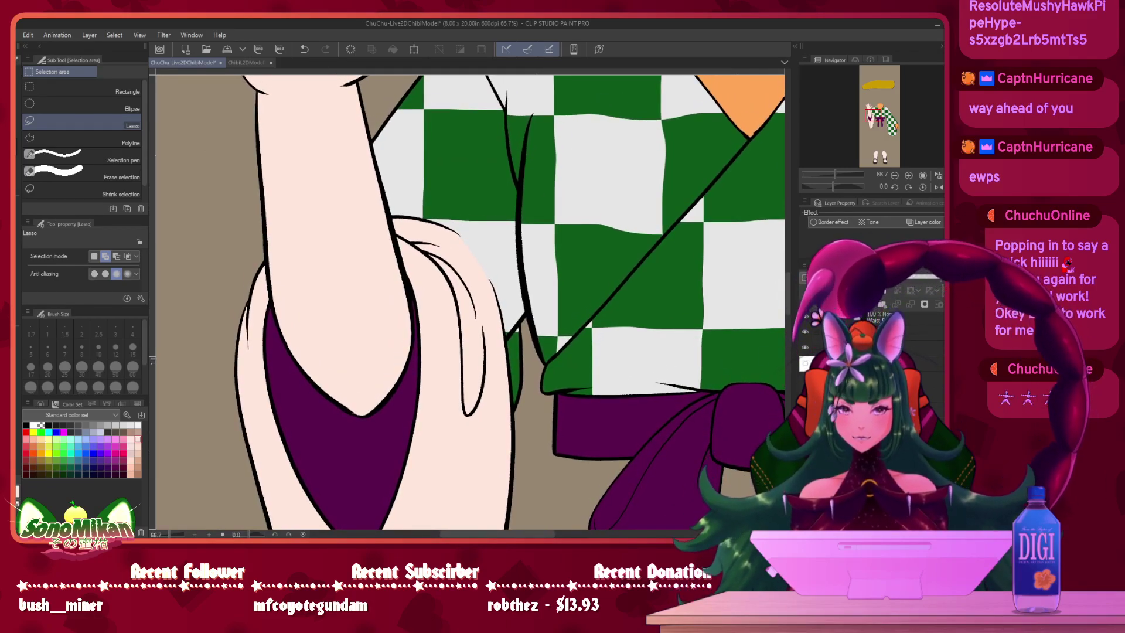
scroll(655, 307, "down", 2)
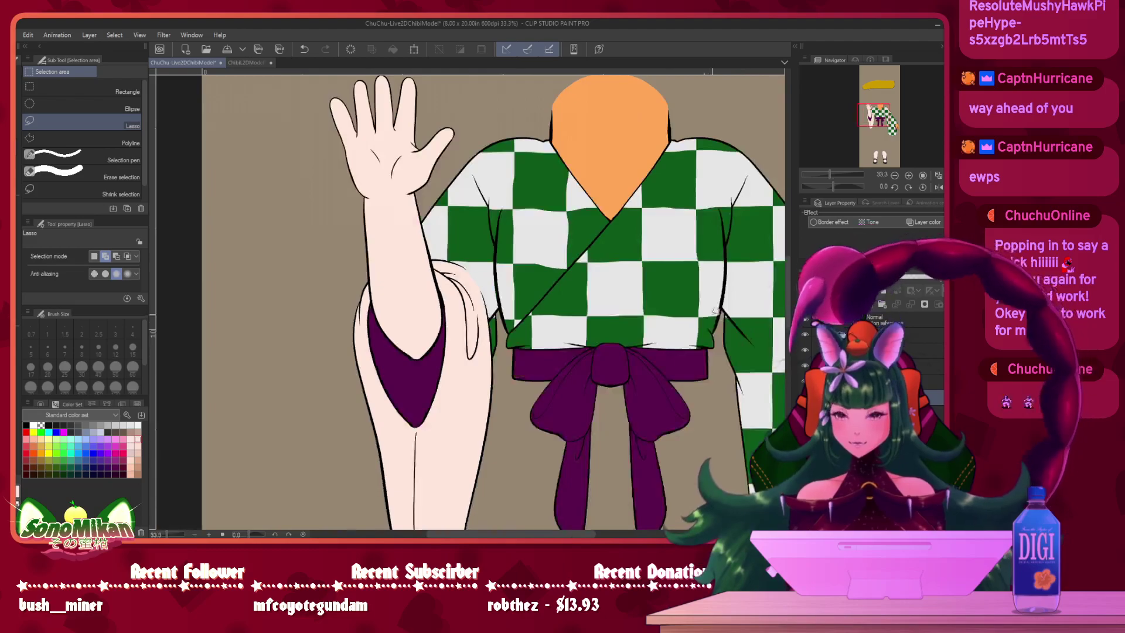
- Move the raised arm and its draping sleeve slightly inward, closer to the kimono torso
mouse_move(655, 306)
left_mouse_down()
mouse_move(651, 273)
mouse_move(644, 294)
left_mouse_up()
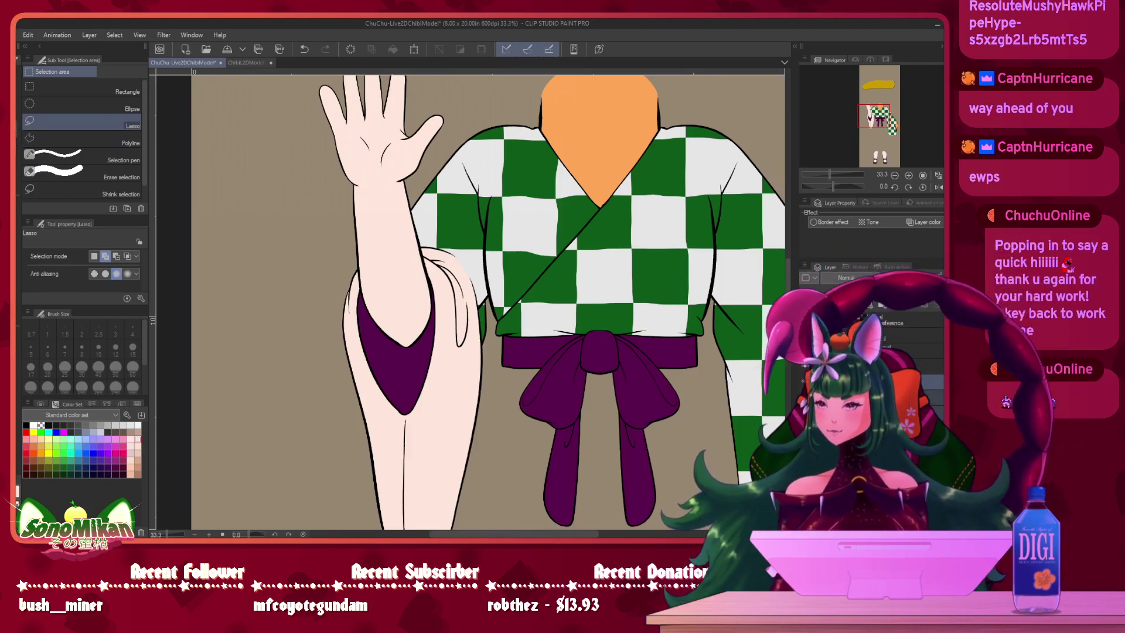
key("k")
left_click_drag(439, 307, 440, 318)
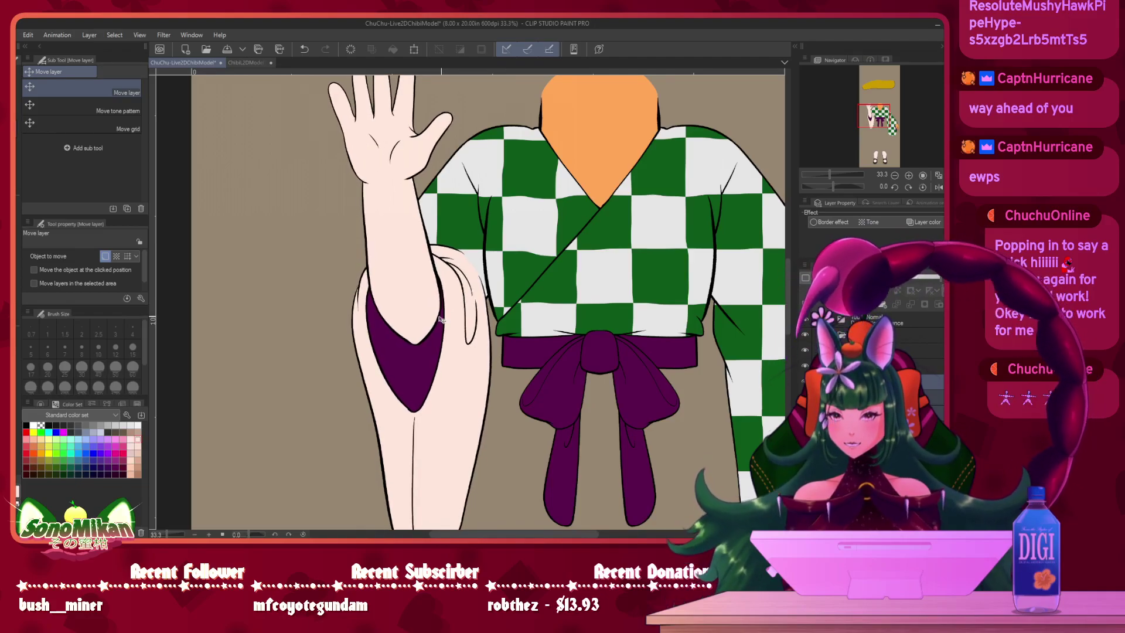
left_click_drag(440, 357, 398, 245)
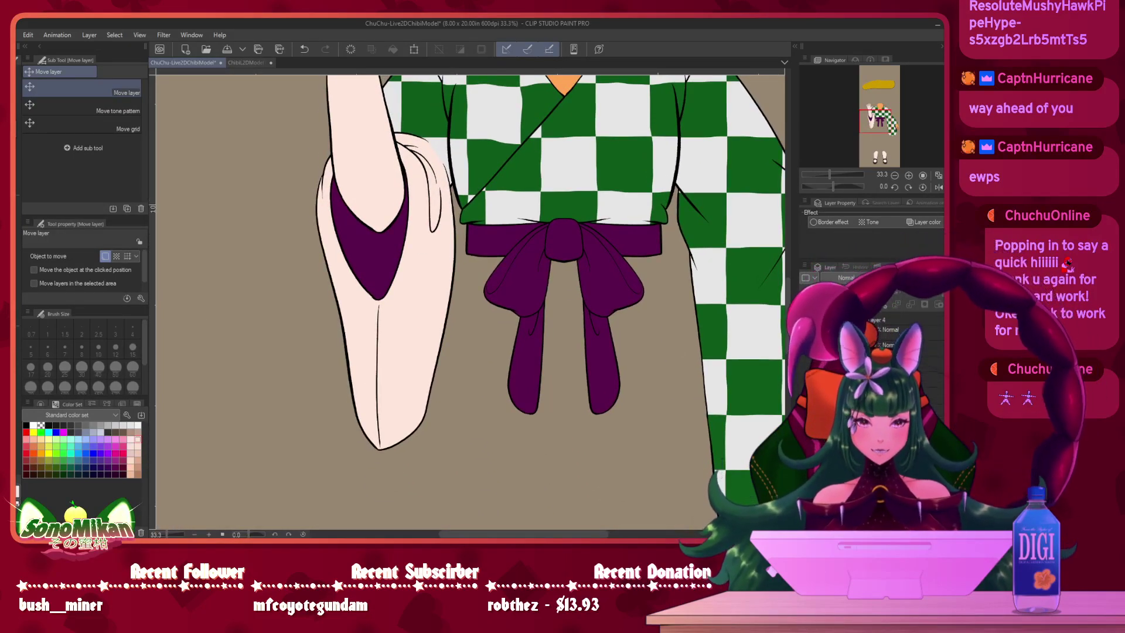
- Toggle the dark cape for comparison and leave both of its halves shown behind the raised arm
left_click(805, 396)
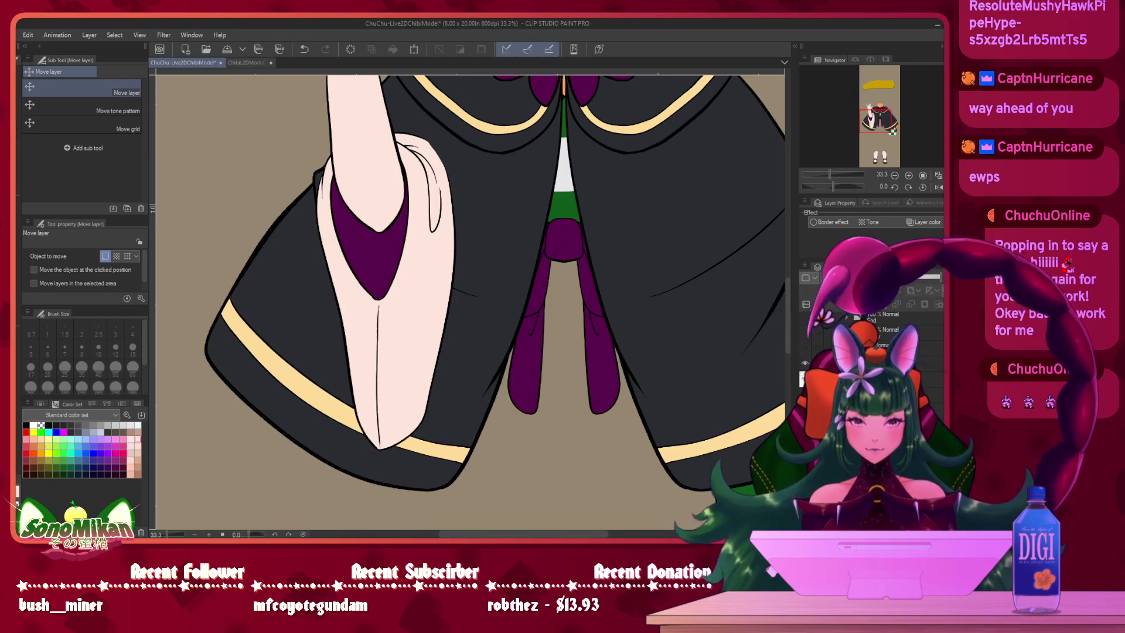
left_click(805, 395)
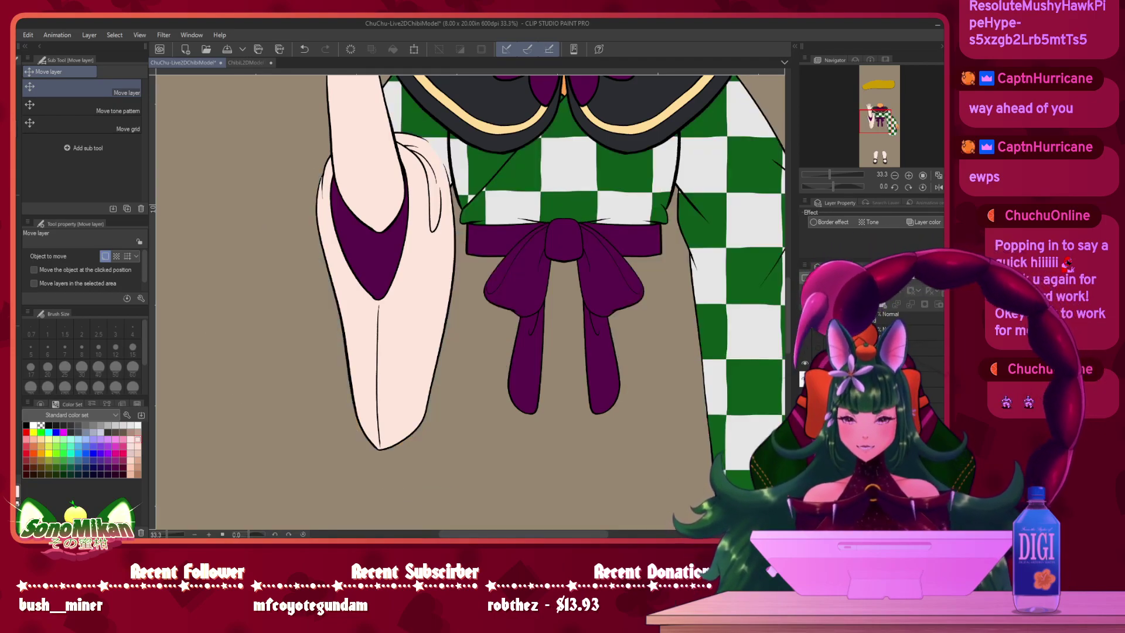
left_click(805, 396)
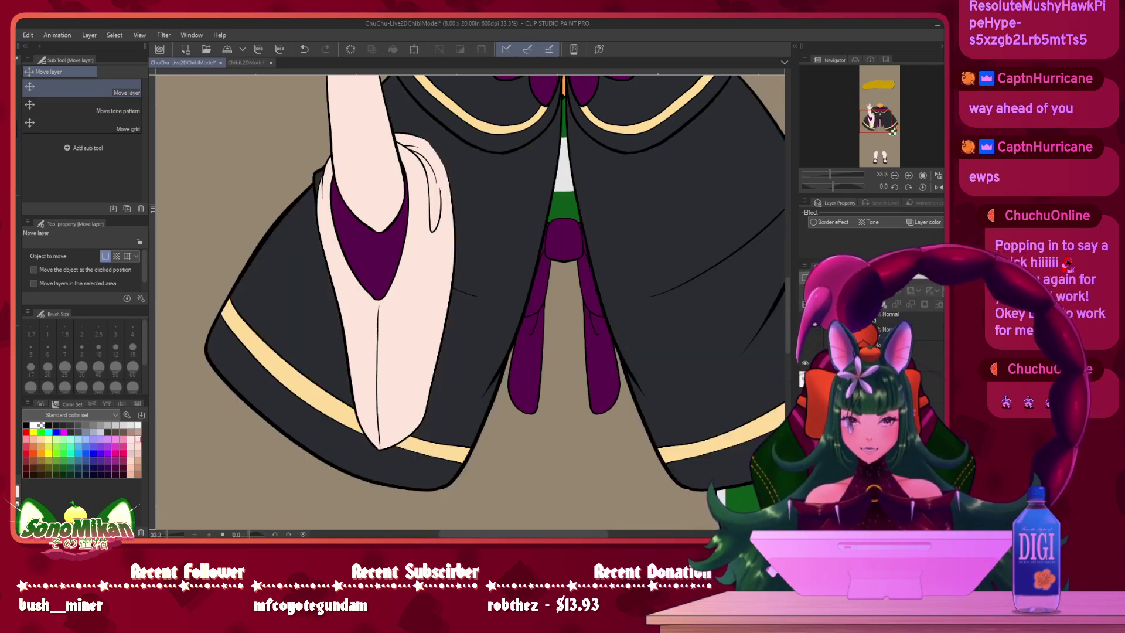
left_click(805, 395)
left_click(805, 395)
left_click(805, 411)
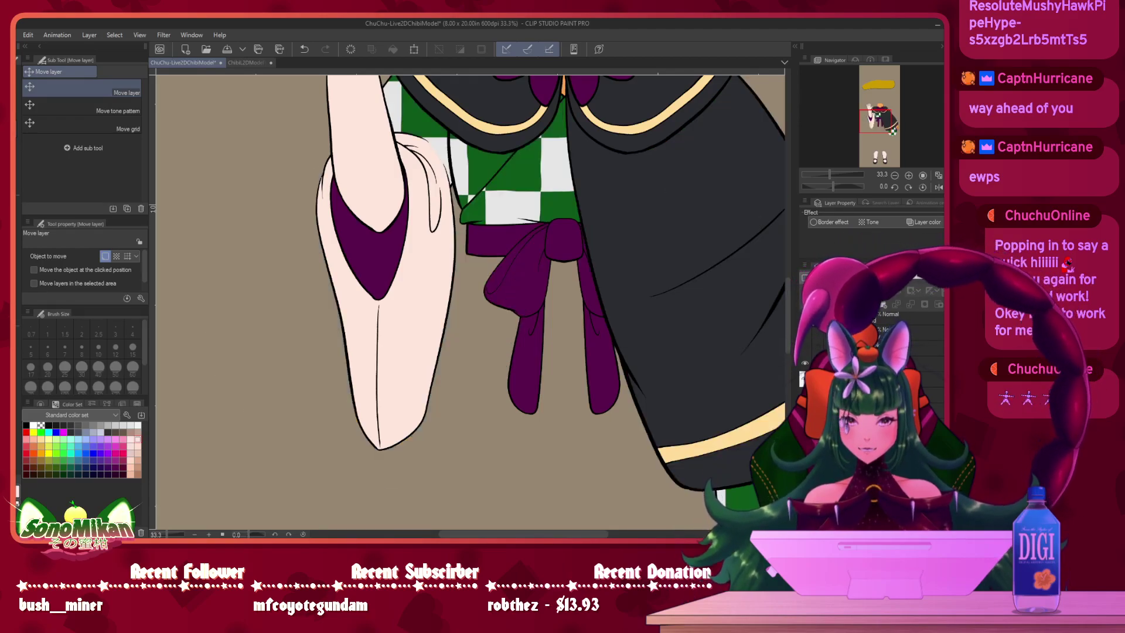
key("ctrl+y")
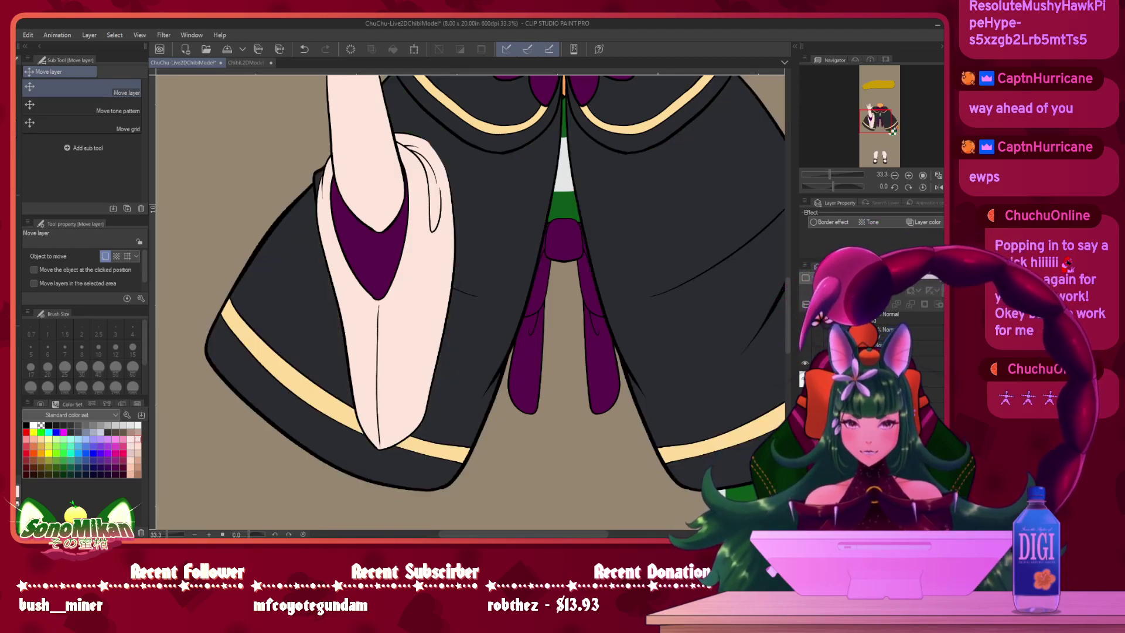
key("ctrl+z")
left_click_drag(633, 290, 668, 357)
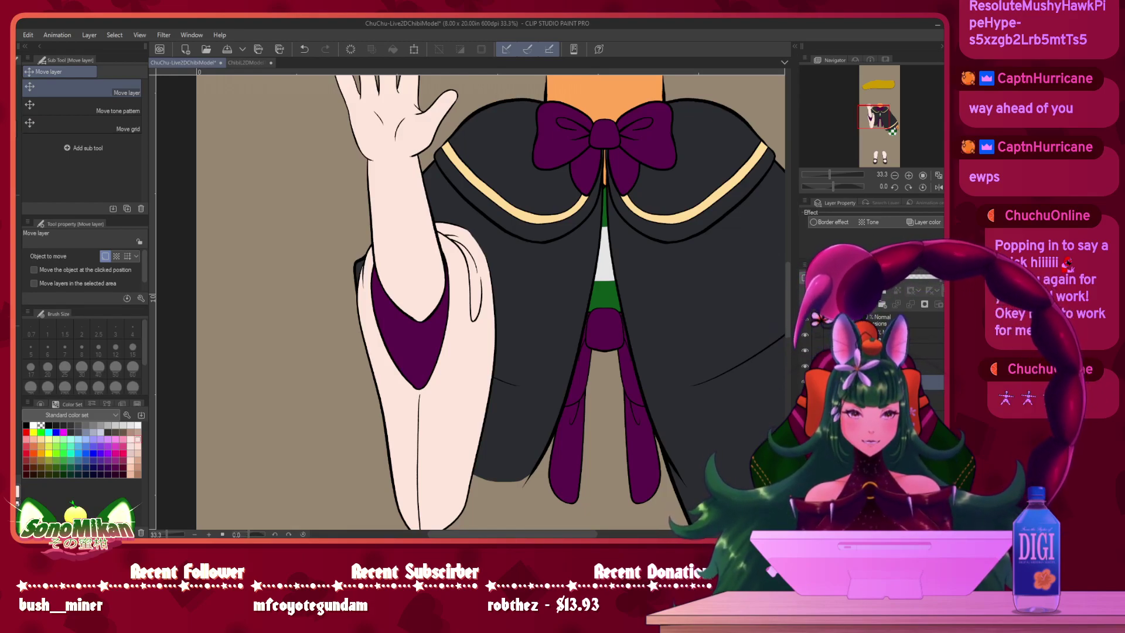
- Lower the opacity of the raised sleeve, its purple lining and the forearm so the cape shows through
left_click(931, 400)
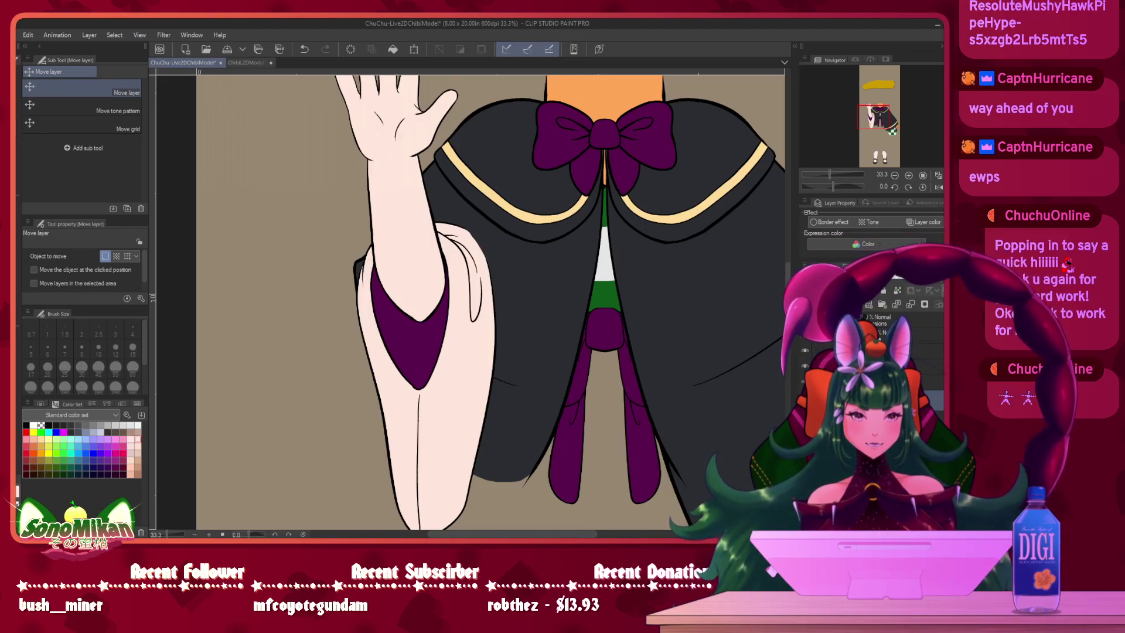
left_click(931, 384)
left_click(882, 304)
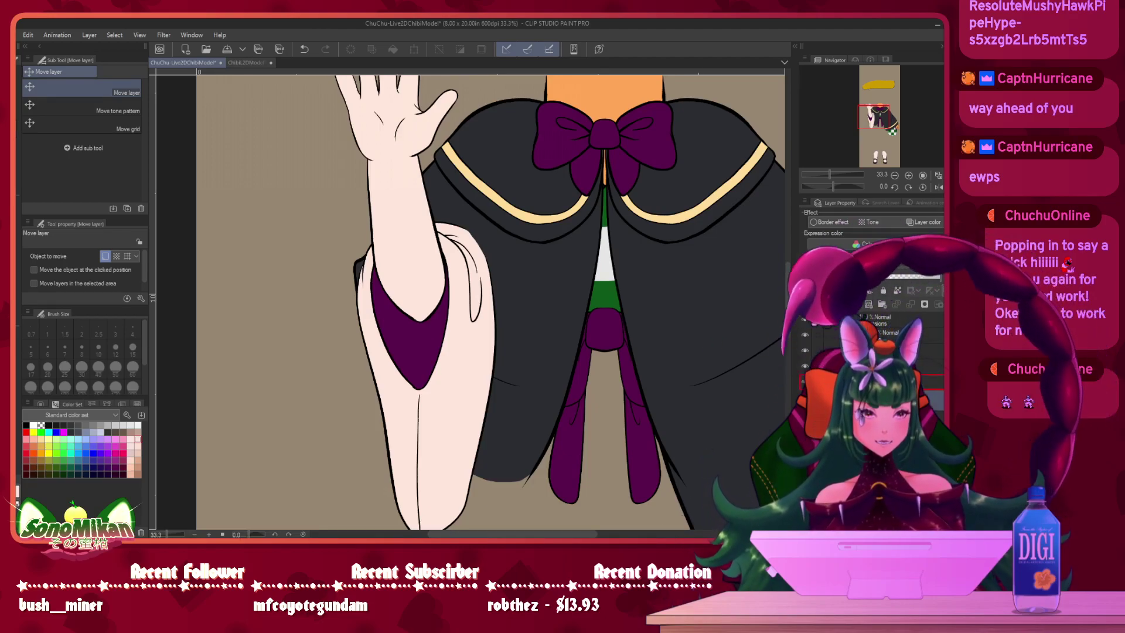
left_click(927, 400)
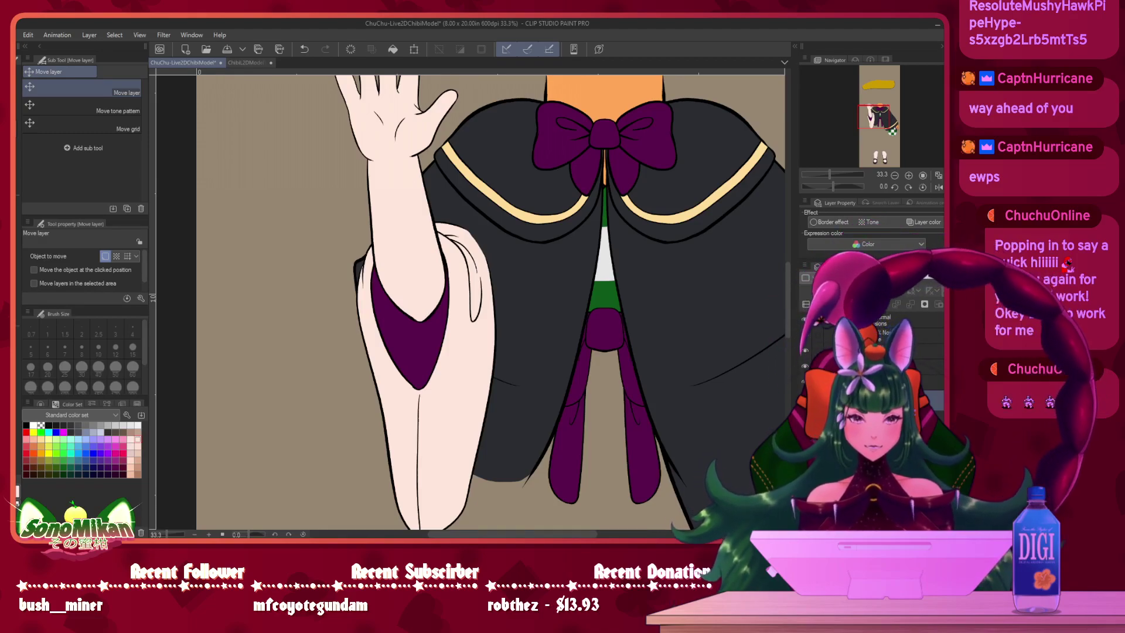
left_click(929, 416)
left_click(909, 278)
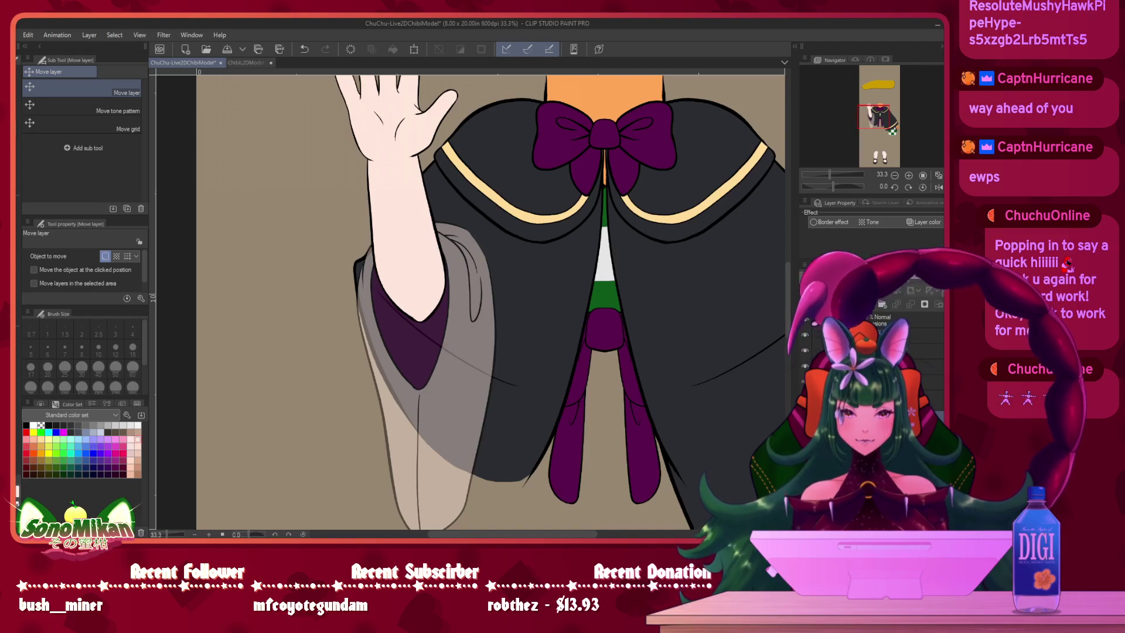
left_click(900, 277)
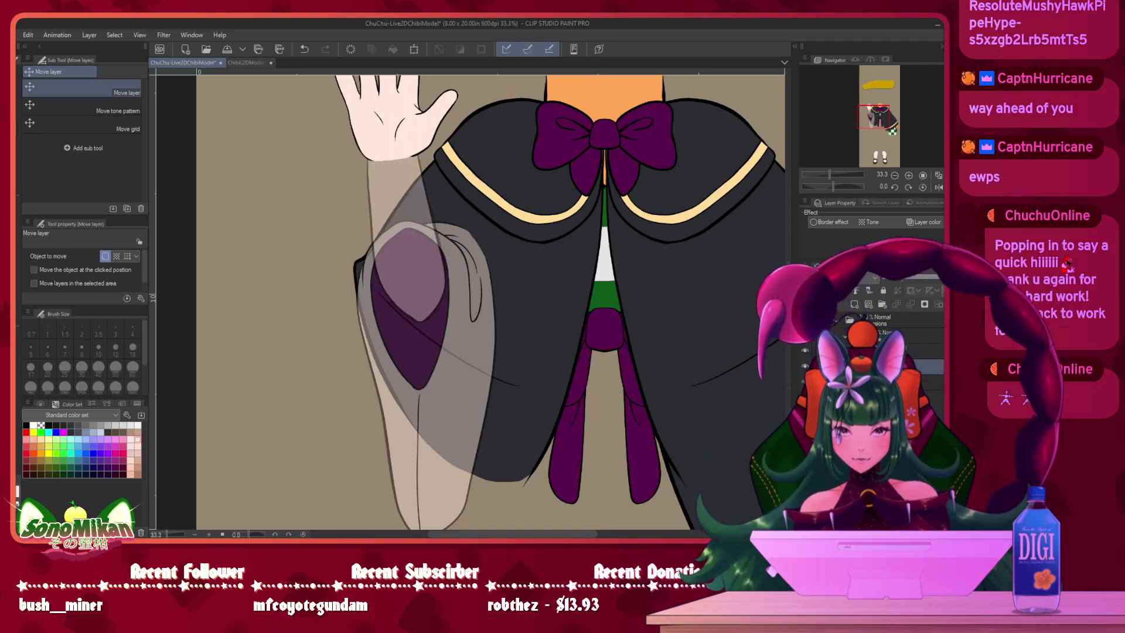
left_click(905, 413)
left_click(900, 277)
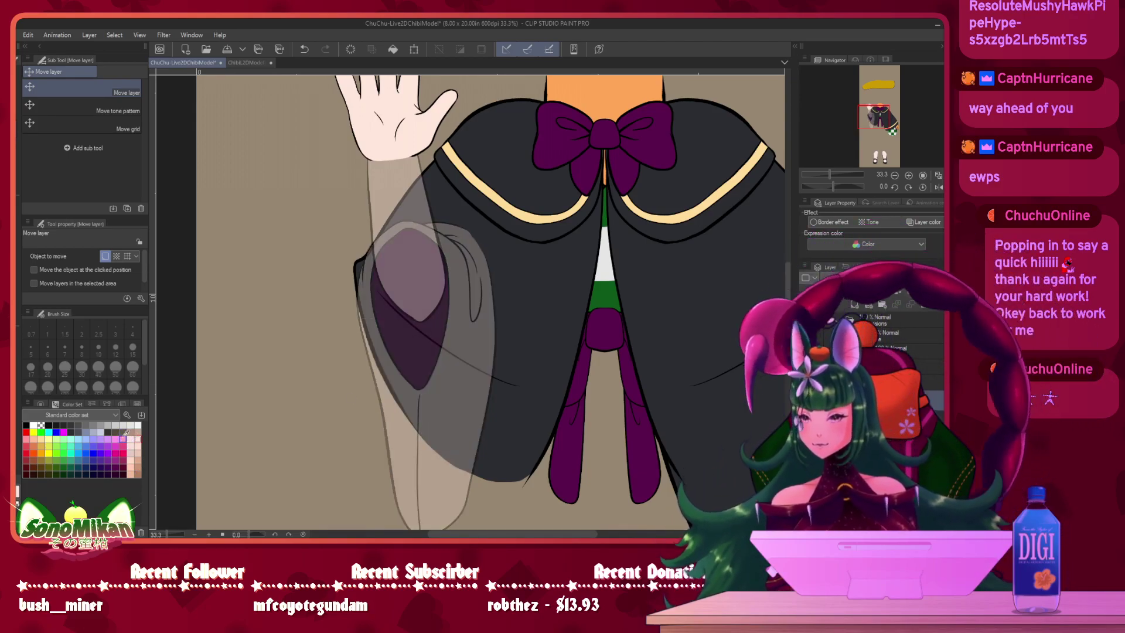
- Sketch a draped cape panel in pink with the Darker pencil, from the sleeve's inner fold down to a rounded hem
key("p")
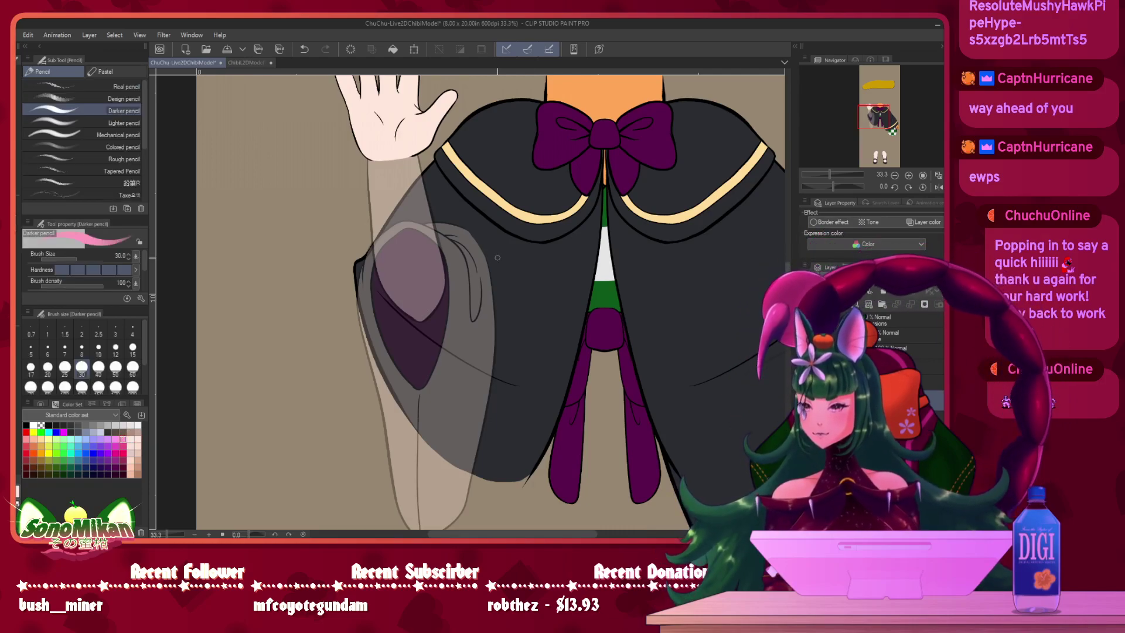
scroll(492, 272, "up", 1)
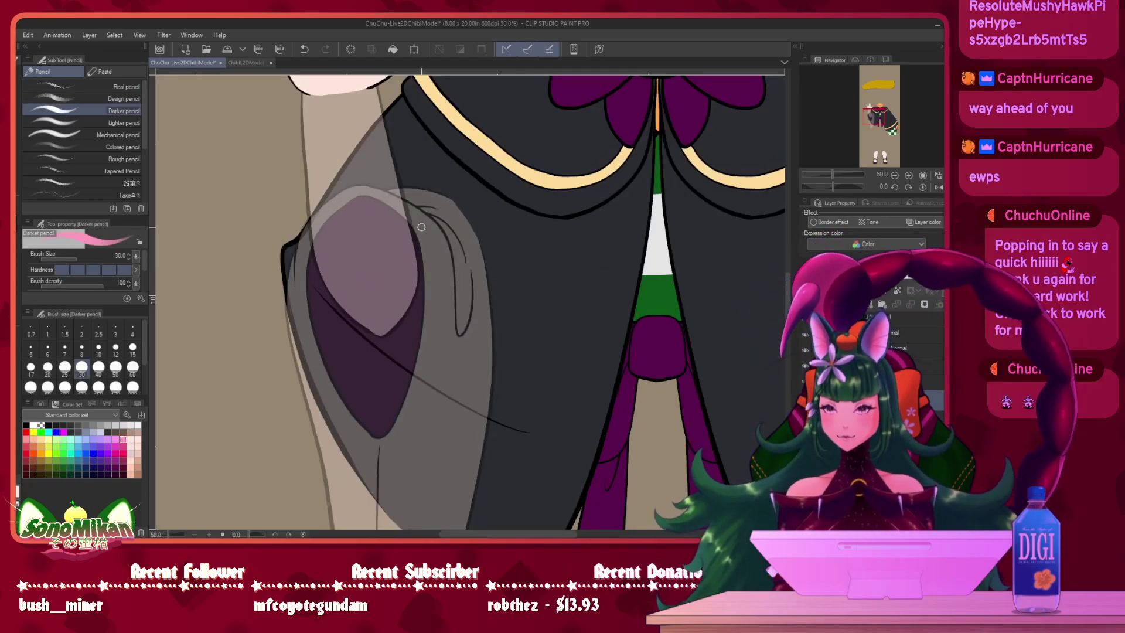
left_click_drag(412, 220, 448, 361)
left_click_drag(530, 376, 525, 247)
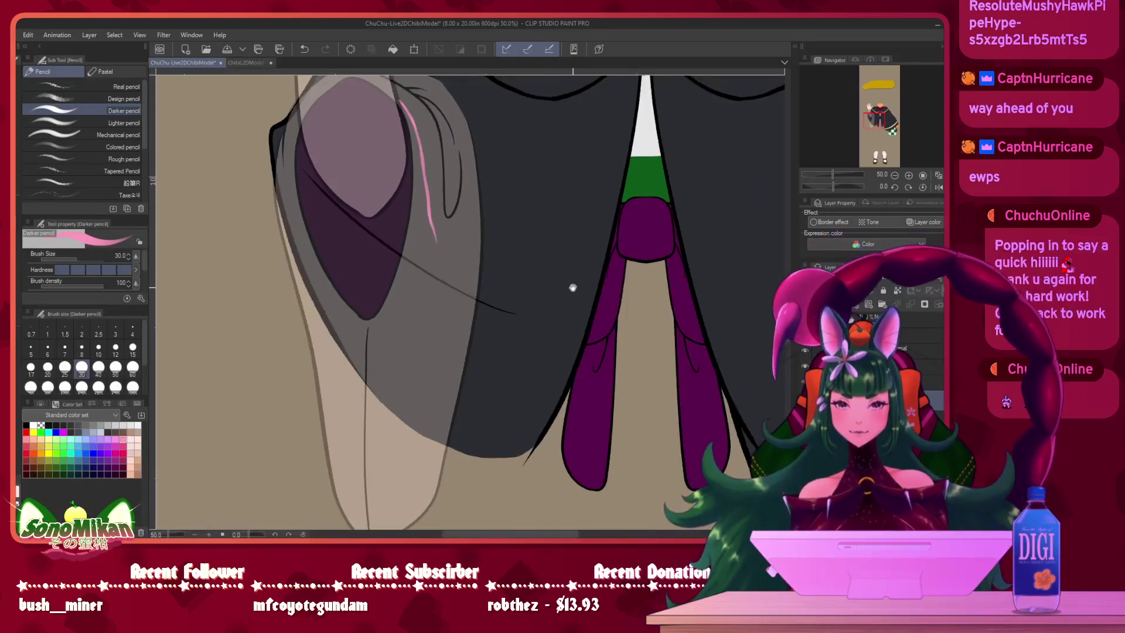
left_click_drag(572, 283, 575, 230)
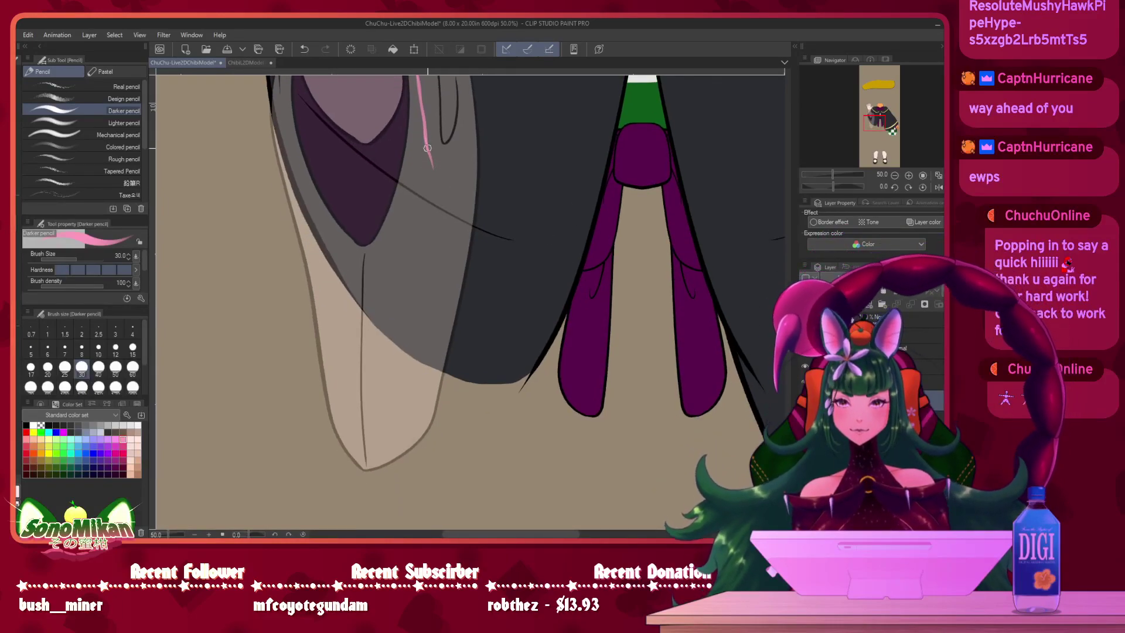
mouse_move(426, 130)
left_mouse_down()
mouse_move(466, 360)
mouse_move(505, 420)
left_mouse_up()
mouse_move(589, 139)
left_mouse_down()
mouse_move(576, 338)
mouse_move(581, 287)
mouse_move(535, 421)
mouse_move(556, 391)
mouse_move(495, 420)
left_mouse_up()
left_click_drag(420, 83, 430, 375)
mouse_move(428, 334)
left_mouse_down()
mouse_move(446, 407)
mouse_move(492, 426)
mouse_move(534, 414)
left_mouse_up()
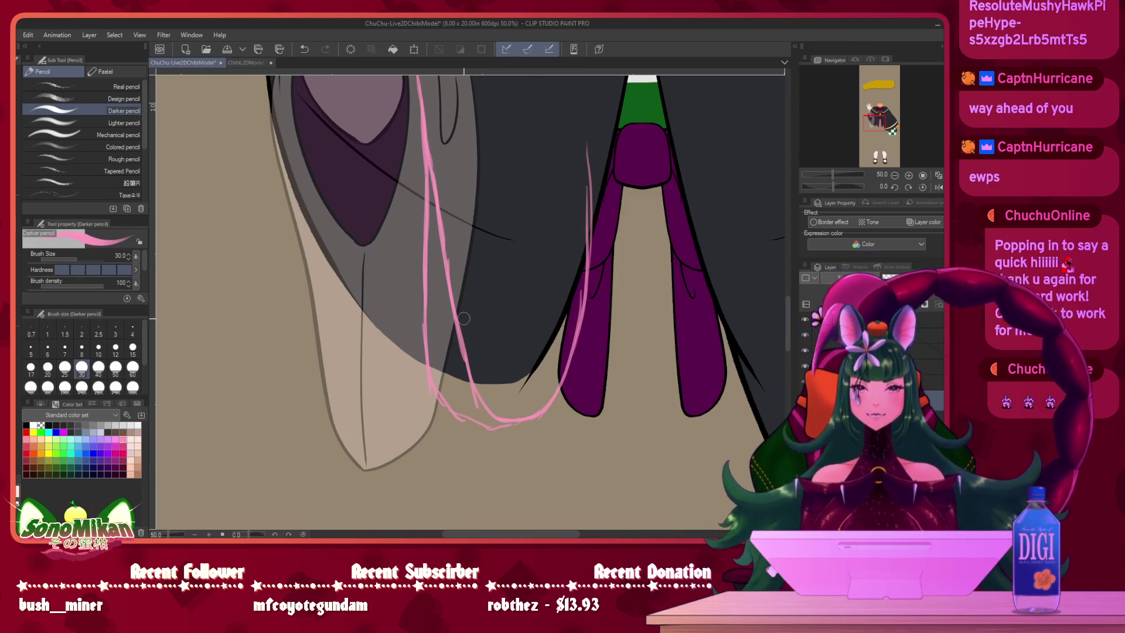
left_click_drag(454, 310, 482, 407)
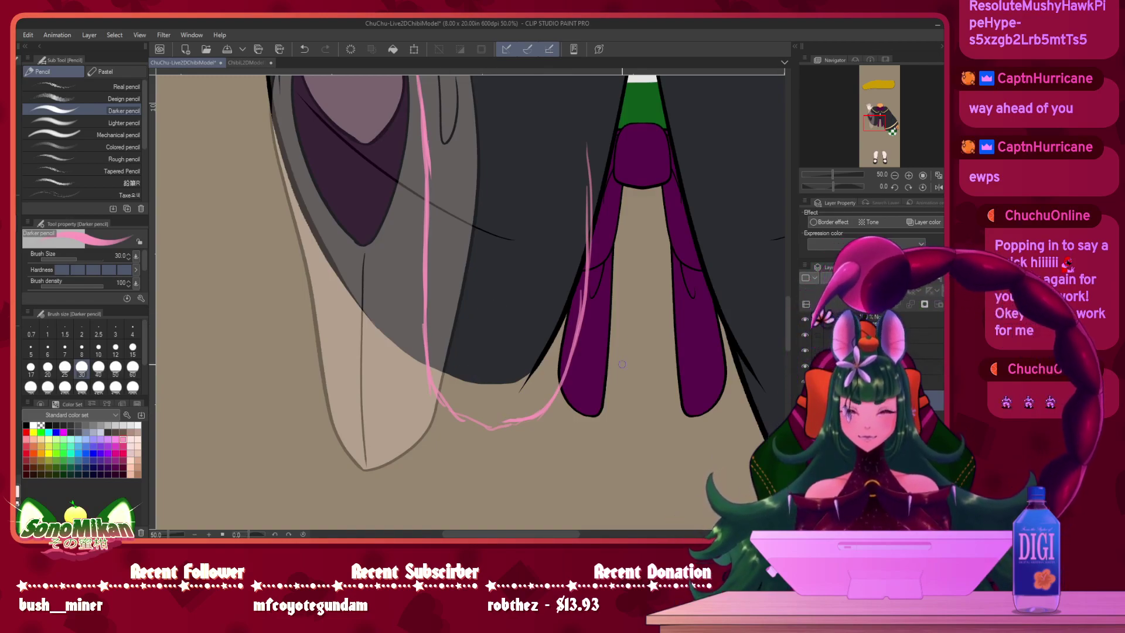
left_click_drag(545, 243, 534, 313)
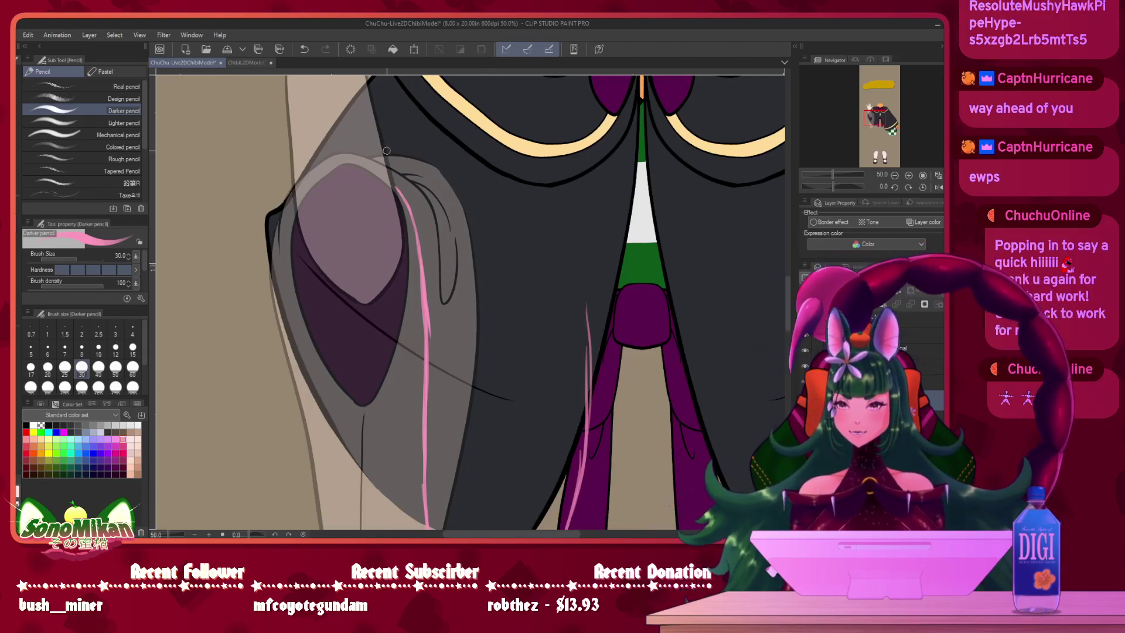
- Sketch the cape's bunched folds above the sleeve and its outer edge curving down outside the raised arm
mouse_move(386, 150)
left_mouse_down()
mouse_move(452, 170)
mouse_move(485, 234)
mouse_move(494, 299)
mouse_move(509, 286)
mouse_move(489, 202)
mouse_move(460, 164)
mouse_move(401, 134)
mouse_move(385, 145)
left_mouse_up()
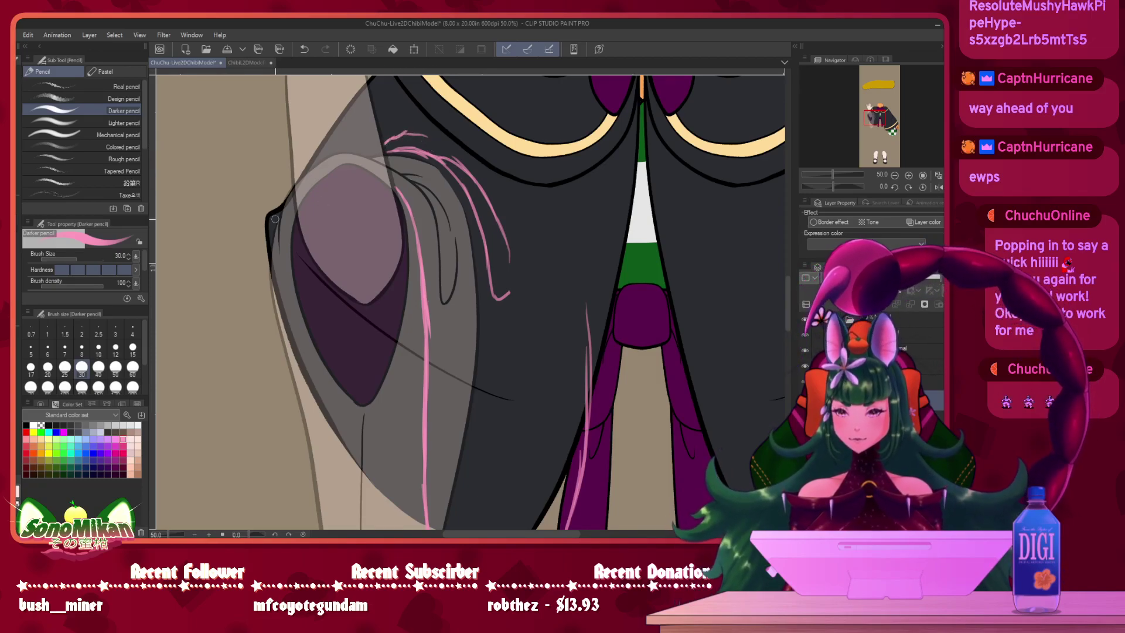
left_click_drag(487, 240, 599, 241)
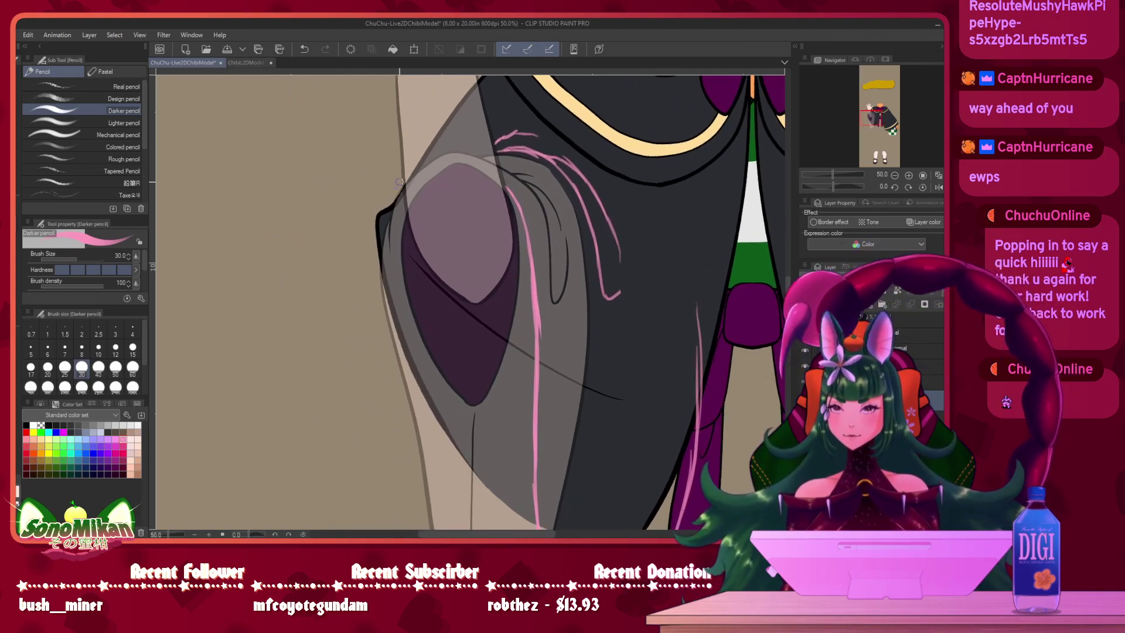
left_click_drag(393, 184, 360, 246)
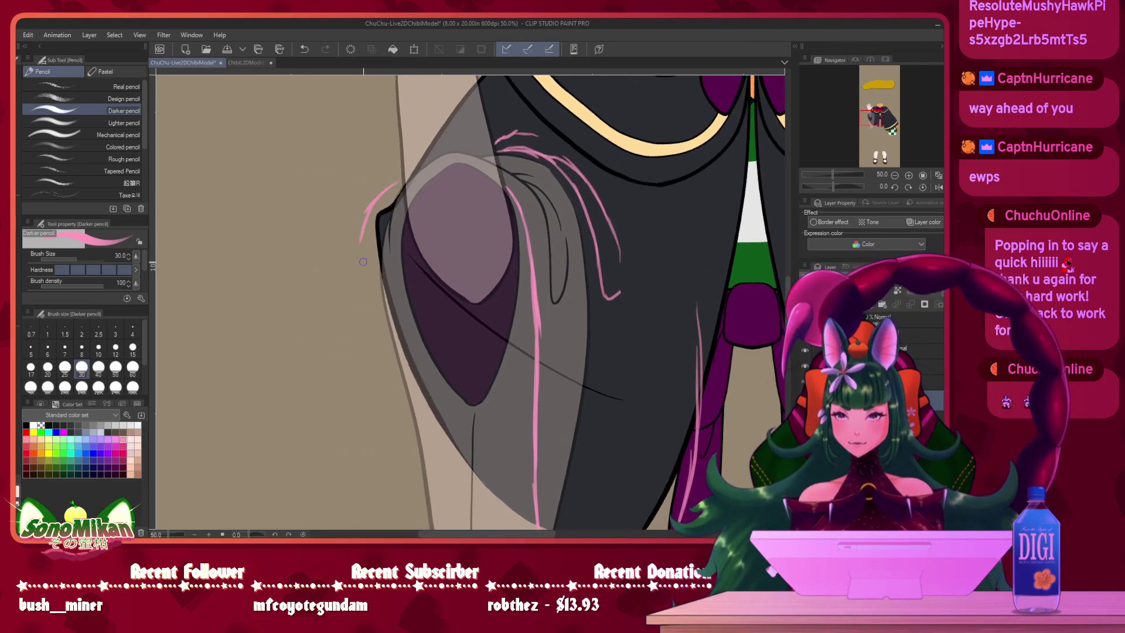
scroll(363, 252, "down", 3)
mouse_move(366, 133)
left_mouse_down()
mouse_move(364, 301)
mouse_move(386, 269)
mouse_move(398, 364)
mouse_move(379, 295)
left_mouse_up()
mouse_move(354, 256)
left_mouse_down()
mouse_move(355, 316)
mouse_move(397, 390)
left_mouse_up()
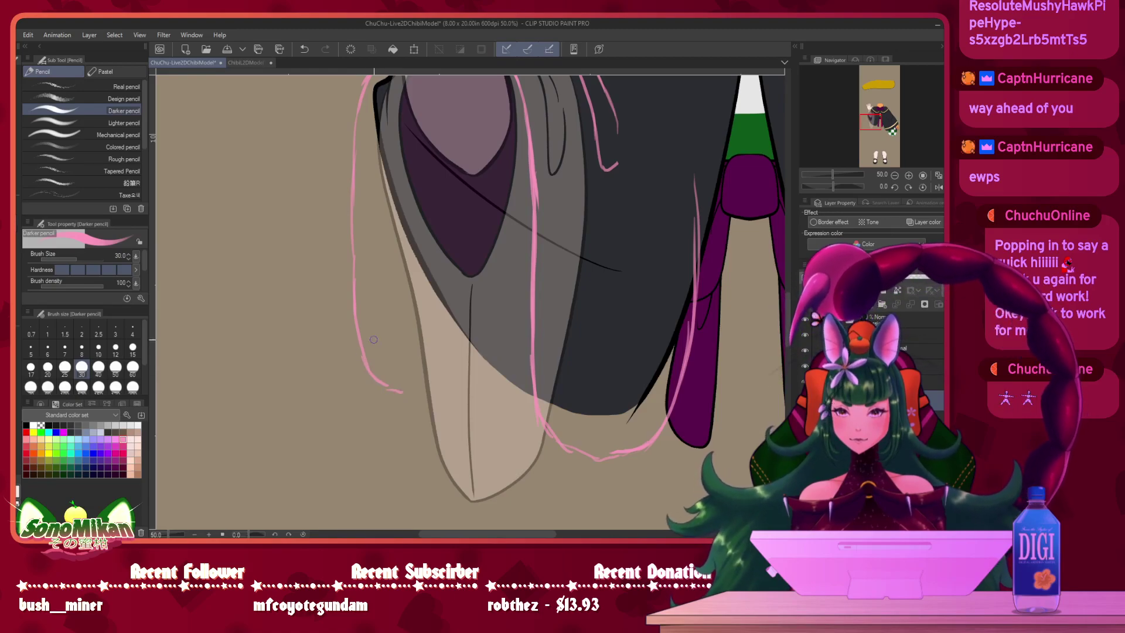
mouse_move(360, 345)
left_mouse_down()
mouse_move(374, 383)
mouse_move(414, 424)
left_mouse_up()
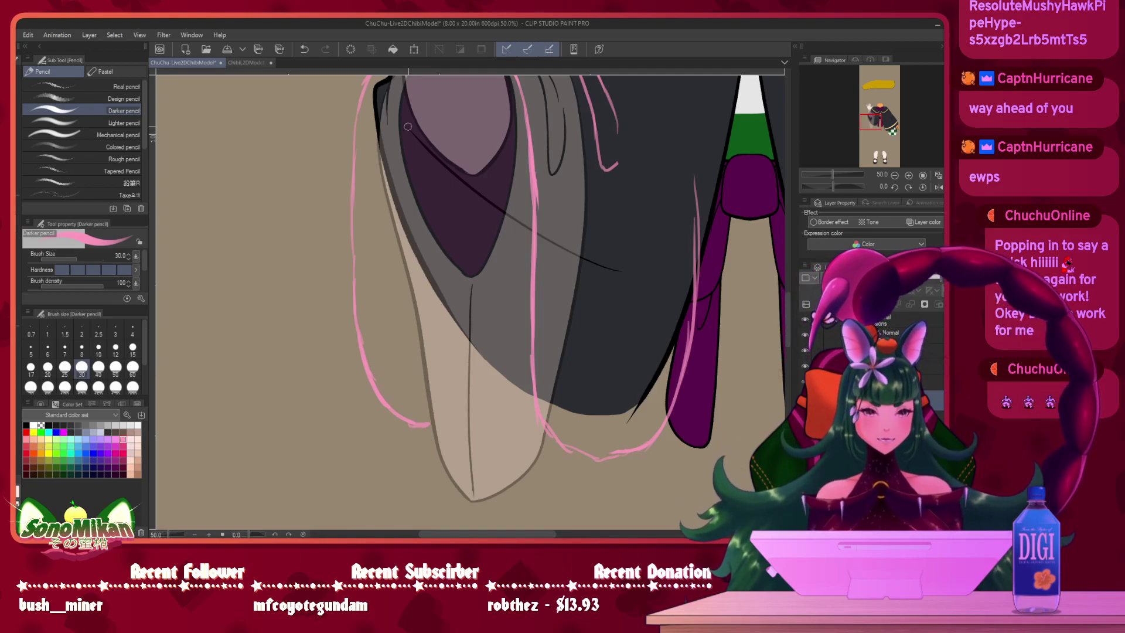
scroll(413, 111, "up", 5)
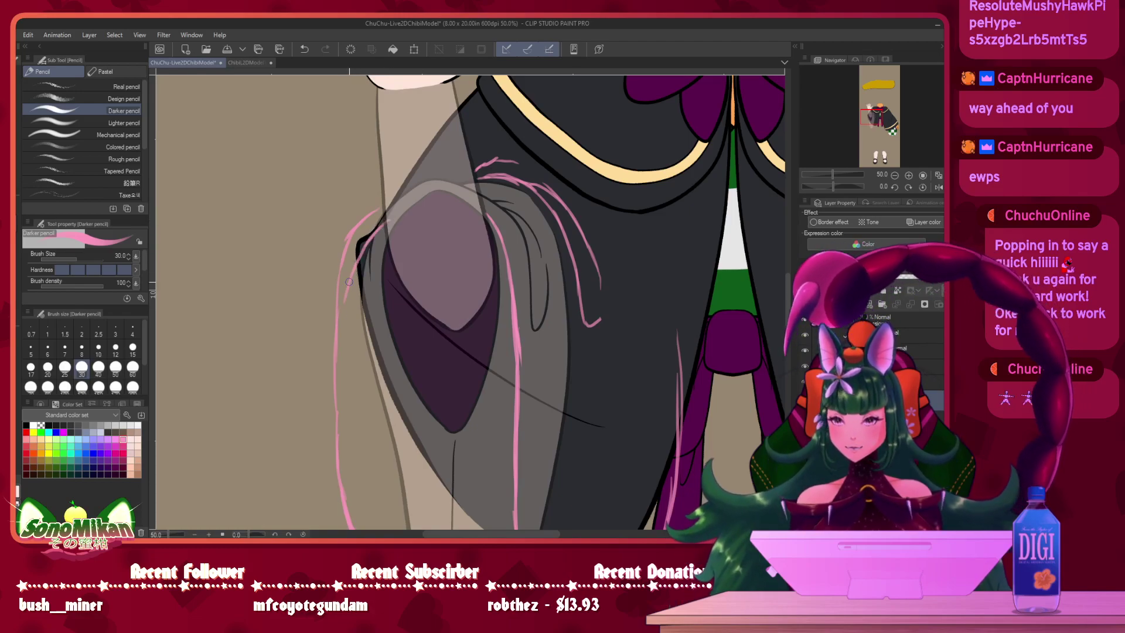
- Ink the looping cape fold beside the sleeve top in black with the Real G-Pen at size 30
mouse_move(542, 298)
left_mouse_down()
mouse_move(469, 277)
mouse_move(443, 245)
left_mouse_up()
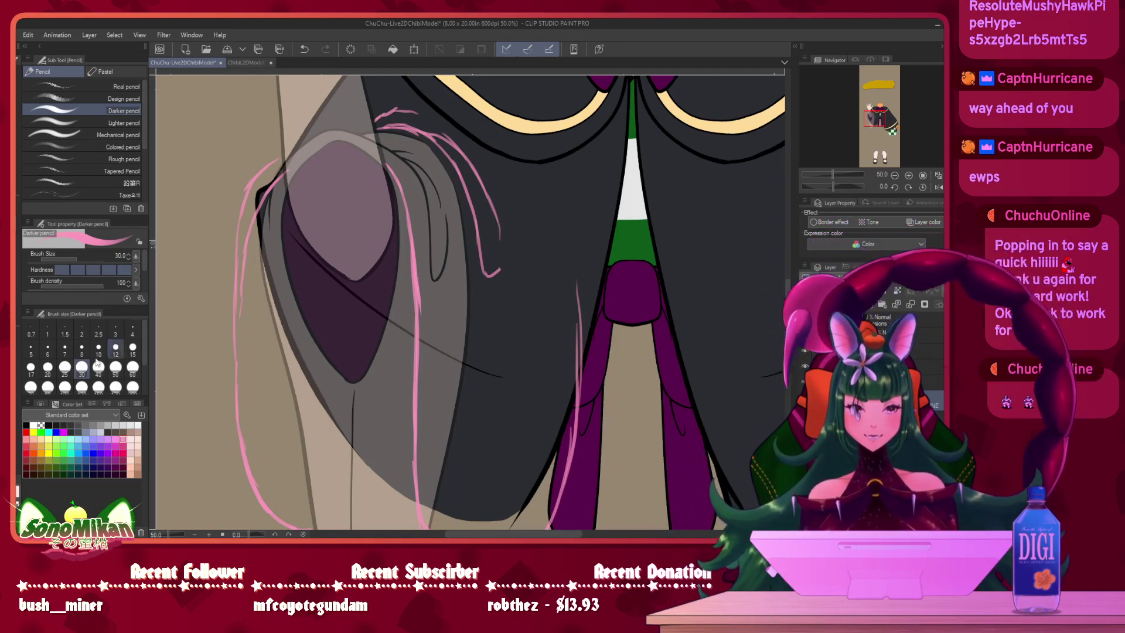
left_click(26, 424)
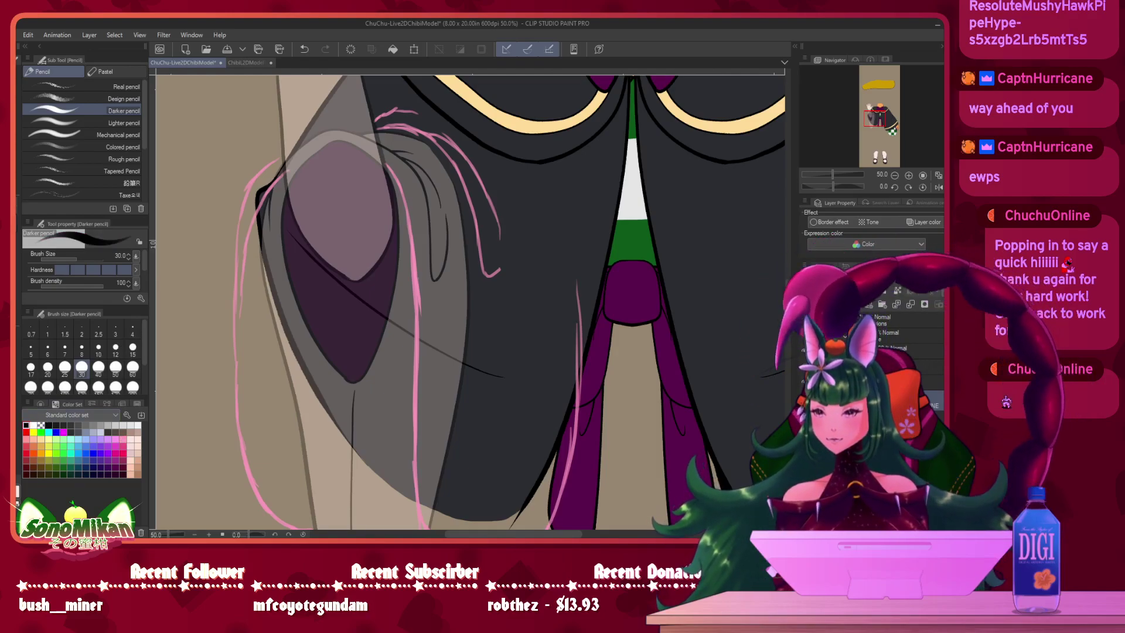
key("p")
left_click(51, 71)
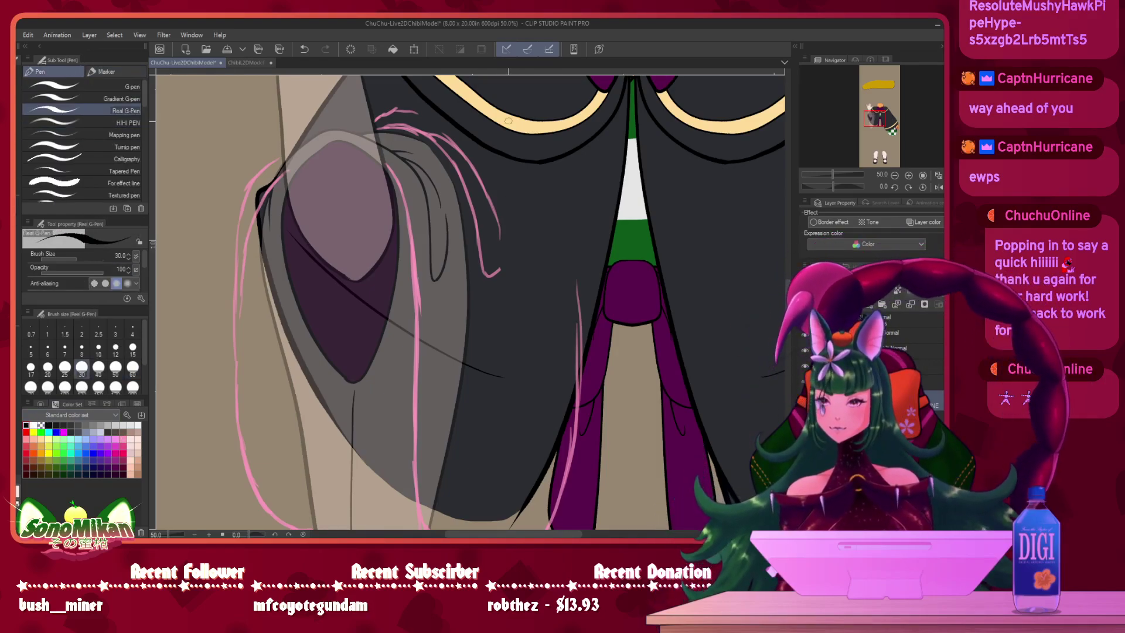
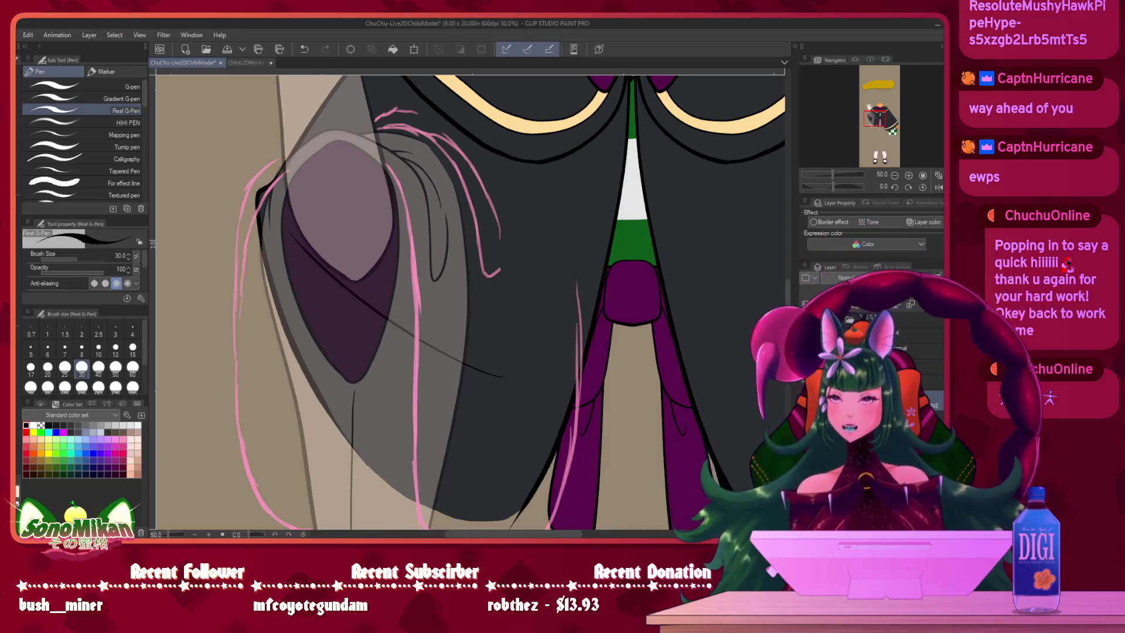
mouse_move(500, 240)
left_mouse_down()
mouse_move(497, 272)
mouse_move(480, 268)
mouse_move(466, 183)
mouse_move(425, 132)
mouse_move(386, 115)
mouse_move(321, 125)
left_mouse_up()
left_click_drag(462, 236, 430, 213)
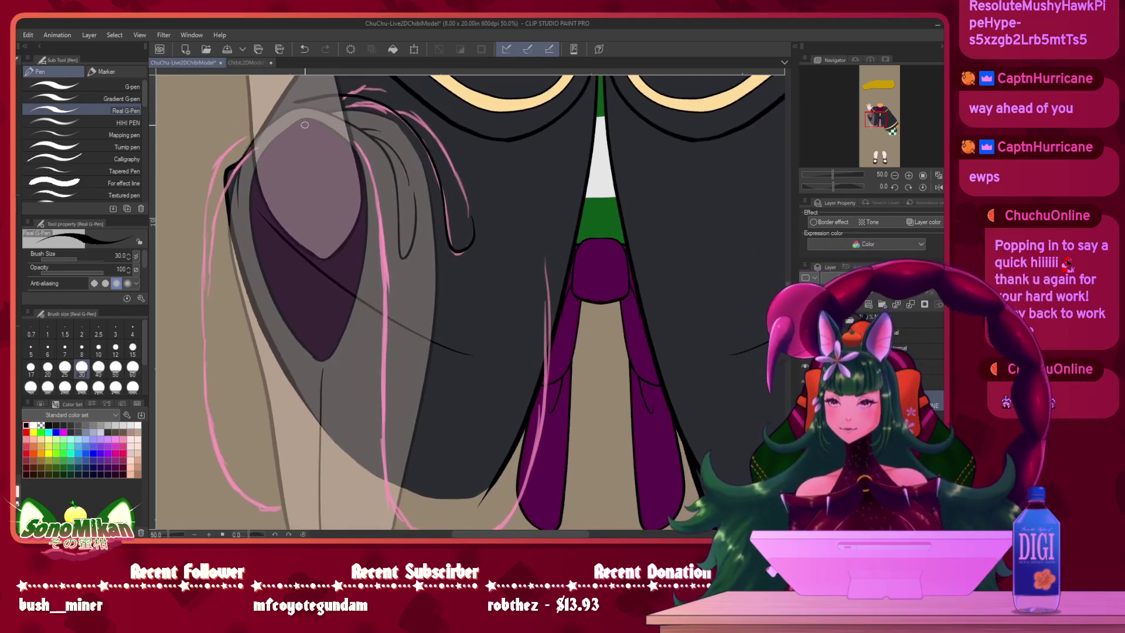
- Ink the draped cape panel's long edges and rounded hem over the pink sketch
mouse_move(302, 132)
left_mouse_down()
mouse_move(357, 153)
mouse_move(378, 202)
mouse_move(393, 486)
left_mouse_up()
mouse_move(496, 271)
left_mouse_down()
mouse_move(479, 304)
mouse_move(425, 111)
mouse_move(469, 159)
mouse_move(463, 275)
mouse_move(436, 339)
mouse_move(414, 372)
mouse_move(369, 385)
mouse_move(324, 355)
mouse_move(306, 321)
left_mouse_up()
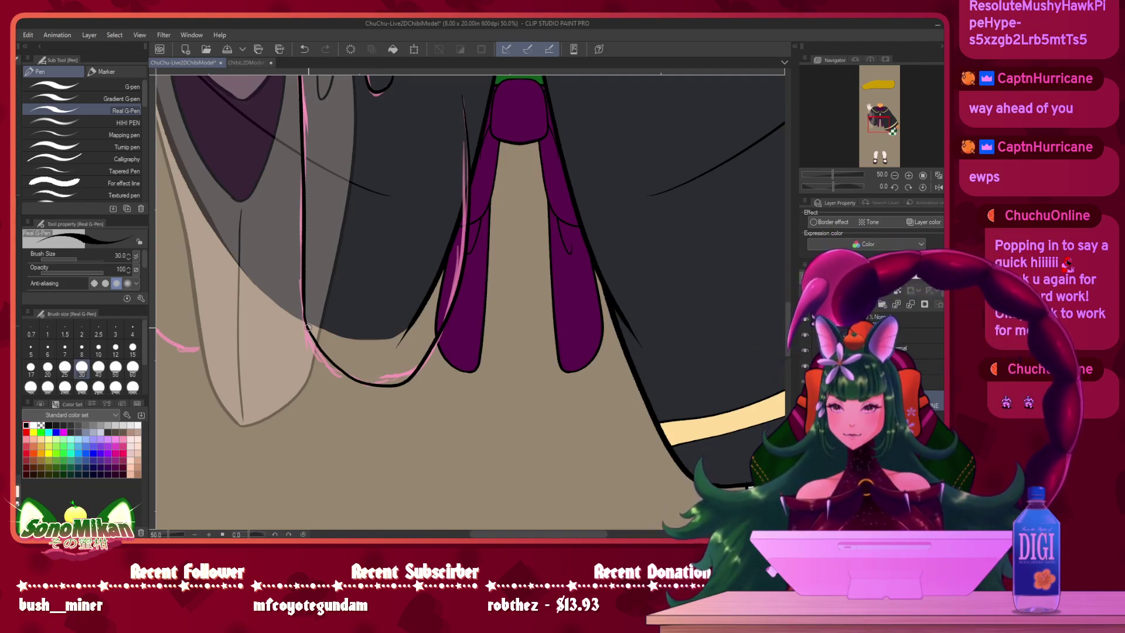
left_click_drag(426, 163, 439, 377)
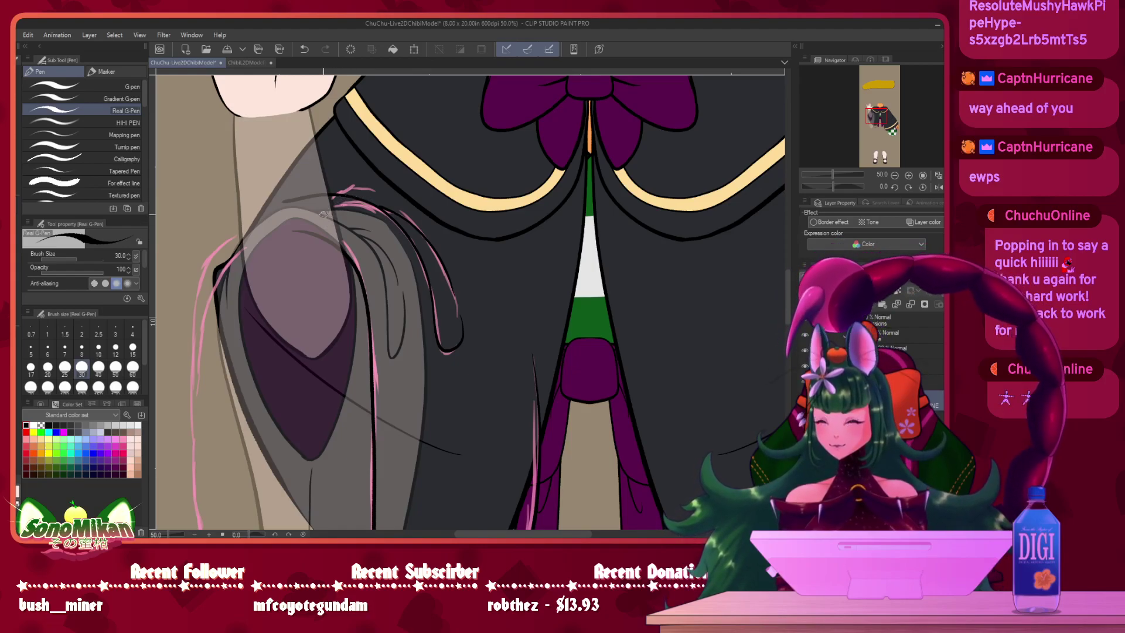
- Hide the pink cape sketch so that only the inked line art is displayed
mouse_move(328, 217)
left_mouse_down()
mouse_move(222, 146)
mouse_move(243, 244)
mouse_move(246, 232)
left_mouse_up()
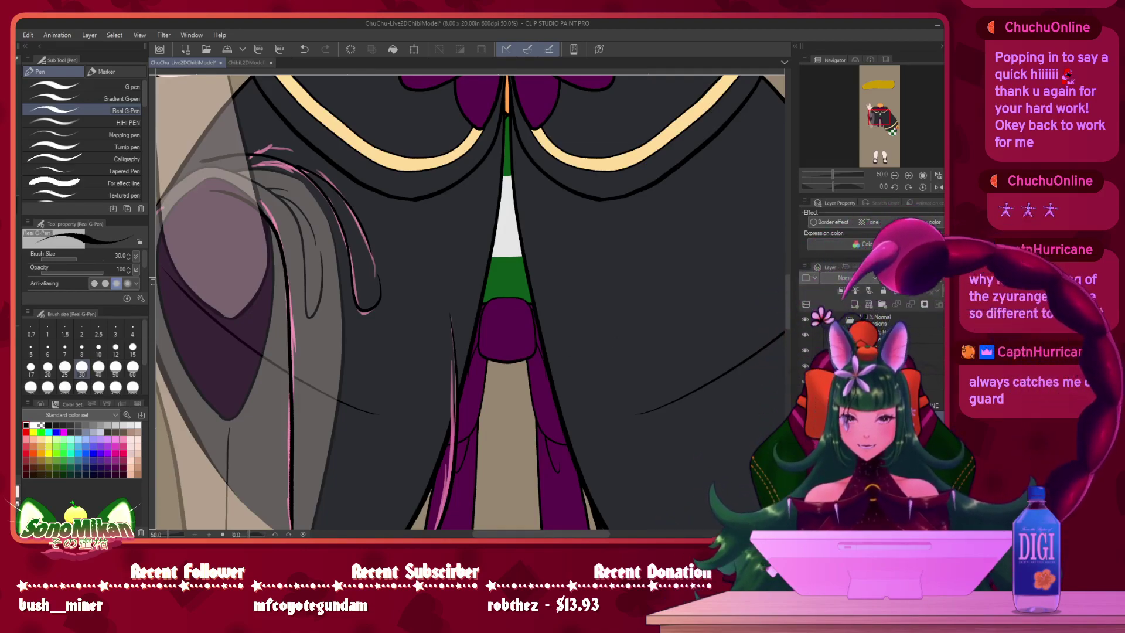
key("Delete")
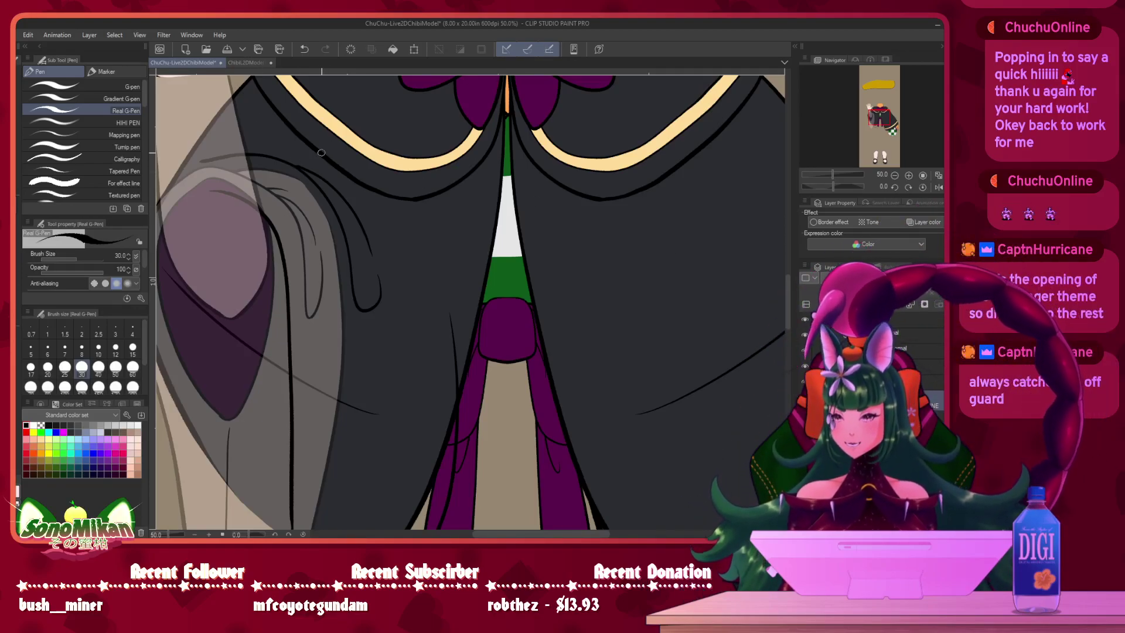
key("minus")
key("minus")
key("minus")
key("minus")
key("minus")
key("minus")
key("minus")
key("minus")
key("minus")
key("minus")
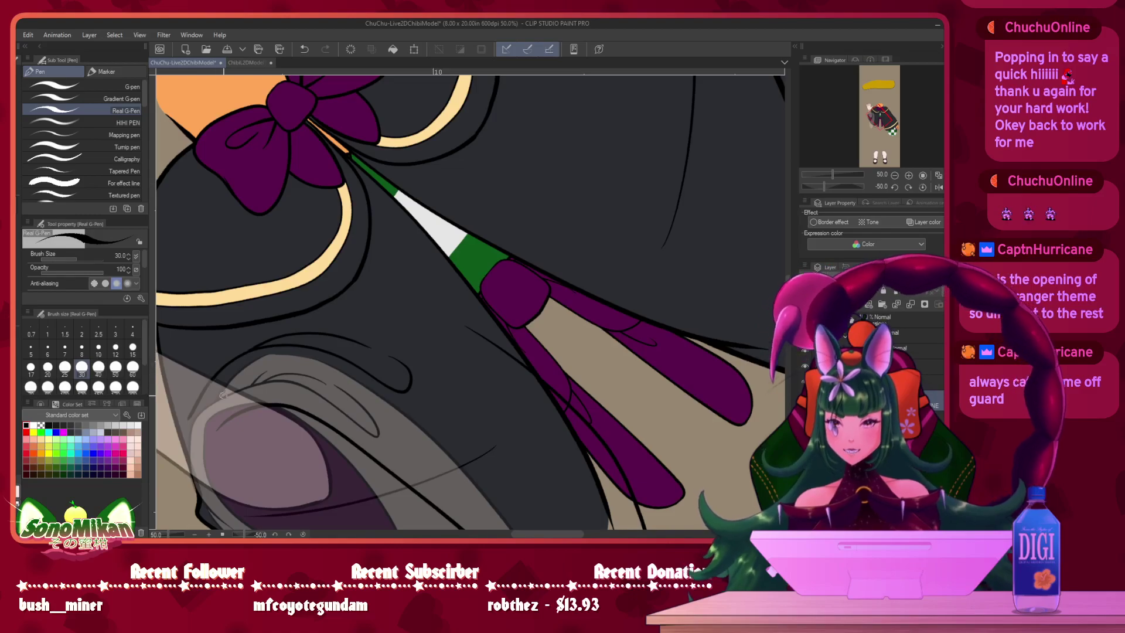
key("ctrl+@")
mouse_move(341, 381)
left_mouse_down()
mouse_move(472, 311)
mouse_move(492, 342)
left_mouse_up()
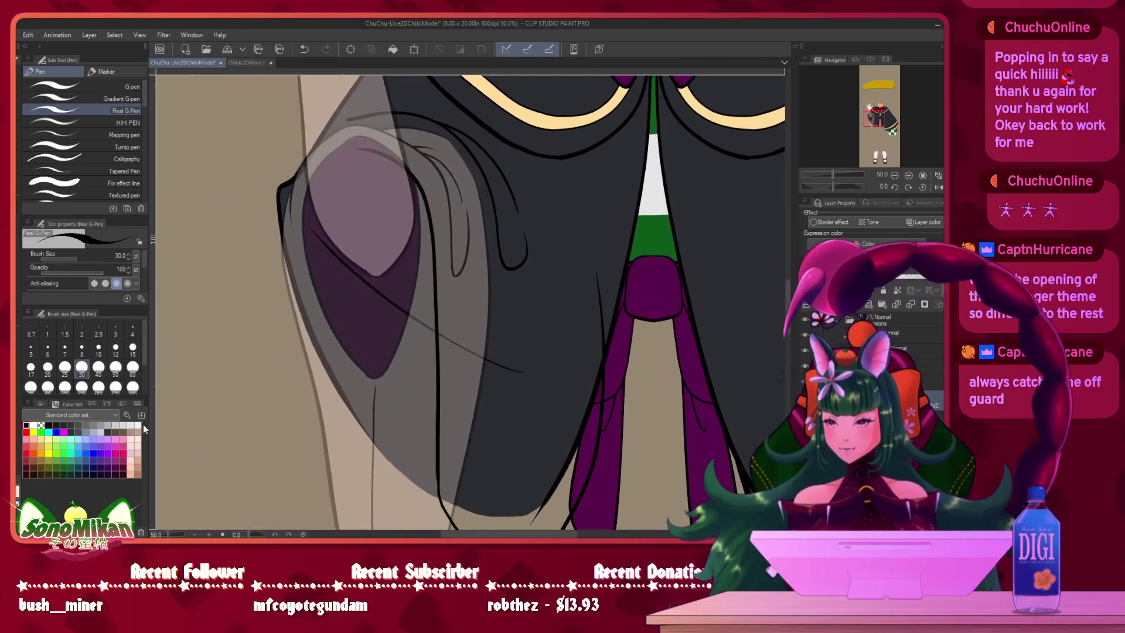
- Paint a pale pink base along the cape fold beside the sleeve top with the Felt pen at size 60
left_click(17, 496)
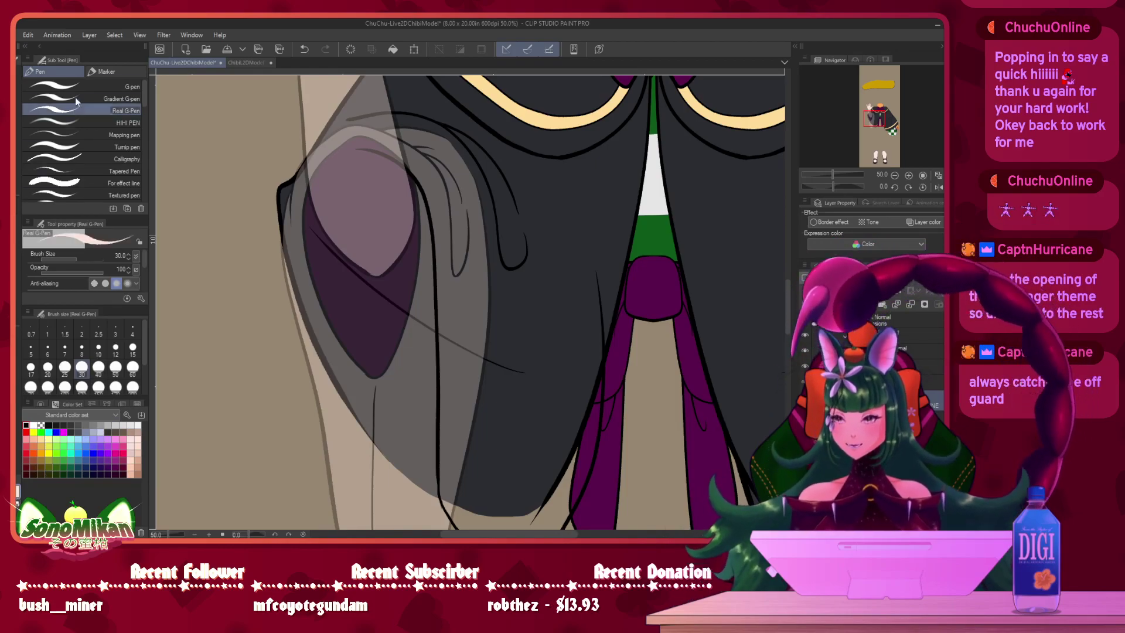
left_click(99, 70)
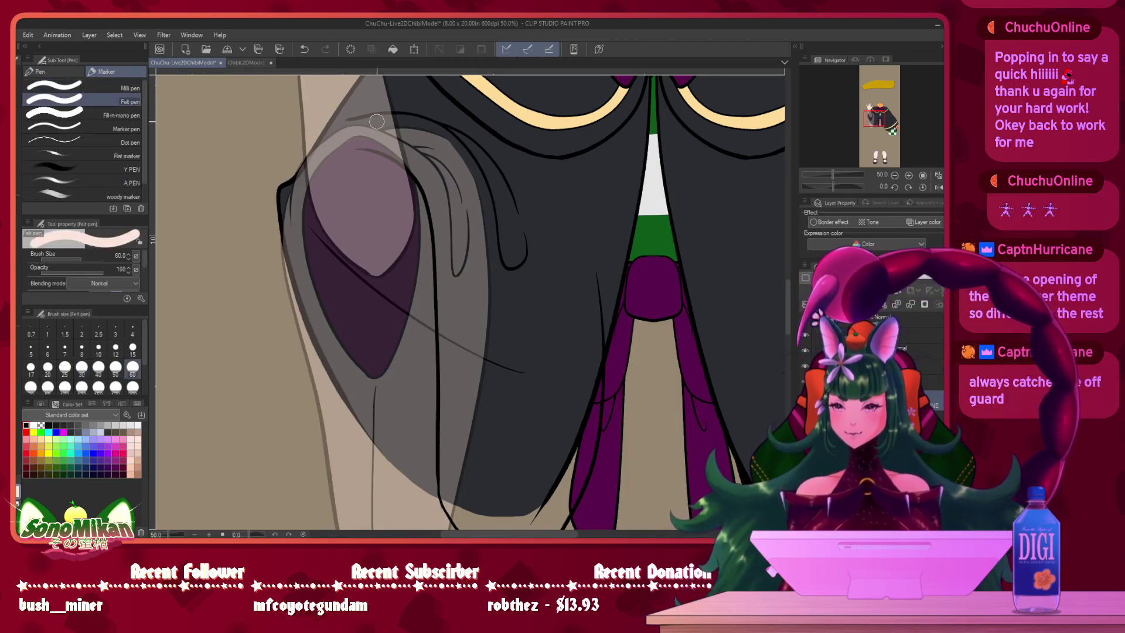
left_click_drag(376, 121, 365, 125)
key("ctrl+z")
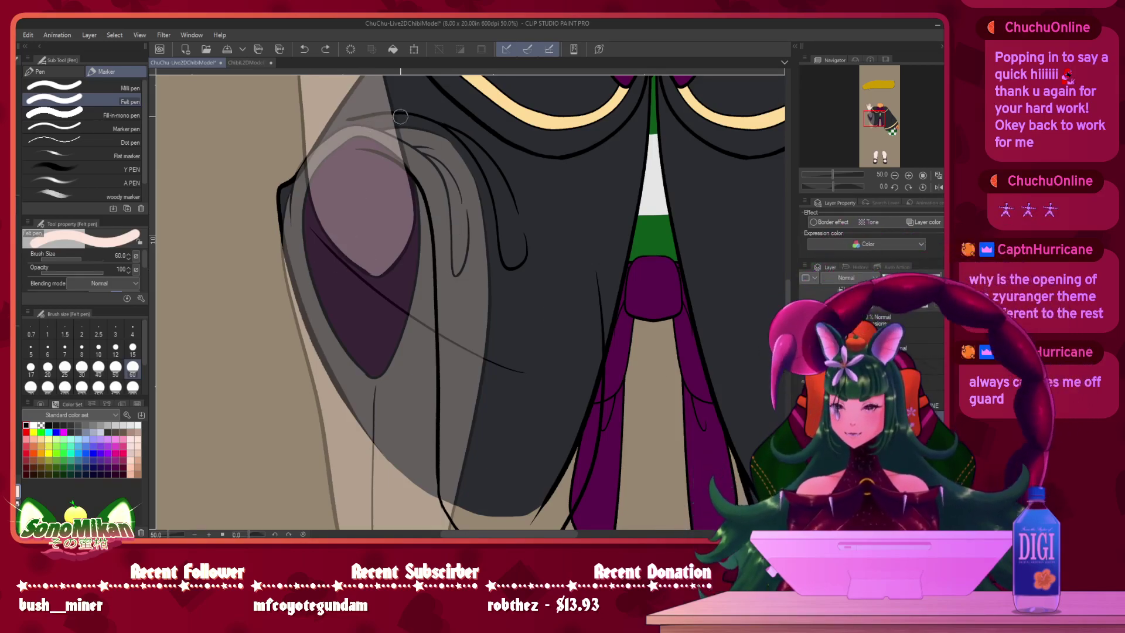
mouse_move(378, 119)
left_mouse_down()
mouse_move(349, 126)
mouse_move(349, 140)
mouse_move(374, 131)
left_mouse_up()
key("ctrl+z")
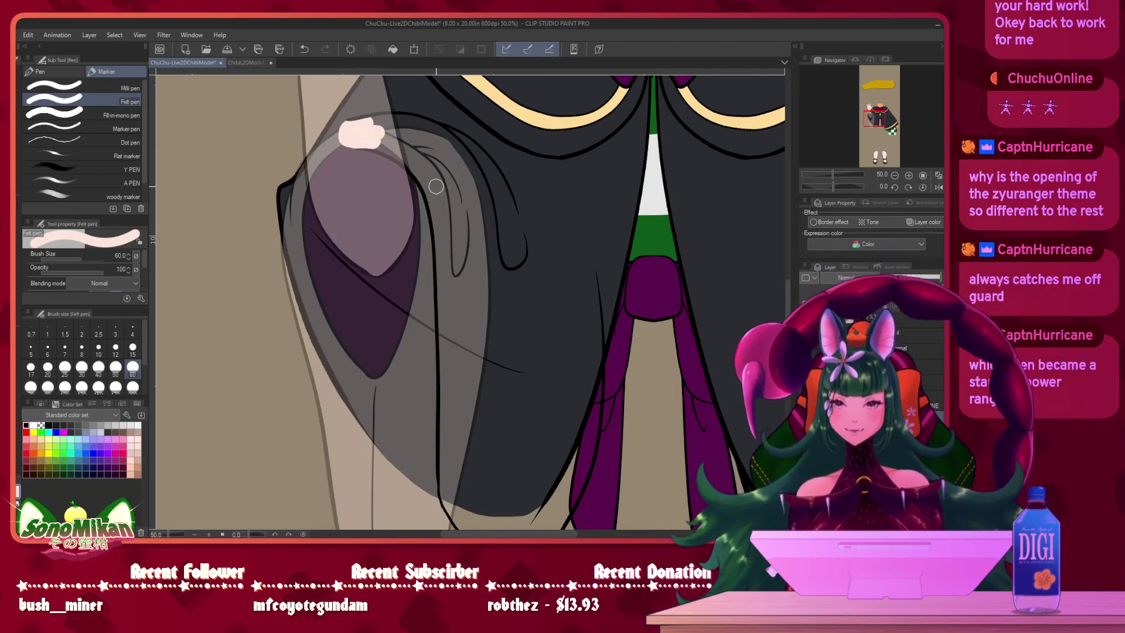
mouse_move(436, 214)
left_mouse_down()
mouse_move(416, 169)
mouse_move(375, 144)
left_mouse_up()
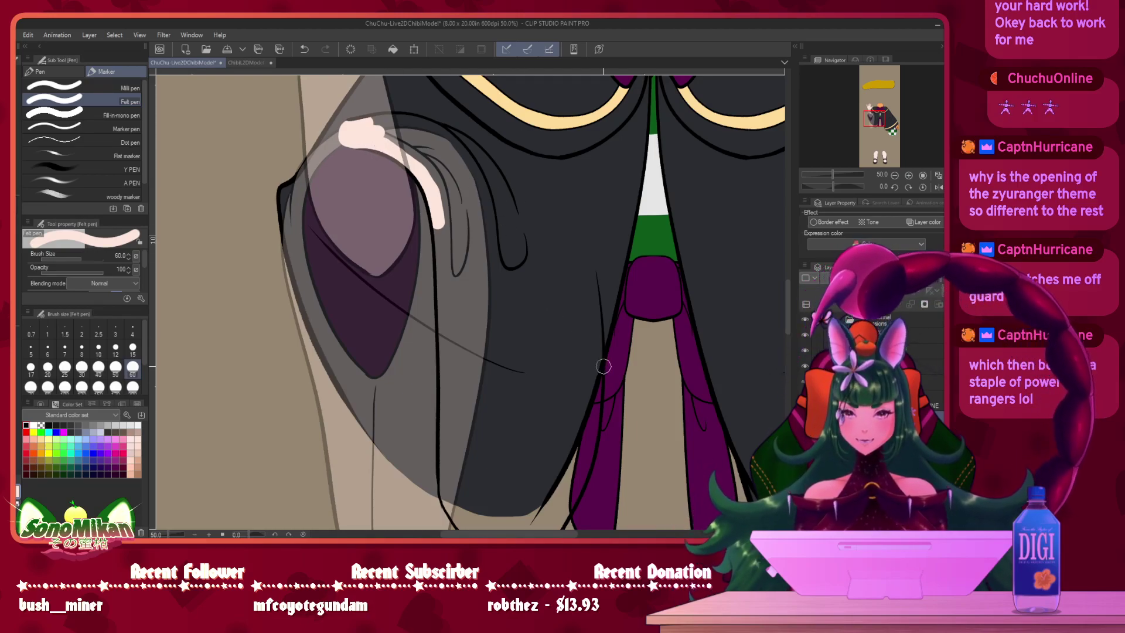
- Paint pale pink along the inside of the cape panel's body-side edge and across its top fold
left_click_drag(595, 391, 593, 336)
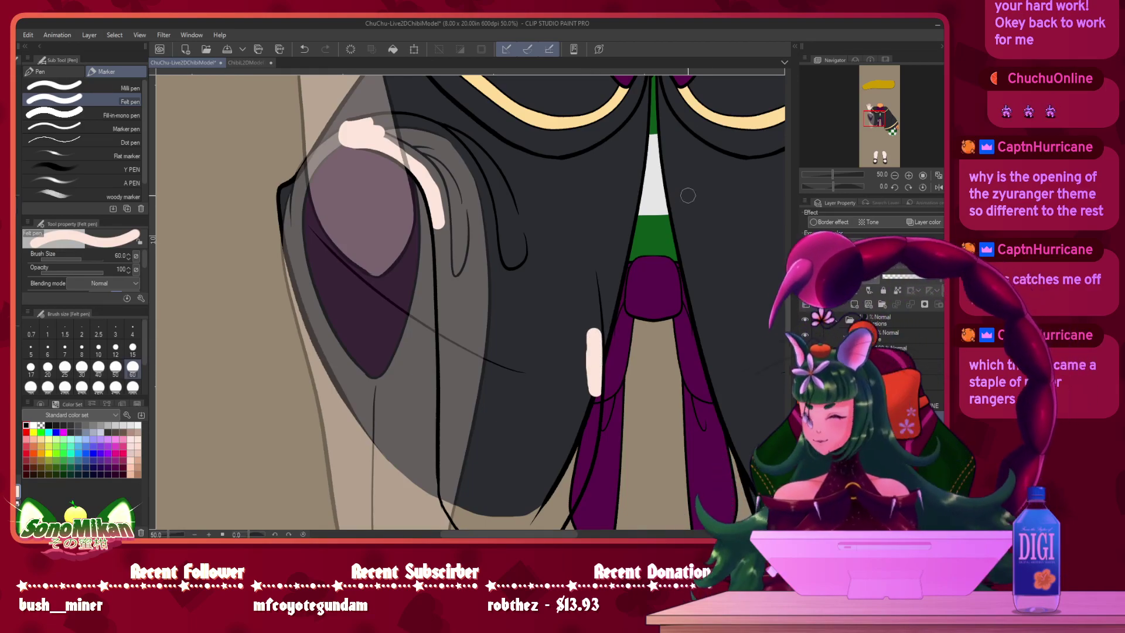
left_click_drag(524, 262, 482, 200)
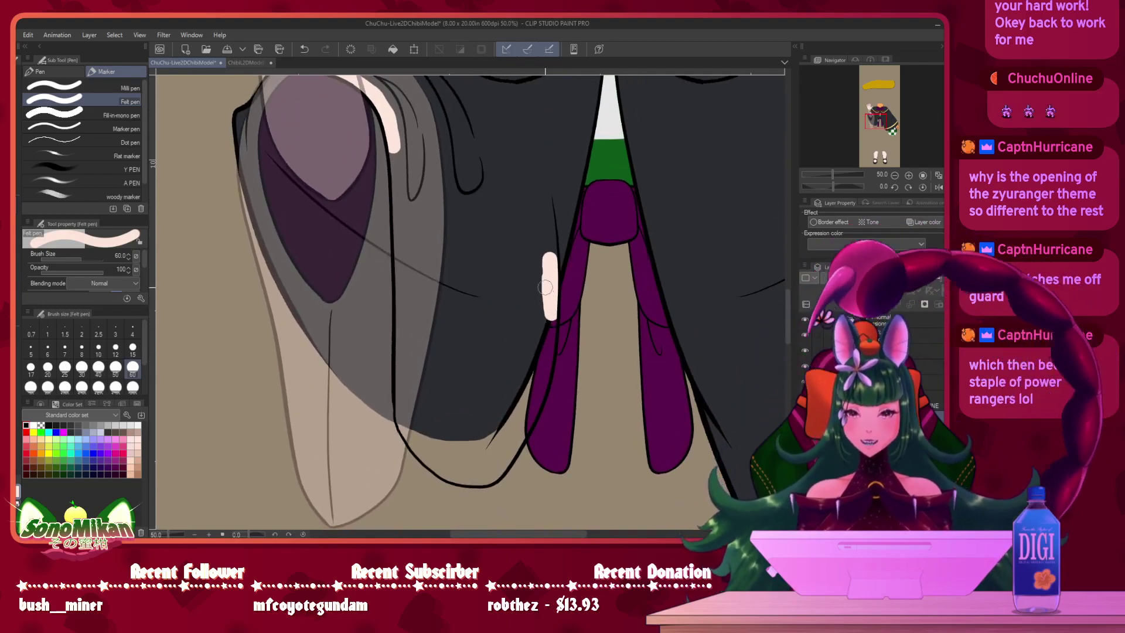
scroll(540, 235, "up", 3)
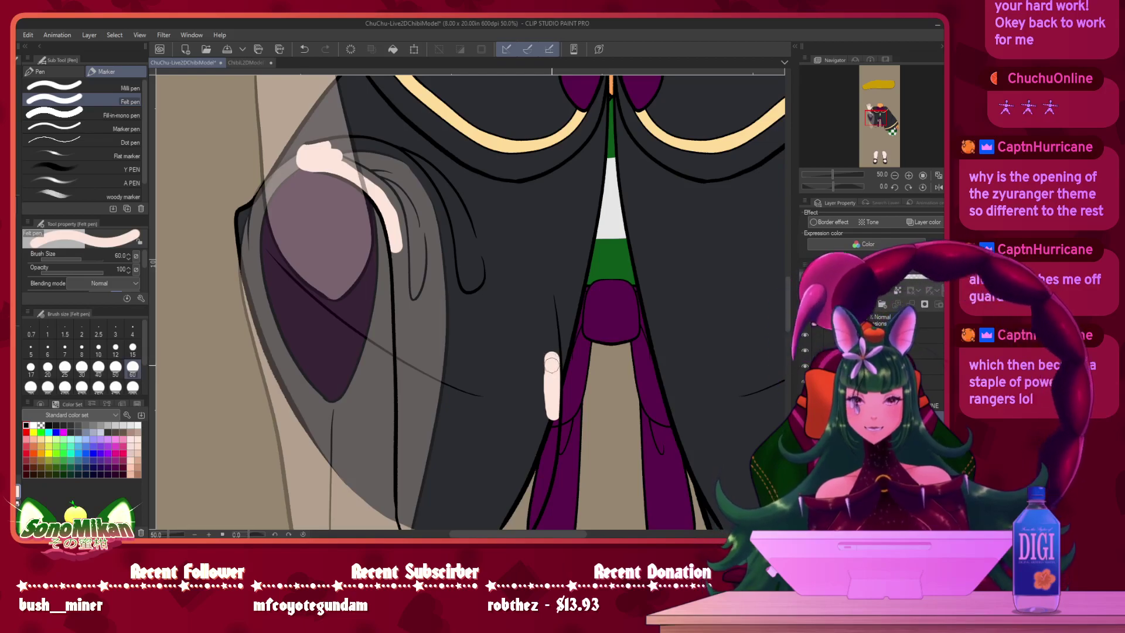
mouse_move(548, 325)
left_mouse_down()
mouse_move(538, 398)
mouse_move(548, 319)
mouse_move(534, 263)
mouse_move(507, 230)
mouse_move(467, 215)
left_mouse_up()
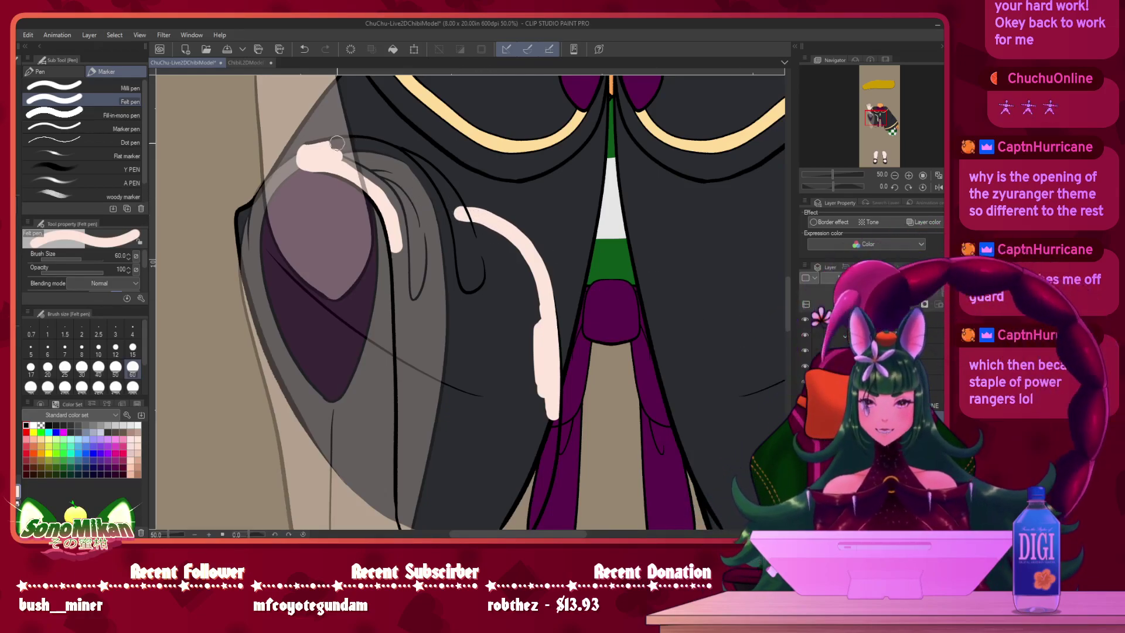
left_click_drag(343, 145, 356, 146)
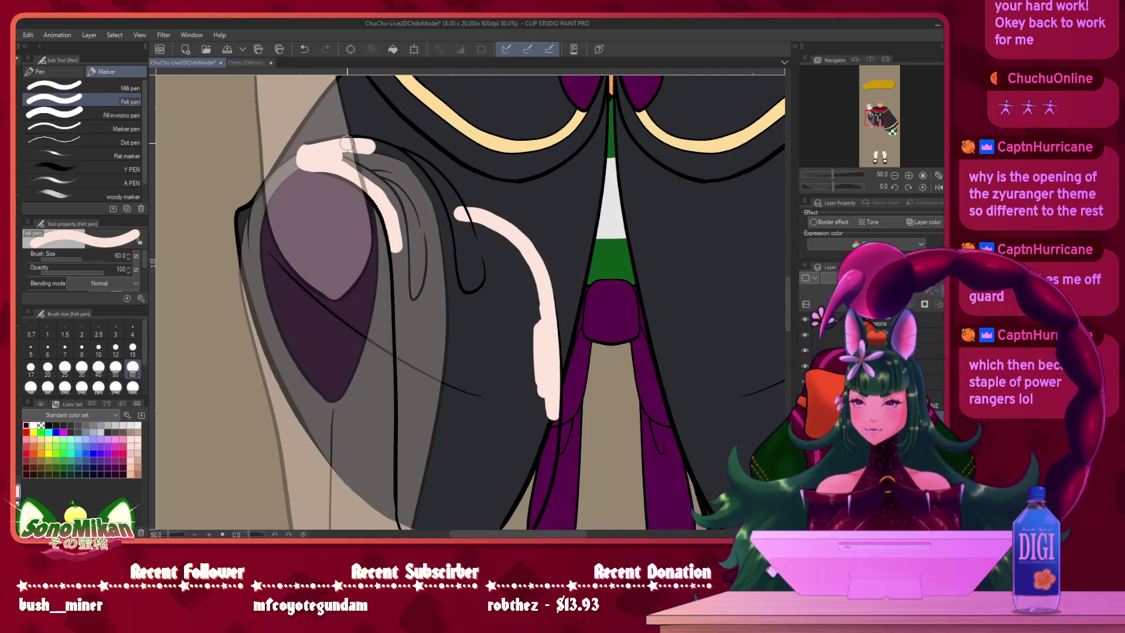
mouse_move(374, 146)
left_mouse_down()
mouse_move(427, 172)
mouse_move(458, 211)
left_mouse_up()
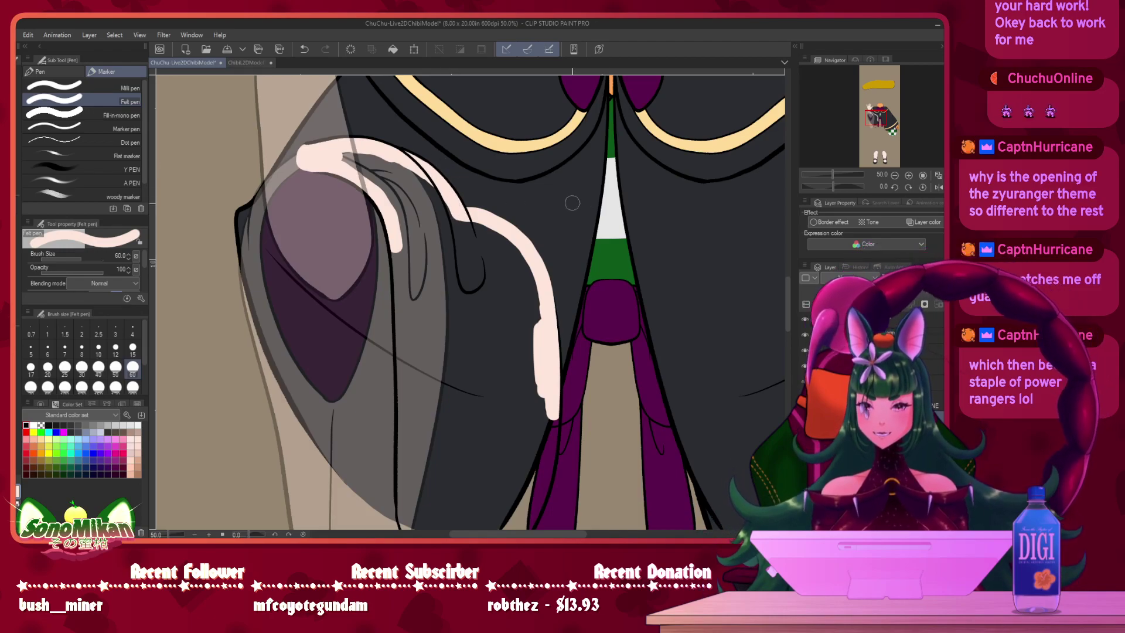
- Close the pale pink border around the cape panel's lower edge, rounded hem and long sleeve-side edge
left_click_drag(538, 310, 532, 124)
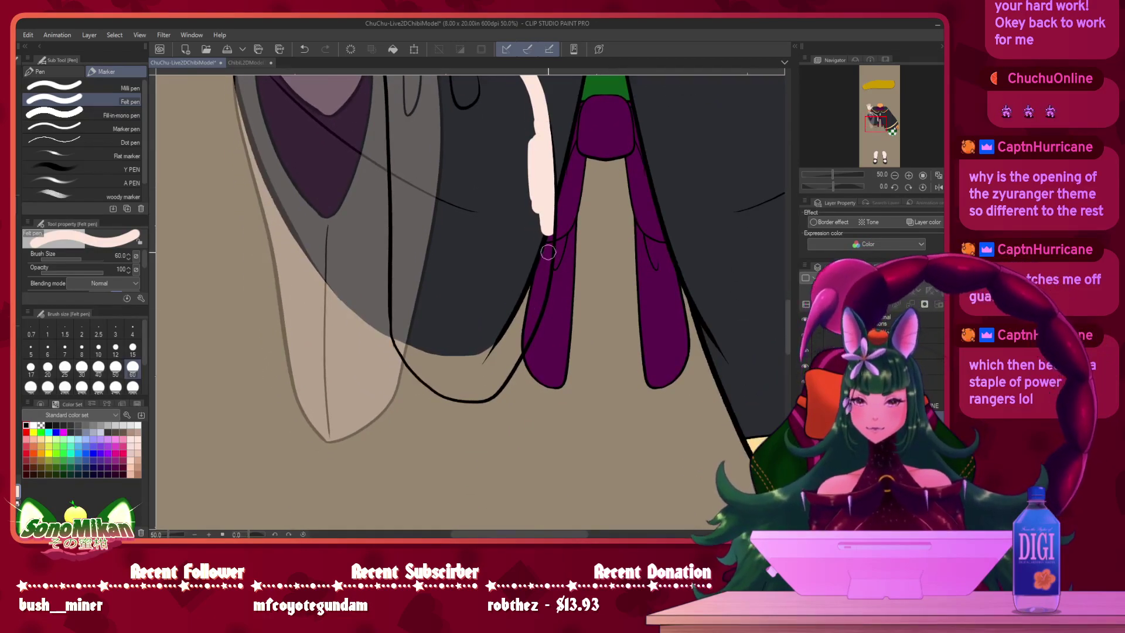
left_click_drag(547, 230, 535, 311)
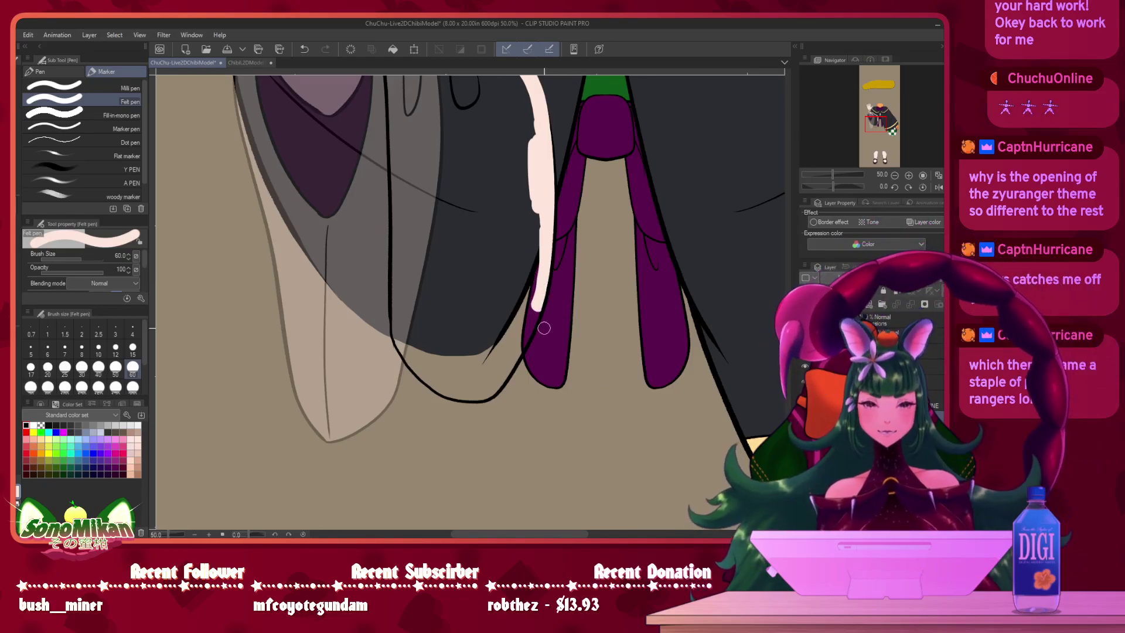
mouse_move(398, 289)
left_mouse_down()
mouse_move(400, 341)
mouse_move(455, 390)
left_mouse_up()
mouse_move(540, 300)
left_mouse_down()
mouse_move(493, 386)
mouse_move(460, 391)
left_mouse_up()
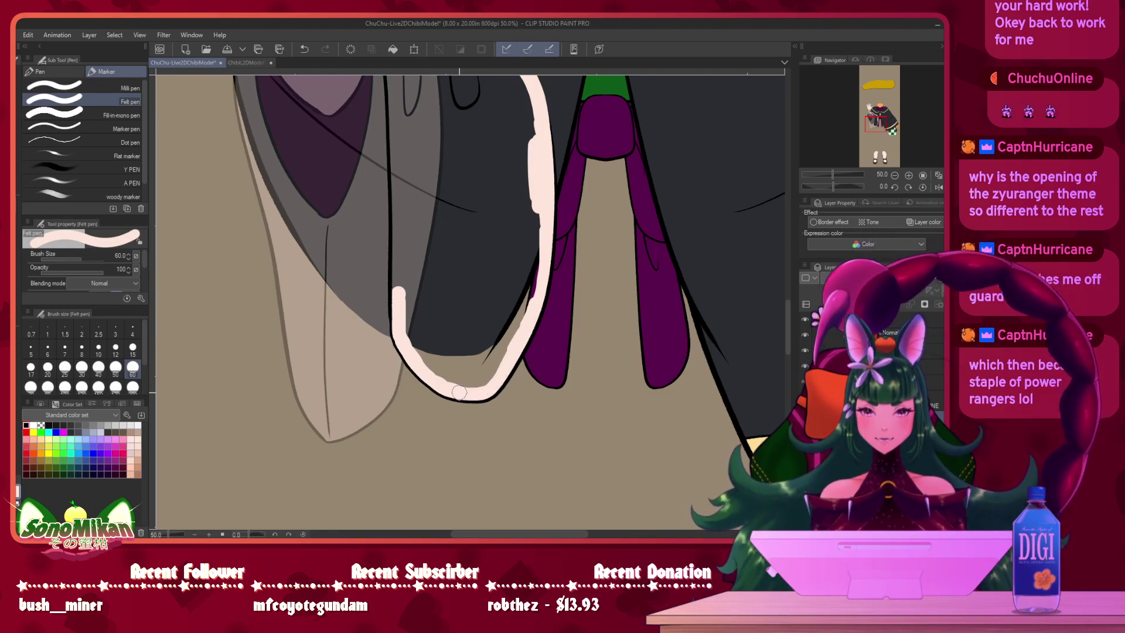
left_click_drag(482, 208, 552, 357)
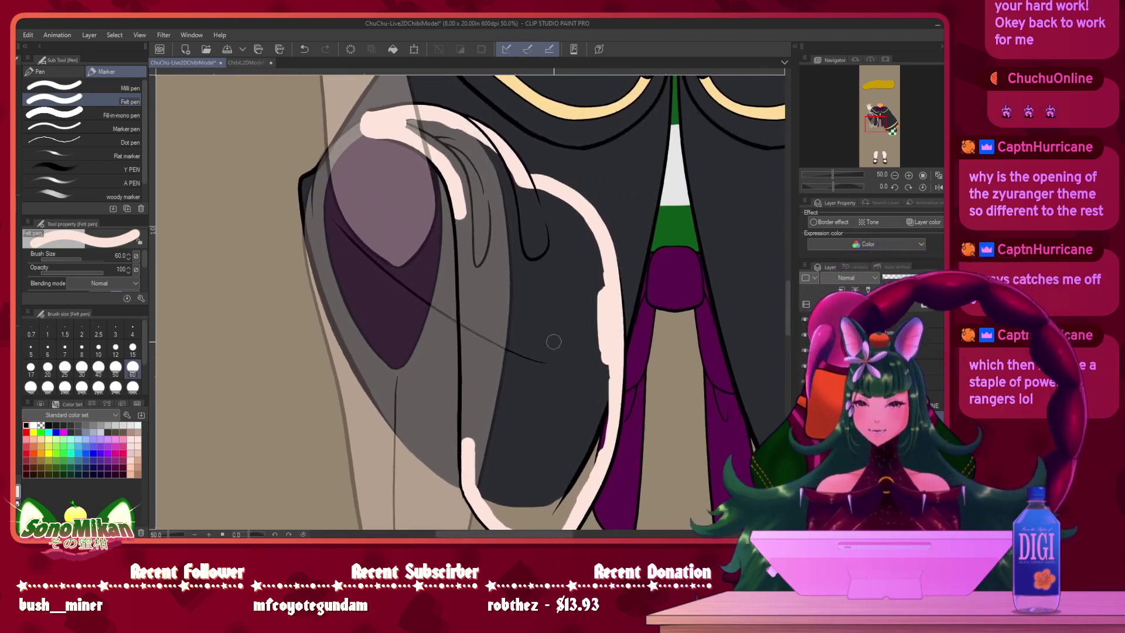
left_click_drag(504, 272, 515, 192)
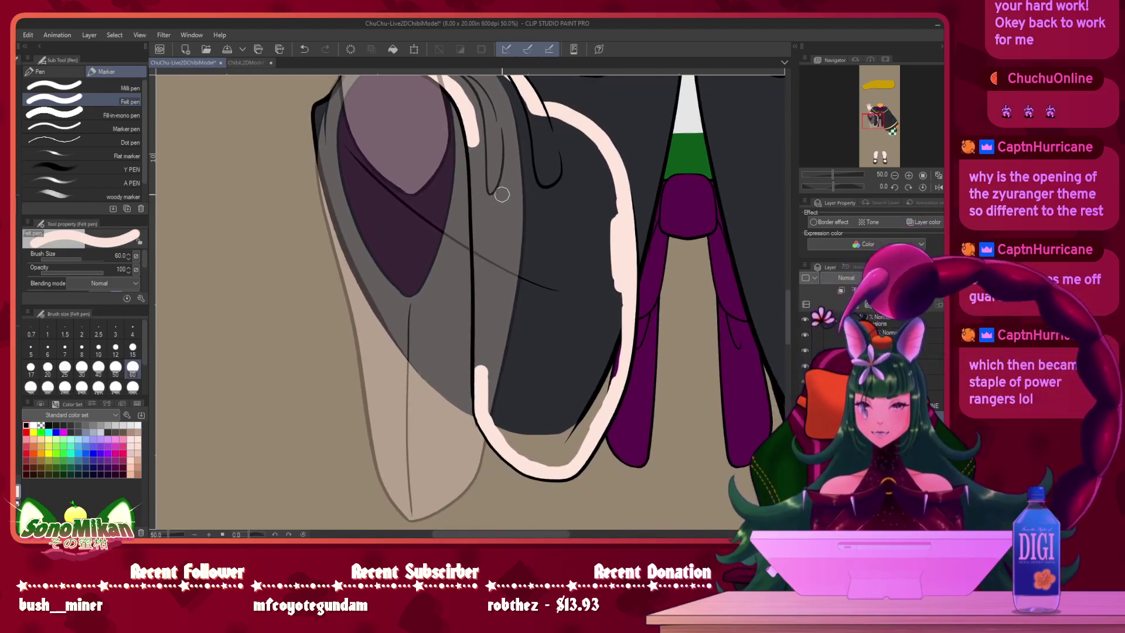
left_click_drag(473, 145, 480, 371)
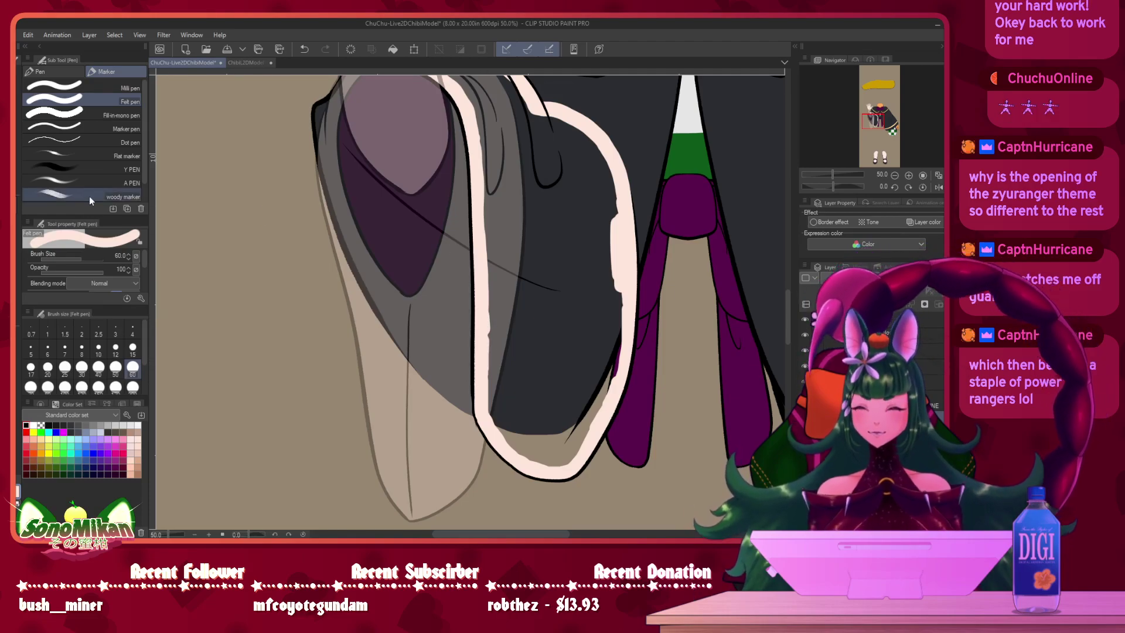
- Set up Auto select to refer to the editing layer only, with area scaling enabled at 5
key("w")
left_click(80, 94)
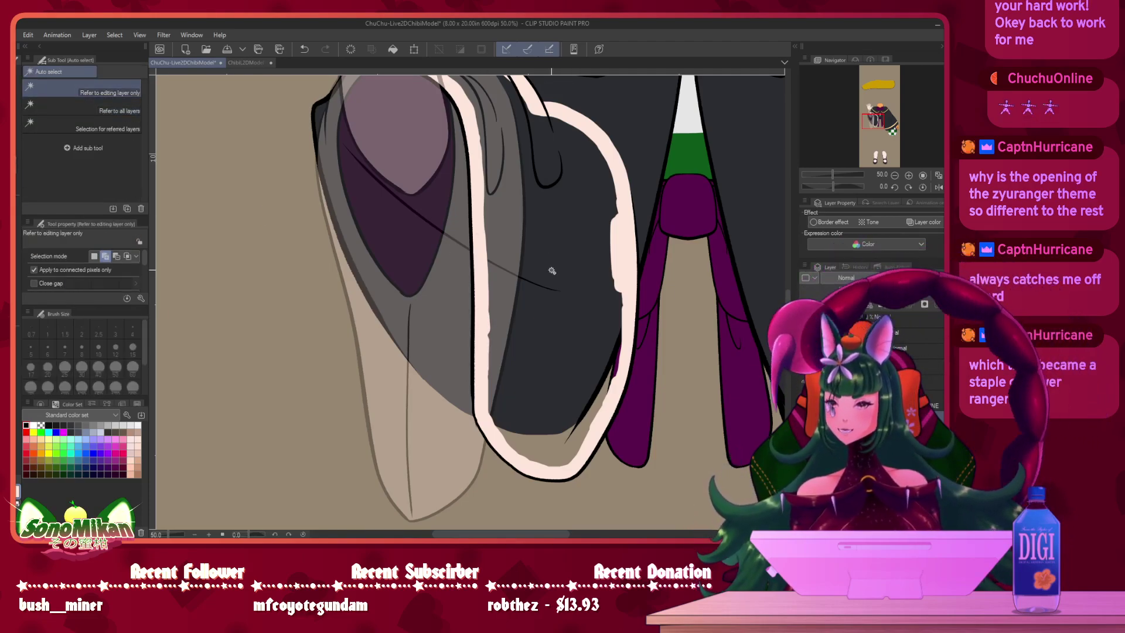
left_click(565, 265)
left_click_drag(523, 273, 553, 368)
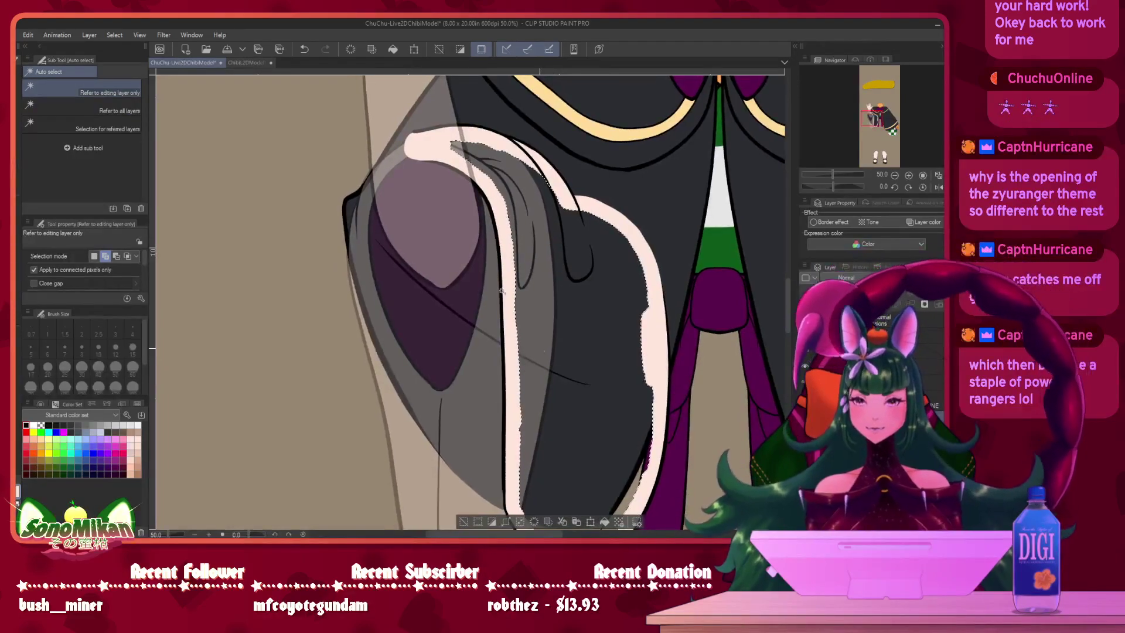
left_click_drag(143, 255, 143, 270)
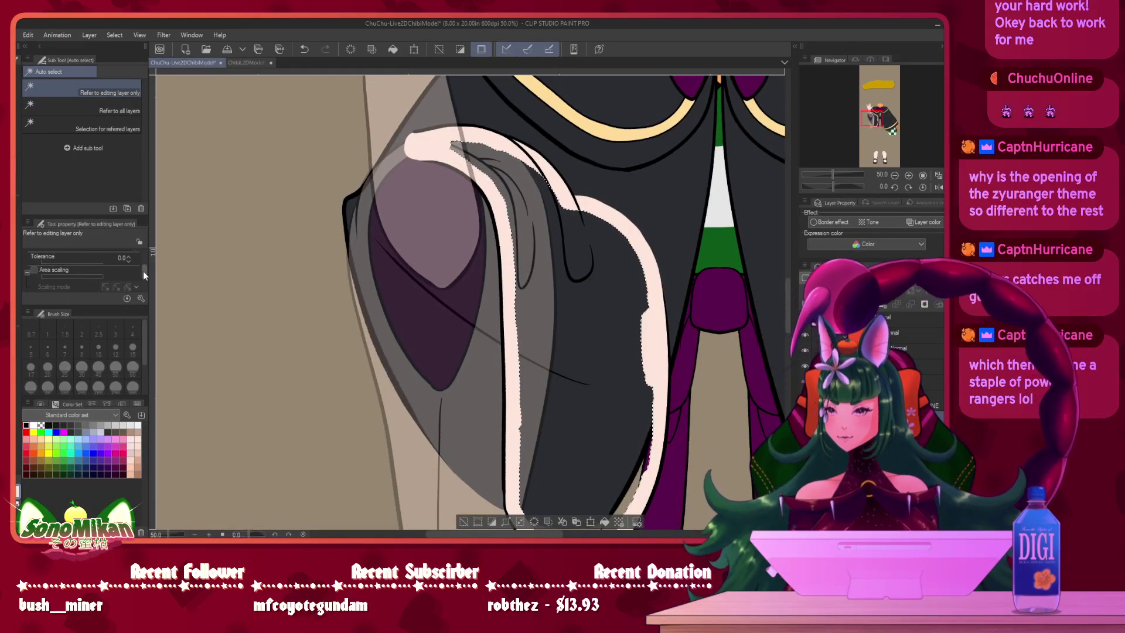
key("ctrl+d")
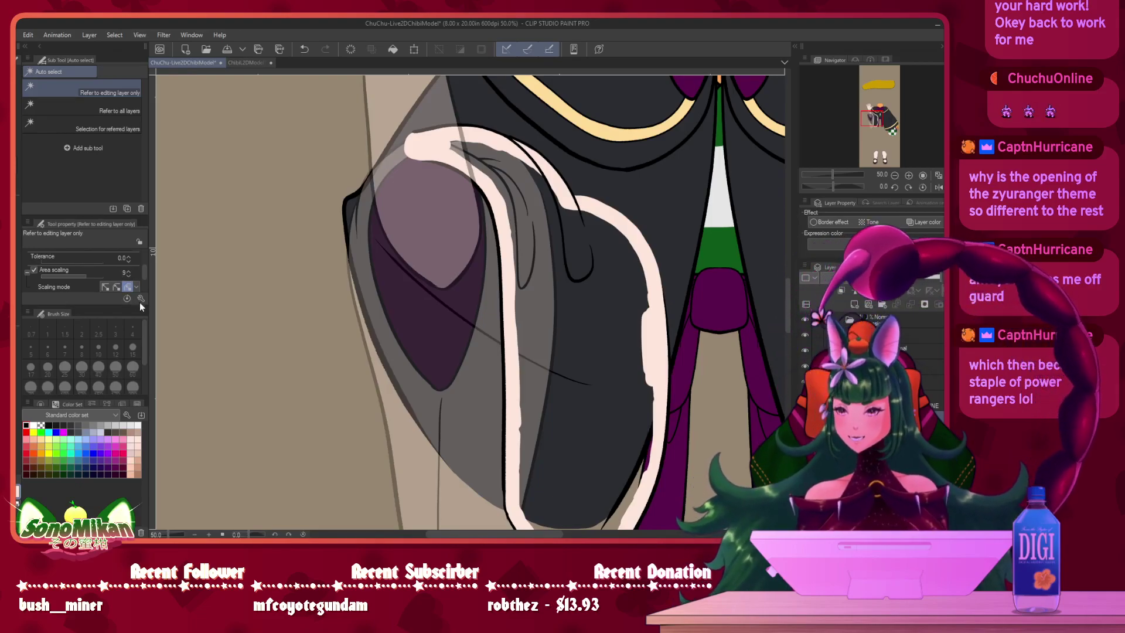
- Select the area inside the cape panel's pale pink border, fill it with the same colour and deselect
left_click(551, 286)
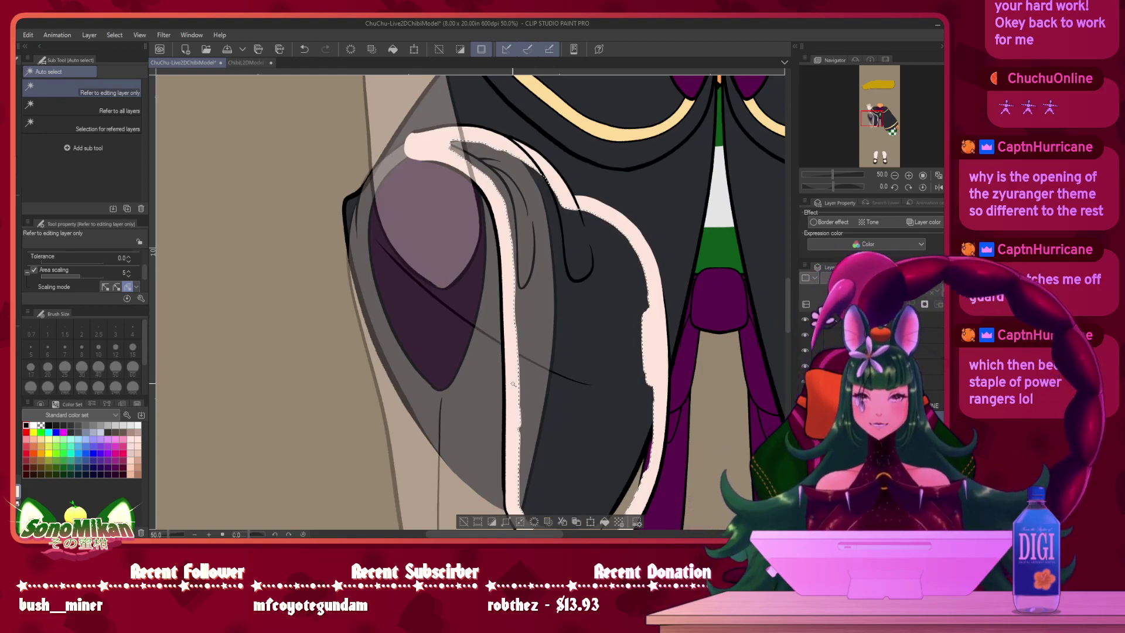
left_click(603, 522)
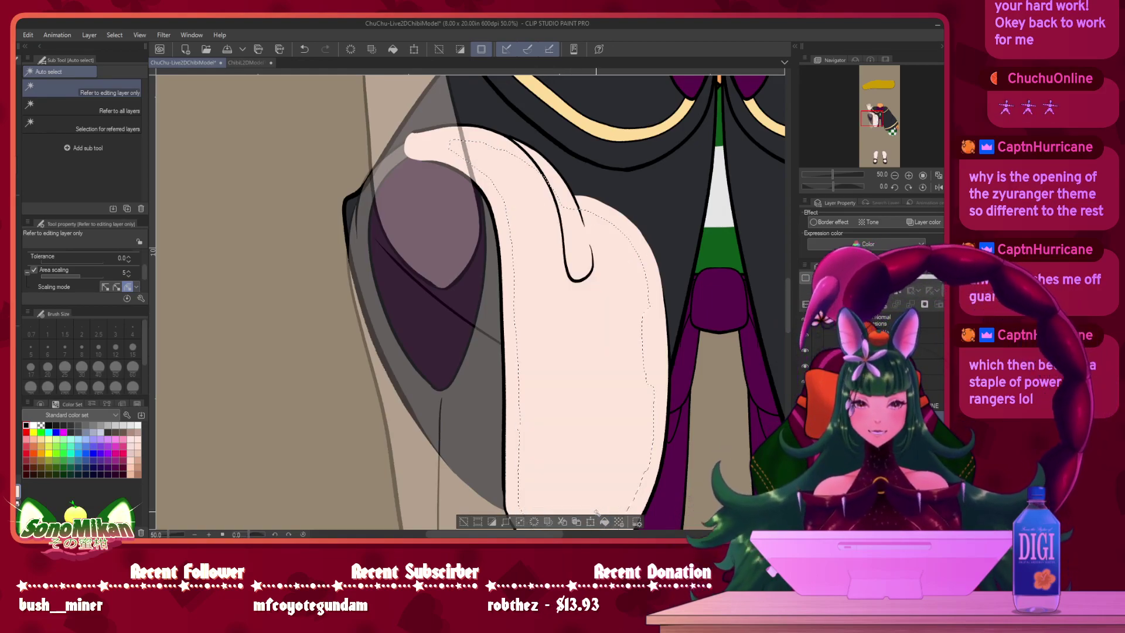
key("ctrl+d")
left_click_drag(531, 412, 629, 388)
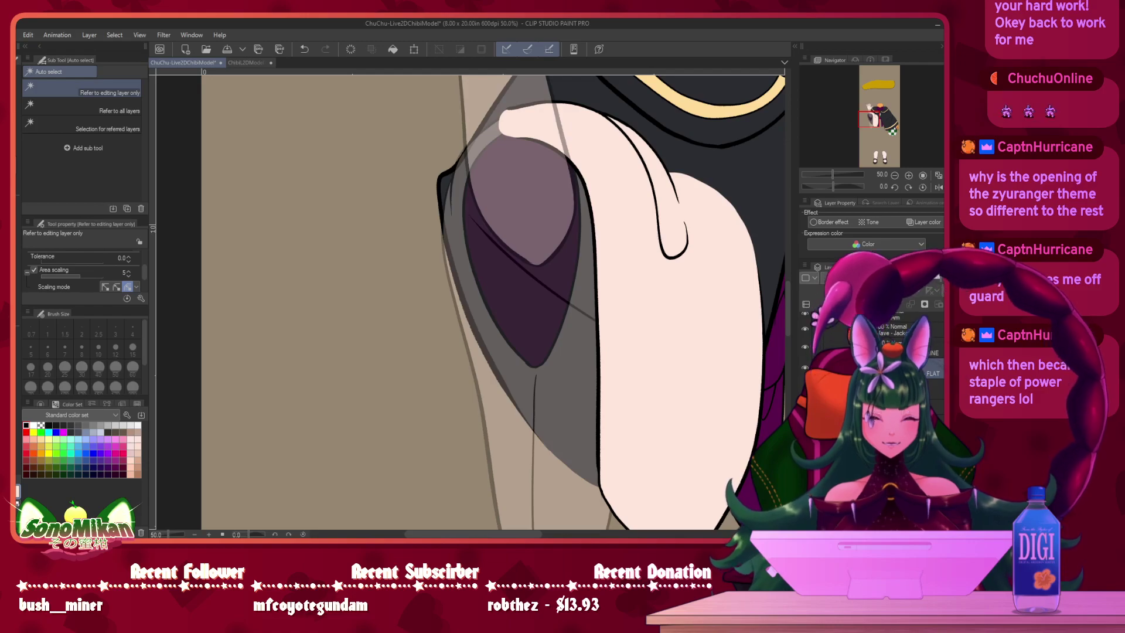
- Show the pink sketch layer again for the cape's outer edge outside the raised arm
left_click(933, 421)
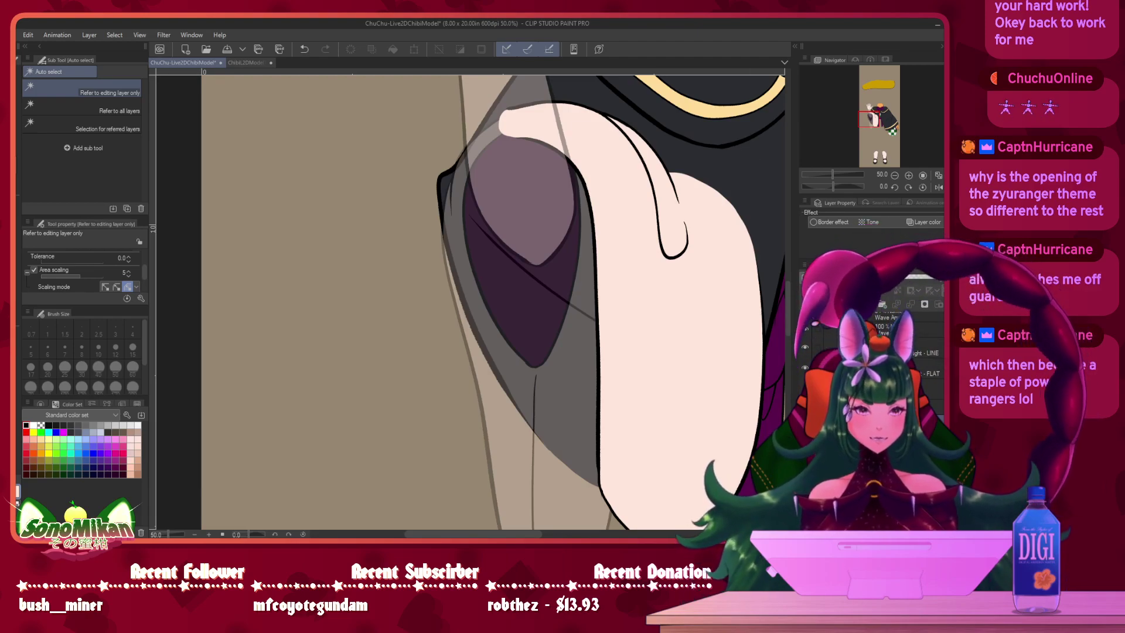
left_click(918, 329)
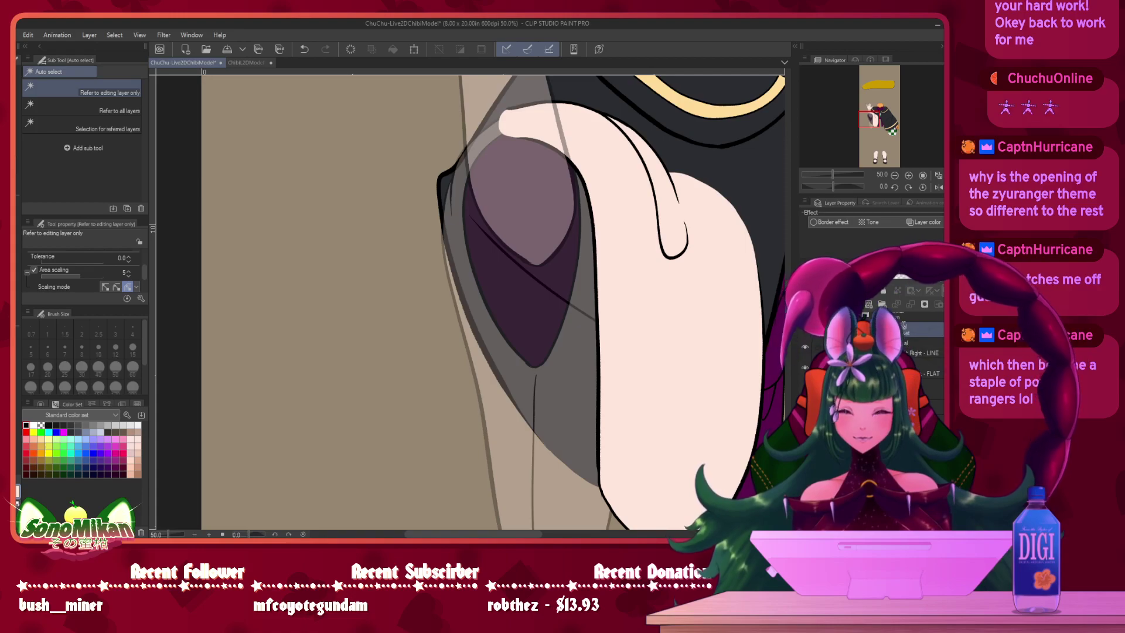
left_click(935, 420)
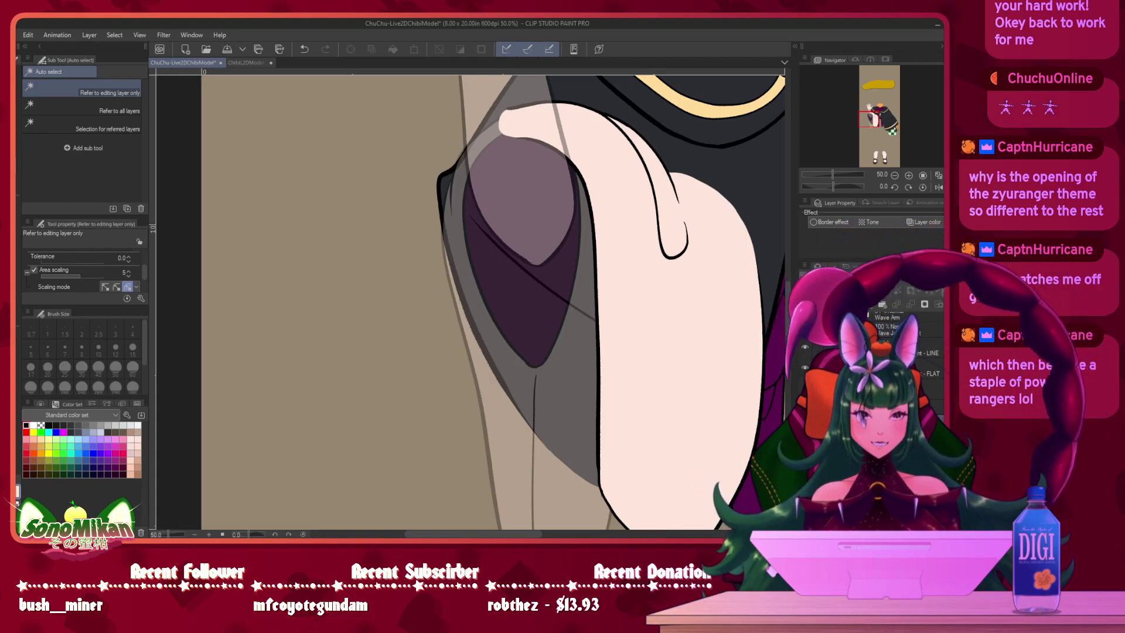
left_click(896, 321)
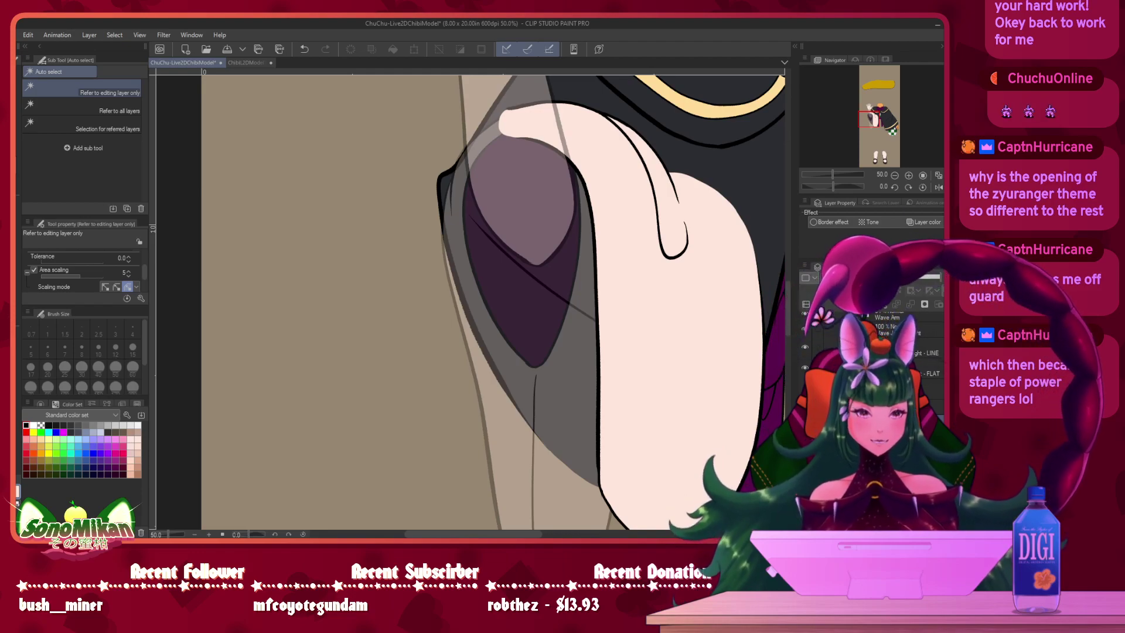
left_click(925, 436)
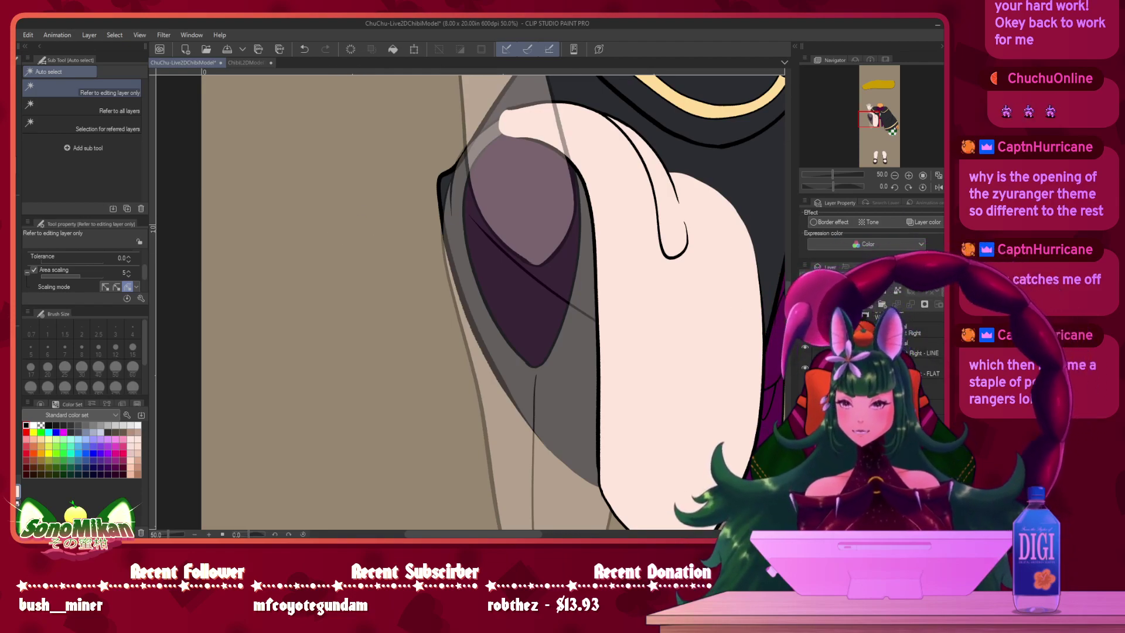
left_click(805, 428)
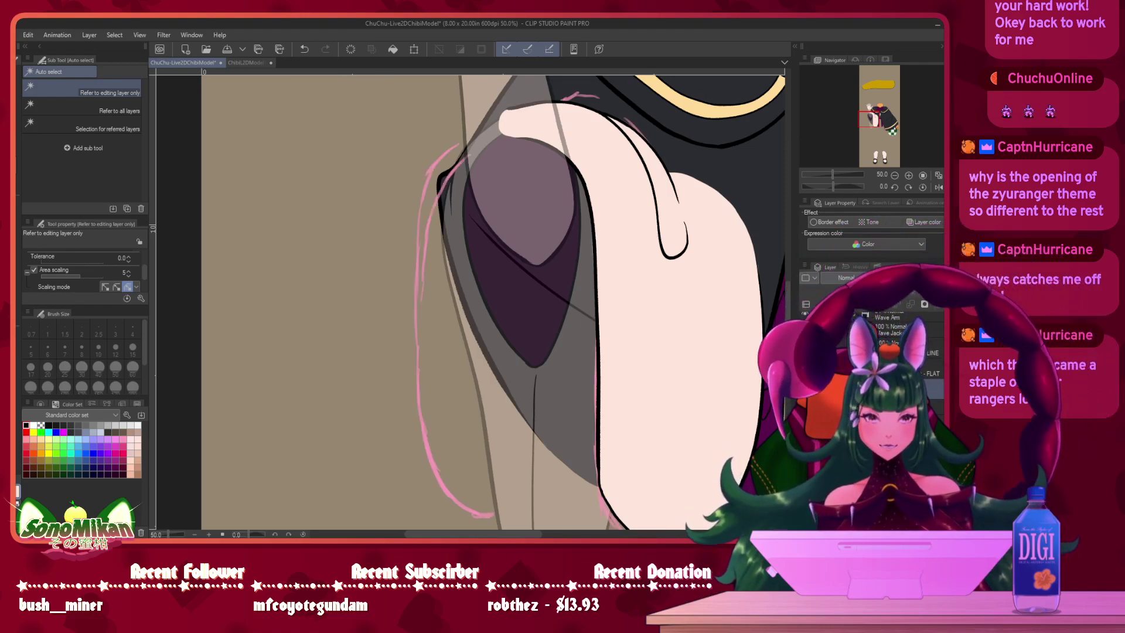
left_click_drag(473, 334, 637, 290)
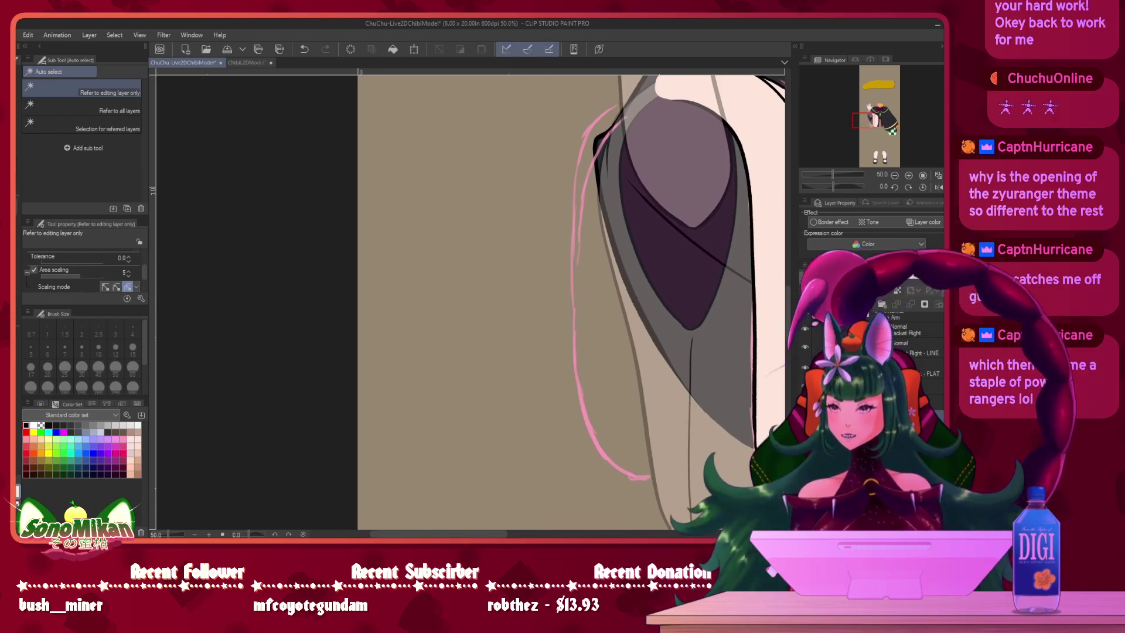
- Ink the cape's outer panel outside the raised arm in black with the Real G-Pen, including a fold line and rounded hem
key("p")
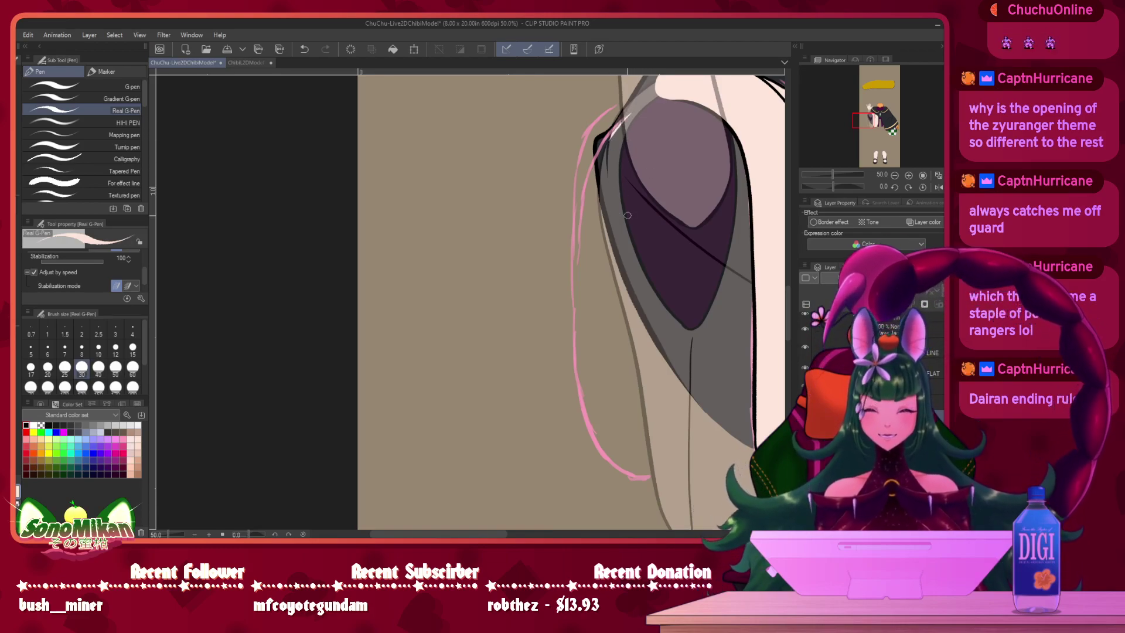
left_click(12, 486)
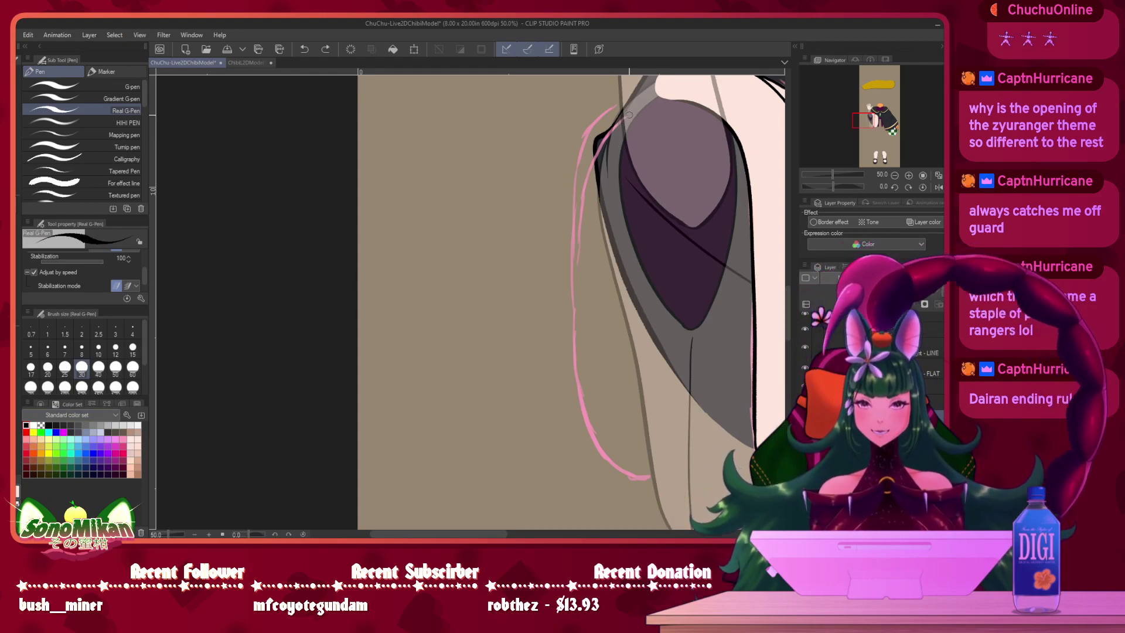
left_click_drag(592, 160, 589, 171)
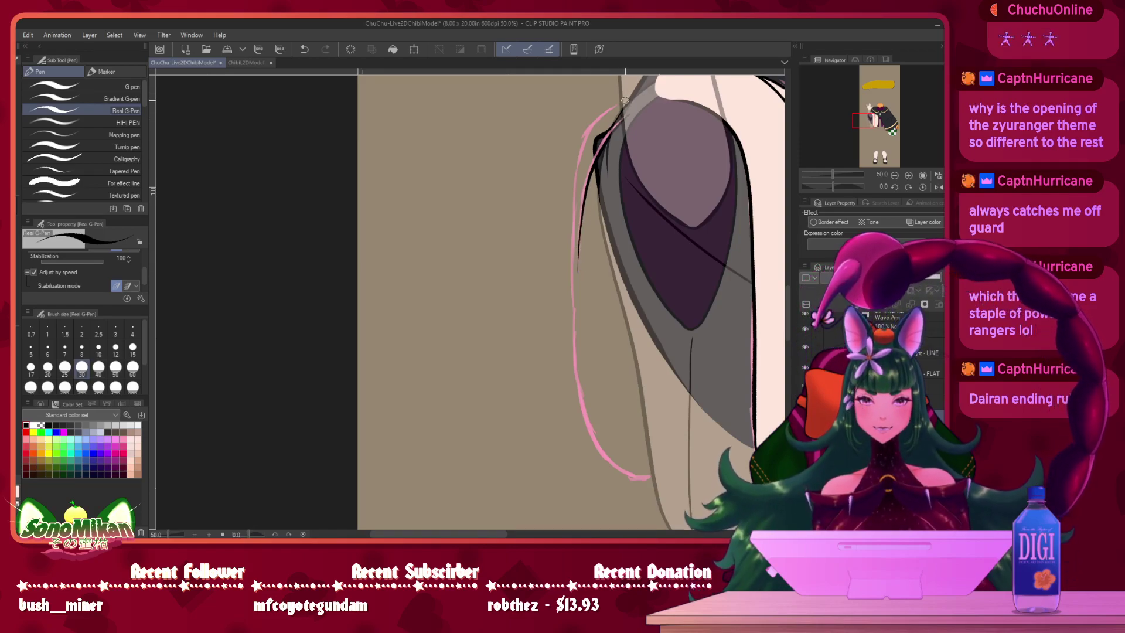
mouse_move(609, 109)
left_mouse_down()
mouse_move(572, 171)
mouse_move(566, 220)
mouse_move(581, 419)
mouse_move(605, 468)
mouse_move(635, 483)
mouse_move(665, 479)
mouse_move(695, 427)
left_mouse_up()
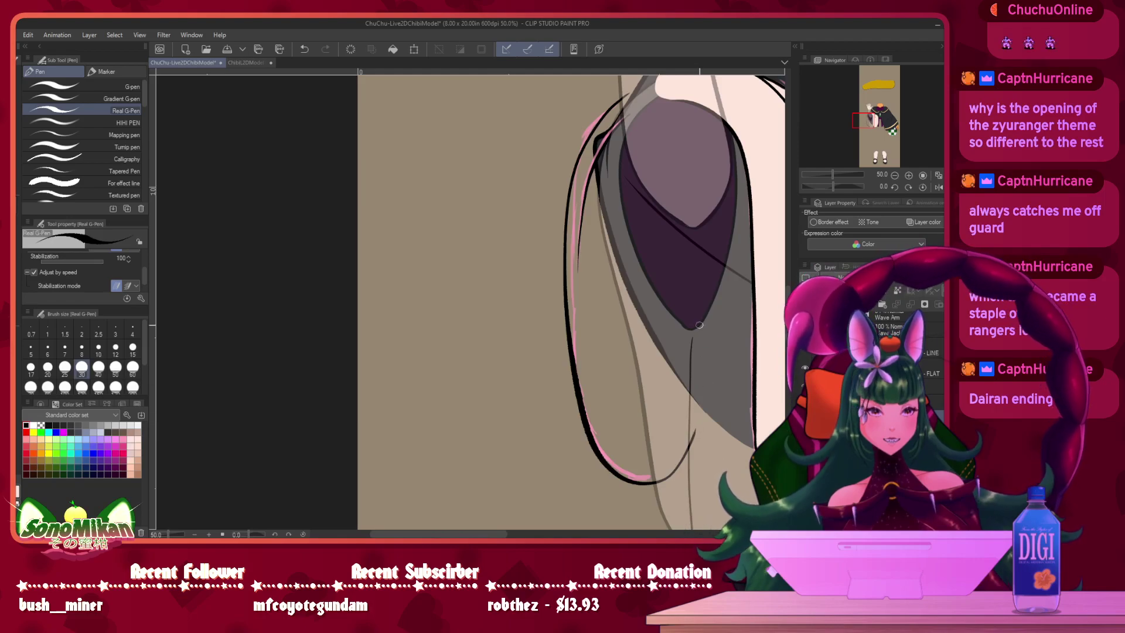
left_click_drag(700, 232, 650, 254)
left_click_drag(417, 291, 432, 268)
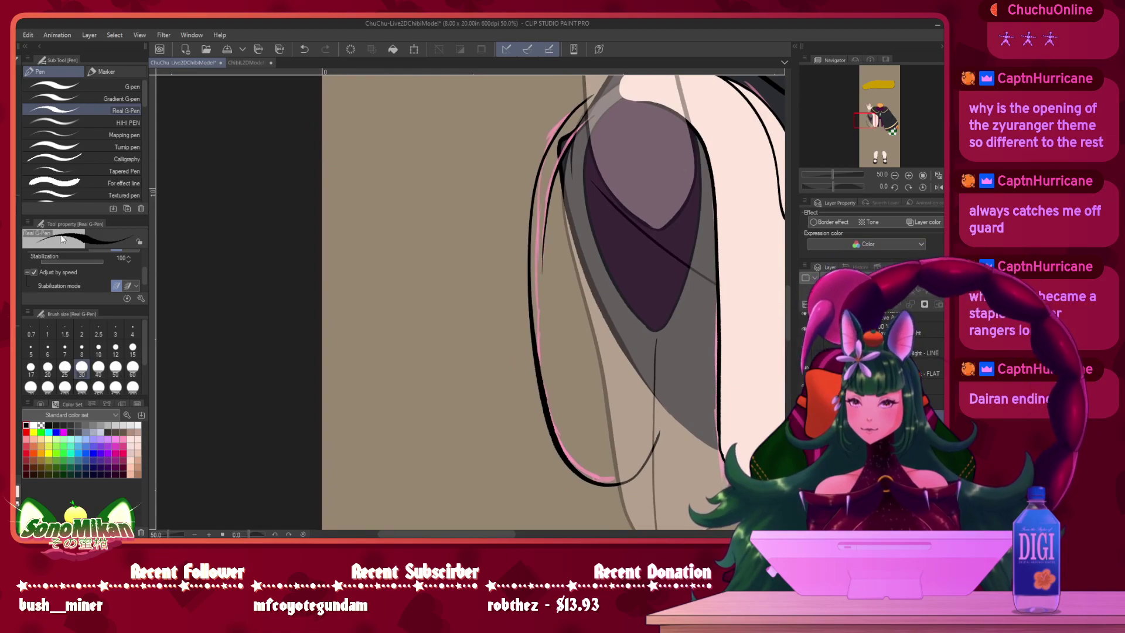
- Paint a closed pale pink Felt pen border just inside the outer cape panel's outline and across behind the sleeve, hiding the pink sketch
left_click(17, 491)
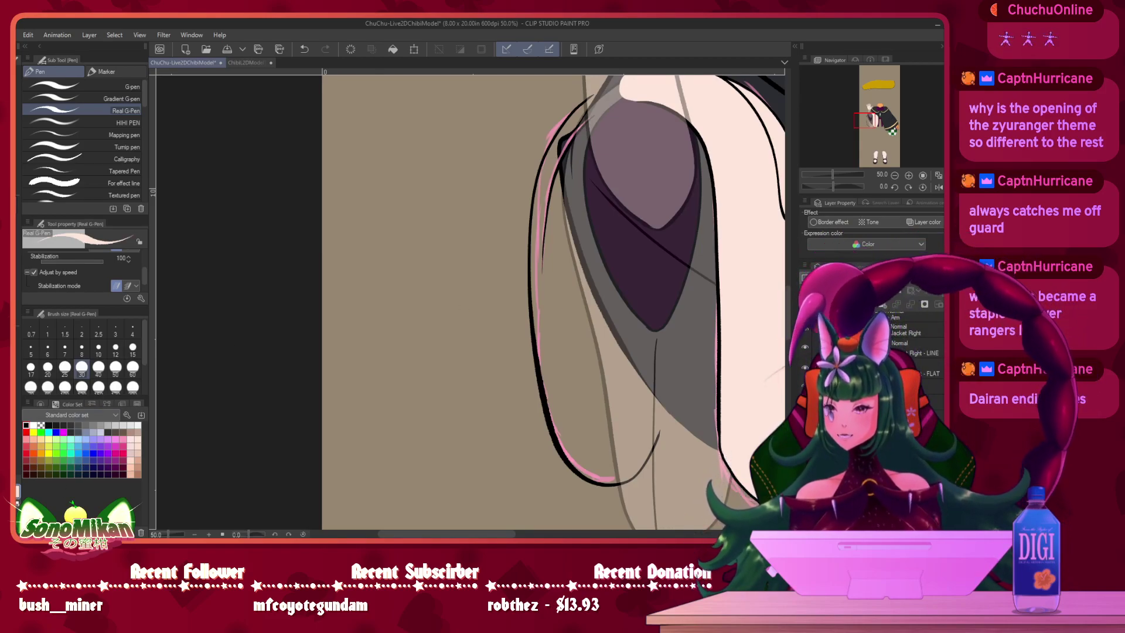
left_click(118, 69)
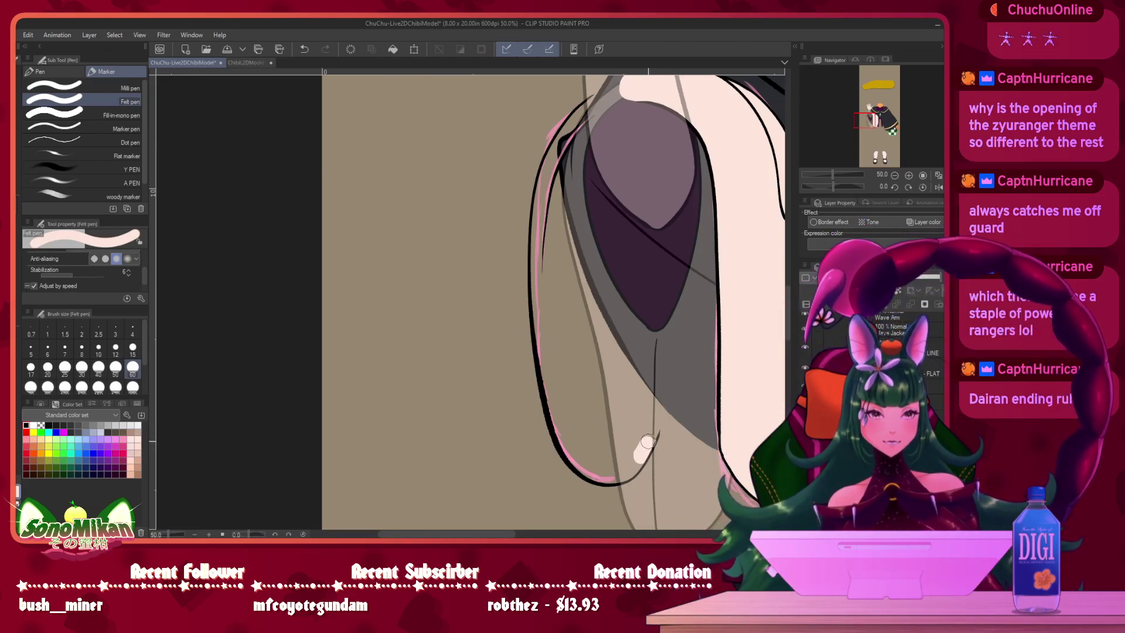
left_click_drag(650, 434, 662, 388)
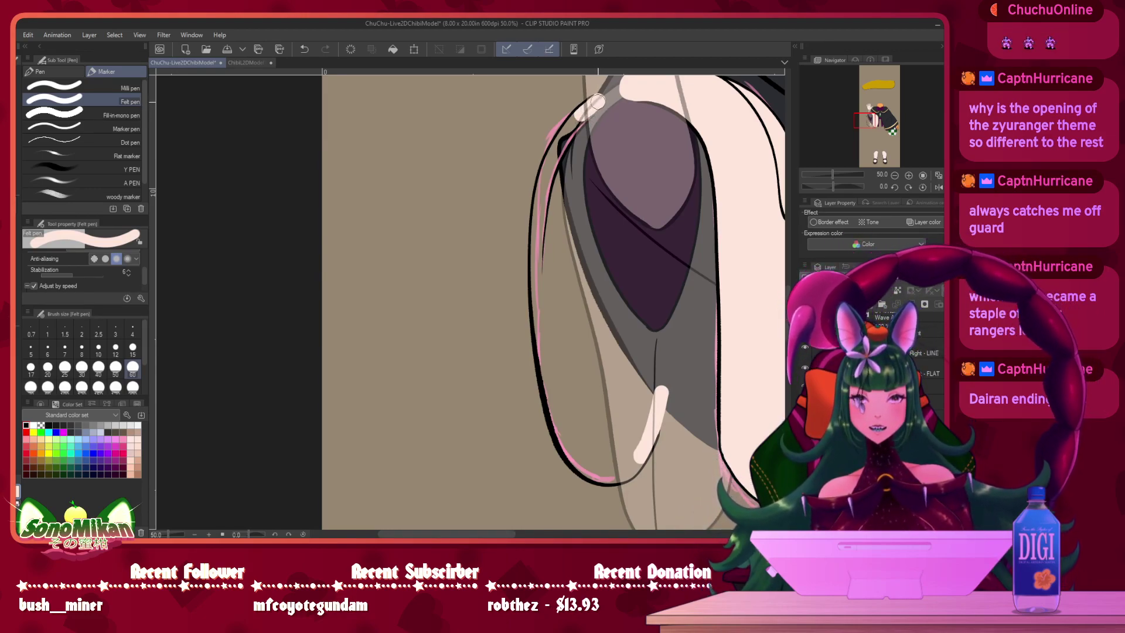
left_click_drag(614, 118, 639, 178)
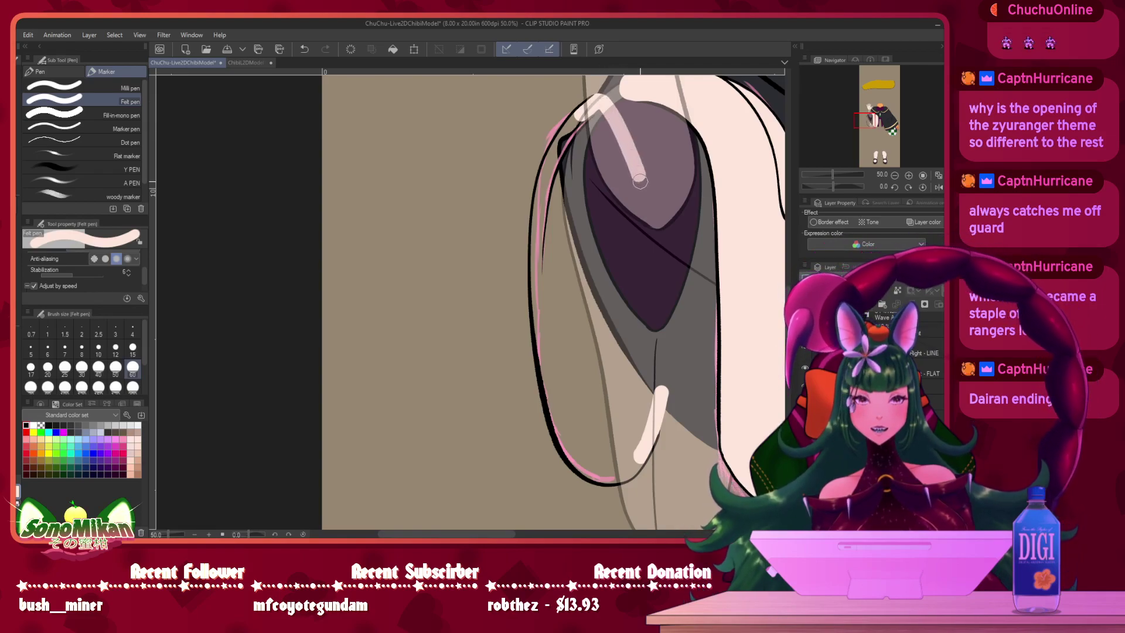
mouse_move(660, 397)
left_mouse_down()
mouse_move(666, 276)
mouse_move(645, 171)
mouse_move(618, 113)
left_mouse_up()
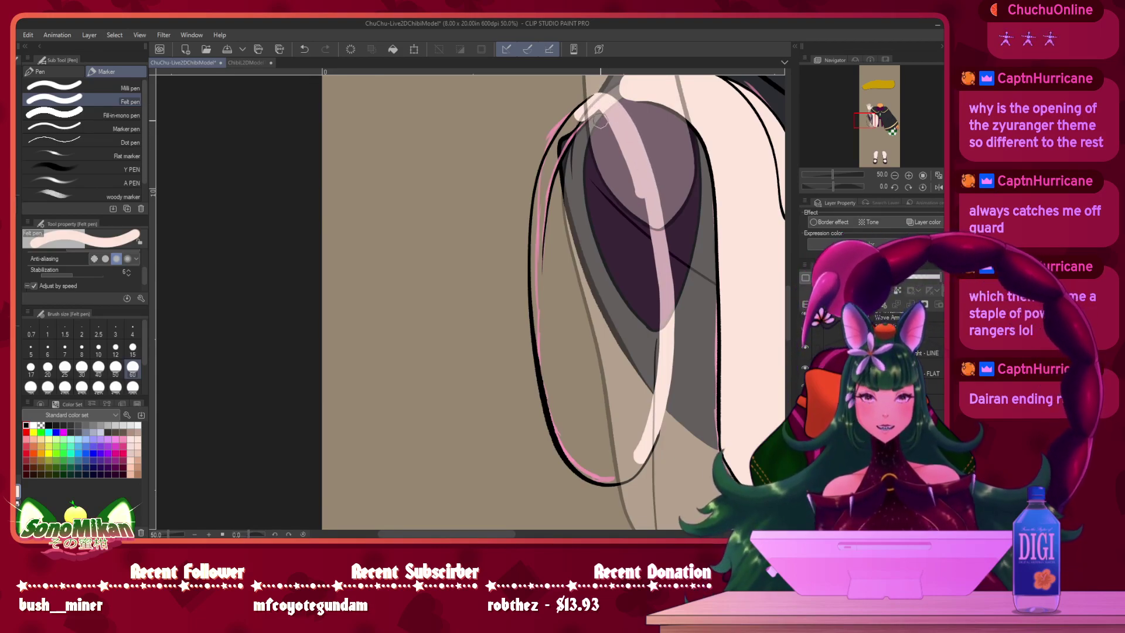
left_click(805, 405)
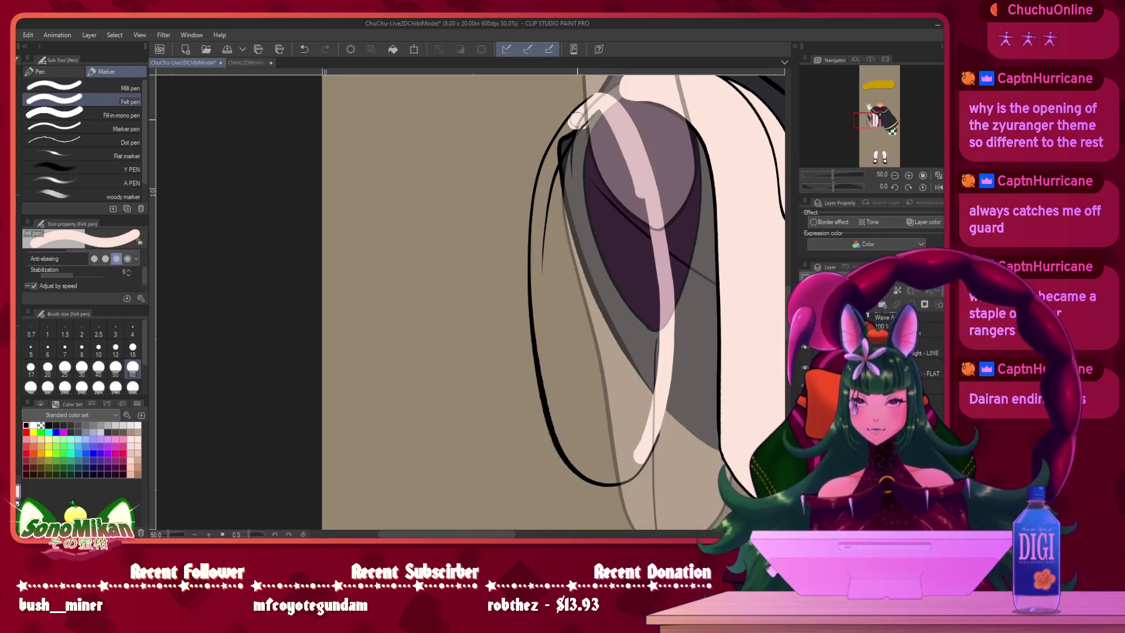
mouse_move(564, 137)
left_mouse_down()
mouse_move(536, 226)
mouse_move(539, 328)
mouse_move(549, 318)
mouse_move(552, 335)
mouse_move(539, 336)
mouse_move(563, 444)
mouse_move(613, 476)
left_mouse_up()
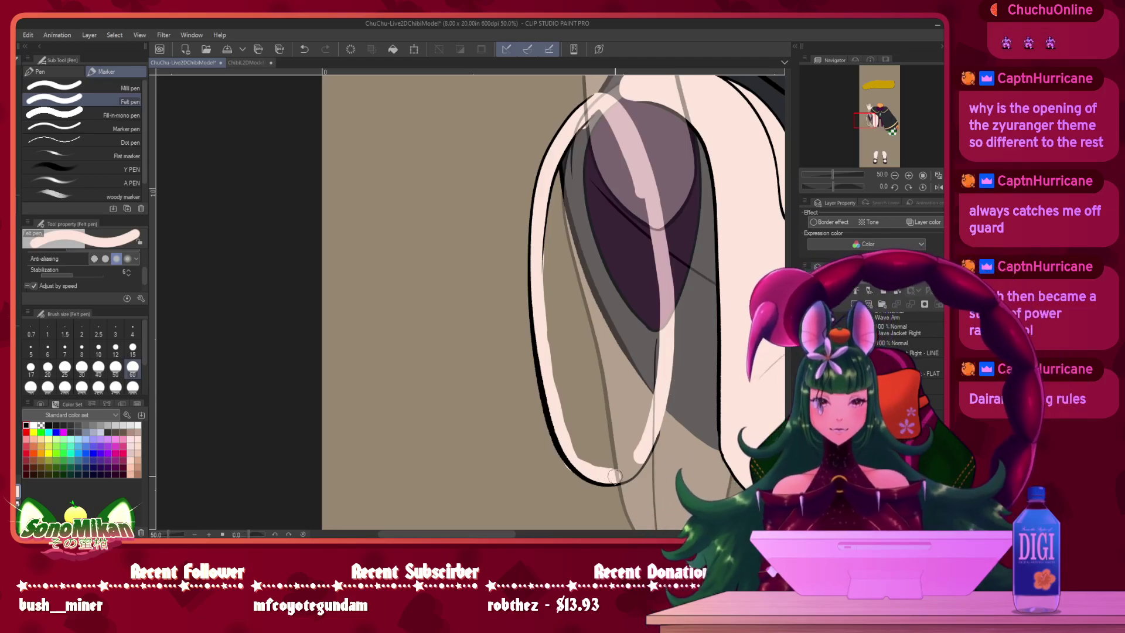
left_click_drag(638, 458, 623, 474)
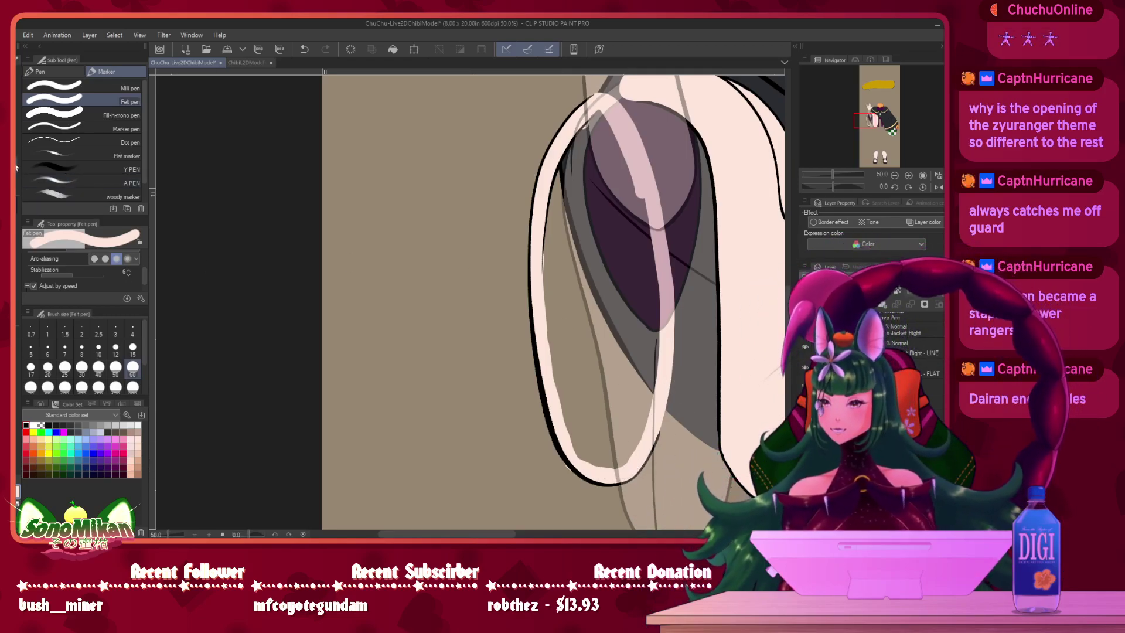
- Select the area inside the outer cape panel's pale pink border, fill it with pale pink and deselect
key("w")
left_click(583, 227)
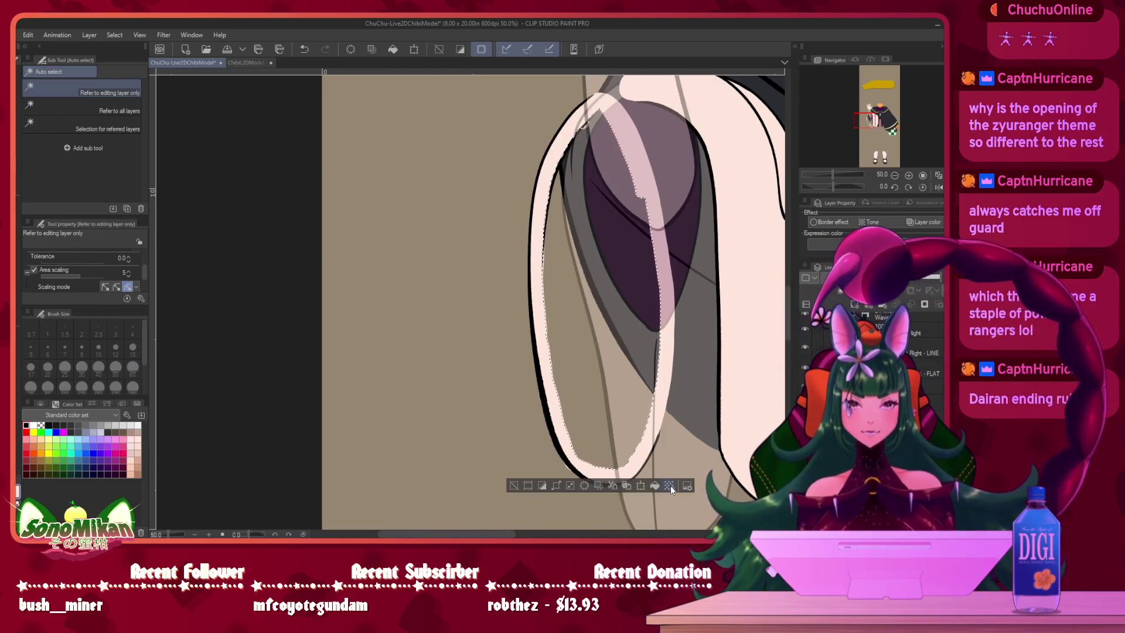
left_click(657, 484)
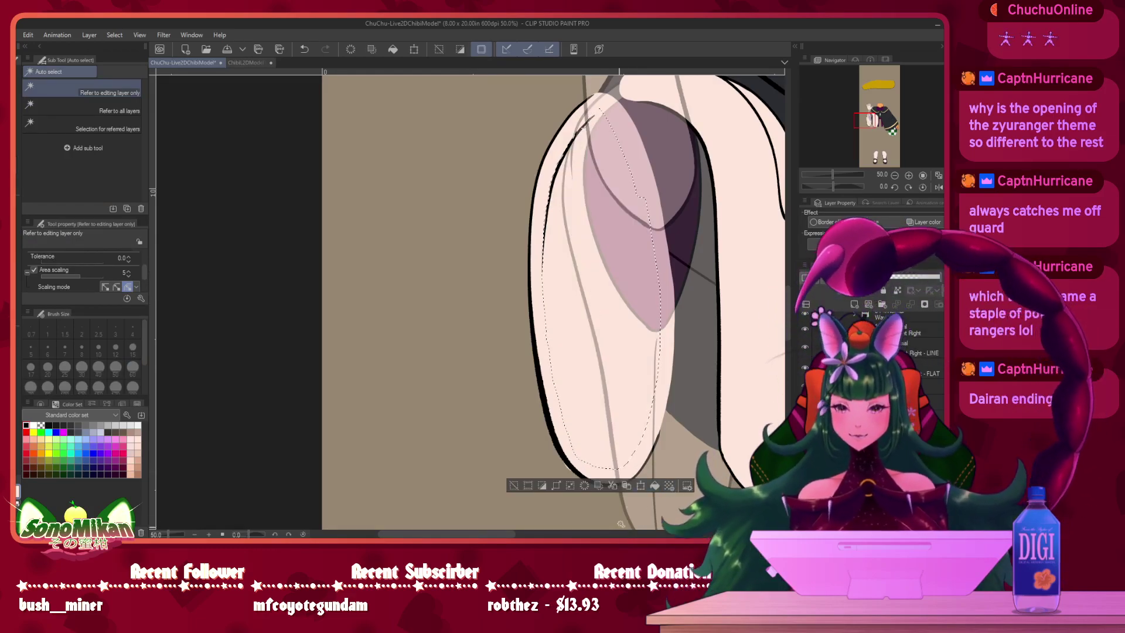
key("ctrl+d")
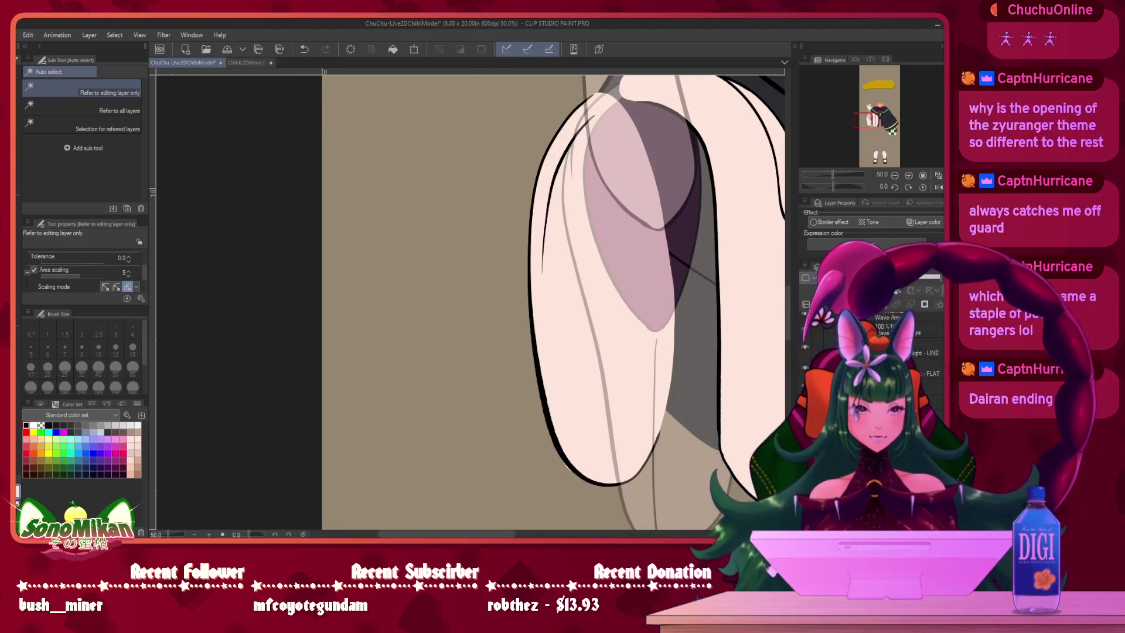
- Restore the kimono sleeve and the raised arm to full opacity
left_click(914, 386)
left_click_drag(897, 278, 936, 278)
scroll(913, 363, "up", 5)
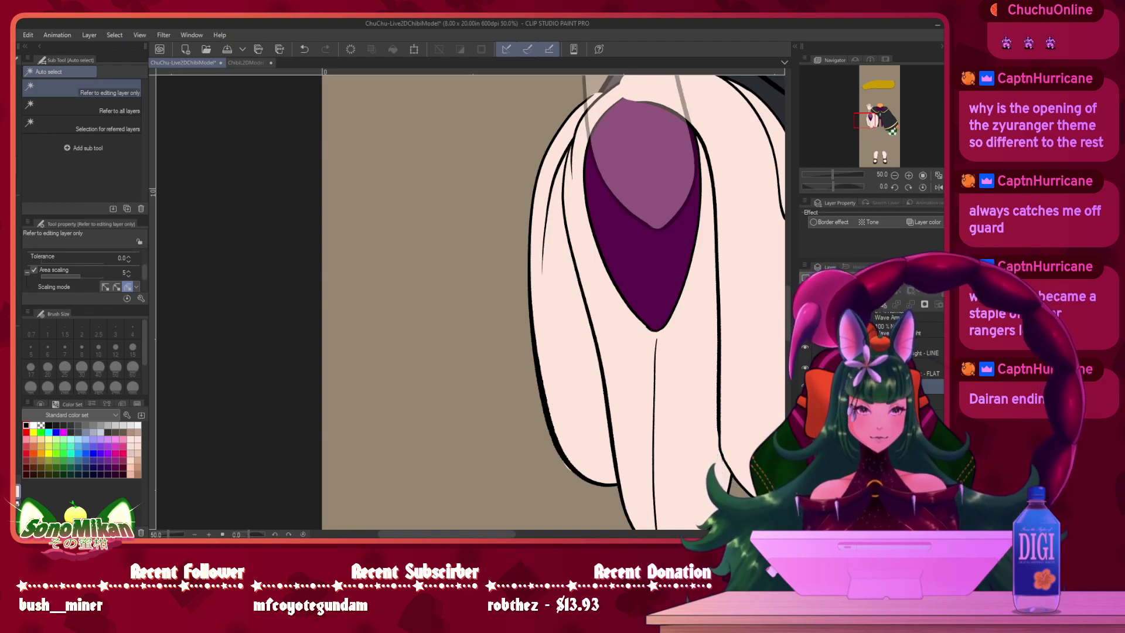
left_click(931, 397)
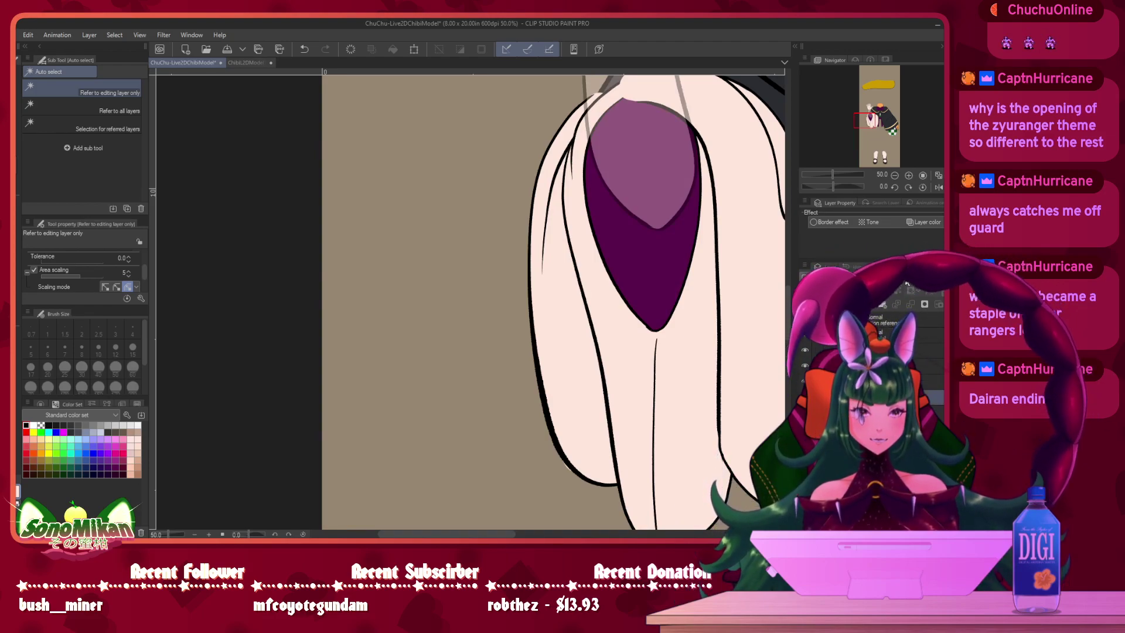
left_click_drag(896, 277, 938, 277)
mouse_move(690, 274)
left_mouse_down()
mouse_move(469, 396)
mouse_move(441, 309)
mouse_move(500, 347)
mouse_move(580, 319)
mouse_move(535, 331)
left_mouse_up()
left_click_drag(552, 237, 588, 409)
mouse_move(561, 212)
left_mouse_down()
mouse_move(581, 334)
mouse_move(556, 115)
mouse_move(550, 243)
mouse_move(520, 150)
mouse_move(547, 276)
mouse_move(529, 197)
left_mouse_up()
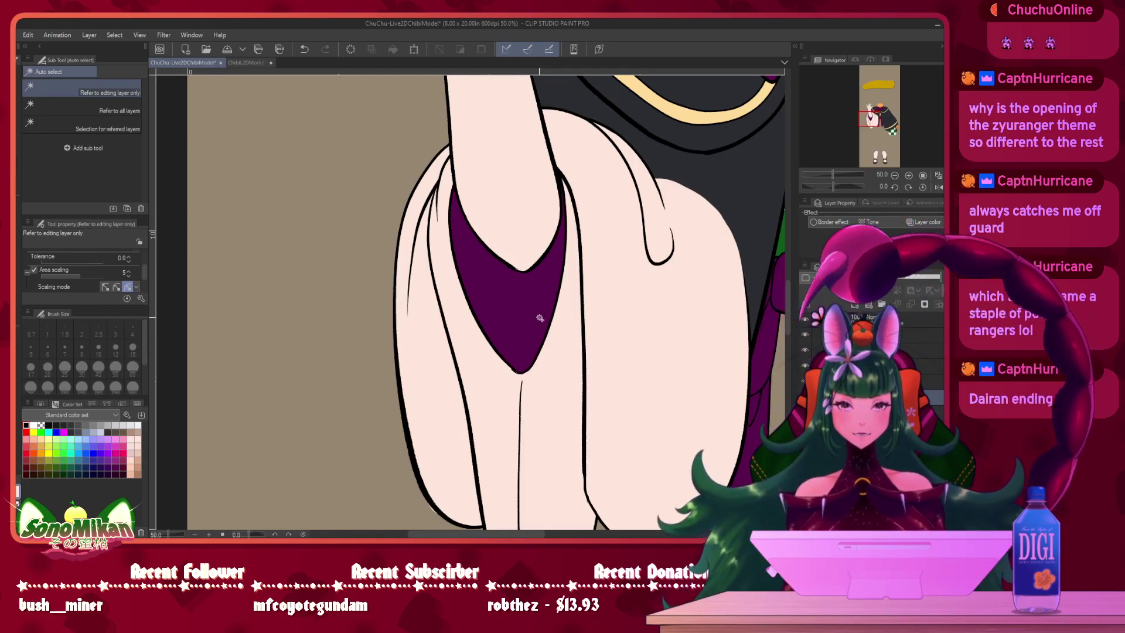
left_click_drag(522, 348, 399, 298)
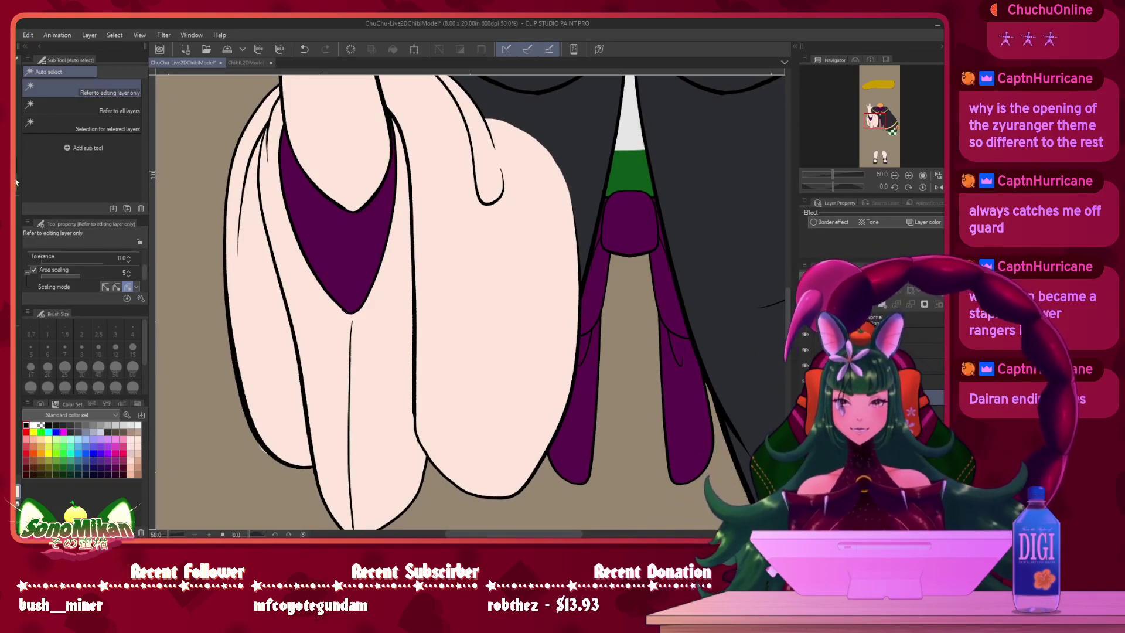
- Fill the flat shape of the cape panel between the sleeve and the body with the jacket's dark grey, then deselect
key("i")
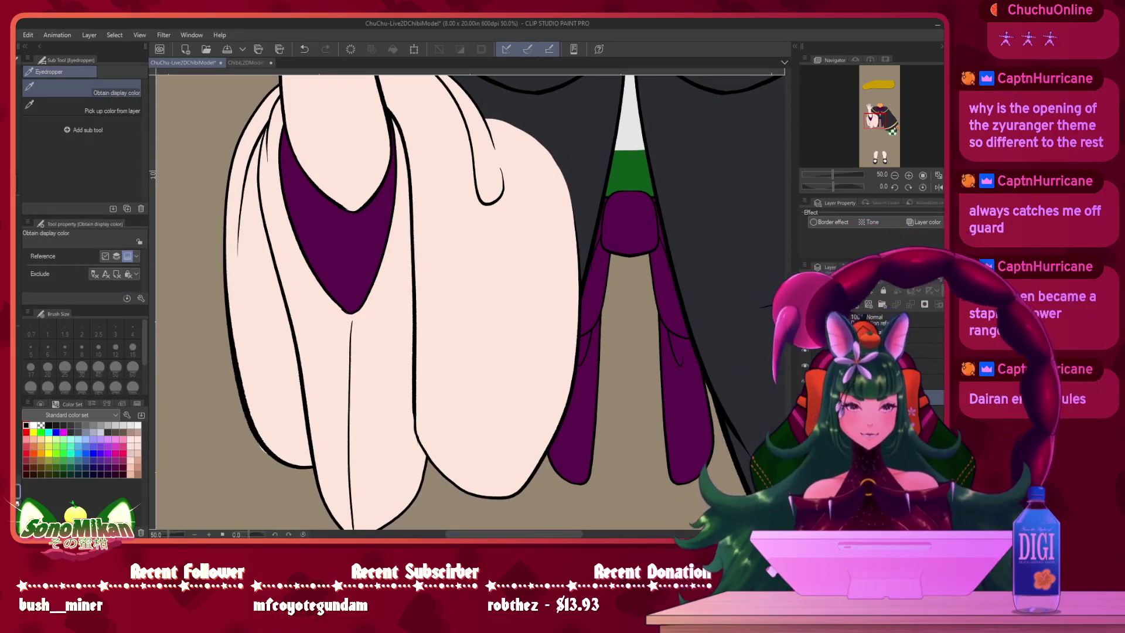
left_click(836, 397, "ctrl")
left_click_drag(514, 311, 476, 311)
scroll(538, 347, "down", 1)
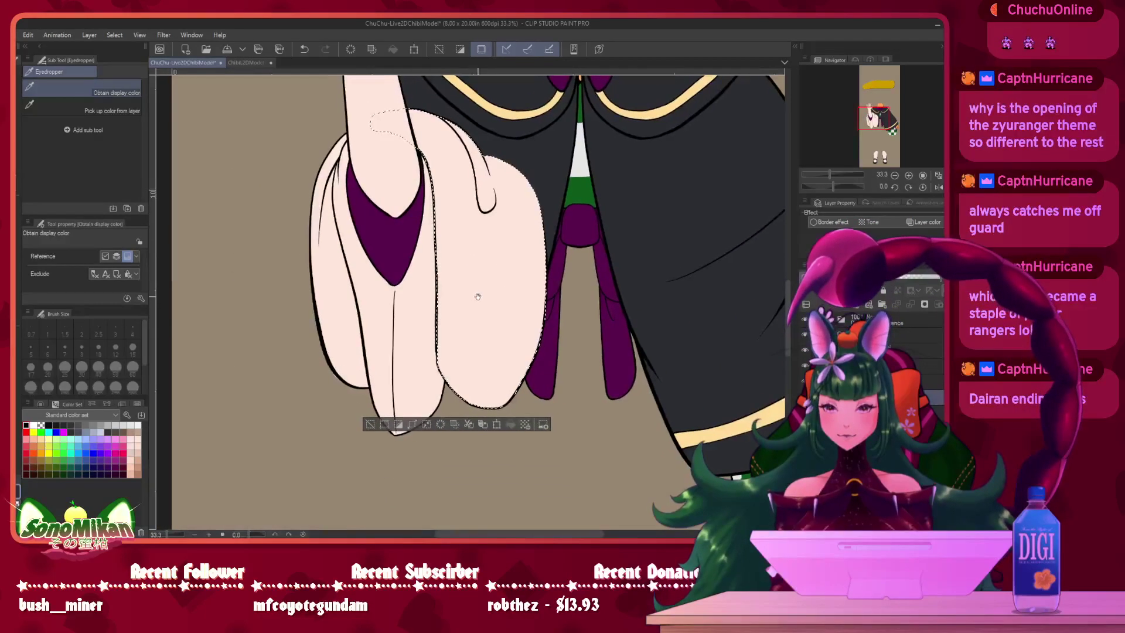
left_click(511, 424)
key("ctrl+d")
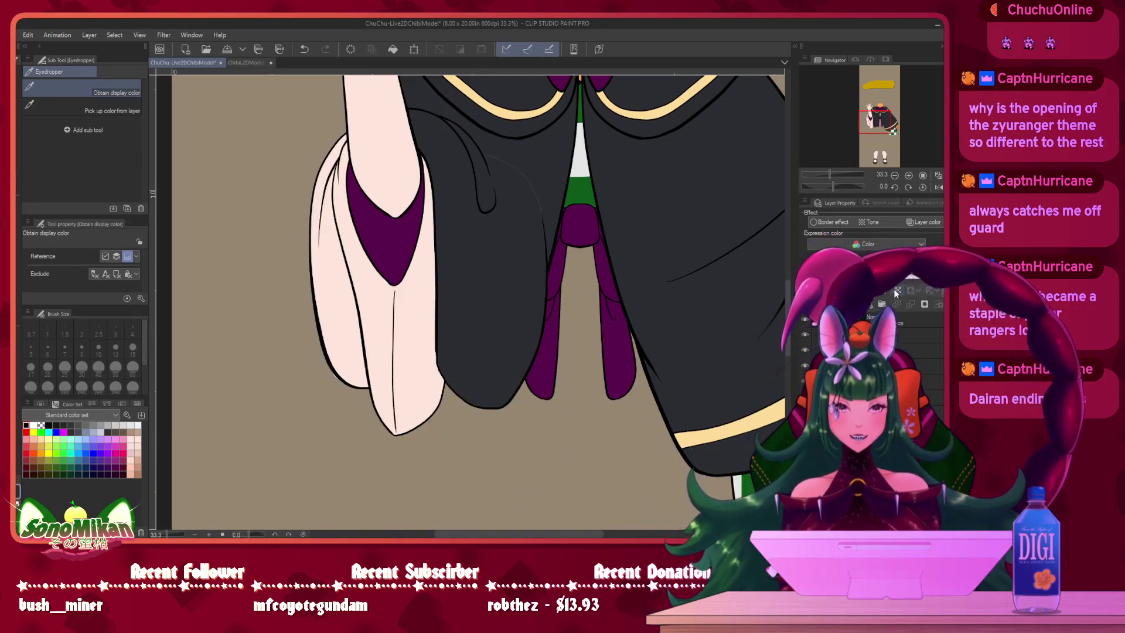
- Cover the pale fringe around the dark cape panel with the Felt pen, reducing the brush size to 40
key("p")
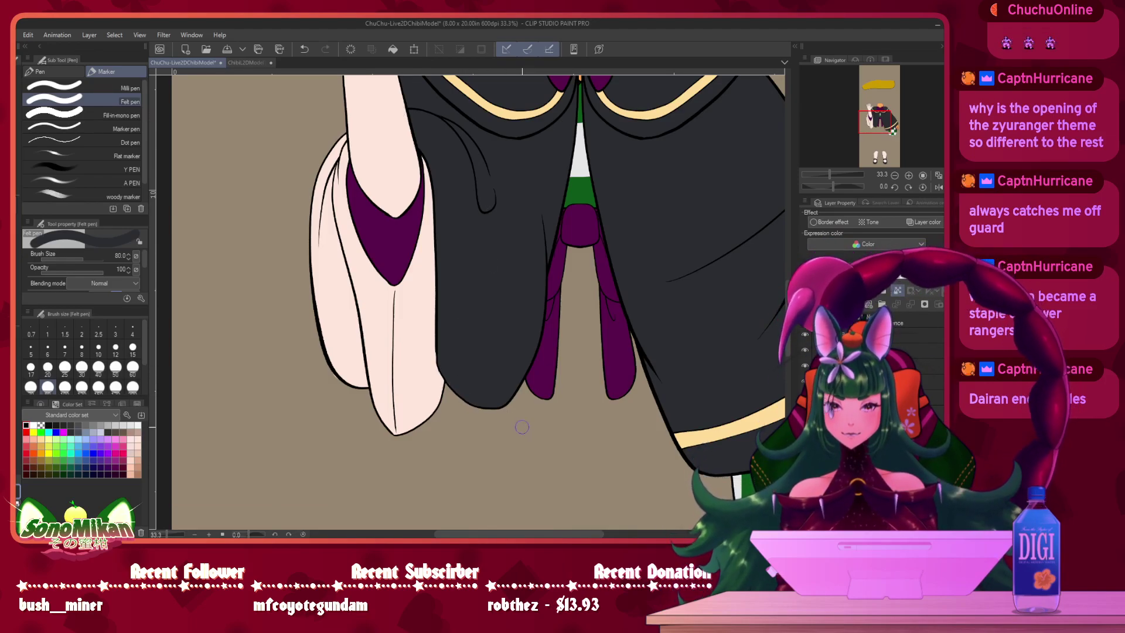
scroll(546, 340, "up", 2)
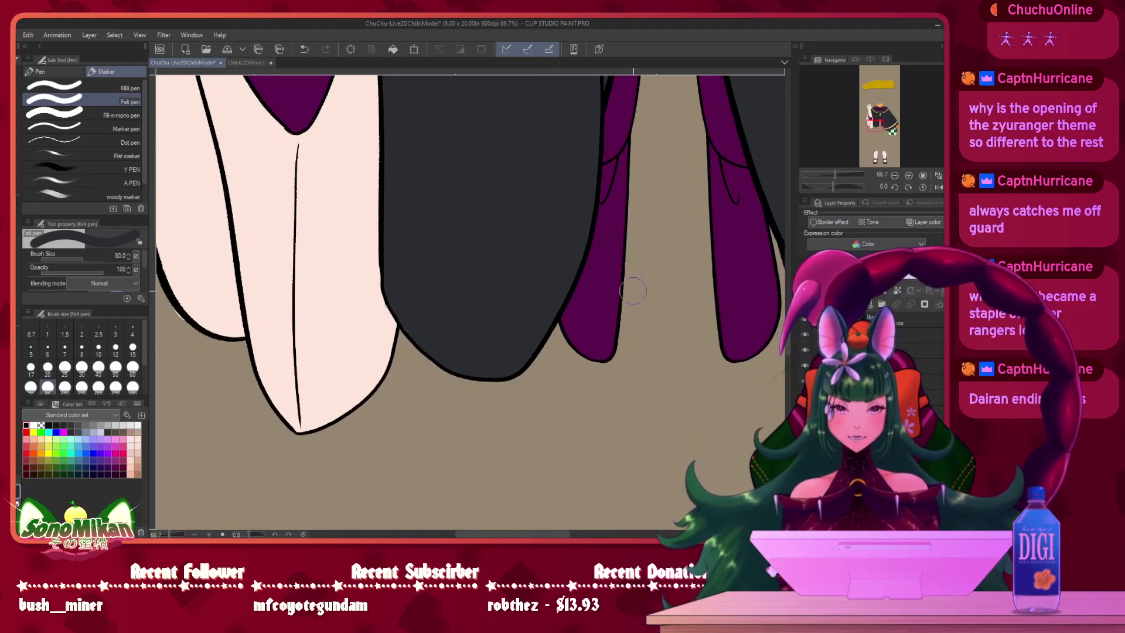
key("bracketleft")
key("bracketleft")
key("bracketleft")
key("bracketleft")
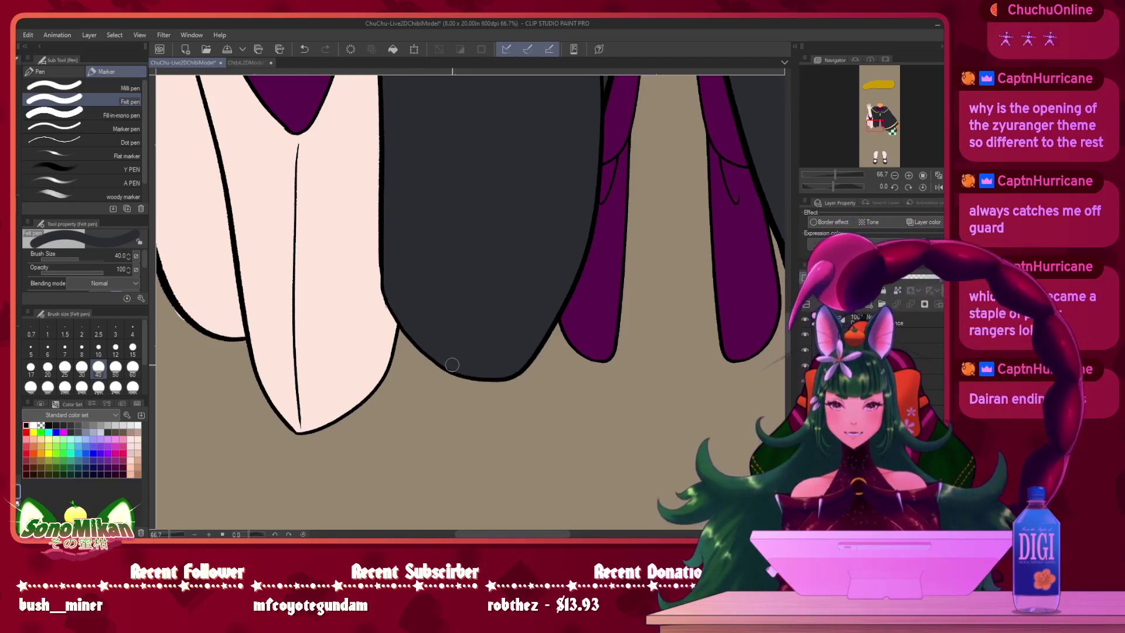
mouse_move(517, 186)
left_mouse_down()
mouse_move(515, 291)
mouse_move(533, 359)
mouse_move(498, 212)
mouse_move(509, 167)
left_mouse_up()
left_click_drag(515, 267, 549, 172)
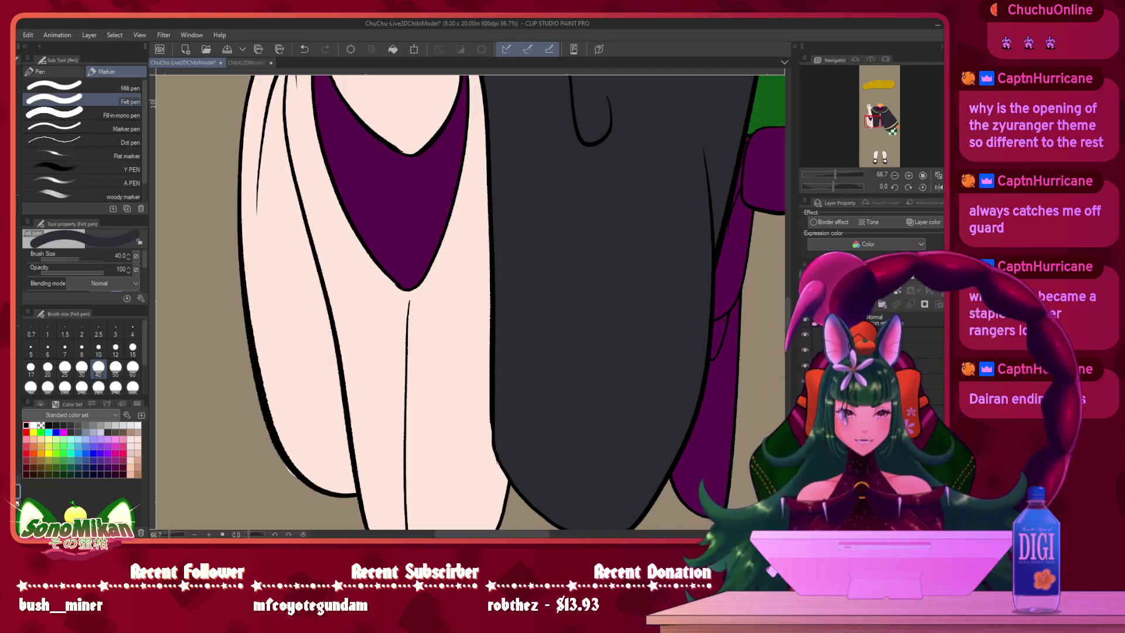
- Fill the flat shape of the outer cape panel with the same dark grey behind the kimono sleeve, undoing misplaced fills, and deselect
left_click(856, 347, "ctrl")
mouse_move(454, 274)
left_mouse_down()
mouse_move(520, 416)
mouse_move(538, 228)
left_mouse_up()
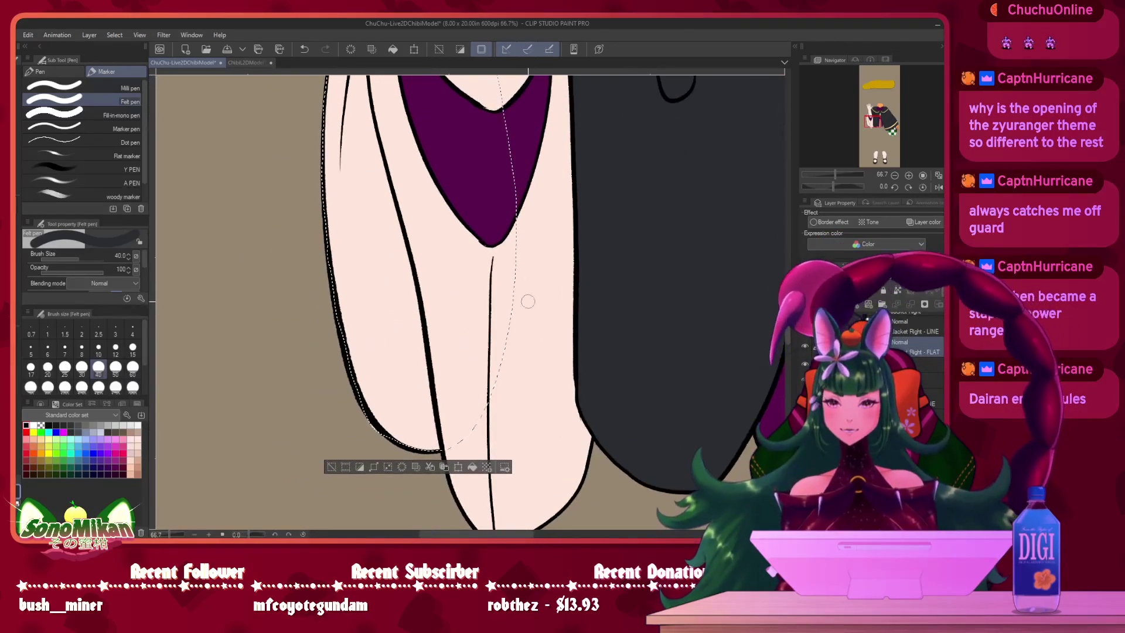
left_click_drag(414, 384, 359, 326)
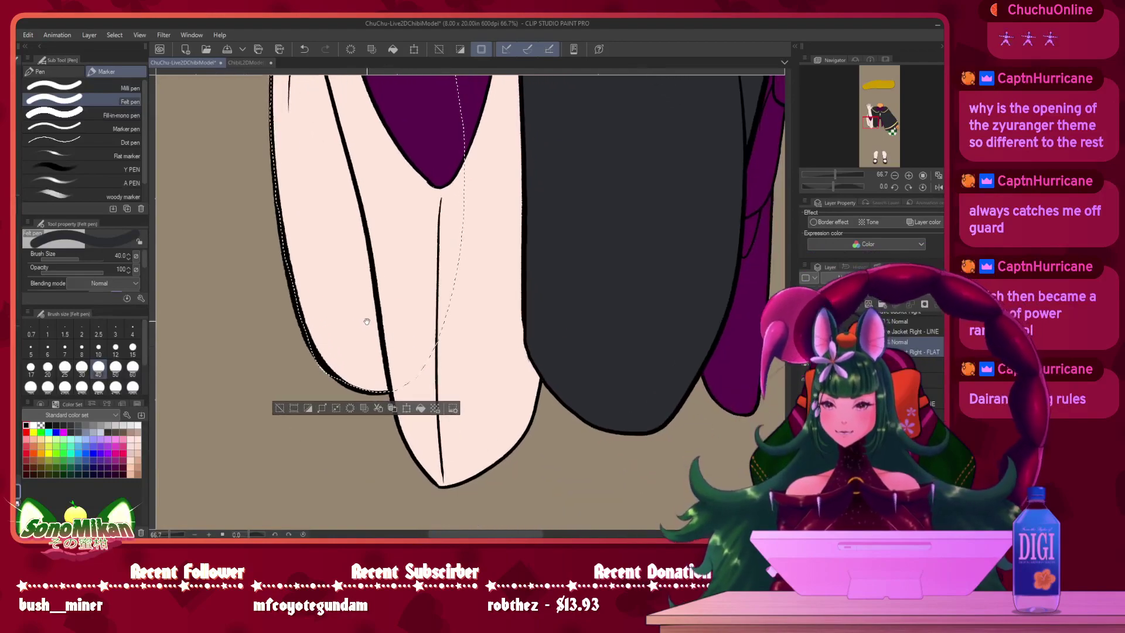
left_click(418, 408)
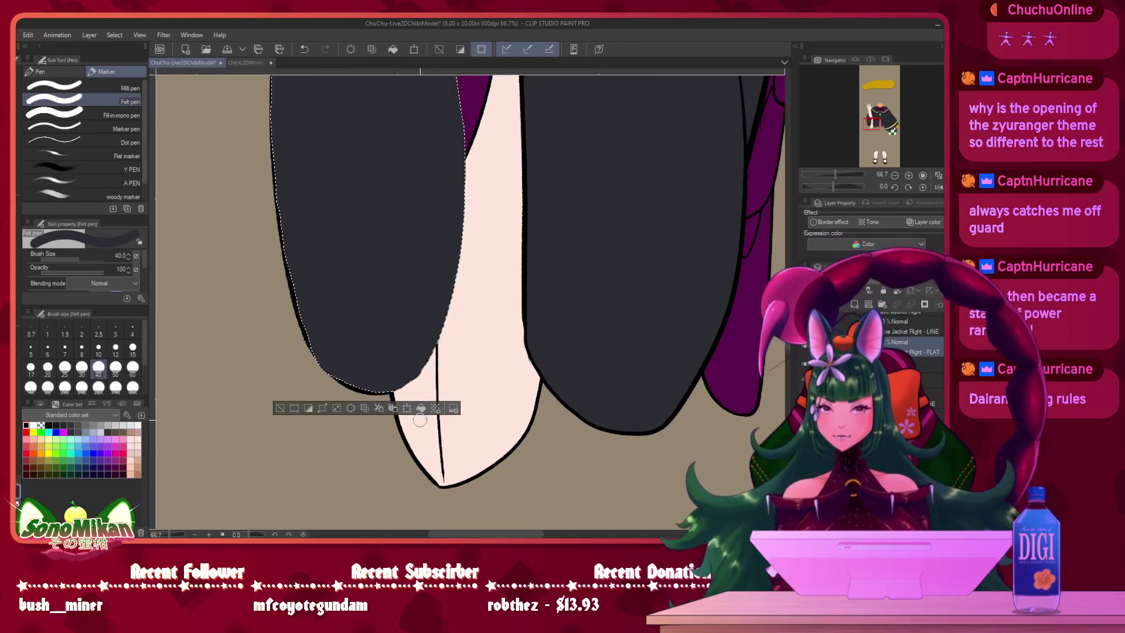
key("ctrl+z")
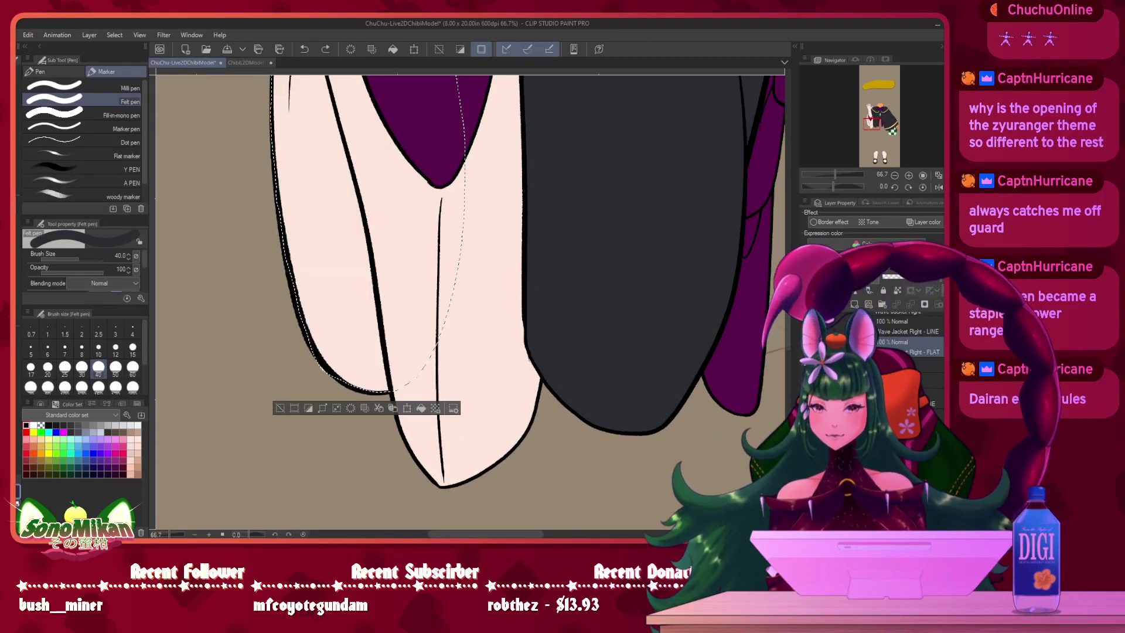
left_click(422, 408)
key("ctrl+z")
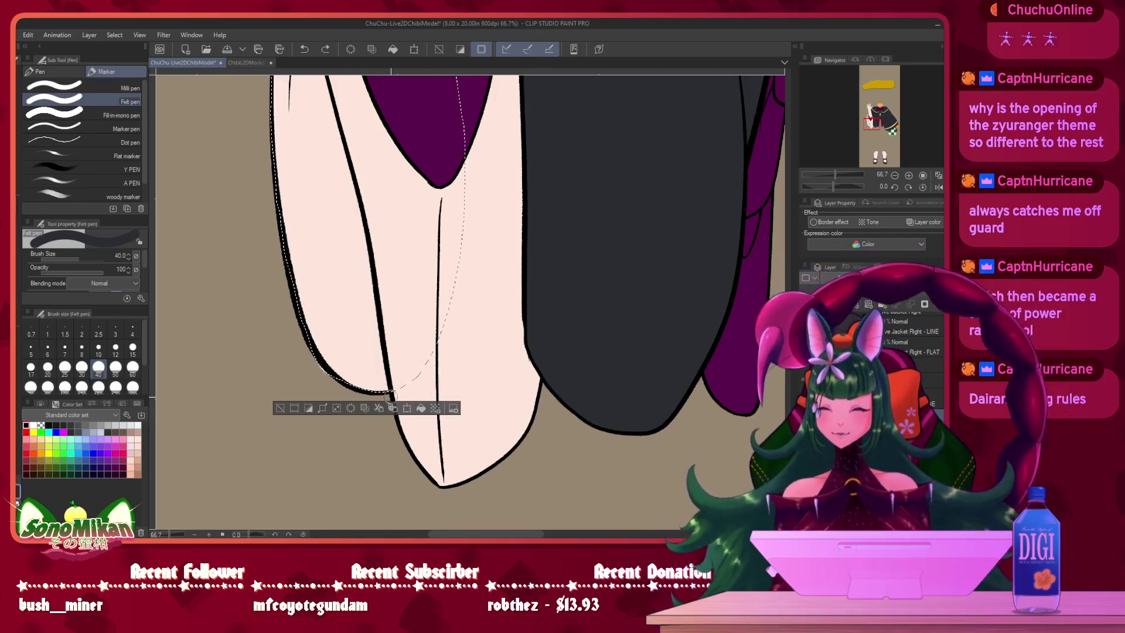
key("ctrl+d")
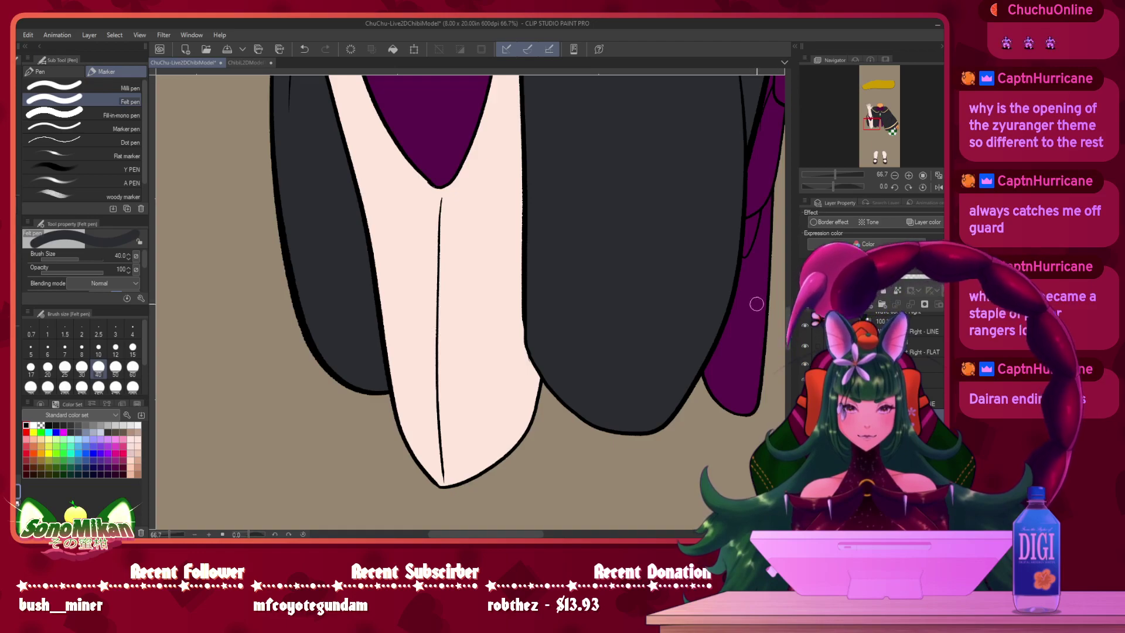
- Hide the kimono sleeve and cover the pale fringe between the dark cape panels with the Felt pen
left_click(804, 362)
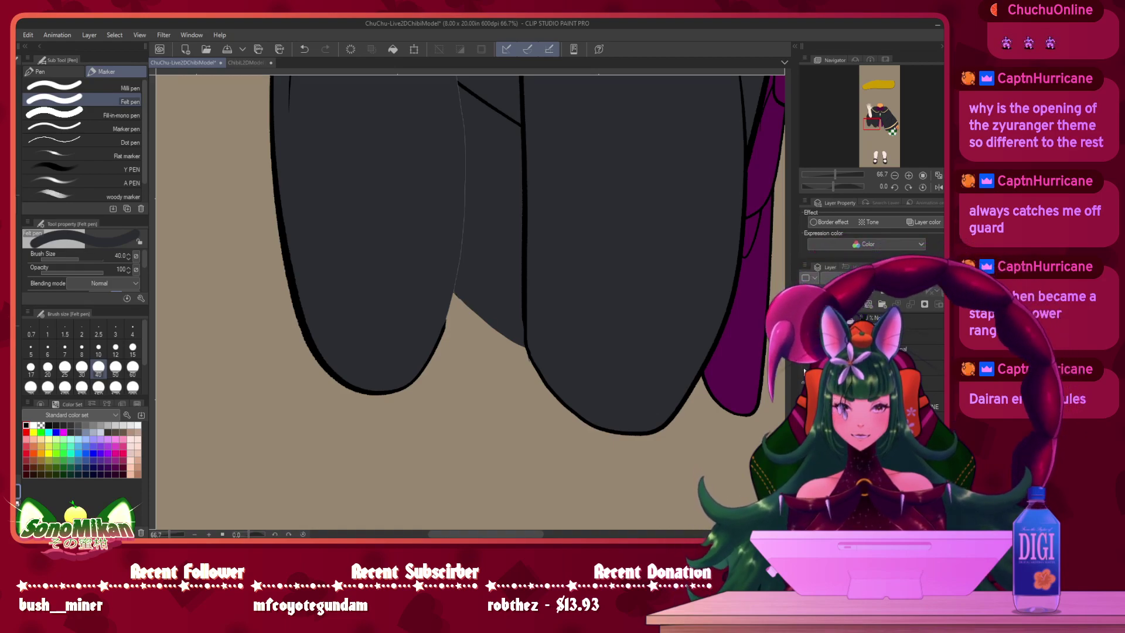
left_click_drag(498, 226, 525, 307)
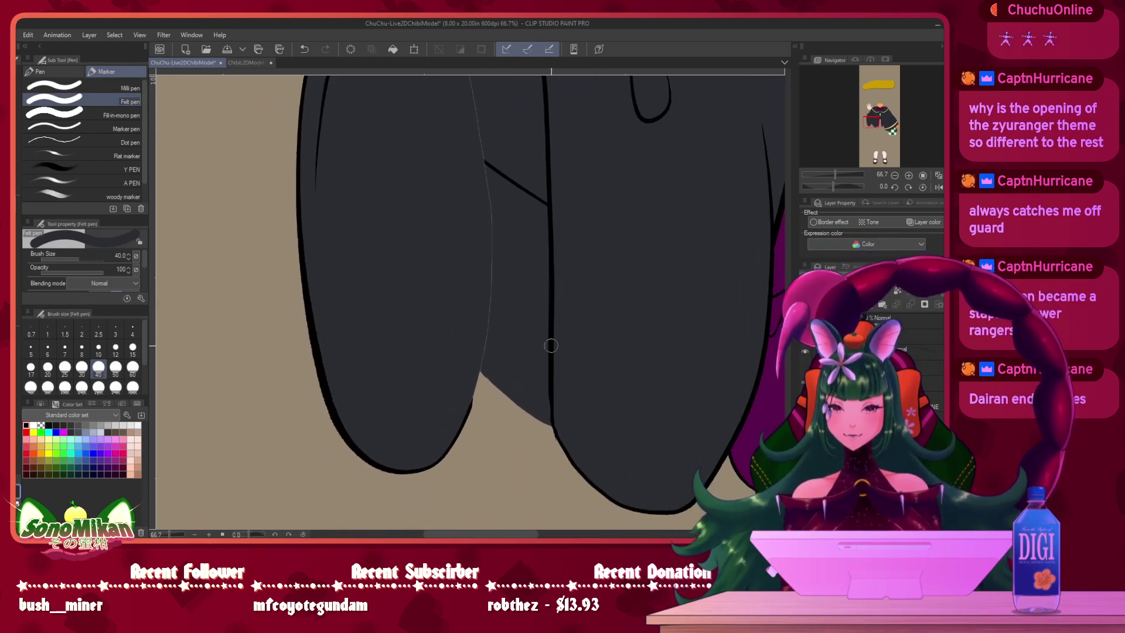
mouse_move(482, 371)
left_mouse_down()
mouse_move(490, 303)
mouse_move(475, 112)
mouse_move(497, 362)
left_mouse_up()
left_click_drag(470, 208, 502, 288)
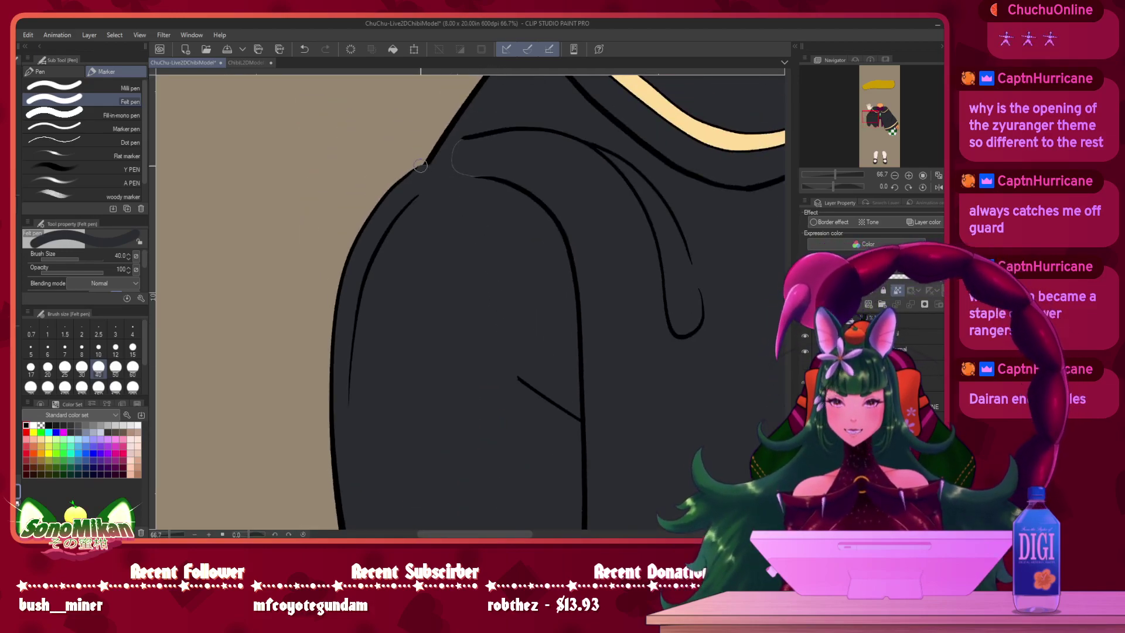
left_click(897, 291)
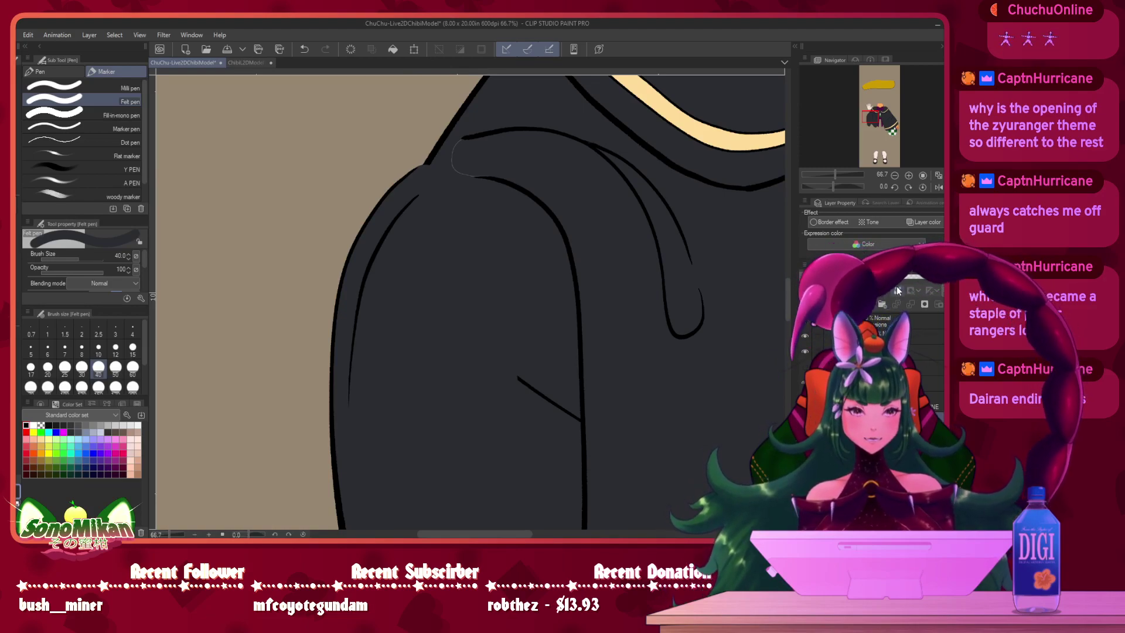
mouse_move(439, 174)
left_mouse_down()
mouse_move(462, 137)
mouse_move(450, 168)
left_mouse_up()
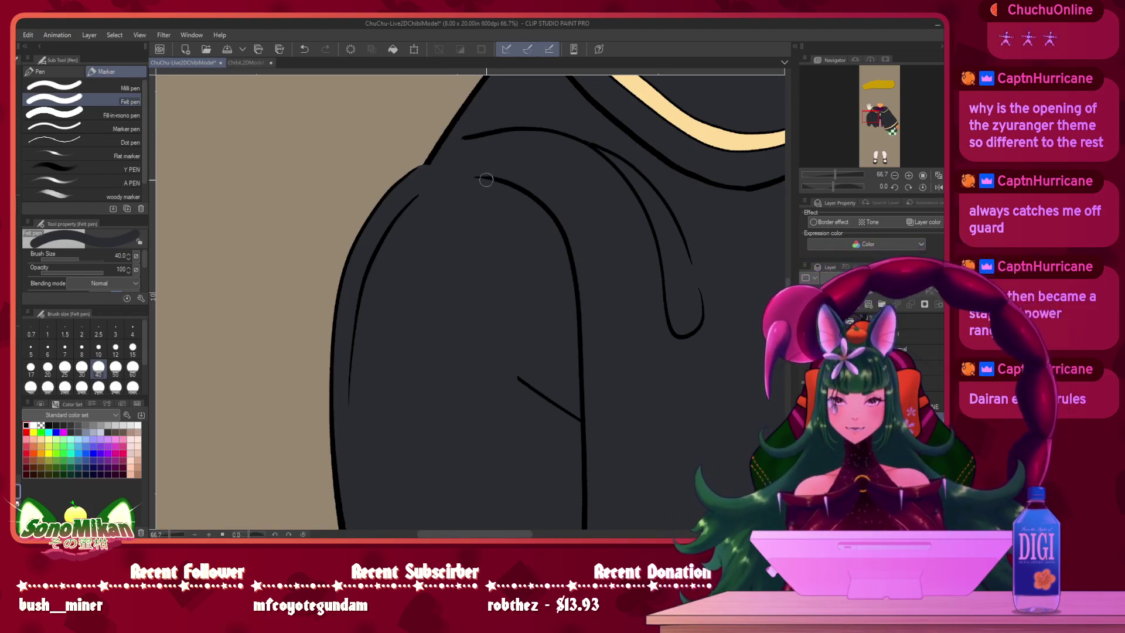
left_click_drag(562, 356, 568, 164)
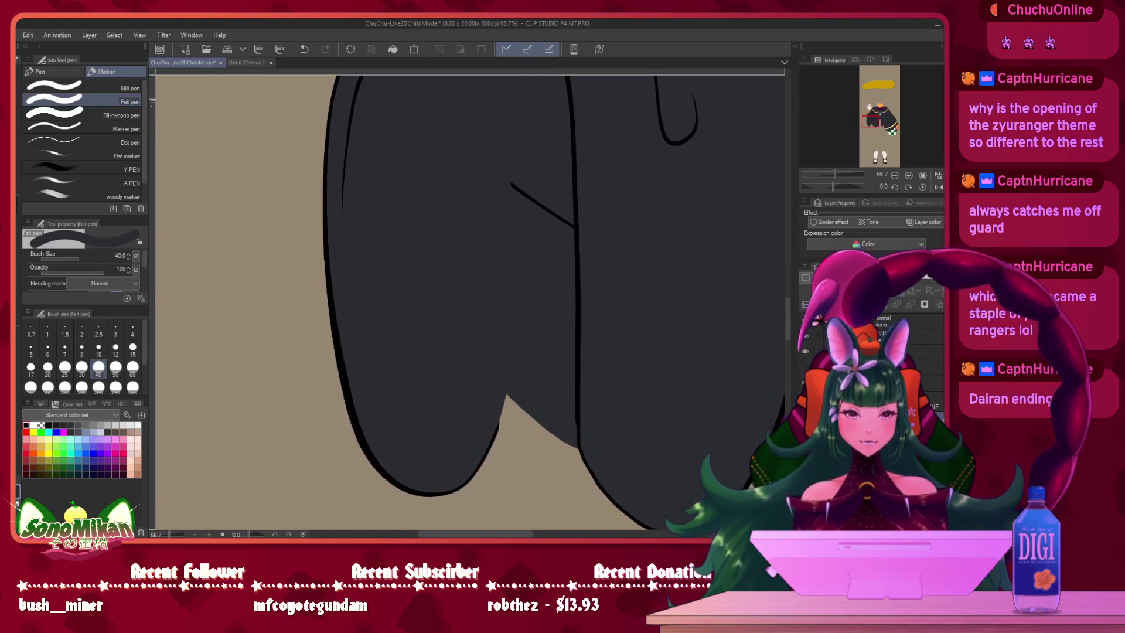
- Show the kimono sleeve again and hide the dark cape to expose the checkered kimono beneath it
left_click(932, 383)
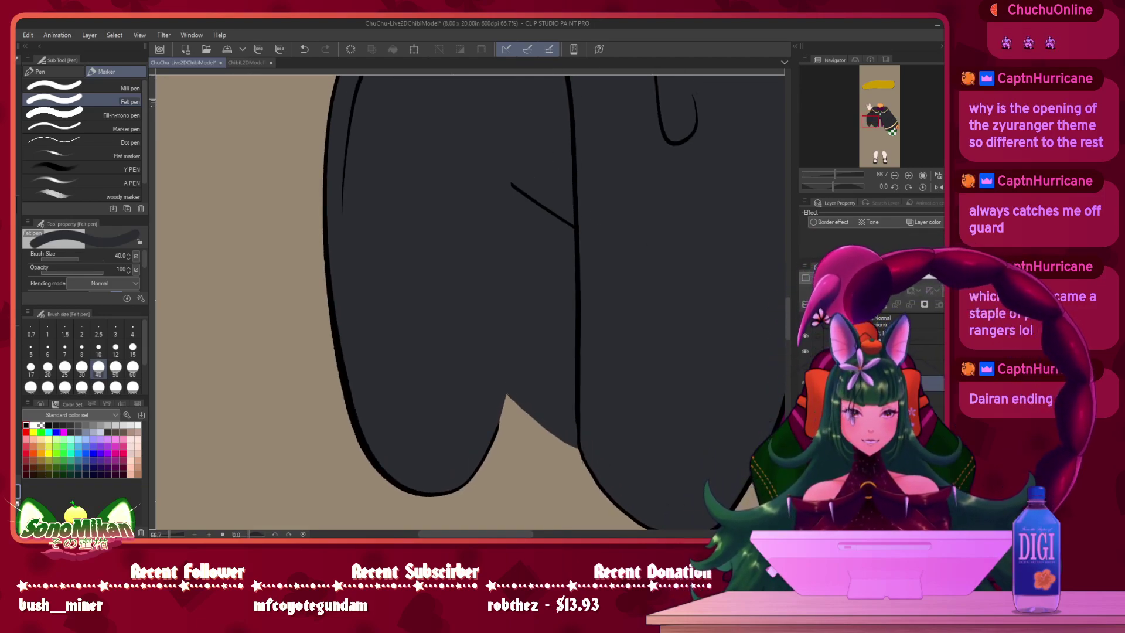
left_click(805, 368)
left_click(805, 336)
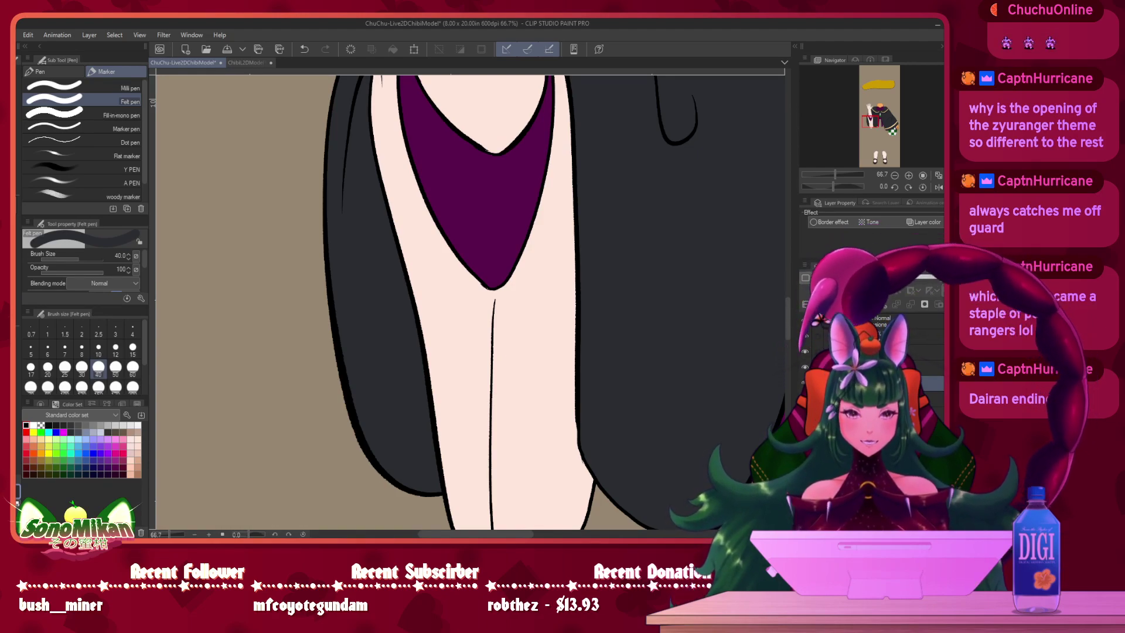
left_click(805, 399)
left_click_drag(632, 289, 580, 451)
left_click_drag(752, 332, 755, 401)
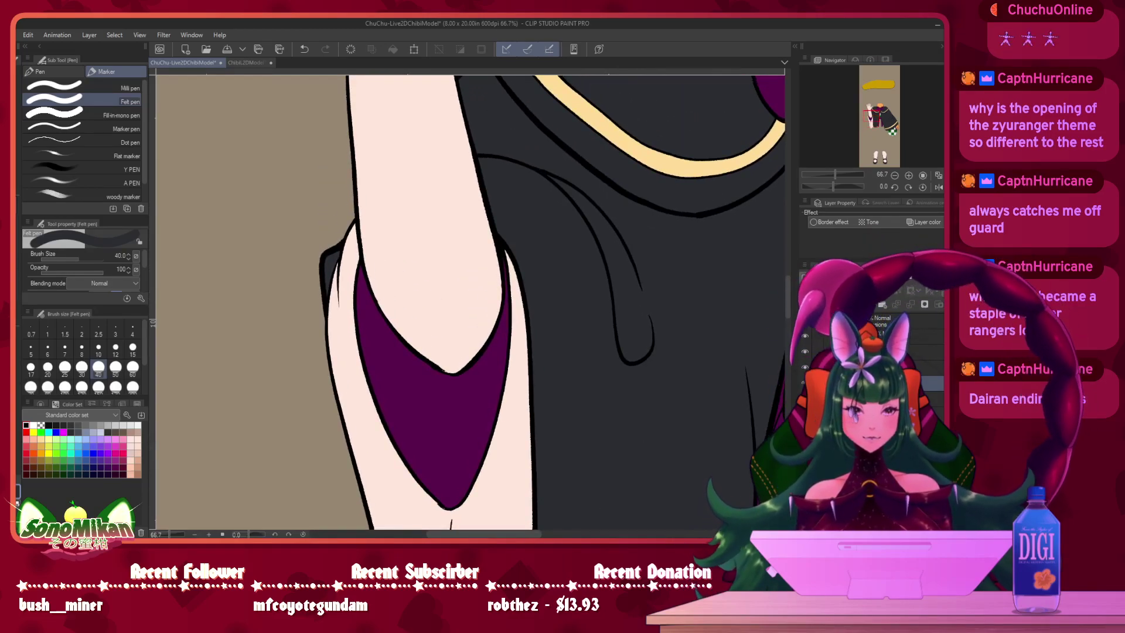
left_click_drag(625, 293, 641, 419)
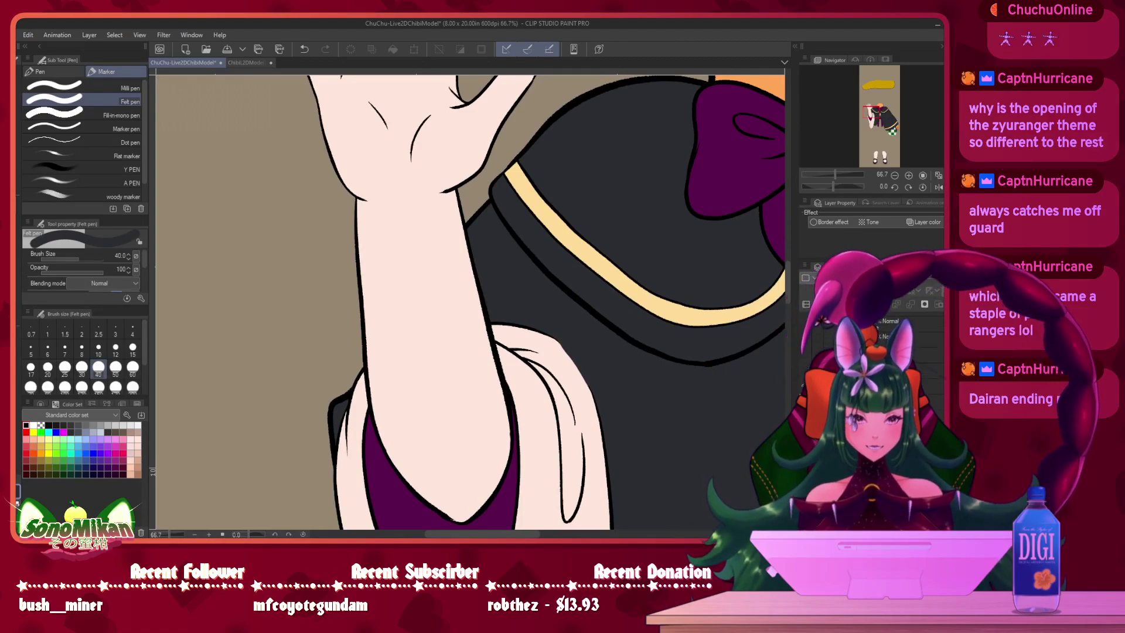
left_click(805, 336)
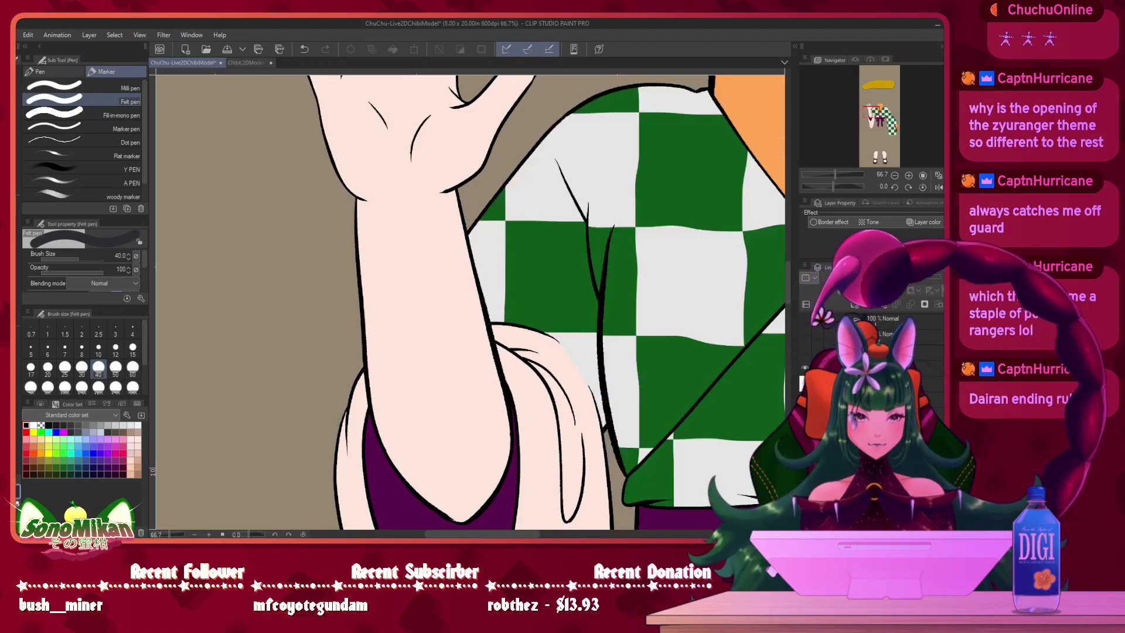
left_click_drag(566, 256, 555, 171)
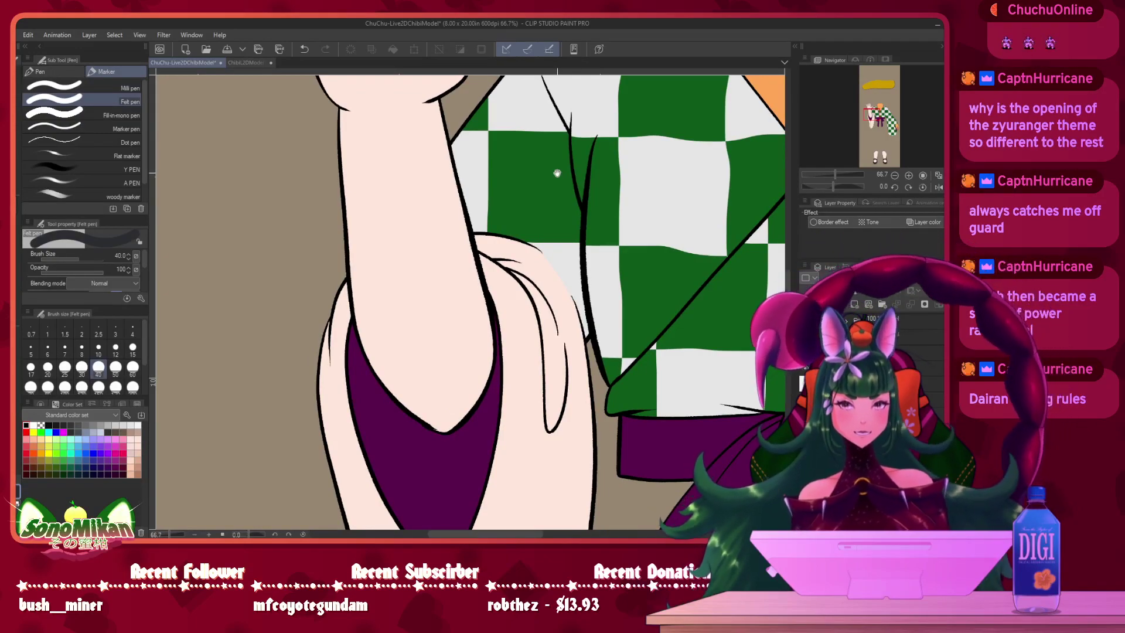
- Open the chuchu-checkpattern file, copy the entire check pattern, and return to the ChuChu Live2D model document
left_click(205, 49)
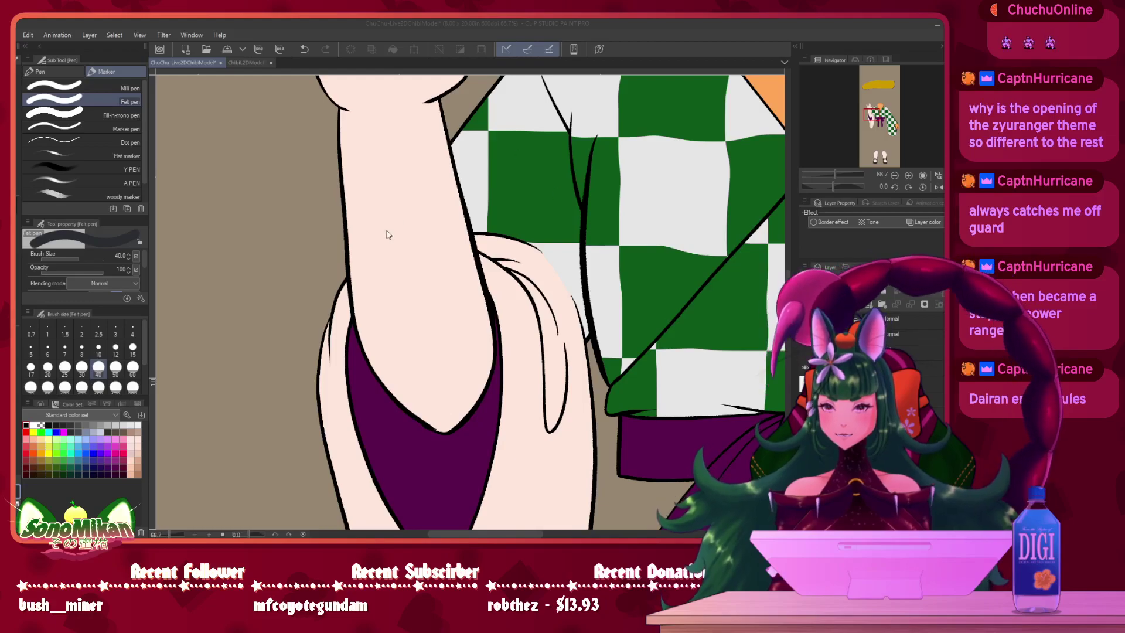
left_click(659, 402)
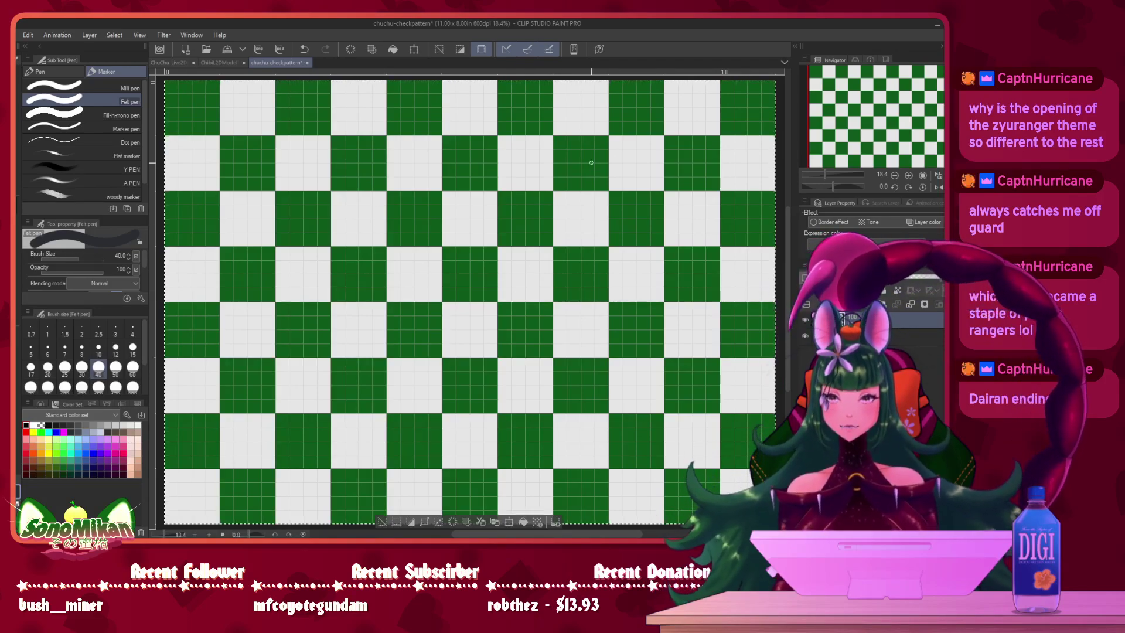
left_click(227, 65)
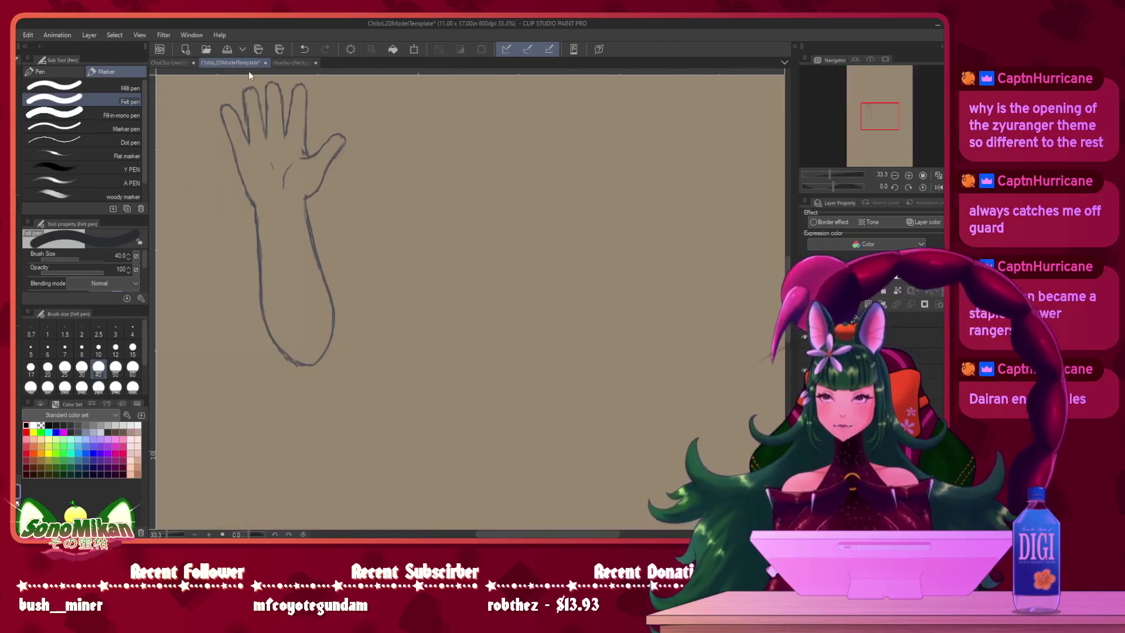
left_click(175, 62)
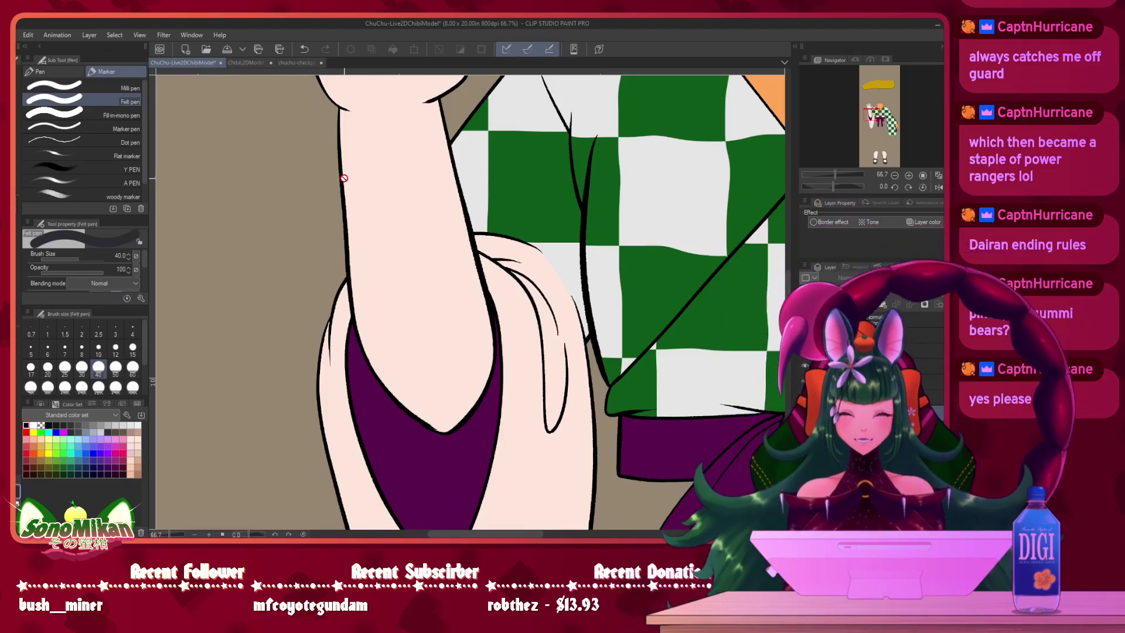
- Paste the green and white check pattern into the model and move it down over the kimono sleeve
scroll(344, 178, "down", 2)
left_click_drag(451, 406, 414, 279)
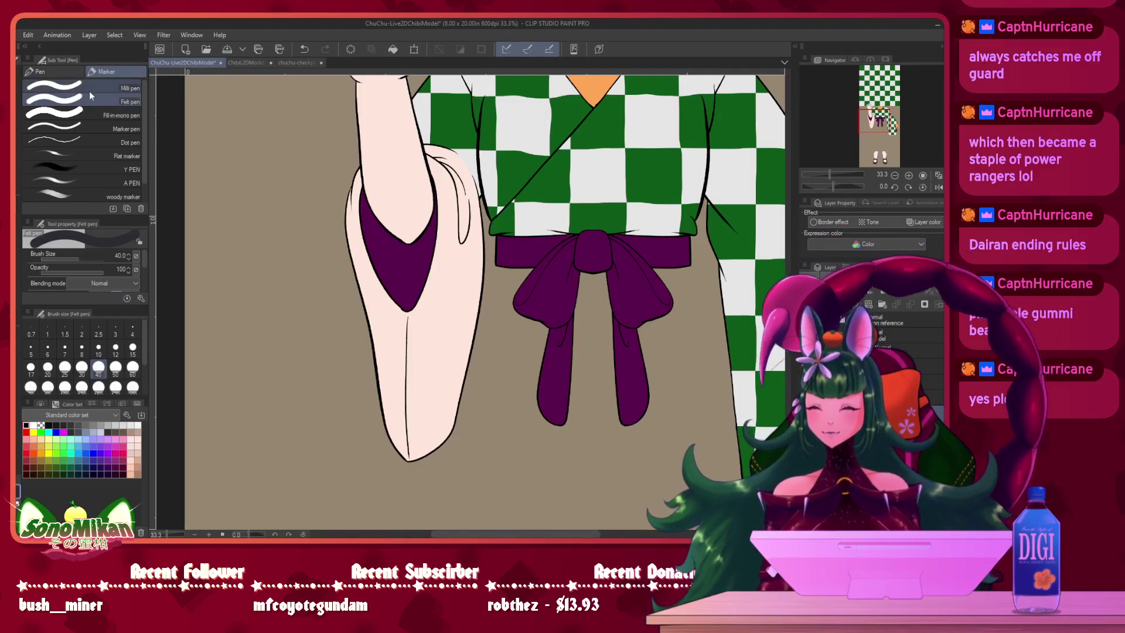
key("k")
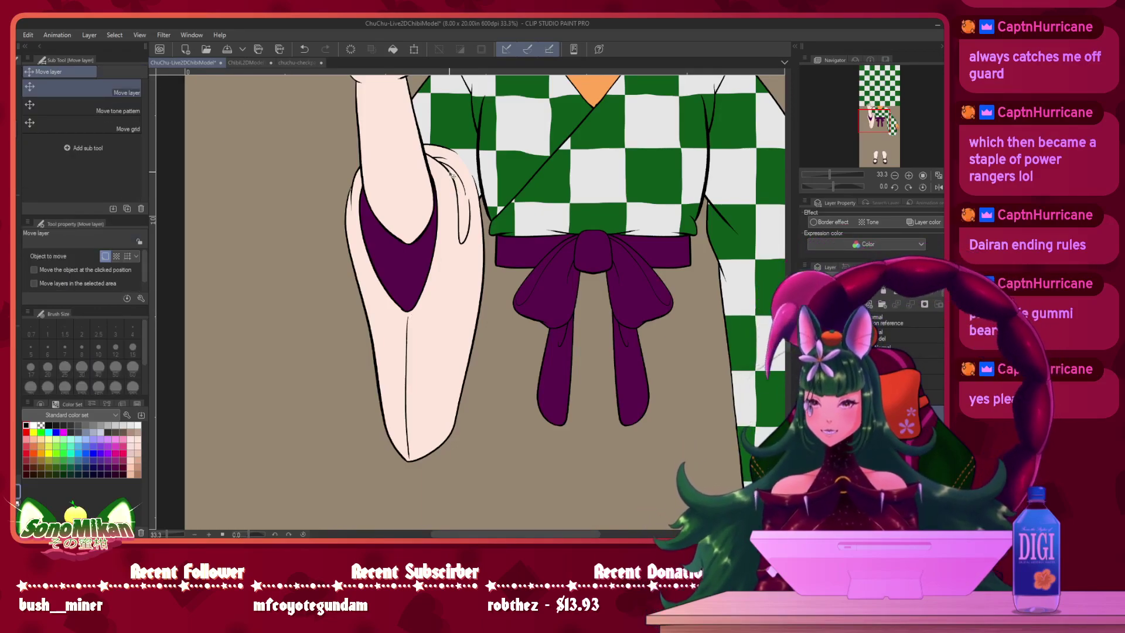
left_click_drag(480, 370, 434, 314)
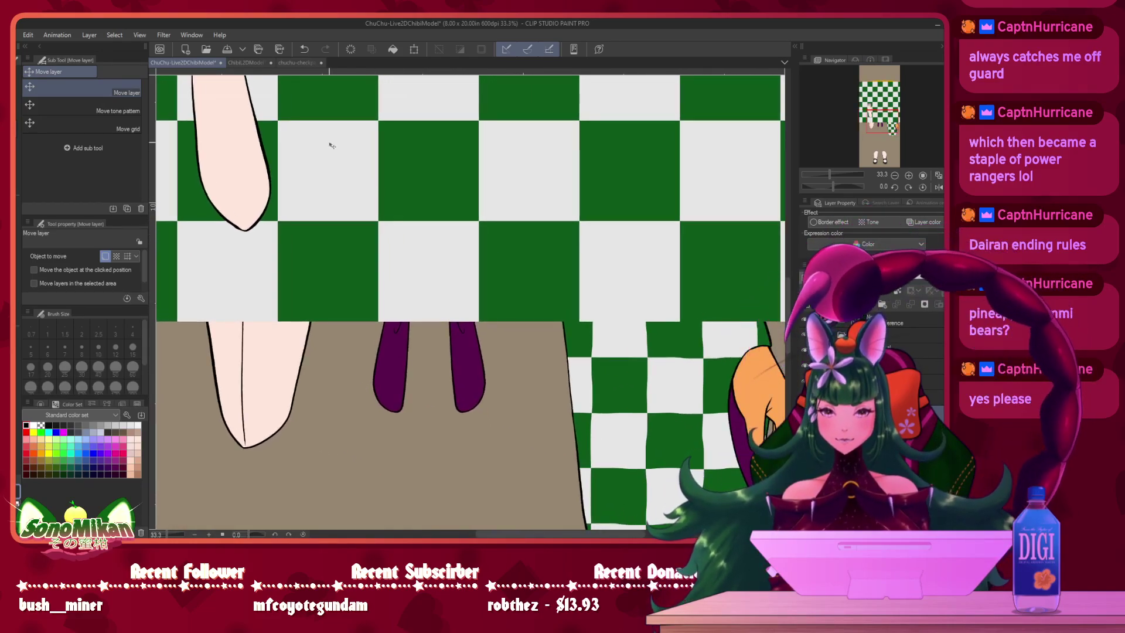
- Scale down the check pattern until its squares match the kimono's checks, place it over the raised arm's sleeve, and apply the transformation
left_click(414, 49)
left_click_drag(601, 301, 468, 298)
left_click_drag(594, 278, 203, 303)
left_click_drag(557, 345, 292, 44)
left_click_drag(253, 106, 331, 229)
left_click_drag(326, 172, 440, 323)
left_click_drag(511, 360, 473, 325)
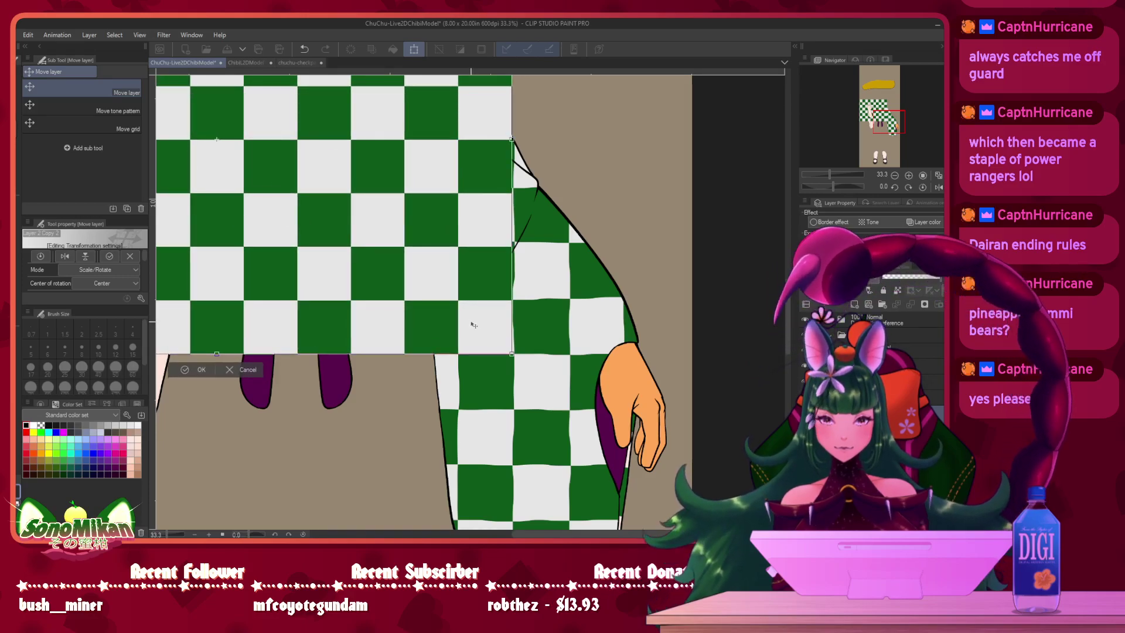
left_click_drag(348, 322, 265, 318)
left_click_drag(312, 407, 661, 436)
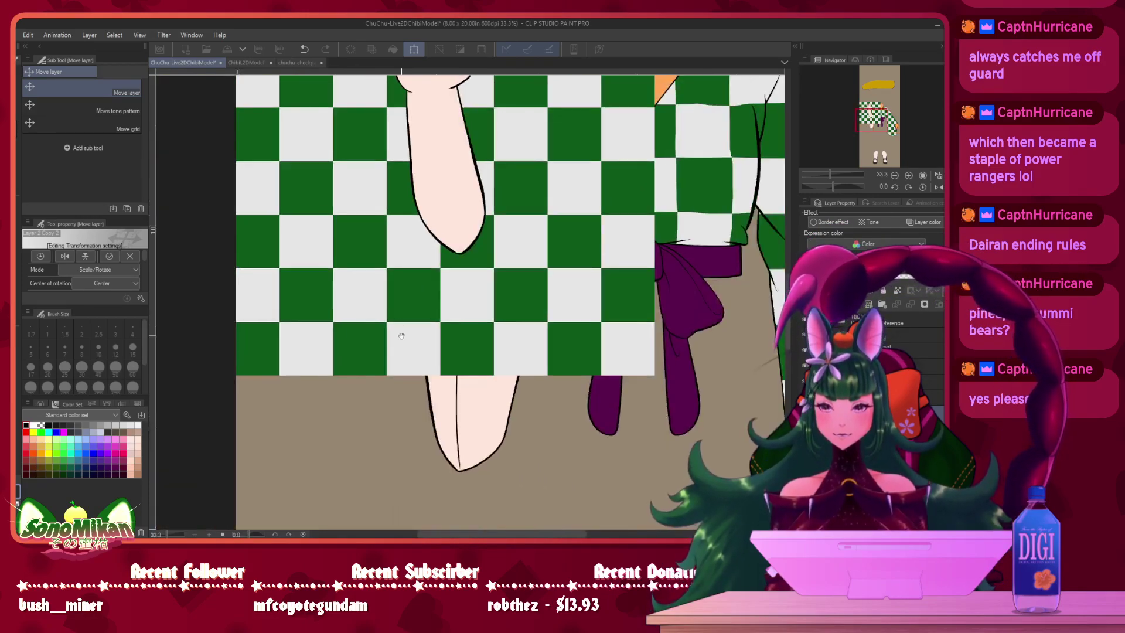
left_click_drag(426, 335, 403, 347)
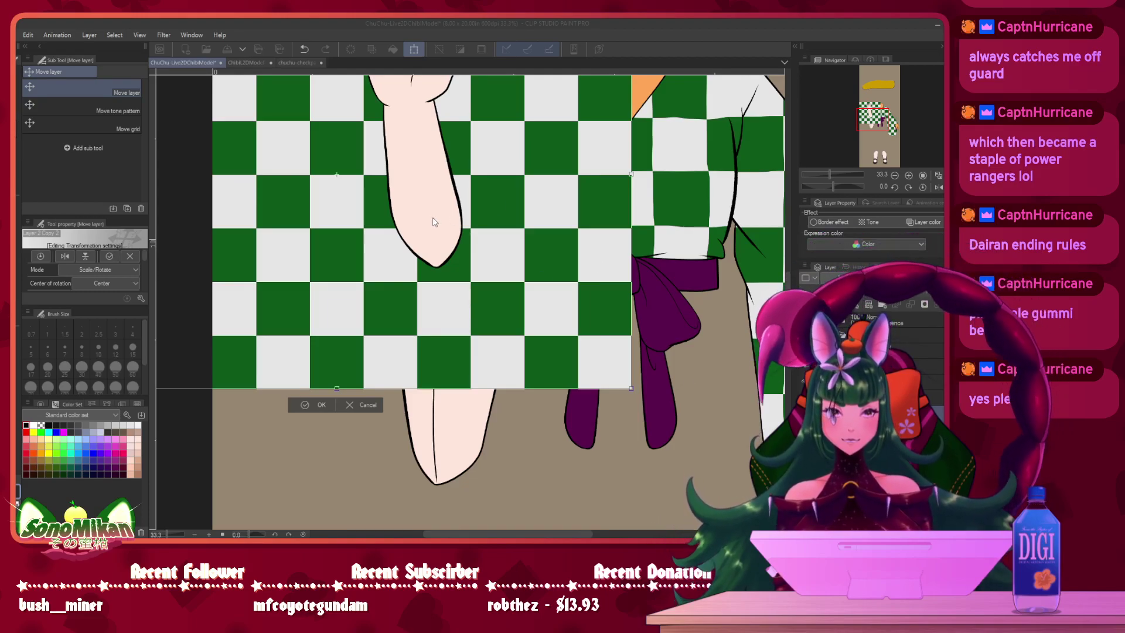
key("Return")
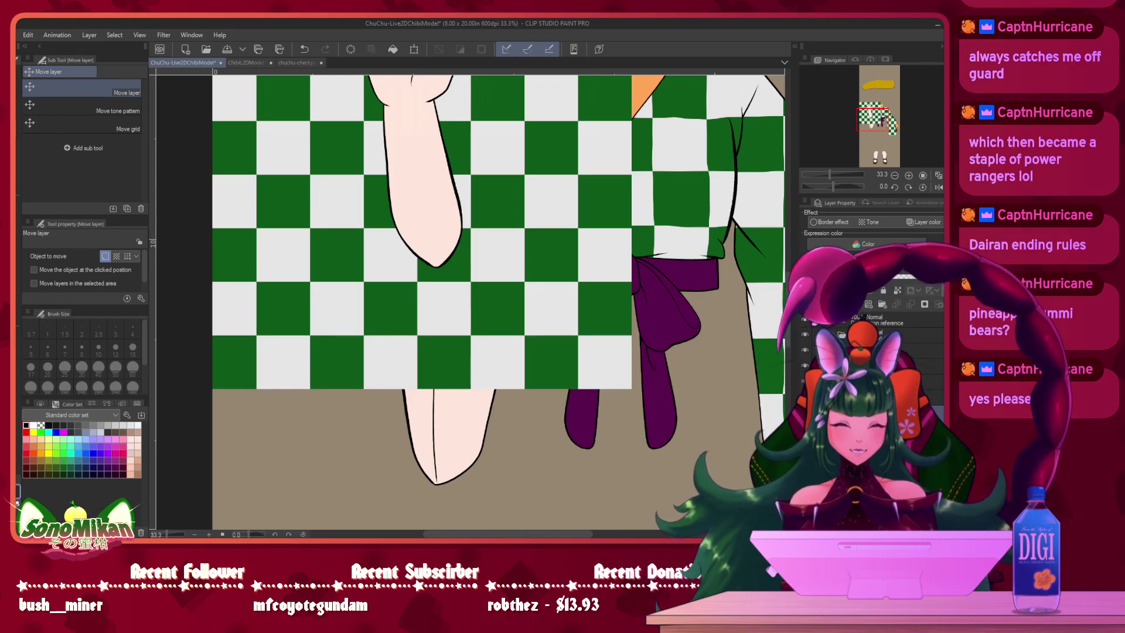
- Reorder the check pattern layer to sit beneath the kimono sleeve's line art, and hide the dark cape panels
left_click(805, 412)
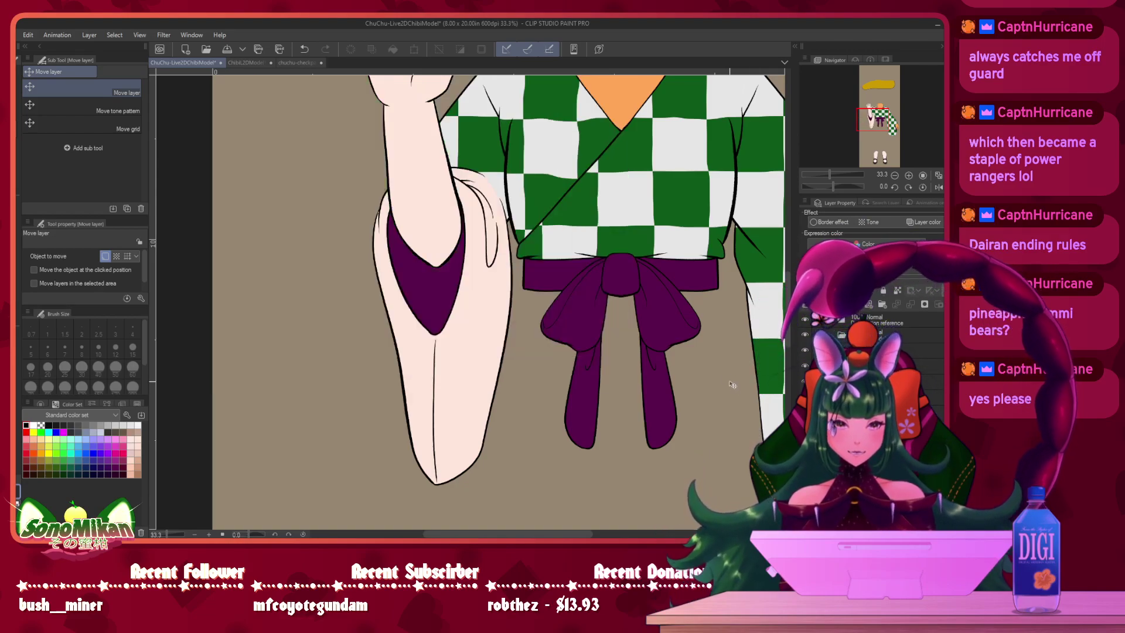
key("ctrl+y")
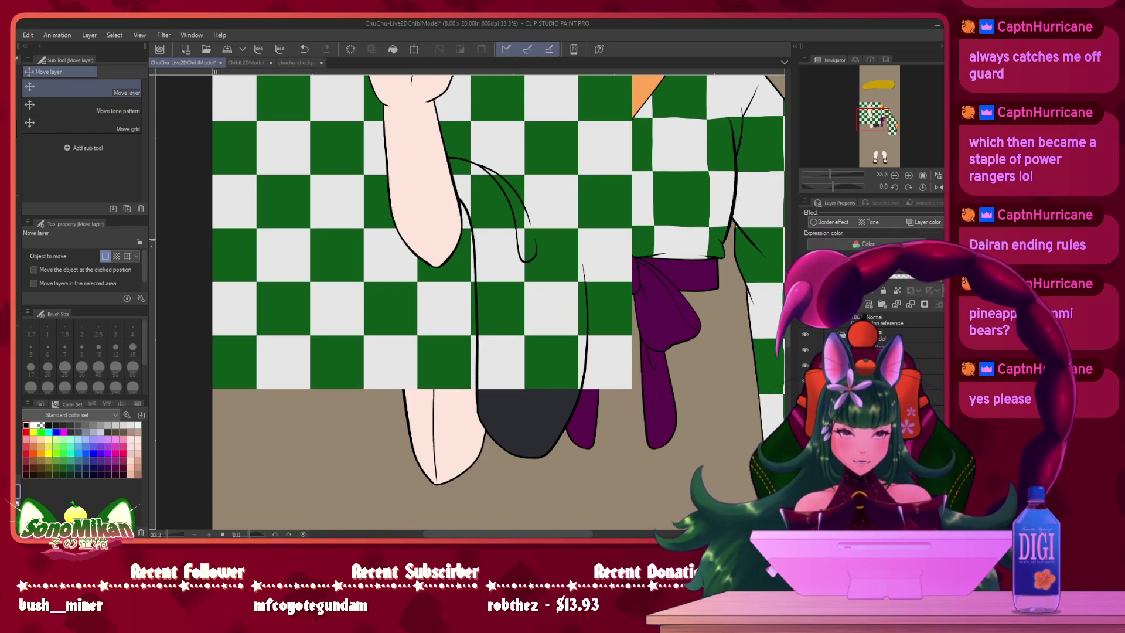
scroll(873, 357, "down", 10)
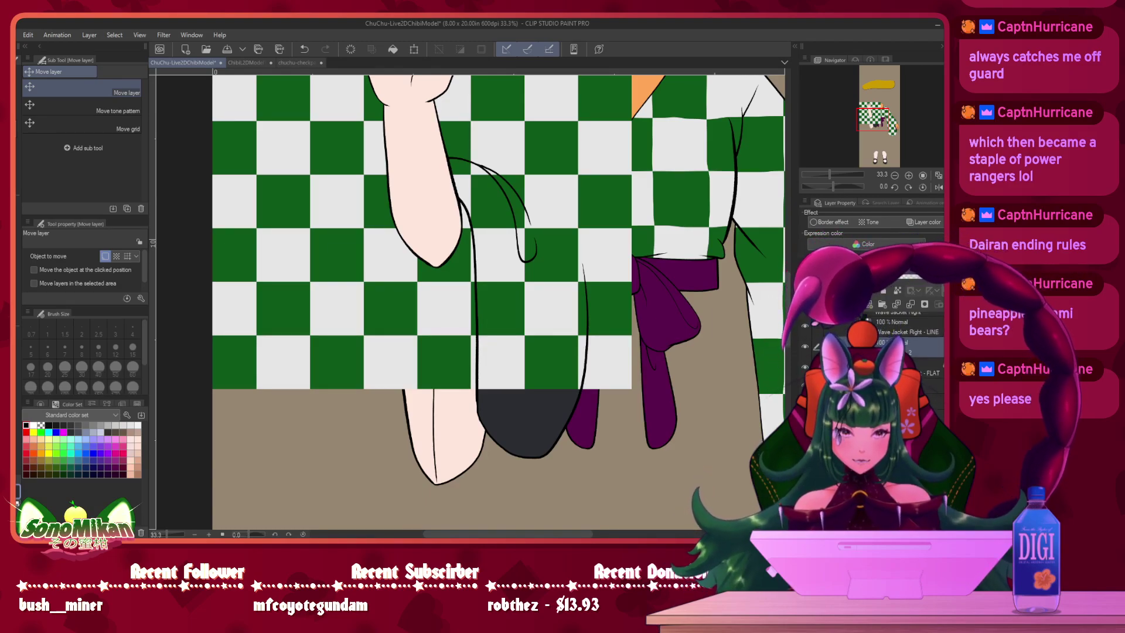
left_click_drag(914, 348, 914, 414)
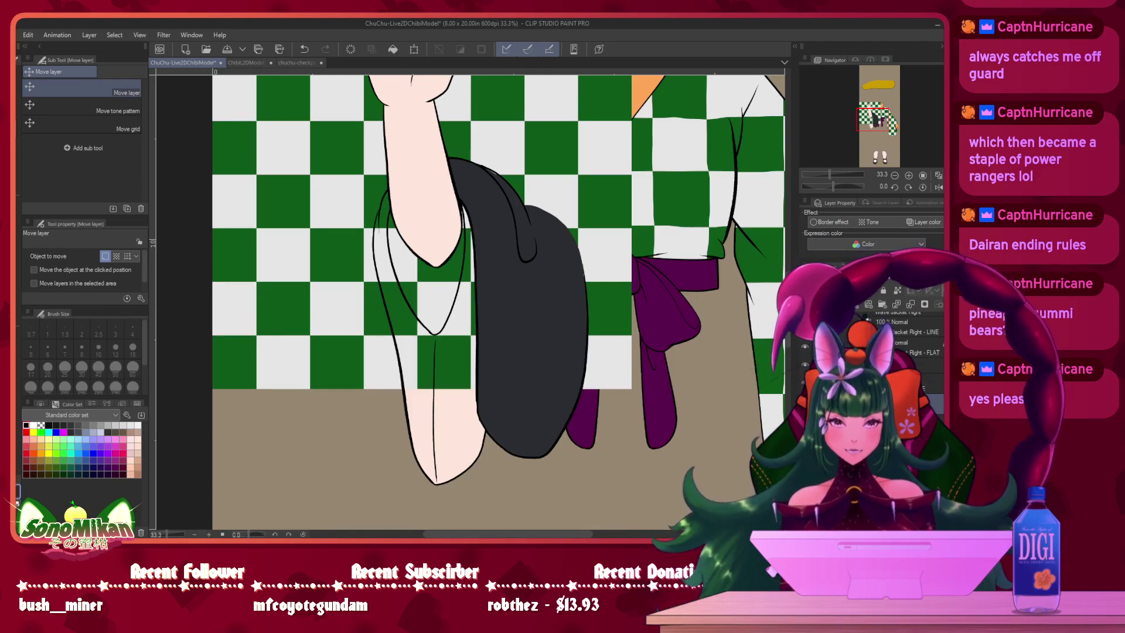
scroll(908, 352, "up", 10)
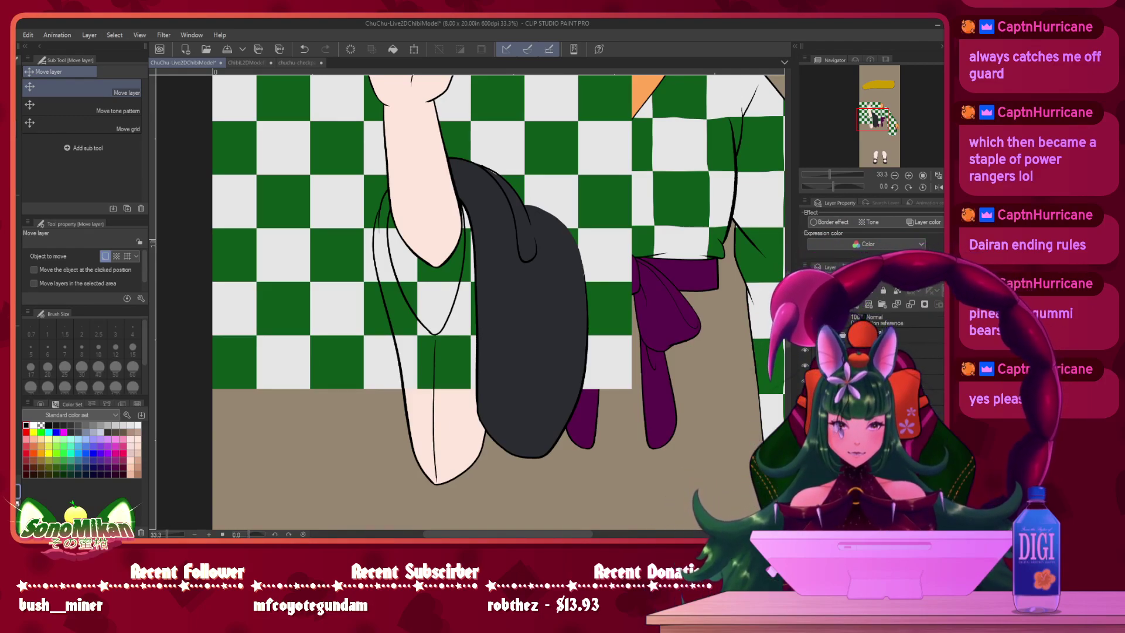
left_click(805, 350)
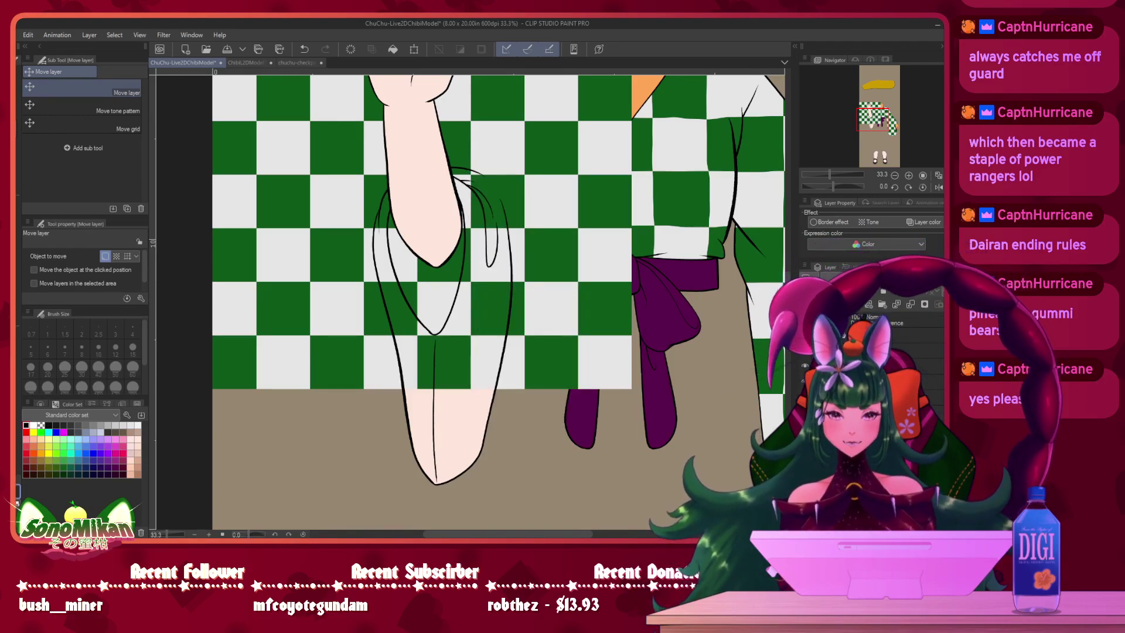
- Move the check pattern down to cover the whole sleeve, crop it to a rectangle around the sleeve, and deselect
left_click_drag(366, 333, 417, 441)
mouse_move(427, 382)
left_mouse_down()
mouse_move(443, 324)
mouse_move(433, 397)
left_mouse_up()
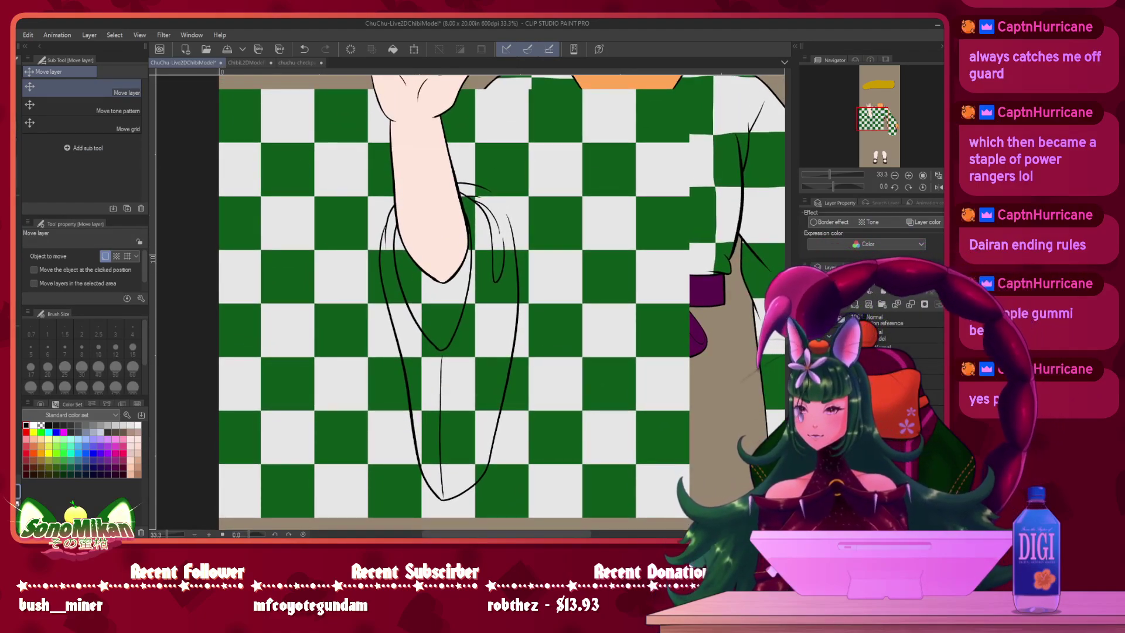
key("m")
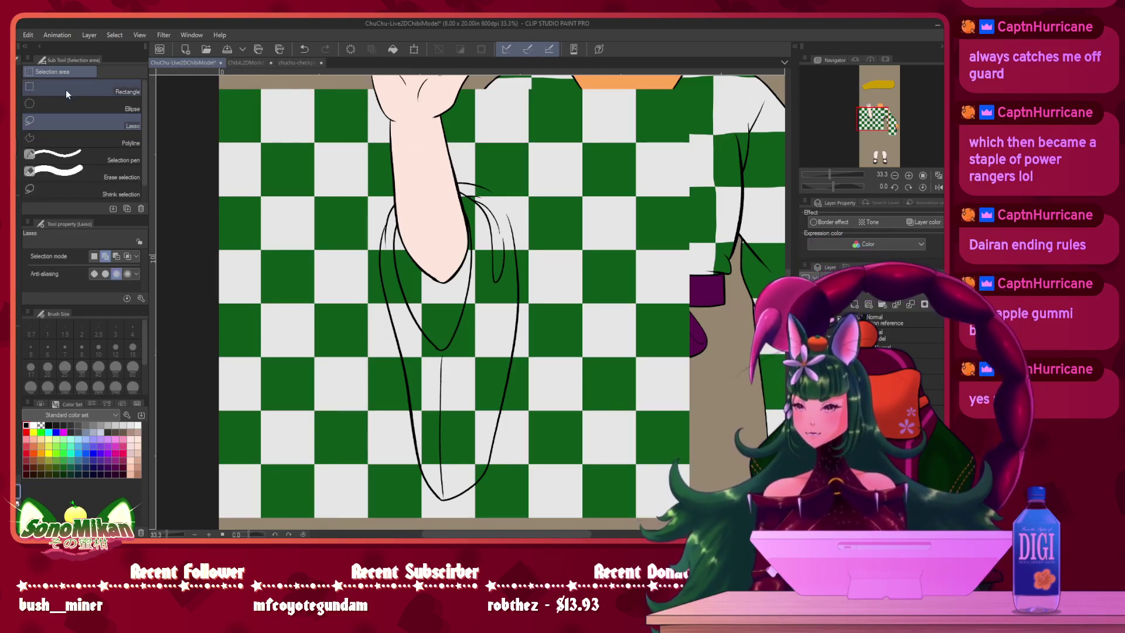
left_click(68, 95)
mouse_move(367, 173)
left_mouse_down()
mouse_move(362, 124)
mouse_move(276, 139)
mouse_move(282, 176)
mouse_move(259, 145)
mouse_move(264, 158)
left_mouse_up()
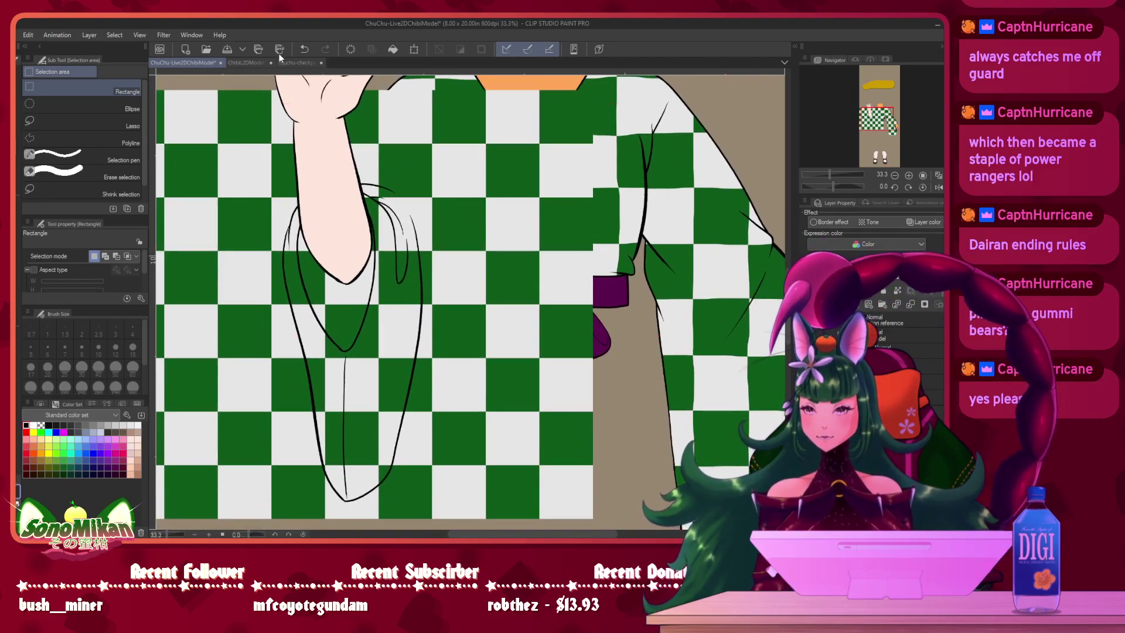
left_click_drag(378, 451, 451, 527)
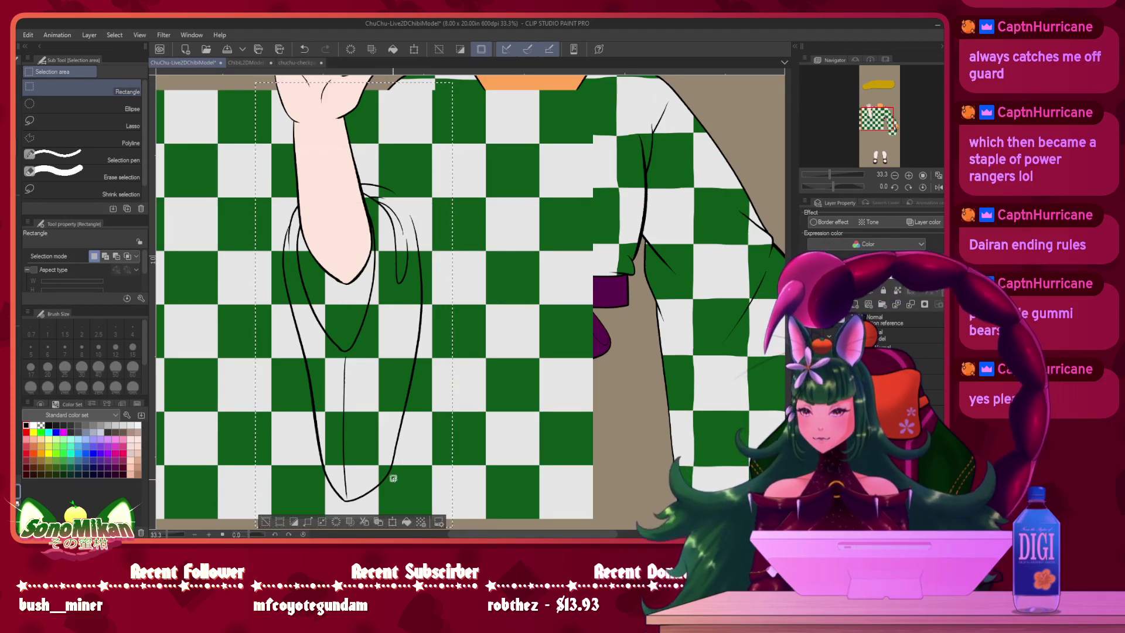
left_click(363, 522)
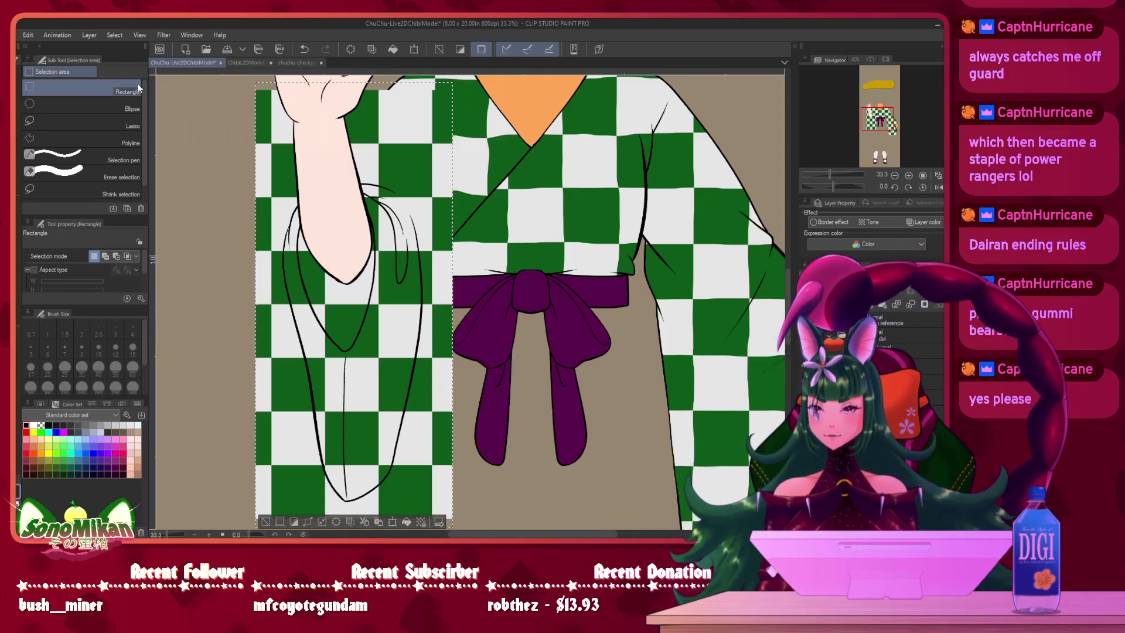
key("ctrl+d")
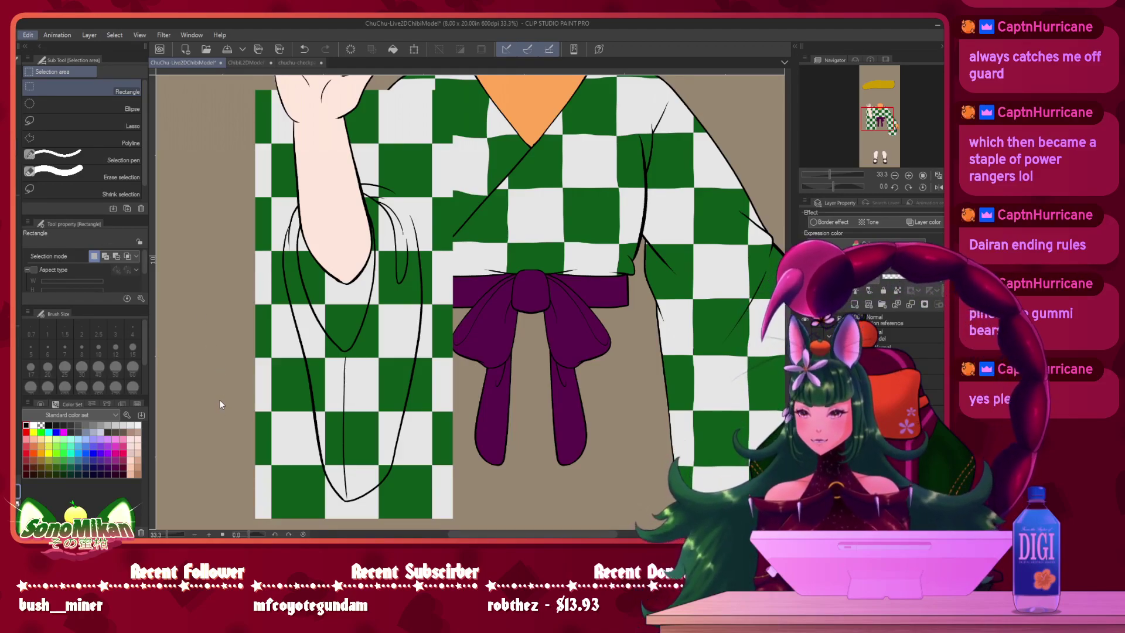
- Mesh-transform the check pattern, bending its bottom edge and body-facing side inward to follow the raised arm's sleeve outline
key("ctrl+t")
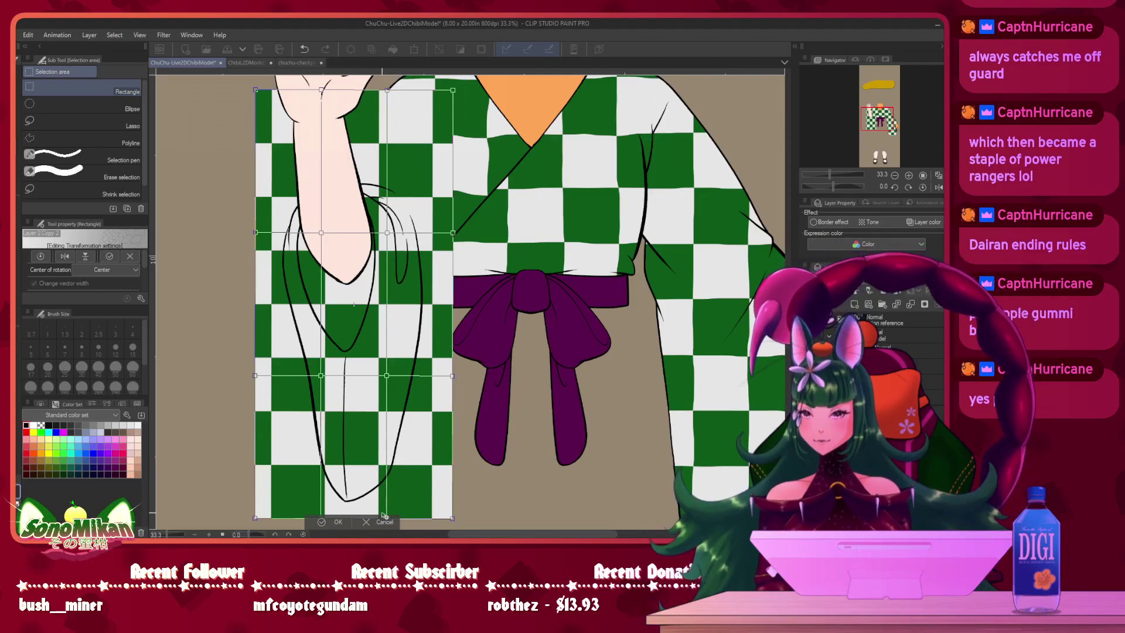
left_click_drag(226, 393, 205, 315)
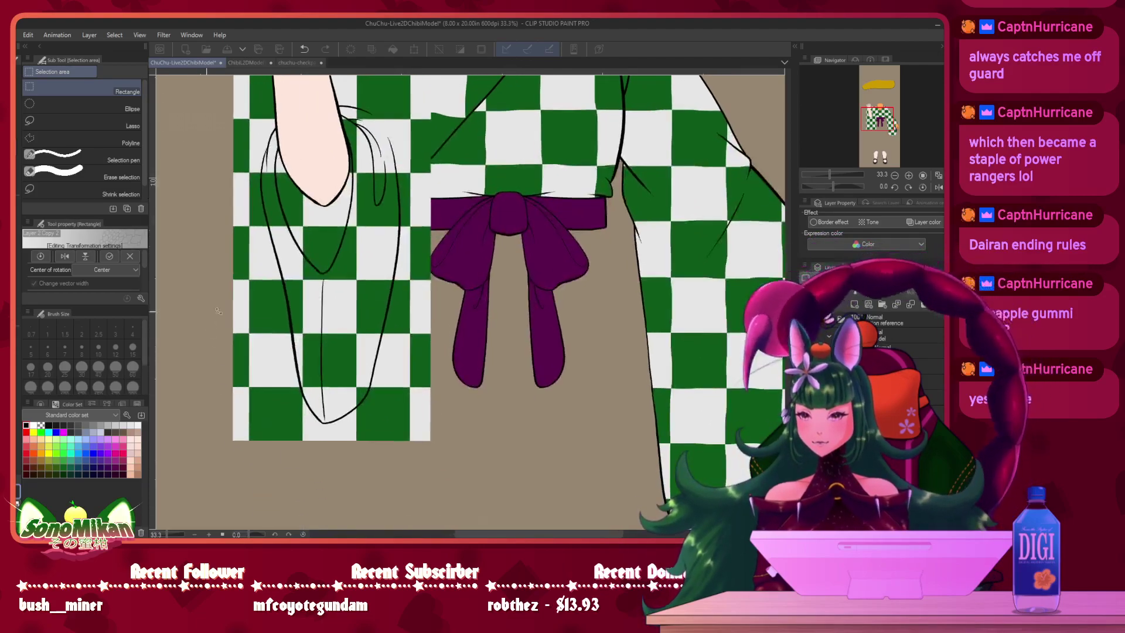
left_click_drag(364, 440, 364, 421)
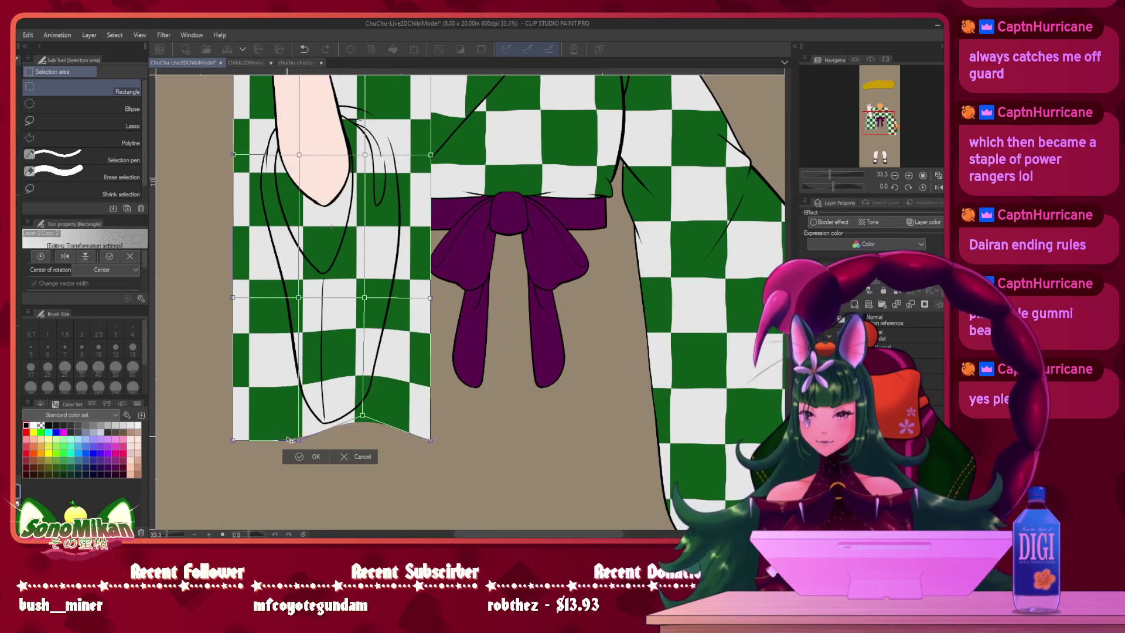
left_click_drag(296, 440, 347, 426)
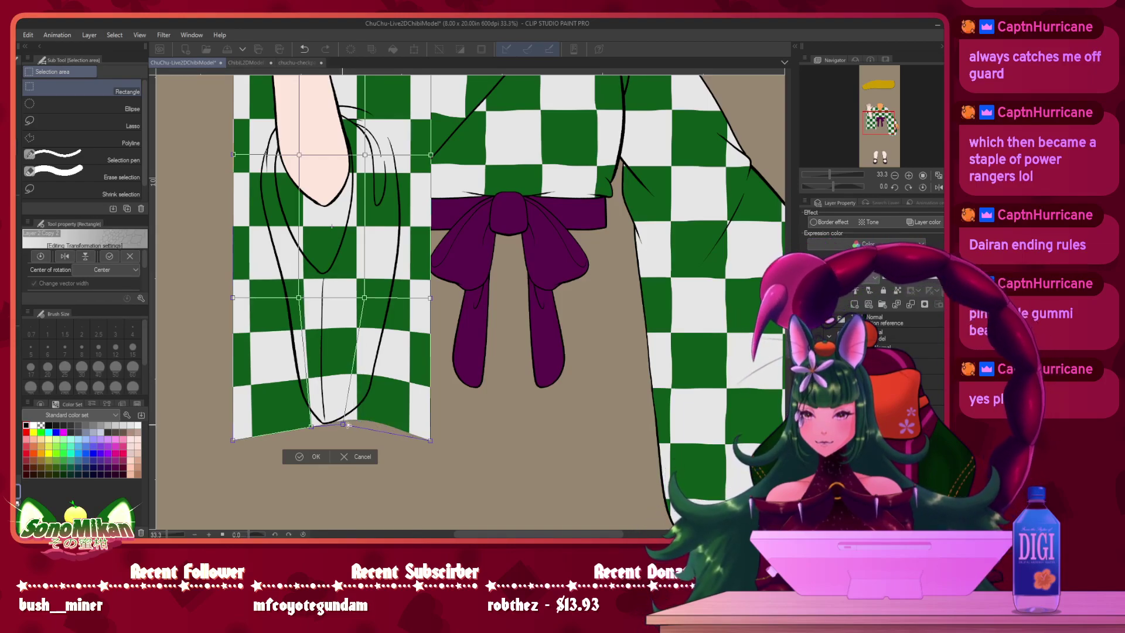
left_click_drag(430, 440, 373, 399)
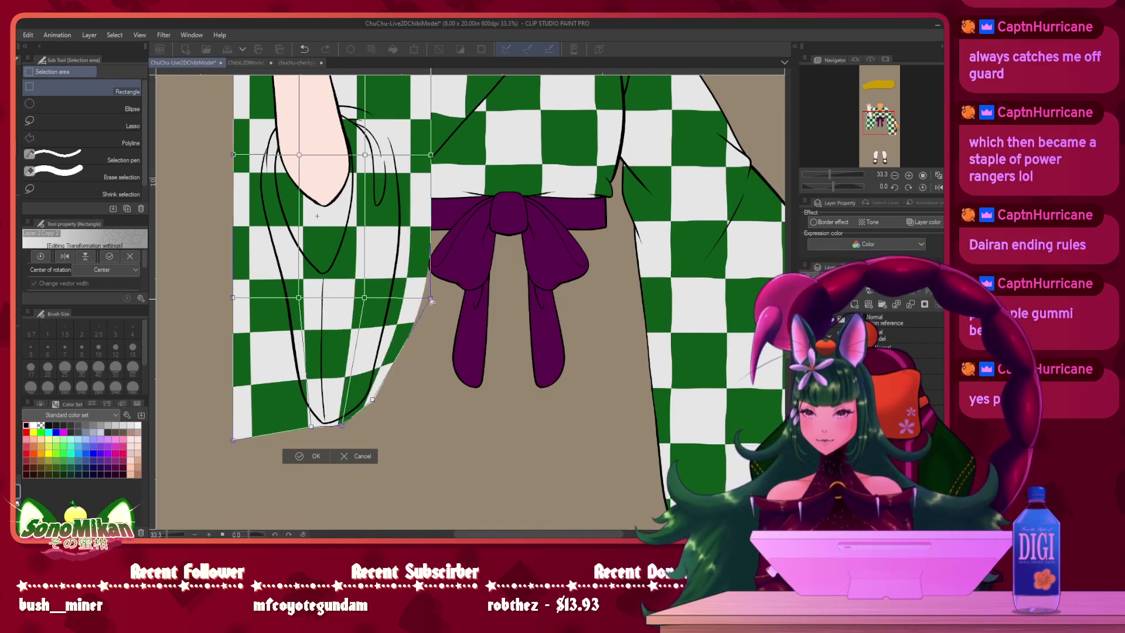
left_click_drag(428, 300, 395, 296)
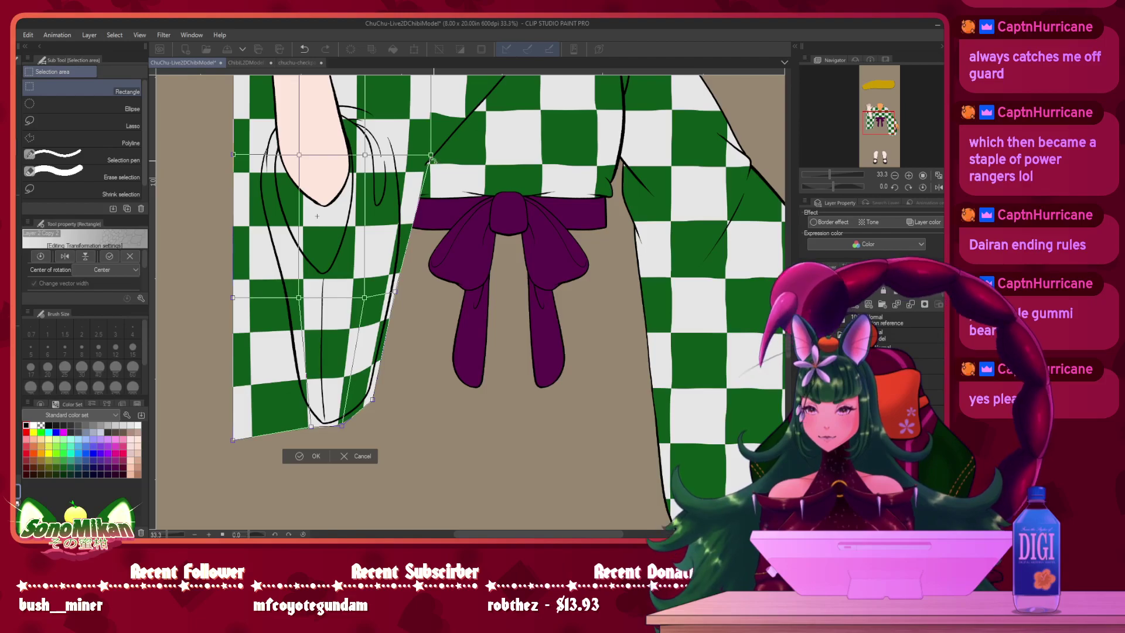
left_click_drag(430, 156, 406, 186)
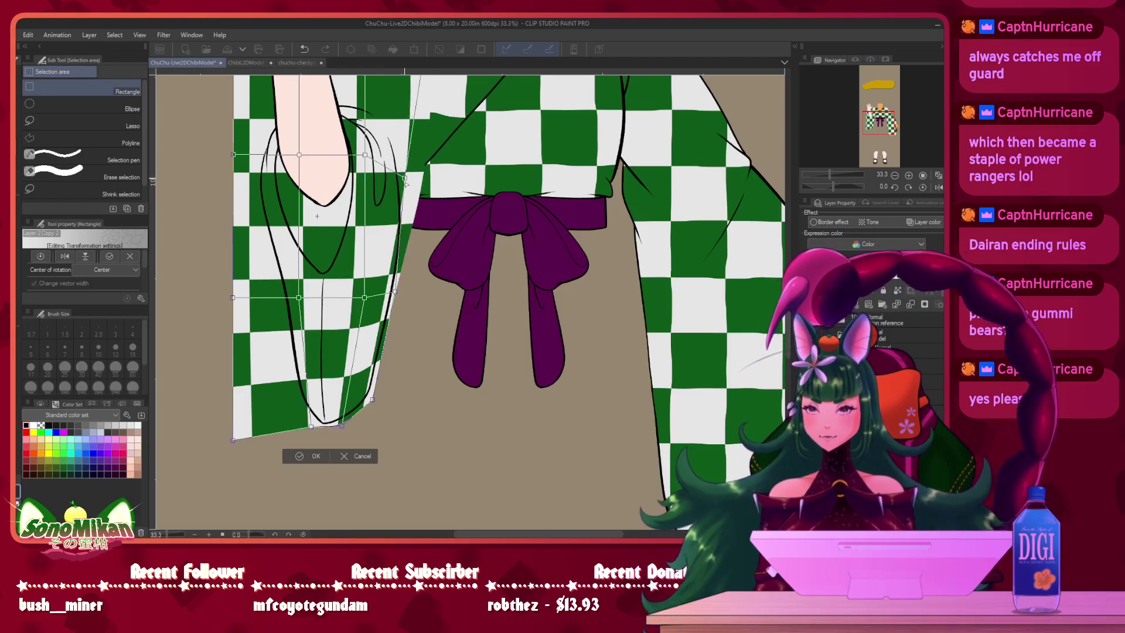
key("Return")
- Pull the upper edge of the pattern's transform mesh down around the sleeve opening at the forearm
left_click_drag(435, 244, 438, 349)
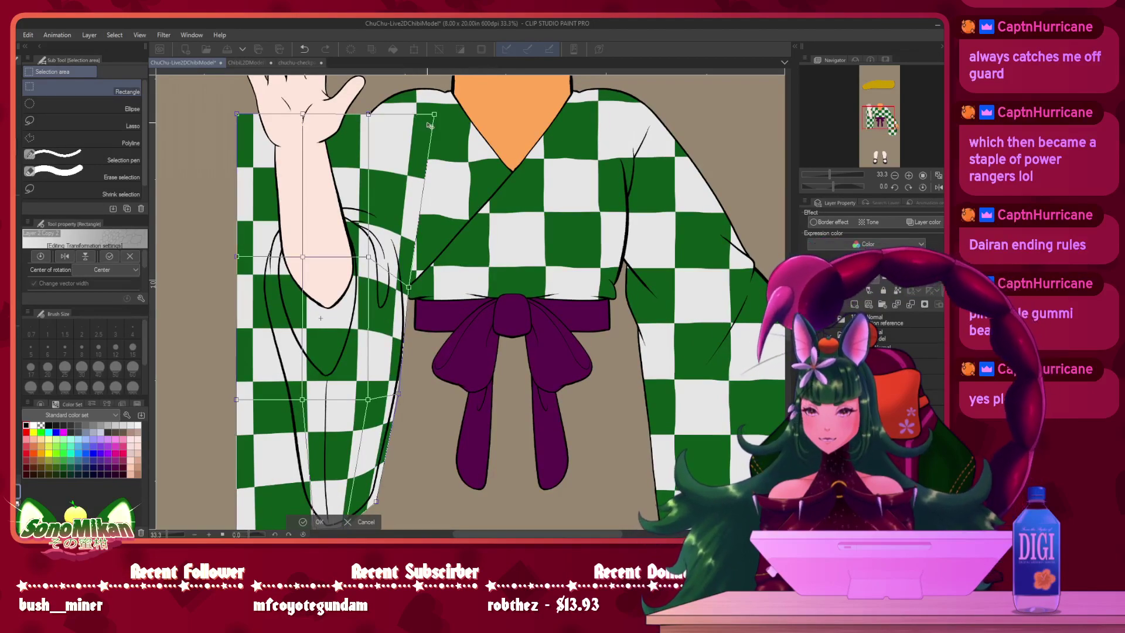
left_click_drag(434, 115, 393, 212)
left_click_drag(369, 114, 373, 211)
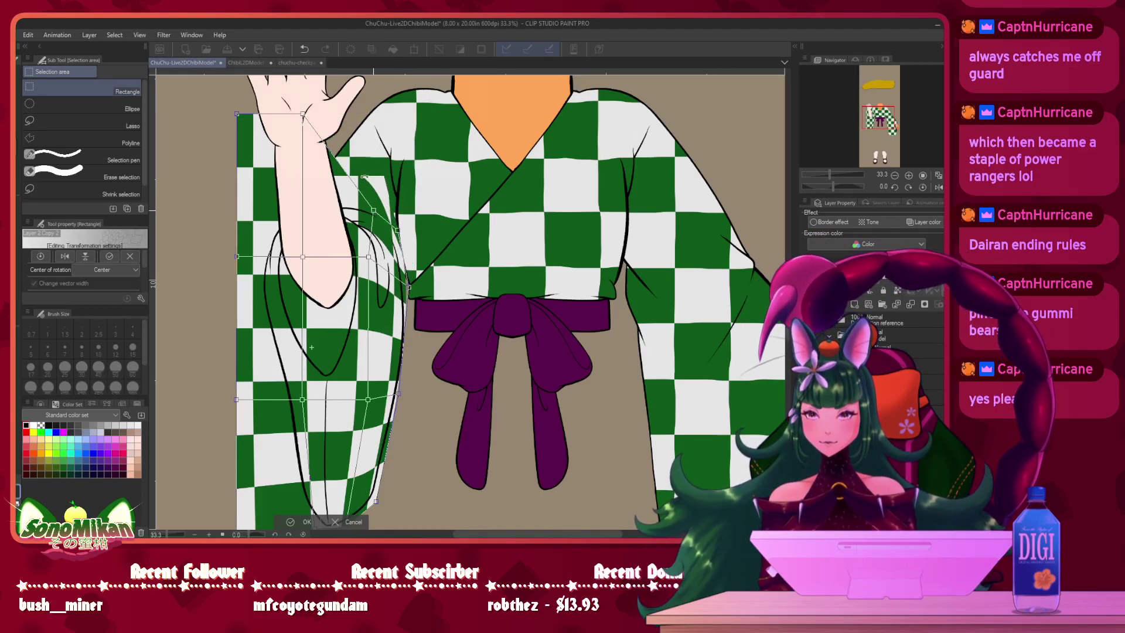
left_click_drag(302, 113, 347, 206)
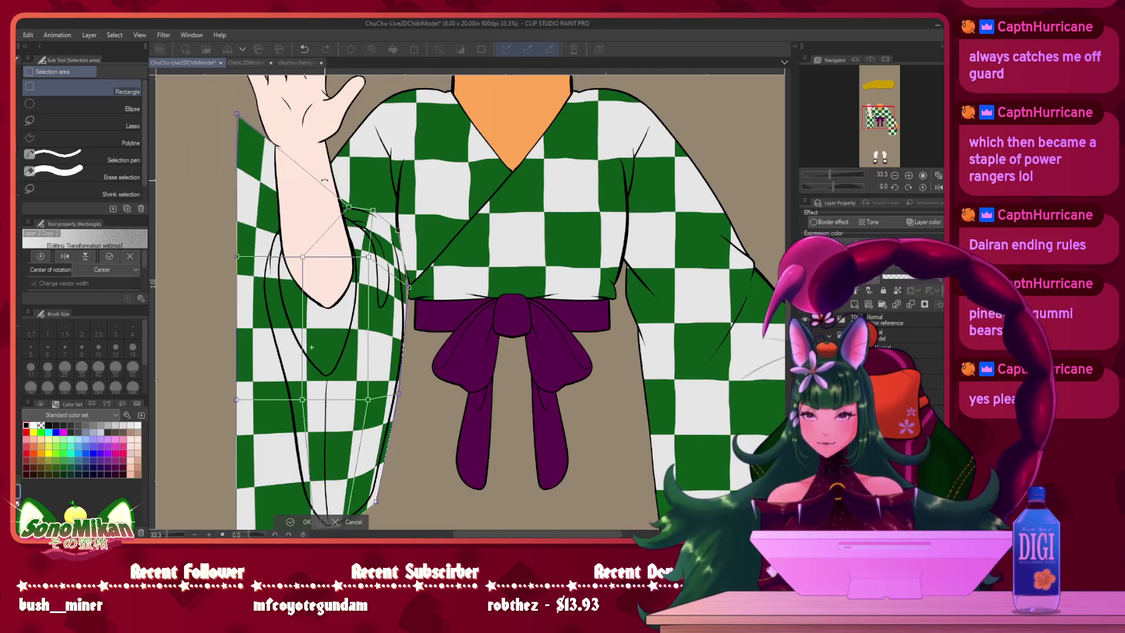
left_click_drag(236, 113, 273, 230)
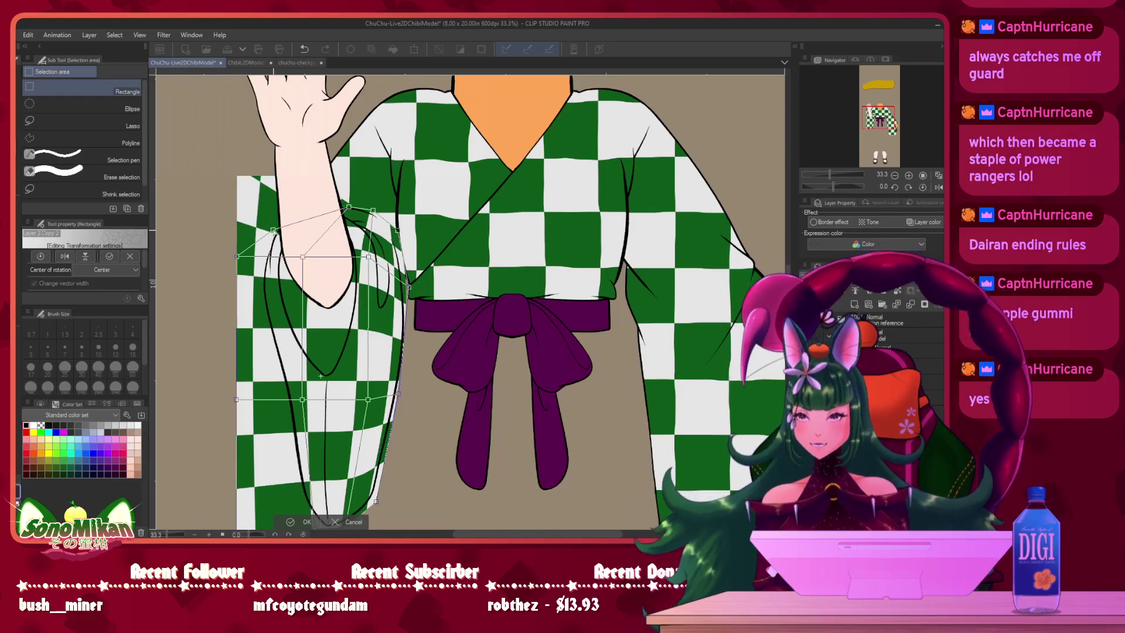
- Bend the mesh's outer side and lower points inward along the sleeve outline, even out the inner checks, and apply the transformation
left_click_drag(419, 431, 430, 391)
left_click_drag(247, 215, 266, 241)
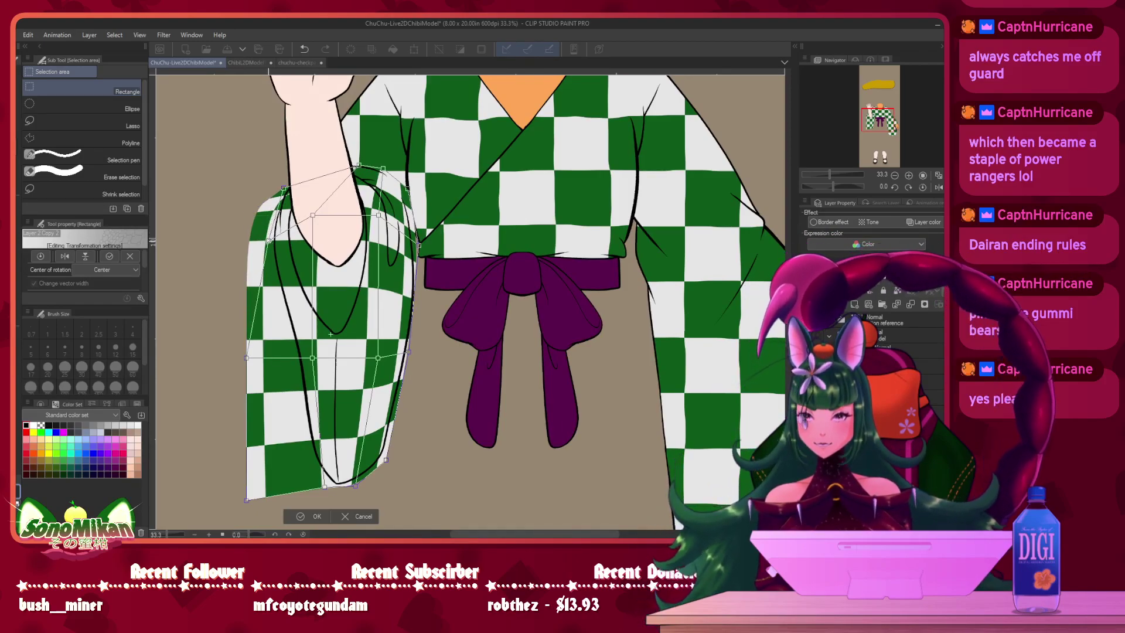
left_click_drag(246, 359, 284, 333)
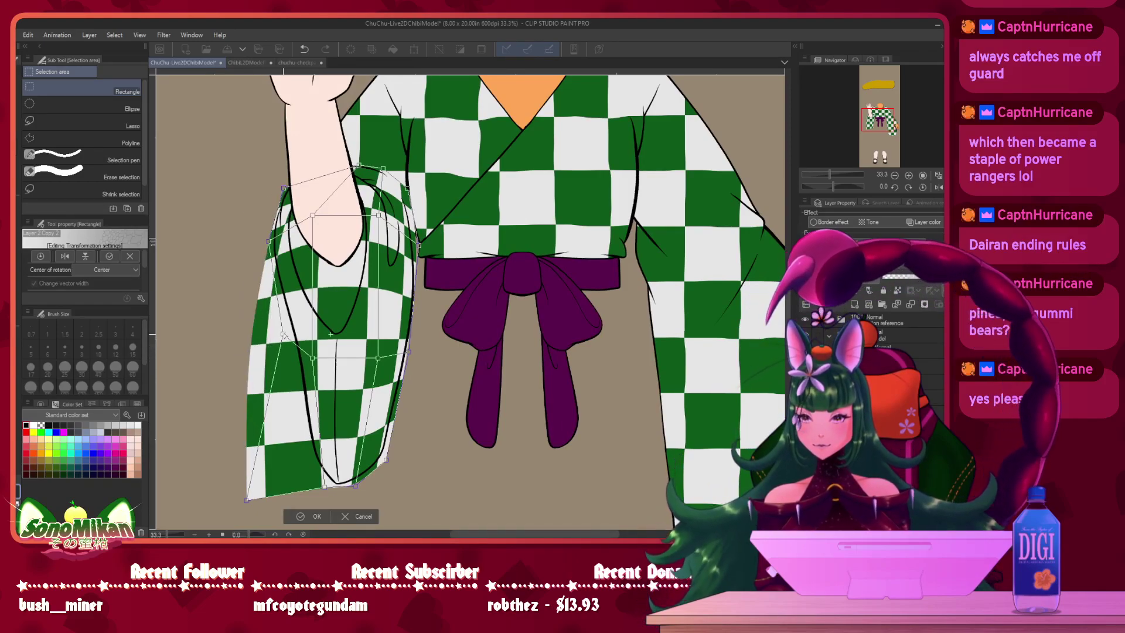
left_click_drag(251, 502, 311, 451)
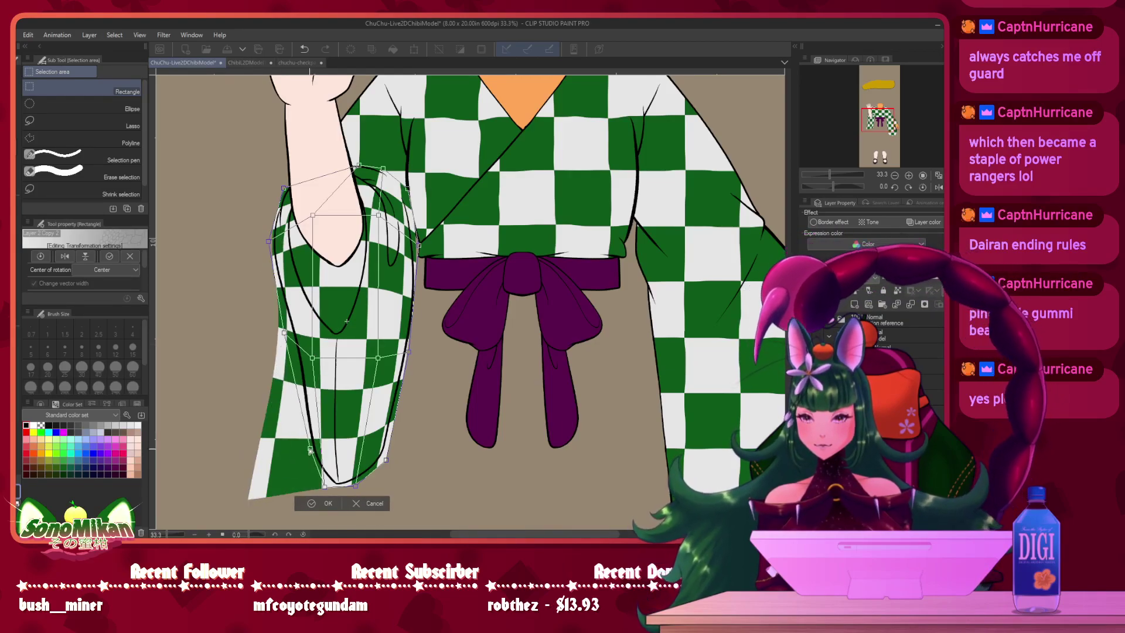
left_click_drag(312, 358, 307, 354)
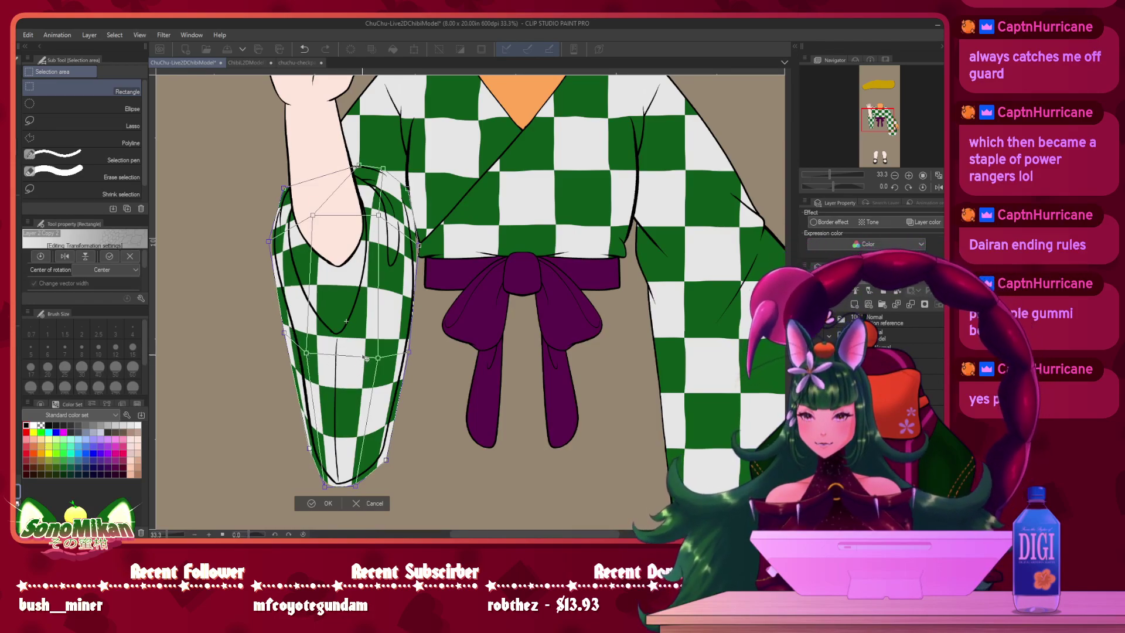
left_click_drag(379, 358, 371, 350)
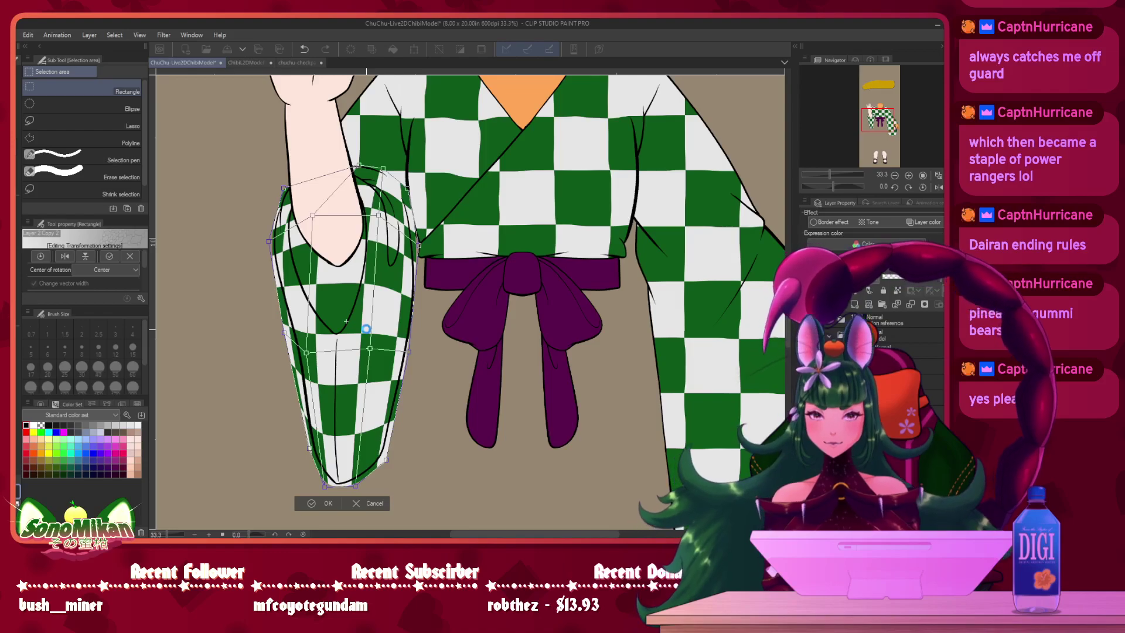
key("Return")
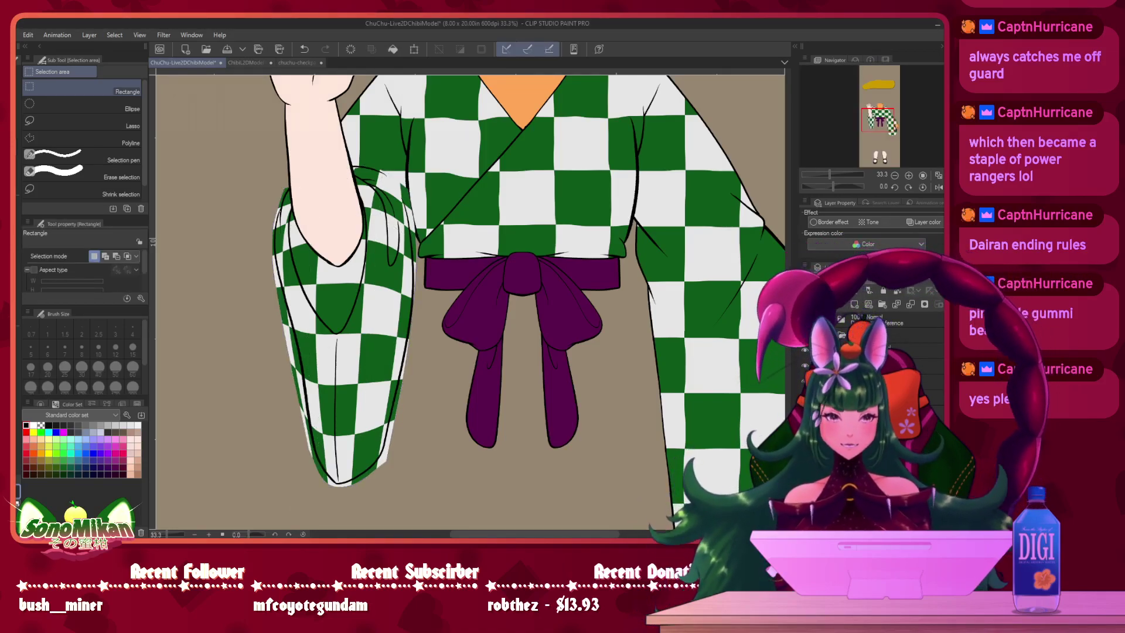
- Select the sleeve's base colour area, clear the check pattern outside it to expose the purple lining, and deselect
left_click(850, 366, "ctrl")
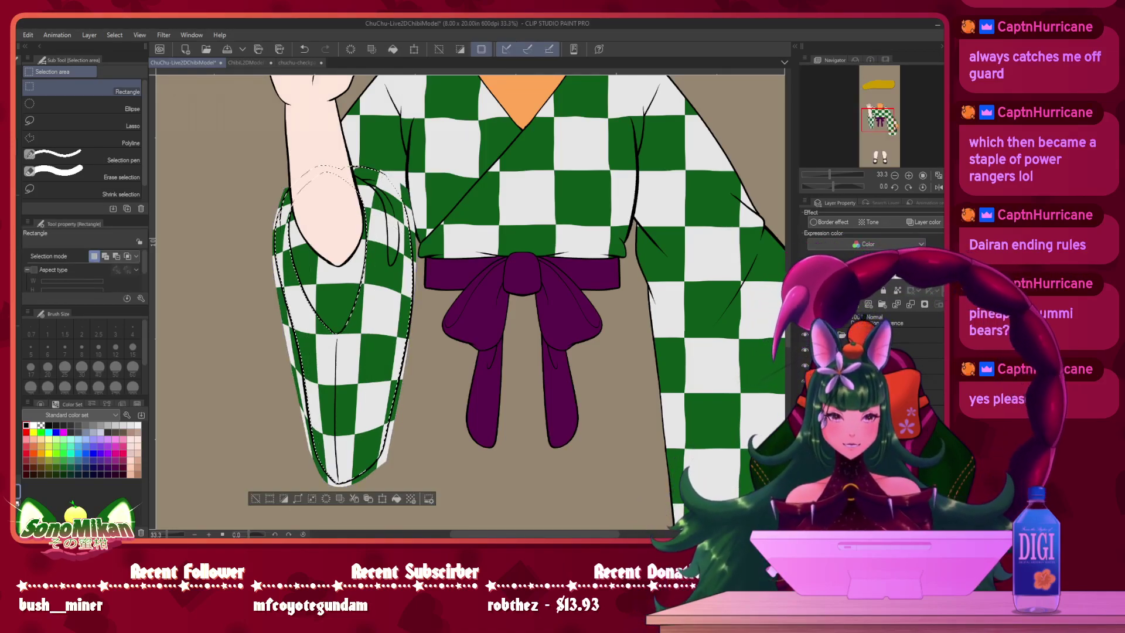
left_click(345, 497)
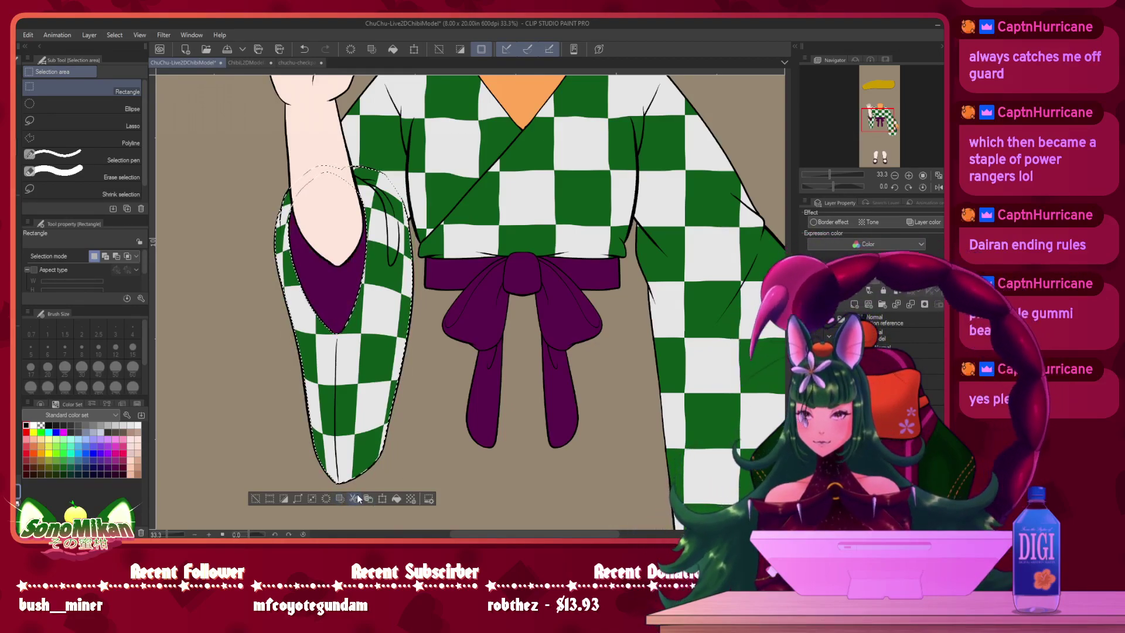
key("ctrl+d")
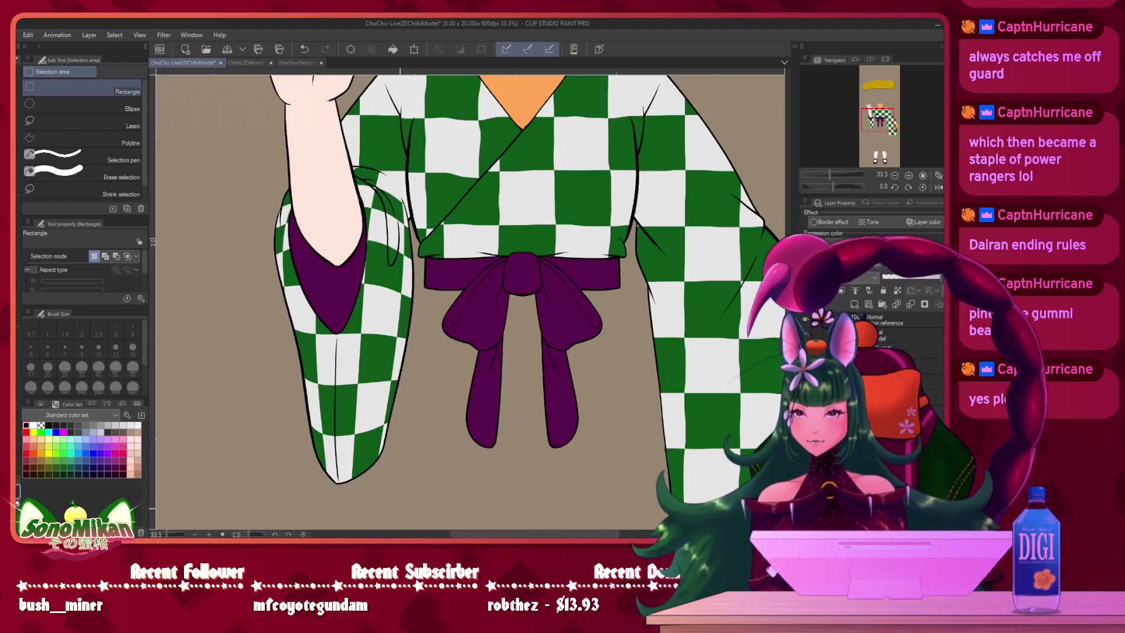
- Liquify the checks beside the tip of the purple sleeve lining with a brush size of 170
left_click_drag(431, 342, 447, 359)
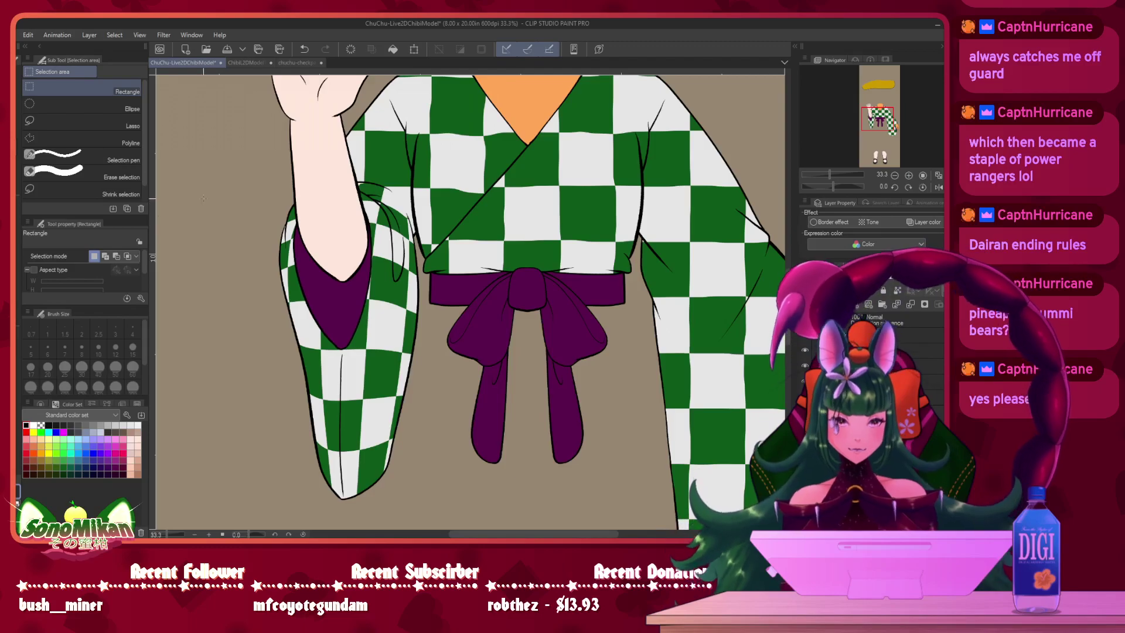
key("j")
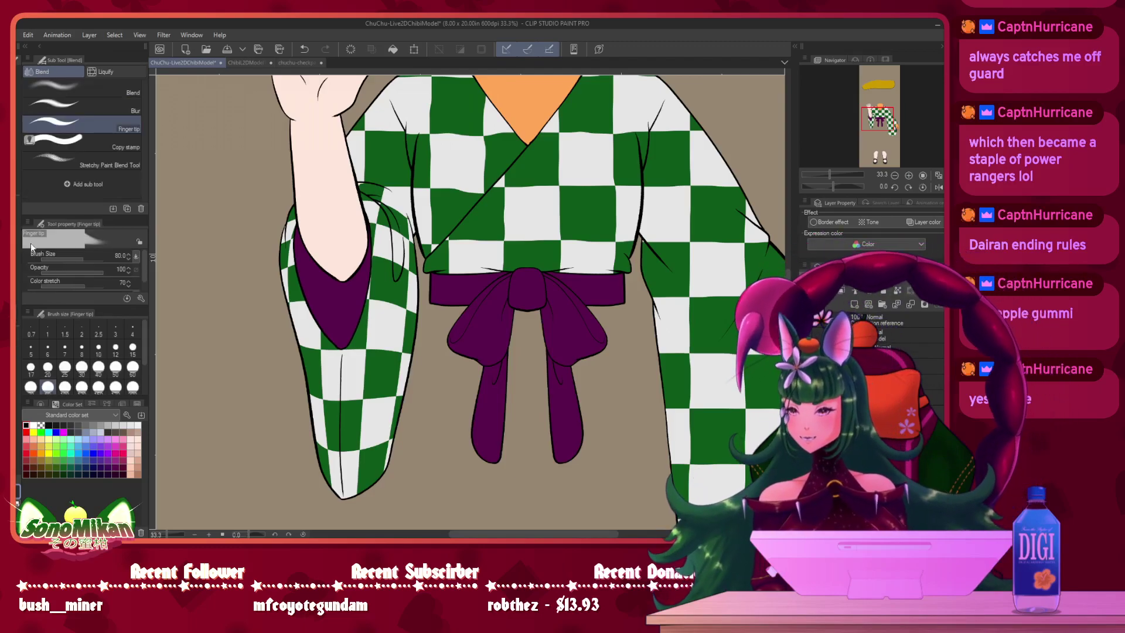
left_click(103, 70)
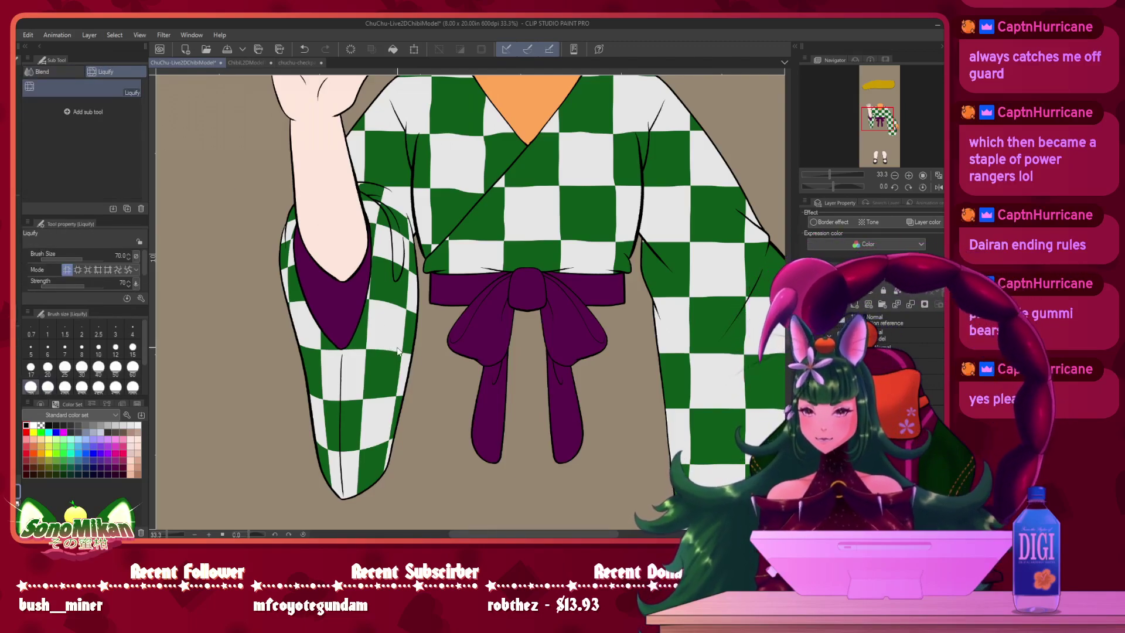
scroll(398, 351, "up", 3)
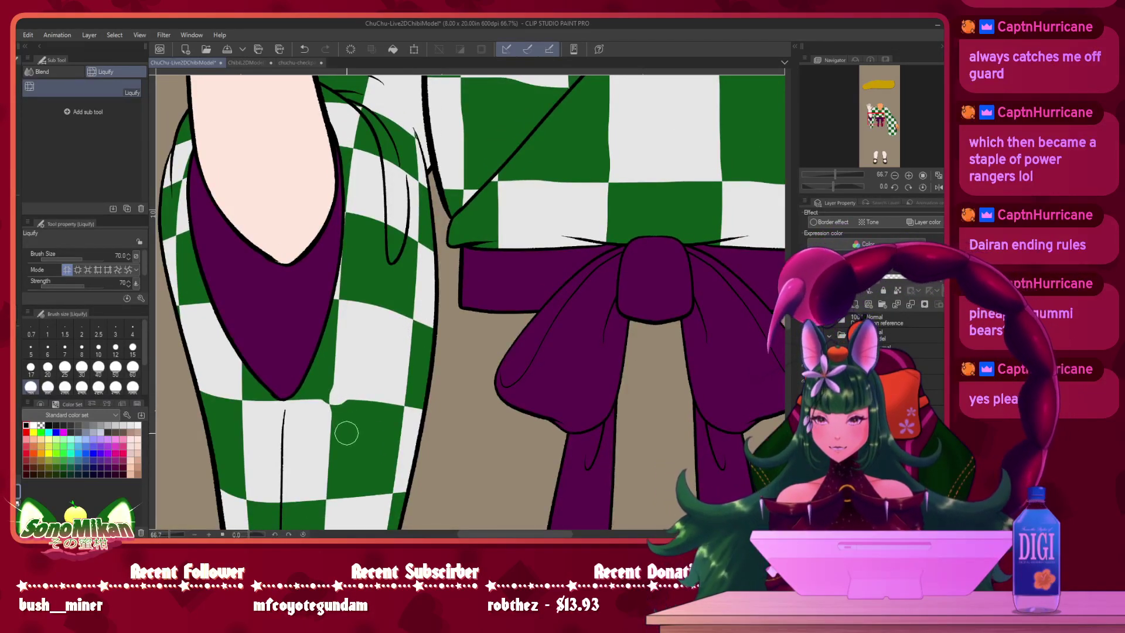
key("bracketright")
key("bracketright")
key("bracketright")
key("bracketright")
key("bracketright")
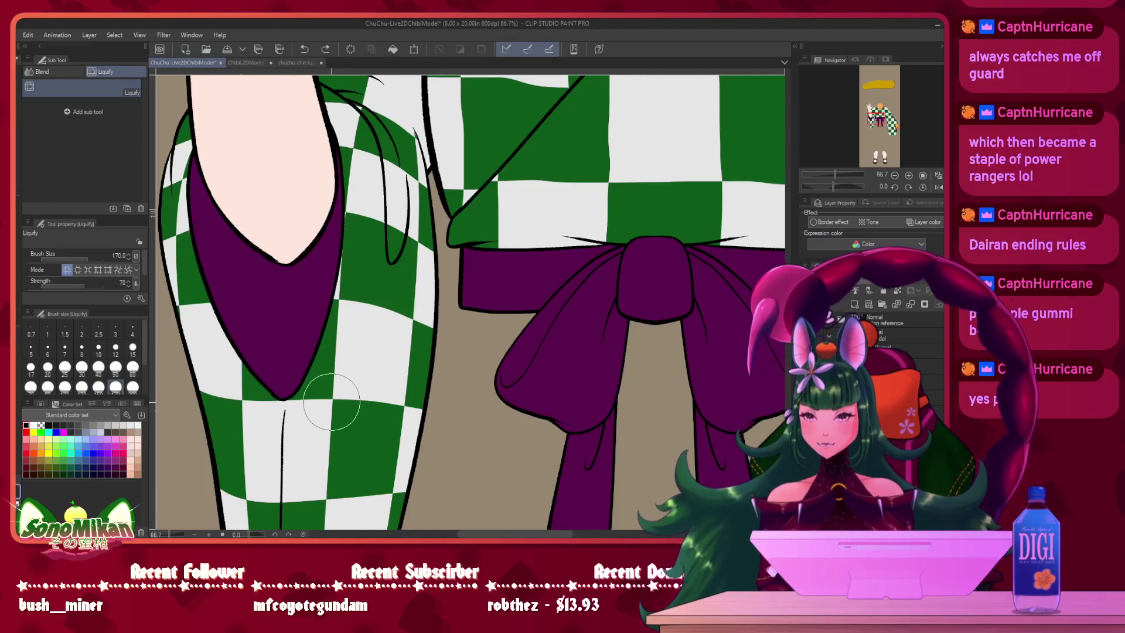
left_click_drag(332, 398, 332, 403)
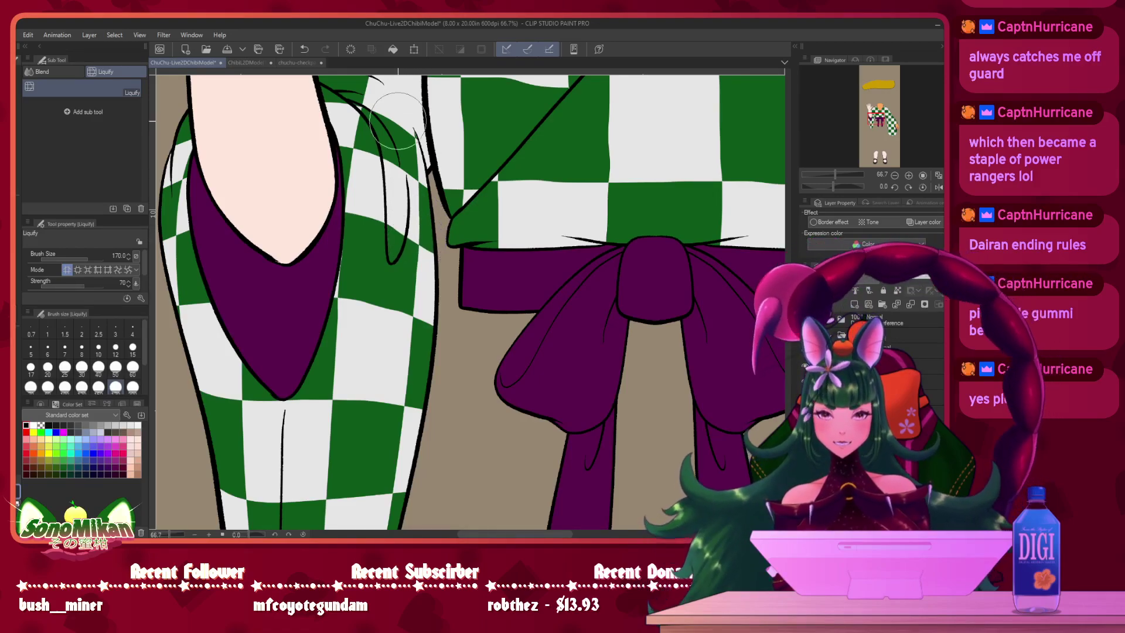
- Undo the last warp and liquify the checks around the sleeve's upper fold lines to follow the fabric
left_click_drag(394, 185, 401, 237)
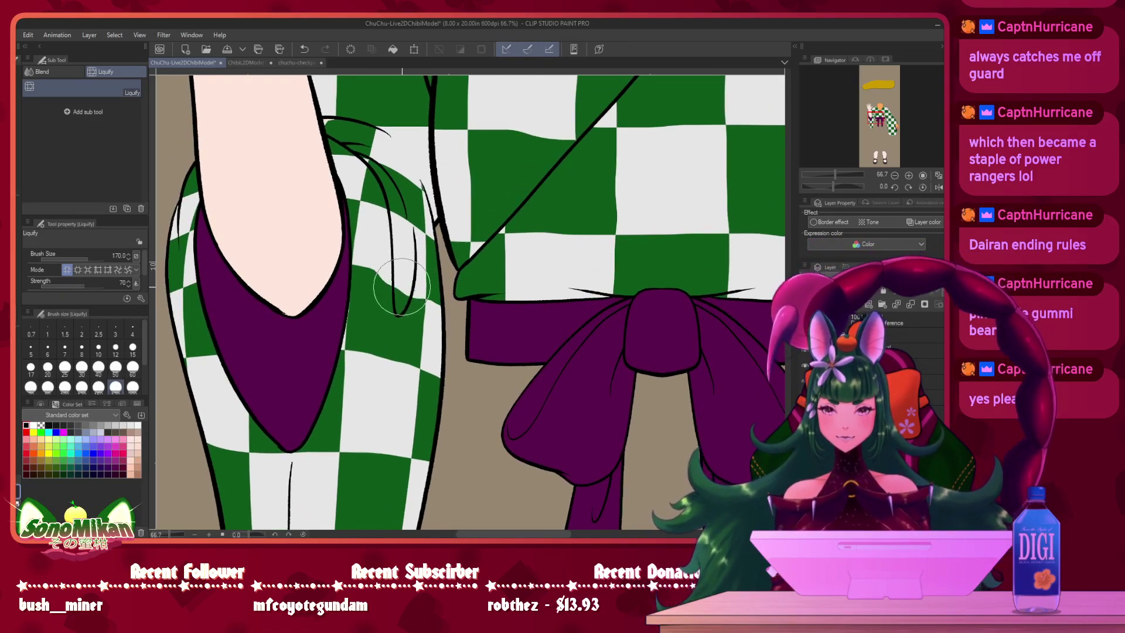
key("ctrl+z")
mouse_move(385, 288)
left_mouse_down()
mouse_move(386, 274)
mouse_move(377, 314)
mouse_move(402, 305)
left_mouse_up()
mouse_move(403, 222)
left_mouse_down()
mouse_move(401, 214)
mouse_move(410, 299)
mouse_move(381, 212)
mouse_move(413, 240)
mouse_move(423, 290)
mouse_move(419, 239)
left_mouse_up()
left_click_drag(375, 160, 373, 159)
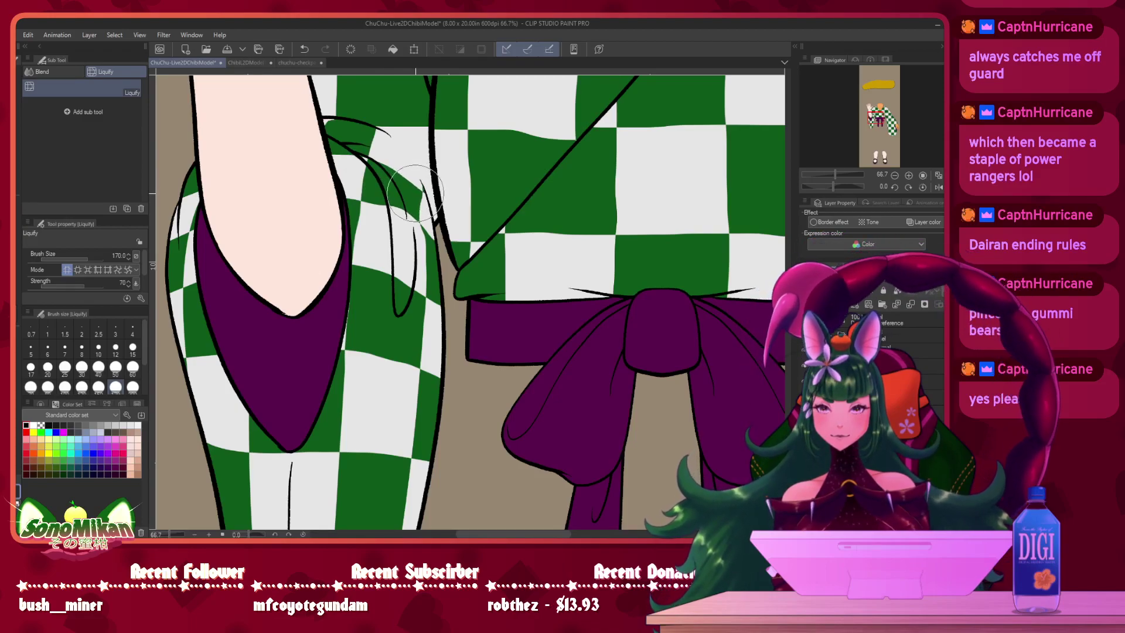
left_click_drag(363, 132, 355, 129)
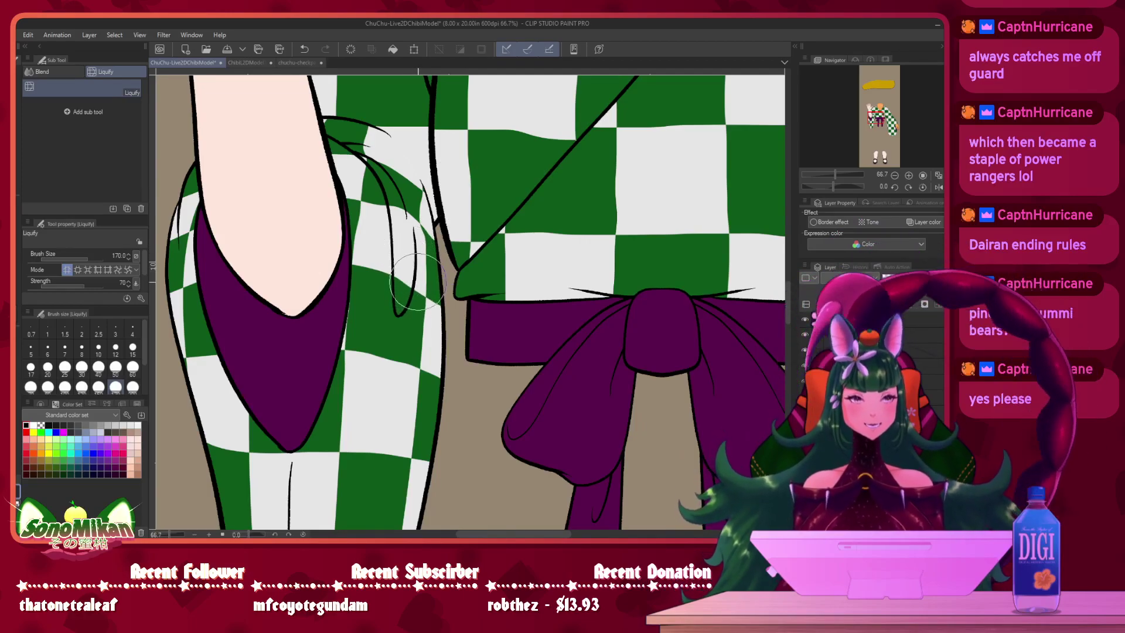
- Liquify the checks along the sleeve's outer edge and down to its lower tip so they curve with the cloth
left_click_drag(270, 250, 363, 250)
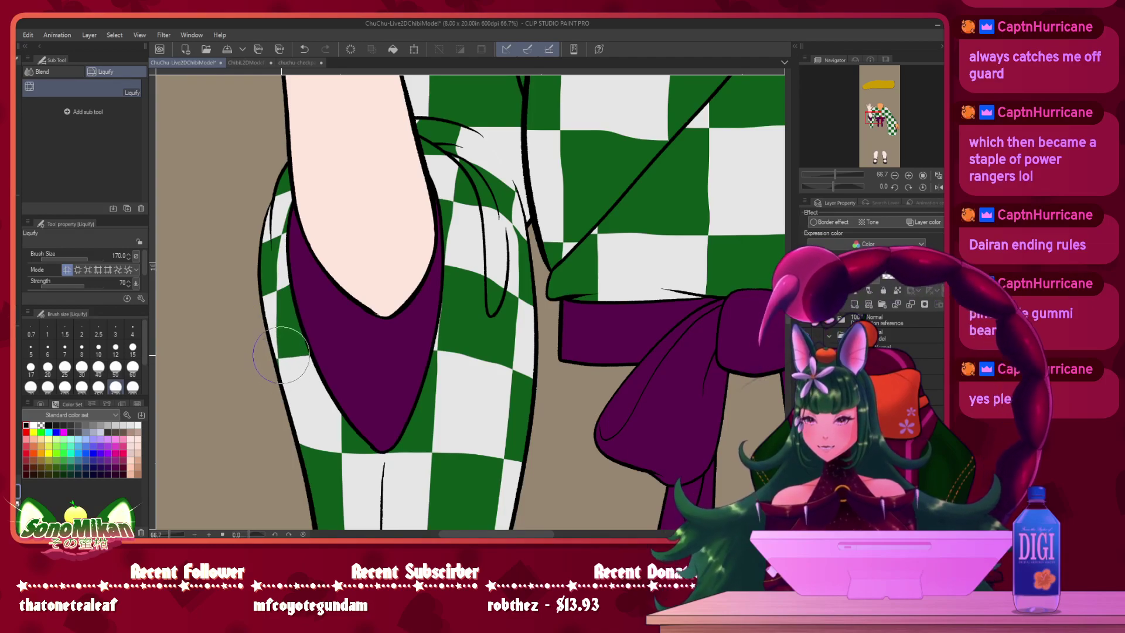
left_click_drag(358, 394, 322, 260)
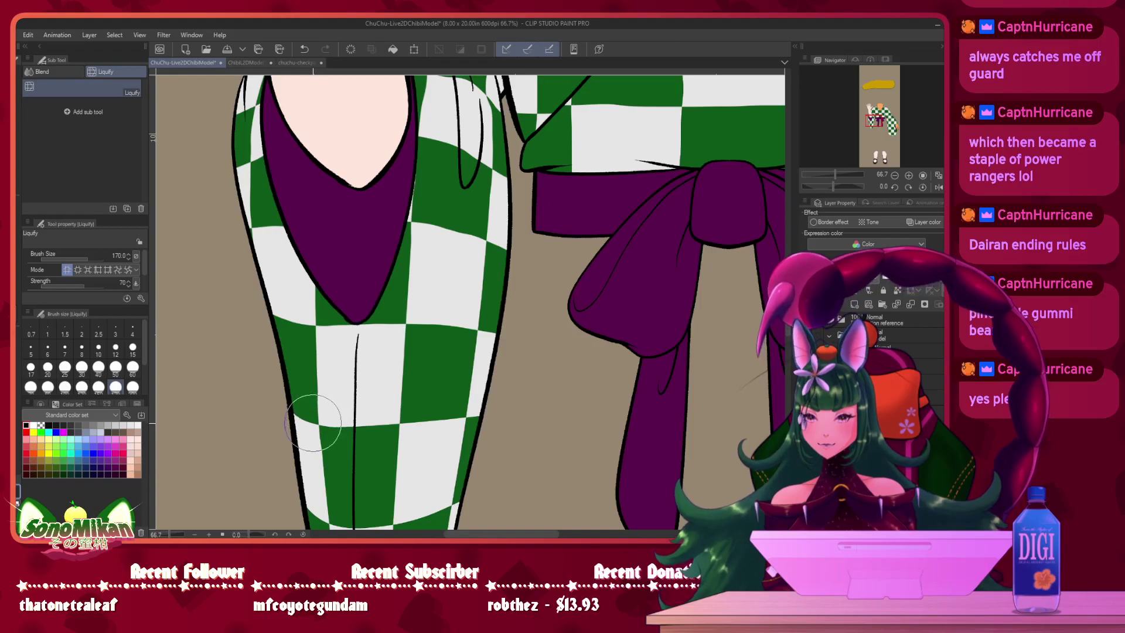
scroll(352, 447, "down", 3)
left_click_drag(341, 378, 340, 365)
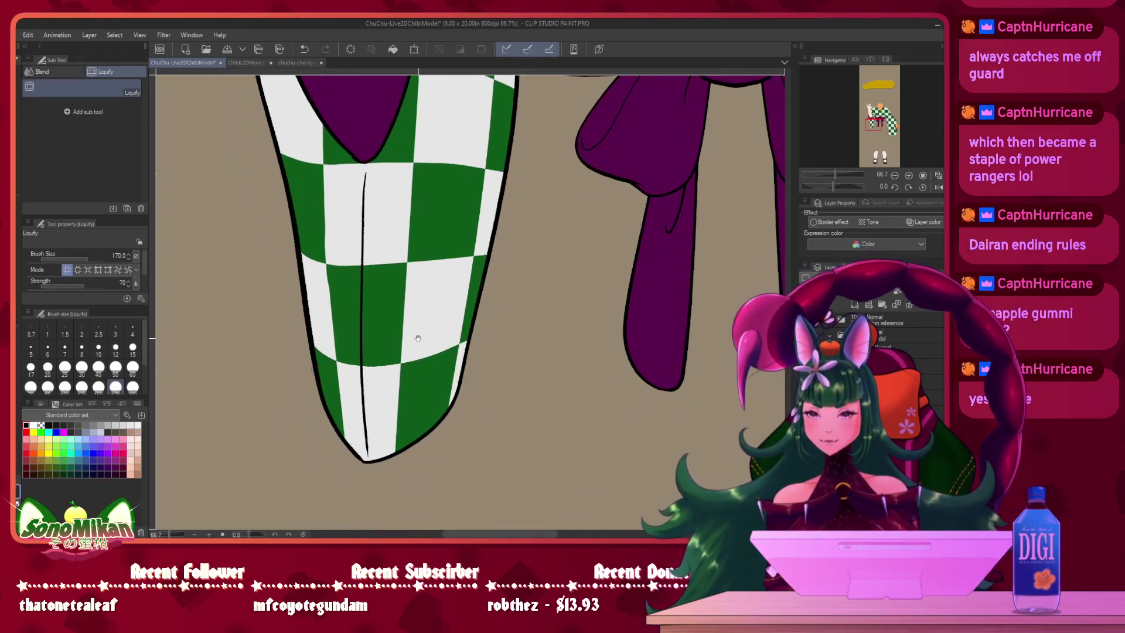
left_click_drag(419, 338, 347, 379)
mouse_move(394, 139)
left_mouse_down()
mouse_move(415, 352)
mouse_move(404, 397)
mouse_move(401, 305)
mouse_move(389, 381)
left_mouse_up()
scroll(390, 336, "down", 3)
scroll(389, 356, "up", 1)
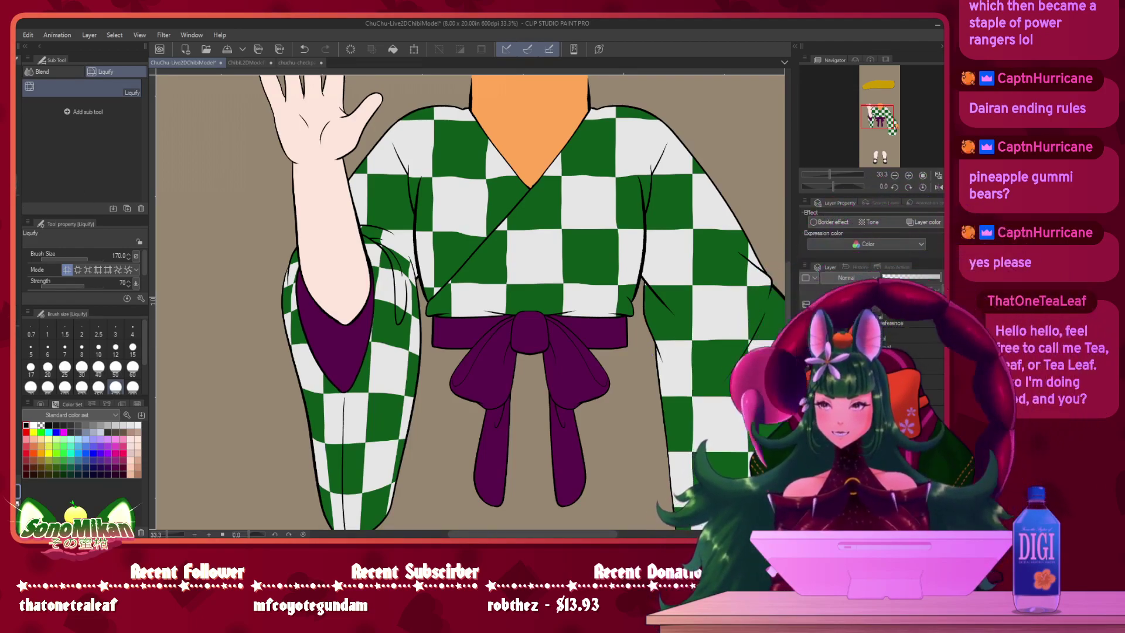
- Show the front piece of the redraped dark cape beside the raised arm and check its outline down to the hem
key("i")
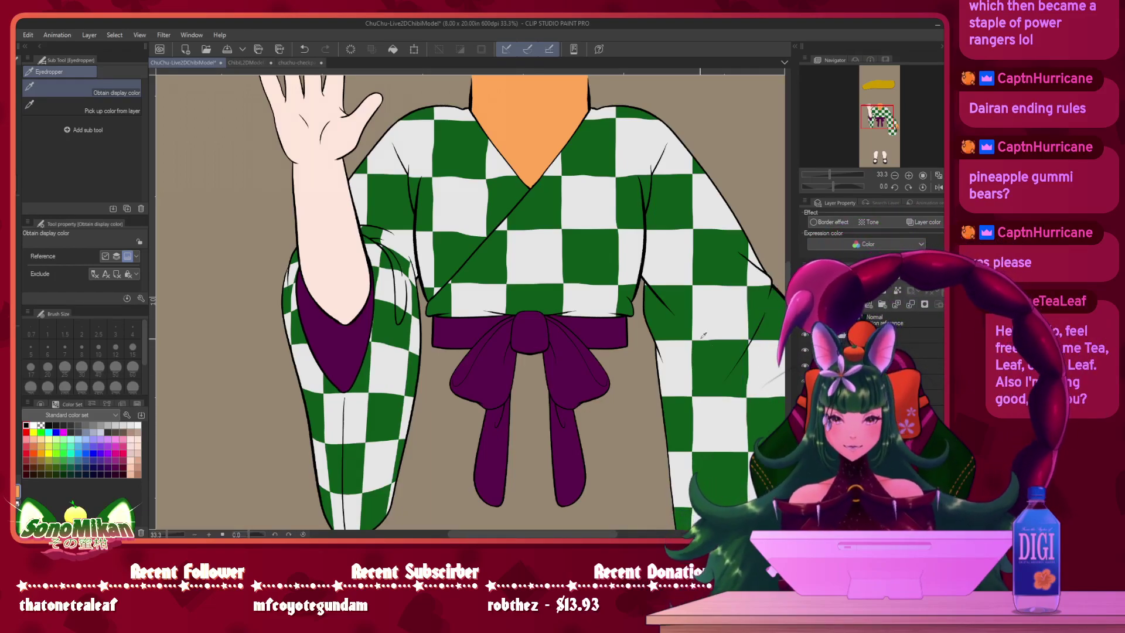
left_click(913, 365)
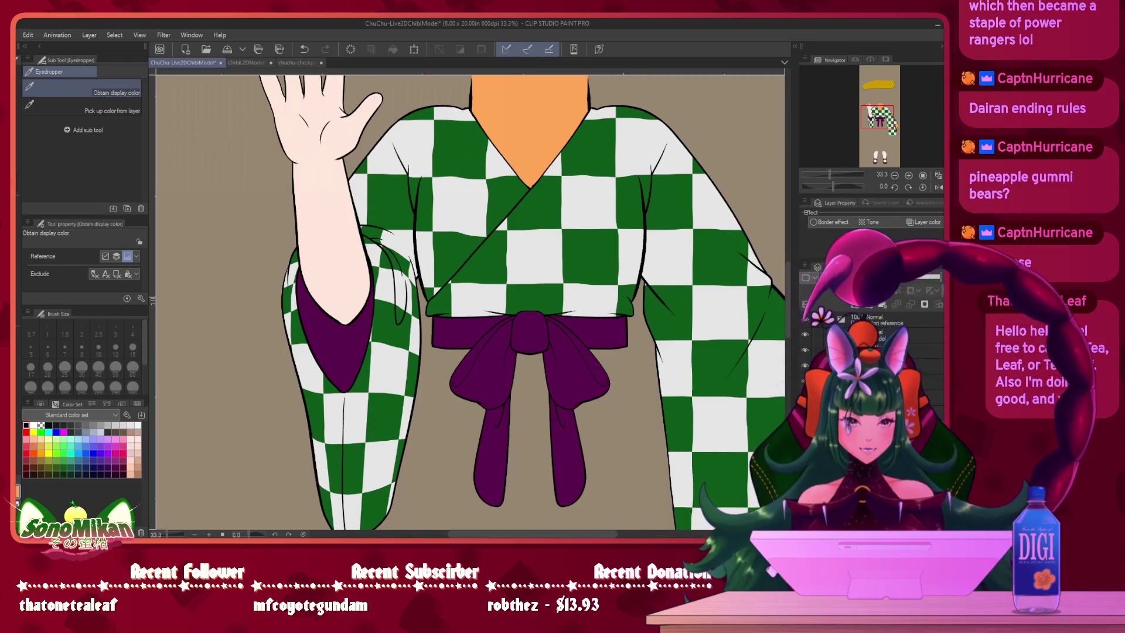
left_click(805, 334)
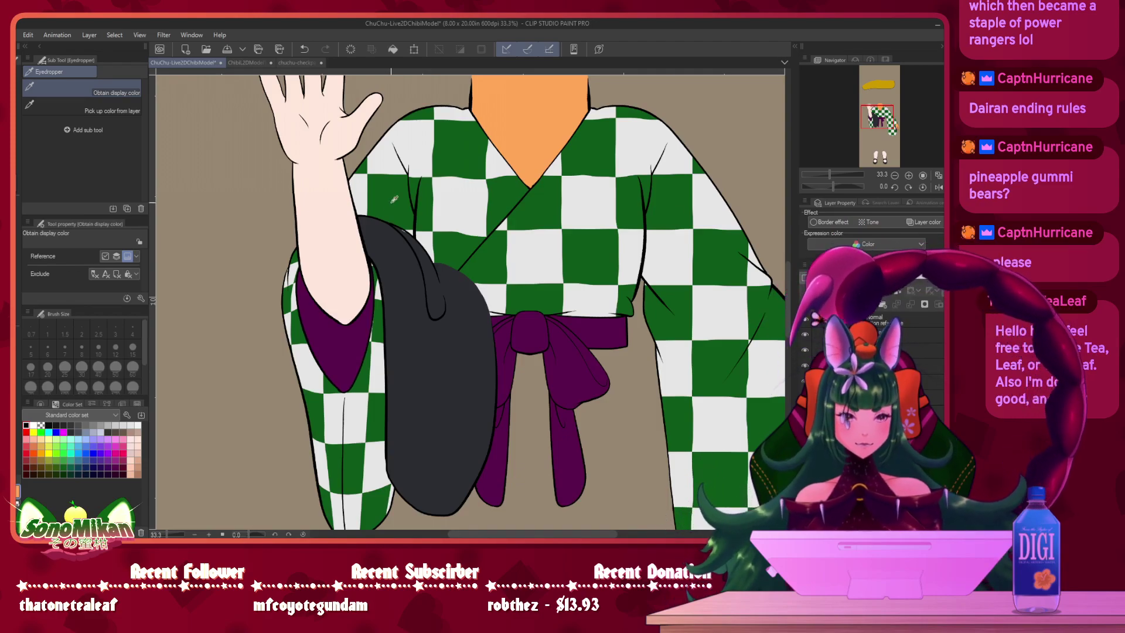
scroll(396, 197, "up", 3)
left_click_drag(399, 314, 366, 267)
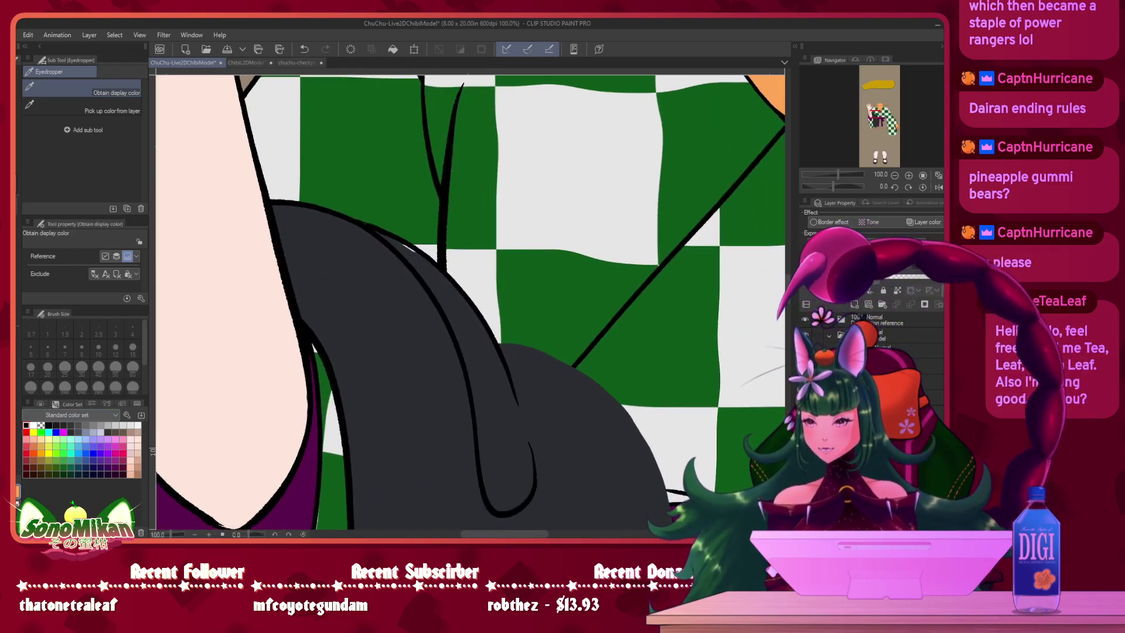
key("p")
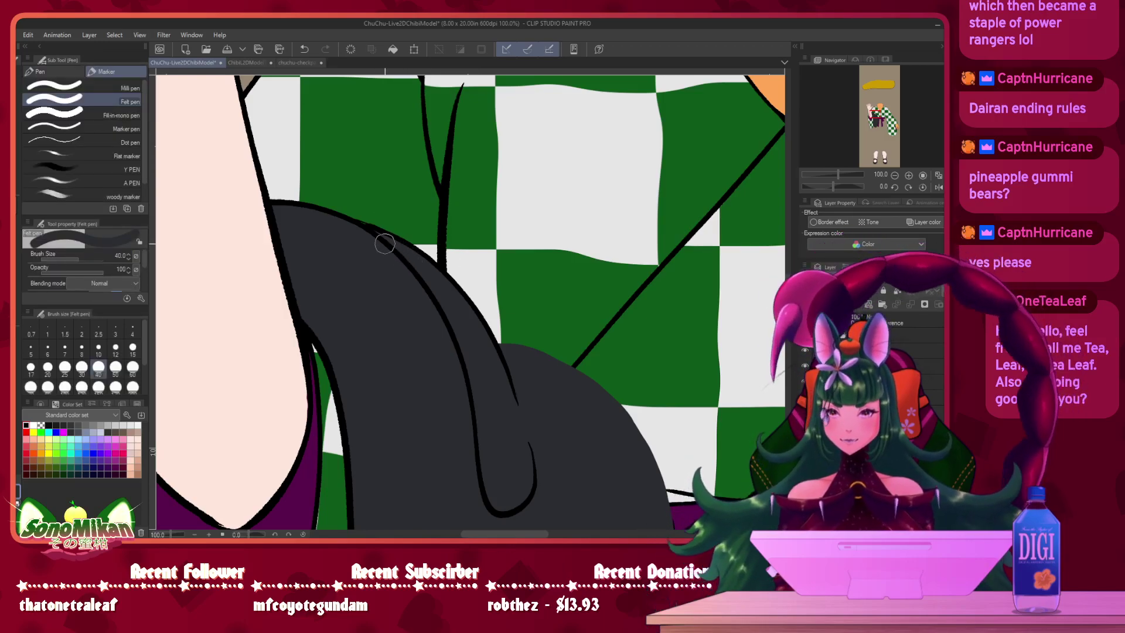
left_click_drag(466, 370, 440, 99)
left_click_drag(524, 291, 490, 263)
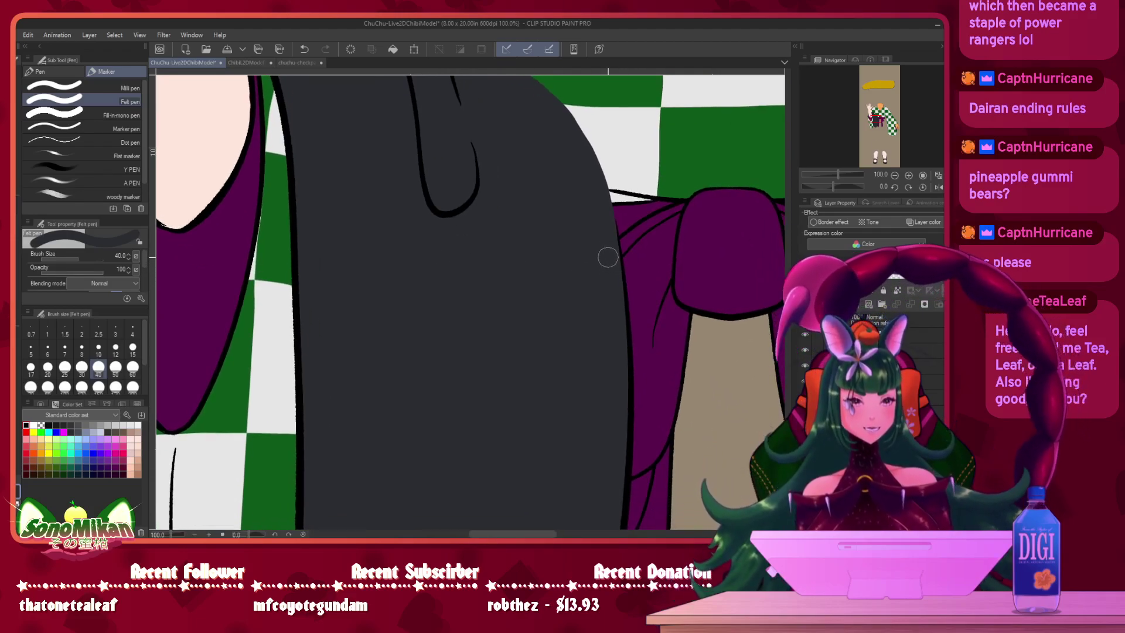
left_click_drag(550, 393, 558, 116)
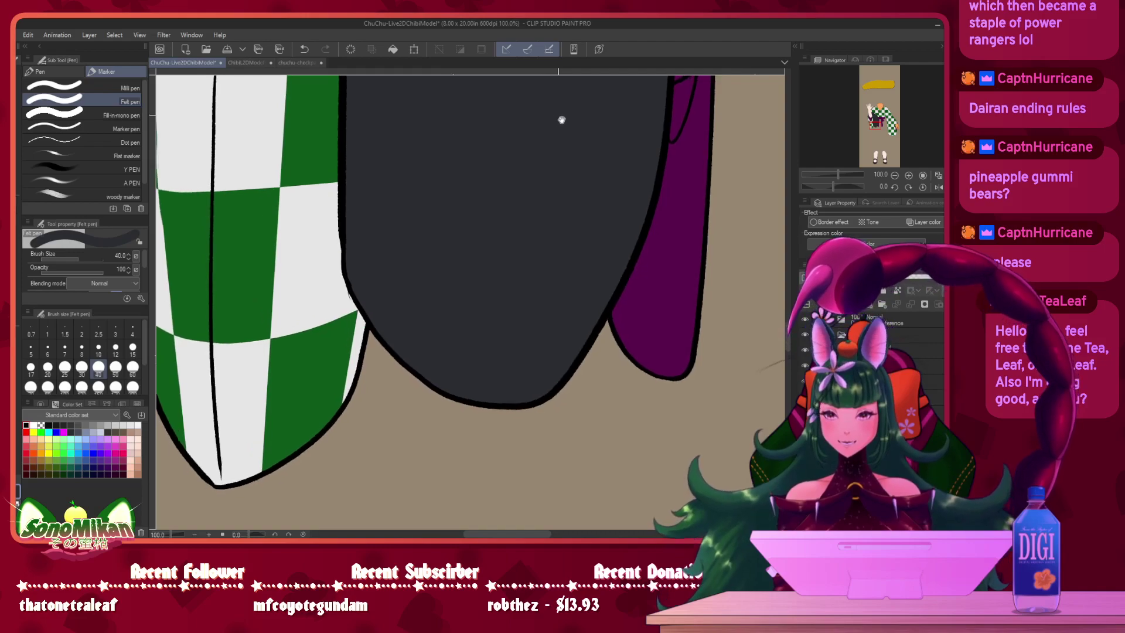
scroll(602, 248, "up", 10)
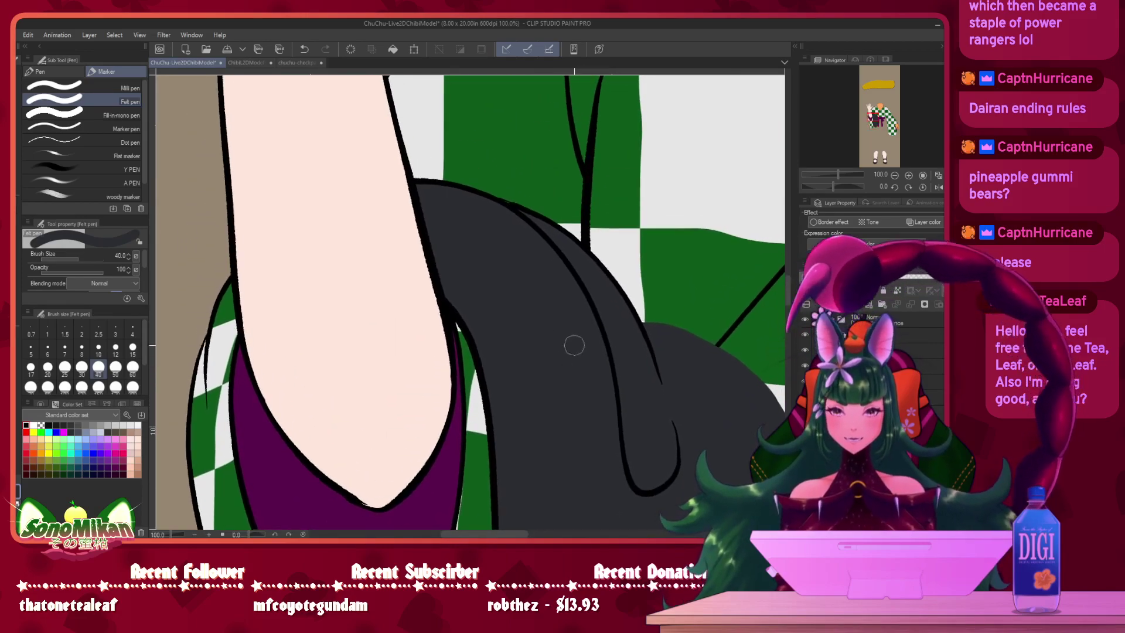
mouse_move(529, 287)
left_mouse_down()
mouse_move(530, 251)
mouse_move(499, 205)
left_mouse_up()
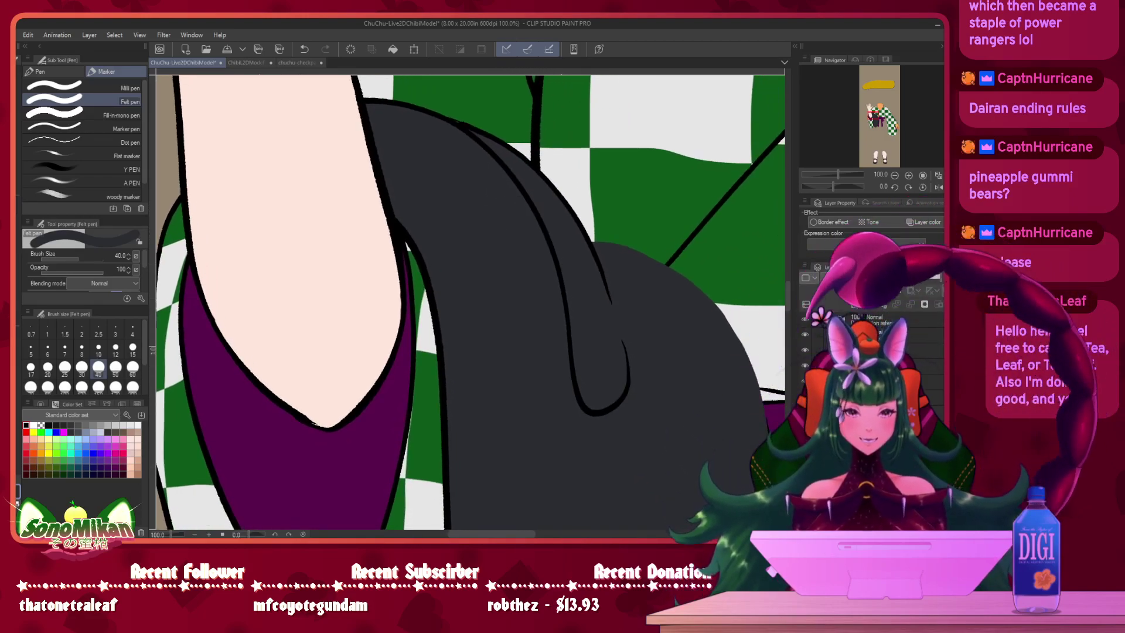
- Show the dark cape piece behind the raised arm's sleeve and check it against the front piece
left_click(805, 349)
left_click(867, 365)
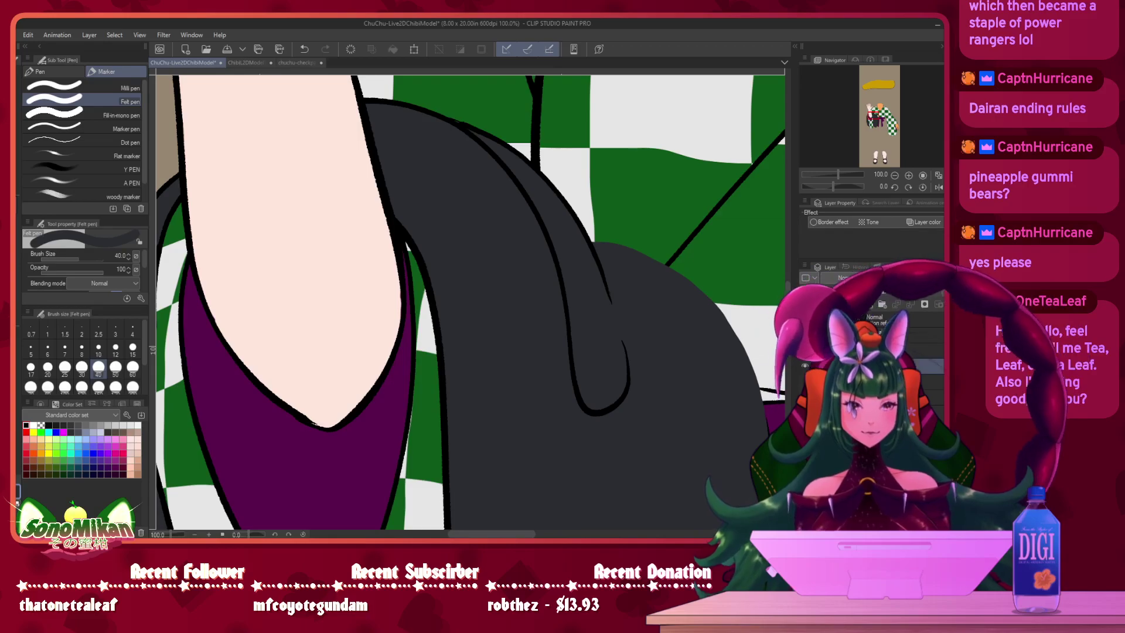
mouse_move(607, 306)
left_mouse_down()
mouse_move(598, 326)
mouse_move(620, 410)
mouse_move(620, 240)
mouse_move(808, 194)
left_mouse_up()
left_click_drag(801, 360, 722, 236)
scroll(754, 273, "down", 2)
left_click_drag(655, 369, 472, 239)
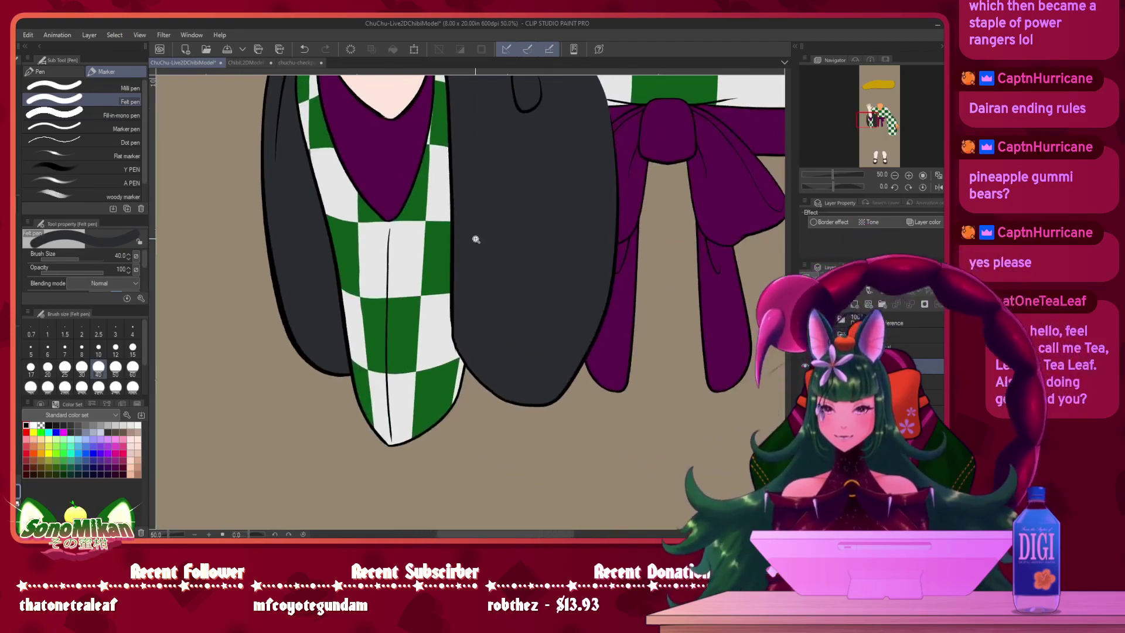
scroll(475, 241, "down", 1)
scroll(544, 272, "down", 1)
left_click_drag(566, 239, 516, 374)
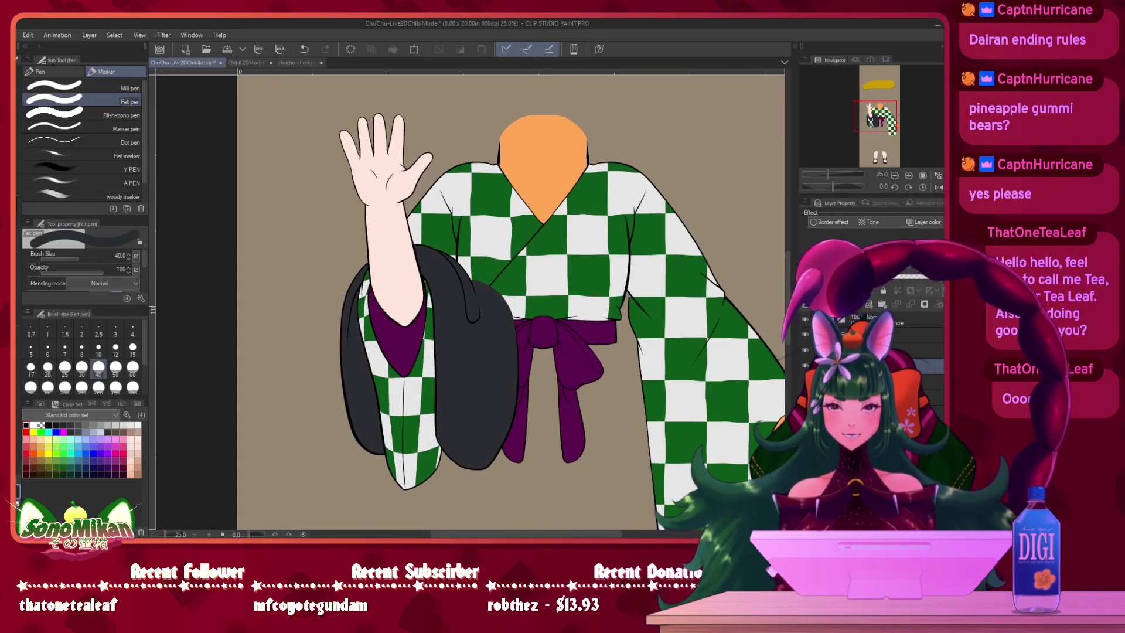
- Show the rest of the cape with its collar, bow and gold trim around the raised arm
left_click(805, 350)
left_click_drag(587, 343, 583, 270)
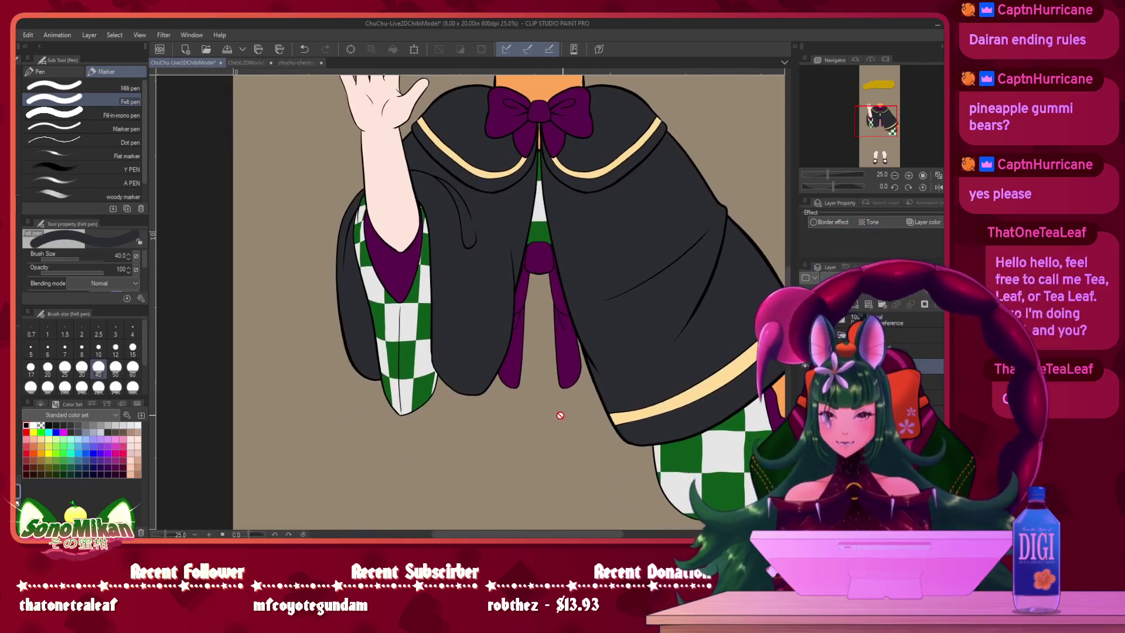
left_click_drag(507, 224, 511, 304)
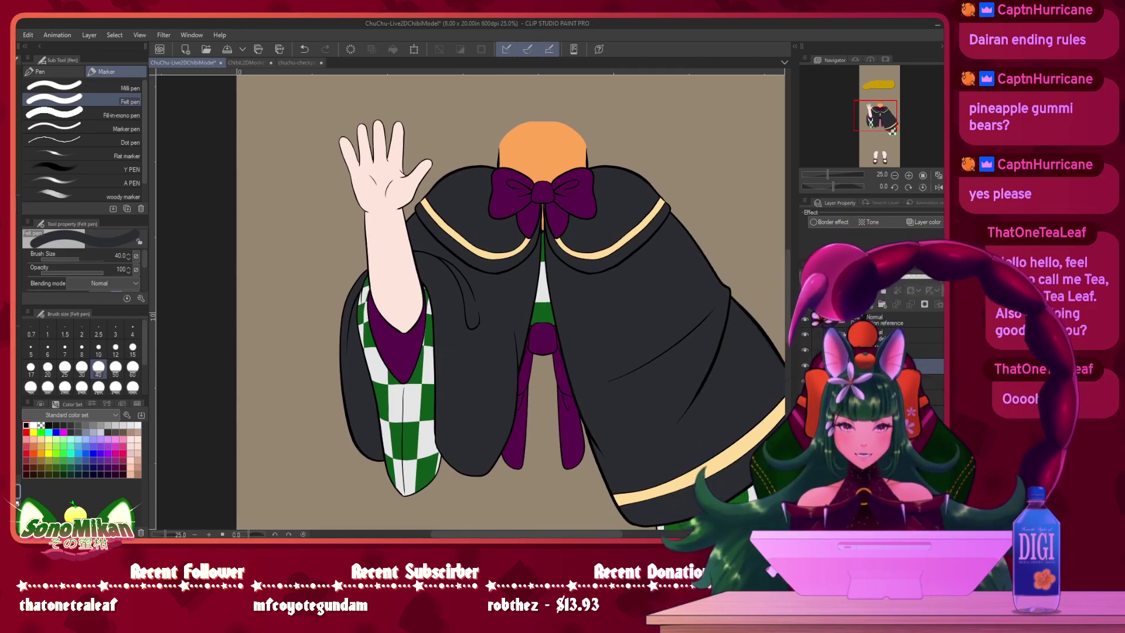
- Select the raised forearm's base colour area, fill it with the neck's orange skin tone, and deselect
left_click(843, 366, "ctrl")
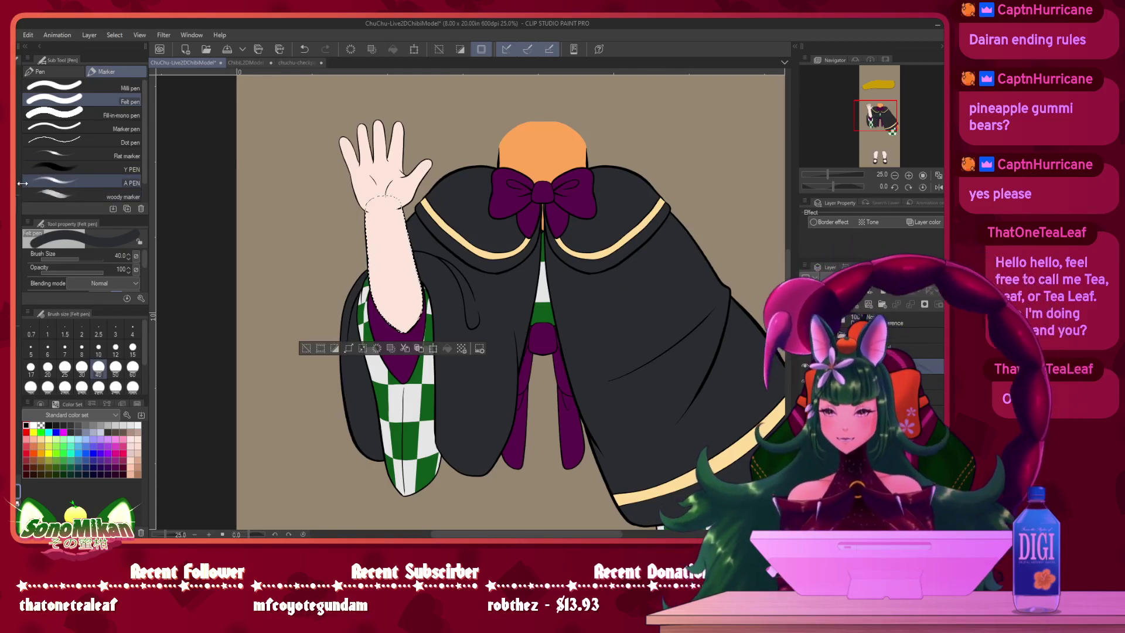
key("i")
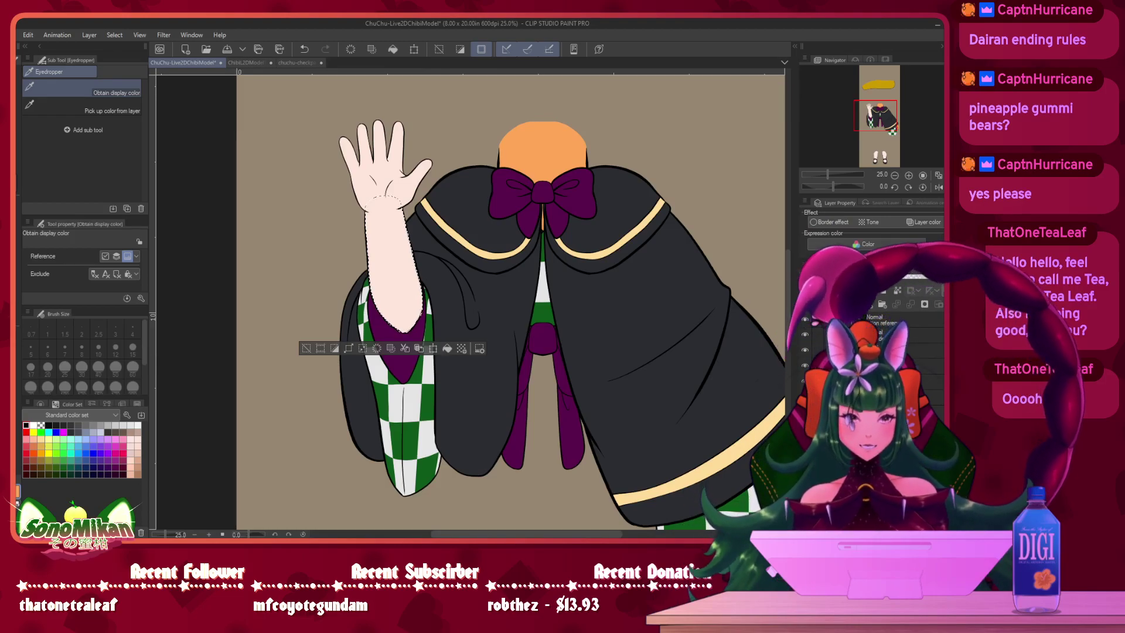
left_click(446, 349)
scroll(362, 285, "up", 4)
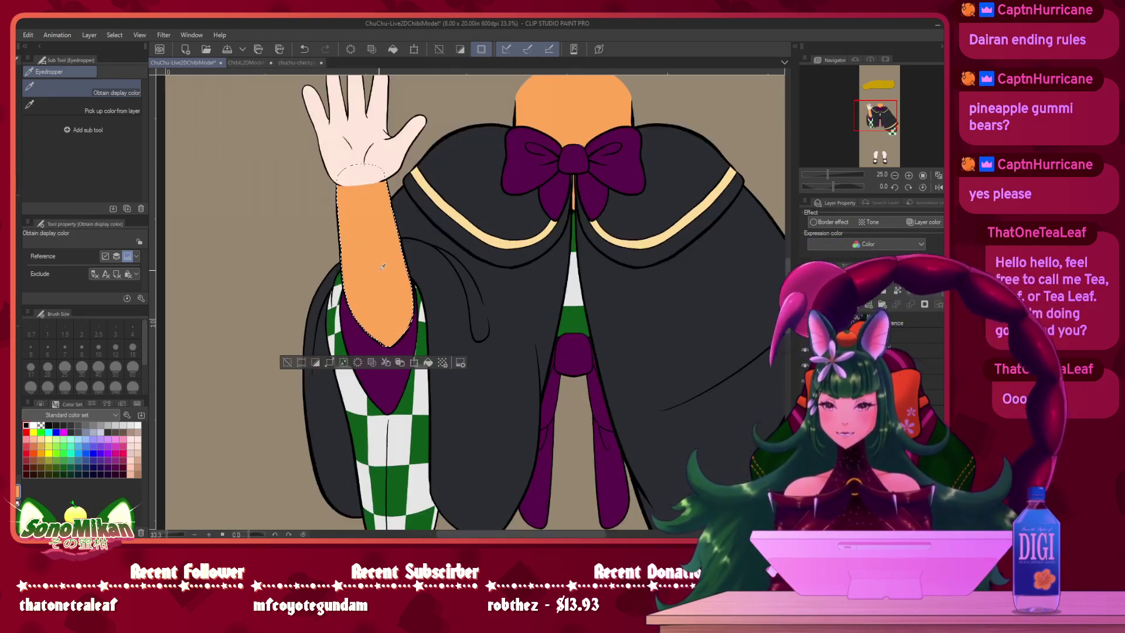
left_click_drag(364, 314, 354, 247)
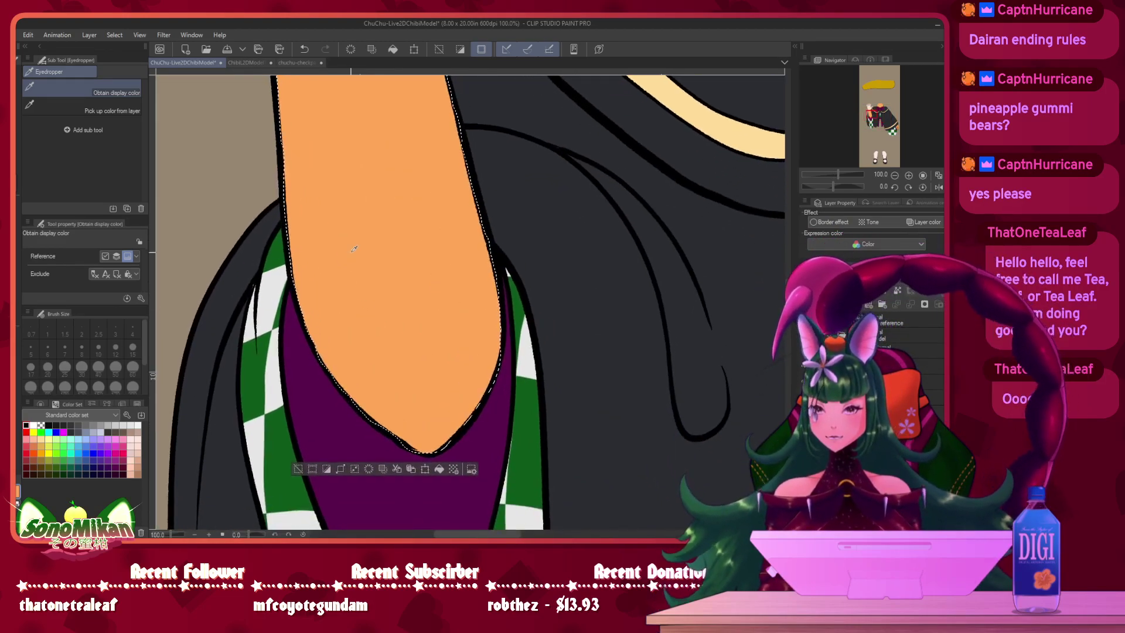
key("ctrl+d")
key("p")
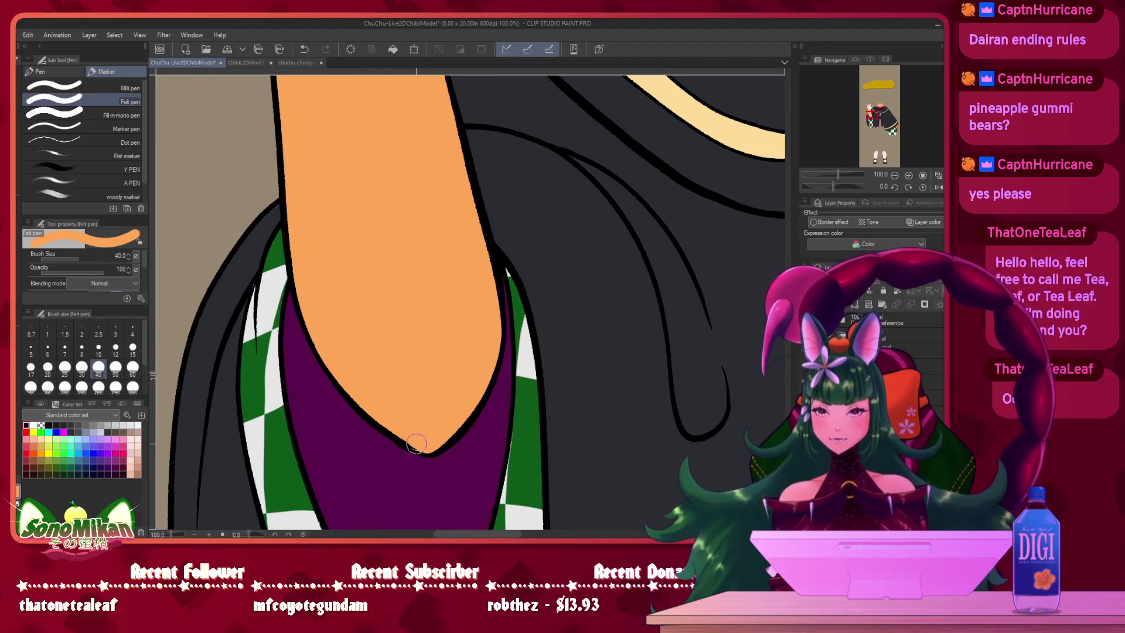
- Hide the raised hand to check the forearm's rounded end at the wrist, and show the hand again
left_click_drag(366, 154, 433, 504)
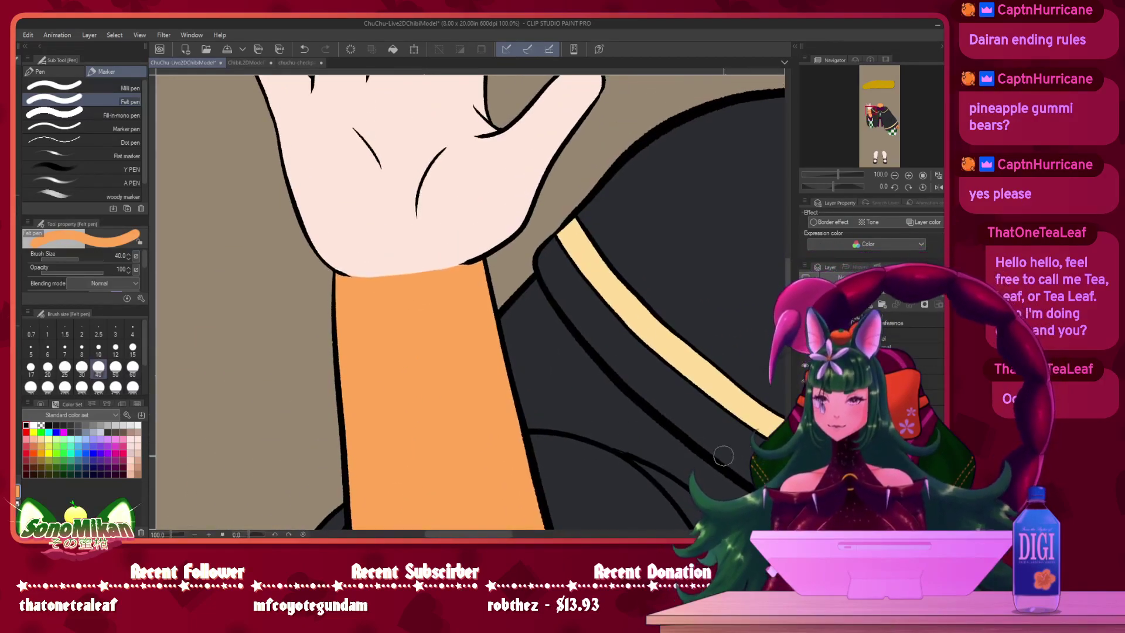
left_click(805, 380)
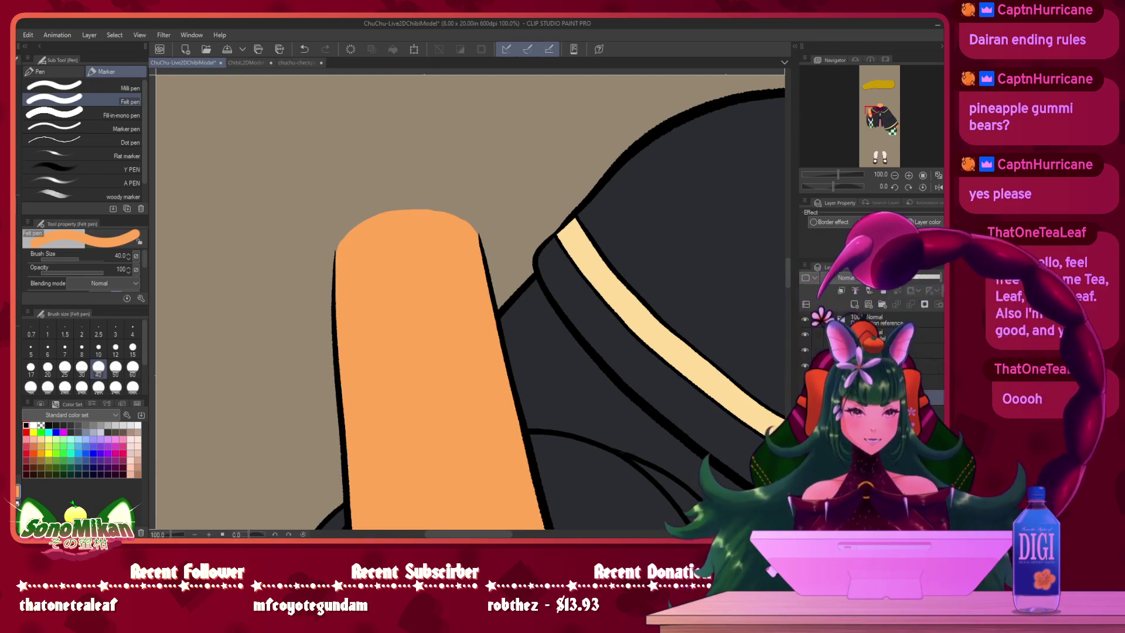
left_click(804, 381)
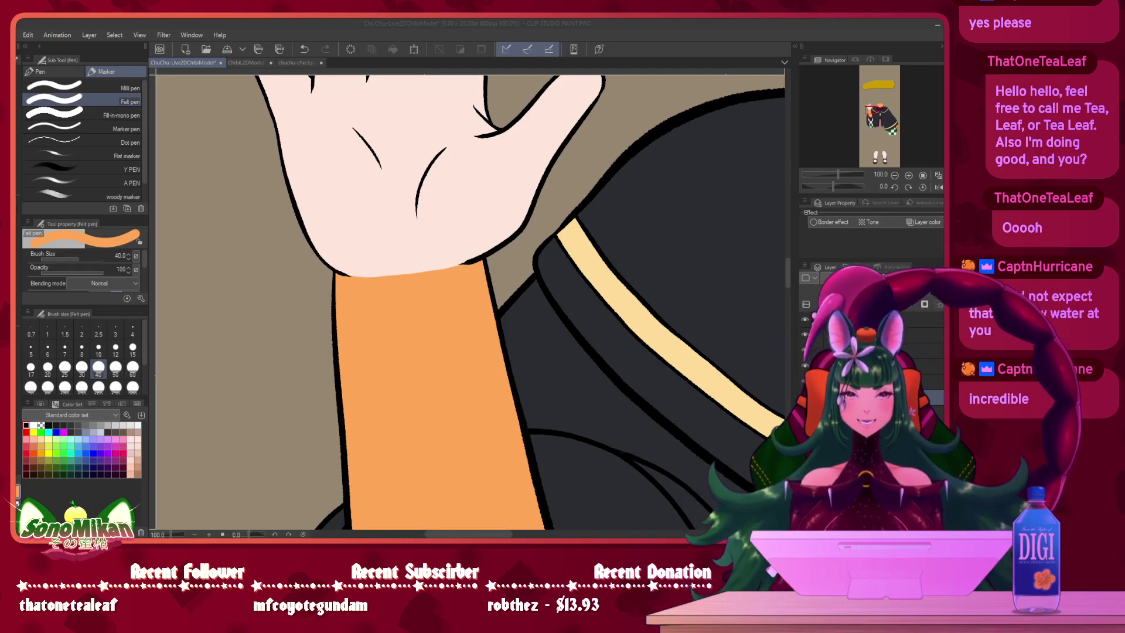
left_click(751, 25)
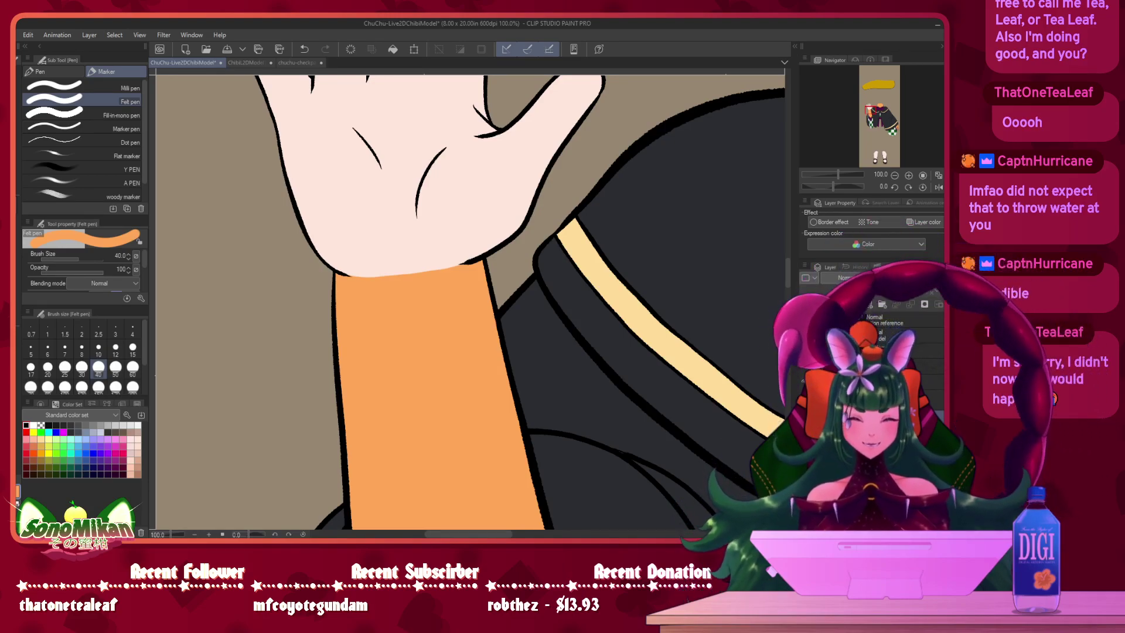
- Select the raised hand's base colour area, fill it with the same orange skin tone, and deselect
left_click(851, 417, "ctrl")
left_click_drag(587, 213, 625, 359)
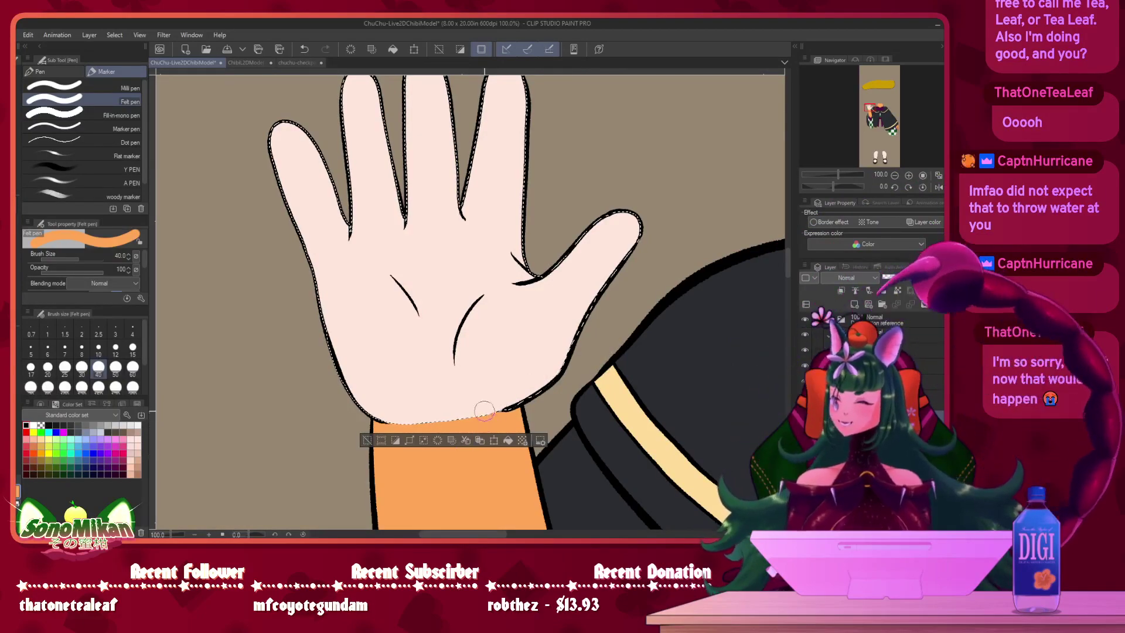
left_click(507, 440)
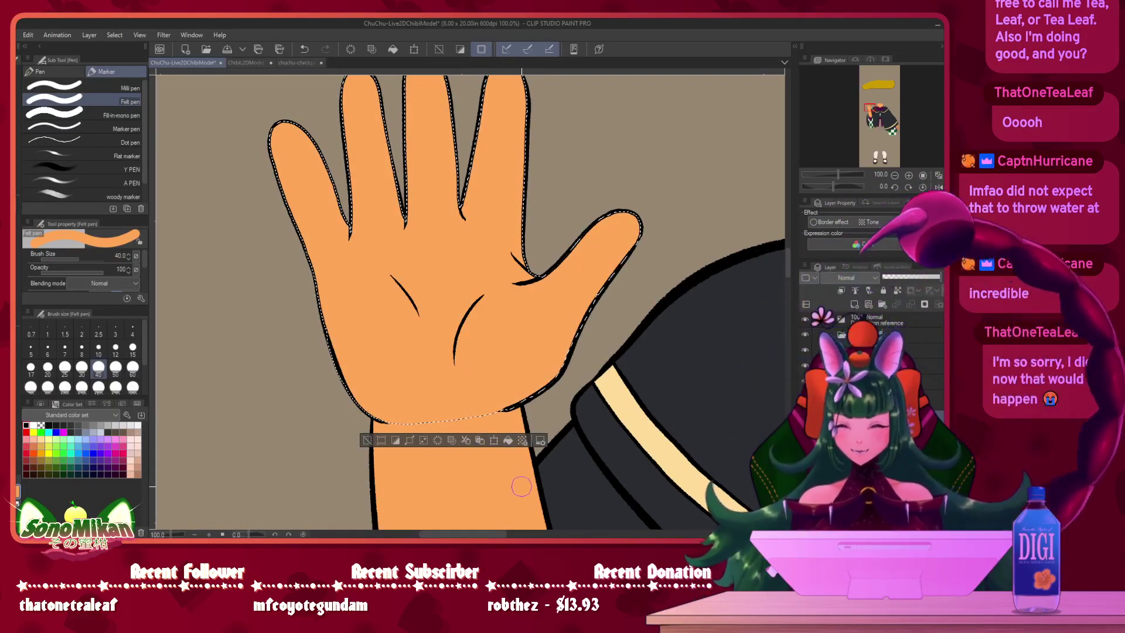
key("ctrl+d")
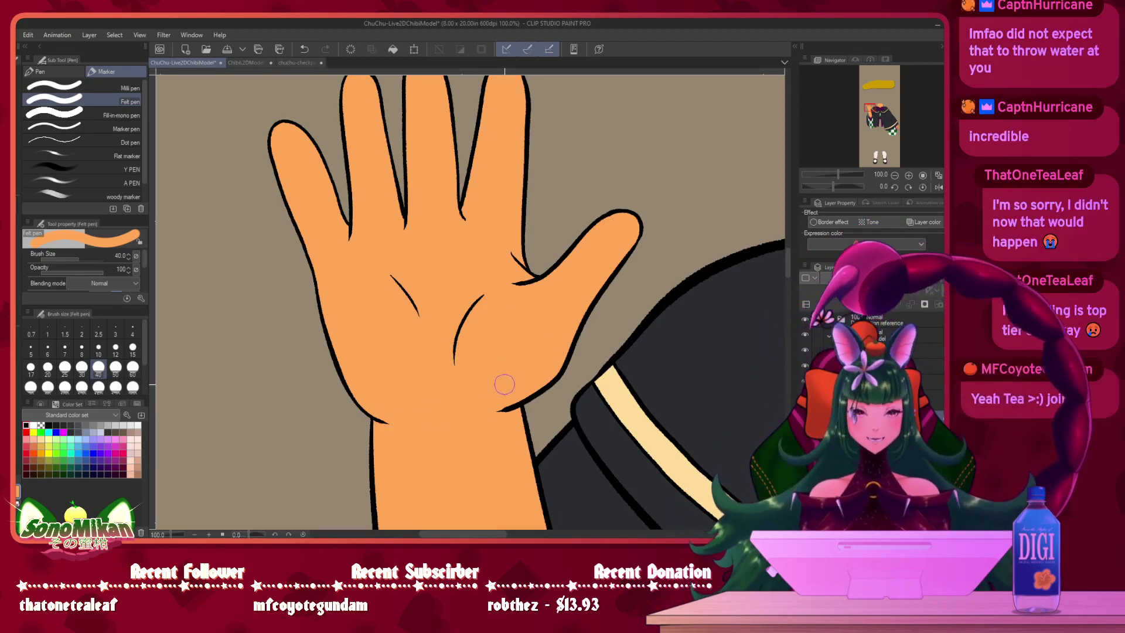
- Review the recoloured arm against the whole outfit and show the gold-trimmed lower cape section behind the raised sleeve
left_click_drag(642, 232, 589, 125)
left_click_drag(559, 296, 558, 120)
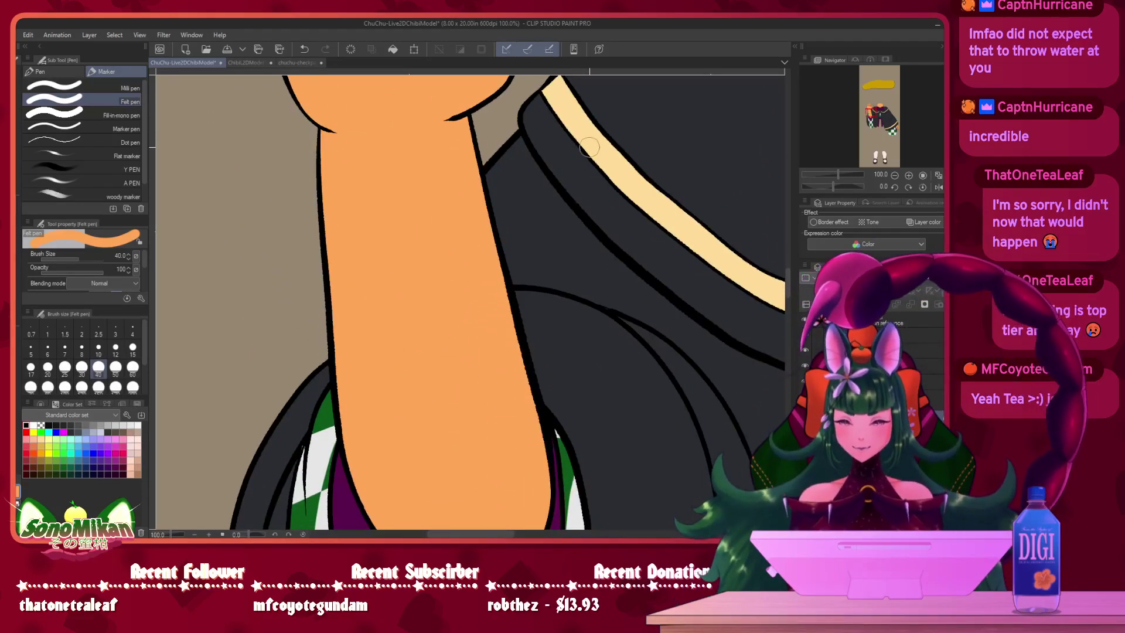
scroll(617, 354, "down", 5)
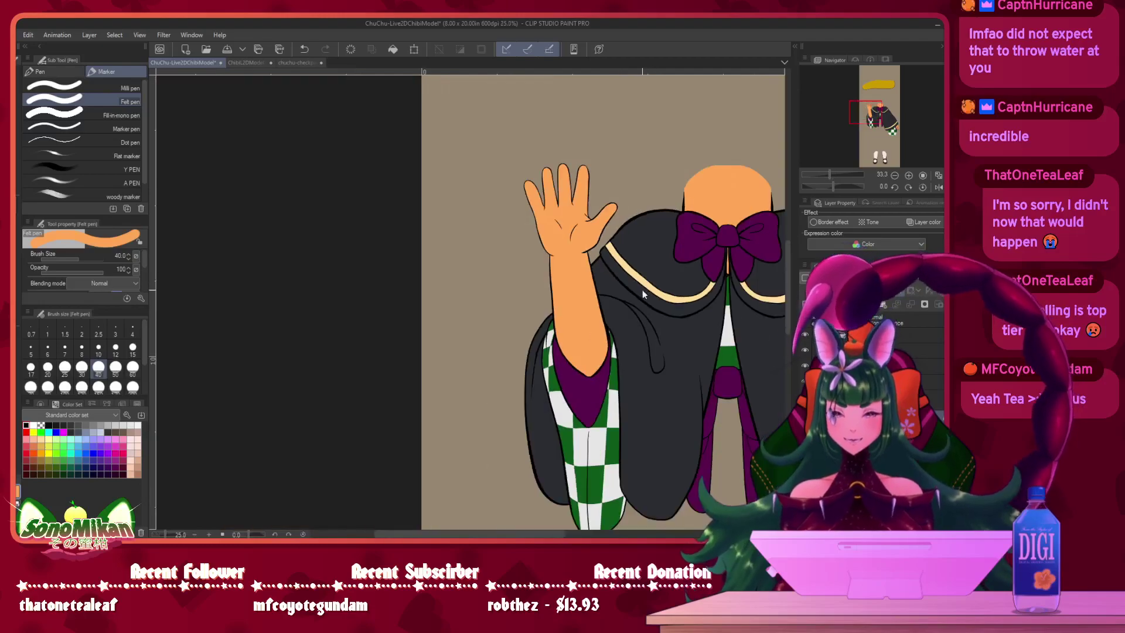
left_click_drag(409, 246, 407, 175)
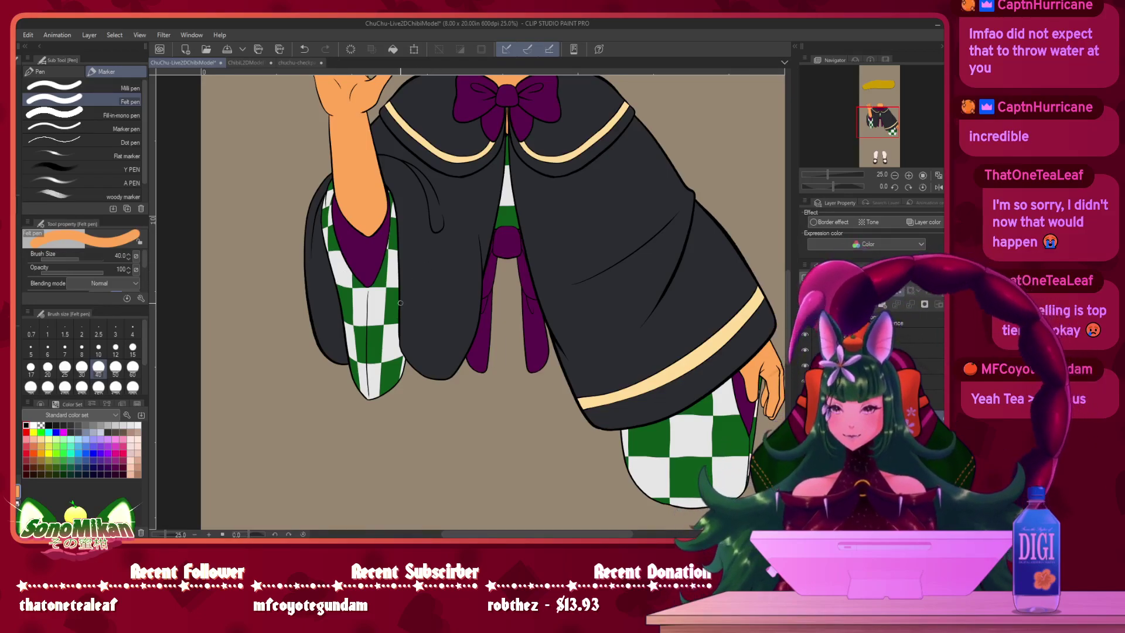
left_click_drag(406, 315, 411, 450)
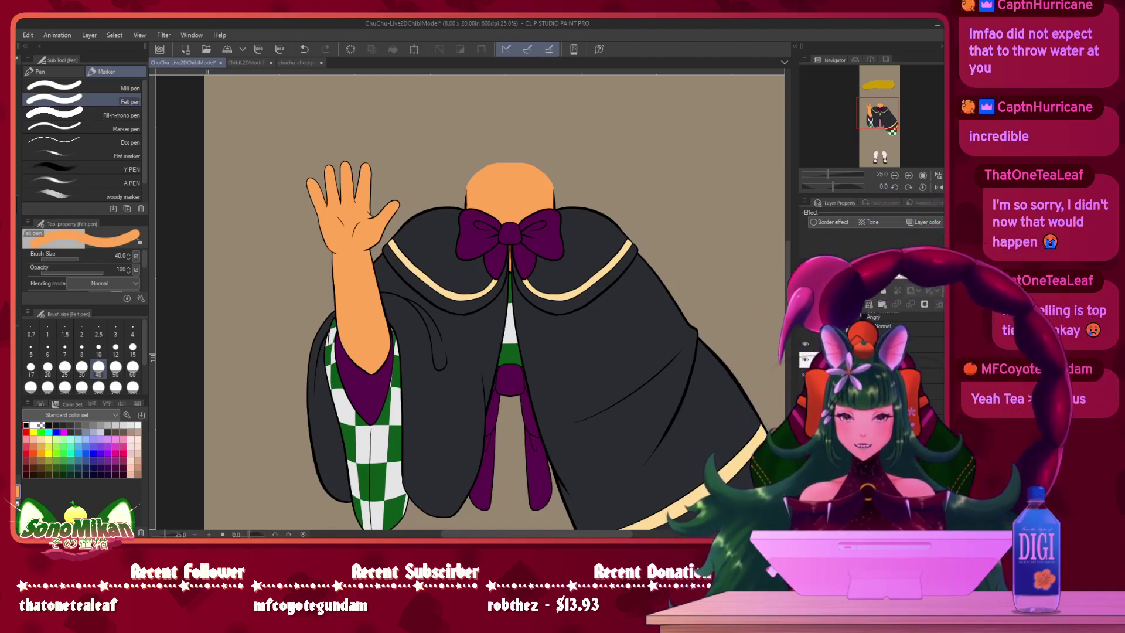
left_click(804, 344)
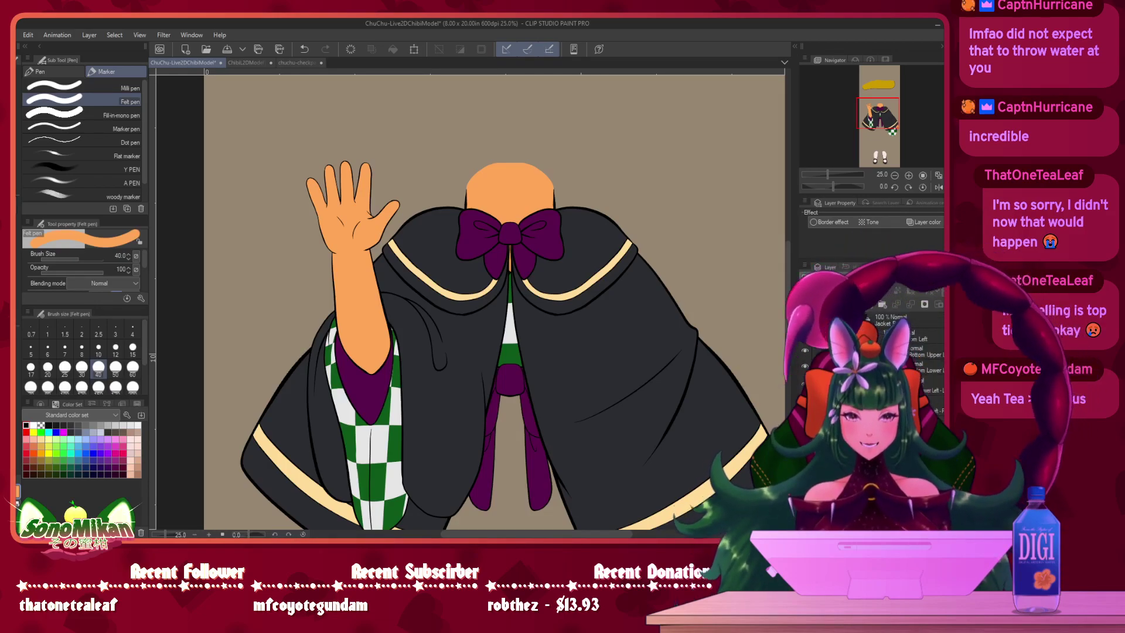
- Make the character's skirt, lowered arm, hair and face layers visible again
left_click(805, 375)
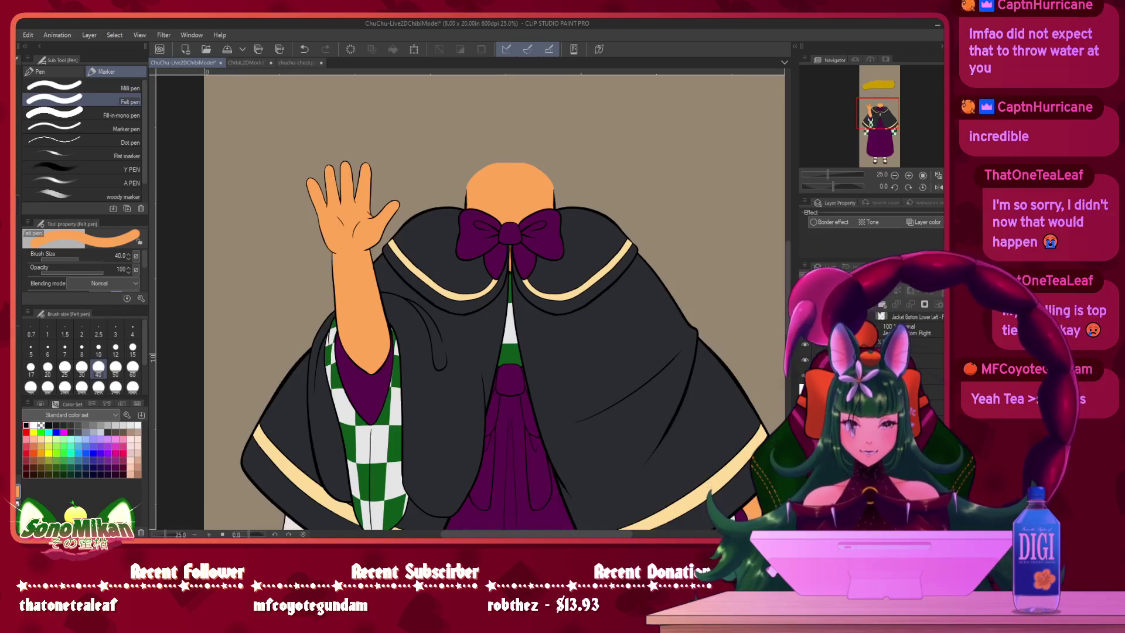
left_click(805, 328)
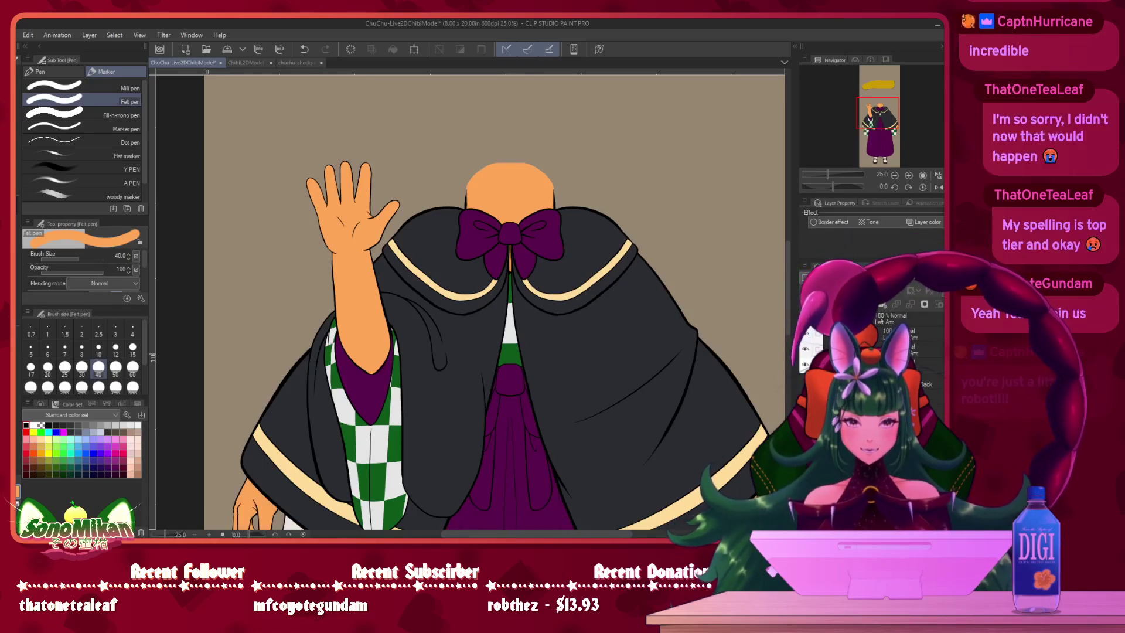
left_click(805, 365)
left_click(805, 381)
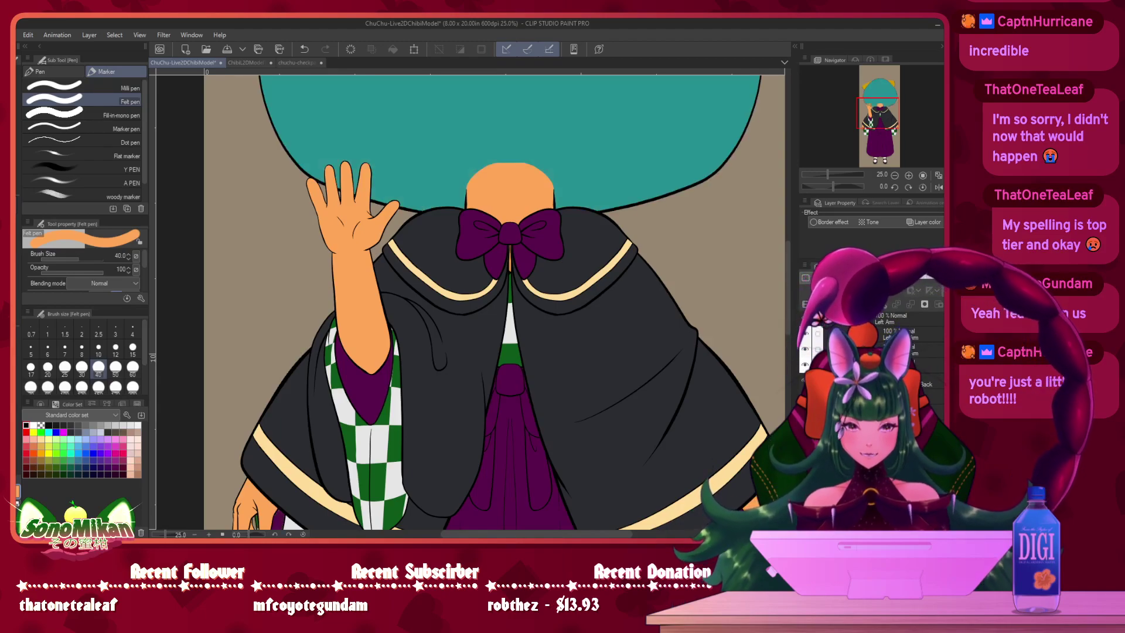
scroll(866, 363, "up", 10)
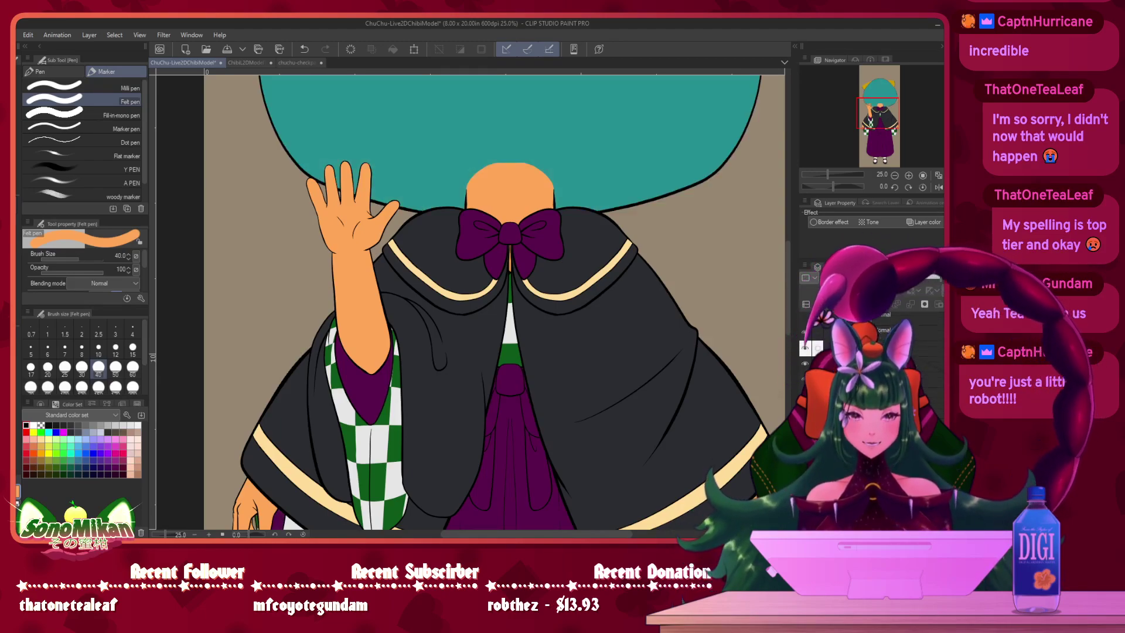
left_click(806, 345)
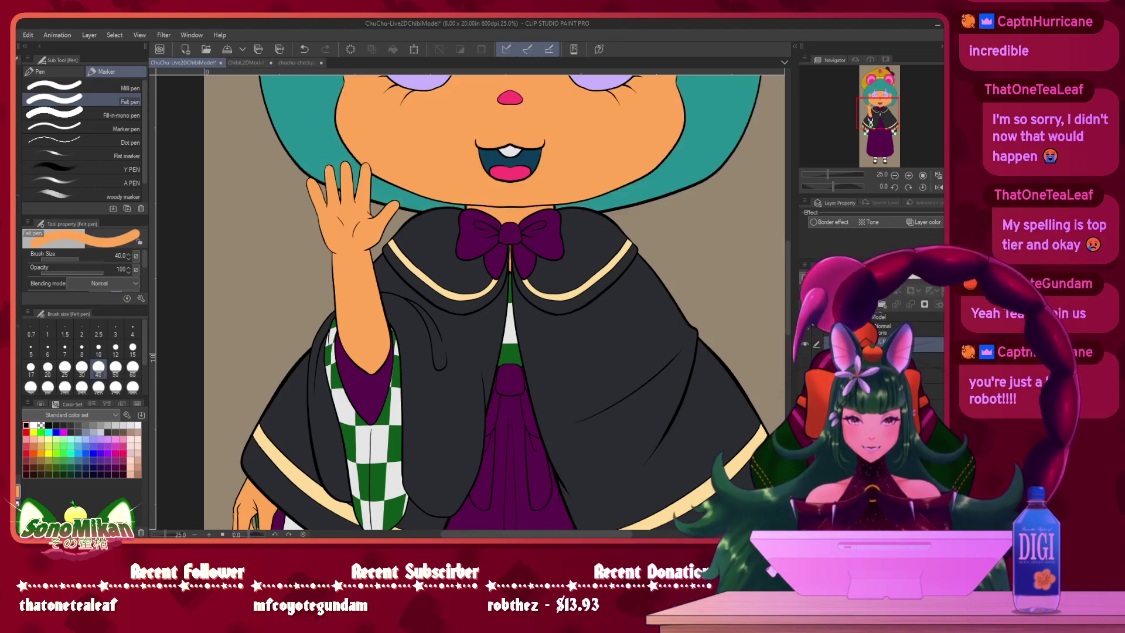
mouse_move(680, 354)
left_mouse_down()
mouse_move(641, 140)
mouse_move(623, 189)
mouse_move(692, 328)
mouse_move(682, 353)
mouse_move(688, 413)
mouse_move(673, 156)
mouse_move(667, 358)
mouse_move(671, 263)
left_mouse_up()
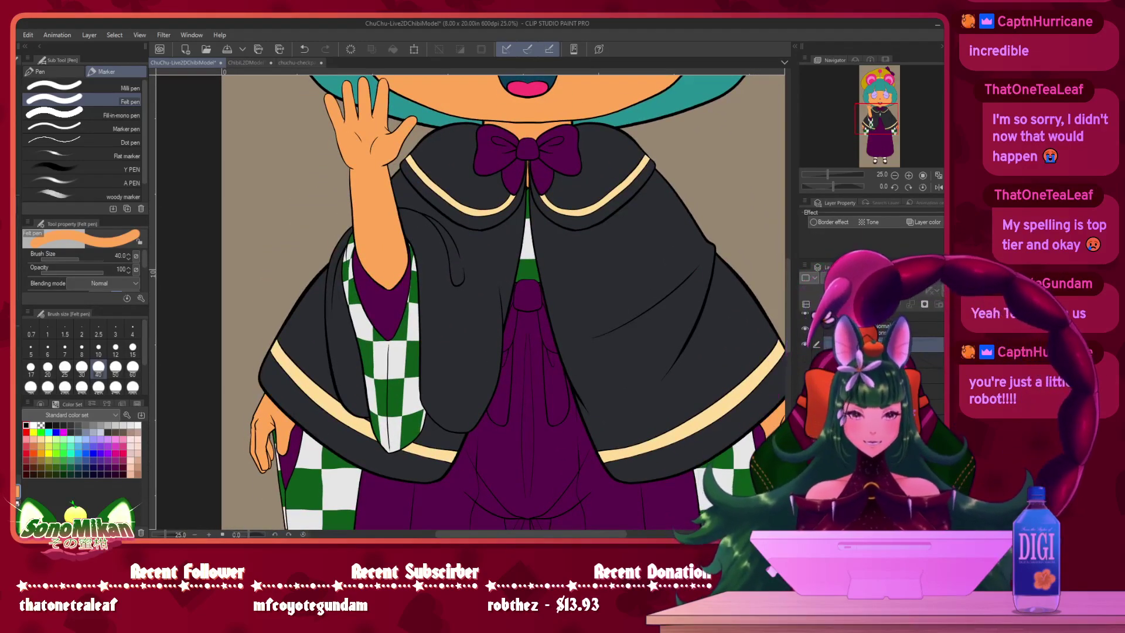
- Sample the cape trim's cream colour, then set up the Real G-Pen at size 30 with black for linework
left_click(19, 164)
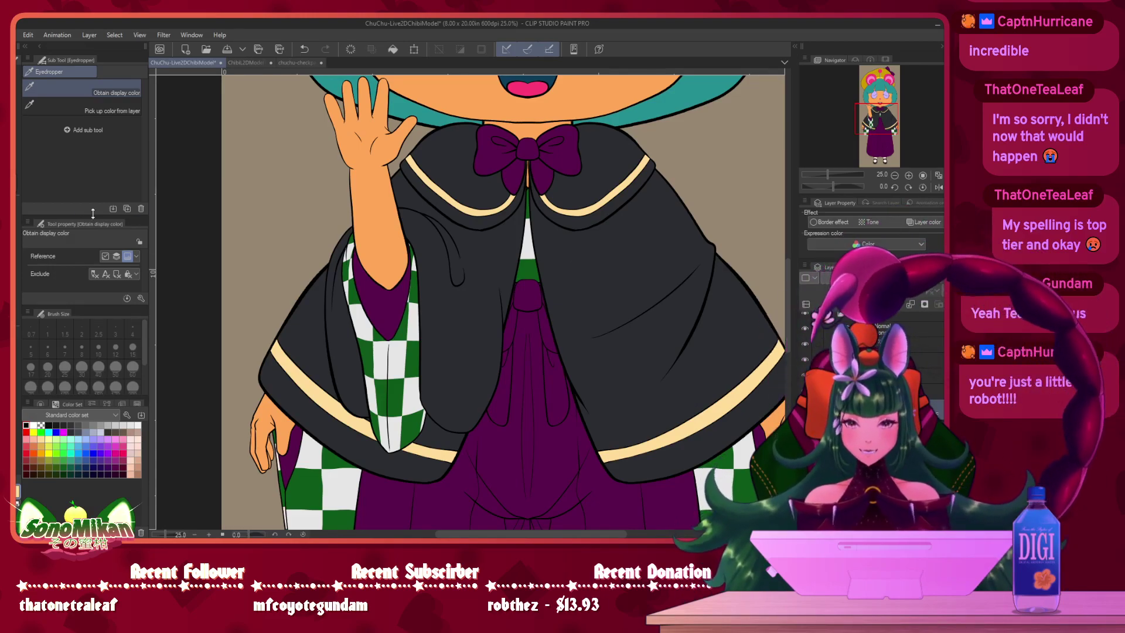
key("p")
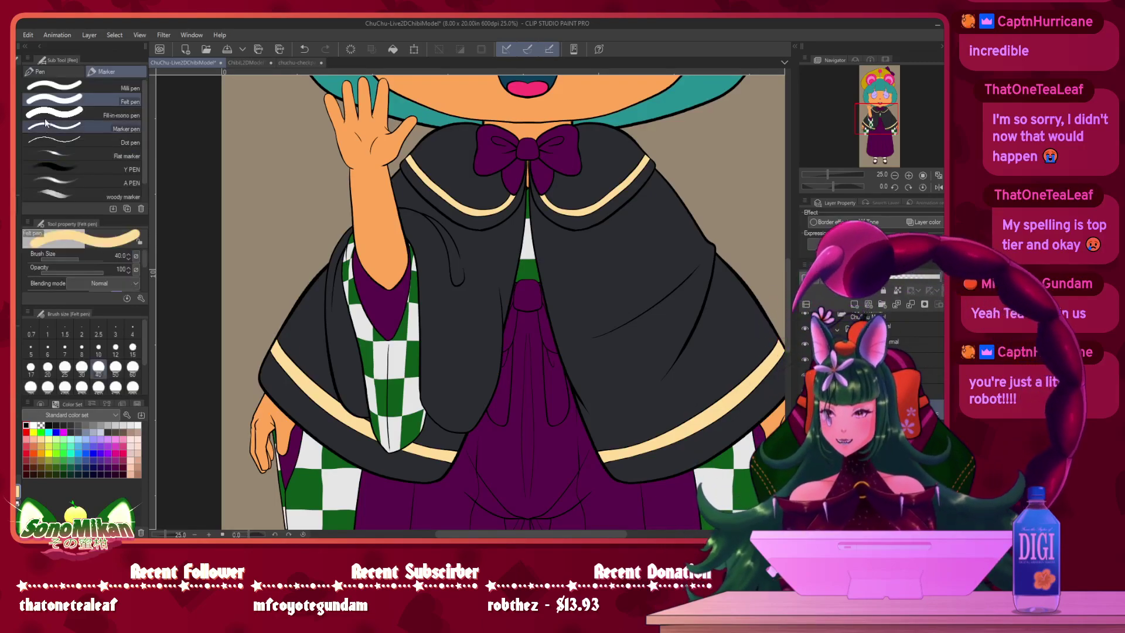
scroll(410, 293, "up", 2)
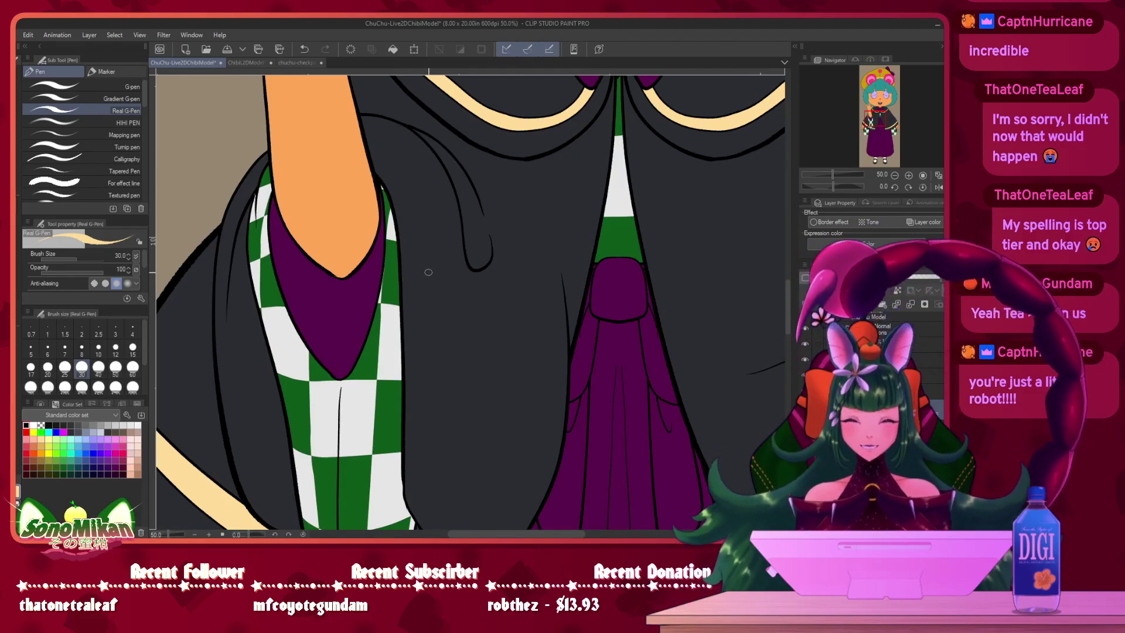
mouse_move(416, 213)
left_mouse_down()
mouse_move(382, 242)
mouse_move(302, 197)
mouse_move(286, 215)
mouse_move(314, 232)
left_mouse_up()
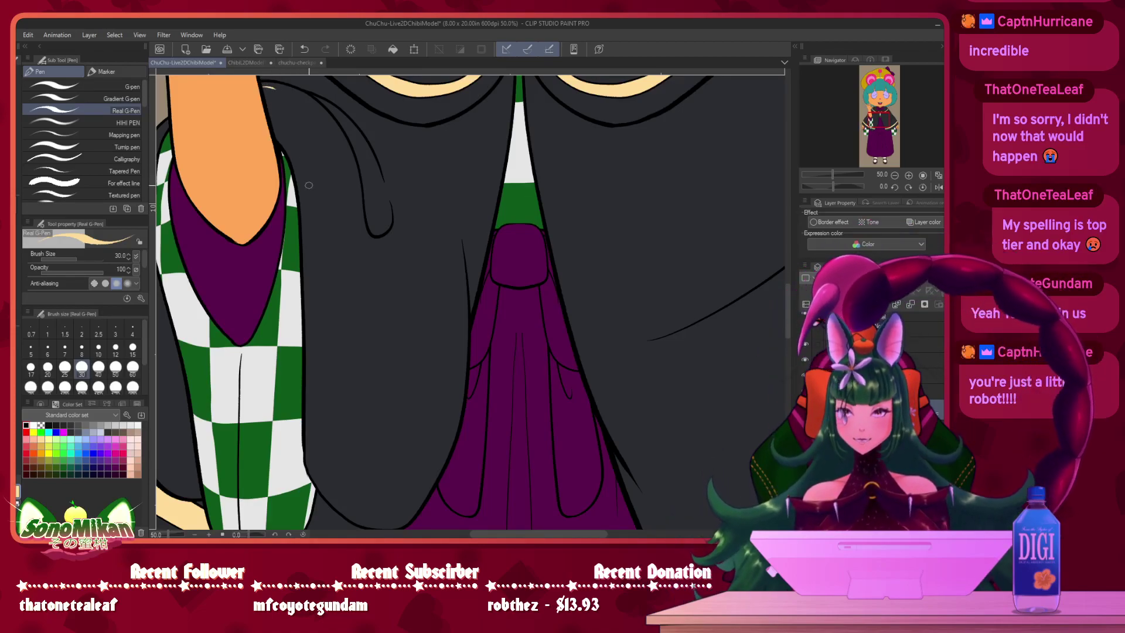
key("ctrl+z")
left_click(11, 485)
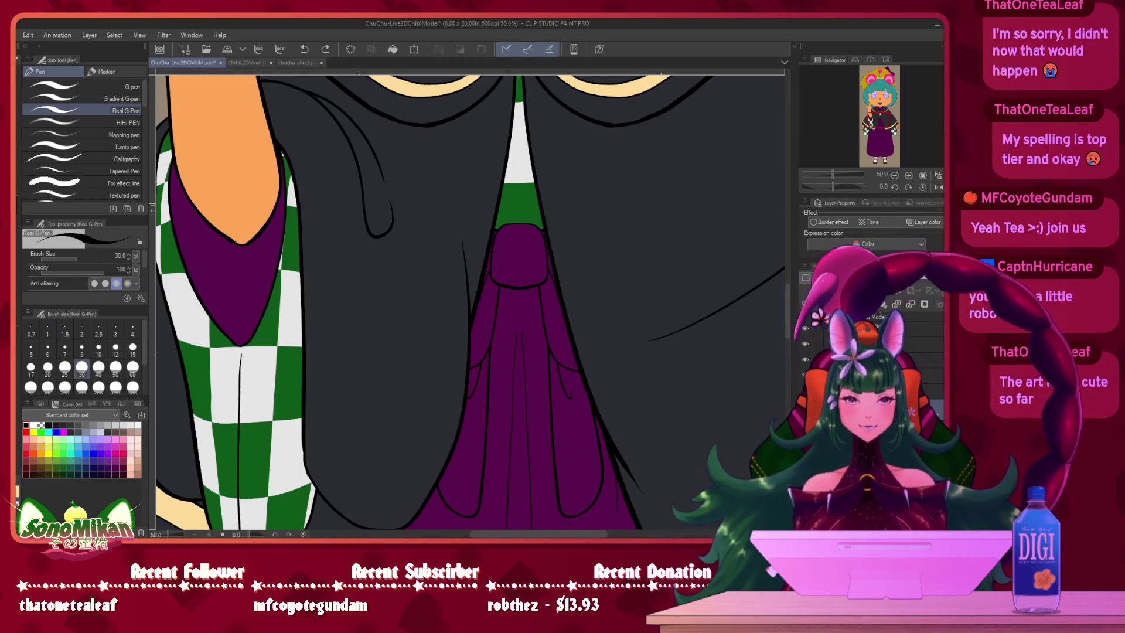
- Draw a short black fold stroke beside the raised arm and hide the arm's layer to uncover the sleeve opening
key("ctrl+0")
mouse_move(528, 265)
left_mouse_down()
mouse_move(463, 261)
mouse_move(451, 281)
mouse_move(569, 270)
mouse_move(531, 275)
left_mouse_up()
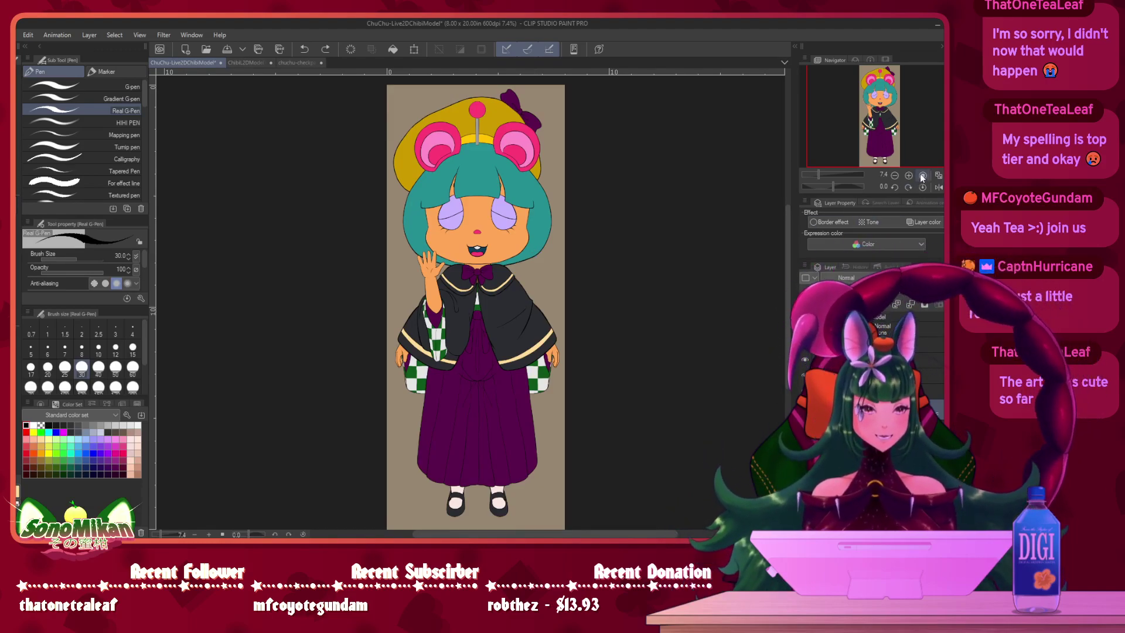
key("ctrl+alt+0")
left_click_drag(472, 228, 726, 169)
scroll(656, 259, "down", 2)
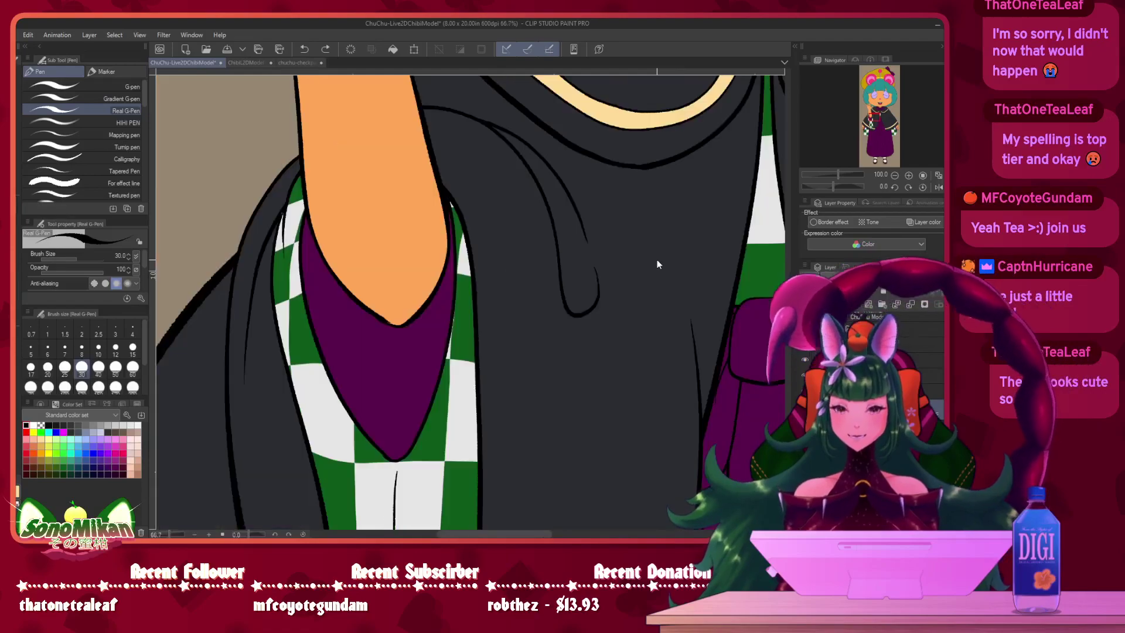
left_click_drag(567, 308, 367, 241)
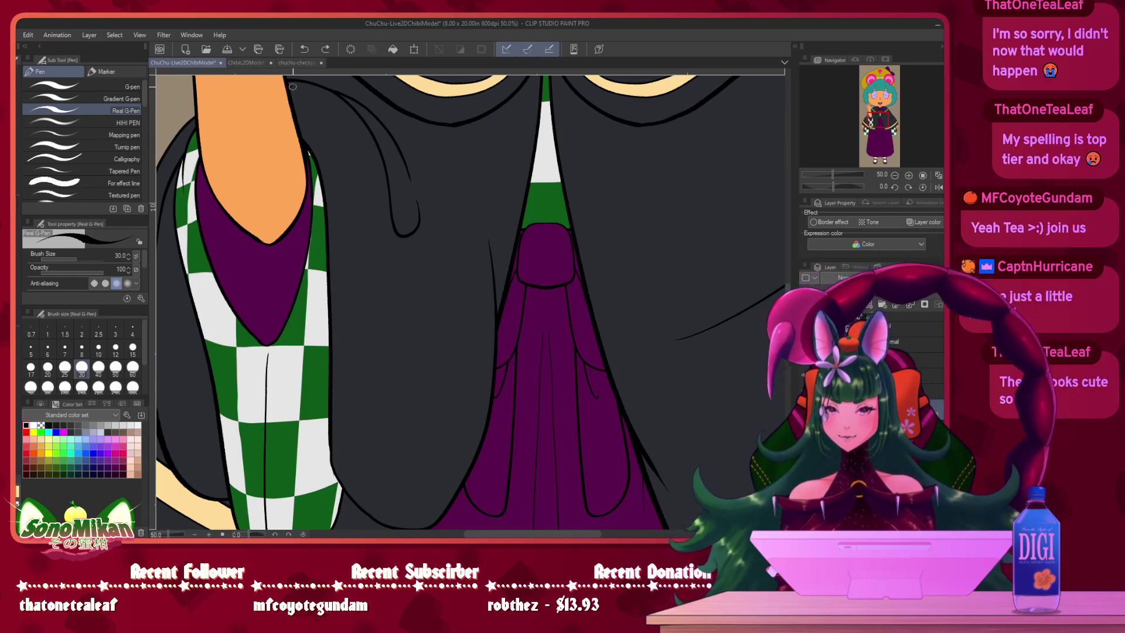
left_click_drag(287, 86, 320, 95)
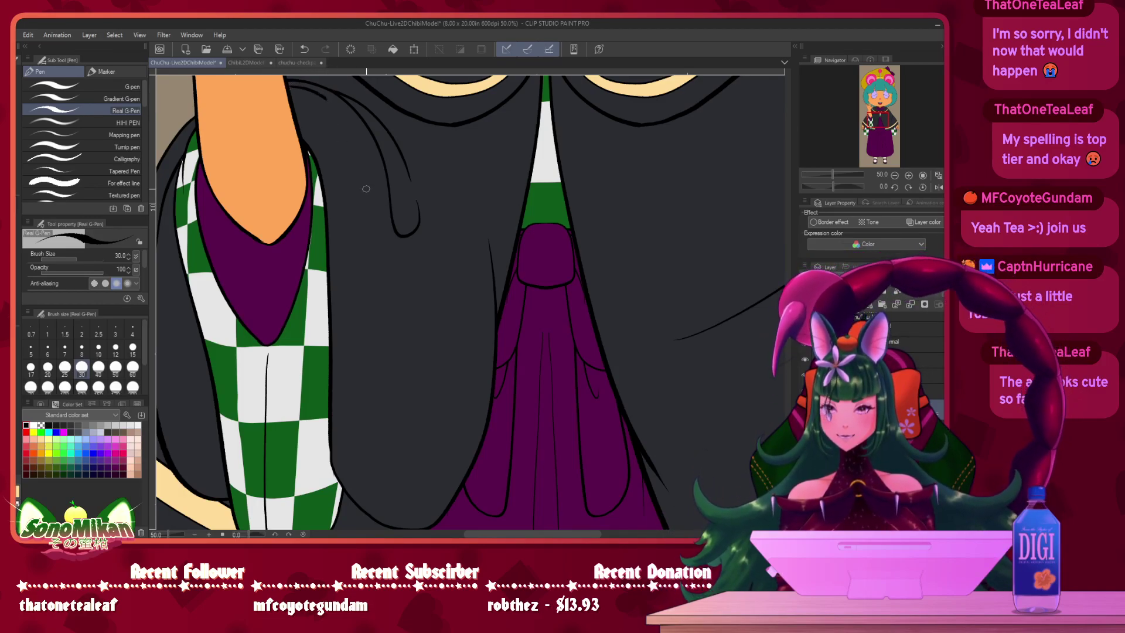
left_click(804, 375)
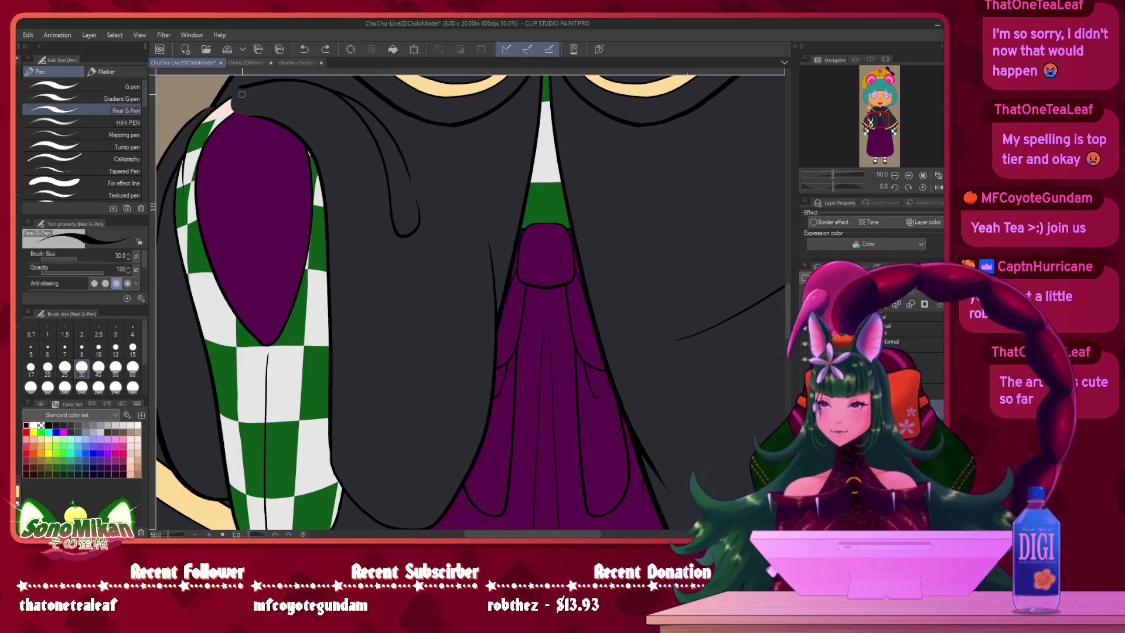
- Draw a long black fold line from the top of the checkered sleeve down the cape, joining the cape's inner edge
mouse_move(239, 93)
left_mouse_down()
mouse_move(326, 102)
mouse_move(360, 137)
mouse_move(378, 197)
mouse_move(388, 366)
mouse_move(435, 473)
left_mouse_up()
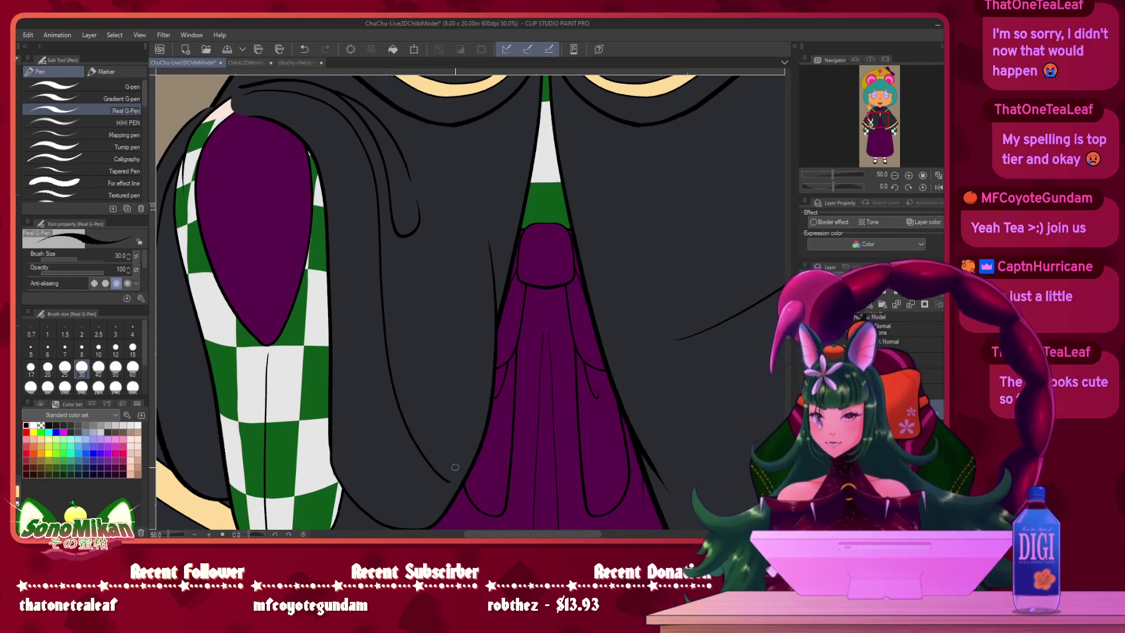
left_click_drag(547, 352, 536, 300)
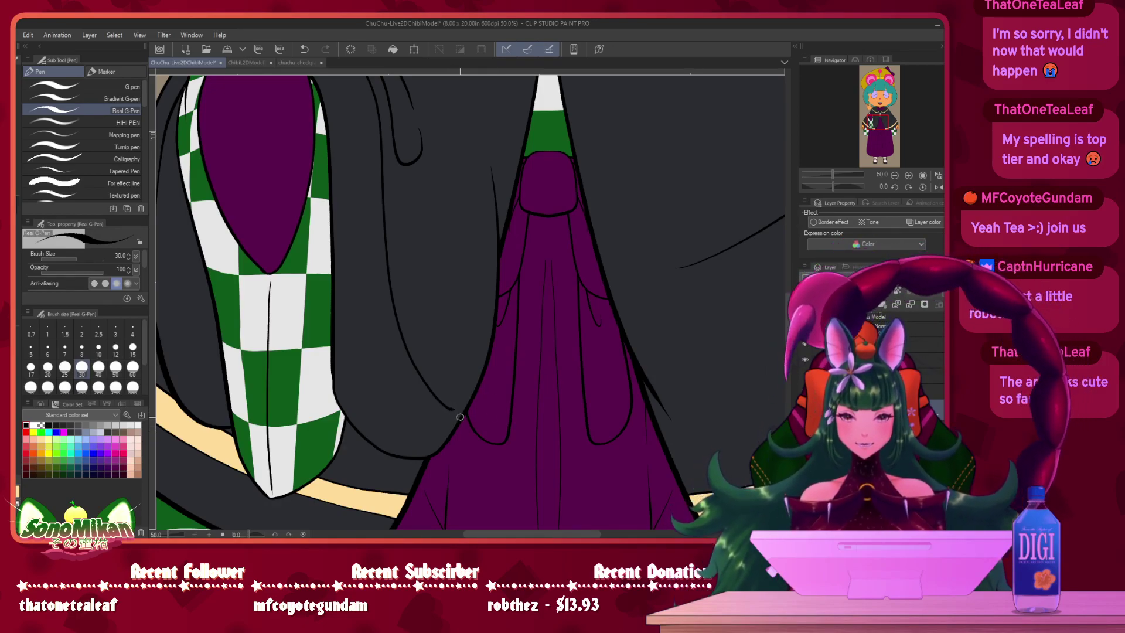
key("ctrl+z")
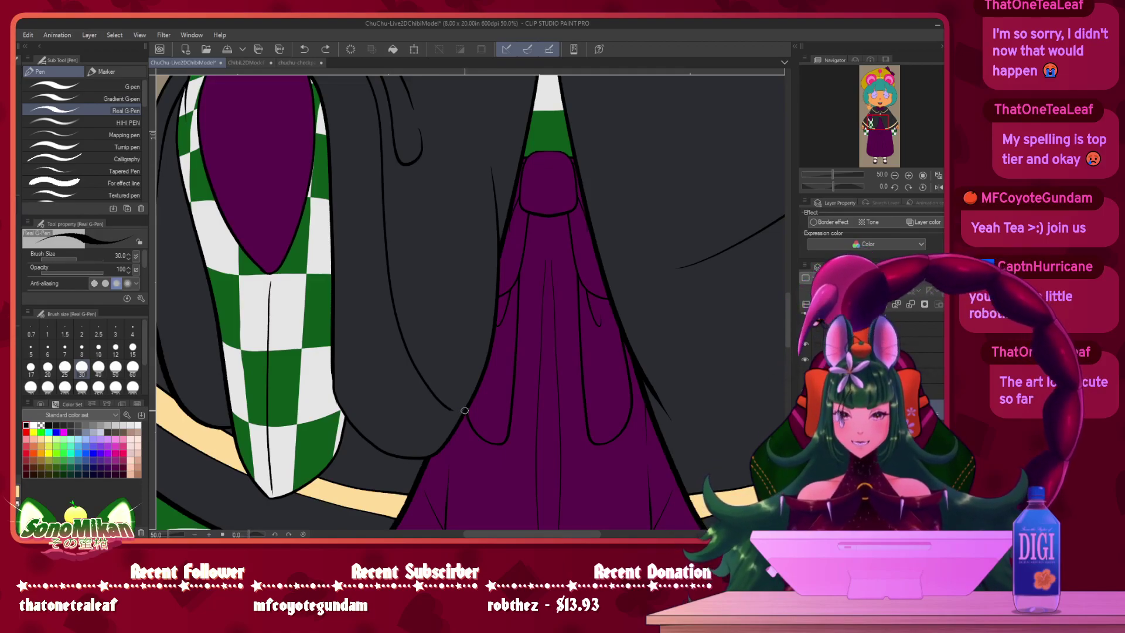
left_click_drag(456, 411, 447, 403)
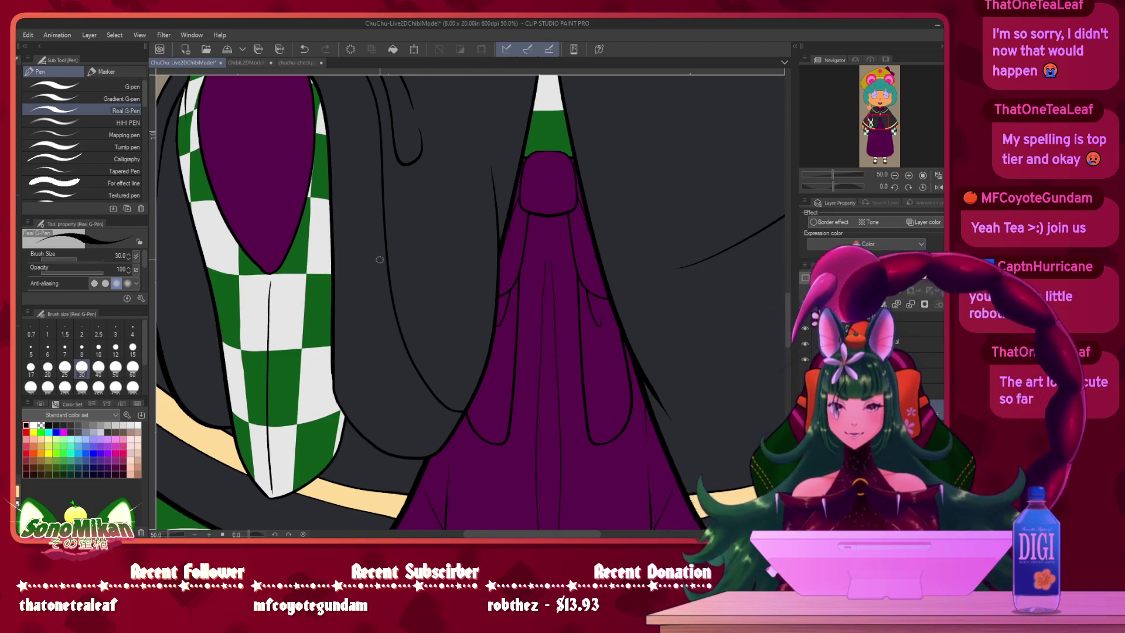
mouse_move(356, 253)
left_mouse_down()
mouse_move(368, 335)
mouse_move(431, 421)
left_mouse_up()
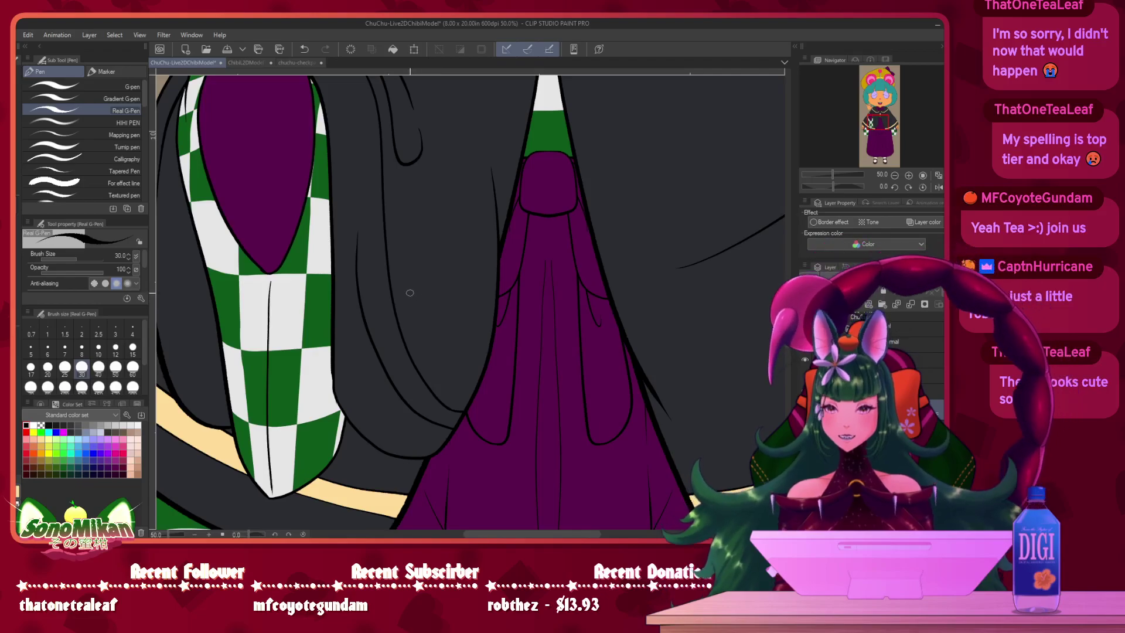
key("ctrl+z")
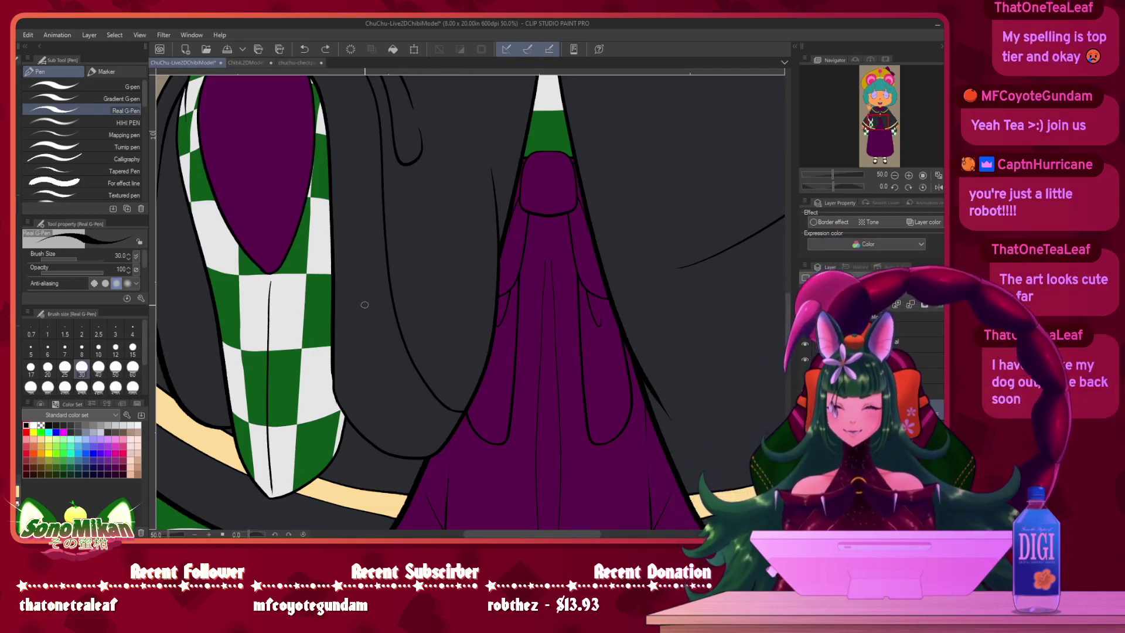
key("ctrl+y")
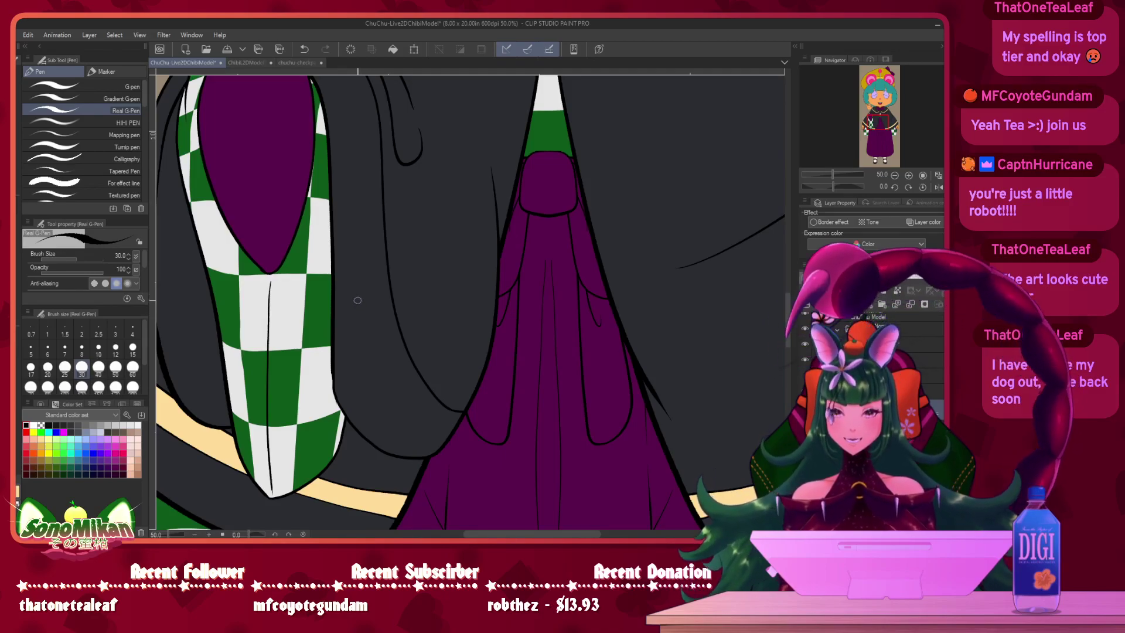
left_click_drag(358, 301, 364, 341)
left_click_drag(378, 384, 392, 406)
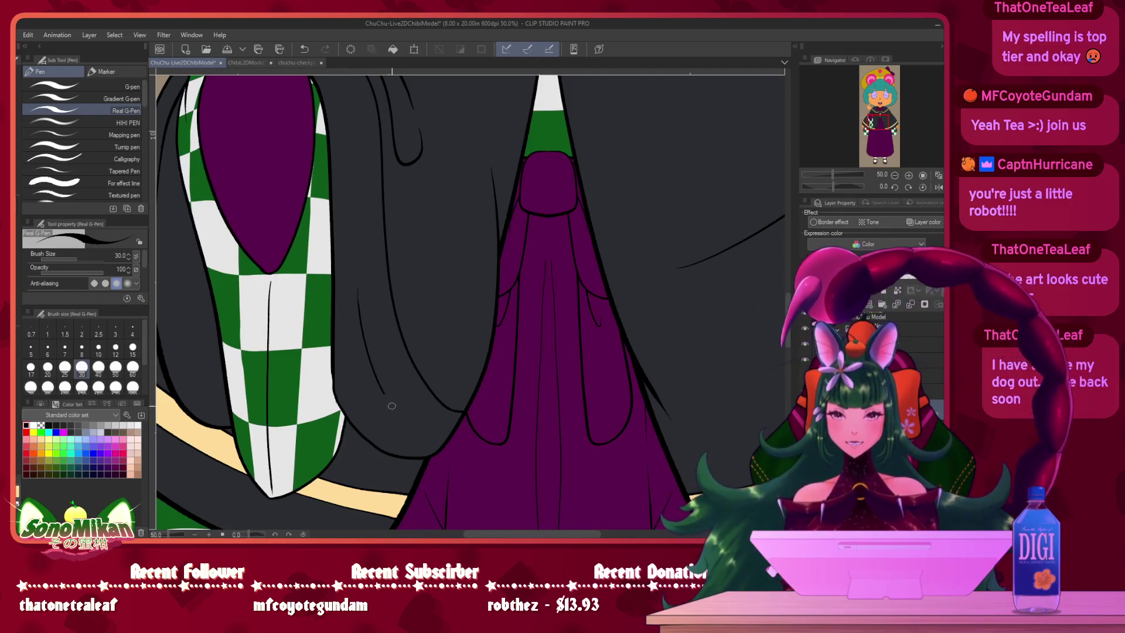
key("ctrl+z")
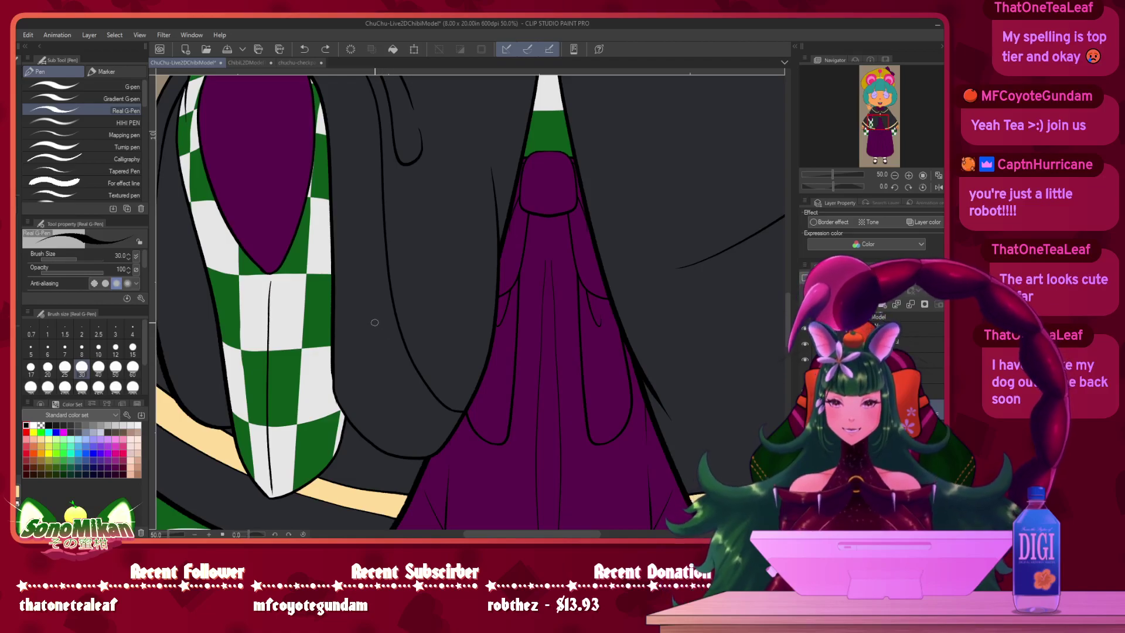
- Draw a second long fold line between the first one and the checkered sleeve, from the sleeve's top to the cape's lower edge
left_click_drag(382, 379, 452, 437)
left_click_drag(443, 212, 485, 297)
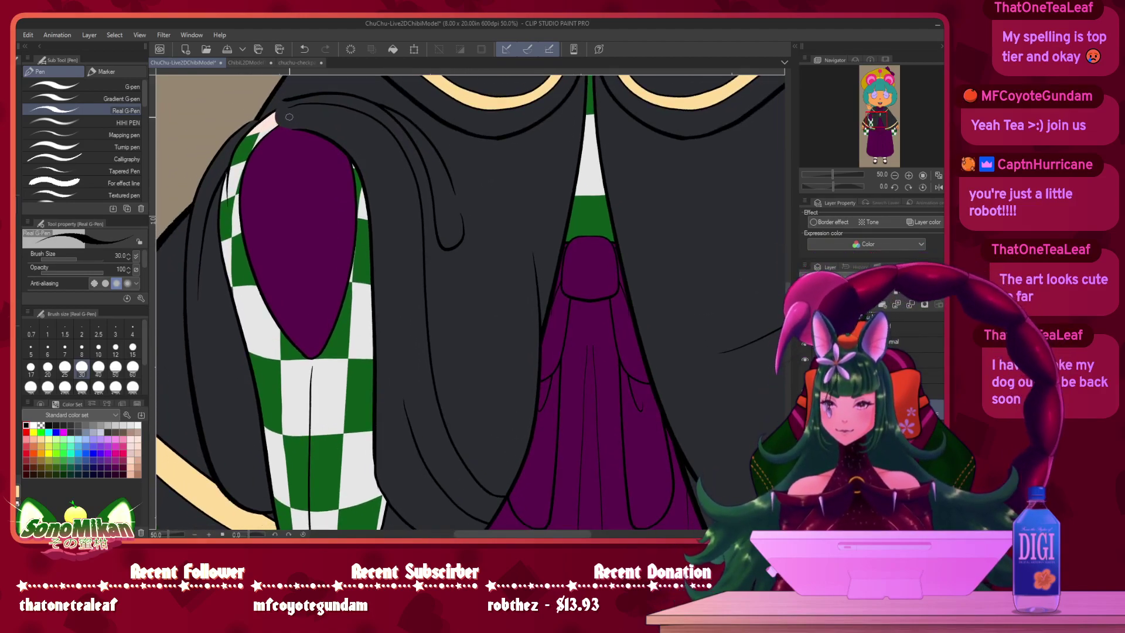
mouse_move(347, 129)
left_mouse_down()
mouse_move(387, 159)
mouse_move(399, 208)
mouse_move(404, 402)
left_mouse_up()
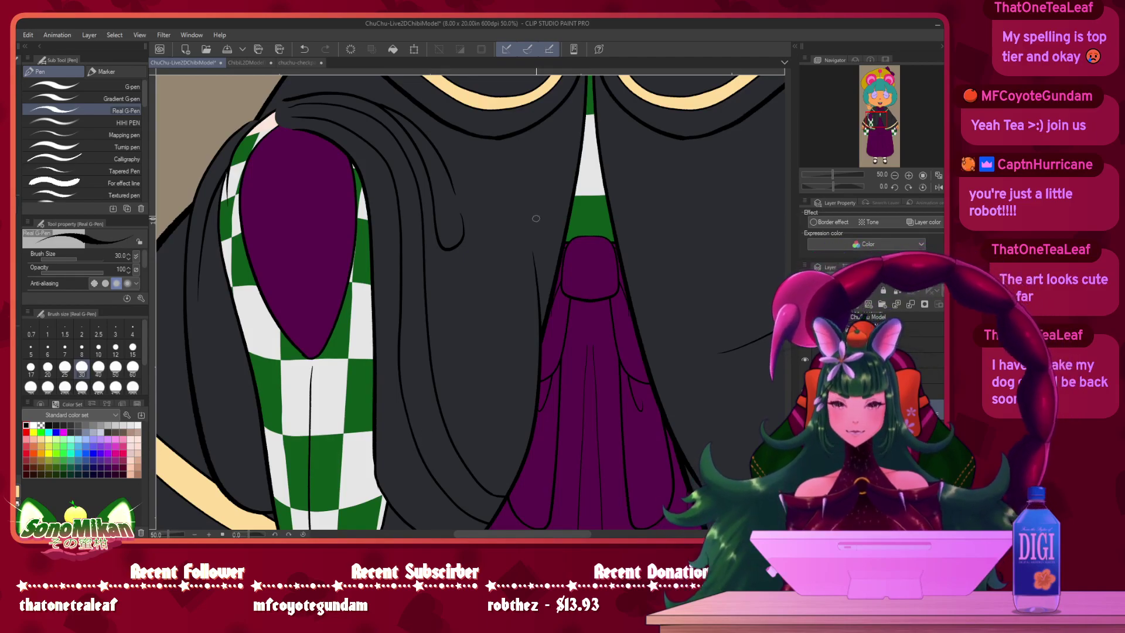
left_click_drag(415, 243, 359, 330)
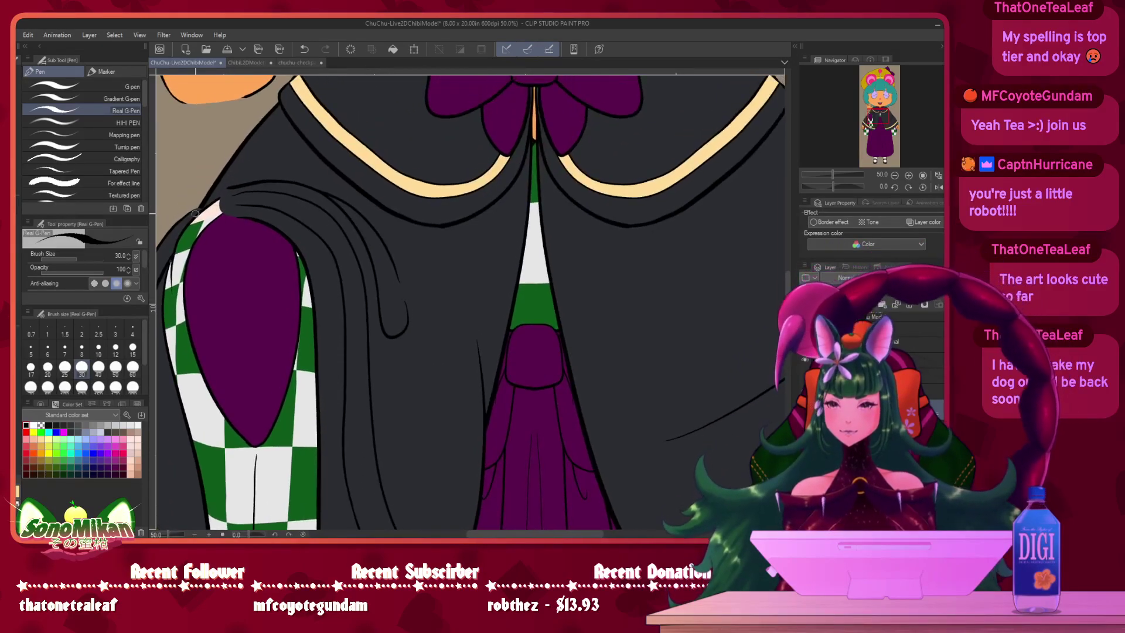
- Start filling the strip between the fold lines at the sleeve's top with cream using the Felt pen, reducing the brush size to 20
left_click(18, 491)
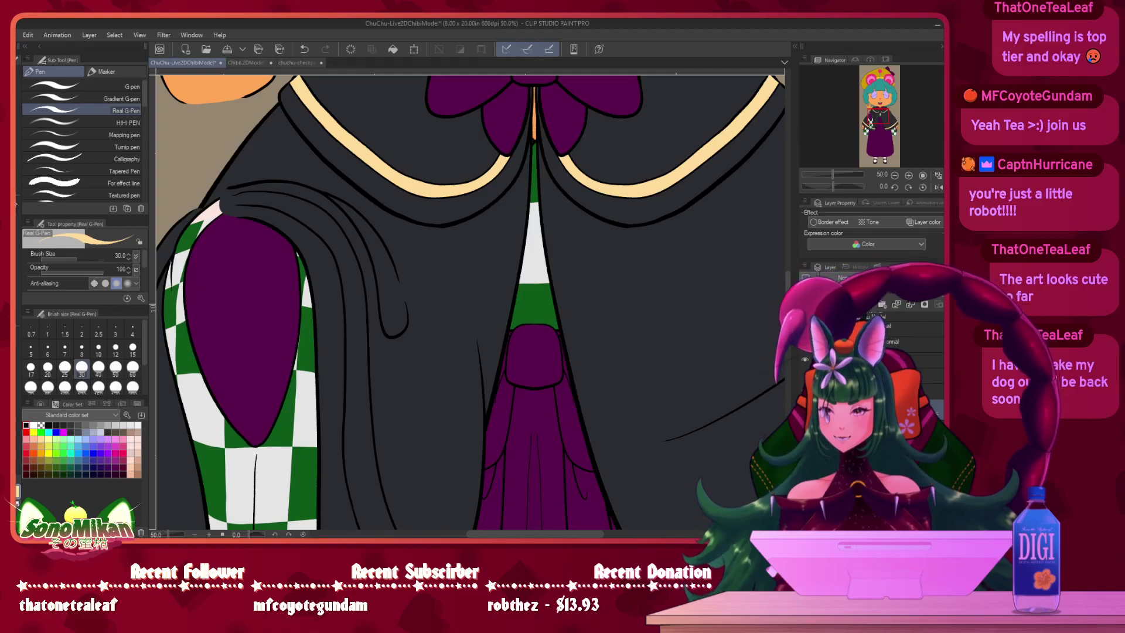
left_click(106, 70)
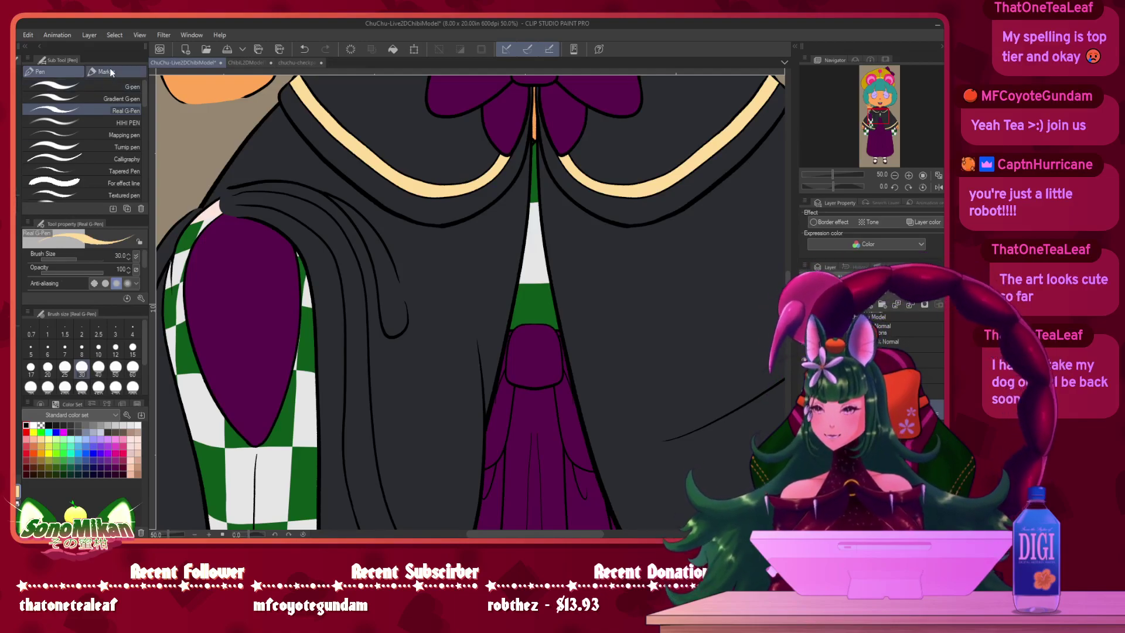
scroll(351, 233, "up", 1)
left_click_drag(335, 237, 451, 298)
left_click(320, 244)
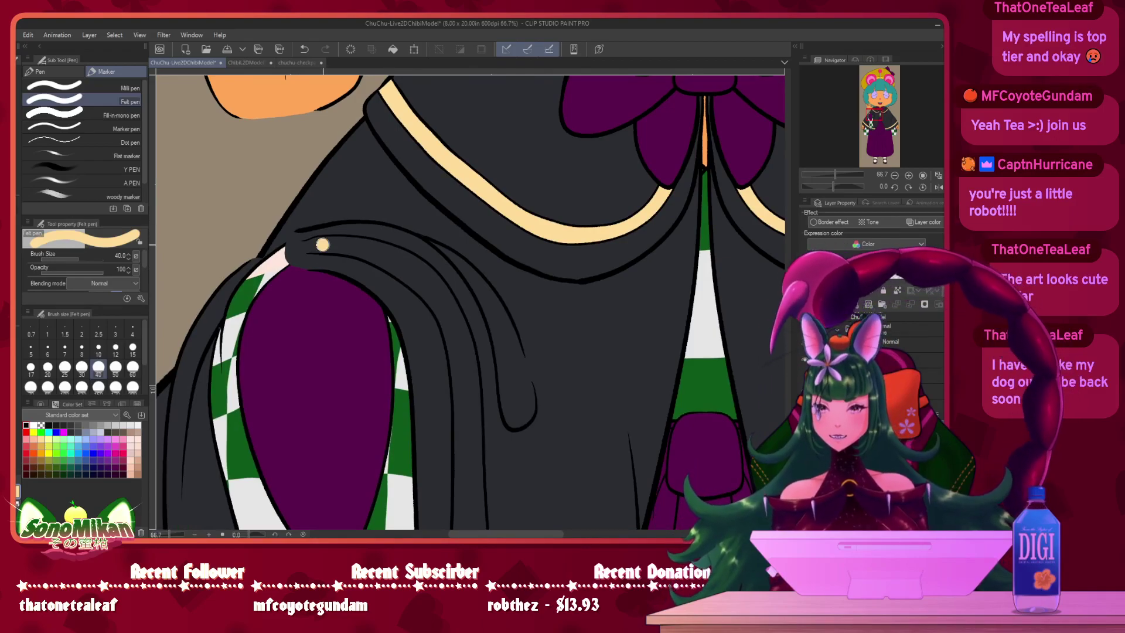
left_click_drag(320, 244, 324, 249)
key("[")
key("[")
key("[")
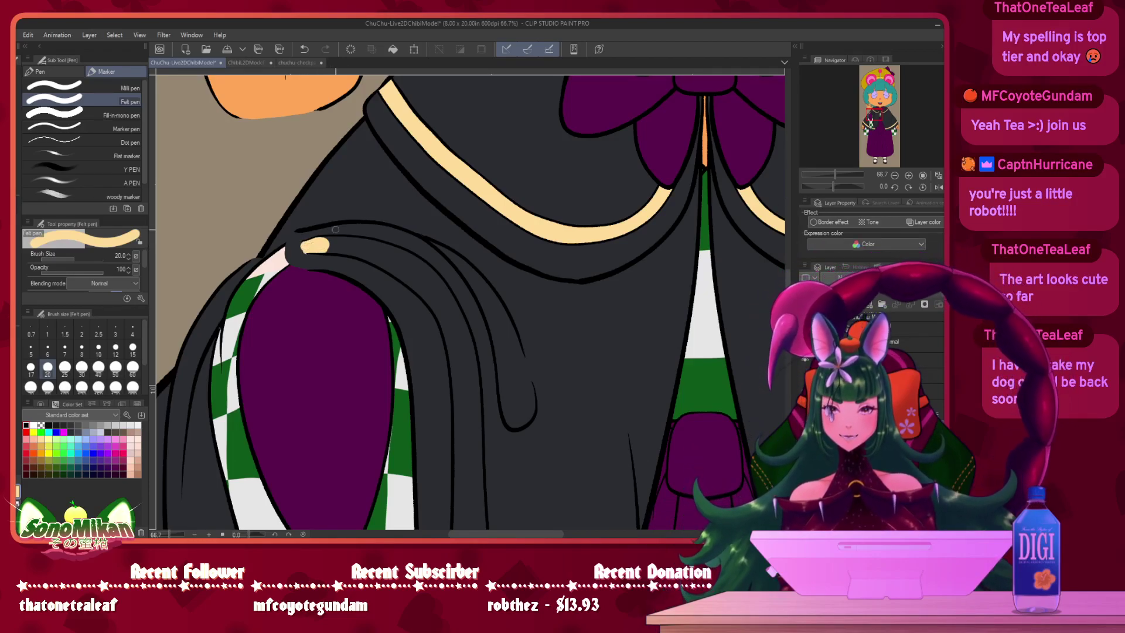
- Select the strip between the two long fold lines with Auto select referring to all layers, fill it with cream and deselect
left_click_drag(462, 345, 372, 293)
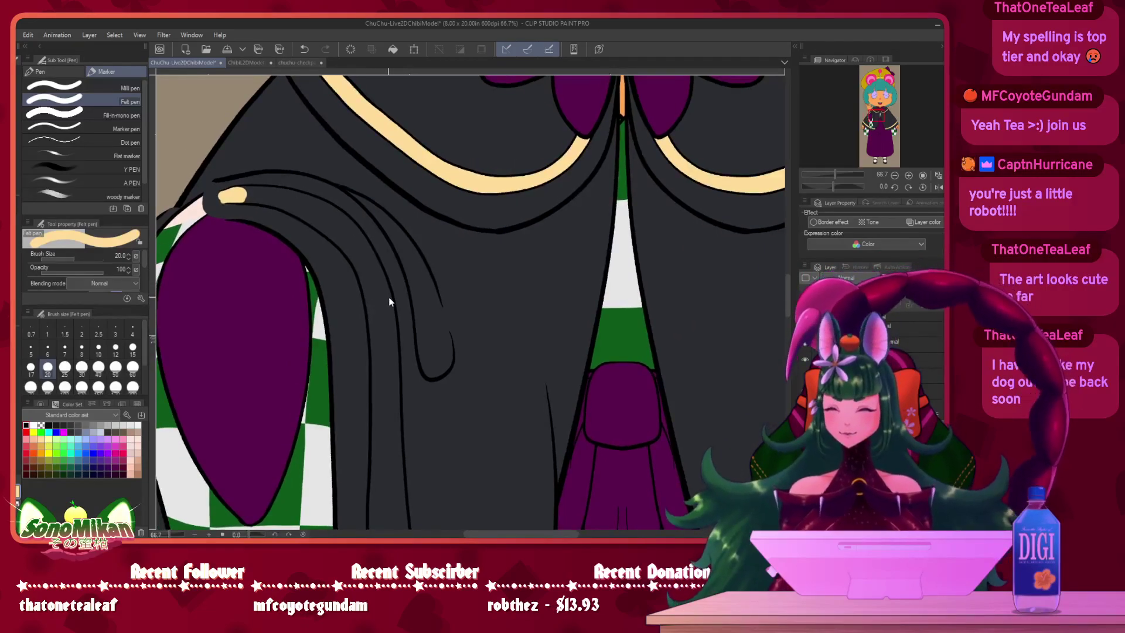
scroll(388, 310, "down", 2)
left_click_drag(378, 353, 342, 310)
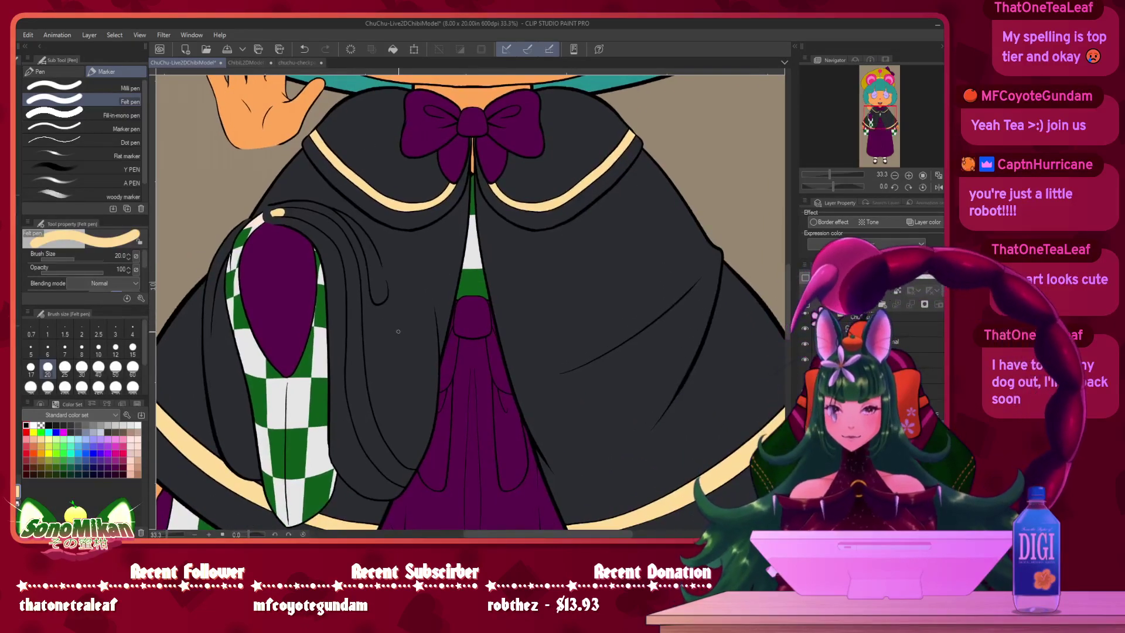
key("w")
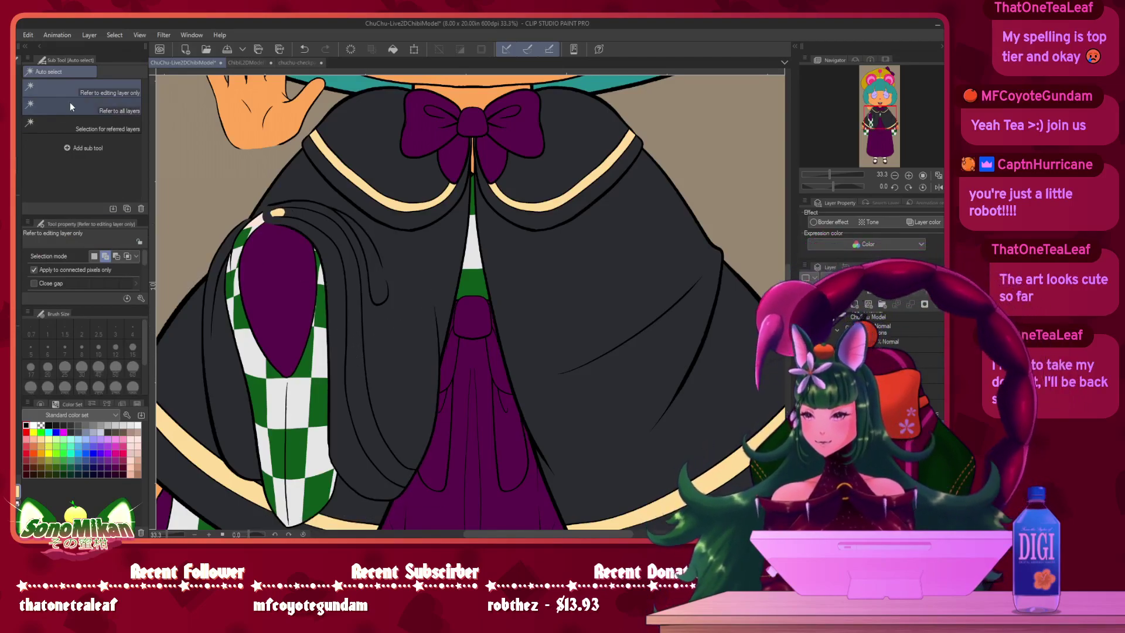
left_click(85, 105)
left_click(353, 306)
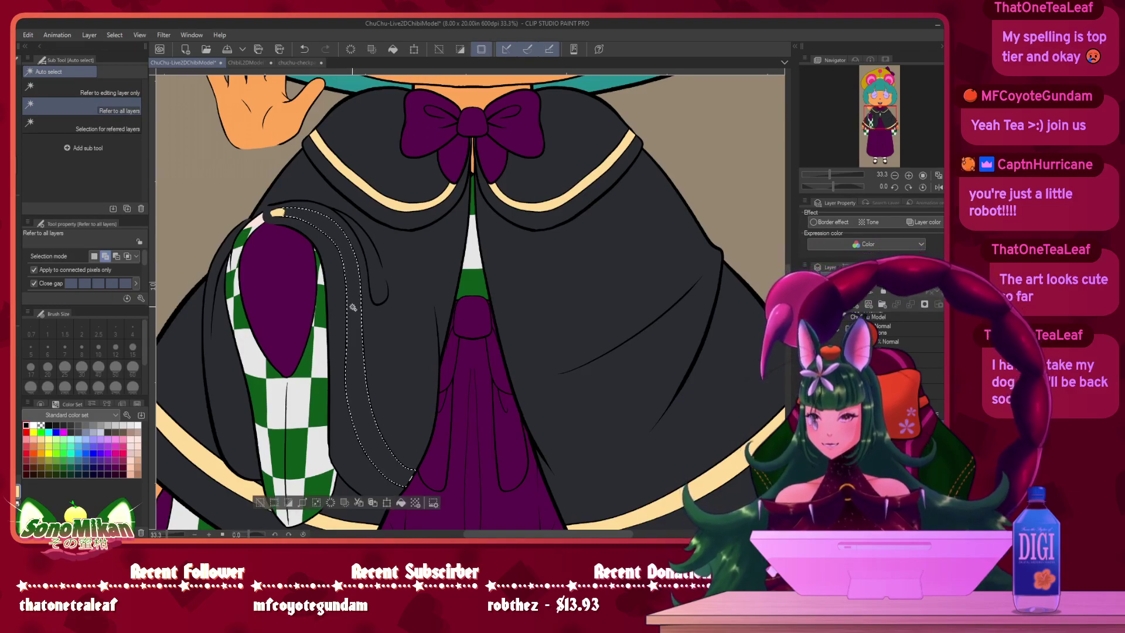
left_click(402, 503)
key("ctrl+d")
left_click_drag(438, 374, 488, 382)
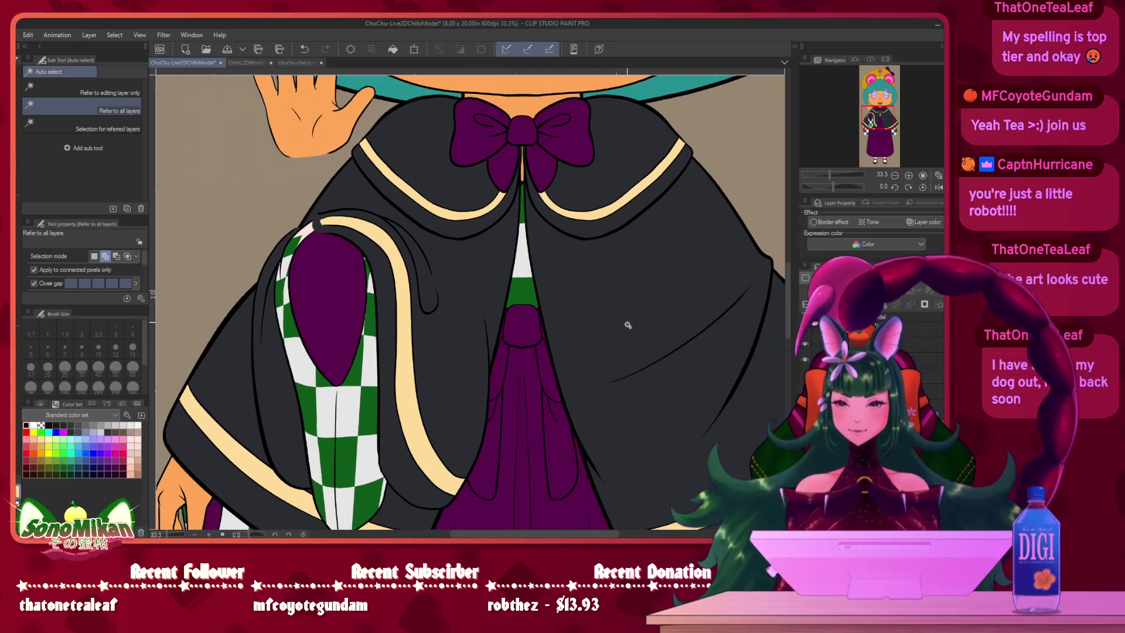
- Hide the checkered sleeve's layer and, within a selection of the outer cape fold's shape, draw a black Real G-Pen line along its outer edge
left_click_drag(499, 364, 536, 329)
scroll(536, 338, "up", 1)
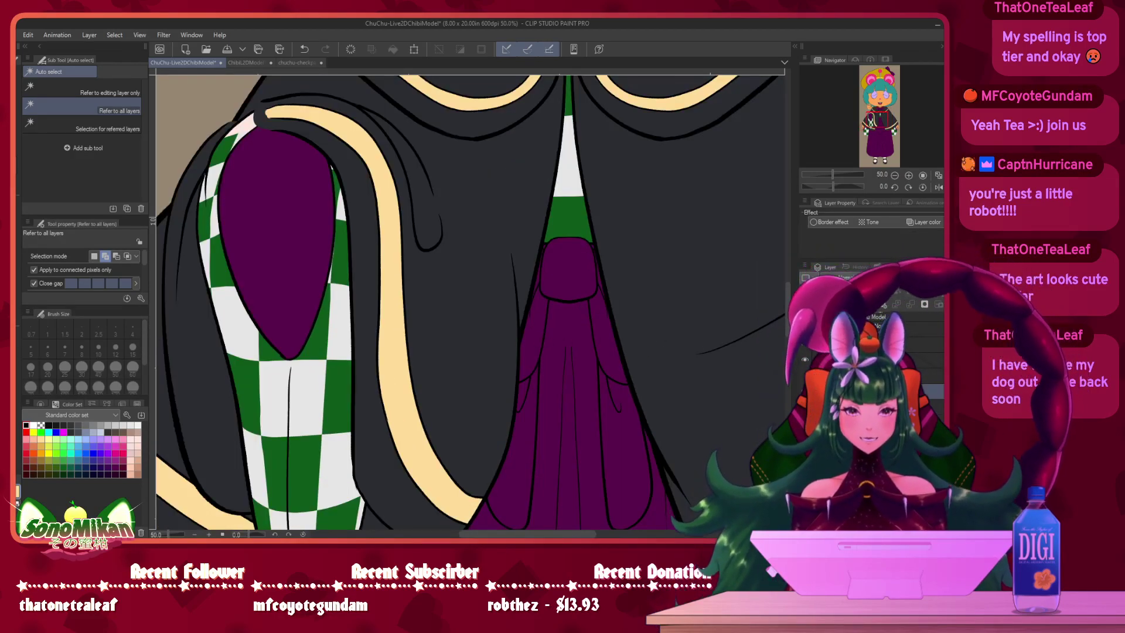
left_click_drag(524, 395, 624, 409)
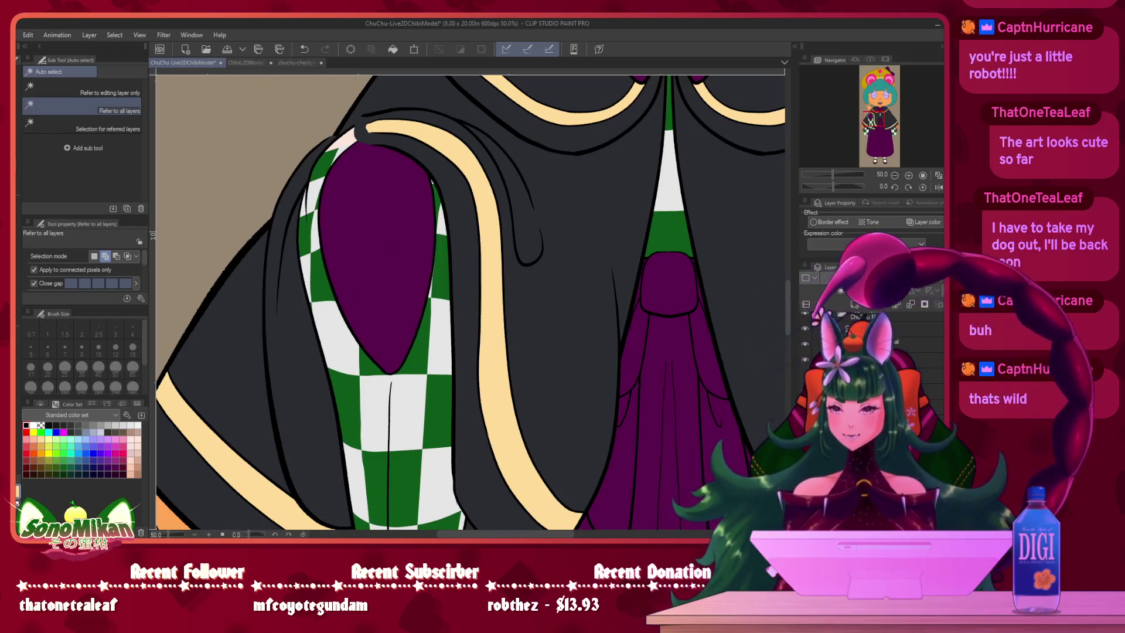
left_click(804, 390)
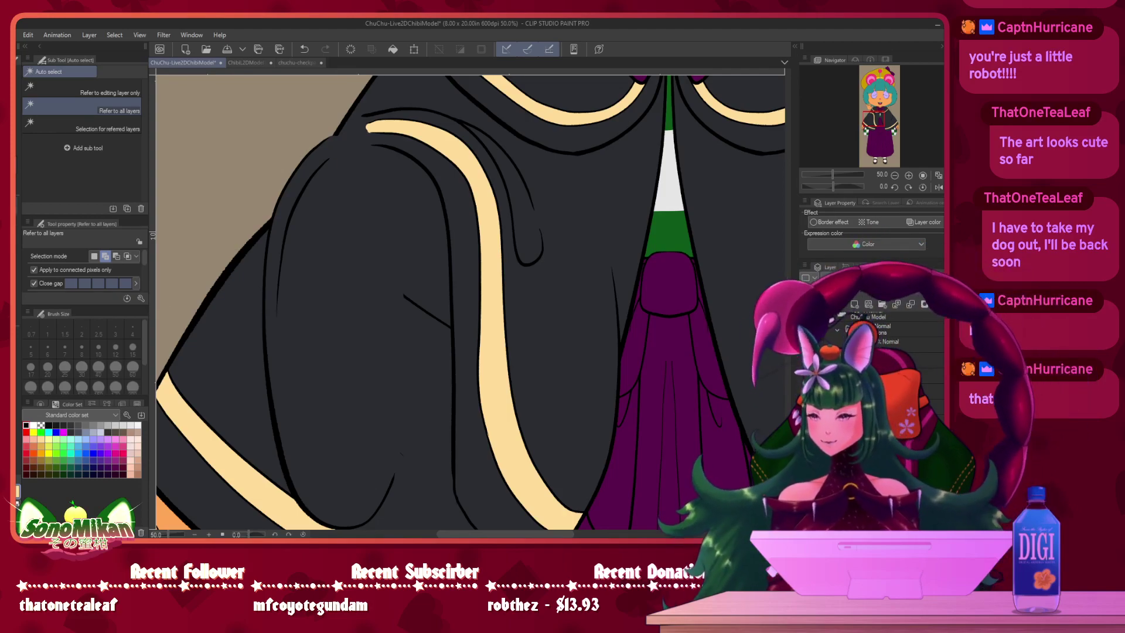
key("p")
key("x")
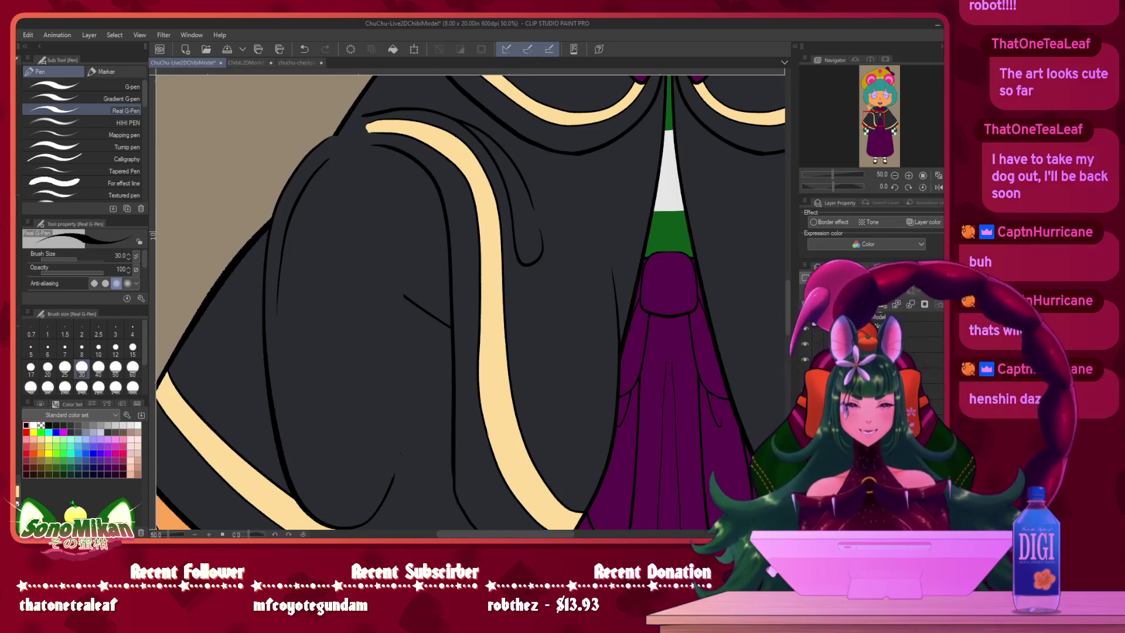
left_click(858, 392, "ctrl")
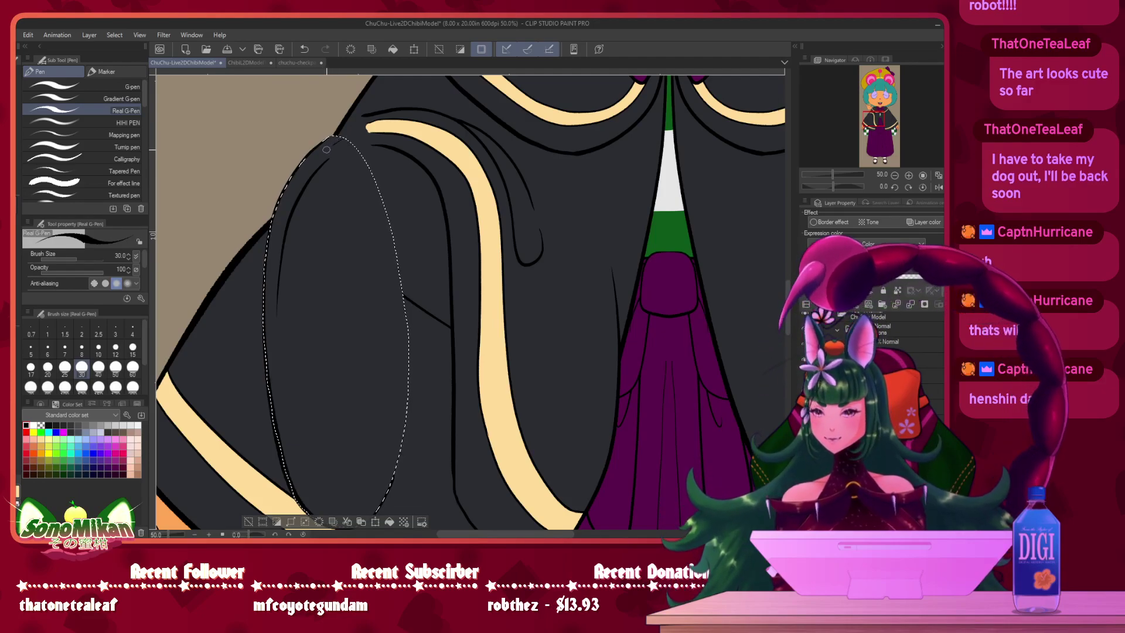
left_click_drag(282, 209, 270, 282)
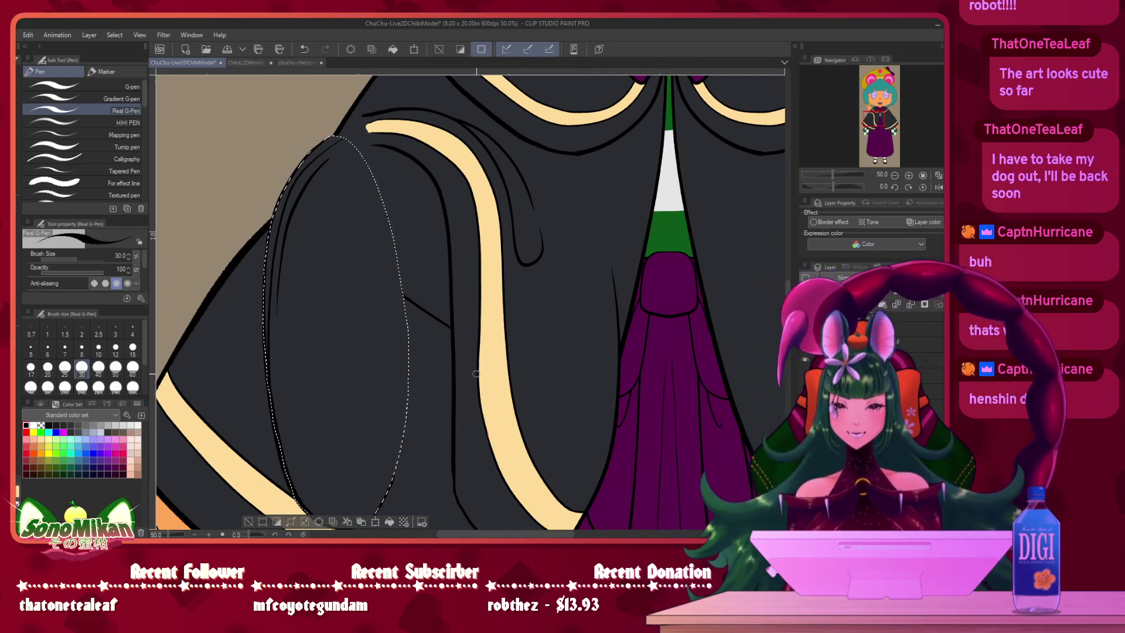
left_click_drag(426, 389, 441, 404)
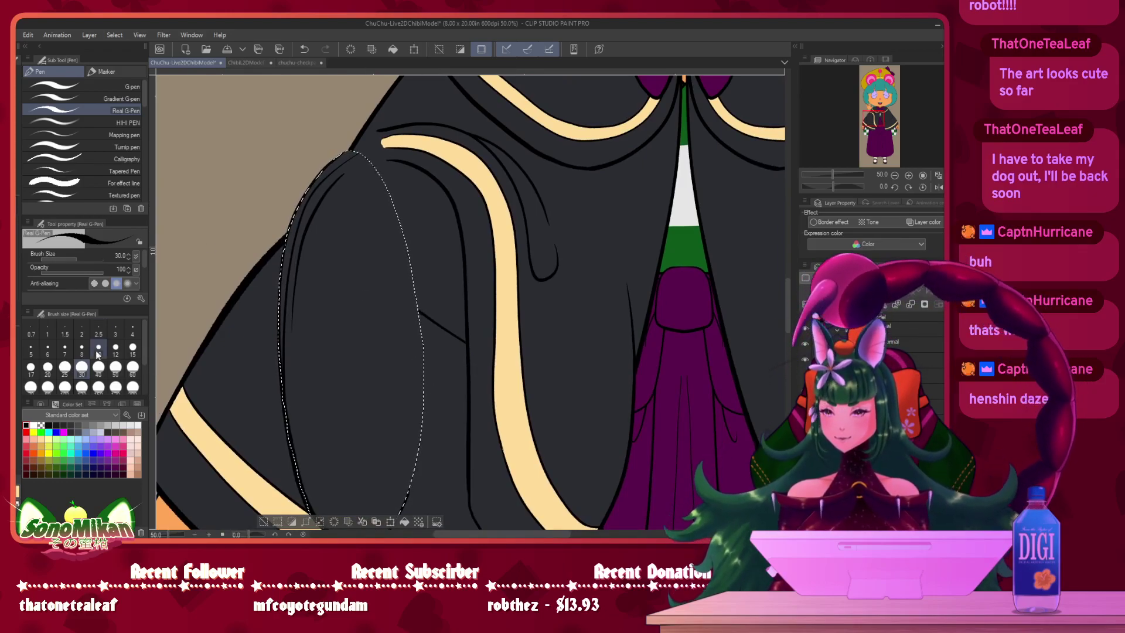
- Paint the narrow strip along the outer cape fold cream with the Felt pen at size 60, then clear the selection
left_click(17, 491)
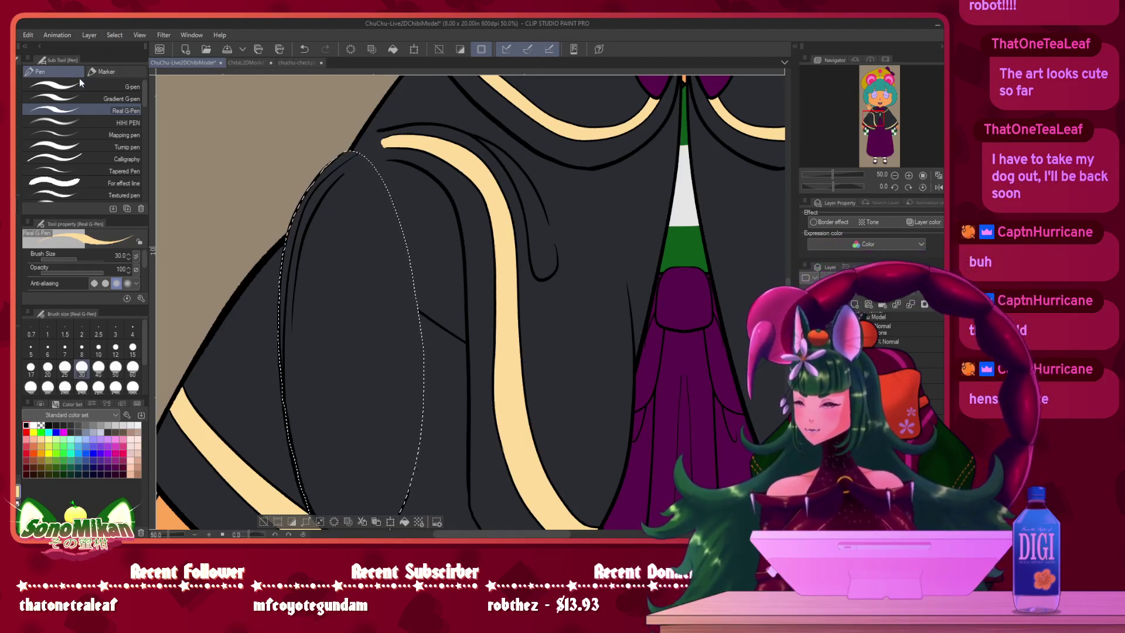
left_click(109, 72)
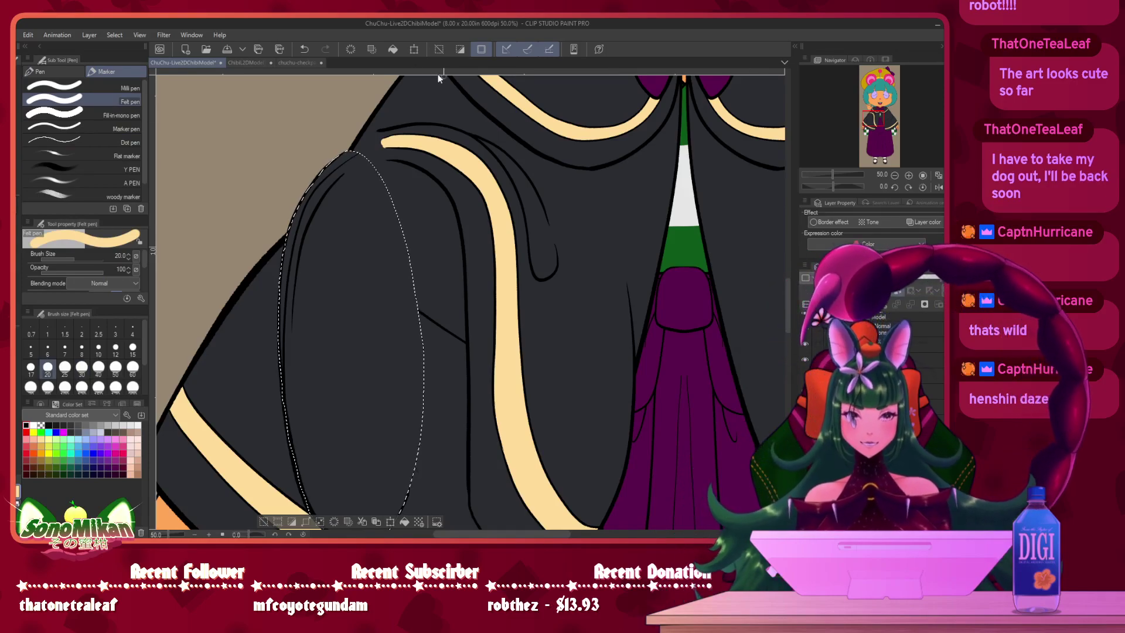
key("bracketright")
key("bracketright")
key("bracketright")
key("bracketright")
key("bracketright")
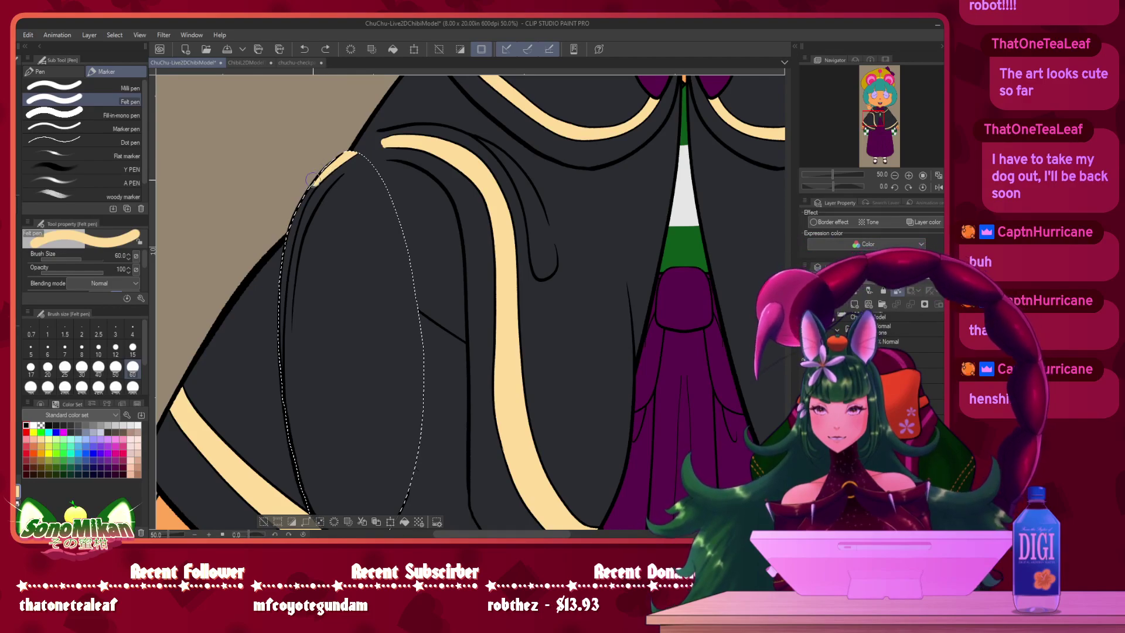
mouse_move(306, 184)
left_mouse_down()
mouse_move(287, 234)
mouse_move(300, 197)
mouse_move(288, 241)
left_mouse_up()
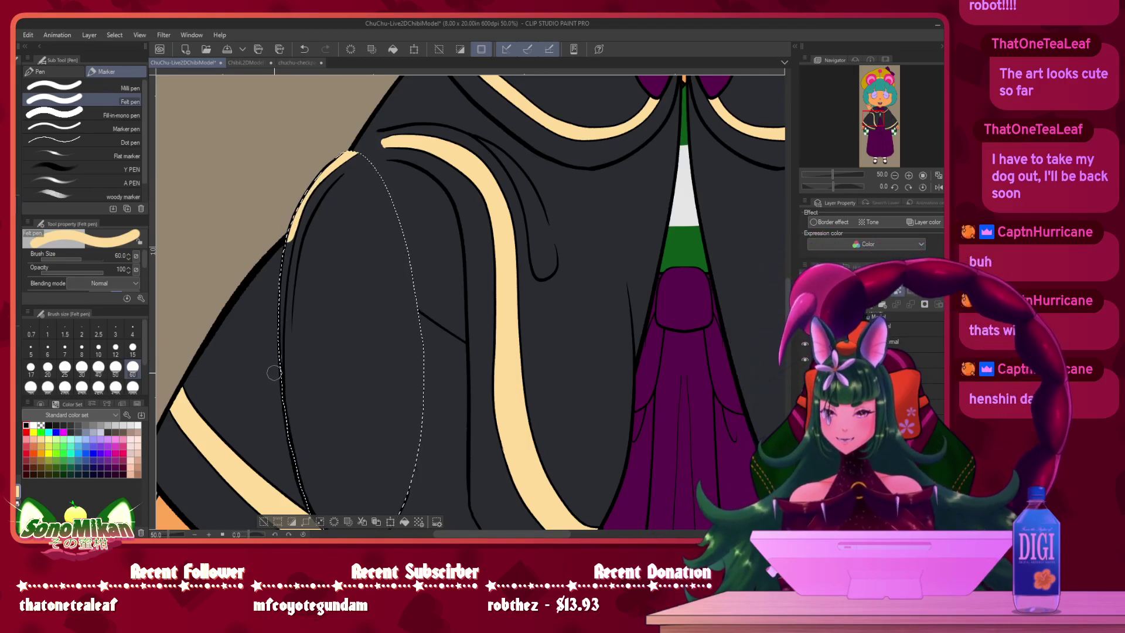
mouse_move(276, 345)
left_mouse_down()
mouse_move(279, 274)
mouse_move(278, 290)
mouse_move(308, 218)
mouse_move(284, 246)
left_mouse_up()
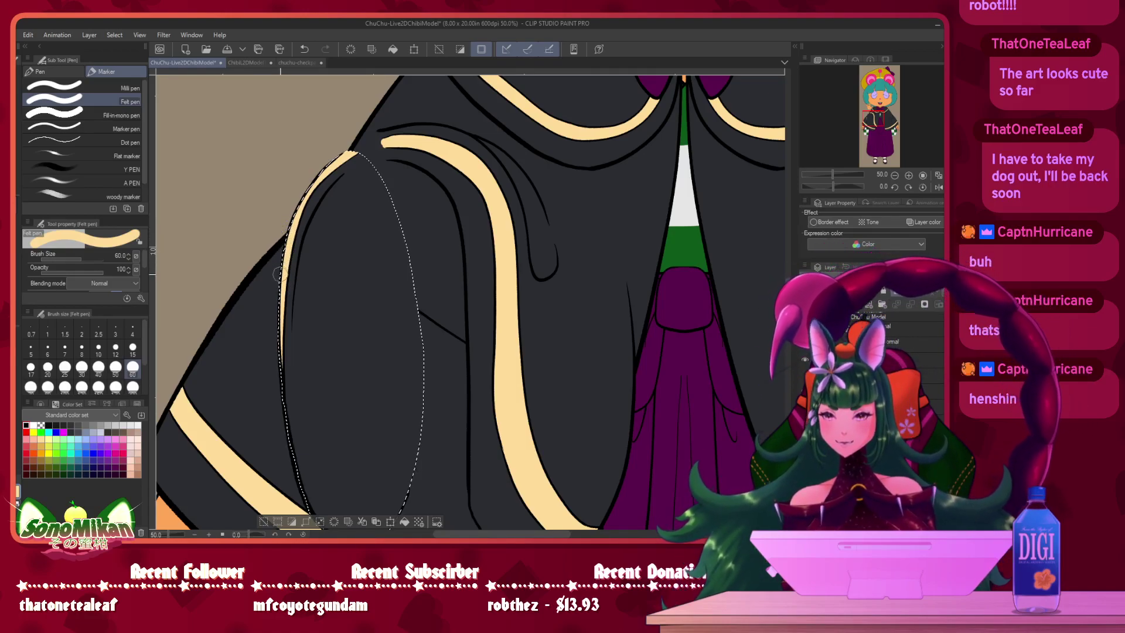
key("ctrl+d")
- Show the checkered sleeve and raised arm layers again and check the cape's trim on the whole figure
left_click_drag(486, 380, 424, 261)
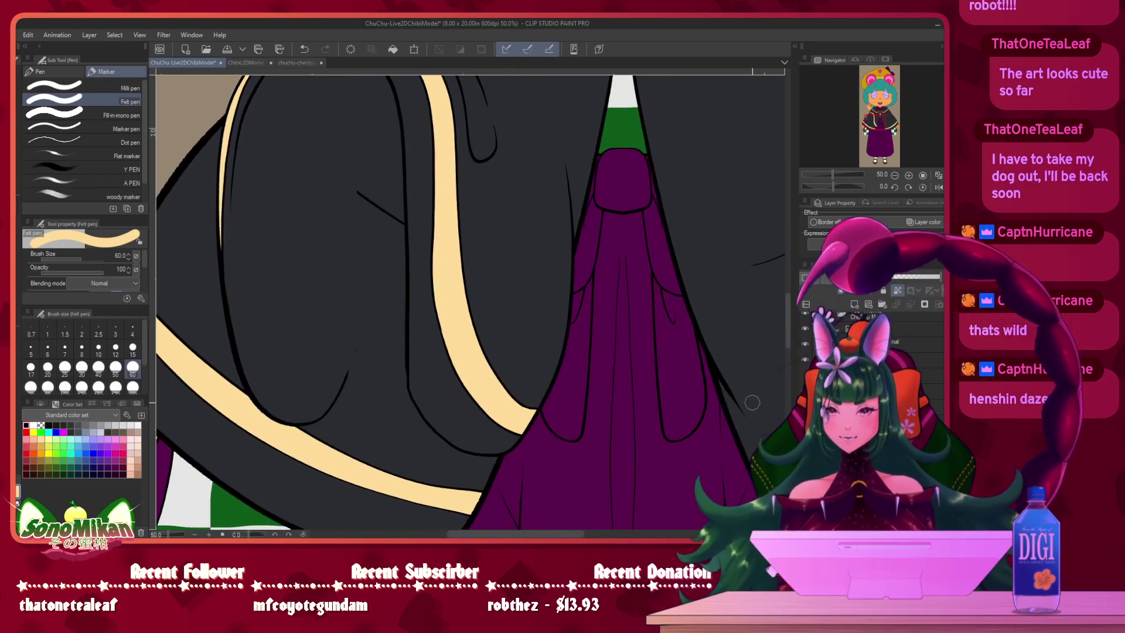
left_click(805, 390)
left_click(805, 406)
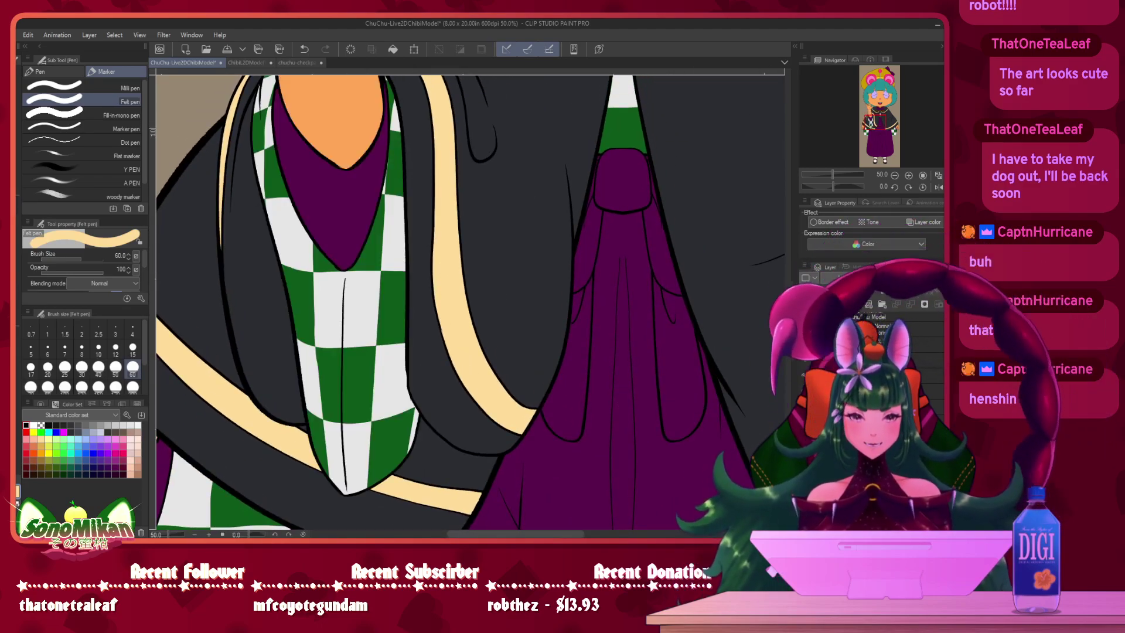
left_click_drag(480, 264, 520, 320)
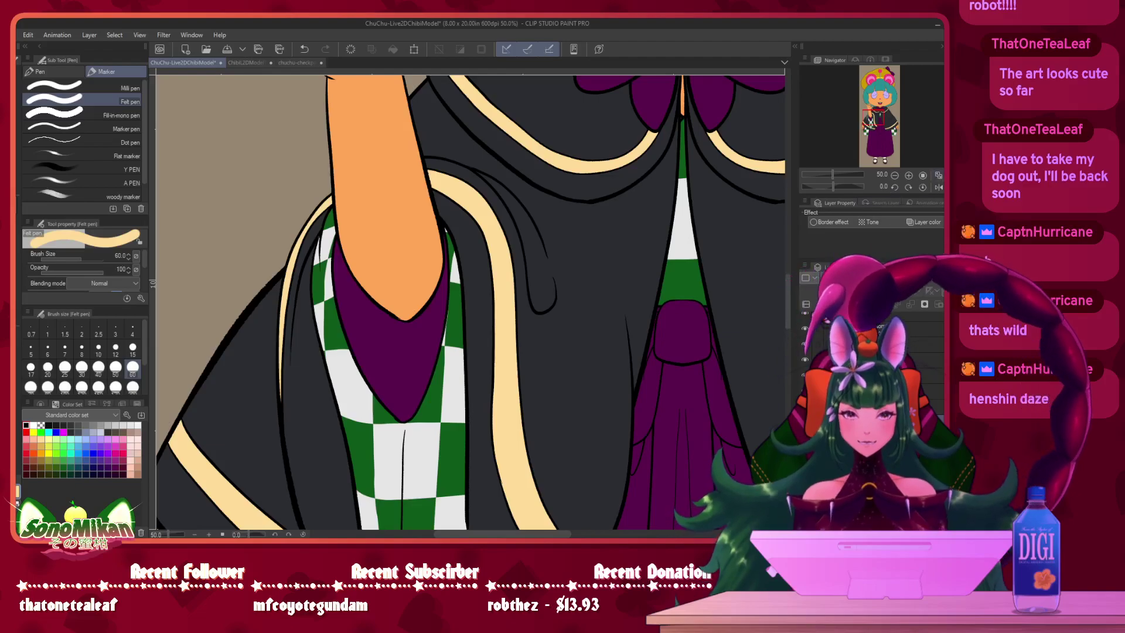
key("ctrl+0")
left_click_drag(583, 305, 615, 326)
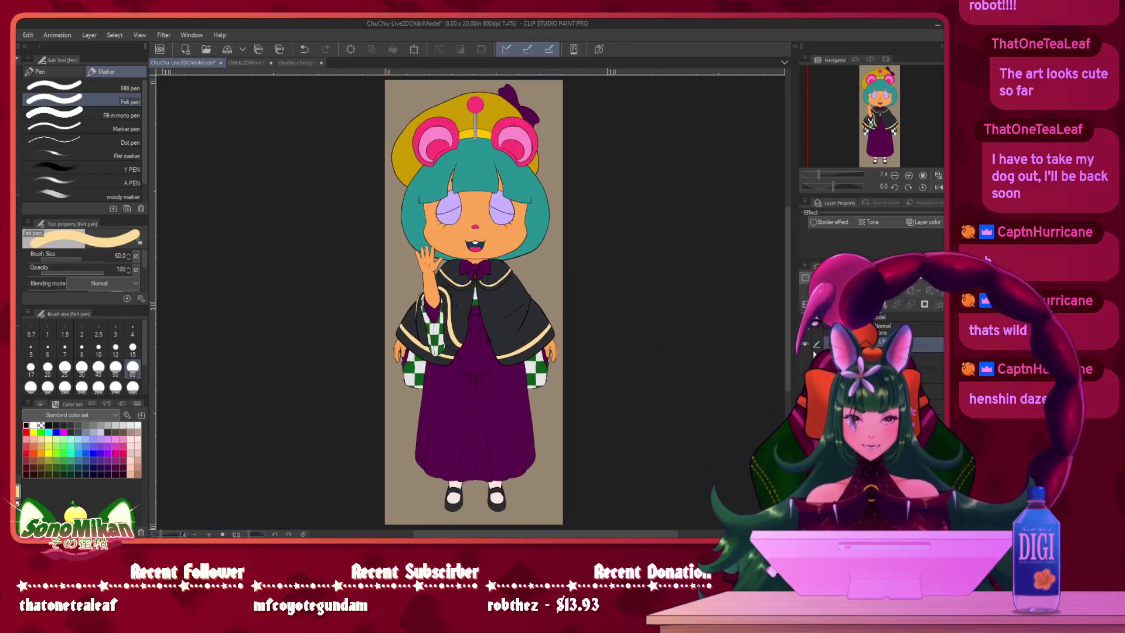
- Hide the raised arm pose, briefly preview the angry expression overlay, show the red blush instead and select the layer for drawing
left_click(803, 361)
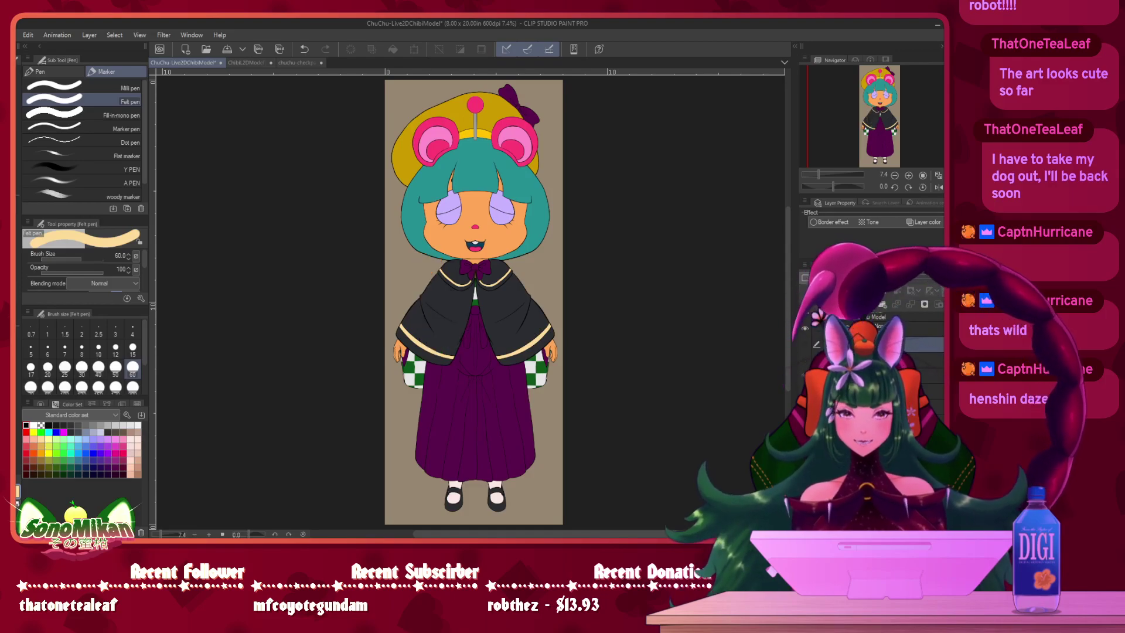
left_click(805, 367)
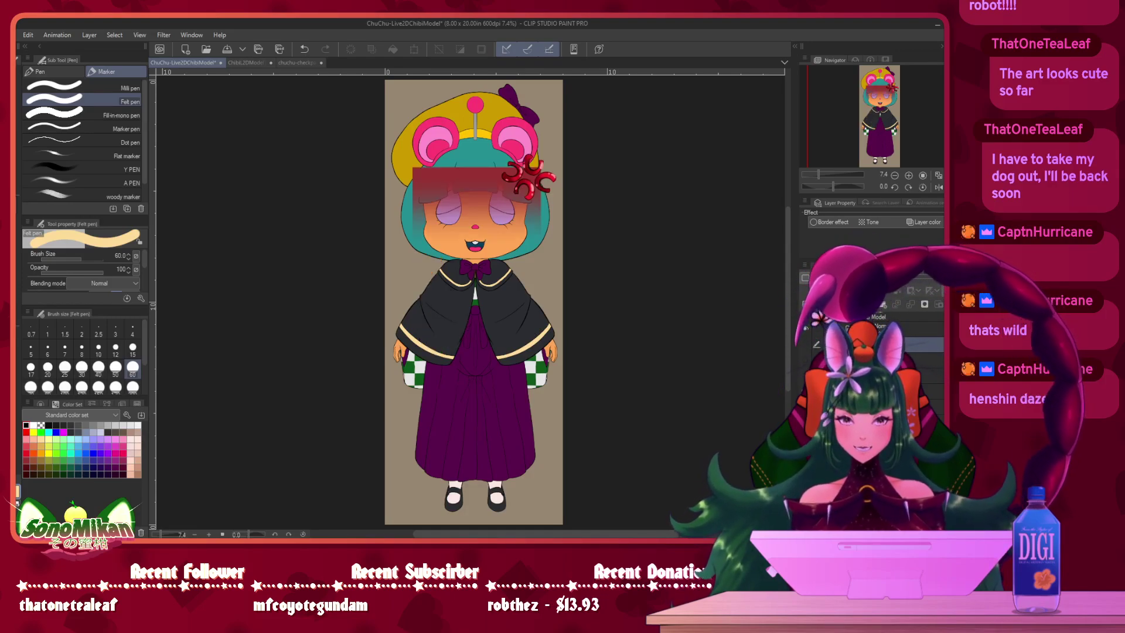
left_click(805, 367)
left_click(806, 367)
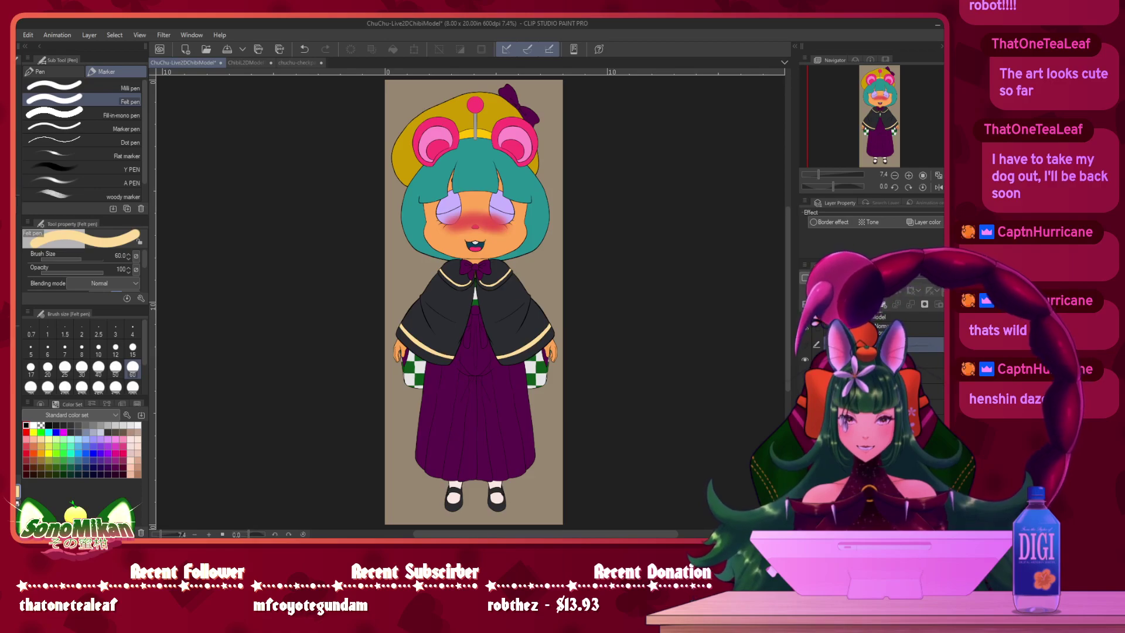
left_click(902, 378)
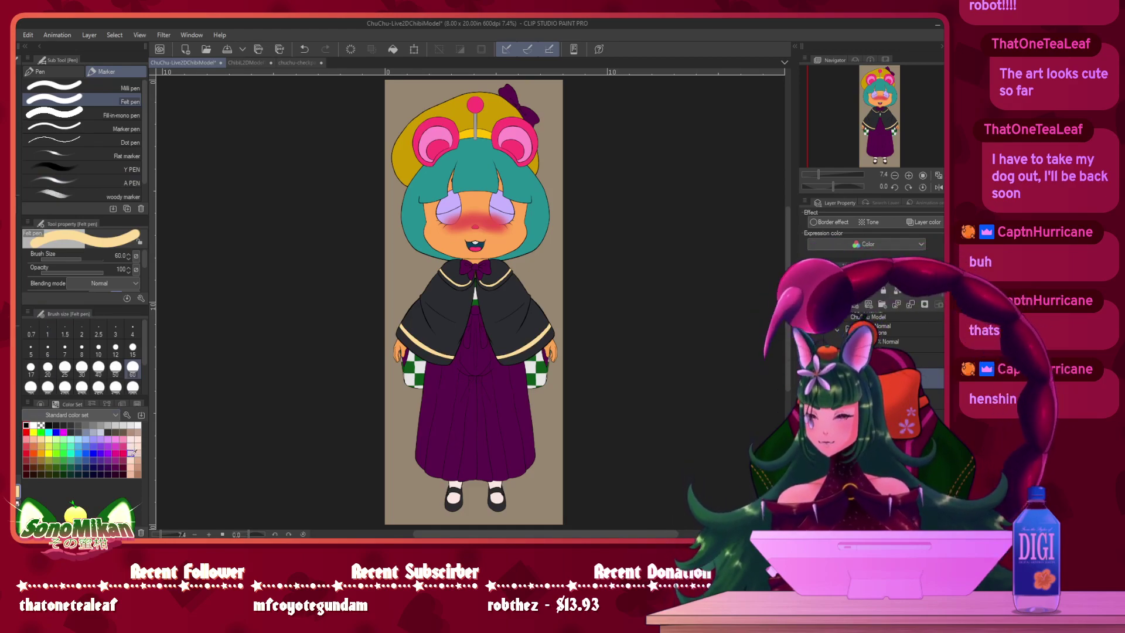
- Draw a dark purple heart outline beside the hair on the side without the raised arm, using the Real G-Pen at size 30
left_click(124, 467)
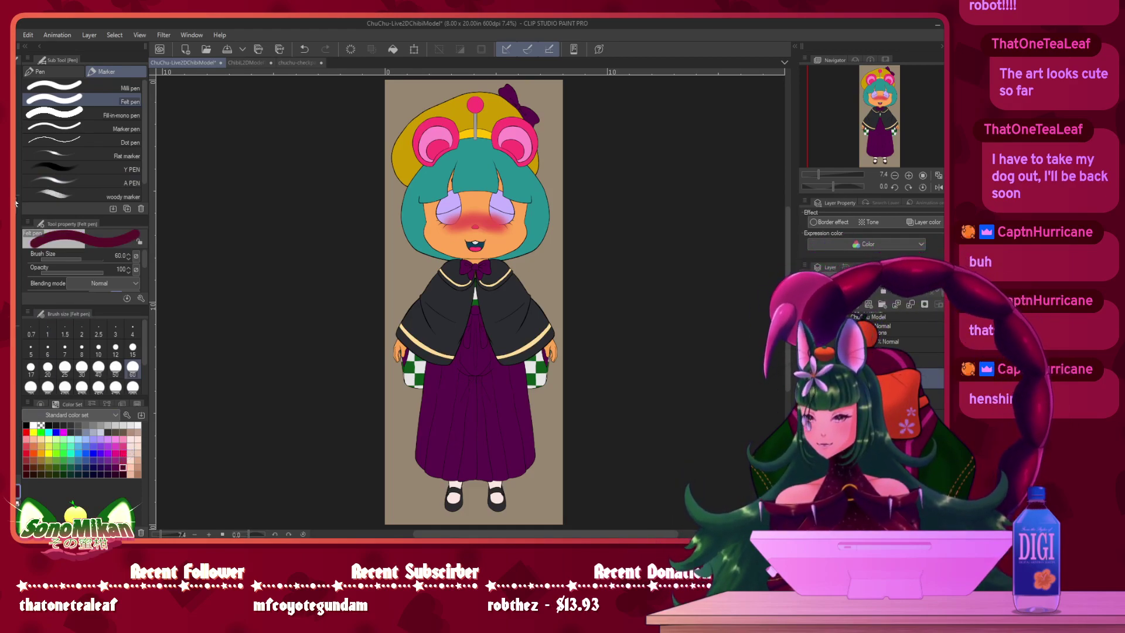
left_click(54, 71)
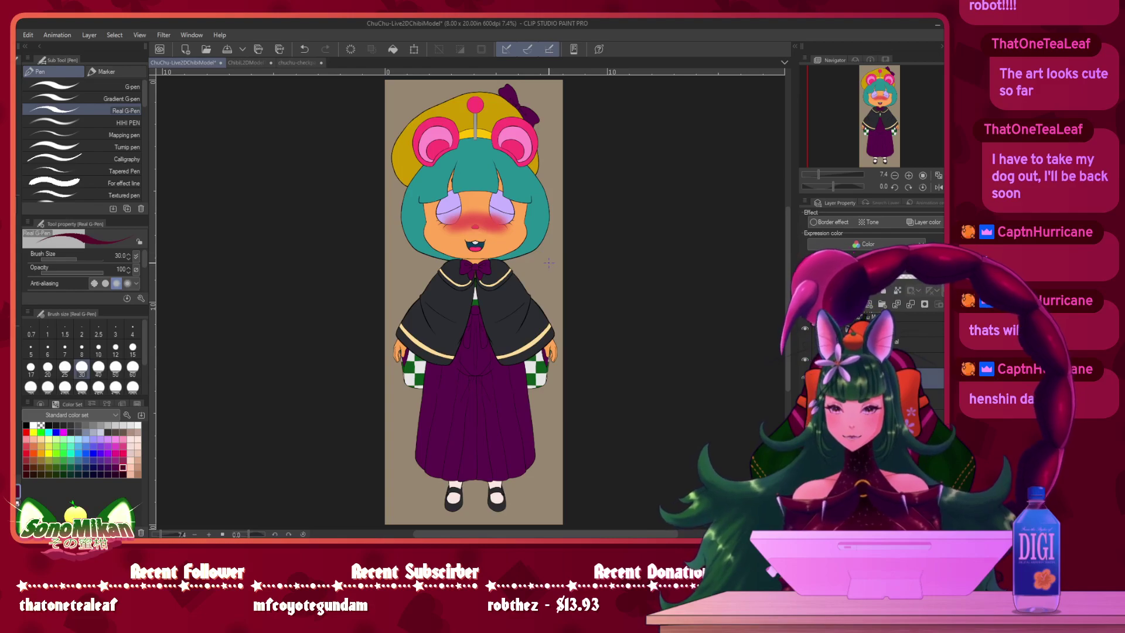
scroll(538, 256, "up", 3)
left_click_drag(541, 230, 525, 289)
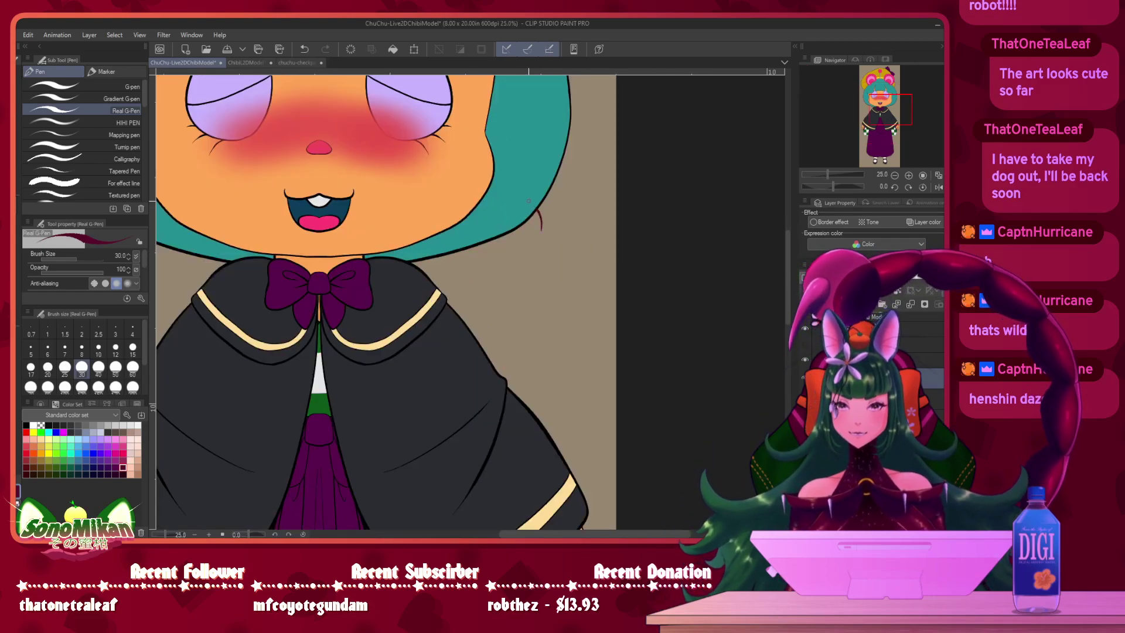
mouse_move(541, 229)
left_mouse_down()
mouse_move(568, 194)
mouse_move(586, 206)
mouse_move(579, 249)
mouse_move(530, 295)
left_mouse_up()
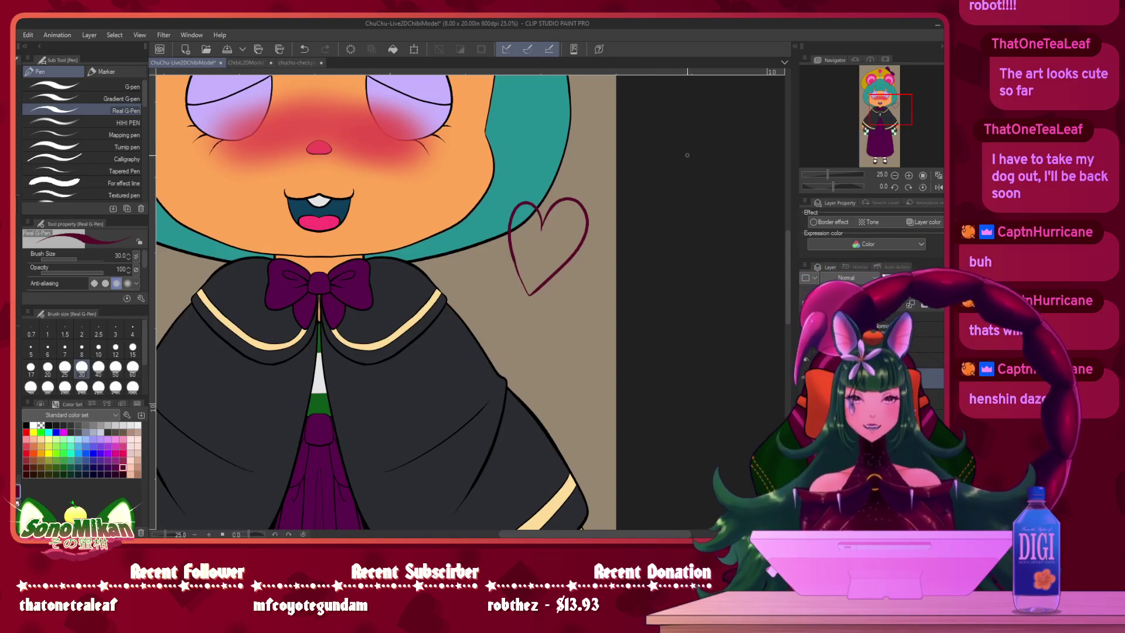
- Draw a second, larger dark purple heart outline overlapping the hair on the opposite side of the face
left_click_drag(611, 212, 648, 363)
mouse_move(620, 256)
left_mouse_down()
mouse_move(645, 233)
mouse_move(713, 221)
left_mouse_up()
mouse_move(600, 179)
left_mouse_down()
mouse_move(636, 250)
mouse_move(575, 198)
mouse_move(586, 273)
mouse_move(592, 210)
mouse_move(677, 121)
left_mouse_up()
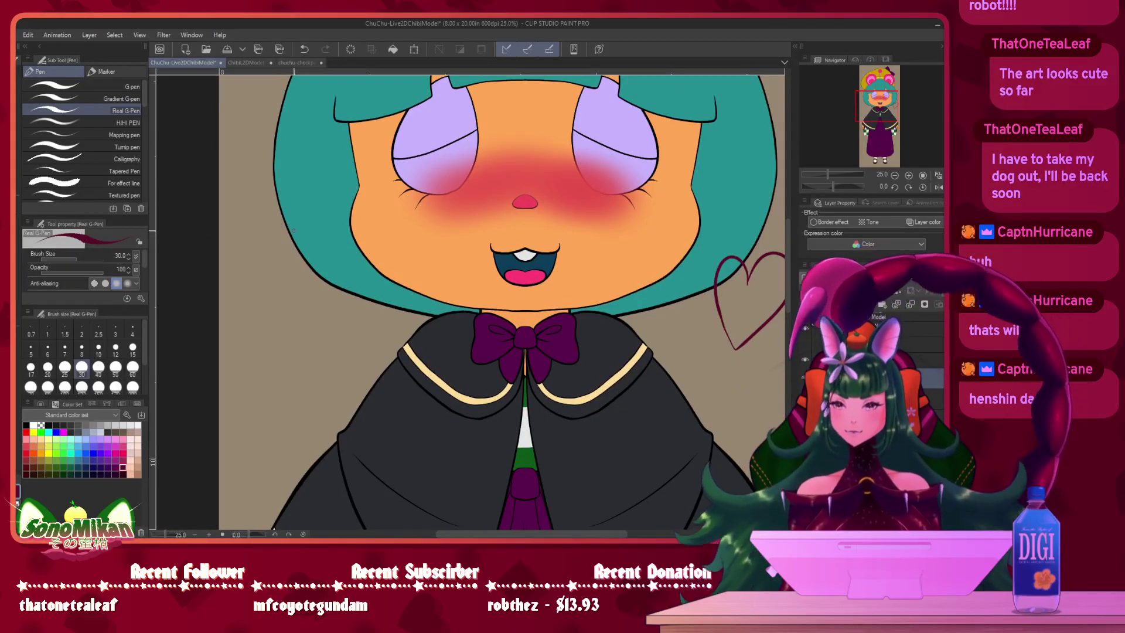
mouse_move(299, 231)
left_mouse_down()
mouse_move(251, 210)
mouse_move(249, 265)
mouse_move(270, 294)
mouse_move(355, 327)
left_mouse_up()
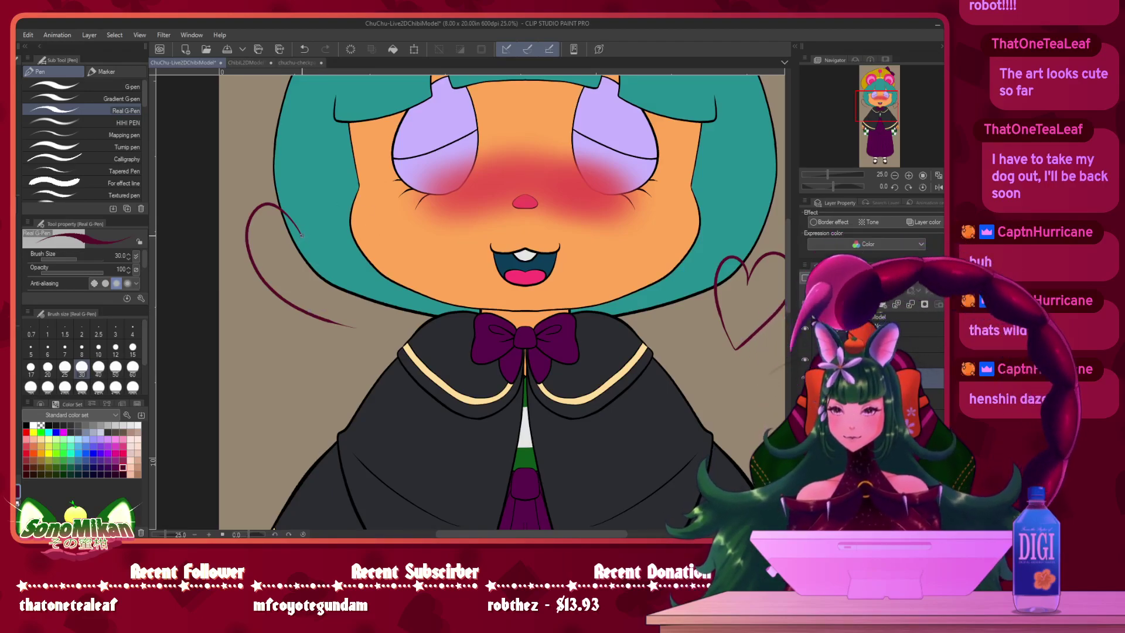
left_click_drag(343, 224, 346, 267)
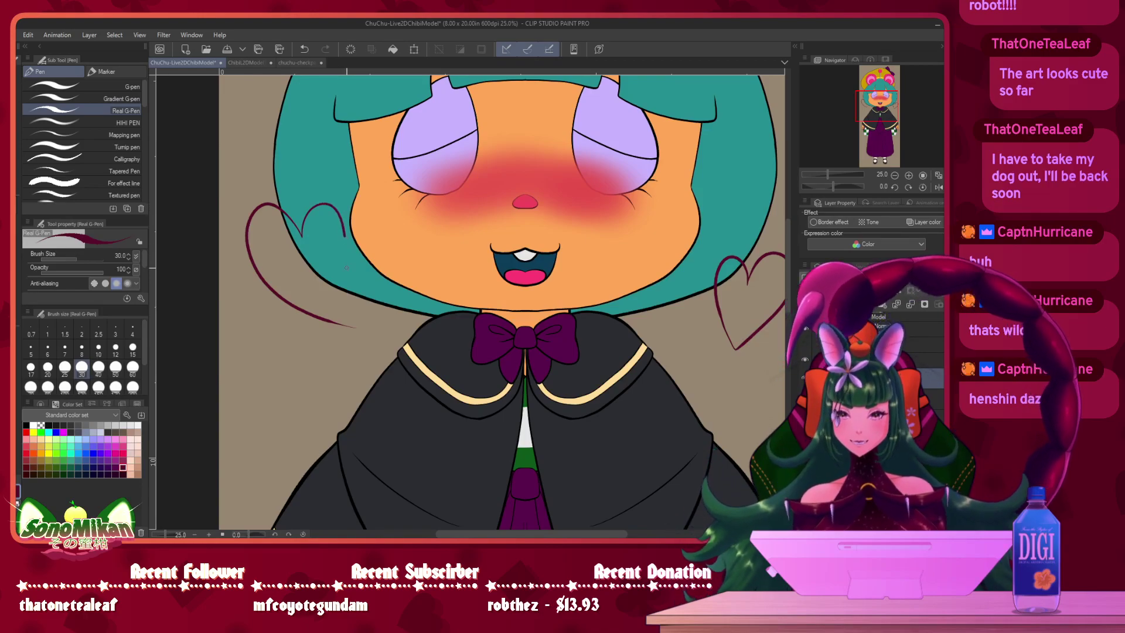
left_click_drag(336, 312, 333, 320)
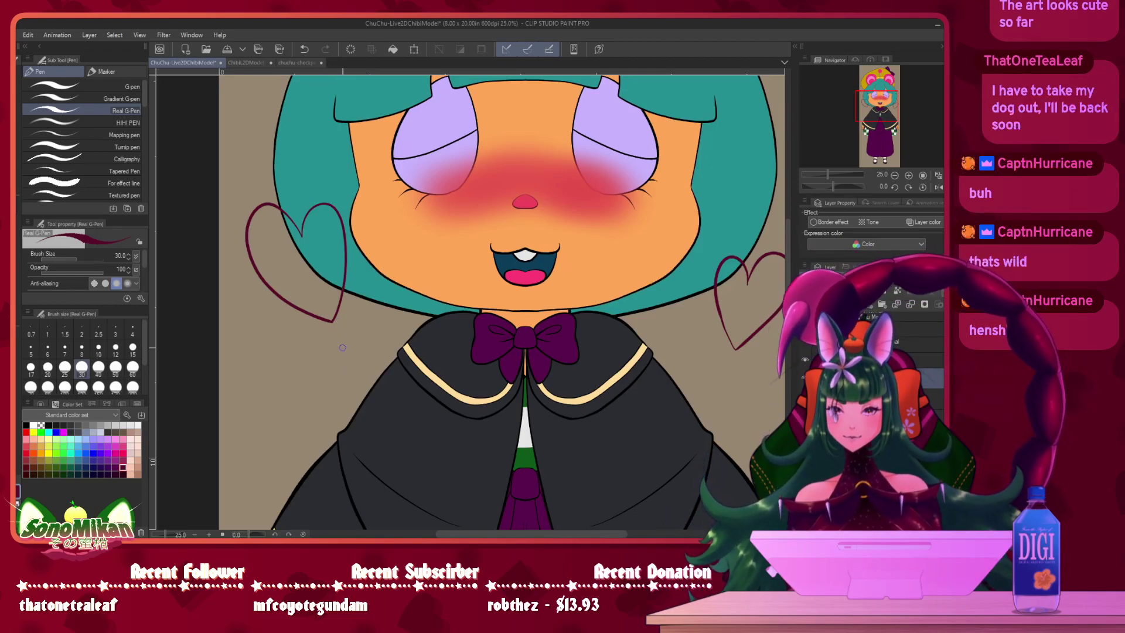
- Draw a small heart outline below the larger heart and another over the hair on the opposite side of the face
left_click_drag(458, 328, 434, 256)
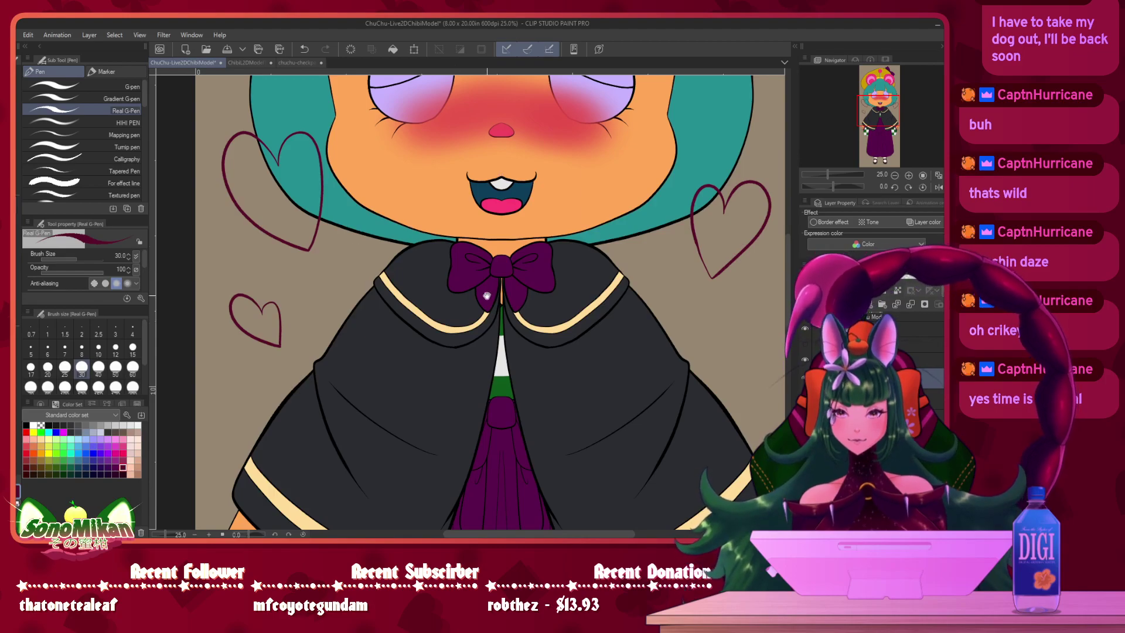
left_click_drag(487, 293, 349, 462)
left_click_drag(385, 396, 427, 311)
scroll(486, 429, "down", 2)
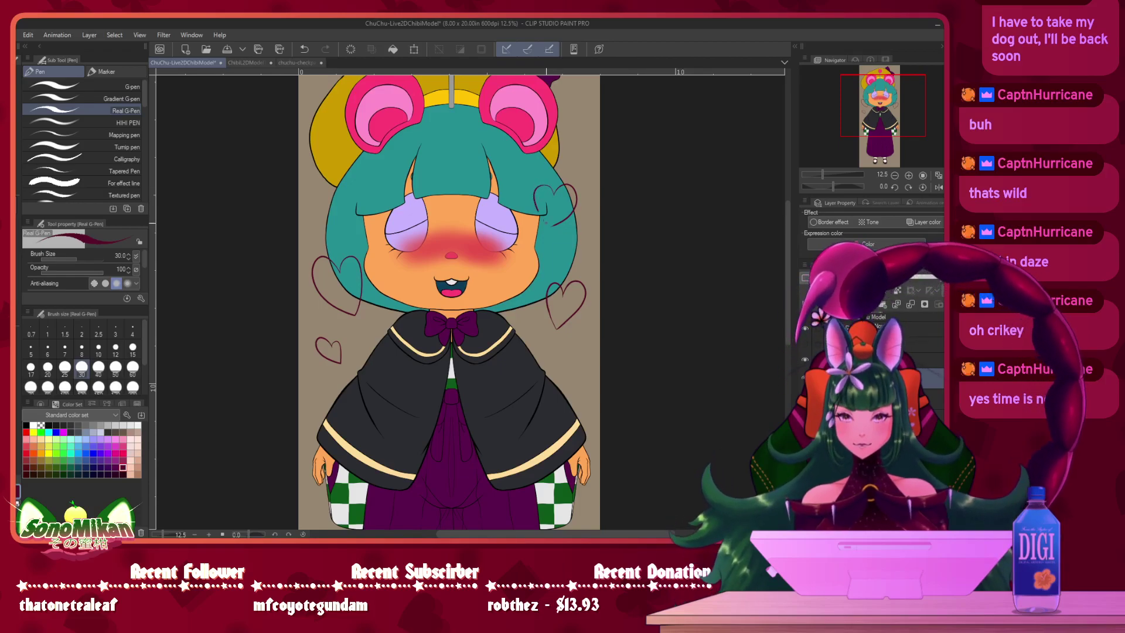
- Undo the last stroke and redraw the bottom tip of the heart outline overlapping the hair on the side without the raised arm
scroll(535, 230, "up", 3)
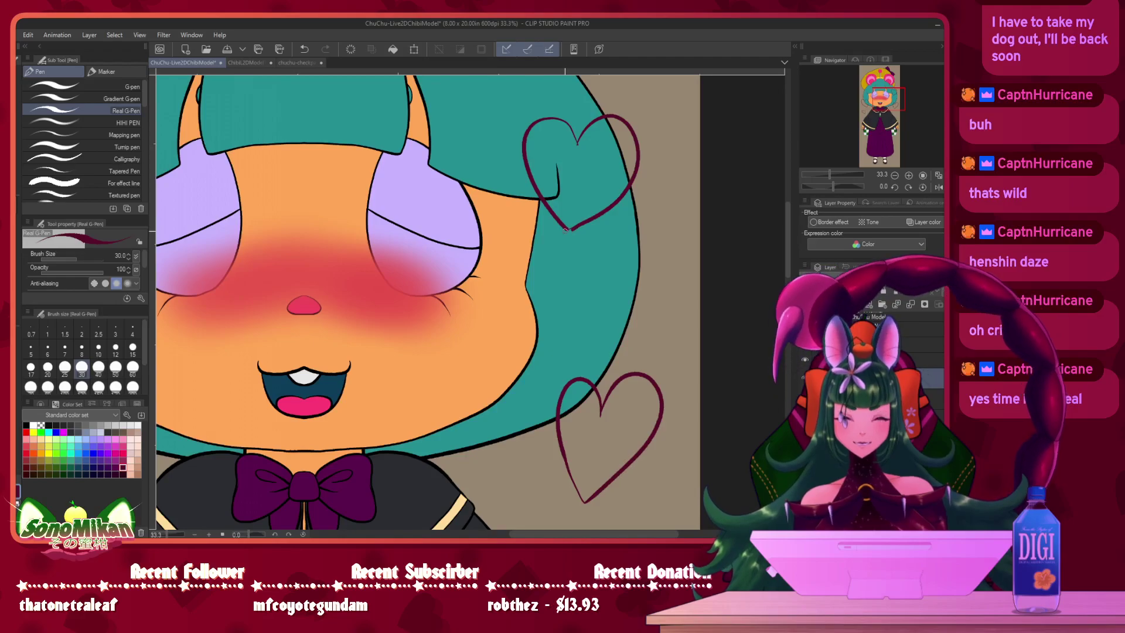
key("ctrl+z")
left_click_drag(574, 226, 581, 224)
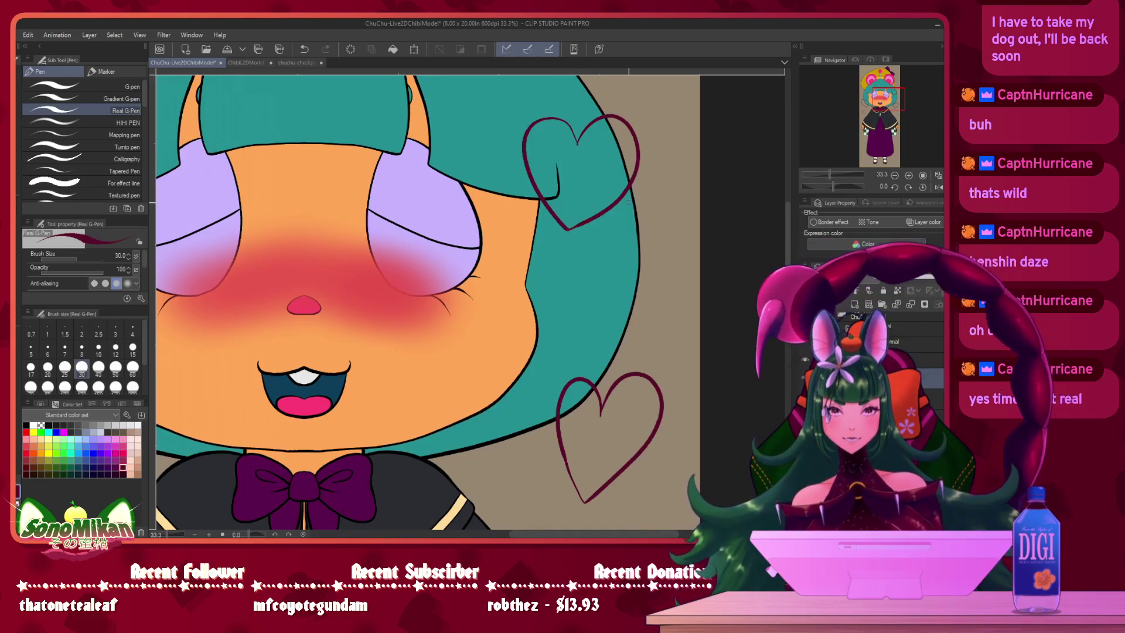
scroll(562, 285, "up", 2)
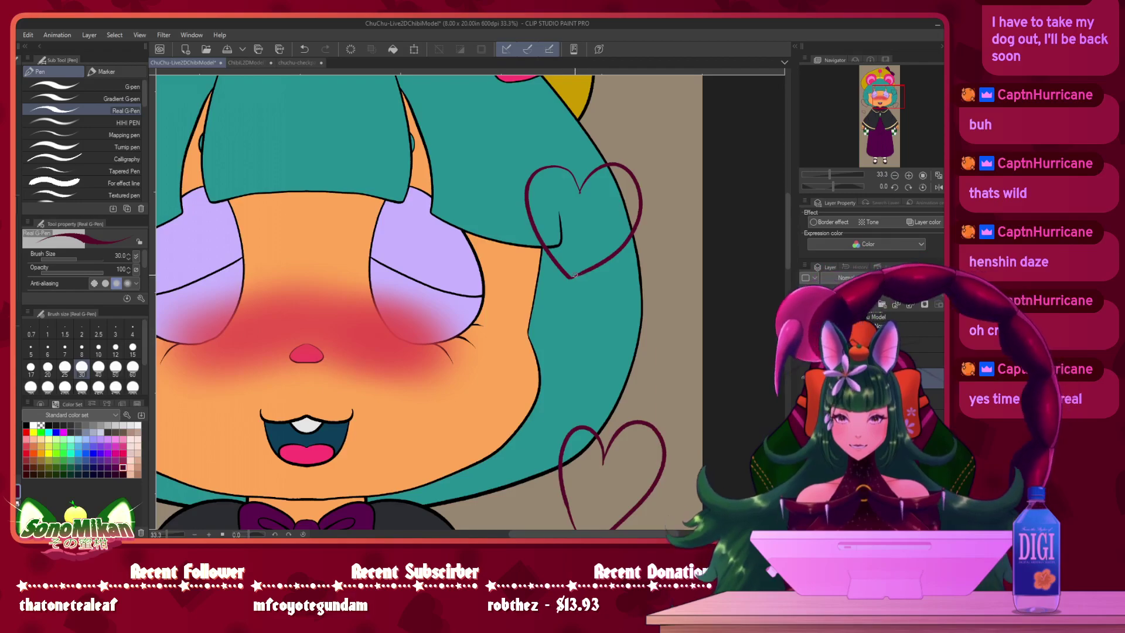
scroll(588, 266, "down", 3)
left_click_drag(440, 313, 450, 262)
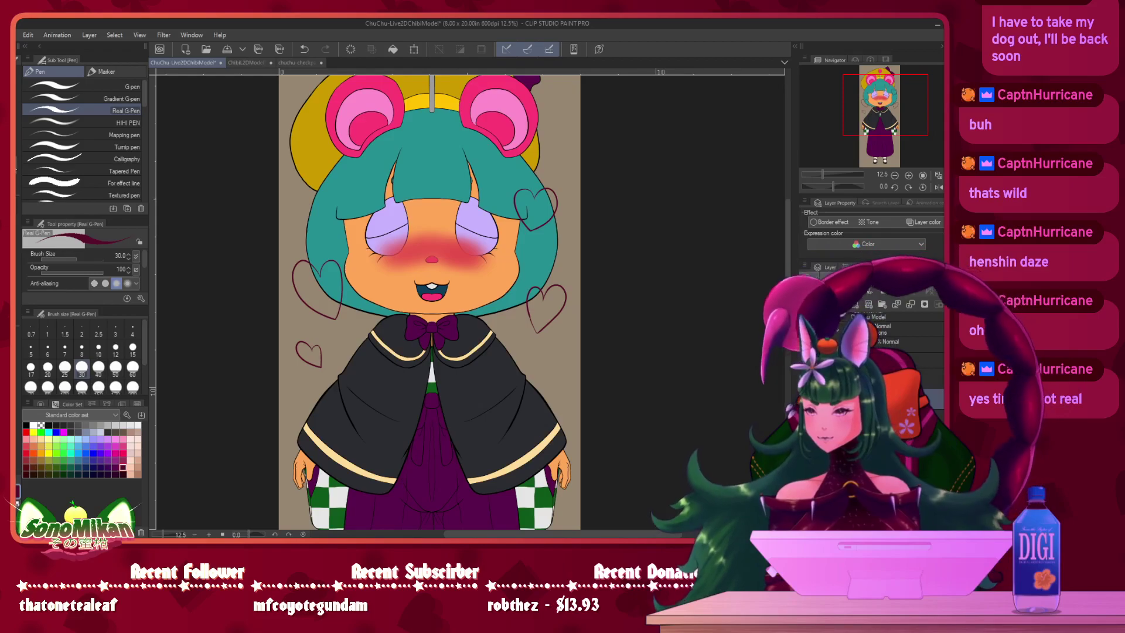
- Select the insides of all four heart outlines with Auto select referring to the editing layer only, fill them with pink and deselect
key("w")
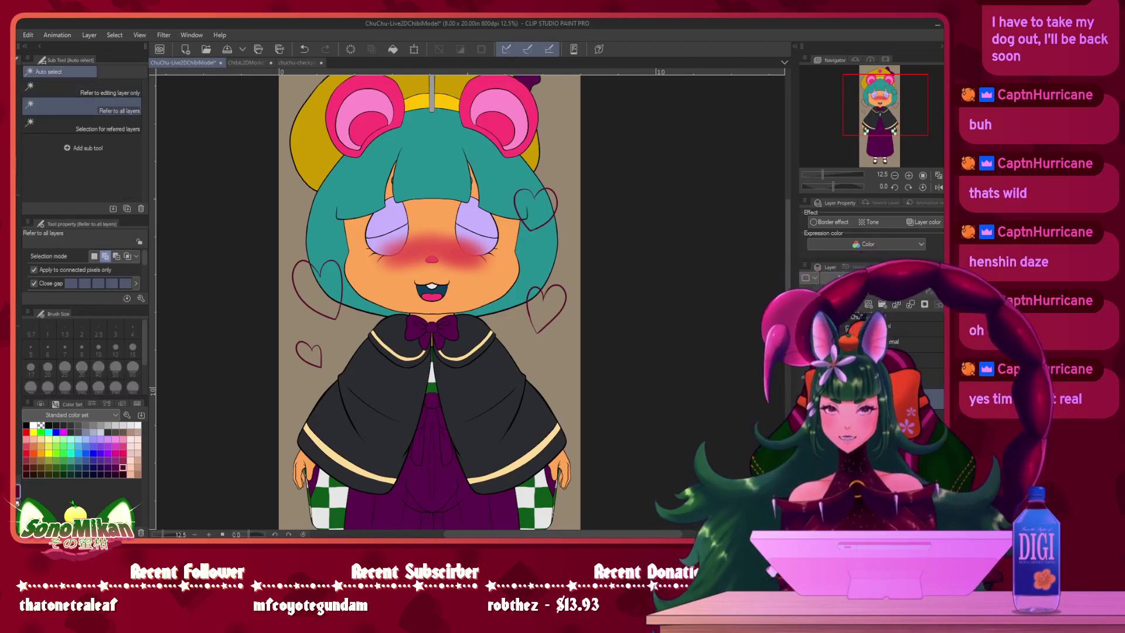
left_click(535, 302)
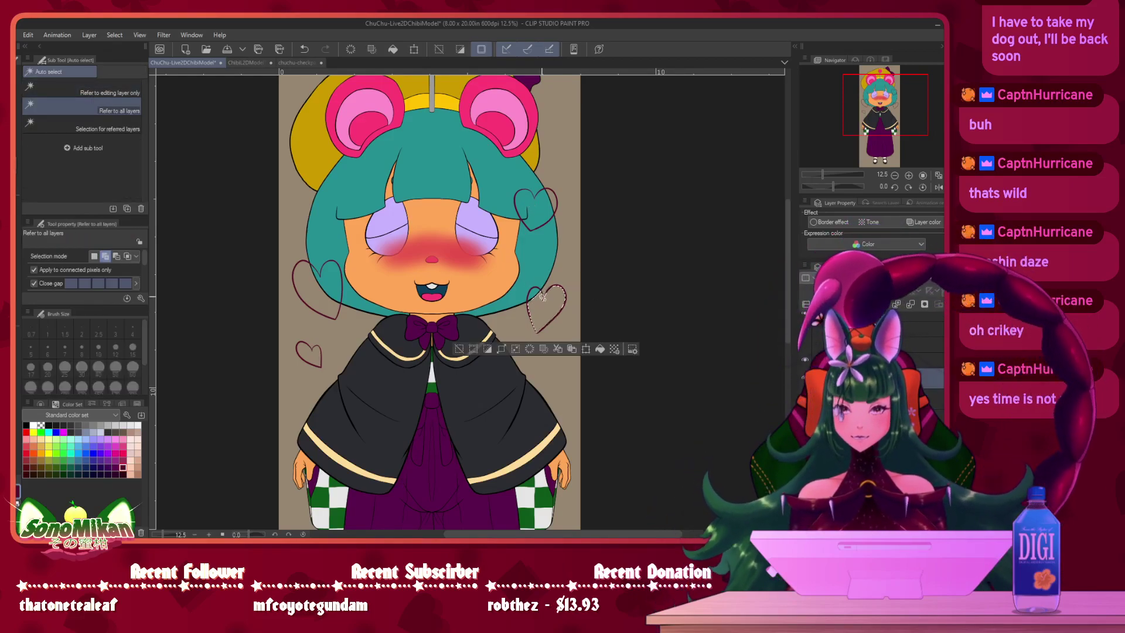
key("ctrl+d")
left_click(110, 88)
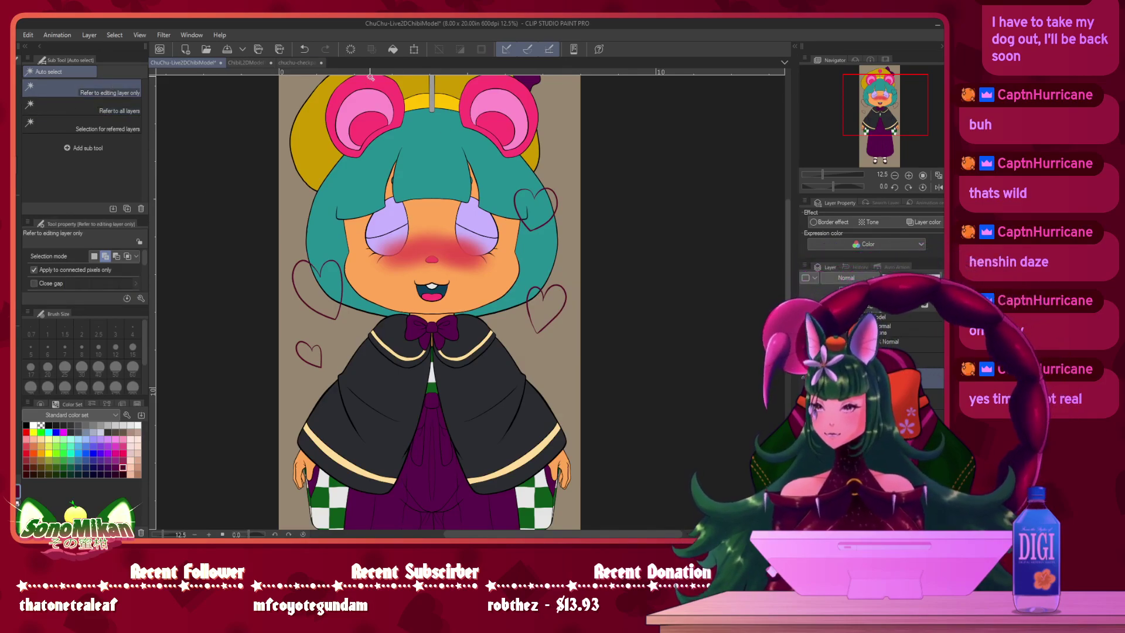
left_click(544, 301)
left_click(537, 212)
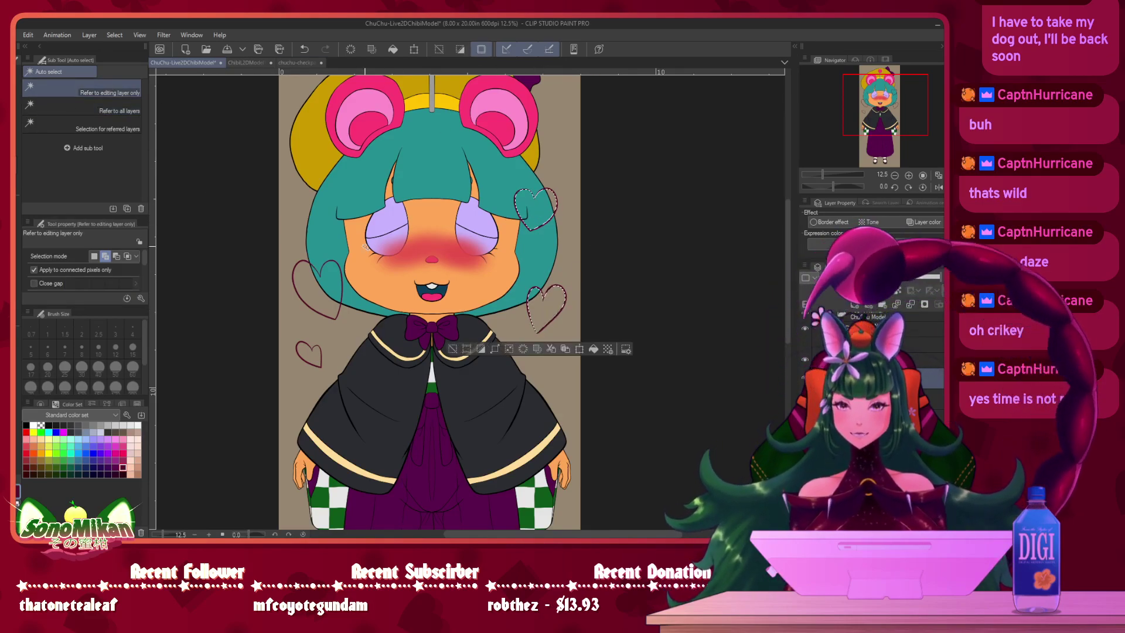
left_click(315, 281)
left_click(304, 347)
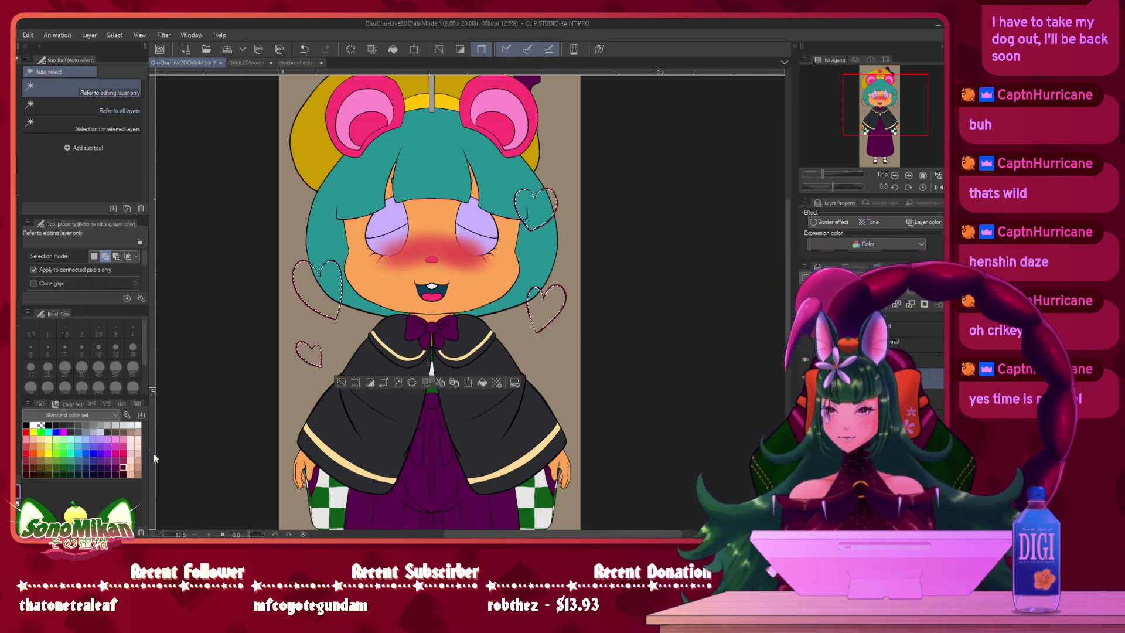
left_click(123, 446)
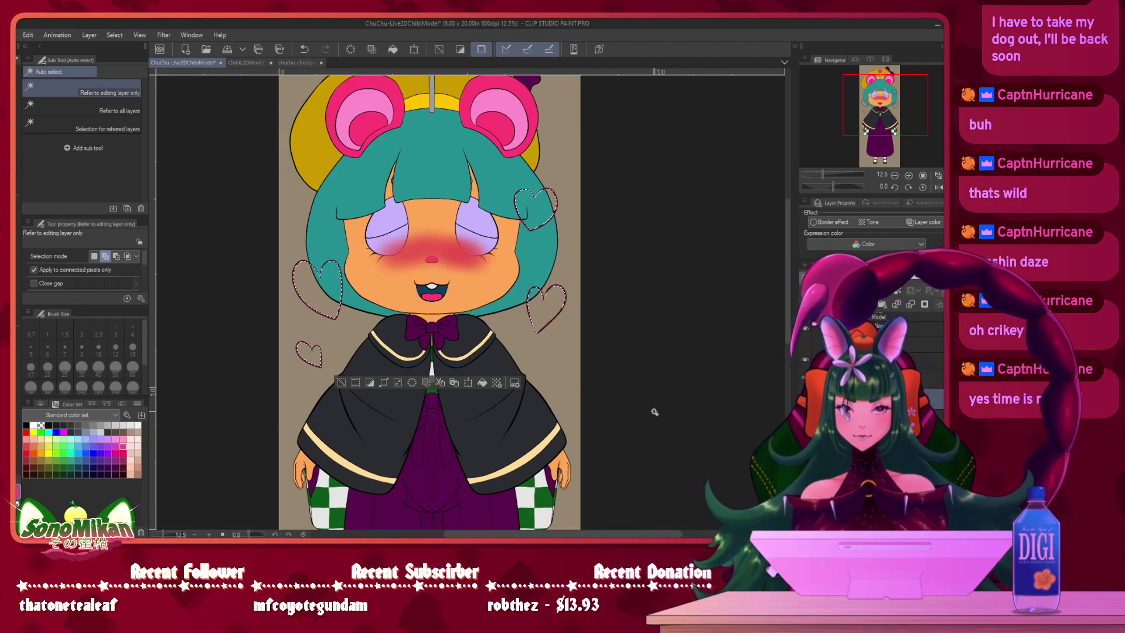
left_click(482, 383)
key("ctrl+d")
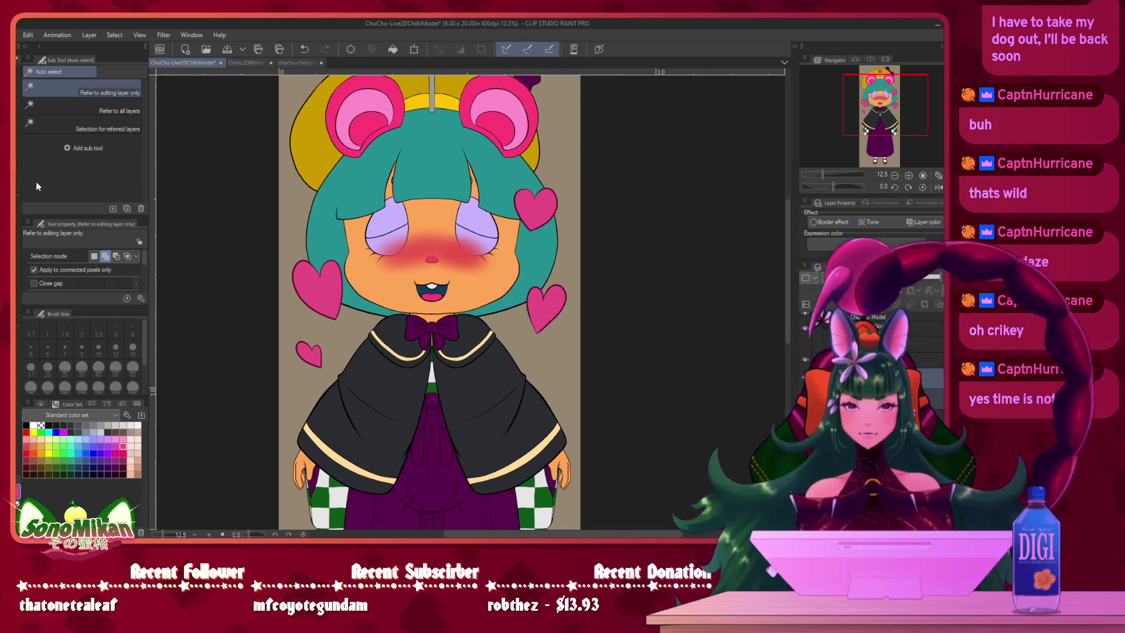
left_click(16, 141)
left_click(78, 123)
mouse_move(592, 178)
left_mouse_down()
mouse_move(608, 153)
mouse_move(526, 160)
left_mouse_up()
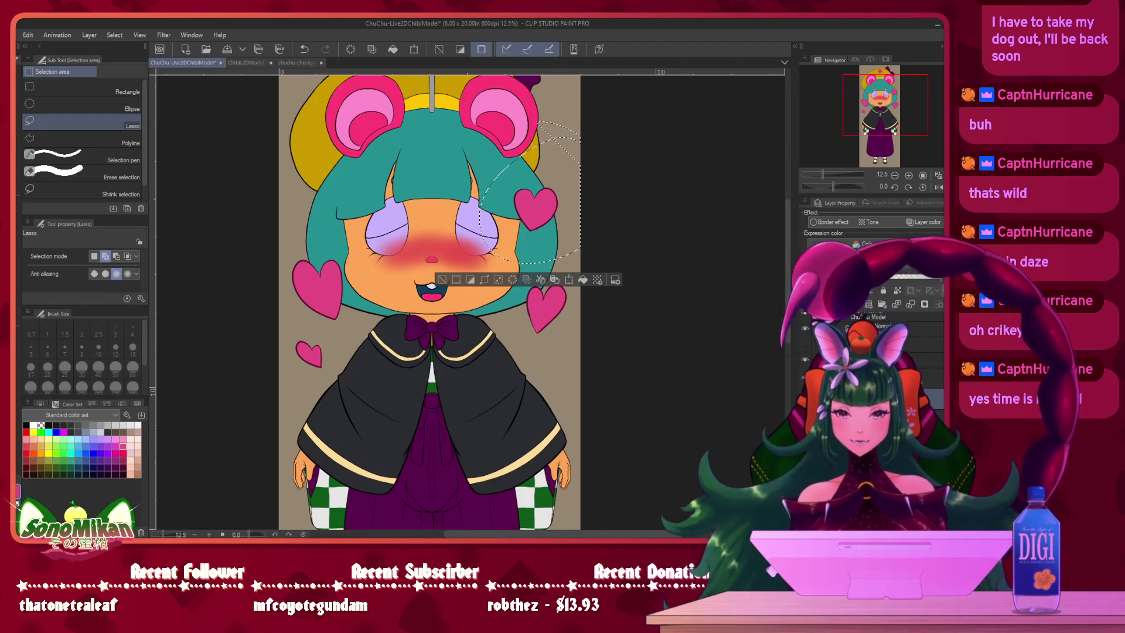
key("ctrl+d")
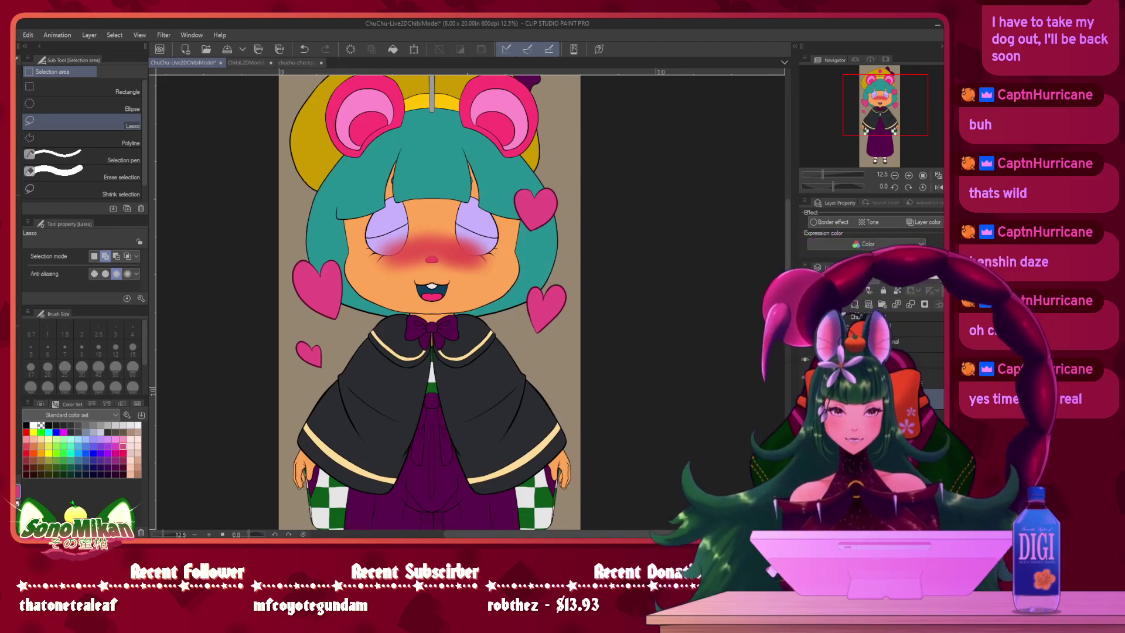
- Try deleting the heart just below the hair with a lasso selection, undo the deletion and clear the selection
mouse_move(510, 287)
left_mouse_down()
mouse_move(584, 258)
mouse_move(503, 354)
mouse_move(494, 304)
left_mouse_up()
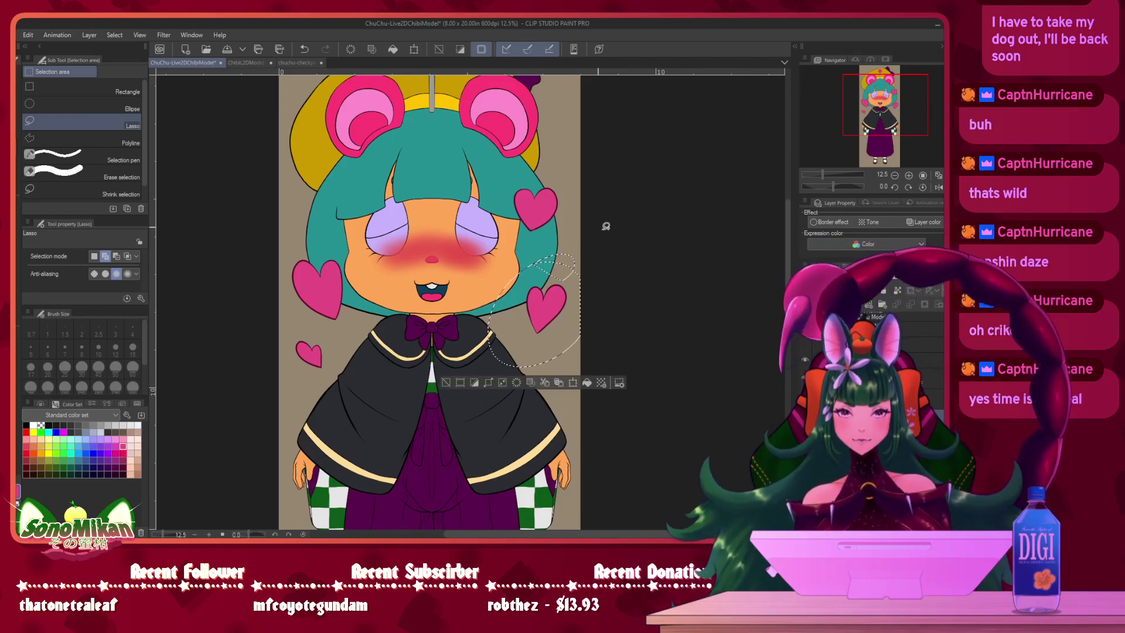
mouse_move(540, 263)
left_mouse_down()
mouse_move(546, 251)
mouse_move(532, 259)
left_mouse_up()
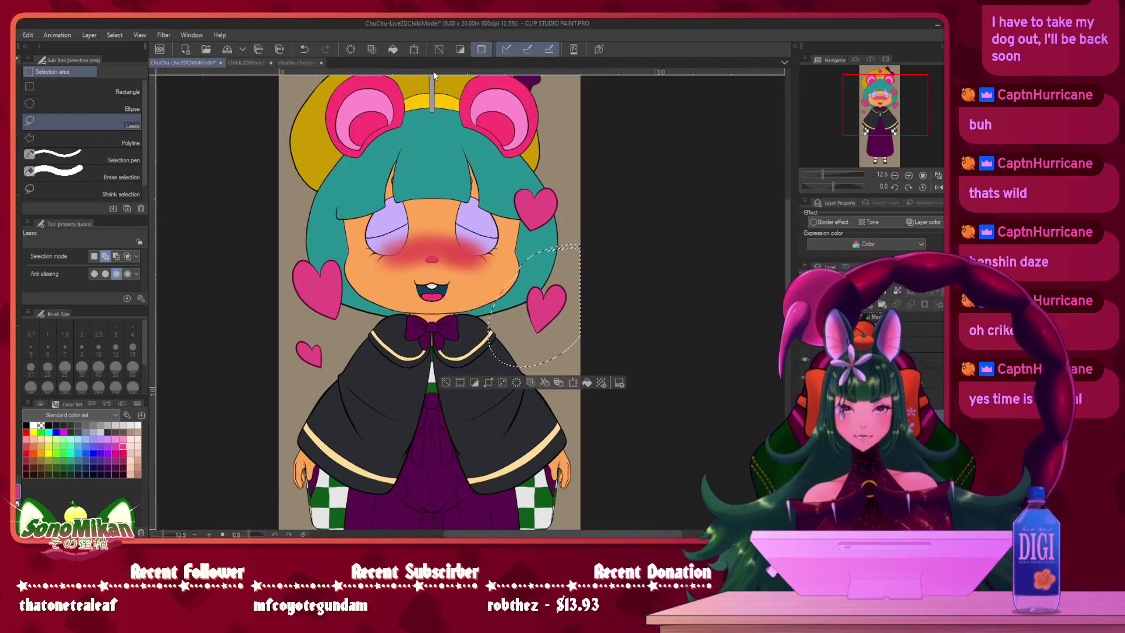
key("Delete")
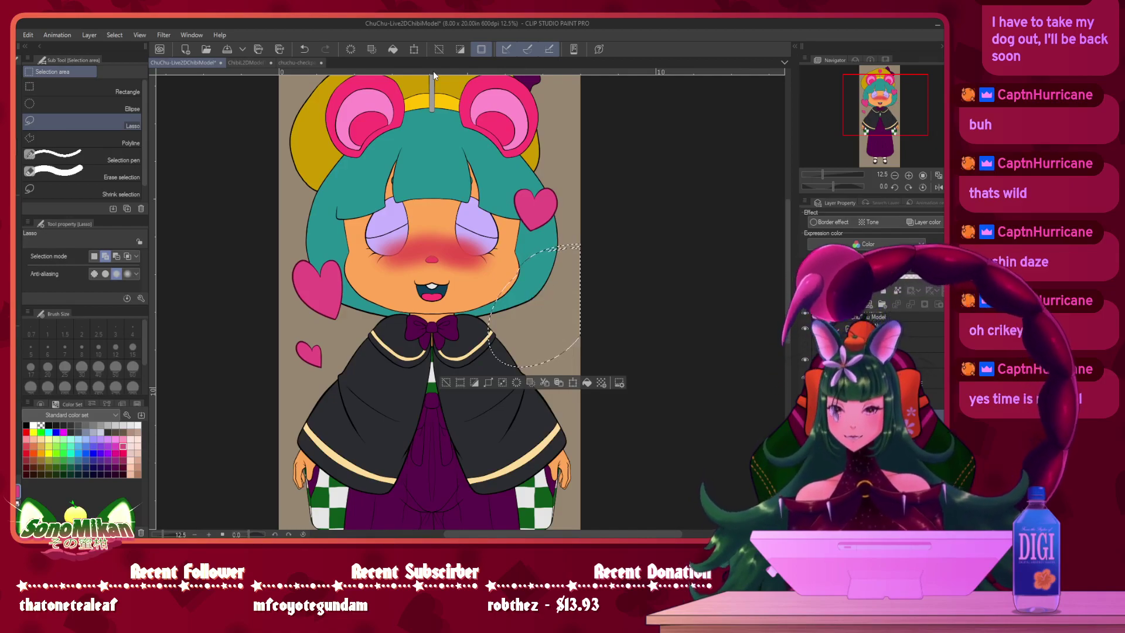
key("ctrl+z")
key("ctrl+d")
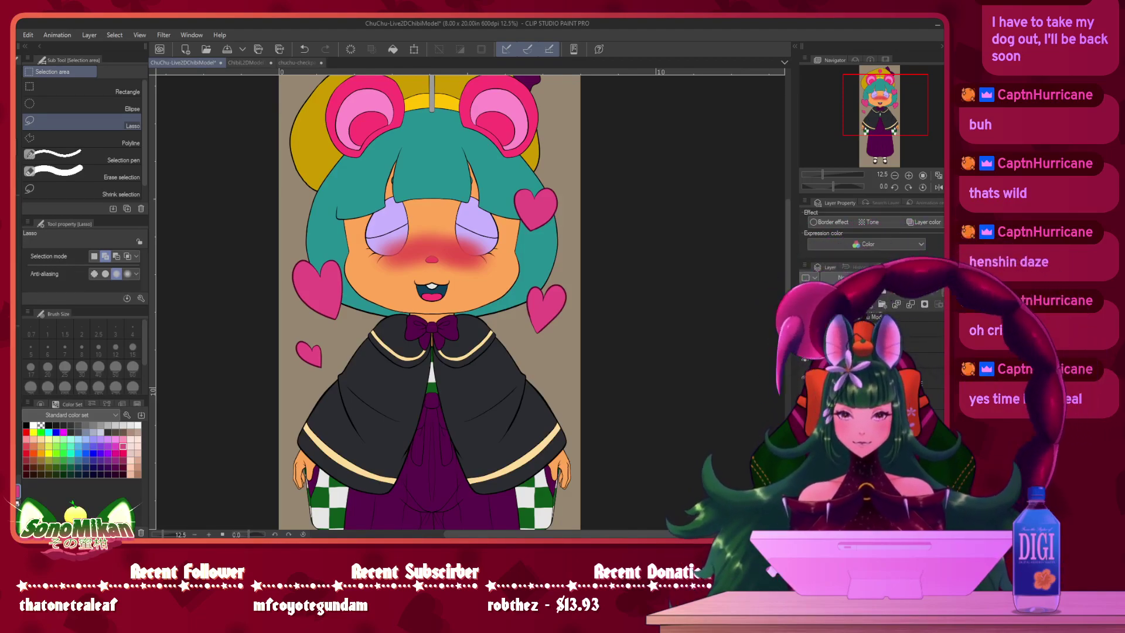
- Try deleting the large heart on the opposite side of the face with a lasso selection and undo it
mouse_move(291, 238)
left_mouse_down()
mouse_move(314, 325)
mouse_move(346, 237)
left_mouse_up()
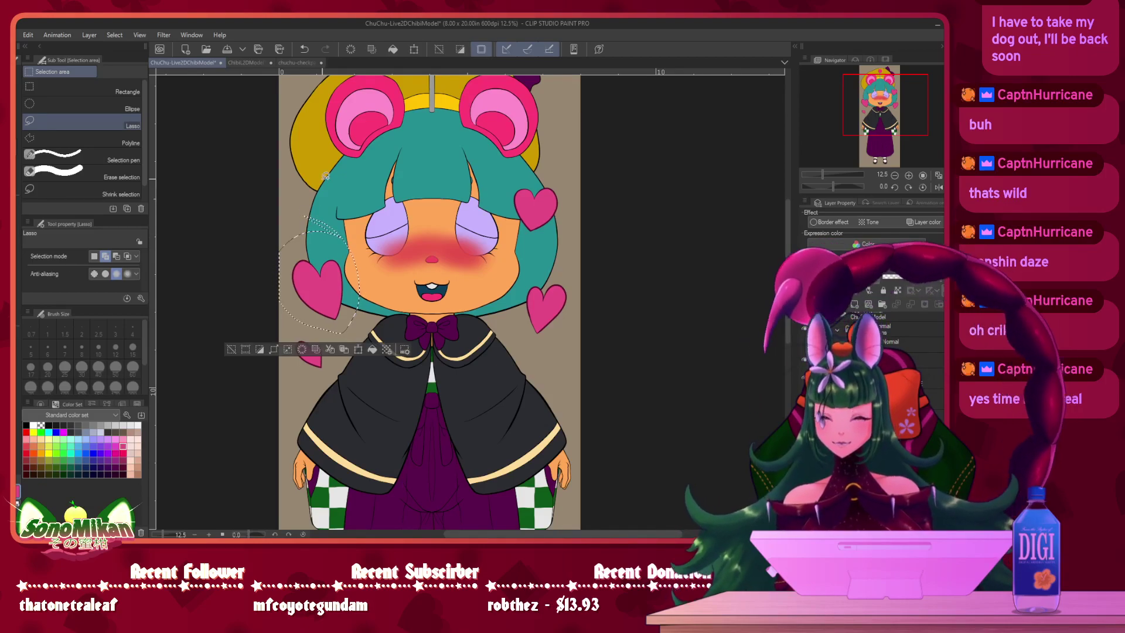
key("Delete")
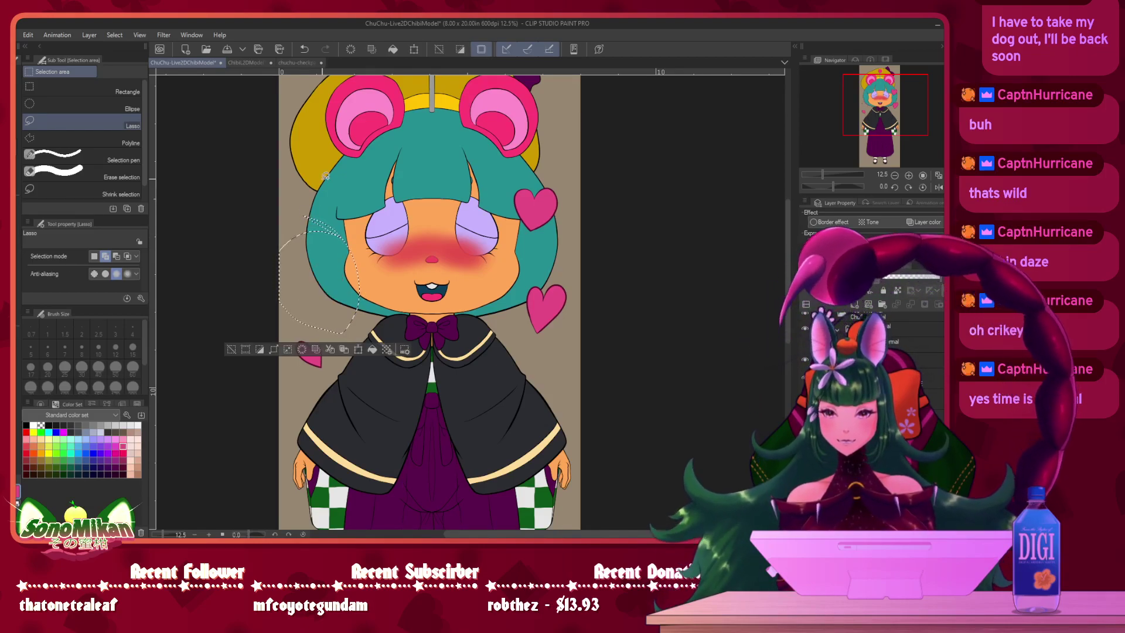
key("ctrl+z")
key("ctrl+z")
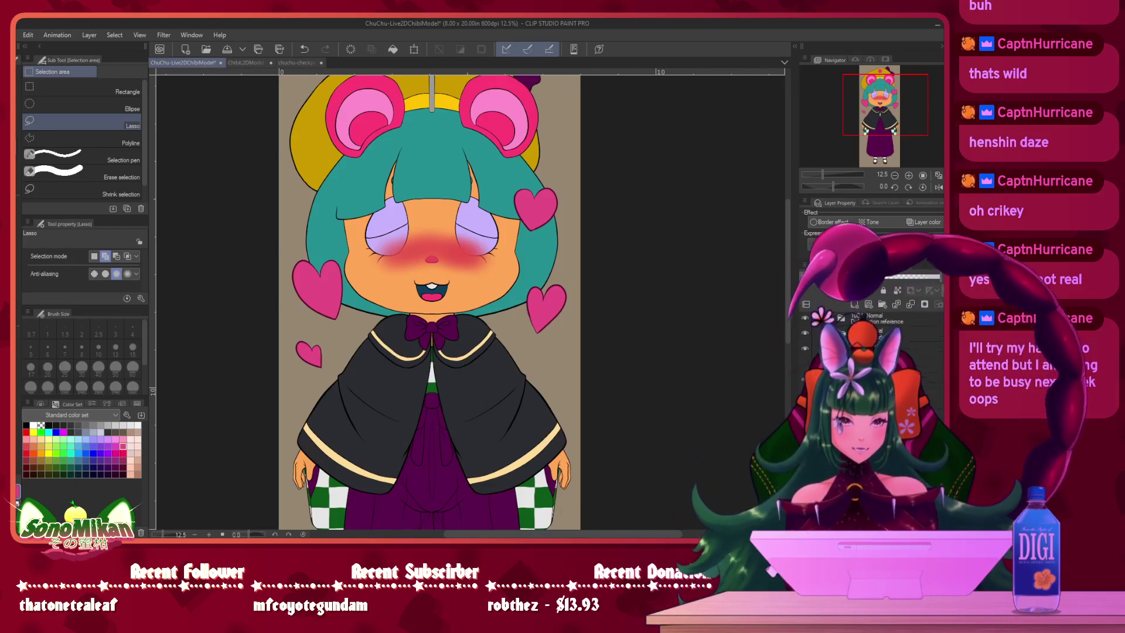
- Preview the raised arm pose with the anger and crying overlays on top of the blush and hearts
left_click(890, 381)
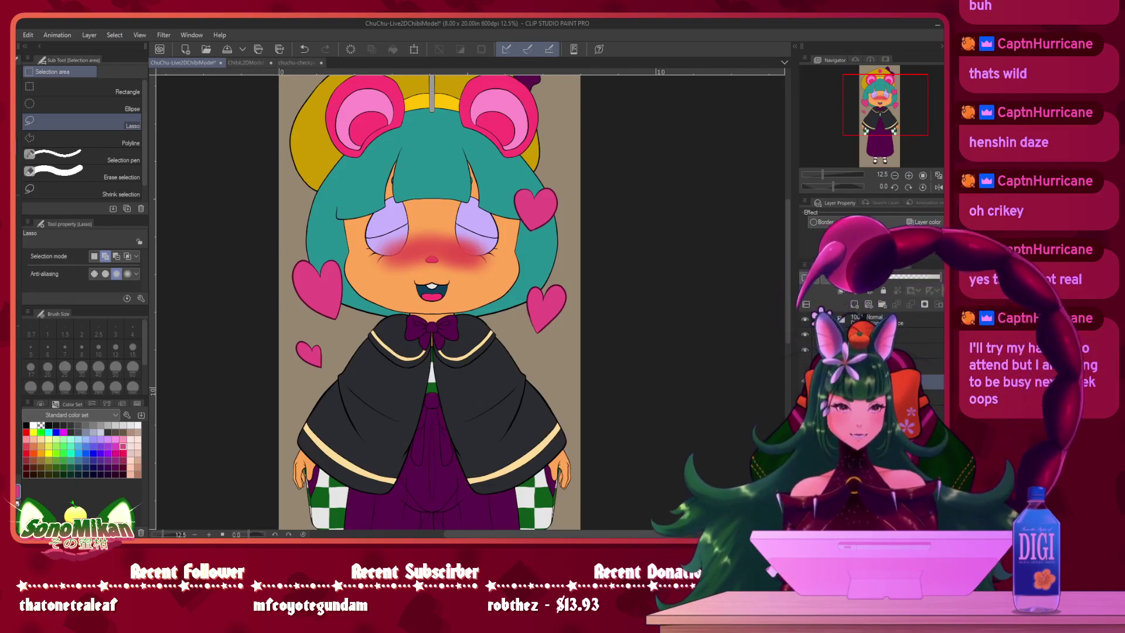
left_click(804, 366)
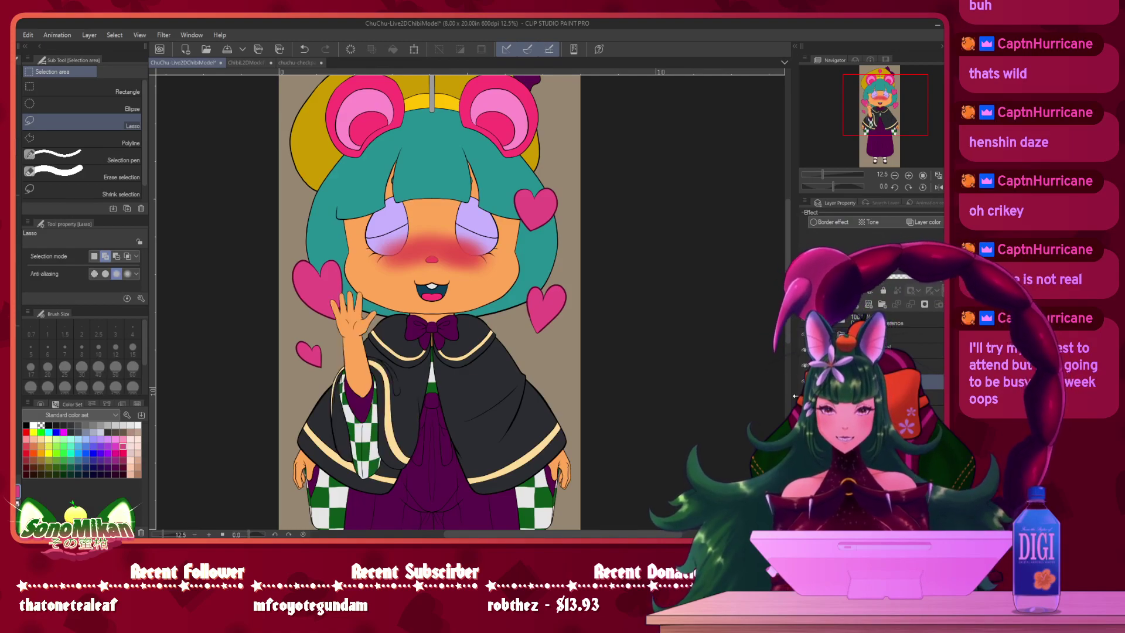
left_click(804, 396)
left_click(804, 412)
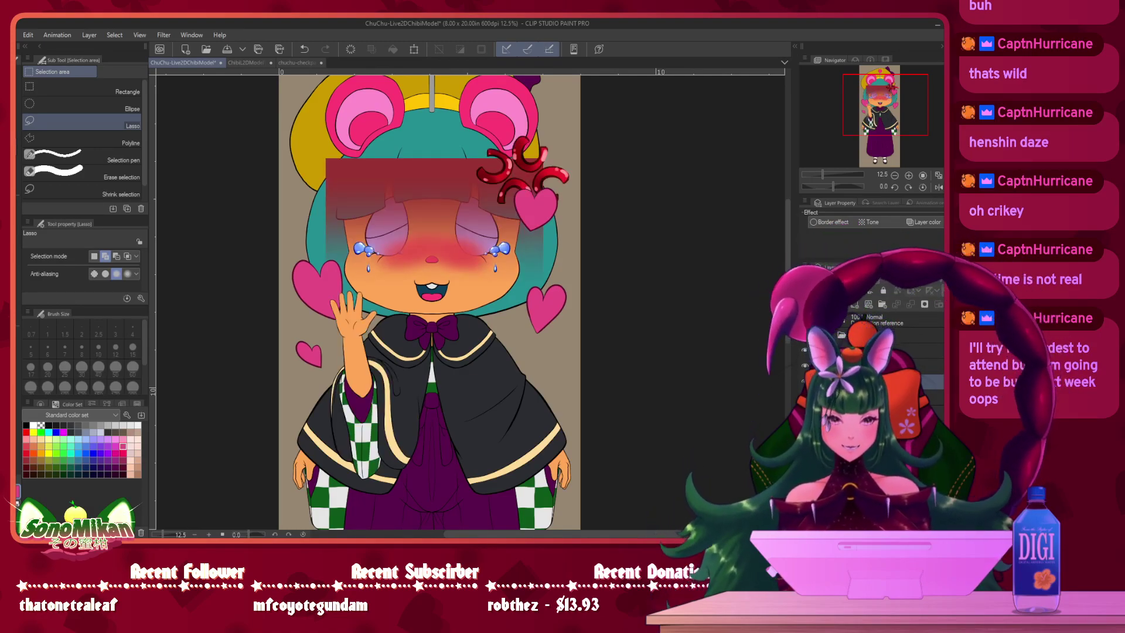
- Hide the raised arm pose and all expression overlays, including the blush and hearts, and fit the whole character in view
left_click(804, 412)
left_click(804, 396)
left_click(804, 380)
left_click(804, 366)
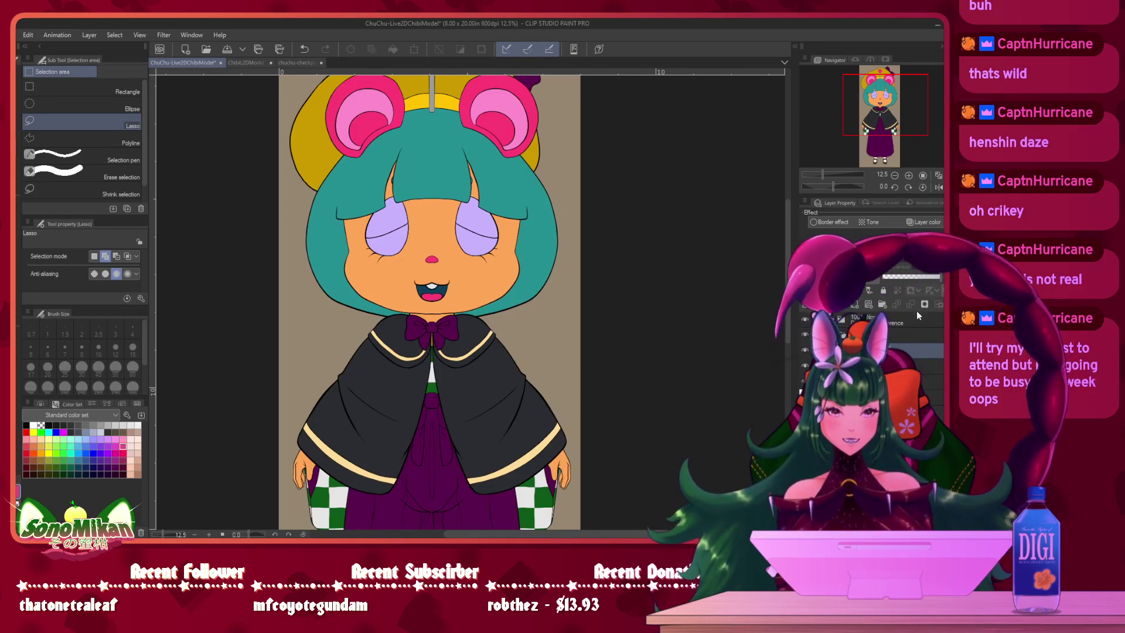
key("ctrl+0")
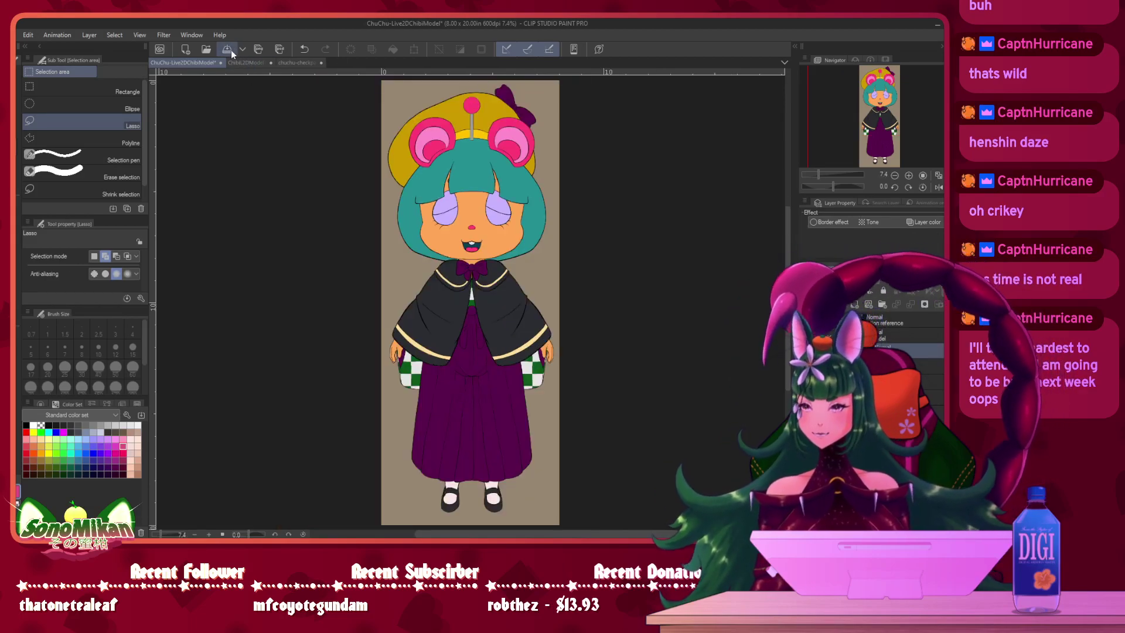
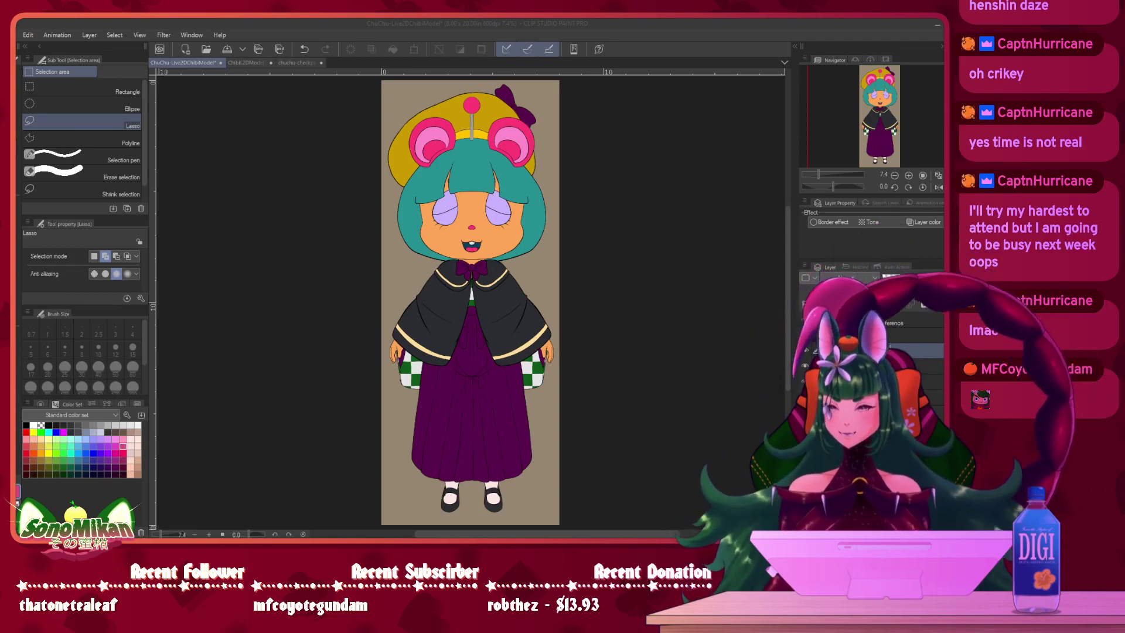
- Examine the pink ball on the hat's antenna up close and return to the full character
key("alt+Tab")
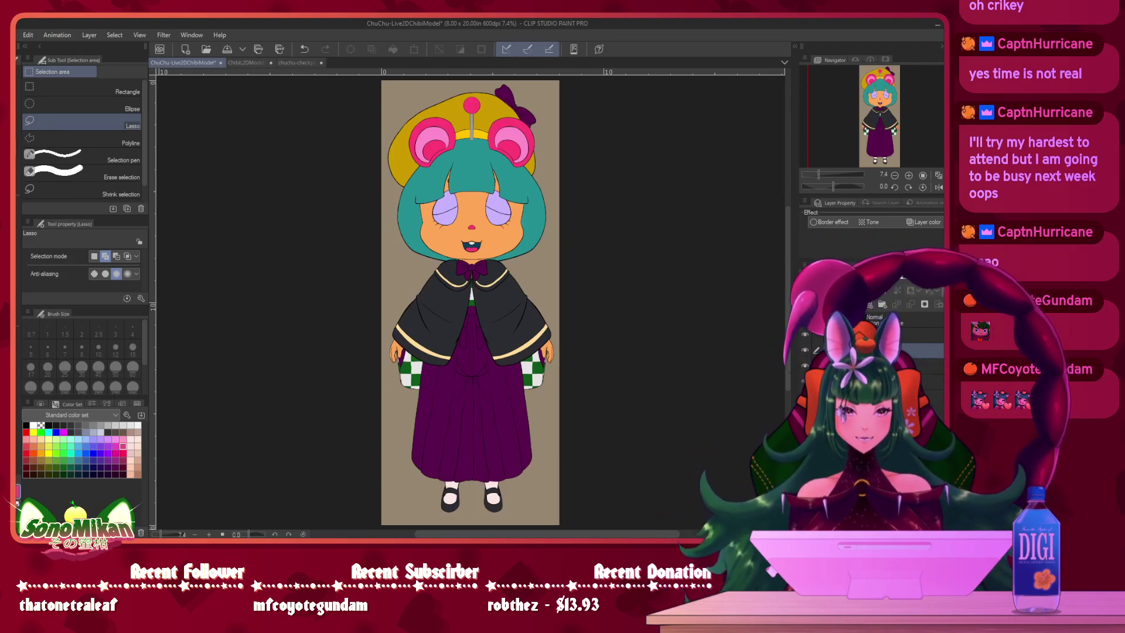
left_click(923, 175)
left_click_drag(876, 116, 882, 76)
left_click(894, 176)
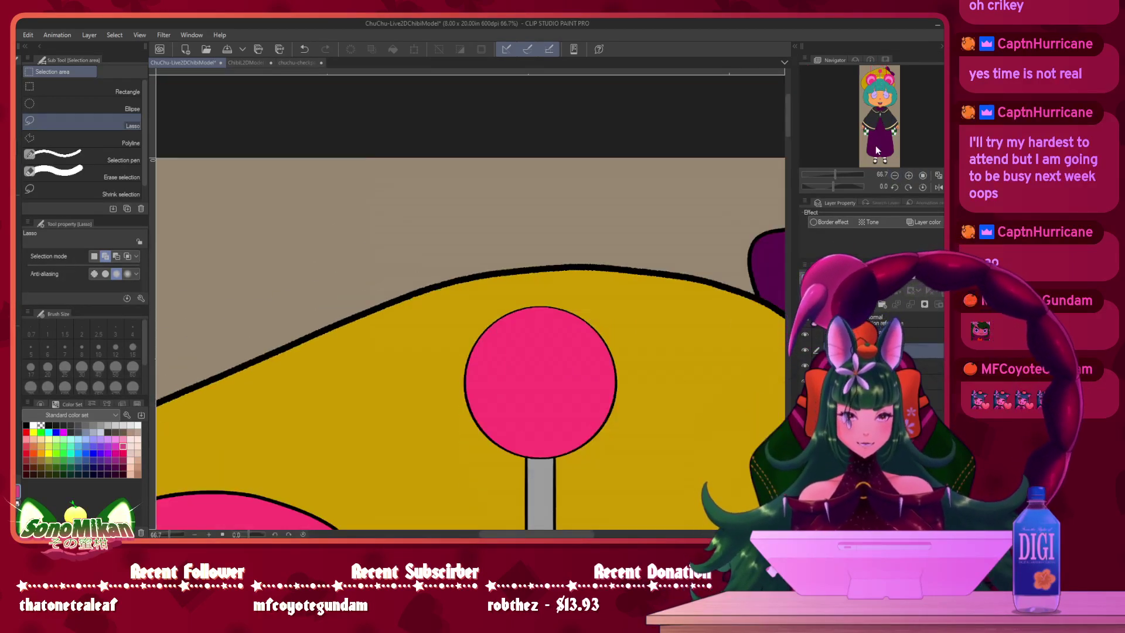
left_click_drag(696, 312, 666, 207)
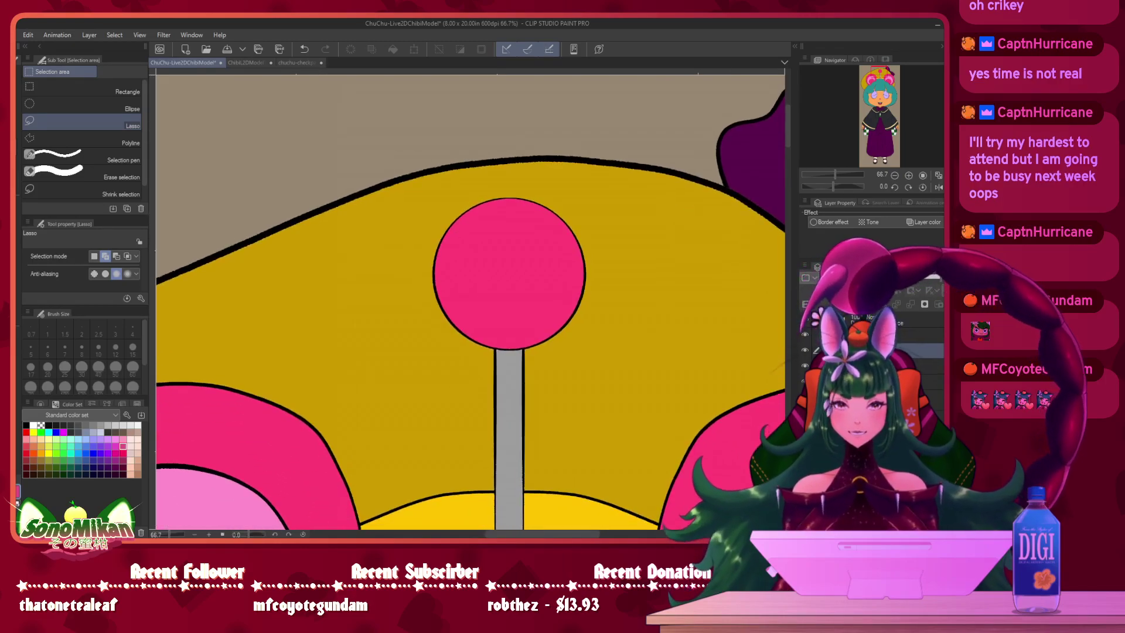
key("ctrl+0")
mouse_move(602, 307)
left_mouse_down()
mouse_move(529, 266)
mouse_move(562, 332)
mouse_move(603, 326)
mouse_move(606, 313)
left_mouse_up()
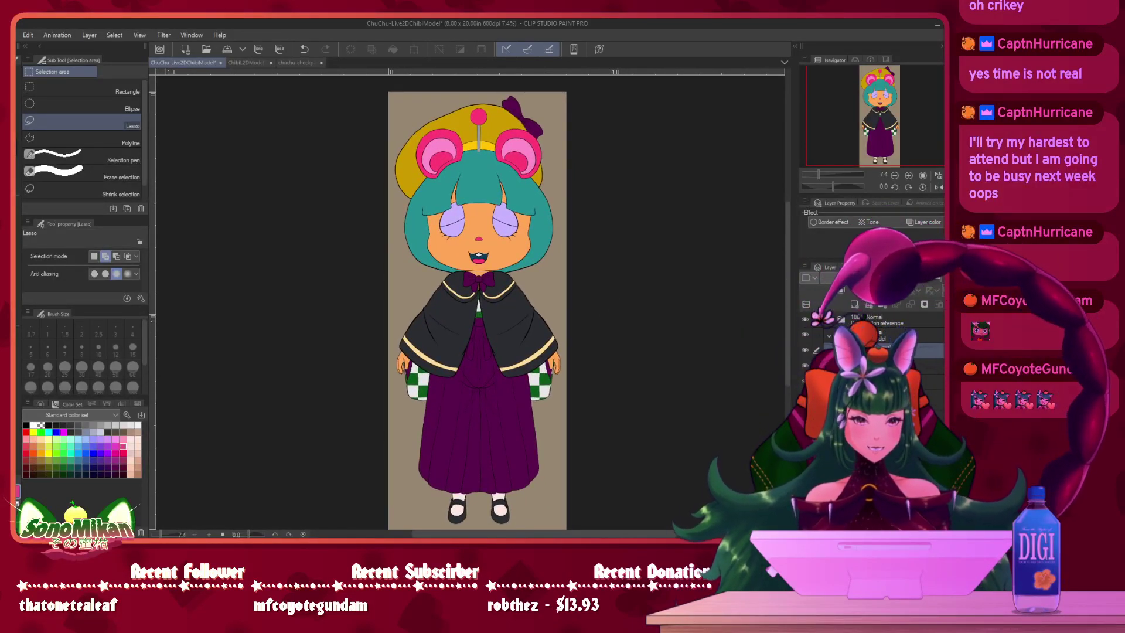
- Sample the pink of the hat's antenna ball and choose a darker pink from the colour set
left_click(909, 175)
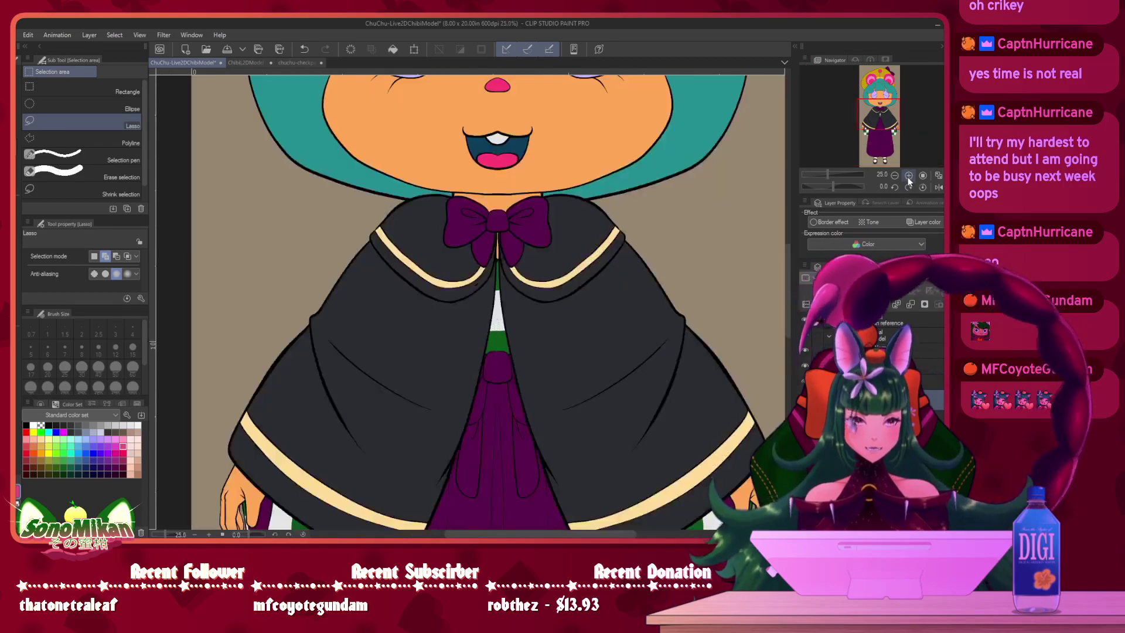
left_click(908, 175)
left_click(896, 96)
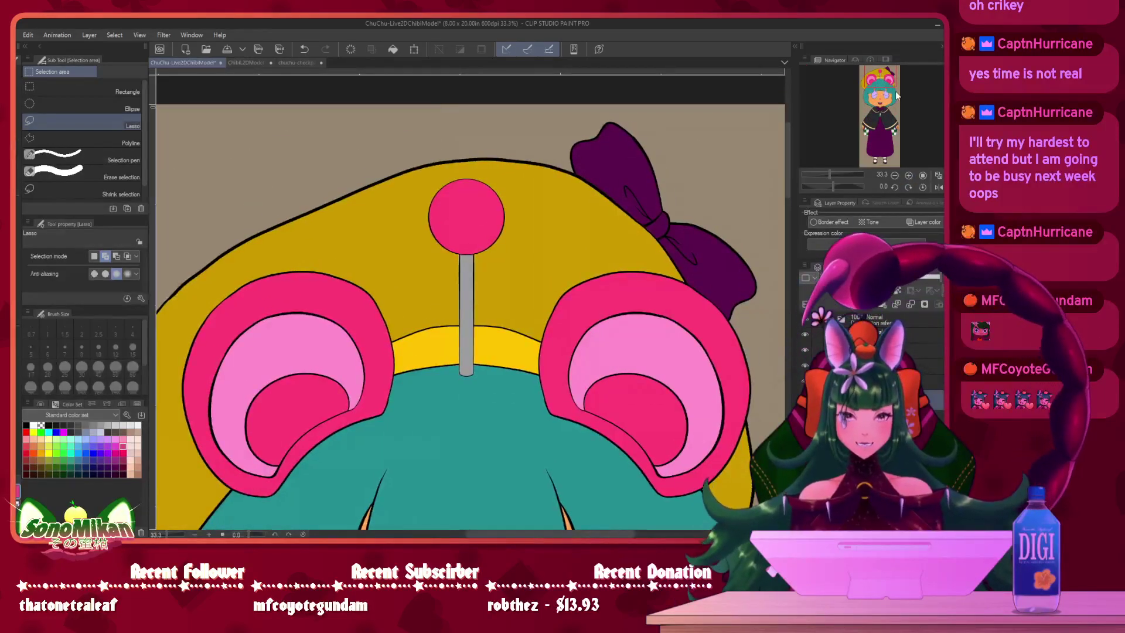
left_click(908, 175)
left_click(909, 175)
left_click_drag(580, 226, 590, 318)
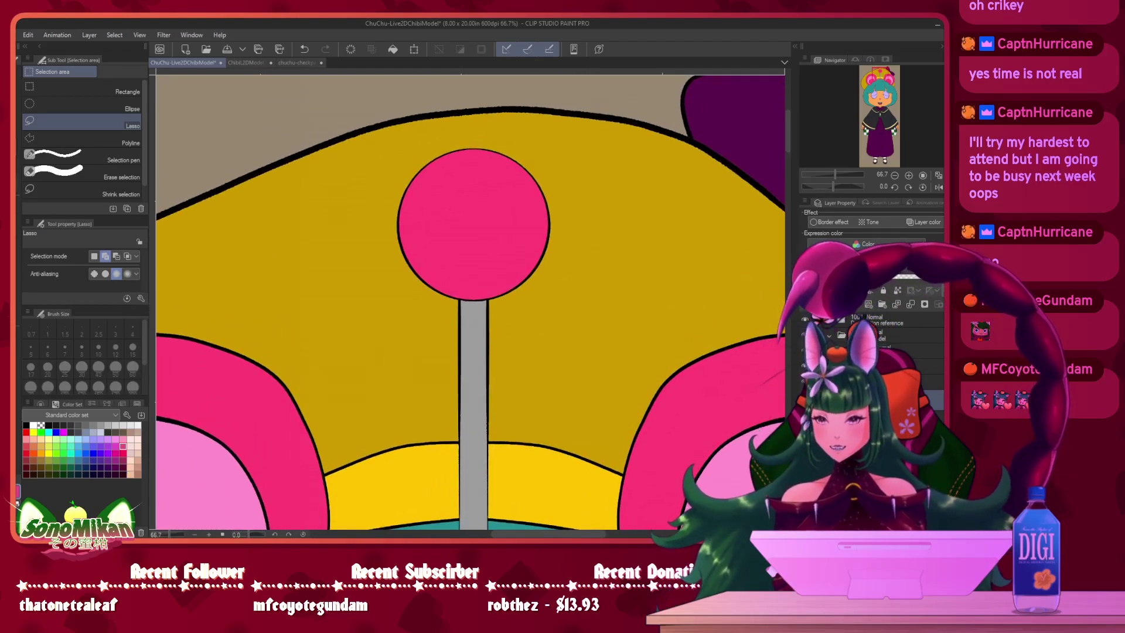
key("i")
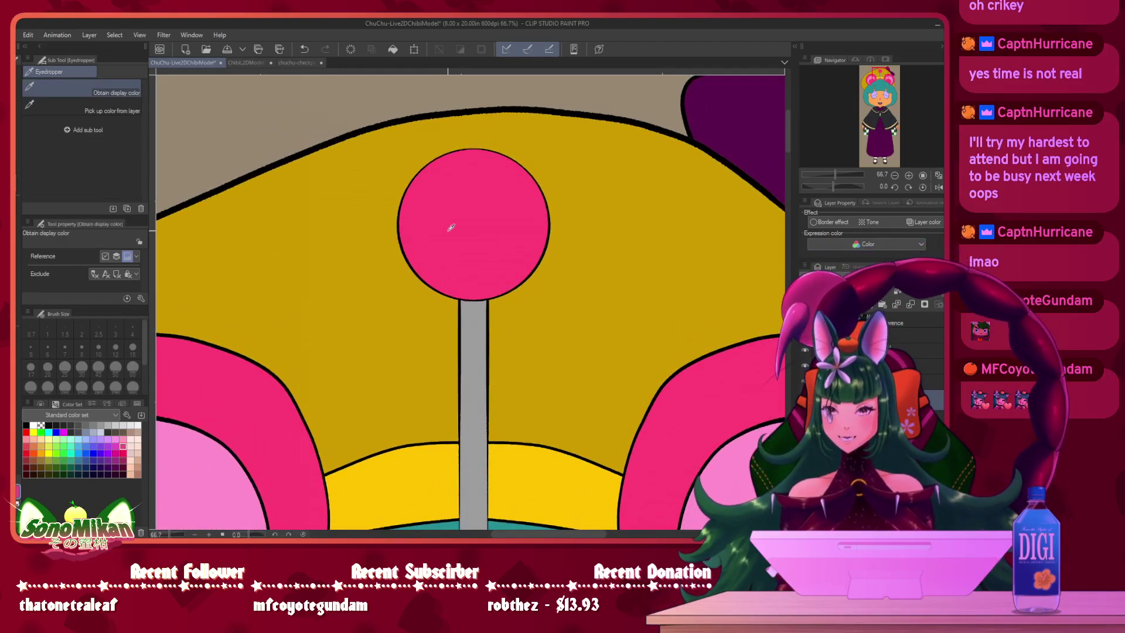
left_click(123, 459)
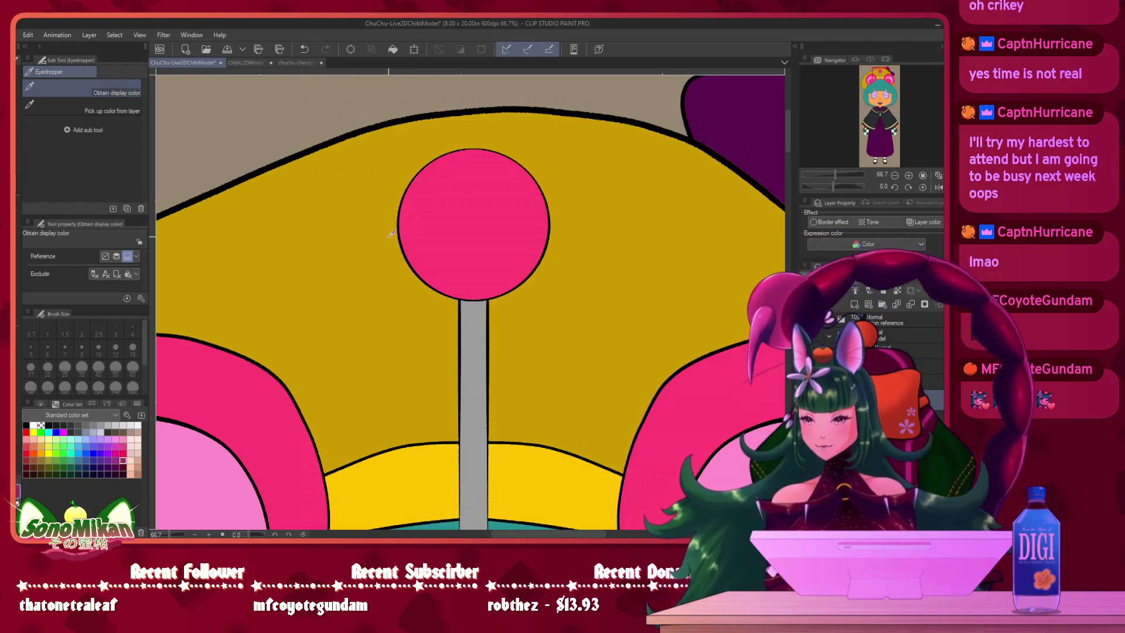
- Try painting over the antenna ball's outline in dark pink with the Real G-Pen at size 120, and undo the stroke
key("p")
key("bracketright")
key("bracketright")
key("bracketright")
key("bracketright")
key("bracketright")
key("bracketright")
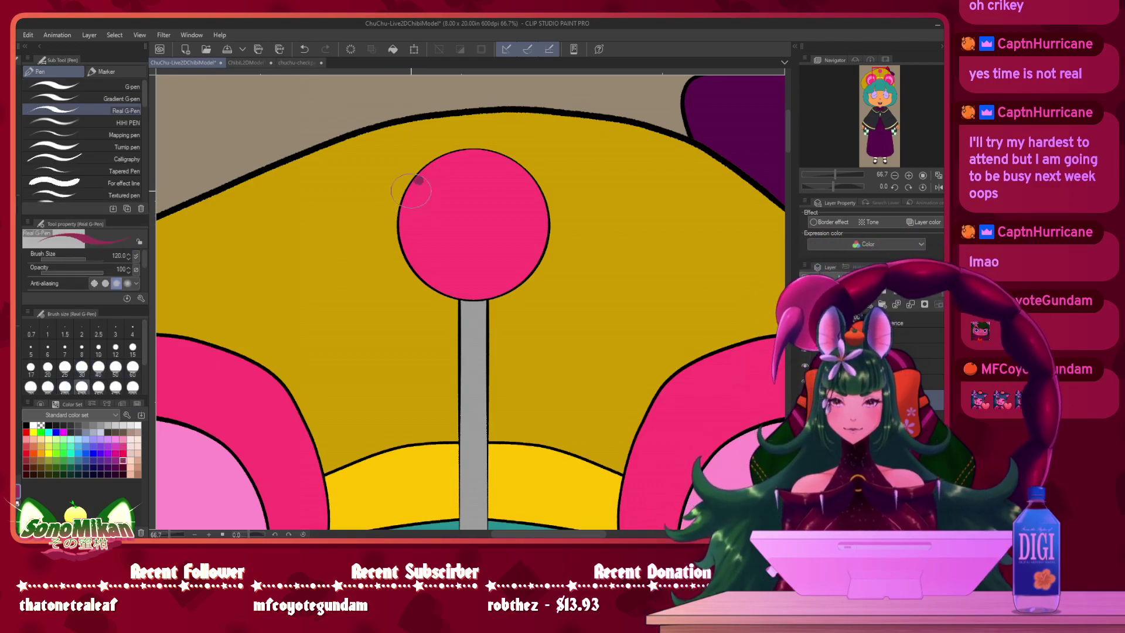
left_click_drag(420, 178, 416, 268)
key("ctrl+z")
- Recolour the antenna ball's outline with the Felt pen in a dark pink of hue 338, saturation 67% and value 52%
left_click(100, 71)
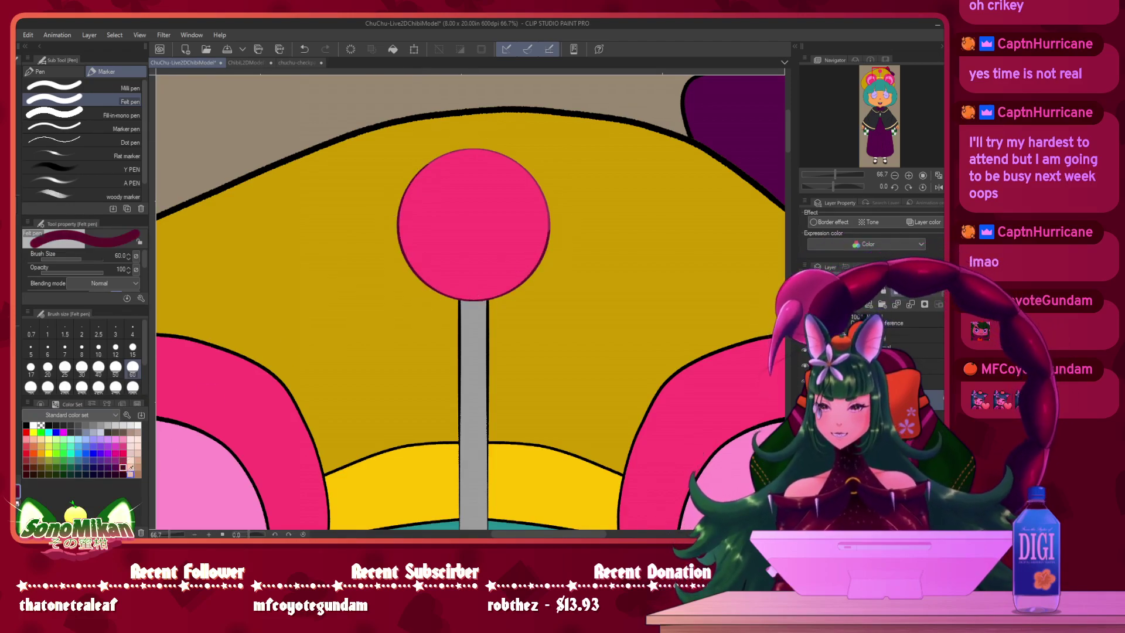
left_click(91, 404)
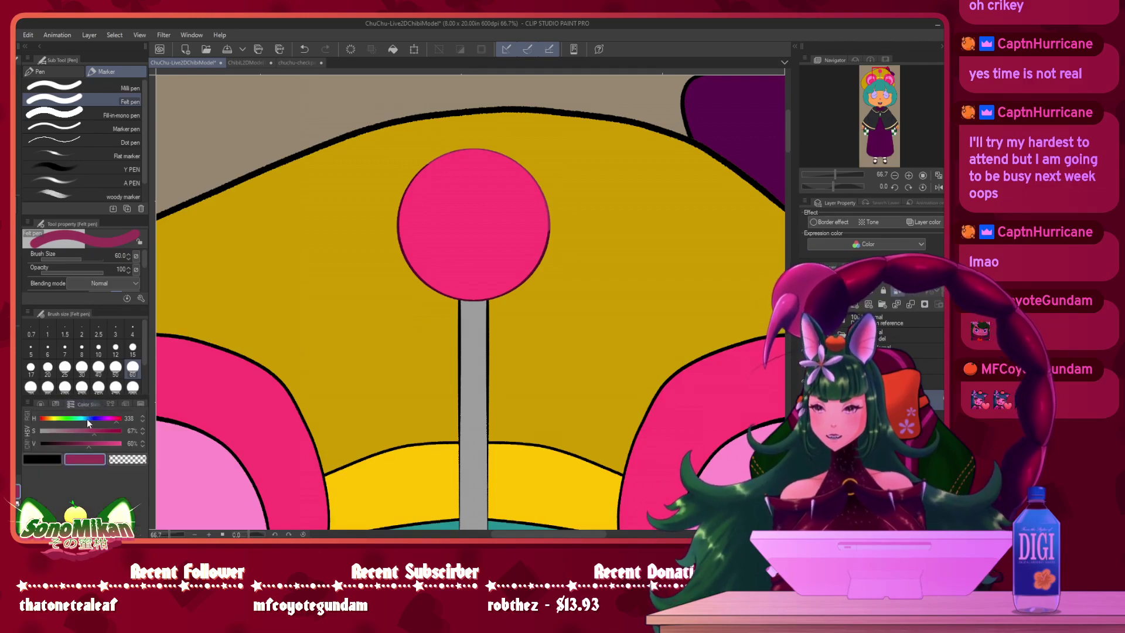
left_click(83, 443)
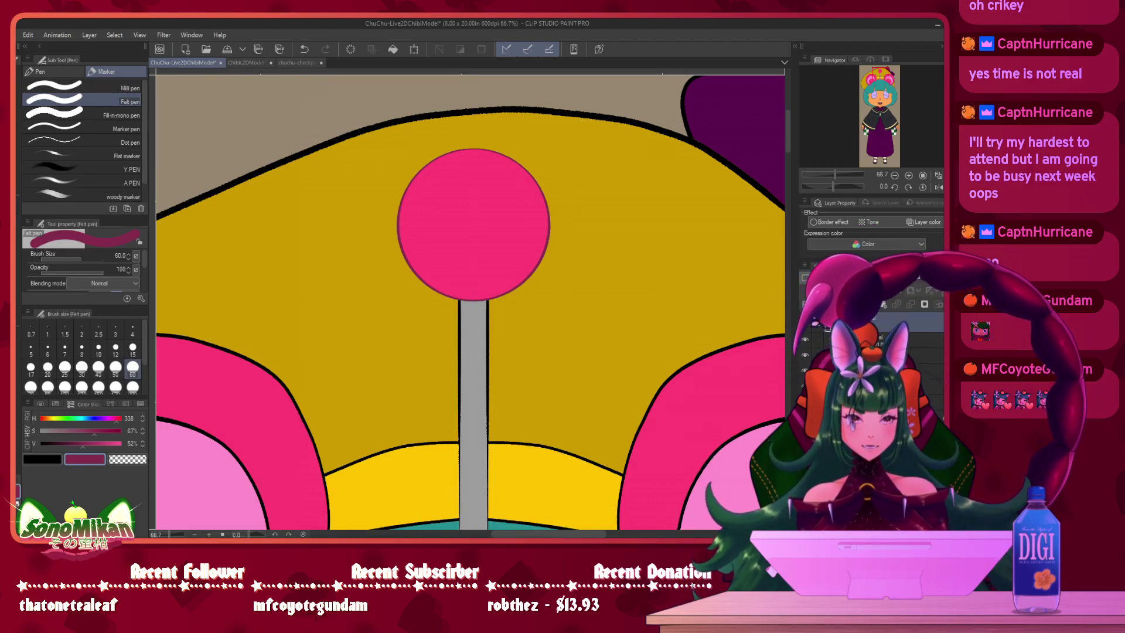
- Paint a dark pink colour swatch on the background beside the hat with the Felt pen at size 120
left_click_drag(406, 199, 563, 375)
key("bracketright")
mouse_move(253, 219)
left_mouse_down()
mouse_move(227, 243)
mouse_move(262, 236)
left_mouse_up()
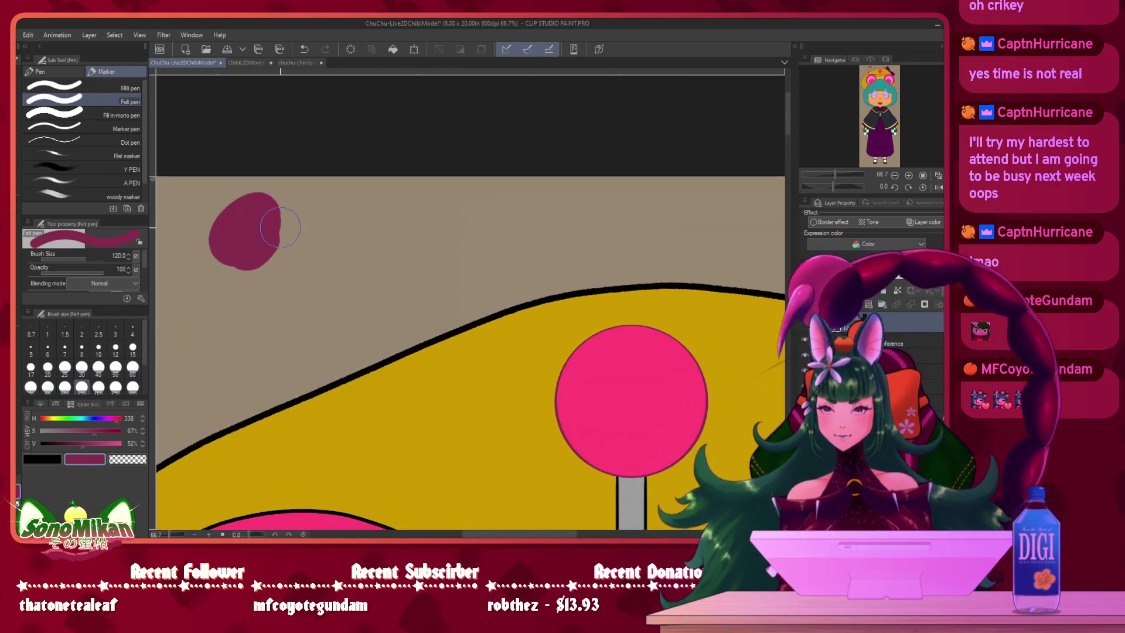
left_click_drag(638, 392, 550, 210)
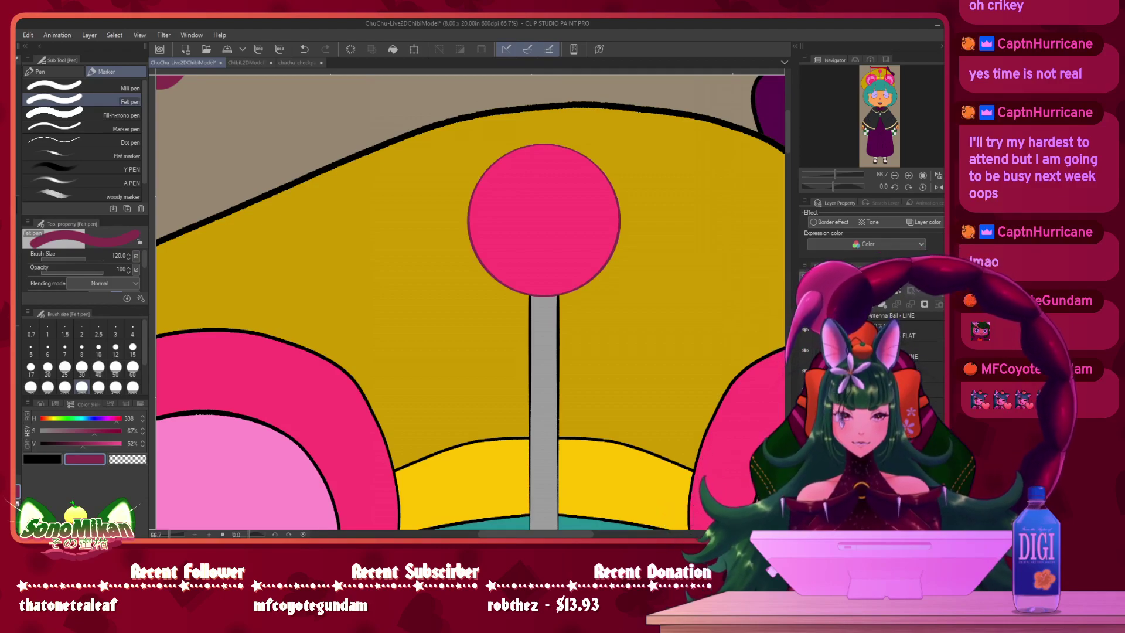
- Recolour the left ear's outer outline and the outline of its dark pink inner shape in dark pink
left_click_drag(407, 338, 644, 99)
scroll(638, 203, "down", 1)
scroll(617, 238, "down", 2)
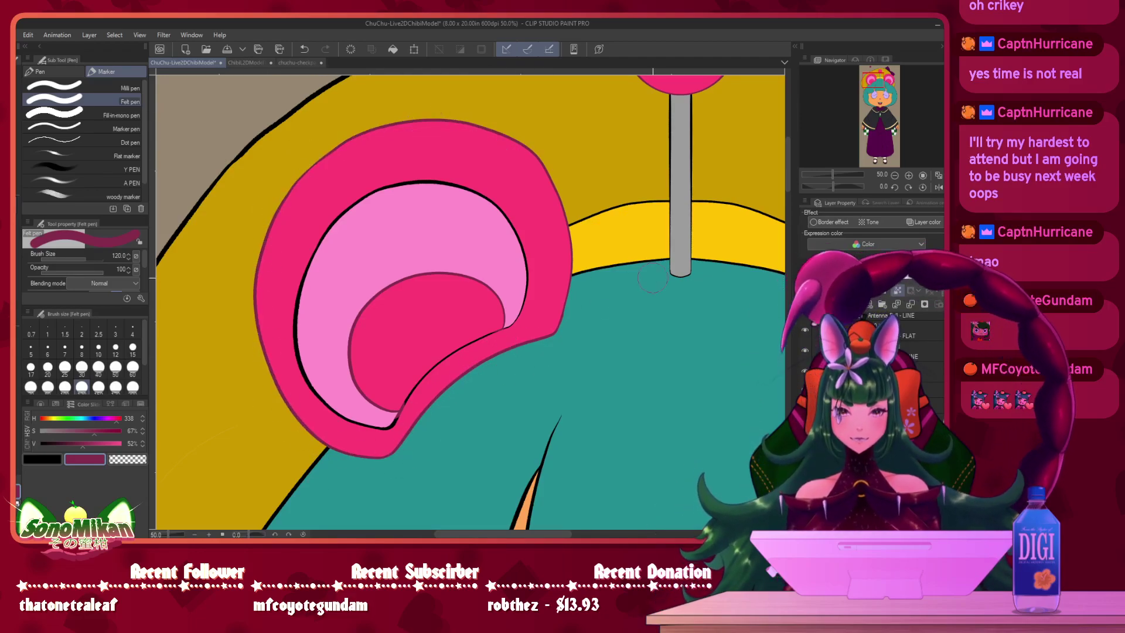
- Recolour the right ear's outer outline and the outline of its dark pink inner shape to match the left ear
left_click(902, 405)
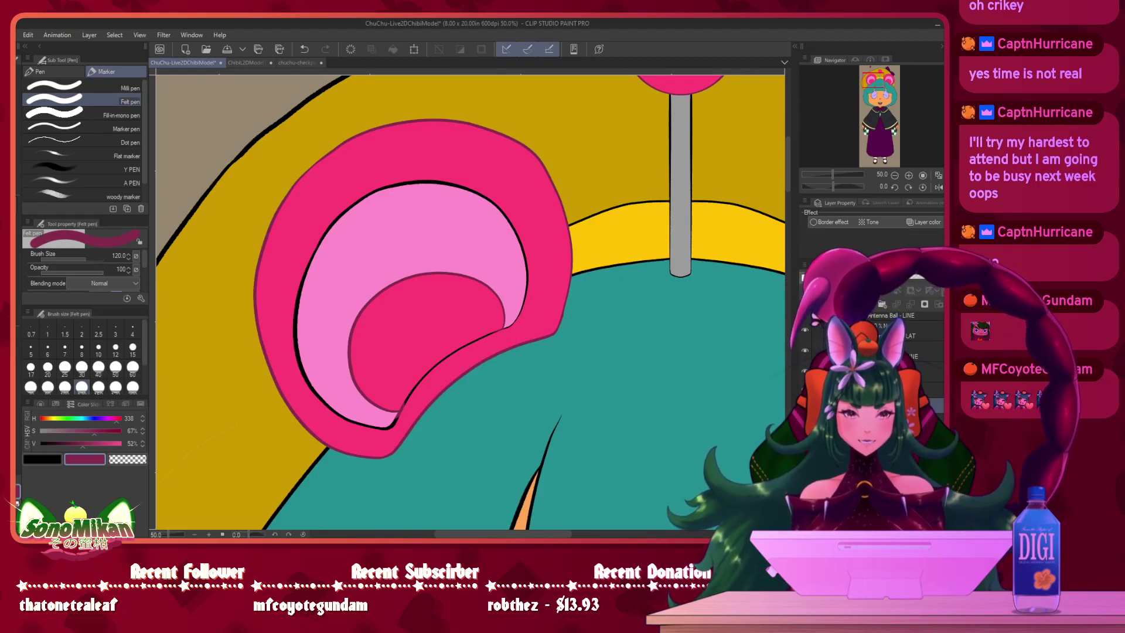
left_click(902, 447)
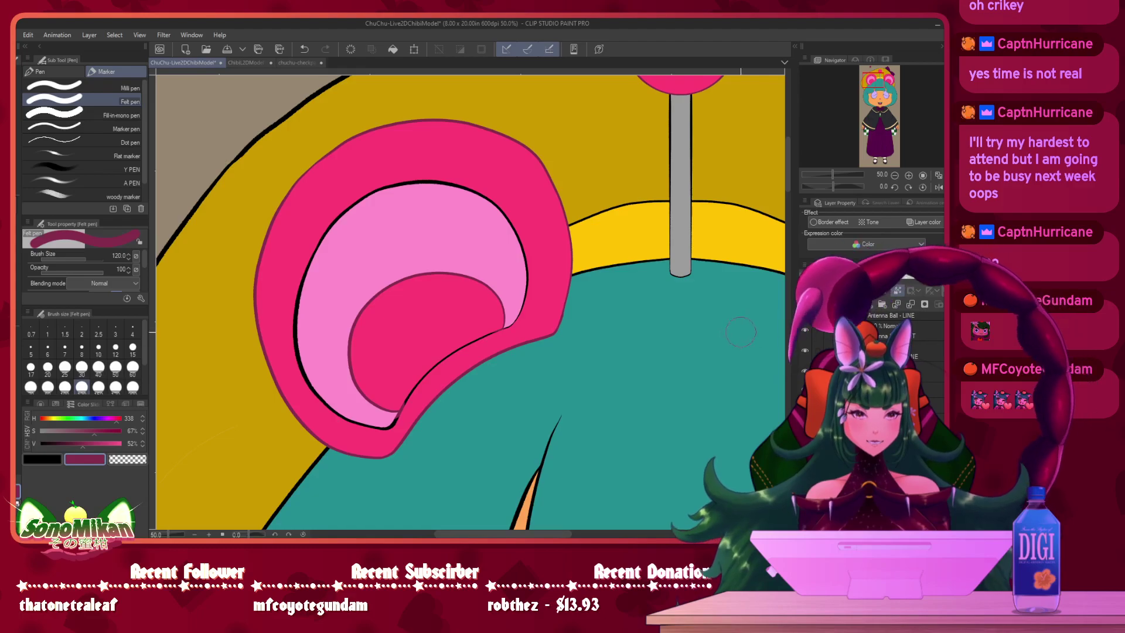
mouse_move(708, 339)
left_mouse_down()
mouse_move(500, 326)
mouse_move(428, 345)
left_mouse_up()
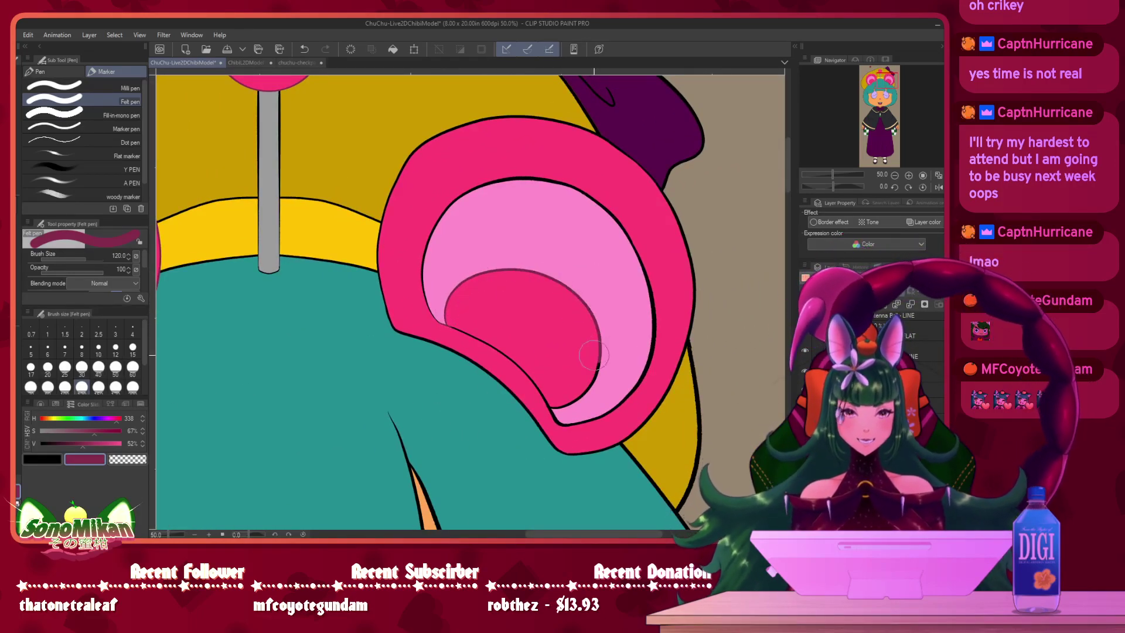
left_click(562, 401)
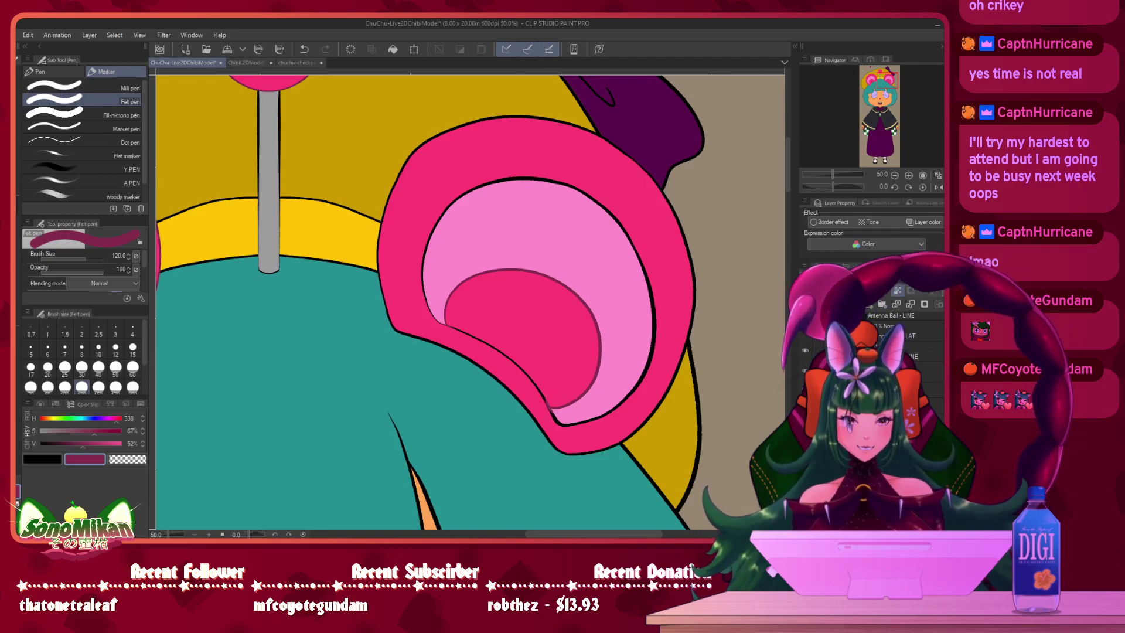
mouse_move(687, 351)
left_mouse_down()
mouse_move(675, 377)
mouse_move(688, 344)
left_mouse_up()
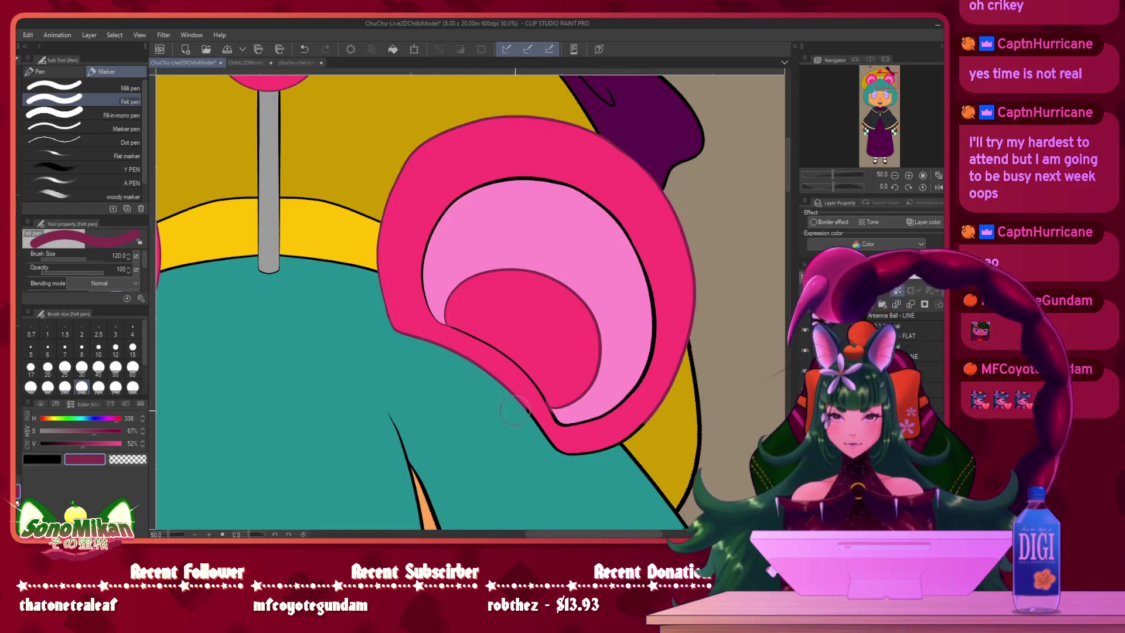
left_click_drag(639, 323, 750, 230)
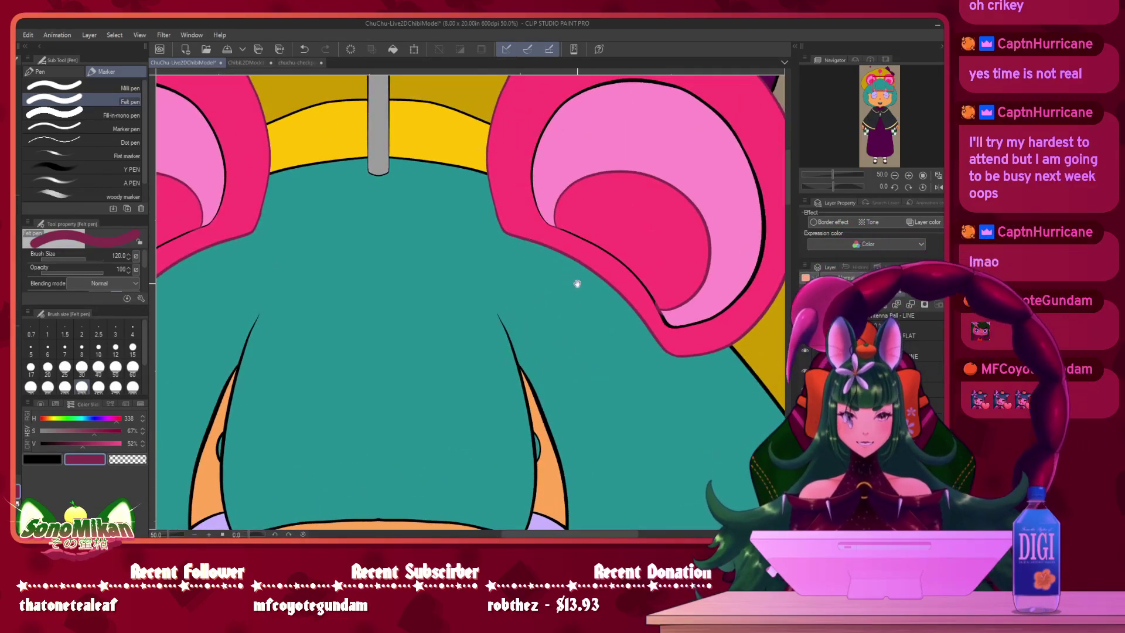
left_click_drag(578, 283, 452, 334)
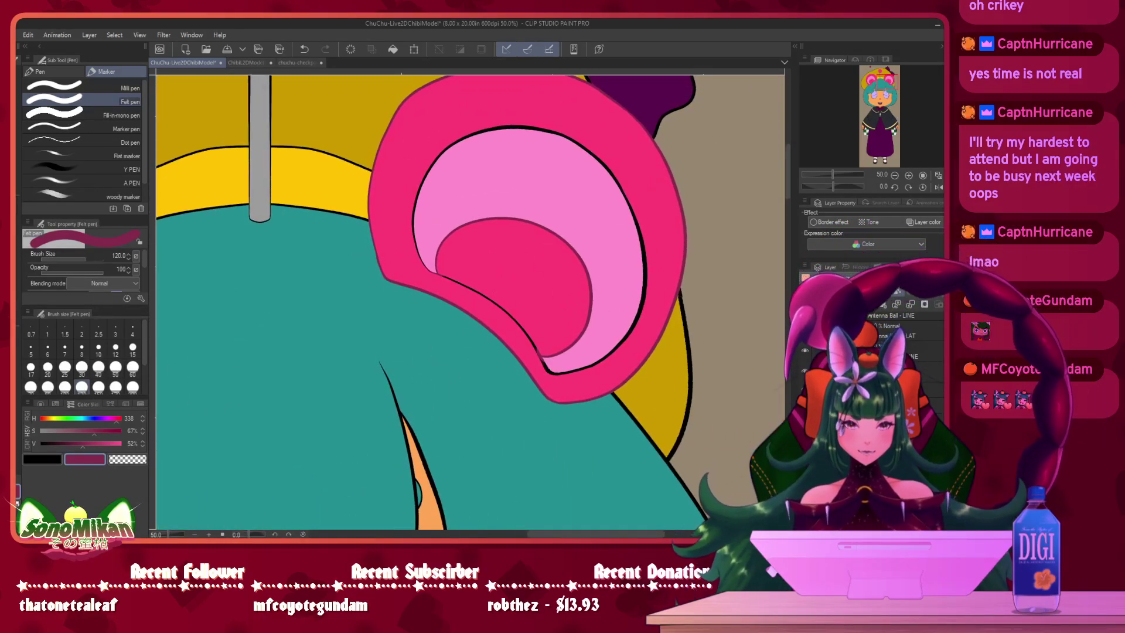
- Recolour the nose's outline in the same dark pink and check the surrounding face
left_click_drag(623, 432, 701, 133)
mouse_move(623, 313)
left_mouse_down()
mouse_move(675, 143)
mouse_move(745, 110)
mouse_move(777, 74)
left_mouse_up()
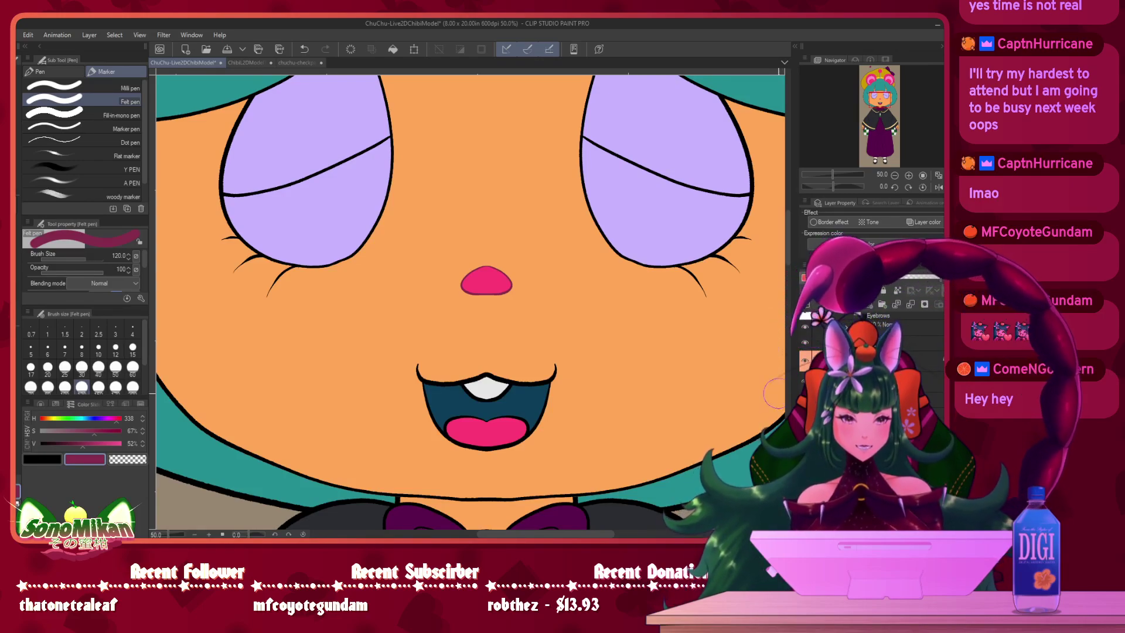
left_click_drag(631, 359, 641, 213)
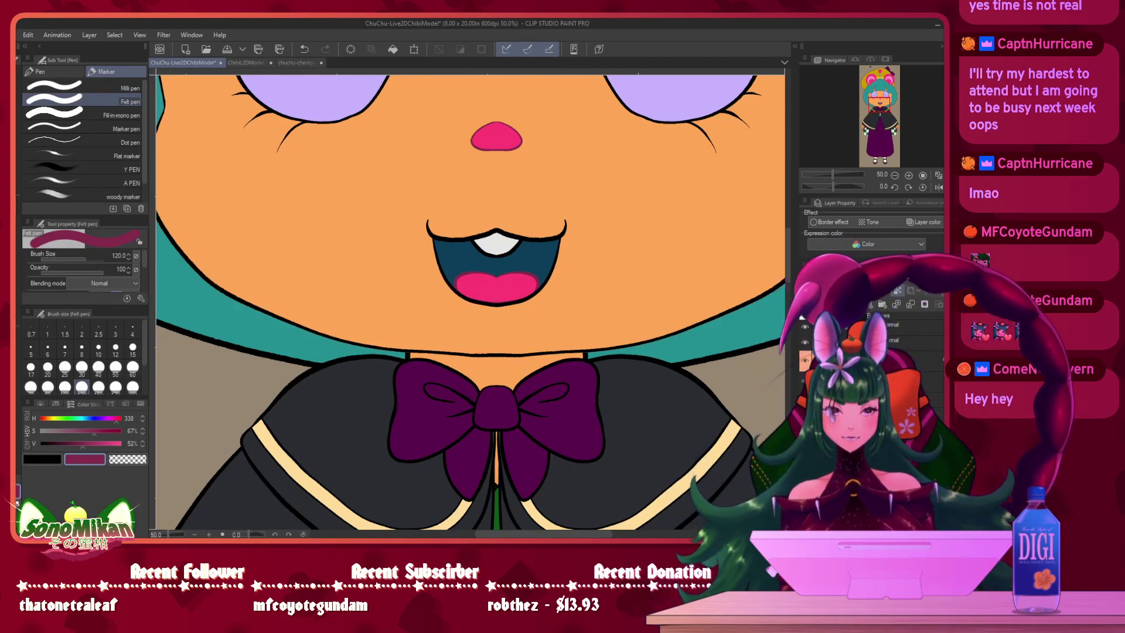
left_click_drag(547, 384, 569, 425)
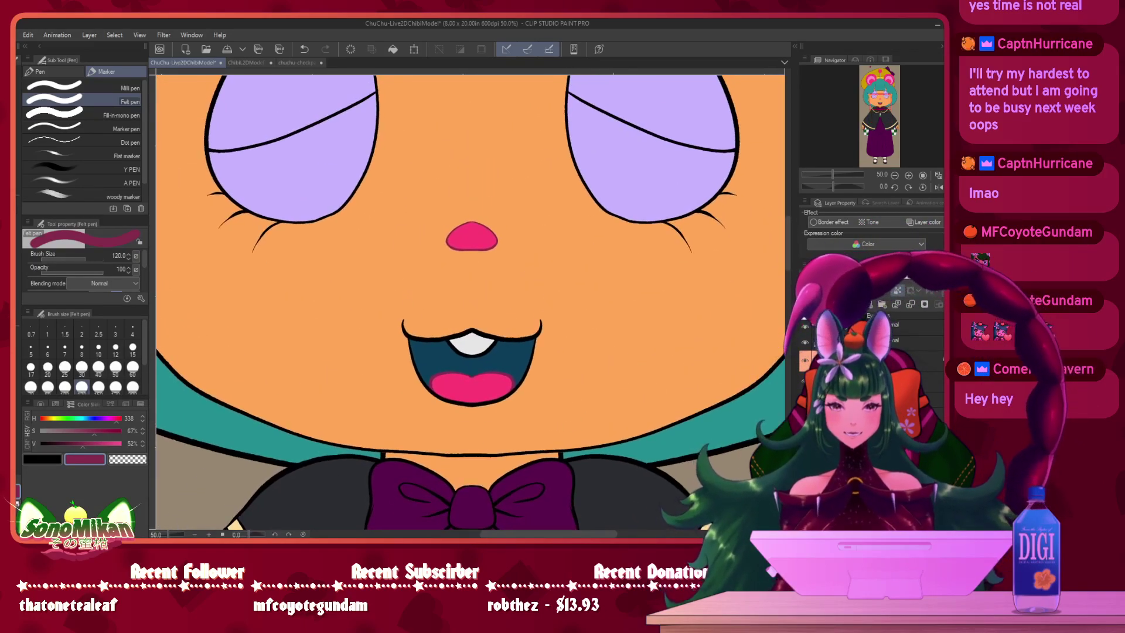
left_click_drag(644, 239, 630, 462)
- Try recolouring the outer curve of the right ear's light pink area in blue from the colour set
mouse_move(626, 255)
left_mouse_down()
mouse_move(575, 434)
mouse_move(554, 417)
left_mouse_up()
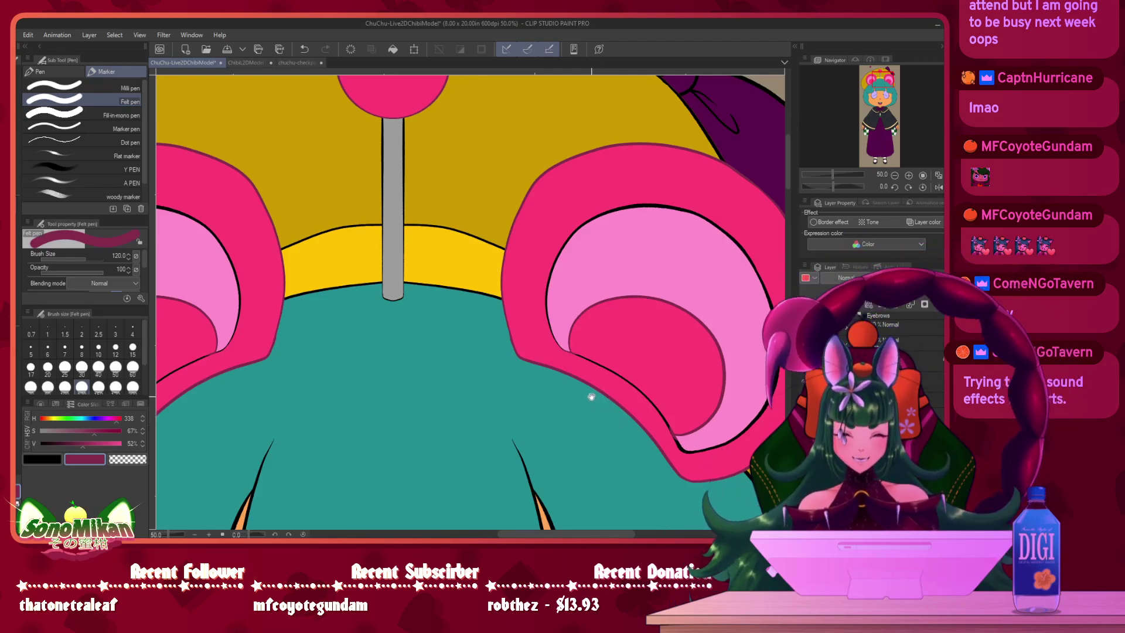
left_click_drag(577, 411, 502, 421)
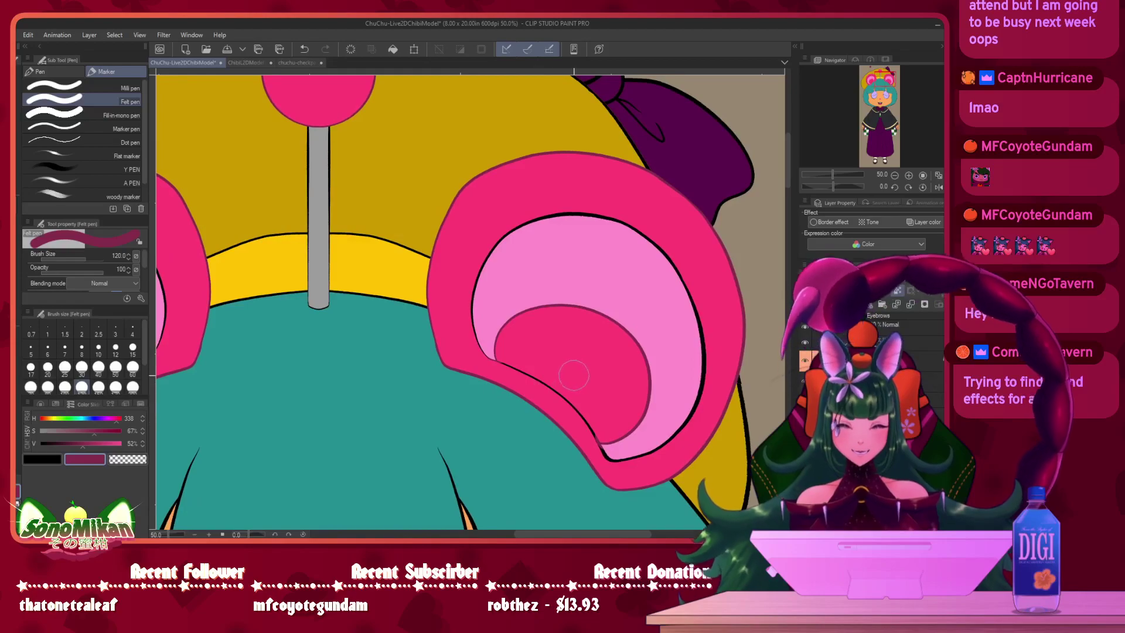
left_click(55, 404)
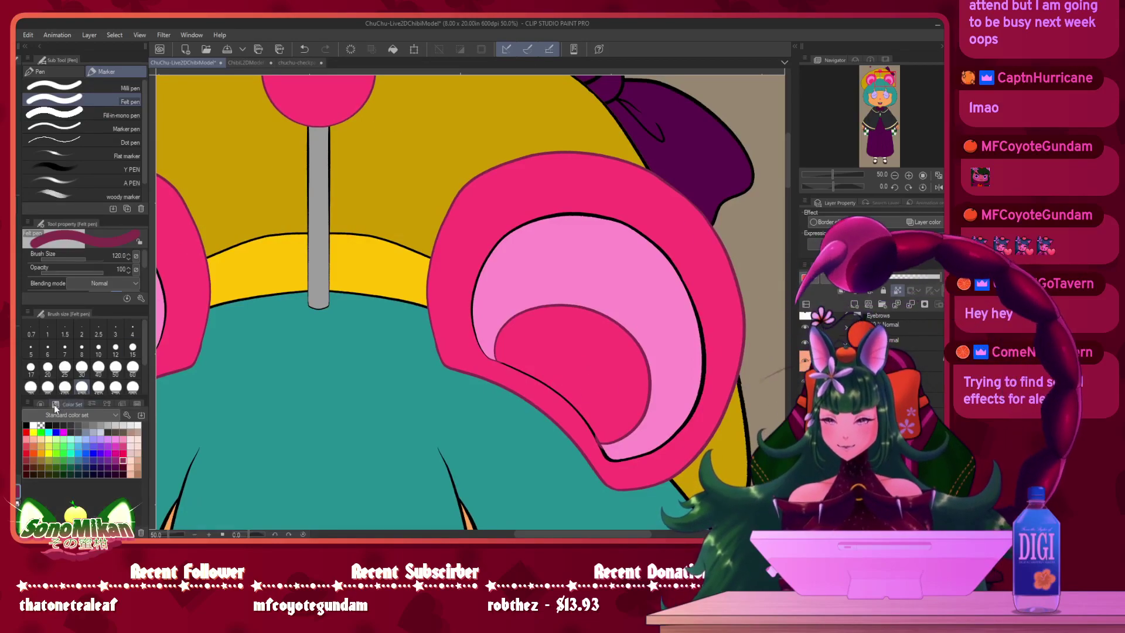
left_click(93, 446)
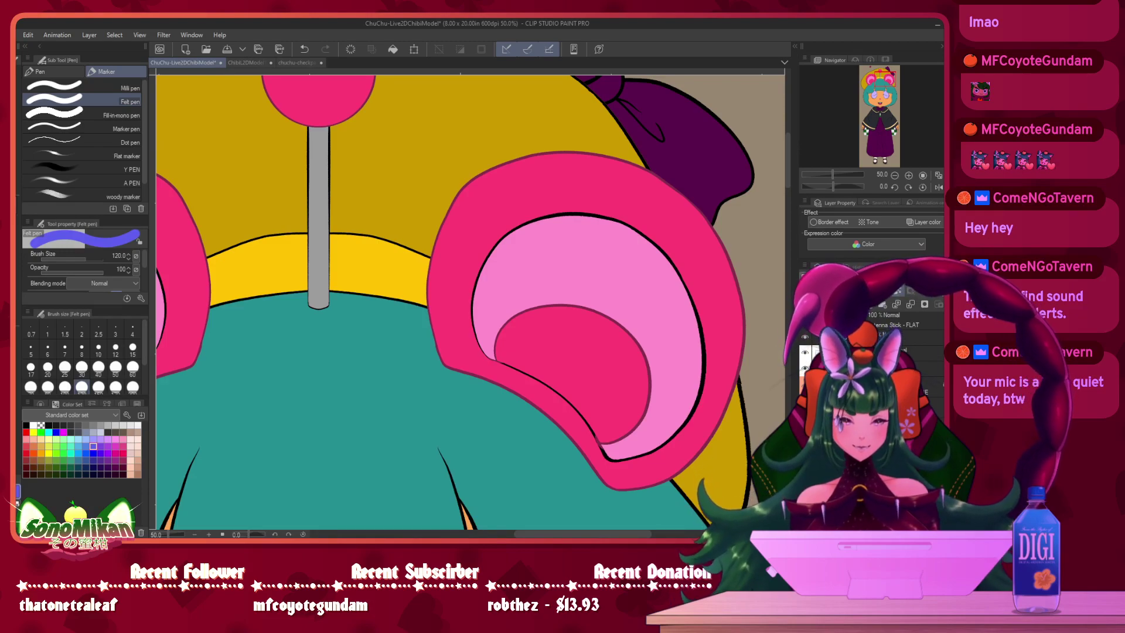
mouse_move(696, 403)
left_mouse_down()
mouse_move(705, 341)
mouse_move(700, 382)
mouse_move(639, 238)
mouse_move(669, 276)
mouse_move(557, 215)
left_mouse_up()
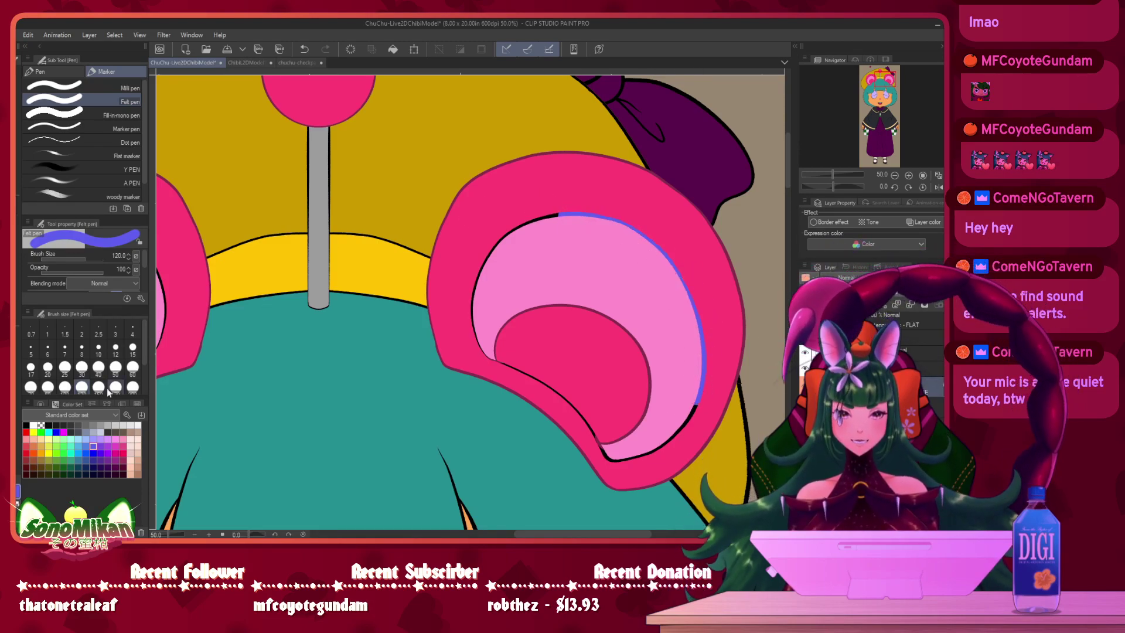
- Switch to violet and repaint the outline around the right ear's light pink area
left_click(101, 439)
left_click(101, 446)
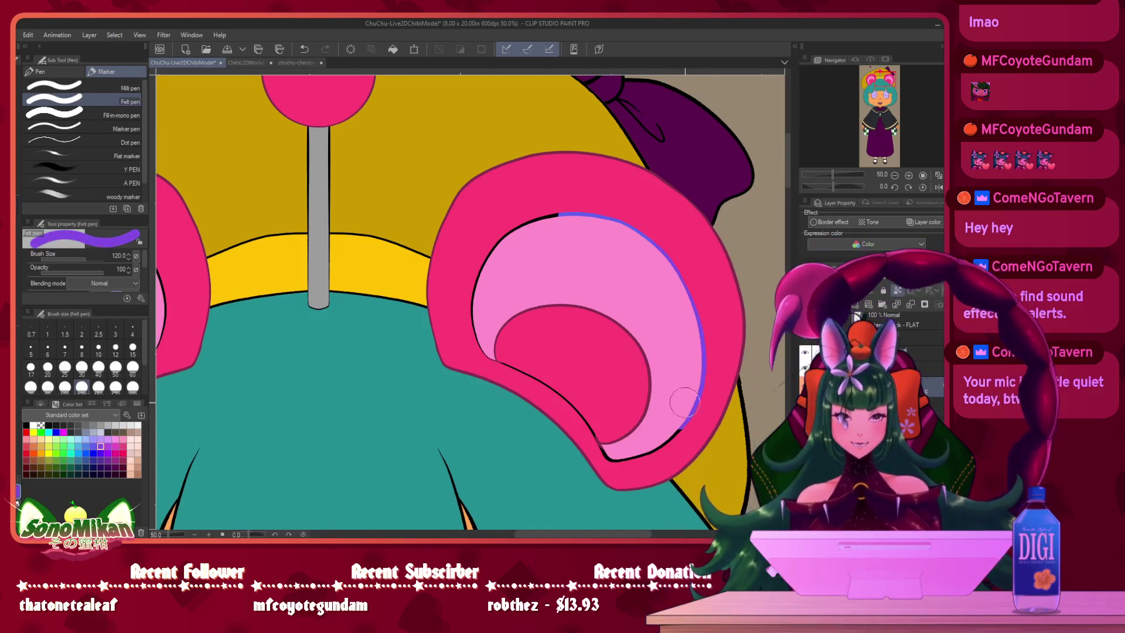
mouse_move(676, 433)
left_mouse_down()
mouse_move(575, 201)
mouse_move(545, 207)
left_mouse_up()
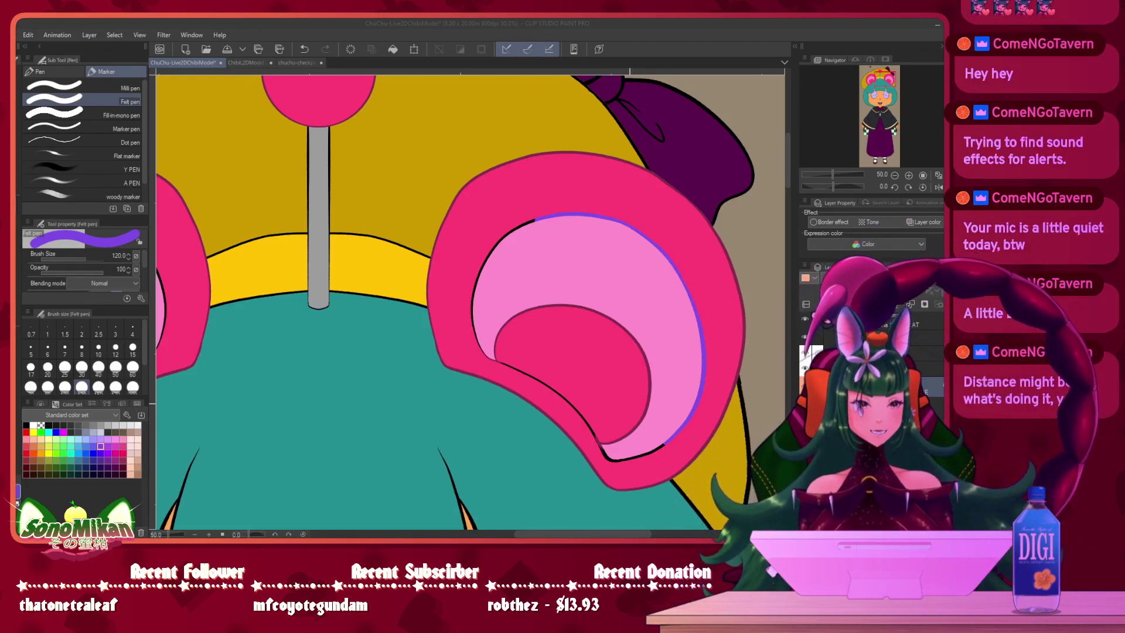
mouse_move(499, 250)
left_mouse_down()
mouse_move(468, 284)
mouse_move(526, 211)
mouse_move(480, 268)
mouse_move(476, 319)
mouse_move(493, 318)
mouse_move(480, 304)
mouse_move(461, 341)
mouse_move(479, 352)
mouse_move(456, 315)
left_mouse_up()
- Extend the violet recolouring along the lower edge of the right ear's inner area with the Felt pen at size 40
key("bracketleft")
key("bracketleft")
key("bracketleft")
key("bracketleft")
key("bracketleft")
key("bracketleft")
scroll(514, 383, "up", 2)
mouse_move(498, 364)
left_mouse_down()
mouse_move(508, 351)
mouse_move(496, 355)
left_mouse_up()
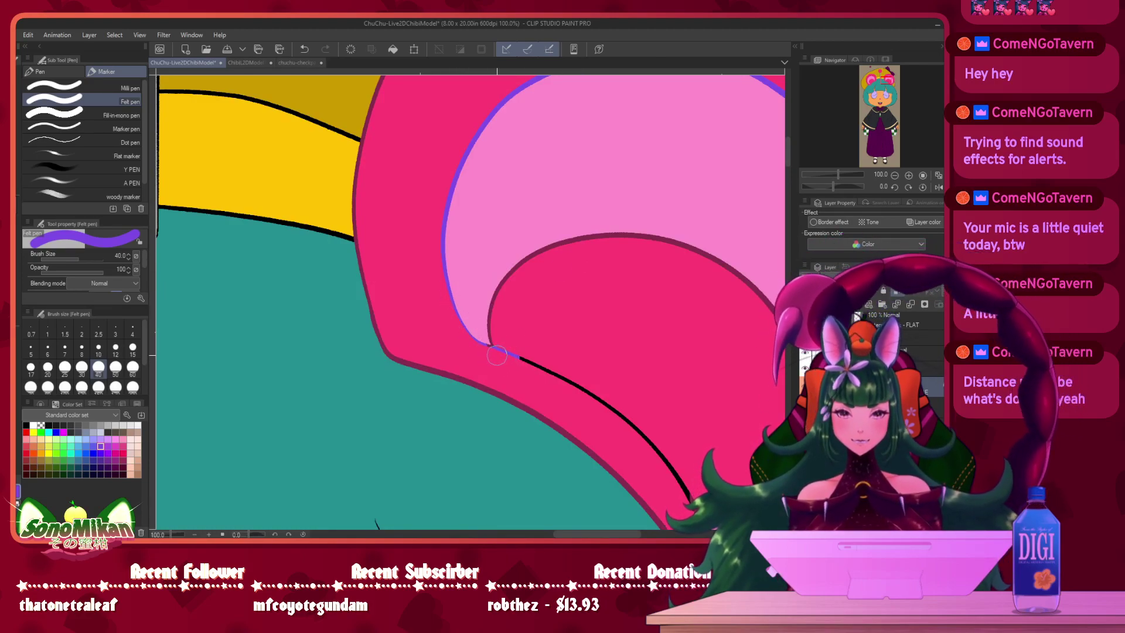
key("ctrl+z")
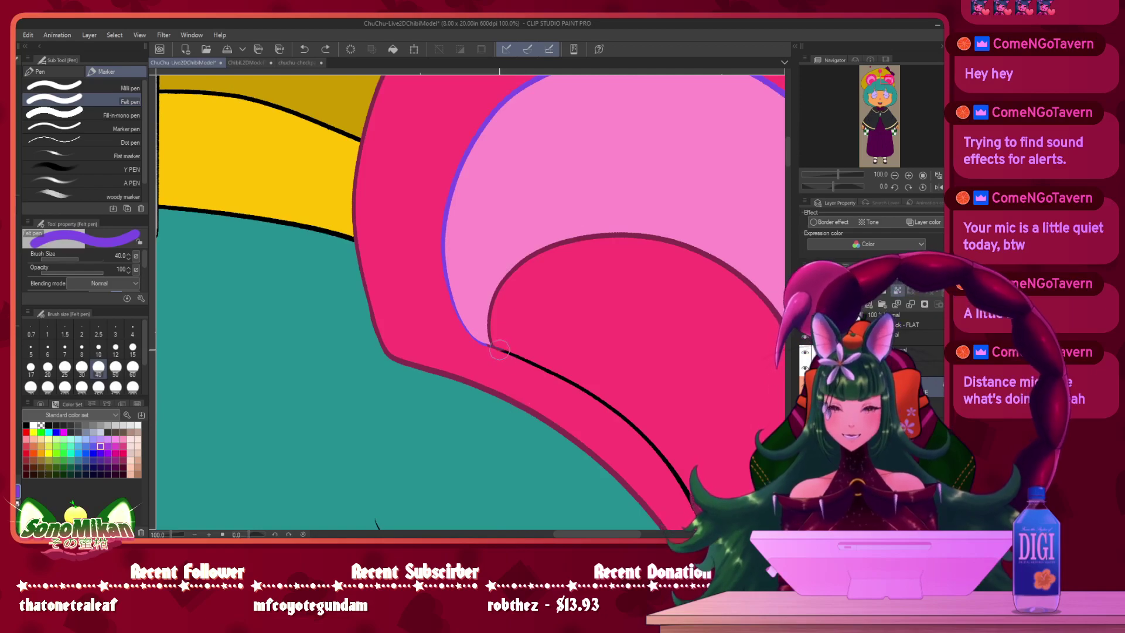
left_click_drag(485, 353, 476, 351)
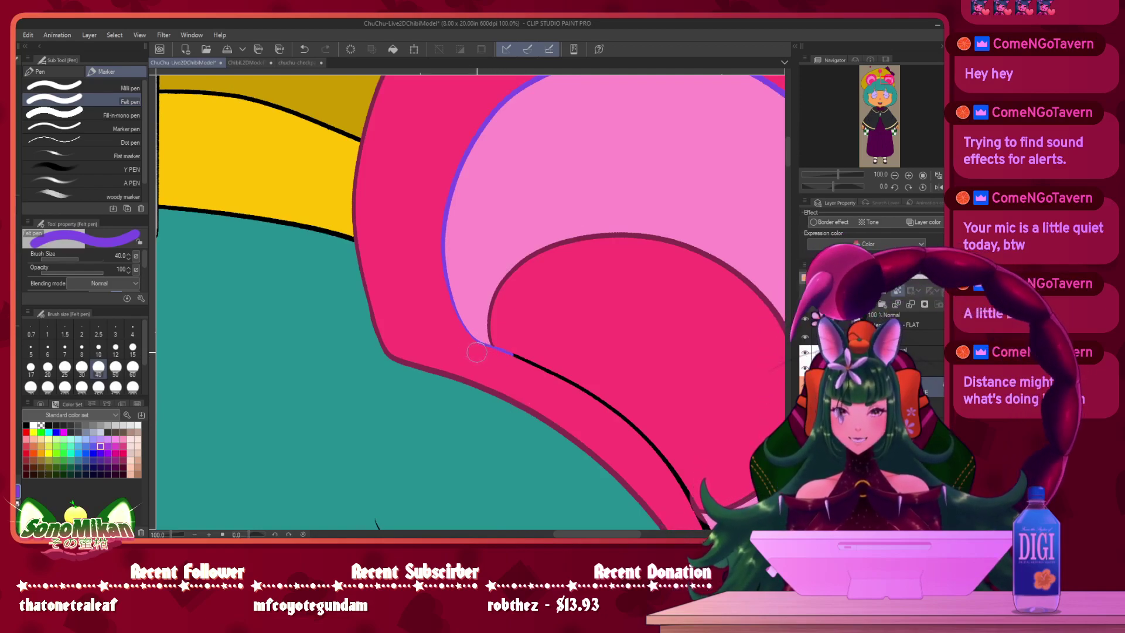
left_click_drag(670, 320, 538, 233)
mouse_move(581, 371)
left_mouse_down()
mouse_move(602, 409)
mouse_move(558, 334)
mouse_move(584, 364)
mouse_move(507, 273)
mouse_move(511, 287)
mouse_move(412, 232)
left_mouse_up()
mouse_move(635, 391)
left_mouse_down()
mouse_move(606, 350)
mouse_move(523, 285)
mouse_move(502, 311)
mouse_move(589, 292)
mouse_move(622, 271)
left_mouse_up()
- Recolour the lower edge line of the left ear's inner area in violet with the Felt pen at size 40
mouse_move(584, 199)
left_mouse_down()
mouse_move(672, 365)
mouse_move(560, 423)
mouse_move(557, 319)
mouse_move(497, 158)
mouse_move(469, 238)
mouse_move(378, 268)
mouse_move(797, 287)
left_mouse_up()
left_click_drag(442, 251, 665, 195)
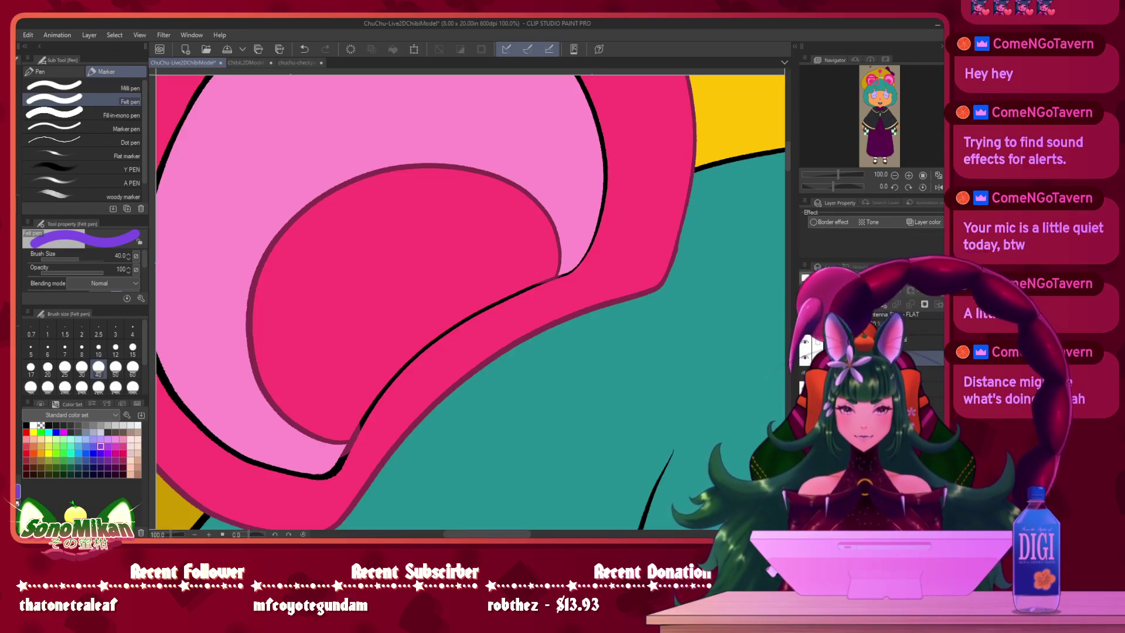
mouse_move(536, 274)
left_mouse_down()
mouse_move(527, 293)
mouse_move(439, 342)
mouse_move(376, 401)
left_mouse_up()
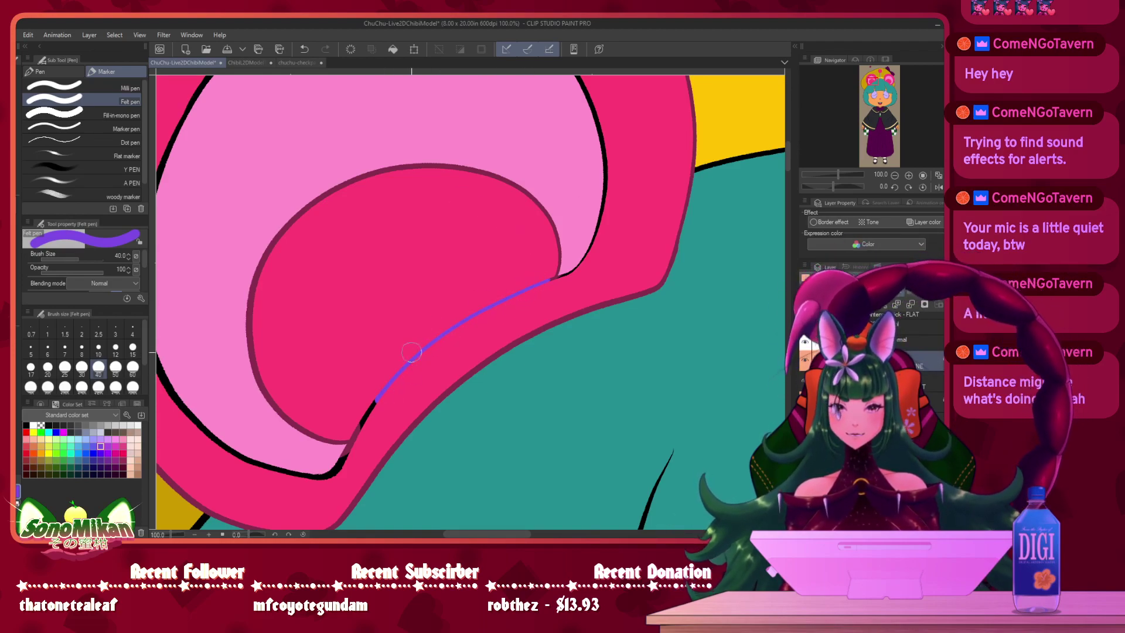
left_click_drag(600, 237, 573, 279)
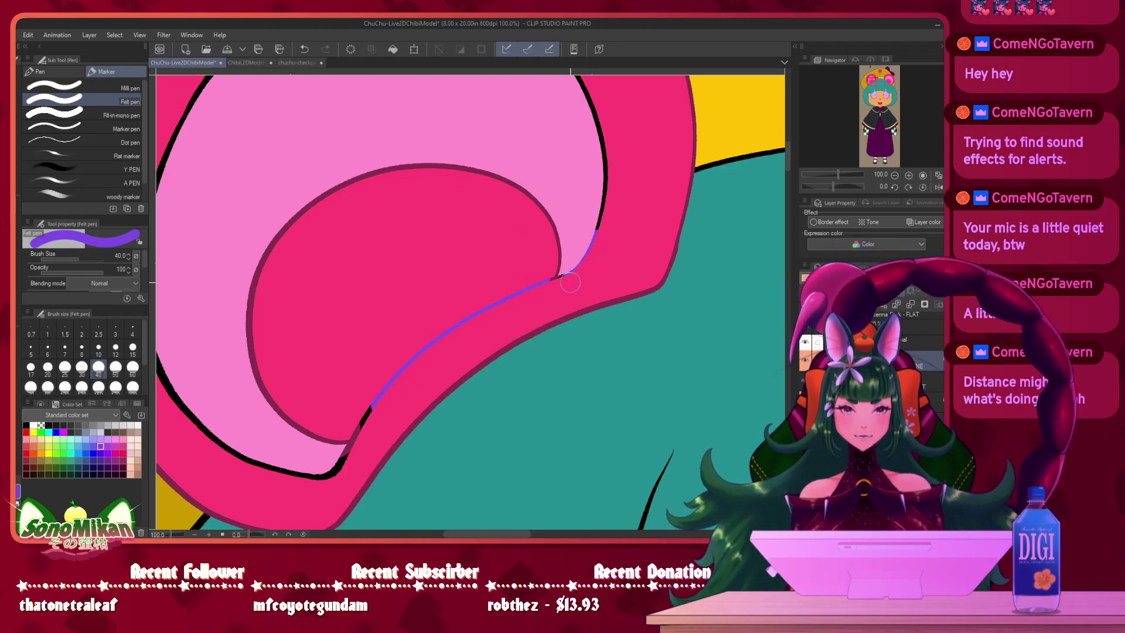
- Reduce the brush size to 20 and finish the violet recolouring in the narrow corners of the left ear's lower edge
key("bracketleft")
key("bracketleft")
key("bracketleft")
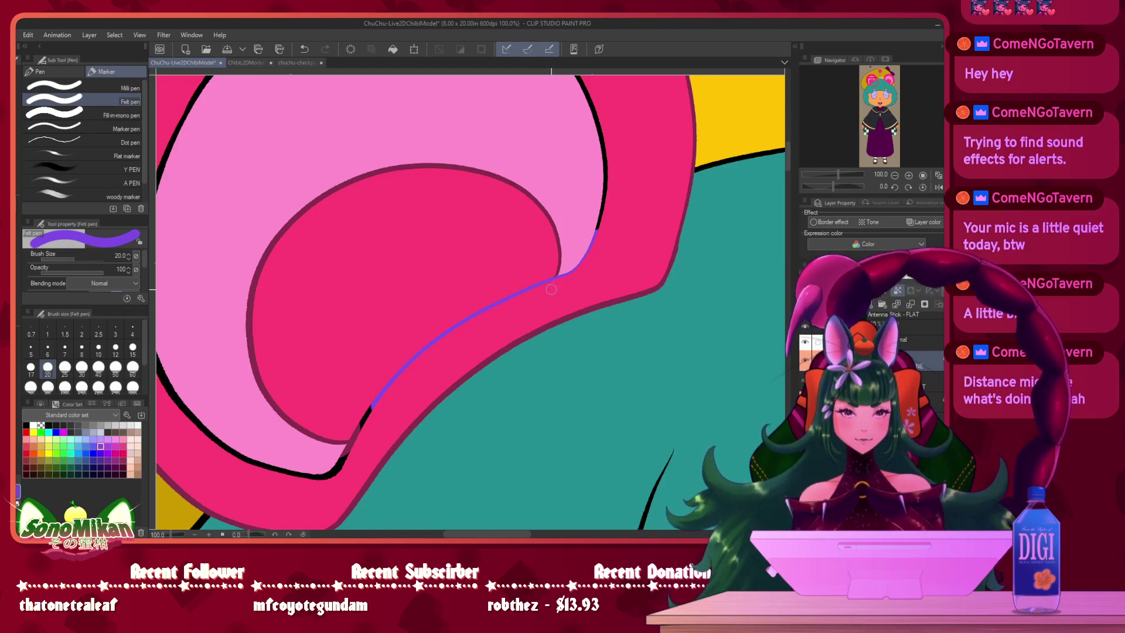
mouse_move(585, 250)
left_mouse_down()
mouse_move(603, 147)
mouse_move(594, 105)
left_mouse_up()
left_click_drag(494, 232, 579, 95)
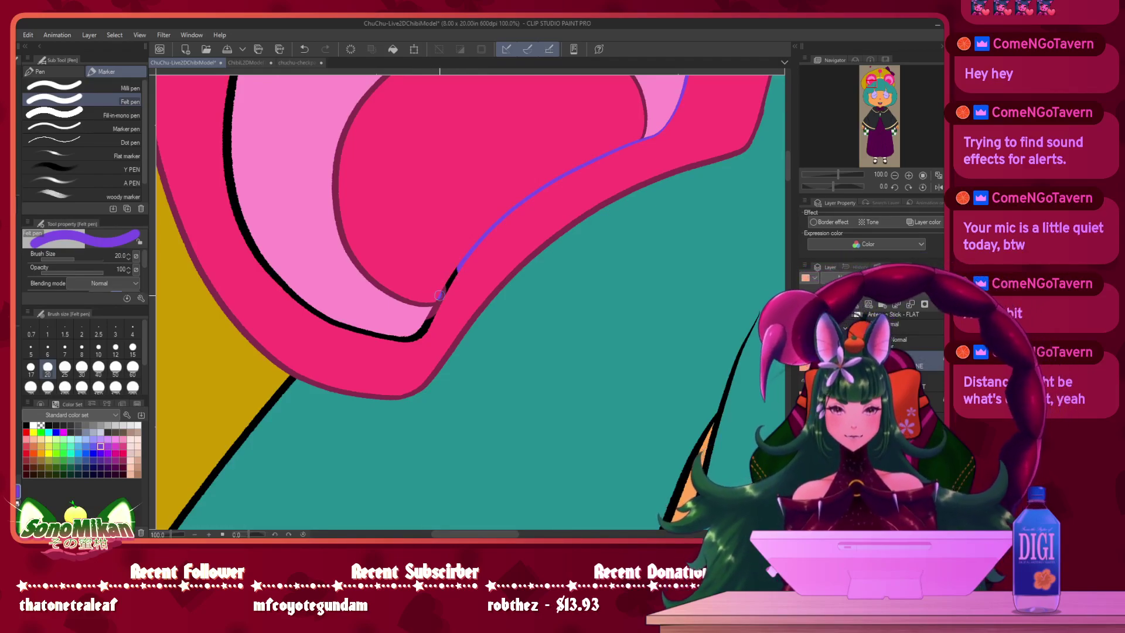
left_click_drag(443, 297, 450, 281)
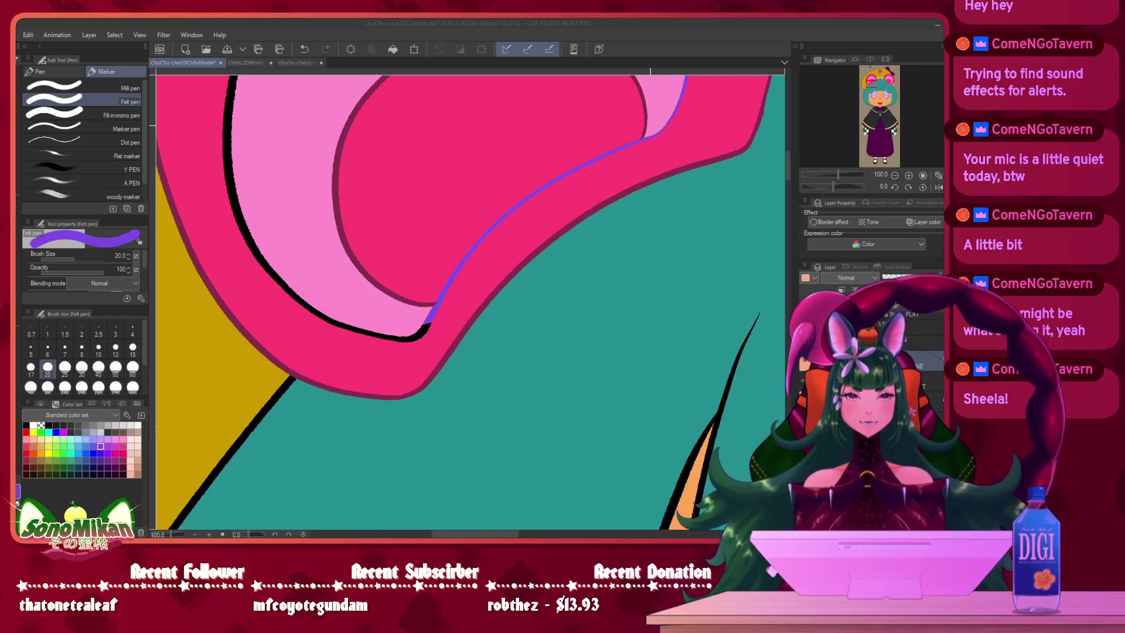
- Increase the brush size to 50 and repaint the outer curve around the left ear's light pink area in violet
left_click(272, 245)
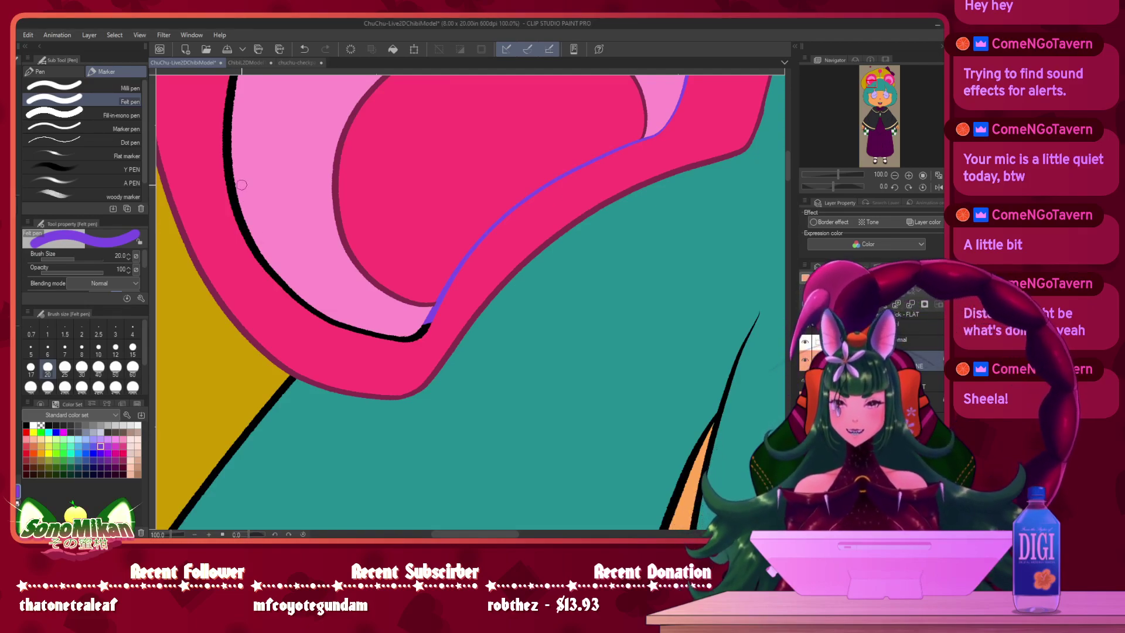
key("]")
key("]")
mouse_move(227, 125)
left_mouse_down()
mouse_move(241, 217)
mouse_move(267, 270)
mouse_move(334, 321)
mouse_move(428, 322)
left_mouse_up()
mouse_move(337, 215)
left_mouse_down()
mouse_move(354, 263)
mouse_move(469, 397)
left_mouse_up()
left_click_drag(462, 223, 418, 308)
key("]")
key("]")
mouse_move(419, 168)
left_mouse_down()
mouse_move(383, 199)
mouse_move(314, 364)
left_mouse_up()
mouse_move(753, 234)
left_mouse_down()
mouse_move(723, 178)
mouse_move(583, 110)
mouse_move(461, 155)
mouse_move(456, 135)
mouse_move(439, 156)
left_mouse_up()
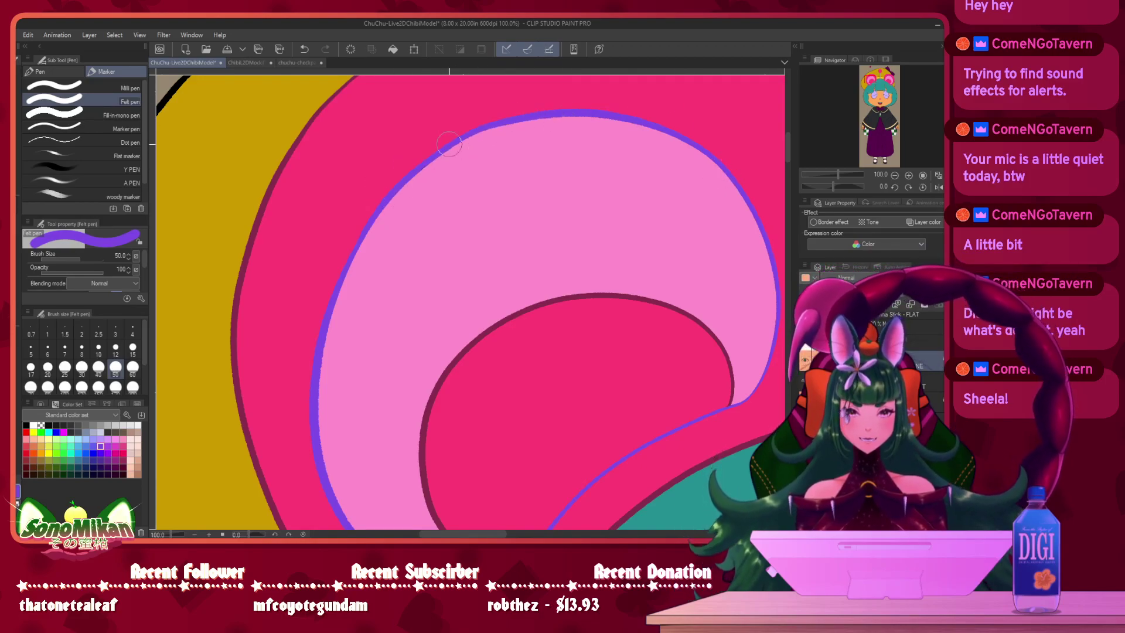
- Paint a violet colour swatch on the beige background beside the dark pink swatch above the hat
left_click_drag(612, 234, 416, 141)
mouse_move(546, 190)
left_mouse_down()
mouse_move(481, 188)
mouse_move(394, 150)
mouse_move(421, 118)
mouse_move(485, 193)
mouse_move(469, 383)
left_mouse_up()
left_click_drag(513, 280, 490, 381)
left_click_drag(364, 243, 508, 423)
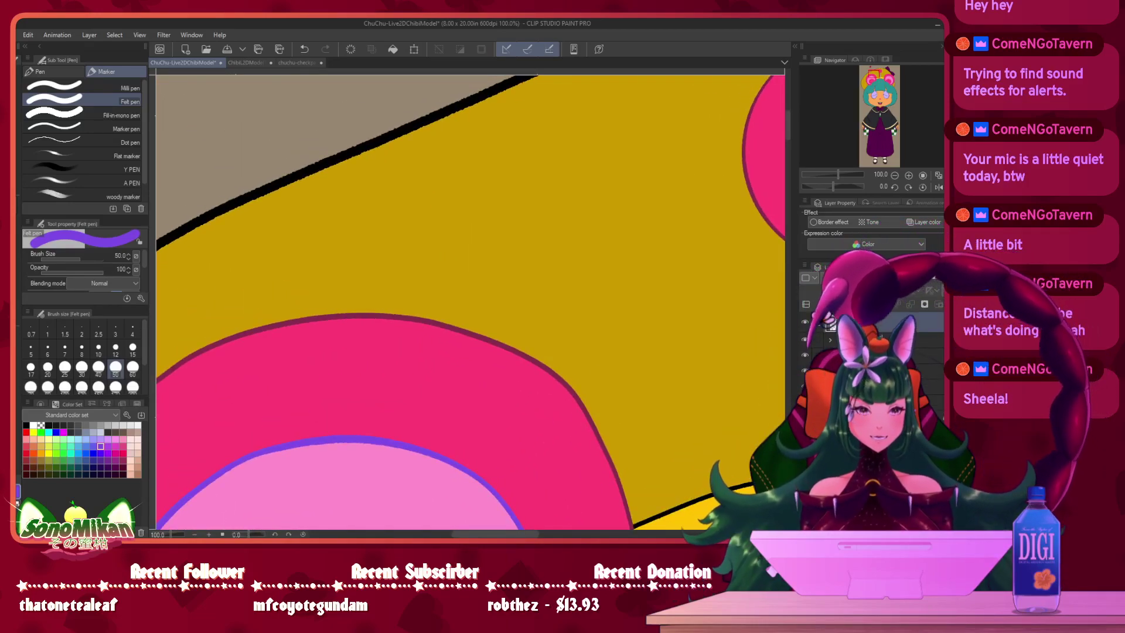
scroll(402, 226, "up", 5)
mouse_move(553, 179)
left_mouse_down()
mouse_move(513, 234)
mouse_move(512, 258)
left_mouse_up()
left_click_drag(621, 311, 611, 303)
scroll(588, 268, "down", 2)
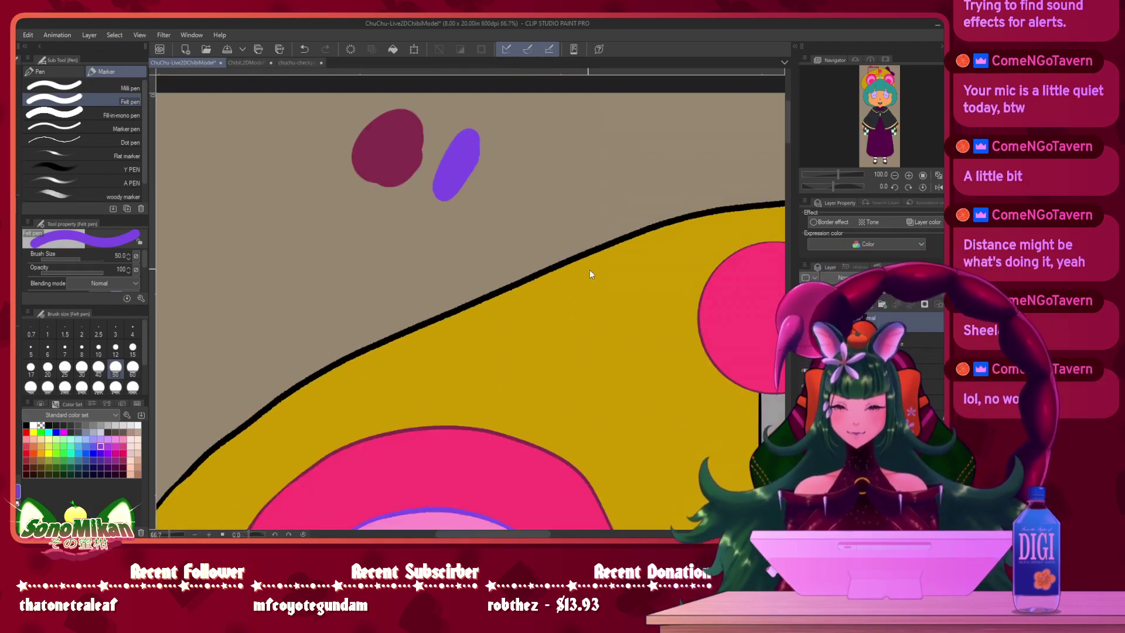
- Temporarily hide the antenna ball's pink fill and recolour the antenna stick's outline in grey from the colour set
left_click_drag(592, 340, 449, 133)
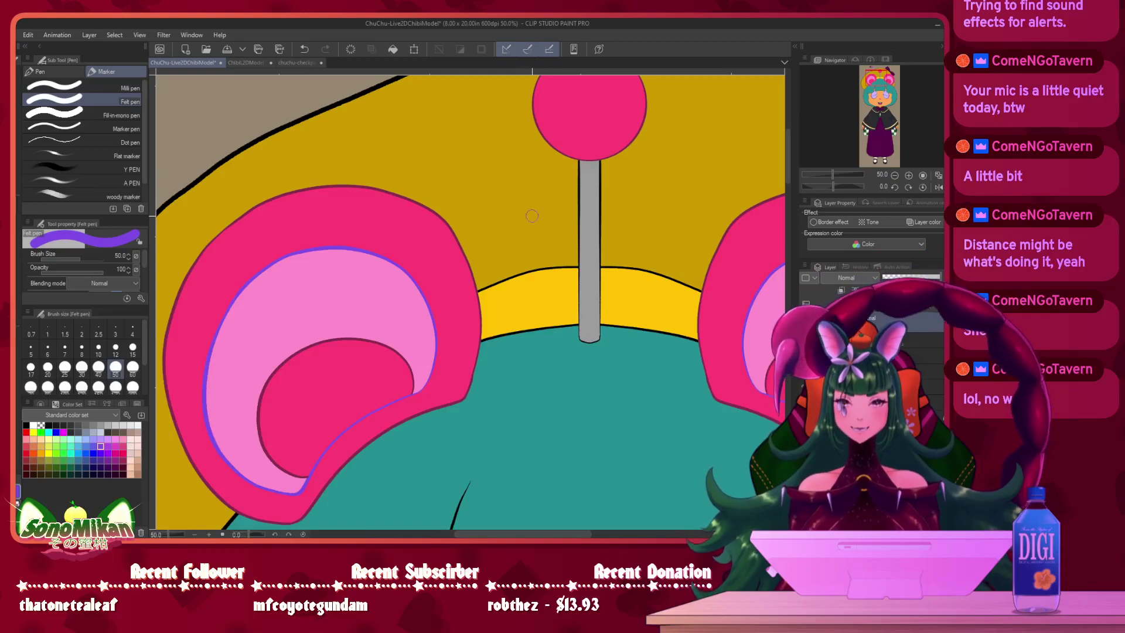
left_click_drag(541, 369, 471, 154)
left_click_drag(477, 265, 409, 199)
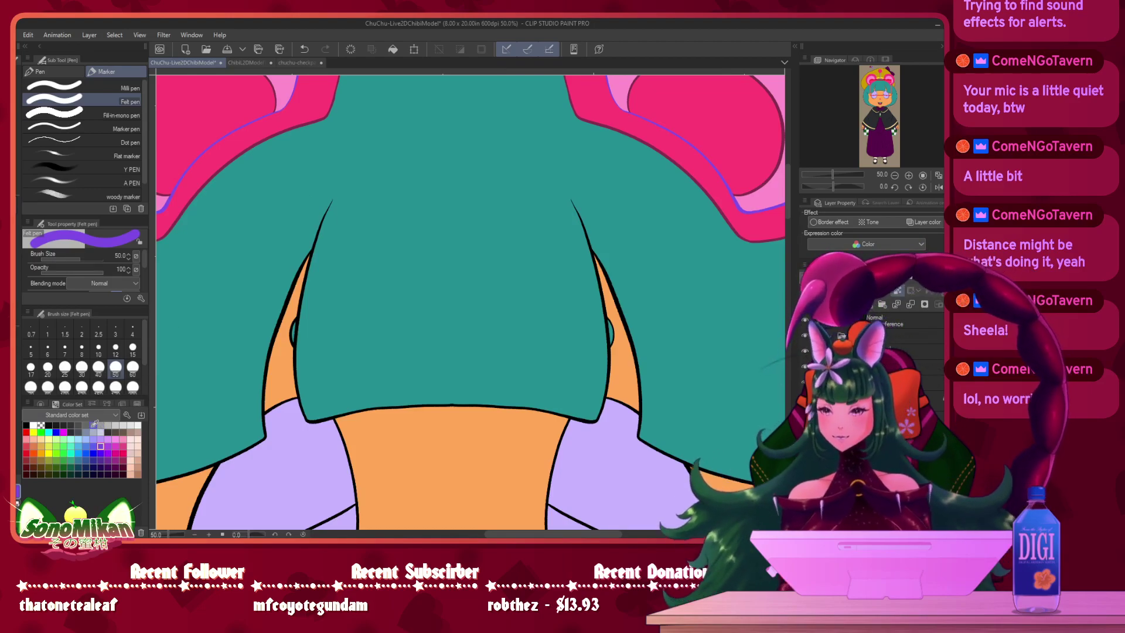
left_click_drag(455, 153, 426, 410)
left_click_drag(424, 252, 434, 311)
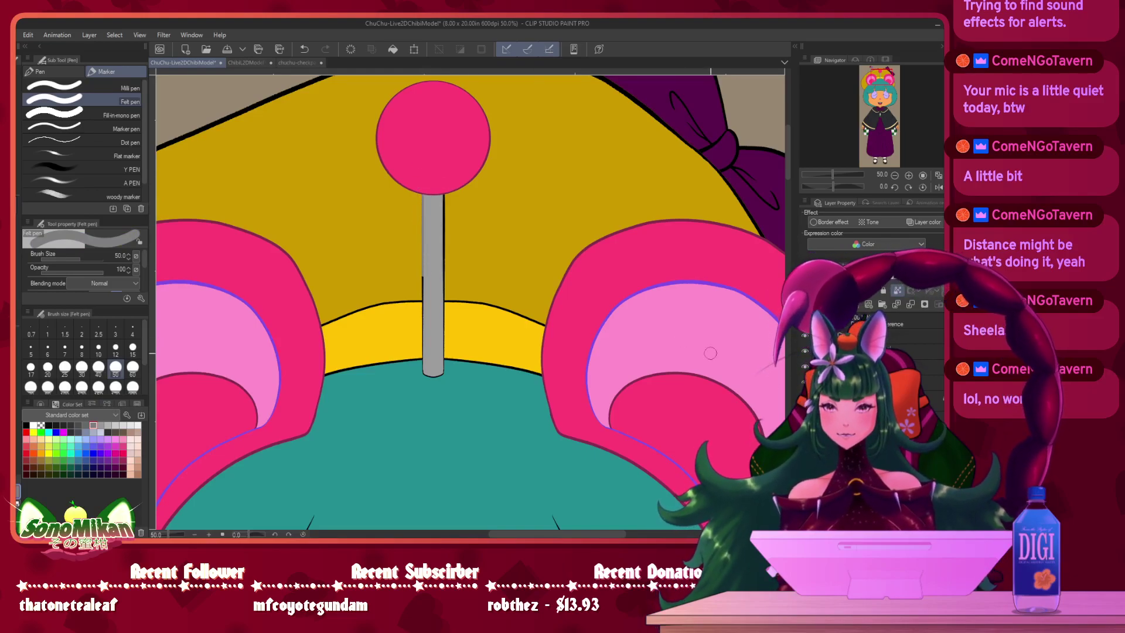
left_click(804, 336)
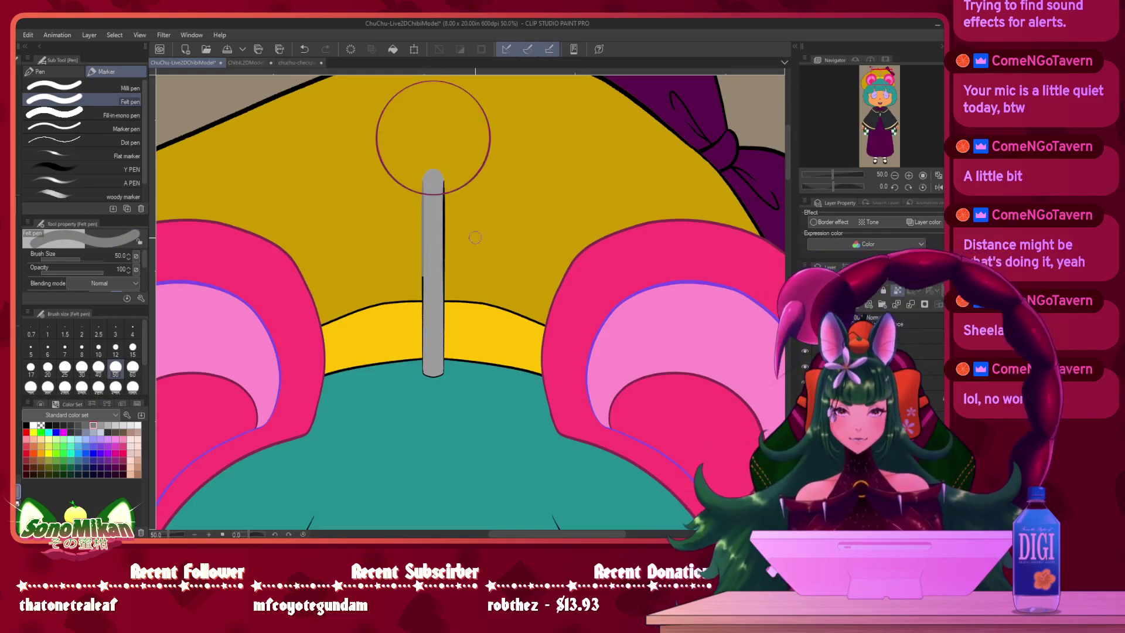
left_click_drag(443, 176, 444, 257)
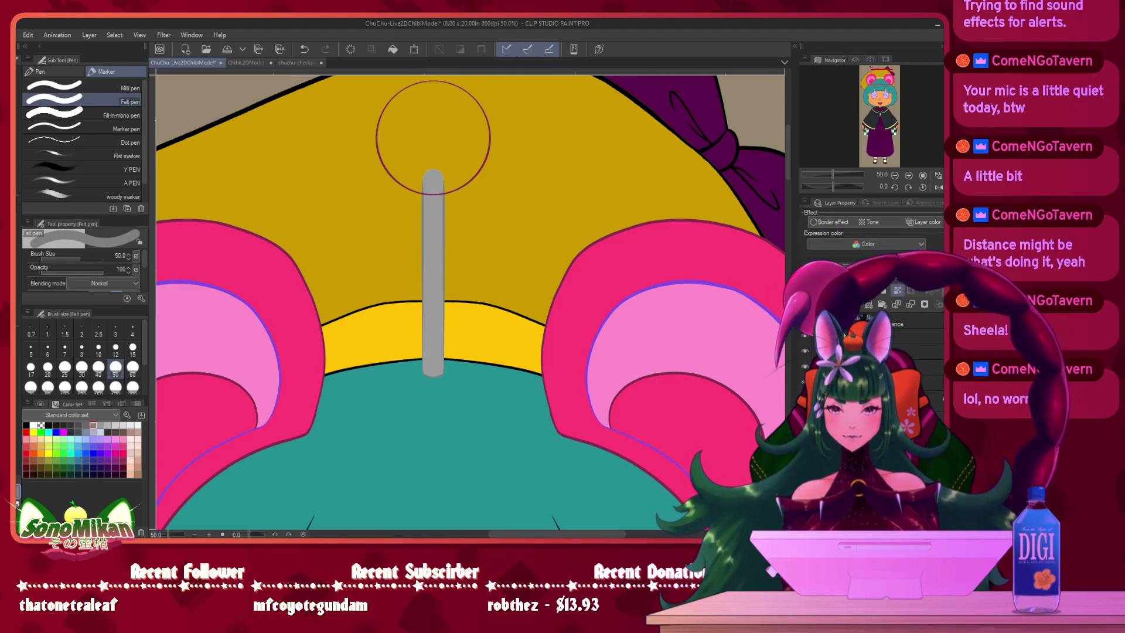
key("ctrl+y")
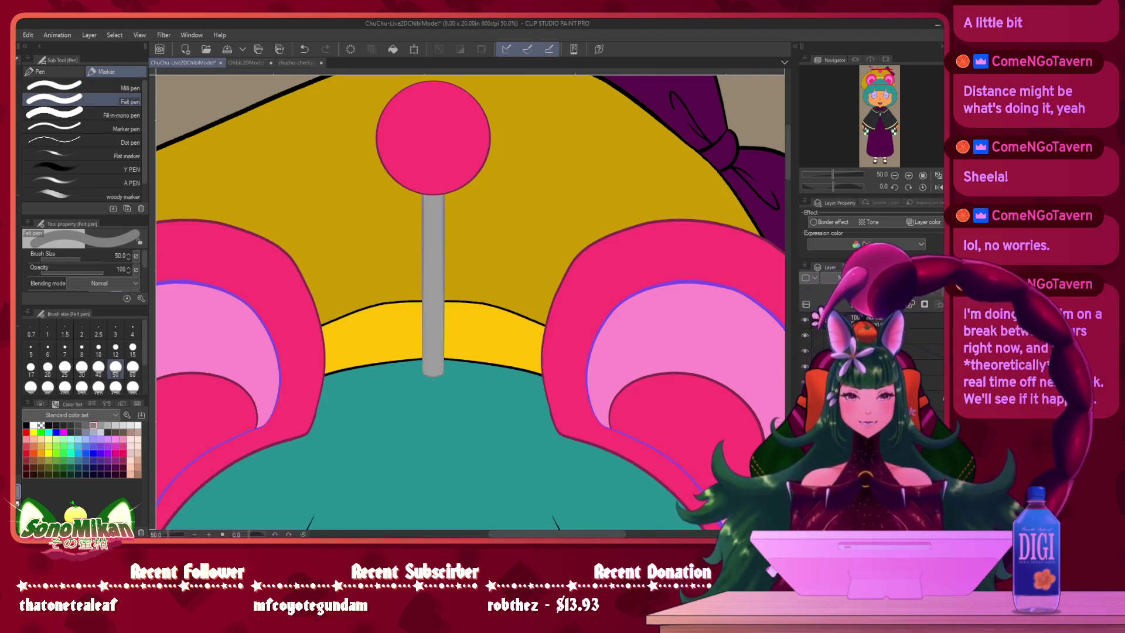
- Paint a grey colour swatch on the background beside the violet one
mouse_move(372, 132)
left_mouse_down()
mouse_move(576, 294)
mouse_move(633, 394)
left_mouse_up()
left_click_drag(511, 241, 488, 287)
- Try recolouring the right edge of the front fringe in blue and green from the colour set at brush size 120
left_click_drag(655, 356, 468, 138)
left_click_drag(597, 323, 567, 156)
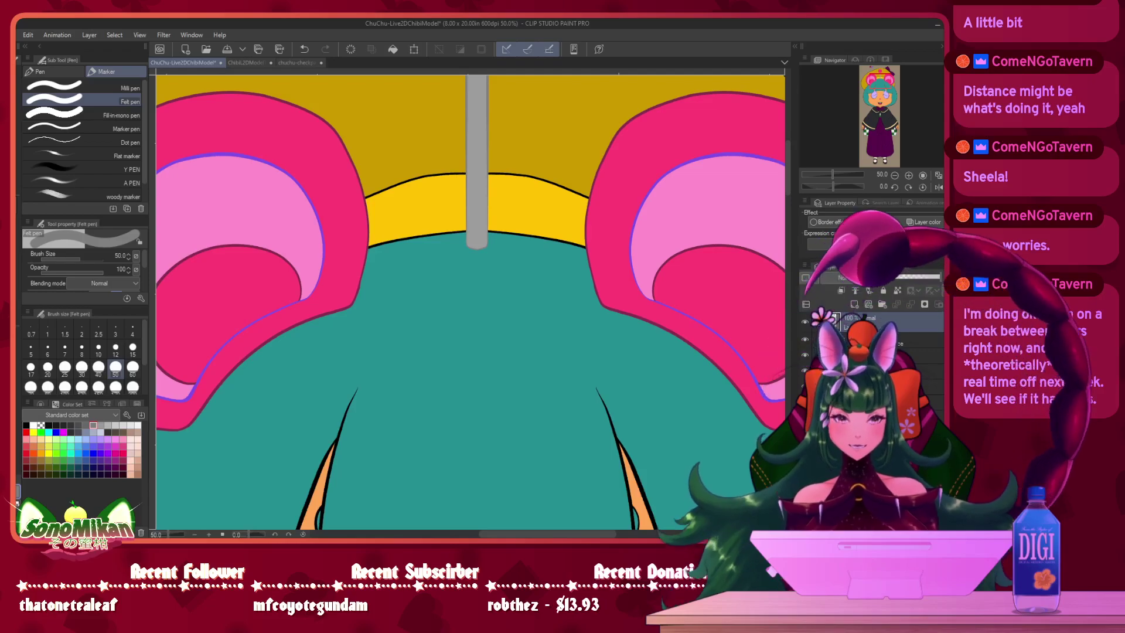
scroll(646, 350, "down", 2)
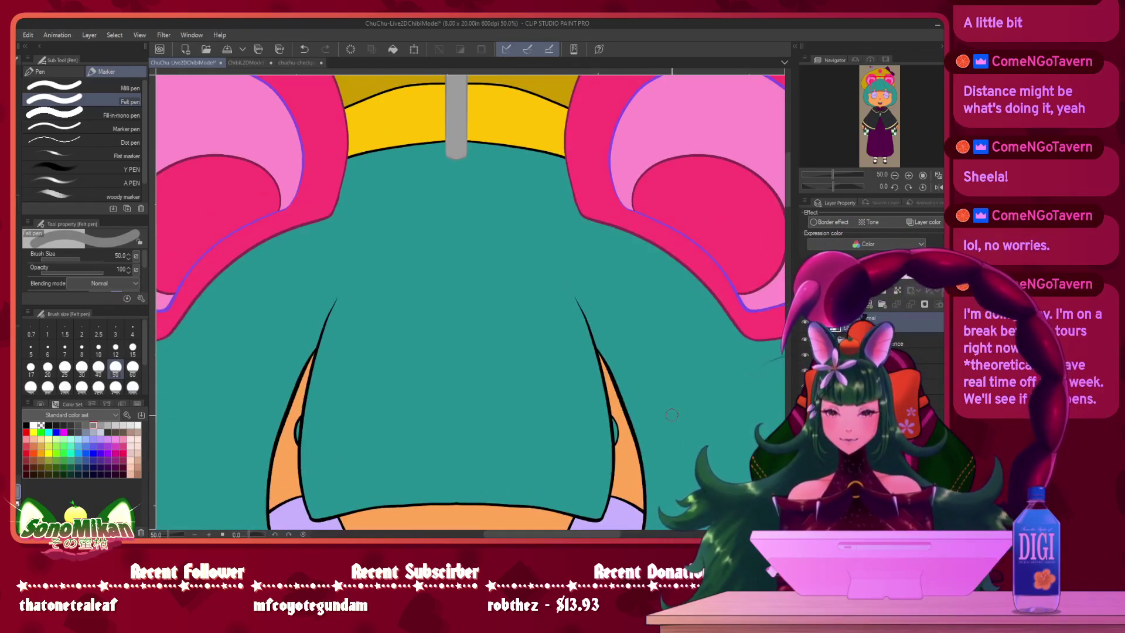
left_click_drag(626, 352, 539, 312)
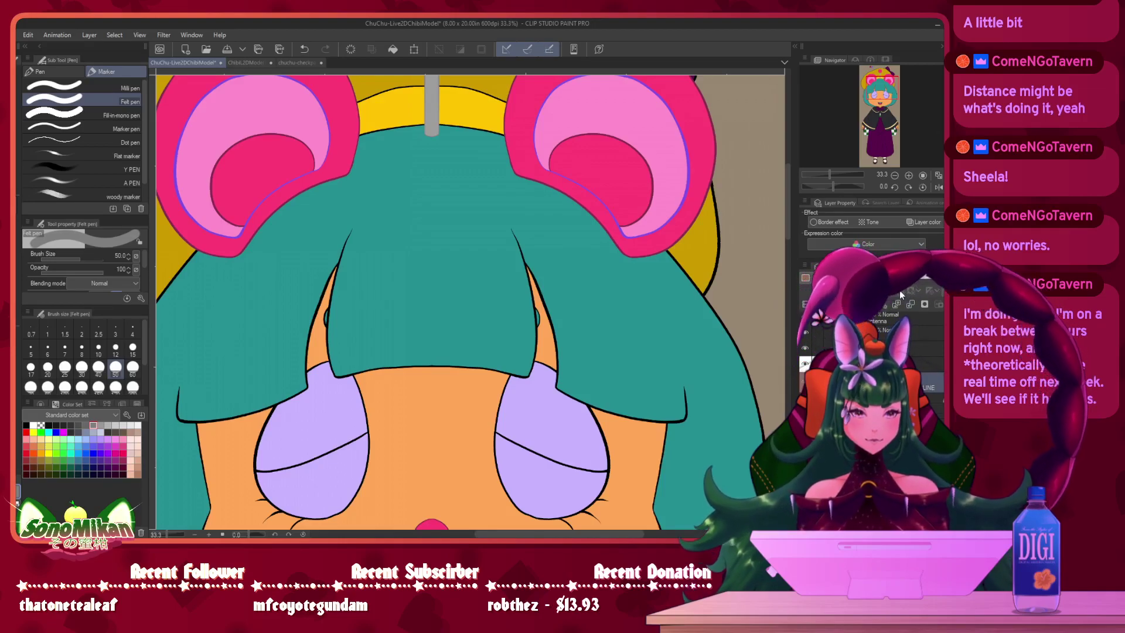
key("i")
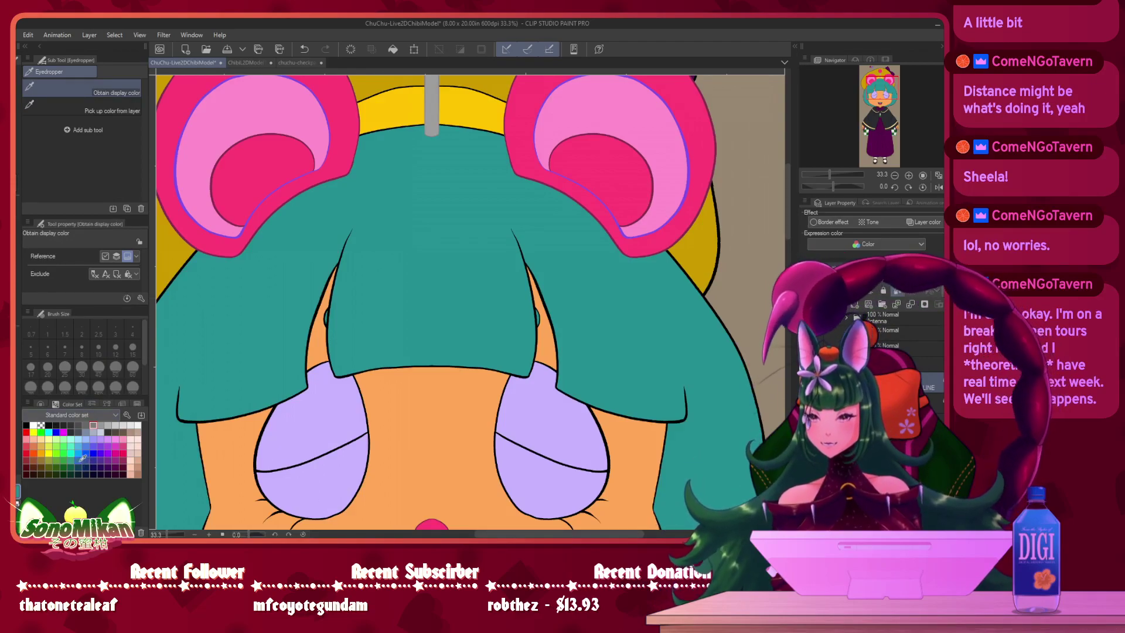
key("p")
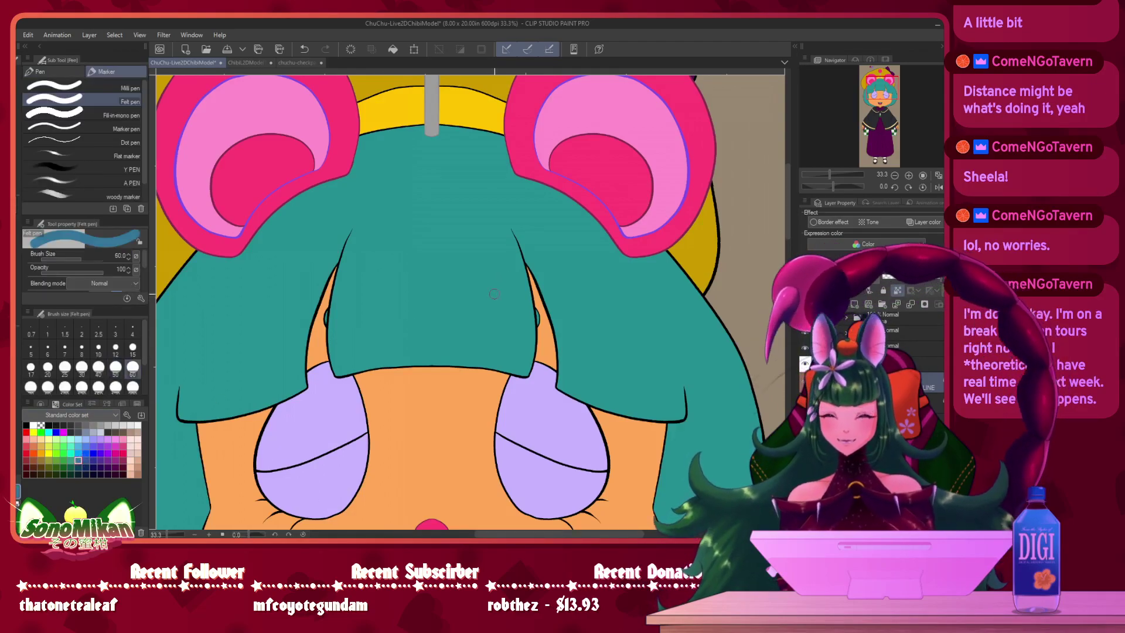
key("bracketright")
key("bracketright")
mouse_move(512, 231)
left_mouse_down()
mouse_move(535, 328)
mouse_move(513, 374)
left_mouse_up()
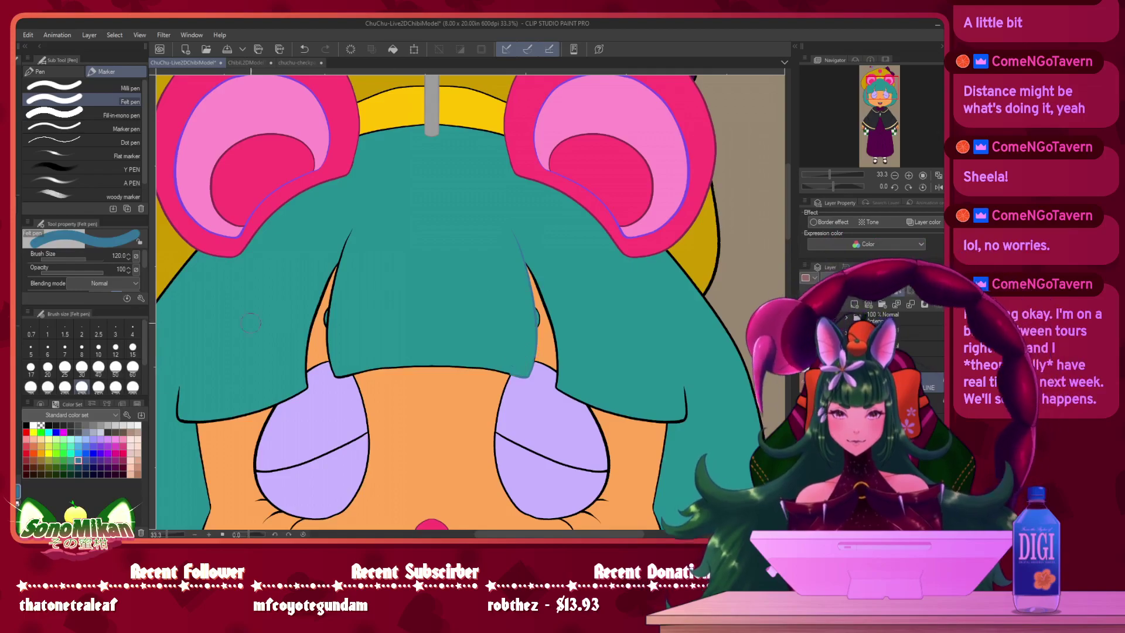
left_click(70, 460)
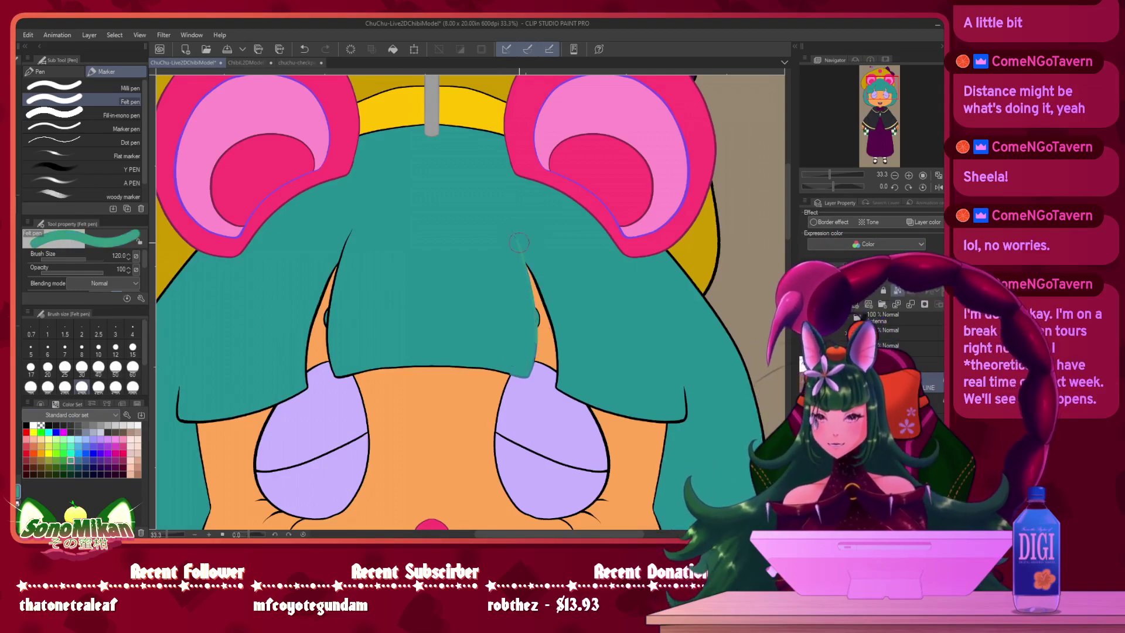
- Sample the teal hair colour, darken its value to 46% and repaint the front fringe's outline with it
key("i")
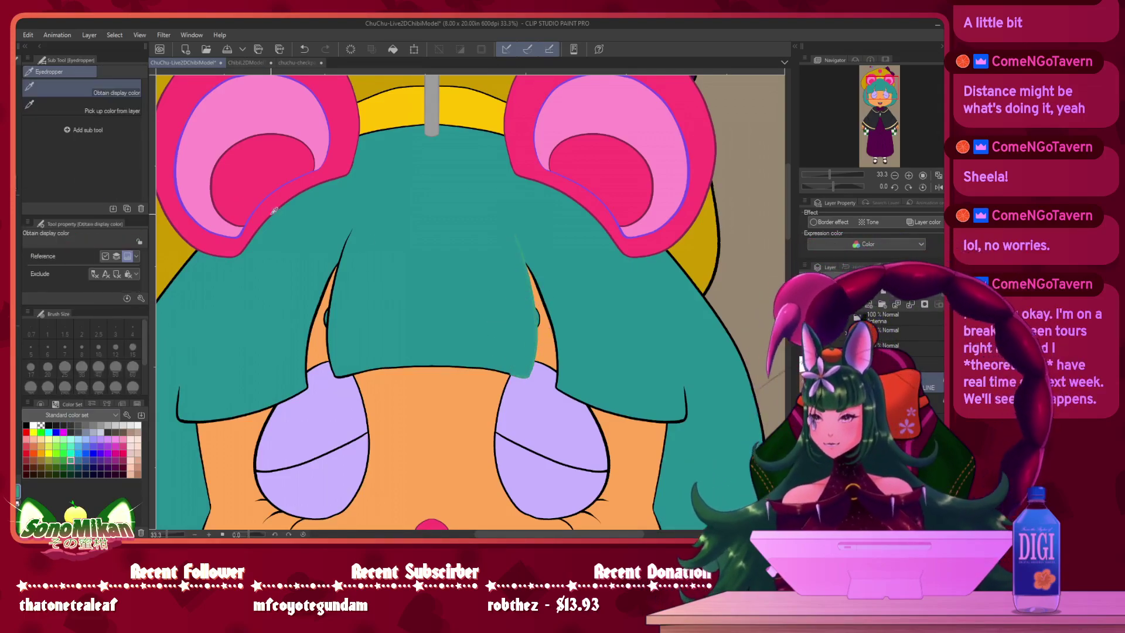
left_click(91, 403)
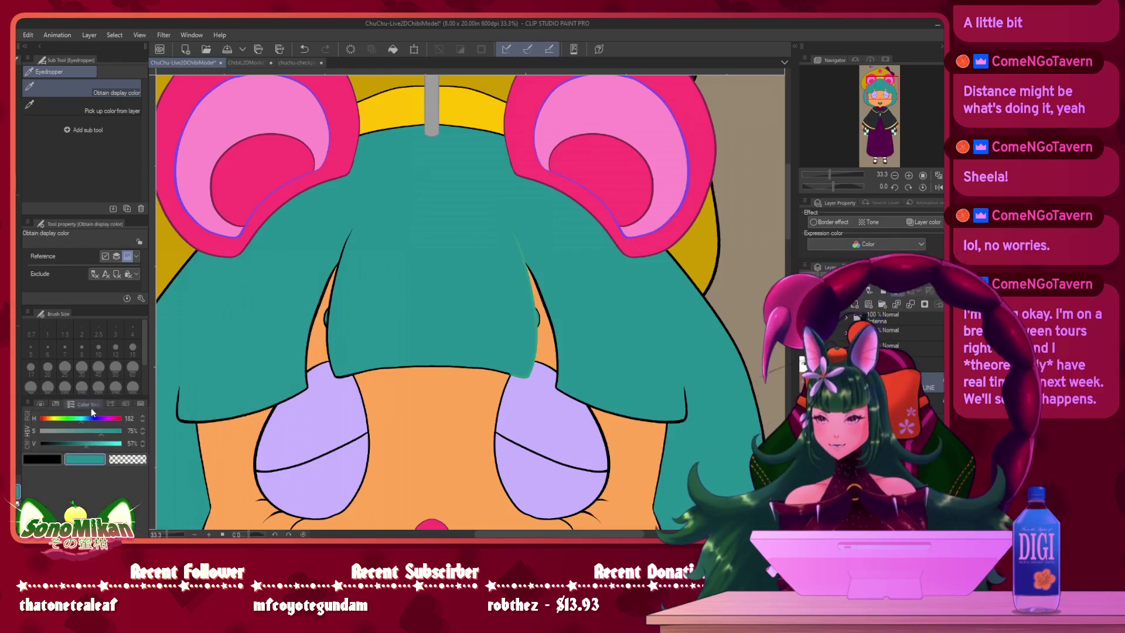
left_click(78, 443)
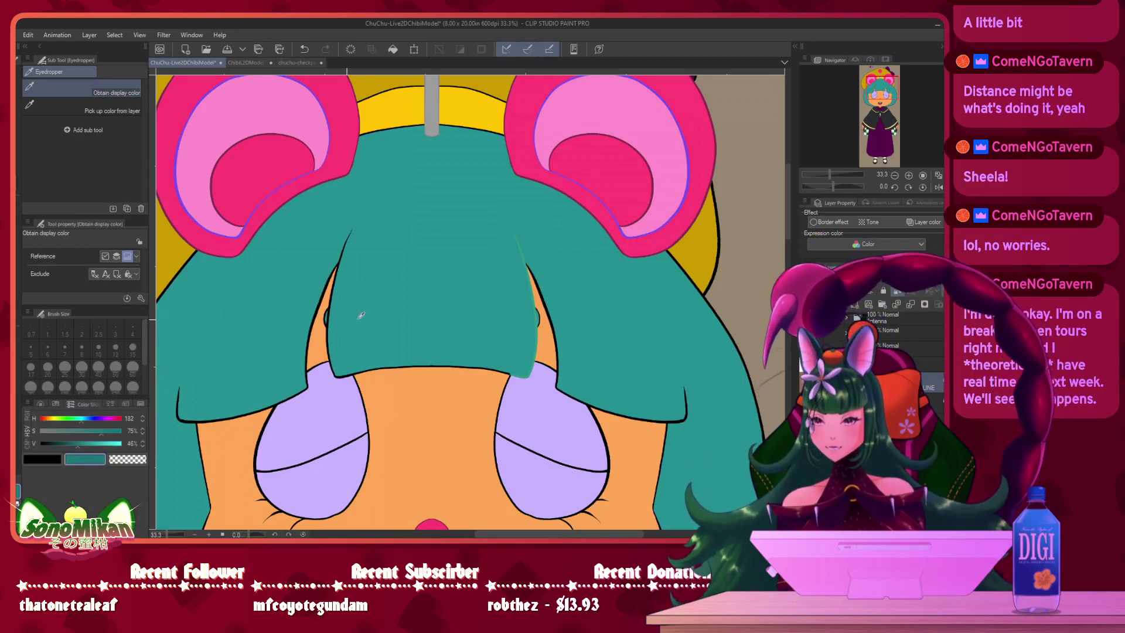
key("p")
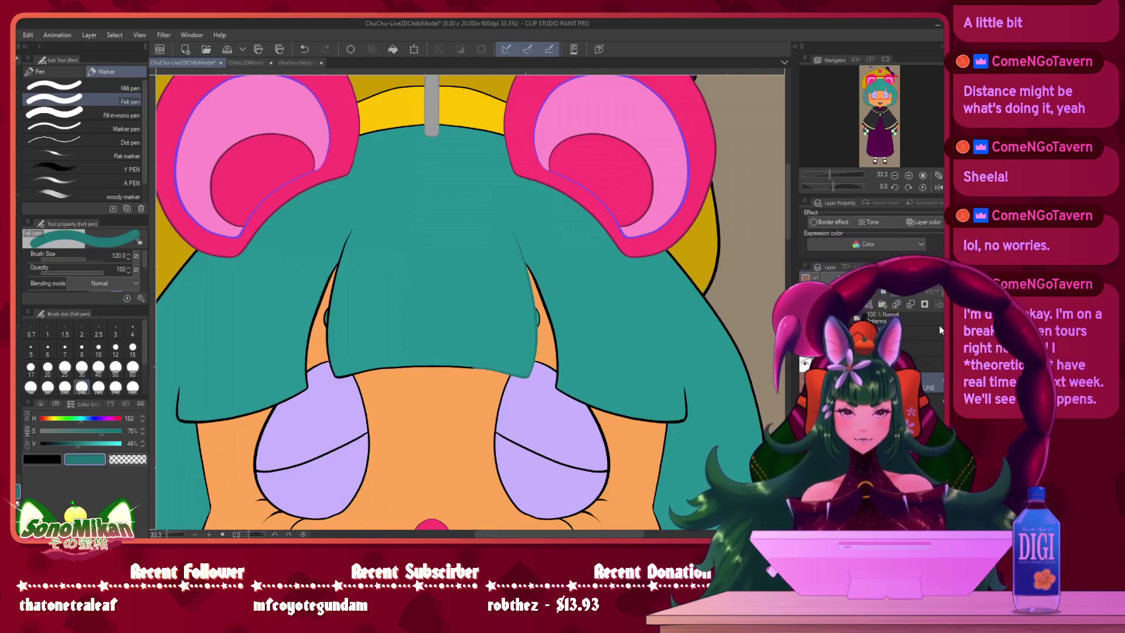
- Paint a dark teal colour swatch on the background beside the grey one
left_click_drag(454, 191, 652, 513)
left_click_drag(533, 210, 529, 214)
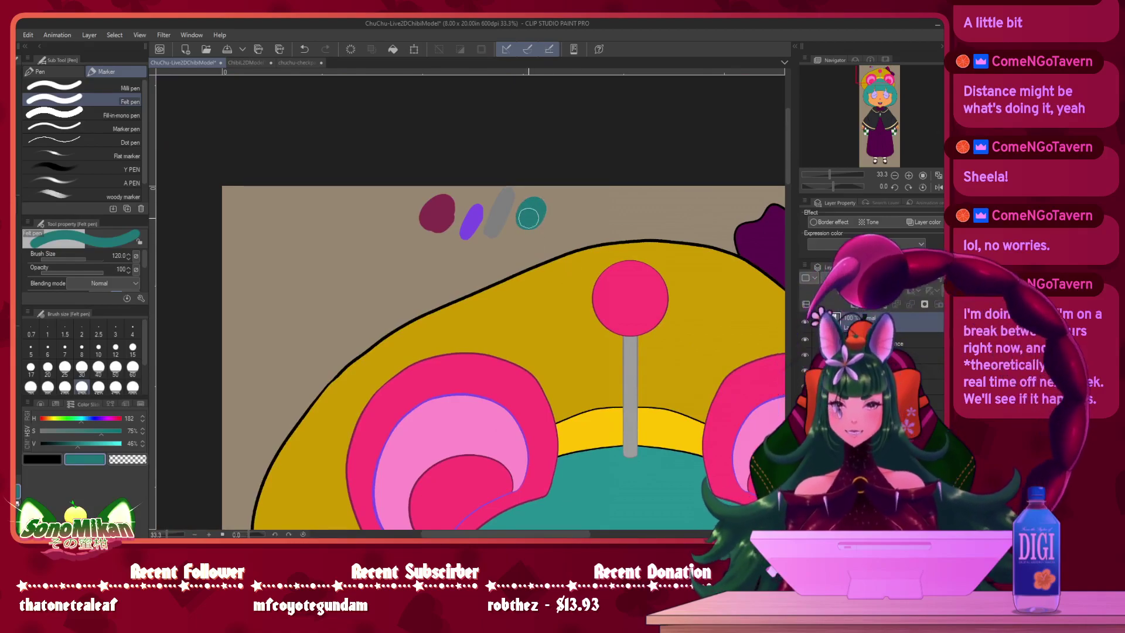
- Hide the front fringe, recolour the outlines of both side bangs in dark teal and show the fringe again
left_click_drag(648, 383, 550, 228)
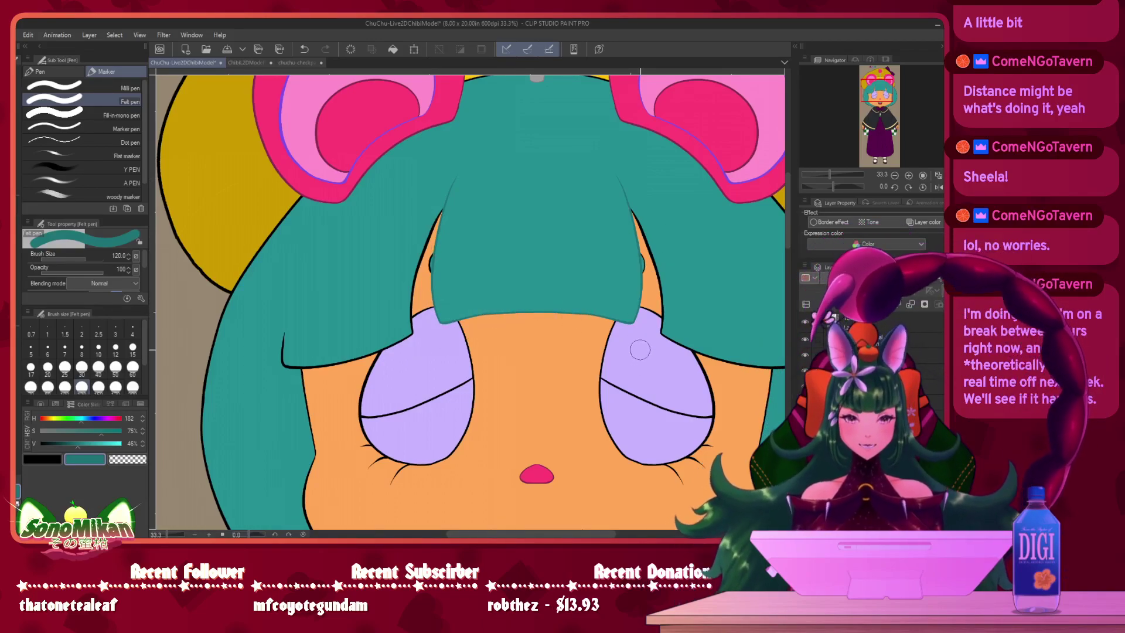
left_click_drag(640, 350, 557, 349)
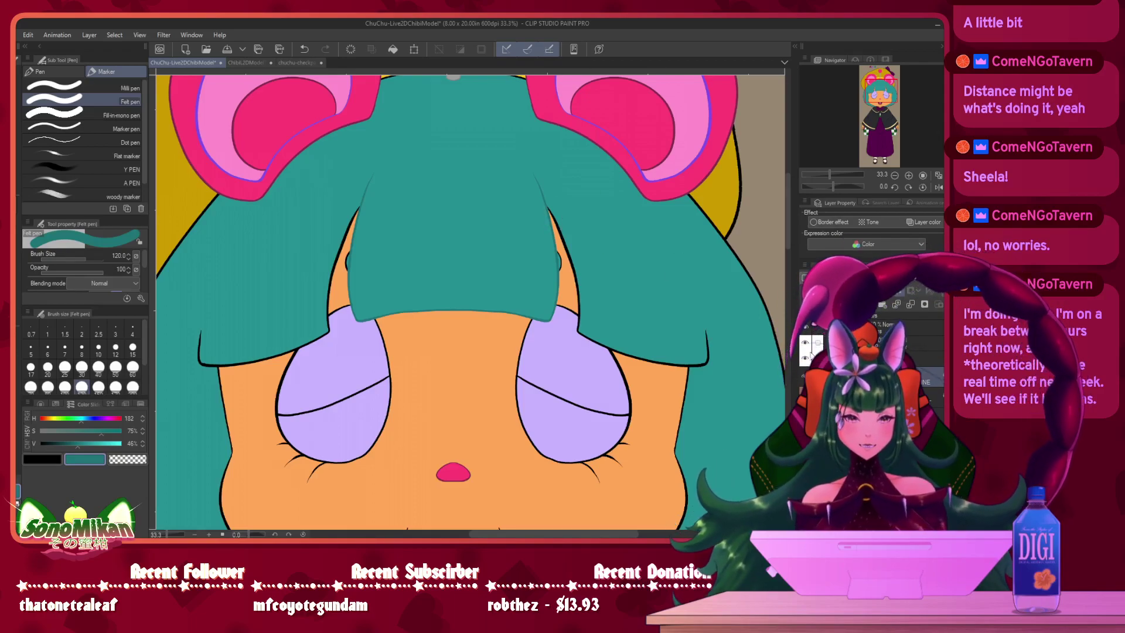
left_click(805, 343)
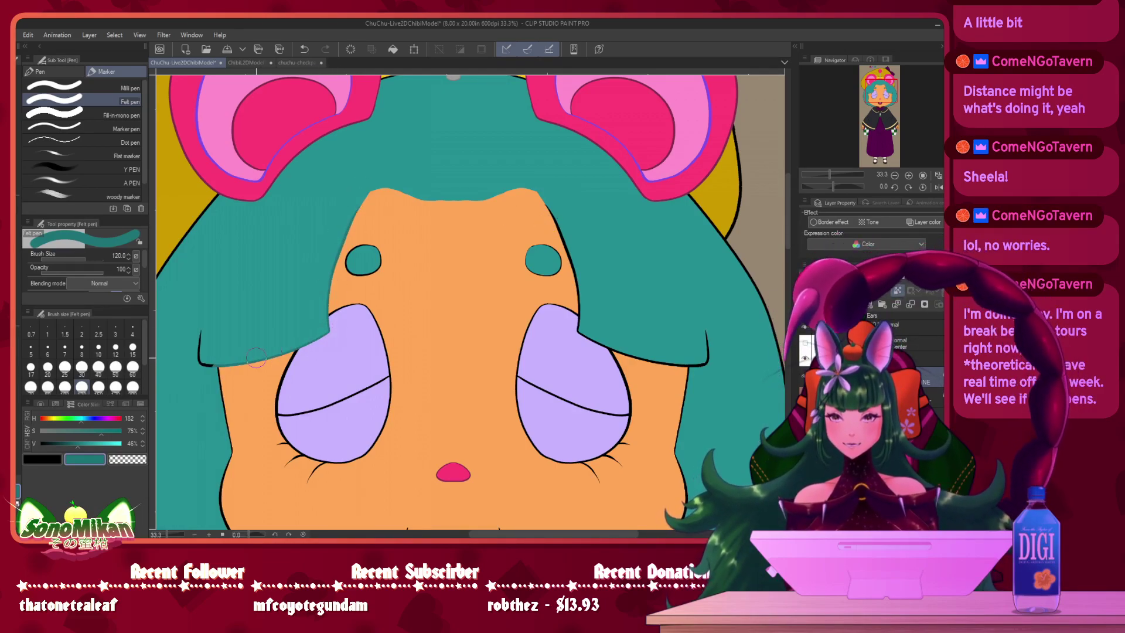
left_click_drag(212, 354, 199, 357)
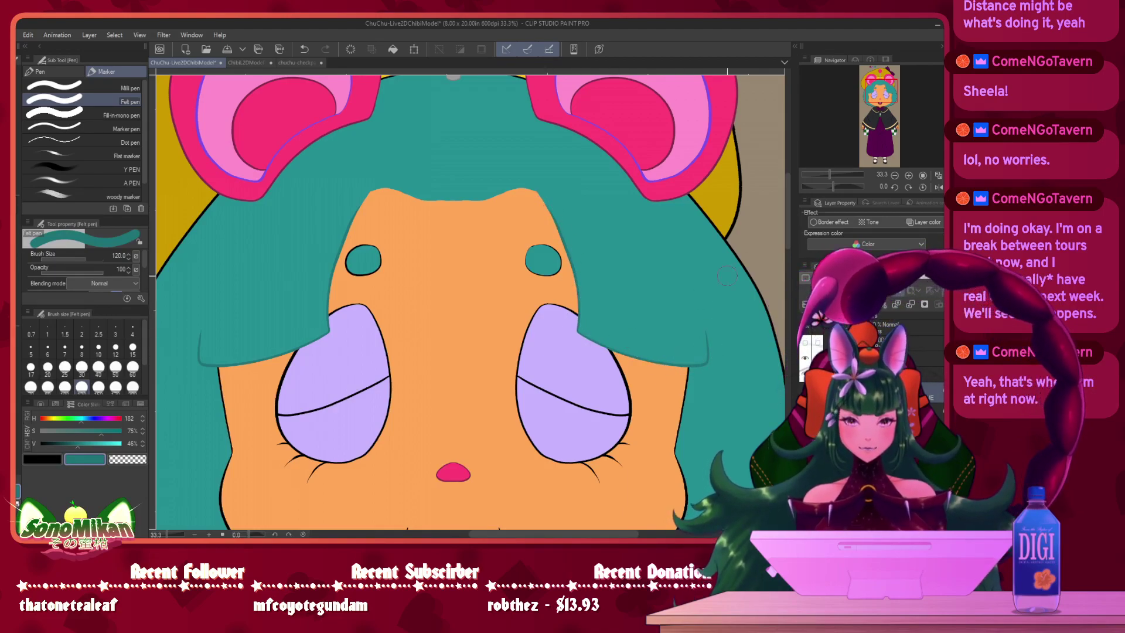
left_click(845, 329)
key("ctrl+z")
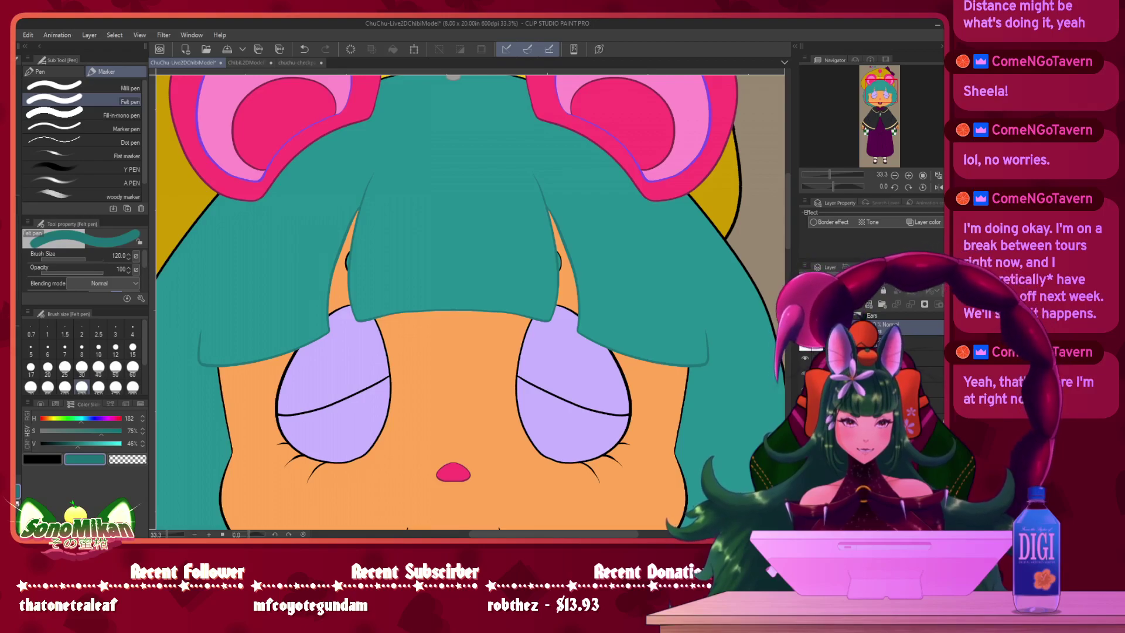
- Hide the fringe and side bangs and recolour the outlines of both eyebrows in dark teal
left_click(807, 331)
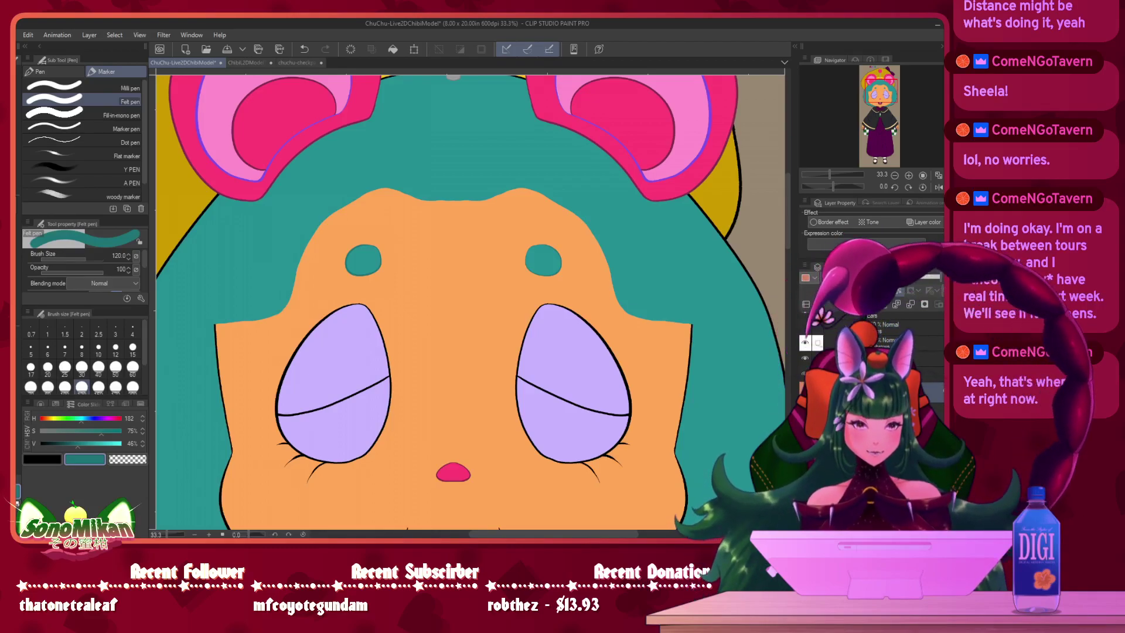
left_click(884, 342)
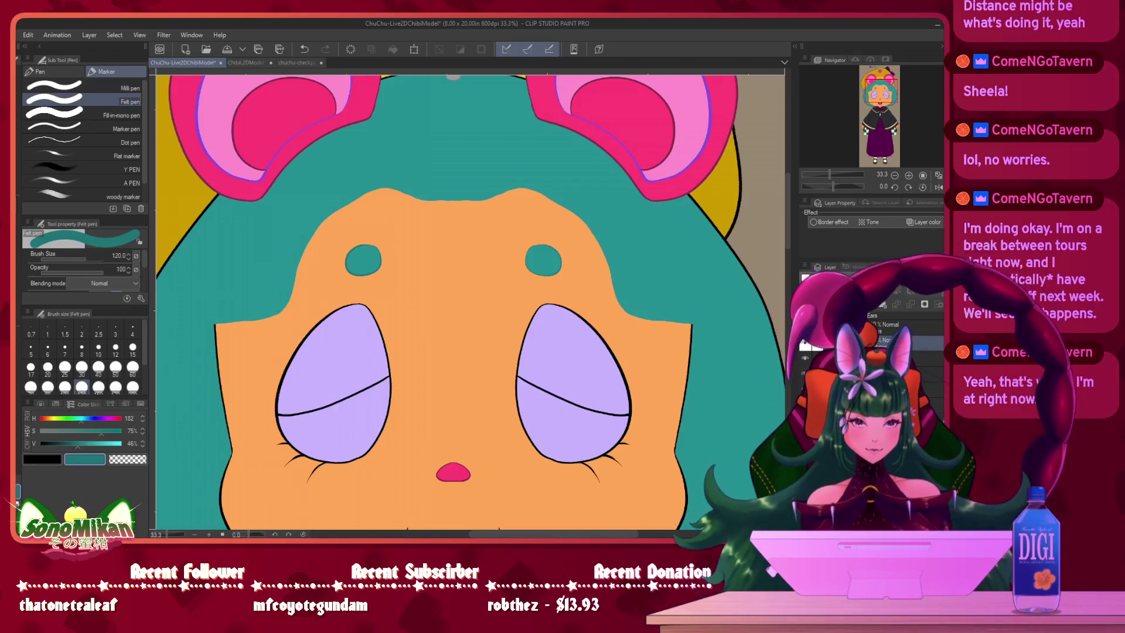
- Show the front fringe, side bangs and eyelids together again
left_click(806, 327)
left_click(806, 359)
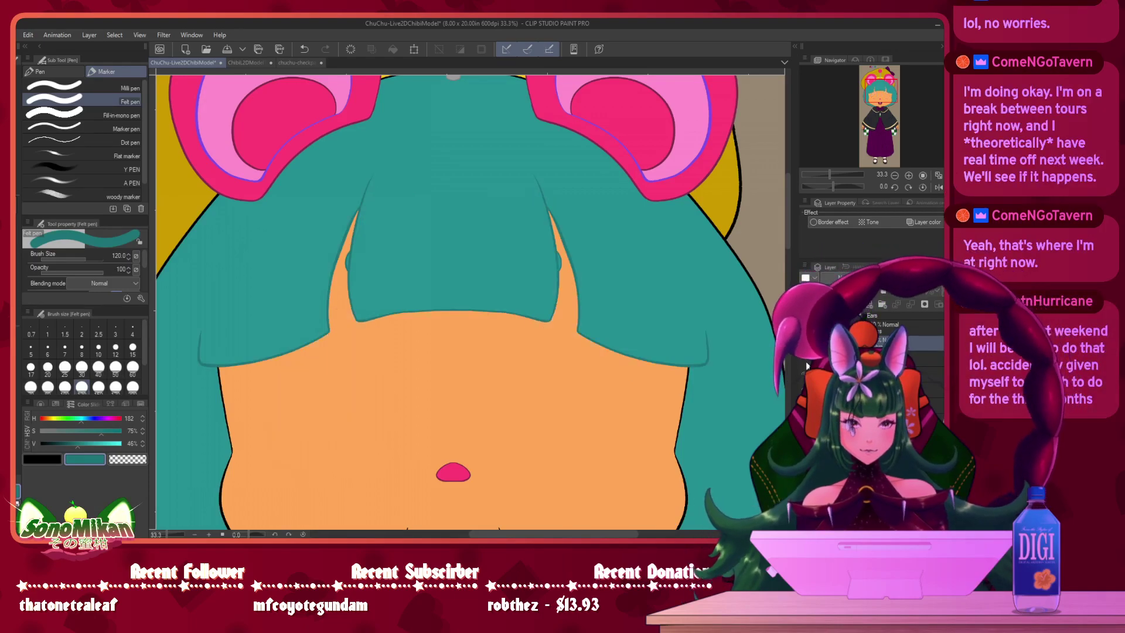
left_click(806, 358)
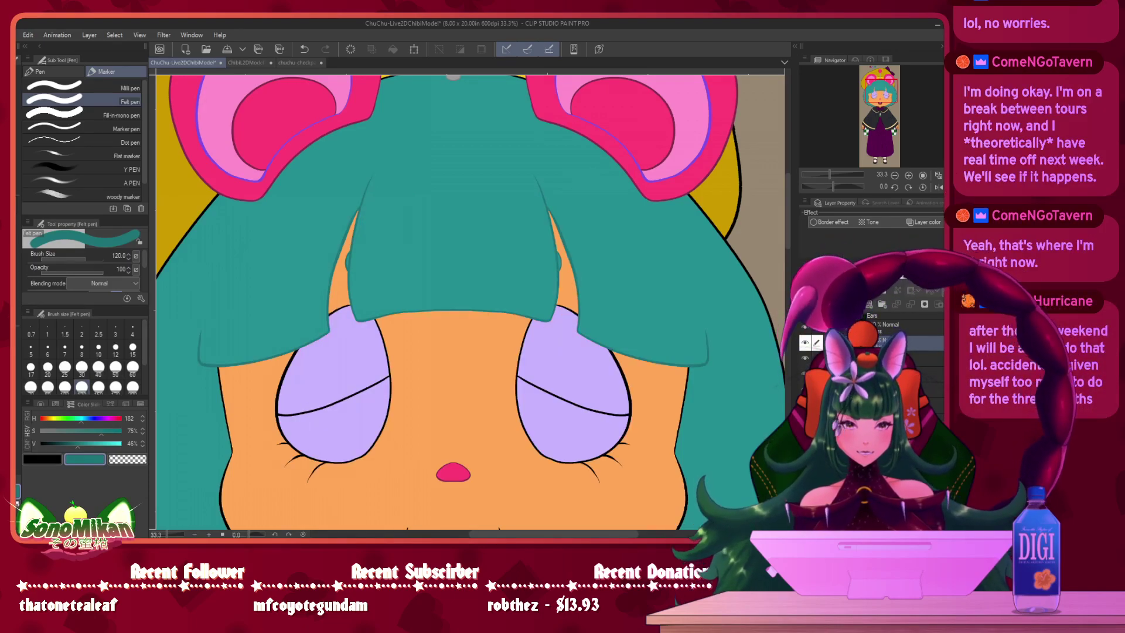
- Sample the lavender eyelid colour, darken its value to 76% and recolour the upper eyelid outline of the character's right eye with it
left_click_drag(662, 403, 658, 285)
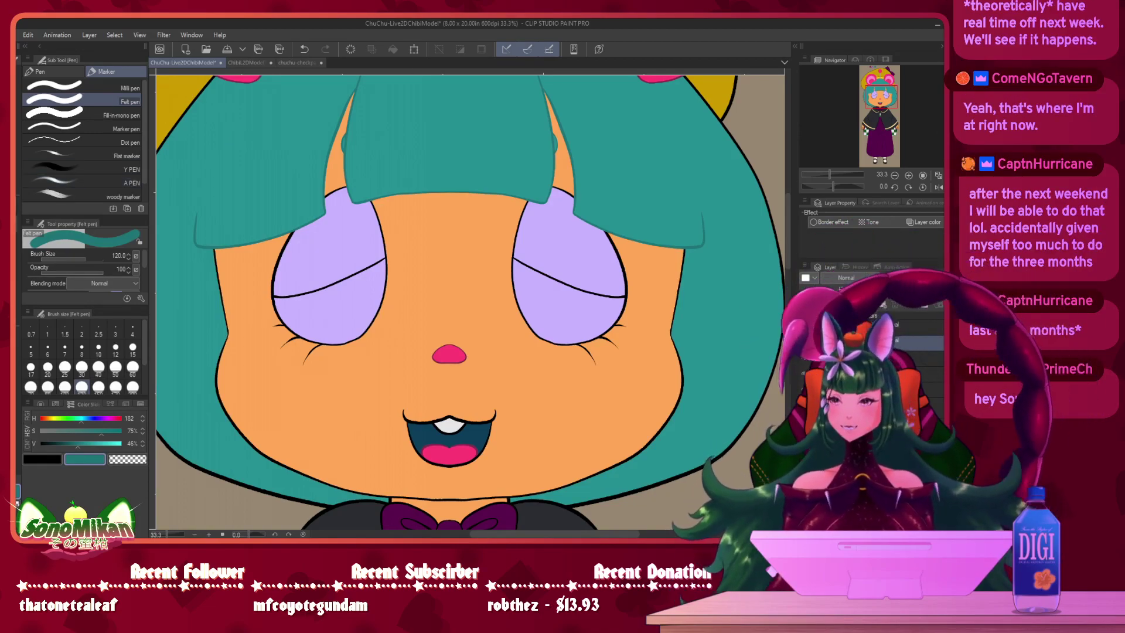
key("p")
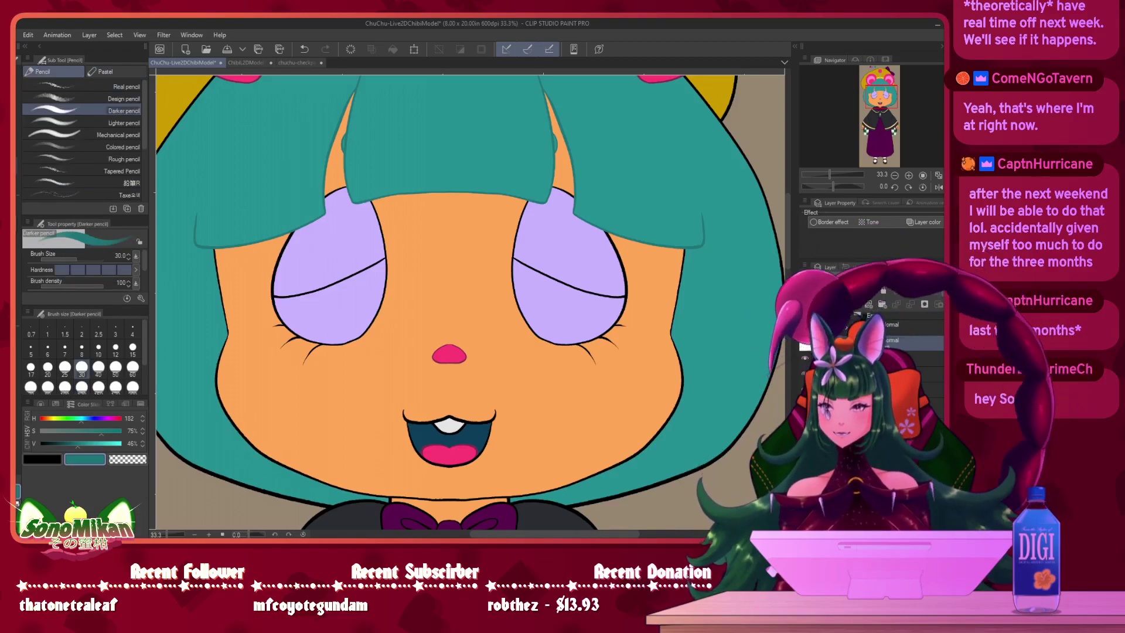
key("w")
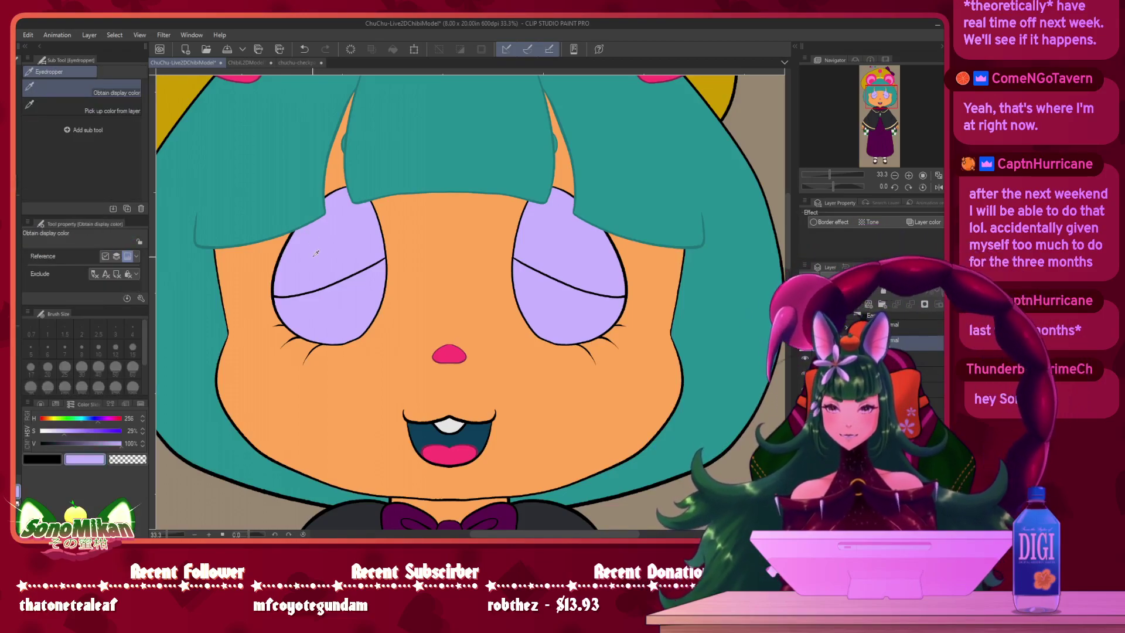
left_click(103, 446)
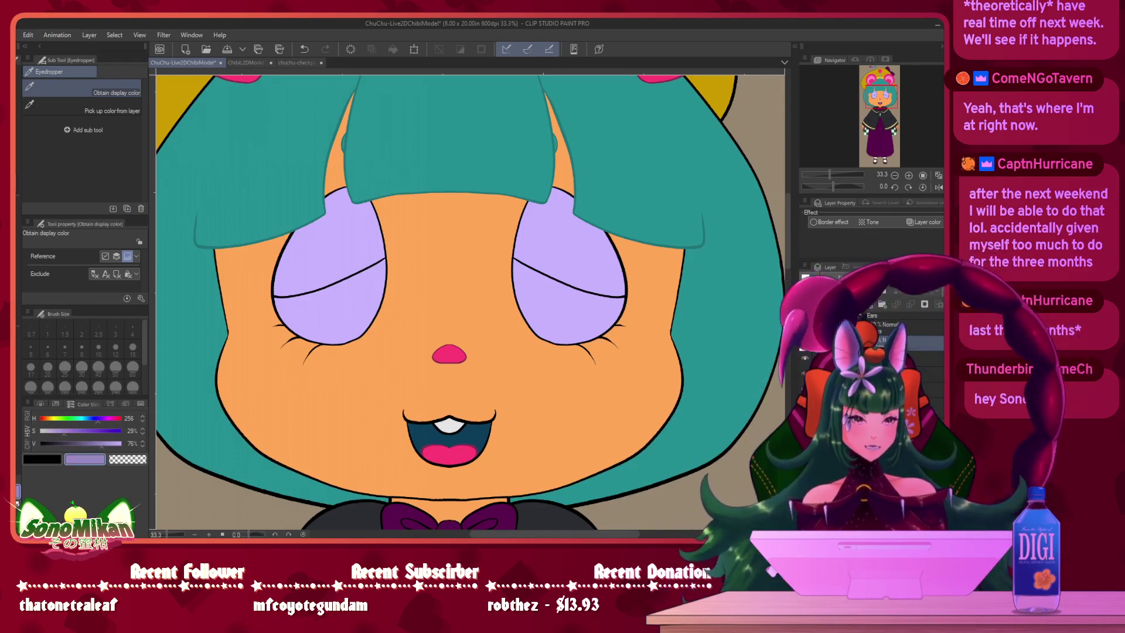
left_click(884, 419)
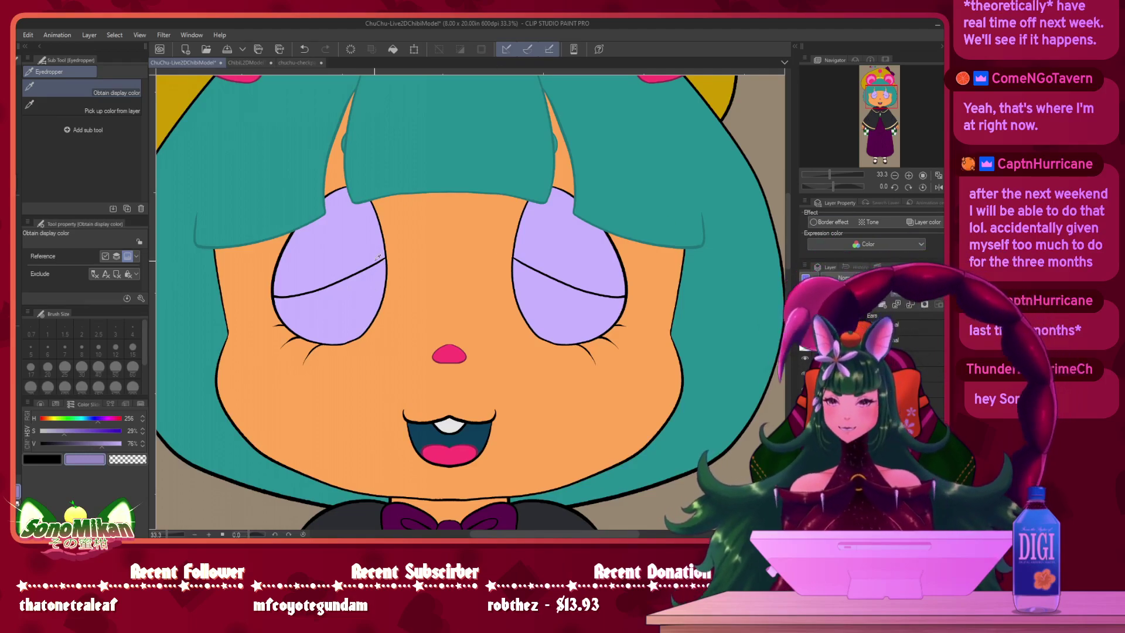
key("p")
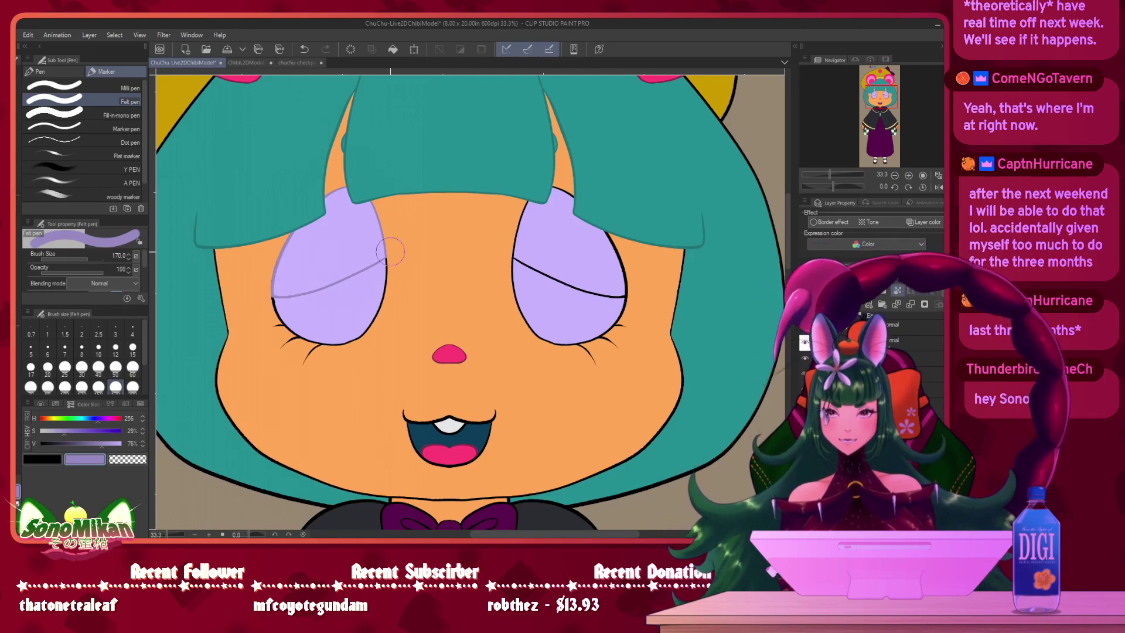
left_click_drag(369, 198, 386, 257)
- Paint a darker lavender swatch on the background below the others and recolour the right eye's lower eyelid outline in that shade
mouse_move(410, 276)
left_mouse_down()
mouse_move(437, 353)
mouse_move(465, 380)
left_mouse_up()
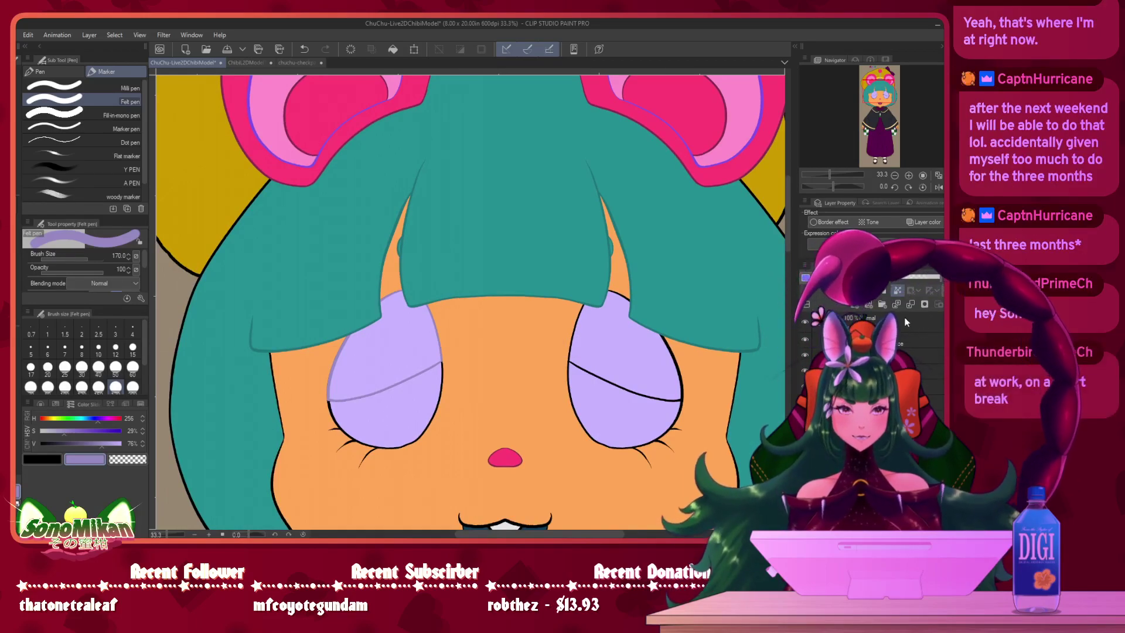
mouse_move(499, 190)
left_mouse_down()
mouse_move(515, 287)
mouse_move(479, 479)
mouse_move(550, 567)
left_mouse_up()
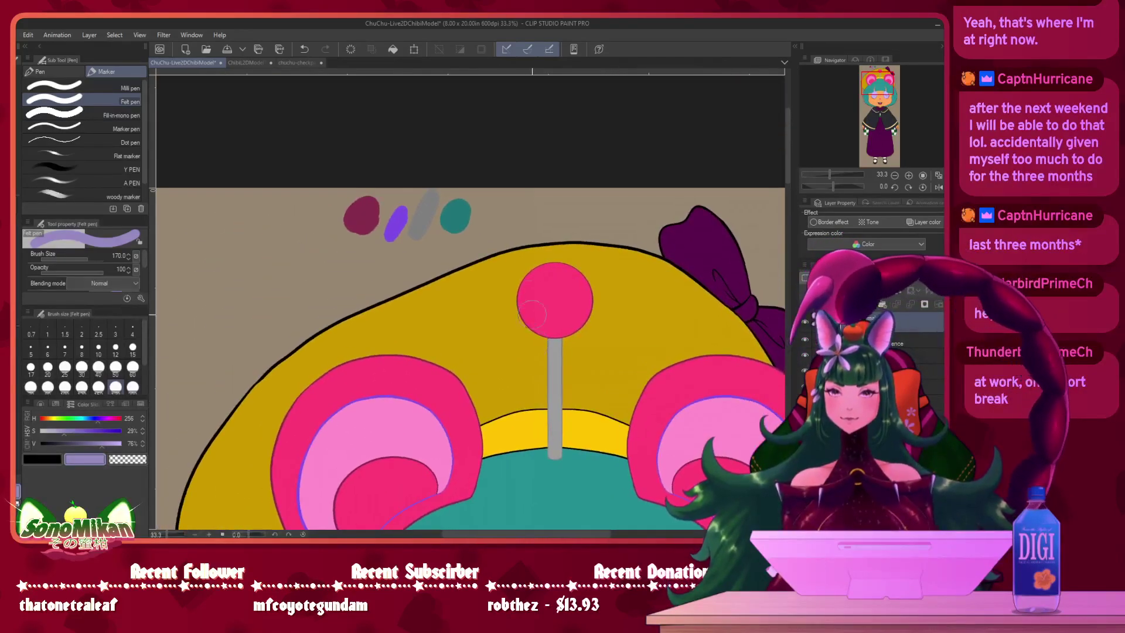
left_click_drag(349, 267, 352, 267)
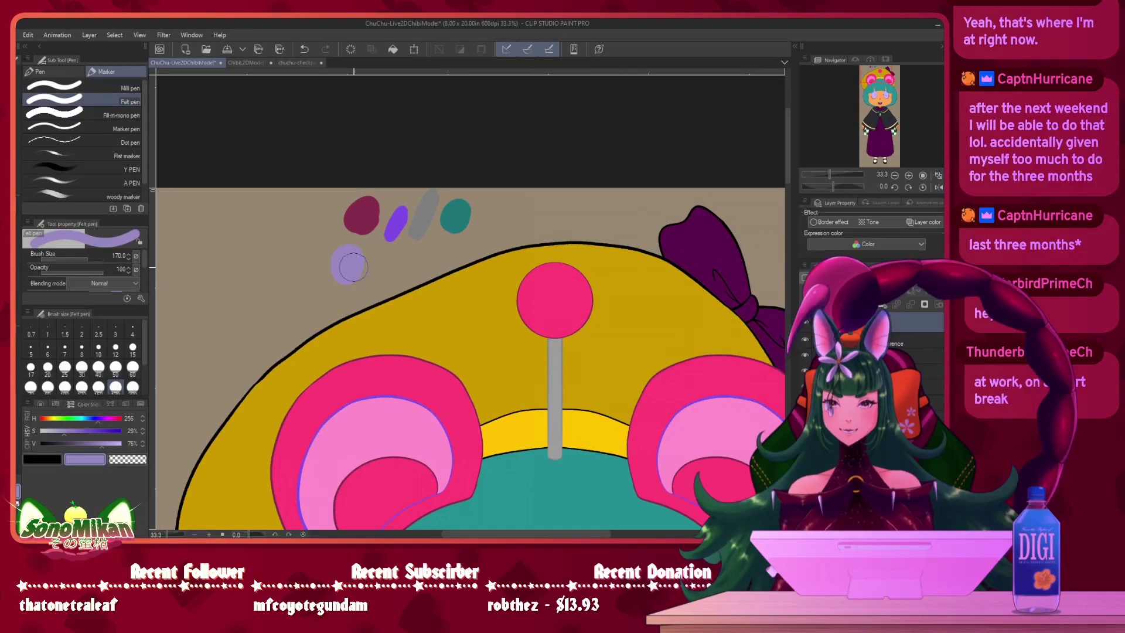
left_click(878, 93)
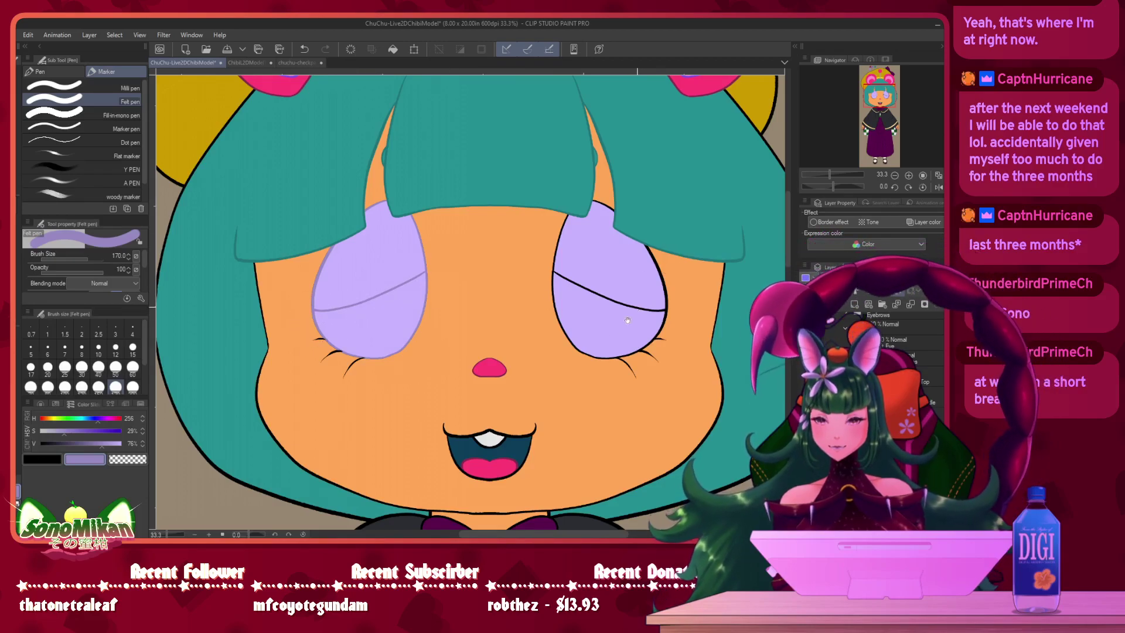
- Hide the right eye's eyelids, recolour the white eyeball's outline in light blue-grey and show the eyelids again
left_click_drag(637, 306, 617, 259)
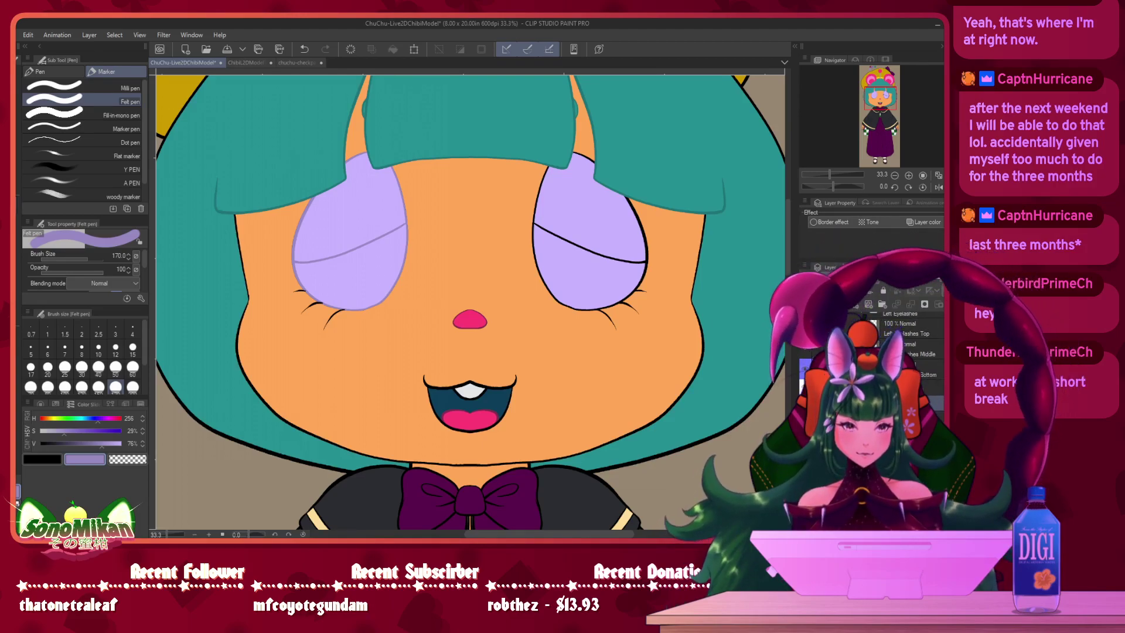
key("ctrl+z")
key("ctrl+z")
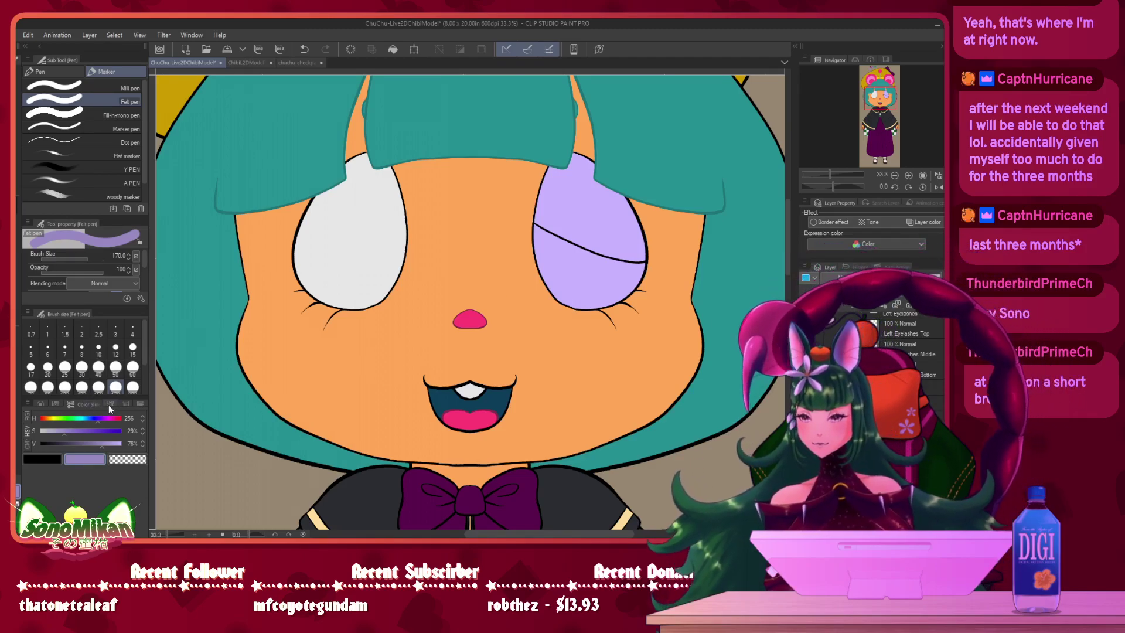
left_click(56, 405)
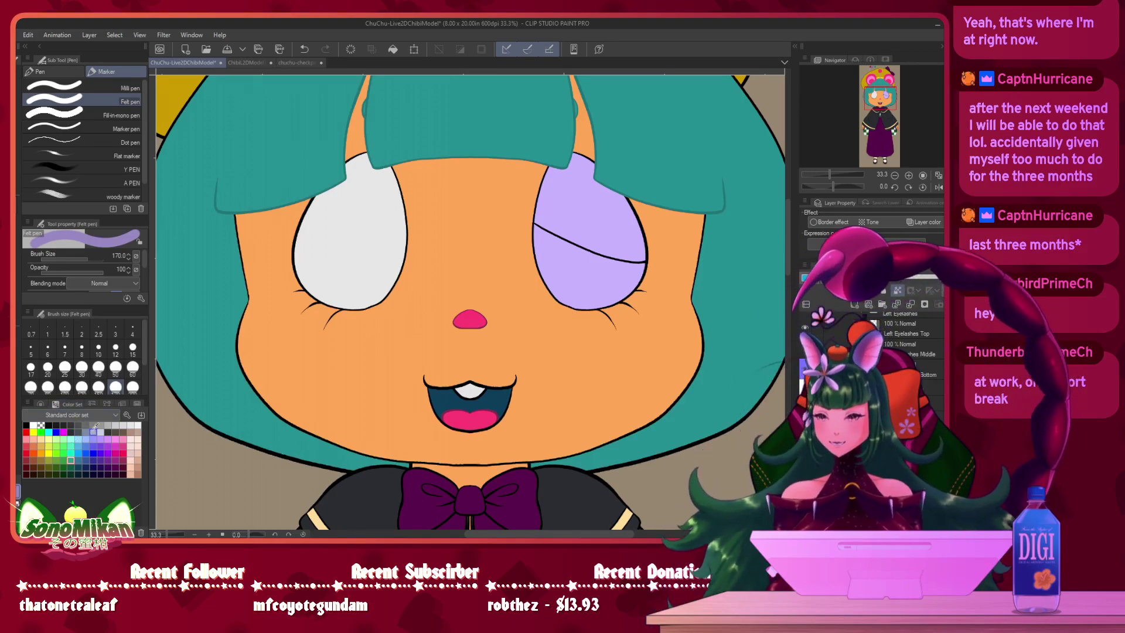
key("p")
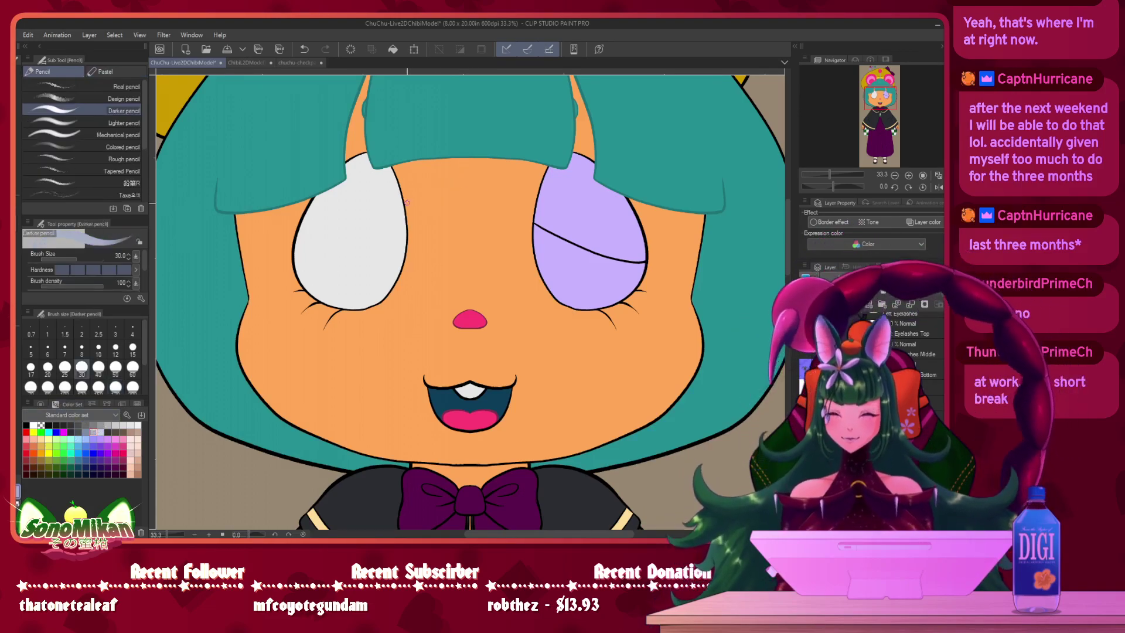
key("p")
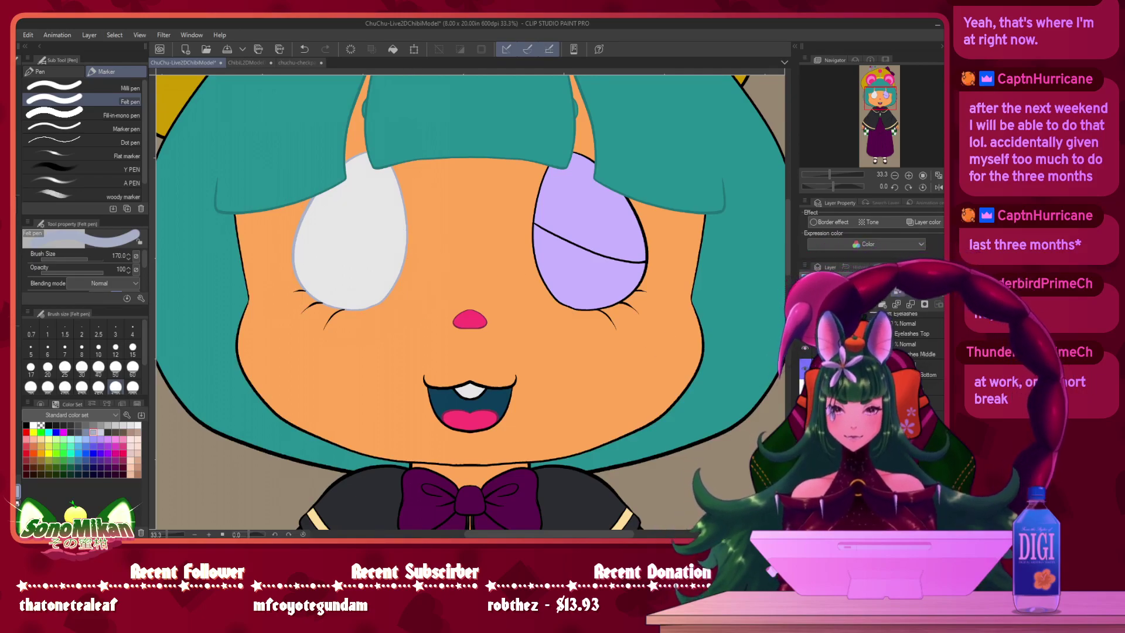
left_click_drag(805, 430, 805, 410)
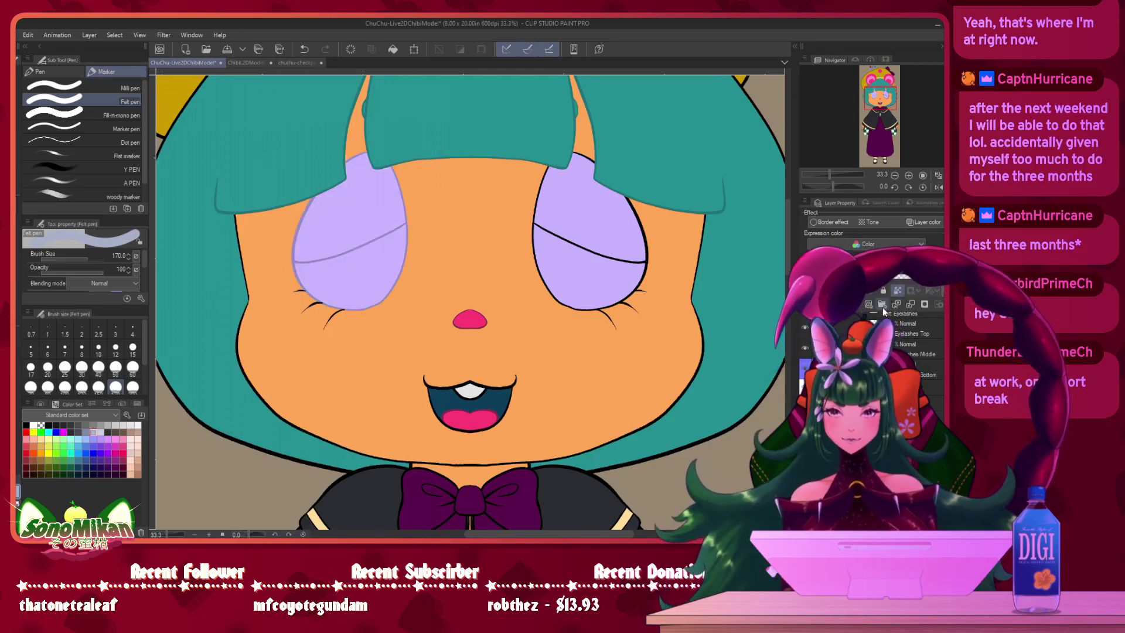
- Hide the character's left eyelids, recolour that eyeball's outline in light blue-grey and show the eyelids again
left_click_drag(730, 326, 677, 315)
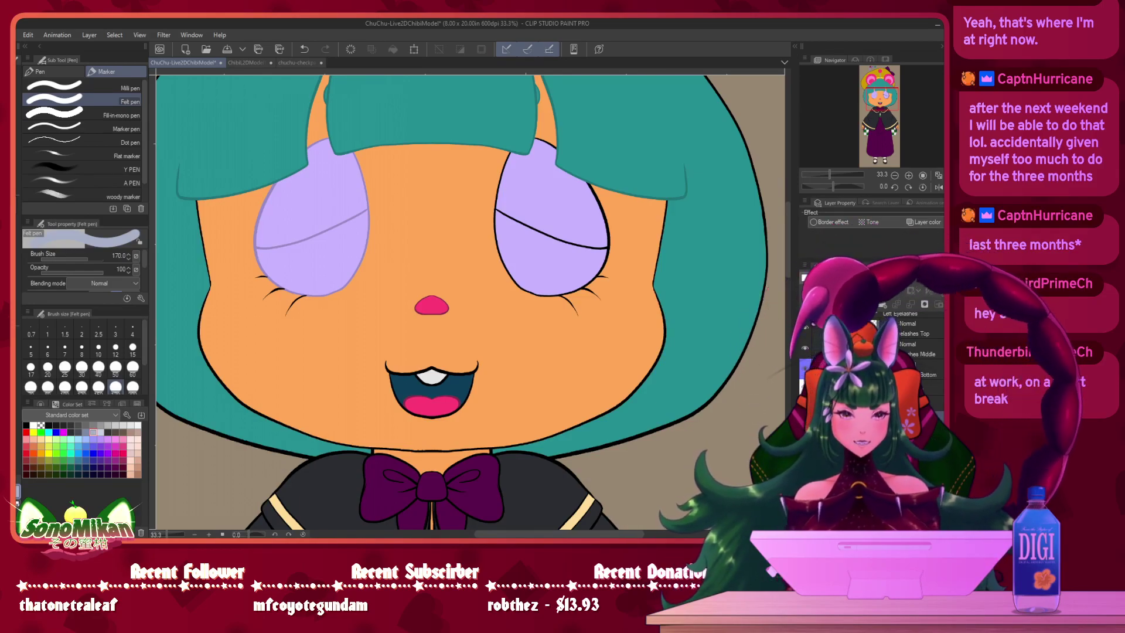
key("ctrl+z")
key("ctrl+y")
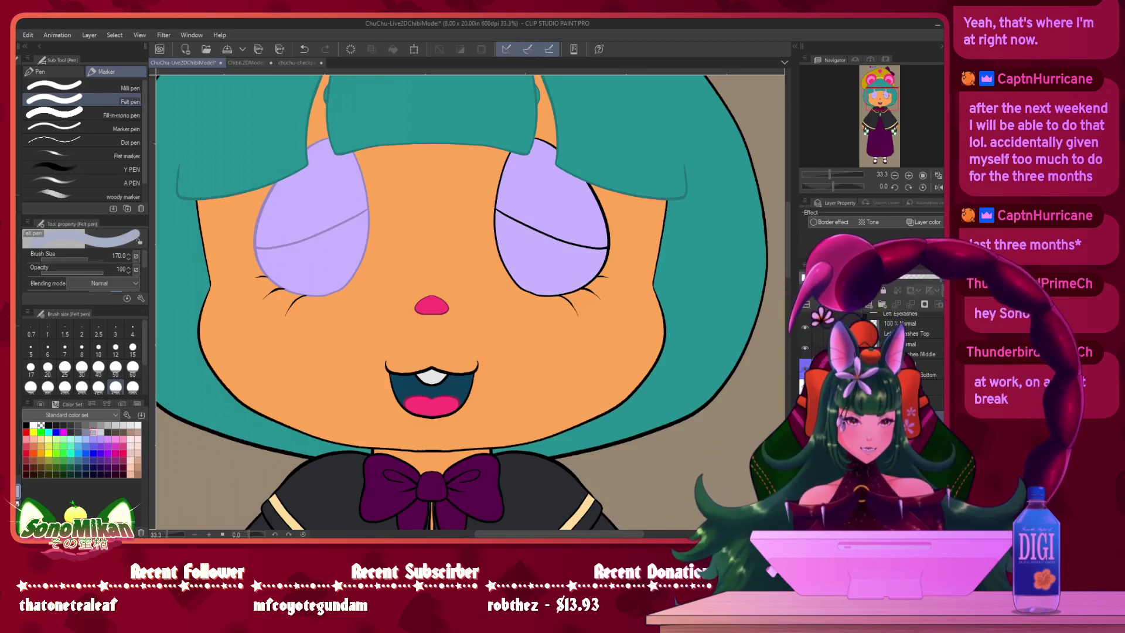
scroll(908, 352, "down", 5)
scroll(908, 351, "up", 4)
left_click(805, 321)
left_click(903, 326)
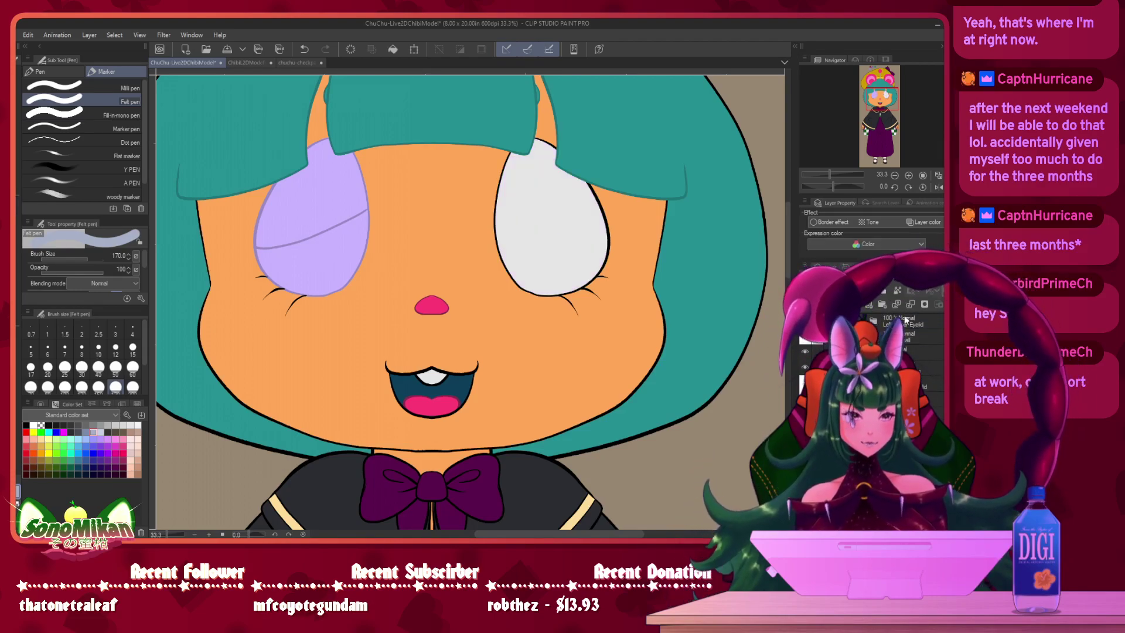
left_click(899, 292)
mouse_move(591, 188)
left_mouse_down()
mouse_move(608, 245)
mouse_move(577, 297)
mouse_move(590, 266)
mouse_move(517, 298)
mouse_move(487, 253)
left_mouse_up()
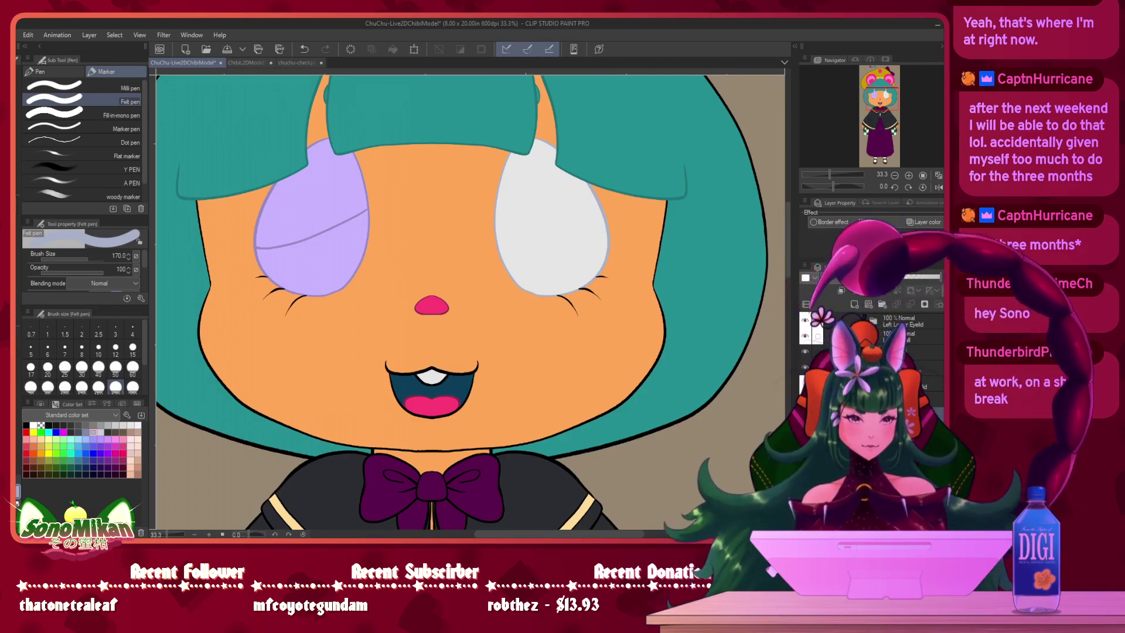
left_click(805, 320)
left_click(805, 337)
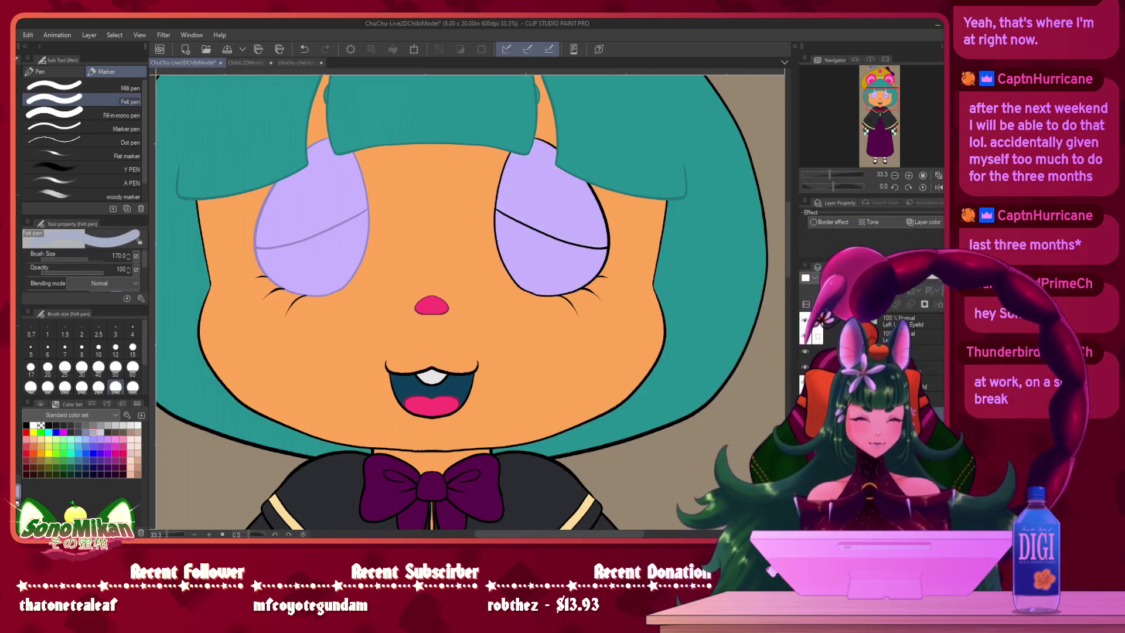
- Paint a light blue-grey colour swatch on the background beside the lavender one
scroll(772, 154, "up", 10)
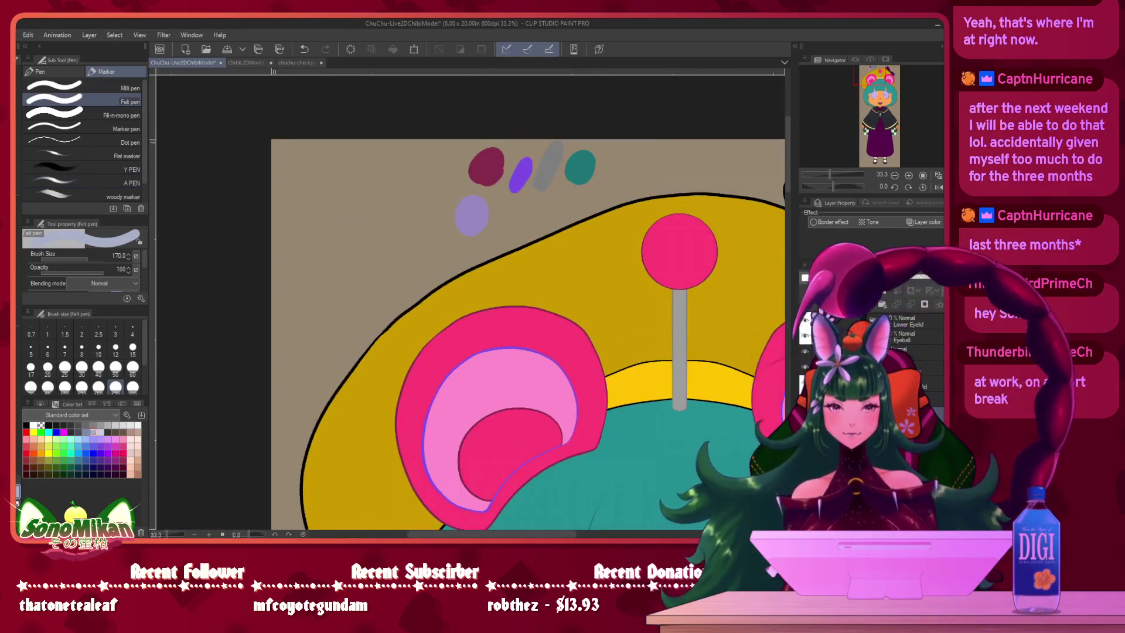
scroll(911, 321, "up", 5)
left_click(911, 321)
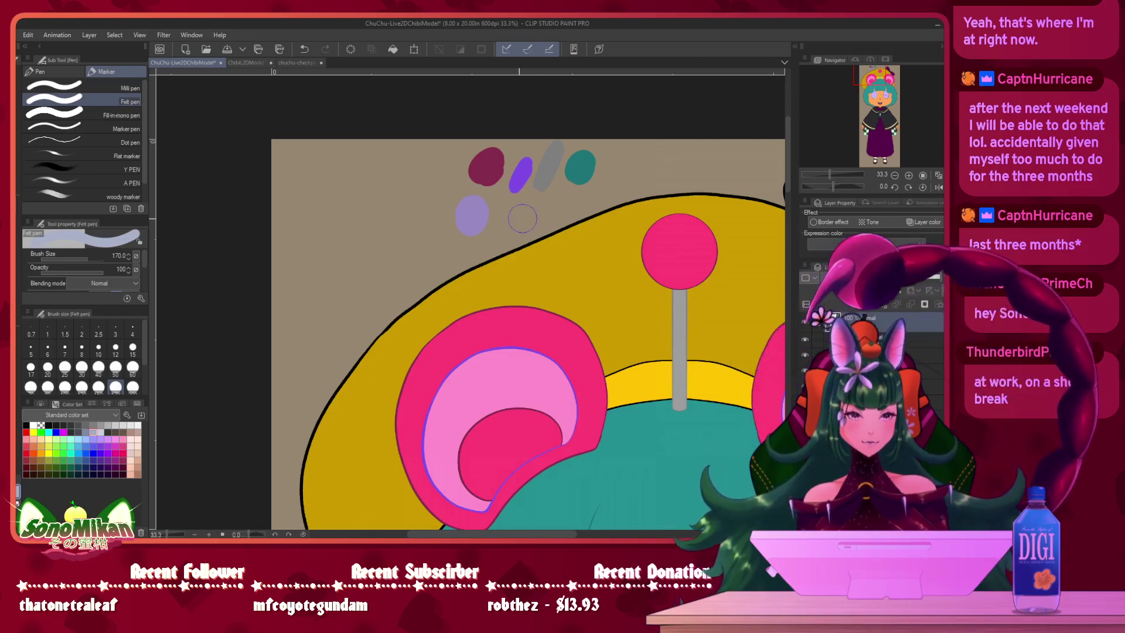
left_click(513, 215)
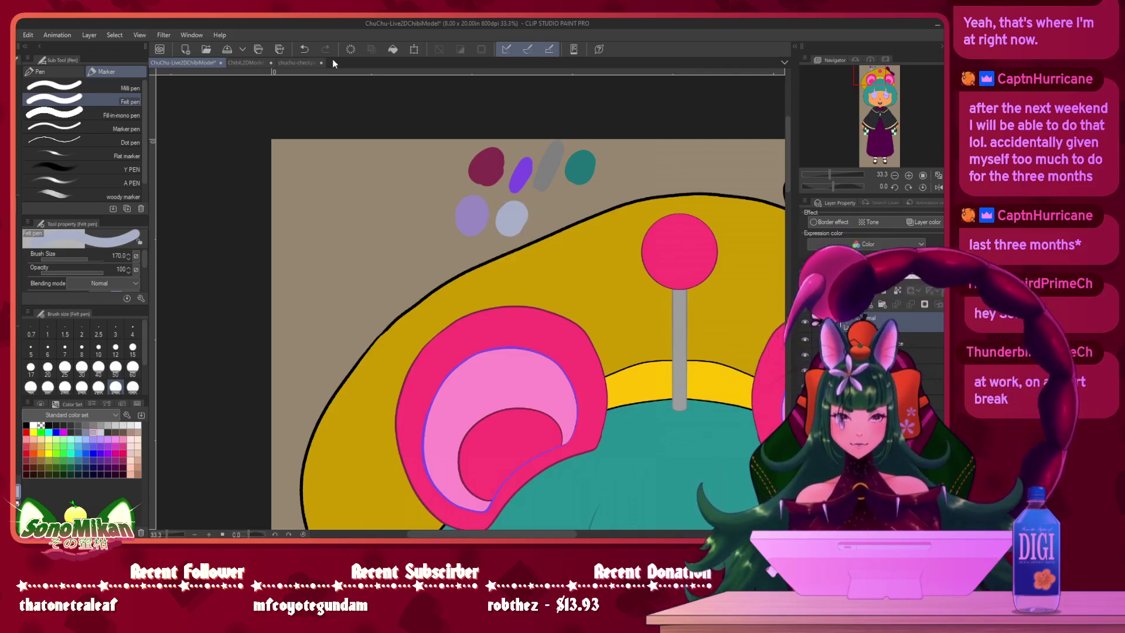
- Sample the darker lavender swatch and recolour the upper and lower eyelid outlines of the character's left eye with it
key("i")
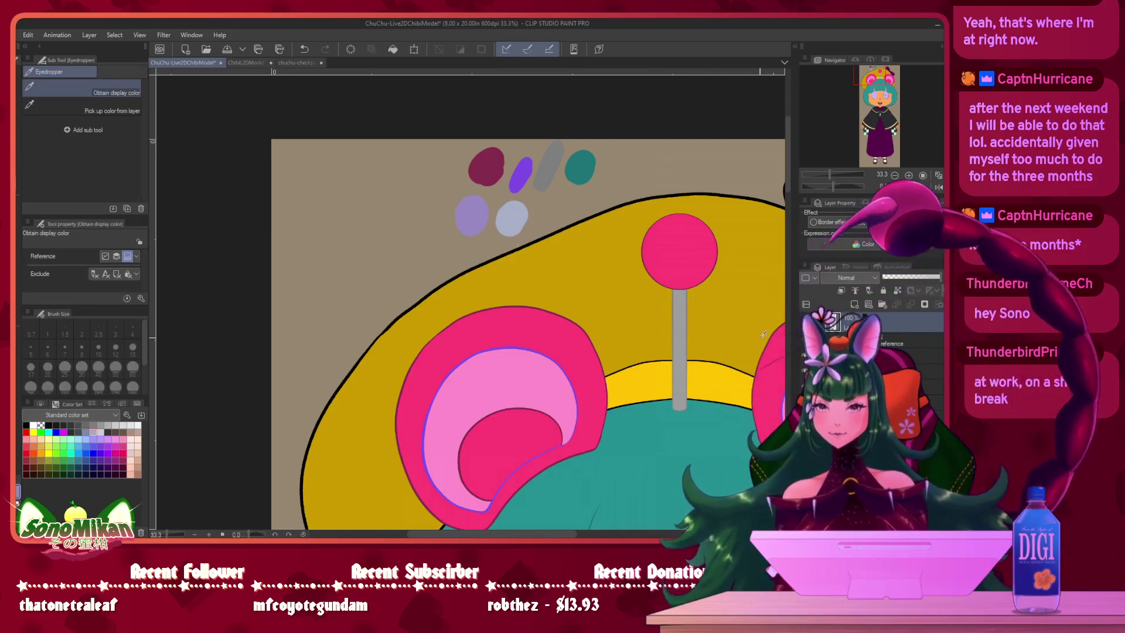
left_click_drag(716, 396, 598, 114)
left_click_drag(655, 407, 586, 214)
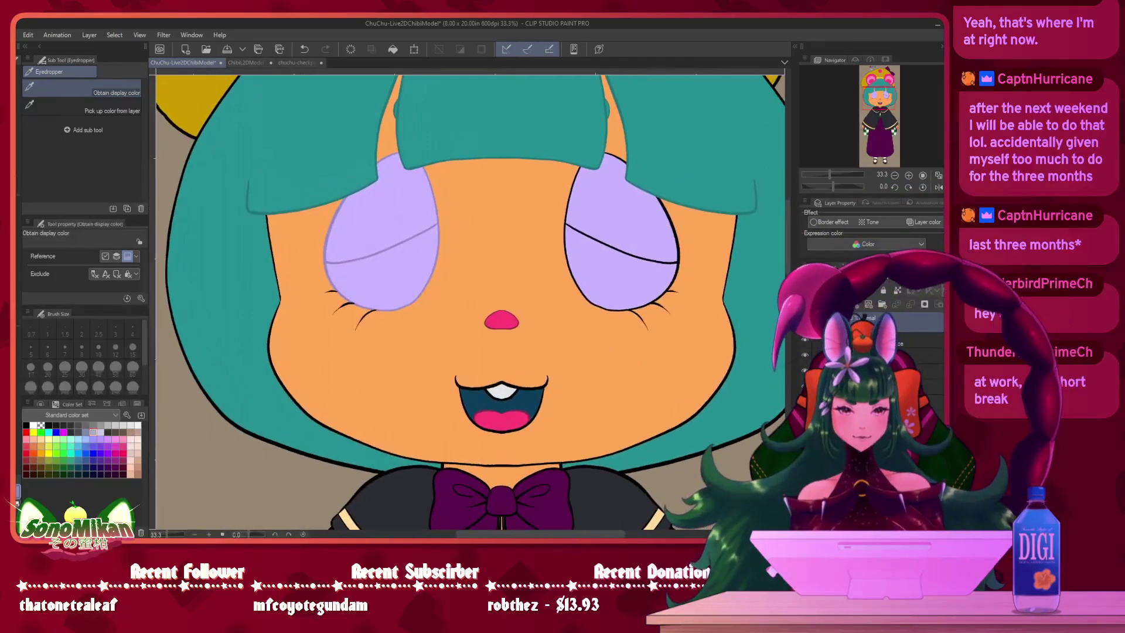
scroll(924, 380, "down", 10)
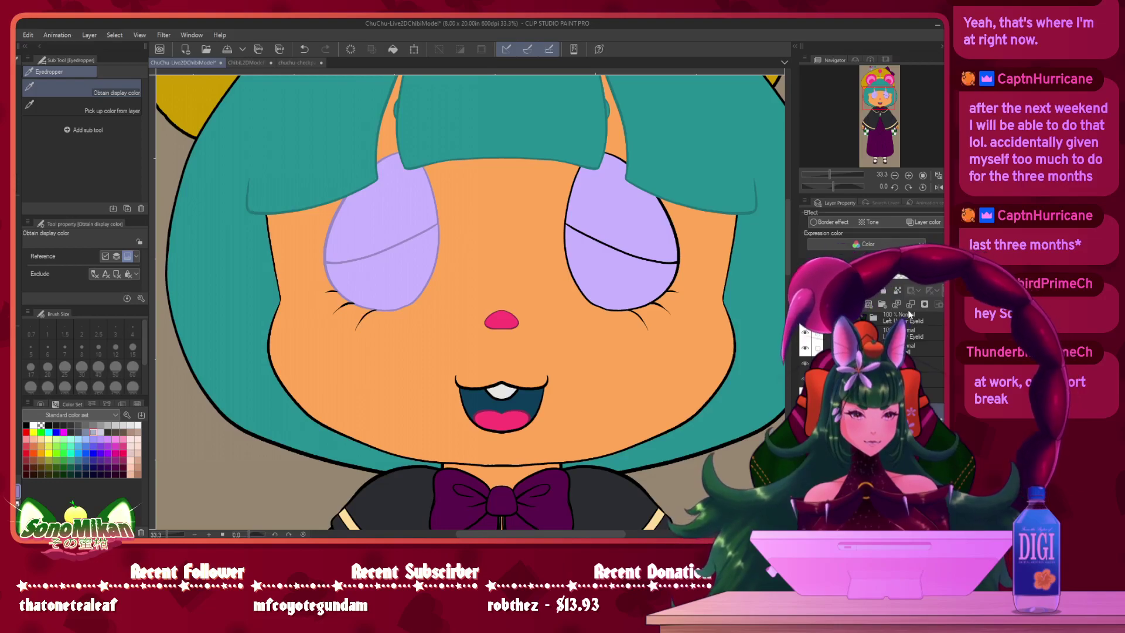
key("p")
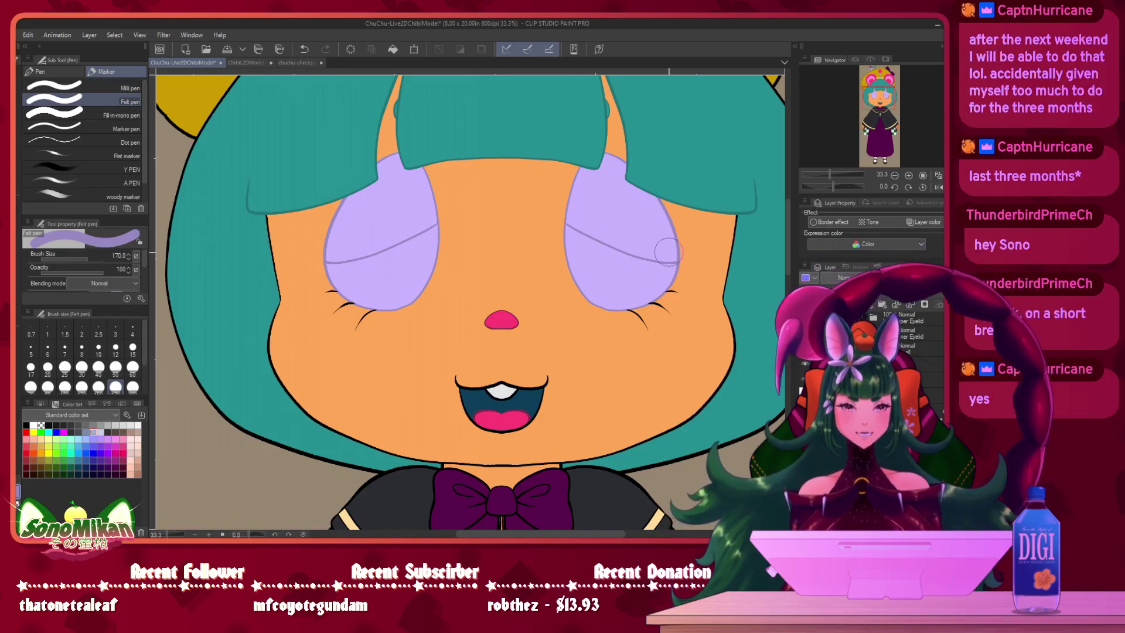
left_click_drag(694, 257, 655, 250)
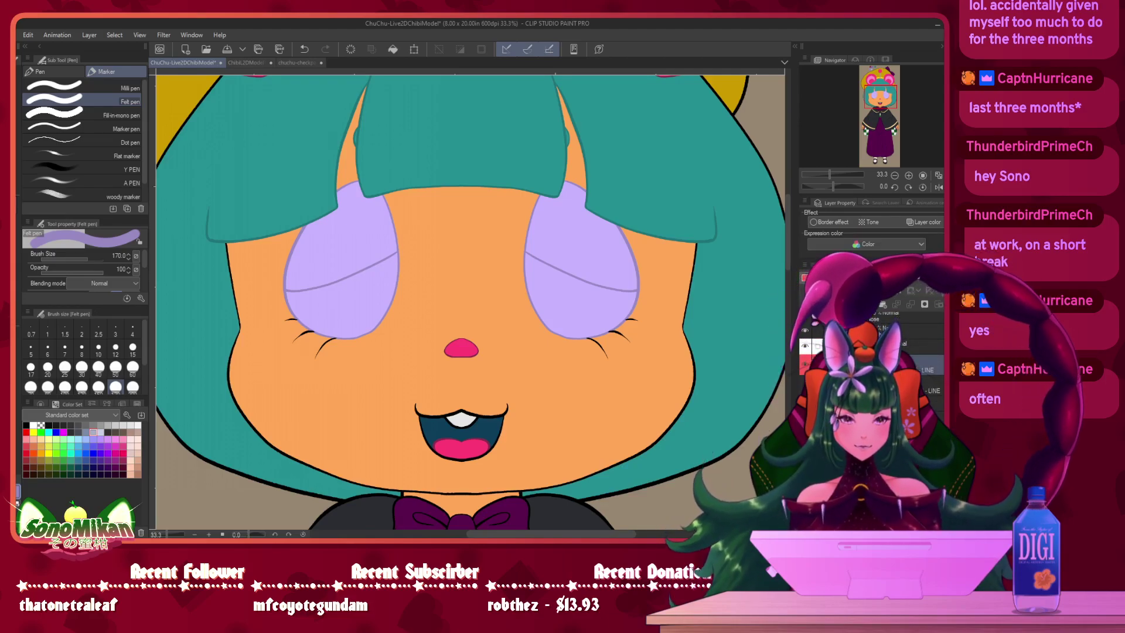
- Sample the orange skin colour from the face and raise its magenta to 63% for a darker line colour
mouse_move(571, 375)
left_mouse_down()
mouse_move(585, 274)
mouse_move(602, 256)
left_mouse_up()
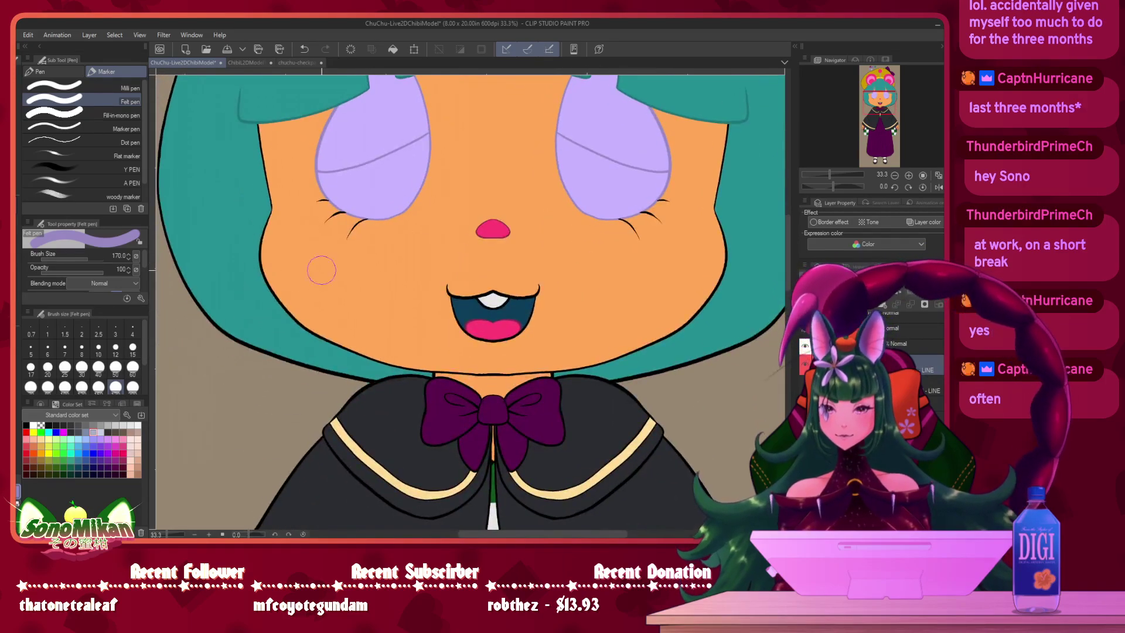
key("i")
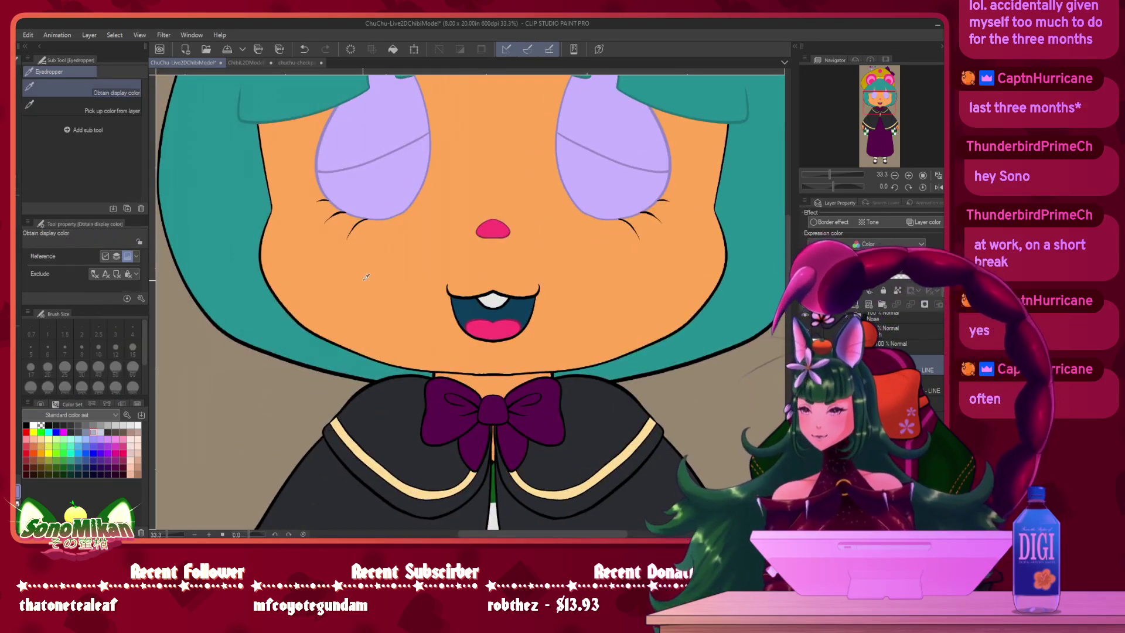
left_click(89, 404)
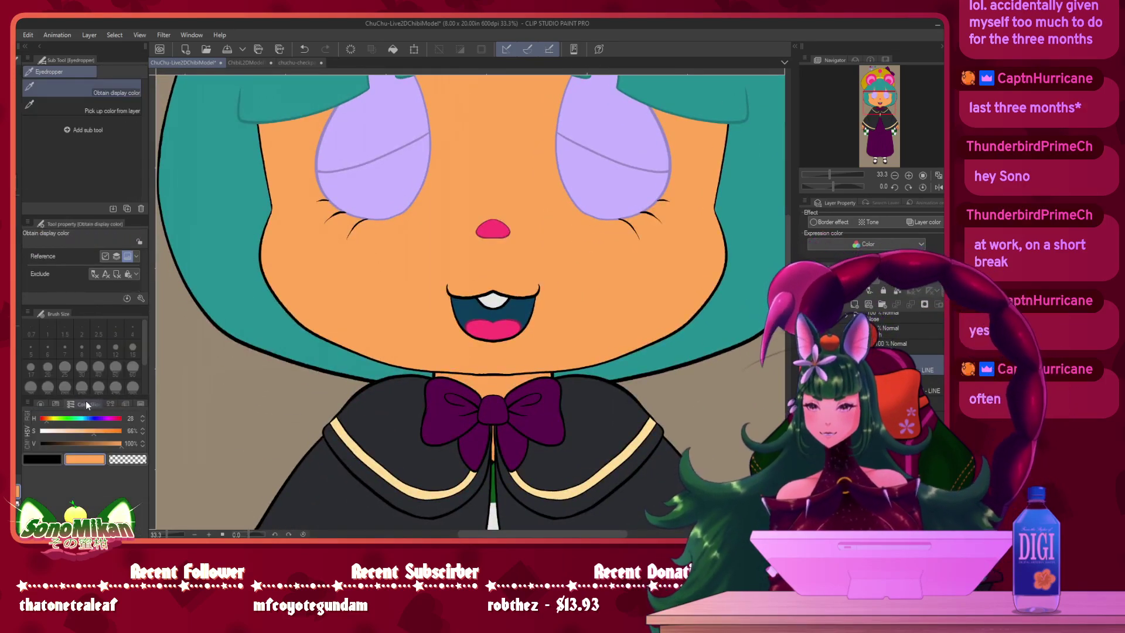
left_click(26, 442)
left_click_drag(80, 425, 78, 429)
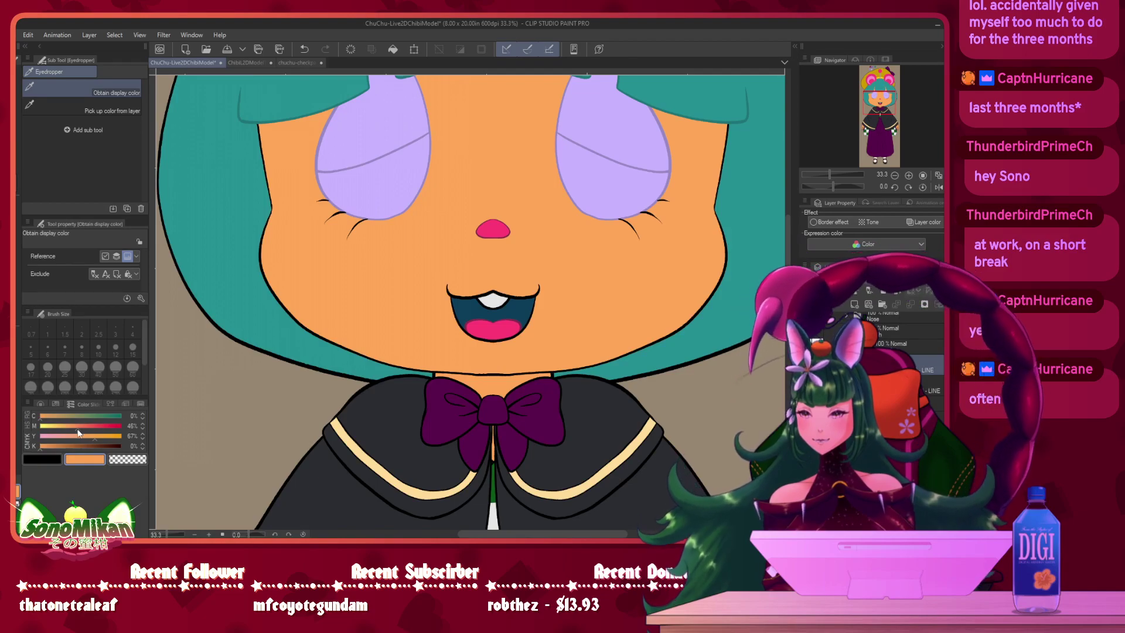
left_click(86, 427)
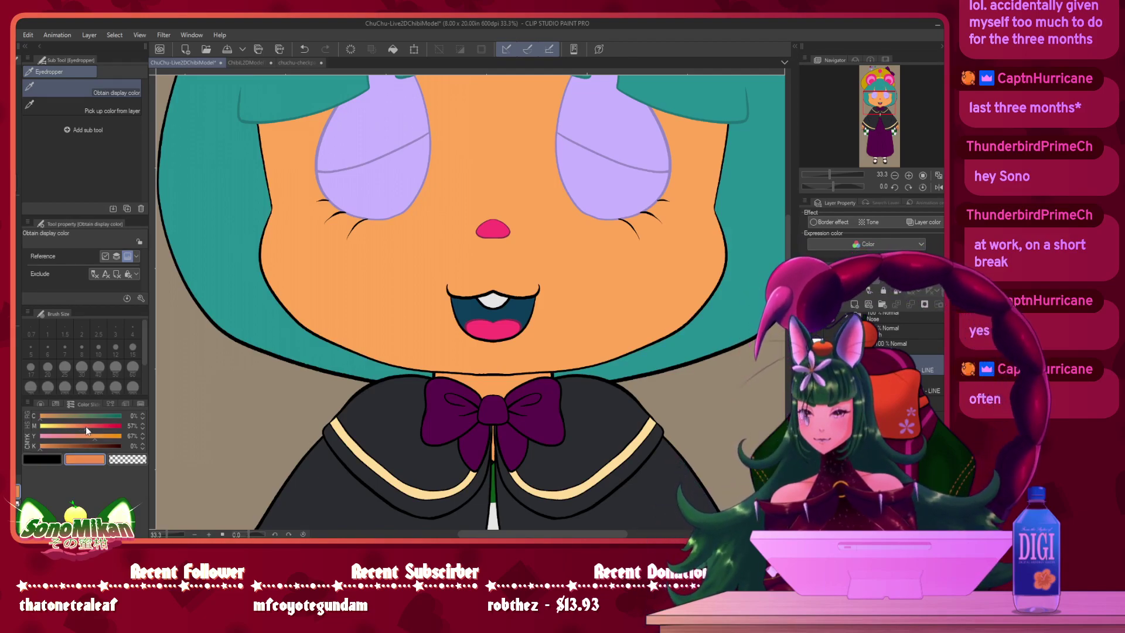
left_click_drag(87, 426, 90, 425)
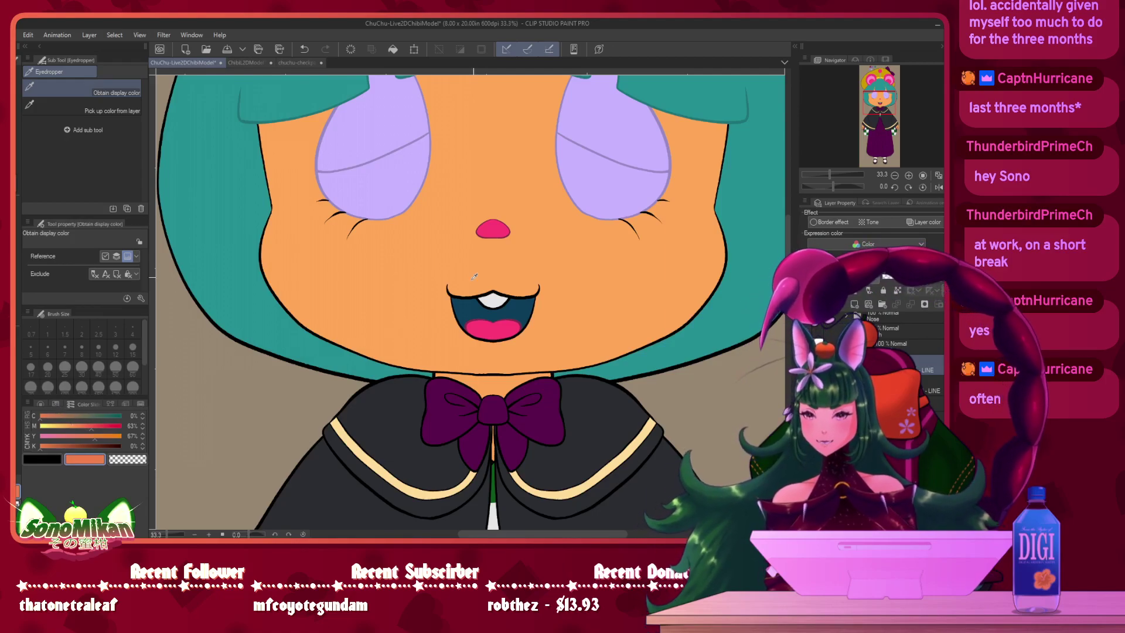
- Recolour the black upper lip line with the mixed orange using the Felt pen, darkening the colour to 20% black
key("p")
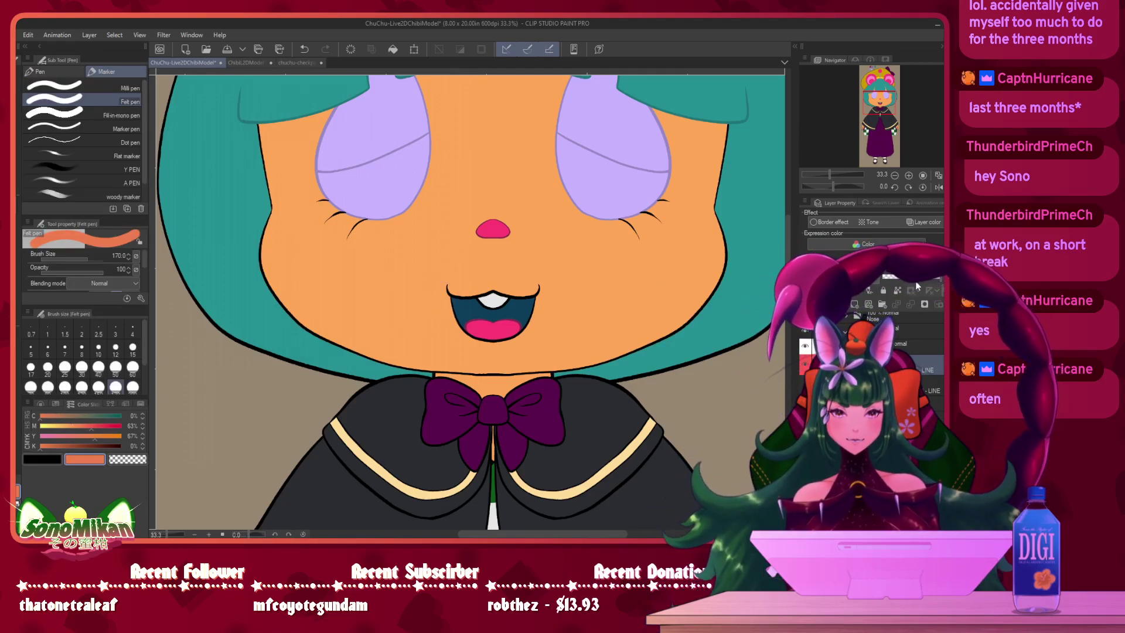
mouse_move(492, 289)
left_mouse_down()
mouse_move(479, 293)
mouse_move(559, 282)
left_mouse_up()
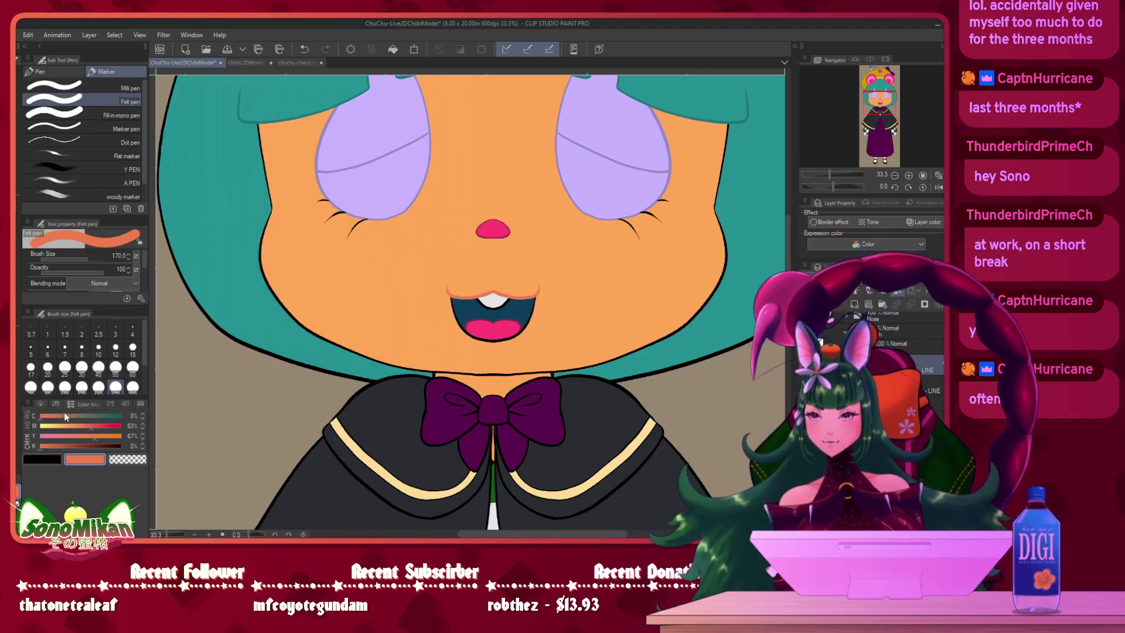
left_click(57, 446)
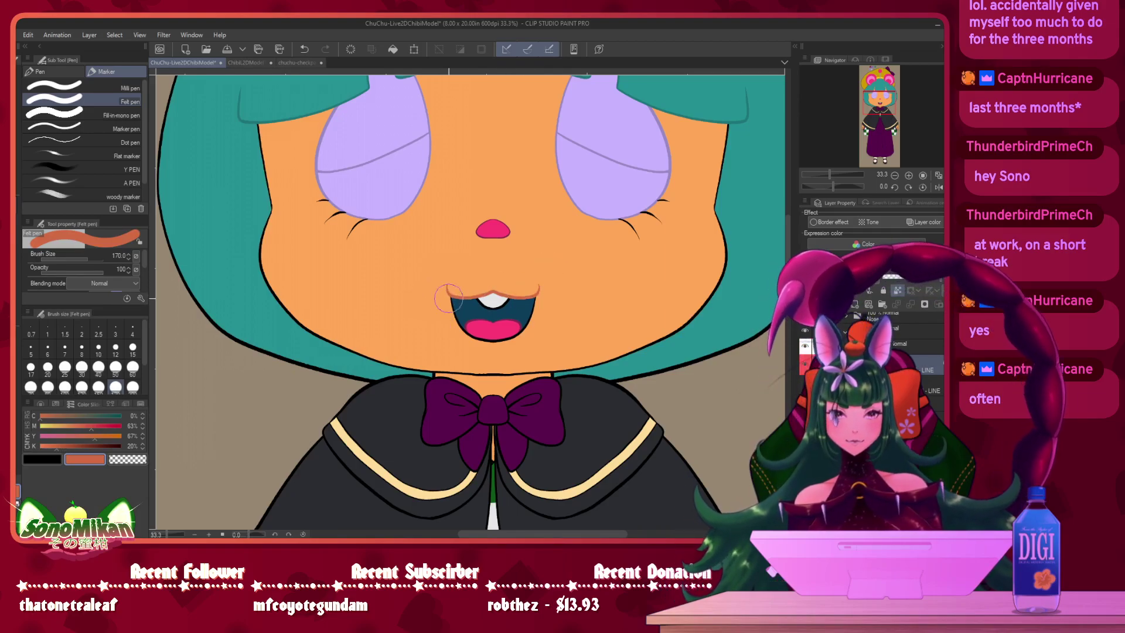
- Paint a dark orange colour swatch on the background beside the maroon one
left_click(930, 320)
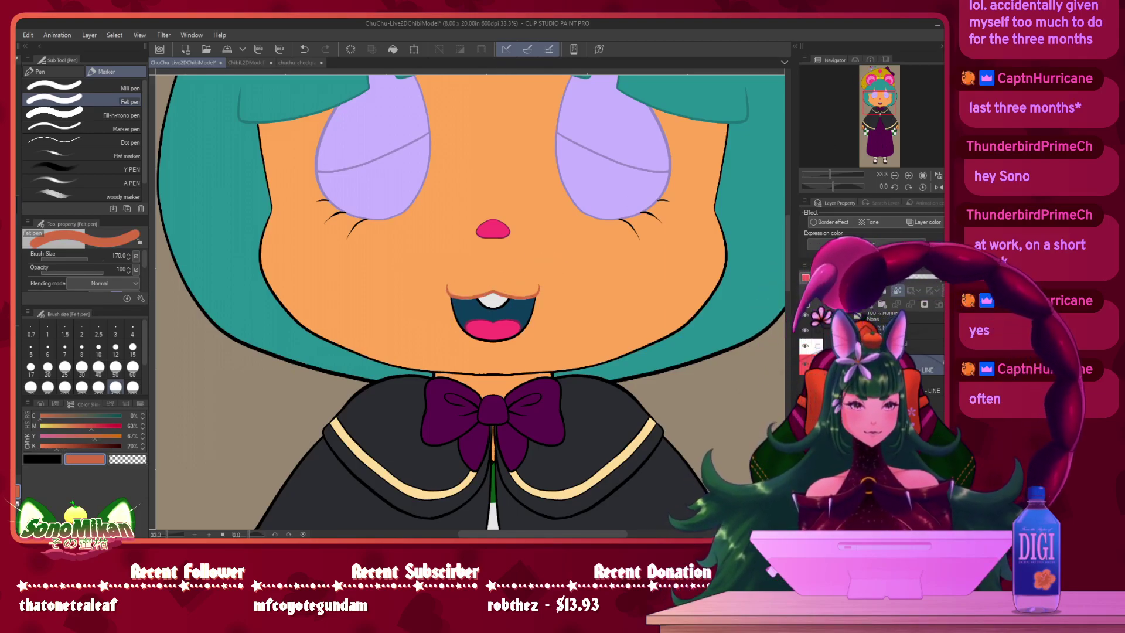
left_click(866, 68)
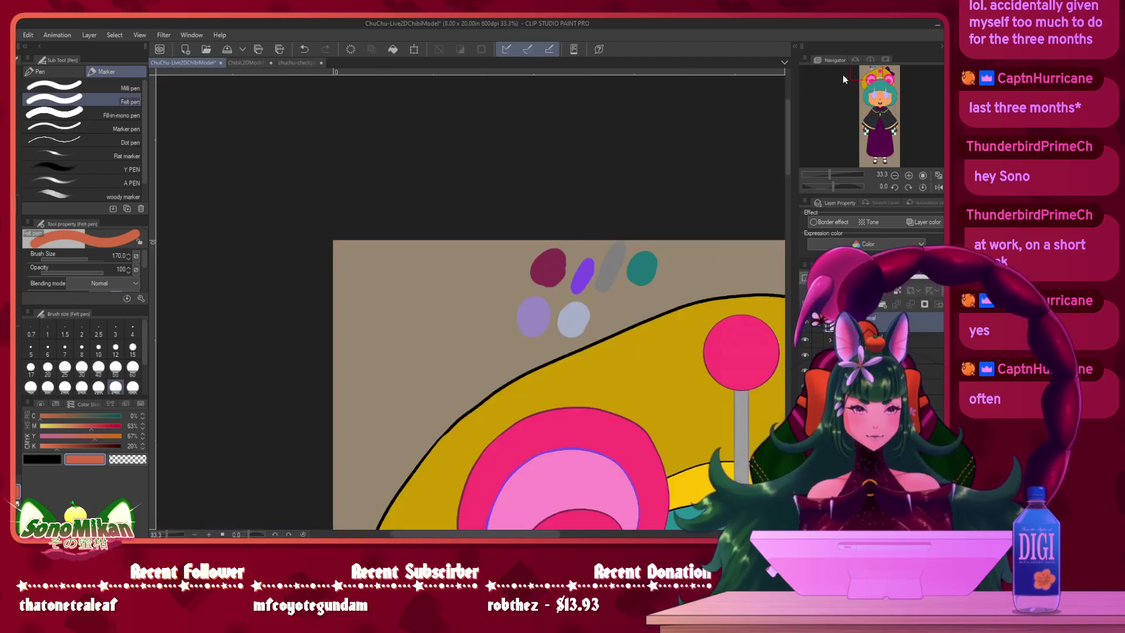
left_click(504, 267)
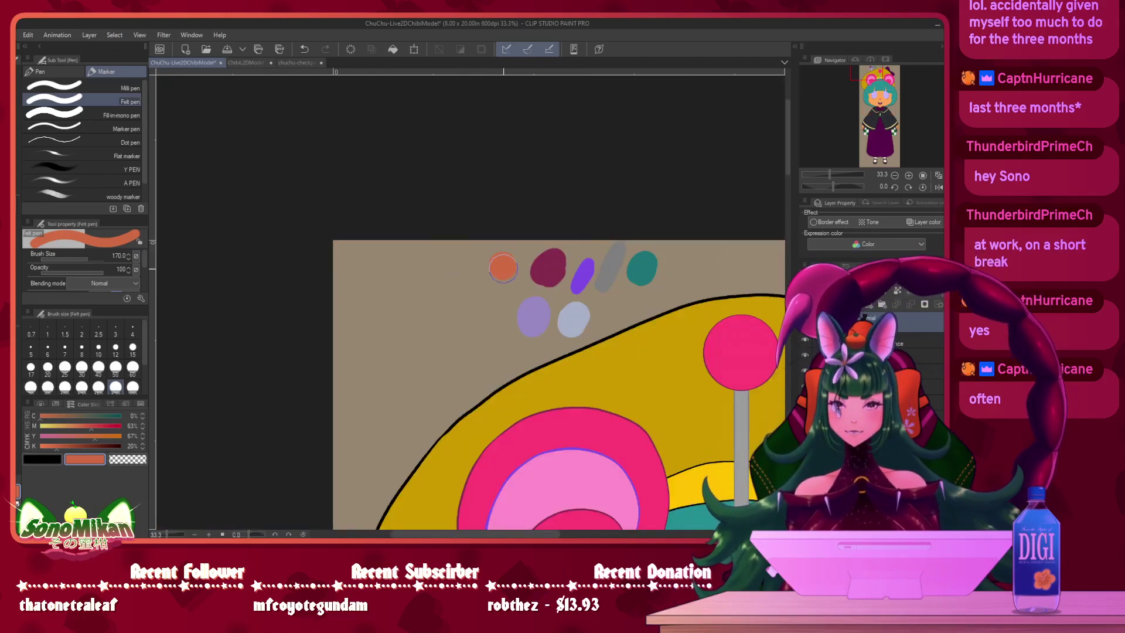
left_click(880, 103)
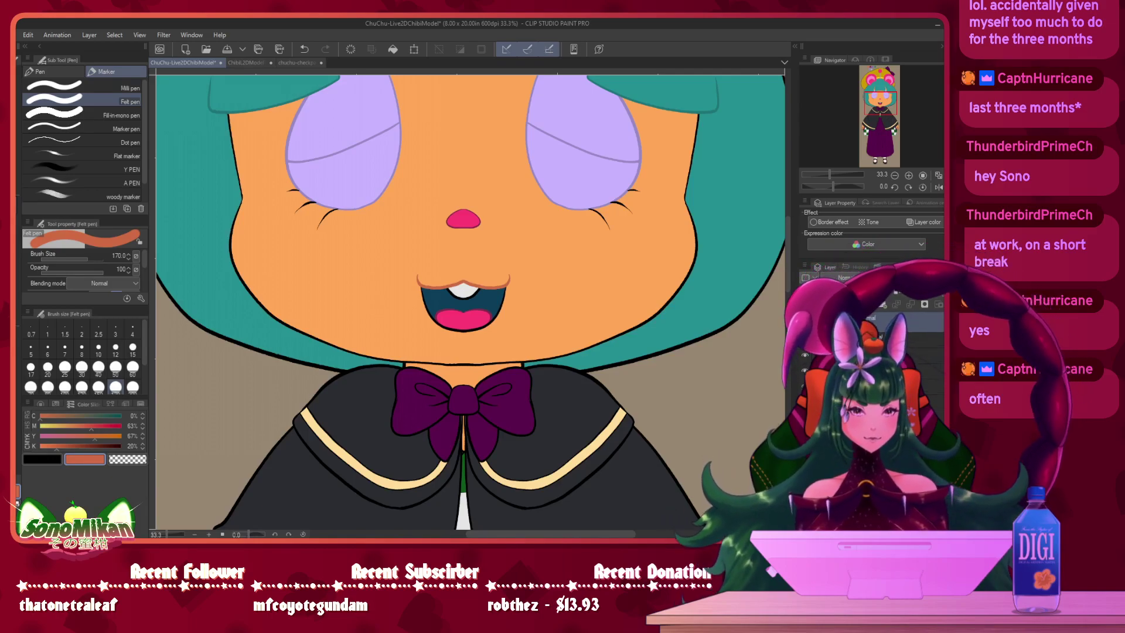
- Hide the upper lip line, recolour the alternate mouth line beneath it in dark orange and show the upper lip again
key("Delete")
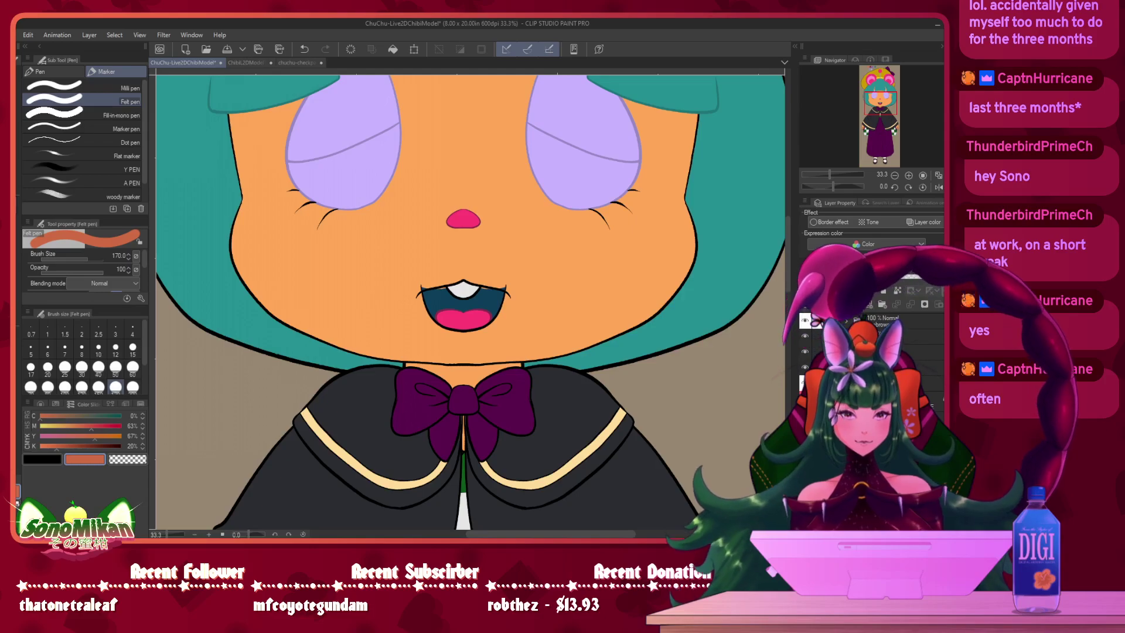
left_click(805, 383)
left_click_drag(516, 300, 448, 287)
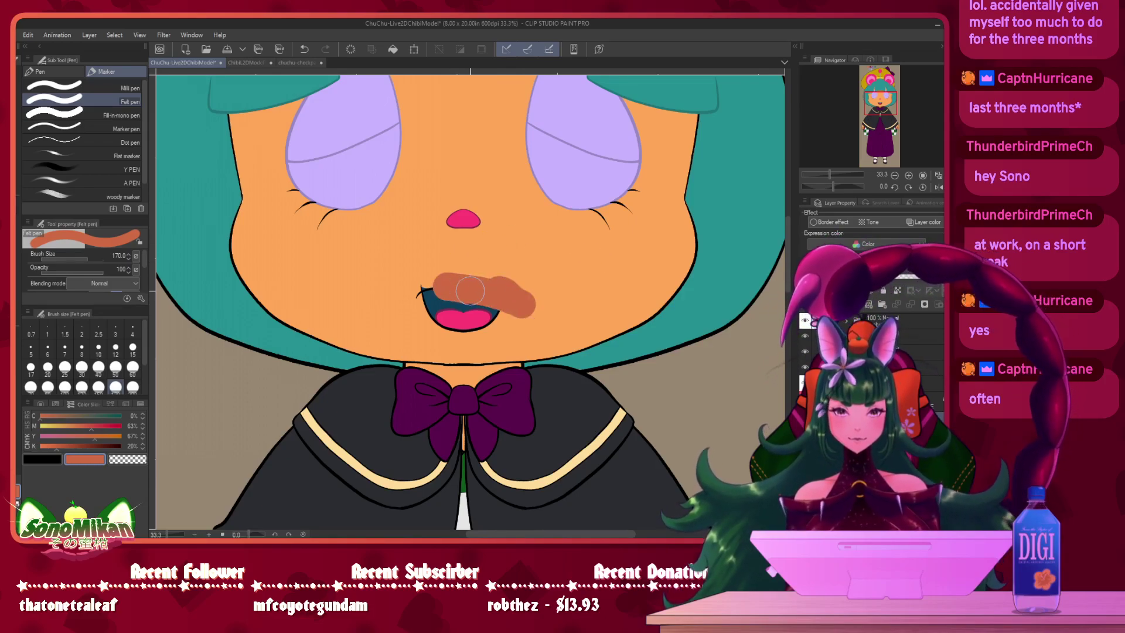
key("ctrl+z")
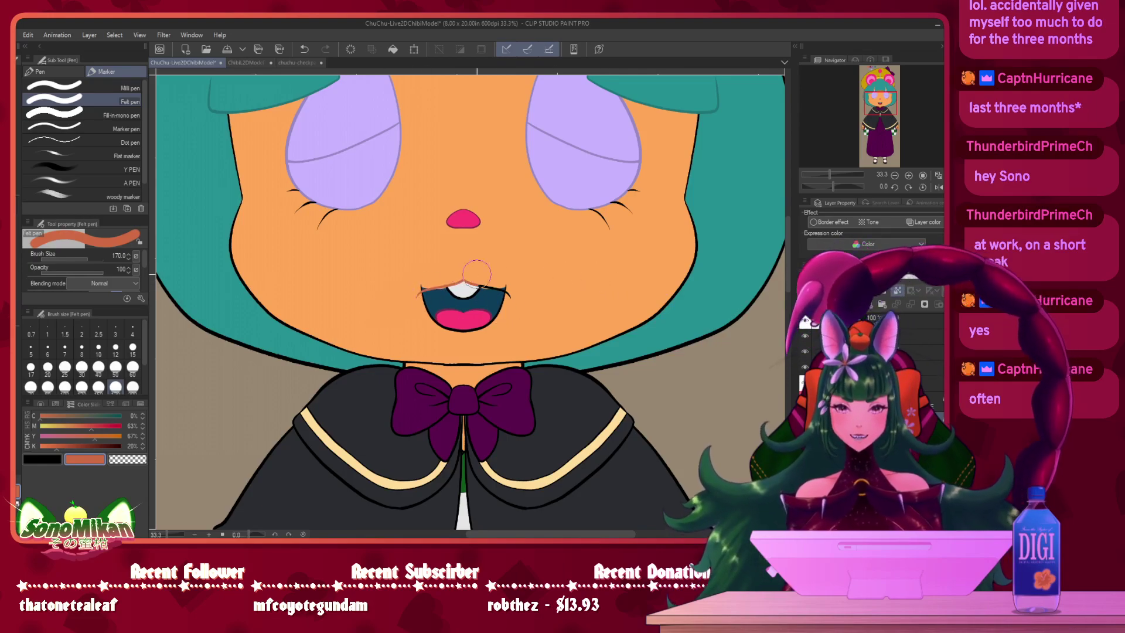
left_click_drag(517, 299, 417, 294)
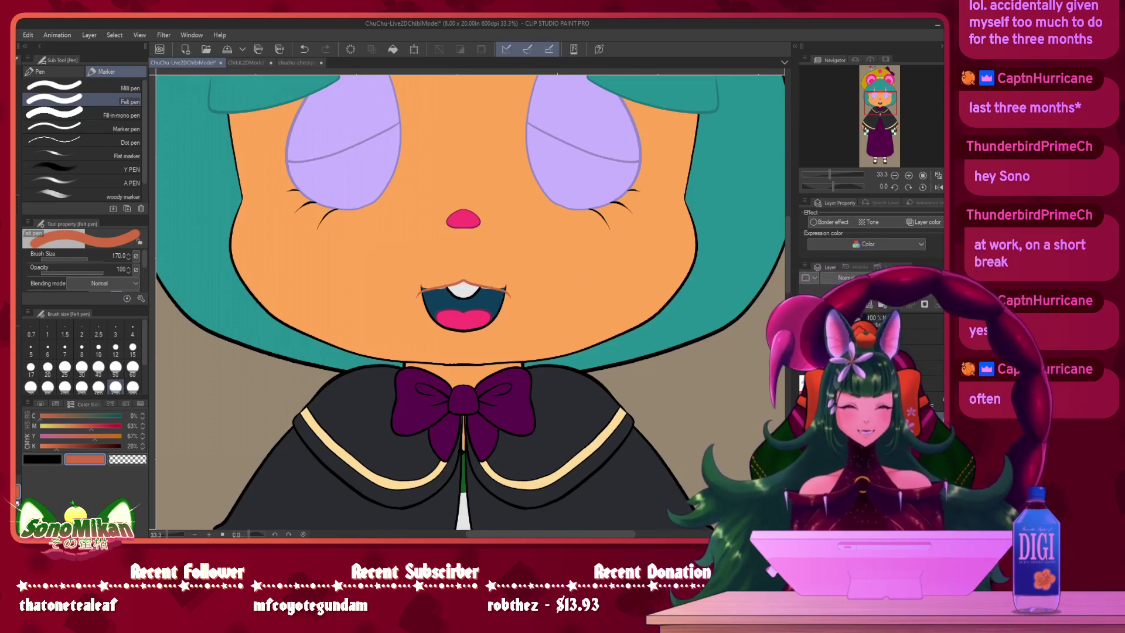
left_click(805, 414)
left_click(804, 398)
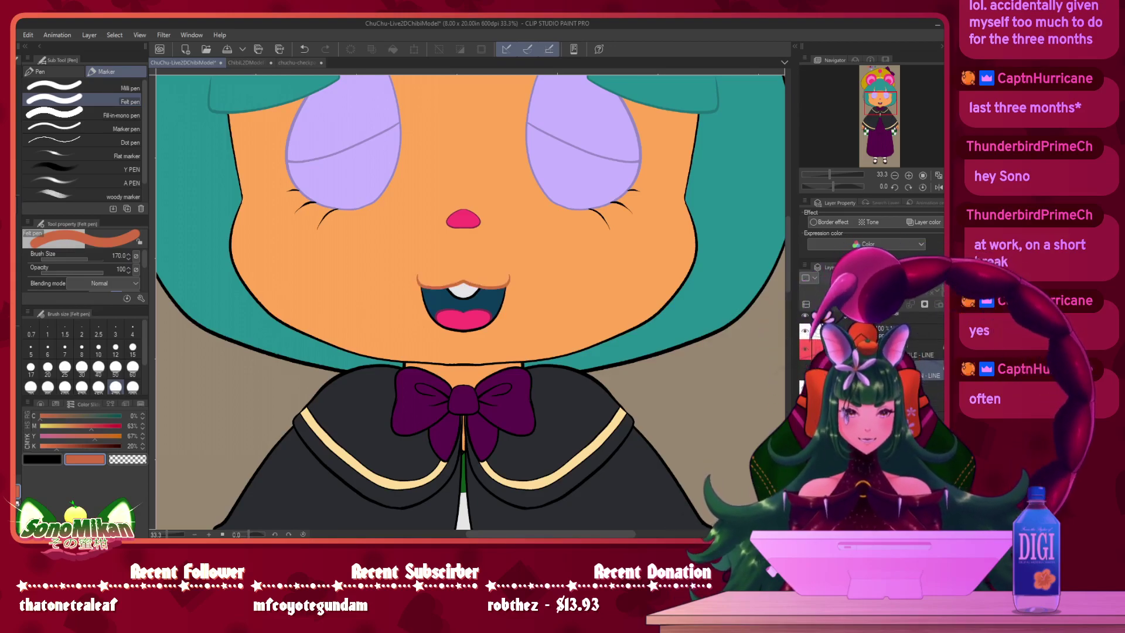
- Save the file and recolour the mouth's lower outline in the same dark orange
left_click(827, 359)
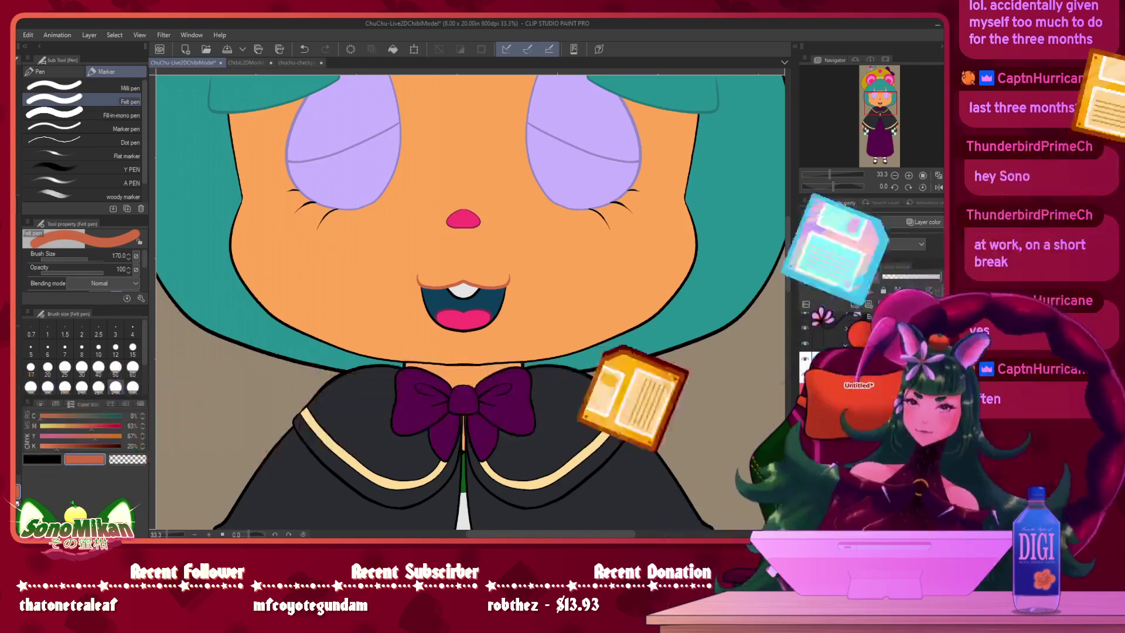
left_click(884, 392)
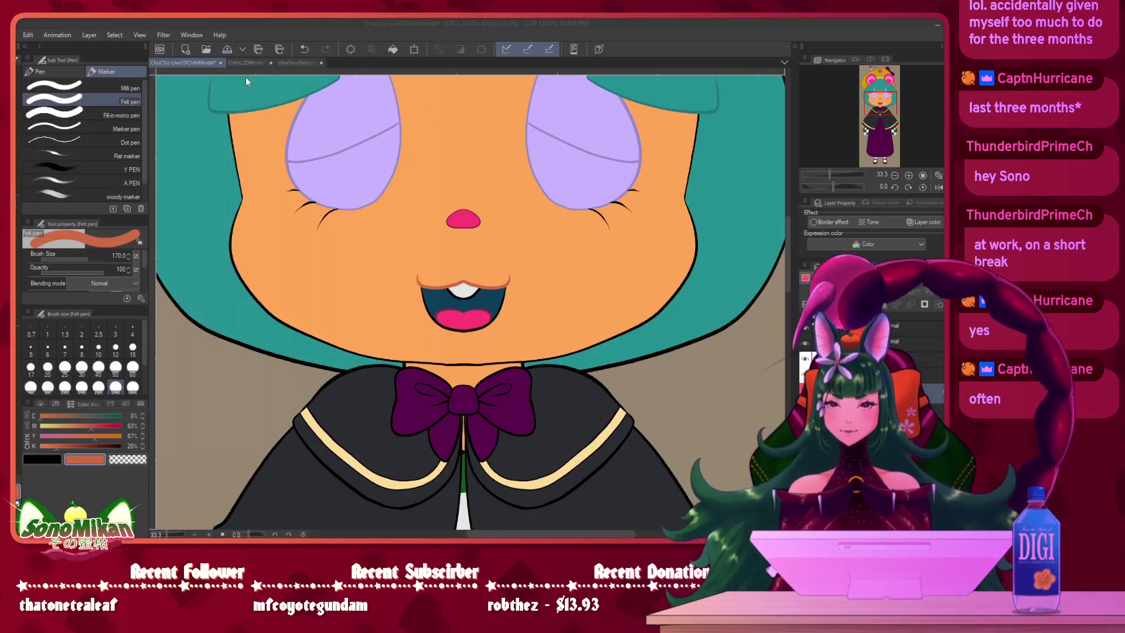
key("ctrl+s")
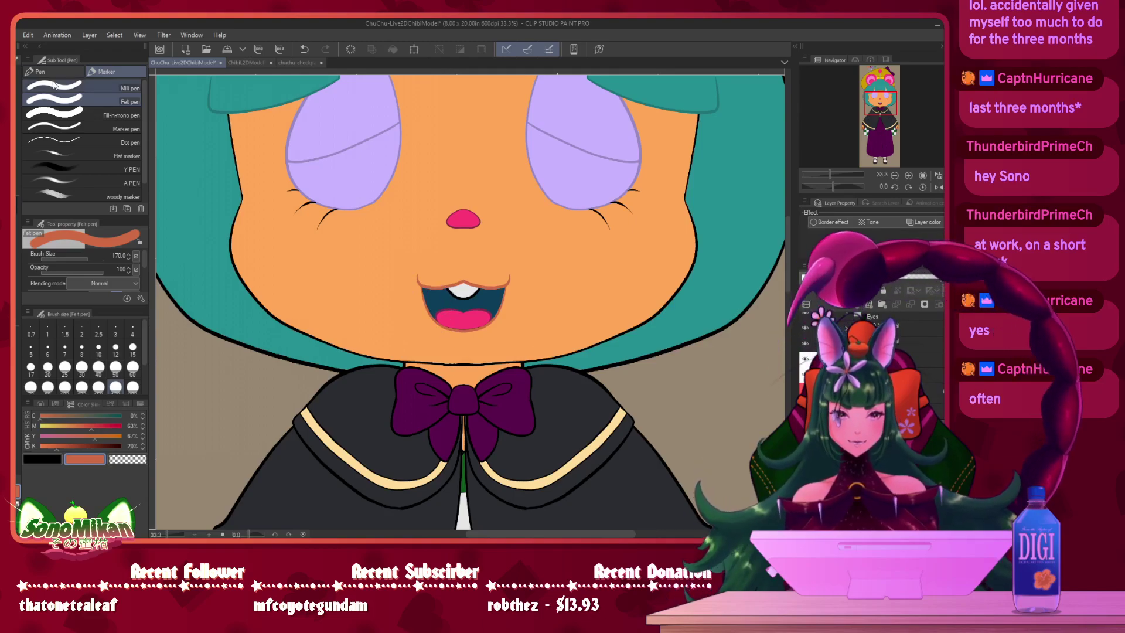
- Sample the light blue-grey swatch and recolour the outline of the white tooth in the mouth with it
key("k")
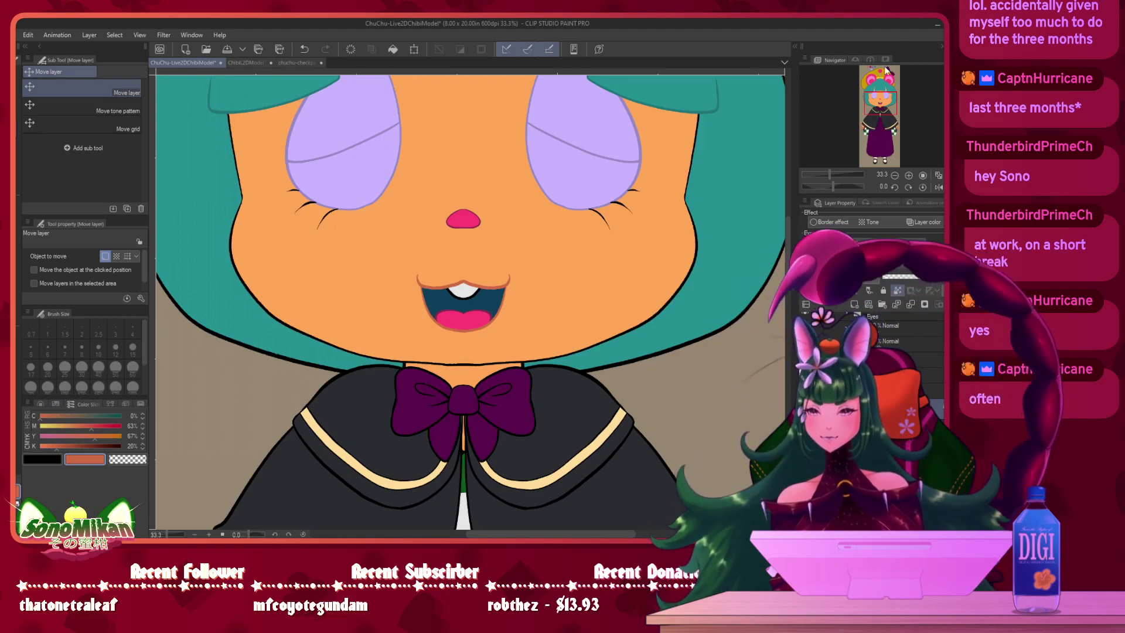
left_click_drag(866, 73, 865, 68)
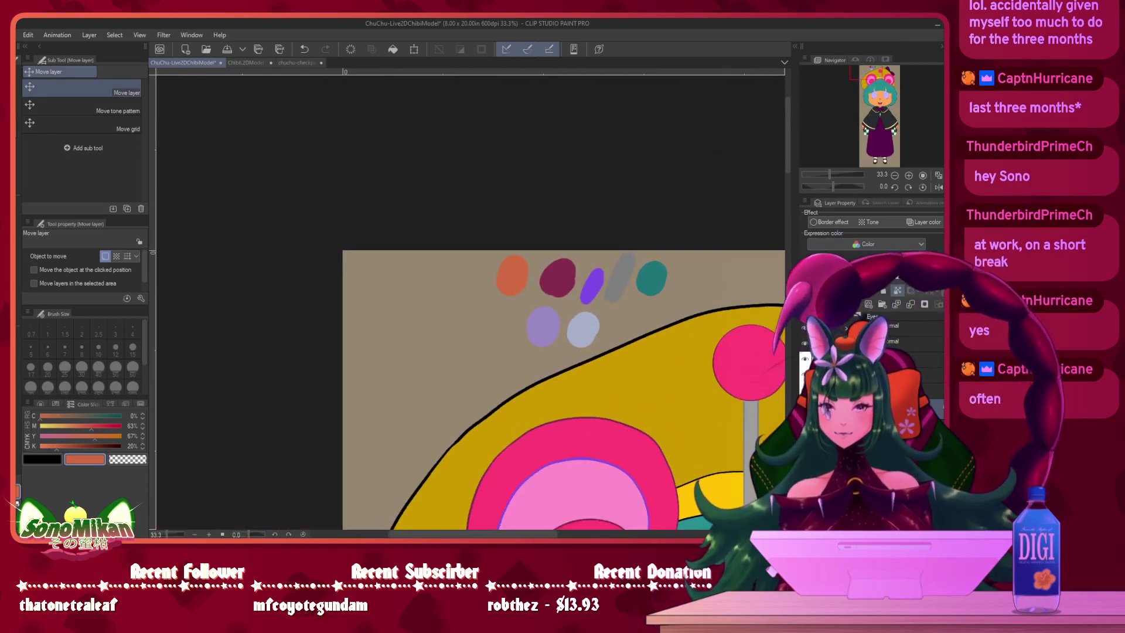
key("i")
left_click(583, 328)
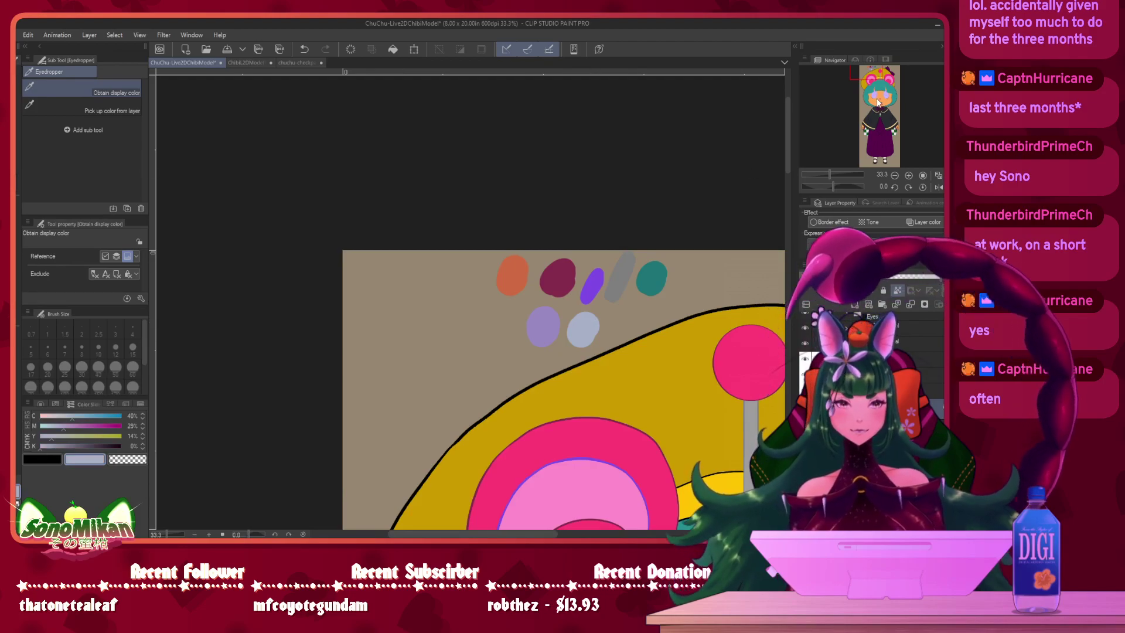
left_click(879, 100)
key("p")
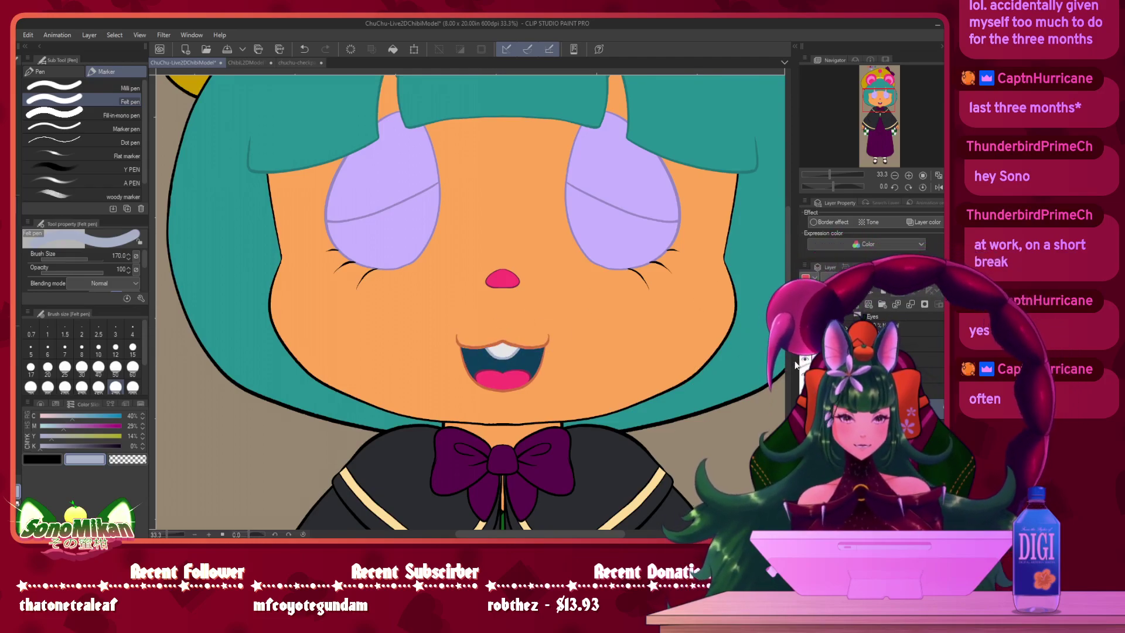
left_click_drag(564, 356, 541, 296)
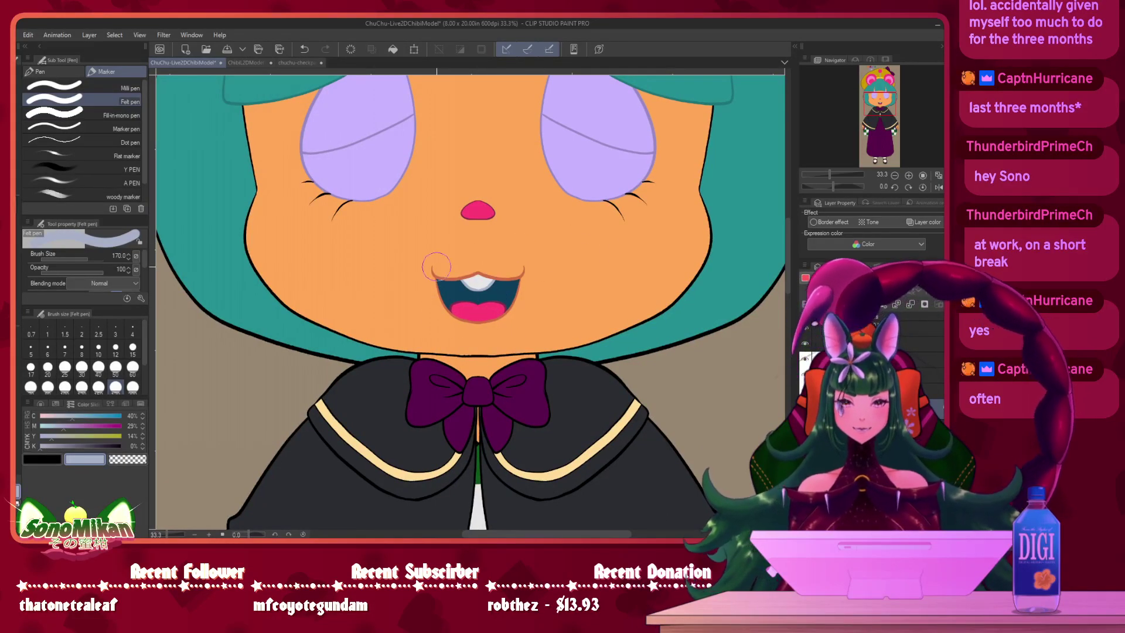
left_click_drag(562, 301, 527, 369)
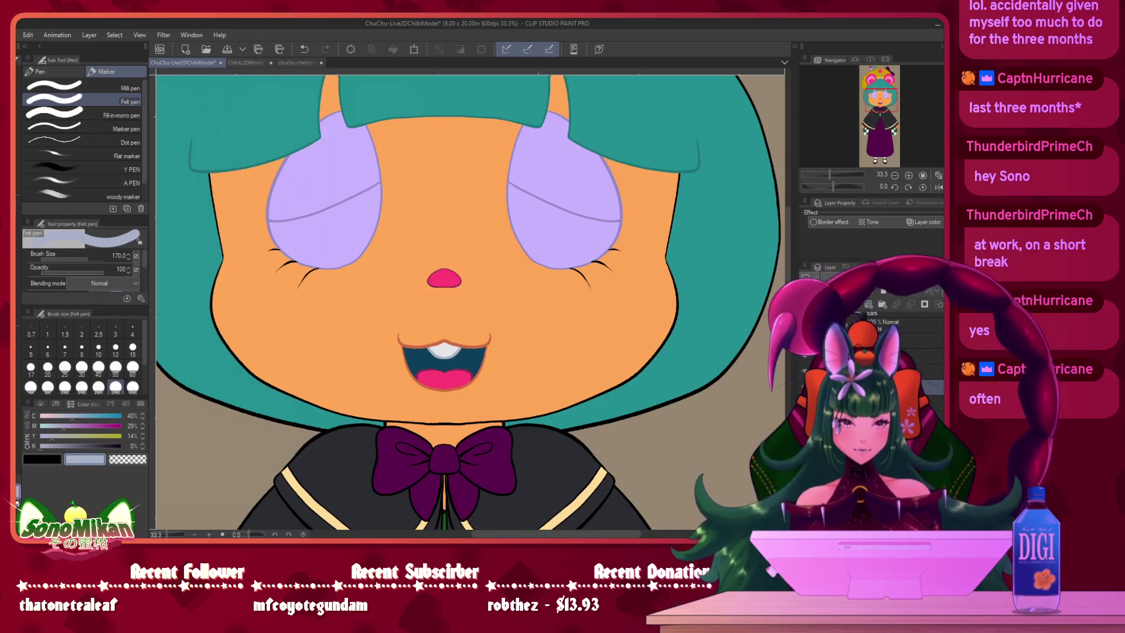
- Hide the ears and antenna and recolour the yellow headband's outline in dark olive from the standard colour set
left_click_drag(880, 94, 878, 77)
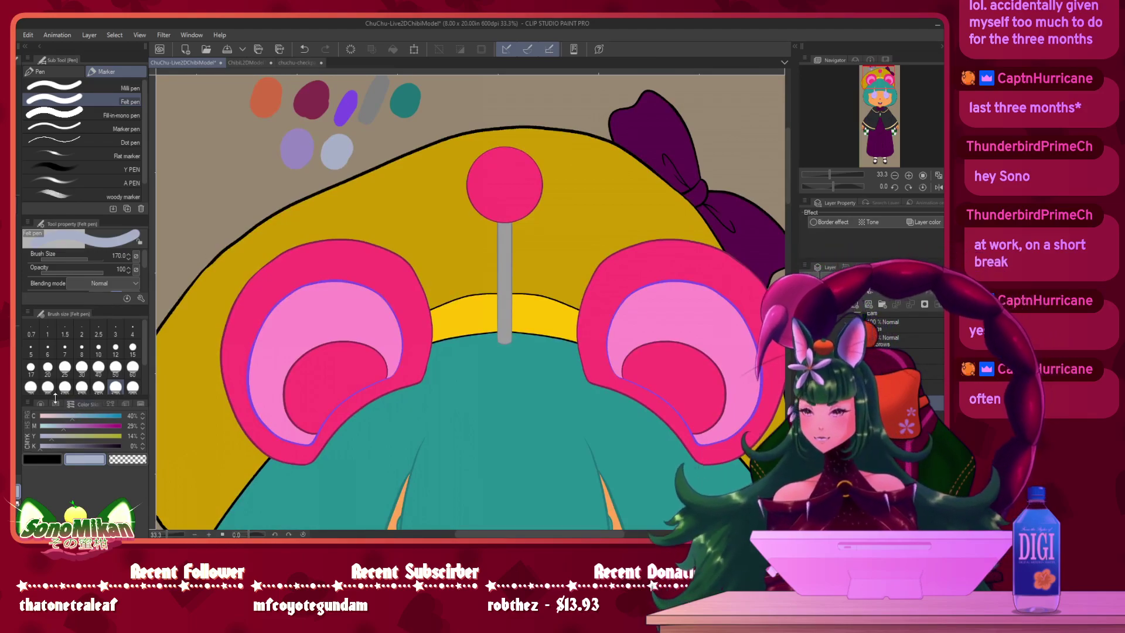
left_click(56, 404)
left_click(41, 460)
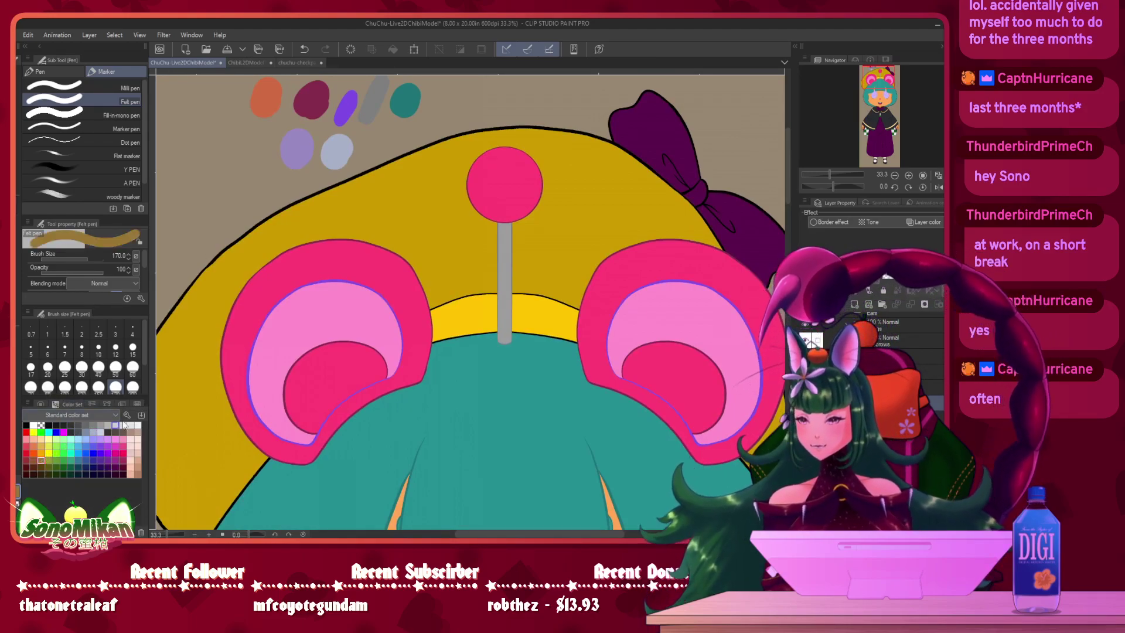
key("p")
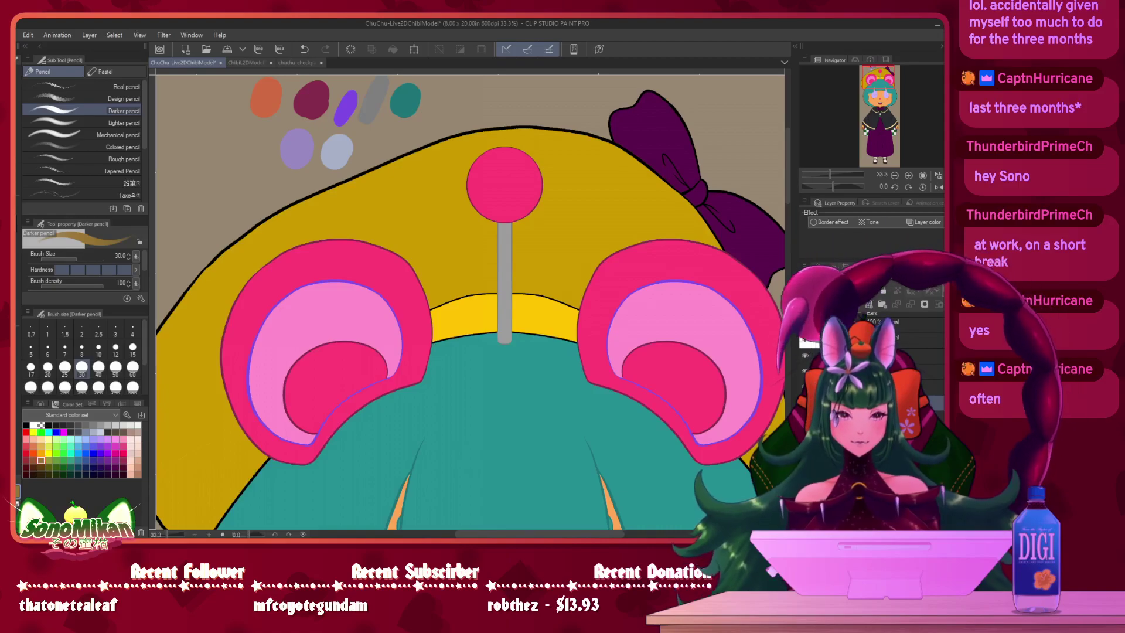
left_click(929, 434)
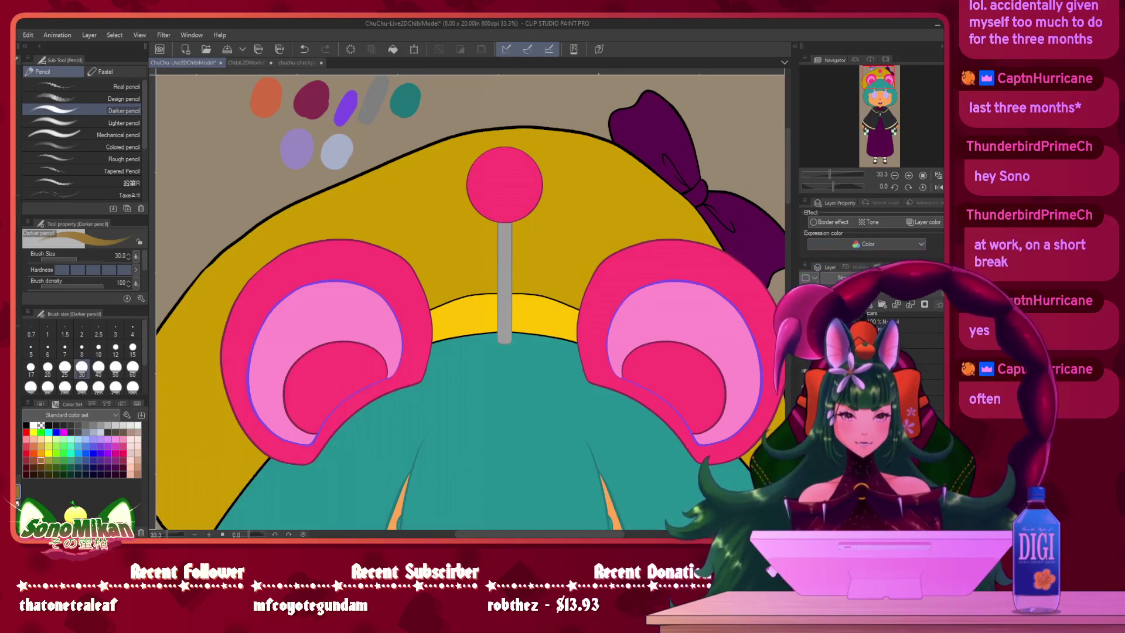
scroll(922, 359, "down", 3)
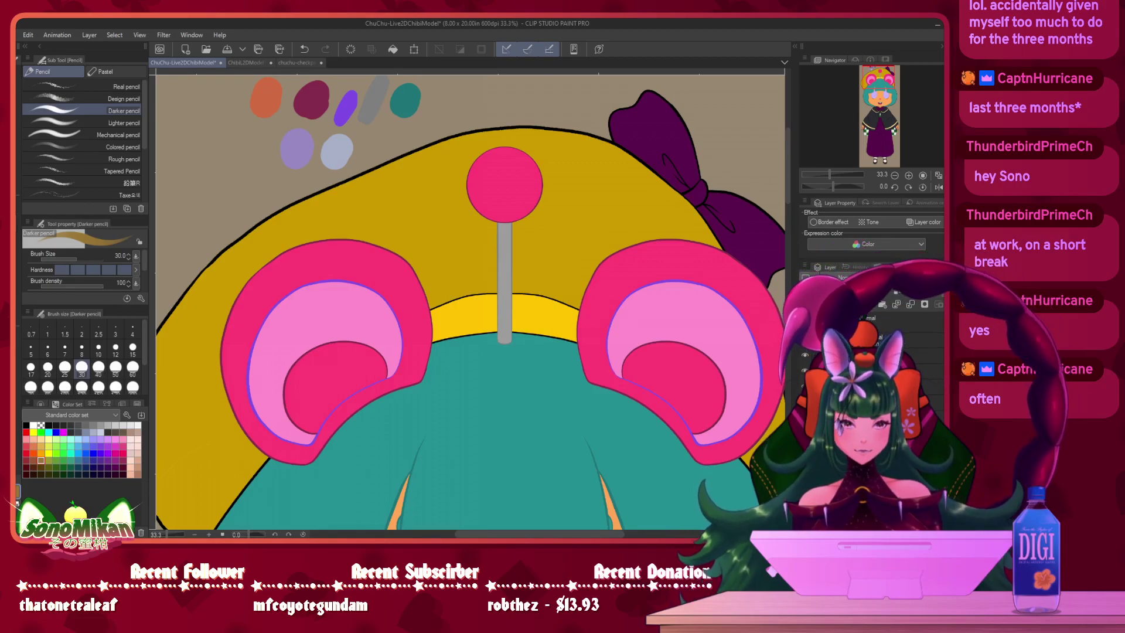
left_click(805, 401)
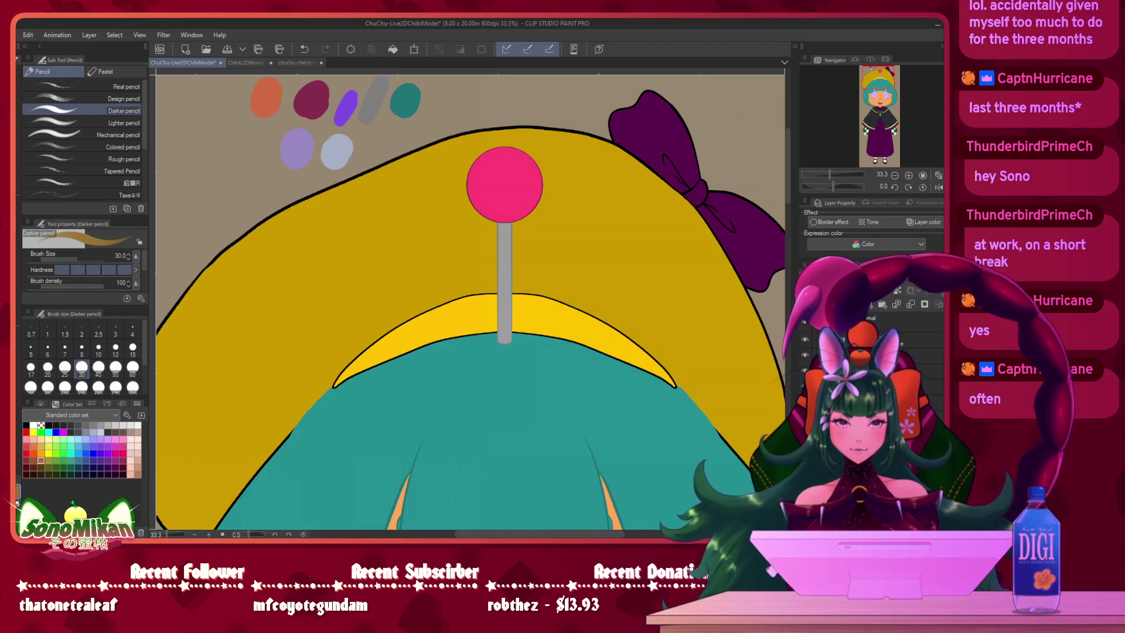
left_click(805, 416)
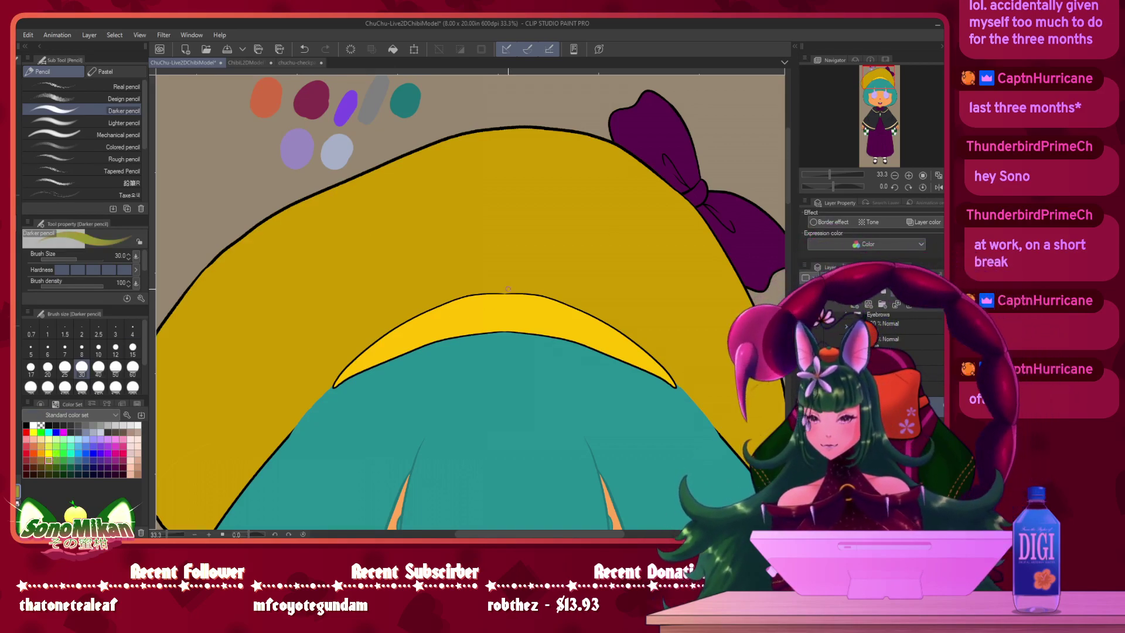
key("p")
mouse_move(422, 312)
left_mouse_down()
mouse_move(331, 396)
mouse_move(450, 340)
left_mouse_up()
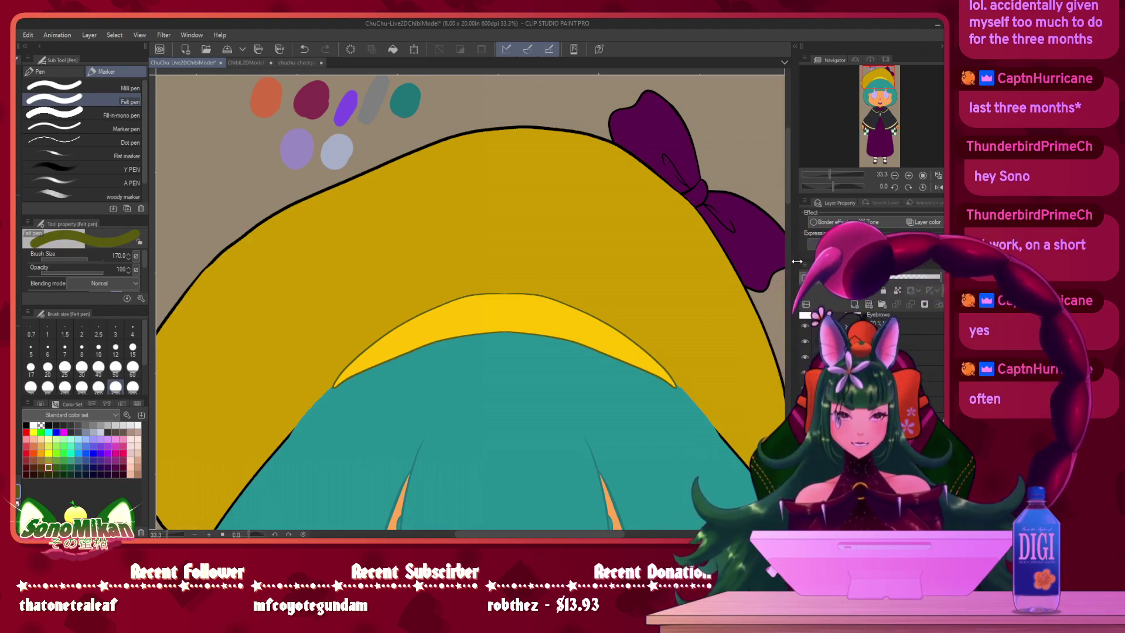
- Hide the back of the hat, the top and back hair pieces and the face to isolate the front of the hat
left_click_drag(464, 412, 436, 342)
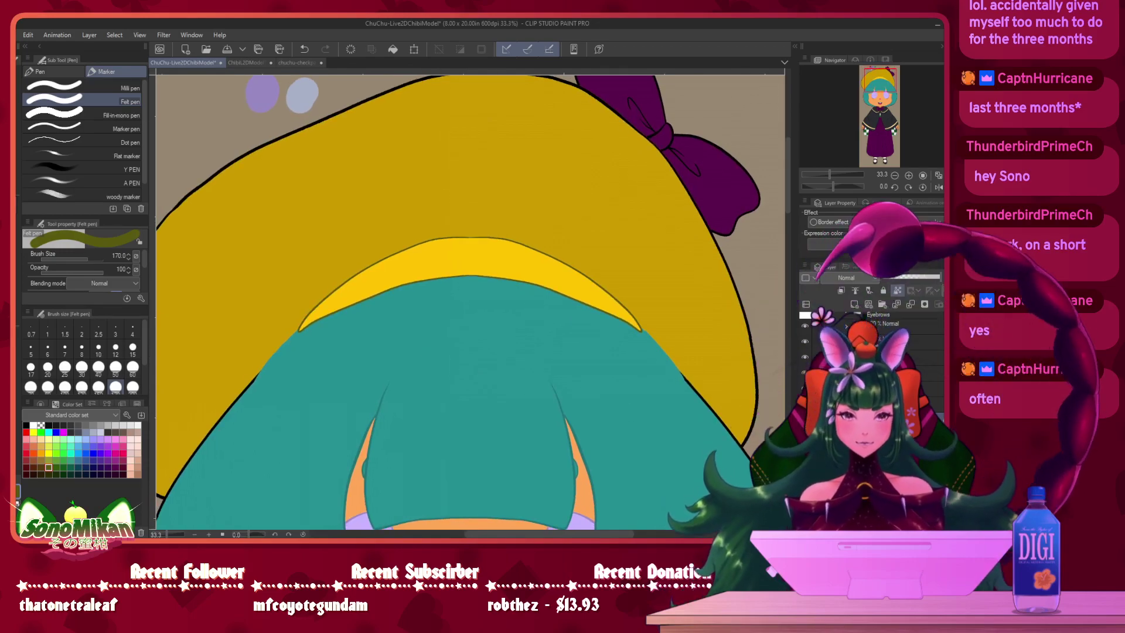
key("ctrl+minus")
left_click_drag(649, 410, 684, 382)
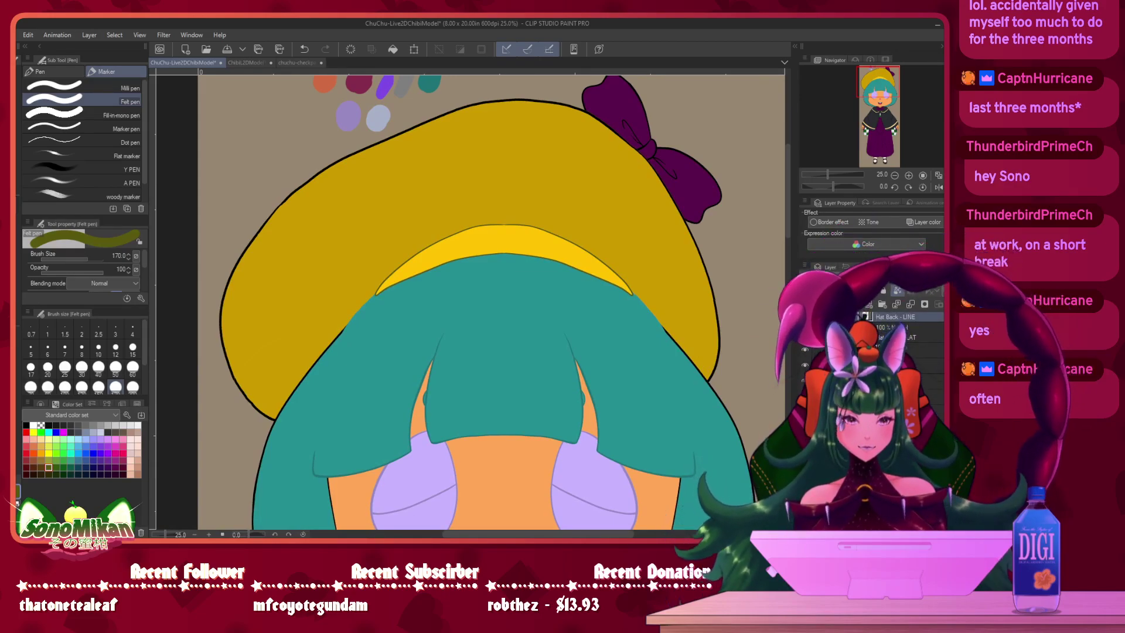
left_click(805, 313)
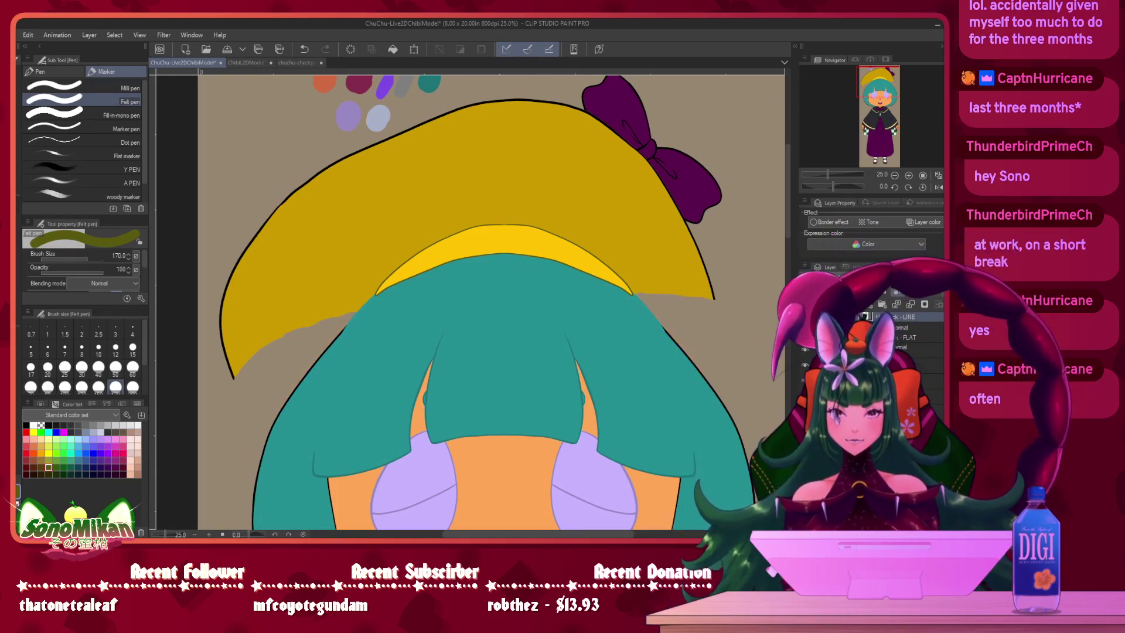
left_click(805, 366)
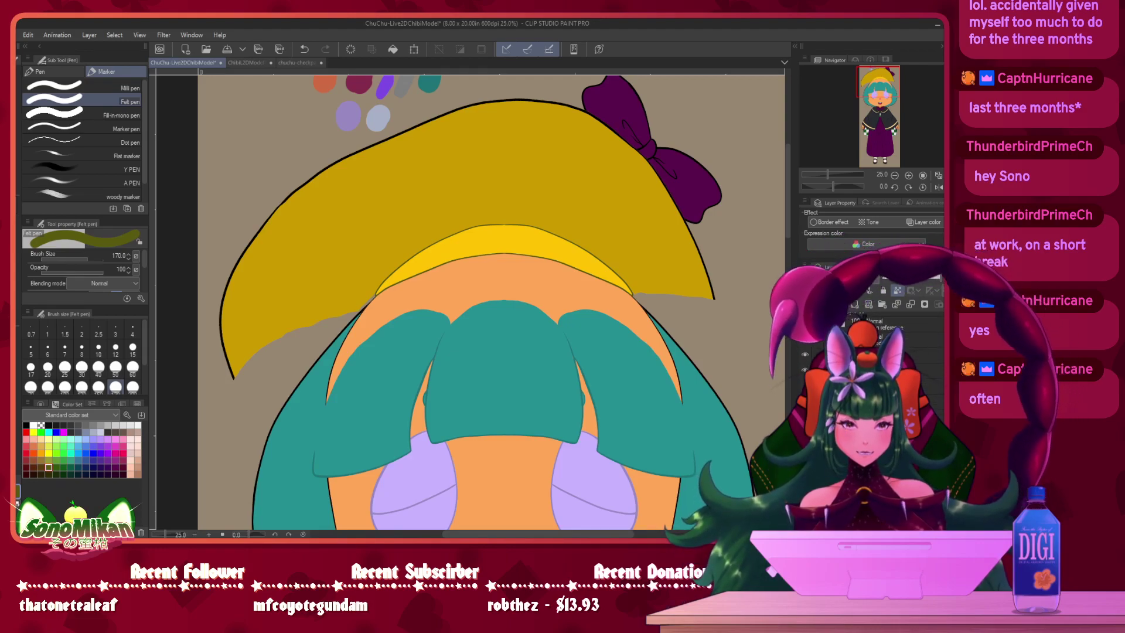
left_click(805, 405)
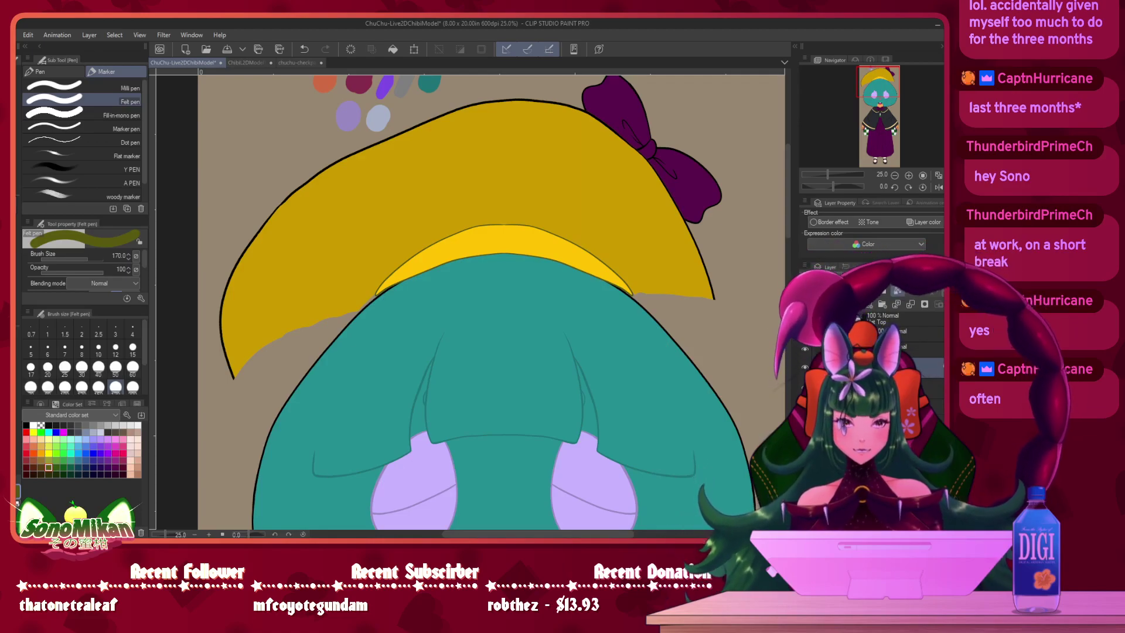
key("ctrl+z")
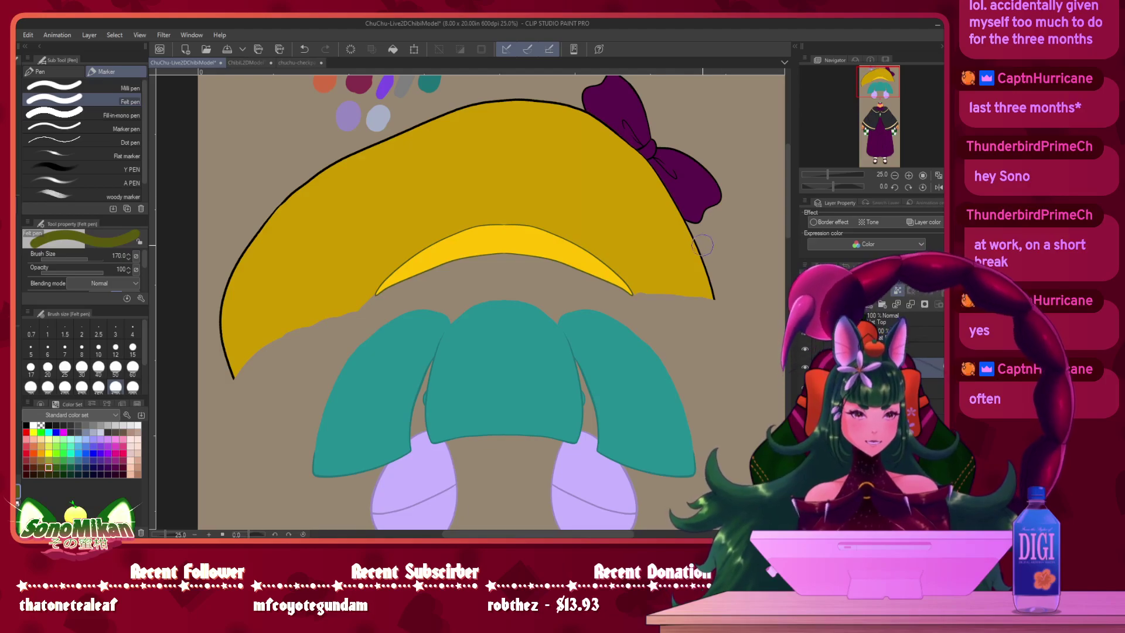
- Recolour the dark yellow hat's outline in golden brown from the standard colour set
left_click_drag(706, 268, 714, 322)
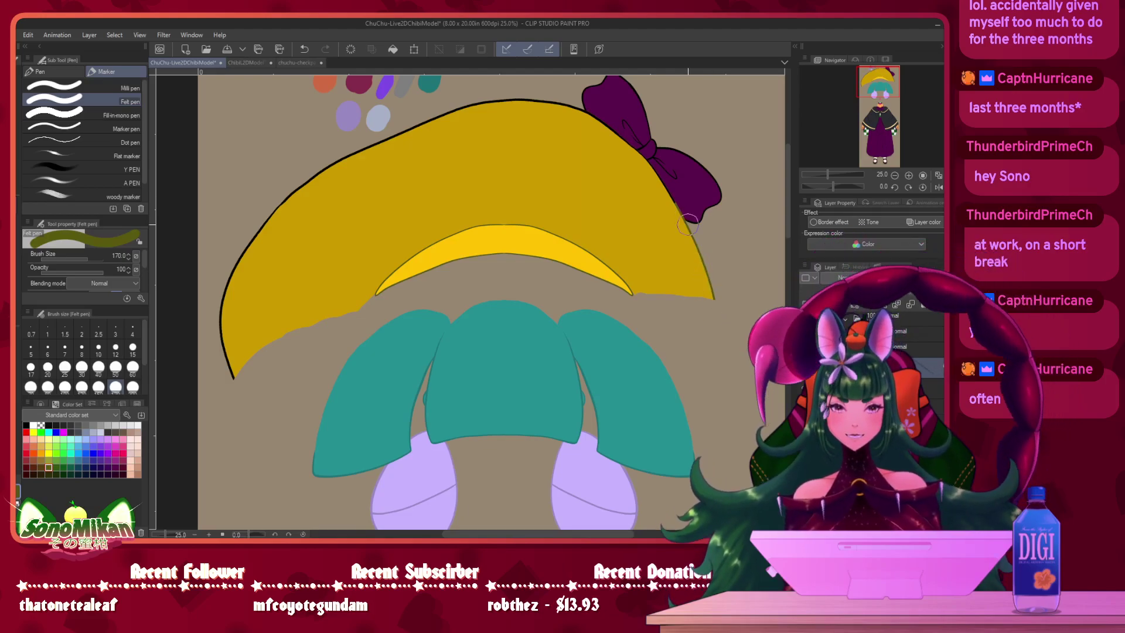
left_click(41, 461)
mouse_move(718, 302)
left_mouse_down()
mouse_move(669, 199)
mouse_move(684, 227)
mouse_move(563, 106)
mouse_move(516, 101)
mouse_move(538, 106)
mouse_move(406, 129)
mouse_move(361, 153)
mouse_move(428, 117)
mouse_move(321, 159)
mouse_move(278, 212)
mouse_move(243, 231)
mouse_move(275, 207)
mouse_move(227, 300)
left_mouse_up()
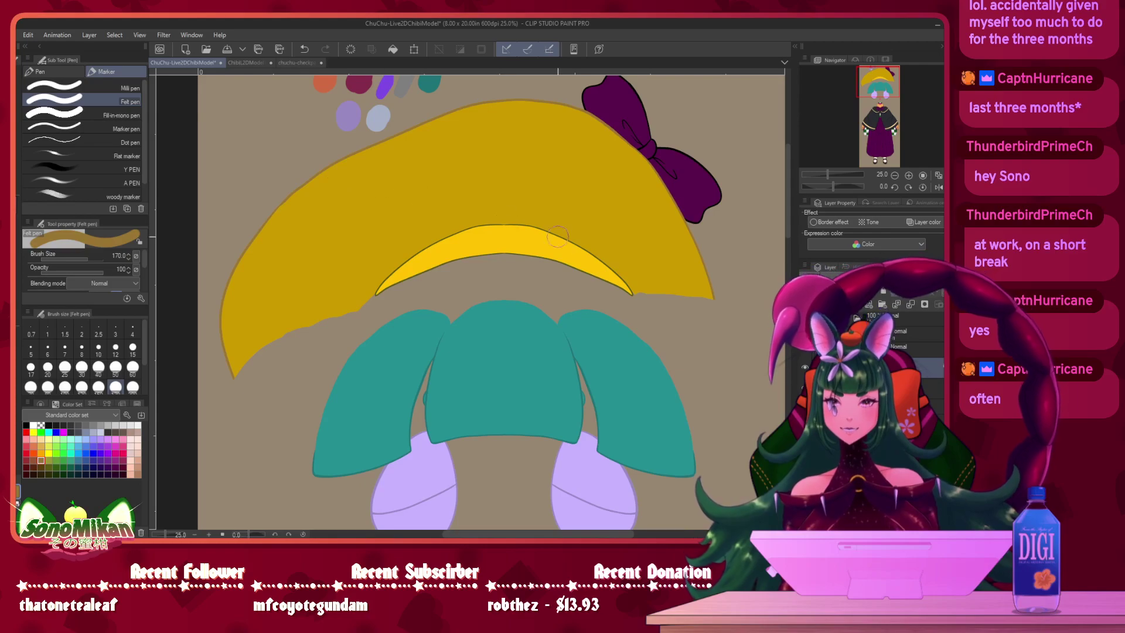
- Add a golden brown swatch to the colour dabs above the hat, beside the lavender one
left_click(856, 350)
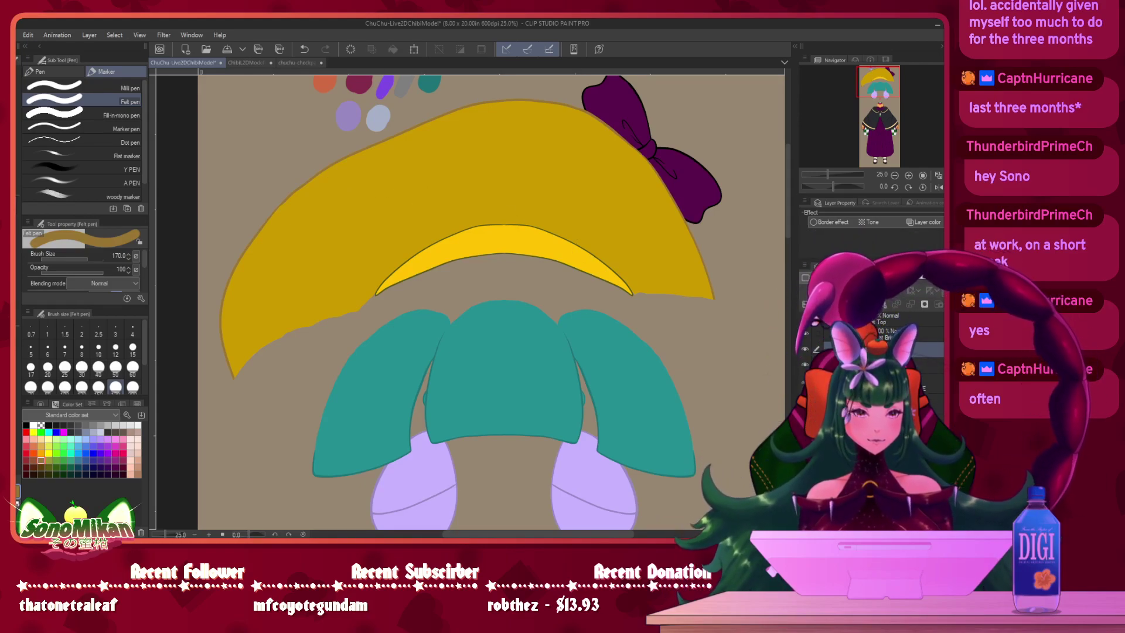
scroll(911, 328, "down", 3)
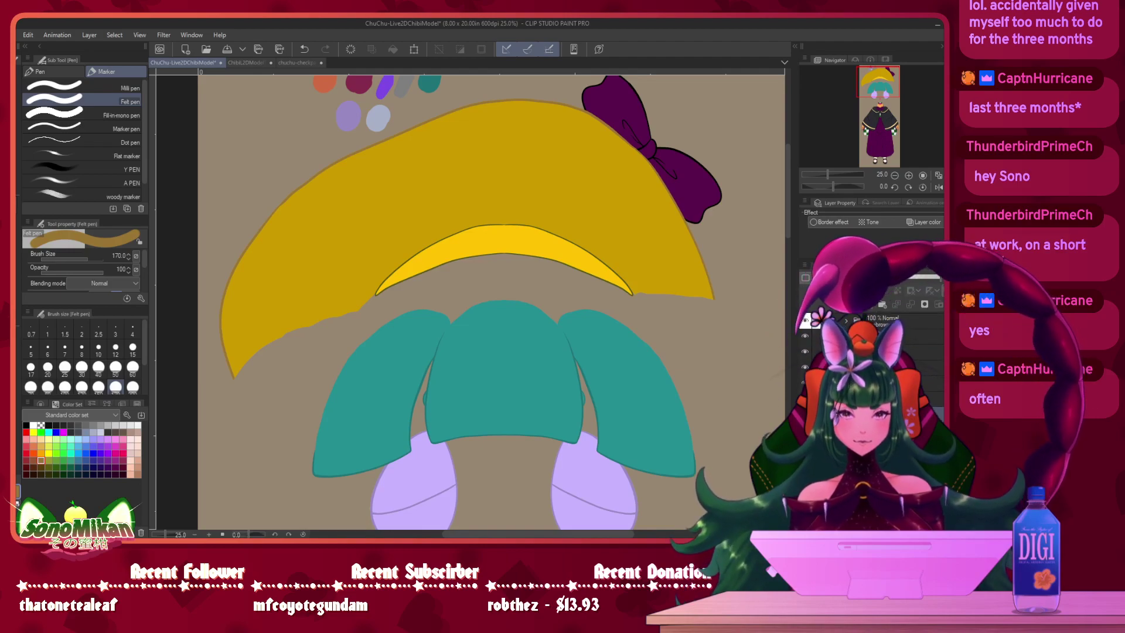
left_click(911, 324)
left_click_drag(317, 114, 314, 126)
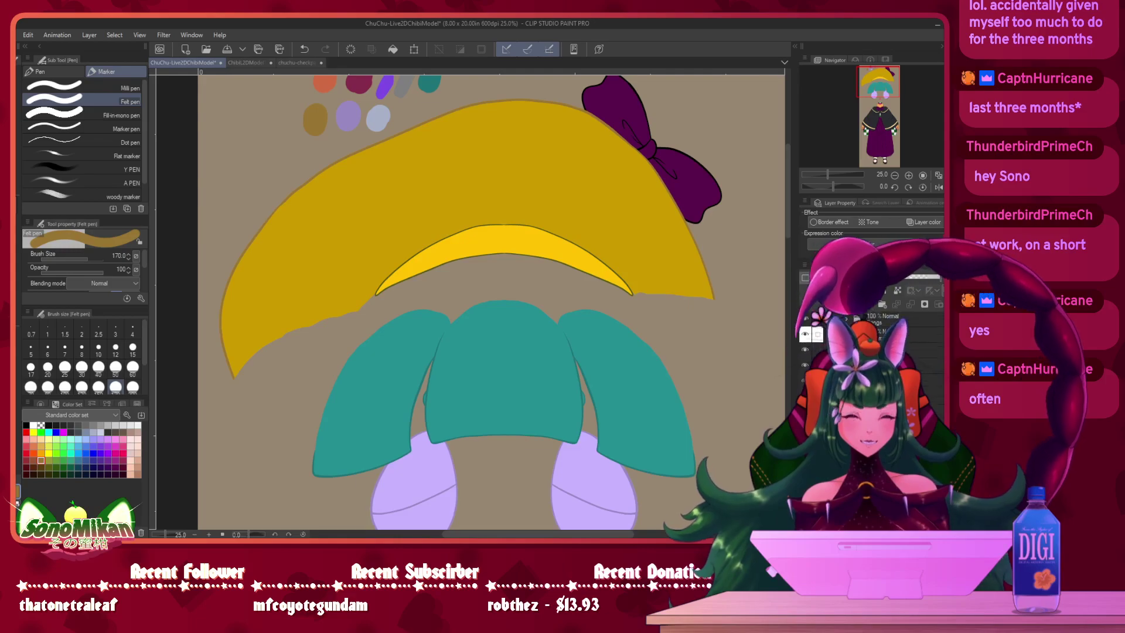
- Try to recolour the hat bow's outline in dark violet from the standard colour set, and undo the stroke
scroll(928, 352, "down", 3)
left_click(930, 369)
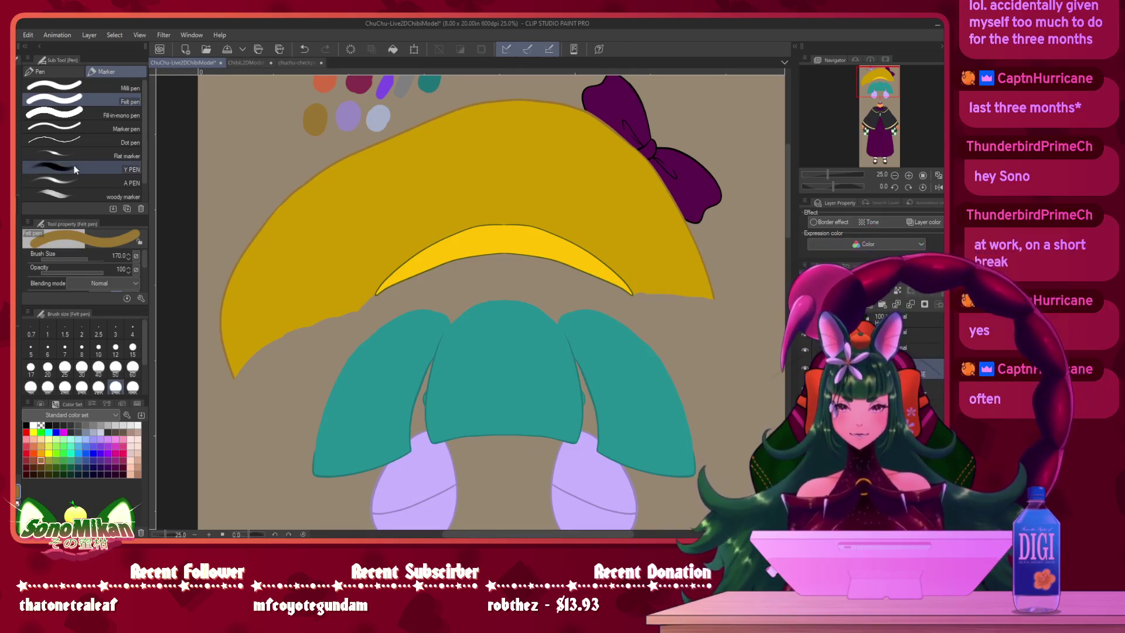
left_click(108, 467)
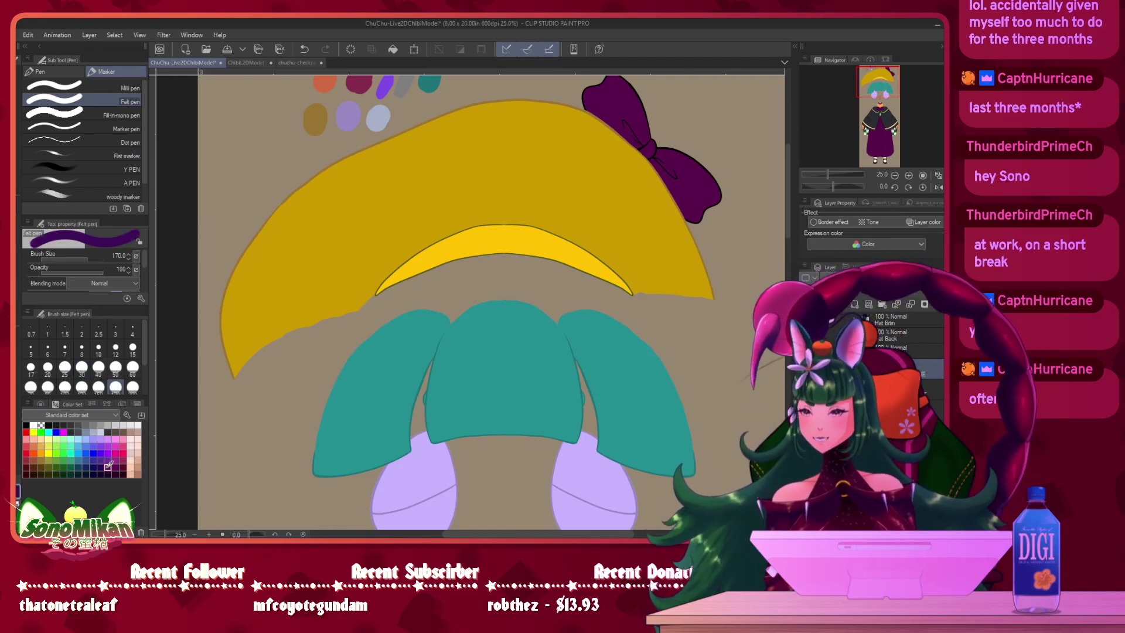
mouse_move(747, 183)
left_mouse_down()
mouse_move(736, 202)
mouse_move(719, 202)
left_mouse_up()
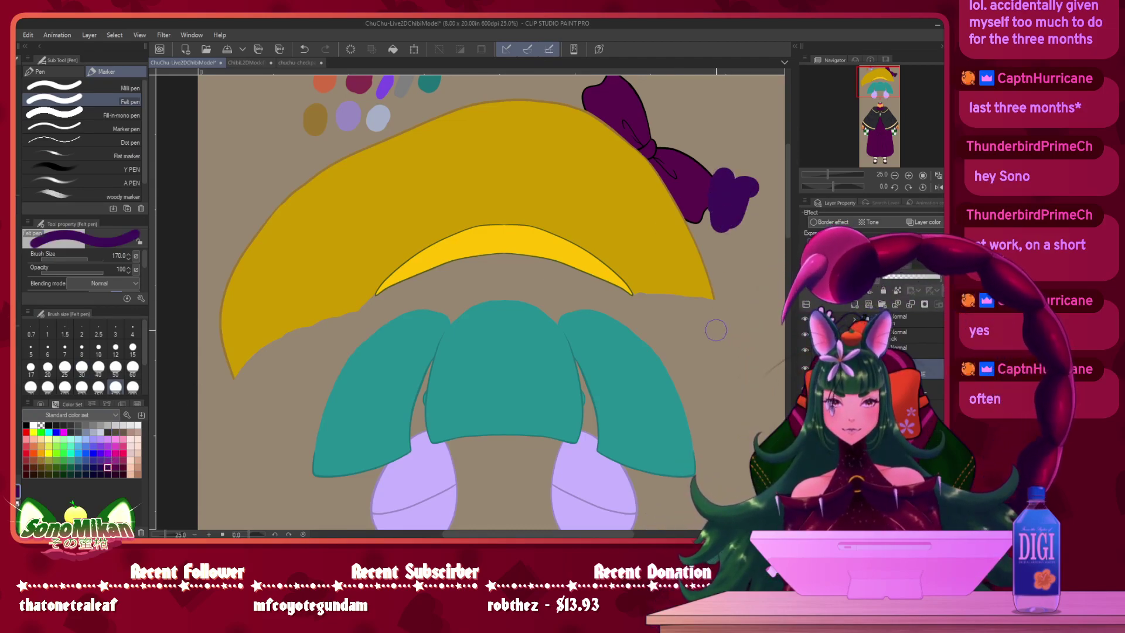
key("ctrl+z")
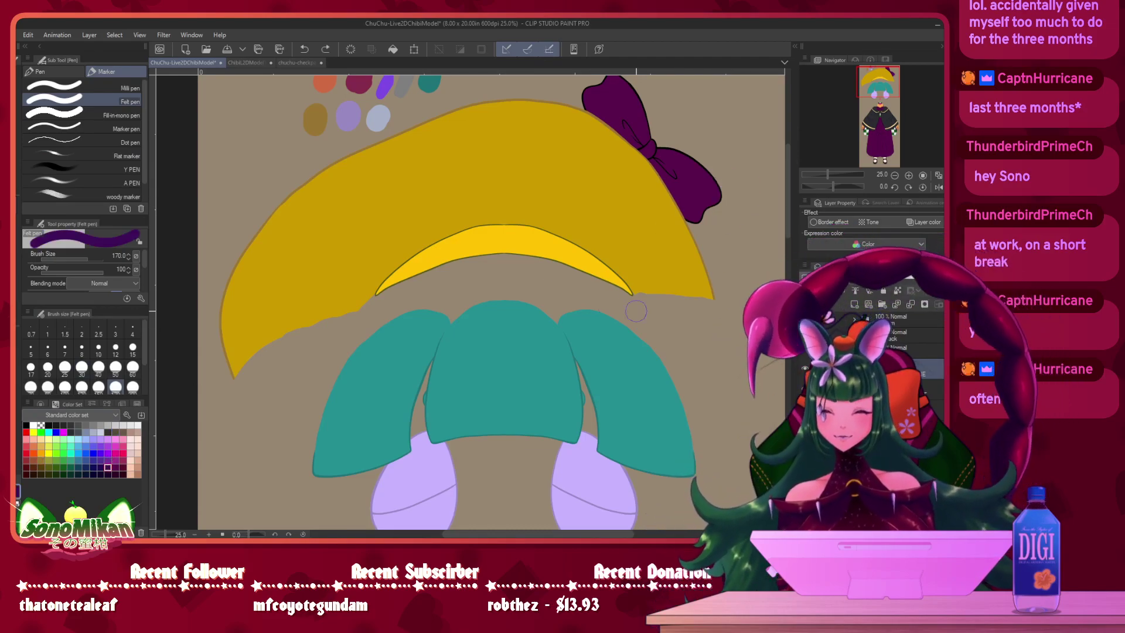
left_click(123, 474)
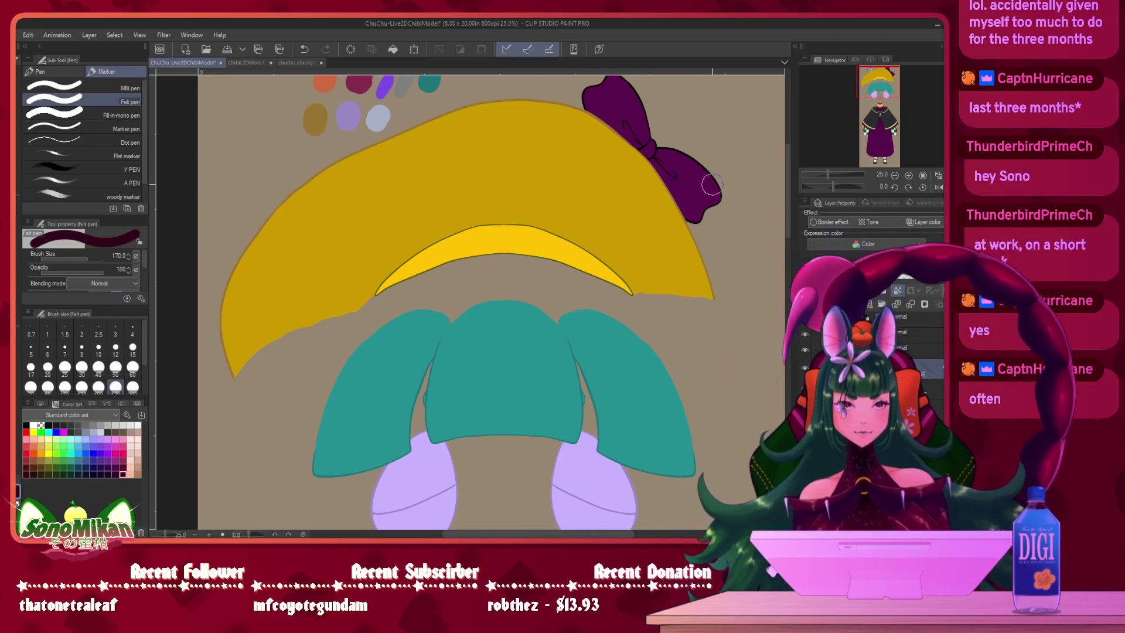
- Sample the bow's purple and darken it to a value of 17% with the HSV sliders for the pen
key("i")
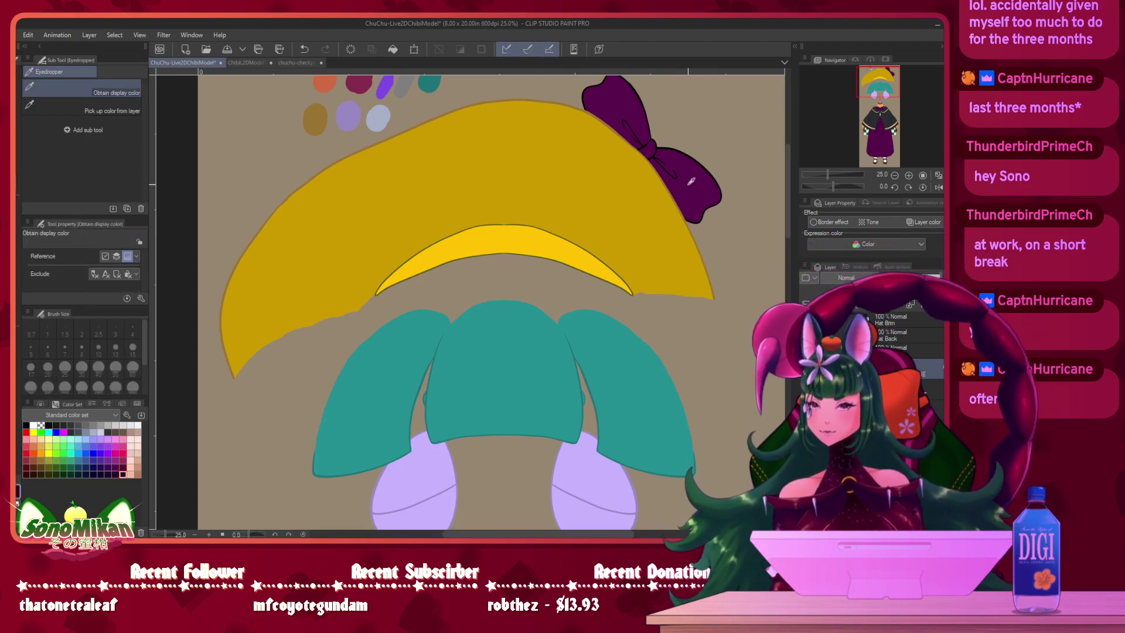
left_click(91, 403)
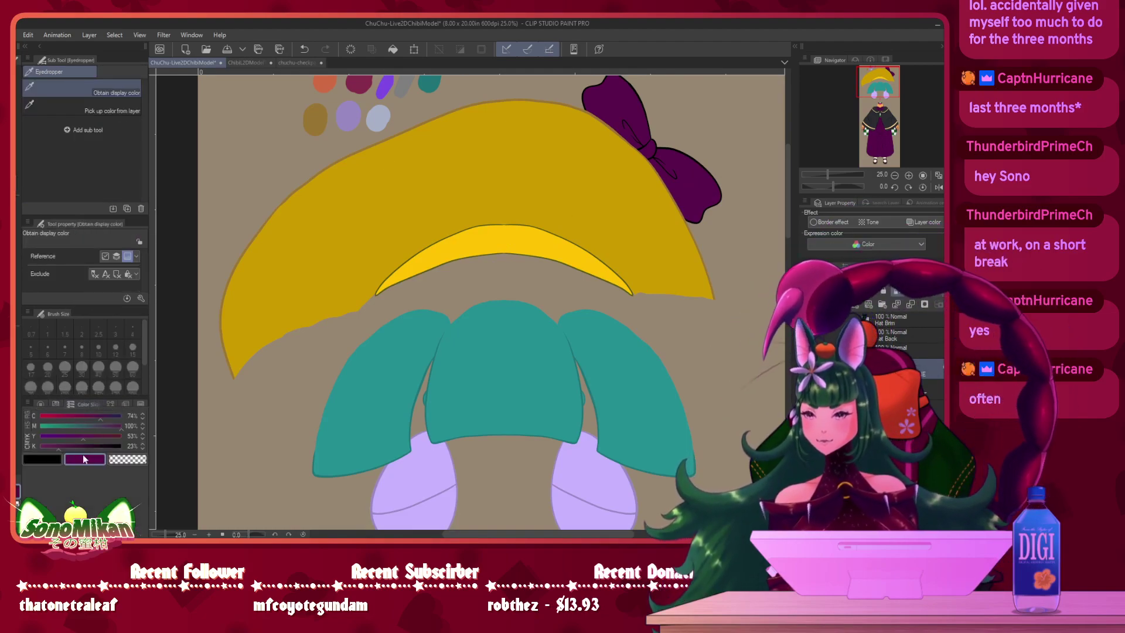
left_click(26, 425)
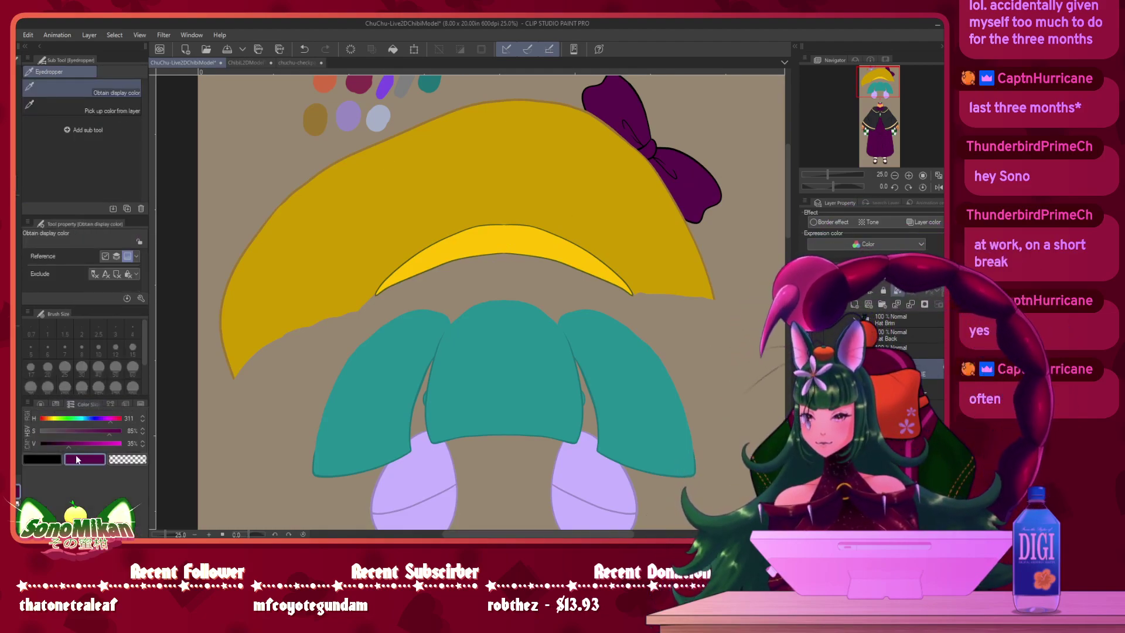
left_click(59, 443)
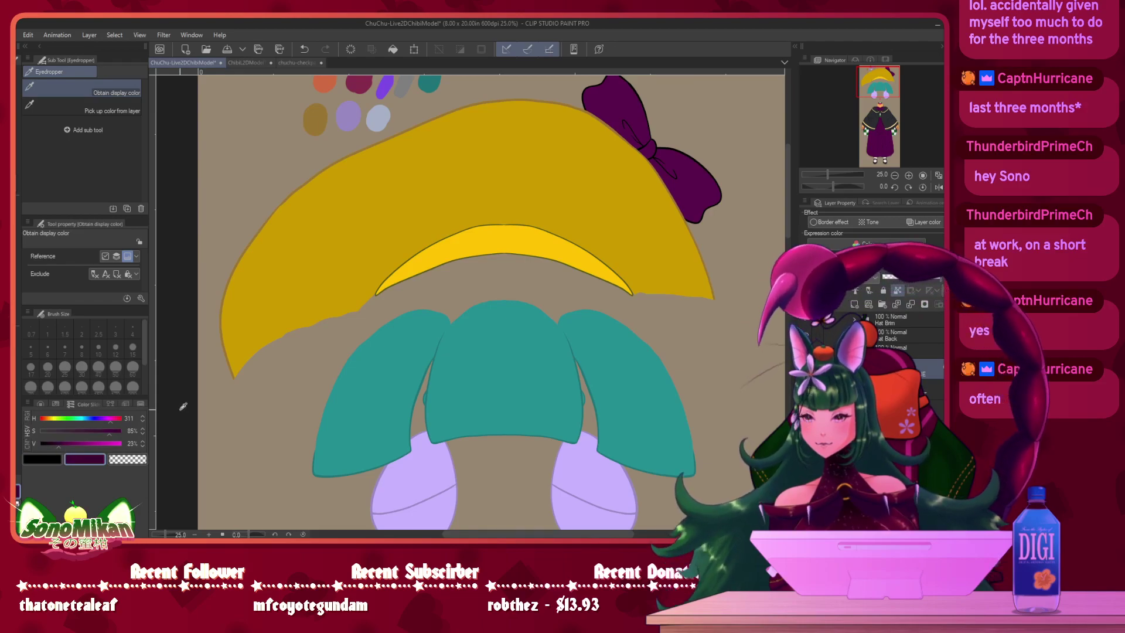
key("p")
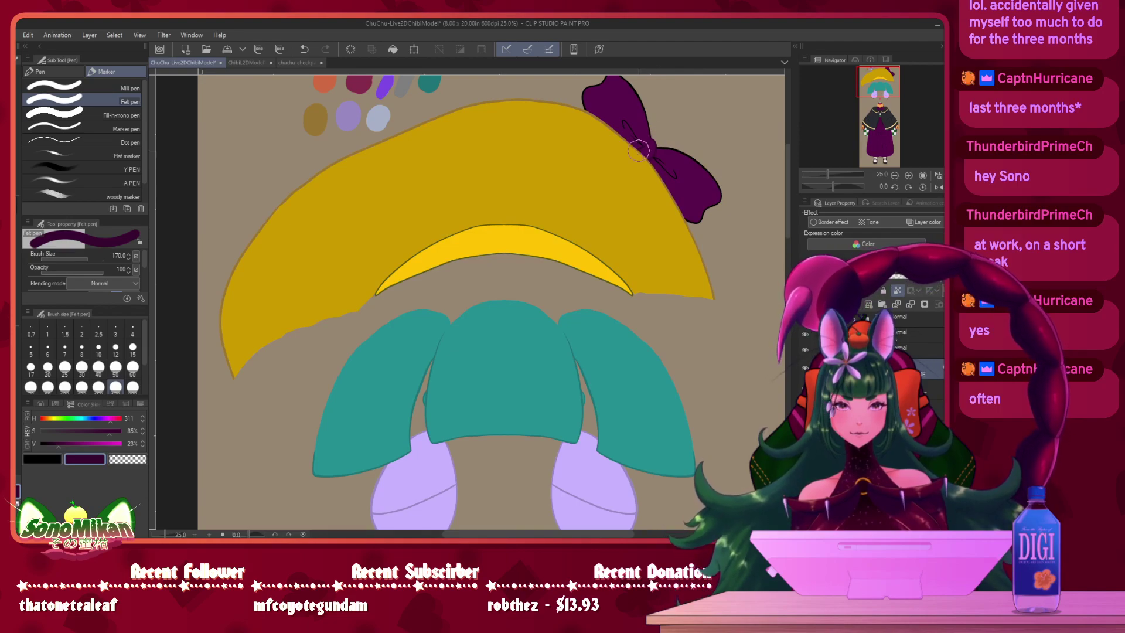
left_click(54, 443)
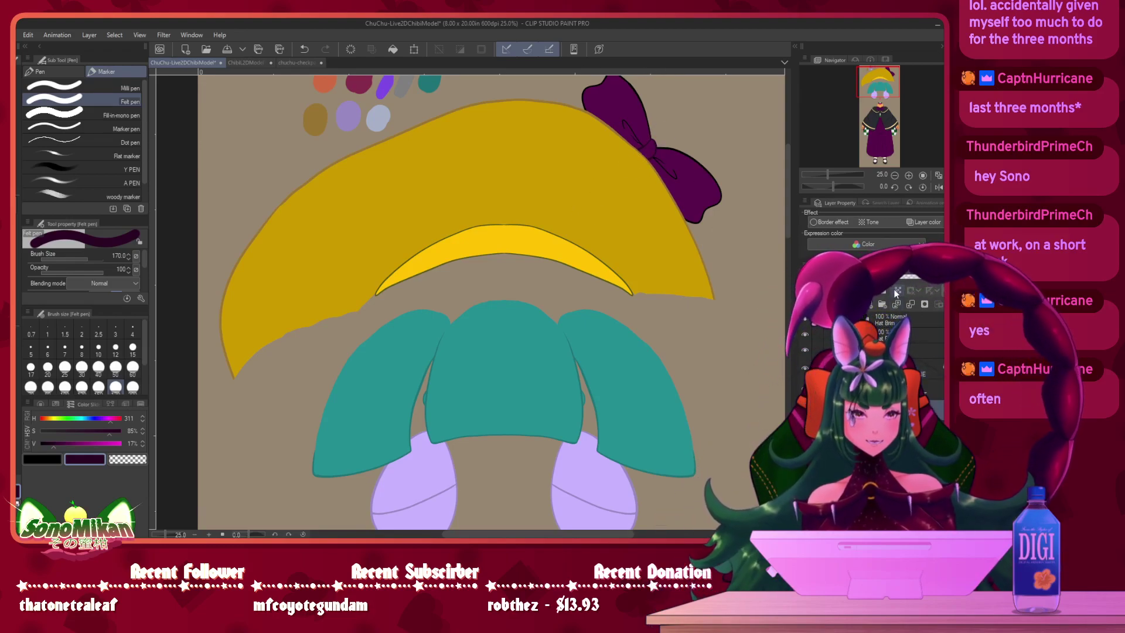
- Recolour the bow's outline in the dark purple with the hat temporarily hidden, and add a swatch of that colour beside the orange dab
left_click(805, 334)
left_click_drag(667, 221, 640, 315)
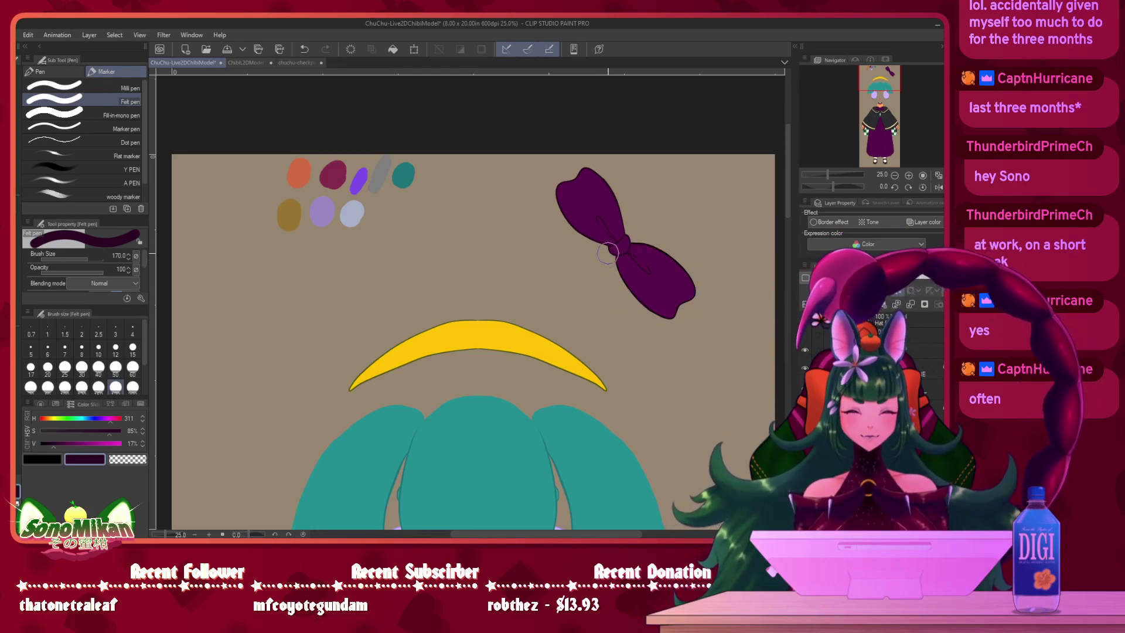
left_click(806, 334)
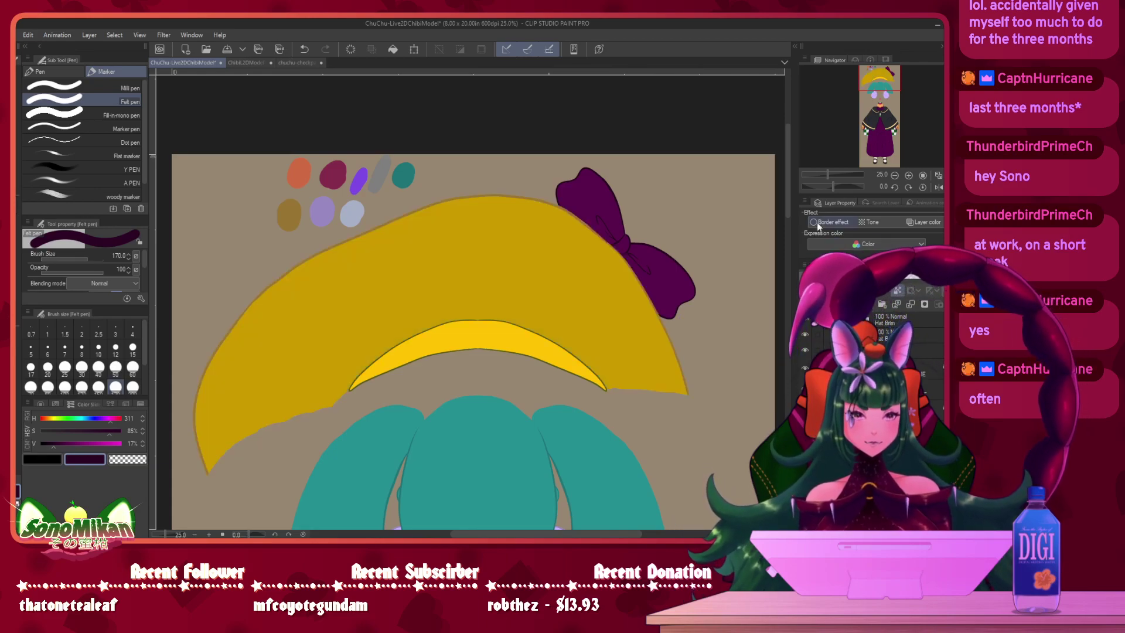
left_click_drag(633, 304, 667, 261)
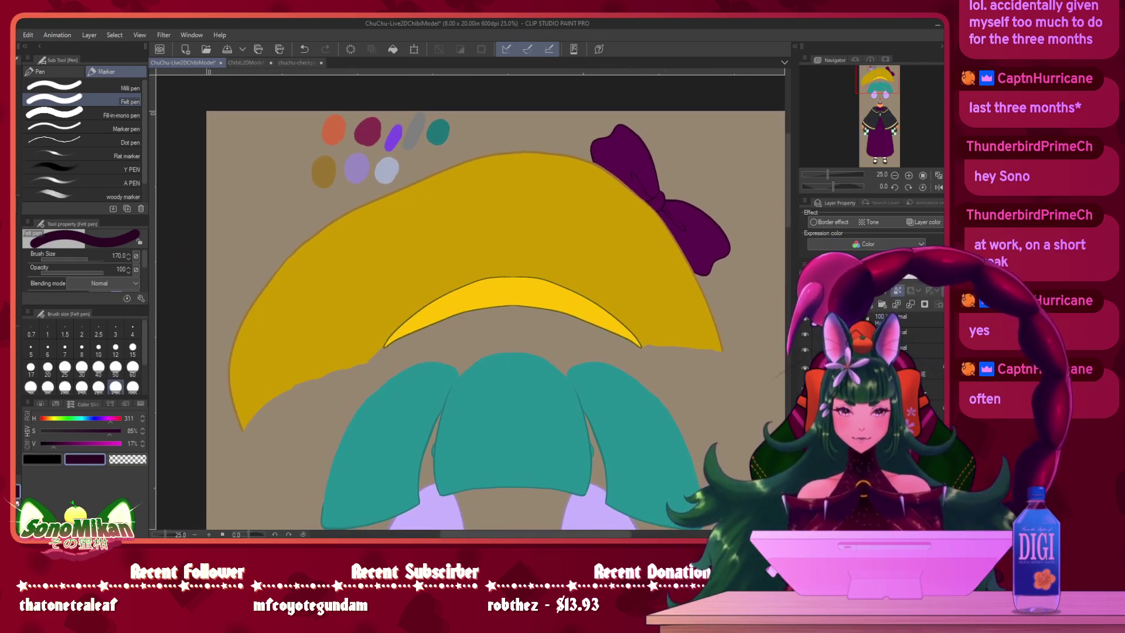
left_click_drag(303, 132, 303, 144)
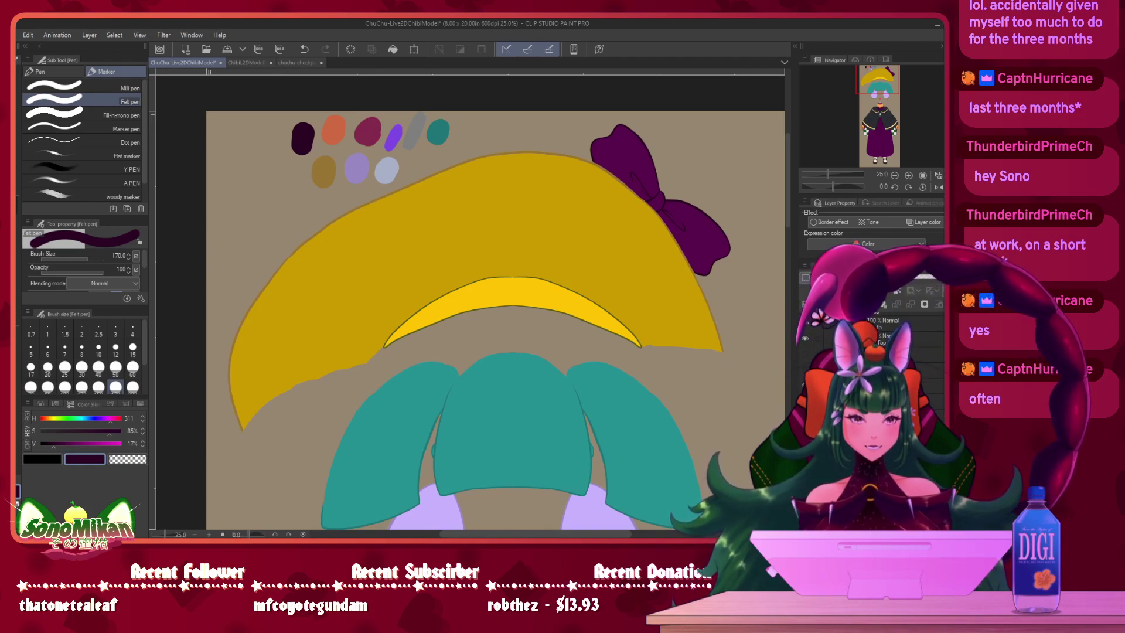
- Show the face and top hair again, and hide the hat to check the hair with the bangs switched off and on
left_click(805, 355)
left_click(805, 369)
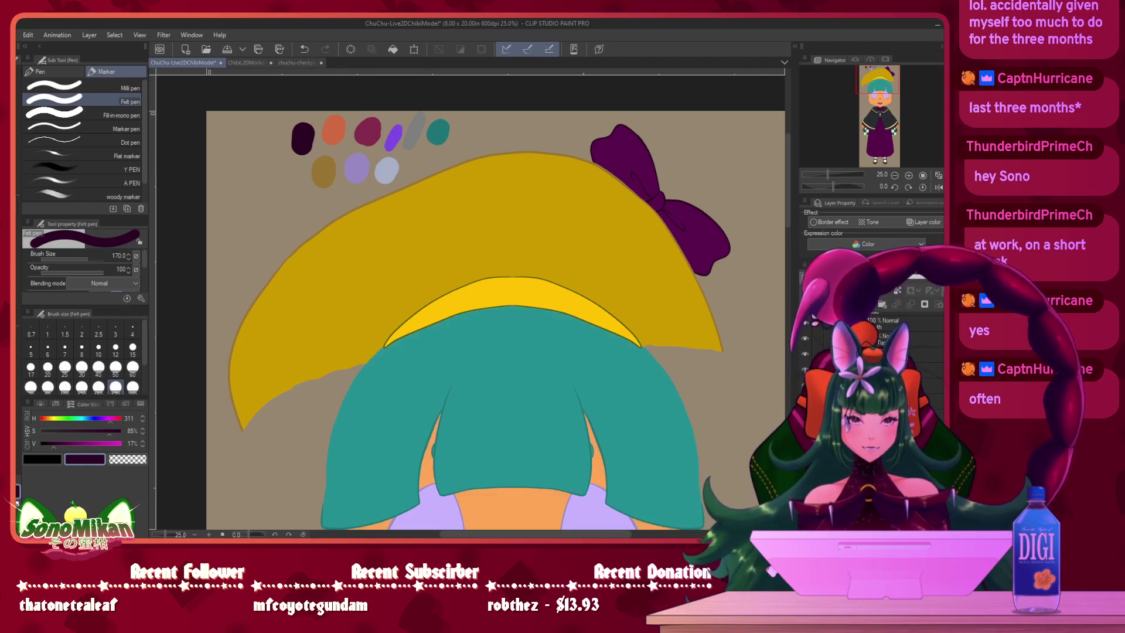
left_click(804, 338)
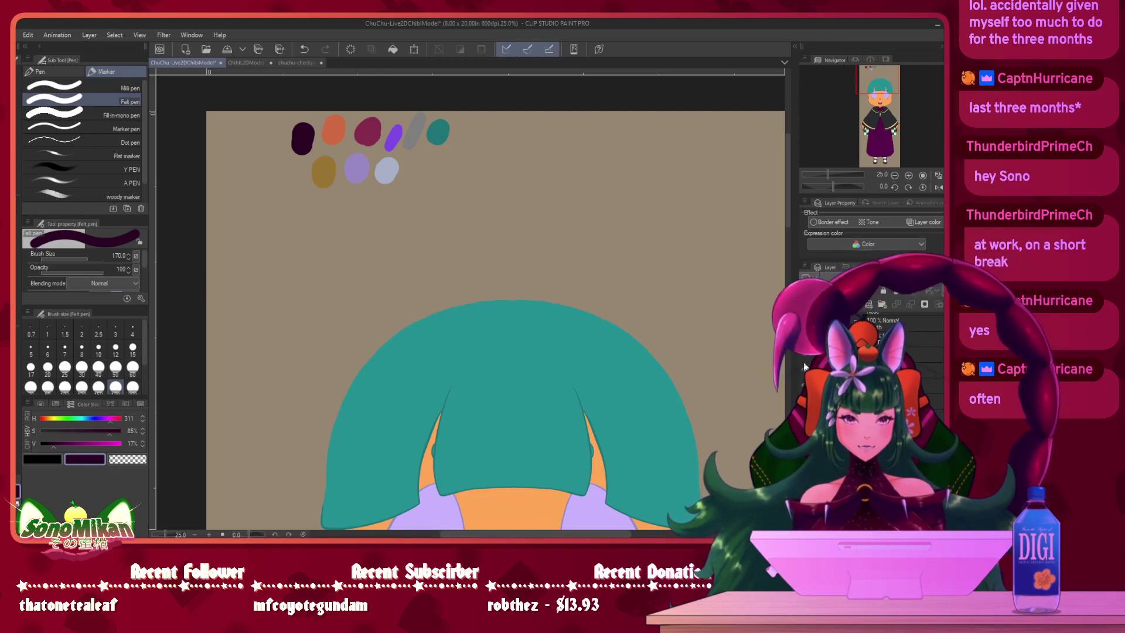
left_click(803, 354)
left_click(803, 353)
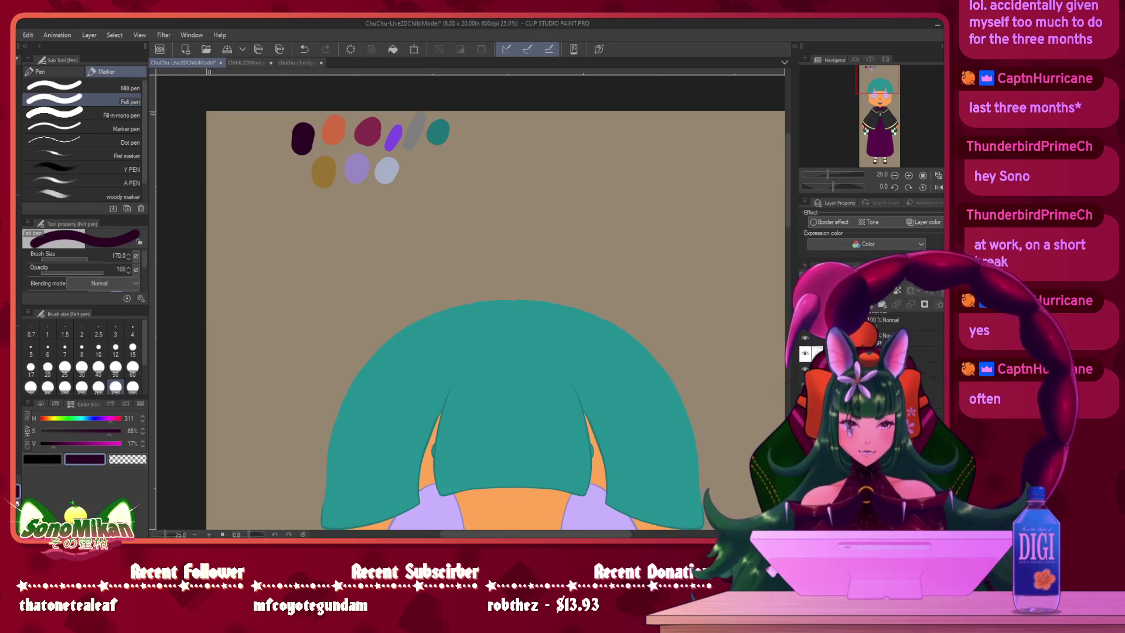
left_click(804, 336)
left_click_drag(734, 348, 714, 275)
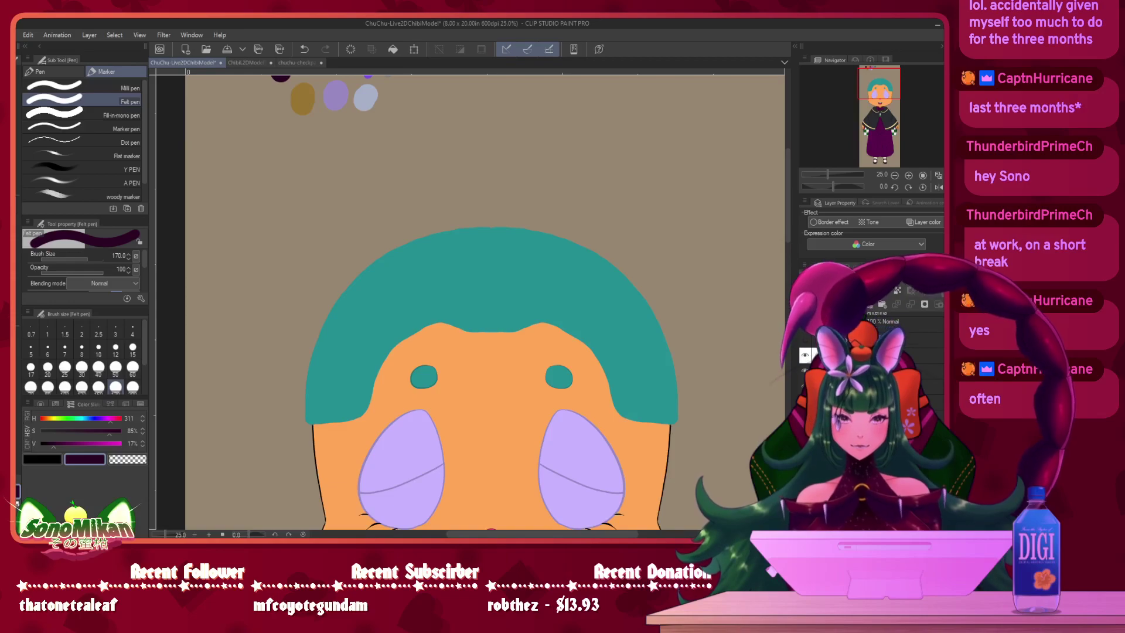
left_click(805, 355)
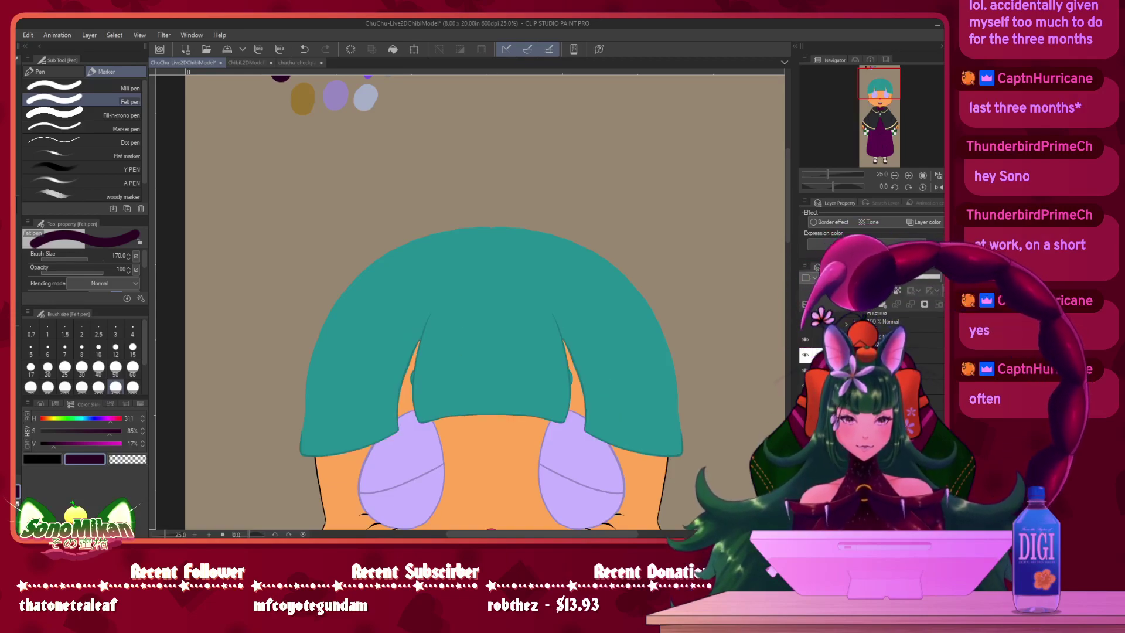
- Show the ears, antenna, hat and back hair again
scroll(804, 354, "up", 5)
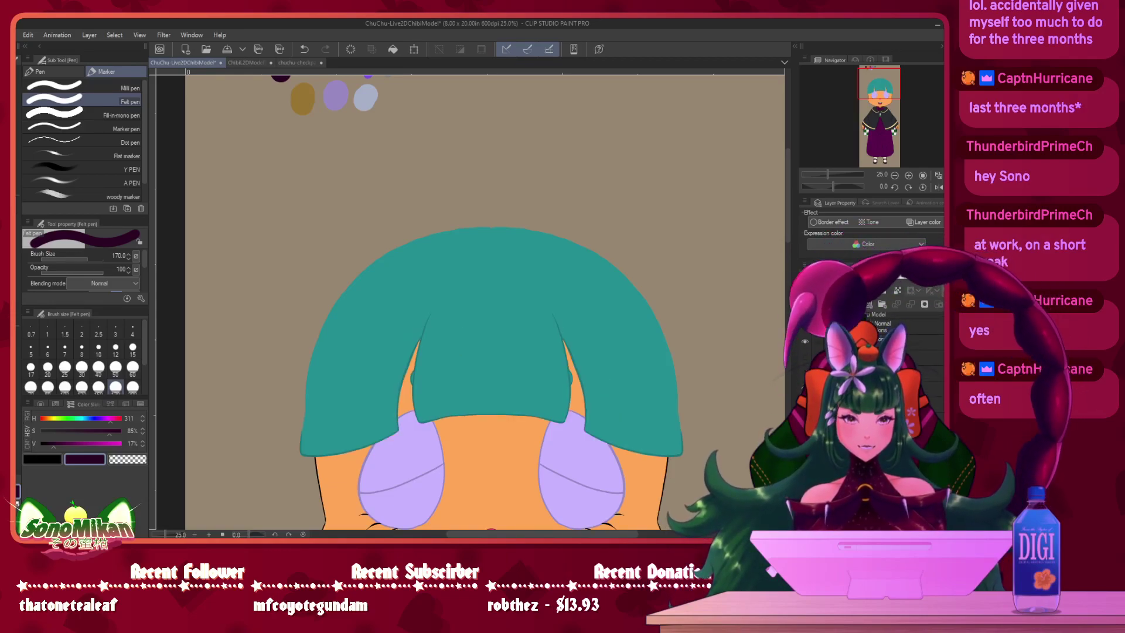
left_click(805, 357)
left_click(804, 372)
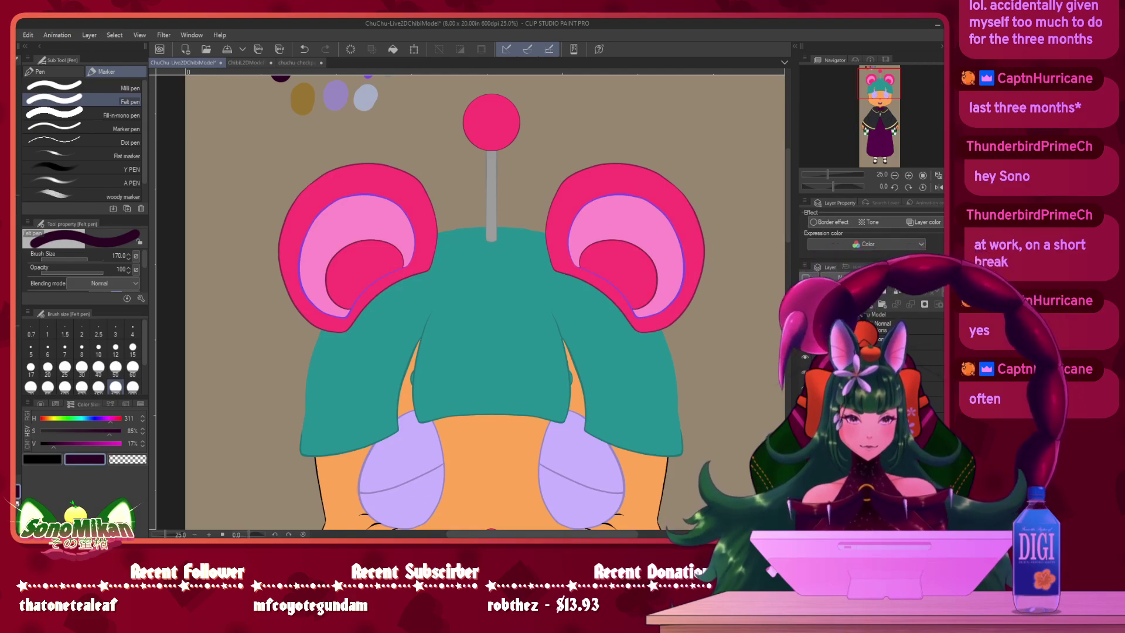
left_click(805, 387)
scroll(805, 380, "down", 5)
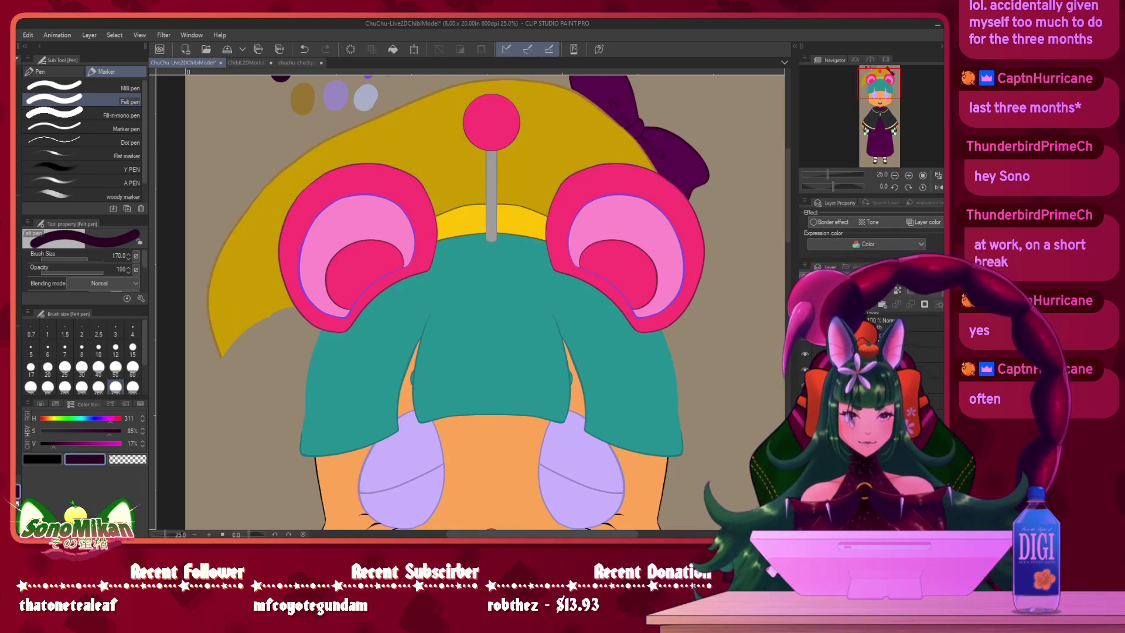
left_click(804, 400)
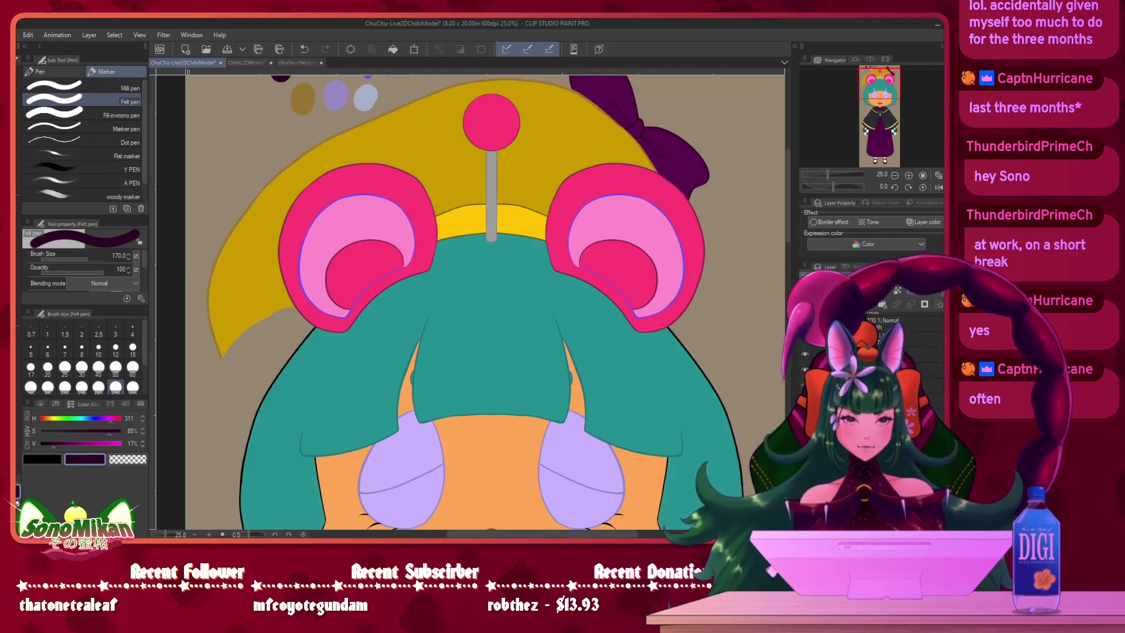
- Hide the bangs, ears and top hair to expose the head outline, and select the face layer
left_click_drag(750, 385, 766, 188)
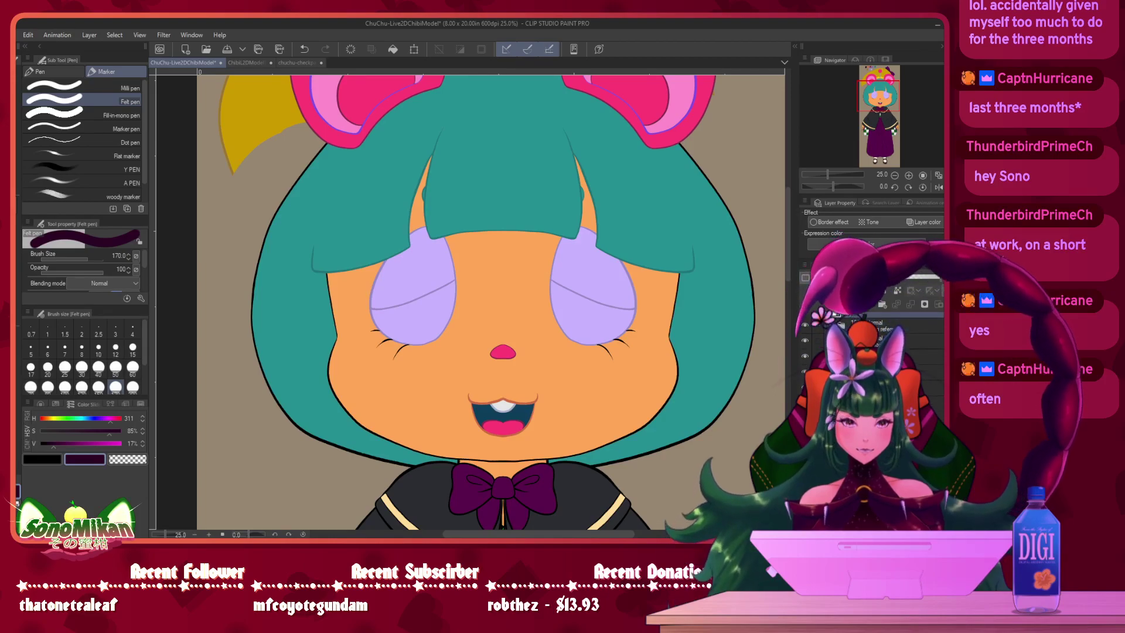
left_click(805, 401)
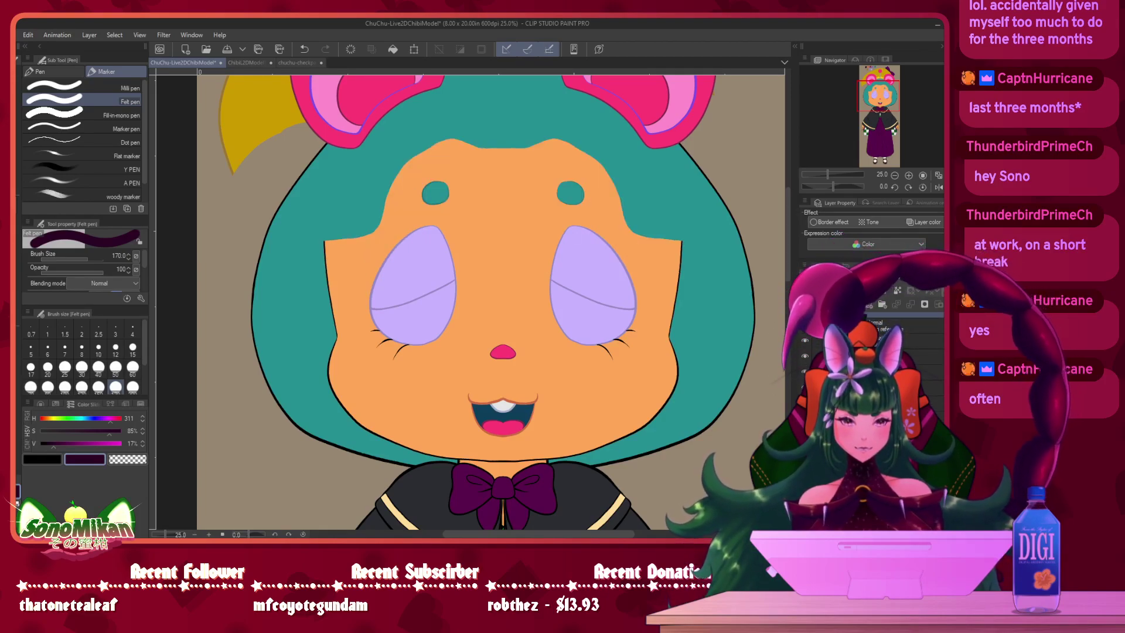
left_click(805, 387)
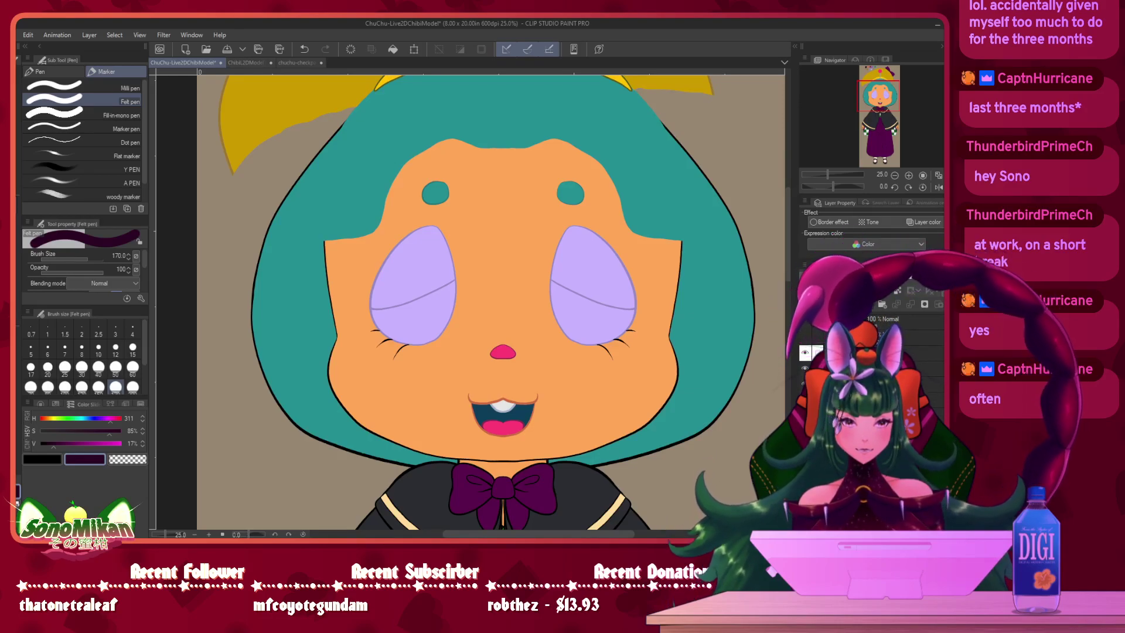
left_click(805, 415)
left_click(867, 429)
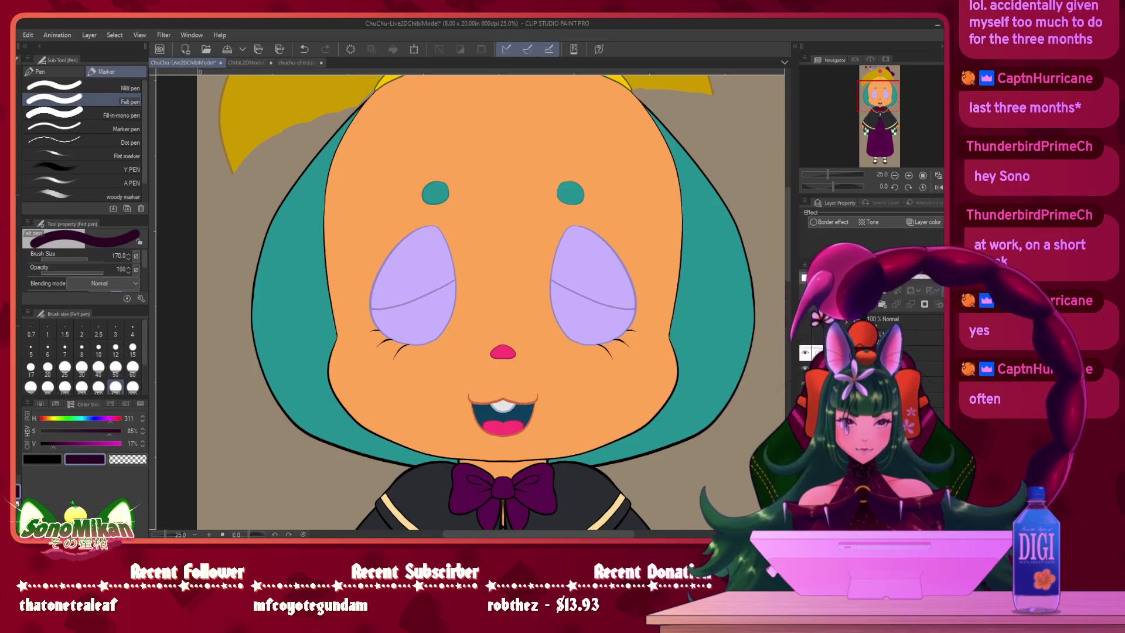
scroll(867, 387, "down", 3)
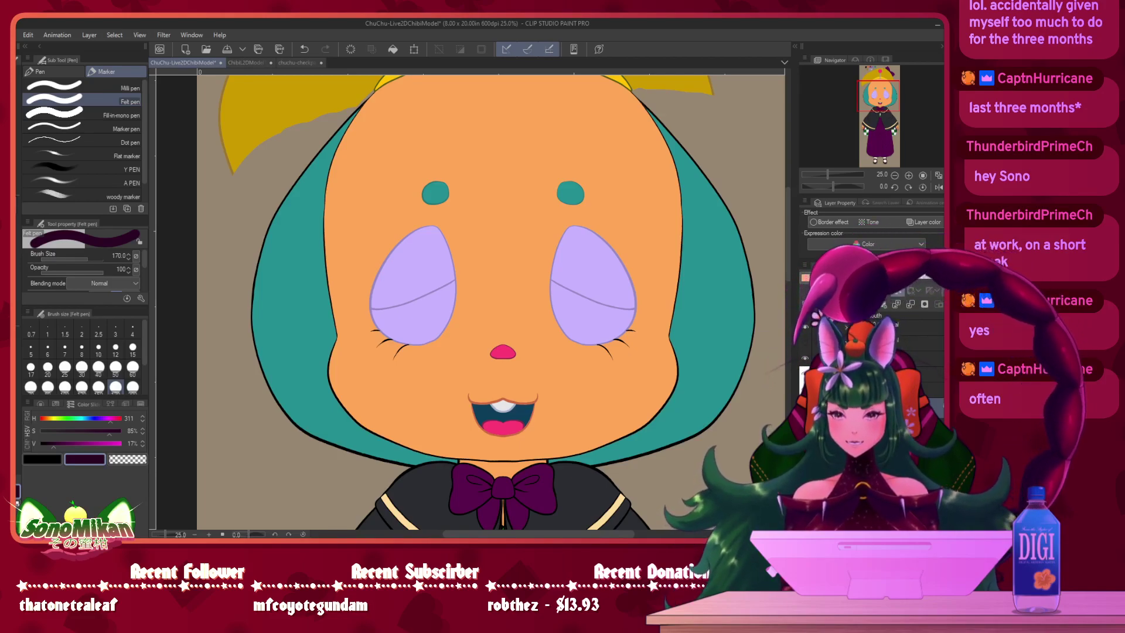
- Sample the orange swatch above the hat for the pen, and hide the hat and headband
left_click_drag(348, 214, 358, 501)
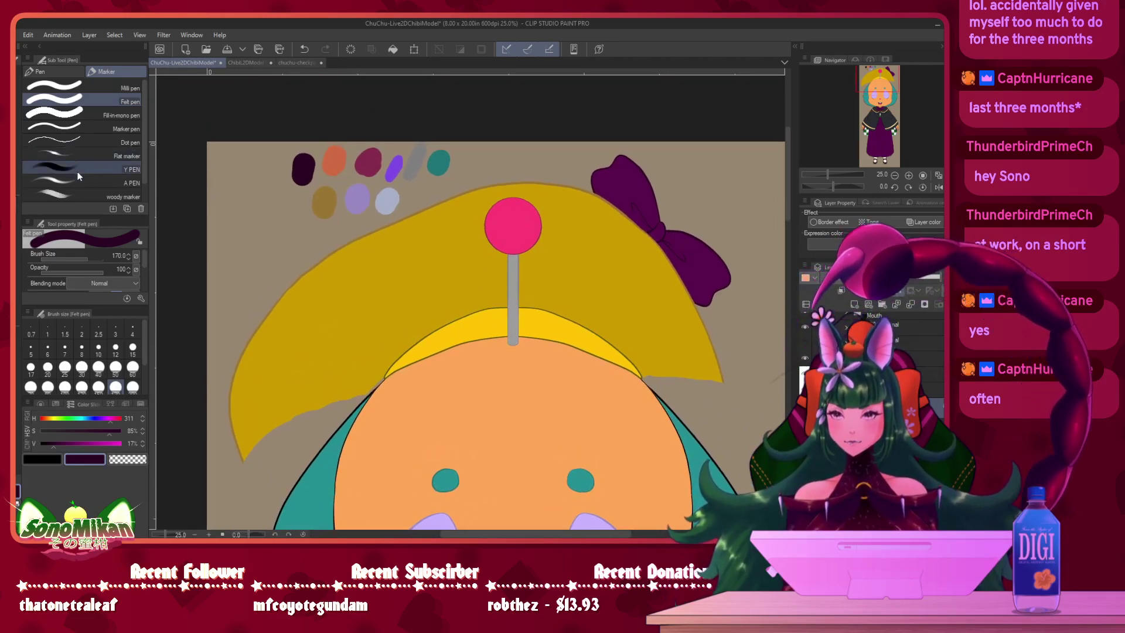
key("i")
left_click(334, 162)
mouse_move(574, 419)
left_mouse_down()
mouse_move(521, 239)
mouse_move(511, 242)
left_mouse_up()
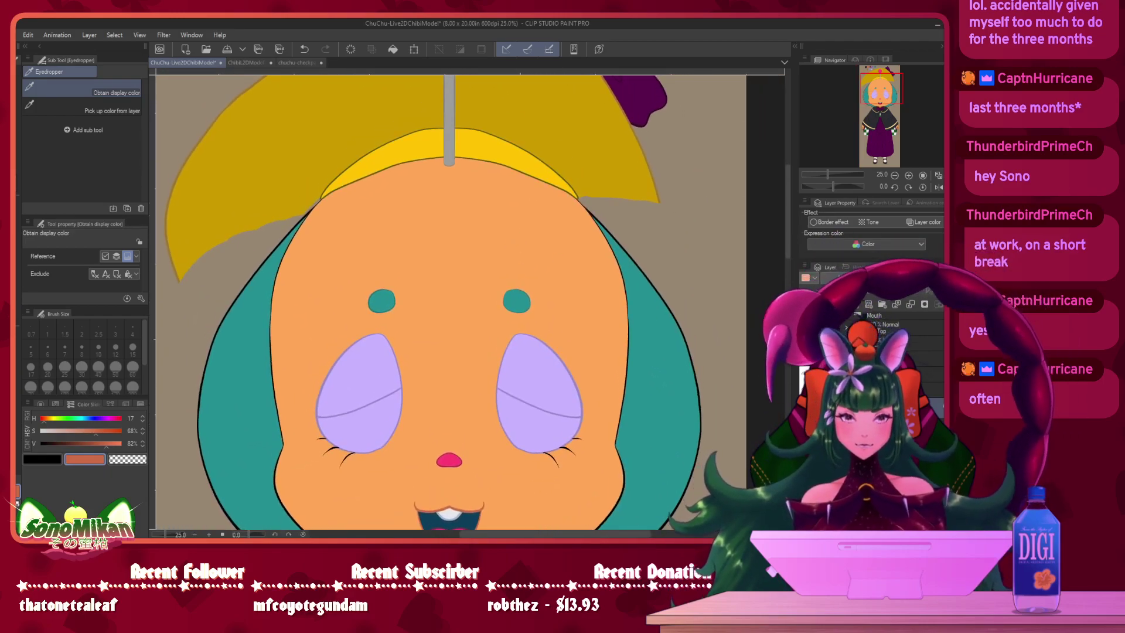
left_click(811, 326)
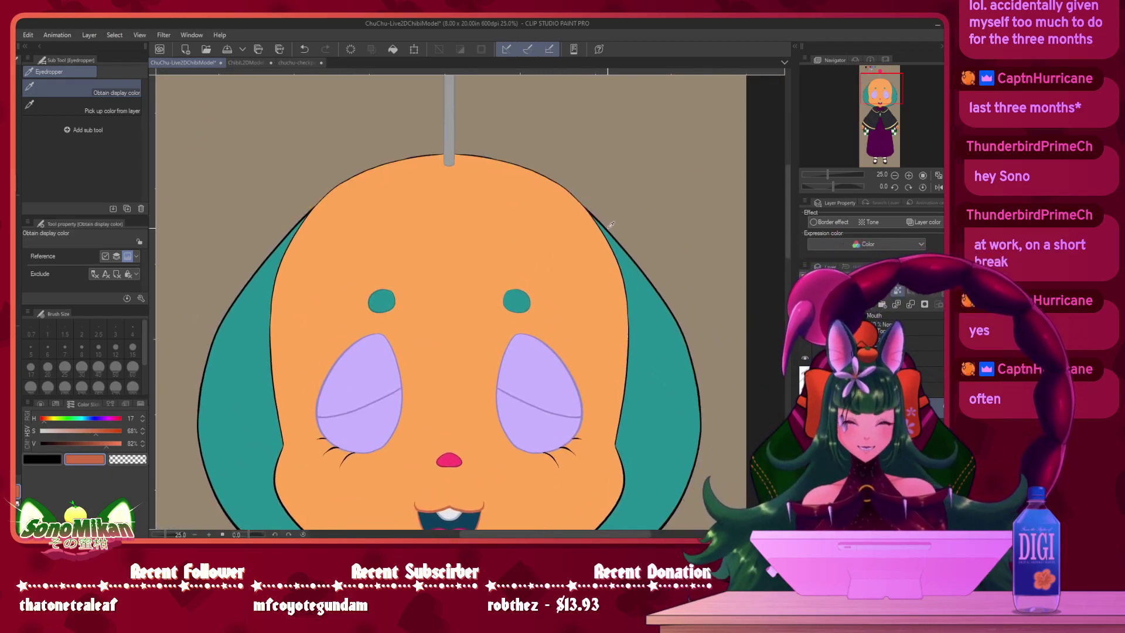
- Recolour the black outline of the whole face and head in the sampled orange with the Felt pen
key("p")
left_click_drag(609, 485, 564, 393)
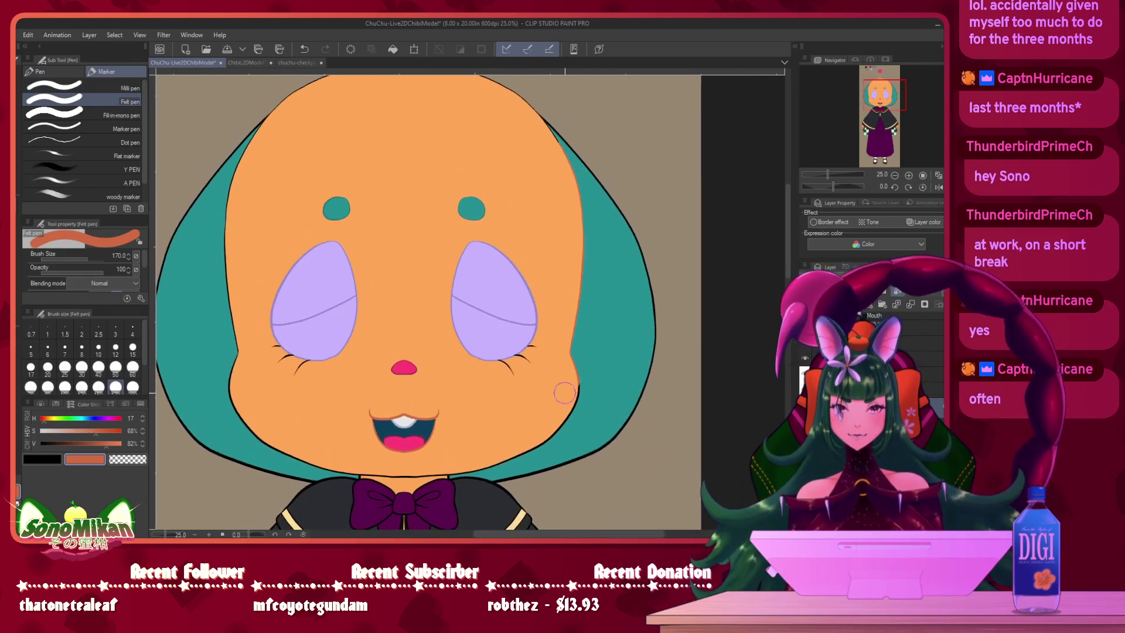
left_click_drag(555, 356, 643, 280)
left_click_drag(415, 390, 591, 391)
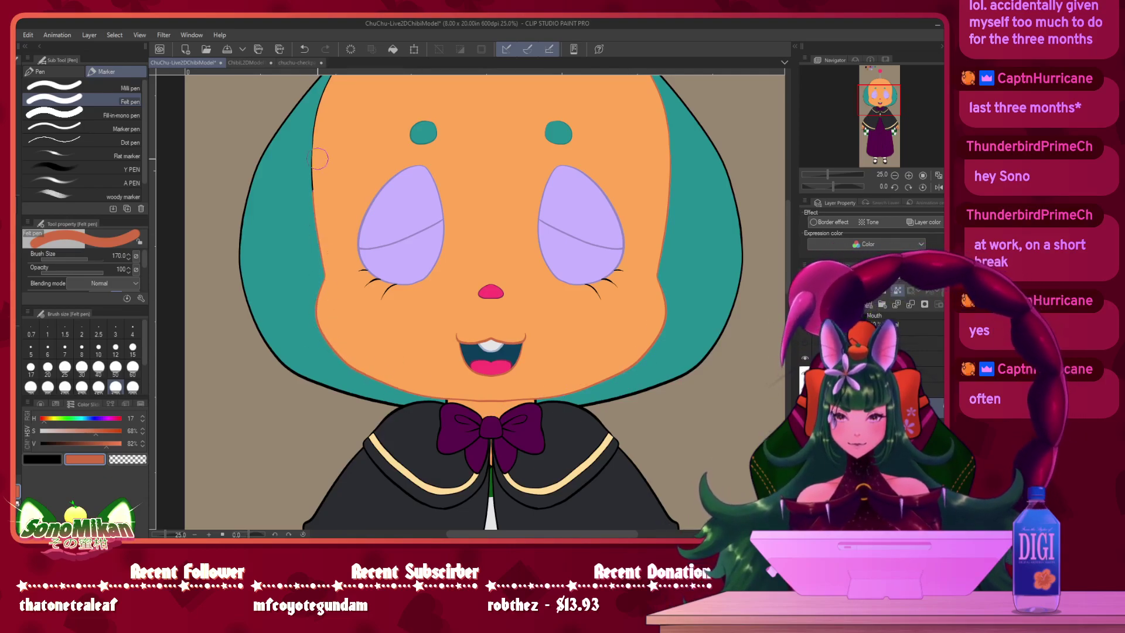
left_click_drag(321, 142, 287, 304)
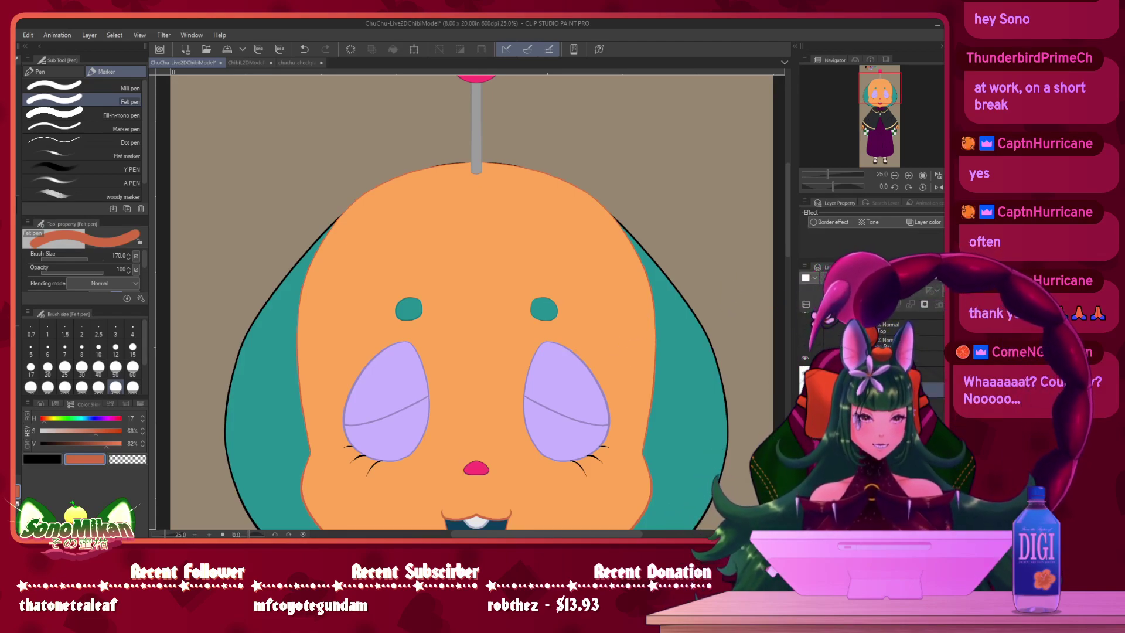
- Hide the clothing and the head parts so that only the neck and back hair remain
left_click_drag(770, 340, 753, 222)
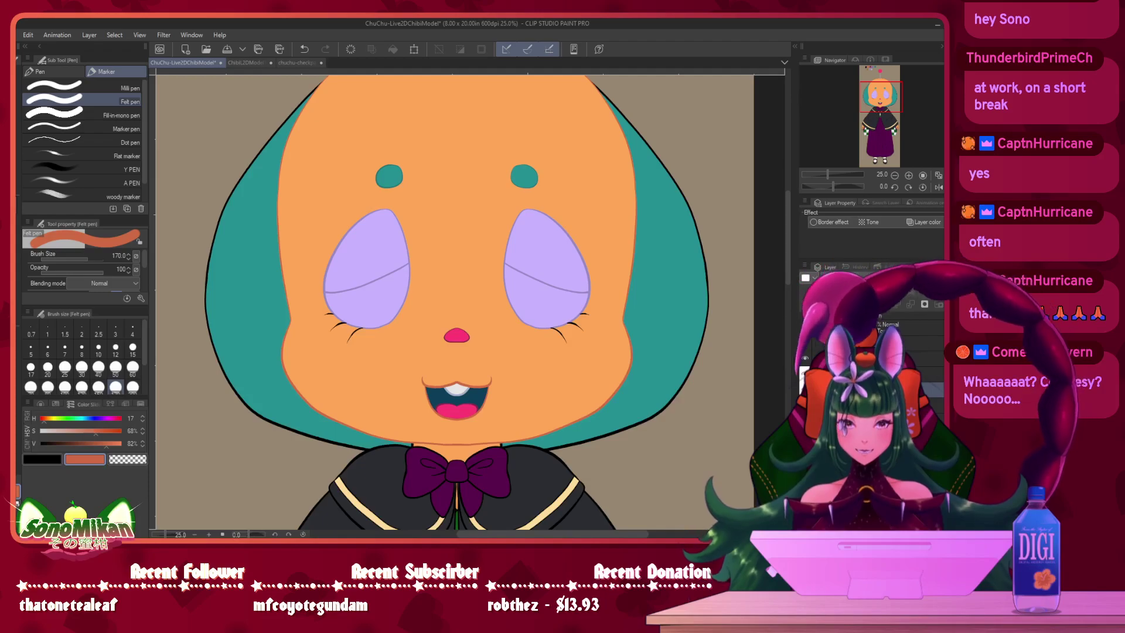
left_click(805, 468)
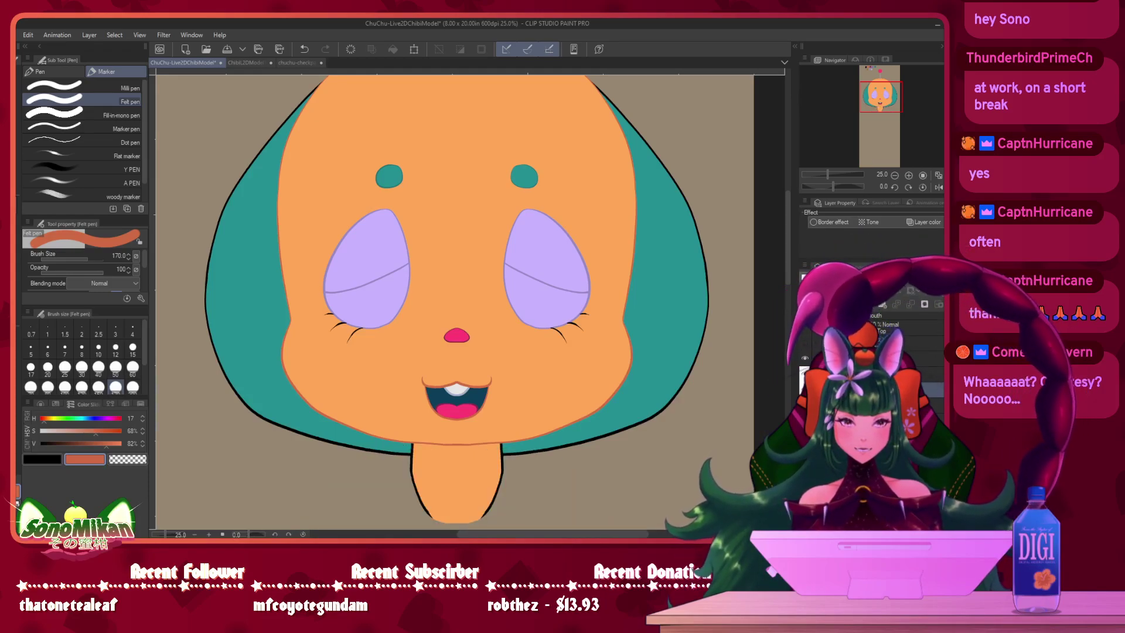
left_click(805, 339)
left_click(804, 323)
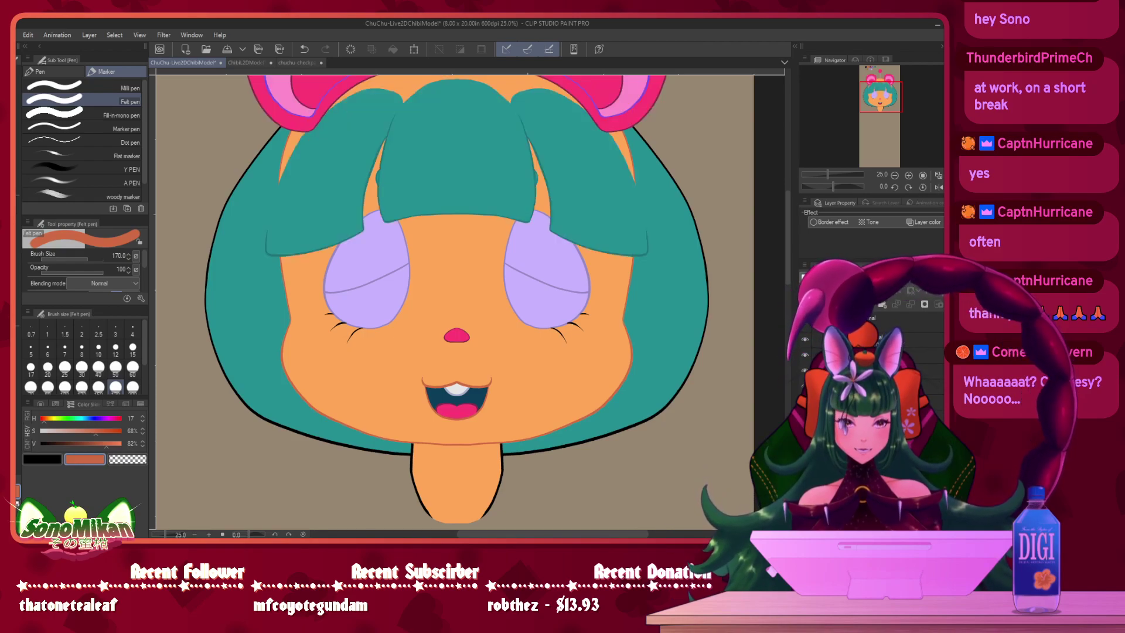
left_click(804, 386)
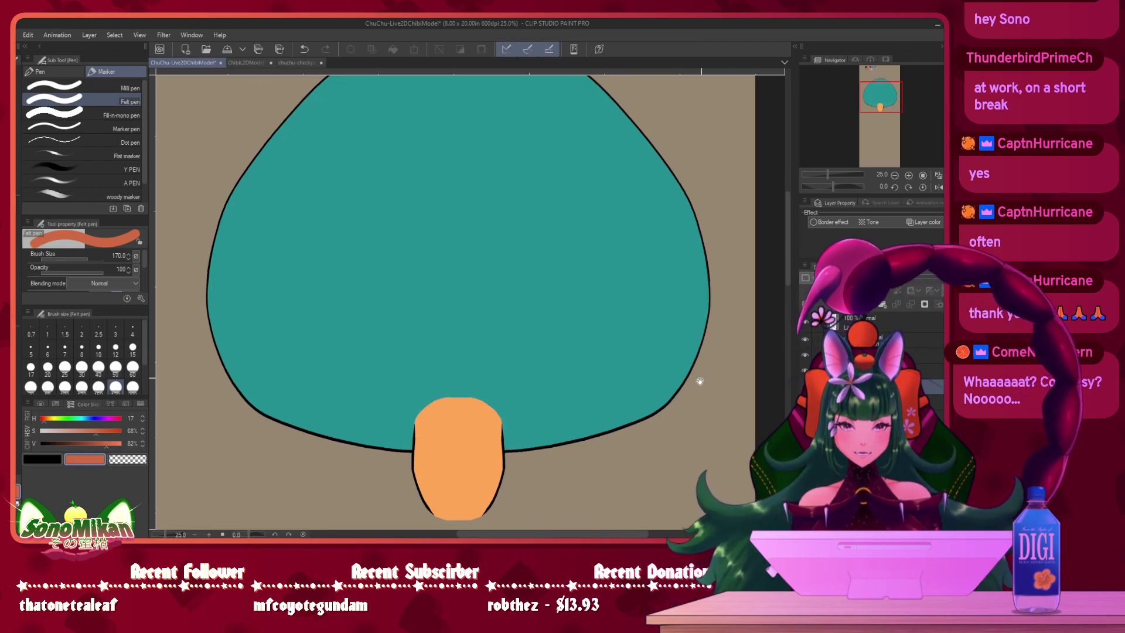
- Recolour the black outline on both sides of the neck in the same orange
left_click_drag(699, 382, 713, 214)
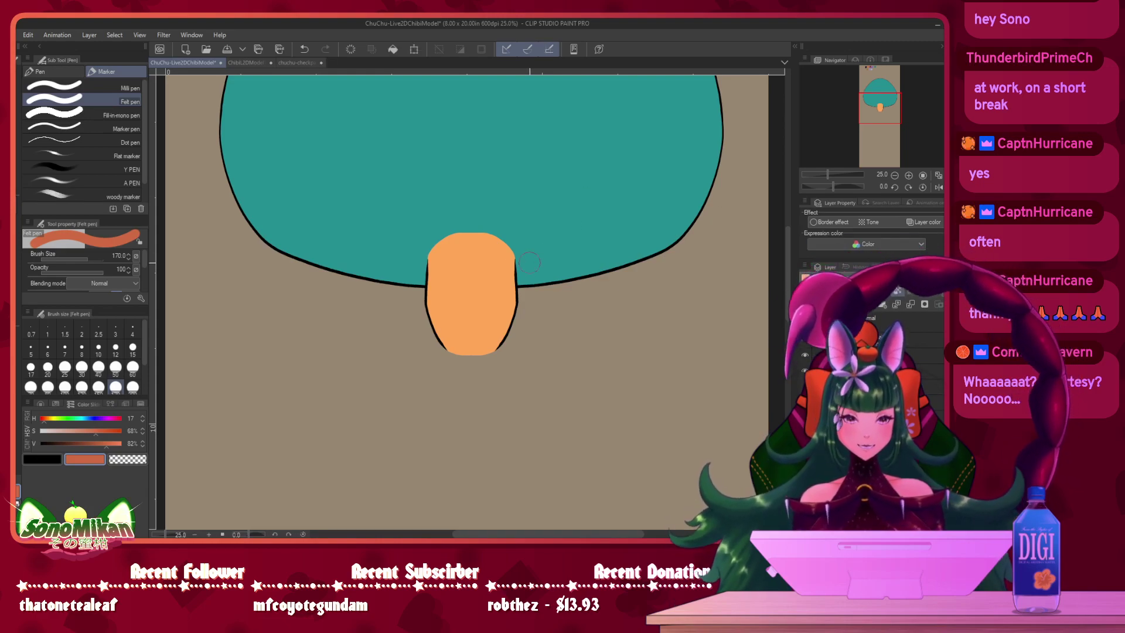
key("p")
key("p")
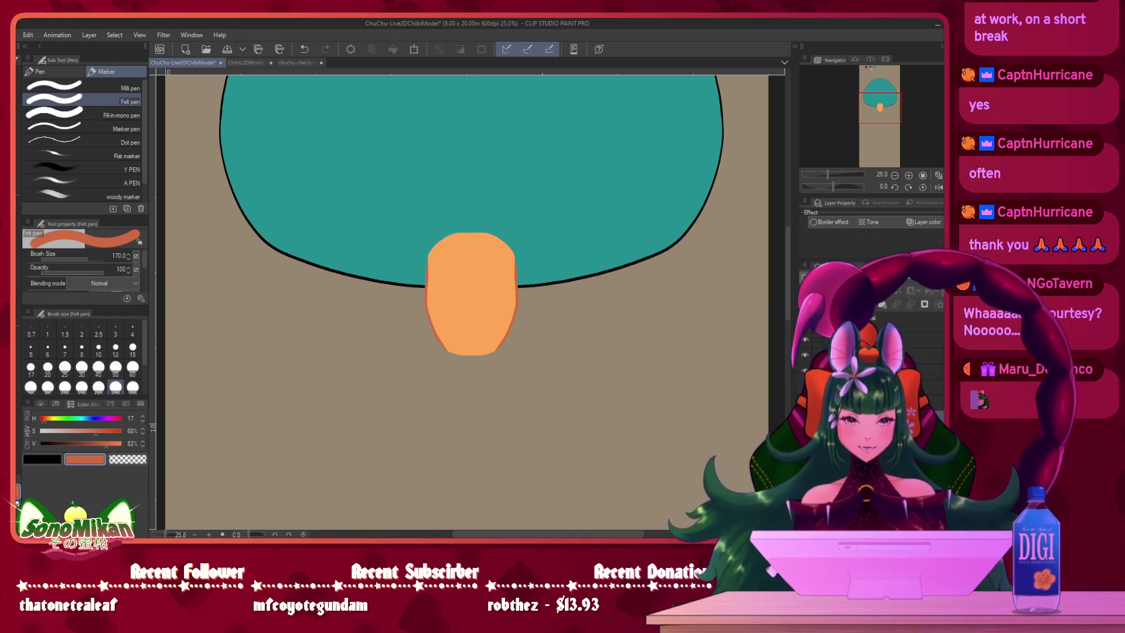
- Show the clothing, face, front hair, ears and hat again, and check the recoloured face and neck
left_click(804, 385)
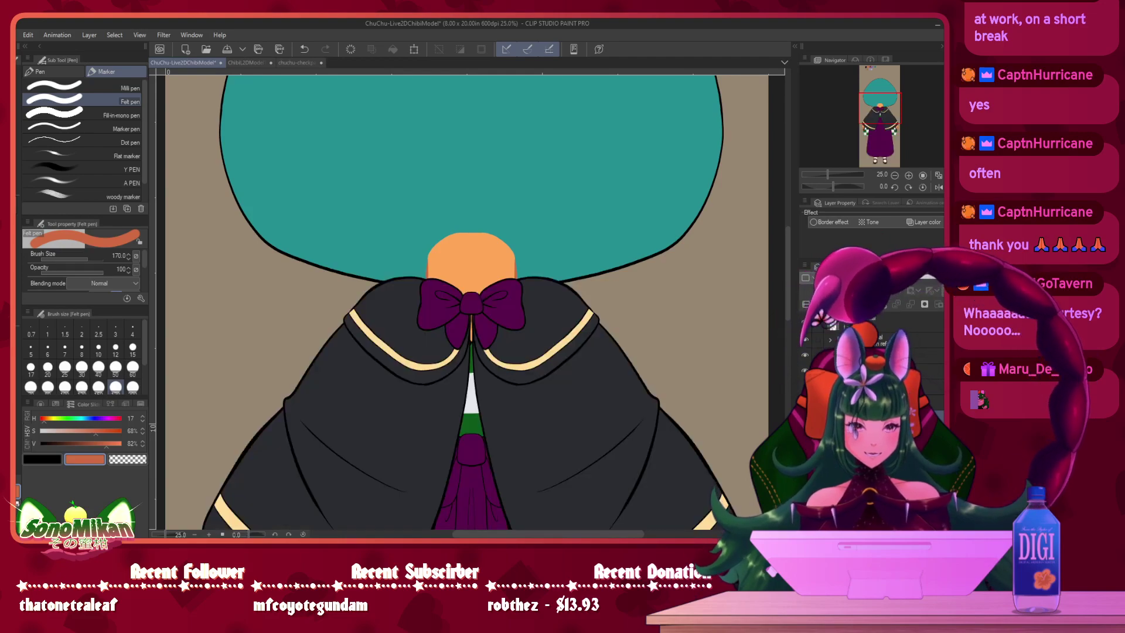
left_click(805, 370)
left_click_drag(707, 263, 712, 442)
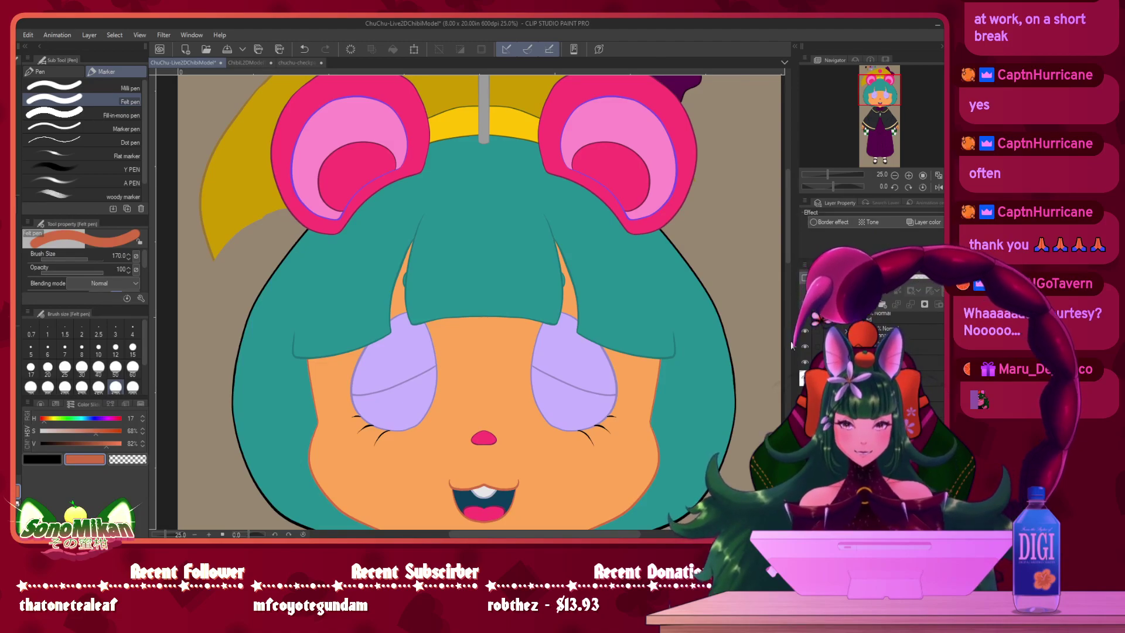
left_click_drag(706, 341, 703, 210)
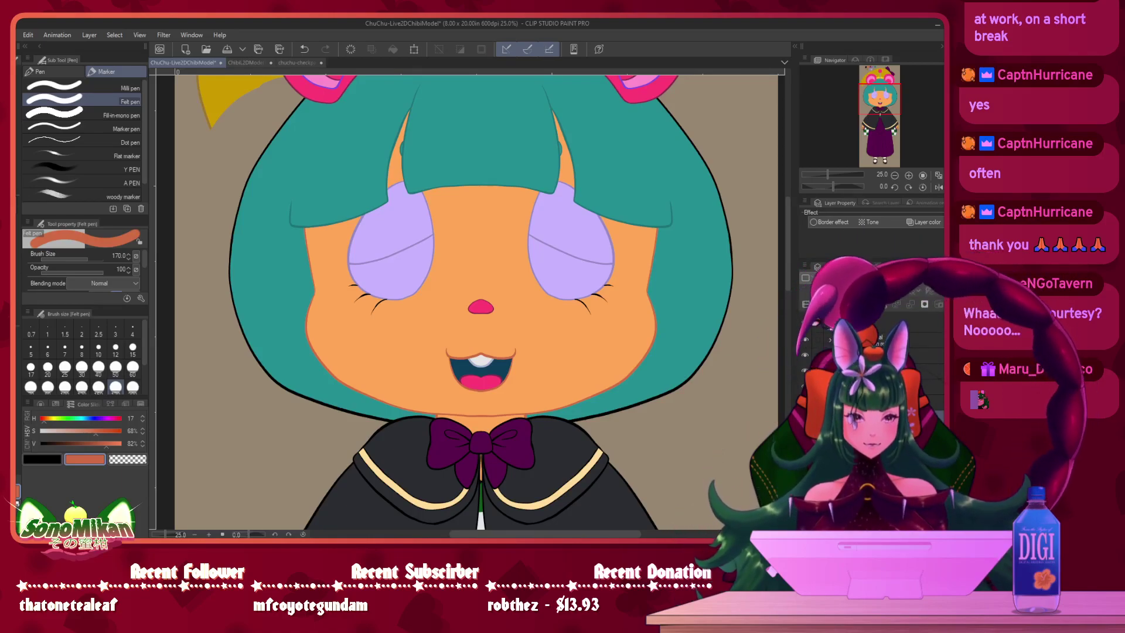
left_click_drag(708, 414, 713, 334)
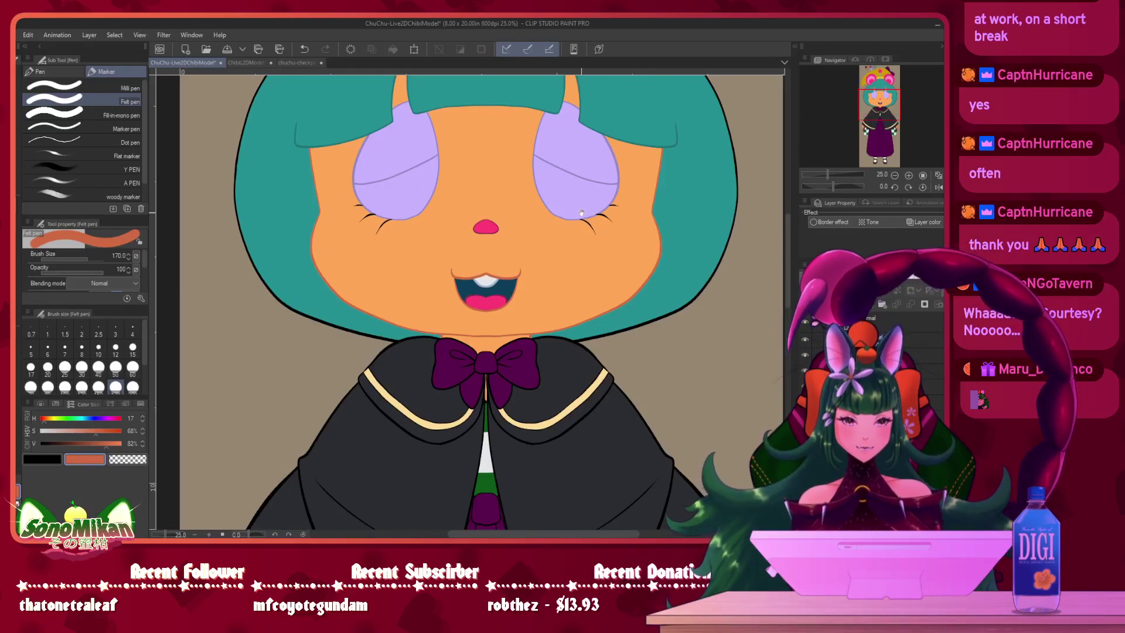
- Sample the dark purple swatch above the hat as the pen colour
left_click_drag(481, 79, 546, 278)
left_click_drag(477, 167, 501, 362)
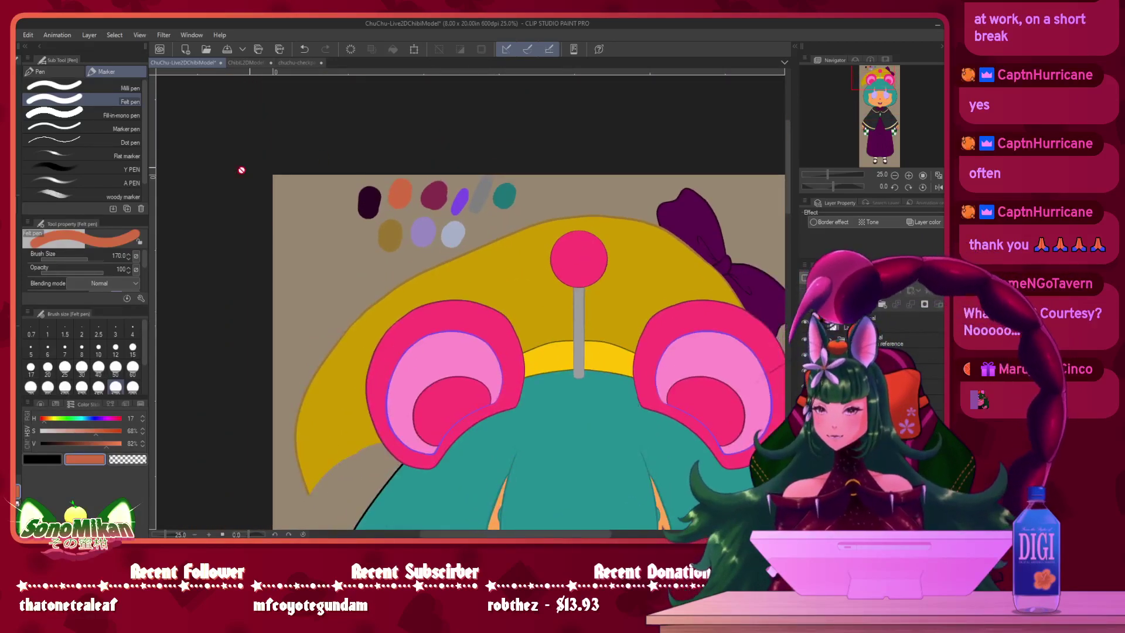
key("i")
left_click(370, 200)
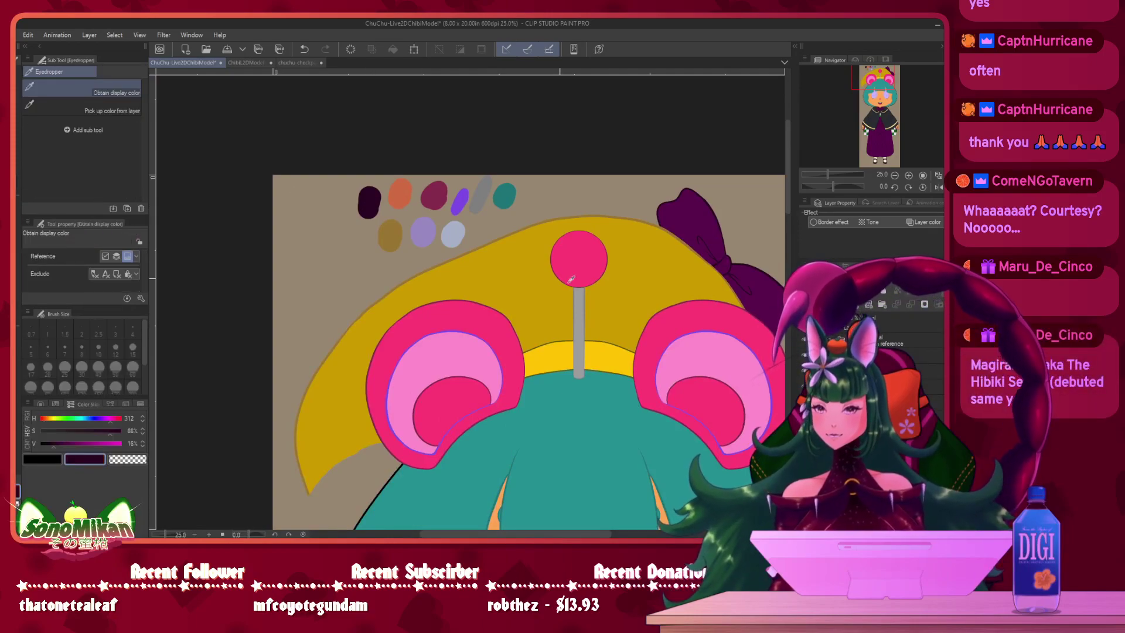
- Recolour the outlines of the collar bow's knot, loops and tails in the dark purple with the Felt pen
left_click_drag(643, 362, 544, 134)
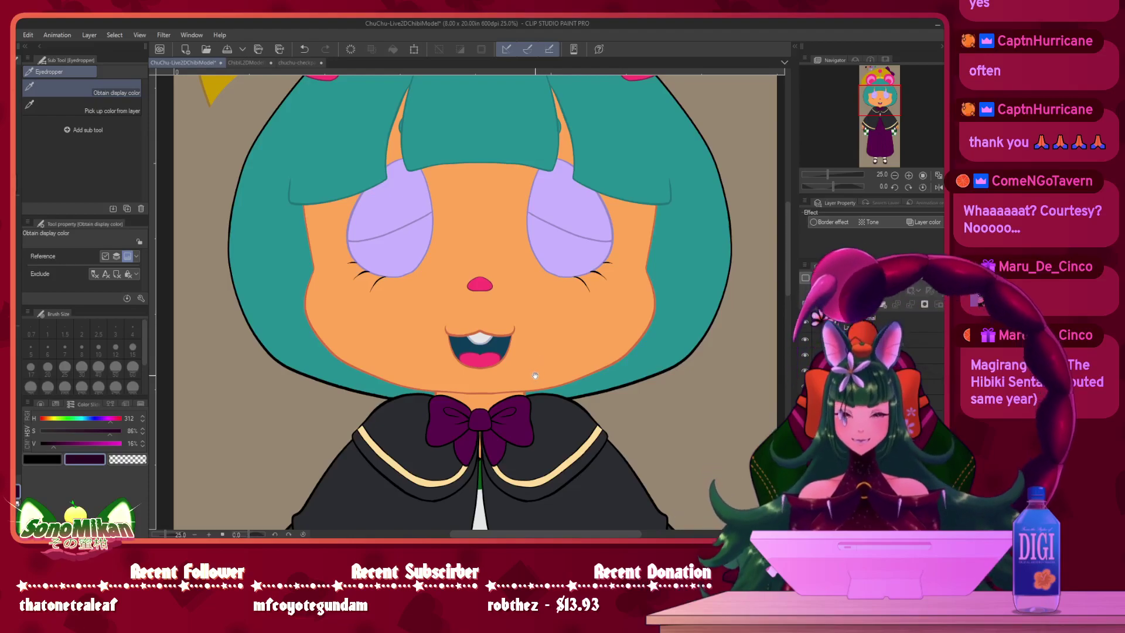
left_click_drag(535, 375, 547, 285)
scroll(558, 353, "up", 1)
left_click_drag(513, 365, 569, 352)
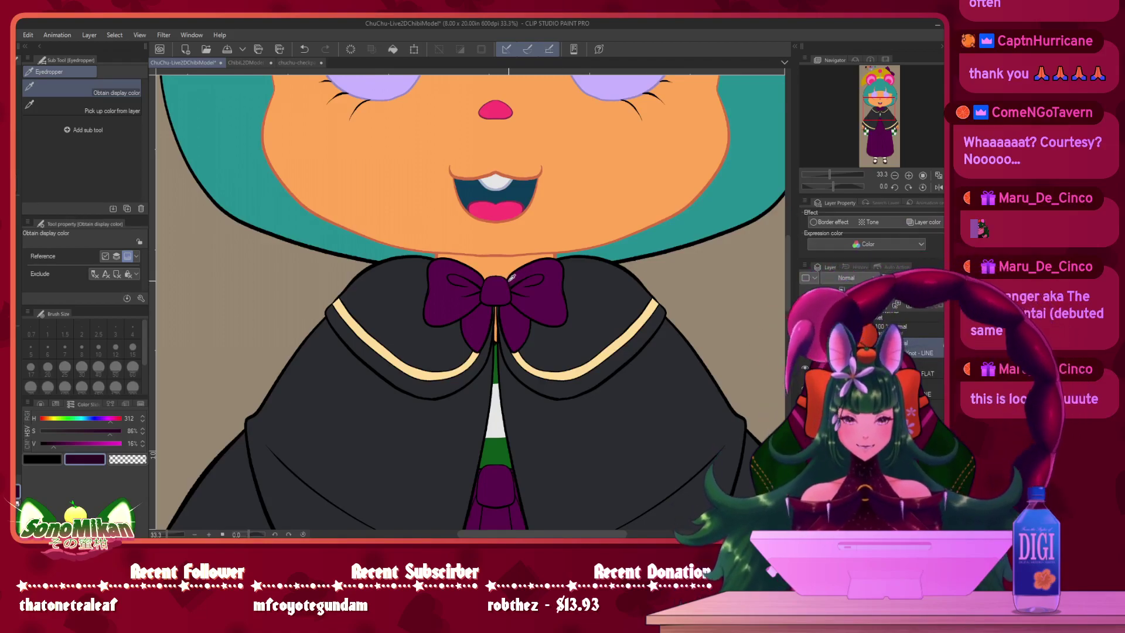
key("p")
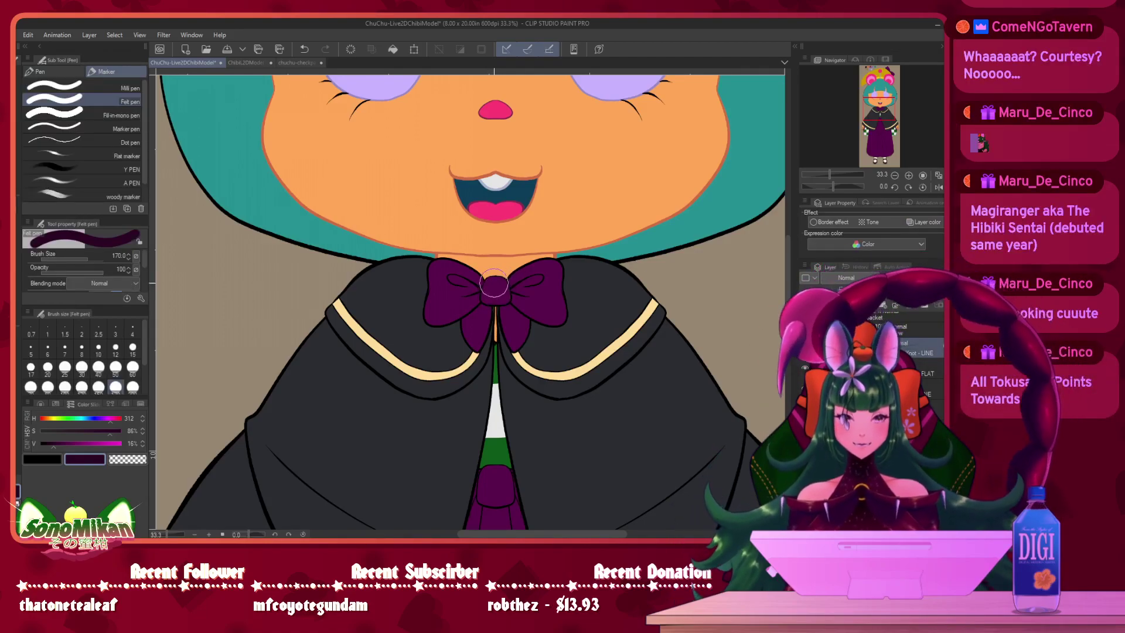
left_click(896, 389)
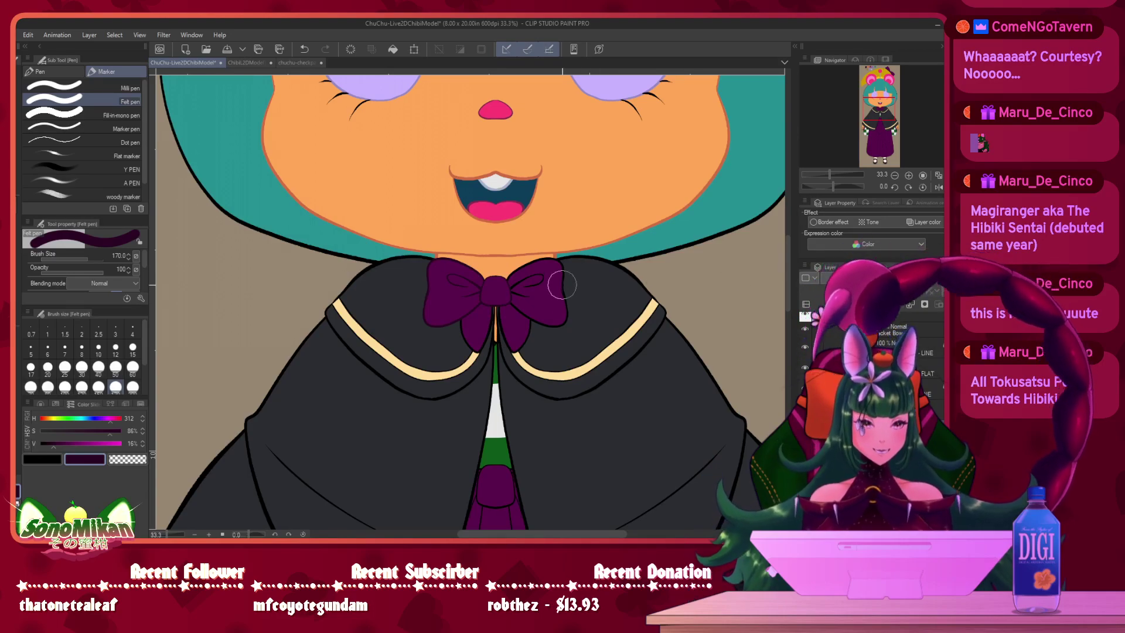
left_click_drag(644, 349, 631, 306)
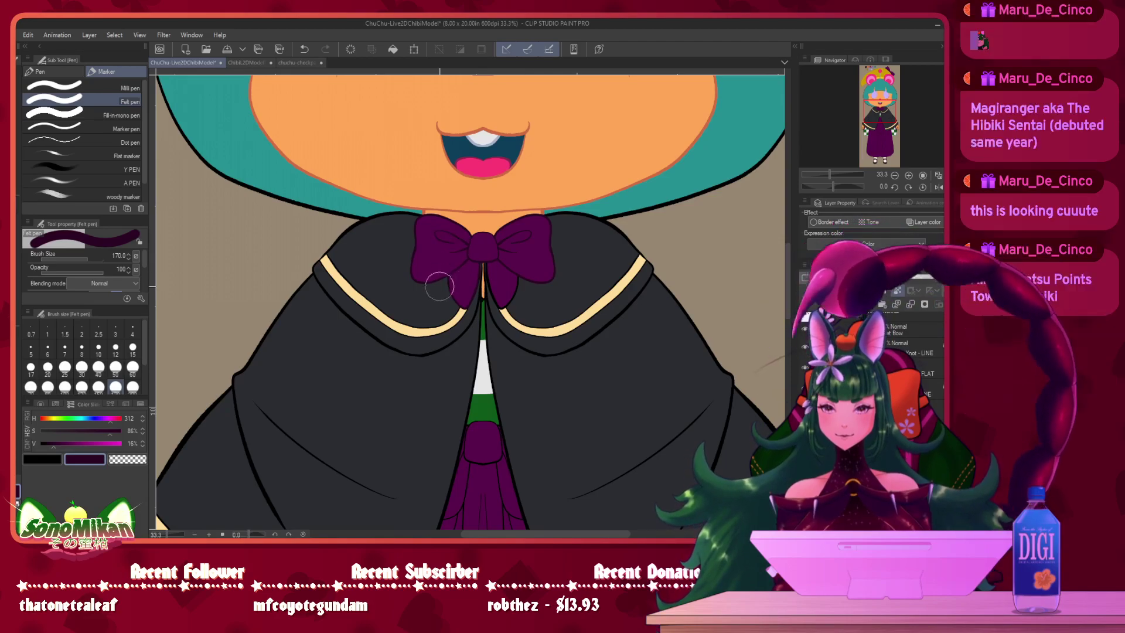
left_click_drag(603, 320, 593, 269)
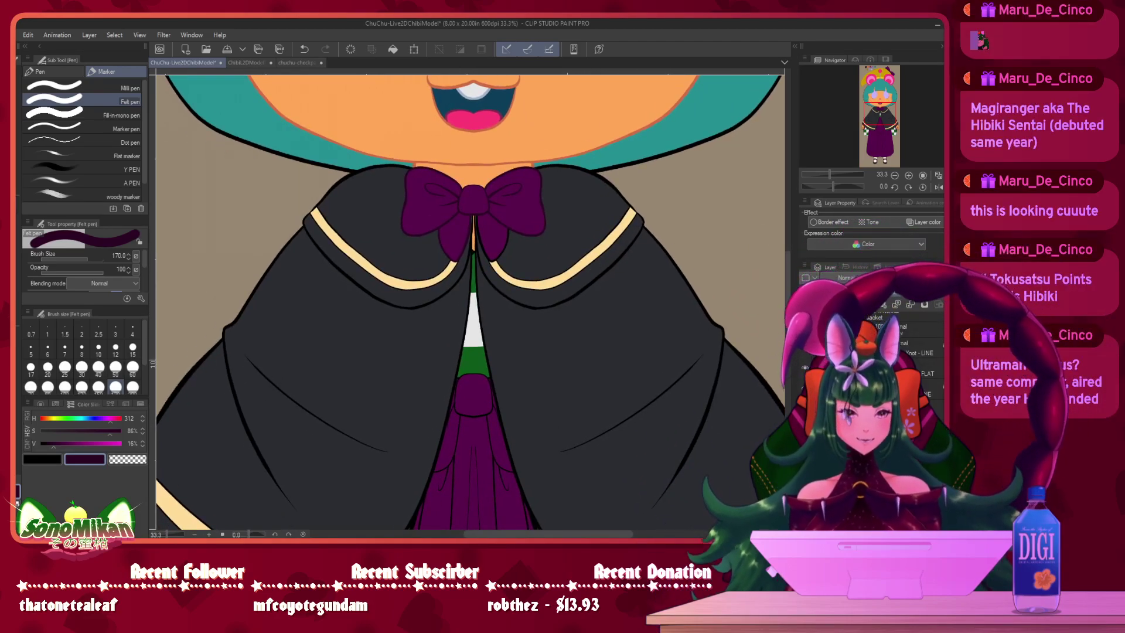
left_click(593, 270, "ctrl+shift")
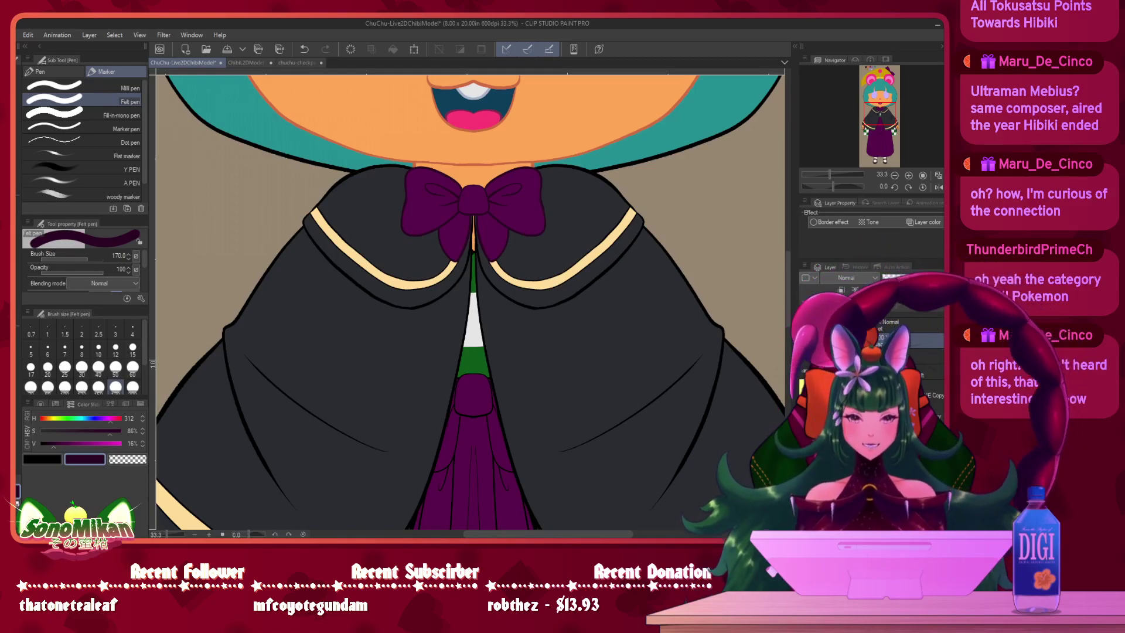
- Select the cape collar's layer and hide the bow to expose the collar and its cream trim
mouse_move(701, 342)
left_mouse_down()
mouse_move(692, 364)
mouse_move(688, 350)
left_mouse_up()
left_click(890, 389)
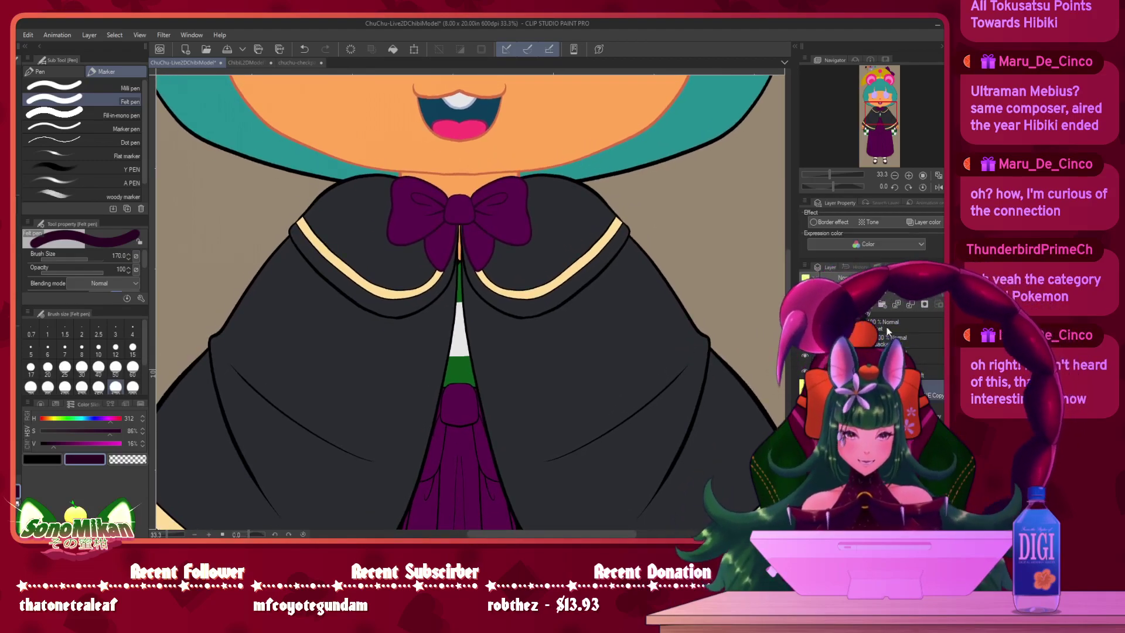
left_click(805, 388)
left_click(805, 388)
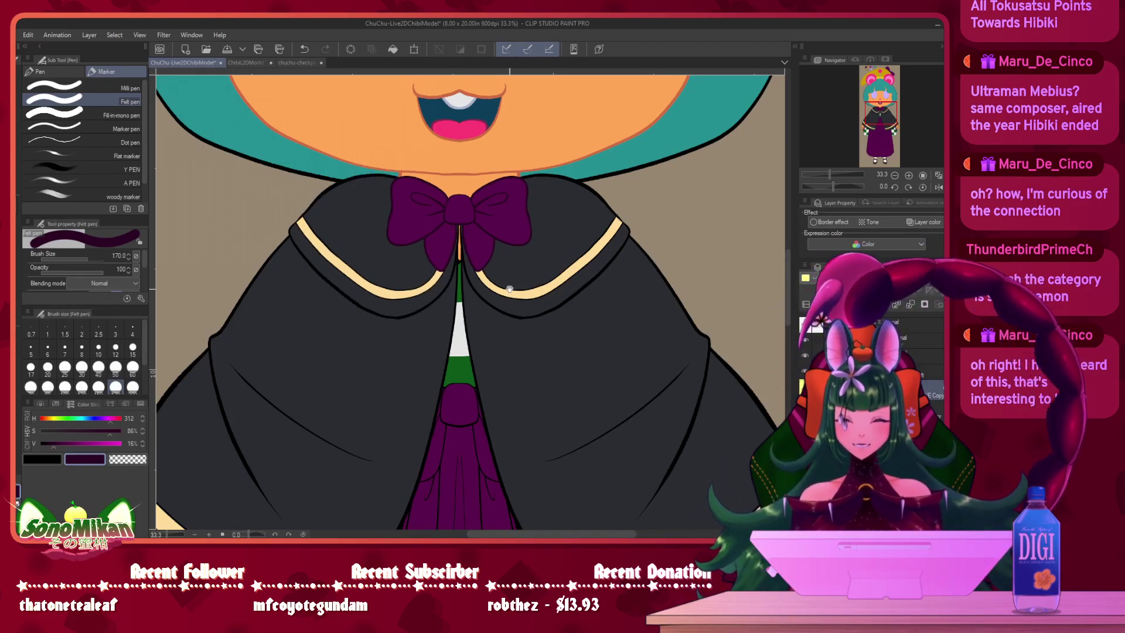
left_click_drag(511, 287, 562, 330)
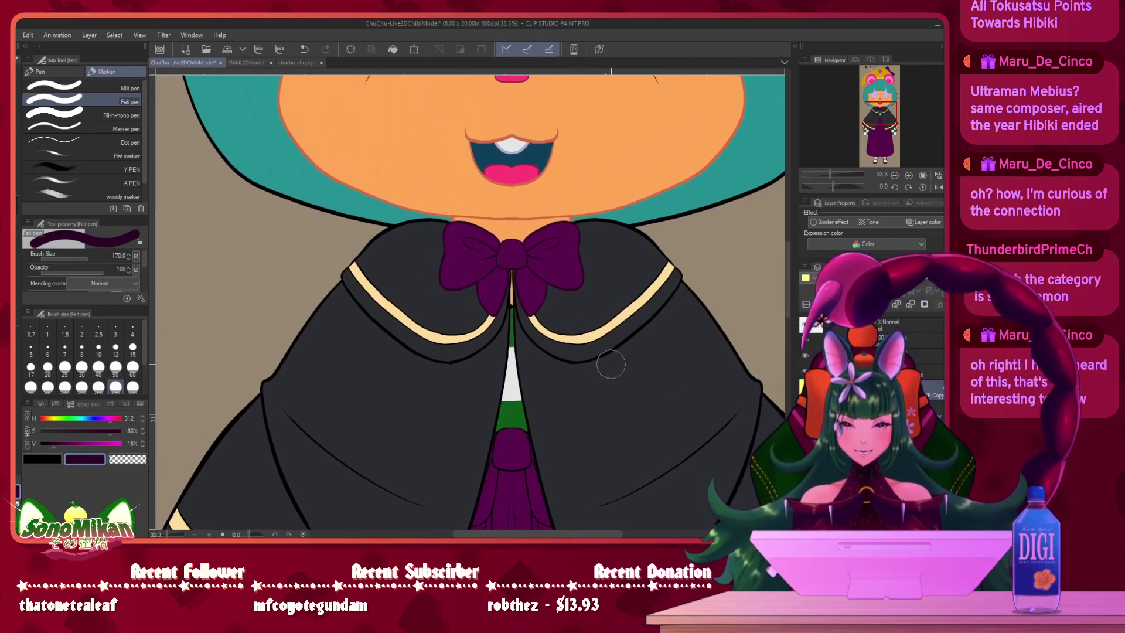
left_click(805, 339)
left_click_drag(546, 296, 600, 349)
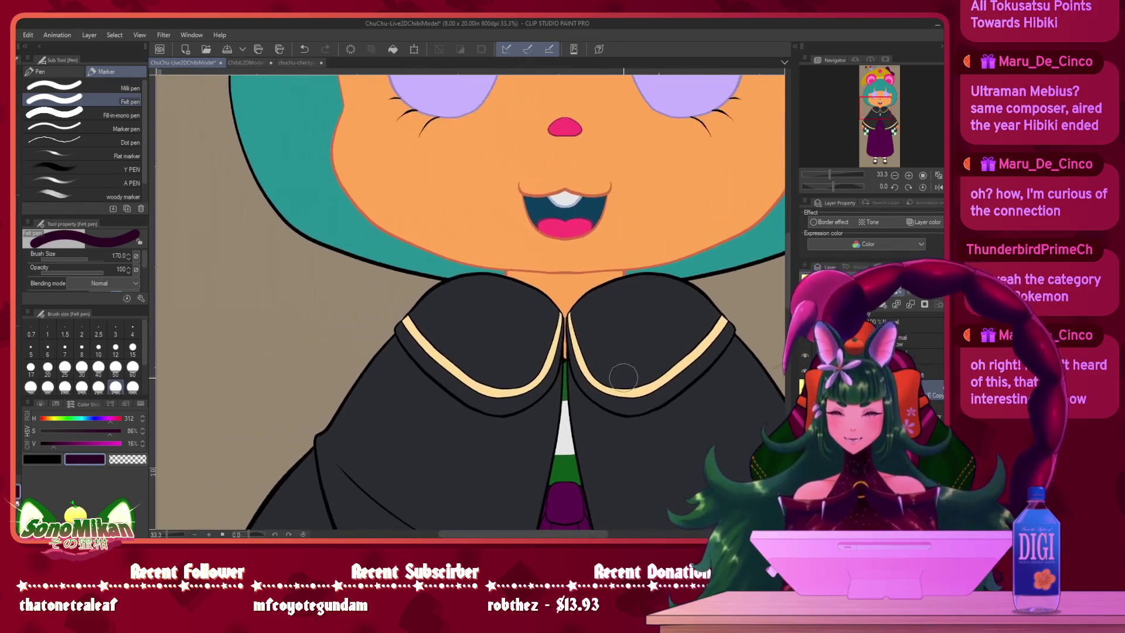
scroll(624, 376, "up", 1)
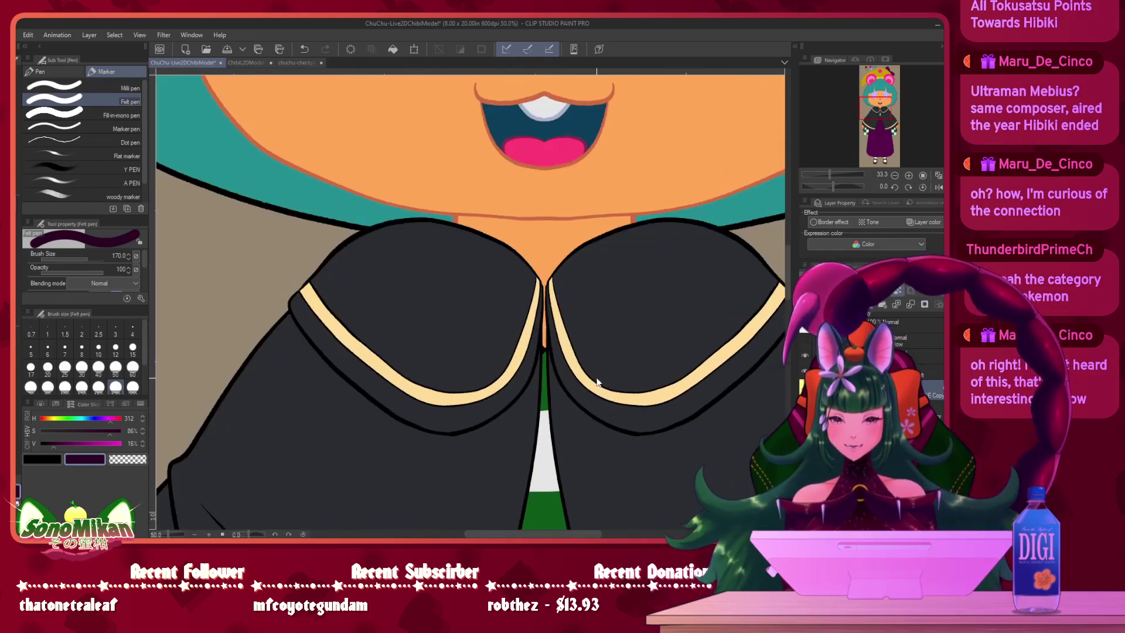
- Recolour the black outline of the cape collar's left half in a softer near-black from the standard color set
left_click(56, 403)
left_click(57, 425)
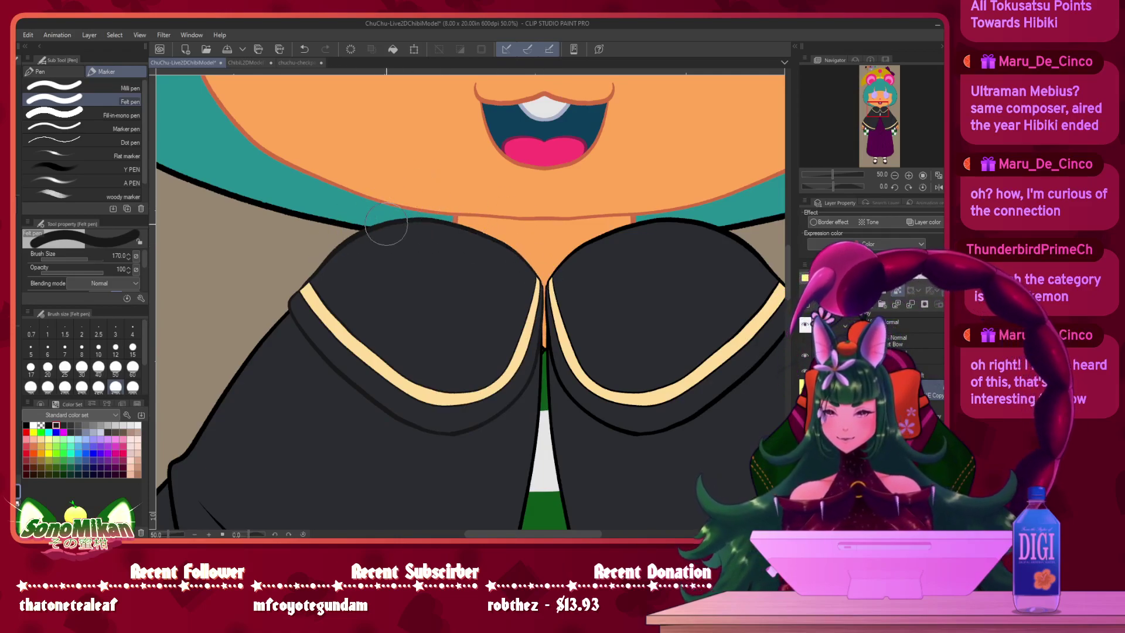
mouse_move(584, 328)
left_mouse_down()
mouse_move(582, 342)
mouse_move(705, 295)
mouse_move(675, 314)
left_mouse_up()
- Paint a near-black and a golden yellow reference swatch on the background beside the cape
scroll(896, 327, "down", 3)
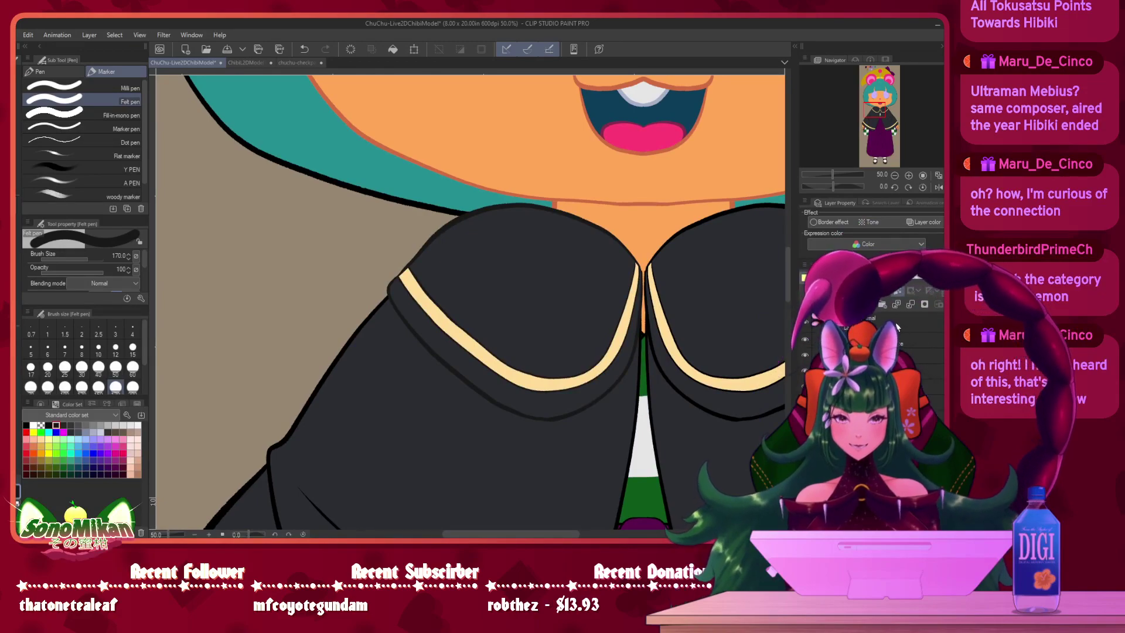
left_click_drag(331, 257, 311, 275)
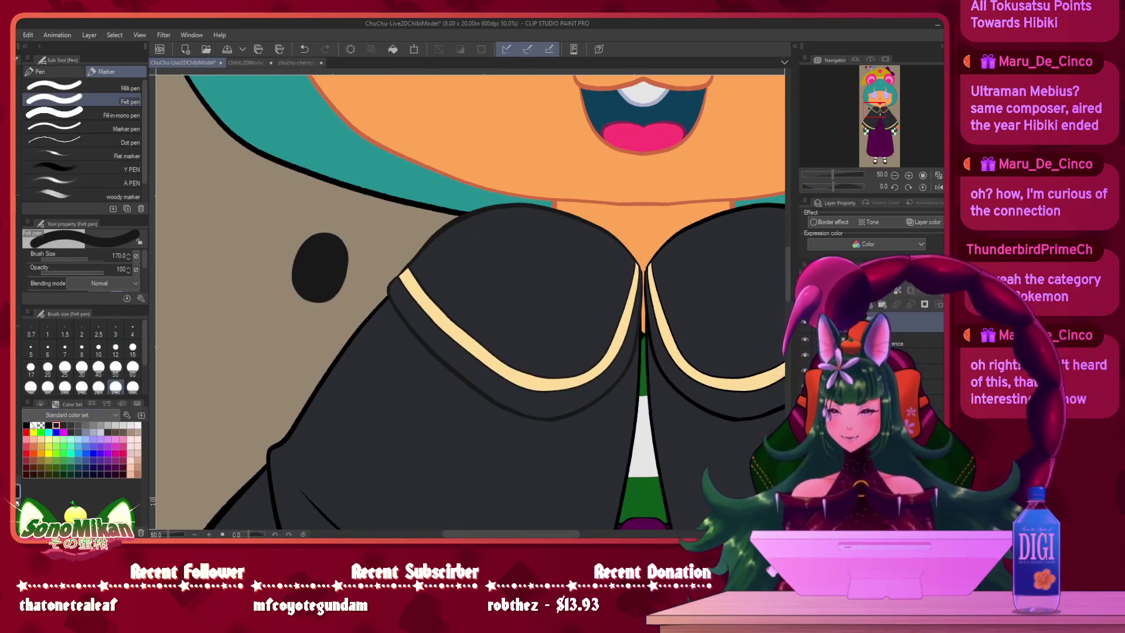
left_click(41, 446)
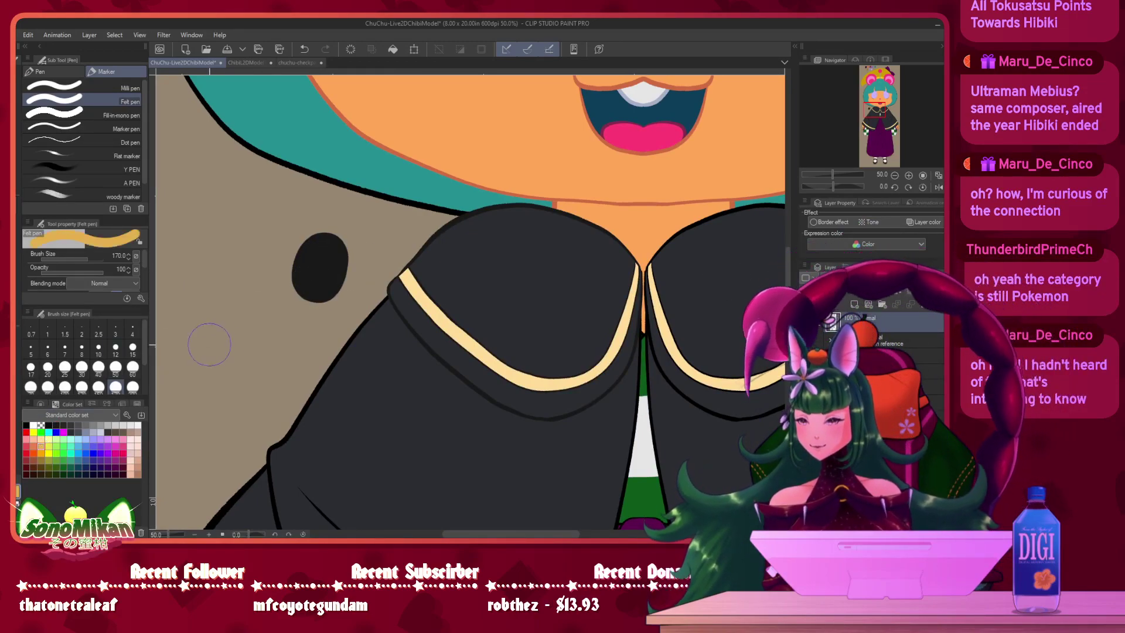
left_click_drag(260, 319, 266, 327)
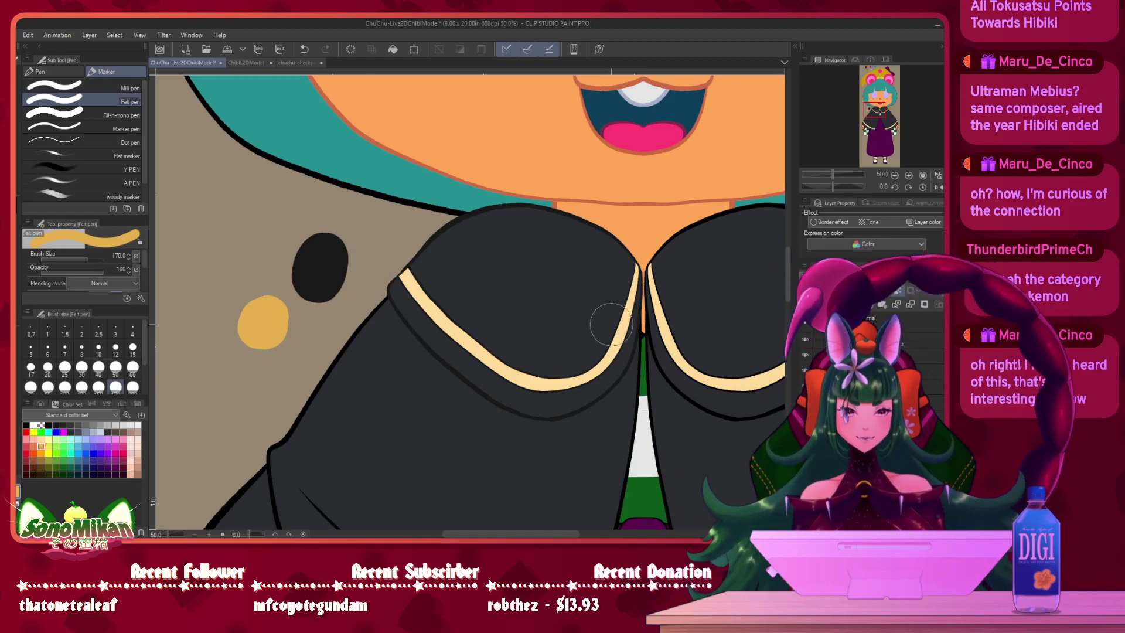
- Recolour both edges of the cream trim on the collar's left half in golden yellow with the Felt pen at size 30
left_click_drag(435, 306, 469, 335)
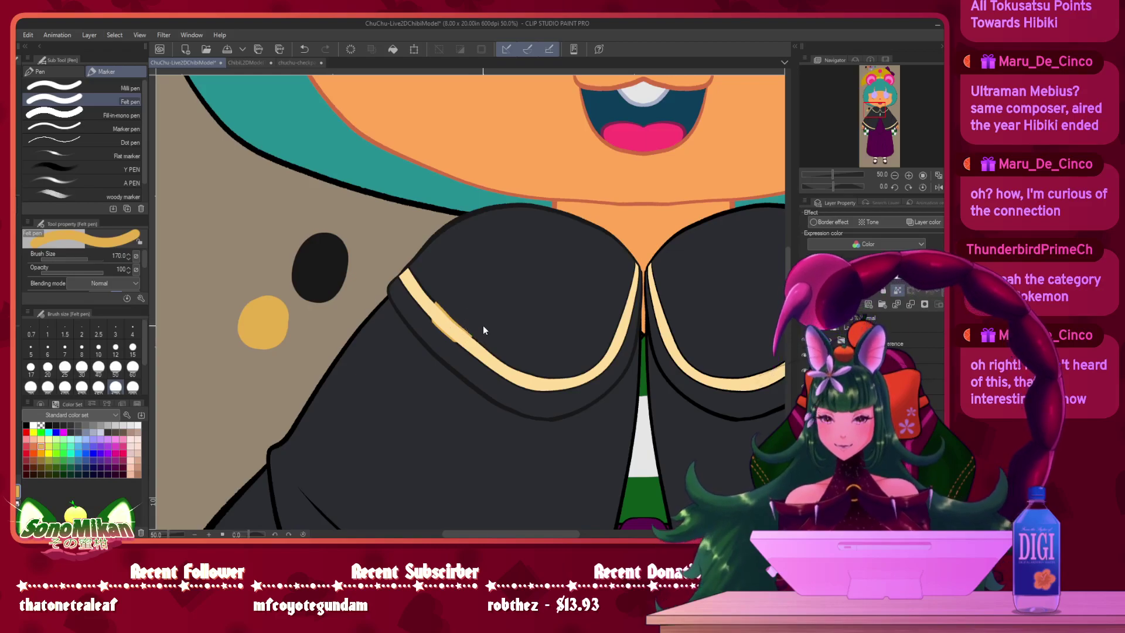
scroll(483, 326, "up", 1)
key("bracketleft")
key("bracketleft")
key("bracketleft")
key("bracketleft")
key("bracketleft")
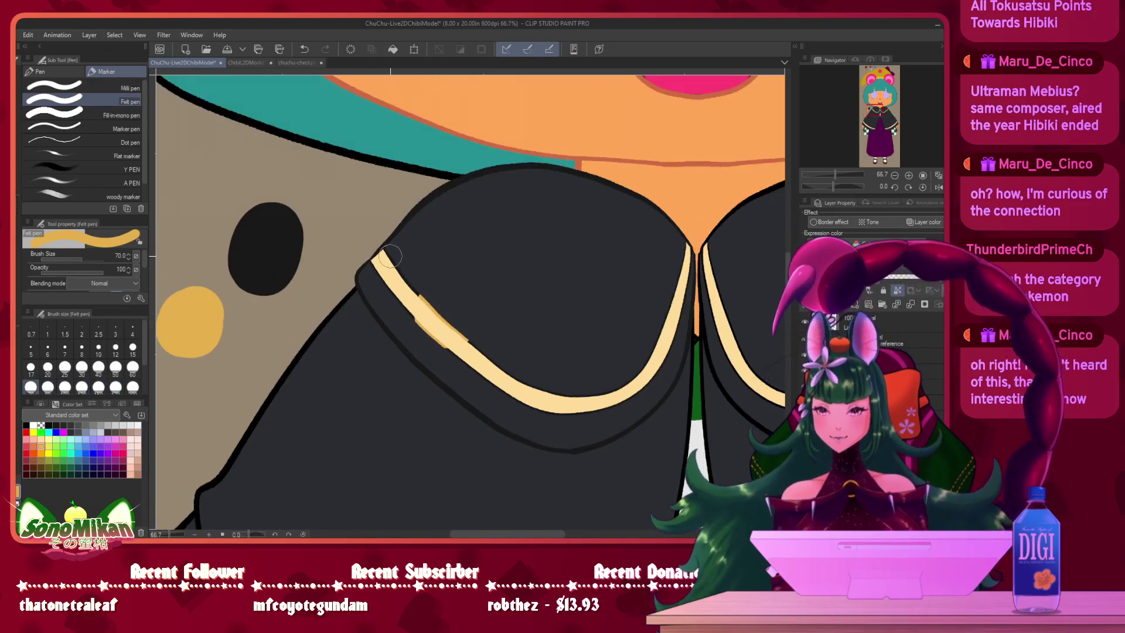
key("bracketleft")
key("bracketleft")
key("bracketleft")
key("bracketleft")
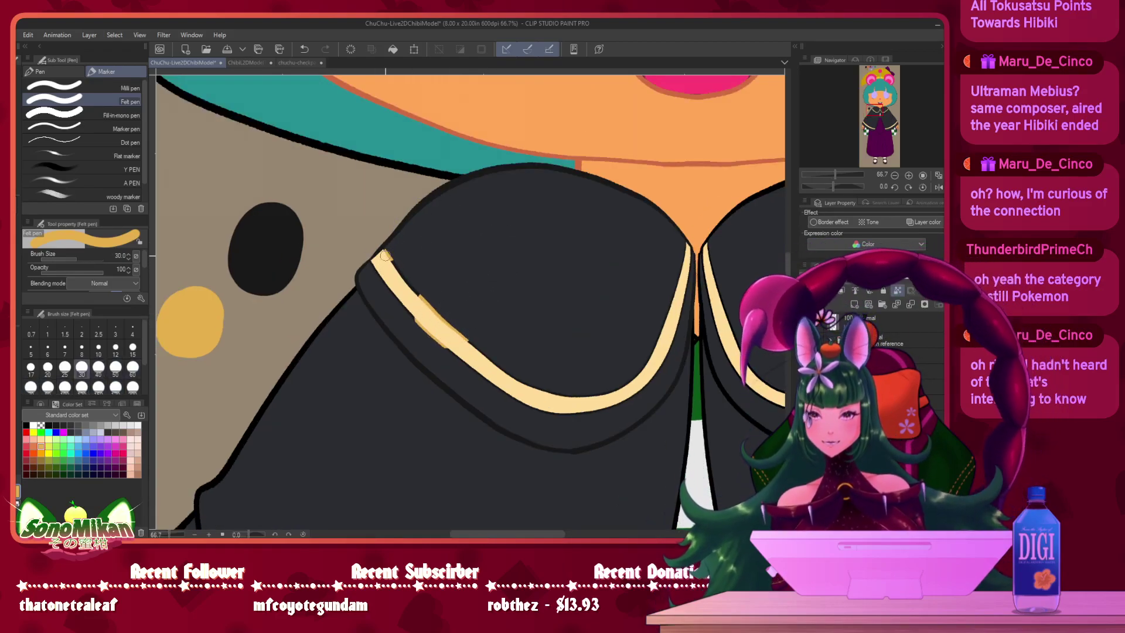
left_click_drag(385, 254, 402, 275)
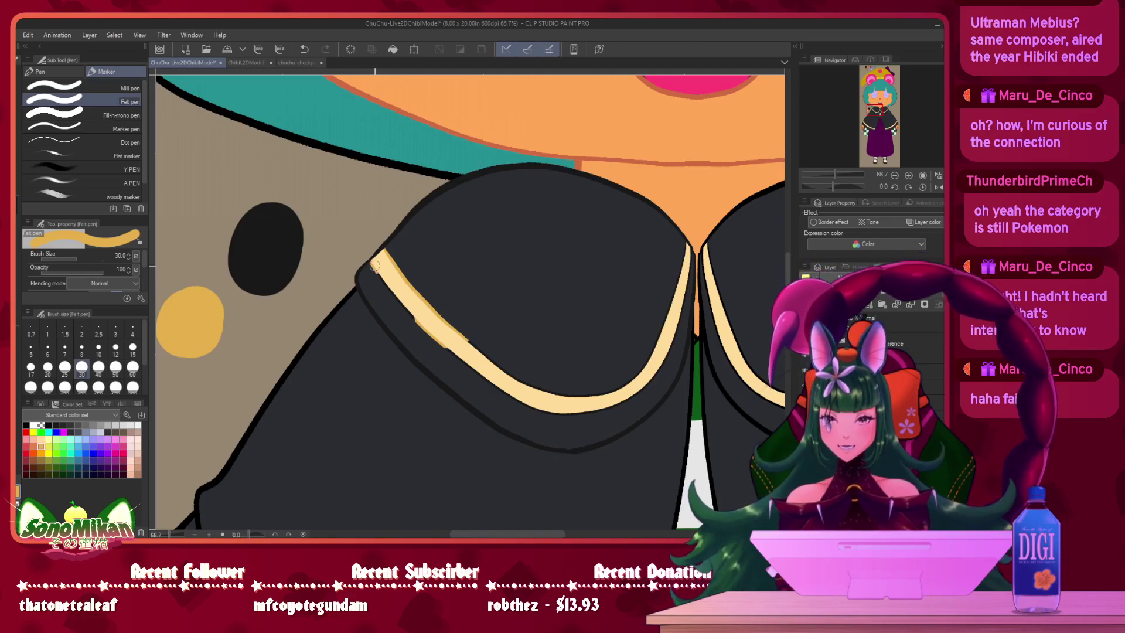
left_click_drag(375, 265, 418, 328)
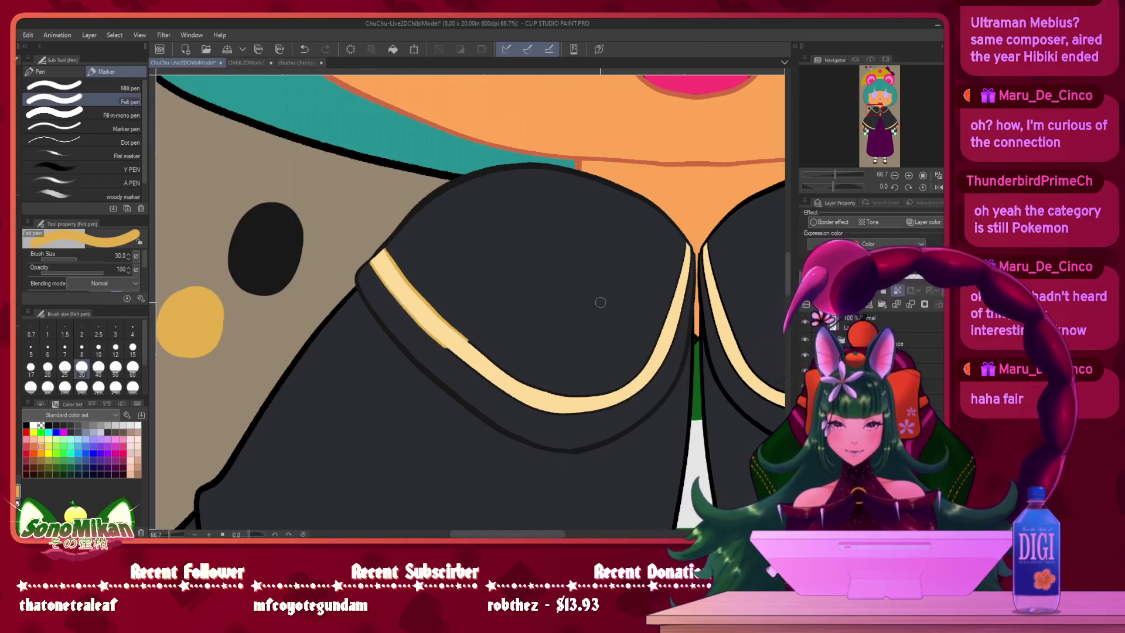
mouse_move(683, 252)
left_mouse_down()
mouse_move(568, 232)
mouse_move(544, 311)
left_mouse_up()
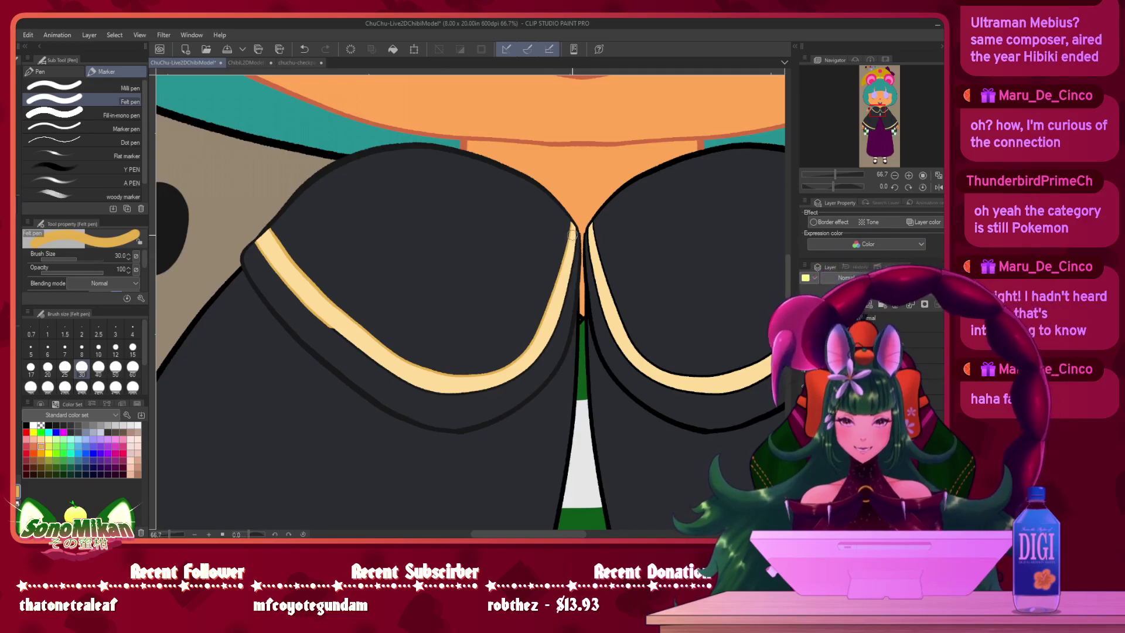
left_click_drag(572, 233, 565, 280)
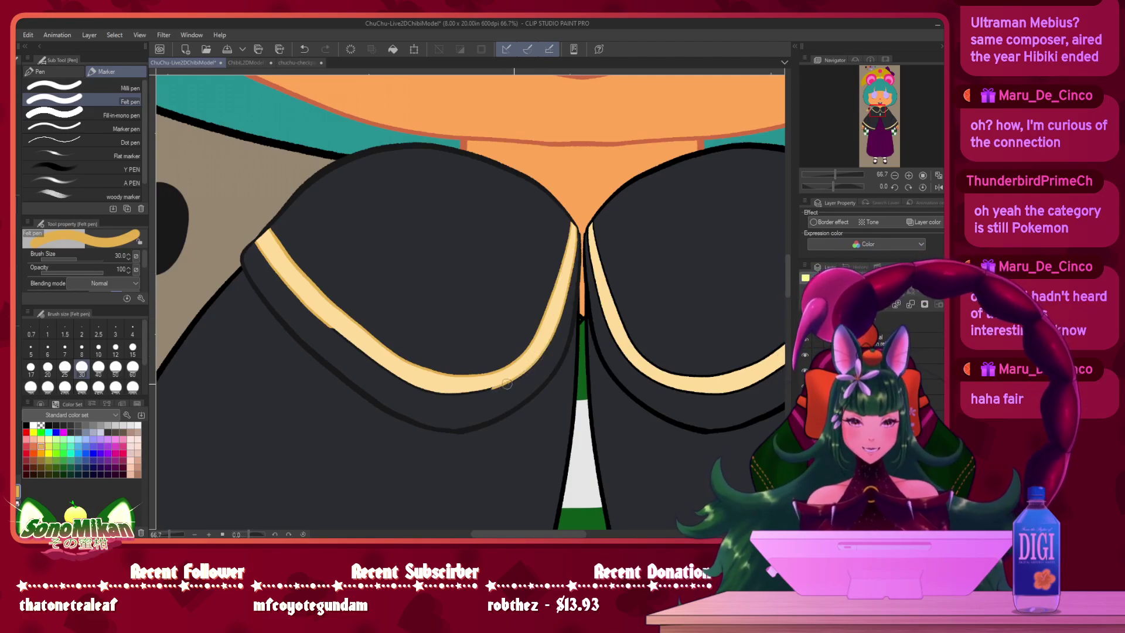
mouse_move(426, 393)
left_mouse_down()
mouse_move(311, 320)
mouse_move(335, 332)
left_mouse_up()
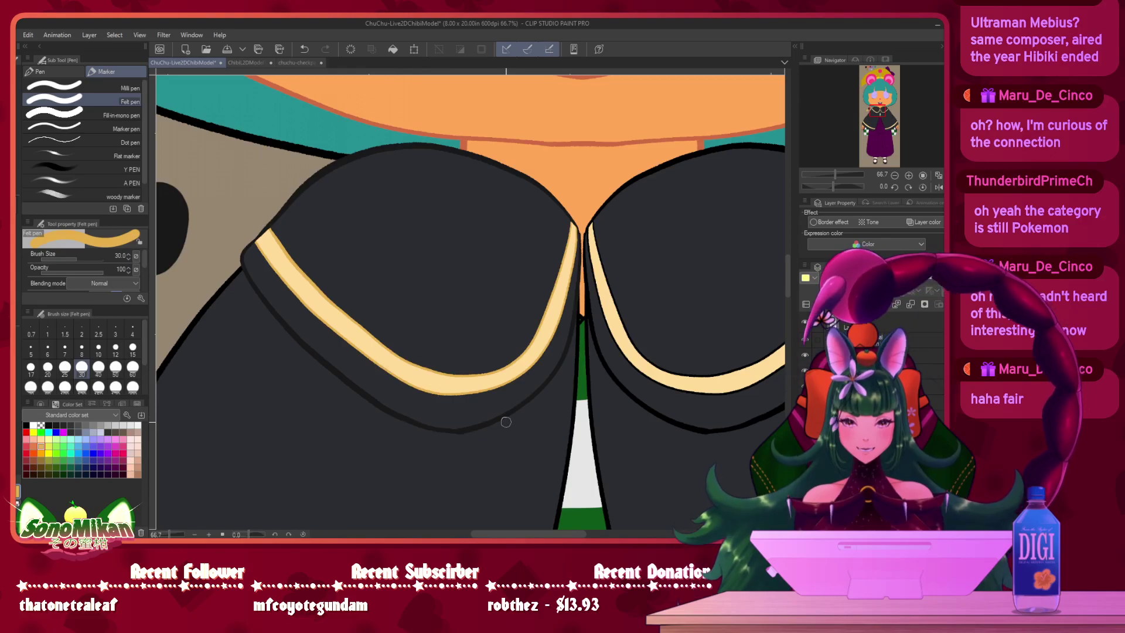
- Lock the transparent pixels of the collar's right half and recolour its outline near-black with the Felt pen at size 70
left_click_drag(522, 369, 496, 407)
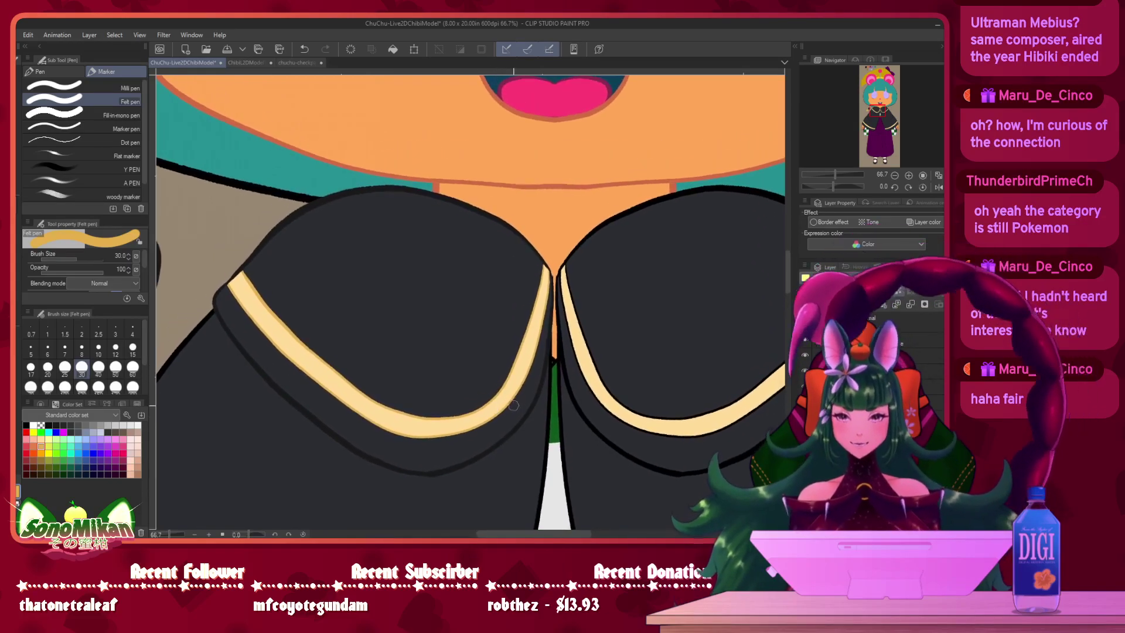
left_click(879, 396)
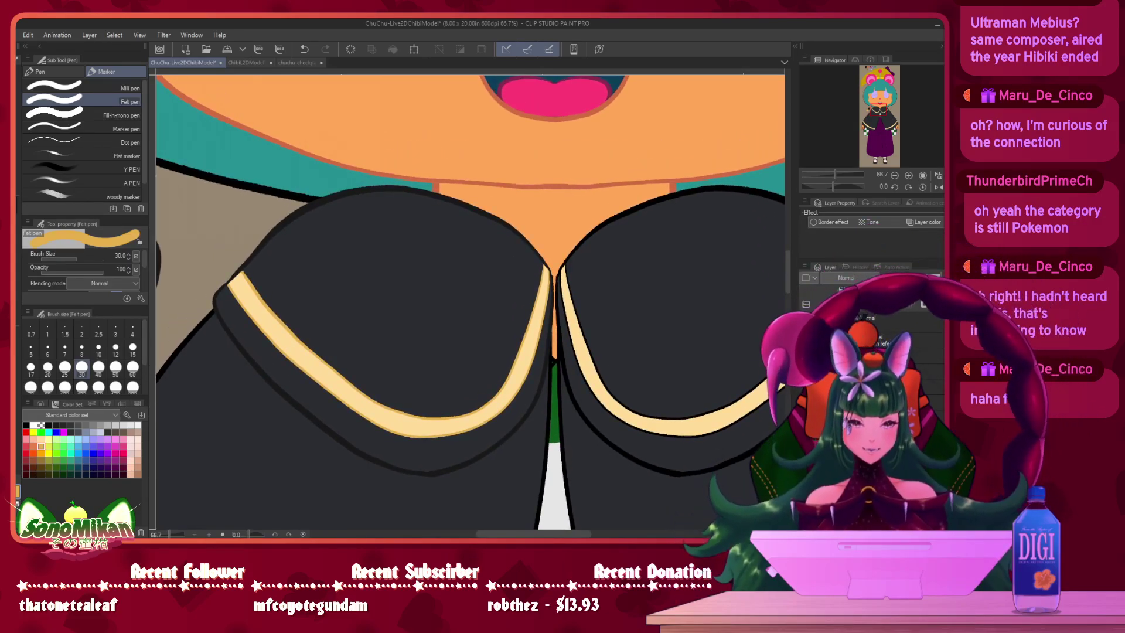
scroll(920, 378, "down", 1)
left_click(917, 397)
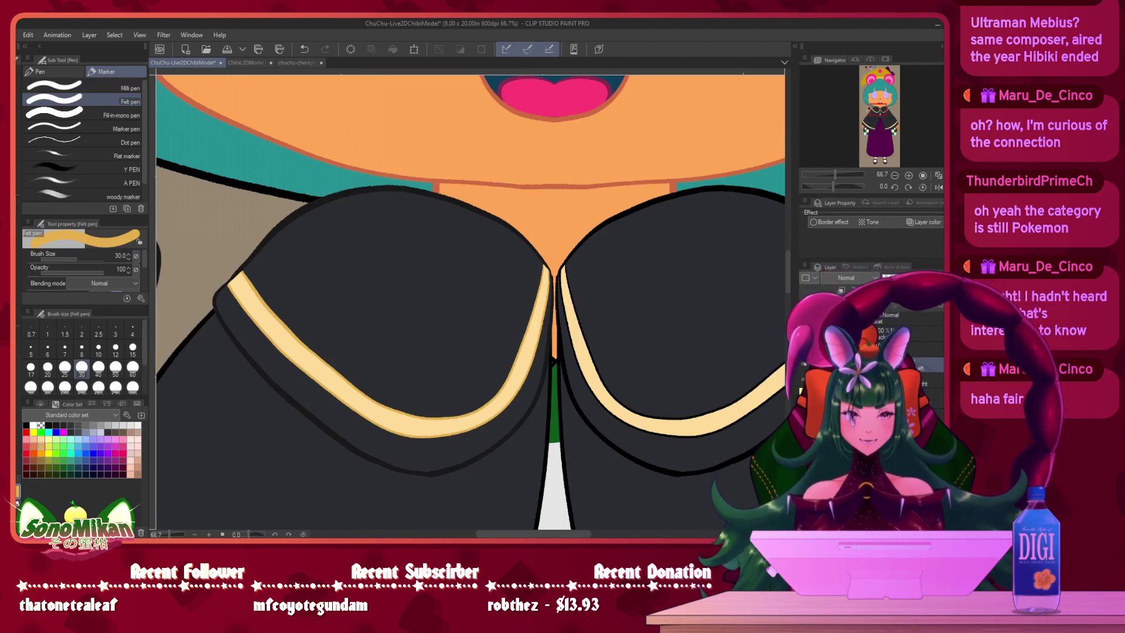
left_click(896, 289)
left_click_drag(715, 400, 546, 358)
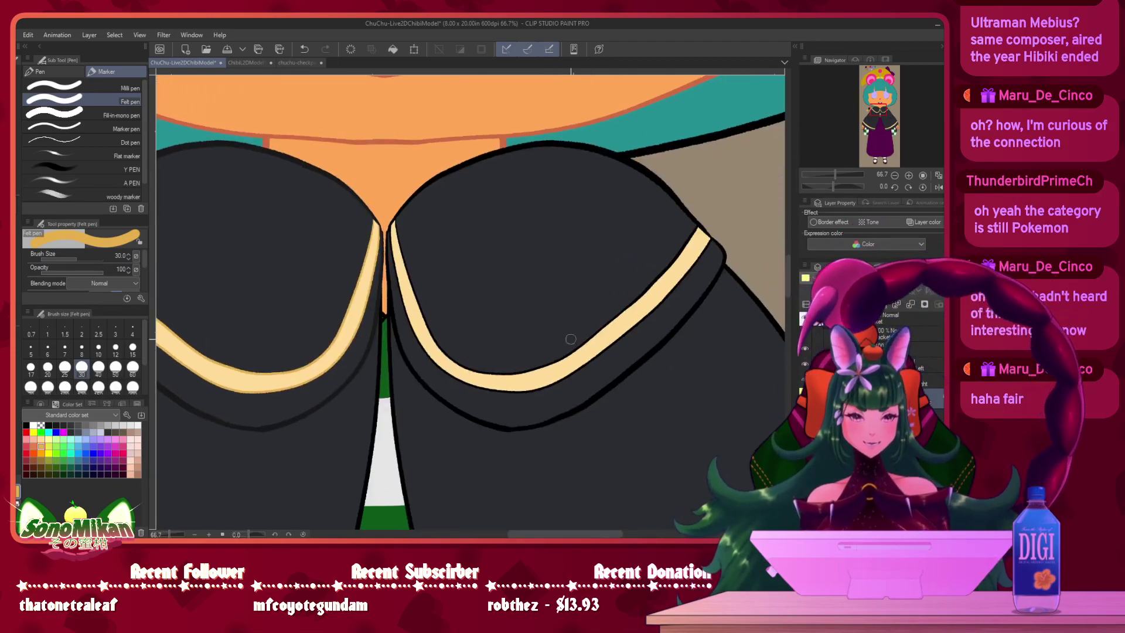
left_click_drag(462, 314, 424, 318)
key("i")
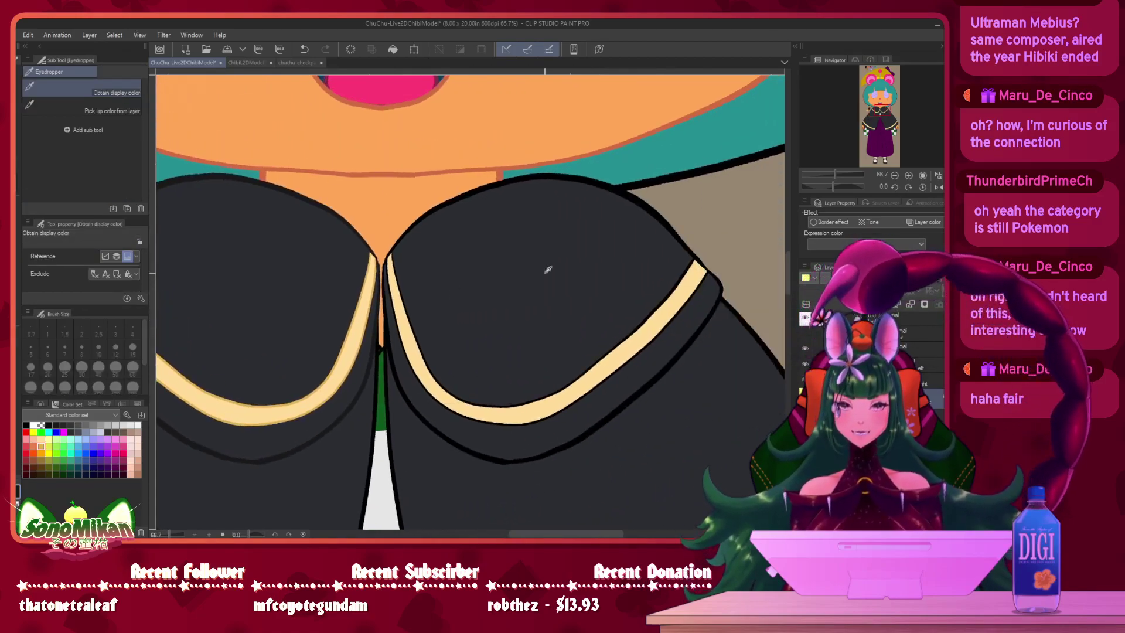
key("p")
key("bracketright")
key("bracketright")
key("bracketright")
key("bracketright")
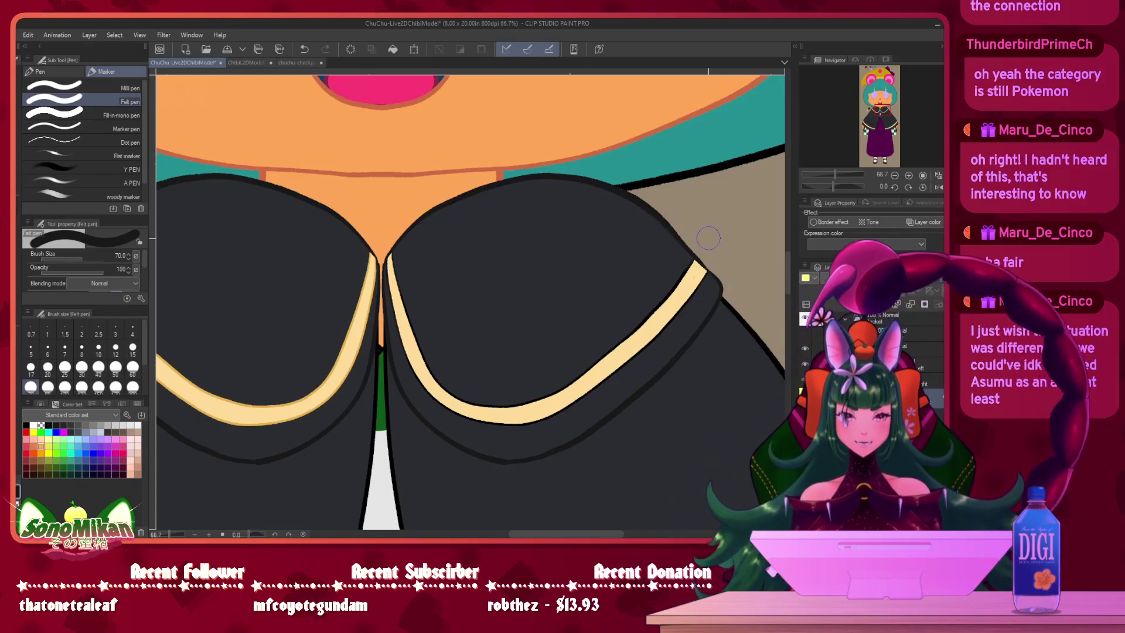
- Sample the golden swatch and recolour the edges of the right collar trim with the Felt pen at size 17
mouse_move(569, 238)
left_mouse_down()
mouse_move(679, 234)
mouse_move(670, 250)
left_mouse_up()
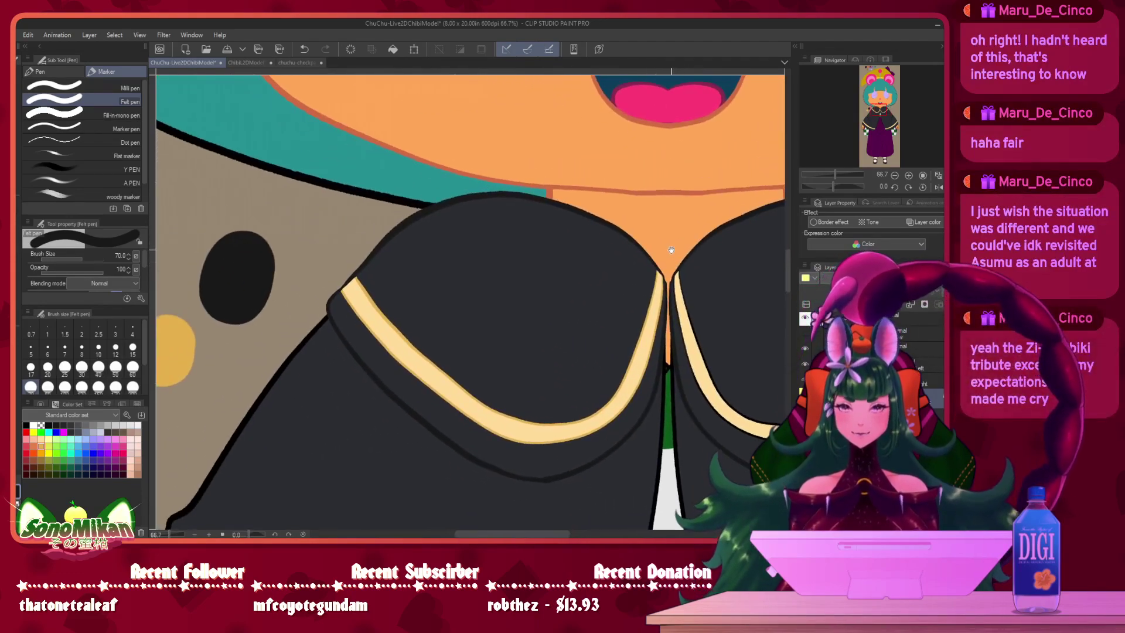
key("i")
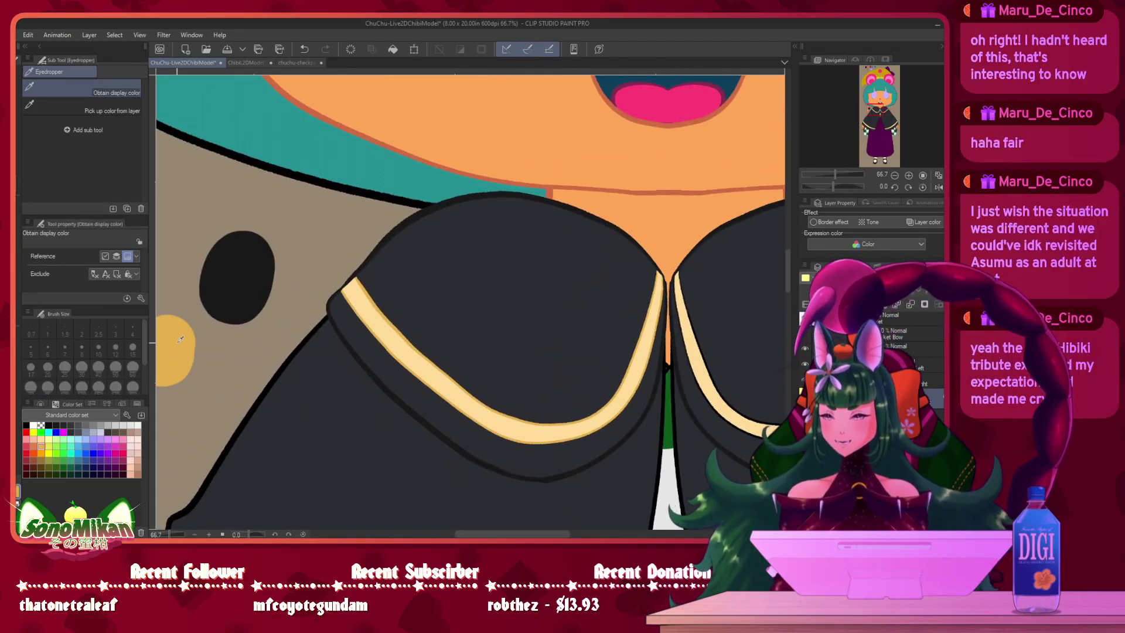
left_click_drag(683, 355, 470, 357)
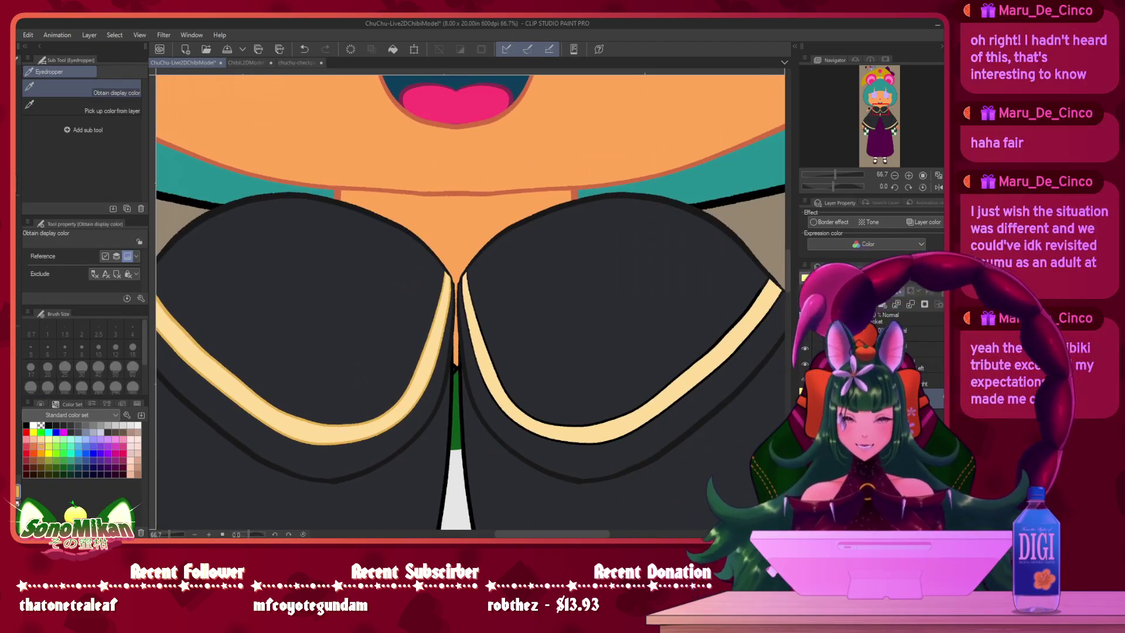
left_click_drag(705, 370, 603, 343)
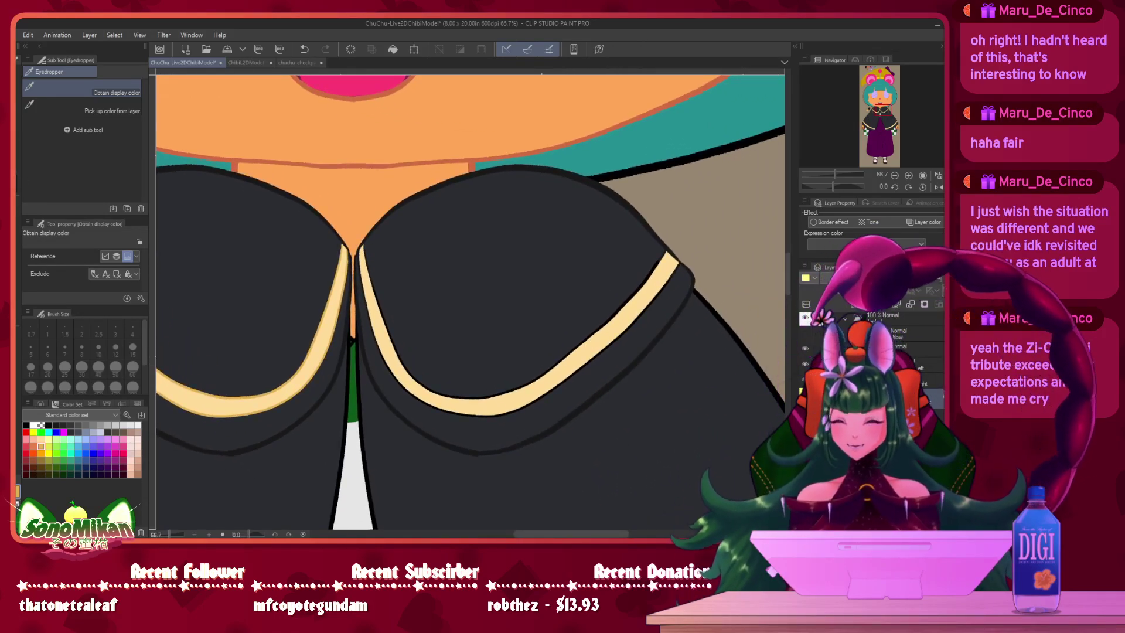
key("p")
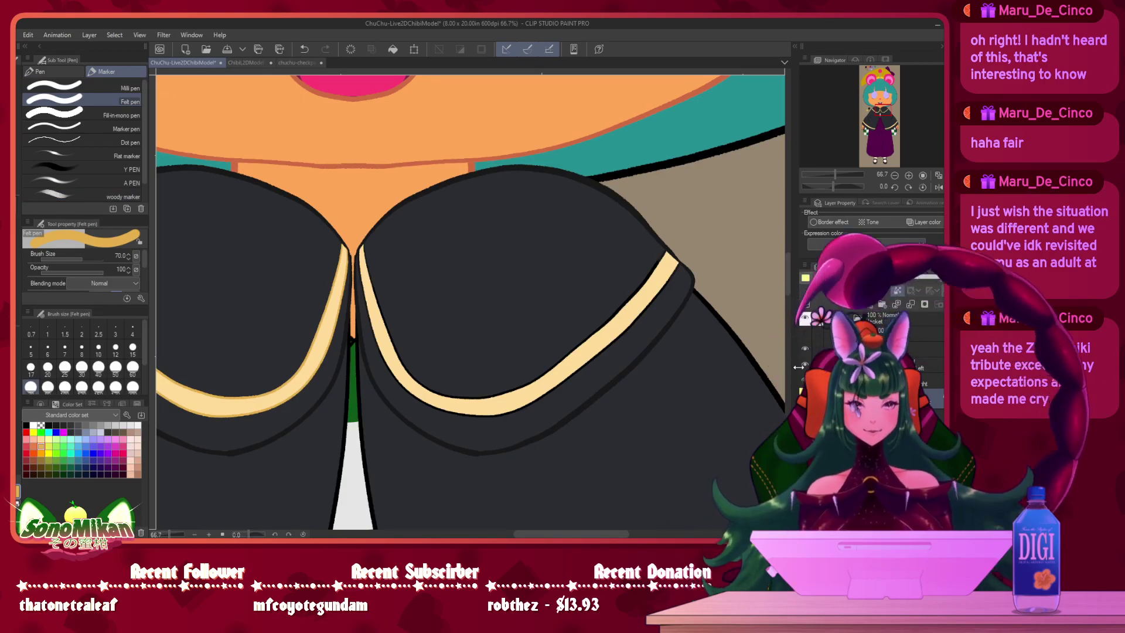
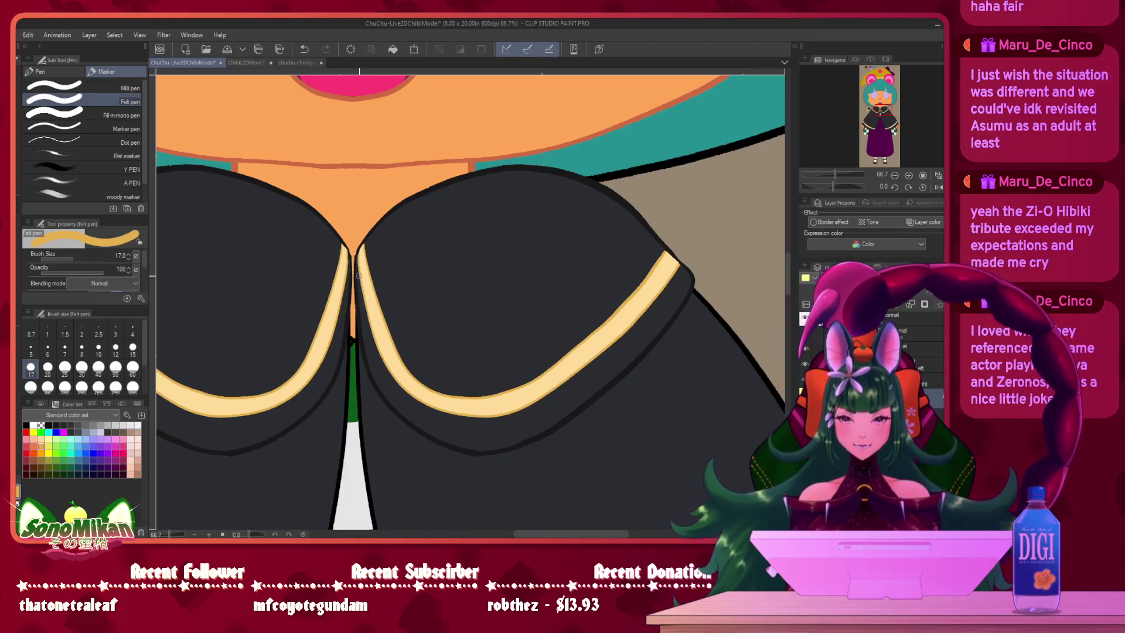
- Hide the finished collar to expose the cape beneath it and the reference swatches
left_click_drag(527, 328, 556, 242)
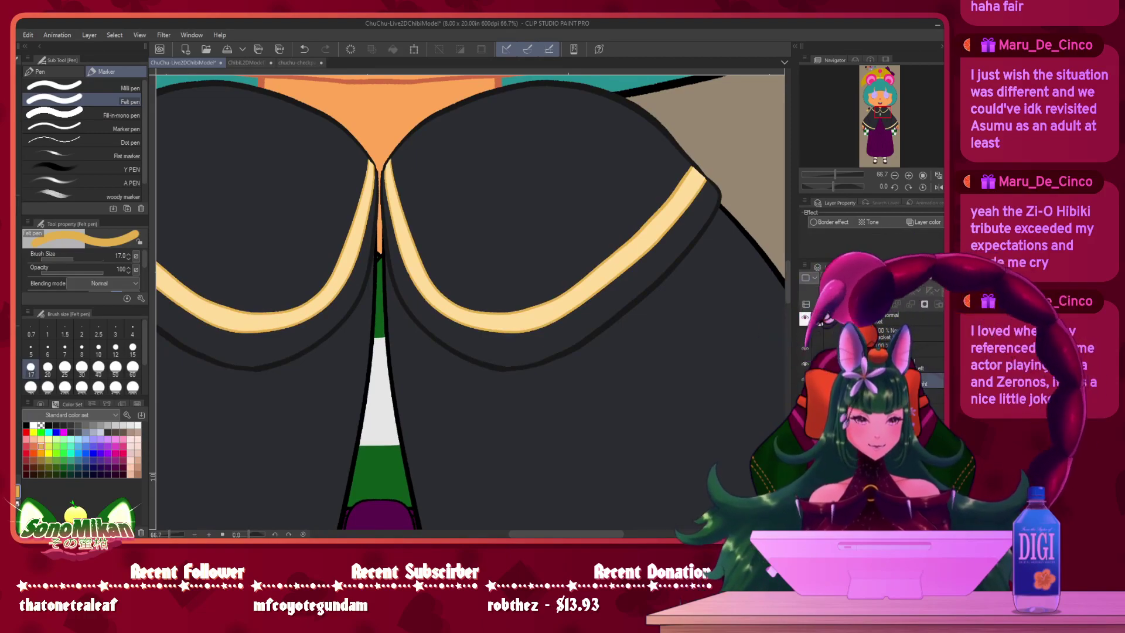
left_click(805, 351)
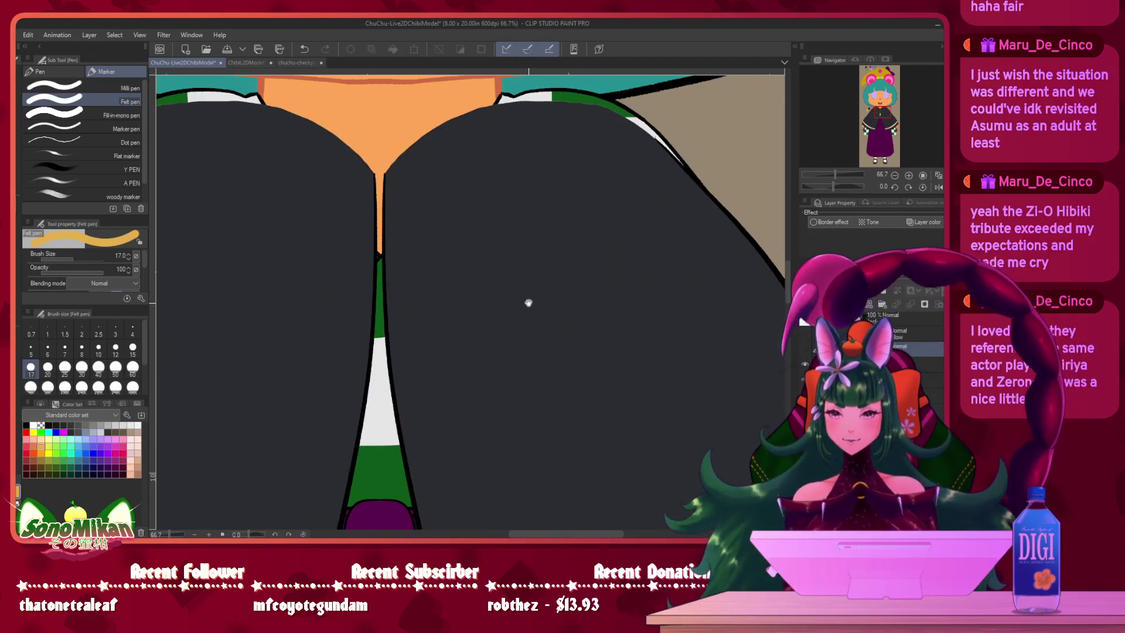
left_click_drag(530, 303, 583, 224)
scroll(541, 287, "down", 1)
left_click_drag(512, 287, 423, 240)
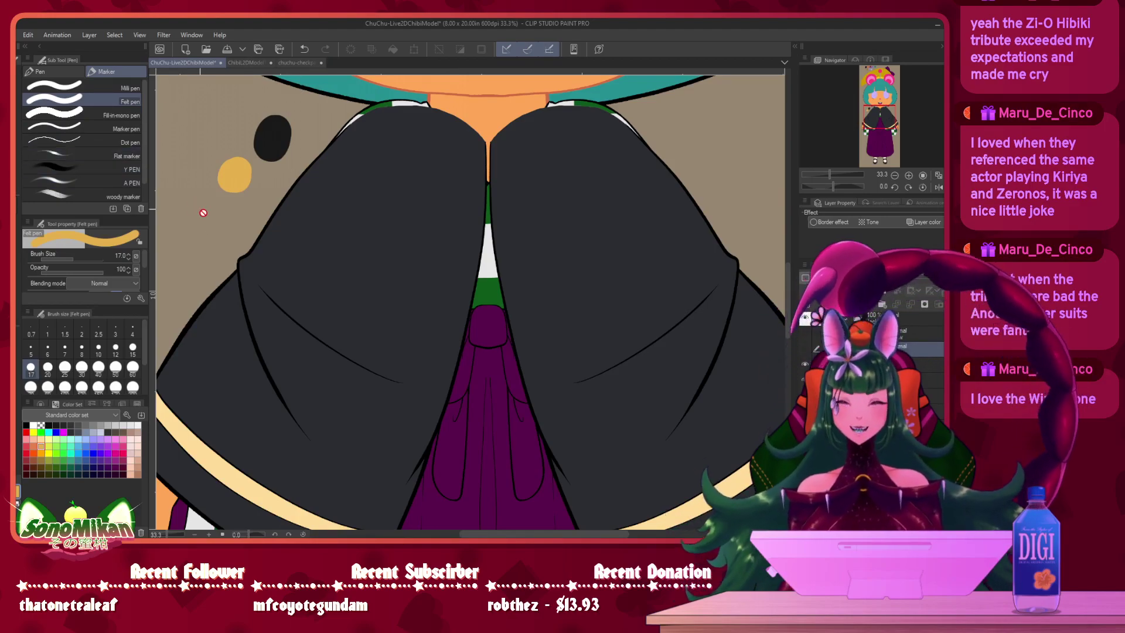
- Select the cape's line art layer and set the Felt pen to the near-black swatch's colour at size 120
key("i")
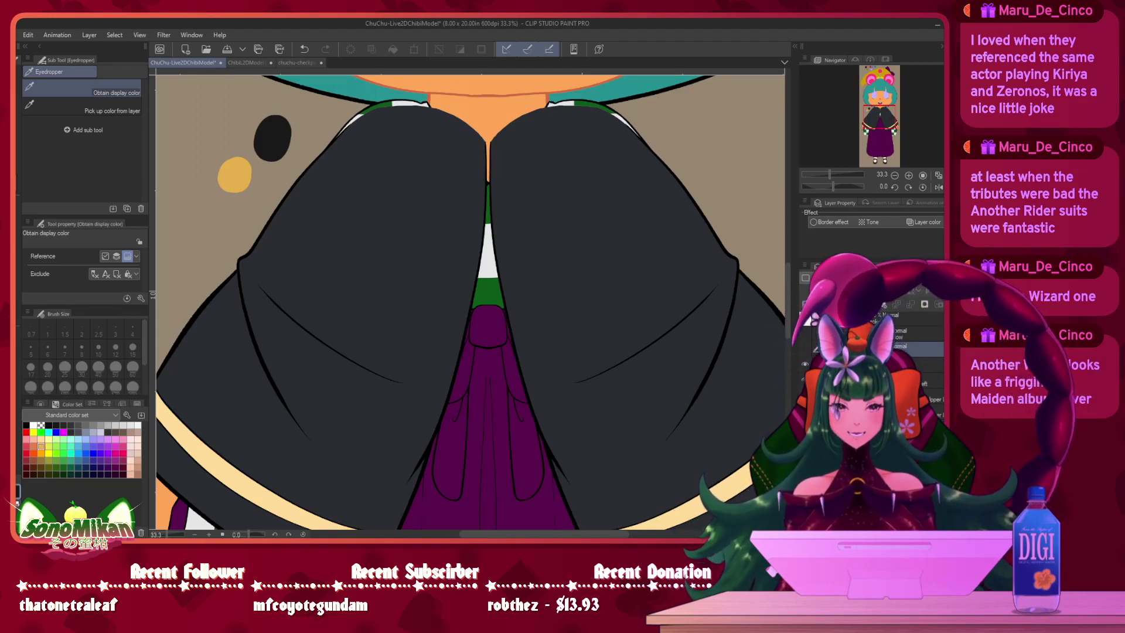
left_click(884, 433)
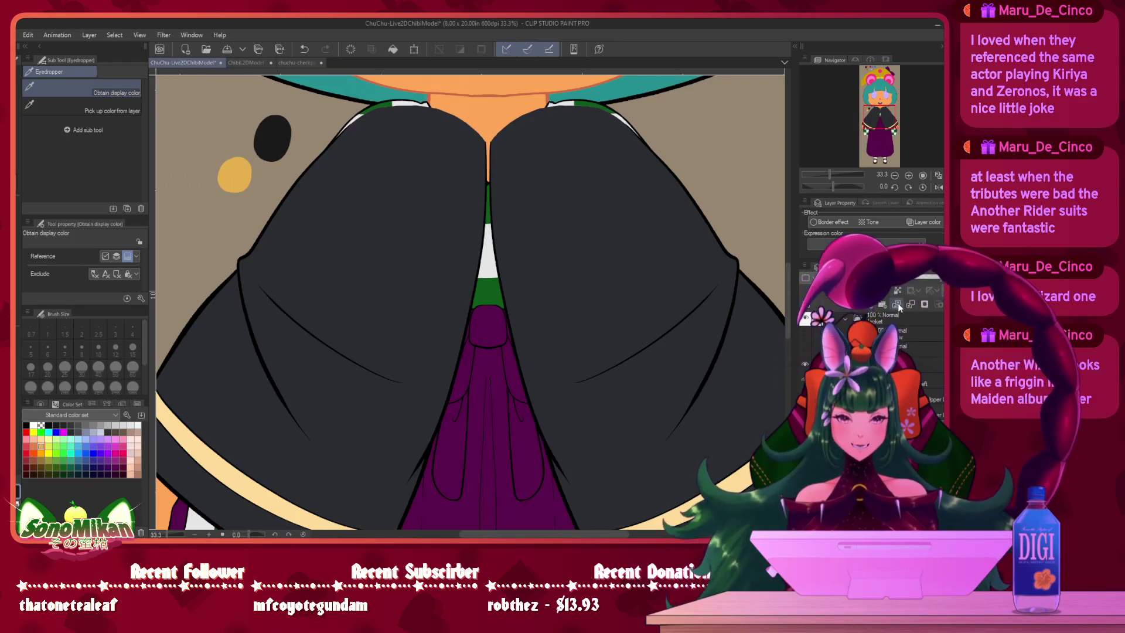
left_click_drag(602, 284, 714, 175)
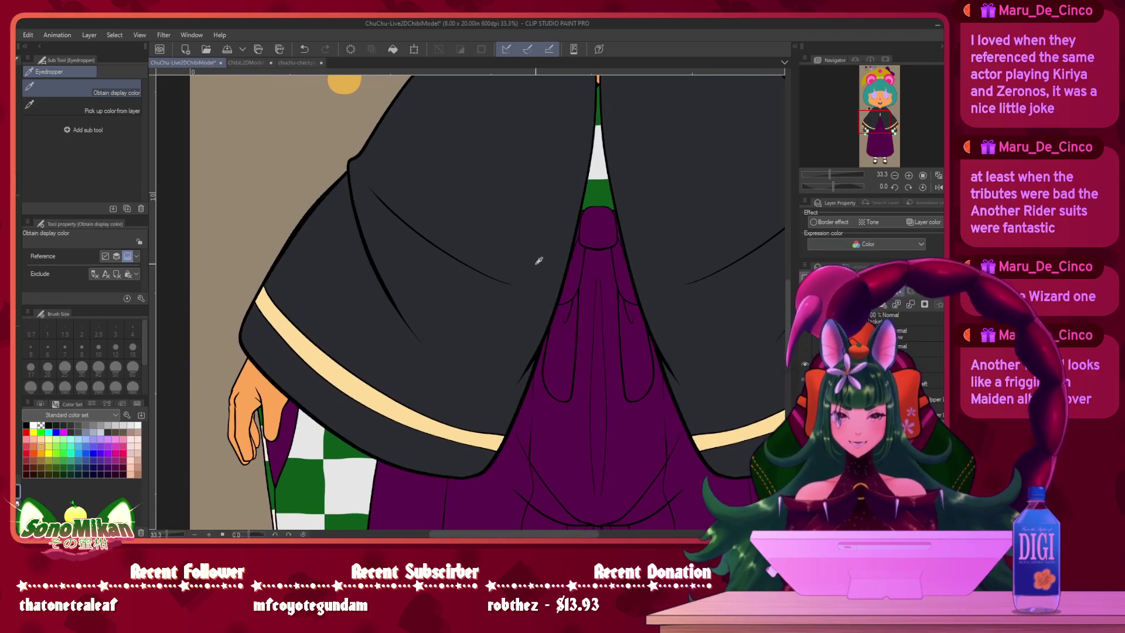
key("p")
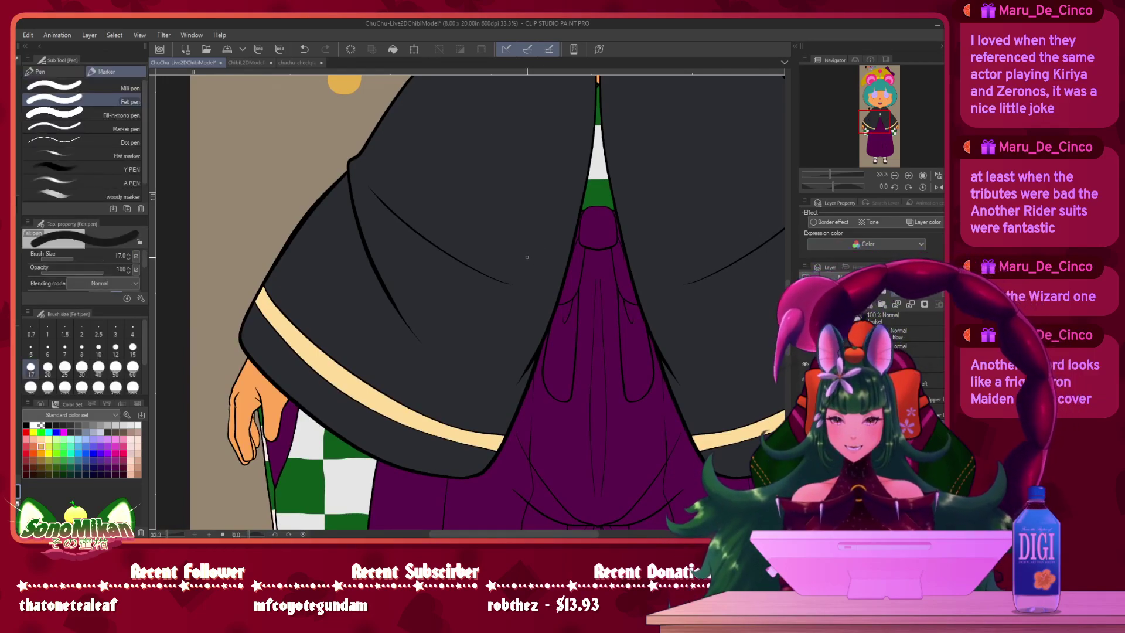
key("bracketright")
key("bracketright")
key("bracketright")
key("bracketright")
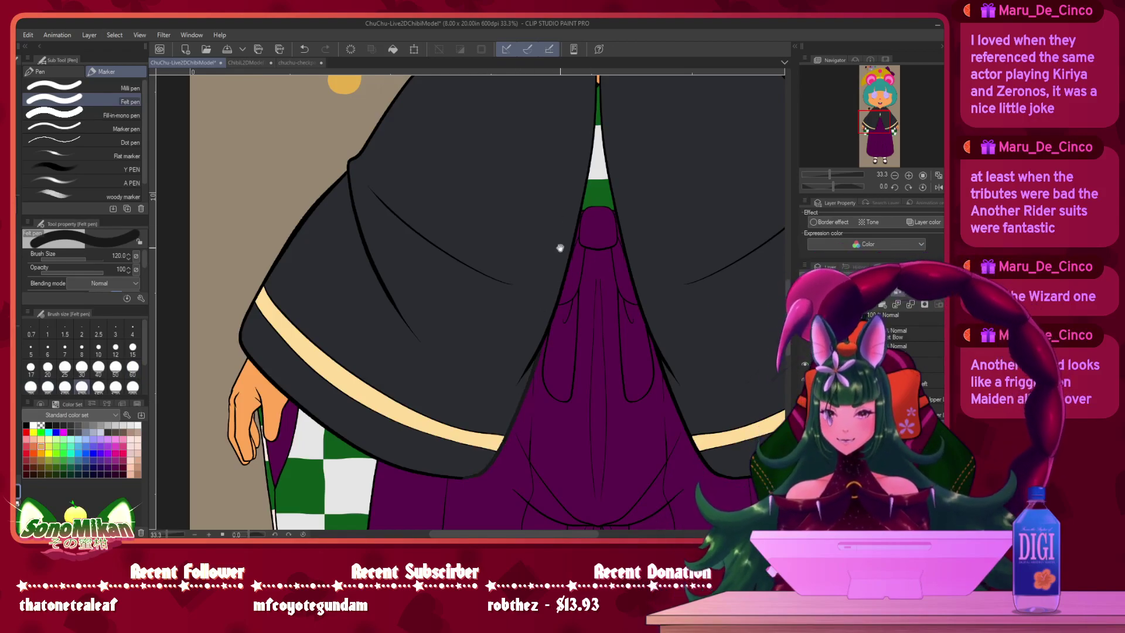
- Recolour the left sleeve's outline near-black, hiding the overlapping upper cape piece while painting and showing it again
left_click_drag(558, 286, 621, 185)
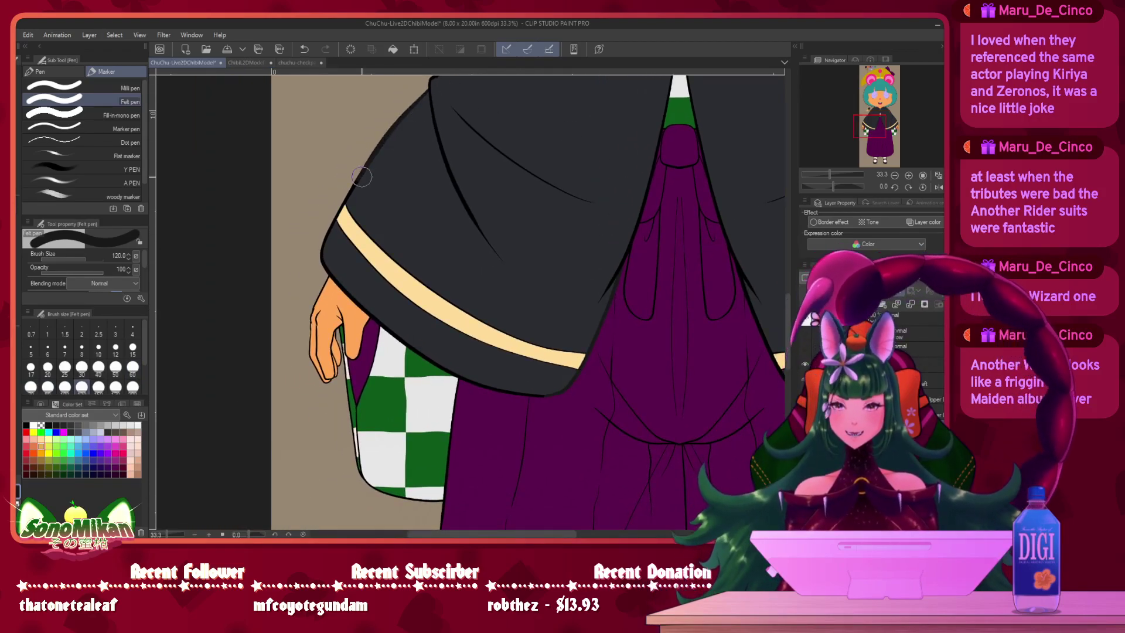
left_click(805, 398)
mouse_move(486, 135)
left_mouse_down()
mouse_move(460, 226)
mouse_move(471, 129)
left_mouse_up()
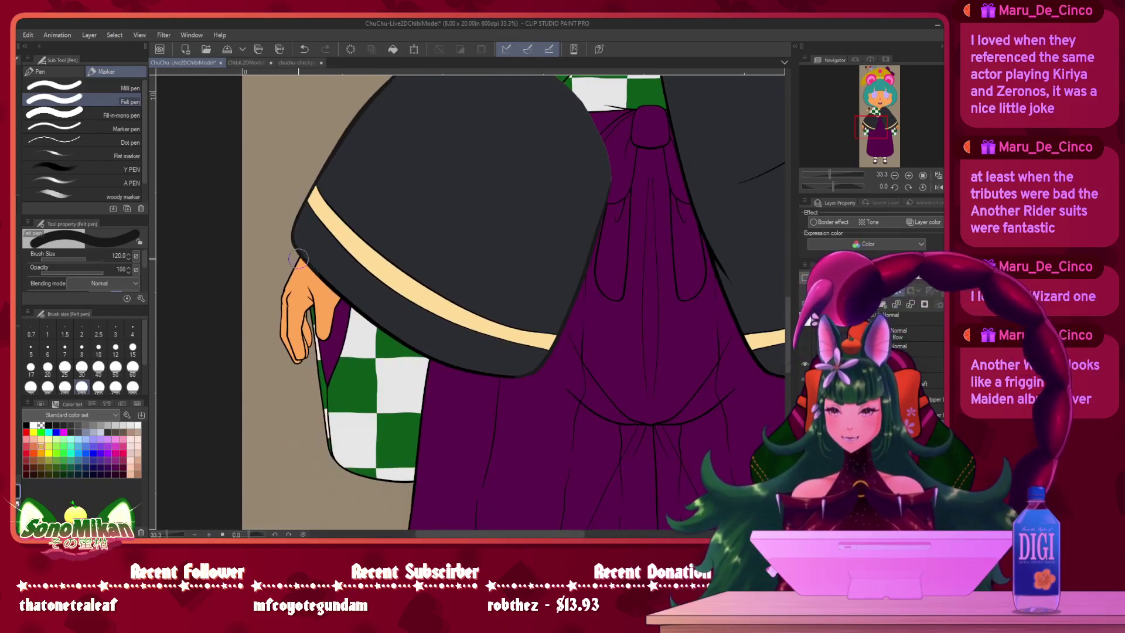
left_click_drag(560, 175, 525, 304)
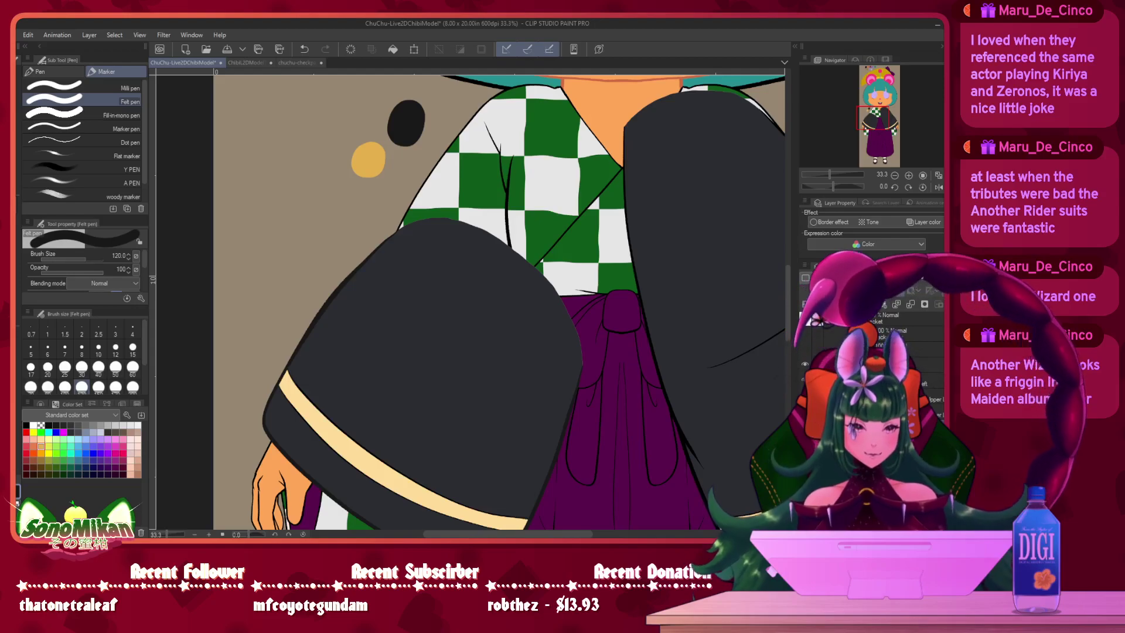
left_click(804, 399)
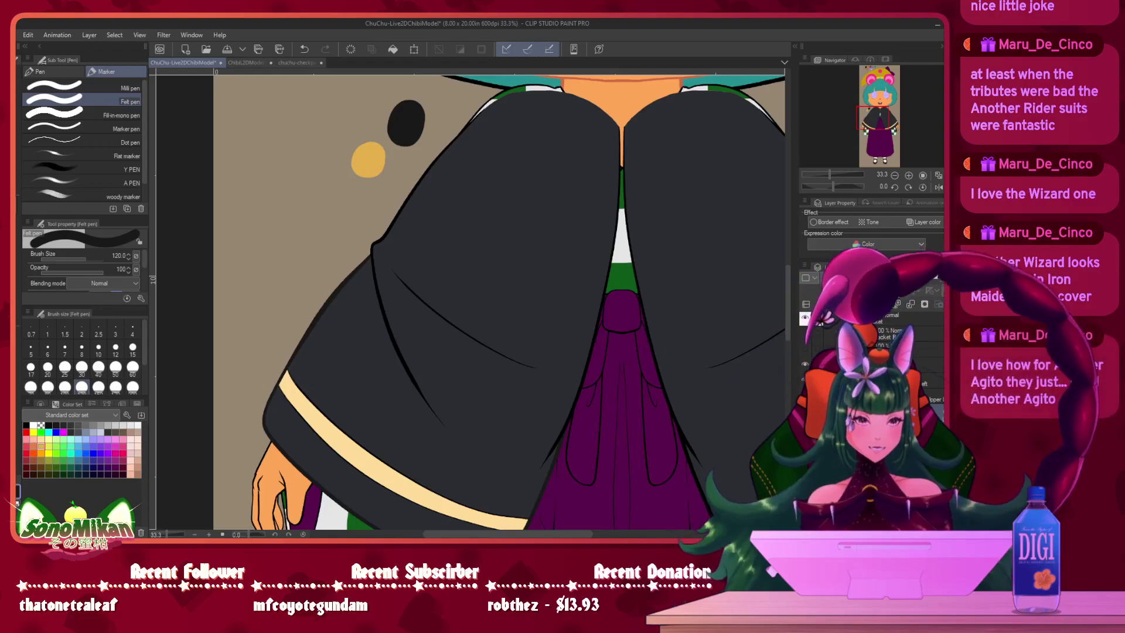
- Recolour the fold lines and the outer and inner outlines of the left upper cape piece near-black with the Felt pen
left_click_drag(610, 298, 548, 442)
mouse_move(599, 361)
left_mouse_down()
mouse_move(588, 334)
mouse_move(544, 318)
left_mouse_up()
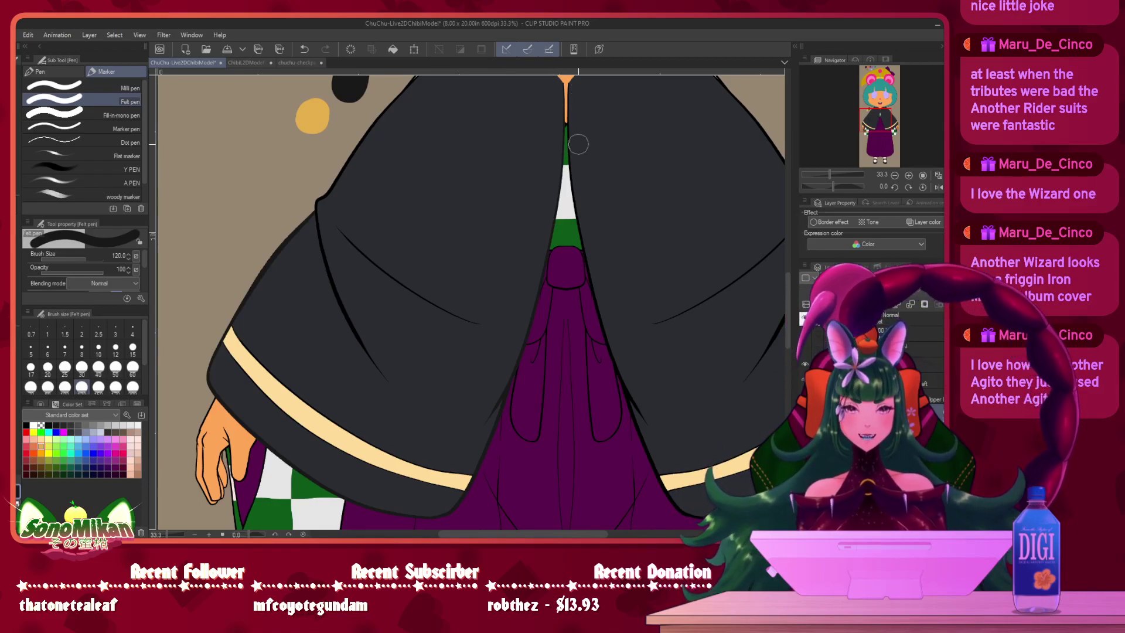
left_click_drag(582, 201, 699, 258)
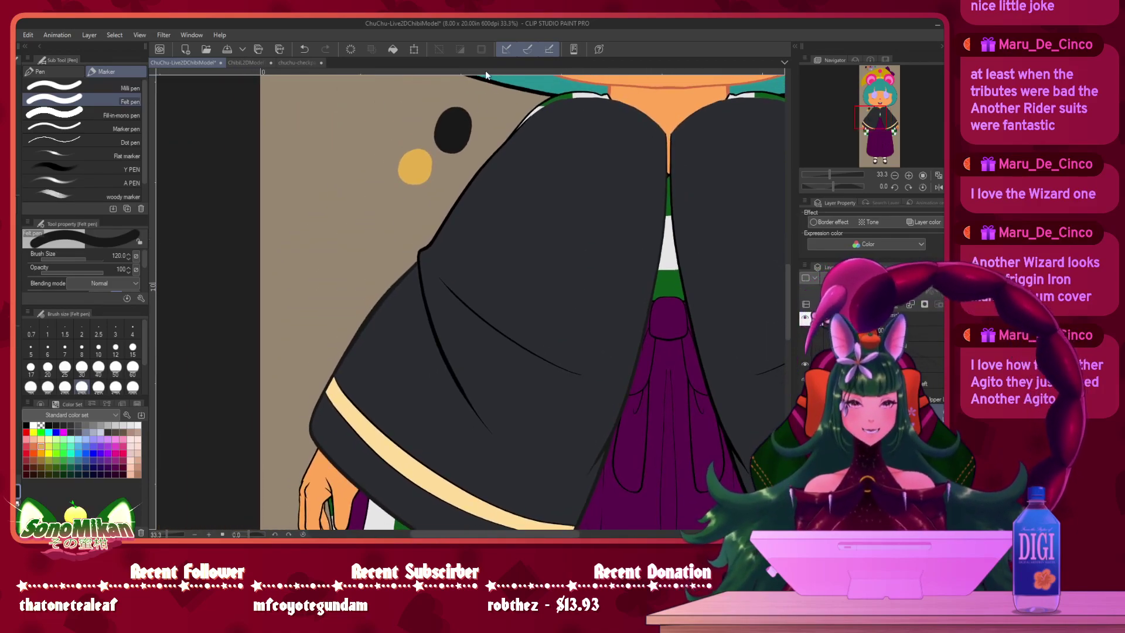
mouse_move(549, 104)
left_mouse_down()
mouse_move(428, 246)
mouse_move(448, 363)
left_mouse_up()
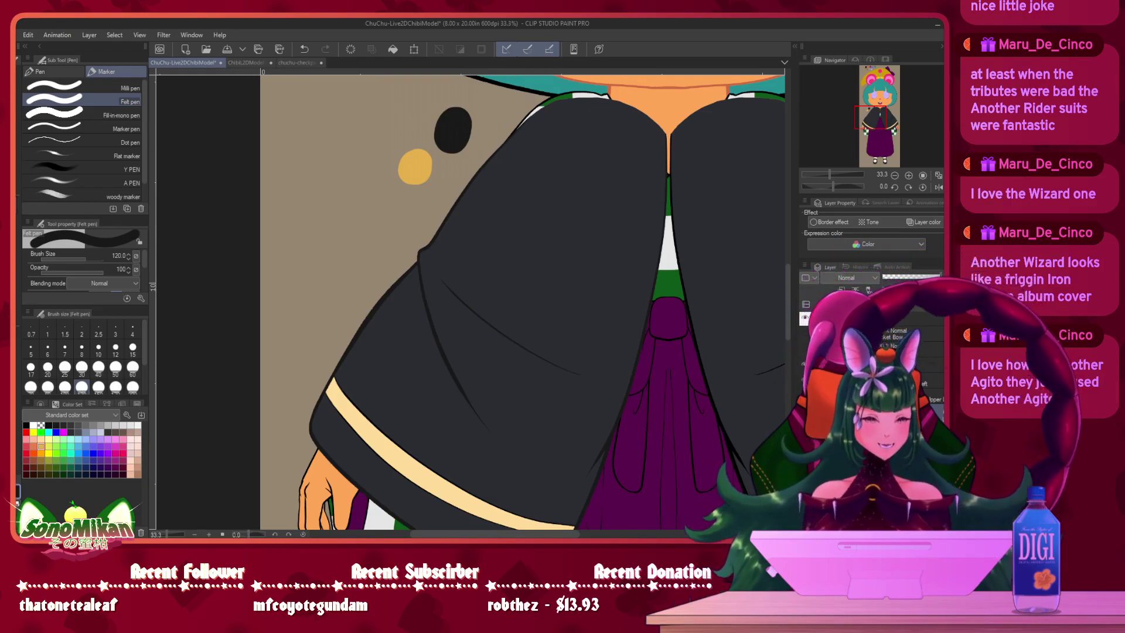
left_click_drag(615, 218, 562, 291)
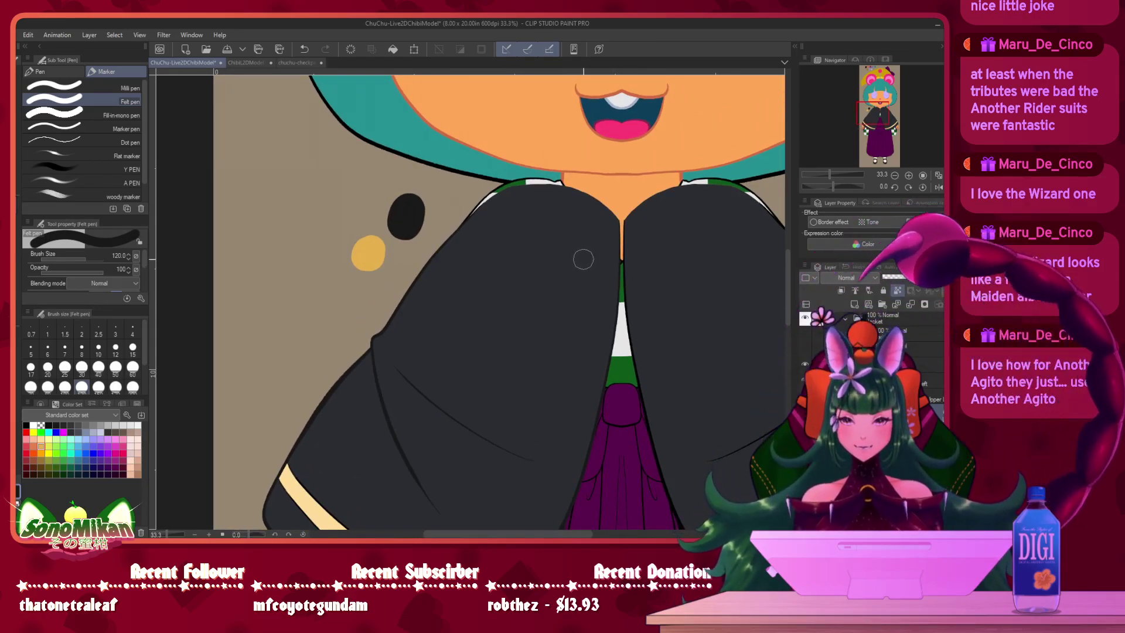
mouse_move(562, 301)
left_mouse_down()
mouse_move(495, 142)
mouse_move(524, 76)
left_mouse_up()
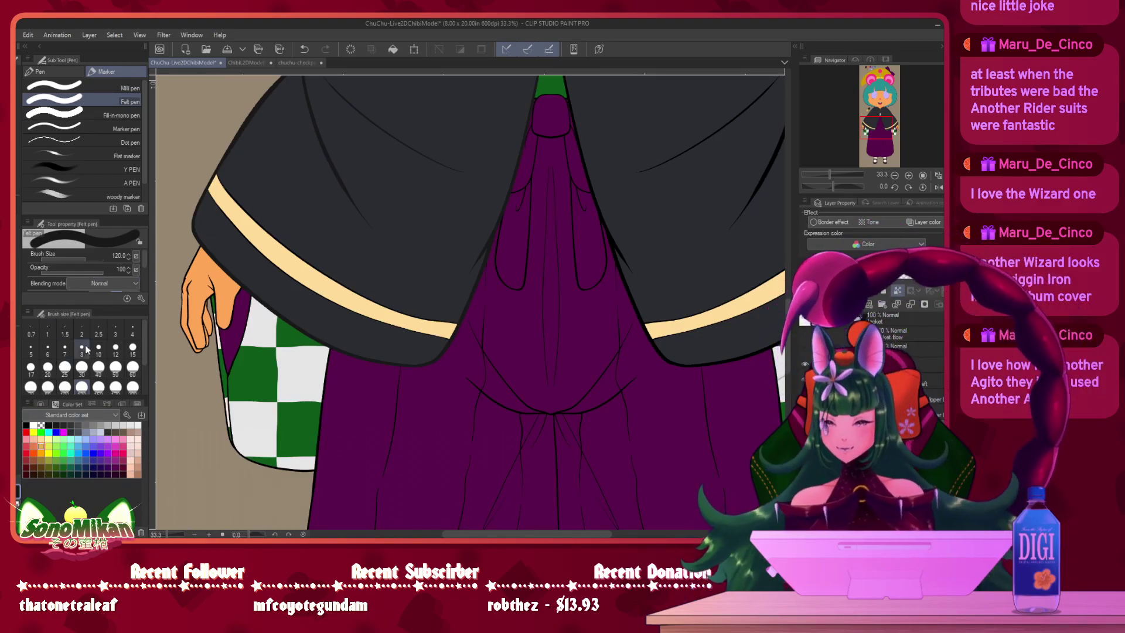
left_click_drag(231, 181, 308, 361)
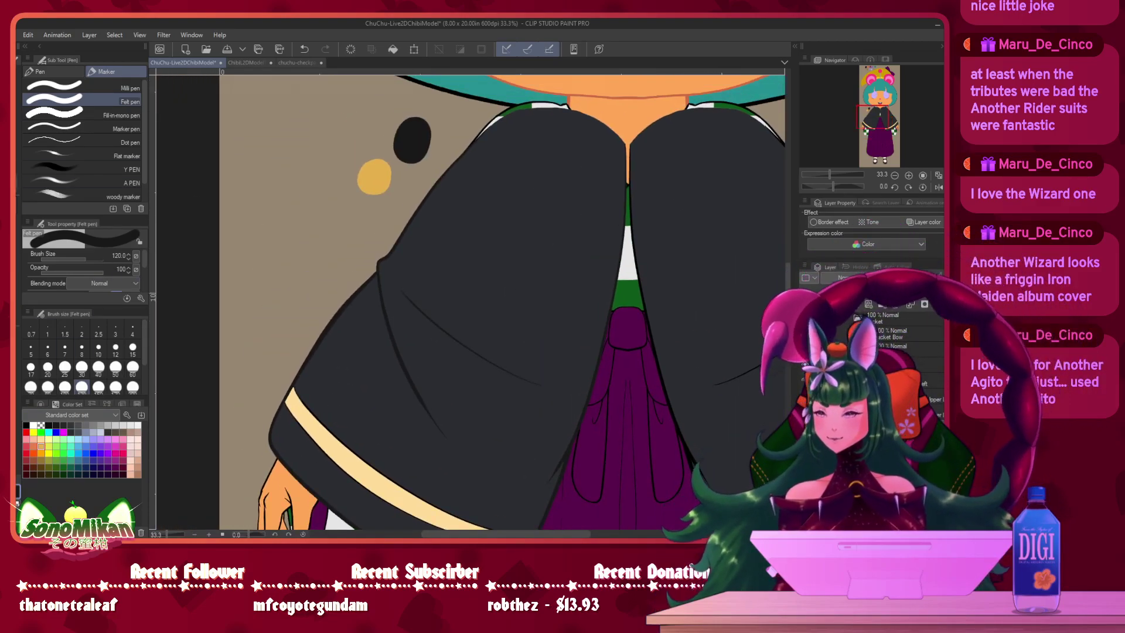
- Sample the golden swatch and recolour both edges of the left sleeve's trim band with the Felt pen at sizes 50 and 80
key("i")
left_click_drag(467, 302, 383, 163)
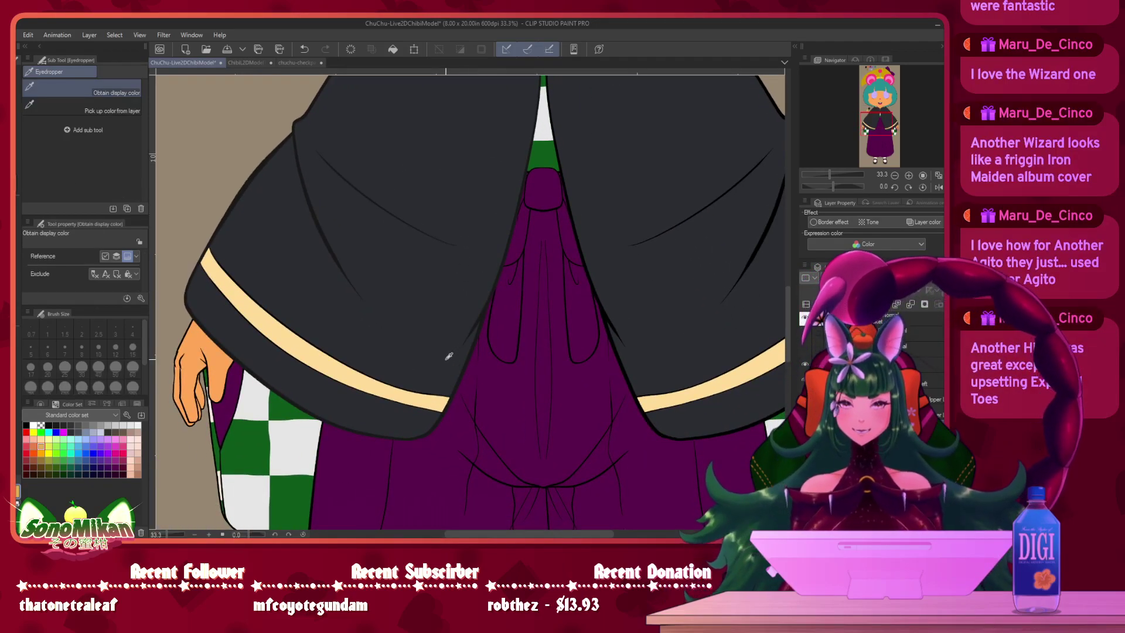
scroll(449, 355, "up", 1)
left_click_drag(429, 321, 414, 229)
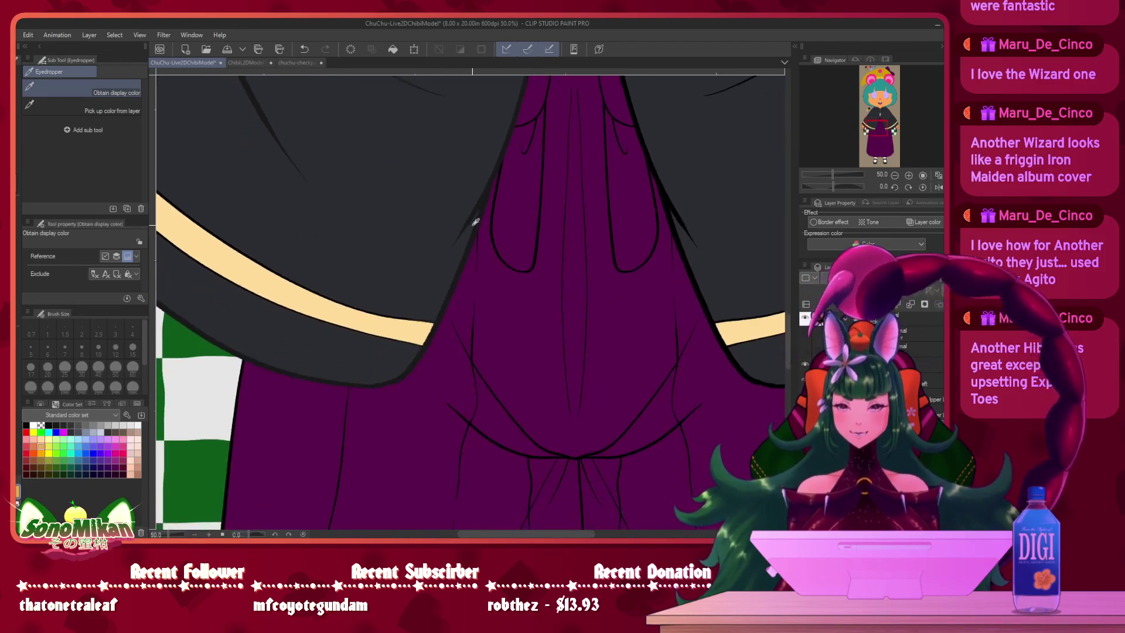
key("p")
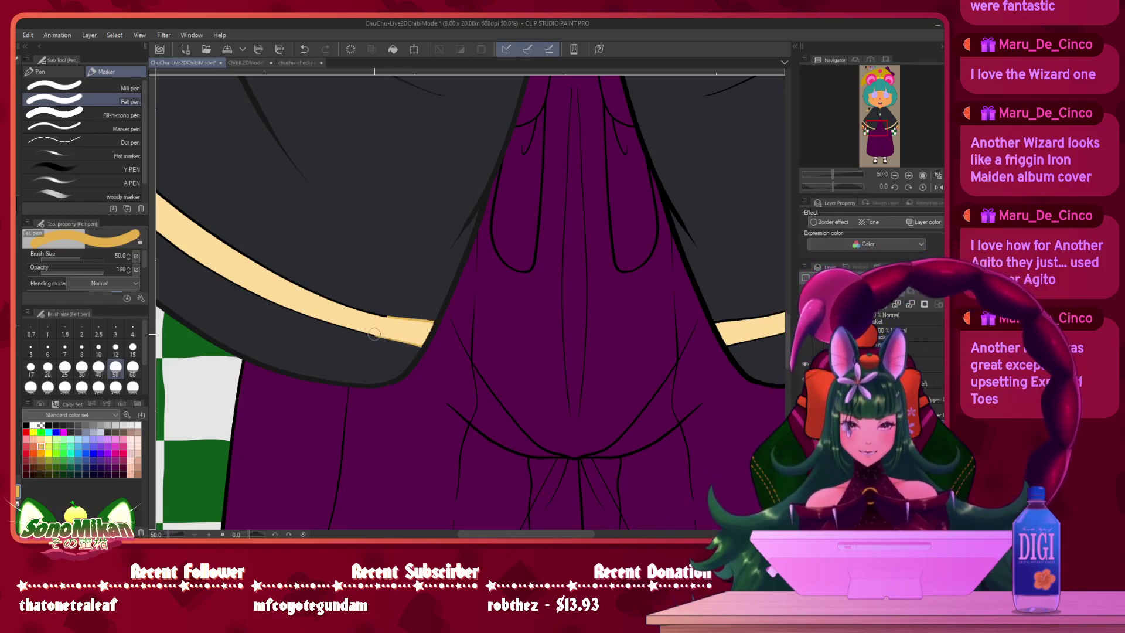
mouse_move(345, 191)
left_mouse_down()
mouse_move(534, 262)
mouse_move(491, 270)
left_mouse_up()
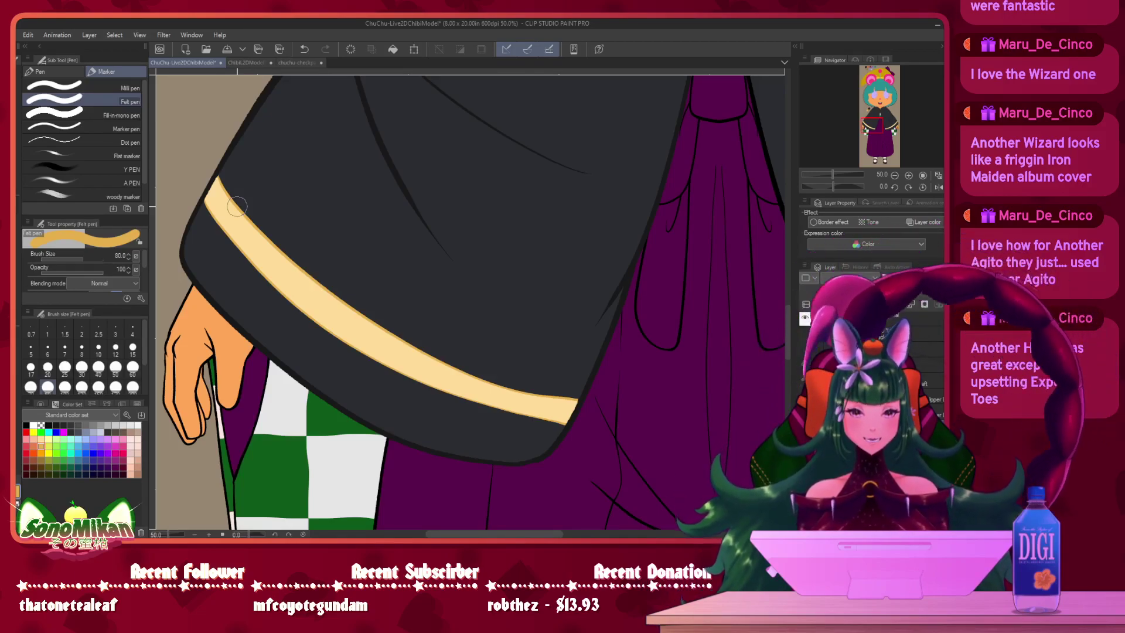
mouse_move(676, 331)
left_mouse_down()
mouse_move(527, 354)
mouse_move(459, 283)
mouse_move(474, 306)
mouse_move(363, 291)
mouse_move(372, 371)
mouse_move(562, 283)
mouse_move(552, 263)
mouse_move(592, 296)
mouse_move(486, 262)
mouse_move(419, 202)
mouse_move(459, 279)
mouse_move(392, 274)
mouse_move(462, 298)
mouse_move(546, 305)
mouse_move(488, 322)
left_mouse_up()
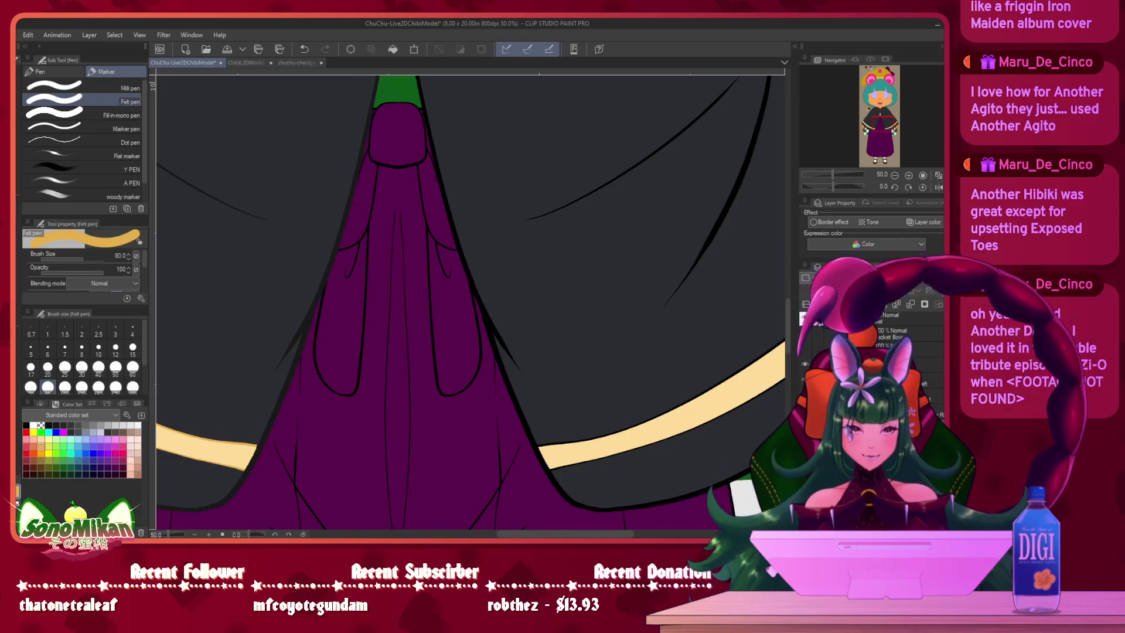
- Sample the near-black swatch and recolour the right upper cape piece's folds and outlines with the Felt pen at size 100
mouse_move(603, 163)
left_mouse_down()
mouse_move(592, 286)
mouse_move(559, 305)
mouse_move(511, 287)
mouse_move(481, 325)
mouse_move(682, 328)
left_mouse_up()
mouse_move(278, 241)
left_mouse_down()
mouse_move(450, 242)
mouse_move(490, 333)
left_mouse_up()
key("i")
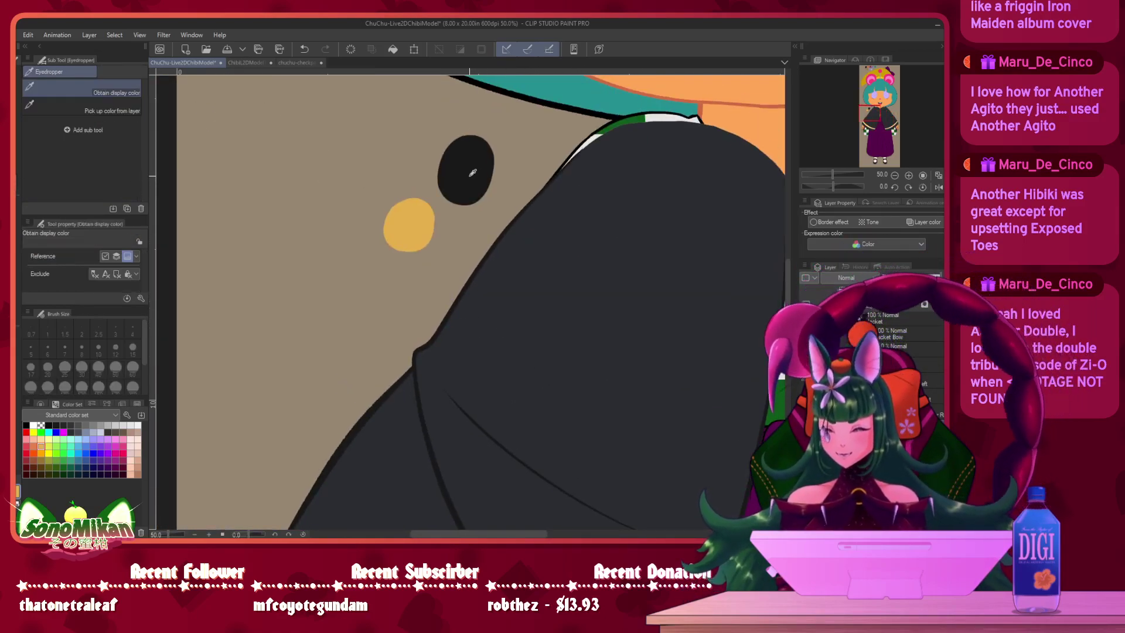
left_click_drag(671, 317, 297, 332)
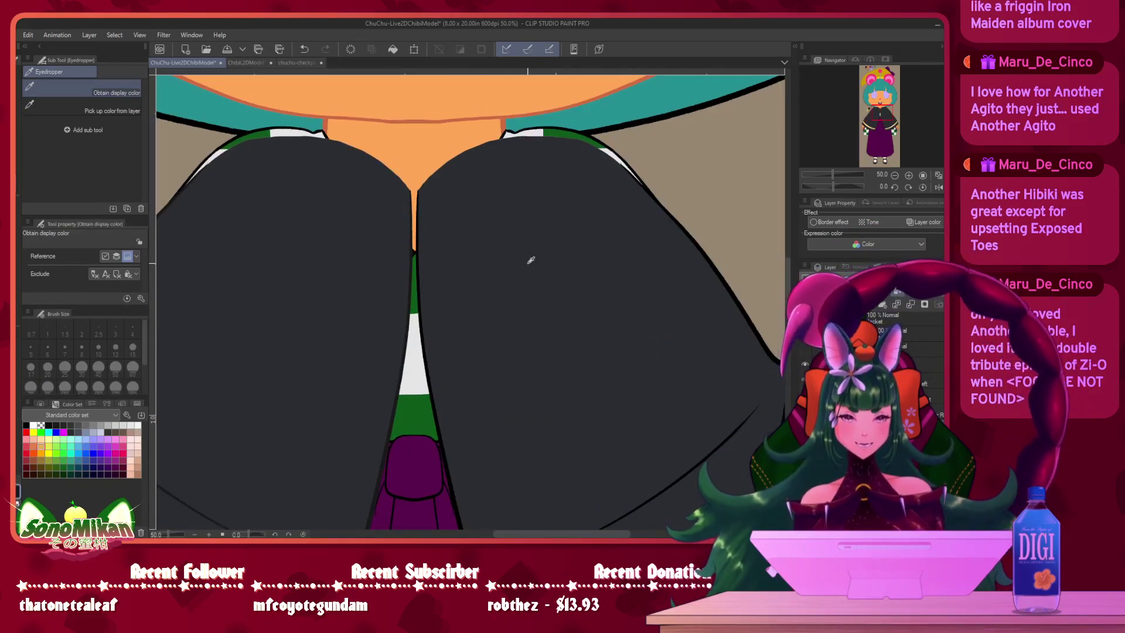
key("p")
left_click_drag(595, 318, 410, 204)
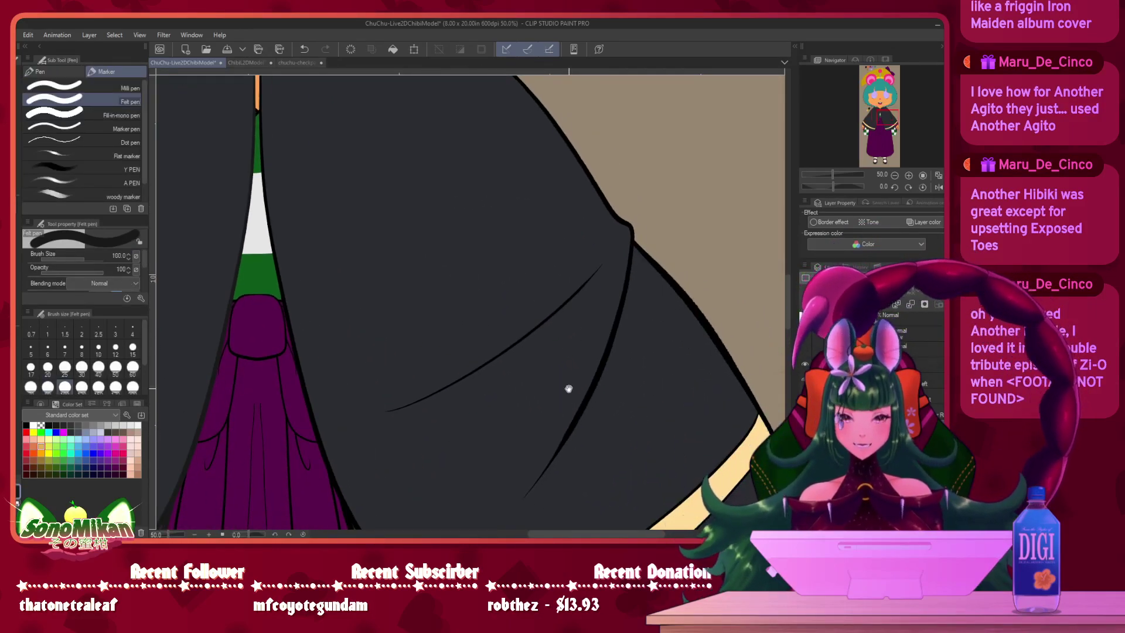
left_click_drag(572, 385, 550, 290)
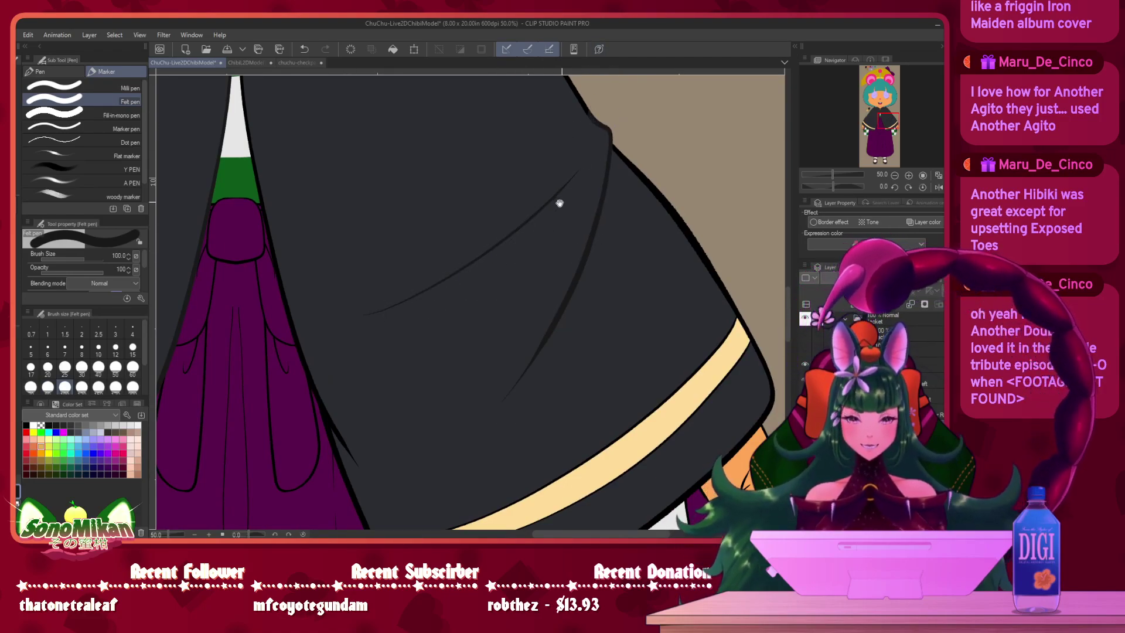
left_click_drag(563, 194, 539, 417)
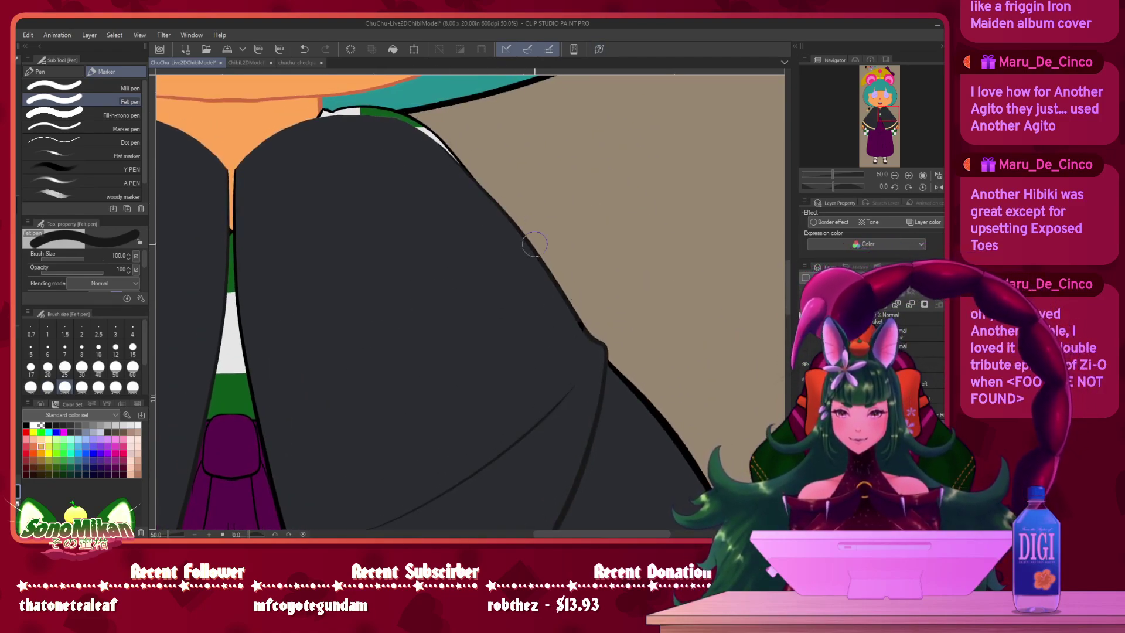
left_click_drag(503, 321, 657, 194)
left_click_drag(472, 156, 501, 234)
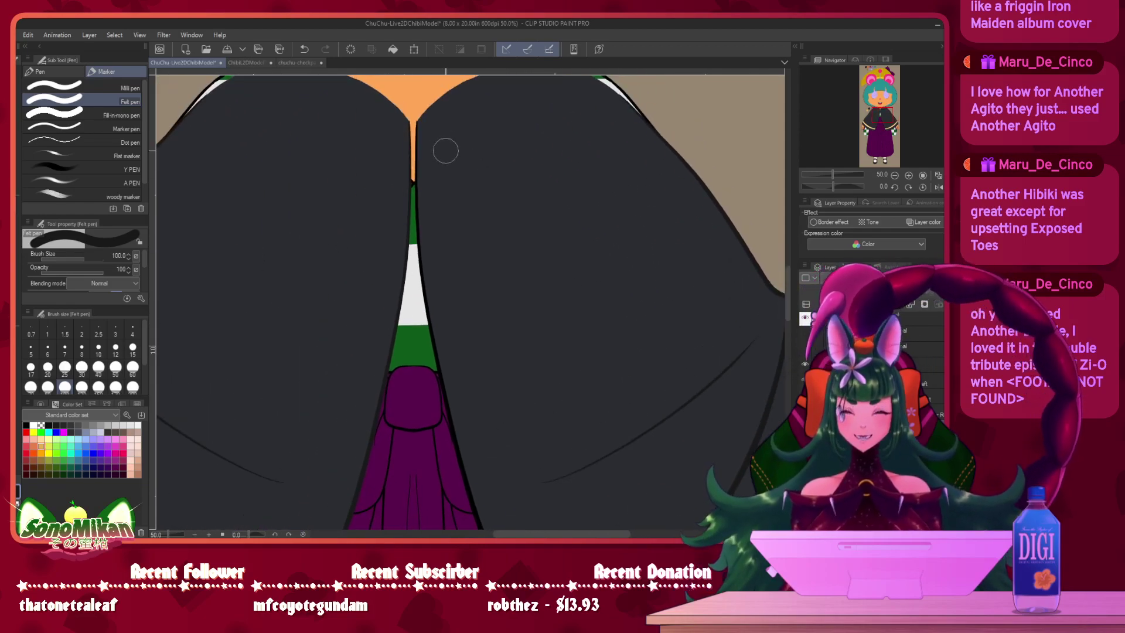
left_click_drag(495, 387, 427, 268)
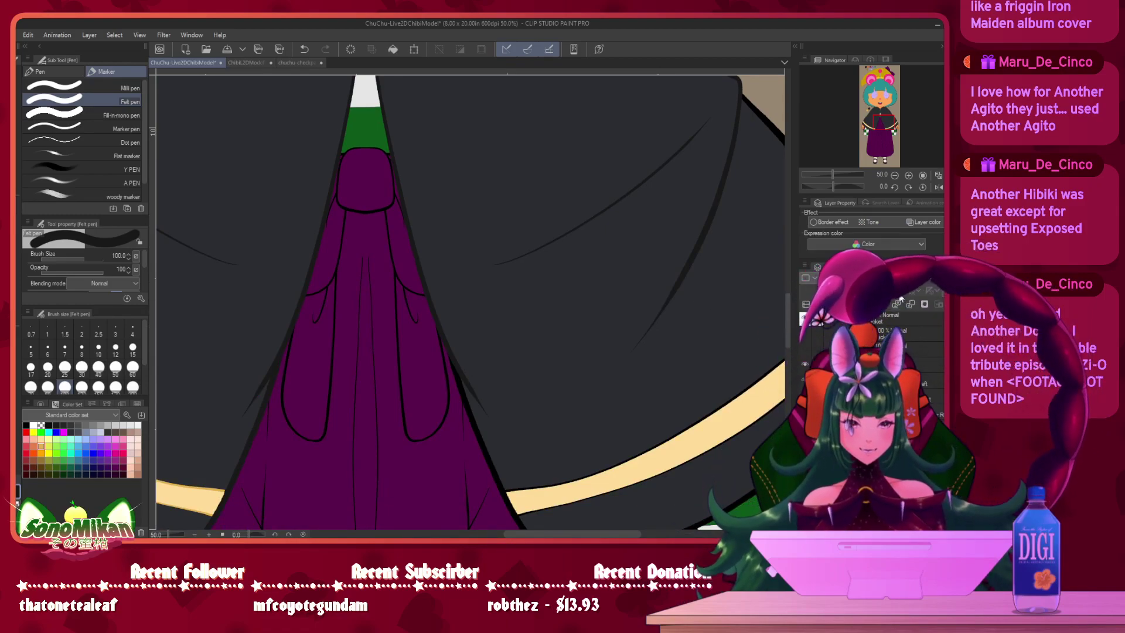
- Recolour the right sleeve's outline near-black, hiding the overlapping upper cape piece while painting and showing it again
left_click(805, 333)
left_click_drag(649, 332, 485, 234)
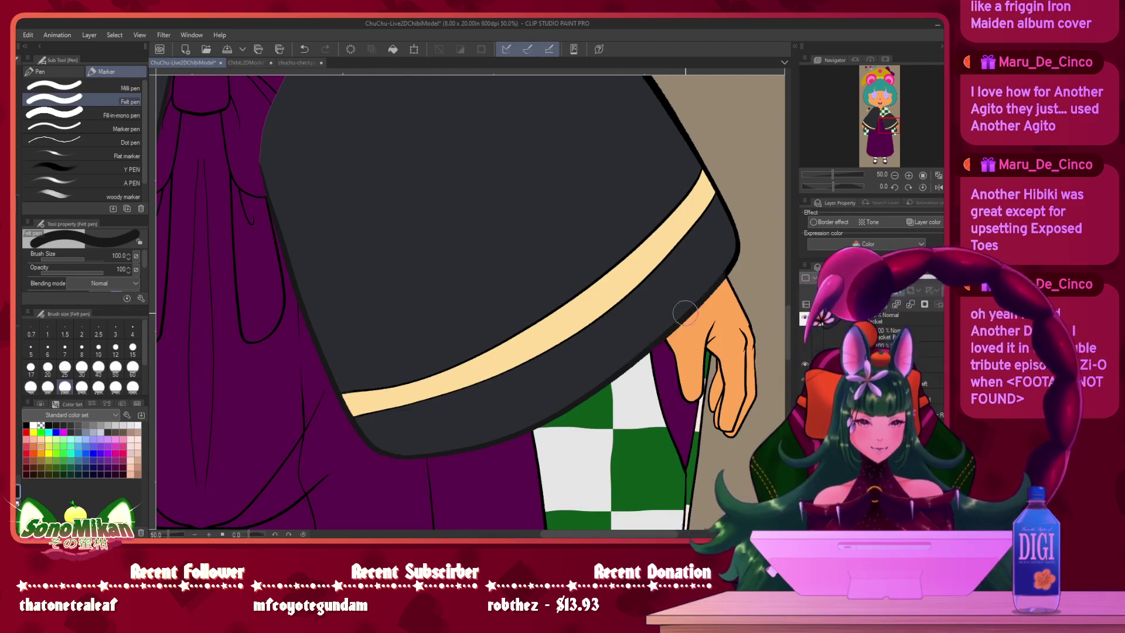
left_click_drag(693, 228, 577, 357)
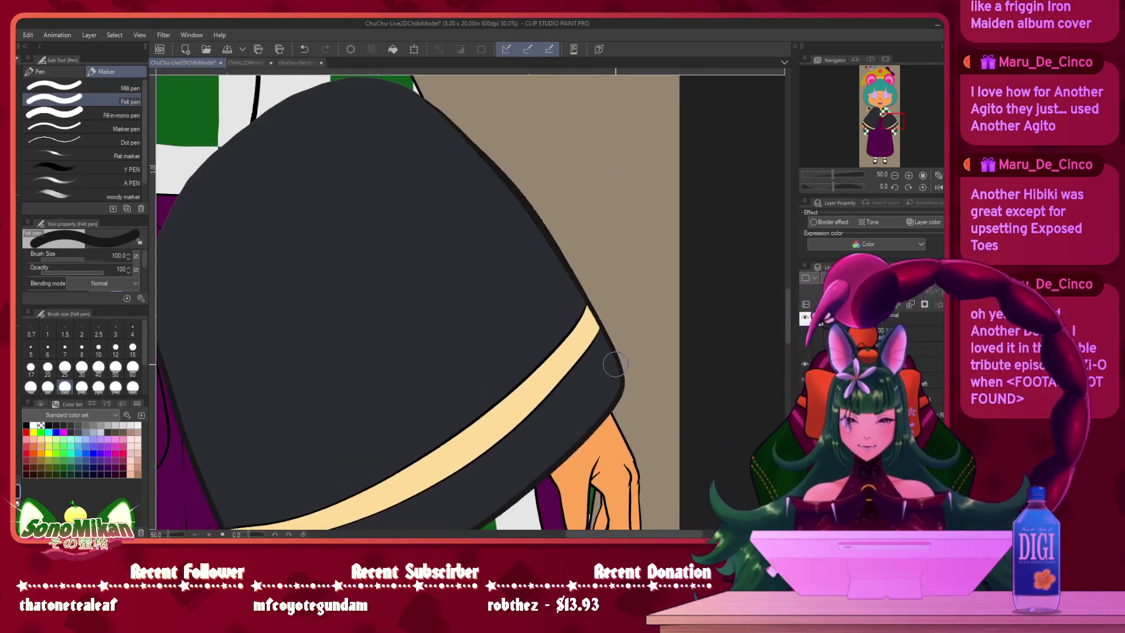
left_click_drag(576, 376, 780, 304)
left_click_drag(375, 193, 550, 324)
left_click_drag(211, 82, 305, 160)
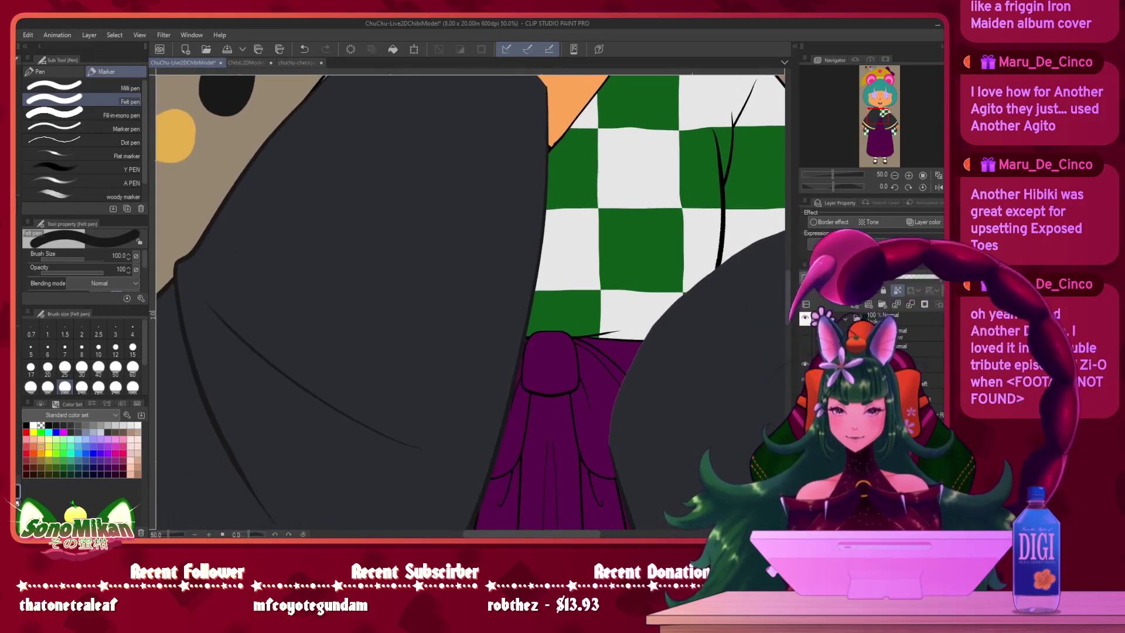
left_click(804, 319)
- Sample the golden swatch and recolour both edges of the right sleeve's trim band with the Felt pen at size 60
left_click_drag(685, 403, 543, 234)
mouse_move(391, 211)
left_mouse_down()
mouse_move(686, 446)
mouse_move(542, 401)
left_mouse_up()
key("i")
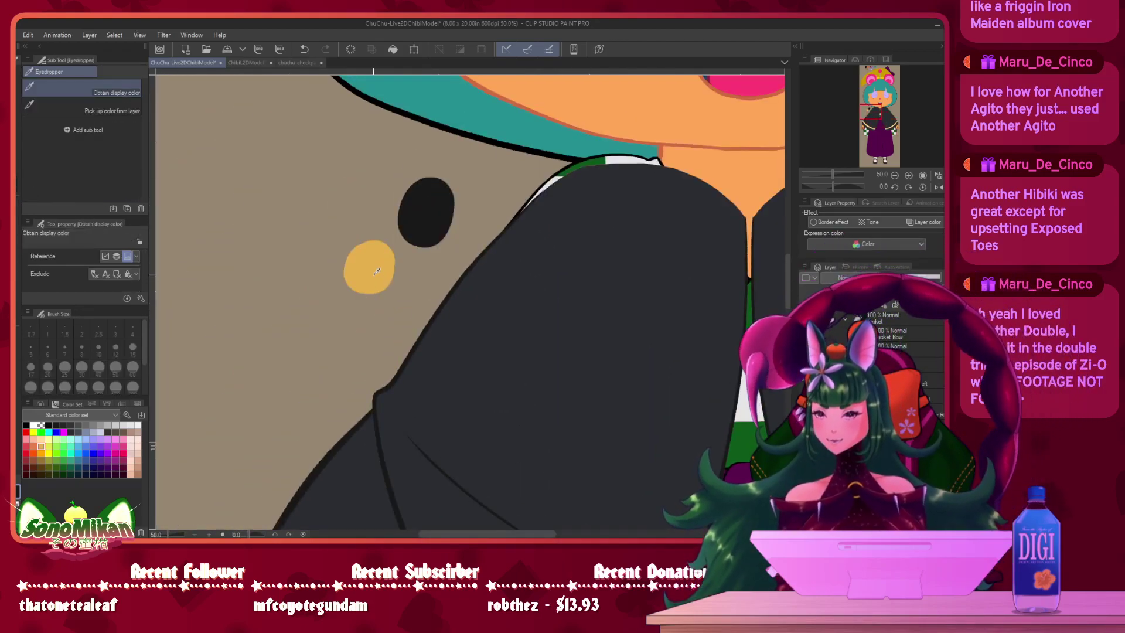
left_click_drag(503, 336, 442, 152)
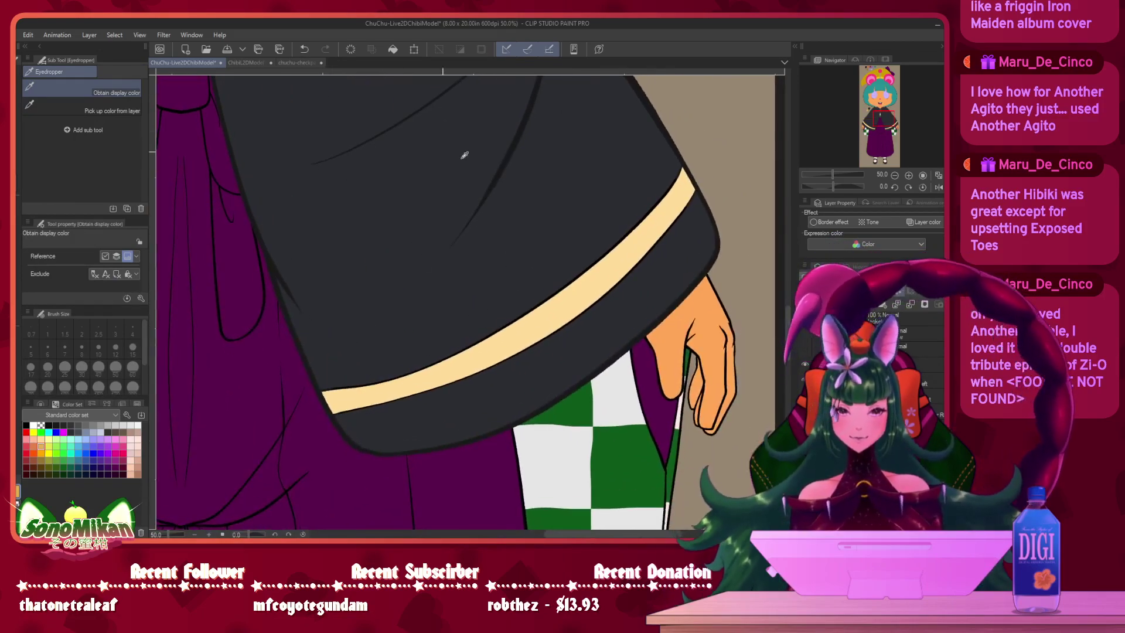
key("p")
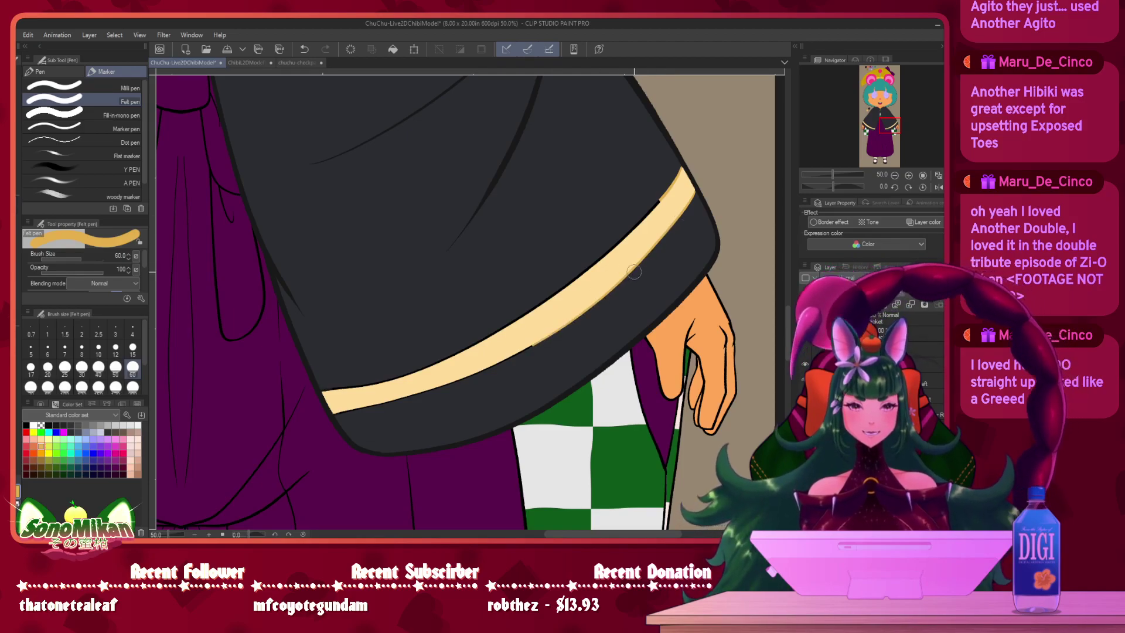
left_click_drag(501, 291, 523, 129)
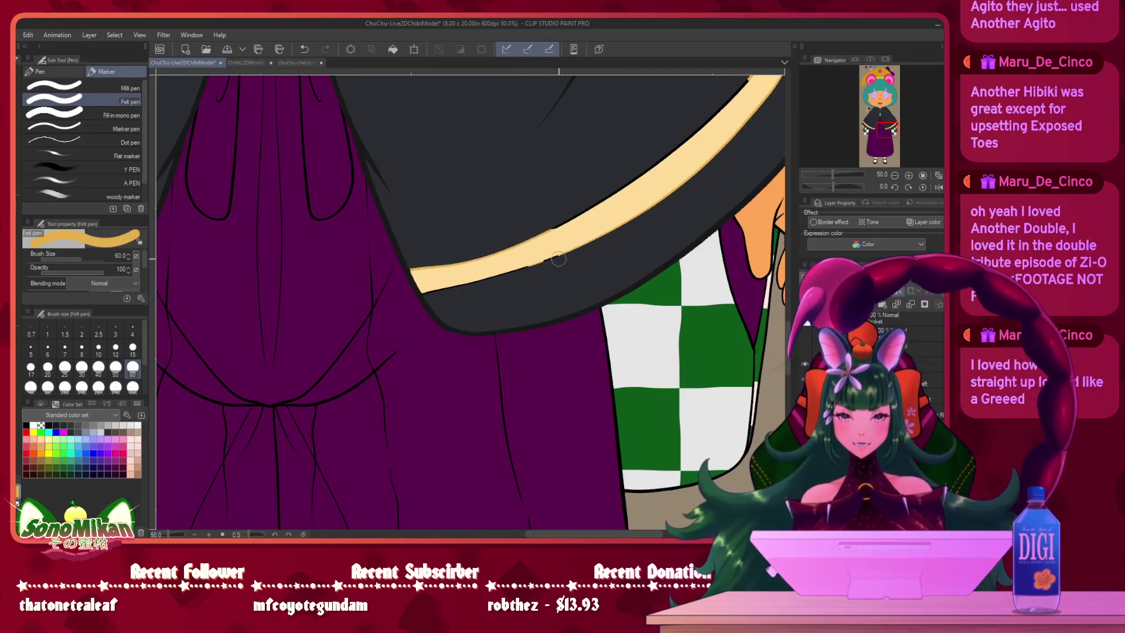
left_click_drag(672, 103, 510, 317)
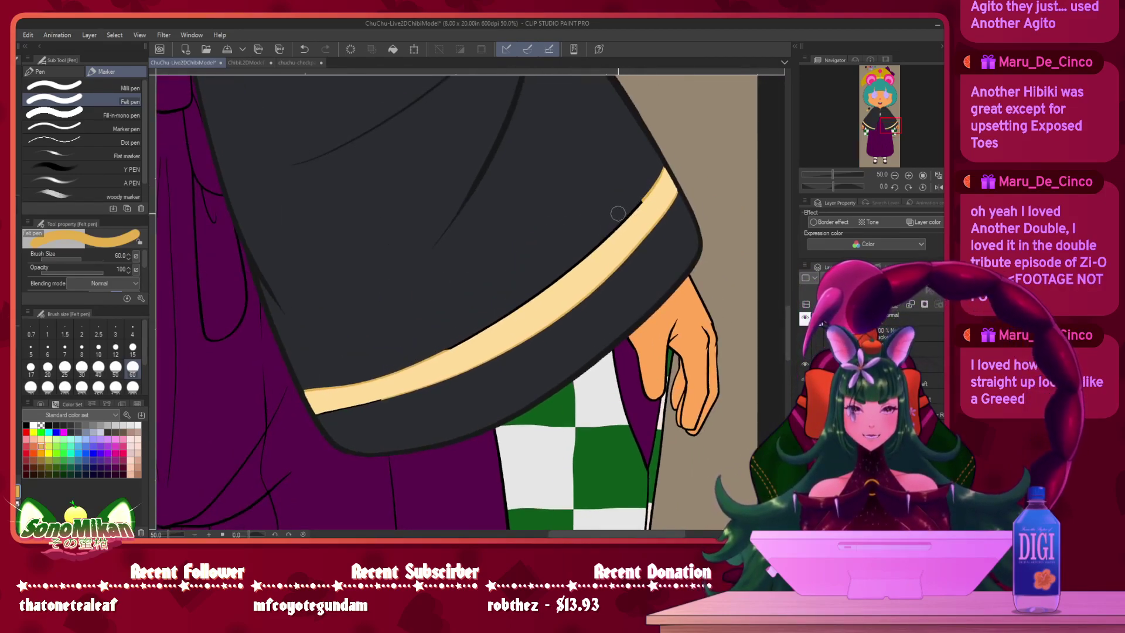
left_click_drag(463, 332, 573, 252)
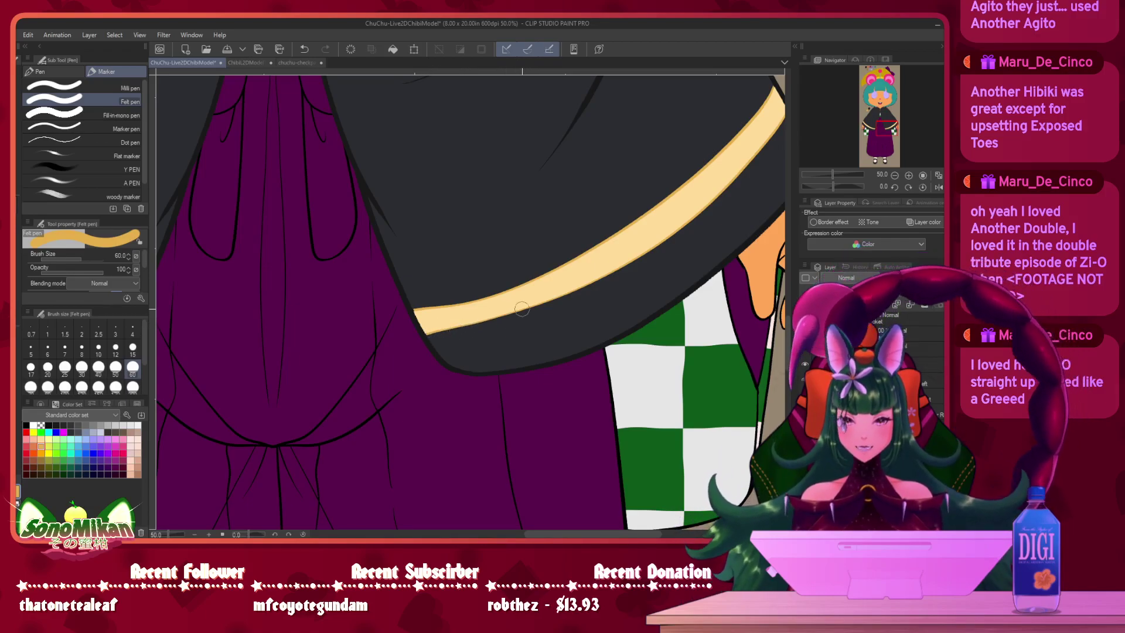
left_click_drag(604, 274, 539, 336)
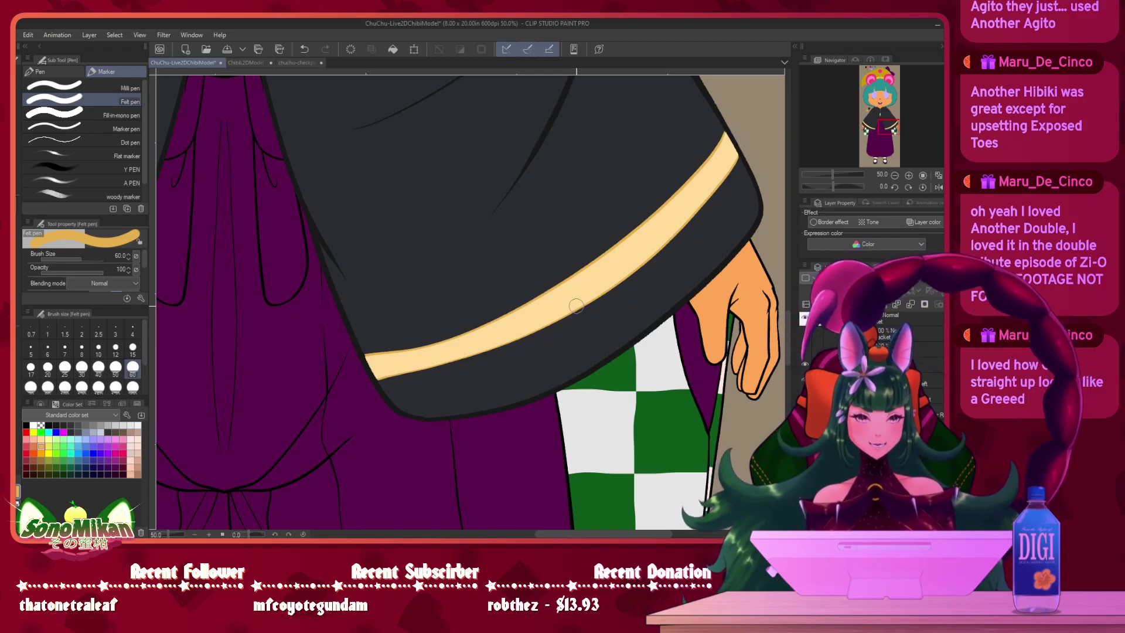
left_click_drag(499, 173, 535, 316)
left_click_drag(514, 249, 546, 266)
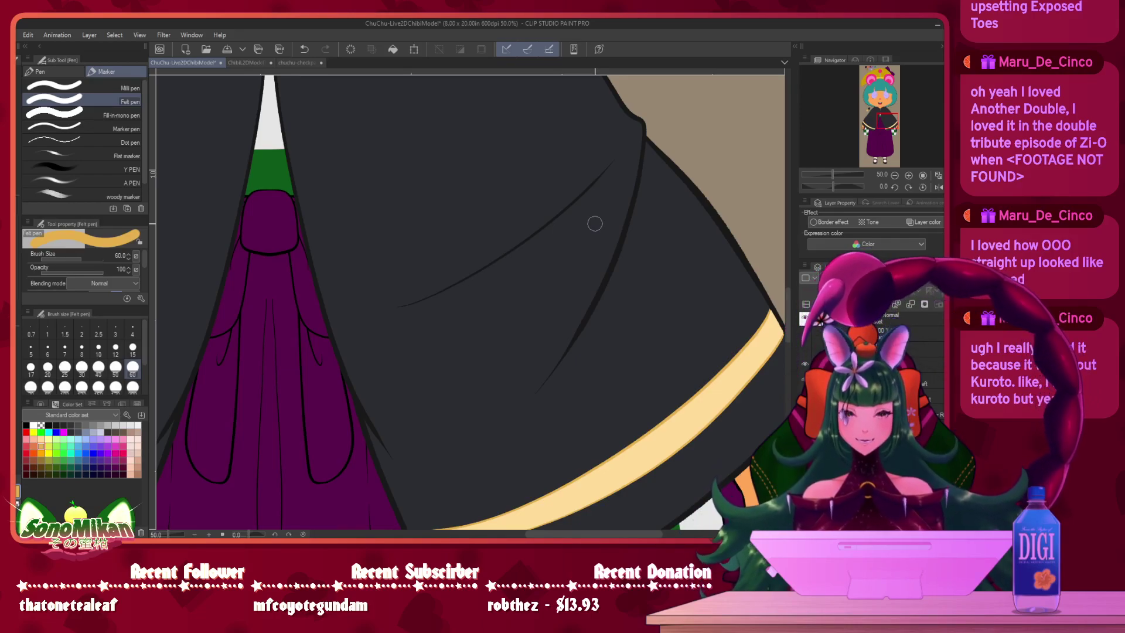
left_click_drag(515, 390, 431, 390)
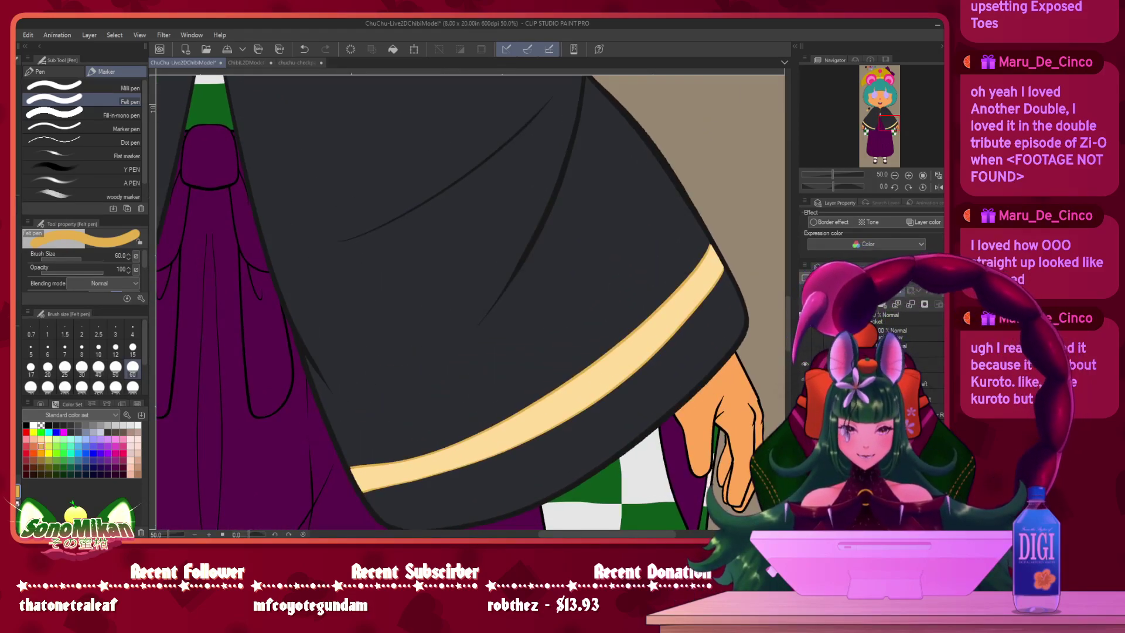
left_click(878, 445)
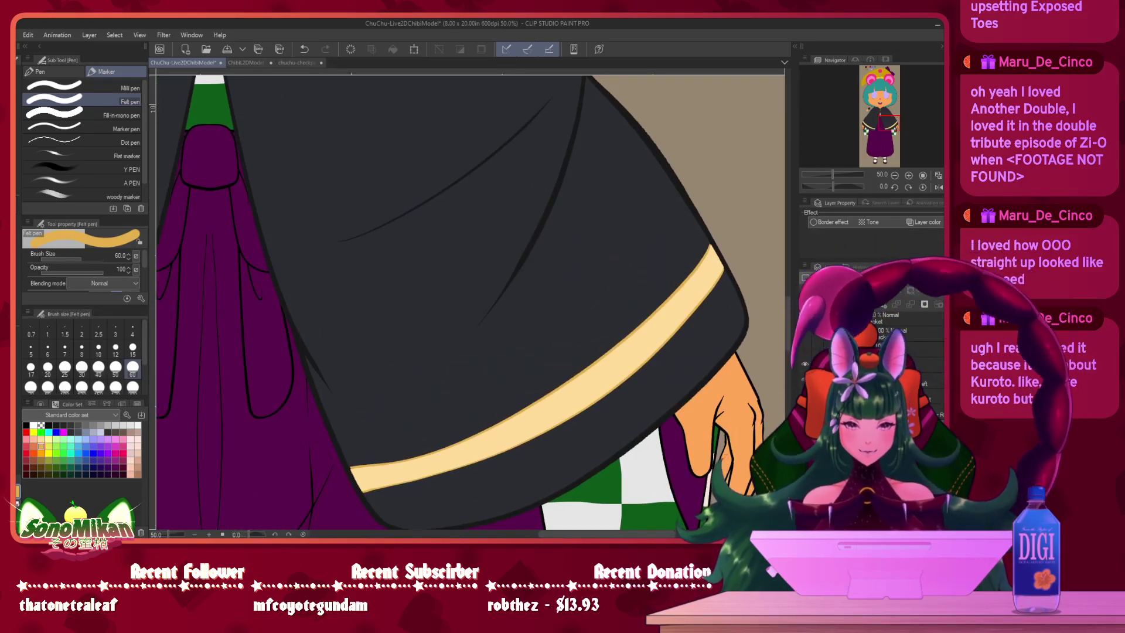
- Show the purple neck bow again, and hide the whole cape together with its bow to expose the clothing underneath
left_click_drag(511, 130, 748, 404)
left_click_drag(605, 169, 625, 201)
left_click(804, 348)
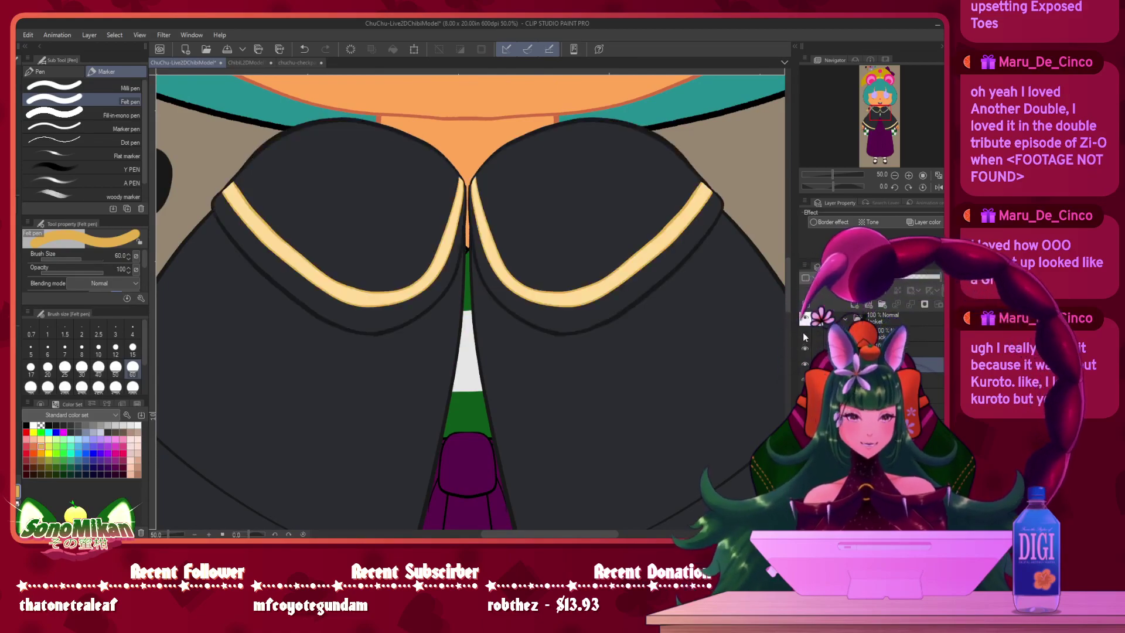
left_click(804, 333)
scroll(715, 387, "down", 3)
left_click_drag(580, 445, 517, 215)
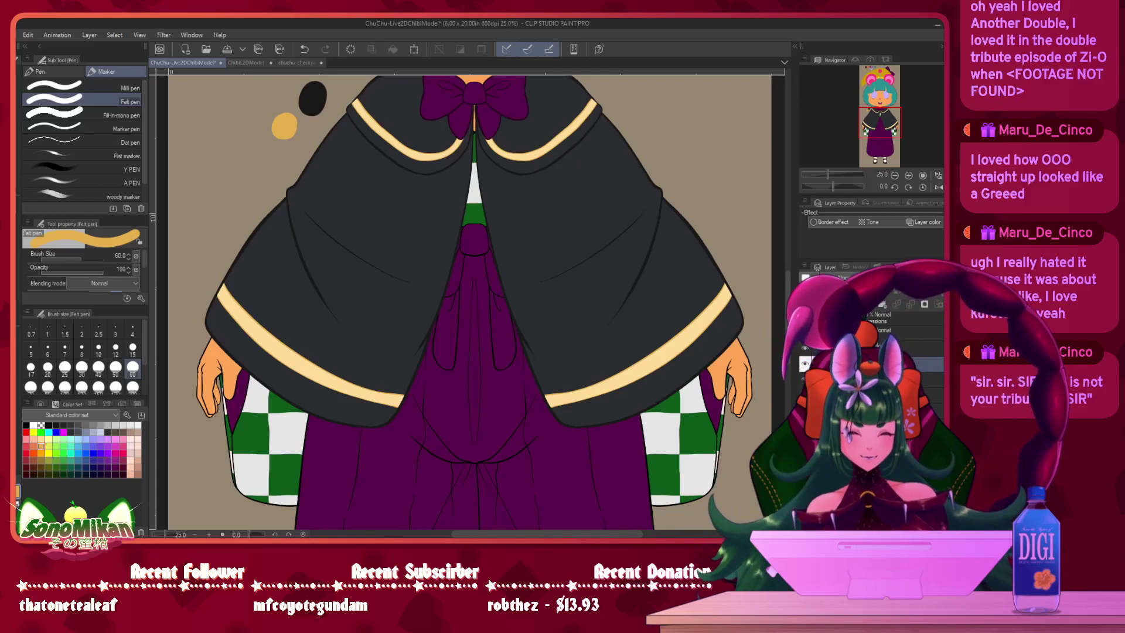
left_click(805, 364)
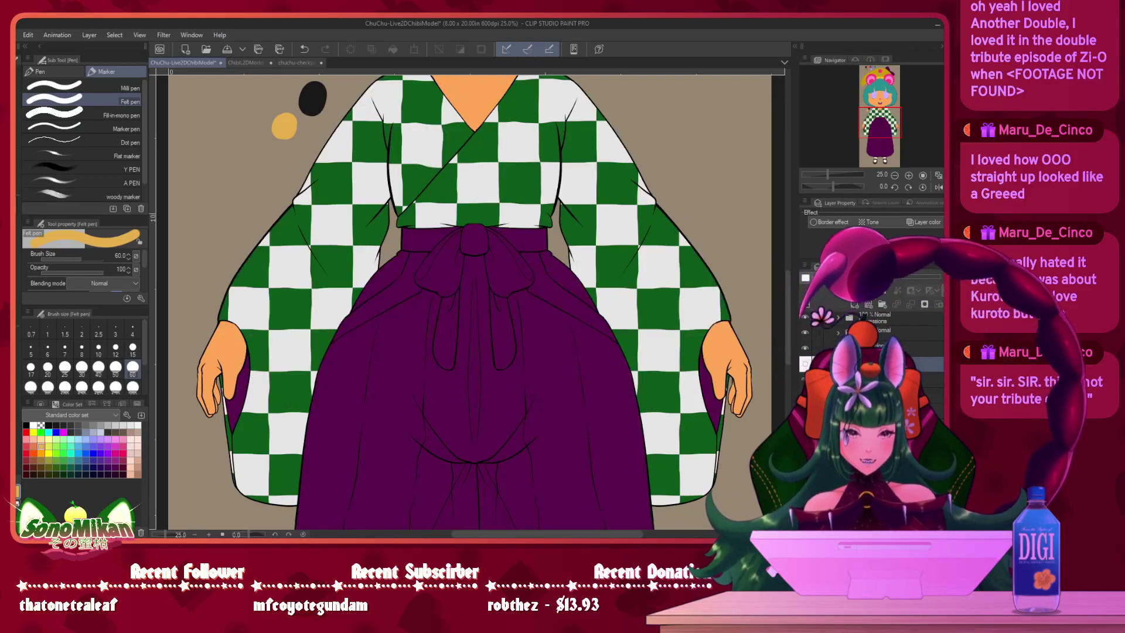
- Sample a dark purple line colour and start recolouring the waist sash's knot outline with the Felt pen at size 120
left_click_drag(589, 199, 614, 482)
left_click_drag(568, 276, 558, 459)
left_click_drag(489, 251, 563, 434)
key("i")
left_click(364, 187)
left_click_drag(655, 351, 605, 112)
left_click_drag(662, 445, 612, 120)
left_click_drag(633, 397, 619, 270)
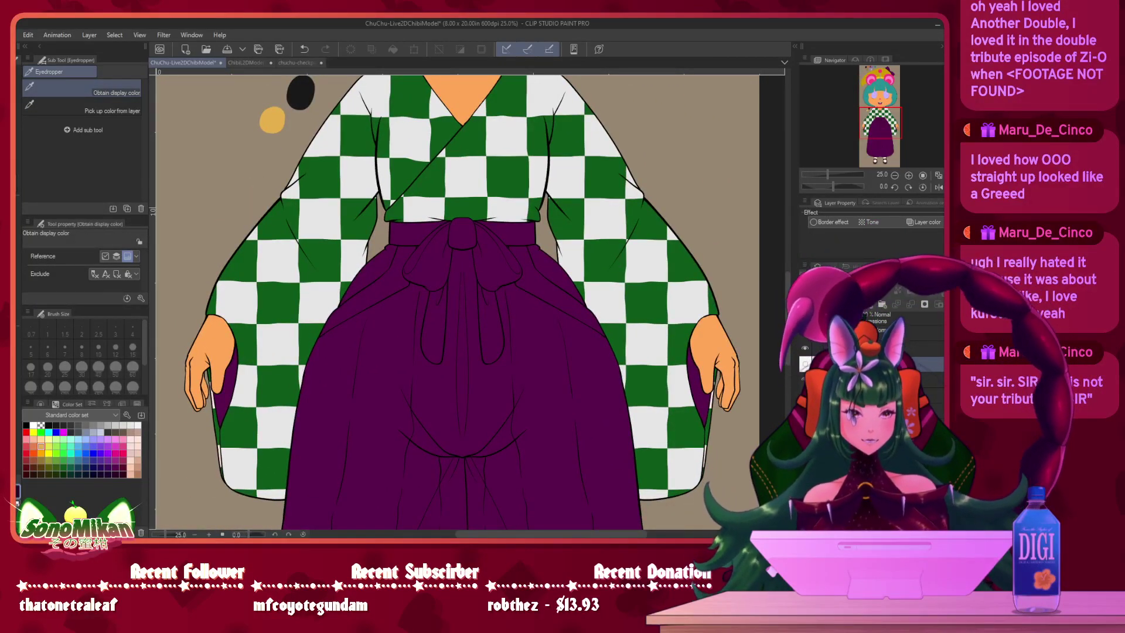
left_click(896, 410)
key("p")
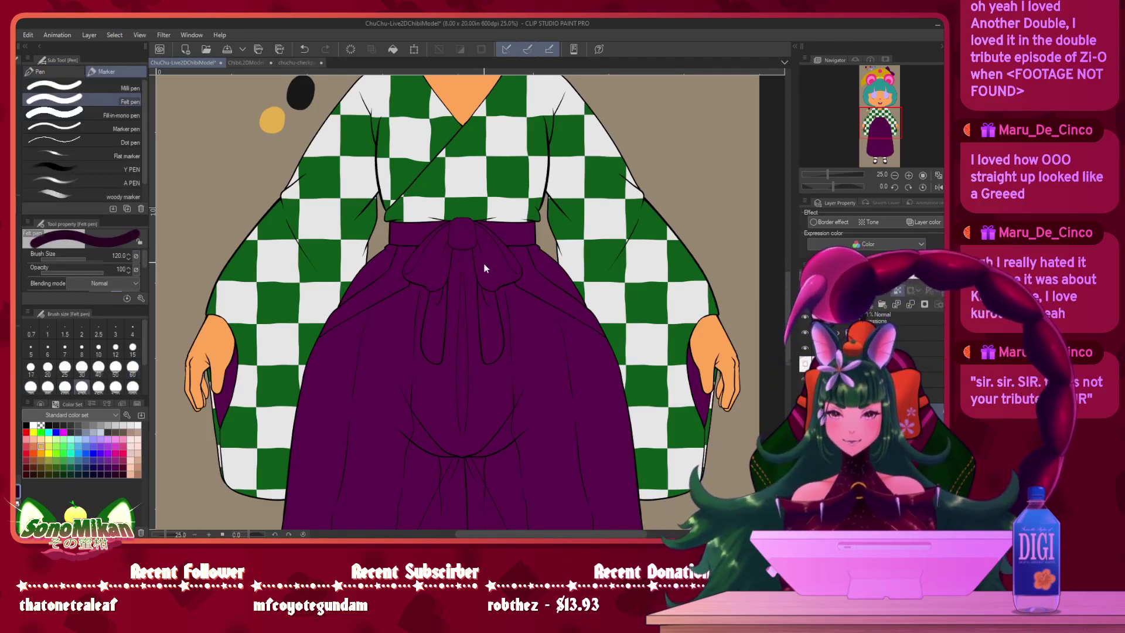
scroll(484, 267, "up", 3)
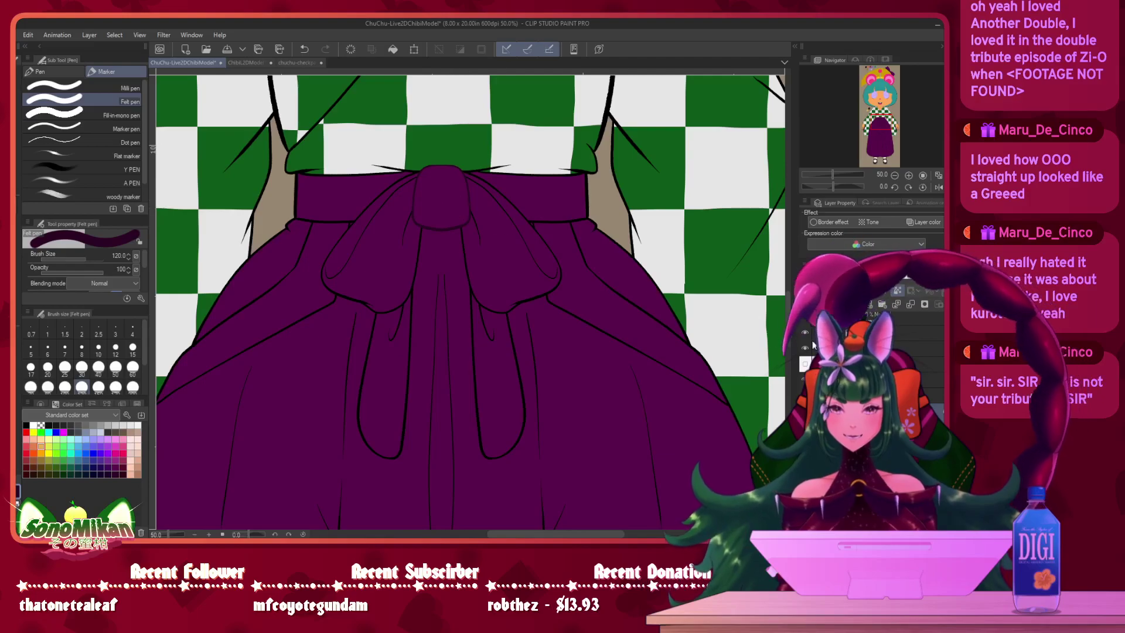
- Hide the waist bow's knot and repaint the outlines of both bow loops dark purple with the Felt pen
left_click(878, 395)
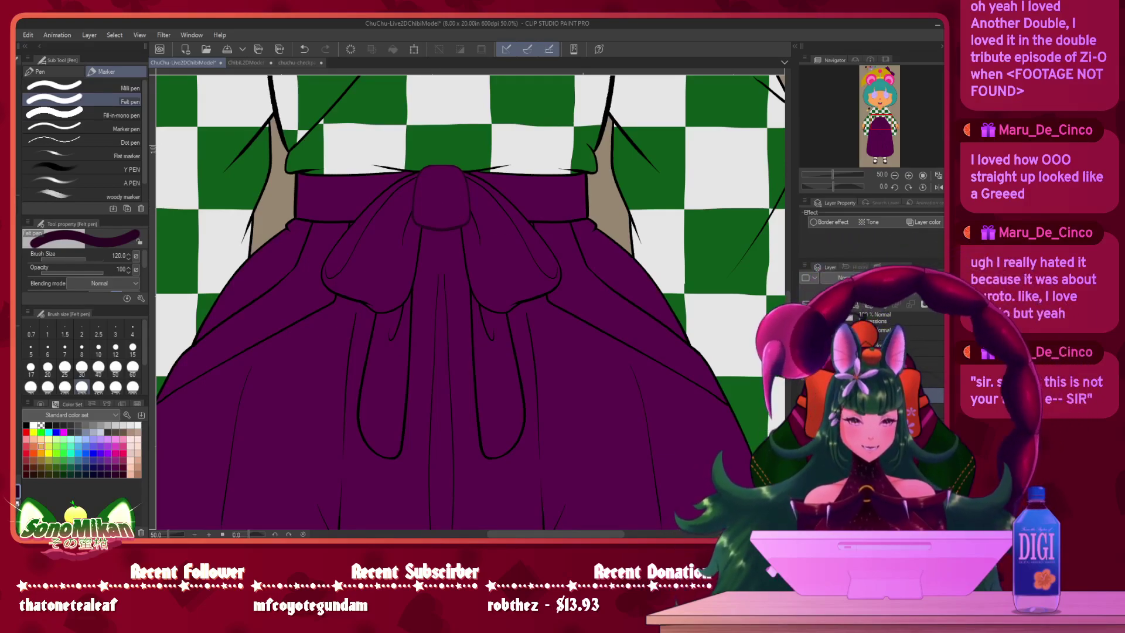
left_click(855, 304)
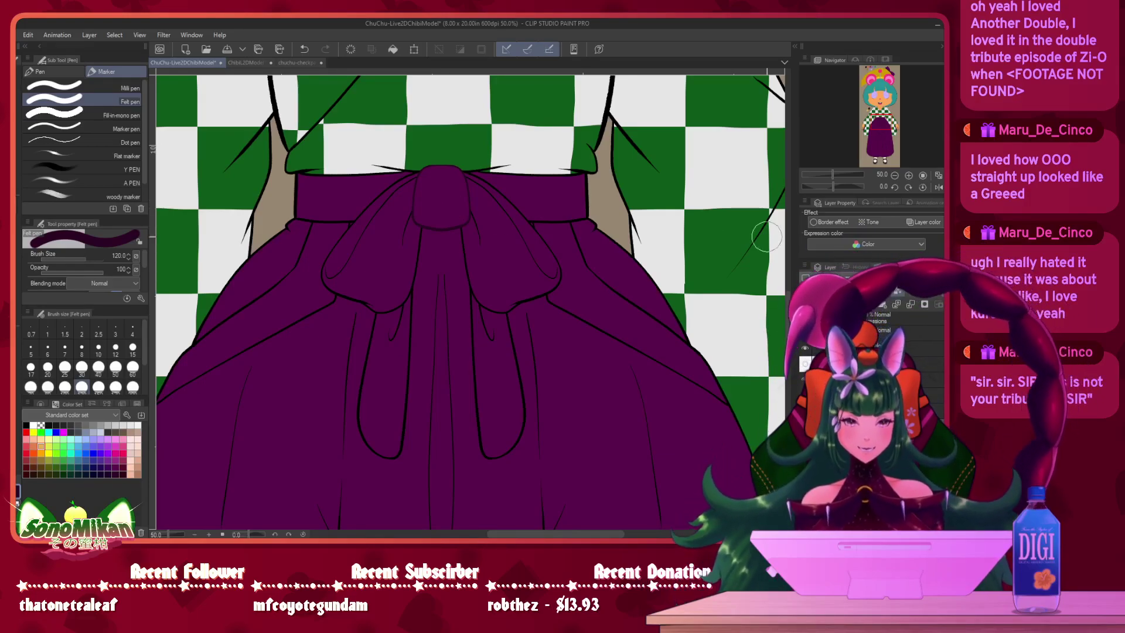
left_click(805, 396)
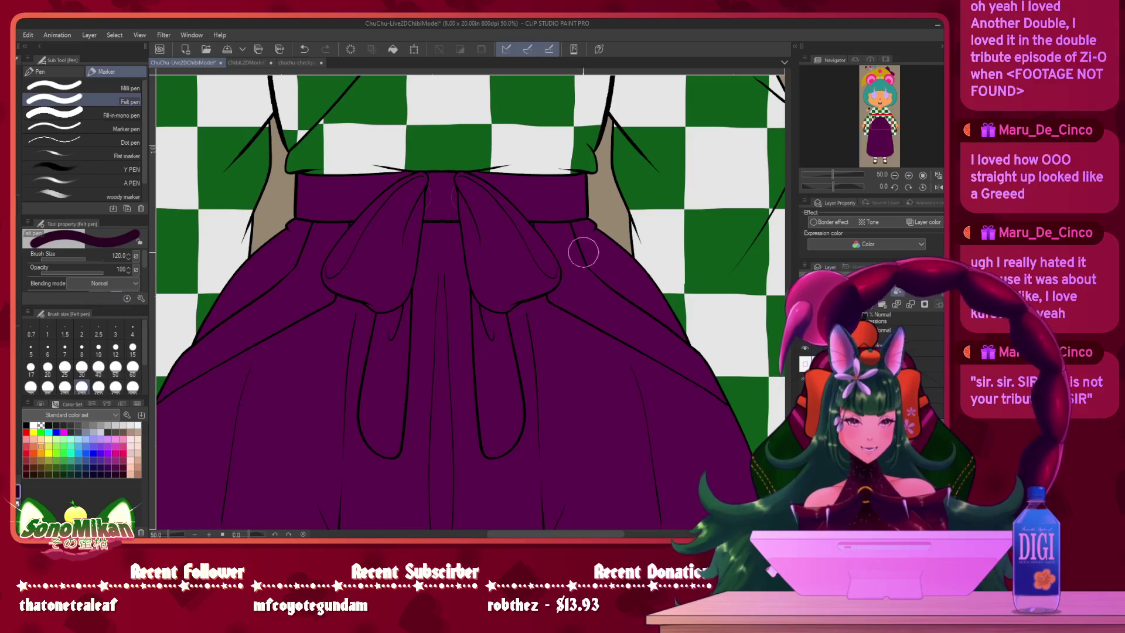
left_click_drag(432, 181, 417, 283)
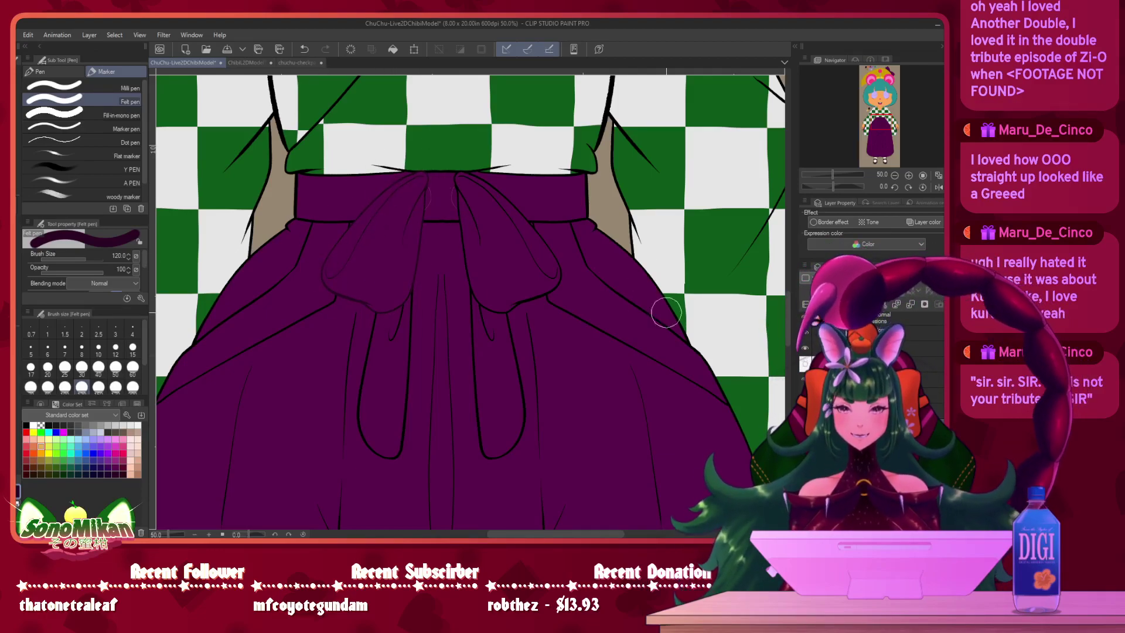
left_click(902, 411)
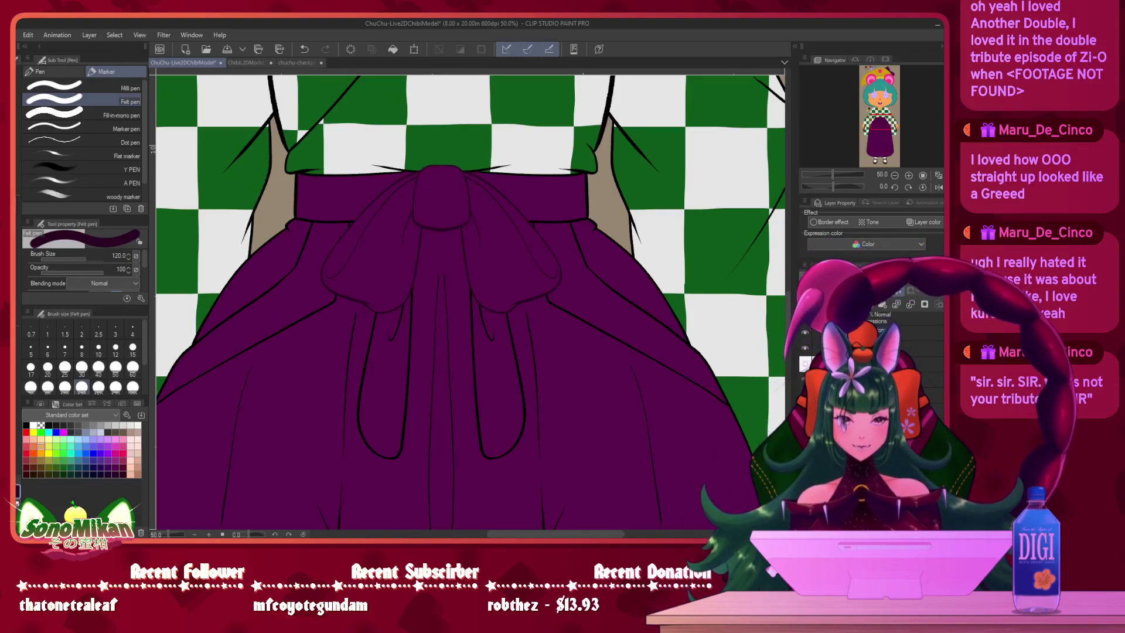
- Hide the bow's loops and knot, lock the tail line layer's transparent pixels, and repaint the hanging tails' outlines dark purple
left_click(805, 363)
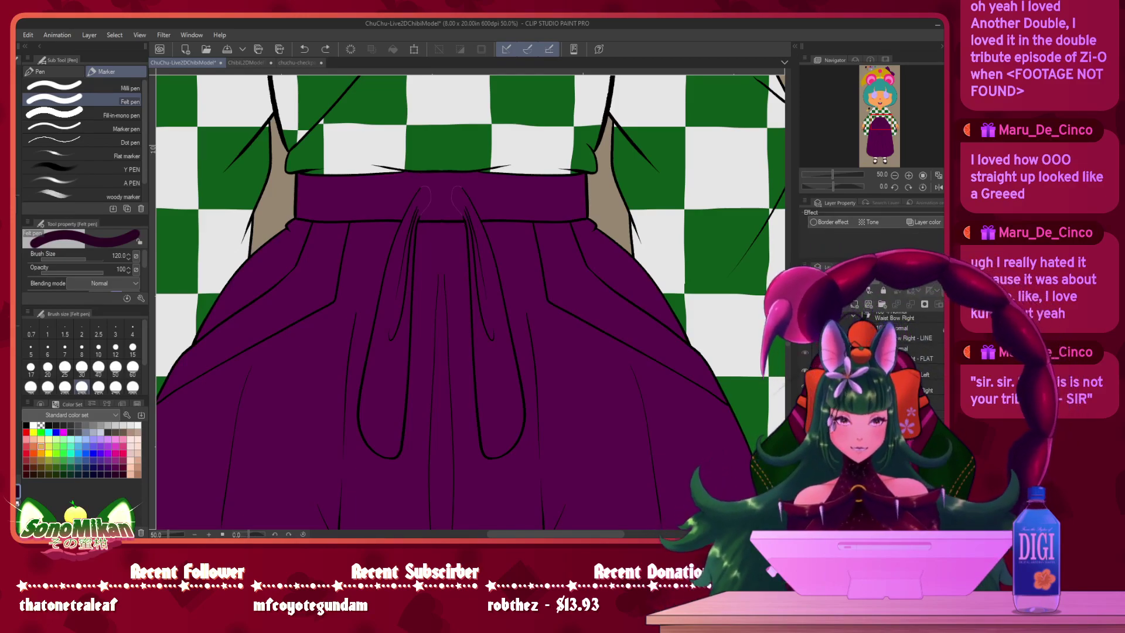
left_click(853, 372)
left_click(913, 391)
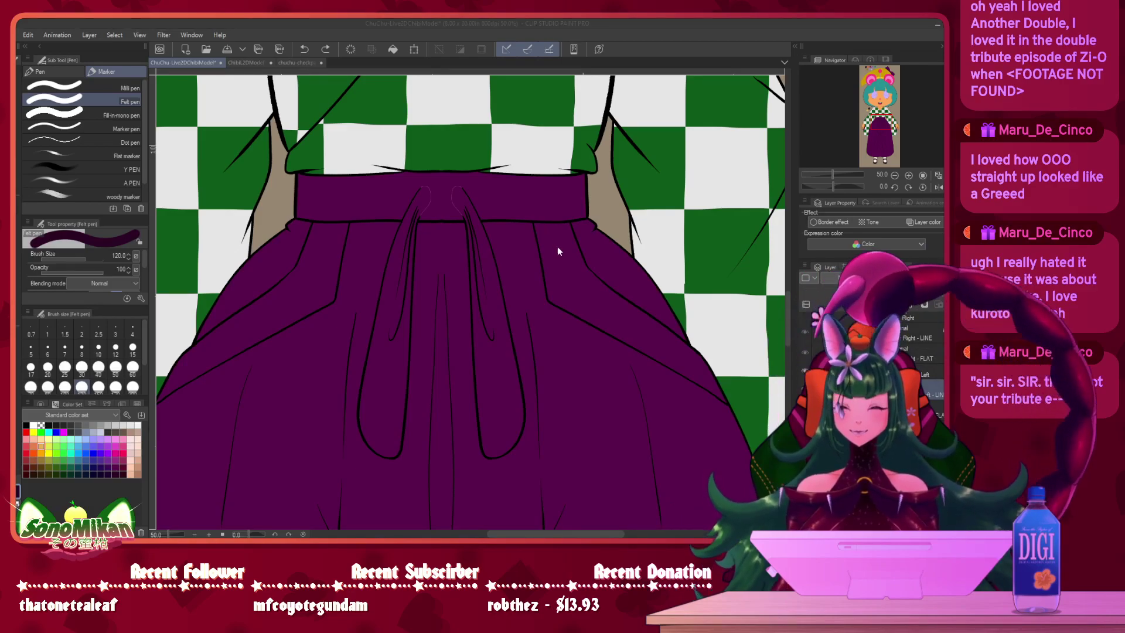
mouse_move(547, 296)
left_mouse_down()
mouse_move(570, 246)
mouse_move(600, 264)
left_mouse_up()
left_click_drag(472, 153, 450, 247)
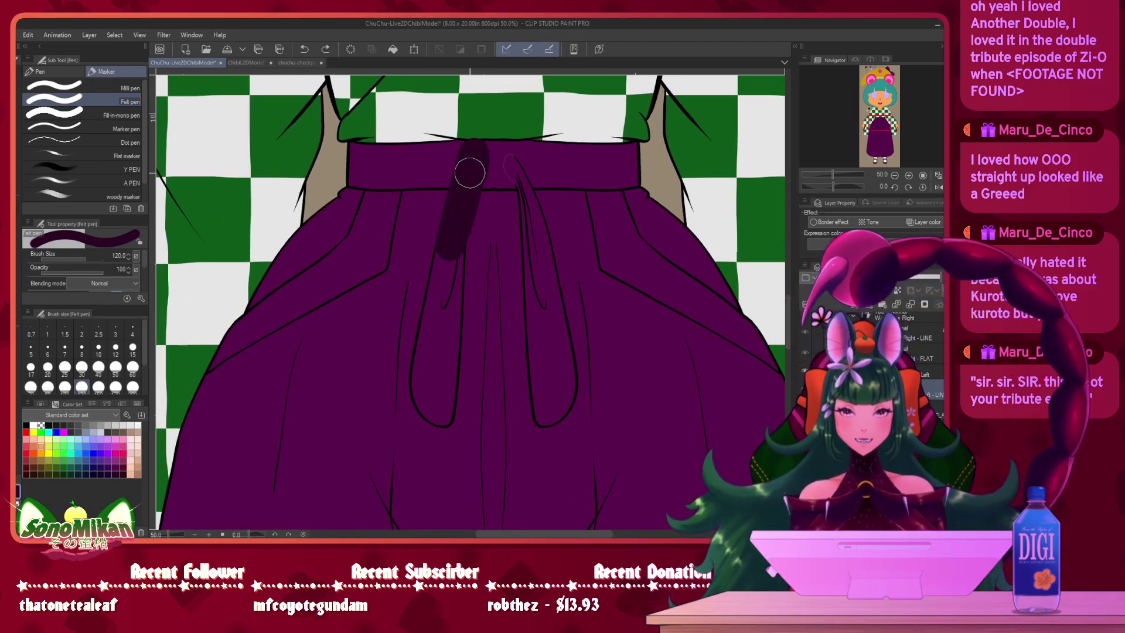
key("ctrl+z")
left_click(898, 290)
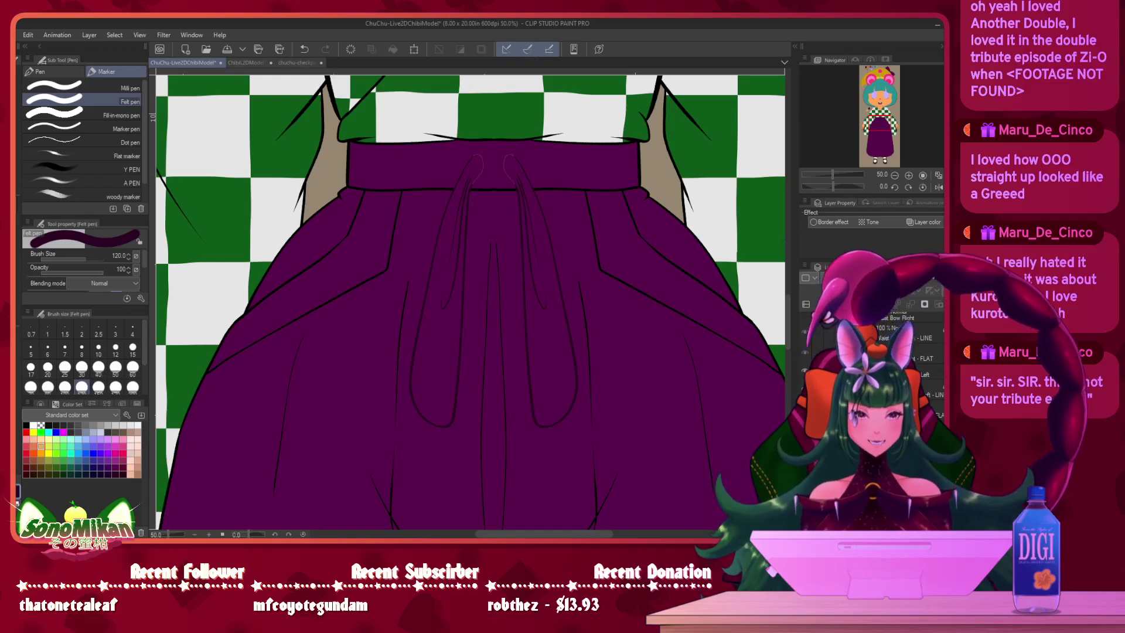
- Sample the skirt's purple, lock the tail fill's transparent pixels, and paint over the faint marks at the tails' upper ends
key("i")
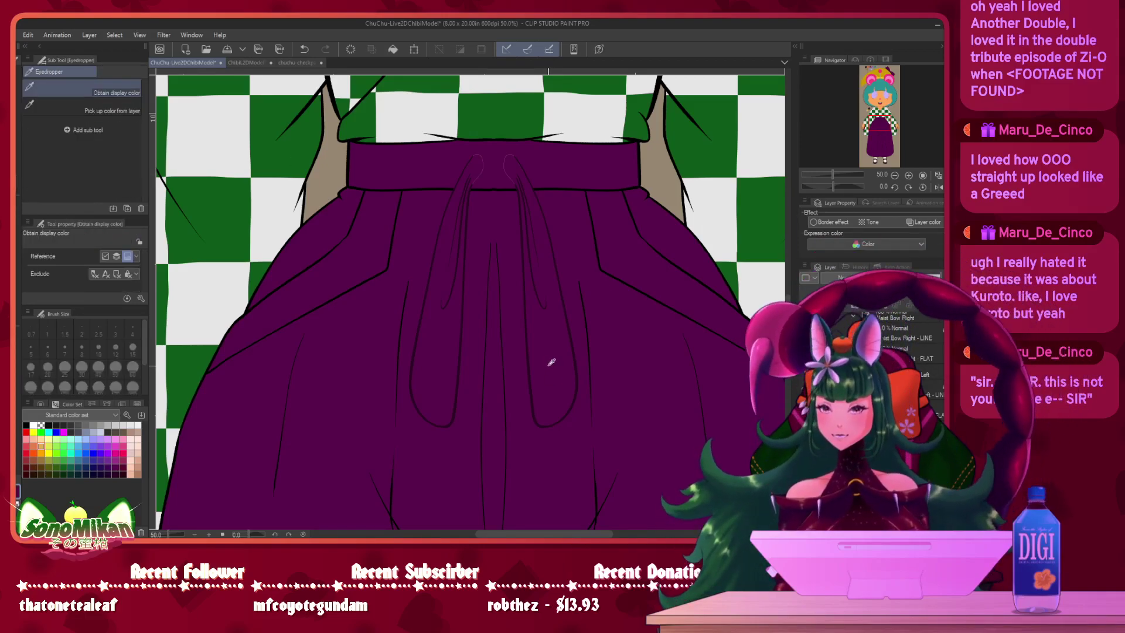
key("p")
mouse_move(524, 221)
left_mouse_down()
mouse_move(514, 141)
mouse_move(524, 190)
left_mouse_up()
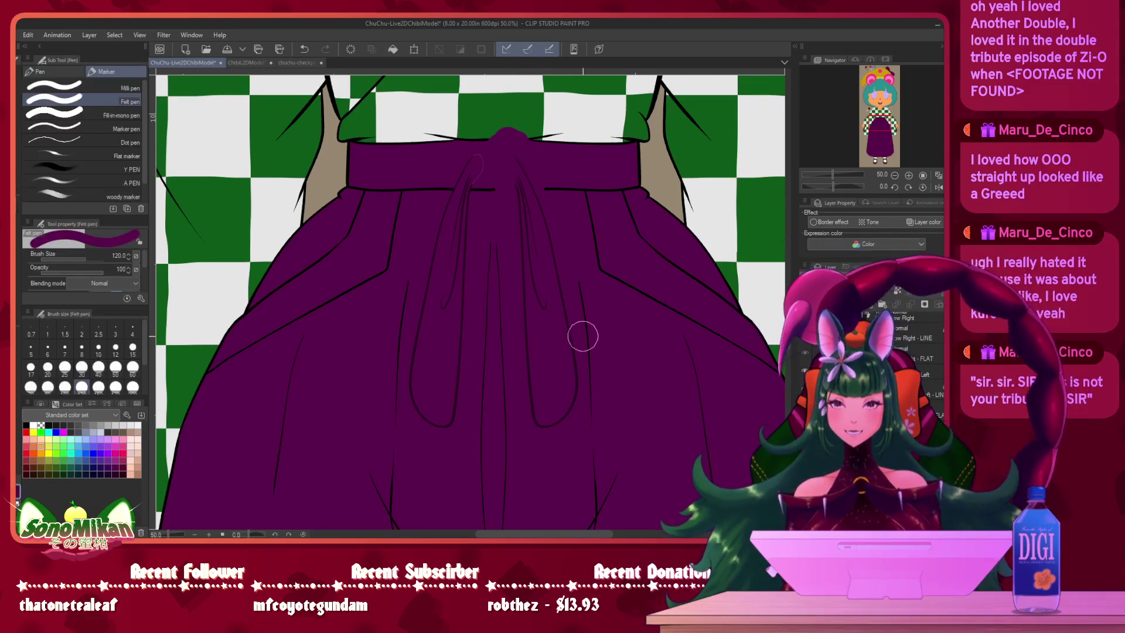
key("ctrl+z")
left_click(898, 291)
left_click_drag(504, 161, 508, 178)
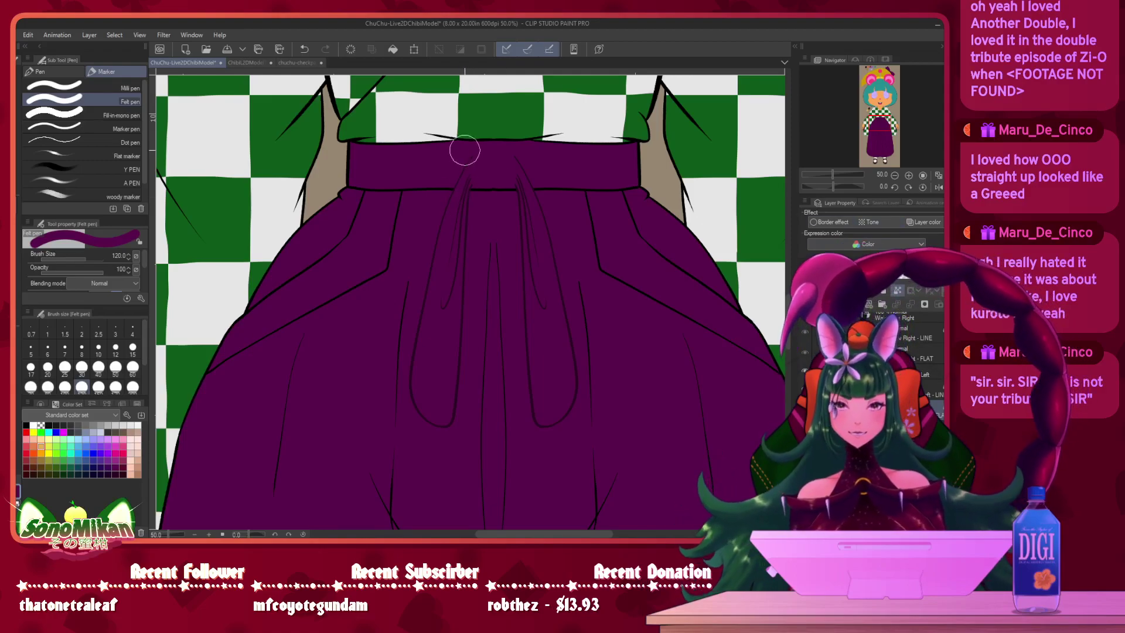
- Collapse the ribbon tail layer group and hide the complete waist bow to expose the waistband
left_click_drag(653, 320, 617, 300)
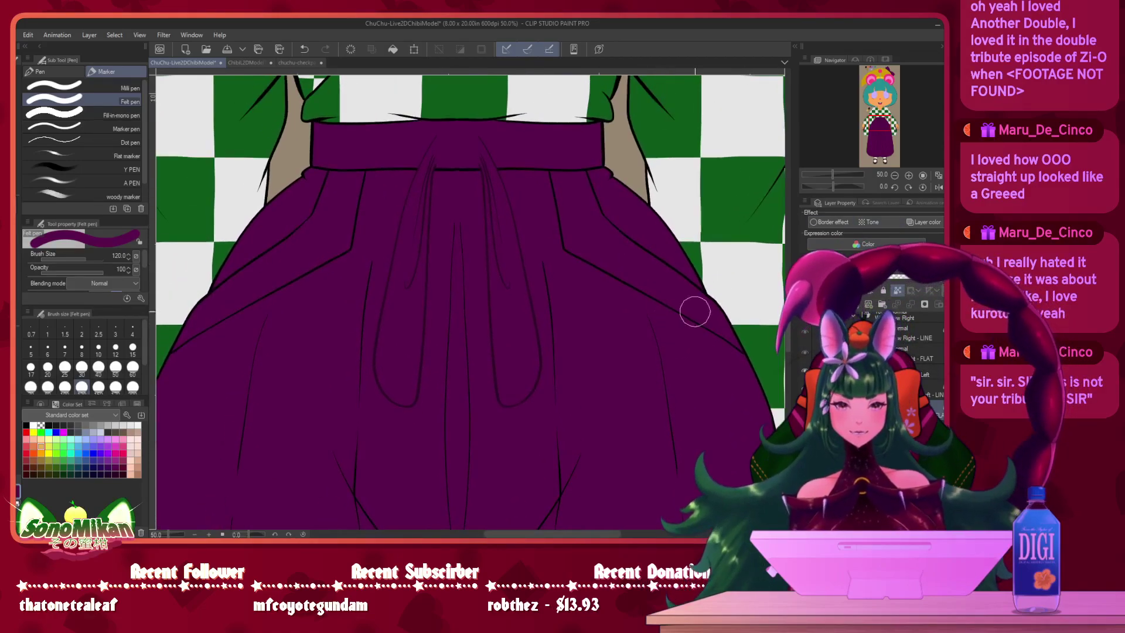
left_click(853, 374)
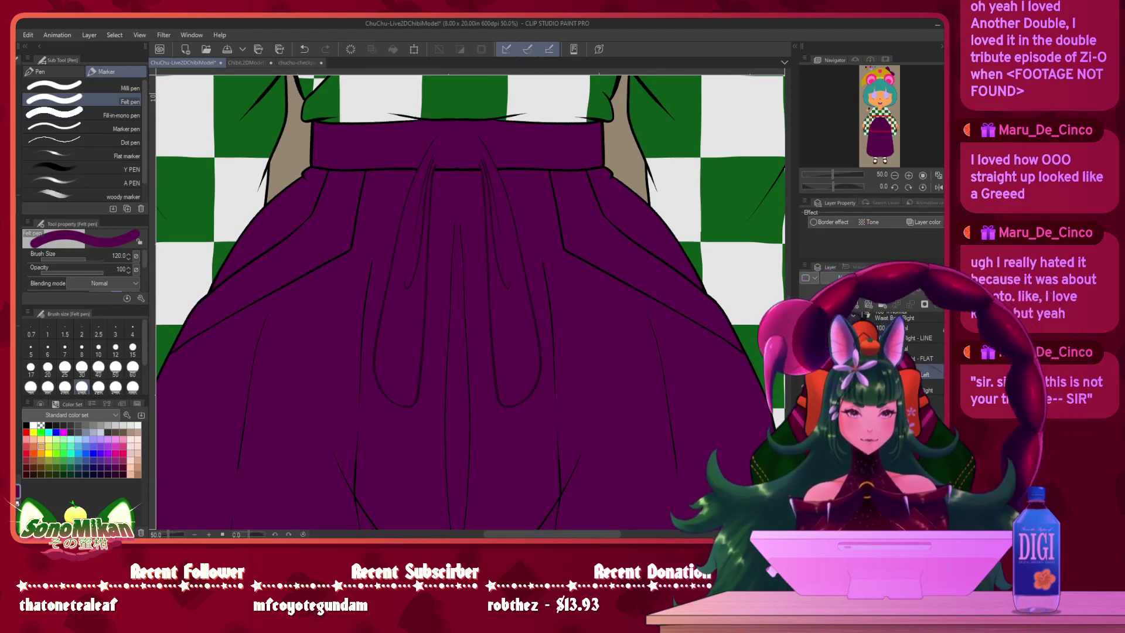
left_click(853, 316)
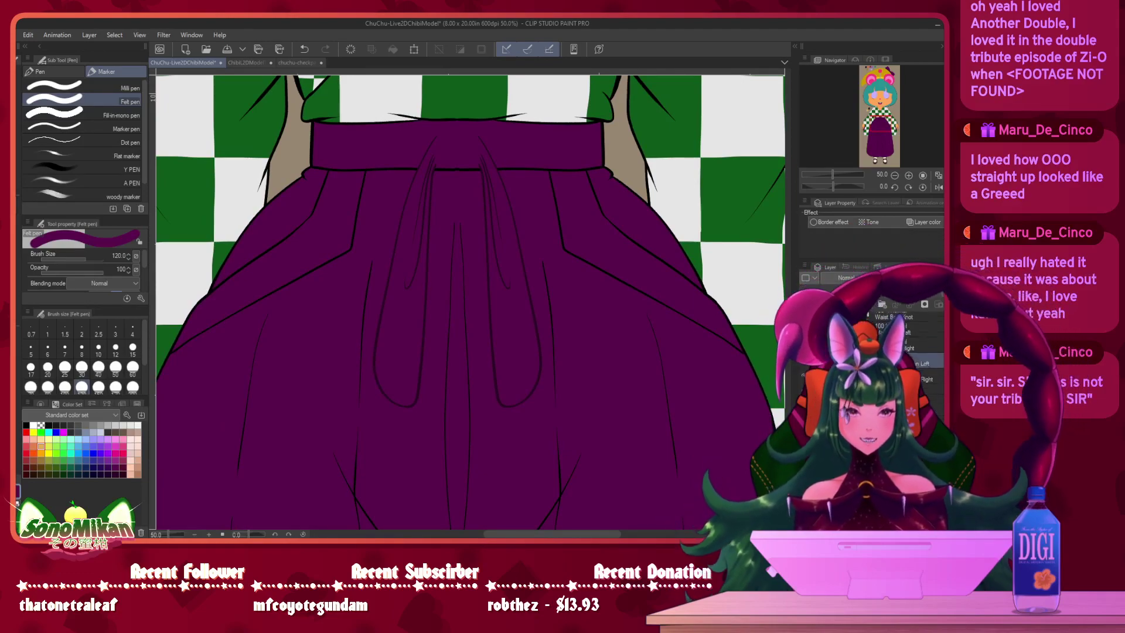
scroll(872, 363, "up", 3)
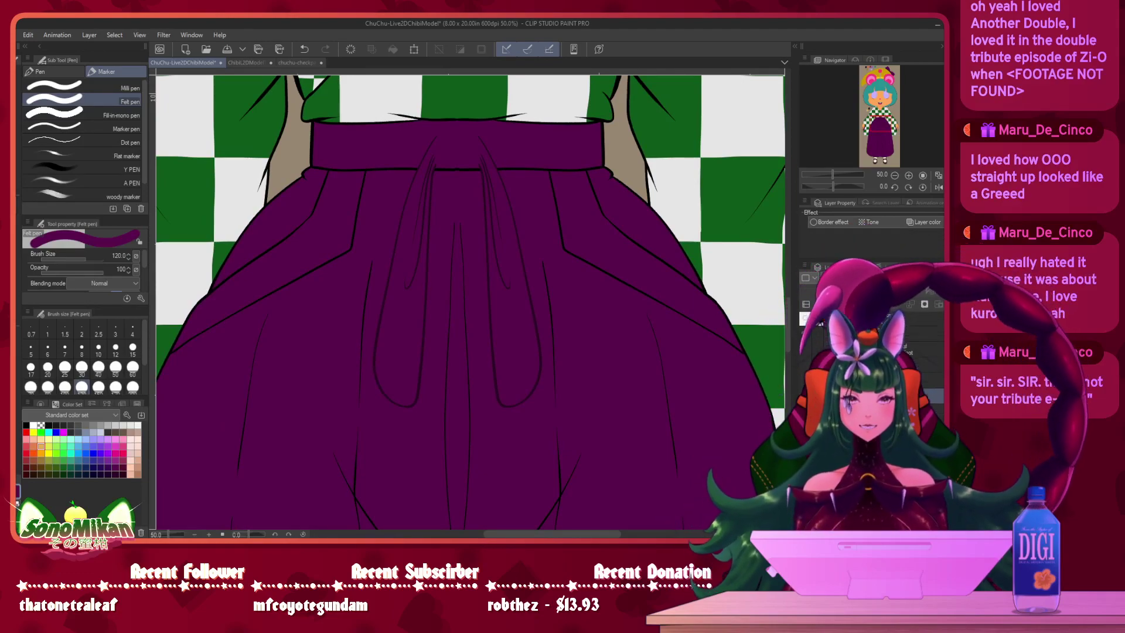
left_click(805, 359)
left_click(805, 344)
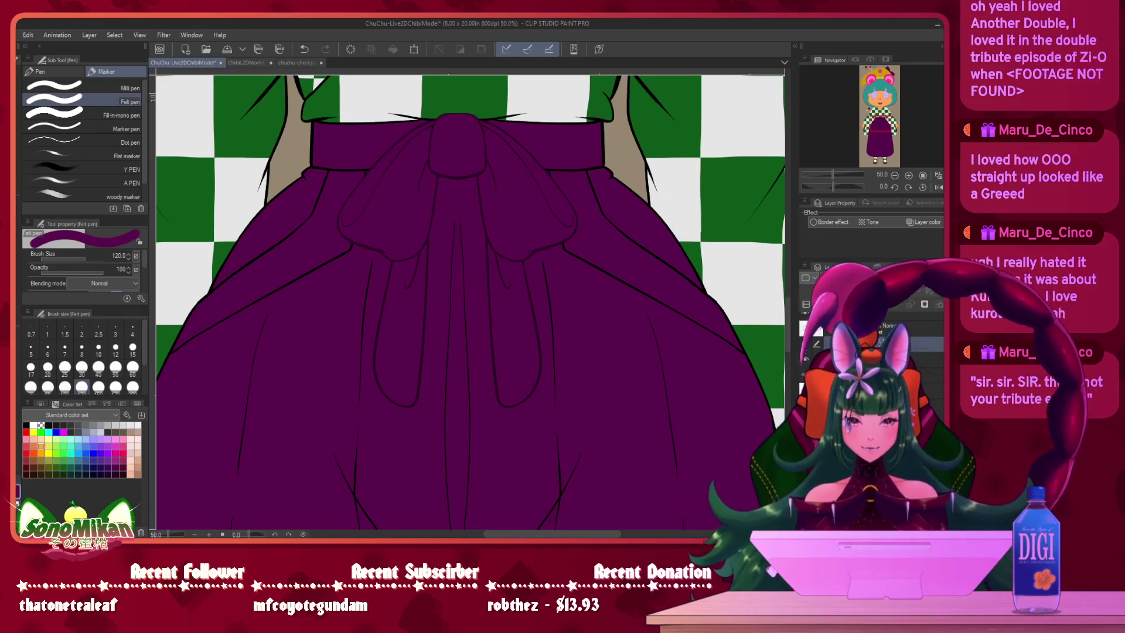
left_click(805, 344)
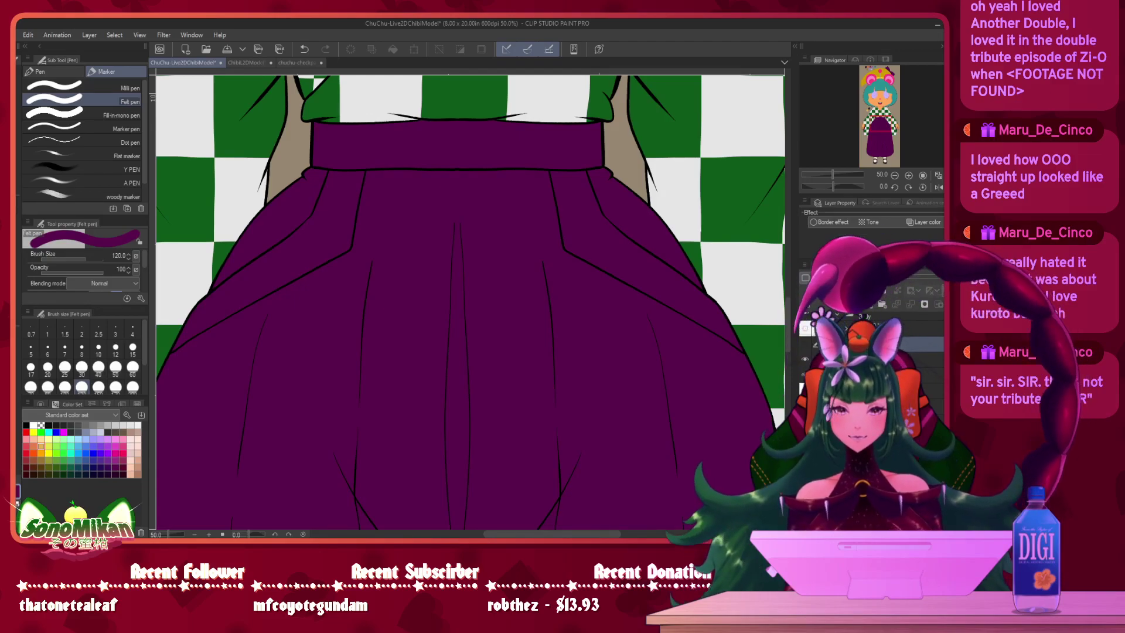
- Select the waistband's line layer and sample the darkest purple swatch from the palette painted near the canvas's upper-left corner
left_click(885, 393)
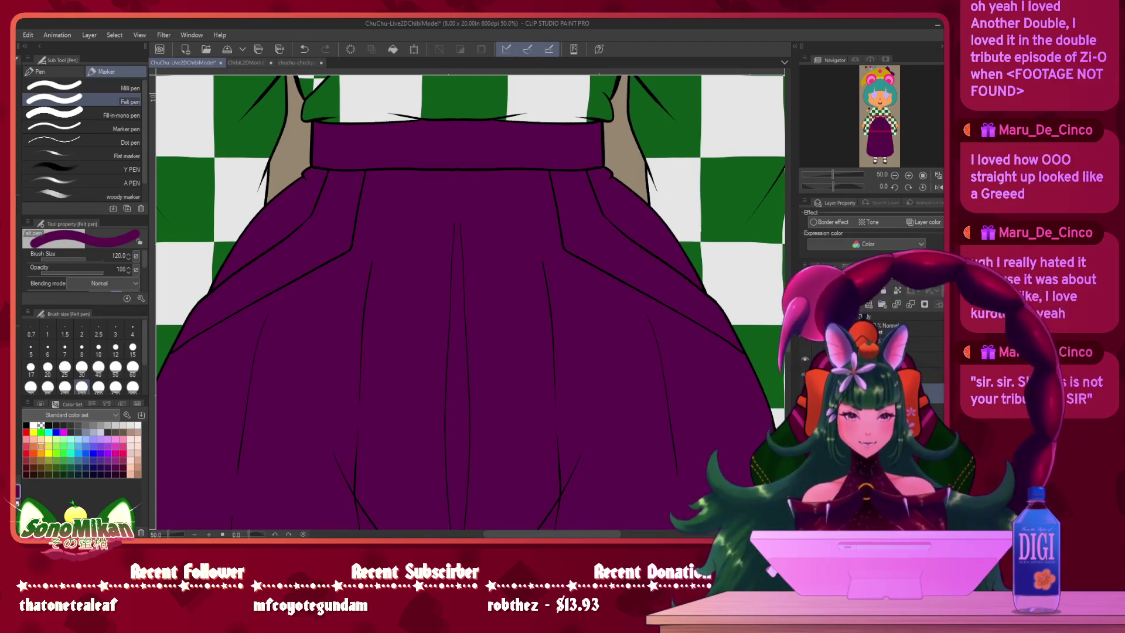
left_click_drag(418, 257, 695, 367)
left_click_drag(467, 200, 466, 462)
left_click_drag(496, 394, 442, 378)
left_click_drag(354, 82, 512, 516)
left_click_drag(482, 82, 419, 342)
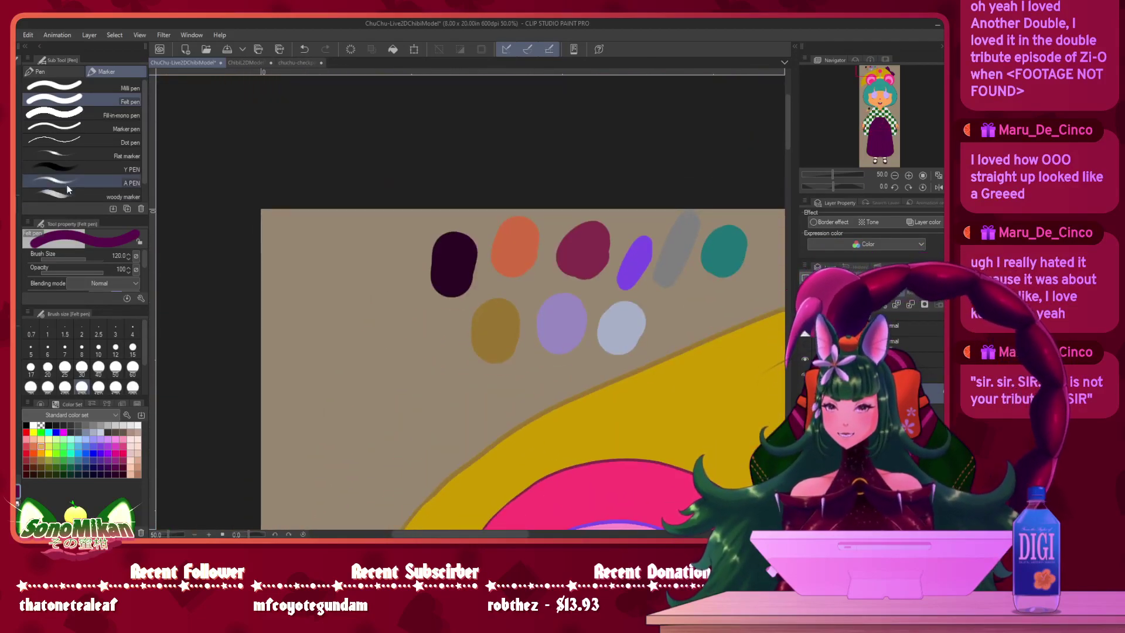
key("i")
- Temporarily hide the checkered kimono top and repaint the waistband's outline dark purple with the Felt pen
left_click_drag(457, 435, 435, 28)
left_click_drag(461, 510, 468, 24)
left_click_drag(455, 515, 402, 385)
key("p")
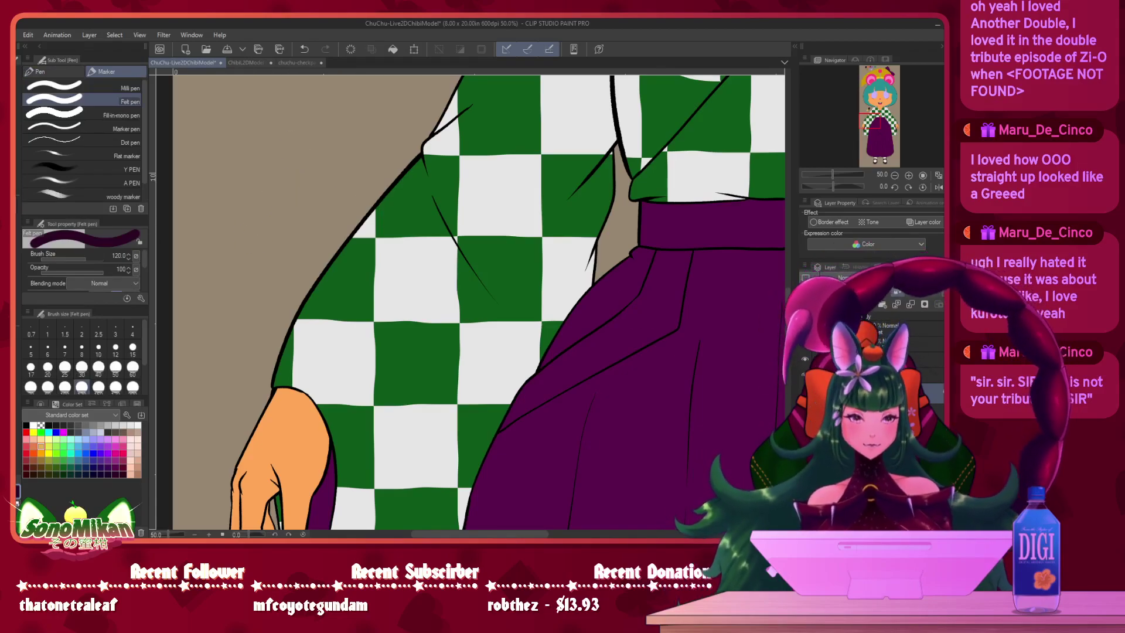
left_click_drag(692, 330, 421, 380)
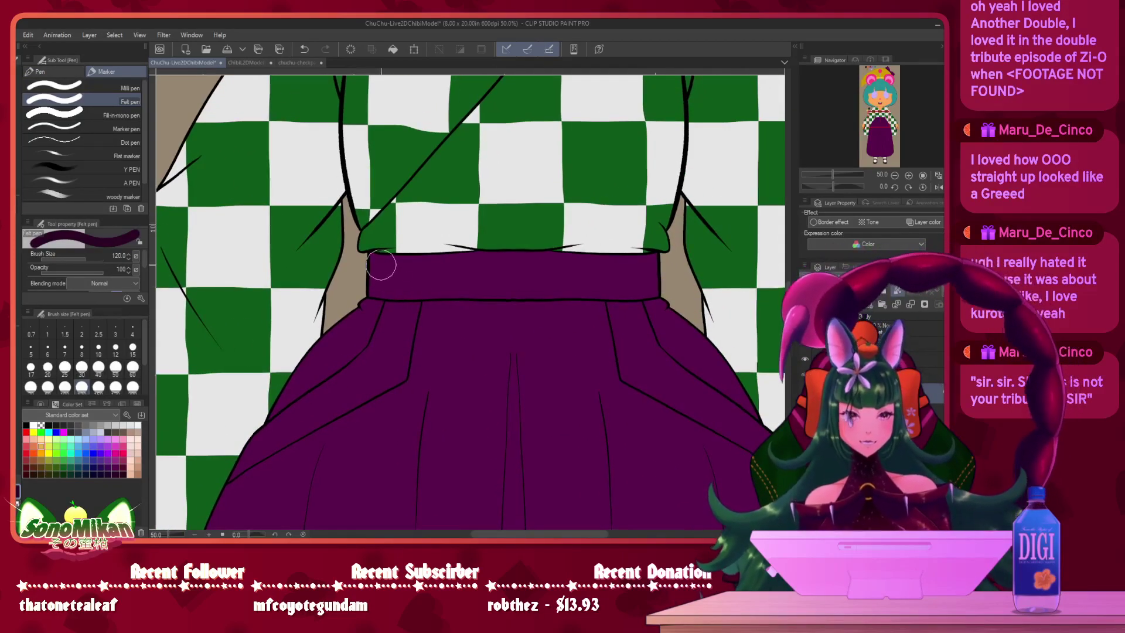
left_click(804, 358)
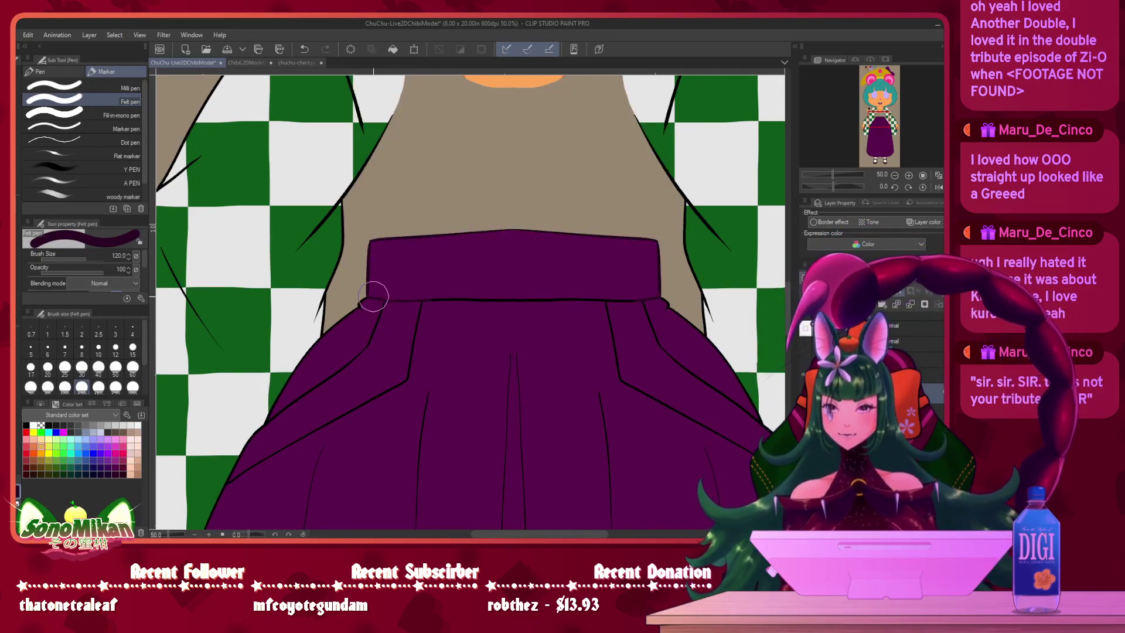
left_click(805, 357)
- Hide the waistband, set the brush size to 400, and repaint the upper skirt's outline and fold lines dark purple
left_click_drag(745, 419, 680, 366)
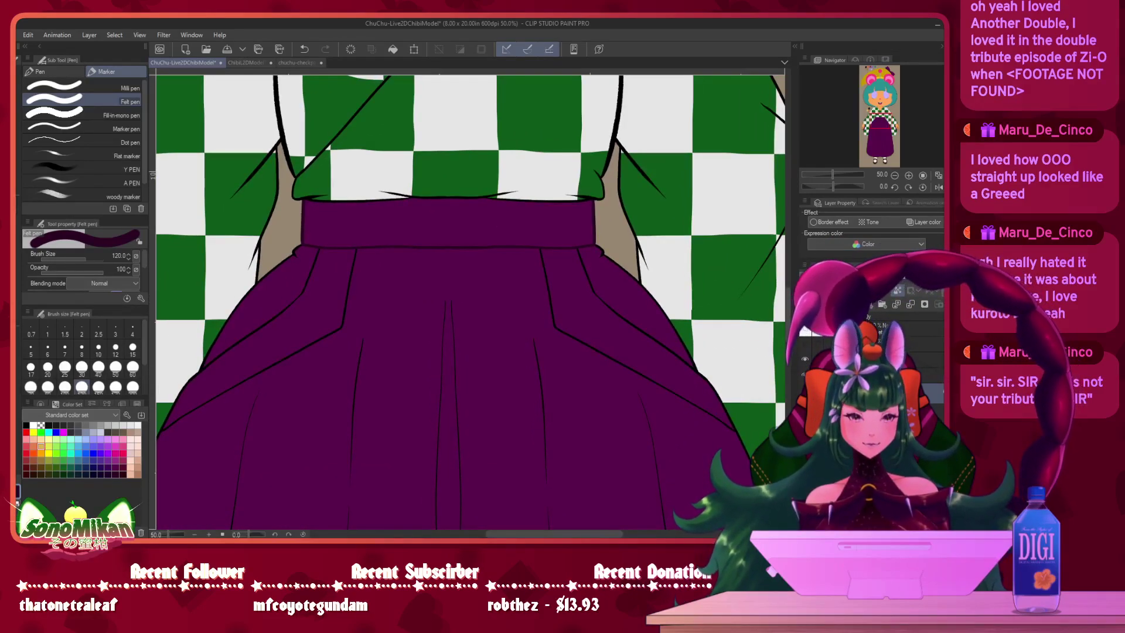
left_click(805, 374)
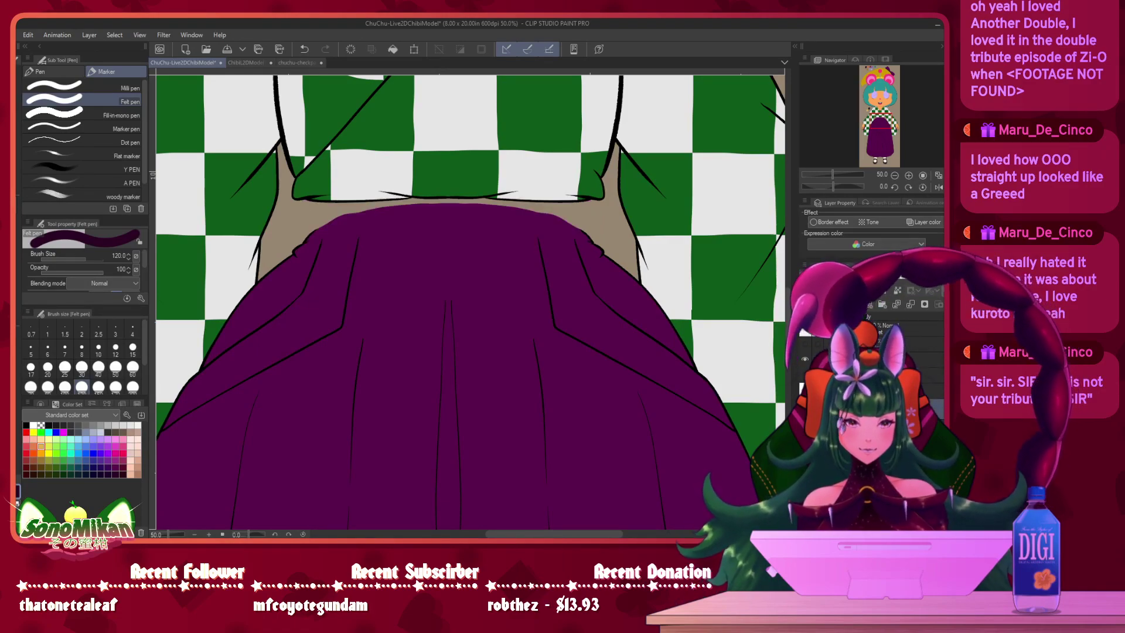
scroll(674, 347, "down", 1)
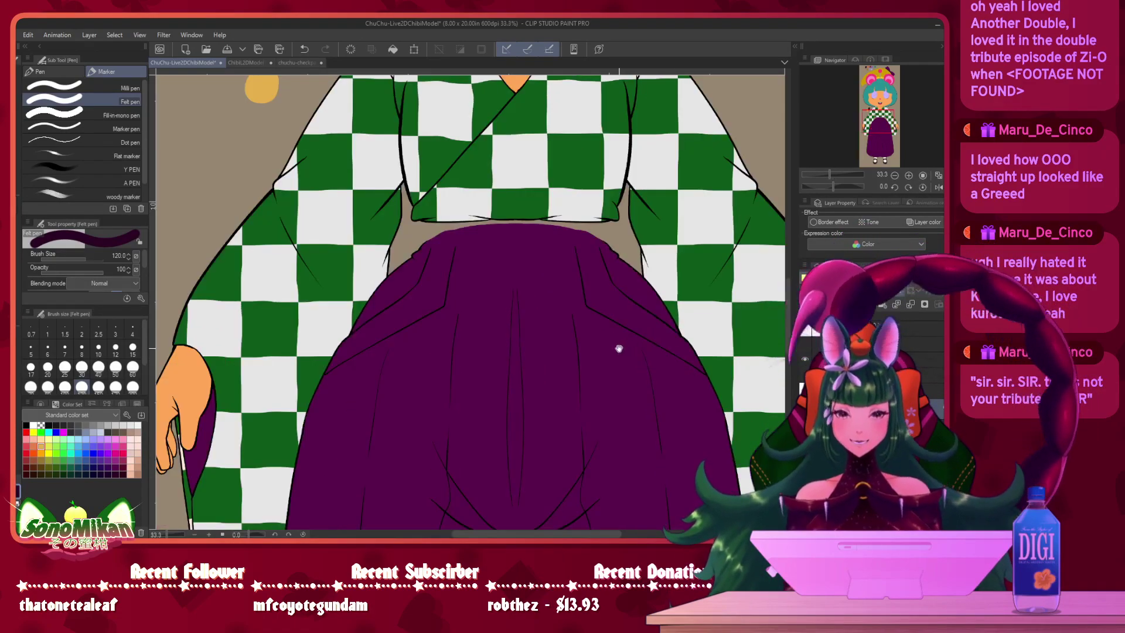
scroll(627, 323, "down", 1)
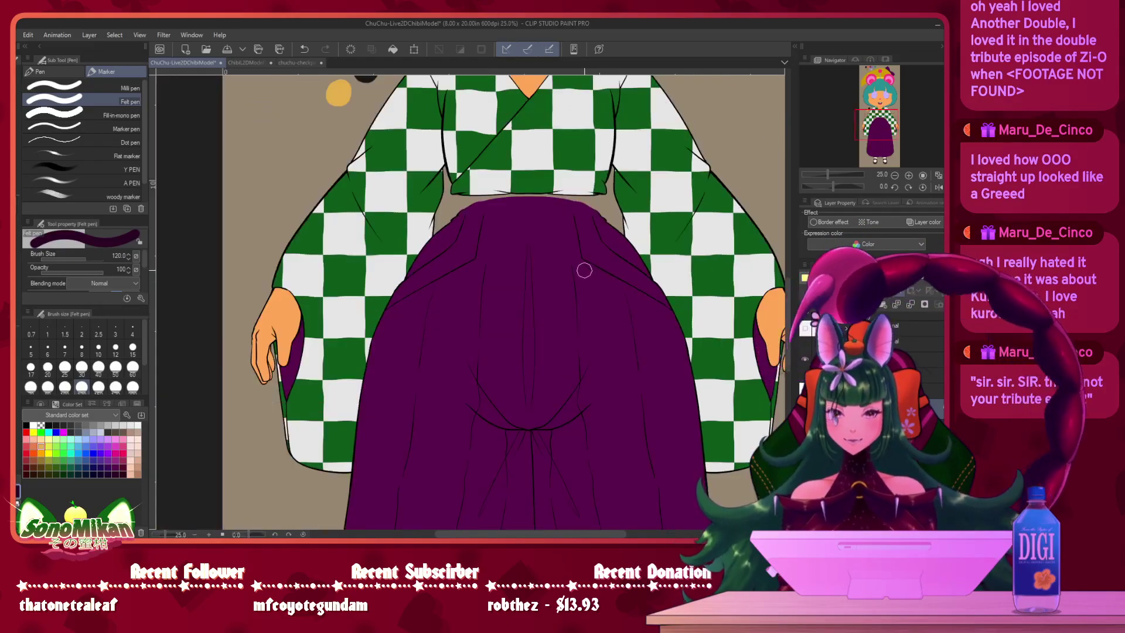
key("bracketright")
key("bracketright")
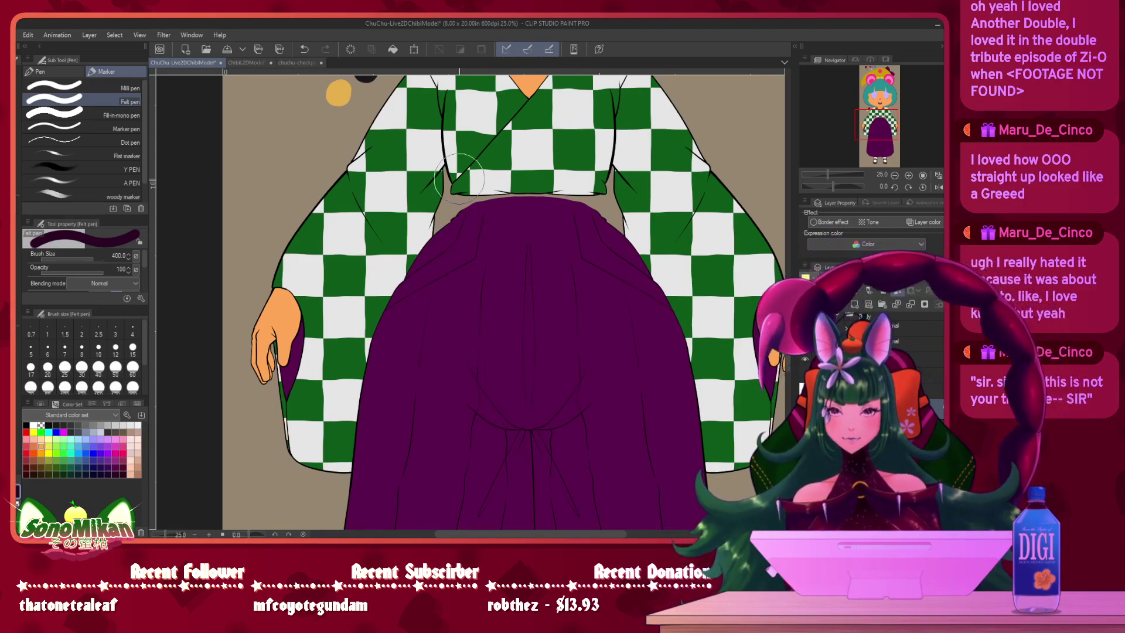
- Hide the upper skirt section and repaint the left skirt leg's outline and fold lines dark purple down to the hem
left_click_drag(572, 276, 543, 235)
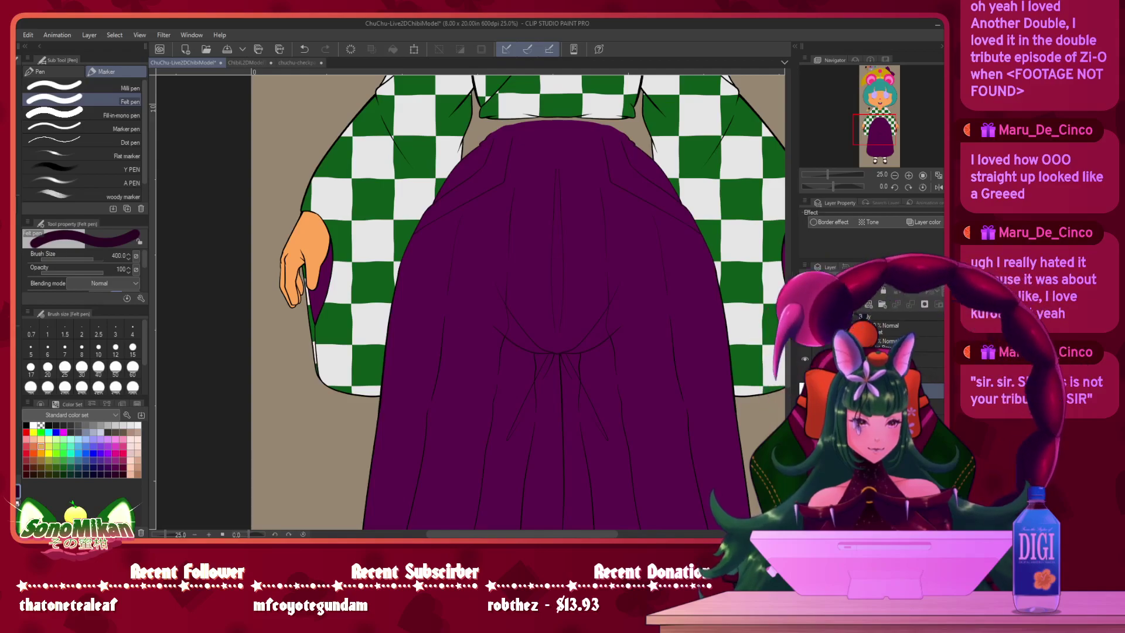
key("ctrl+z")
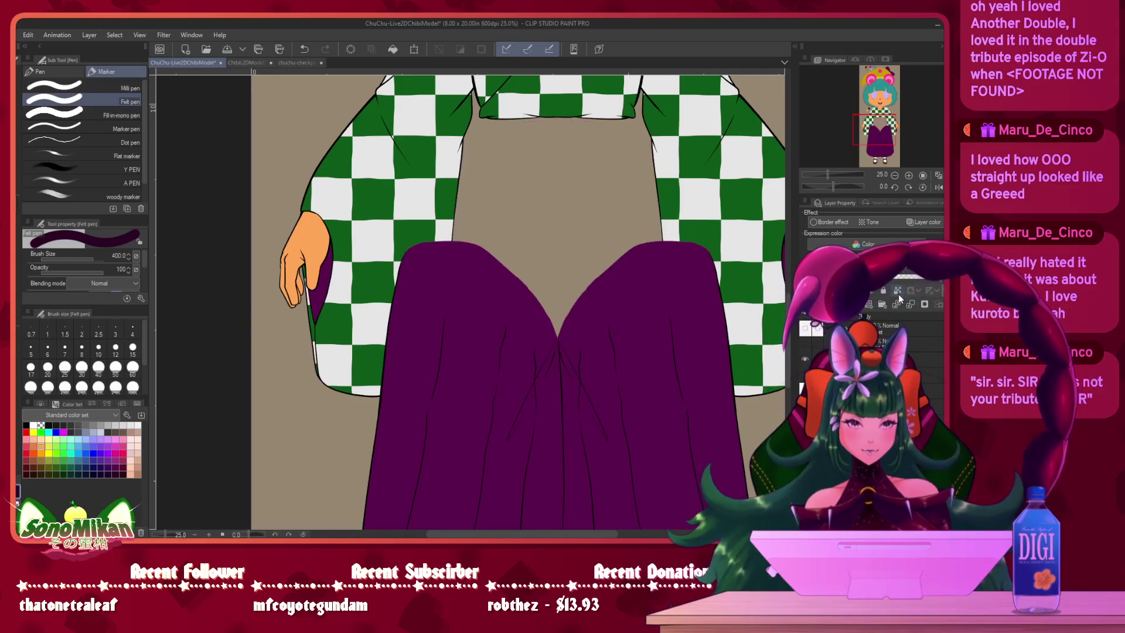
mouse_move(653, 368)
left_mouse_down()
mouse_move(701, 194)
mouse_move(721, 195)
left_mouse_up()
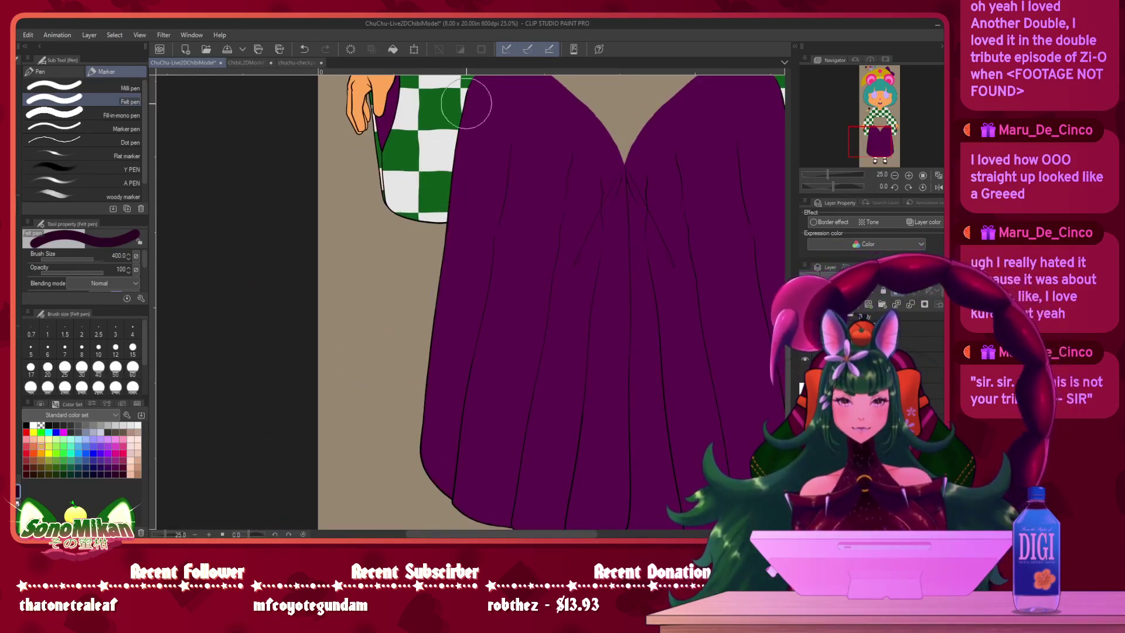
left_click_drag(521, 198, 507, 308)
mouse_move(487, 457)
left_mouse_down()
mouse_move(507, 181)
mouse_move(461, 214)
mouse_move(423, 283)
left_mouse_up()
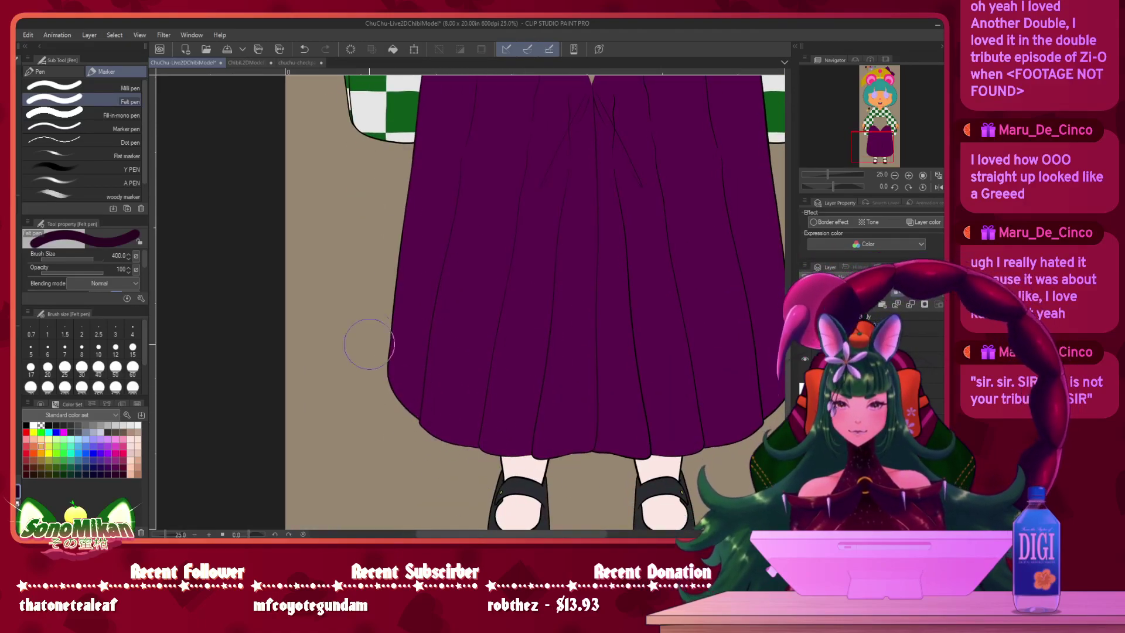
mouse_move(502, 277)
left_mouse_down()
mouse_move(457, 156)
mouse_move(480, 321)
mouse_move(492, 326)
left_mouse_up()
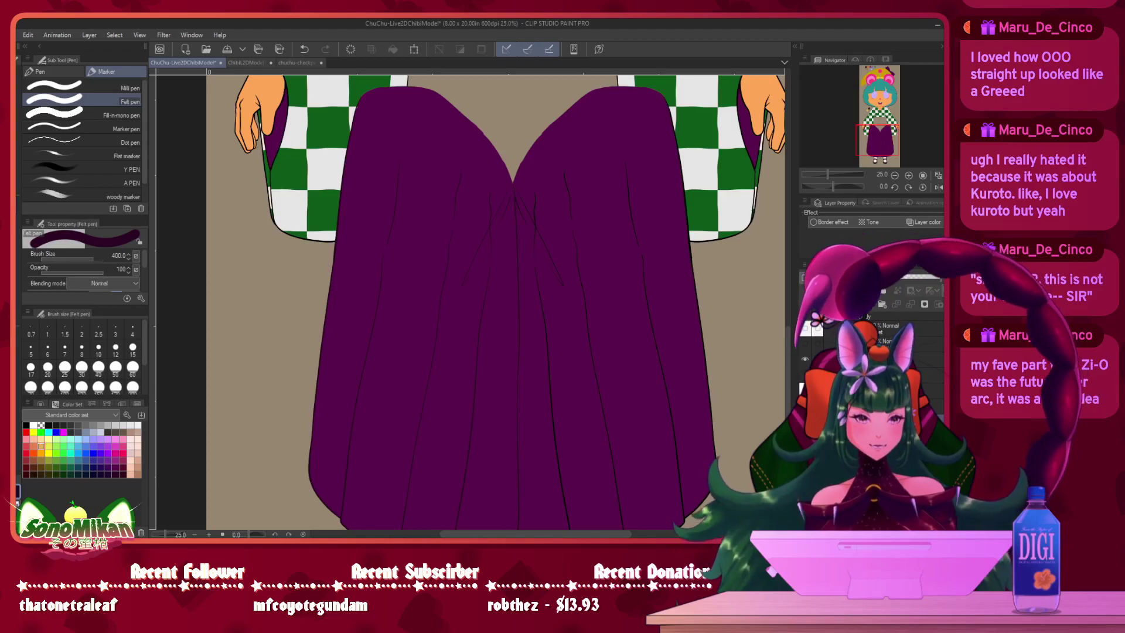
- Hide the left skirt leg and repaint the right skirt leg's outline and fold lines dark purple down to the hem
left_click(805, 359)
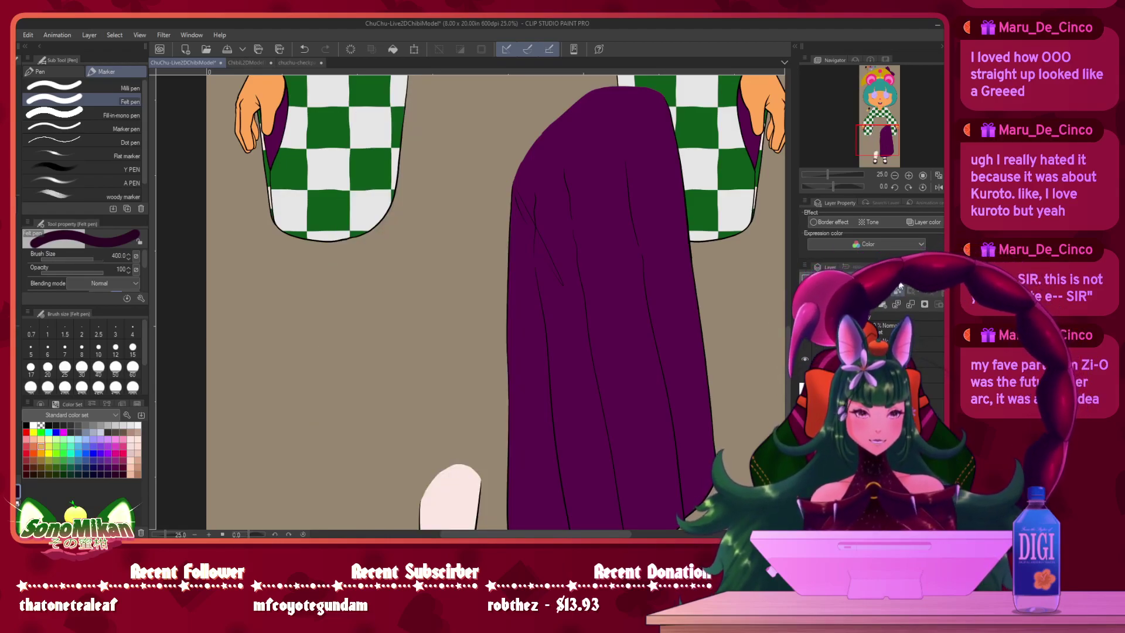
left_click_drag(653, 262, 524, 276)
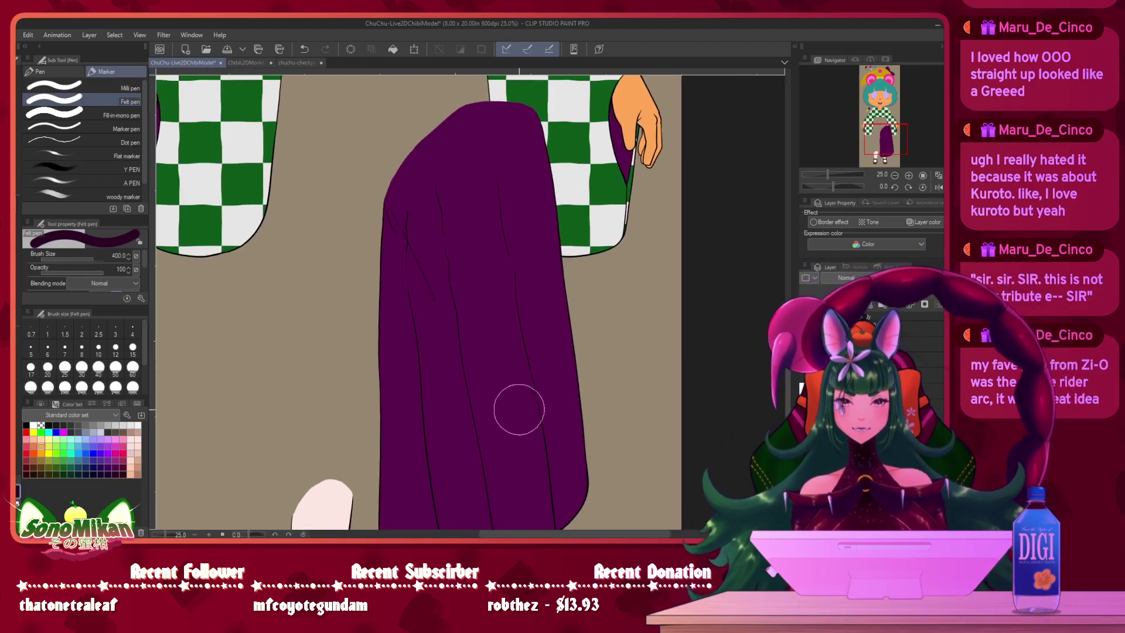
left_click_drag(501, 335, 462, 213)
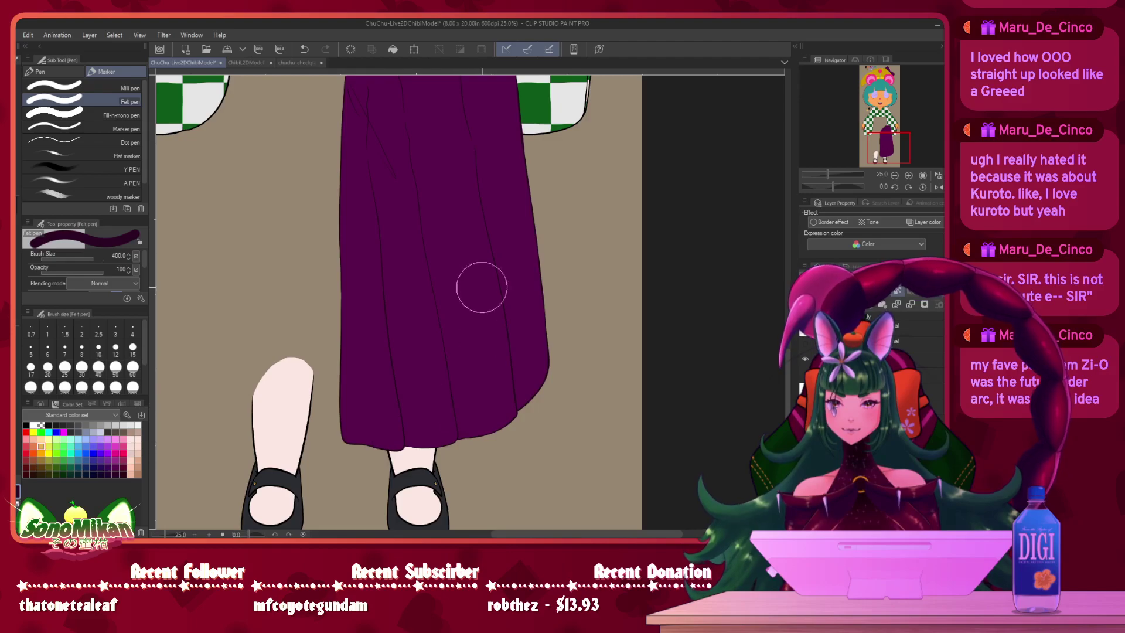
mouse_move(490, 327)
left_mouse_down()
mouse_move(500, 361)
mouse_move(551, 331)
left_mouse_up()
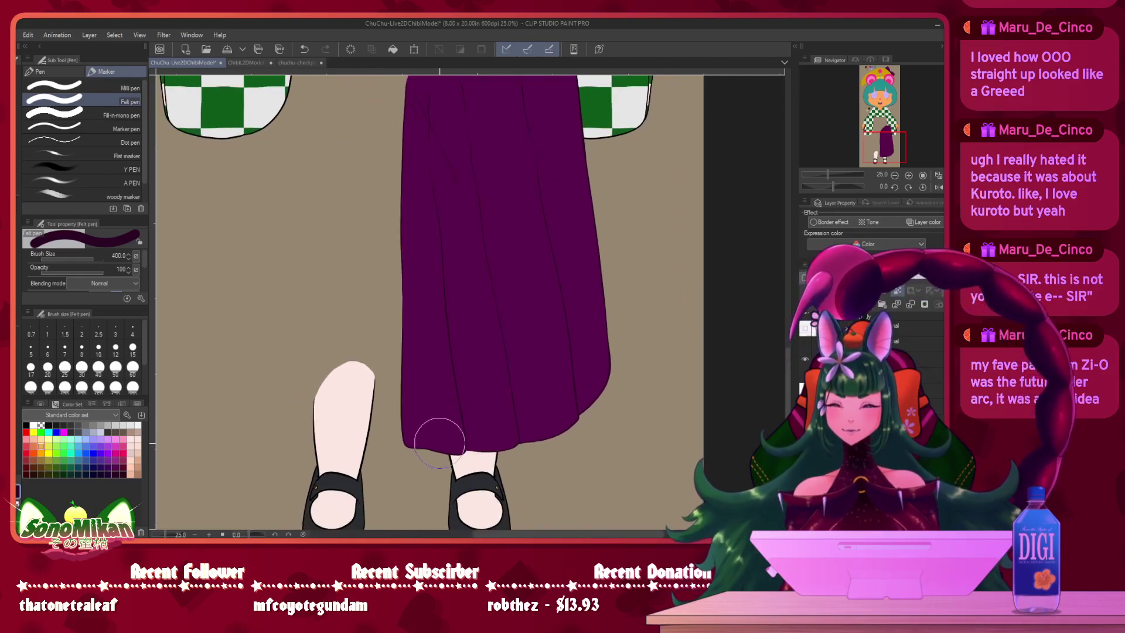
left_click_drag(466, 214, 447, 368)
- Make the left skirt leg, upper skirt, waistband, bow and kimono top visible again, keeping the black cape hidden
left_click(806, 359)
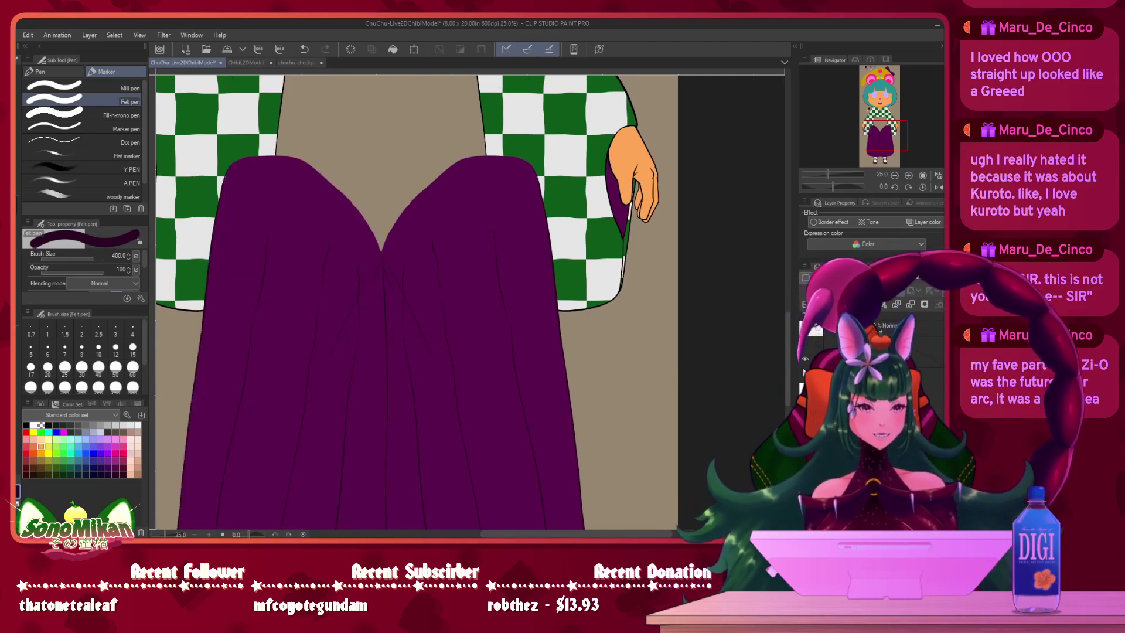
key("ctrl+z")
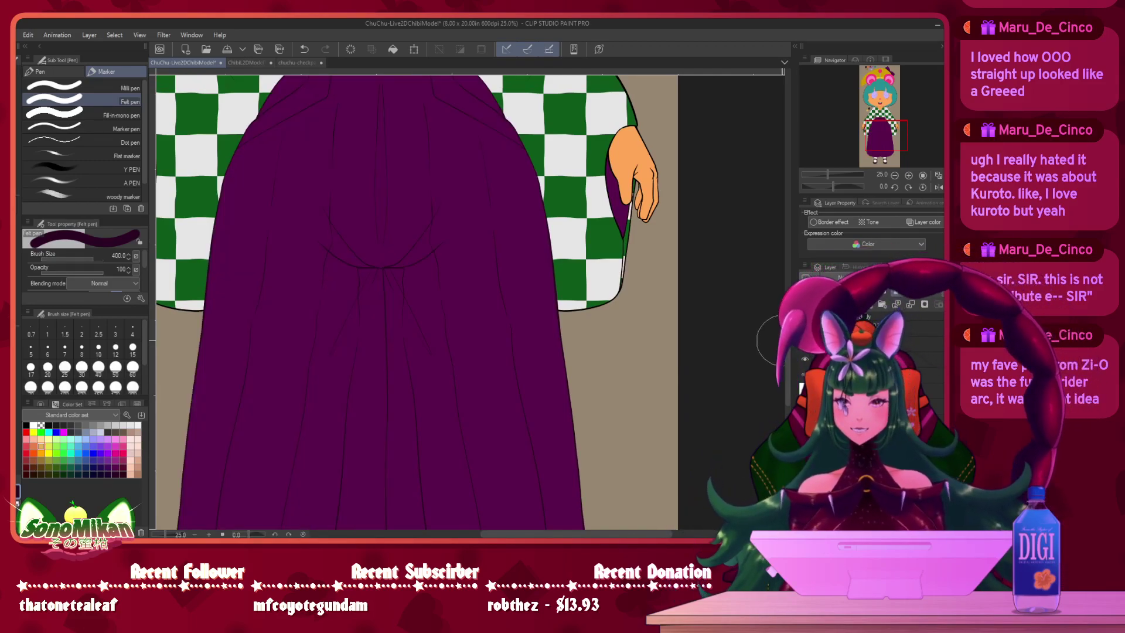
left_click(805, 345)
left_click(805, 328)
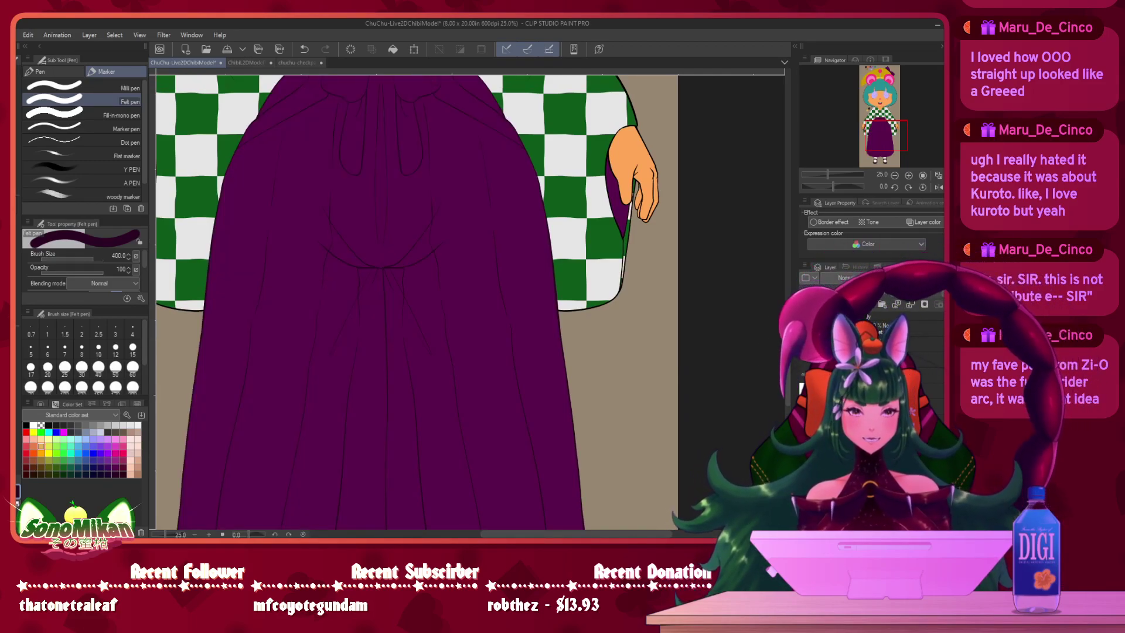
key("ctrl+z")
key("ctrl+z")
key("ctrl+z")
key("ctrl+z")
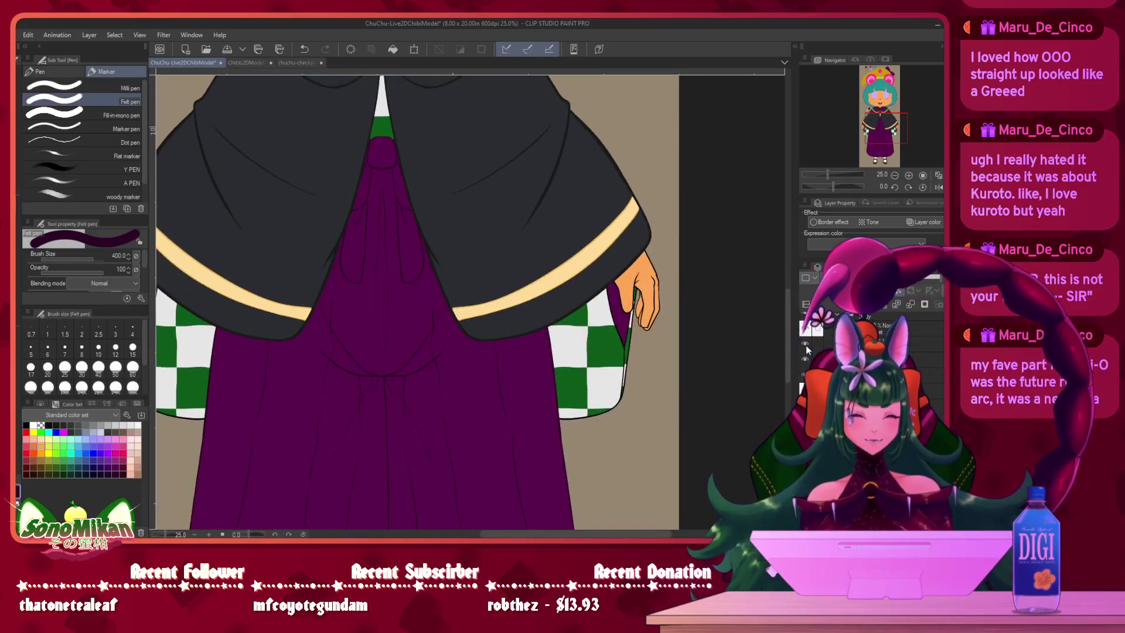
left_click(806, 329)
mouse_move(670, 414)
left_mouse_down()
mouse_move(655, 272)
mouse_move(654, 401)
left_mouse_up()
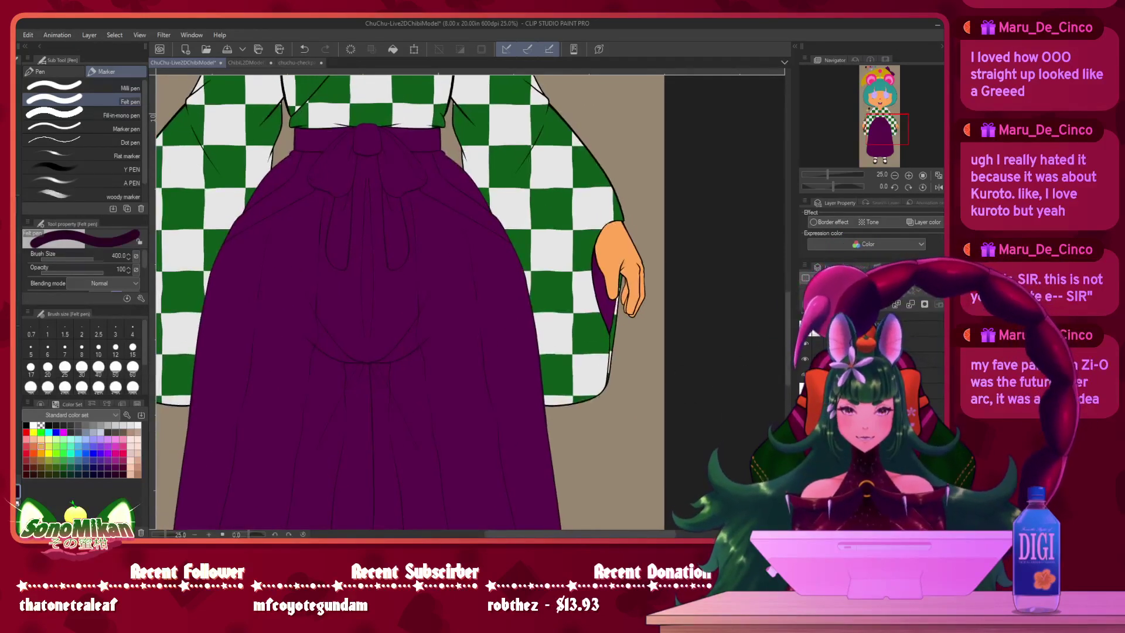
- Hide all skirt parts to expose the full legs and select the line layer of the shoes
left_click(878, 407)
left_click(806, 406)
left_click(806, 407)
left_click(806, 422)
left_click(805, 407)
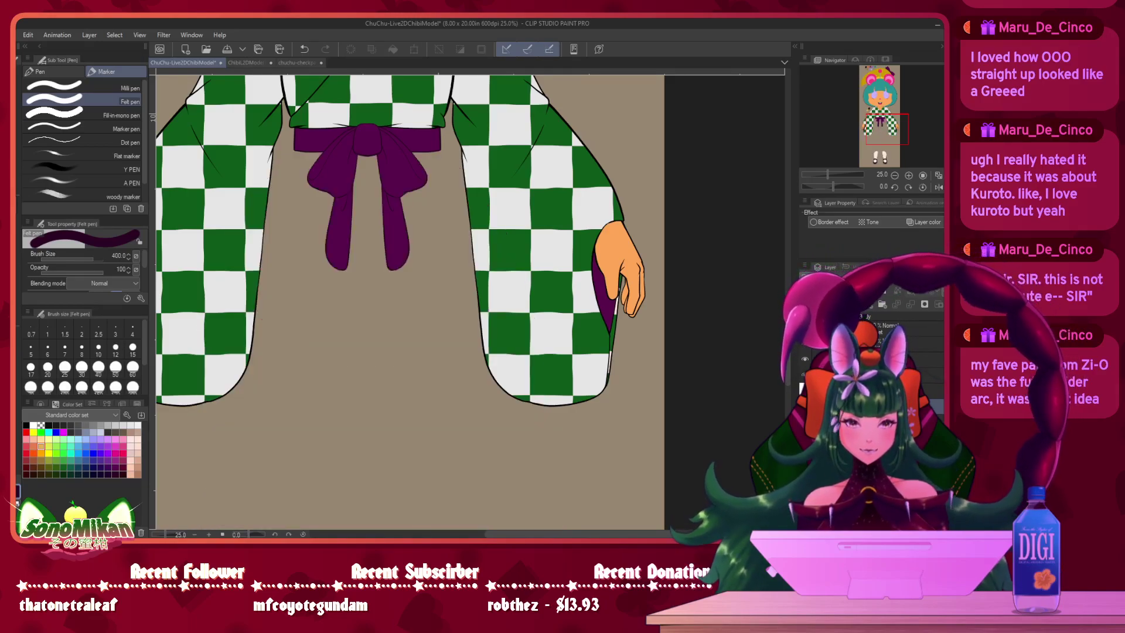
left_click_drag(655, 421, 687, 160)
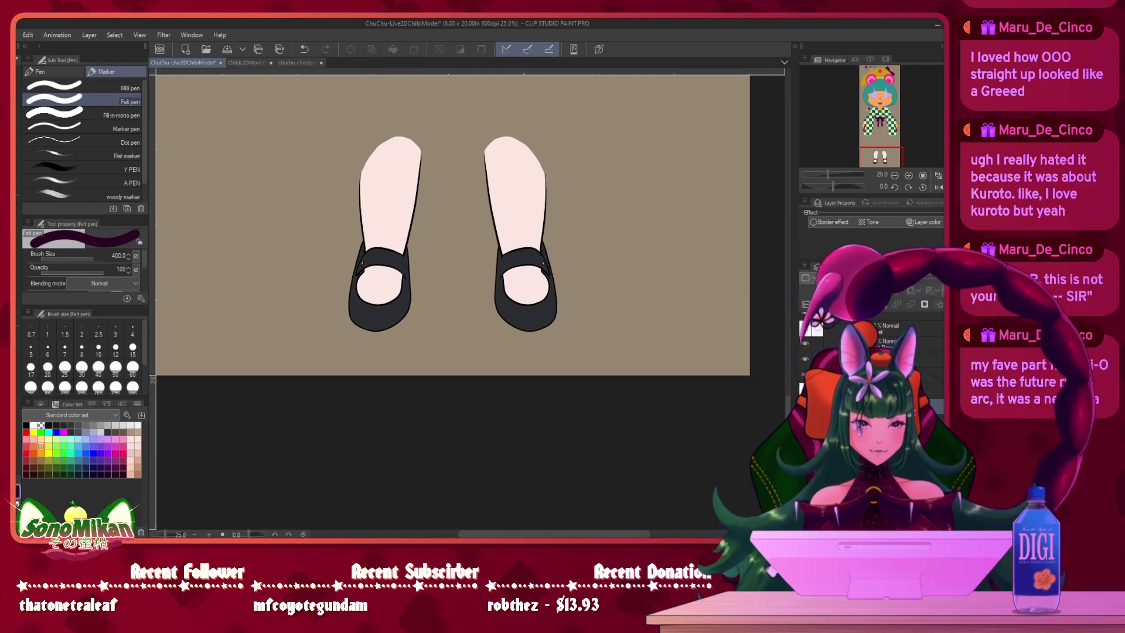
left_click(878, 425)
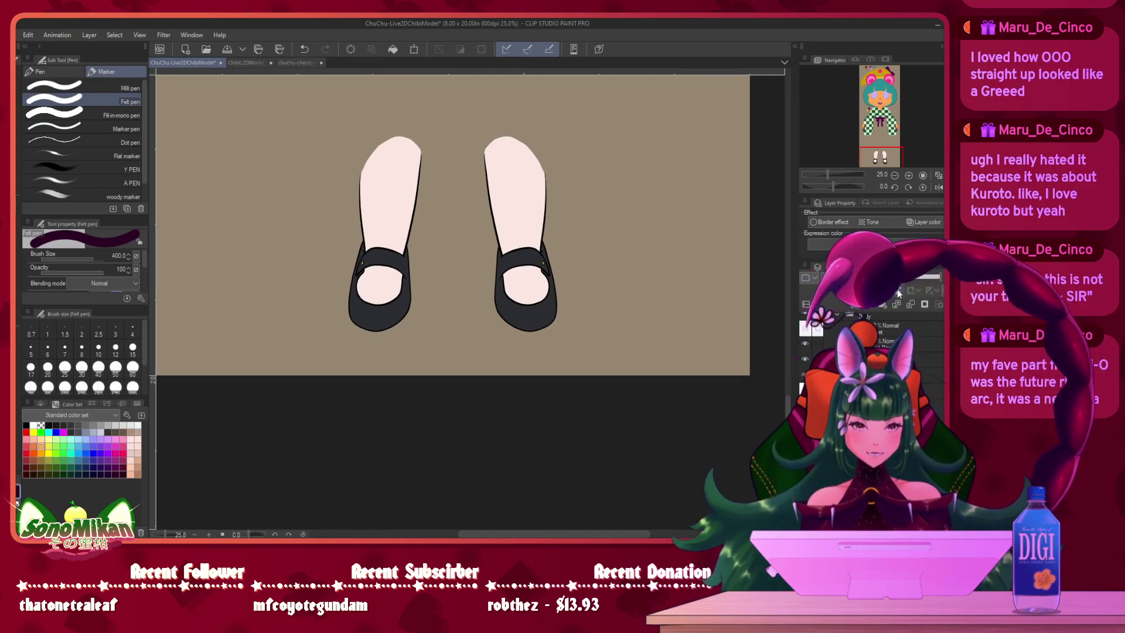
- Repaint the left shoe's black outline and strap lines in a near-black shade with the Felt pen at brush size 150
scroll(530, 346, "up", 3)
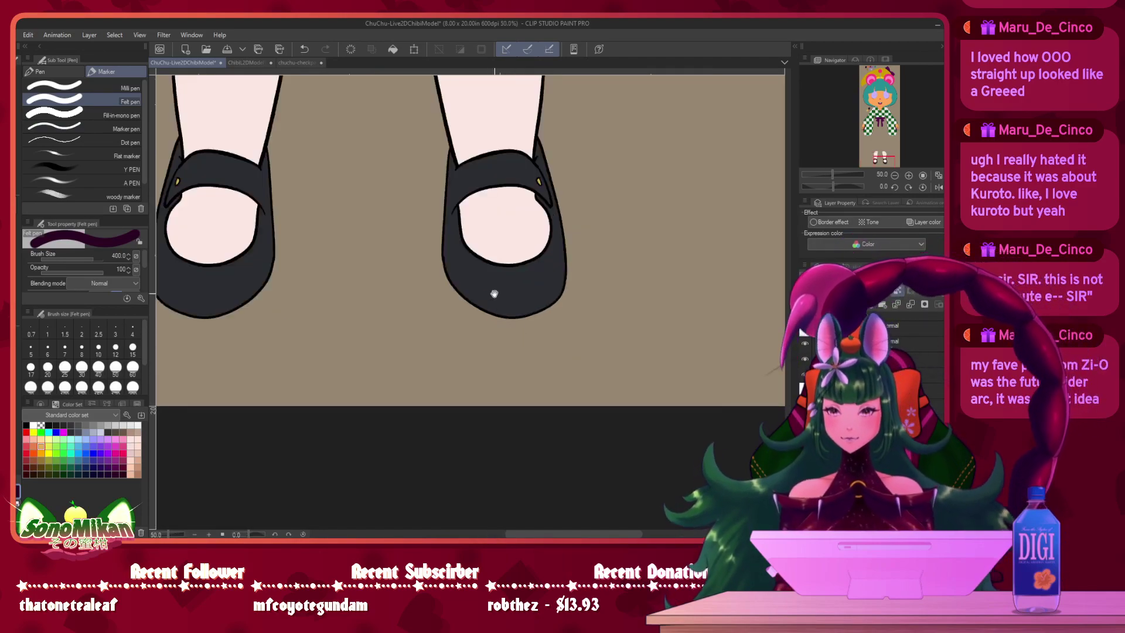
scroll(578, 334, "up", 1)
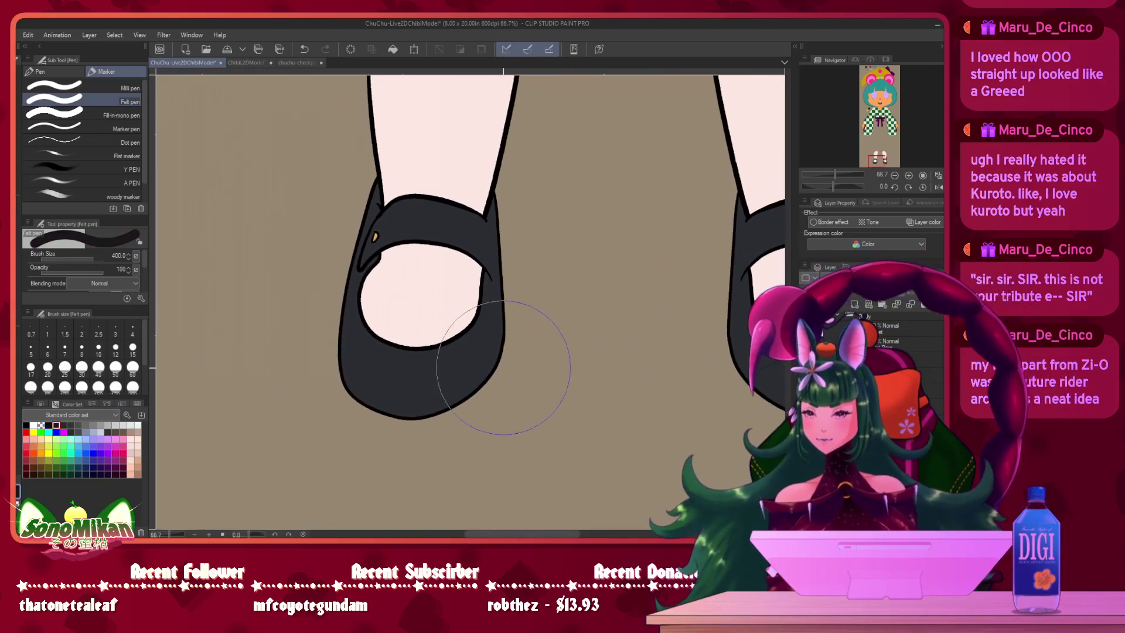
key("p")
key("p")
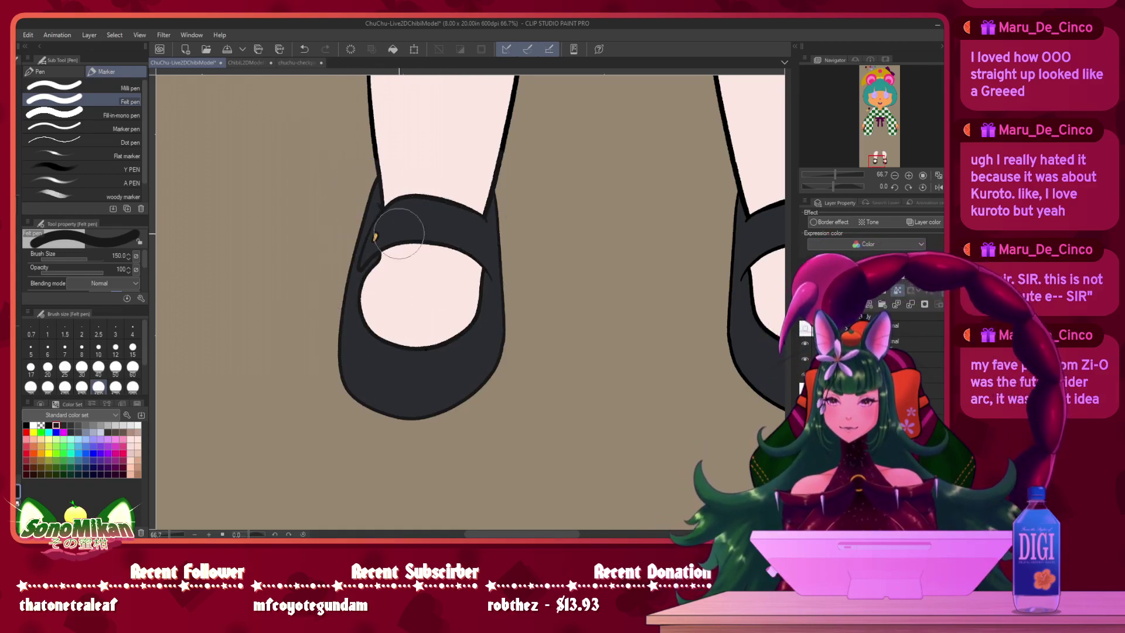
left_click_drag(493, 236, 505, 286)
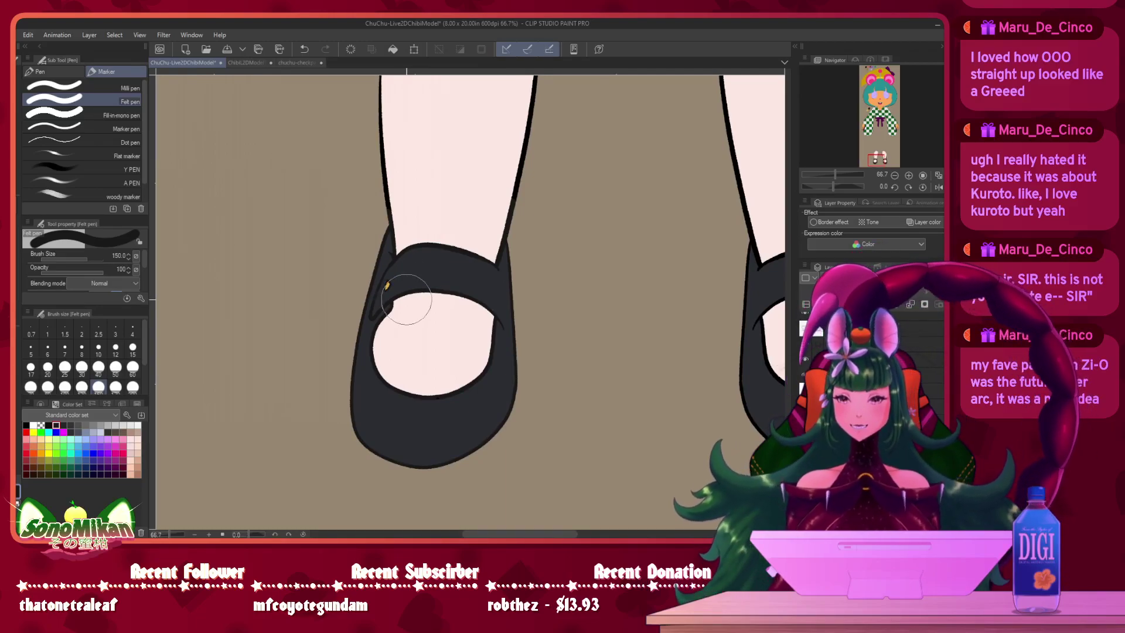
left_click_drag(459, 274, 421, 276)
- Try orange at brush size 50 on the outline of the left shoe's small buckle
left_click(41, 453)
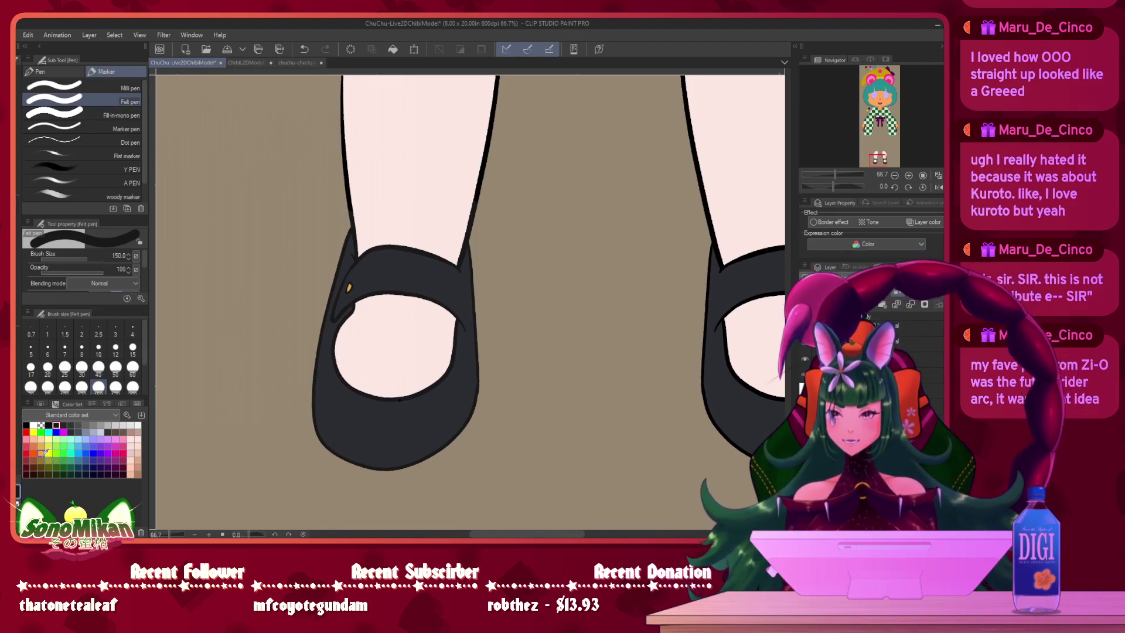
key("bracketleft")
key("bracketleft")
key("bracketleft")
key("bracketleft")
key("bracketleft")
key("bracketleft")
key("bracketleft")
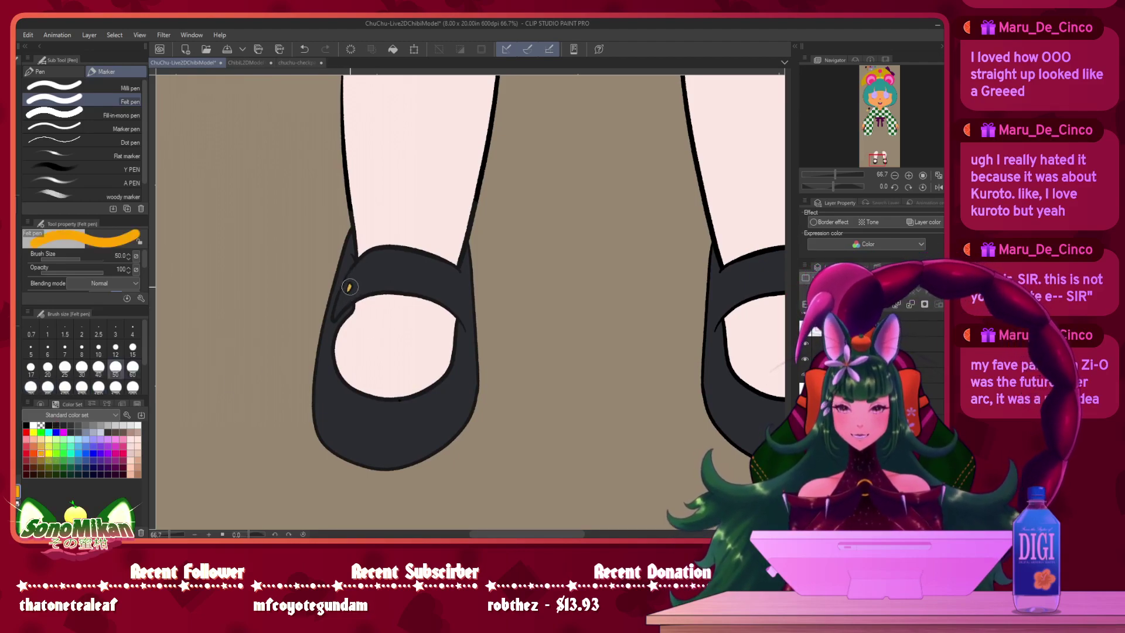
- Repaint the right shoe's outline and strap lines in the near-black swatch color, raising the Felt pen's brush size to 120
left_click(56, 425)
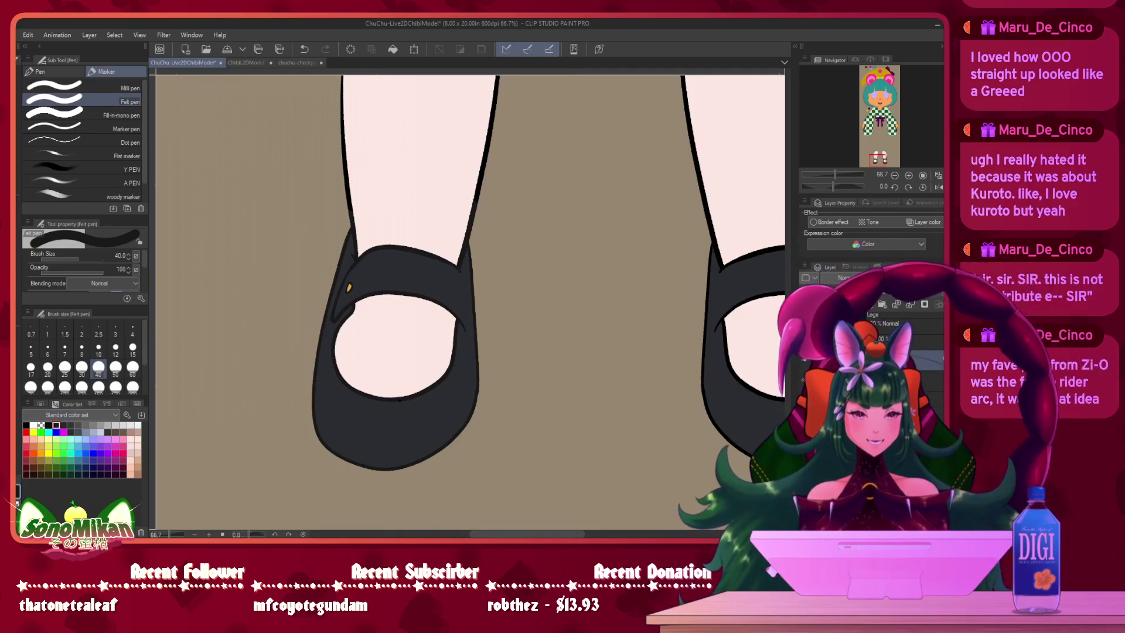
left_click_drag(661, 273, 447, 249)
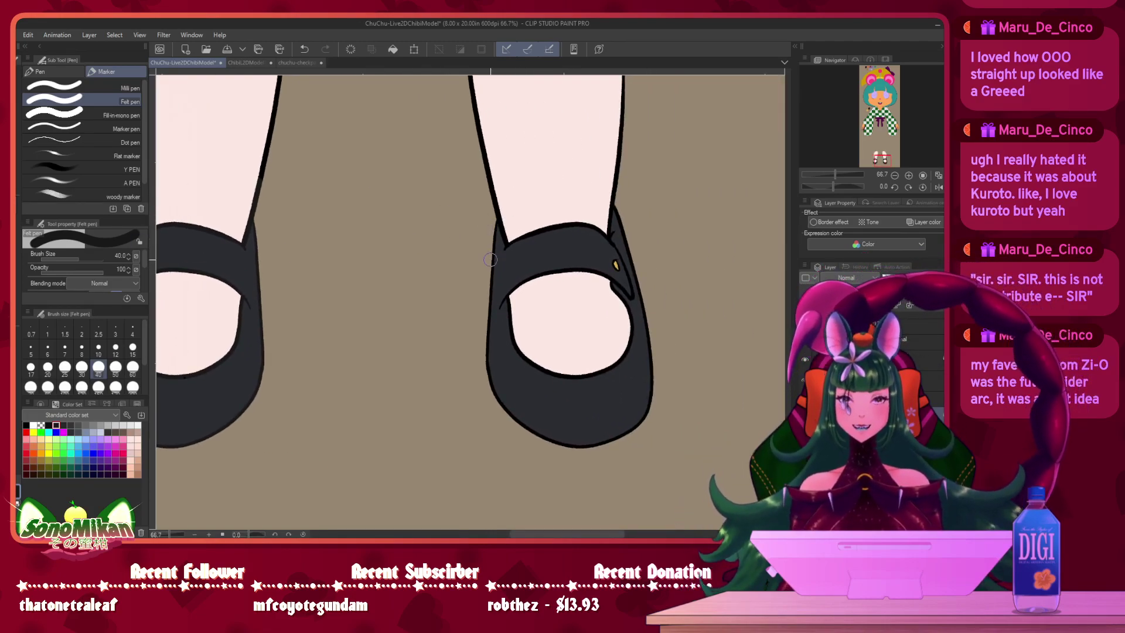
key("p")
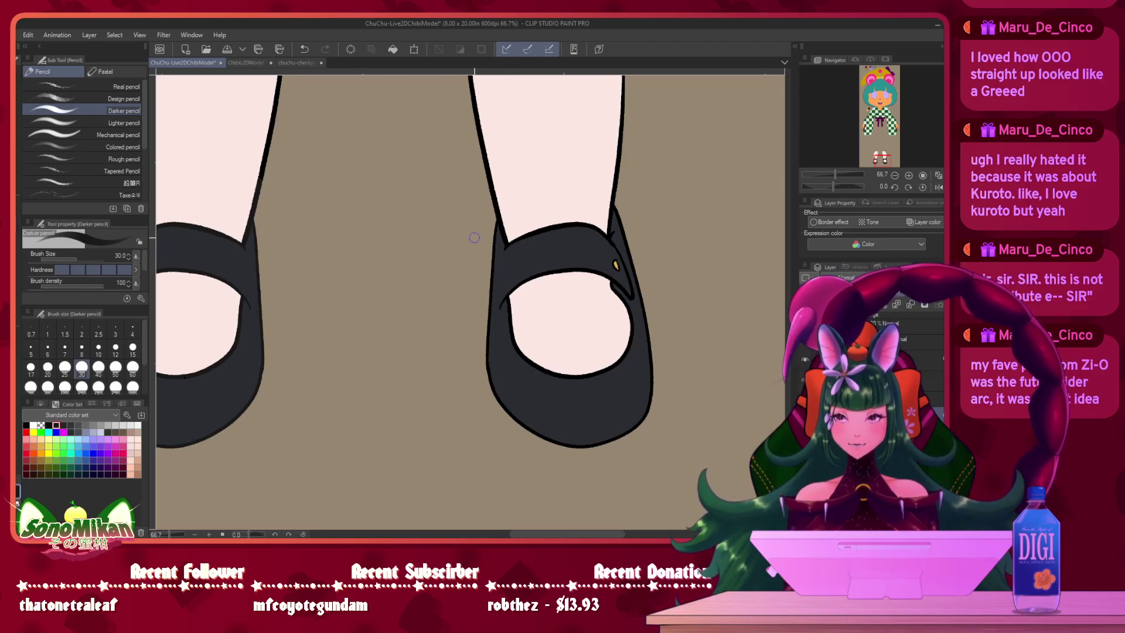
key("p")
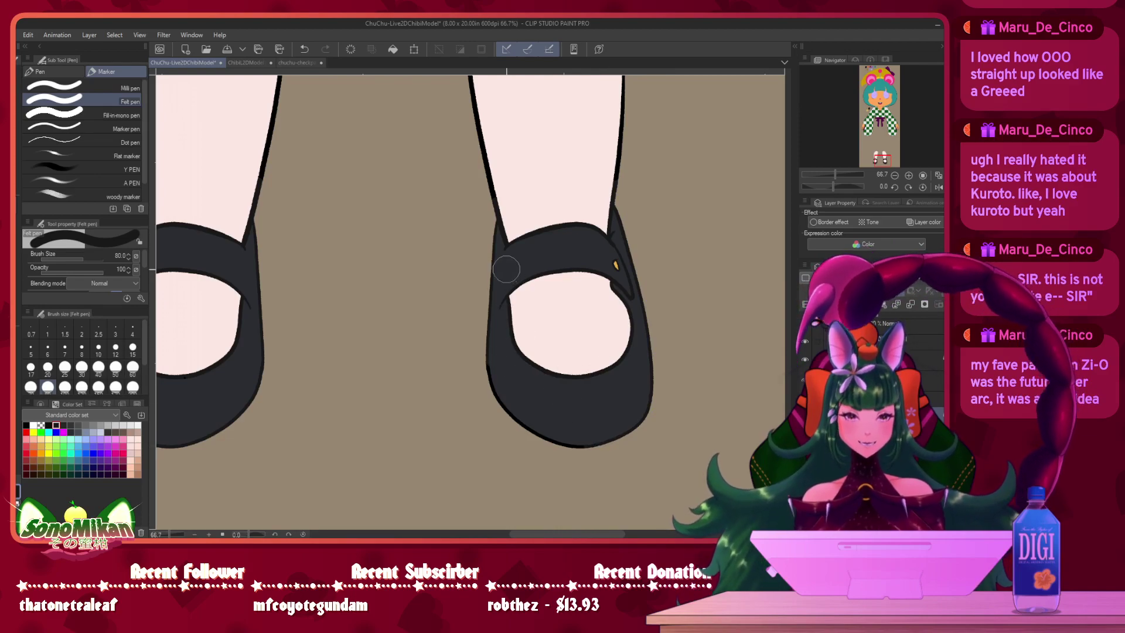
key("]")
key("]")
left_click_drag(473, 357, 641, 453)
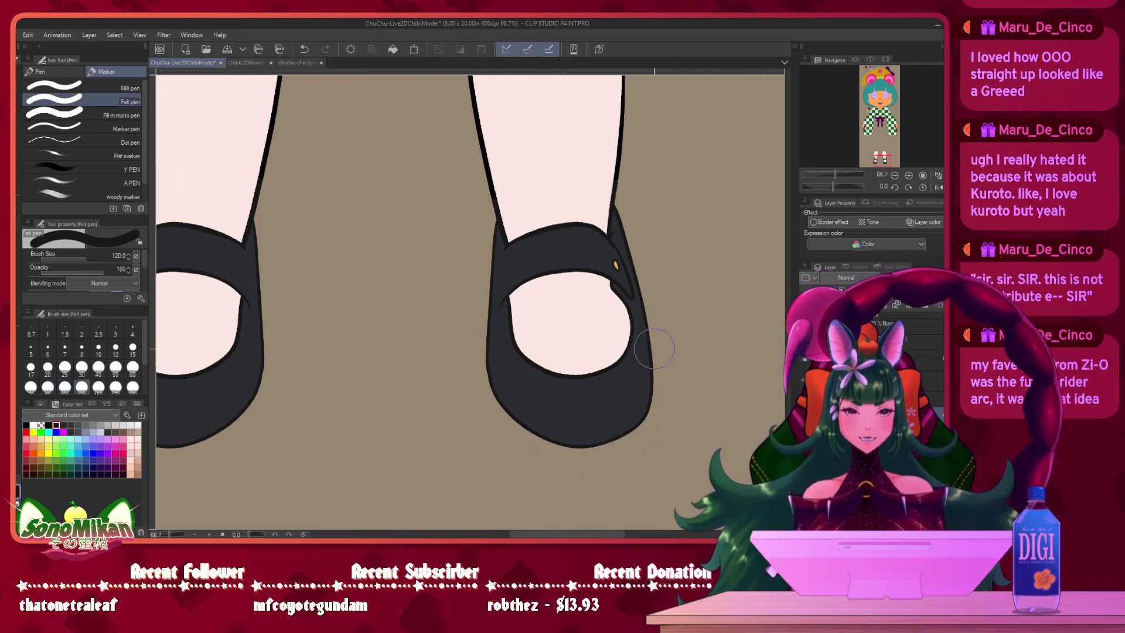
left_click_drag(604, 309, 546, 360)
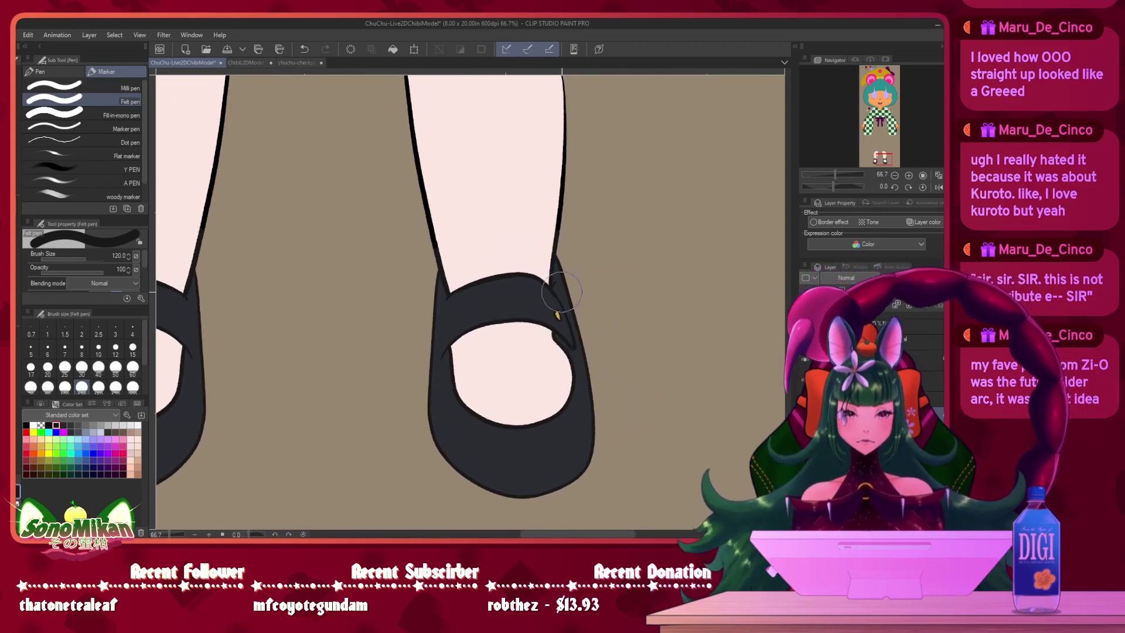
- Set the brush size to 20, try orange on the right shoe's buckle outline, and repaint the buckle outlines of both shoes brown
left_click(41, 453)
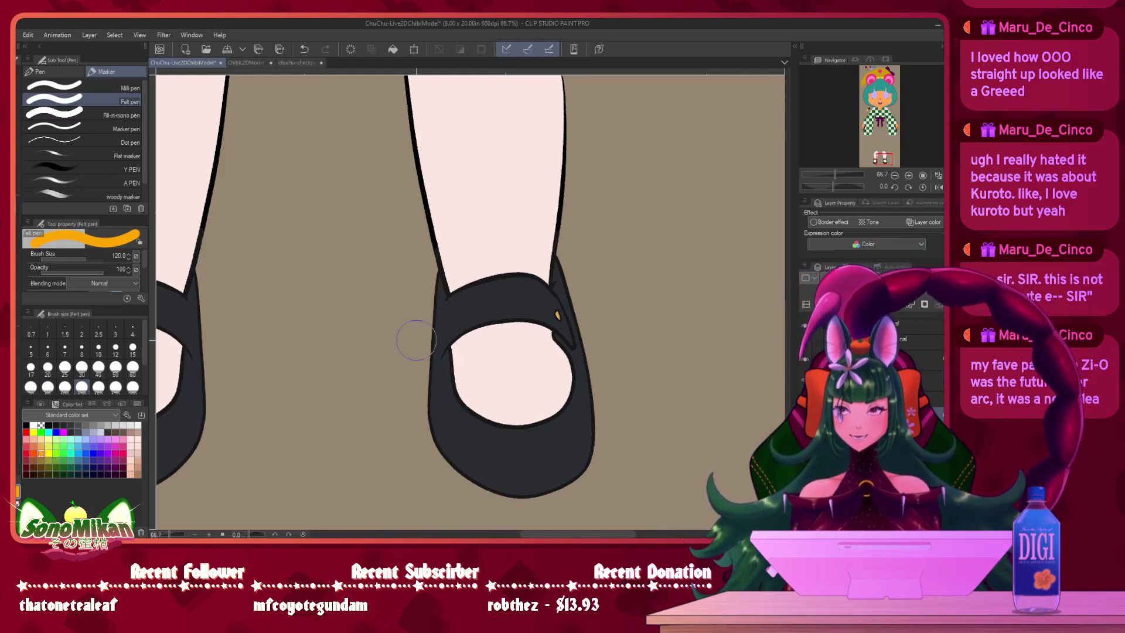
key("bracketleft")
key("bracketleft")
key("bracketleft")
key("bracketleft")
key("bracketleft")
key("bracketleft")
key("bracketleft")
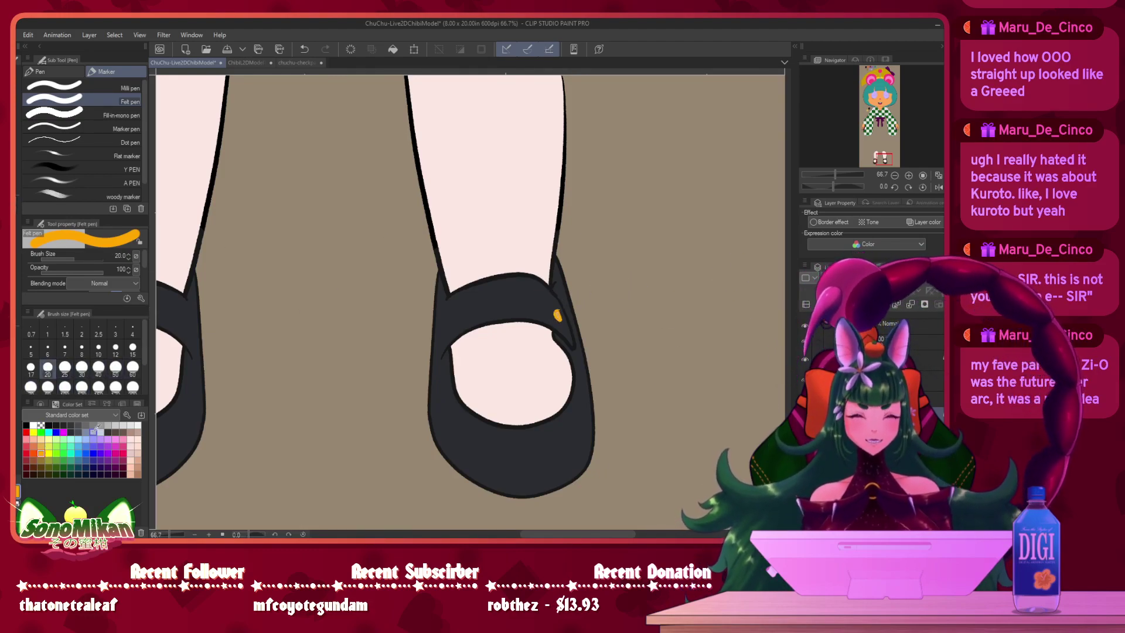
left_click(43, 460)
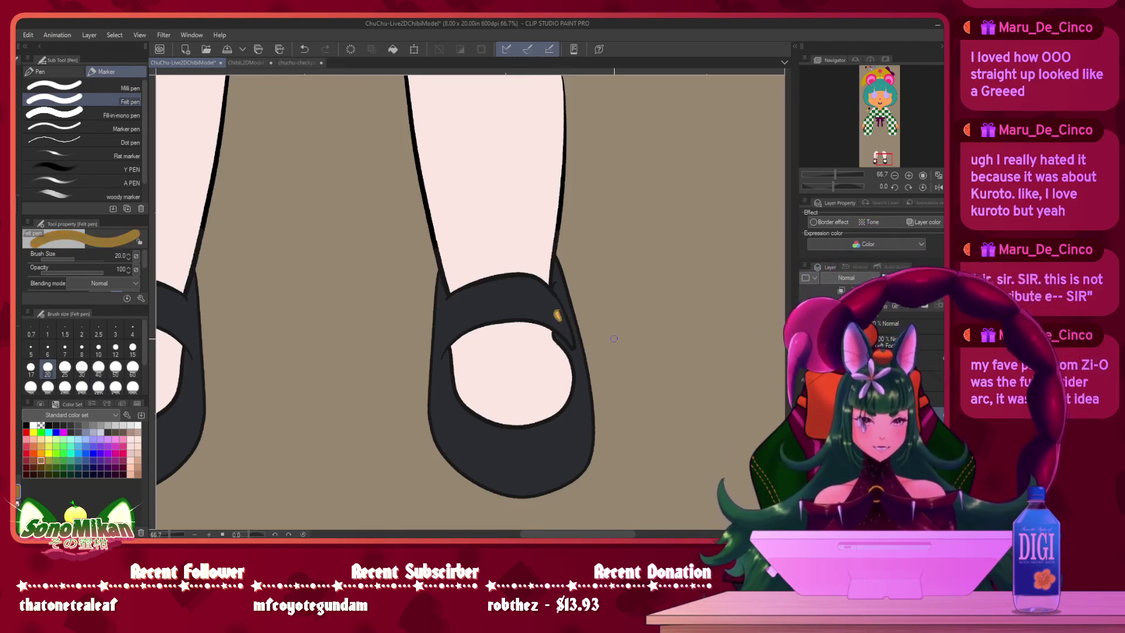
left_click_drag(450, 306, 700, 309)
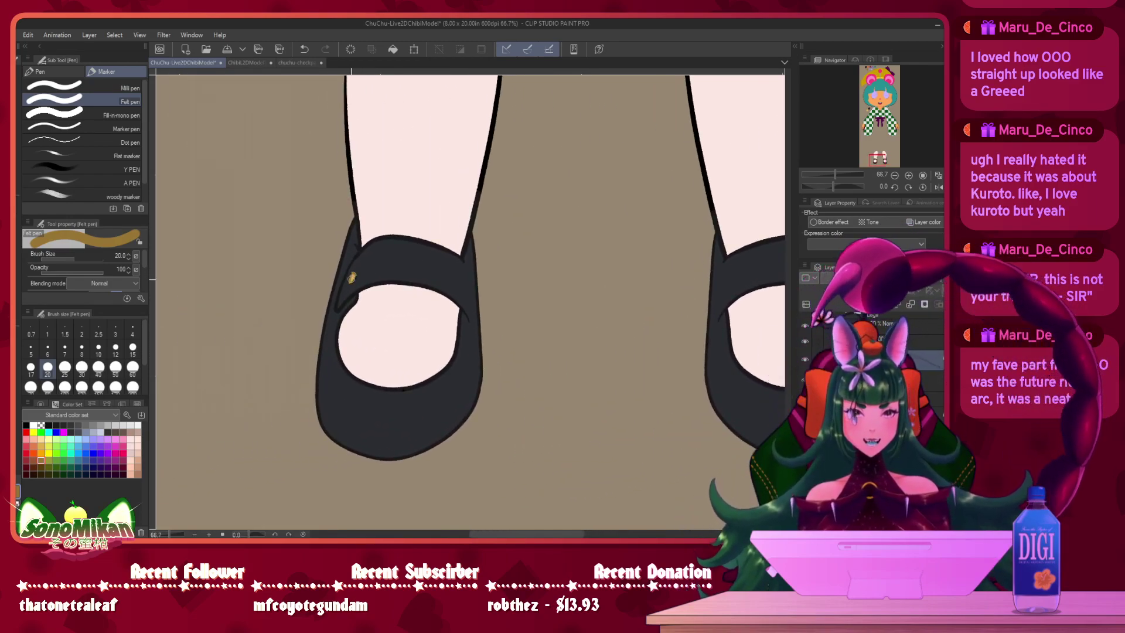
- Repaint both side outlines of the left leg gray with the Felt pen at brush size 50
left_click_drag(629, 180, 368, 415)
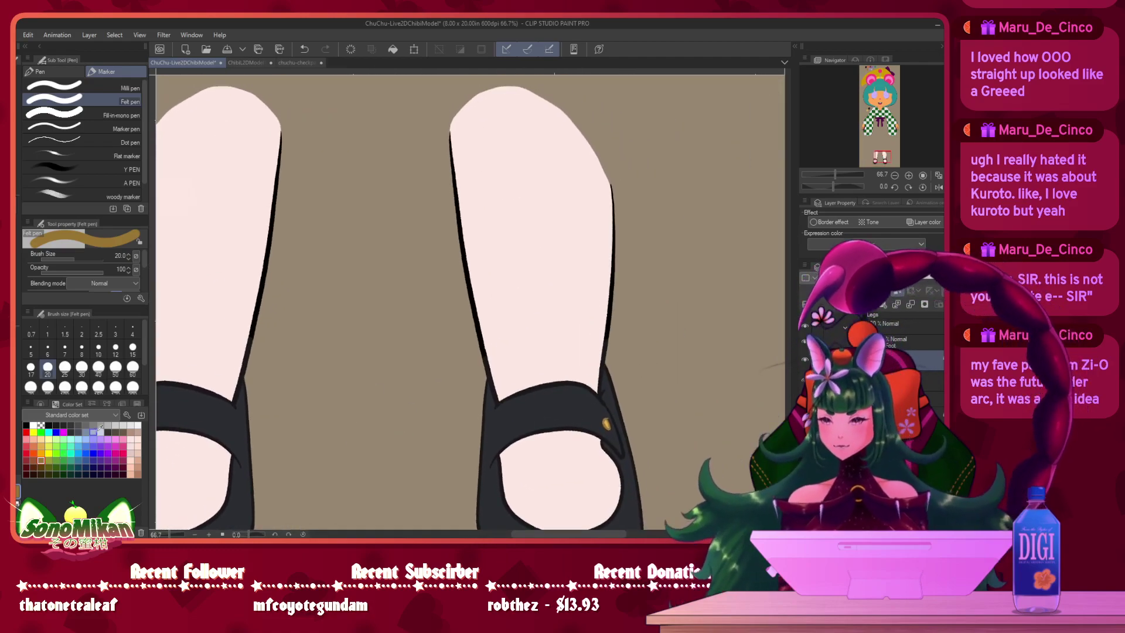
left_click(101, 425)
key("bracketright")
key("bracketright")
key("bracketright")
key("bracketright")
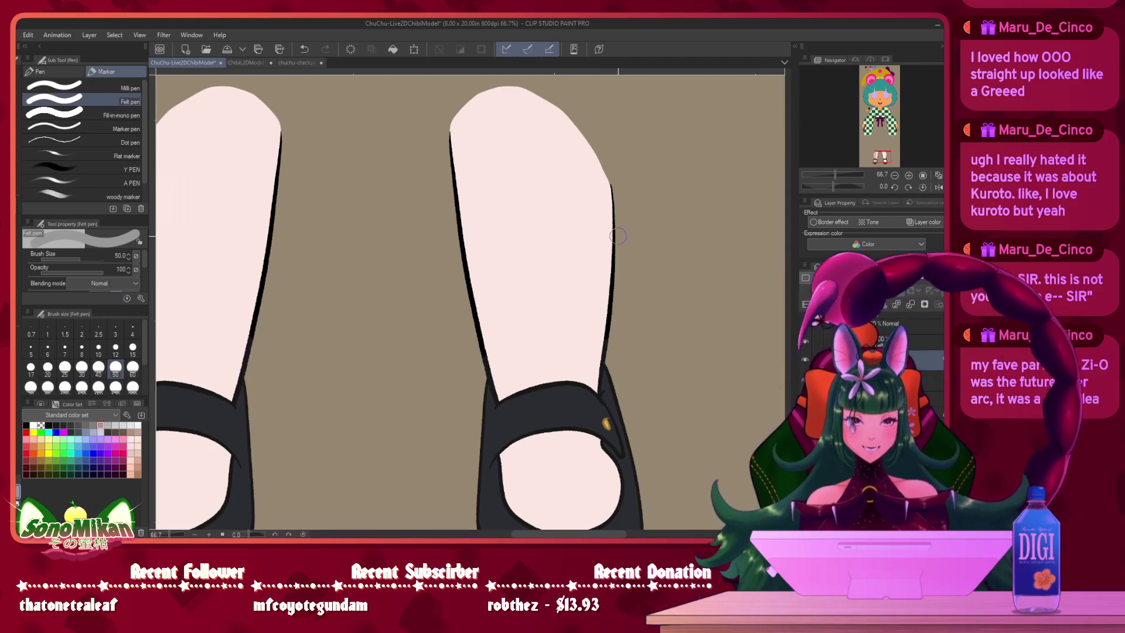
left_click_drag(408, 281, 612, 278)
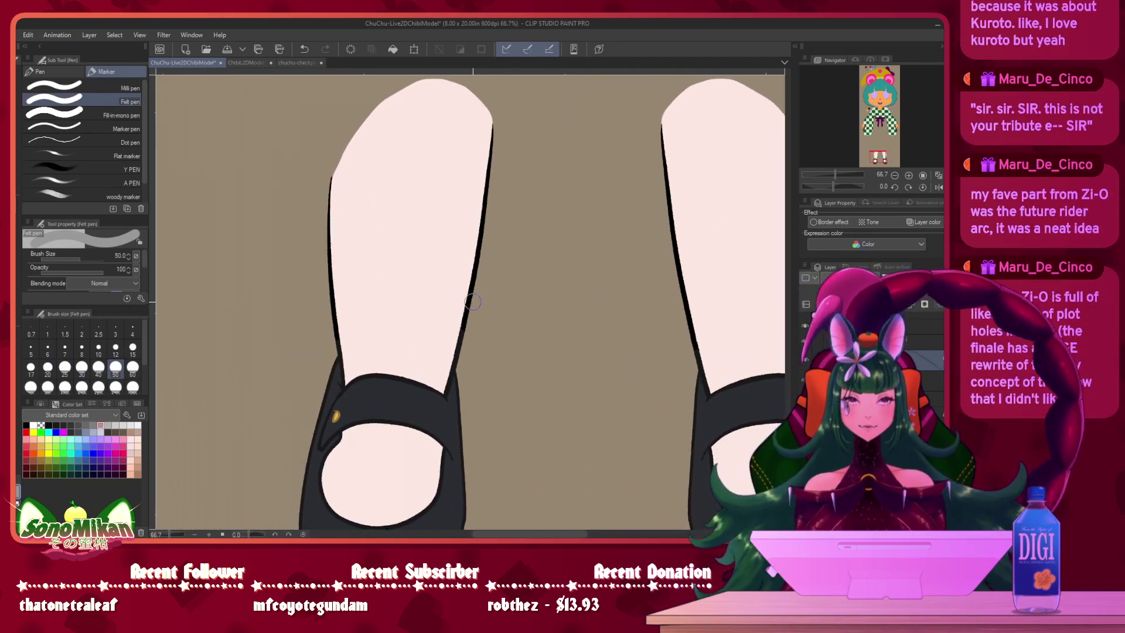
left_click_drag(455, 353, 486, 171)
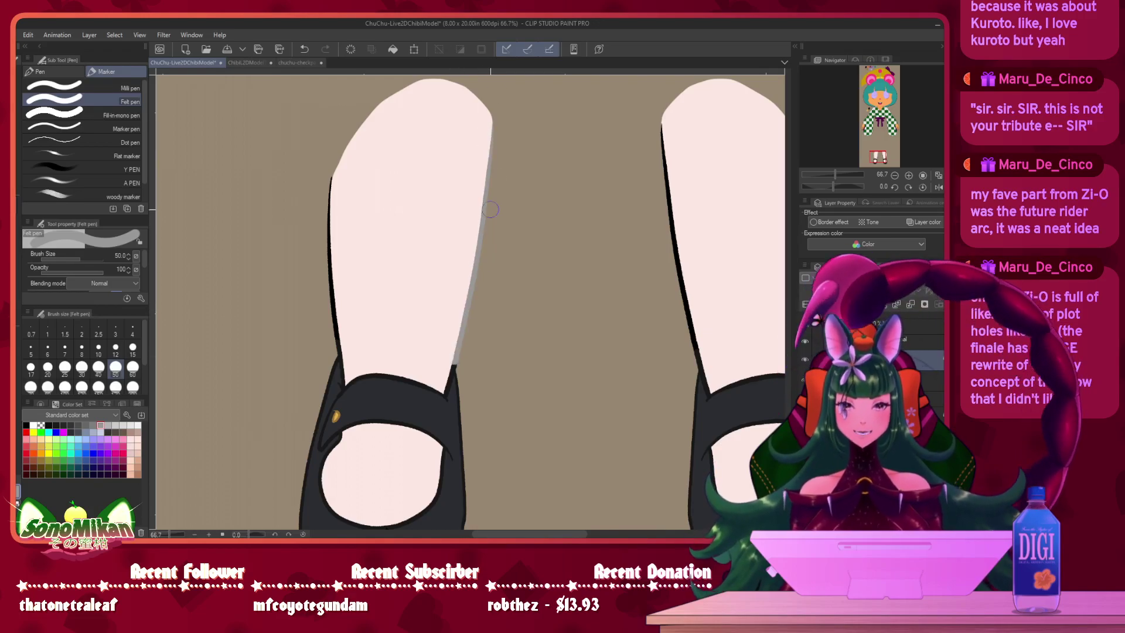
left_click_drag(337, 342, 328, 221)
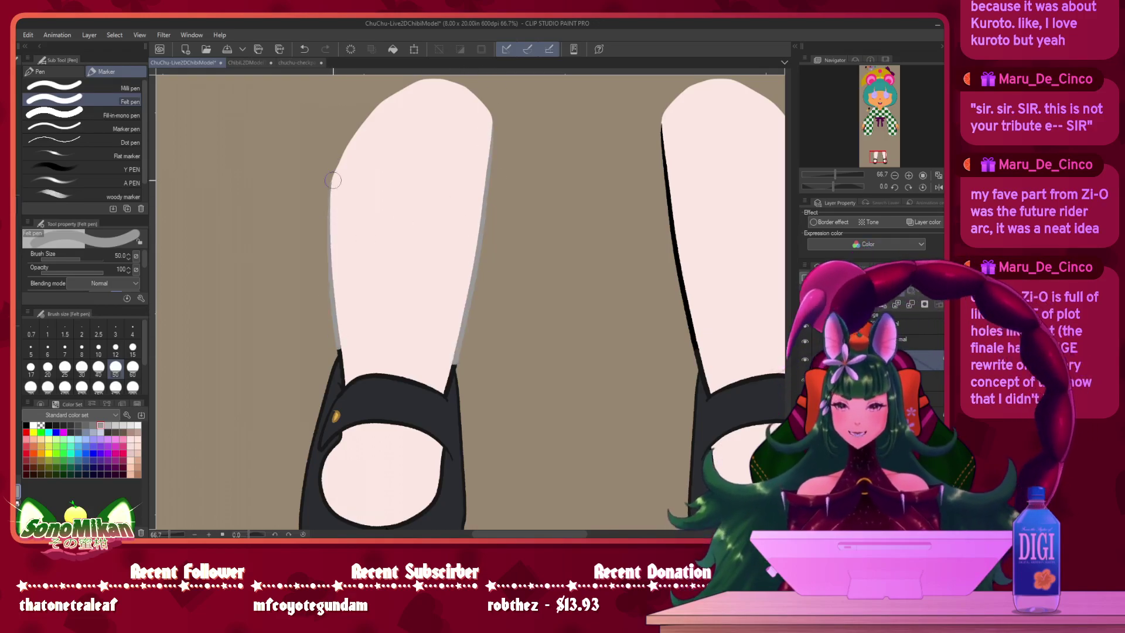
- Reduce the brush size to 20 and then 10 to extend the left leg's gray outline down to the shoe
key("bracketleft")
key("bracketleft")
key("bracketleft")
key("bracketleft")
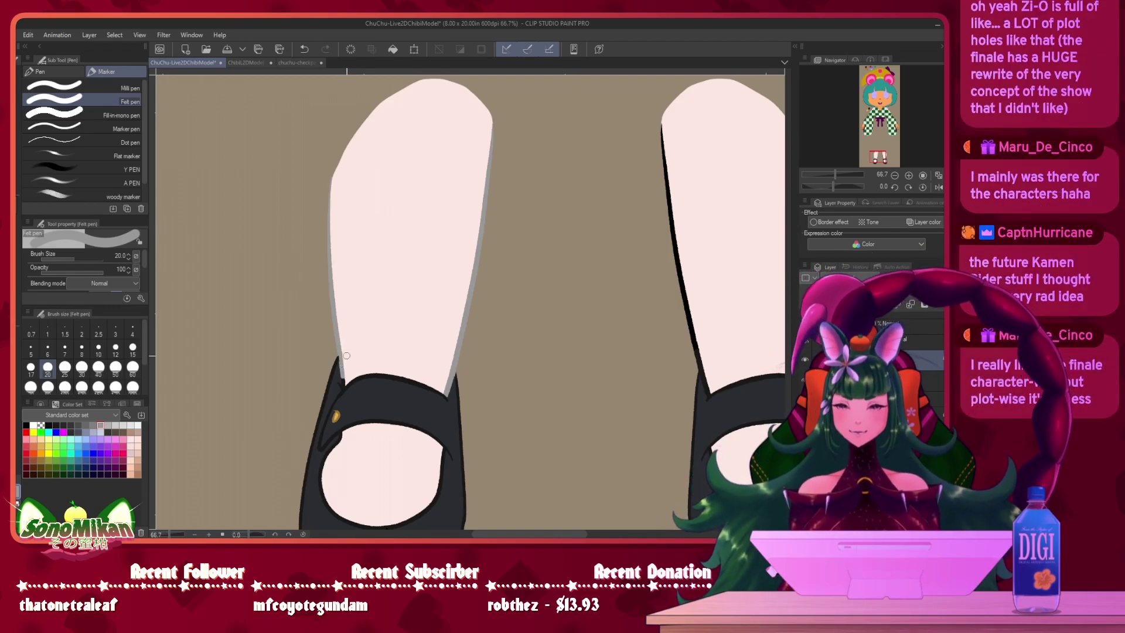
key("bracketleft")
key("bracketleft")
key("bracketleft")
key("bracketleft")
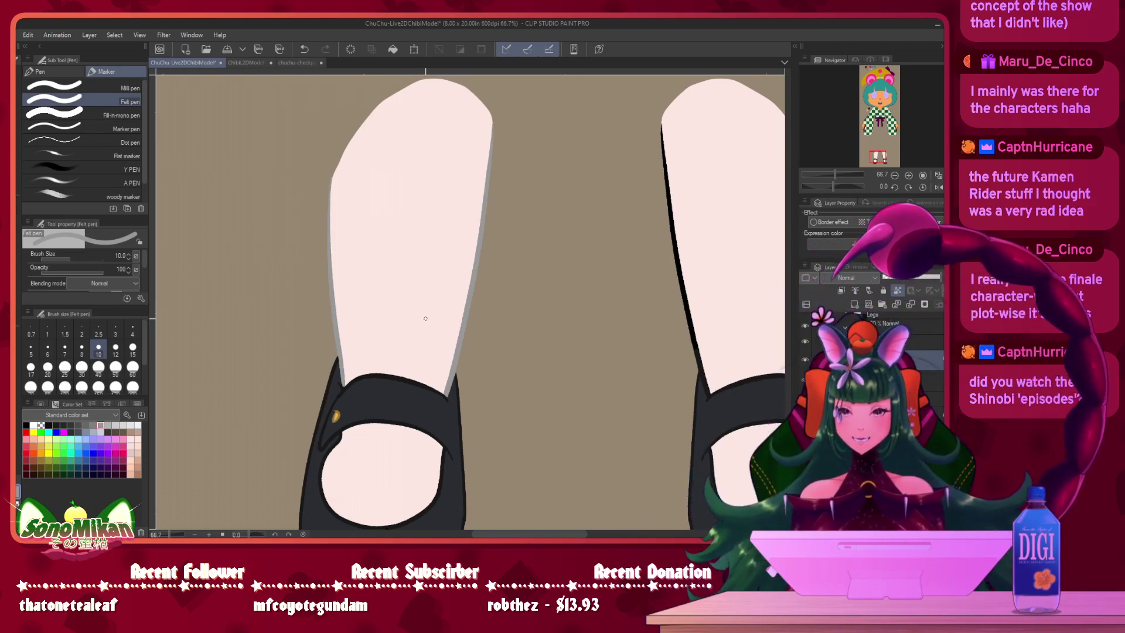
- Repaint both side outlines of the right leg gray with the Felt pen at brush size 40
left_click_drag(435, 379, 349, 346)
left_click_drag(378, 309, 326, 246)
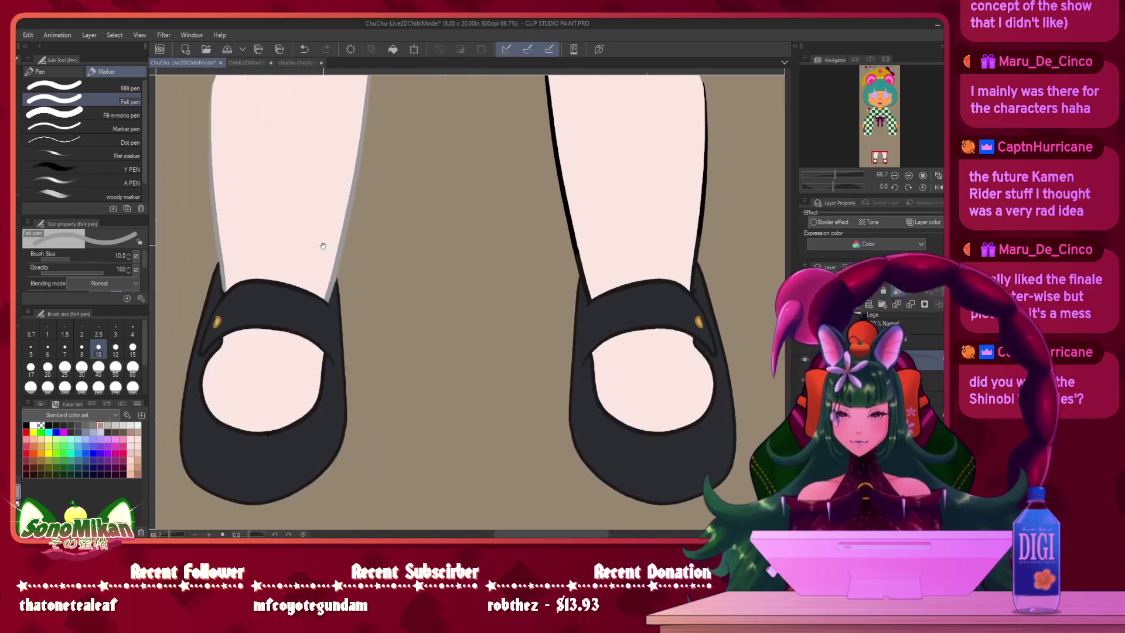
left_click_drag(688, 368, 610, 368)
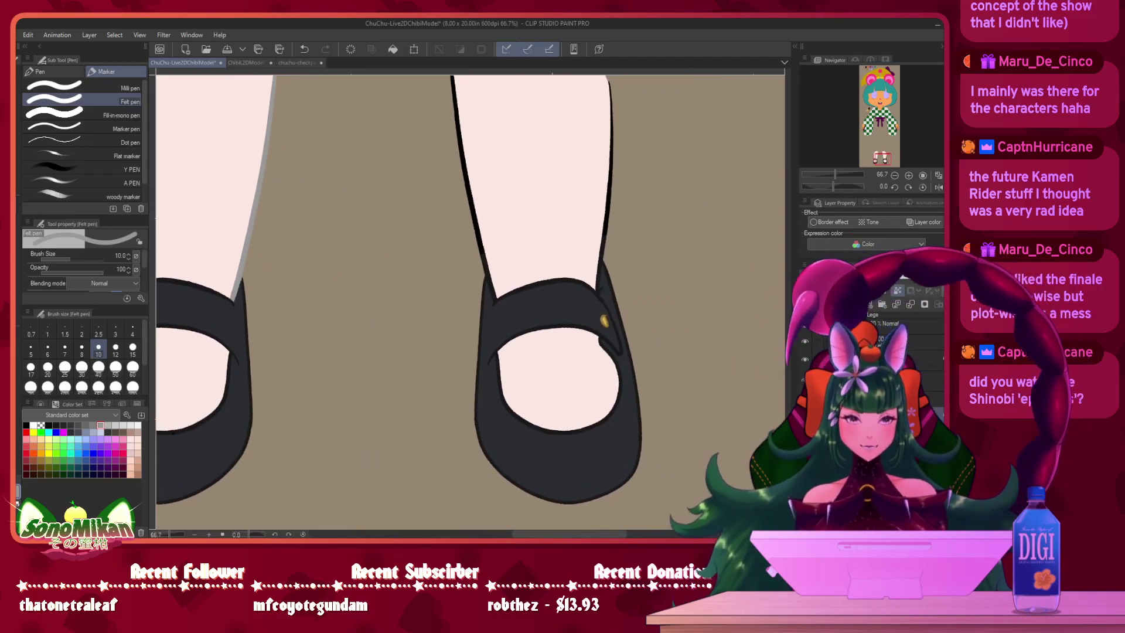
mouse_move(662, 229)
left_mouse_down()
mouse_move(624, 329)
mouse_move(569, 295)
mouse_move(572, 182)
left_mouse_up()
key("bracketright")
key("bracketright")
key("bracketright")
key("bracketright")
key("bracketright")
key("bracketright")
key("bracketright")
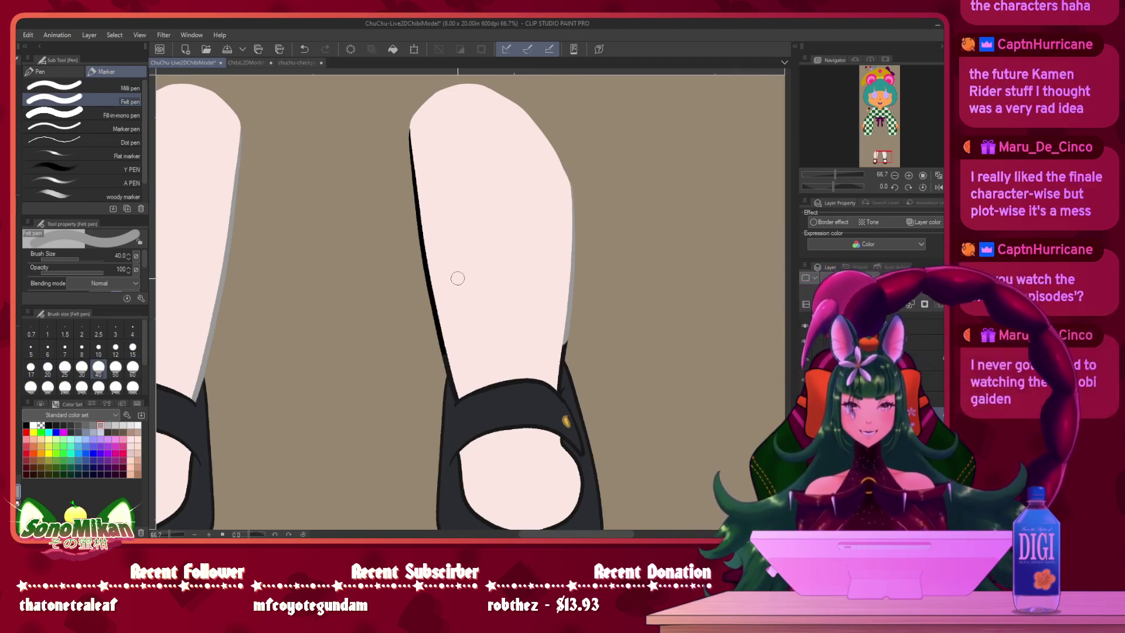
mouse_move(445, 294)
left_mouse_down()
mouse_move(444, 354)
mouse_move(414, 158)
left_mouse_up()
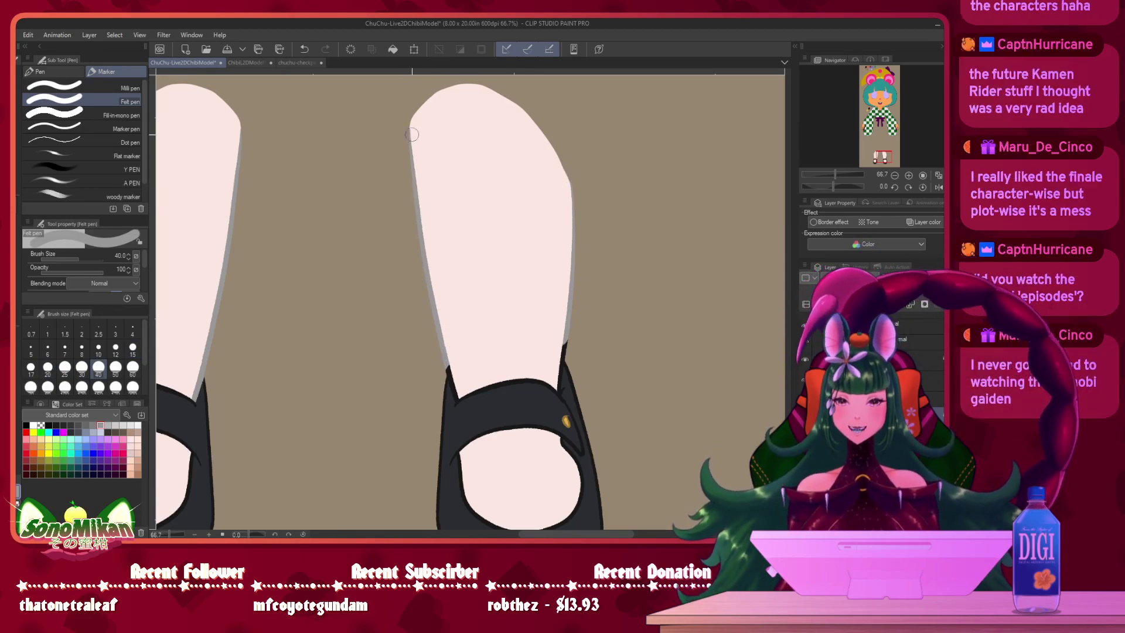
- Reduce the brush size to 17 and then 10 to extend the right leg's outer gray outline down to the shoe
key("bracketleft")
key("bracketleft")
key("bracketleft")
key("bracketleft")
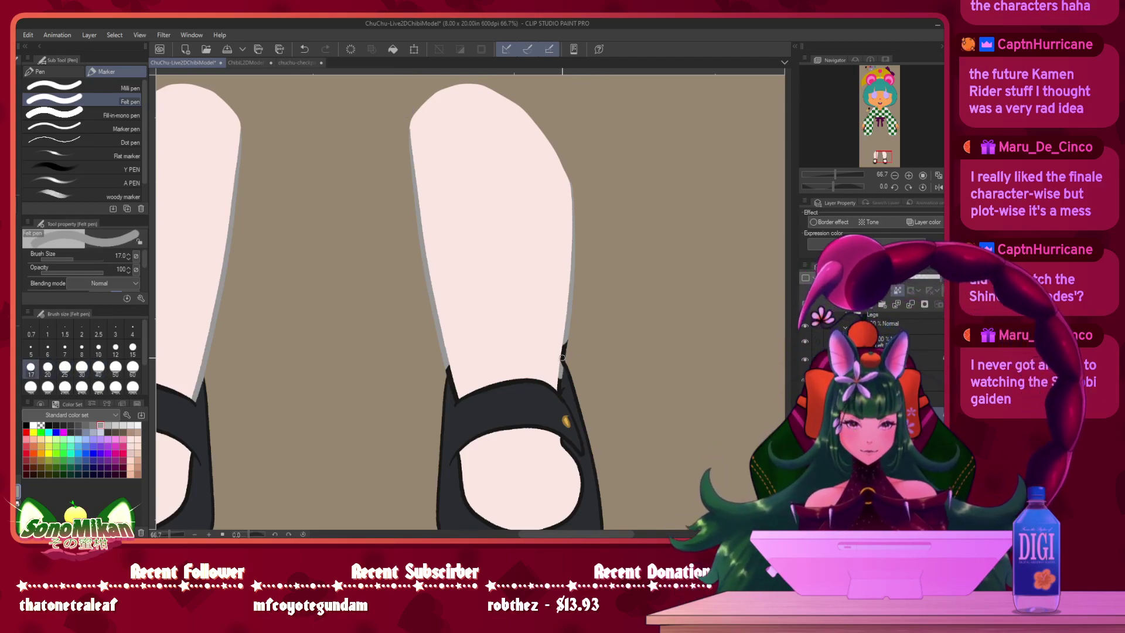
left_click_drag(561, 357, 566, 342)
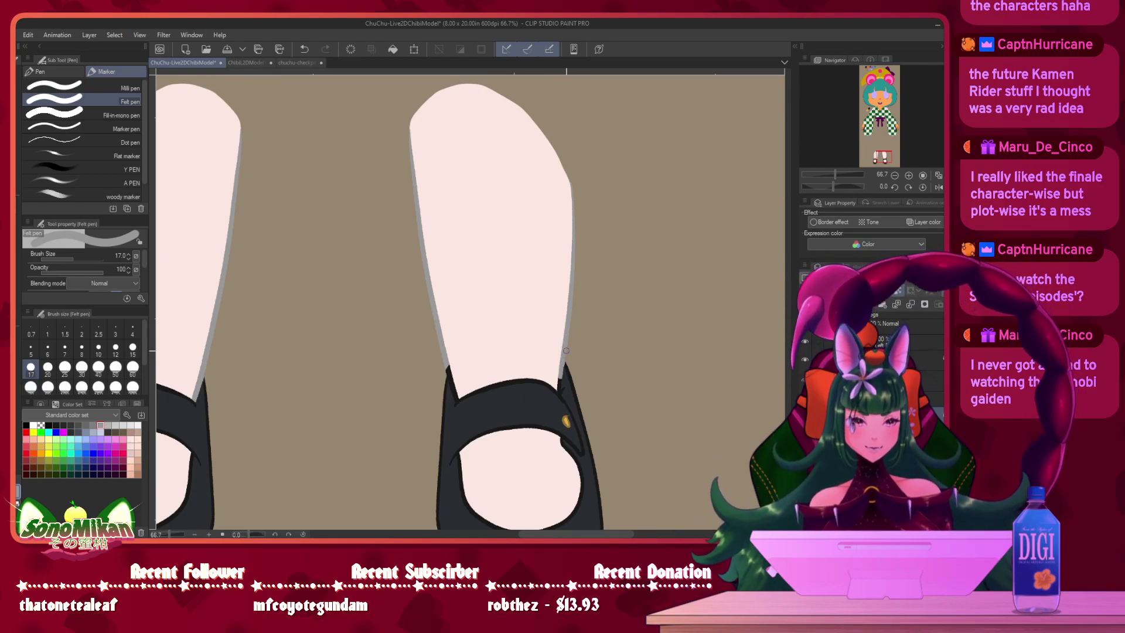
key("bracketleft")
key("bracketleft")
key("bracketleft")
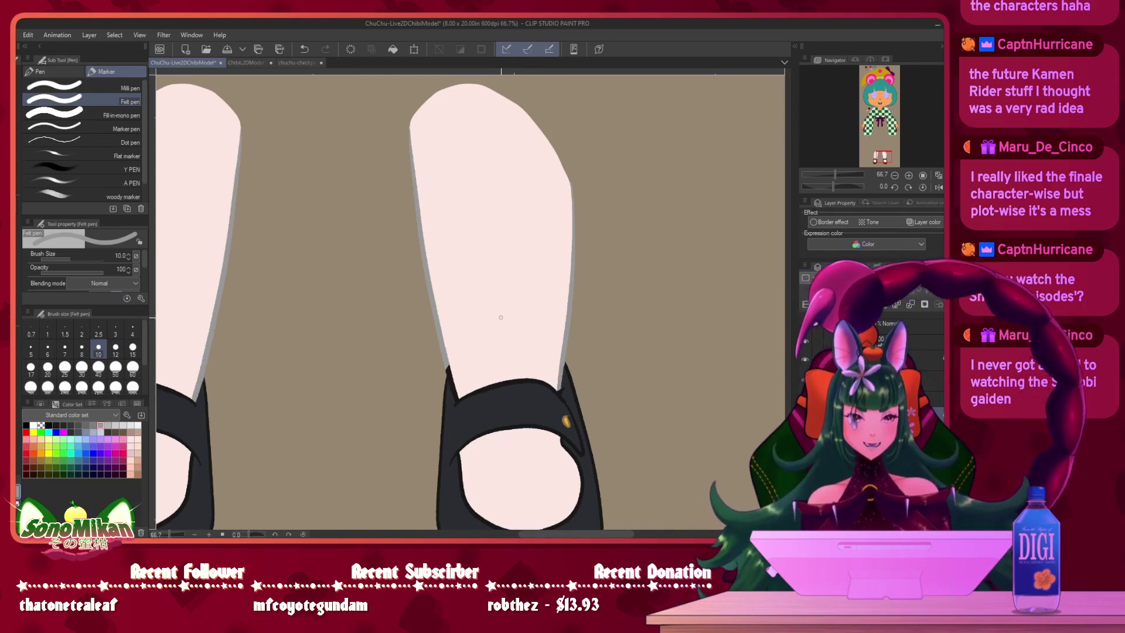
- Set the brush size to 20 and extend the right leg's inner gray outline down to the shoe
key("bracketright")
key("bracketright")
key("bracketright")
key("bracketright")
left_click_drag(454, 398, 454, 381)
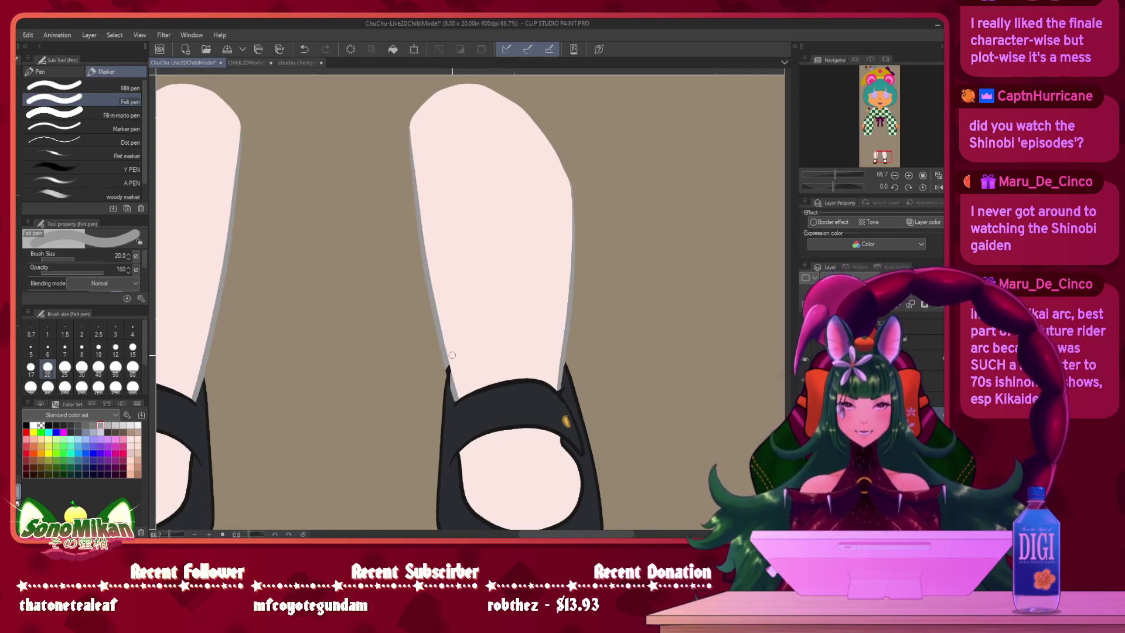
left_click_drag(449, 368, 454, 380)
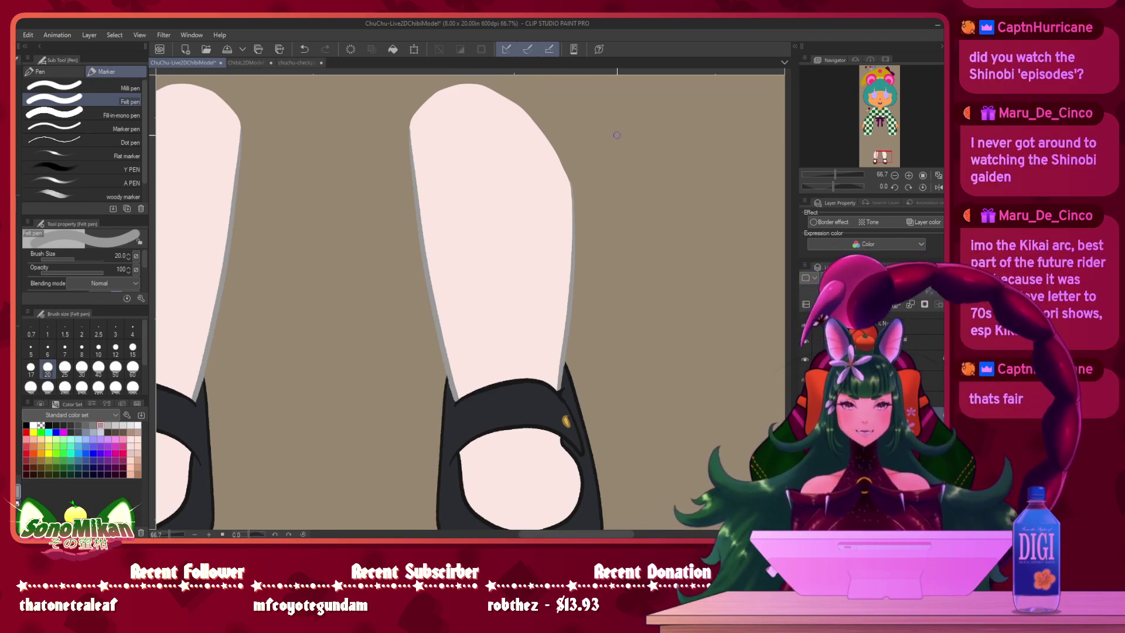
left_click_drag(565, 275, 705, 184)
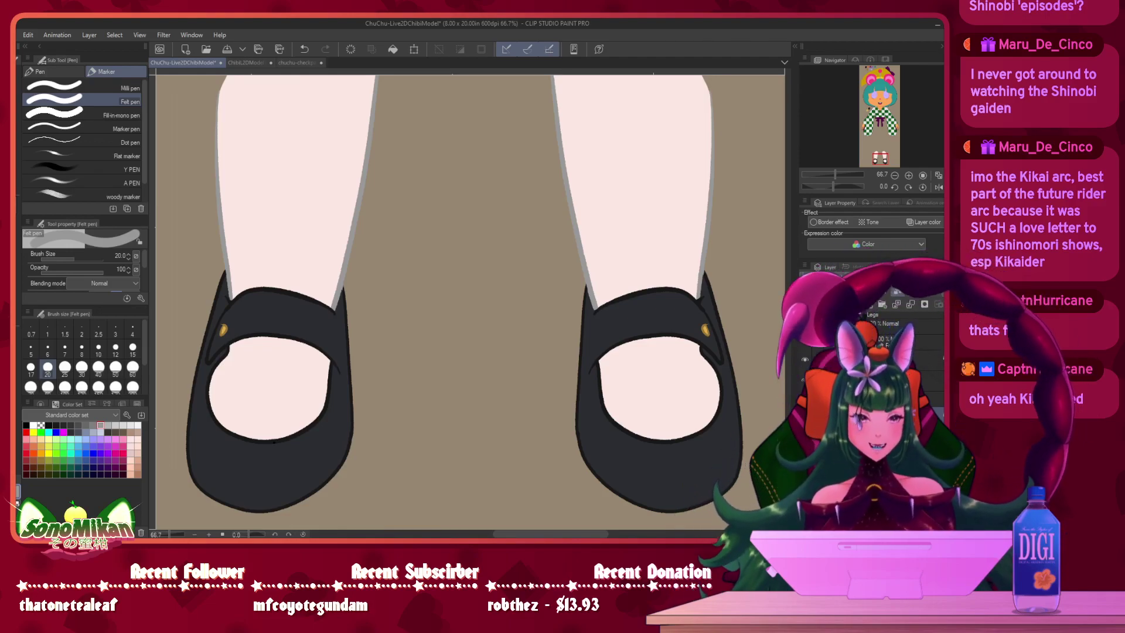
- Hide and show the legs and shoes once to check which layers belong to them
left_click(879, 399)
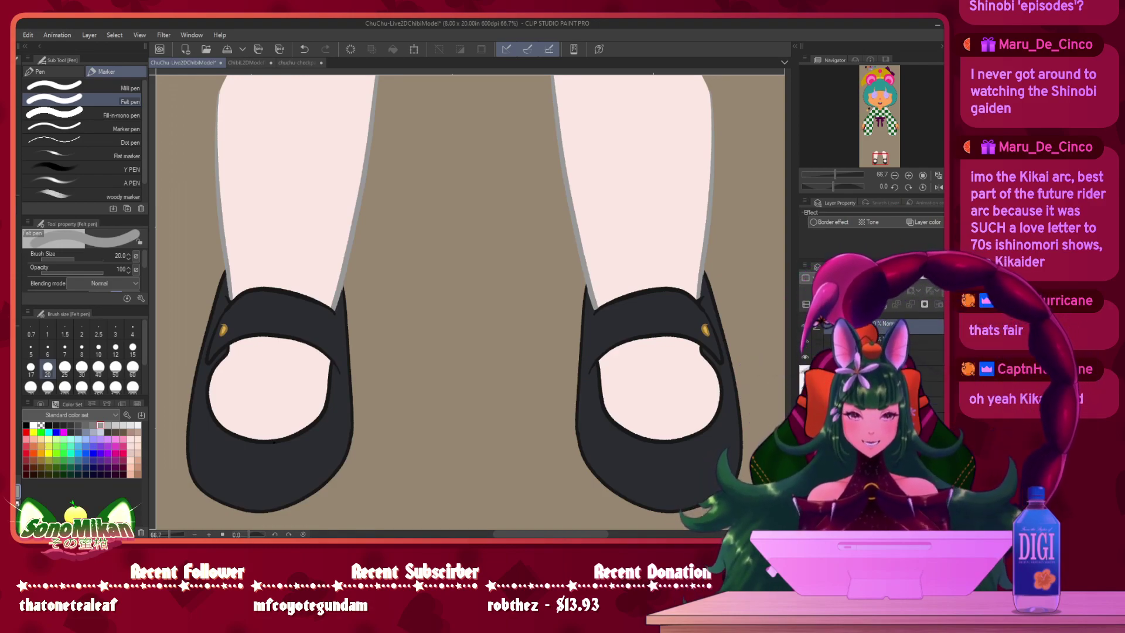
left_click(805, 327)
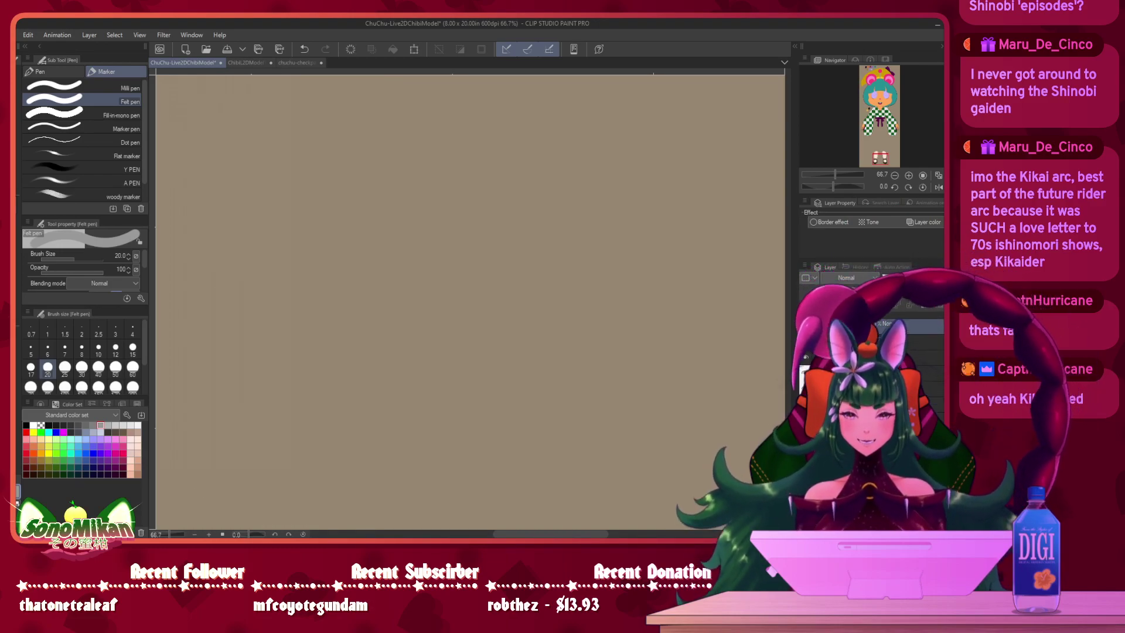
left_click(805, 327)
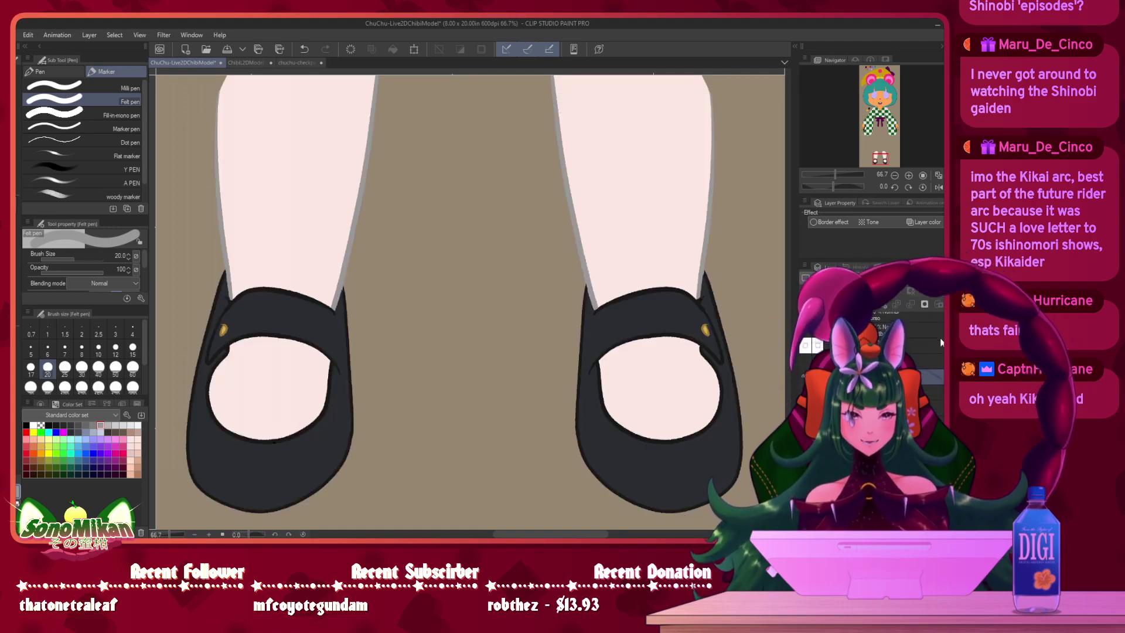
- Select the line layer for the checkered top and hide the sleeves and hands
key("ctrl+minus")
key("ctrl+minus")
key("ctrl+minus")
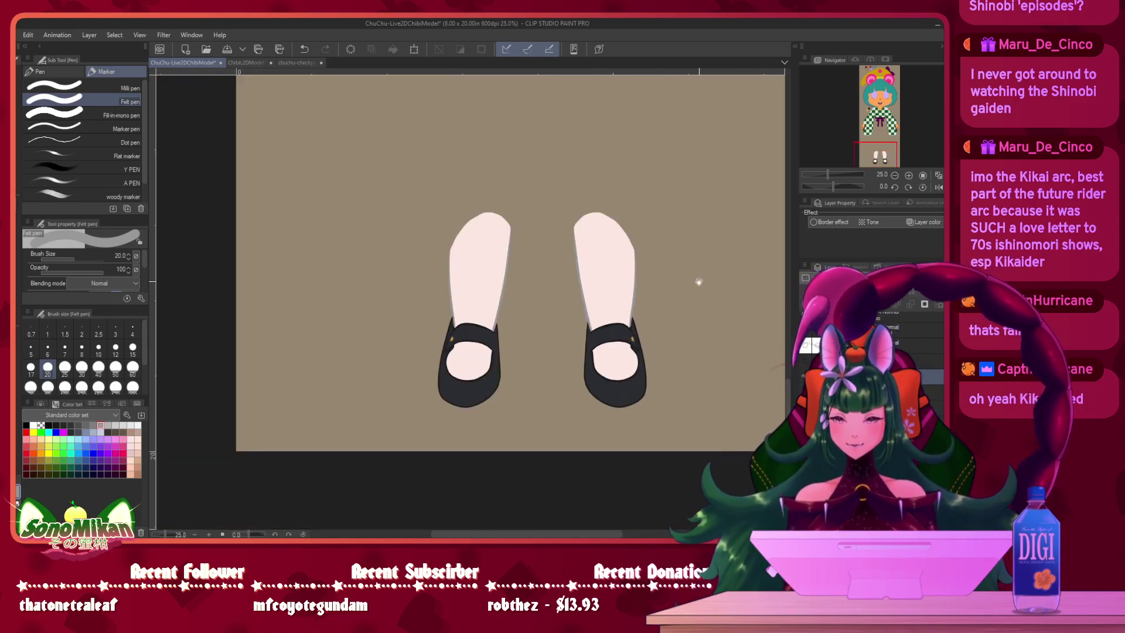
left_click_drag(681, 153, 673, 369)
mouse_move(667, 184)
left_mouse_down()
mouse_move(575, 361)
mouse_move(563, 429)
left_mouse_up()
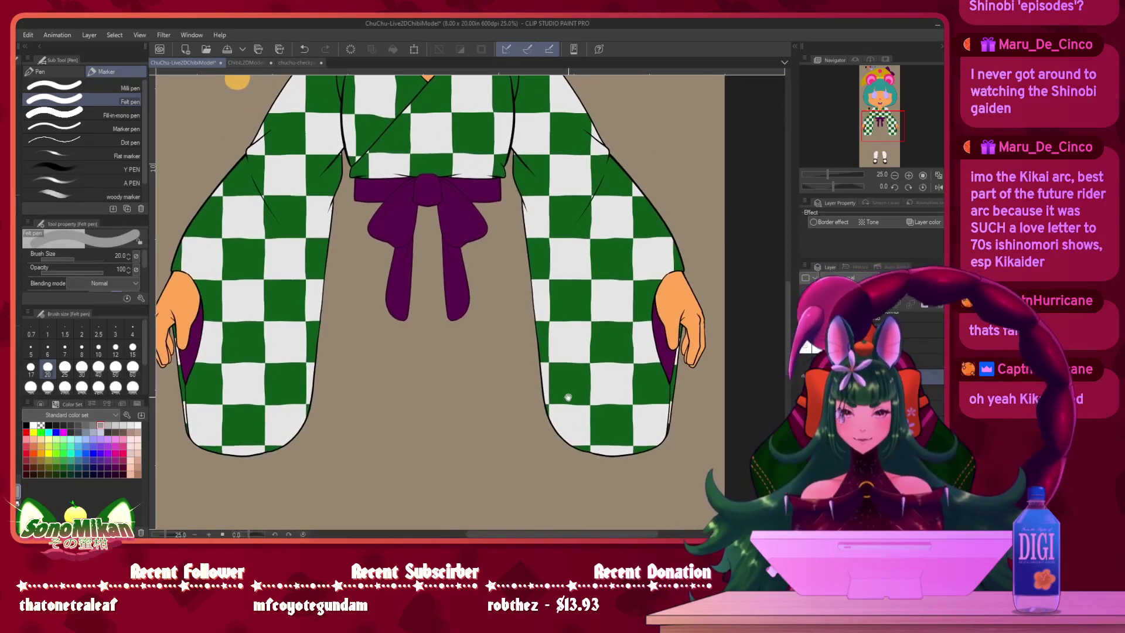
mouse_move(560, 292)
left_mouse_down()
mouse_move(584, 422)
mouse_move(585, 356)
mouse_move(585, 377)
left_mouse_up()
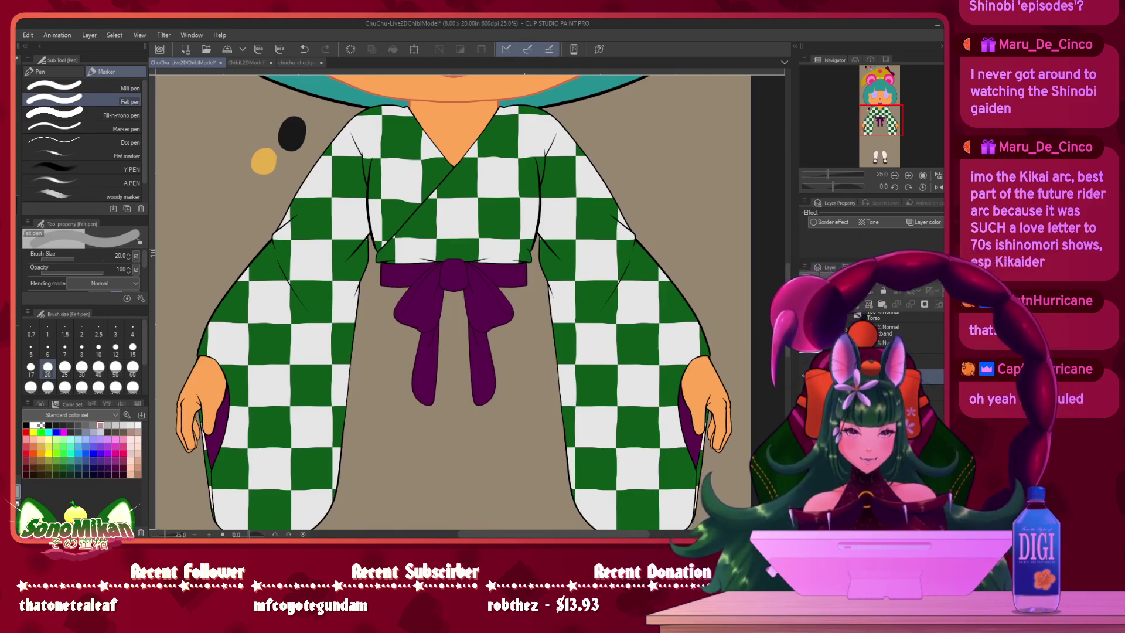
left_click(849, 327)
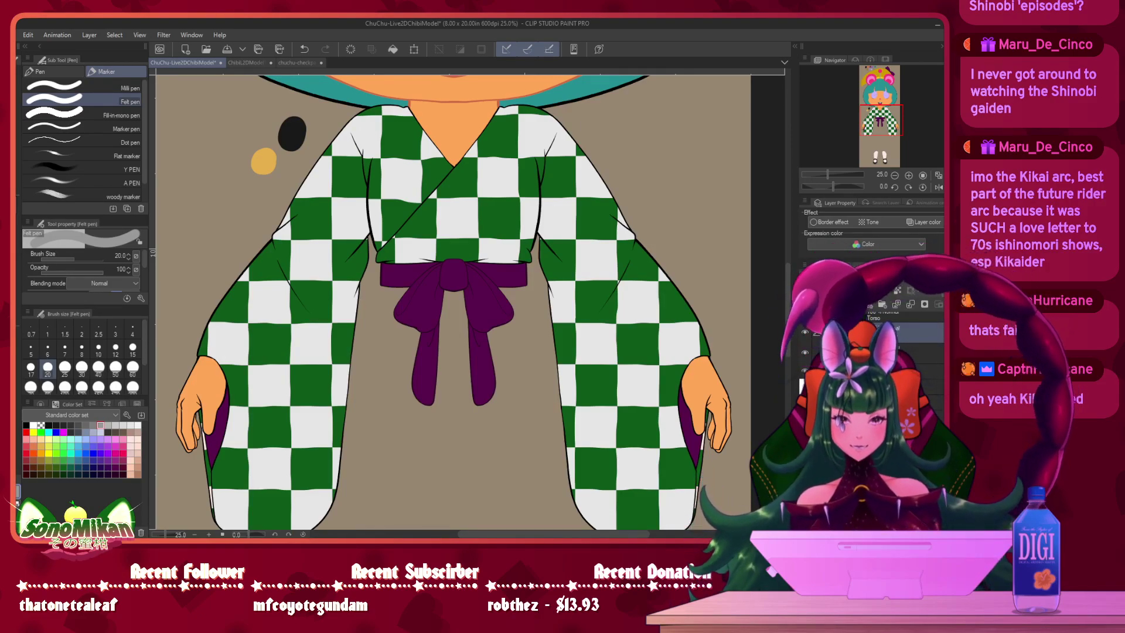
left_click(805, 388)
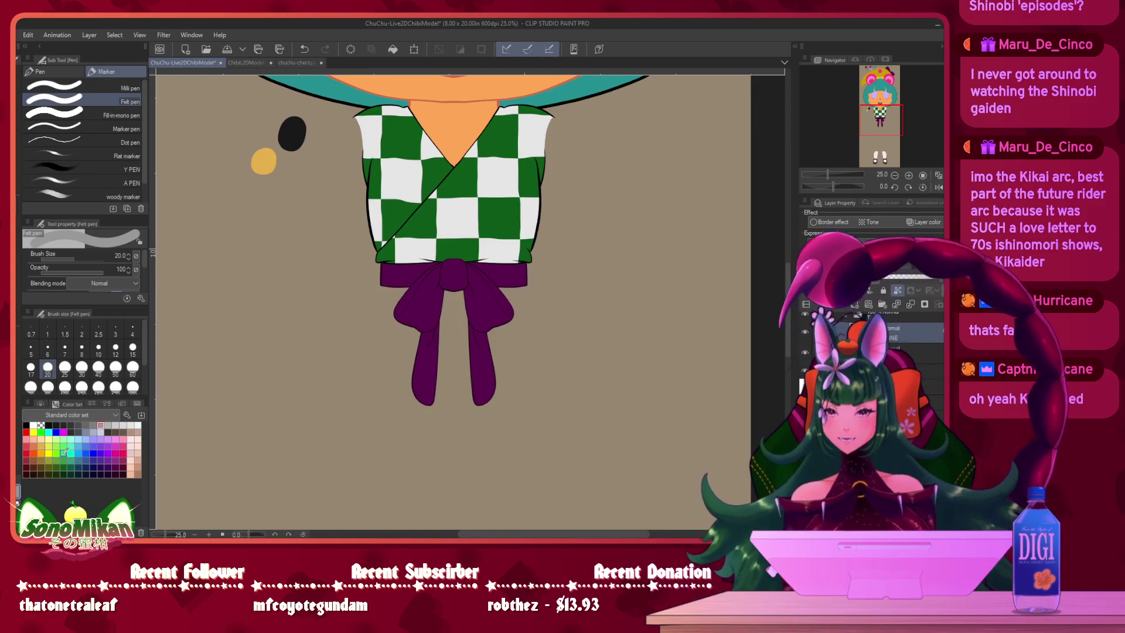
- Choose a dark green swatch and set the Darker pencil's brush size to 120
left_click(63, 473)
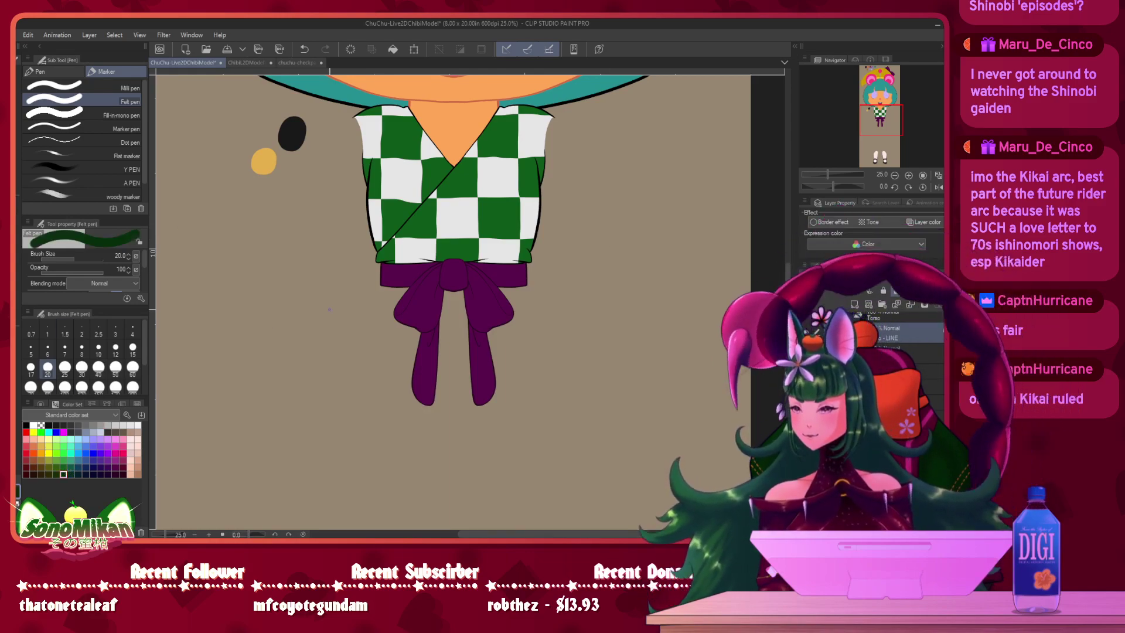
key("p")
key("bracketright")
key("bracketright")
key("bracketright")
key("bracketright")
key("bracketright")
key("bracketright")
key("bracketright")
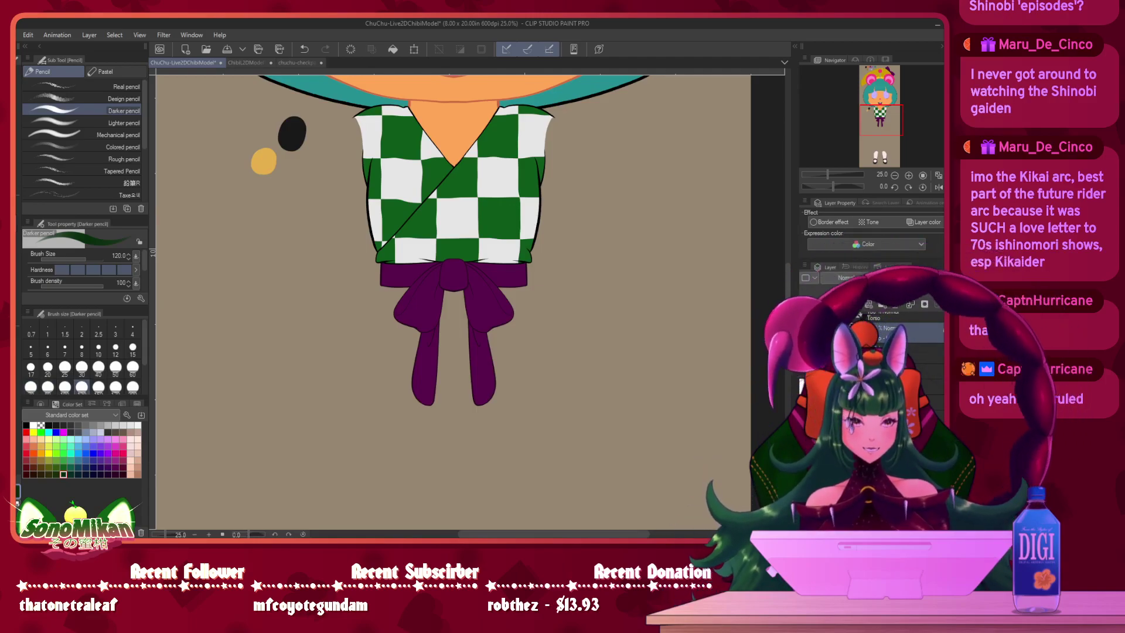
- Hide the waist bow and repaint the checkered top's outlines dark green with the Darker pencil at brush size 200
scroll(873, 363, "down", 2)
left_click(879, 372)
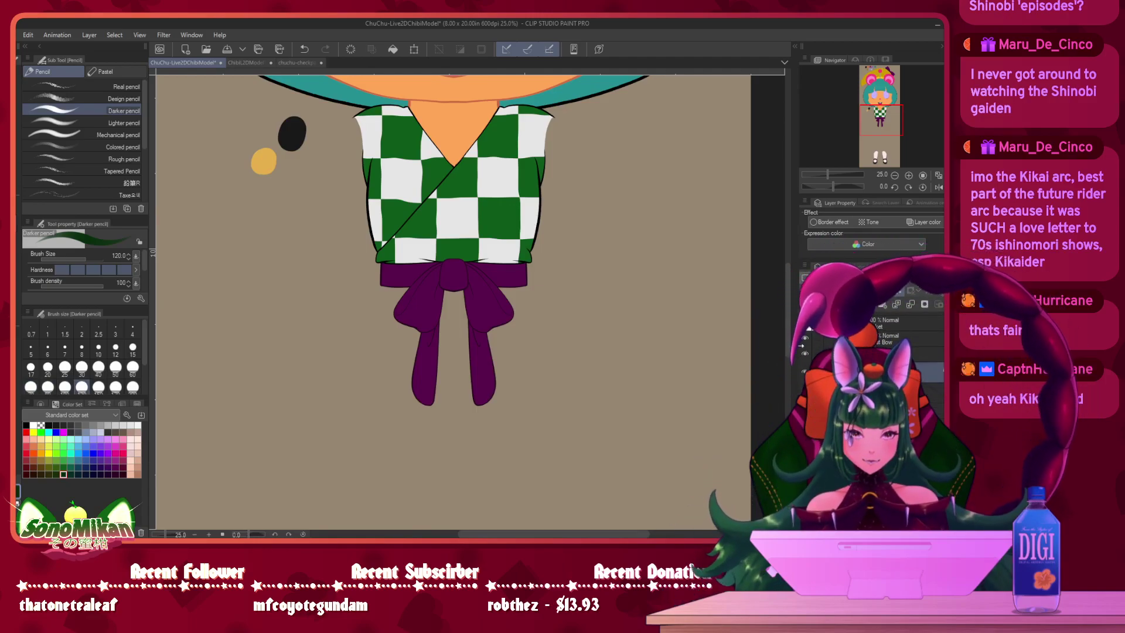
left_click(806, 334)
key("bracketright")
key("bracketright")
key("bracketright")
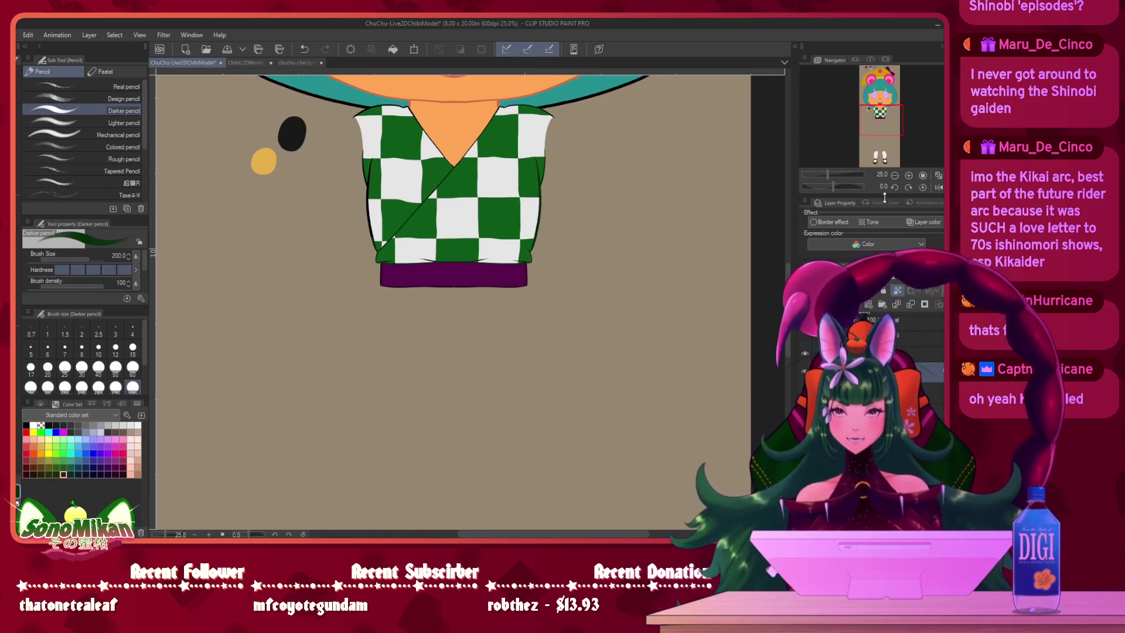
left_click(909, 175)
left_click(909, 175)
left_click_drag(623, 176, 623, 405)
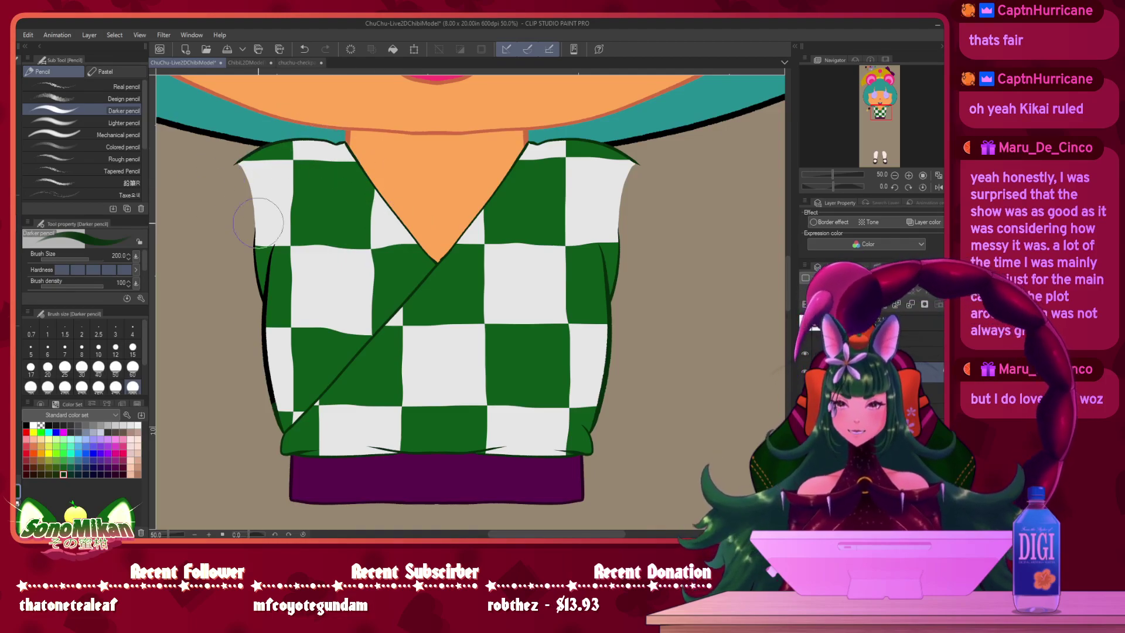
mouse_move(237, 299)
left_mouse_down()
mouse_move(384, 326)
mouse_move(354, 317)
left_mouse_up()
- Repaint the shoulder, neckline and left side outlines gray along the white checks with the Felt pen at brush size 30
left_click(93, 426)
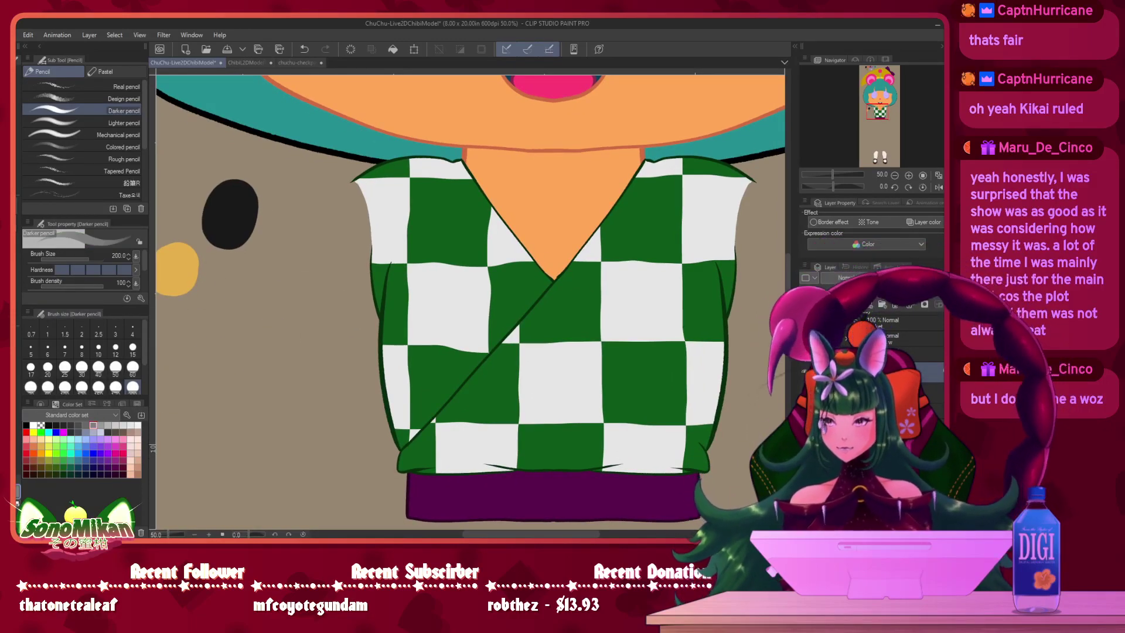
key("p")
key("bracketleft")
key("bracketleft")
key("bracketright")
key("bracketright")
key("bracketright")
key("bracketright")
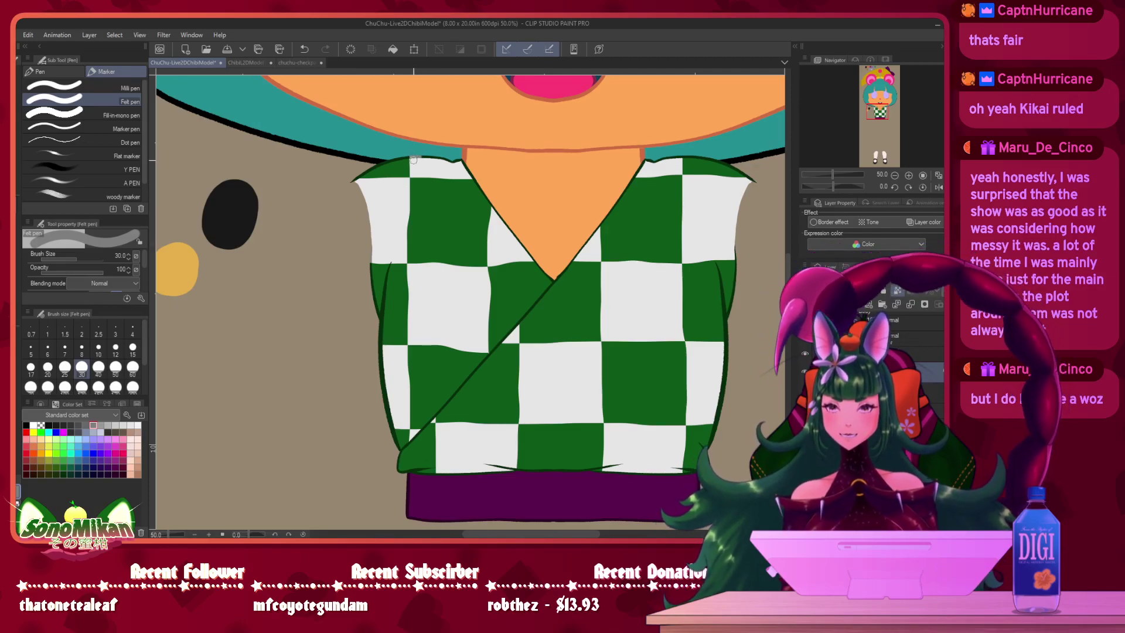
left_click_drag(414, 158, 448, 159)
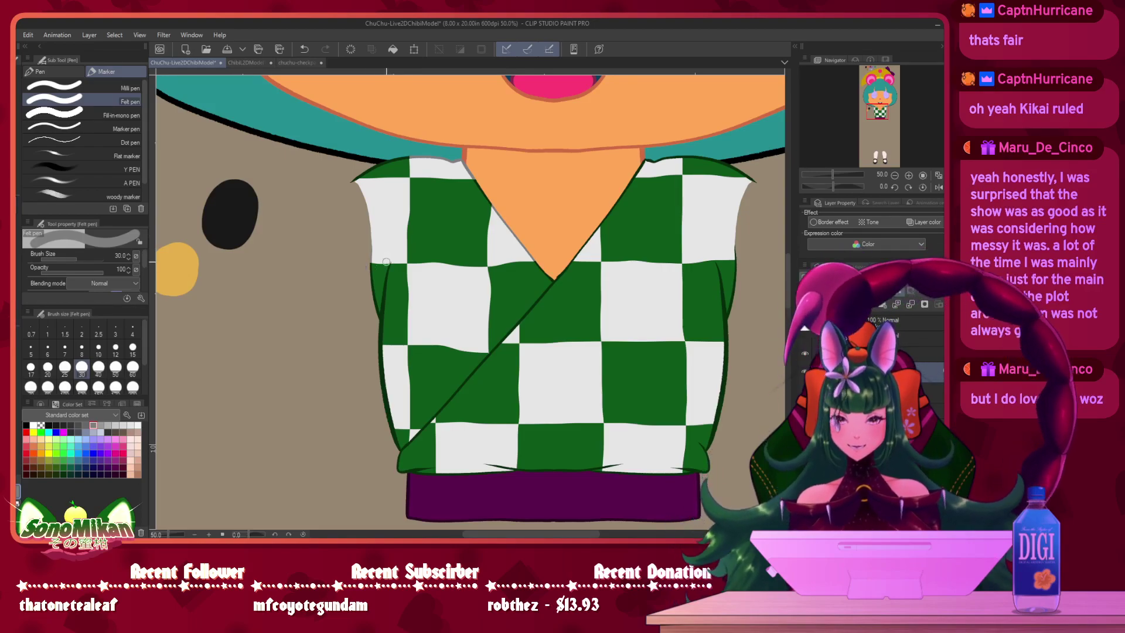
left_click_drag(381, 380, 387, 352)
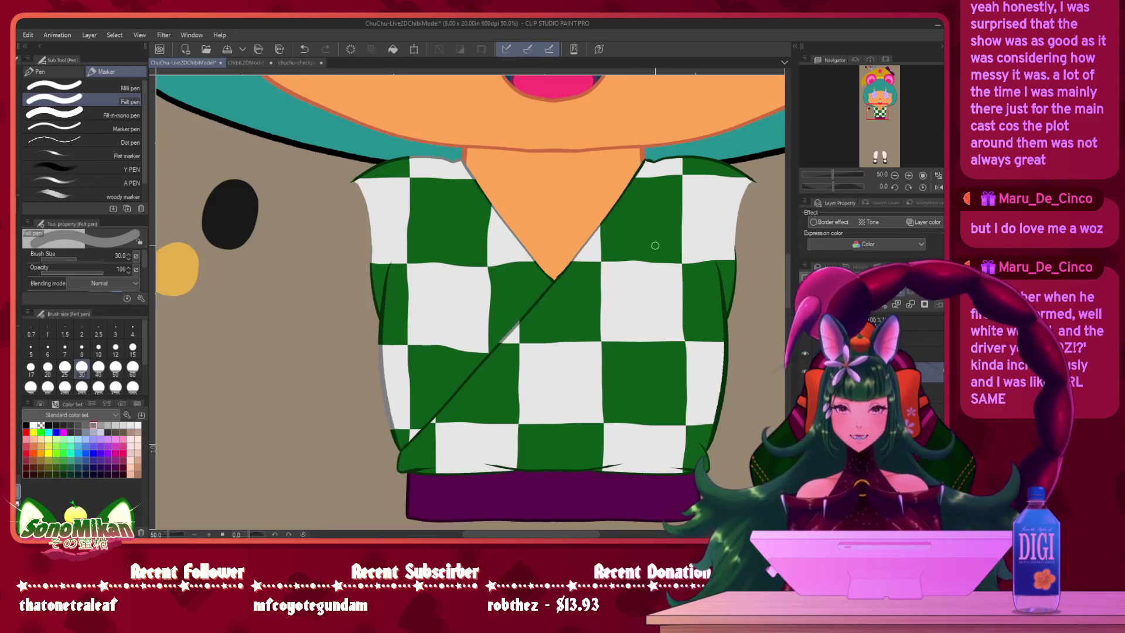
- Repaint the wrap edge's lowest white check line gray at brush size 15 and the hem's white check lines at size 25
left_click_drag(598, 335, 623, 247)
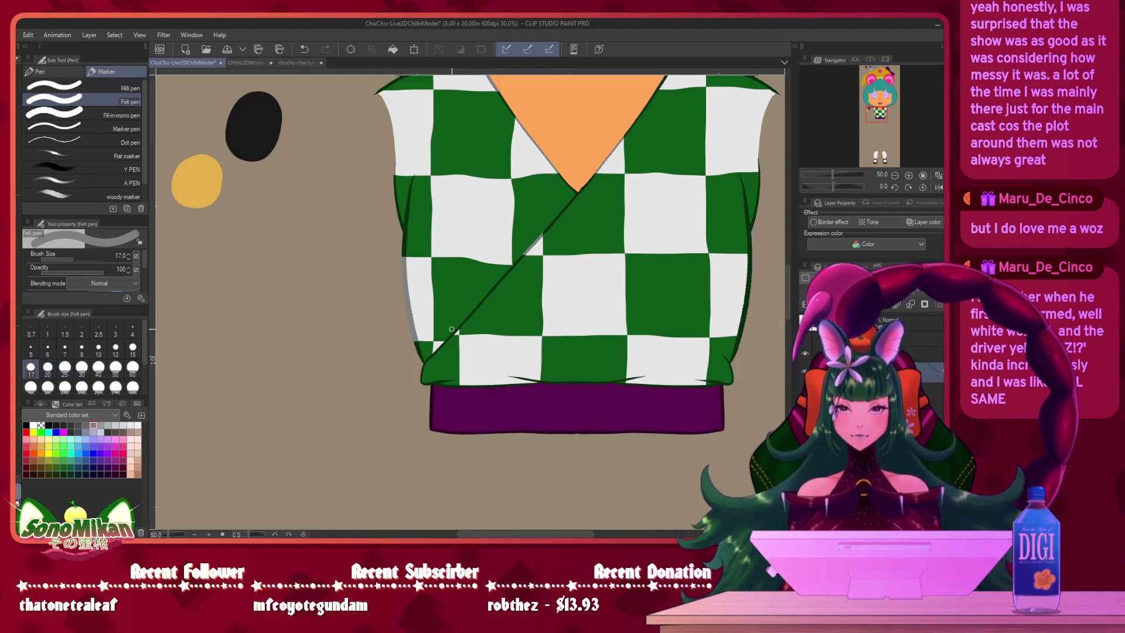
scroll(458, 338, "up", 2)
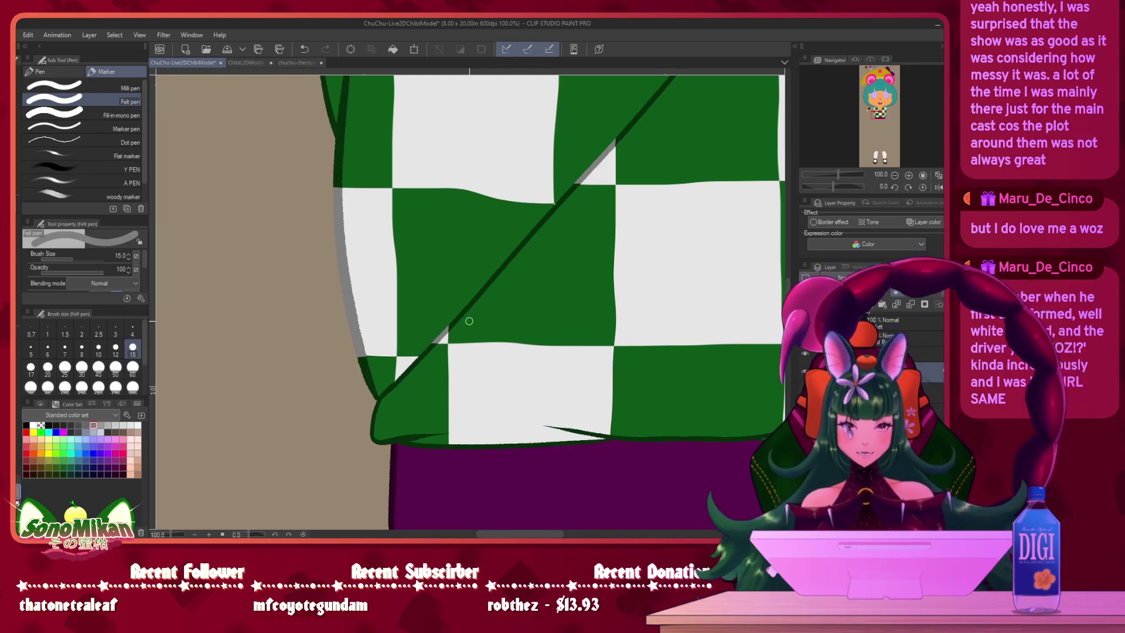
left_click_drag(612, 348, 538, 188)
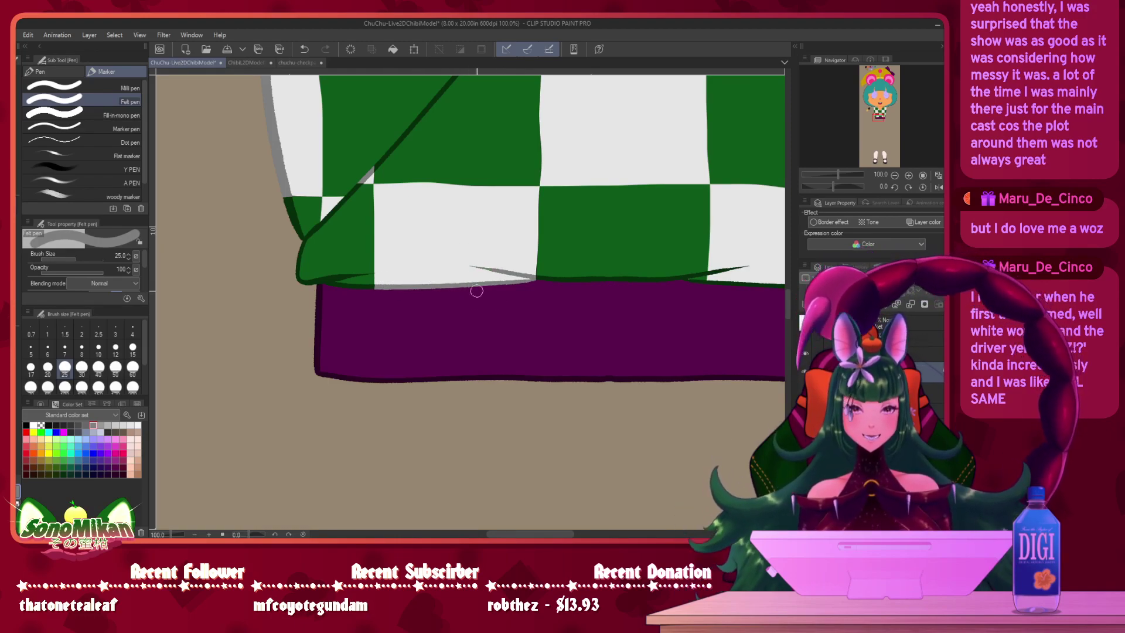
left_click_drag(598, 321, 519, 322)
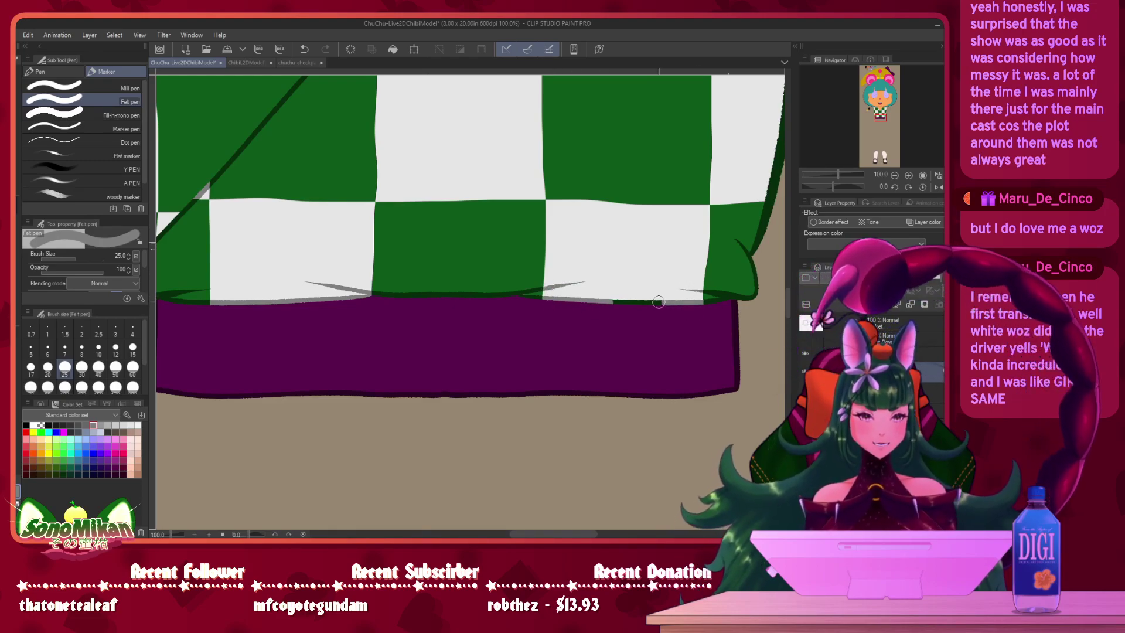
- Repaint the top's right side and armhole outlines gray along the white checks at brush size 25
mouse_move(659, 217)
left_mouse_down()
mouse_move(515, 363)
mouse_move(738, 327)
mouse_move(539, 386)
mouse_move(564, 362)
left_mouse_up()
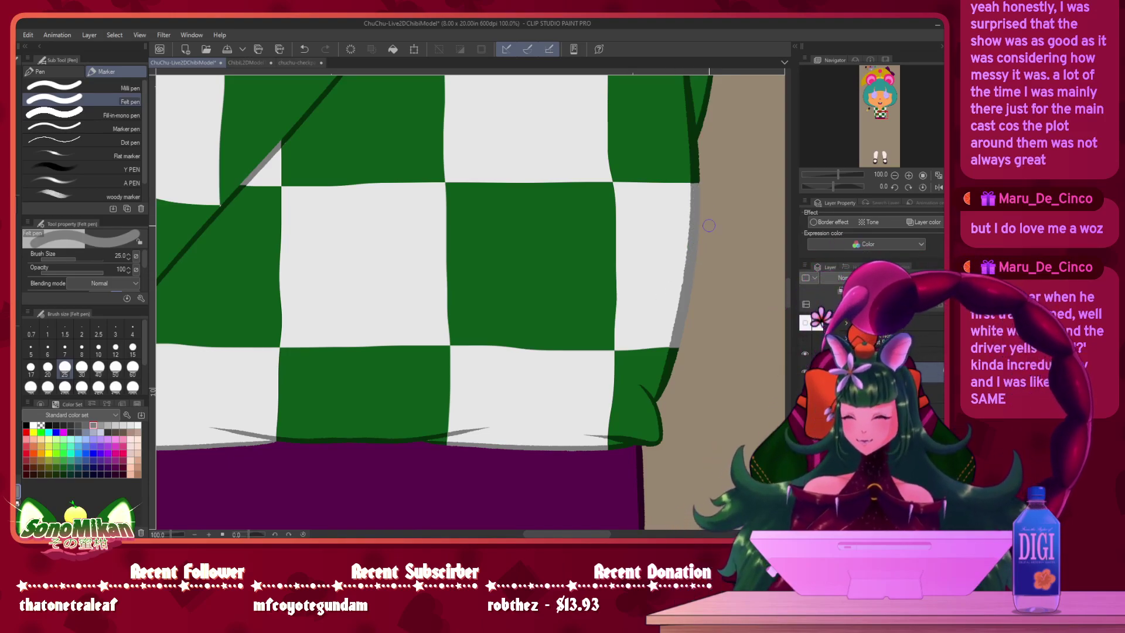
scroll(709, 225, "up", 5)
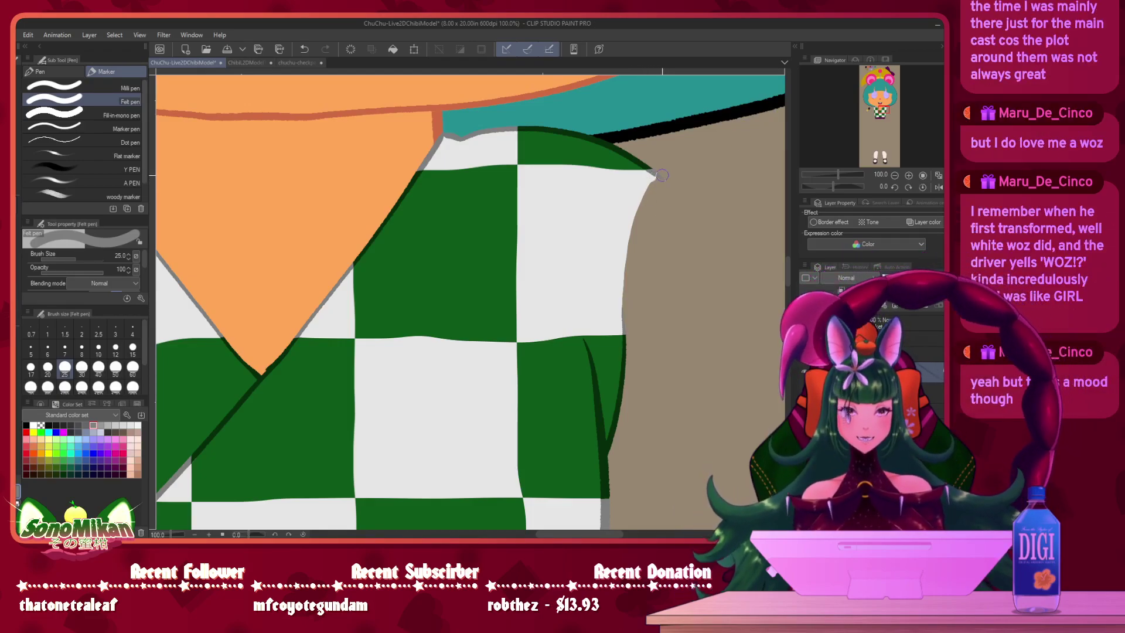
left_click_drag(679, 288, 700, 241)
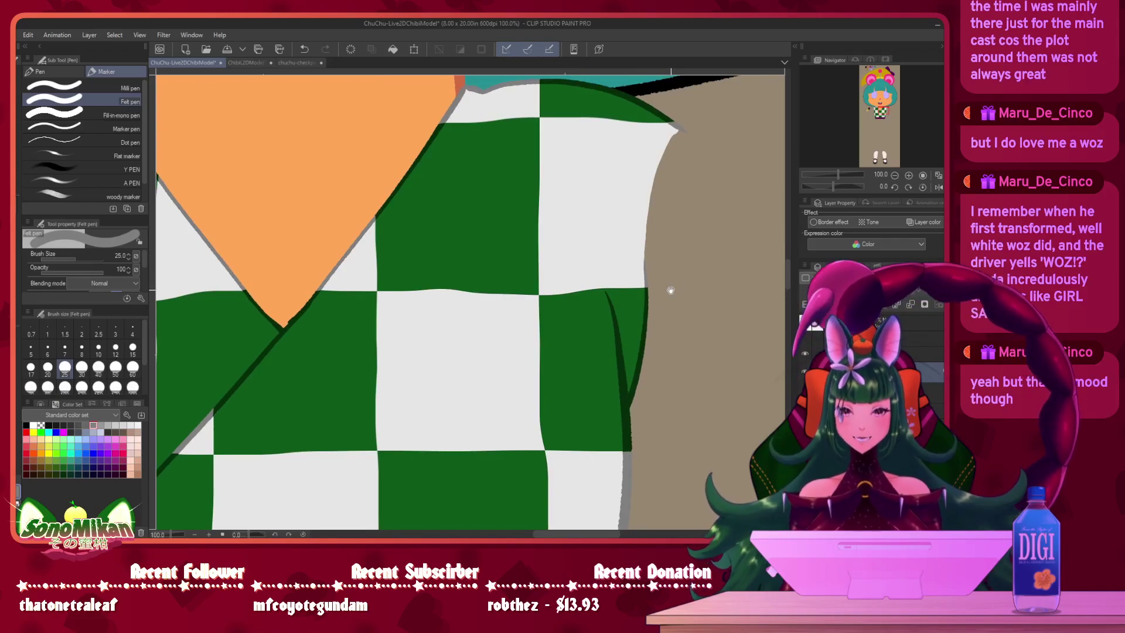
left_click_drag(644, 300, 665, 183)
left_click_drag(628, 224, 690, 203)
scroll(690, 204, "down", 2)
scroll(685, 200, "left", 4)
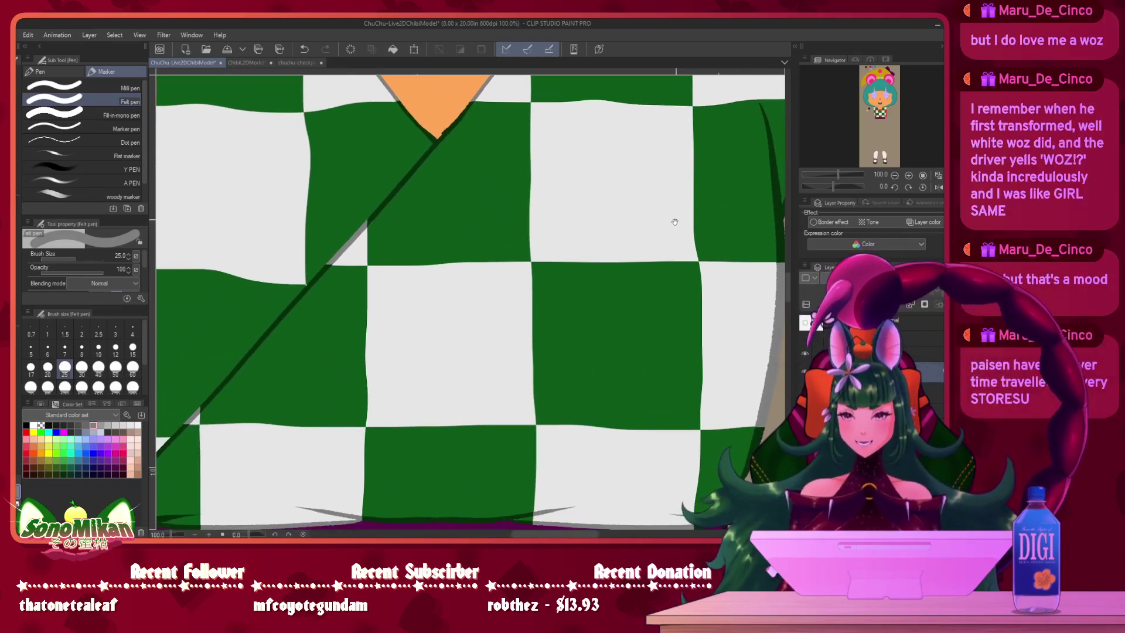
- Show the checkered sleeves again beside the finished top
scroll(667, 269, "left", 2)
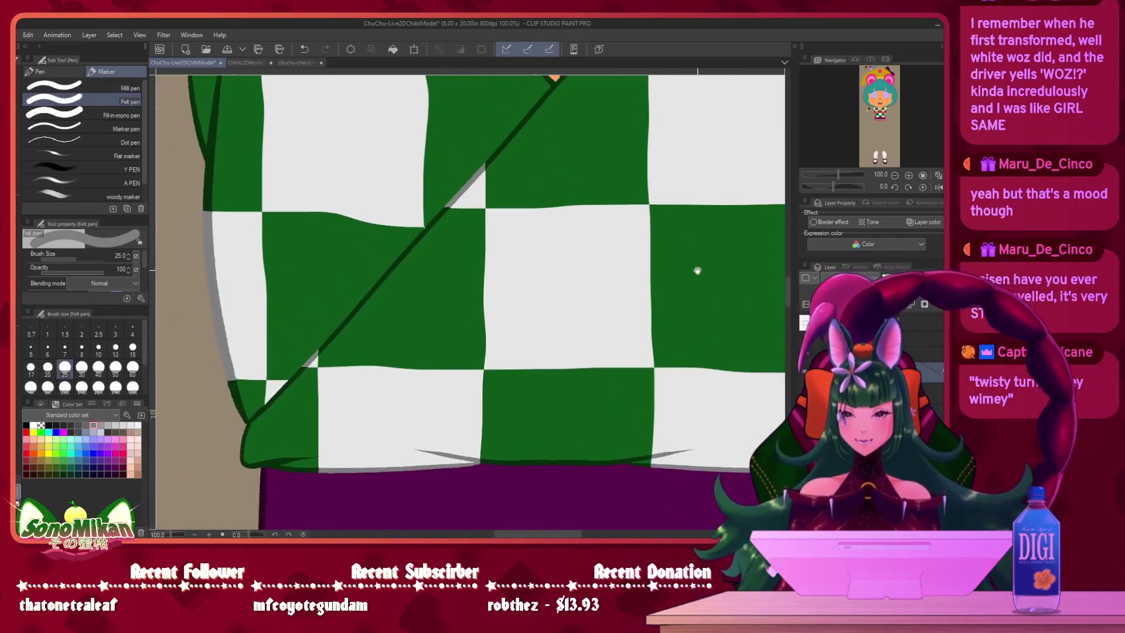
scroll(650, 293, "up", 5)
scroll(647, 302, "up", 2)
scroll(647, 302, "right", 1)
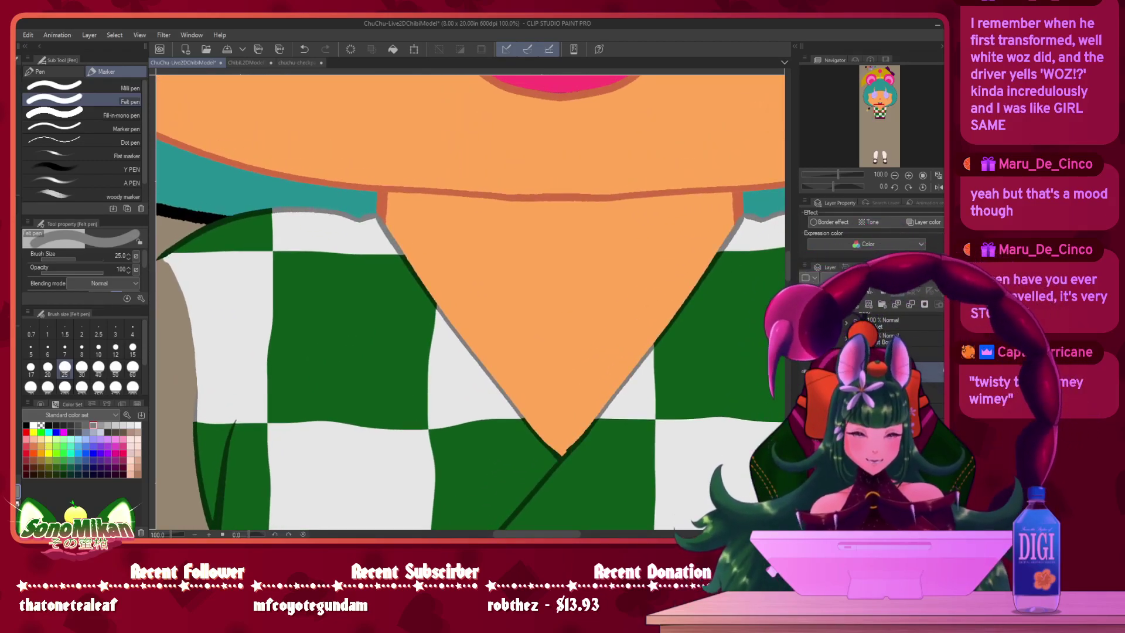
left_click(826, 354)
left_click(805, 369)
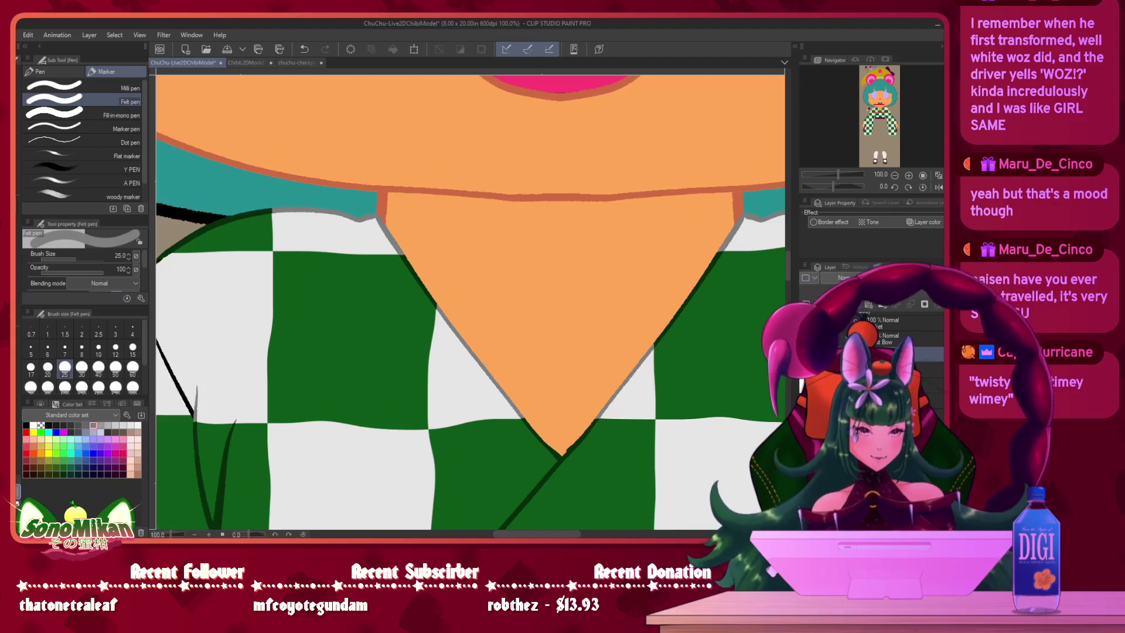
left_click_drag(682, 401, 847, 358)
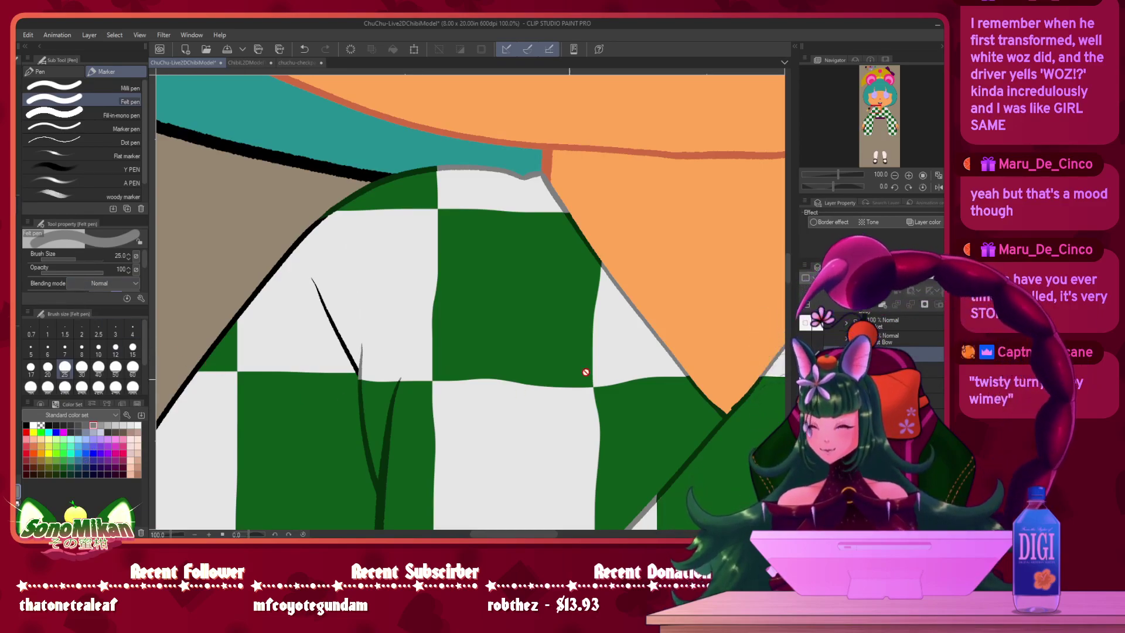
scroll(736, 369, "left", 8)
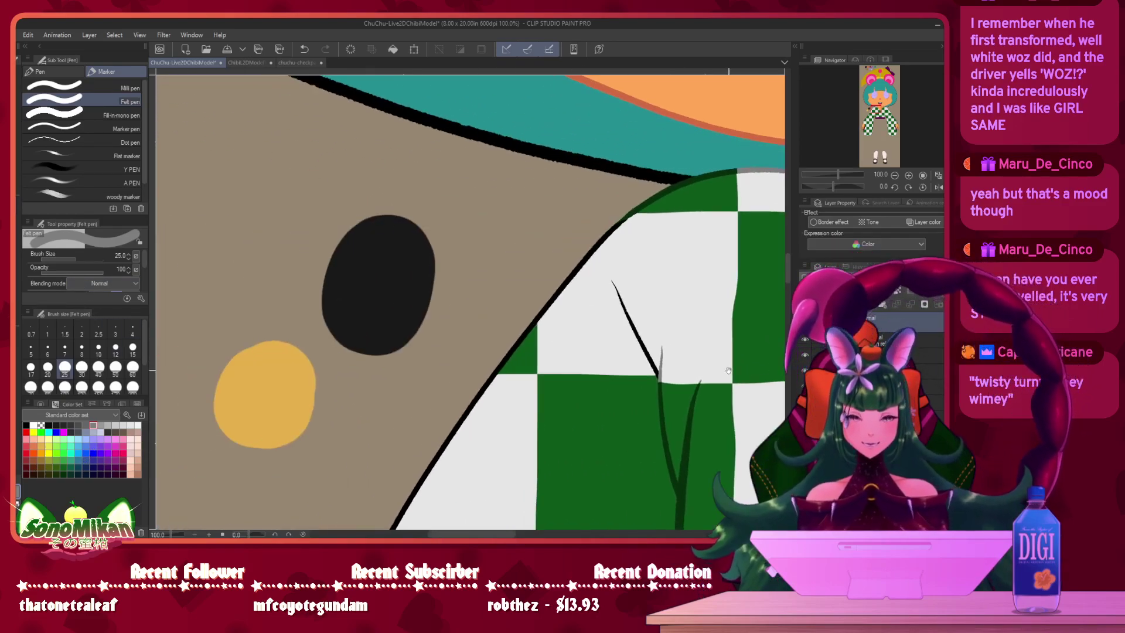
- Paint a gray and a dark green color swatch beside the left shoulder with the Felt pen at brush size 80
key("]")
key("]")
key("]")
key("]")
key("]")
key("]")
left_click_drag(515, 223, 496, 264)
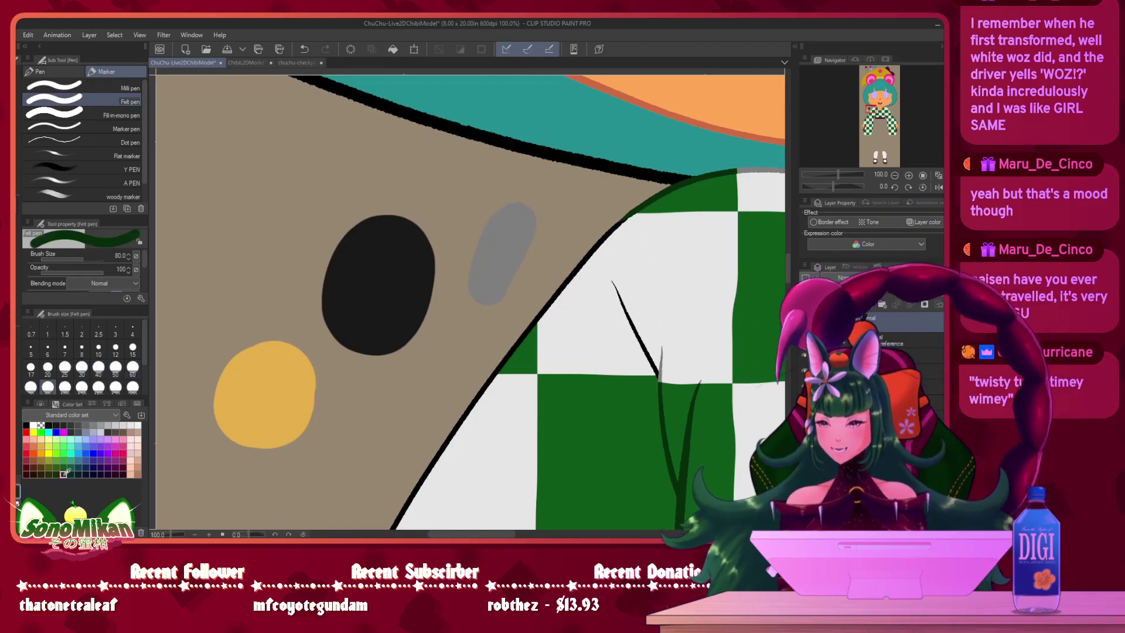
left_click_drag(324, 174, 298, 175)
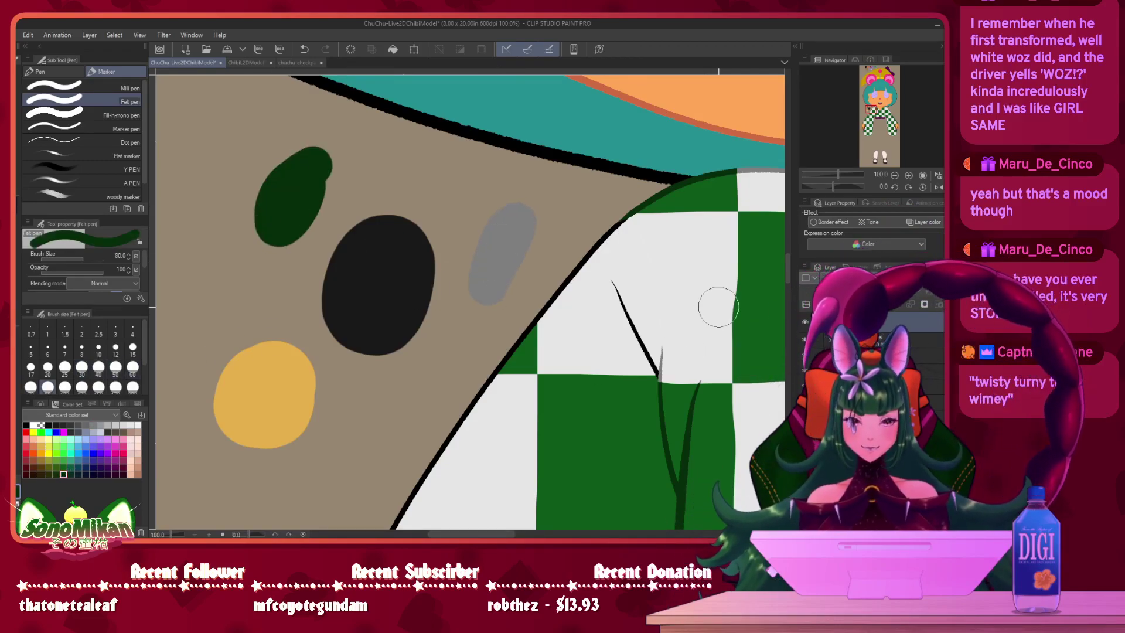
- Hide the checkered top and the left lower sleeve to isolate the left upper sleeve
scroll(644, 387, "down", 2)
left_click_drag(615, 405, 509, 224)
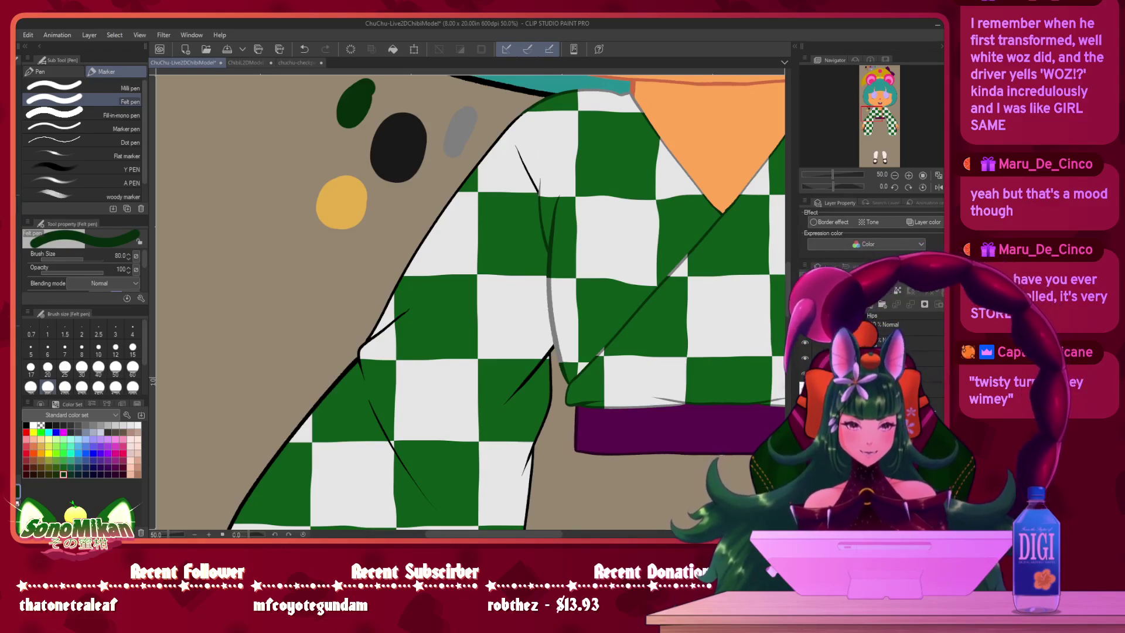
left_click(796, 375)
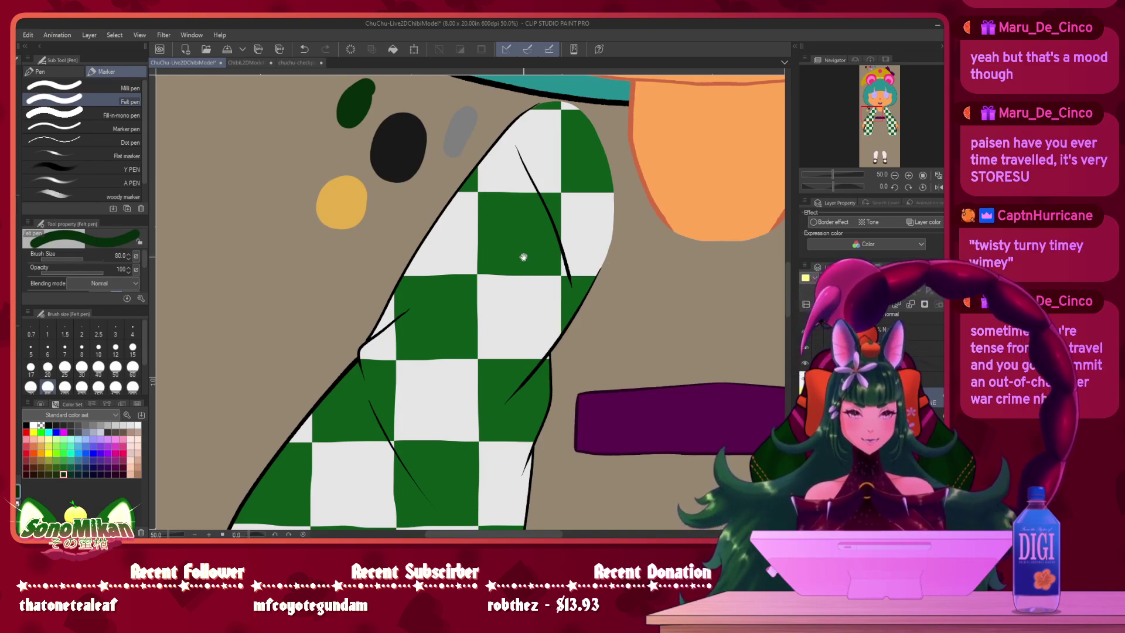
left_click_drag(522, 264, 572, 178)
left_click(805, 332)
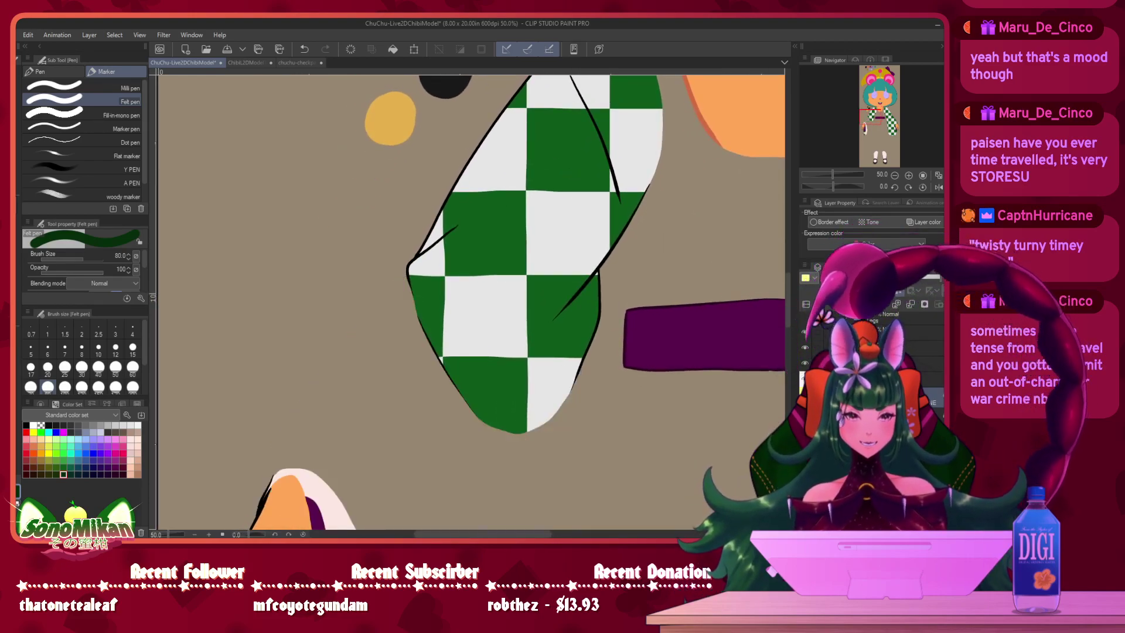
- Repaint the left upper sleeve's outlines and fold lines dark green with the Felt pen at brush size 150
left_click_drag(653, 294, 616, 340)
key("bracketright")
key("bracketright")
key("bracketright")
left_click_drag(597, 240, 512, 388)
left_click_drag(564, 321, 534, 425)
left_click_drag(507, 303, 583, 262)
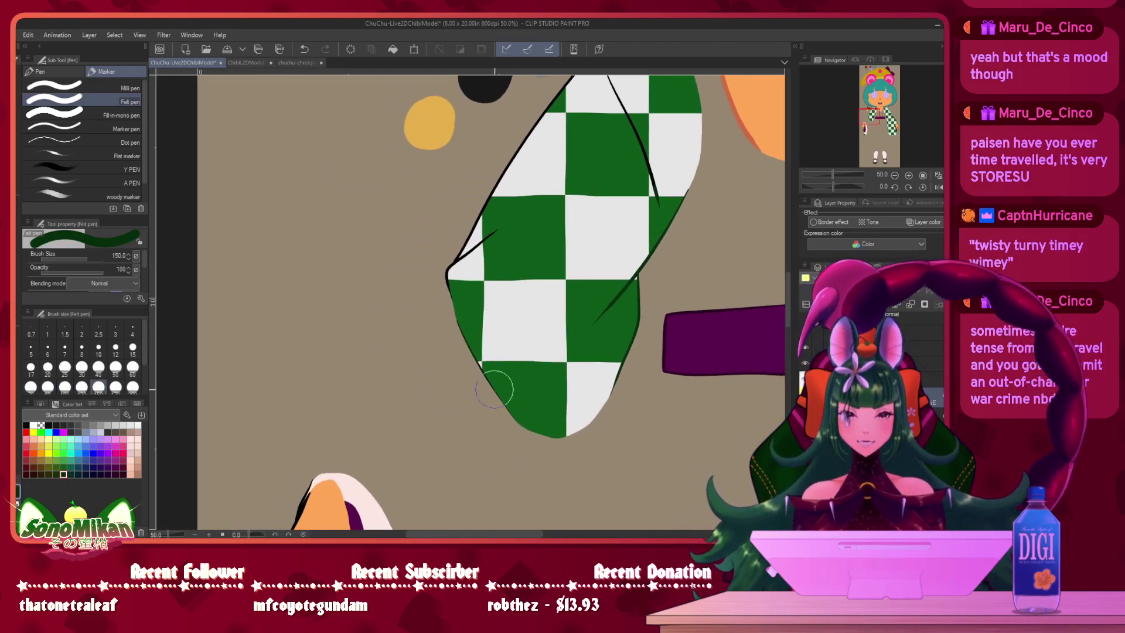
left_click_drag(548, 215, 516, 359)
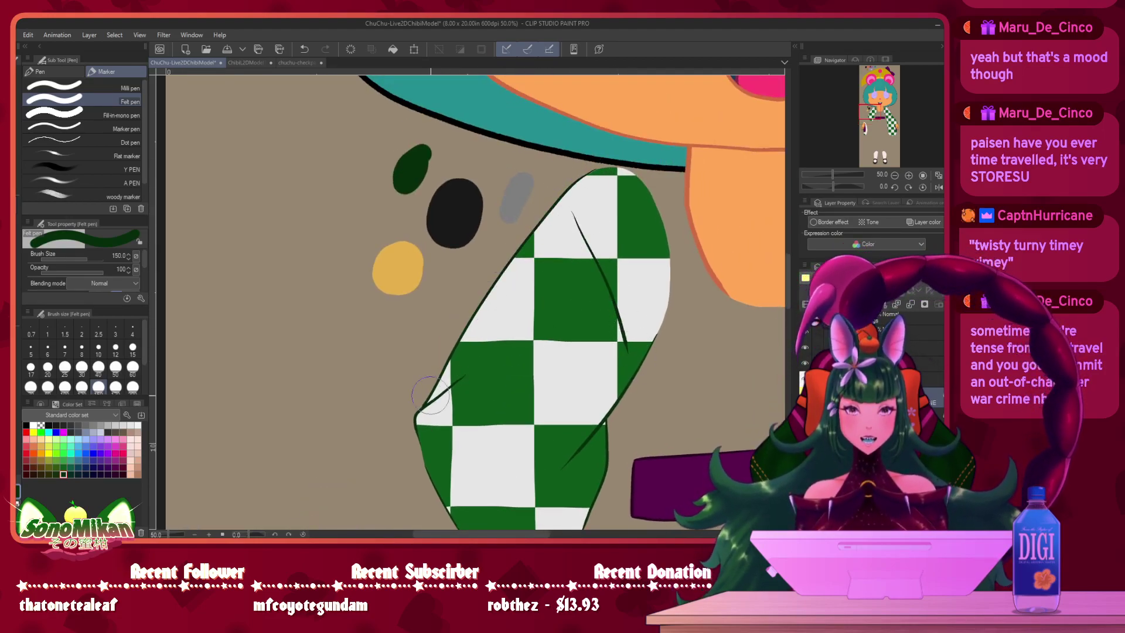
left_click_drag(583, 369, 524, 181)
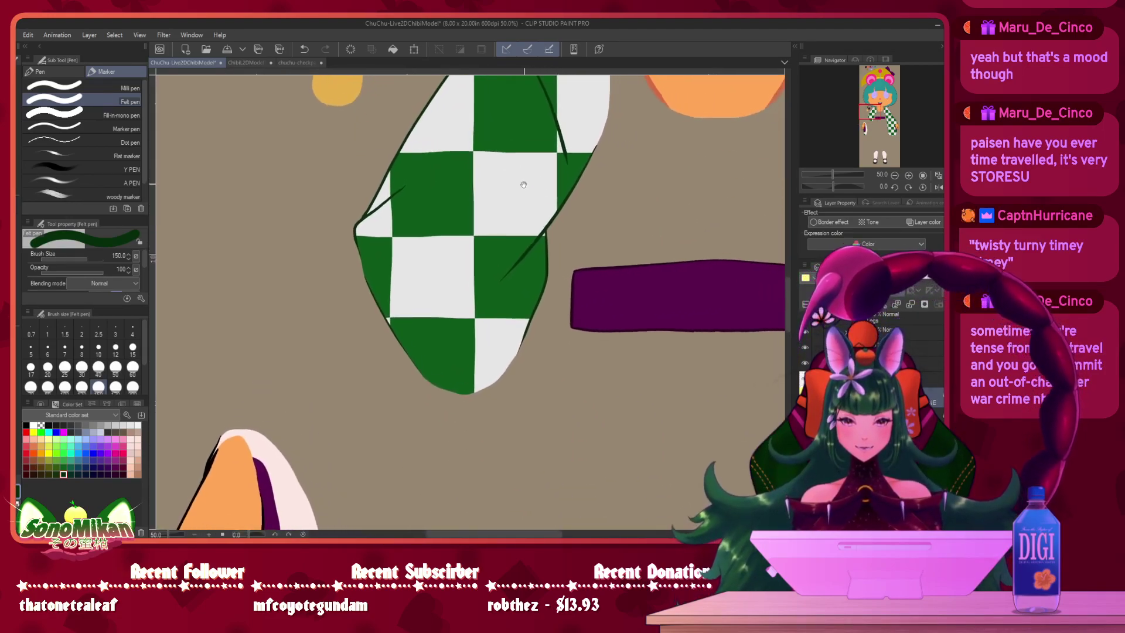
- Show the left lower sleeve, hide the upper sleeve and repaint the lower sleeve's outlines dark green at brush size 150
left_click_drag(578, 284, 500, 271)
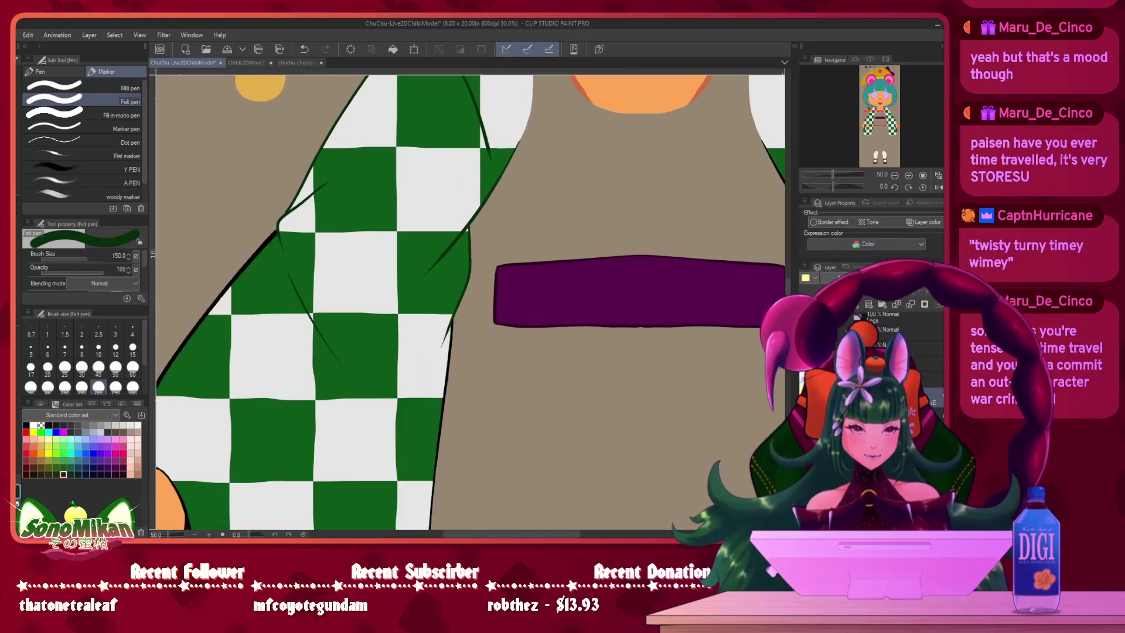
left_click_drag(581, 351, 705, 236)
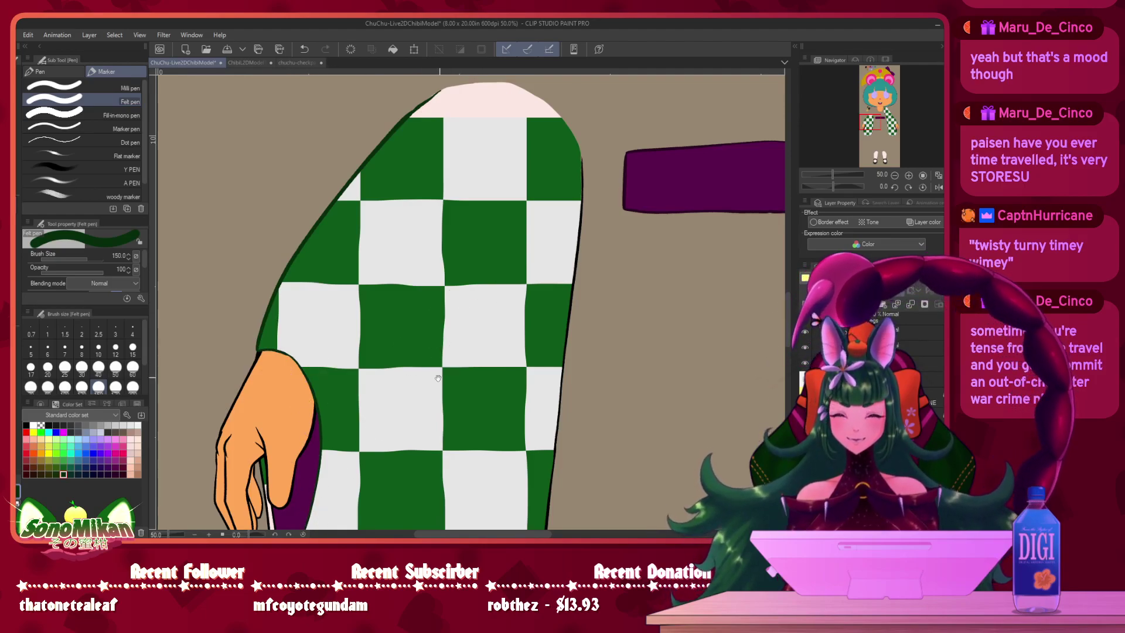
left_click_drag(313, 518, 364, 344)
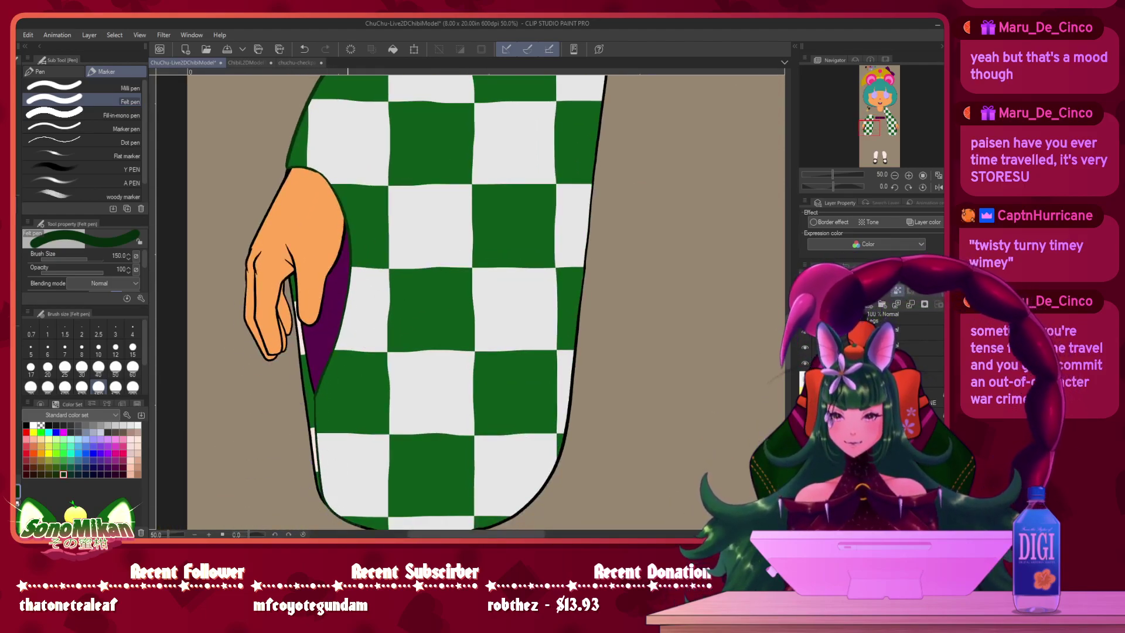
left_click_drag(379, 430, 285, 248)
left_click_drag(240, 344, 350, 364)
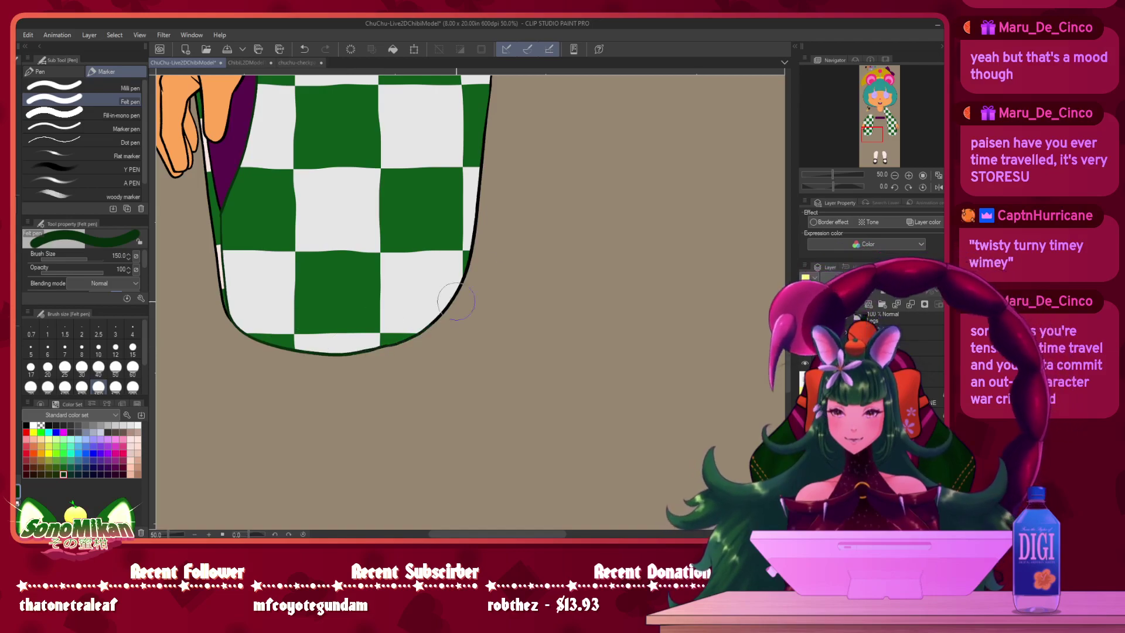
left_click_drag(492, 189, 466, 361)
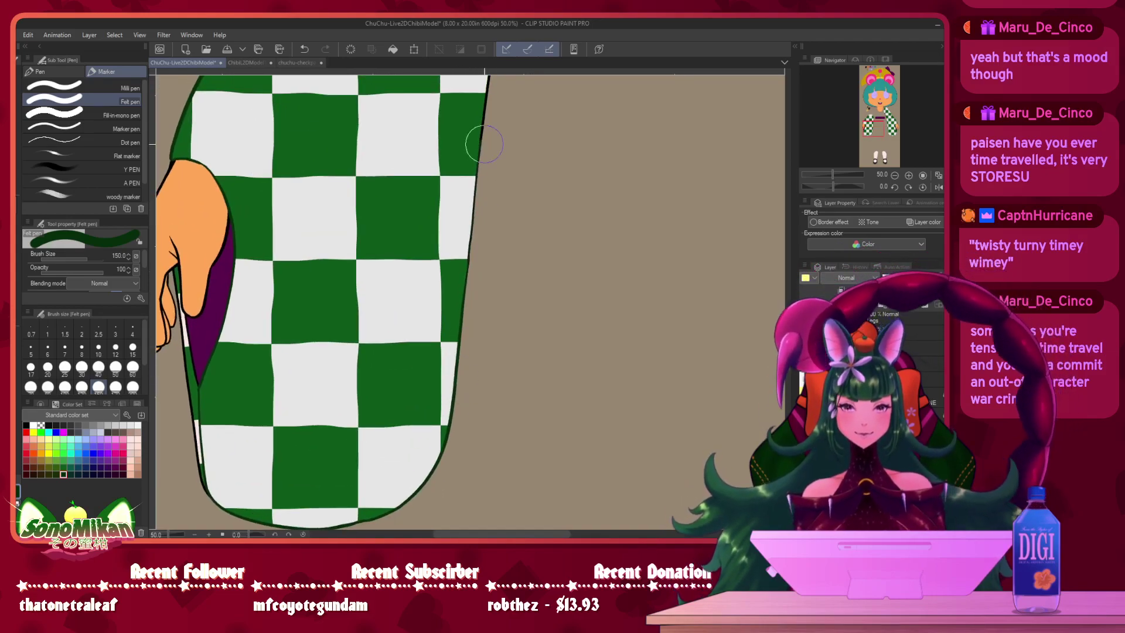
left_click_drag(497, 201, 473, 310)
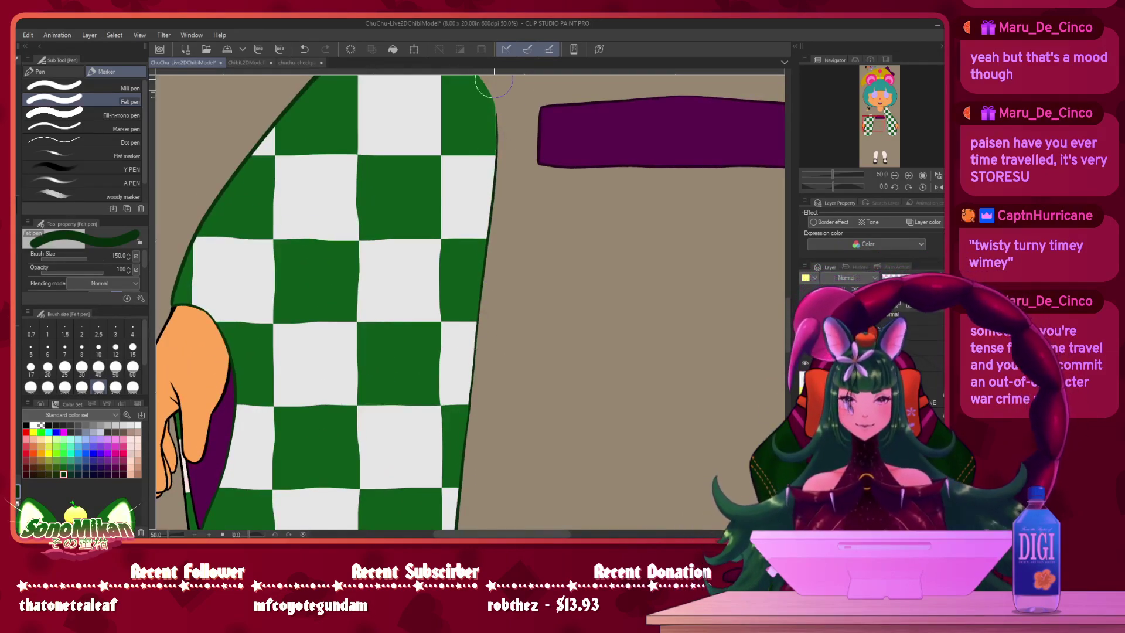
left_click_drag(531, 279, 576, 310)
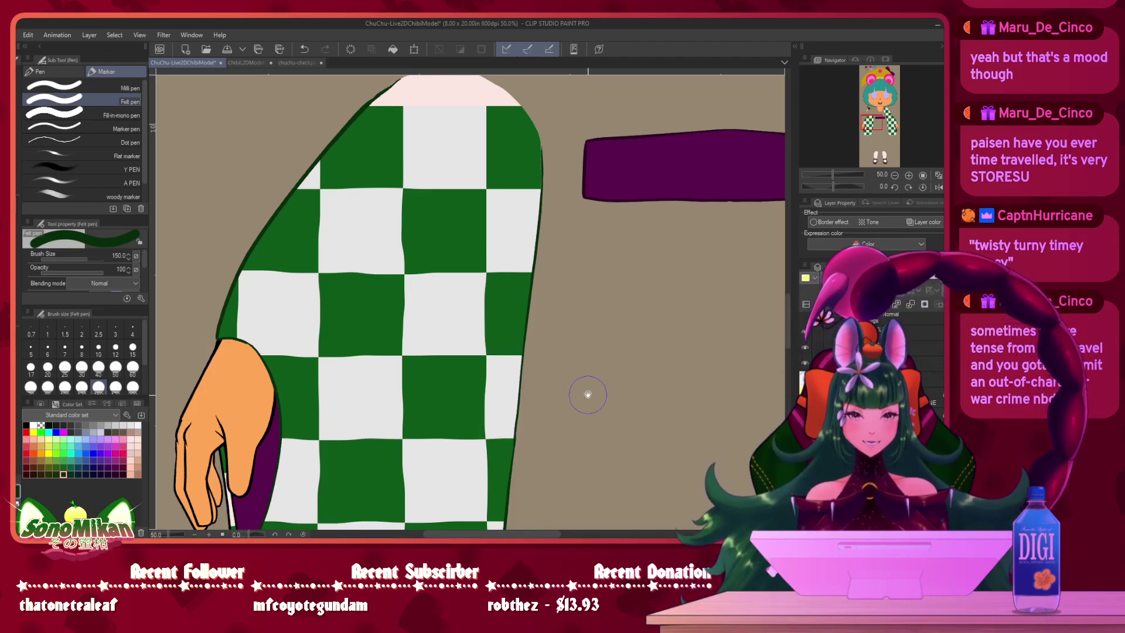
left_click_drag(581, 388, 608, 298)
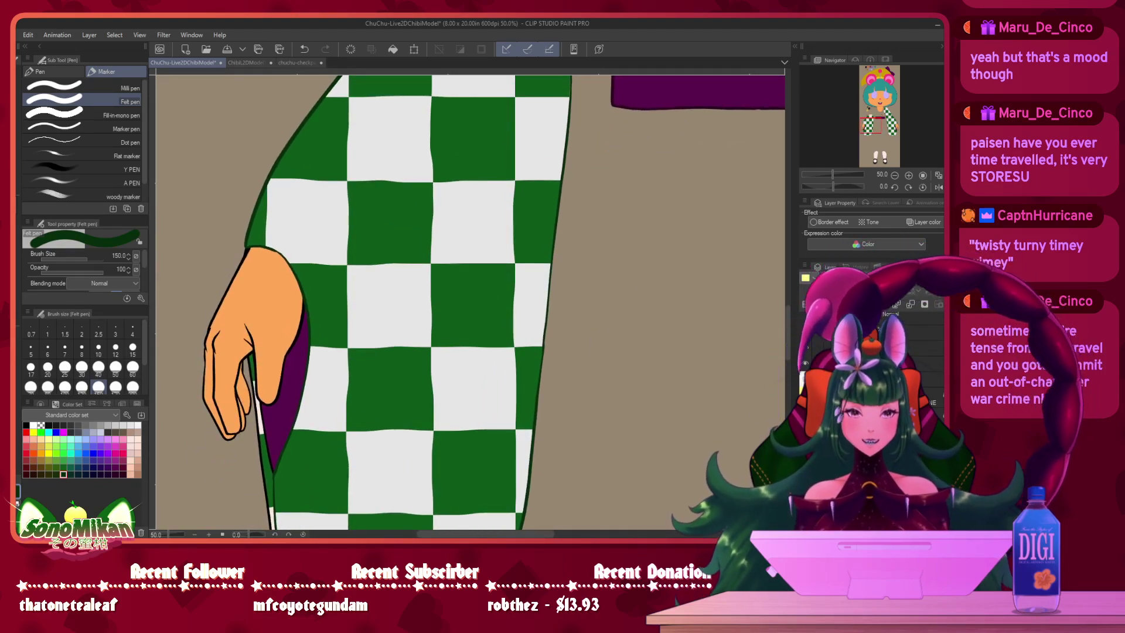
left_click_drag(718, 437, 715, 307)
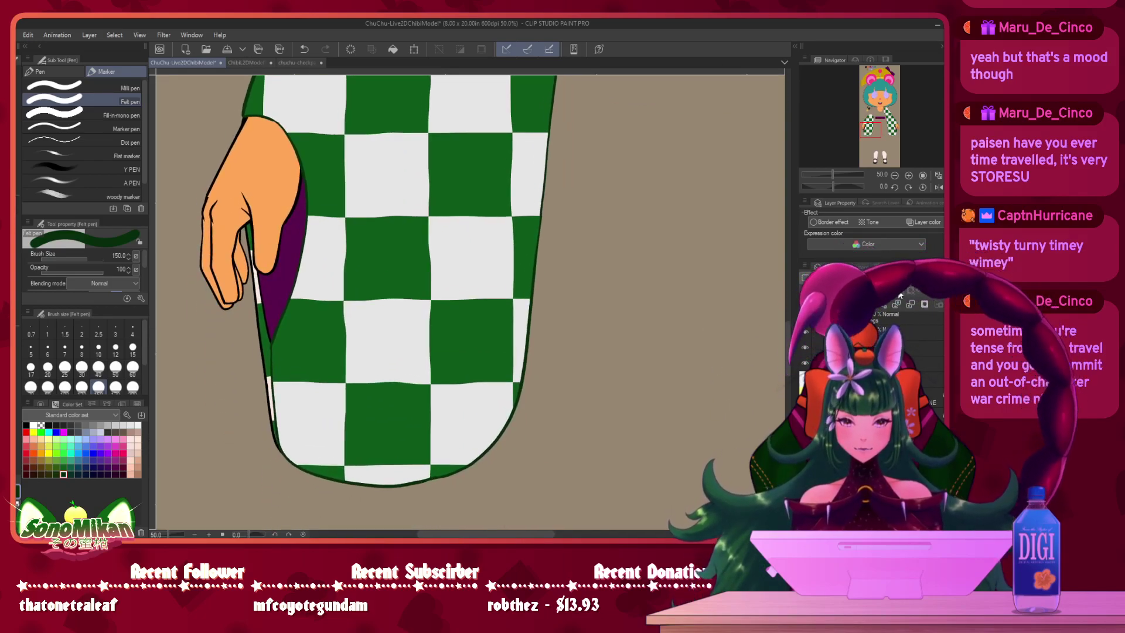
- Hide the front of the left sleeve and the hand, and repaint the sleeve back's outer outline dark green
left_click_drag(629, 335, 701, 311)
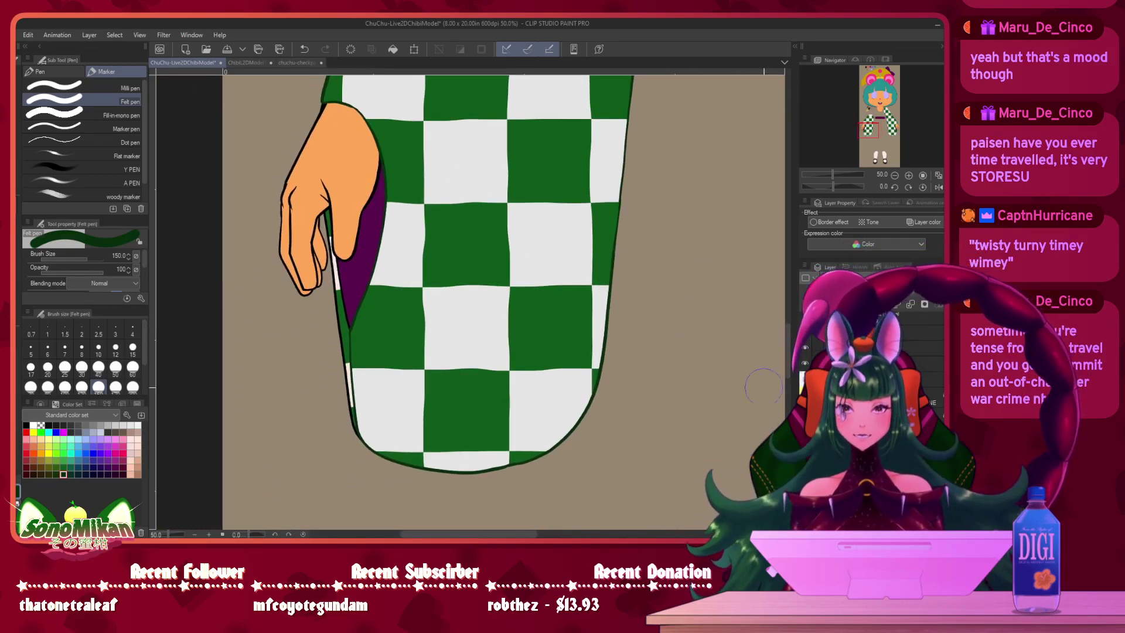
left_click(805, 362)
mouse_move(424, 427)
left_mouse_down()
mouse_move(358, 451)
mouse_move(342, 331)
left_mouse_up()
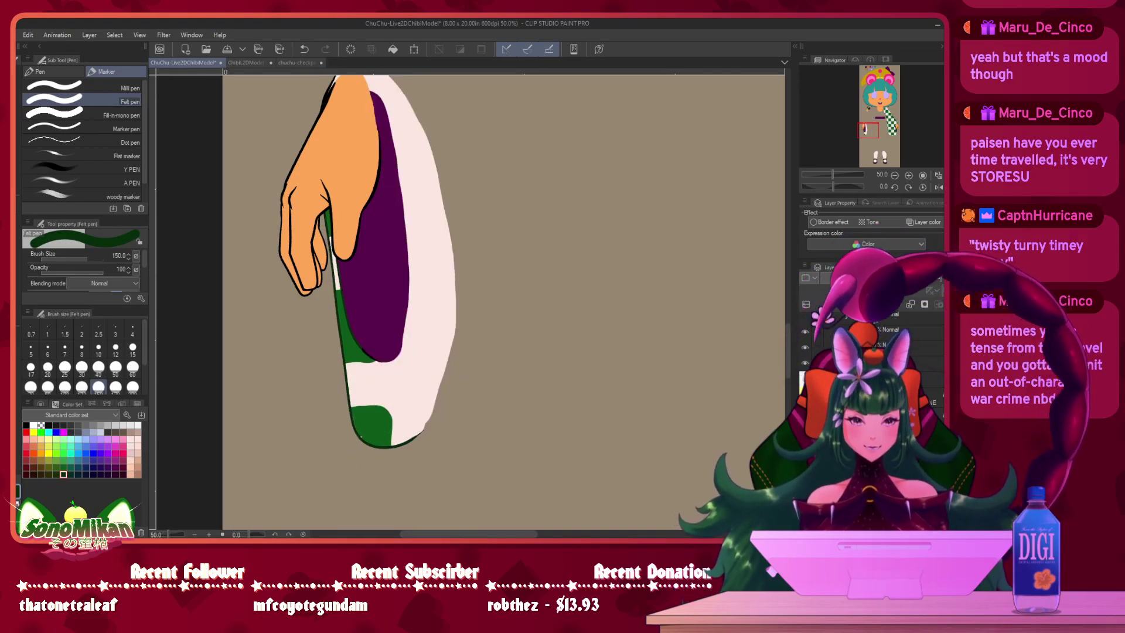
left_click(805, 393)
left_click_drag(453, 238, 504, 362)
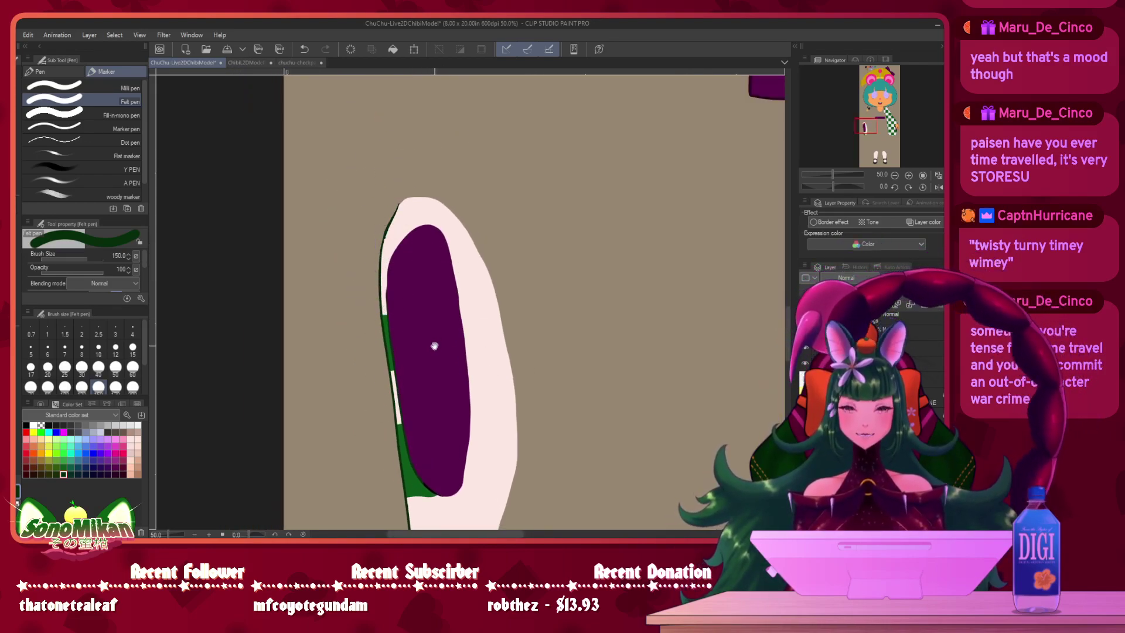
left_click_drag(434, 344, 404, 201)
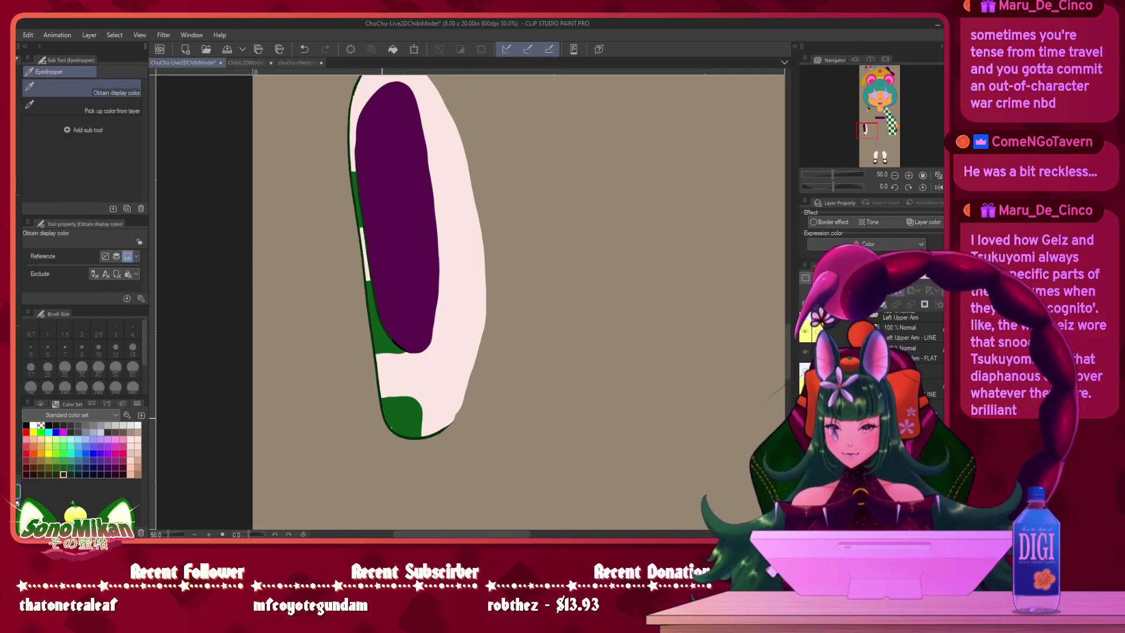
- Undo the last stroke, pick up the dark green swatch color and repaint the sleeve back's line along the purple lining at brush size 100
key("bracketleft")
key("bracketleft")
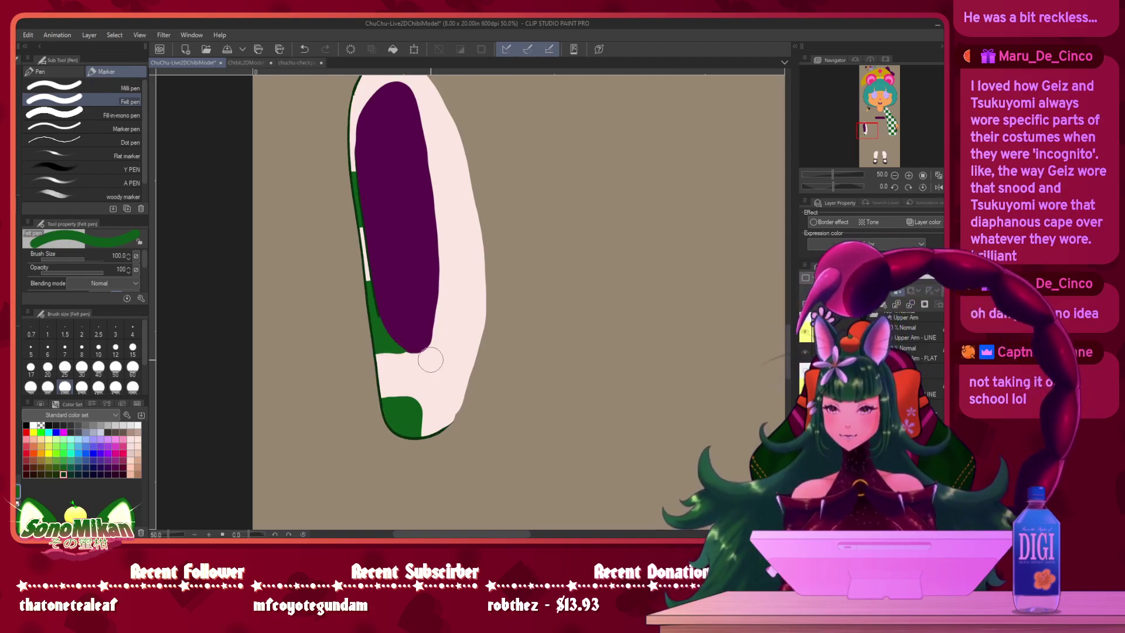
key("ctrl+z")
left_click(18, 165)
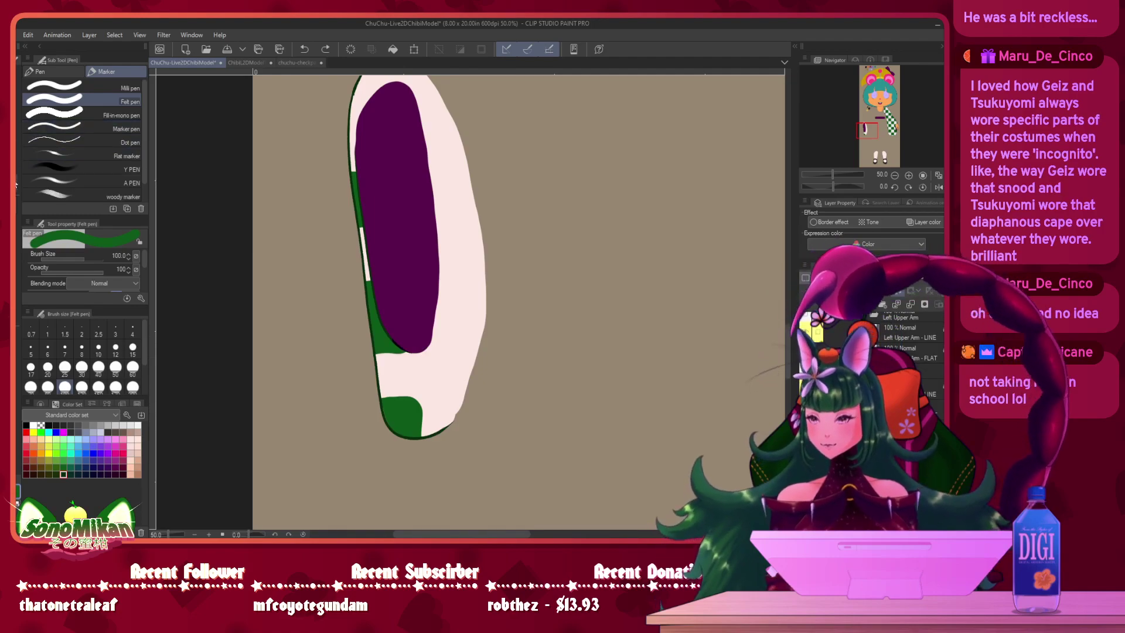
left_click_drag(535, 192, 530, 492)
left_click_drag(547, 196, 482, 492)
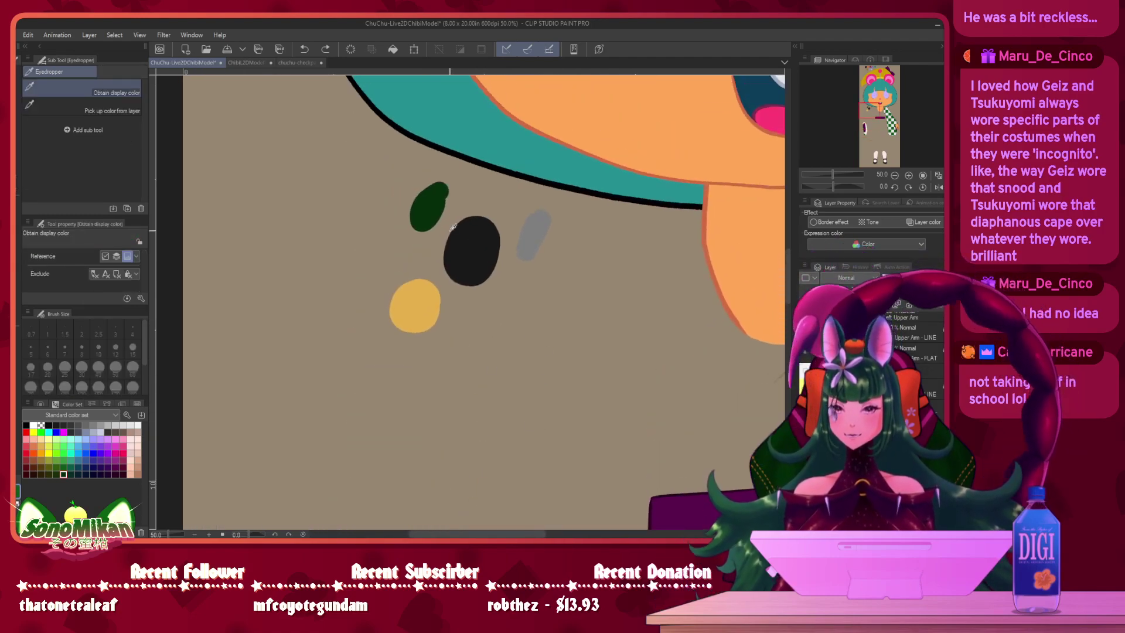
left_click(444, 206)
key("p")
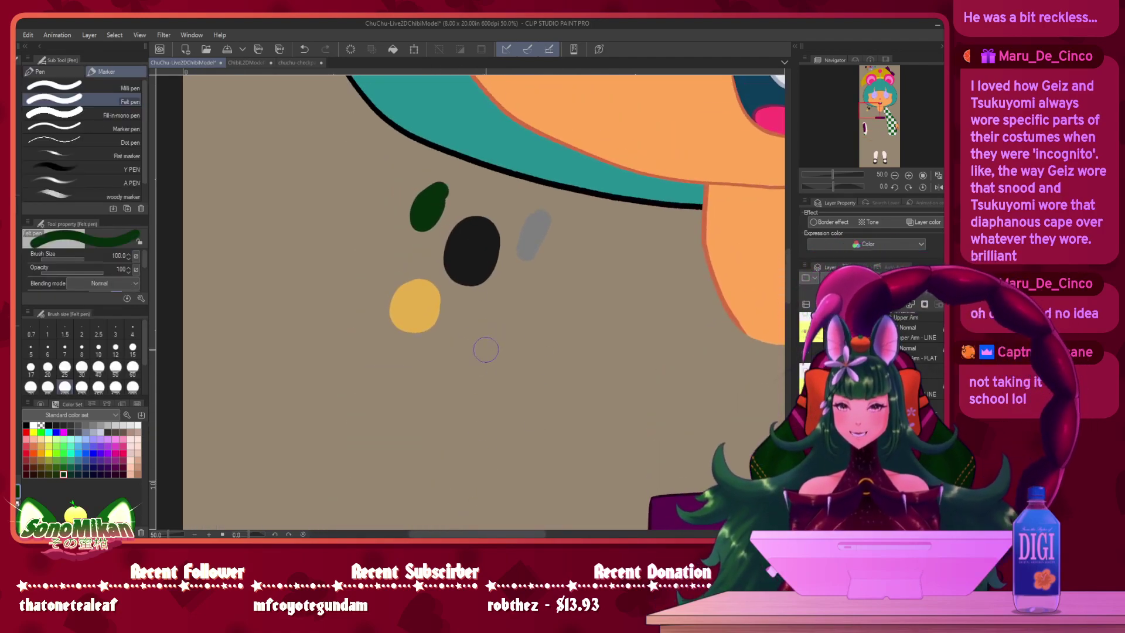
left_click_drag(486, 343, 517, 192)
left_click_drag(460, 485, 500, 191)
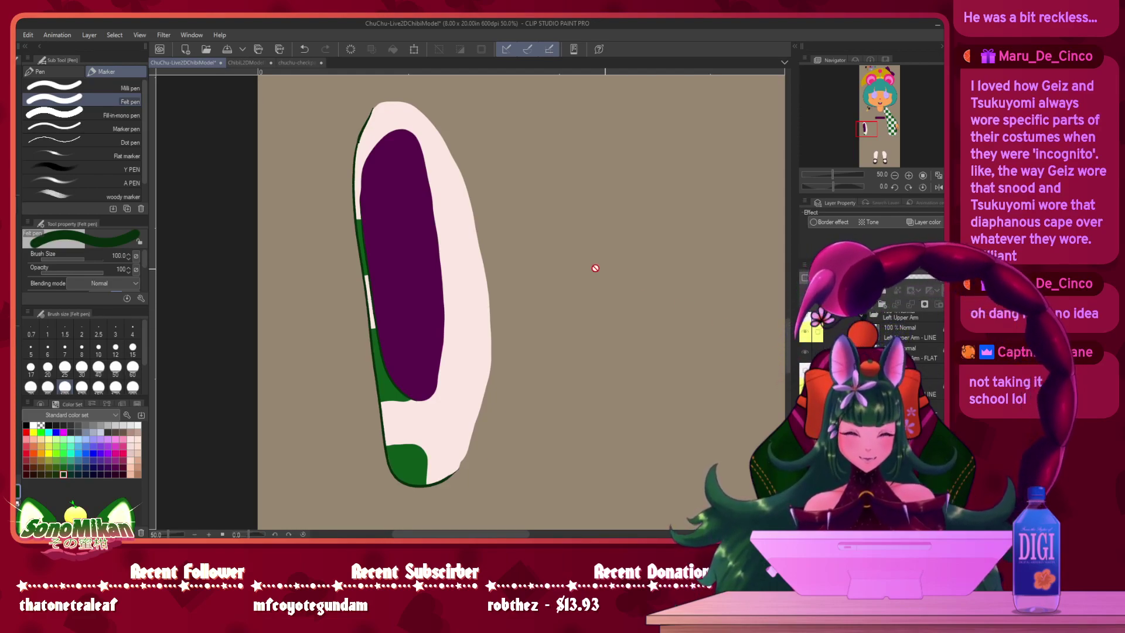
- Pick up the gray swatch color and select the layer holding the sleeve back's outline
key("i")
left_click_drag(595, 82, 558, 409)
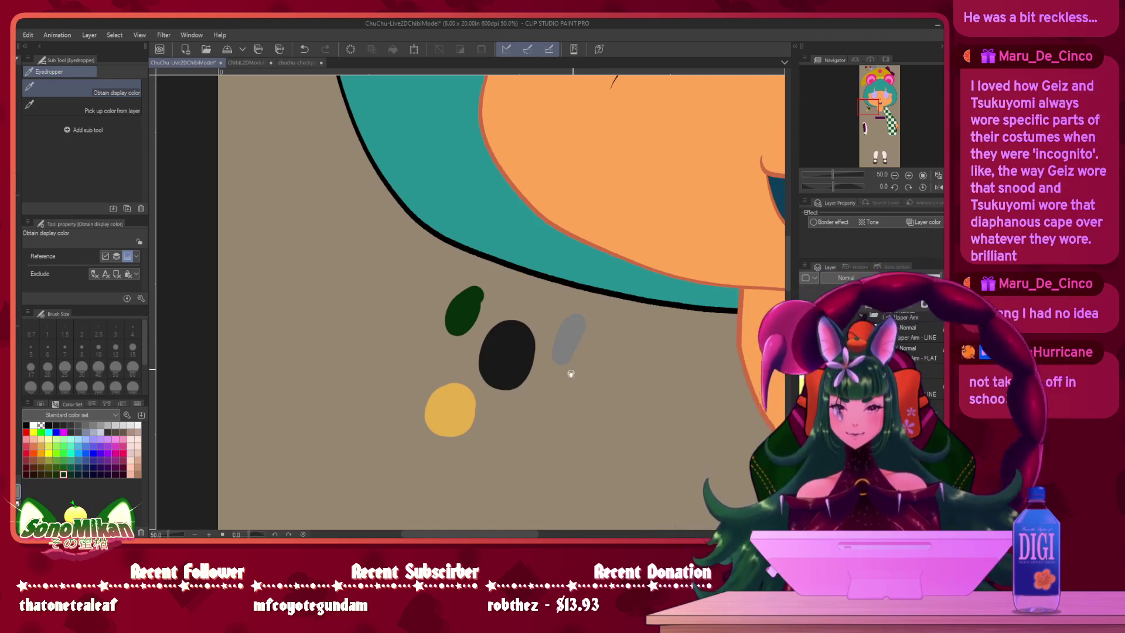
scroll(572, 369, "down", 15)
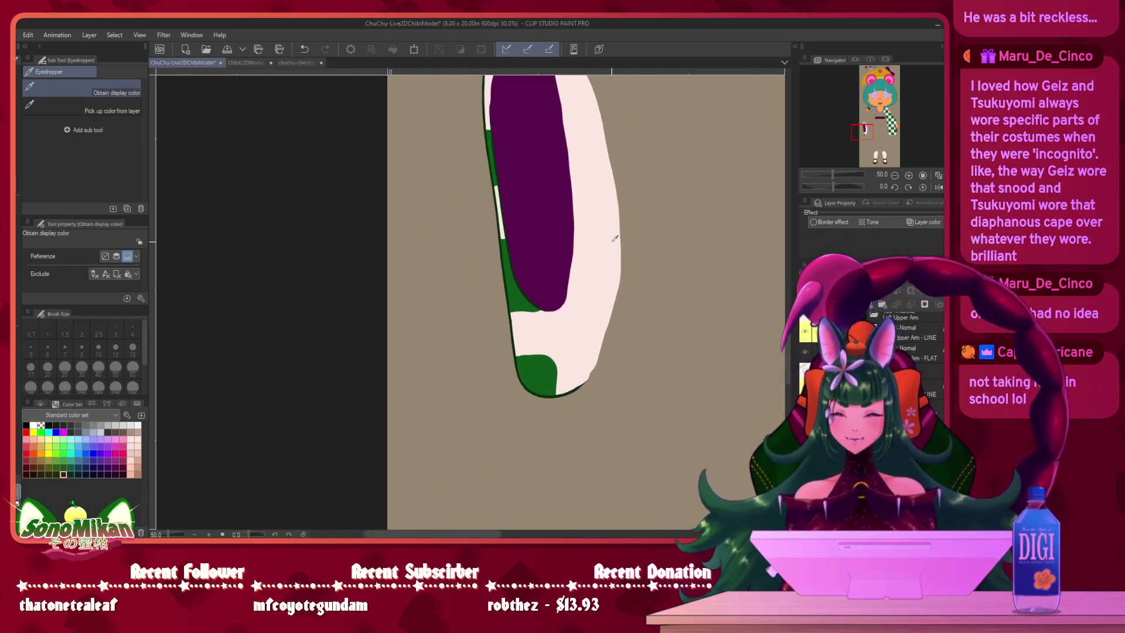
scroll(584, 273, "up", 1)
scroll(582, 288, "up", 1)
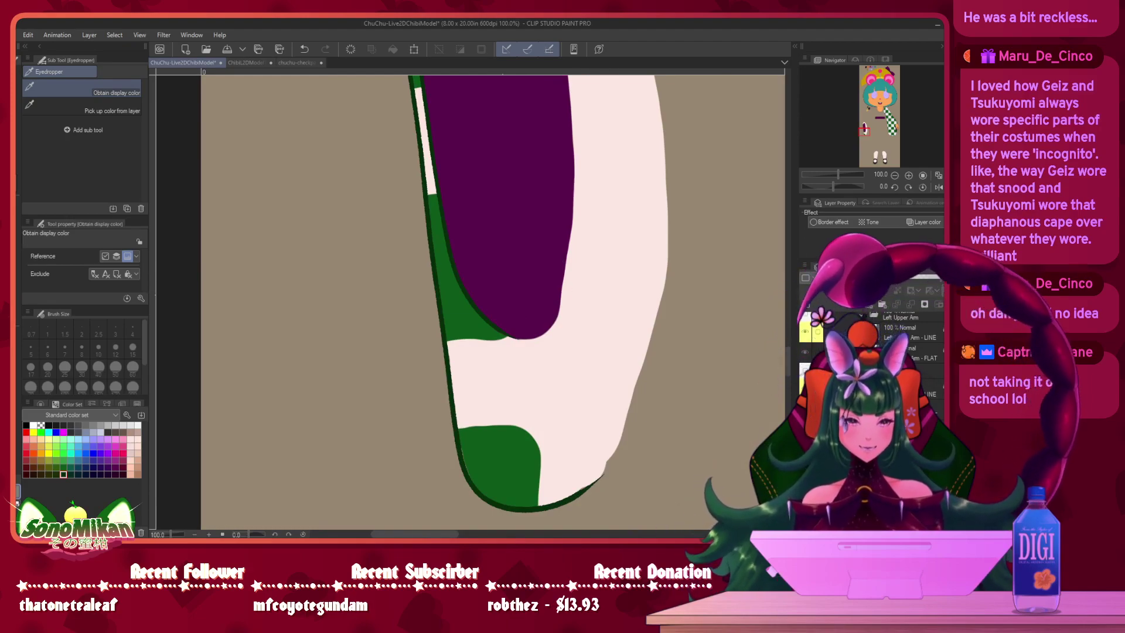
left_click(905, 411)
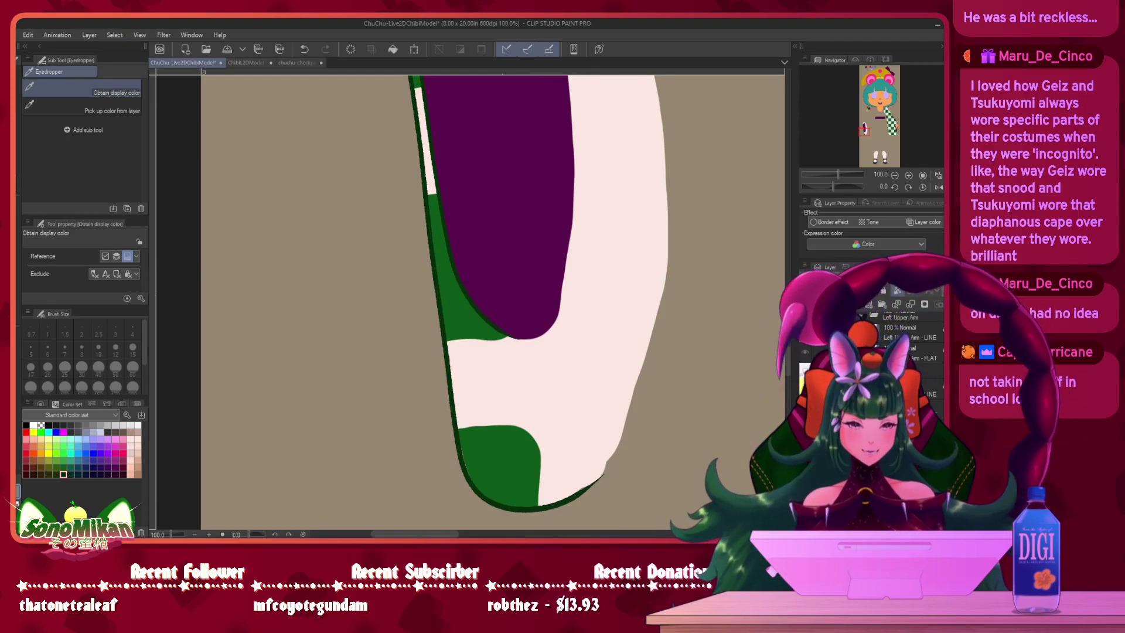
left_click_drag(575, 298, 711, 355)
left_click(638, 235)
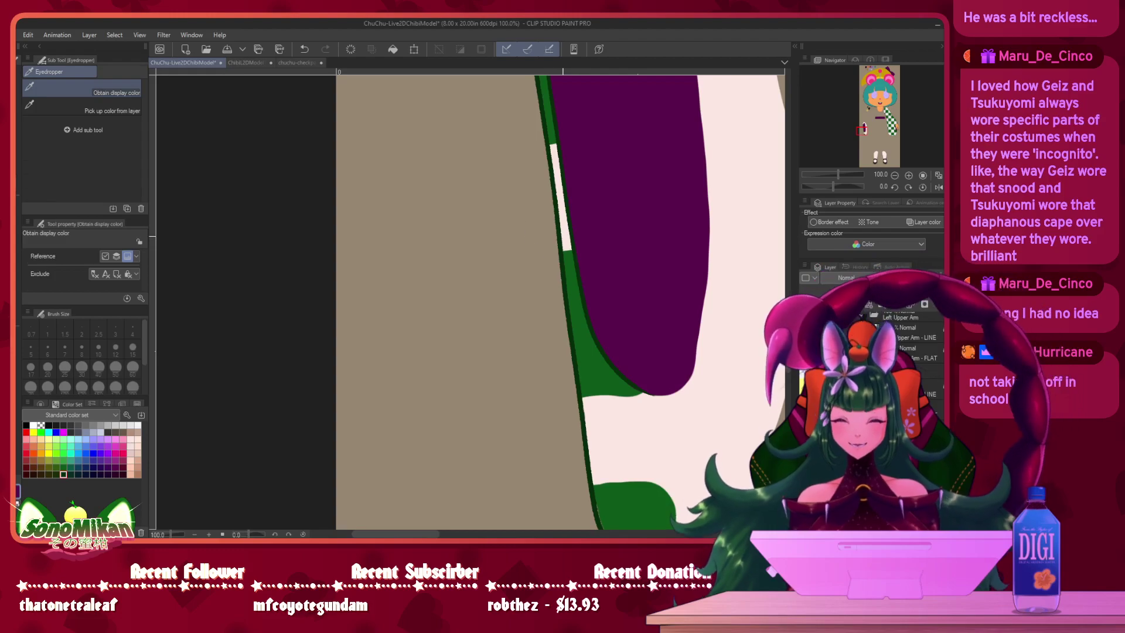
- Set the Felt pen's brush size to 30 and undo the last stroke
key("p")
key("bracketleft")
key("bracketleft")
key("bracketleft")
key("bracketleft")
key("bracketleft")
key("bracketleft")
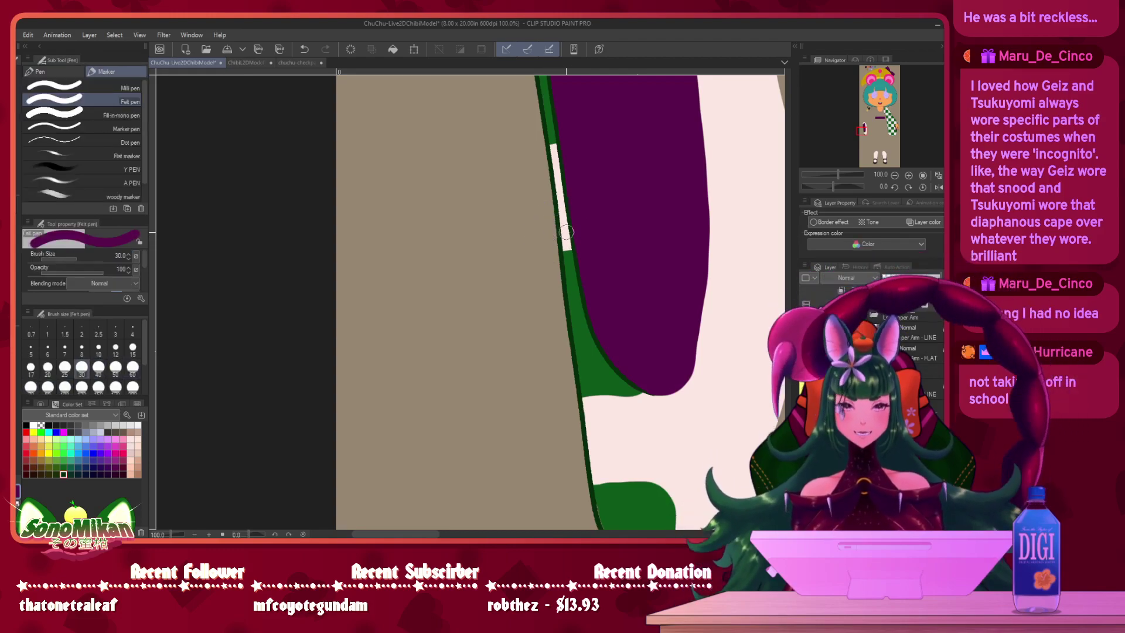
key("ctrl+z")
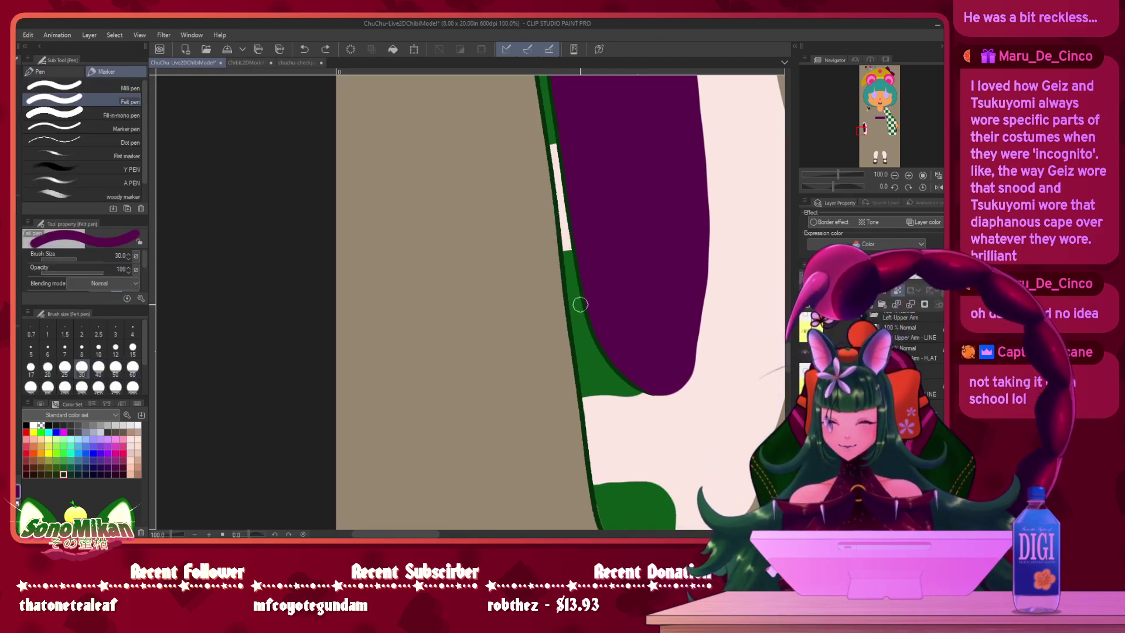
- Pick up the gray swatch color and repaint the lines around the sleeve back's topmost pale check gray with the Felt pen
left_click_drag(658, 110, 620, 410)
left_click_drag(612, 251, 414, 477)
left_click_drag(568, 340, 379, 437)
left_click_drag(426, 293, 419, 544)
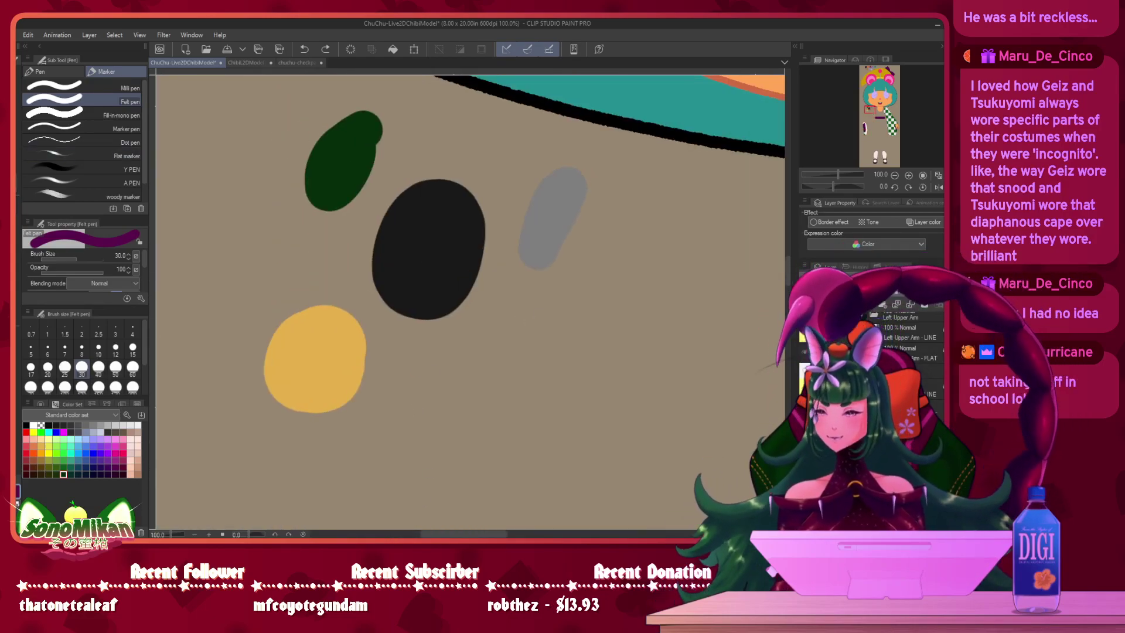
key("i")
left_click(868, 152)
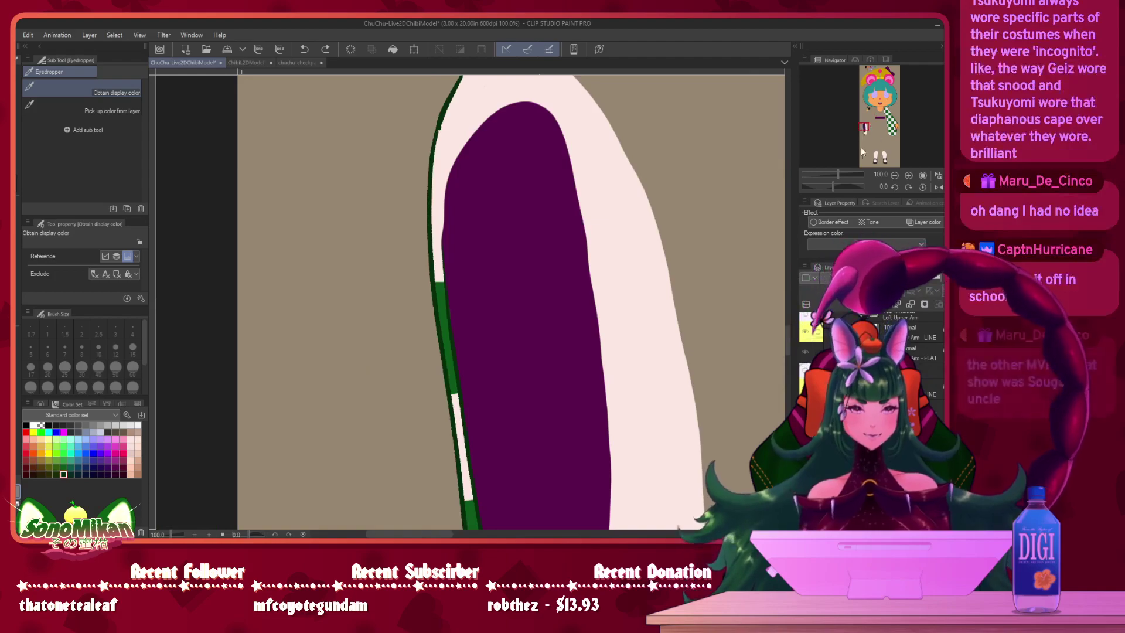
left_click_drag(519, 250, 554, 311)
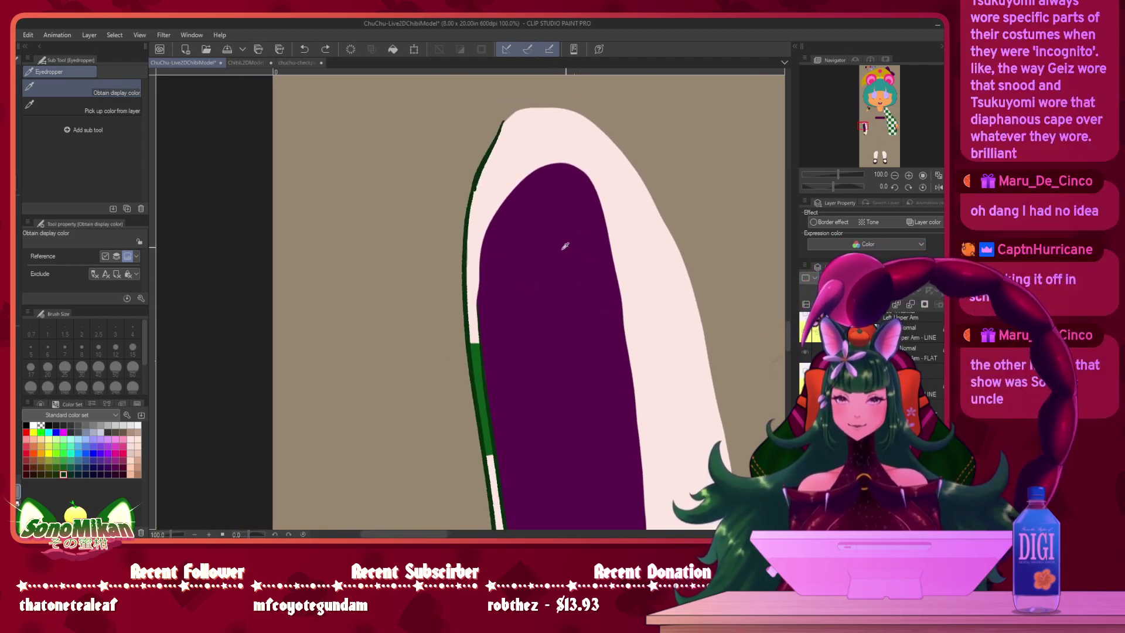
key("p")
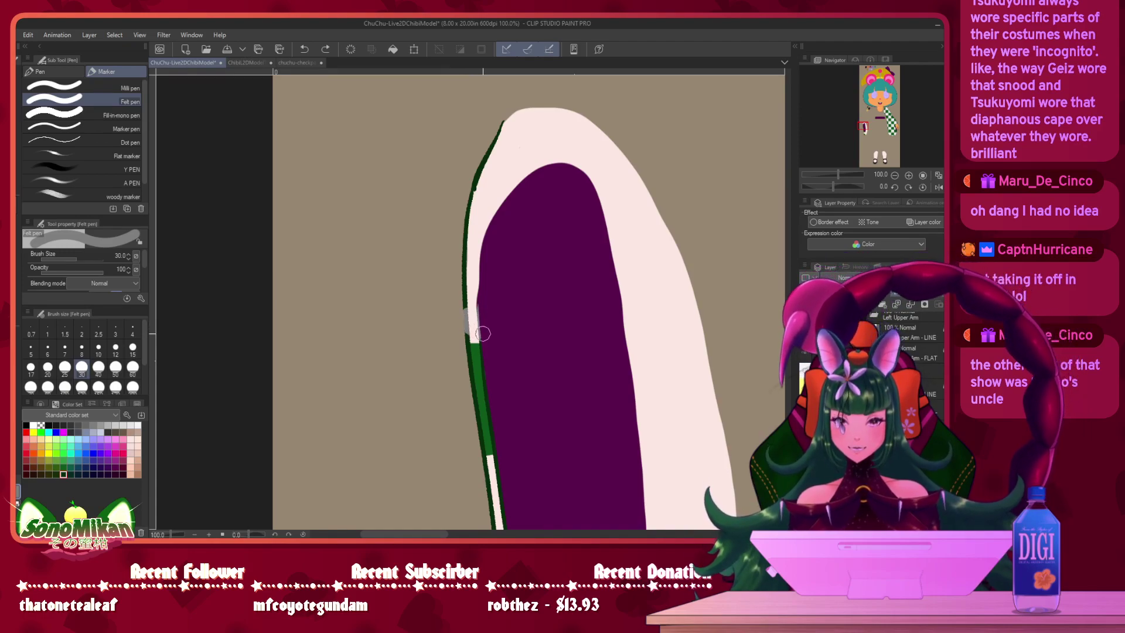
mouse_move(470, 333)
left_mouse_down()
mouse_move(471, 187)
mouse_move(501, 120)
left_mouse_up()
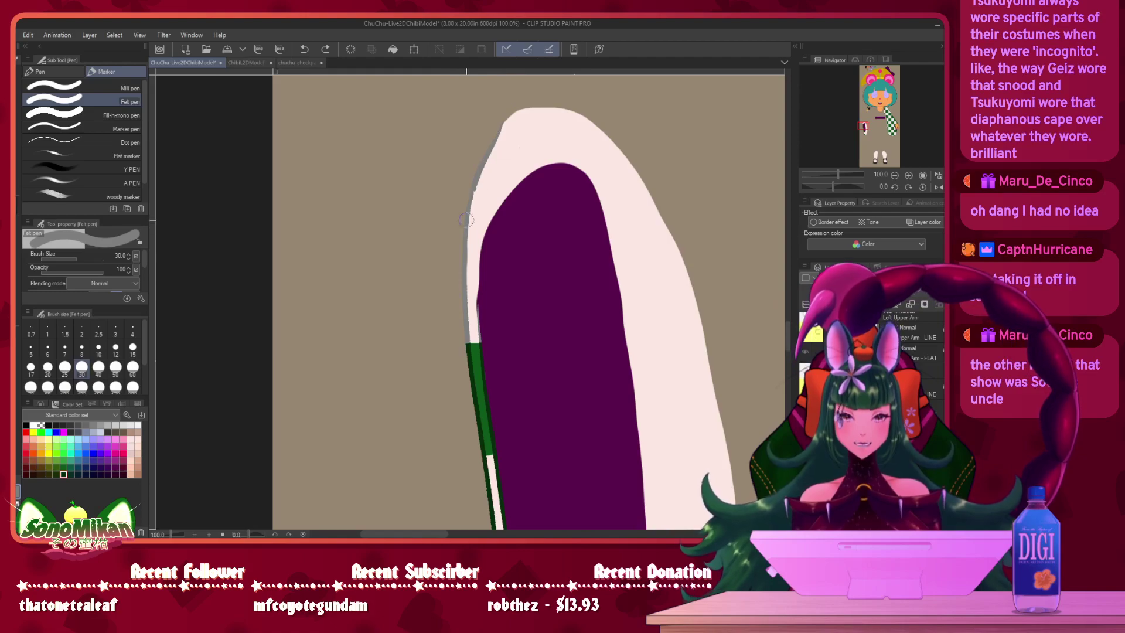
left_click_drag(482, 312, 480, 290)
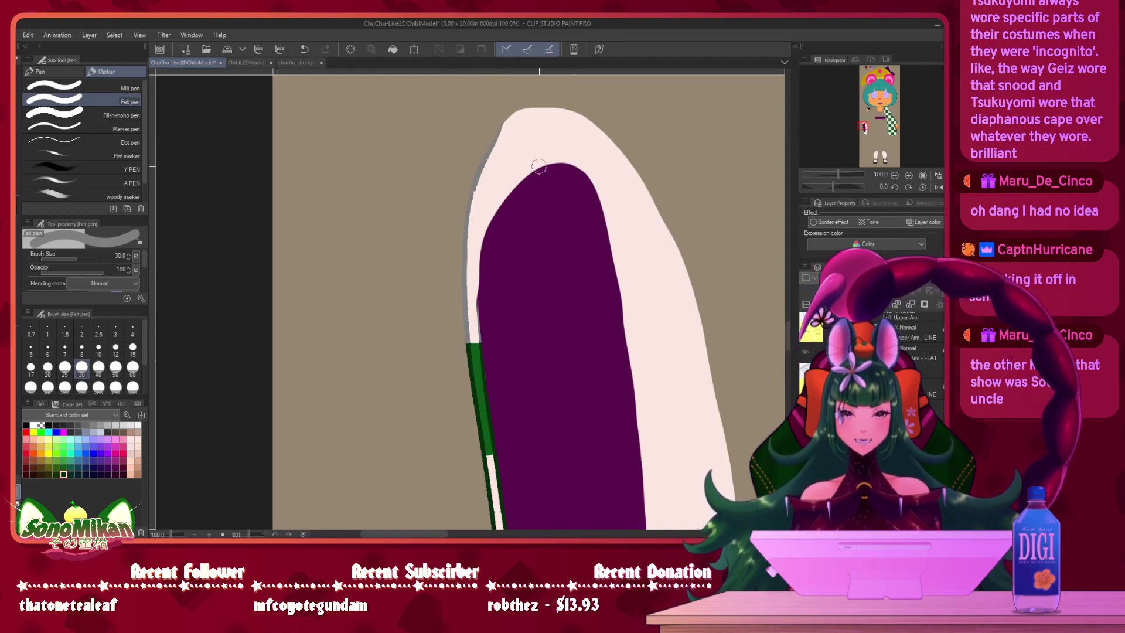
- Repaint the lines on both edges of the sleeve back's narrow middle pale check gray, undoing the uneven stroke
scroll(573, 241, "down", 5)
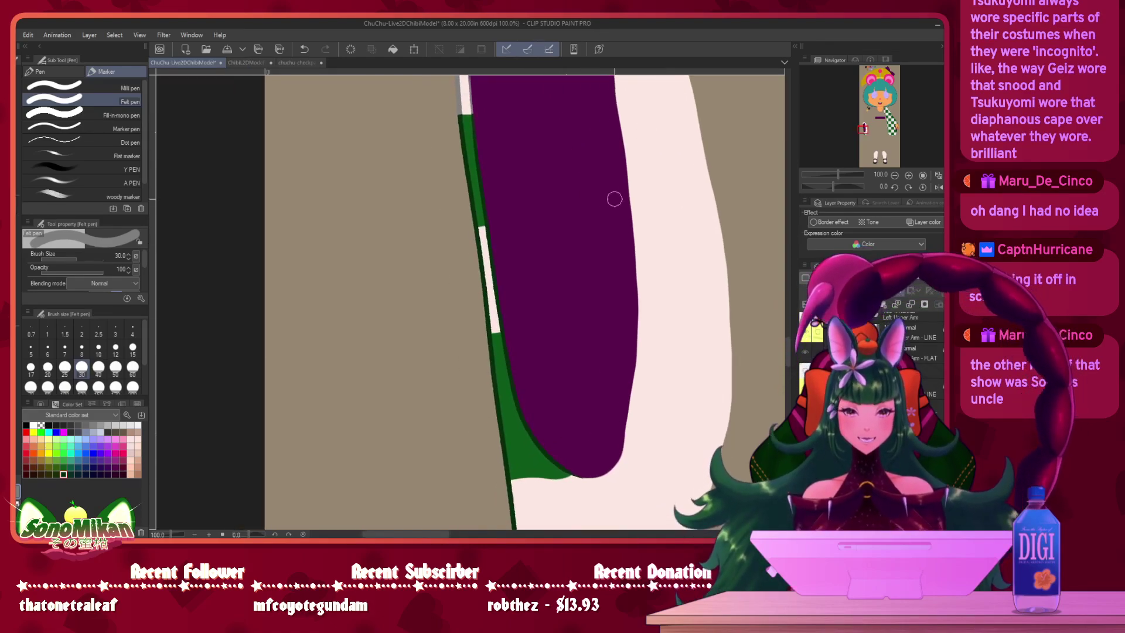
mouse_move(499, 259)
left_mouse_down()
mouse_move(473, 241)
mouse_move(489, 232)
left_mouse_up()
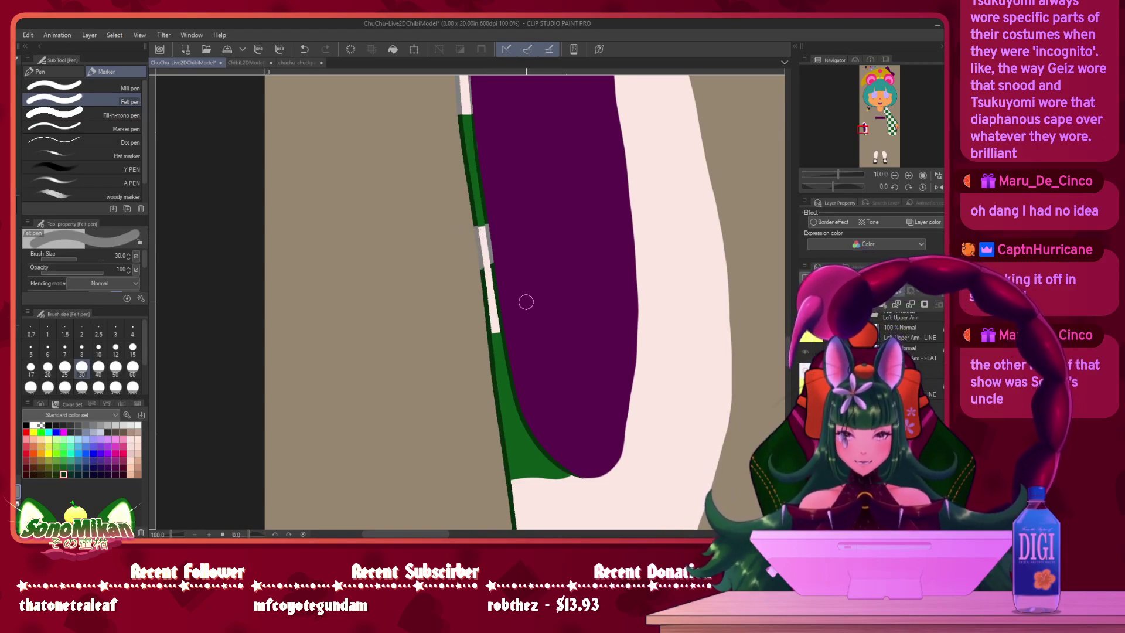
key("ctrl+z")
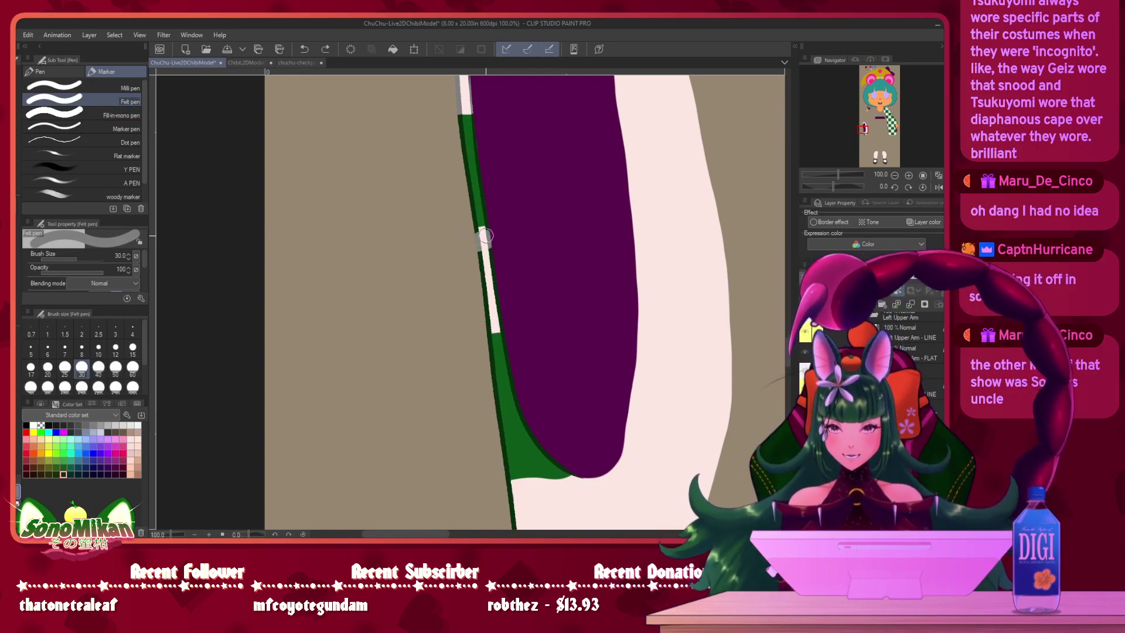
left_click_drag(476, 236, 489, 235)
scroll(523, 273, "down", 1)
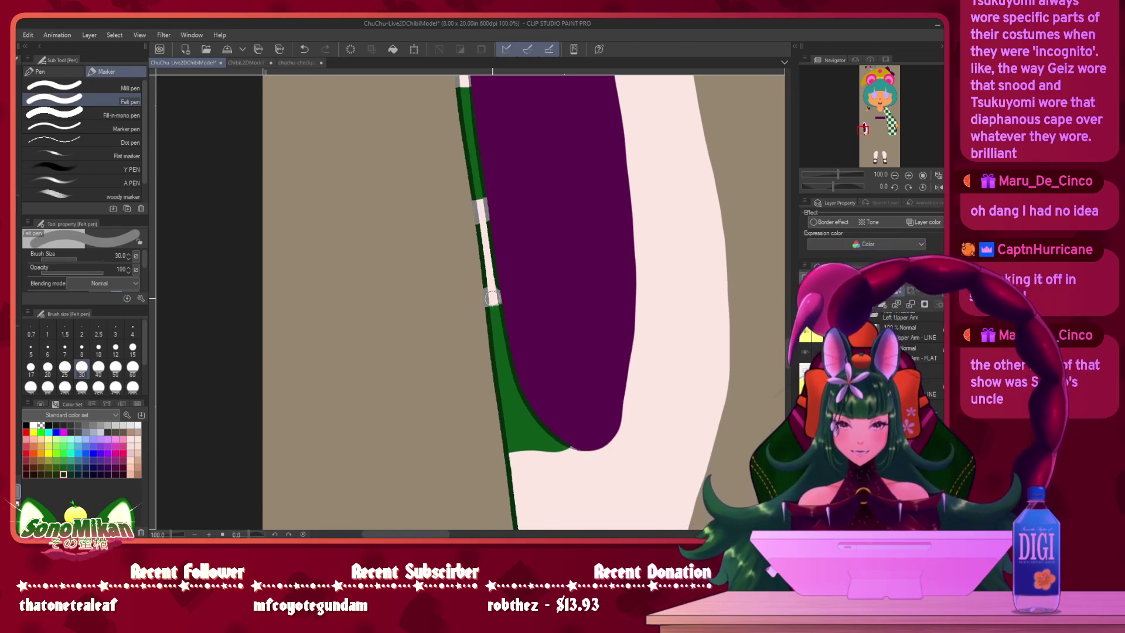
mouse_move(504, 297)
left_mouse_down()
mouse_move(487, 281)
mouse_move(510, 247)
mouse_move(502, 228)
mouse_move(473, 229)
left_mouse_up()
- Repaint the sleeve back's outer outline gray along the lowest pale area, including its bottom curve
mouse_move(613, 344)
left_mouse_down()
mouse_move(622, 144)
mouse_move(637, 136)
left_mouse_up()
mouse_move(540, 324)
left_mouse_down()
mouse_move(517, 286)
mouse_move(519, 259)
left_mouse_up()
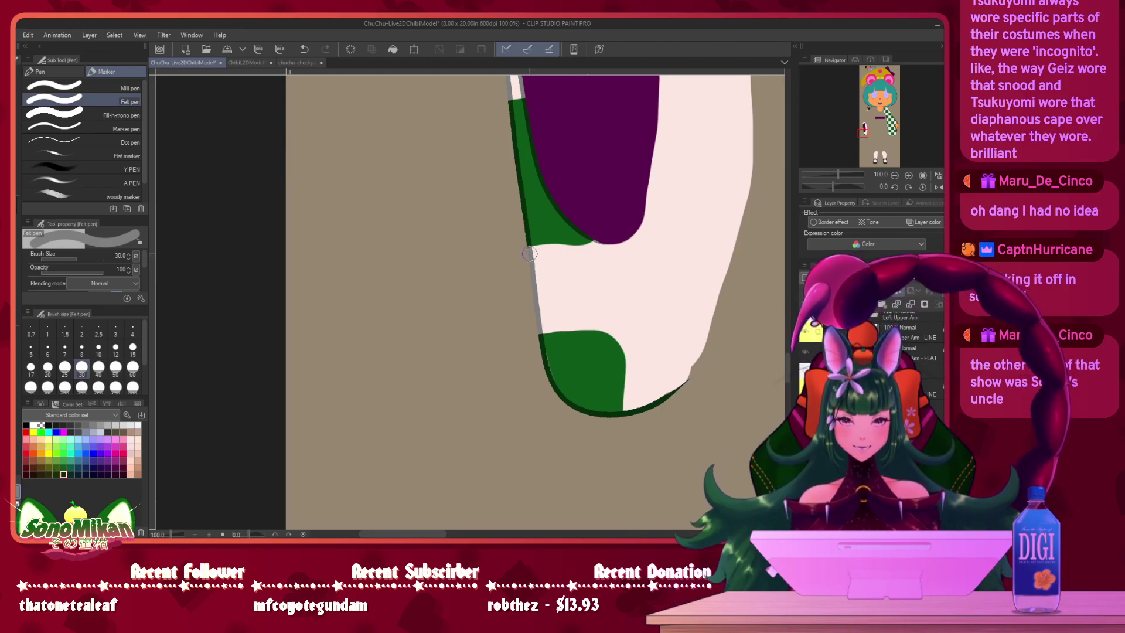
left_click_drag(641, 406, 629, 412)
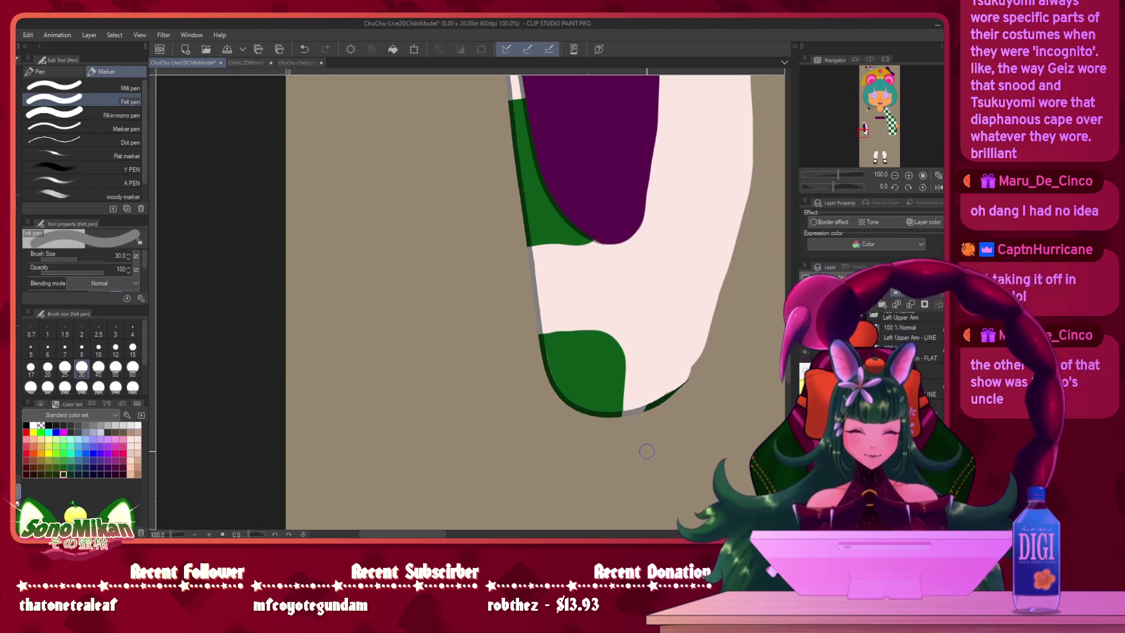
key("ctrl+z")
left_click_drag(629, 416, 709, 350)
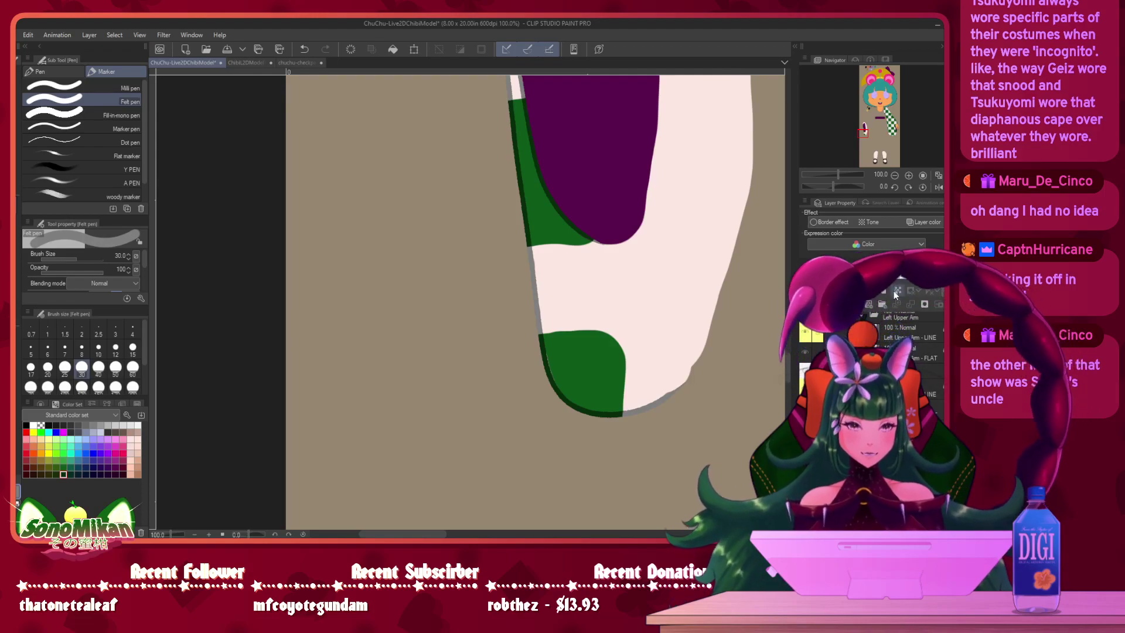
- Pick up the sleeve back's pale pink and check green and touch up its fill along the outline at brush size 17
key("i")
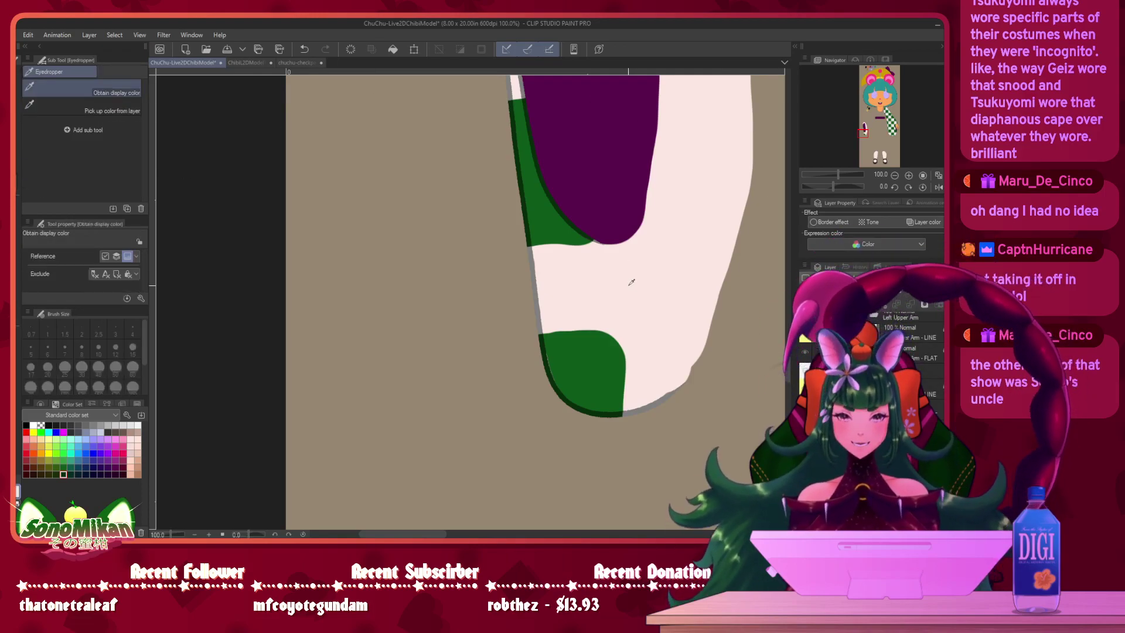
key("p")
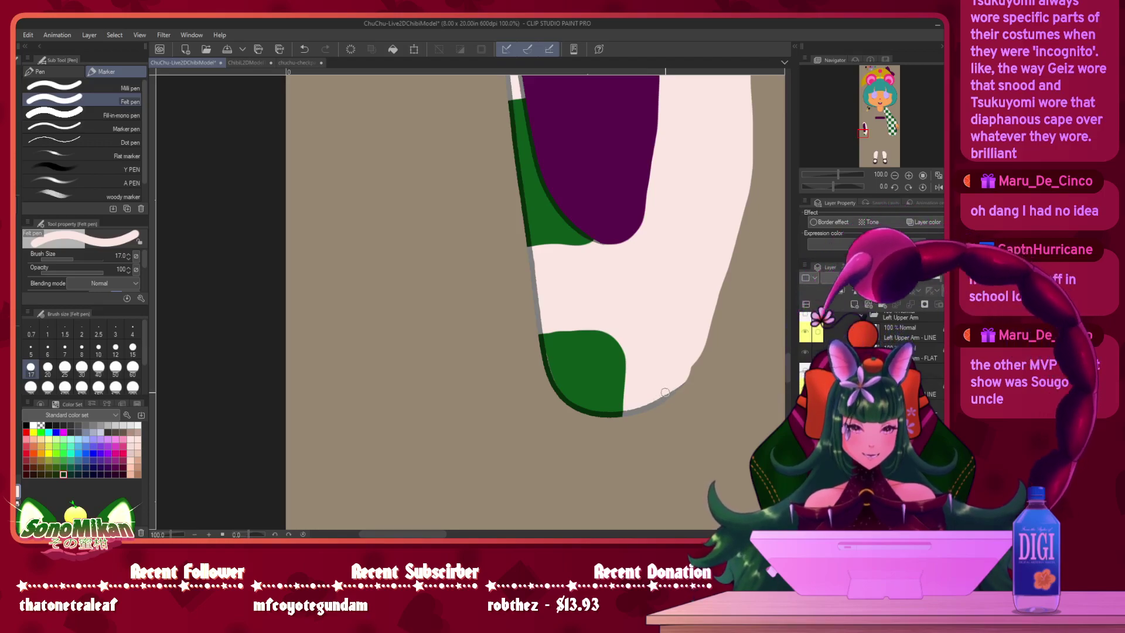
key("i")
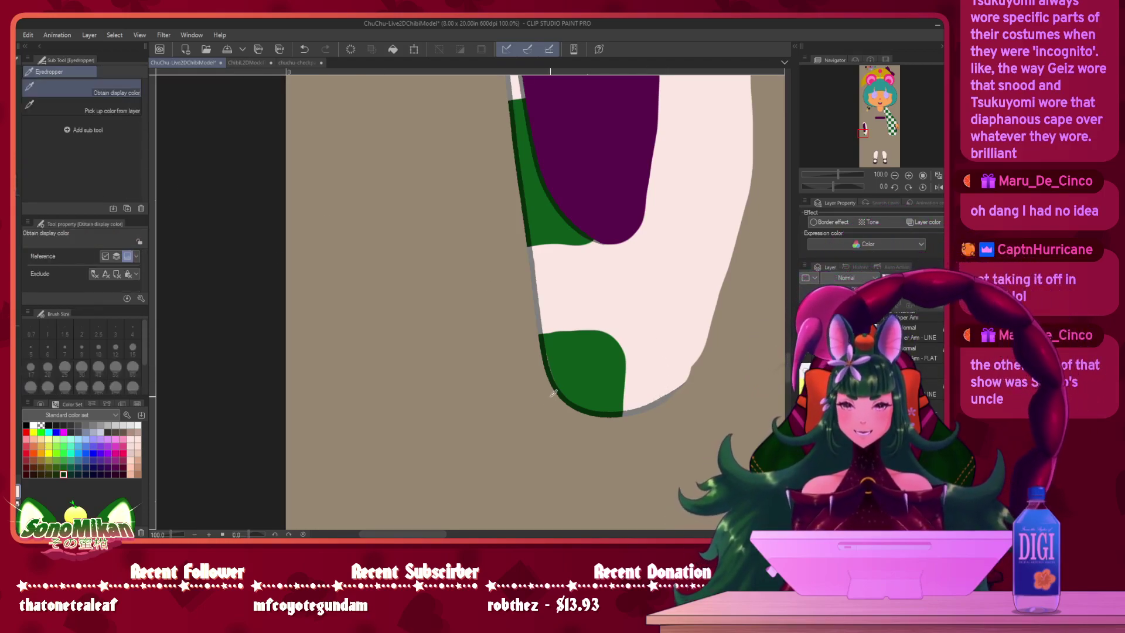
key("p")
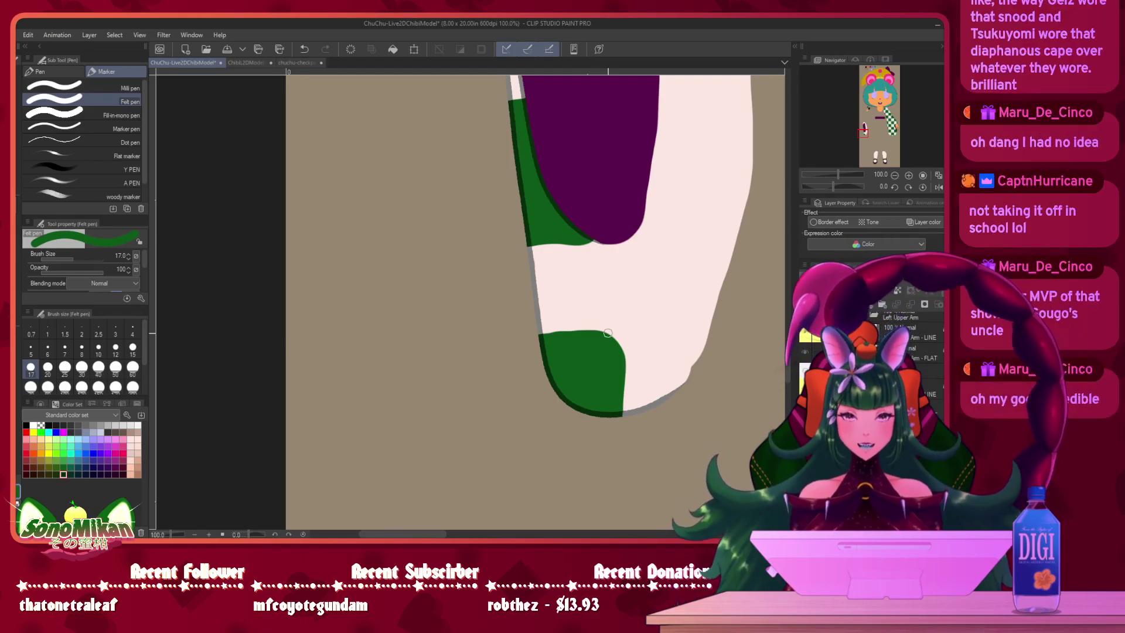
left_click_drag(534, 254, 522, 454)
left_click_drag(518, 260, 494, 457)
left_click_drag(499, 276, 424, 211)
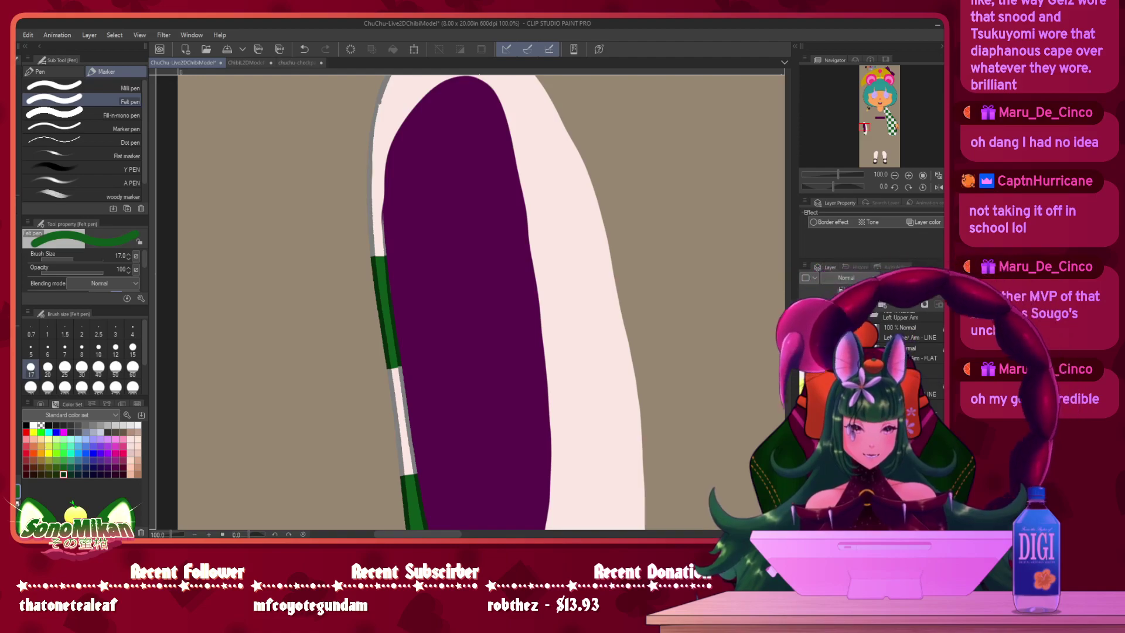
- Show the left sleeve's front and repaint the purple opening's outline gray beside the white checks at brush size 25
left_click(805, 414)
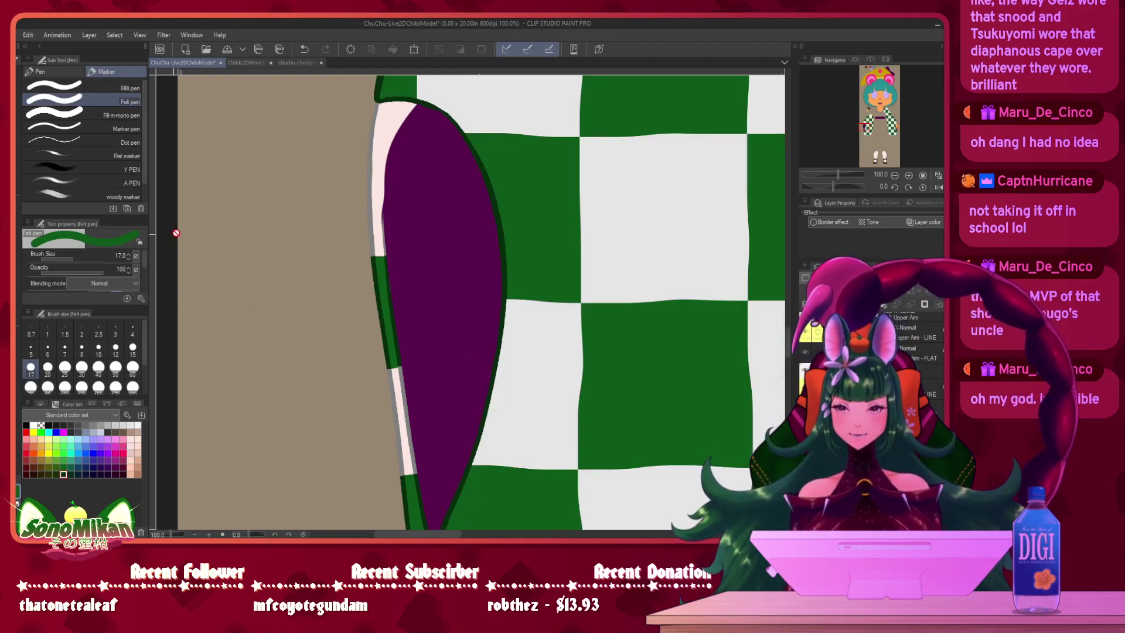
key("i")
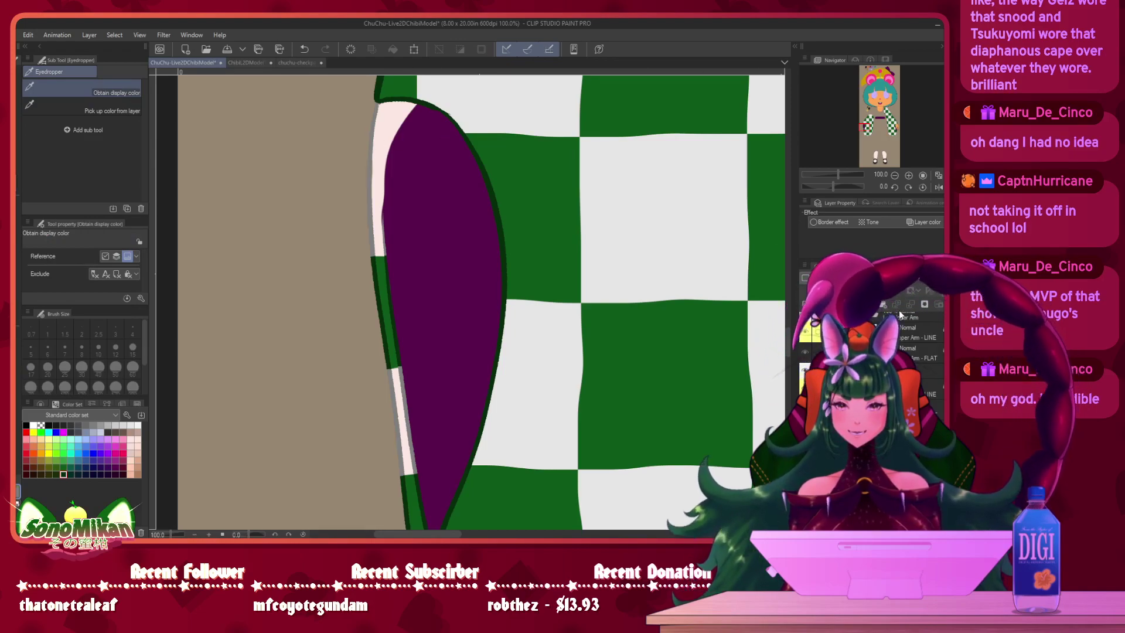
left_click_drag(701, 344, 665, 385)
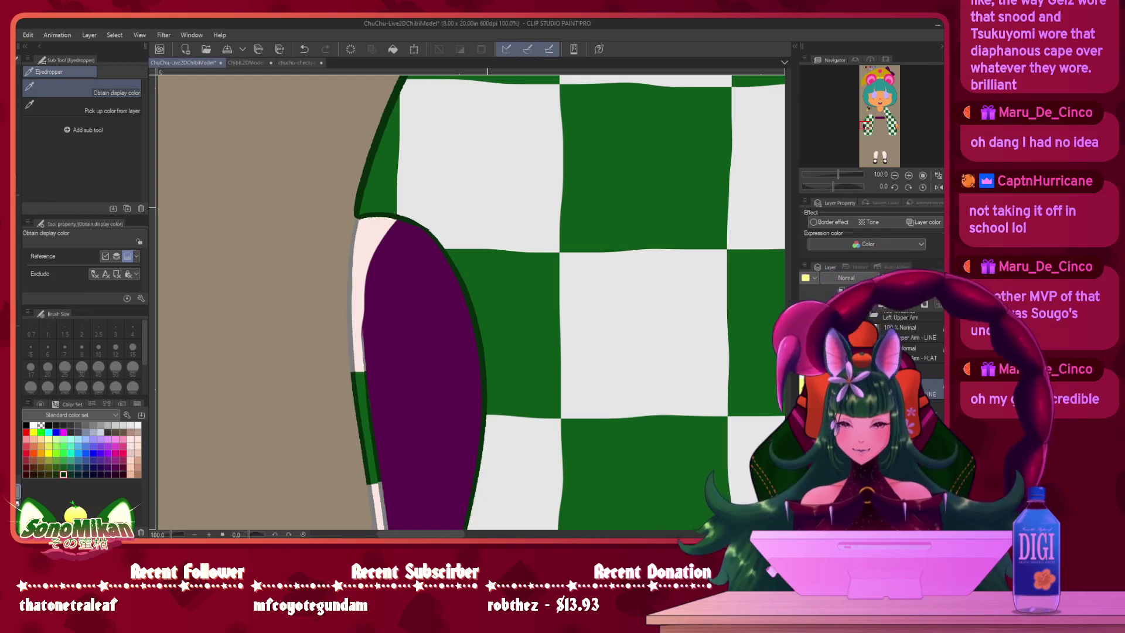
key("p")
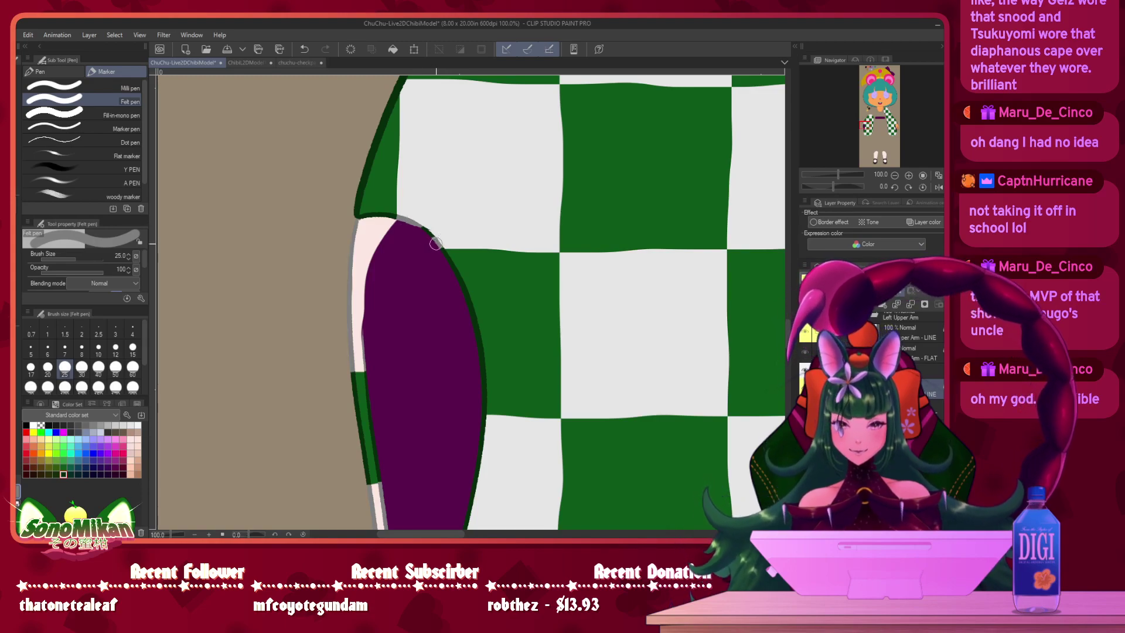
mouse_move(603, 345)
left_mouse_down()
mouse_move(547, 214)
mouse_move(618, 181)
left_mouse_up()
mouse_move(497, 260)
left_mouse_down()
mouse_move(475, 336)
mouse_move(500, 342)
mouse_move(459, 399)
left_mouse_up()
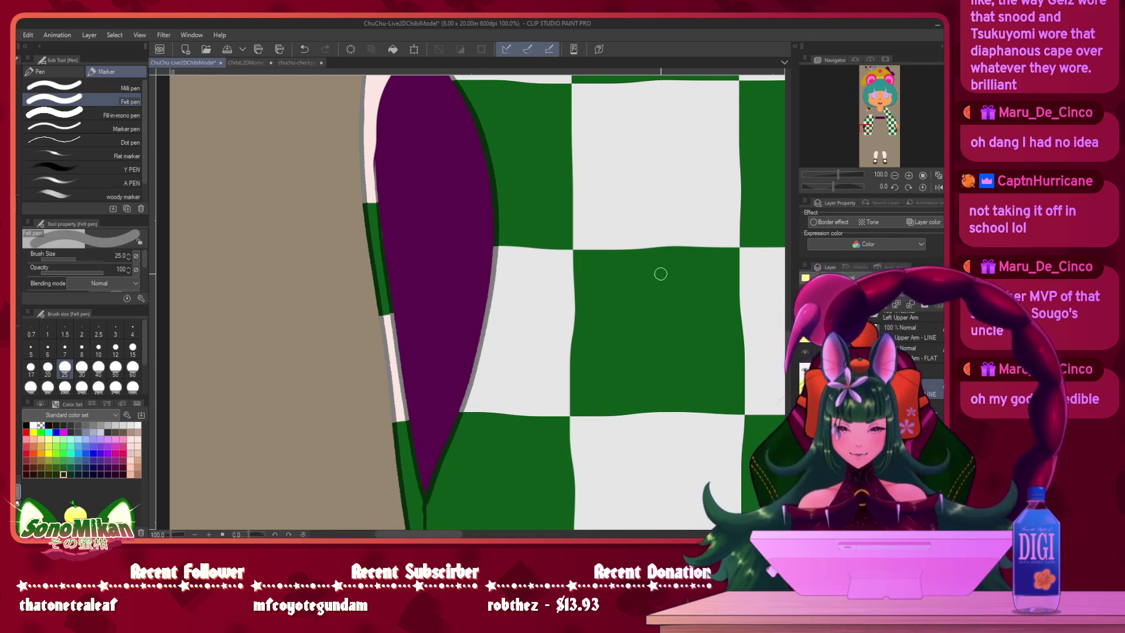
- Repaint the sleeve front's outline gray around the lower corner of the bottom white check beside the narrow back strip, undoing uneven strokes
left_click_drag(627, 364, 644, 143)
left_click_drag(600, 288, 598, 117)
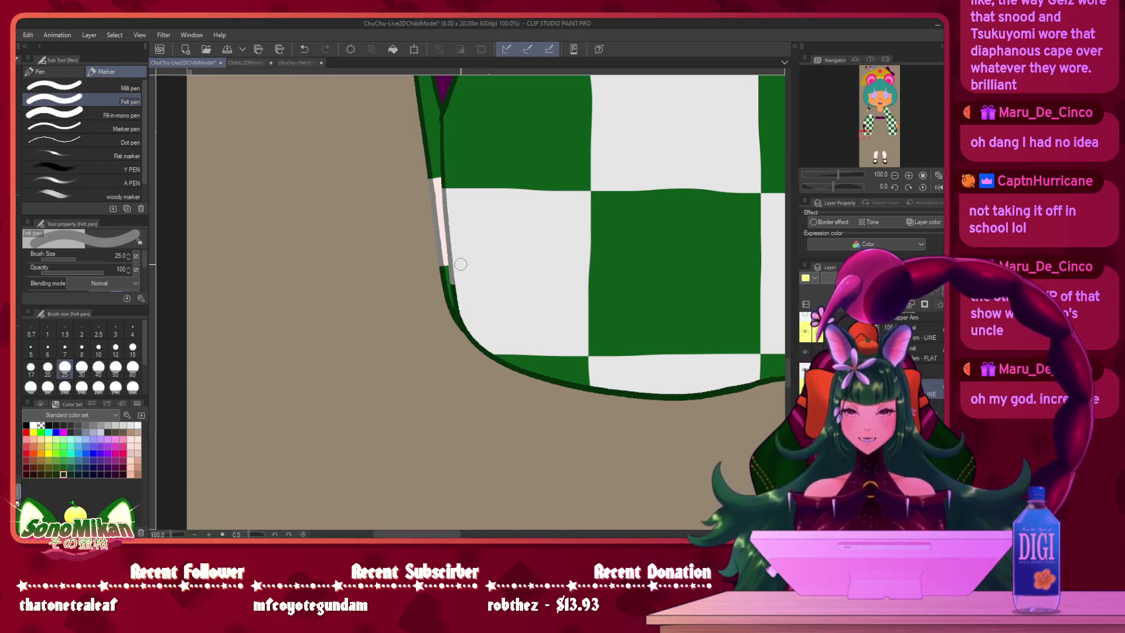
key("ctrl+z")
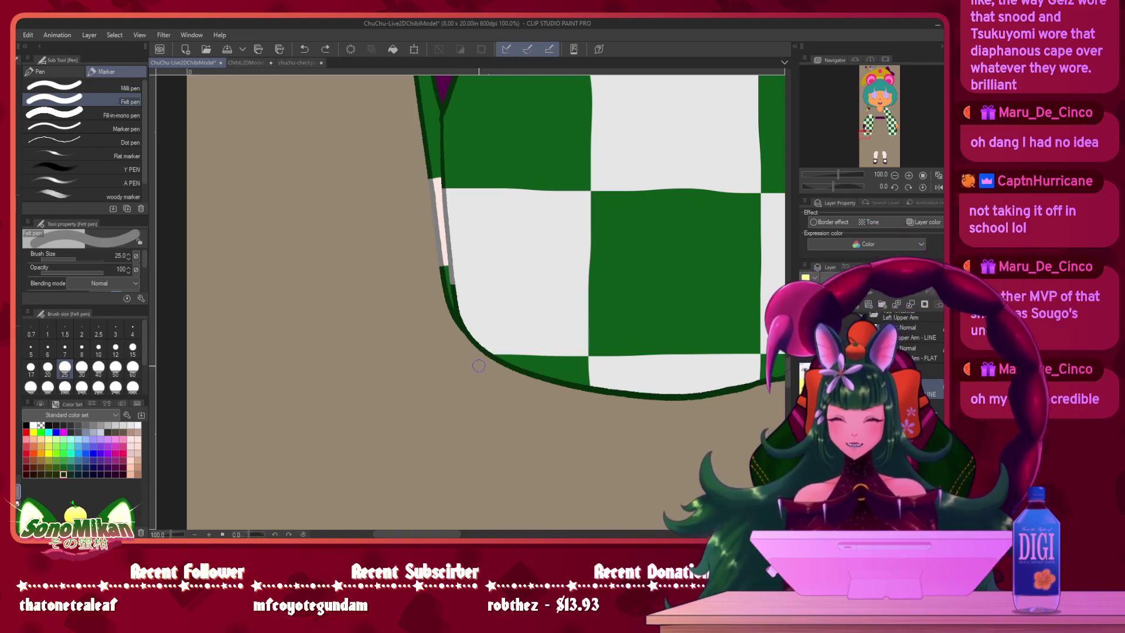
mouse_move(488, 351)
left_mouse_down()
mouse_move(471, 350)
mouse_move(456, 314)
left_mouse_up()
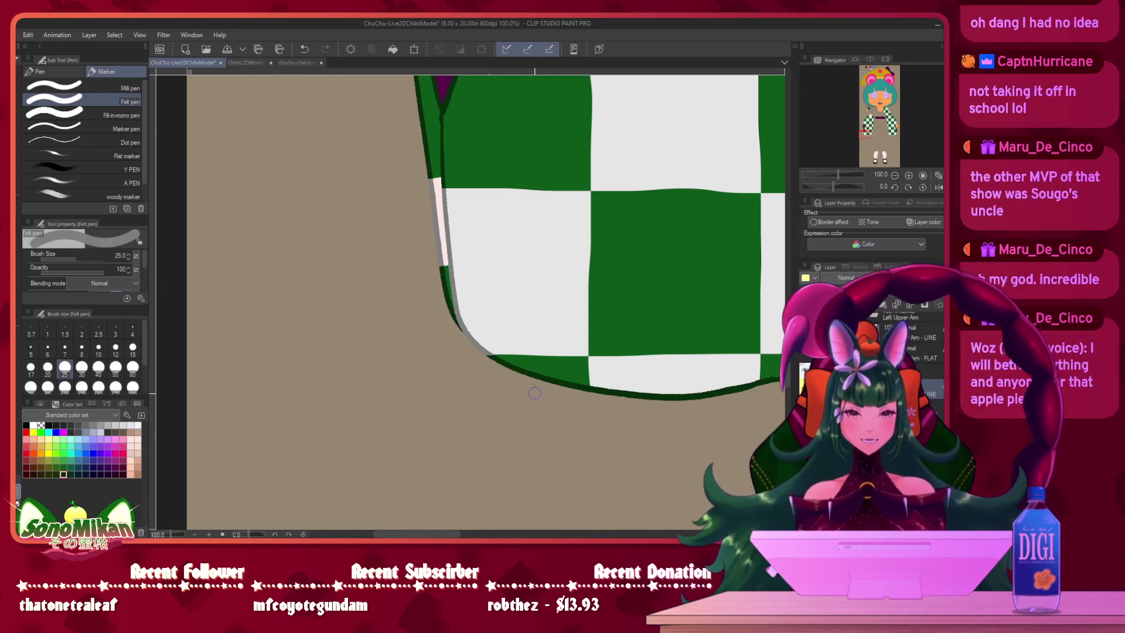
key("ctrl+z")
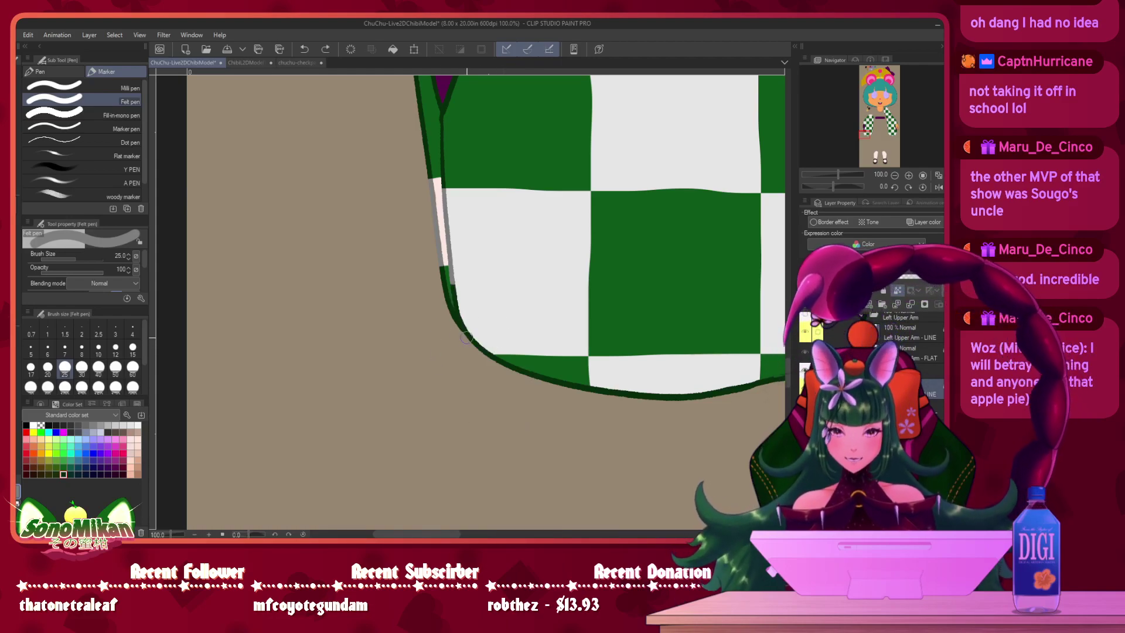
left_click_drag(473, 345, 488, 357)
key("ctrl+z")
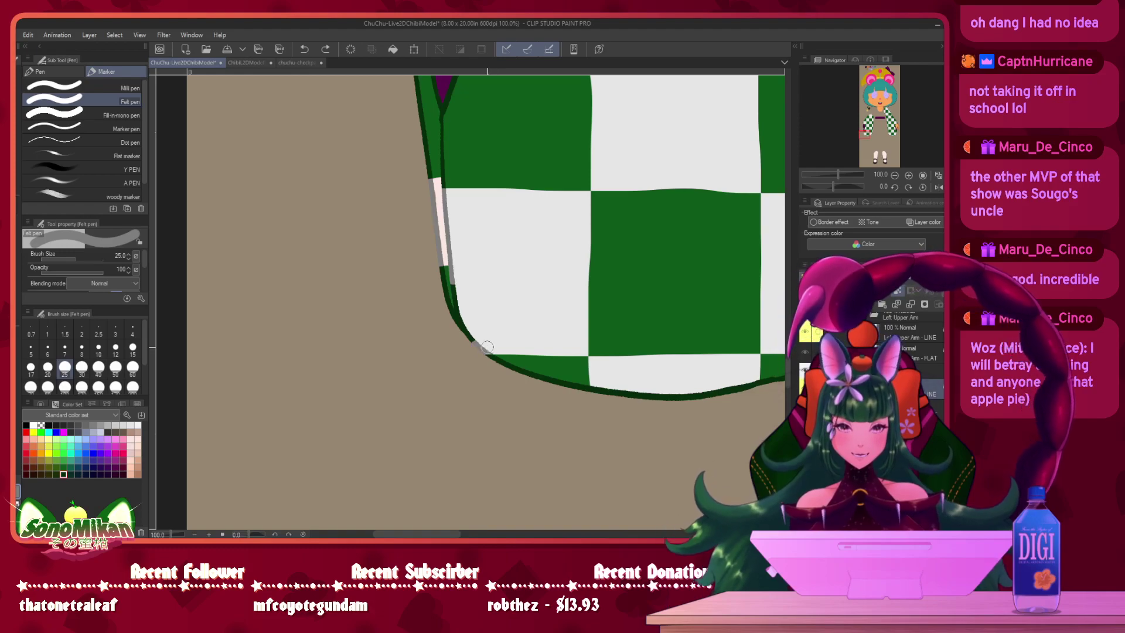
left_click_drag(483, 350, 456, 282)
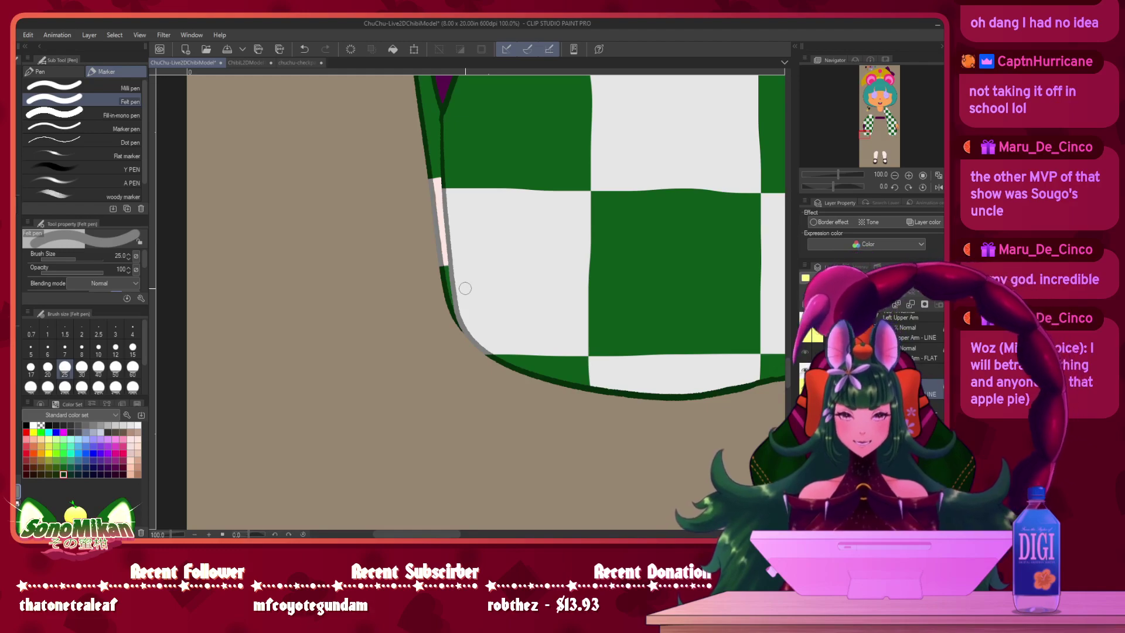
- Repaint the hem outline gray under the white check at the sleeve's lowest point, undoing the first uneven stroke
left_click_drag(712, 403, 562, 384)
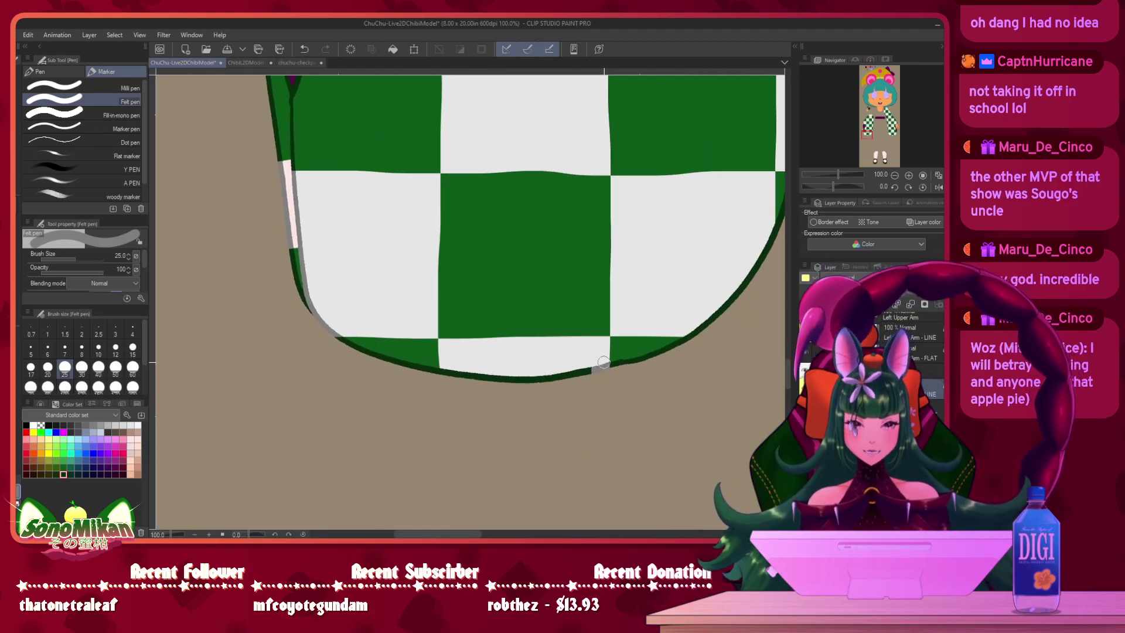
mouse_move(590, 372)
left_mouse_down()
mouse_move(605, 368)
mouse_move(589, 373)
left_mouse_up()
key("ctrl+z")
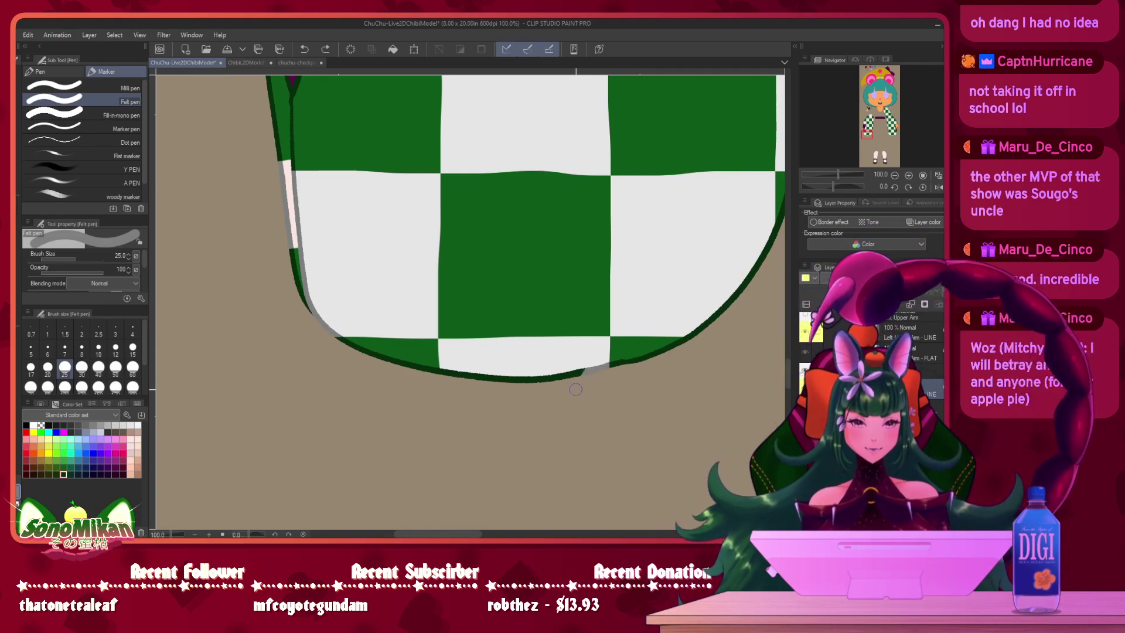
left_click_drag(449, 373, 574, 377)
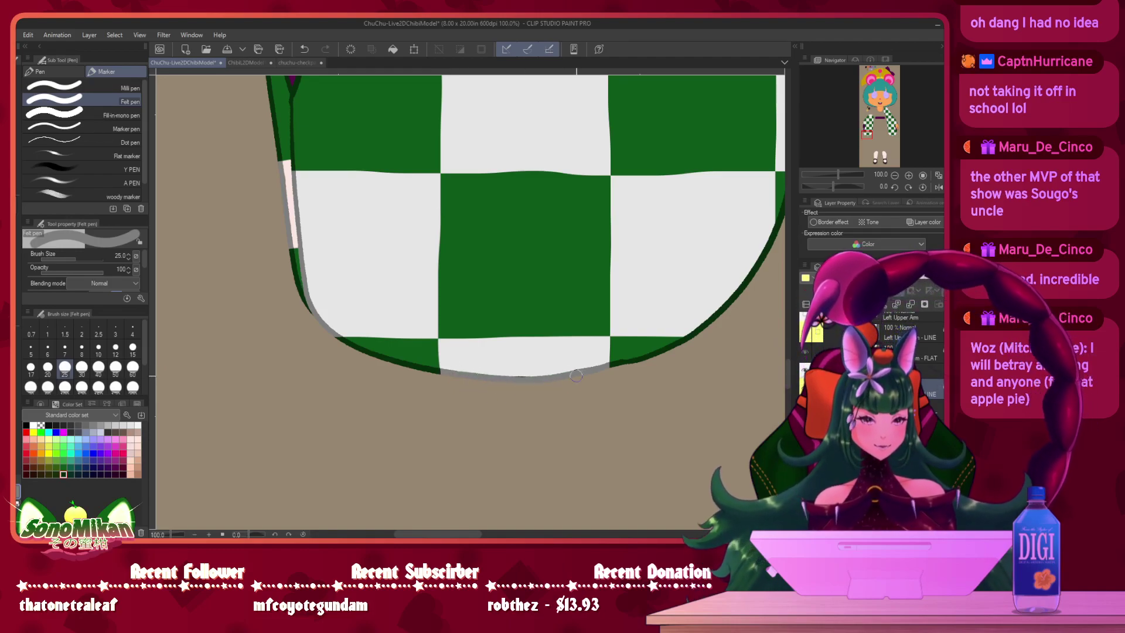
- Repaint the sleeve's inner outline gray along the large curved white check and the narrow white check directly above it
left_click_drag(699, 301, 539, 334)
left_click_drag(609, 261, 585, 308)
mouse_move(581, 314)
left_mouse_down()
mouse_move(524, 361)
mouse_move(557, 345)
mouse_move(573, 315)
left_mouse_up()
left_click_drag(656, 226, 617, 394)
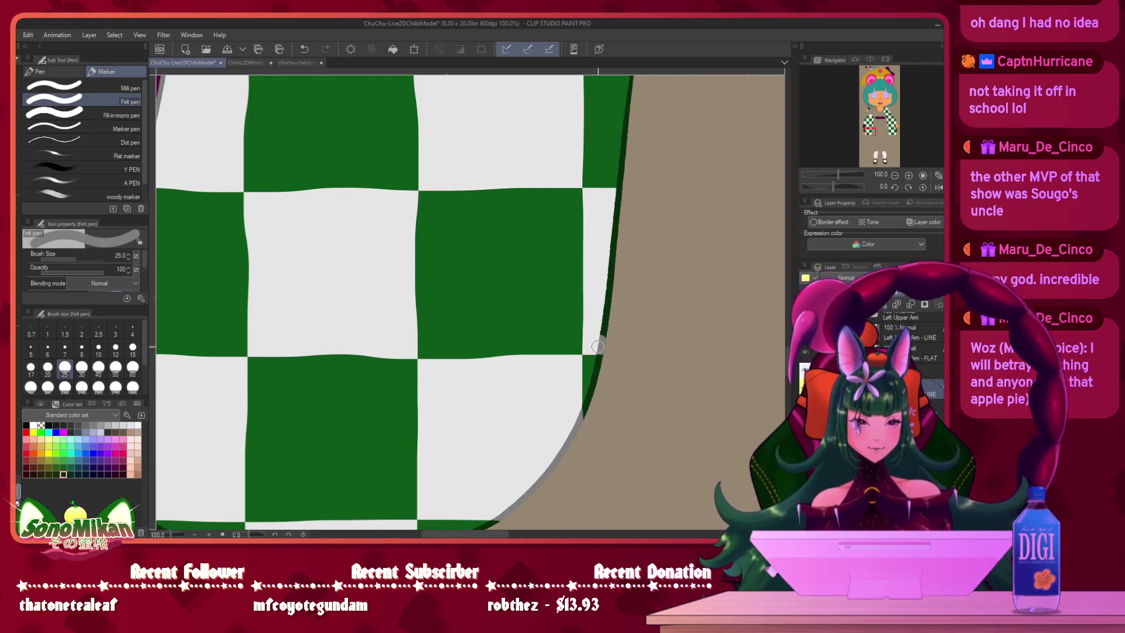
left_click_drag(597, 349, 606, 303)
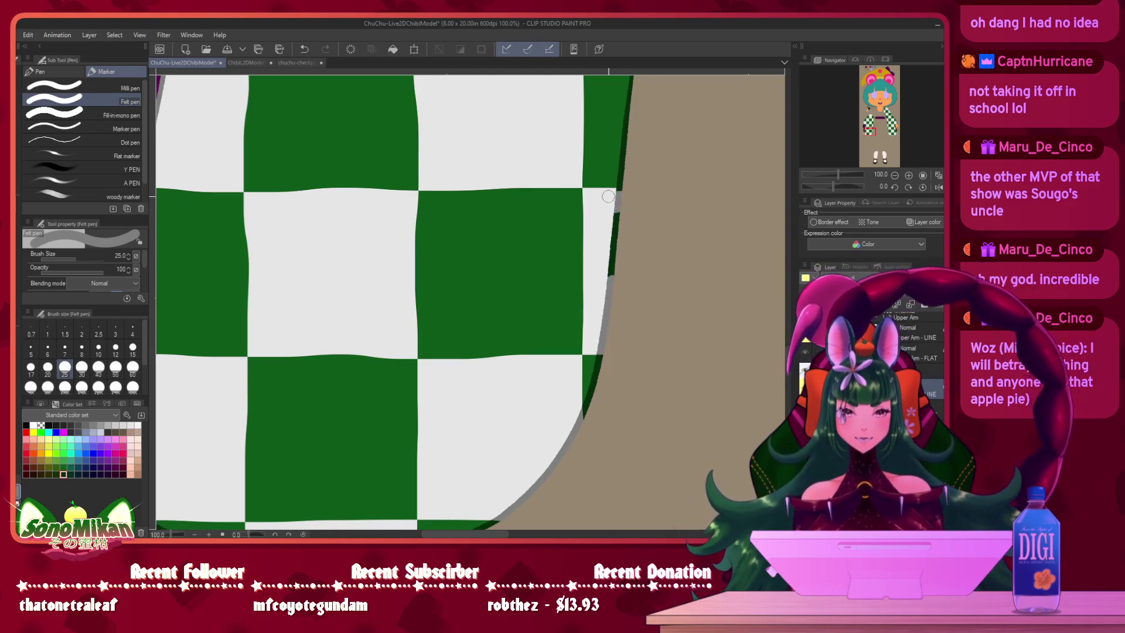
left_click_drag(612, 195, 607, 293)
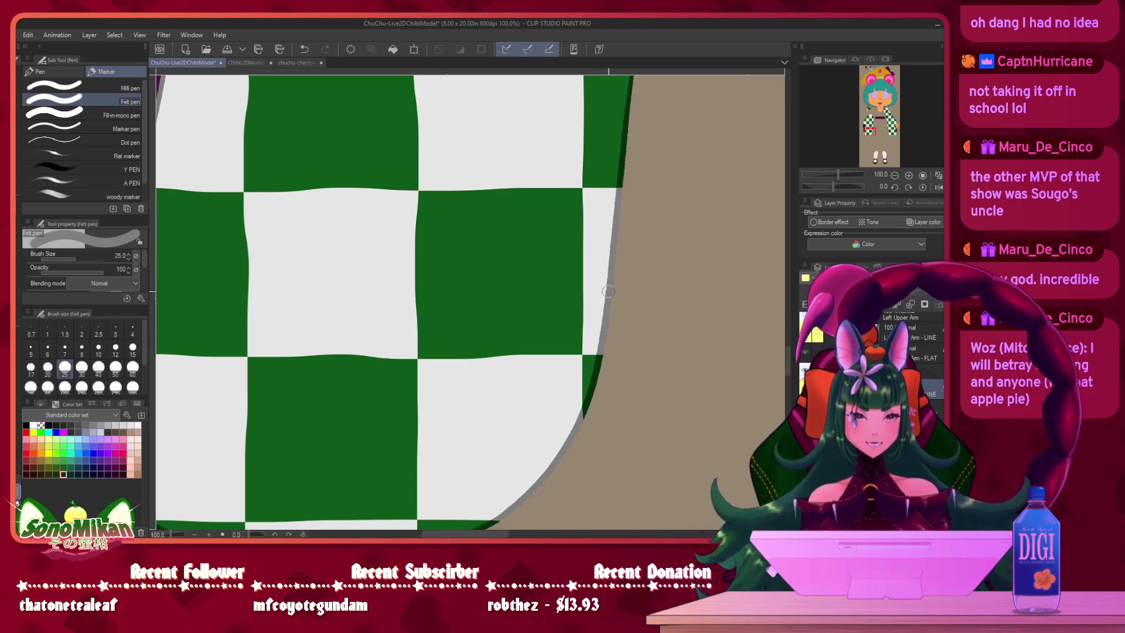
- Repaint the sleeve's inner outline gray along the next two white checks up toward the elbow
mouse_move(626, 370)
left_mouse_down()
mouse_move(662, 296)
mouse_move(623, 446)
left_mouse_up()
mouse_move(647, 254)
left_mouse_down()
mouse_move(572, 507)
mouse_move(577, 527)
left_mouse_up()
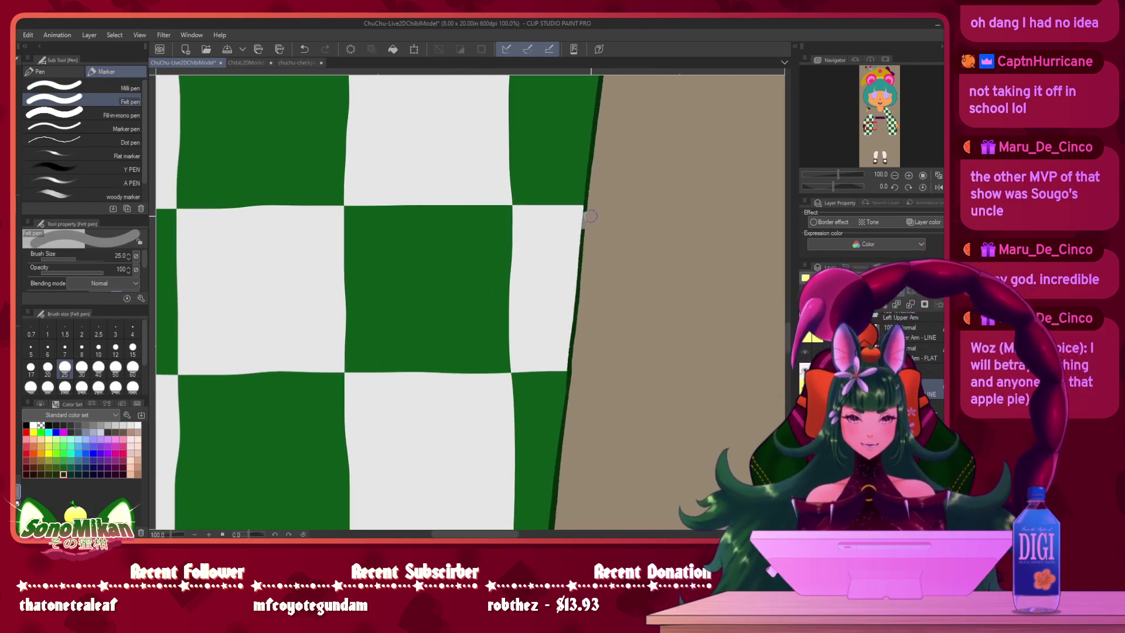
mouse_move(585, 213)
left_mouse_down()
mouse_move(561, 307)
mouse_move(633, 268)
mouse_move(672, 285)
mouse_move(630, 341)
mouse_move(557, 385)
mouse_move(585, 360)
mouse_move(558, 378)
mouse_move(561, 359)
mouse_move(574, 363)
mouse_move(569, 343)
left_mouse_up()
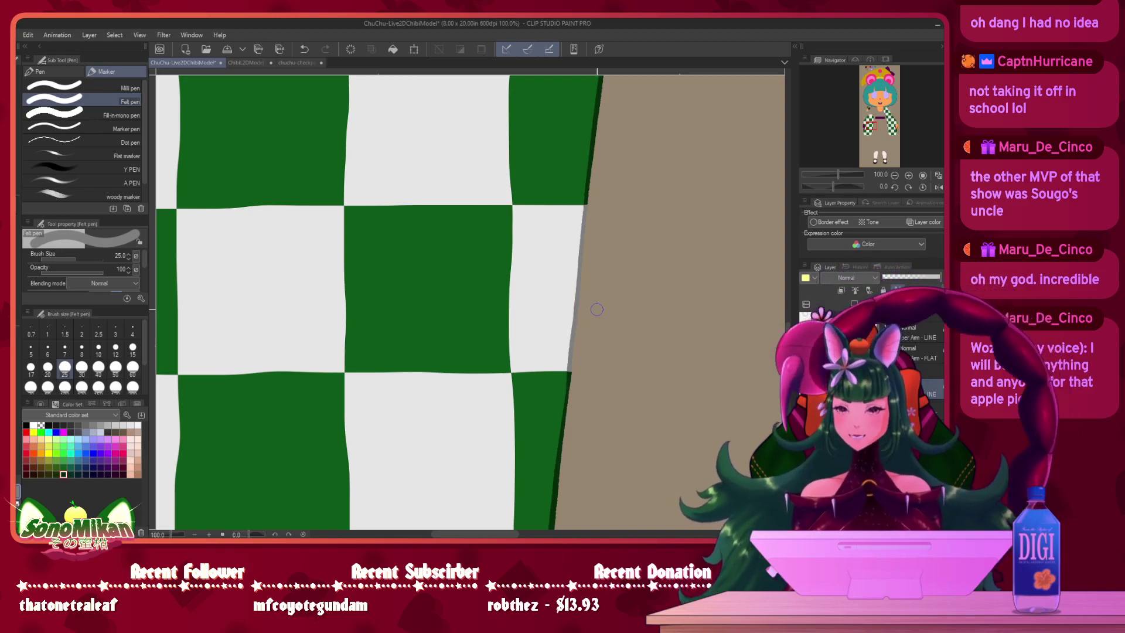
left_click_drag(616, 189, 544, 392)
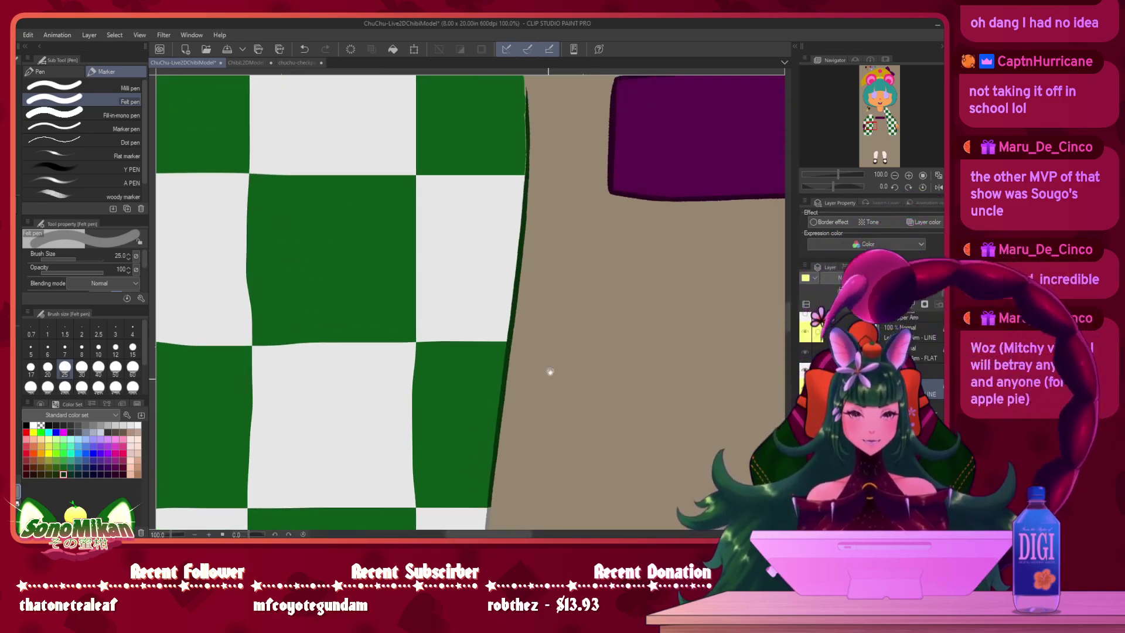
mouse_move(519, 205)
left_mouse_down()
mouse_move(522, 181)
mouse_move(550, 227)
mouse_move(539, 251)
mouse_move(509, 263)
mouse_move(508, 309)
mouse_move(532, 290)
mouse_move(507, 332)
left_mouse_up()
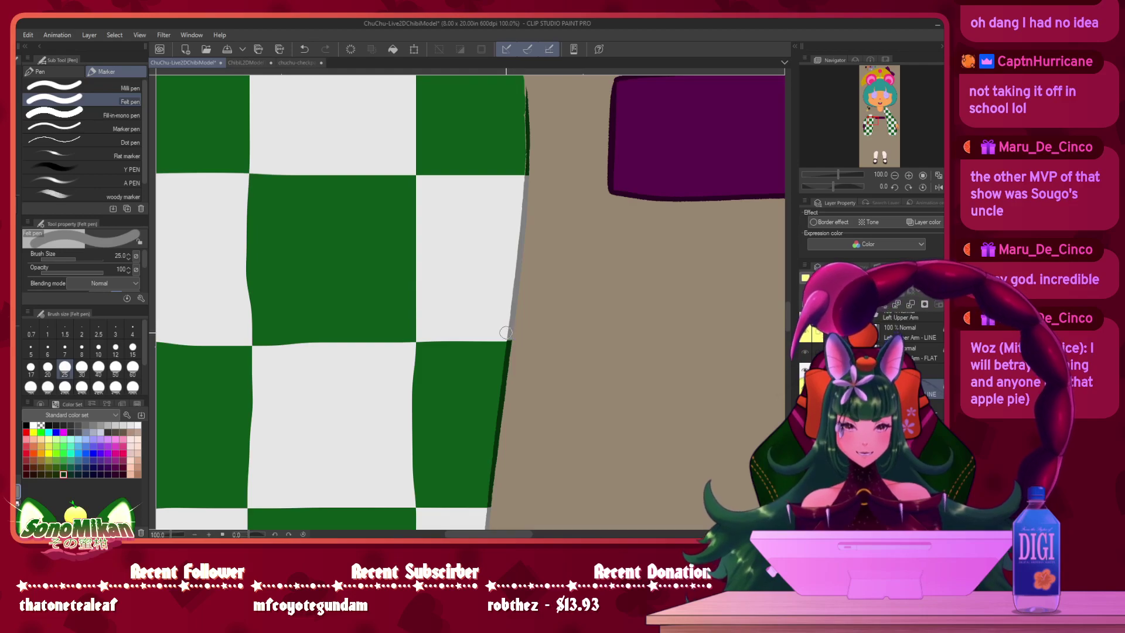
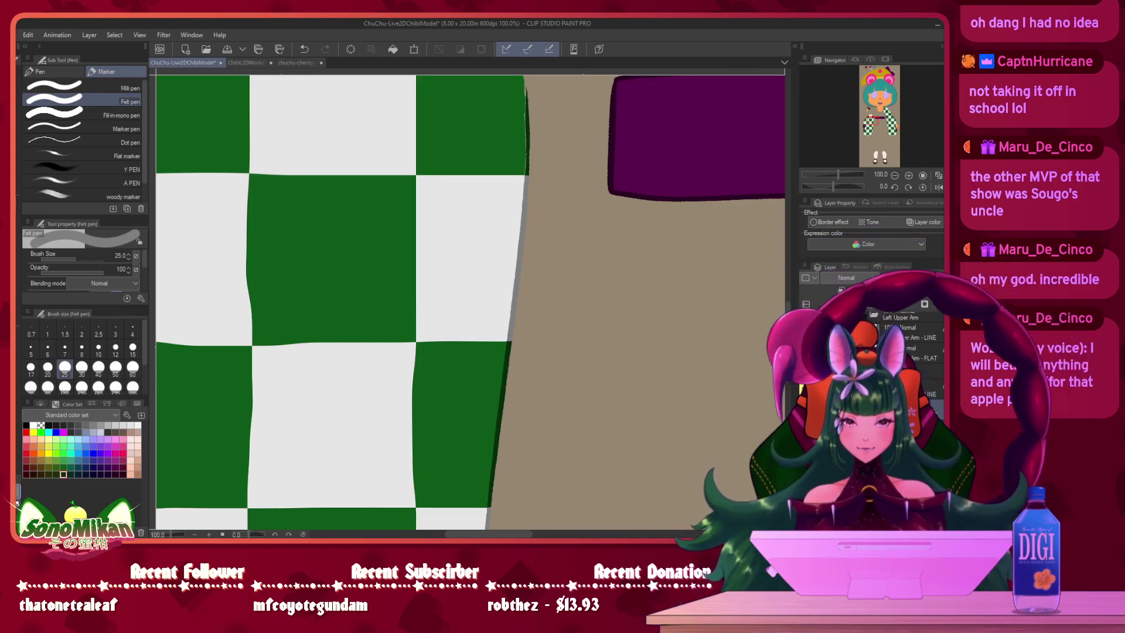
- Pick up the check green and fill the gap along the outline of the sleeve's topmost inner green check at brush size 15
left_click_drag(628, 275, 607, 366)
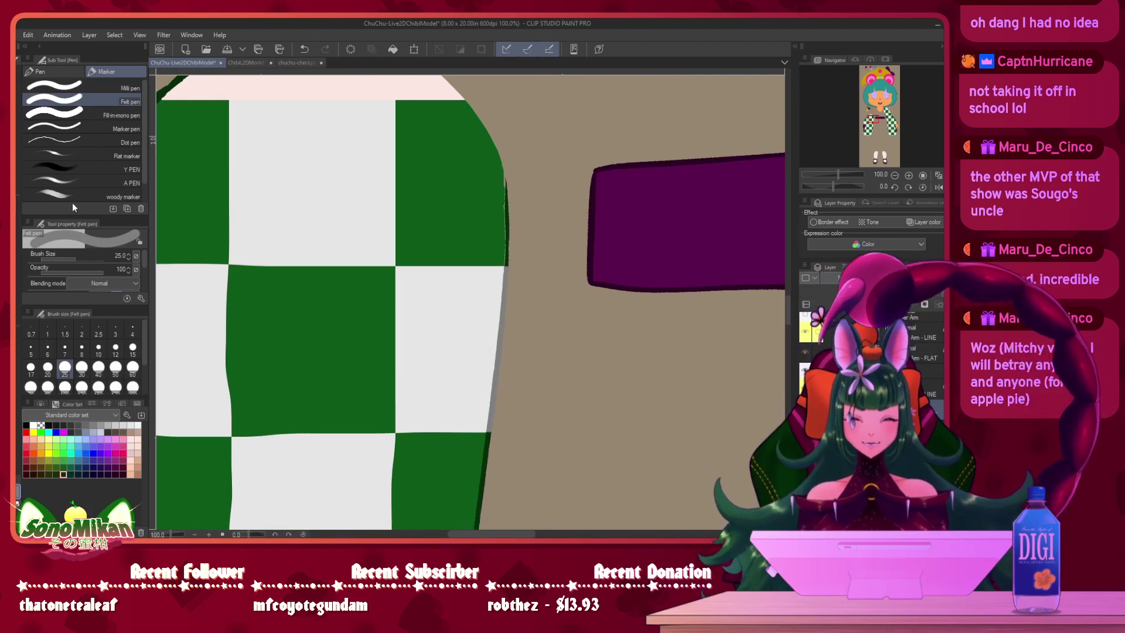
key("i")
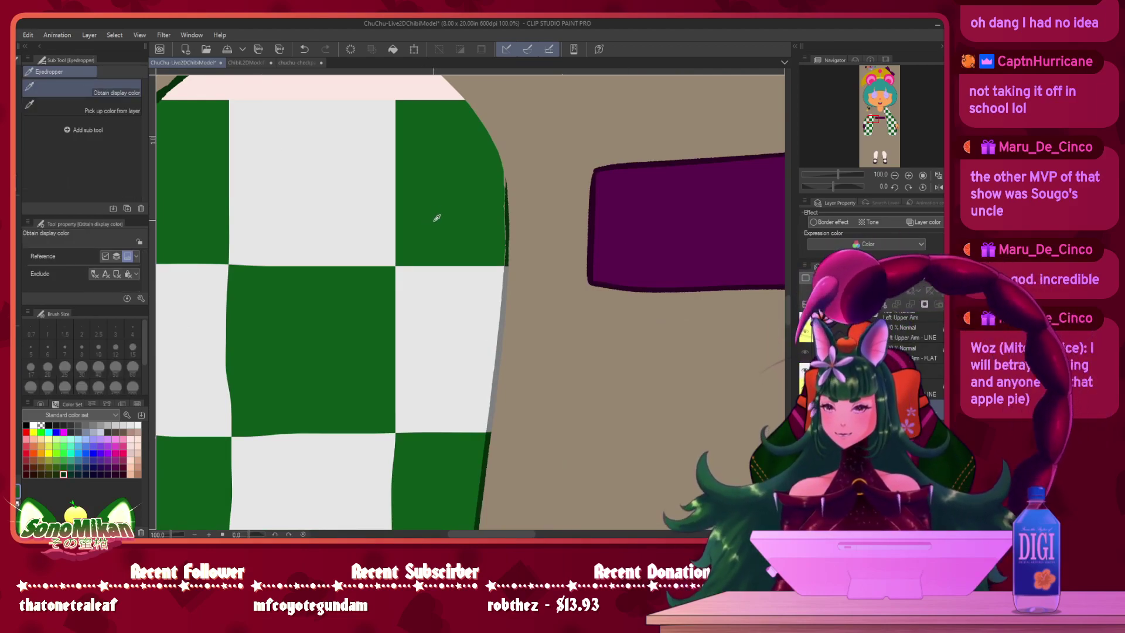
key("p")
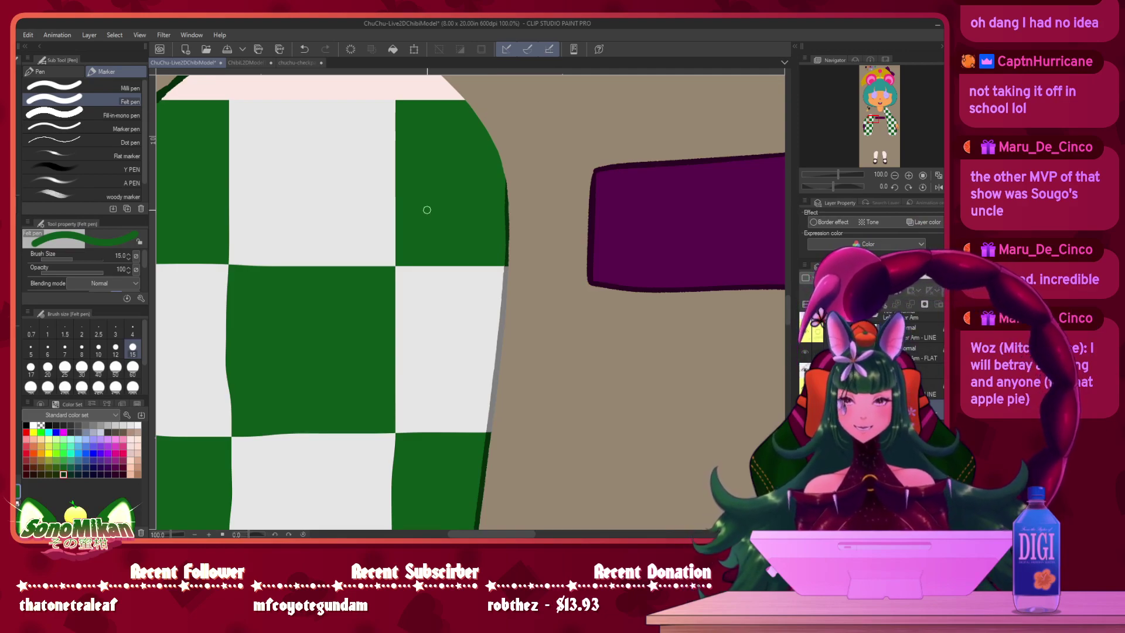
left_click_drag(432, 216, 450, 243)
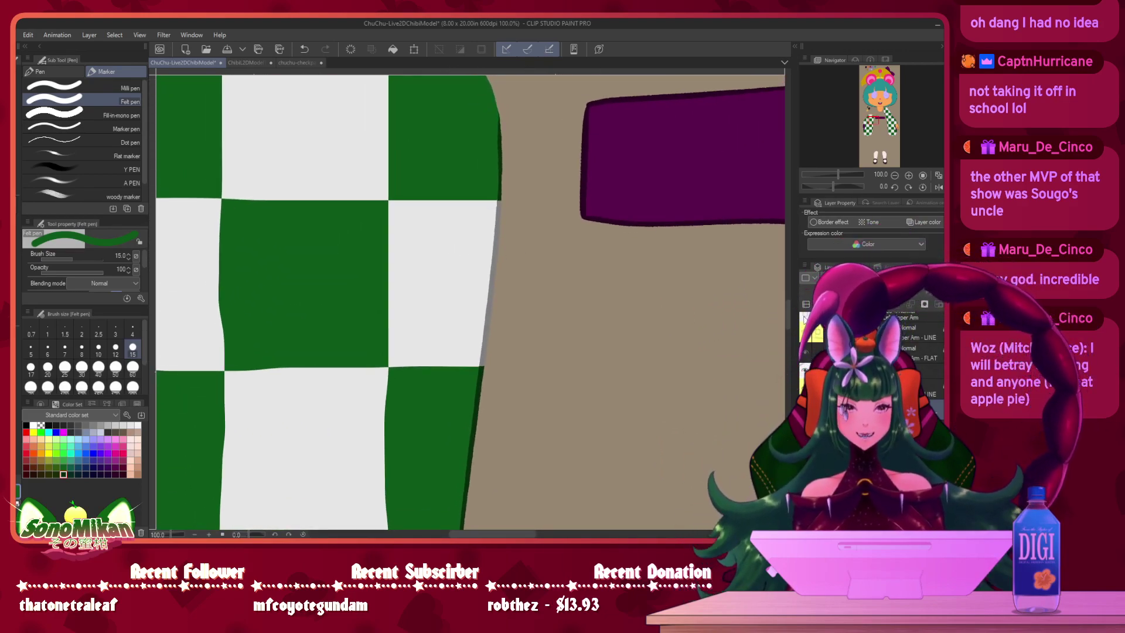
- Show the left upper arm, activate its Left Upper Arm - LINE layer, pick up the outline gray and switch to the Darker pencil
left_click(805, 317)
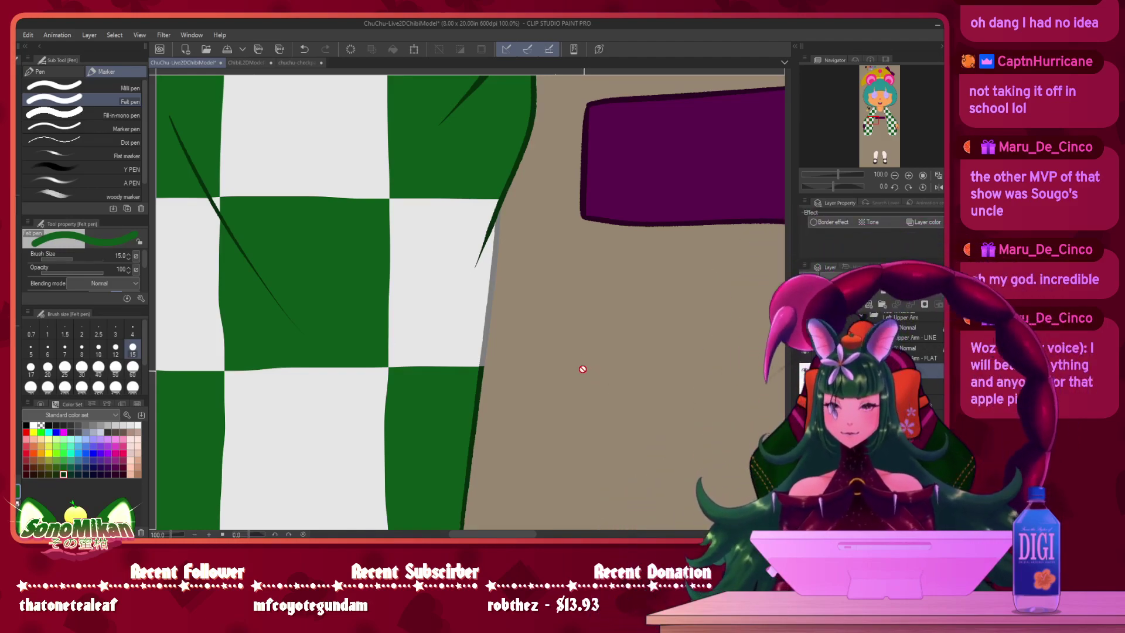
left_click_drag(537, 182, 570, 421)
left_click_drag(539, 340, 503, 202)
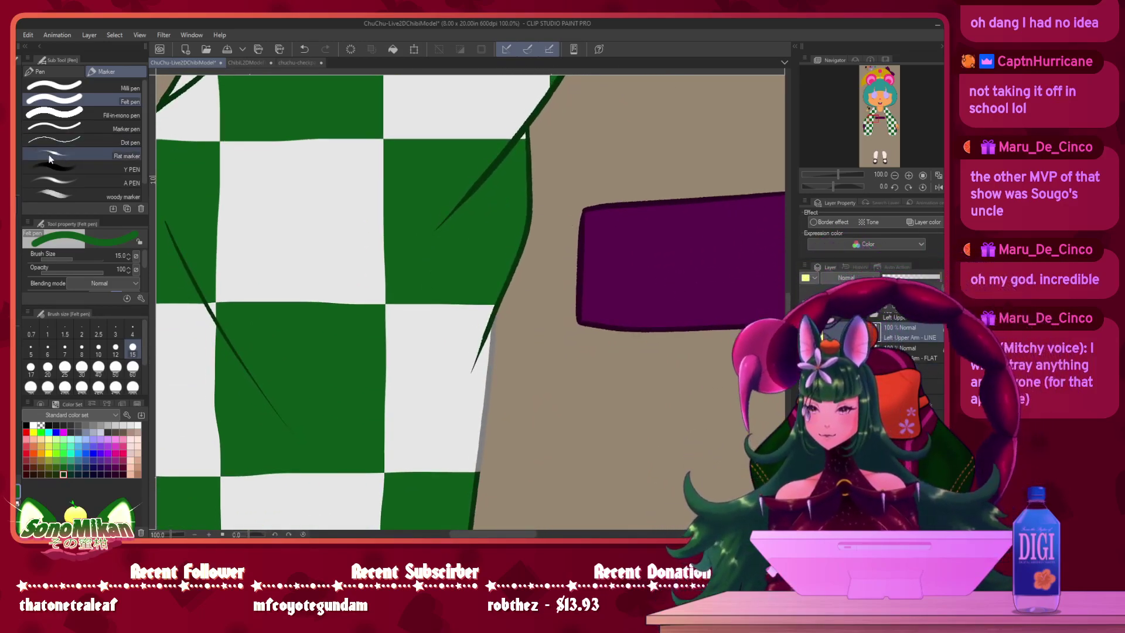
left_click(489, 388, "alt")
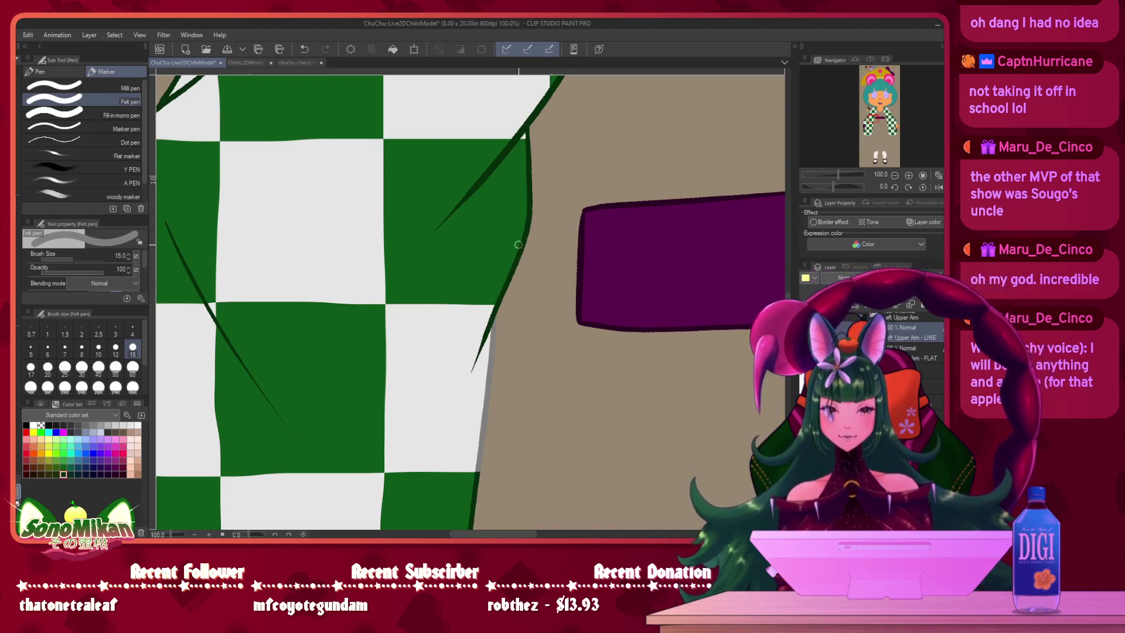
key("p")
left_click_drag(565, 221, 492, 376)
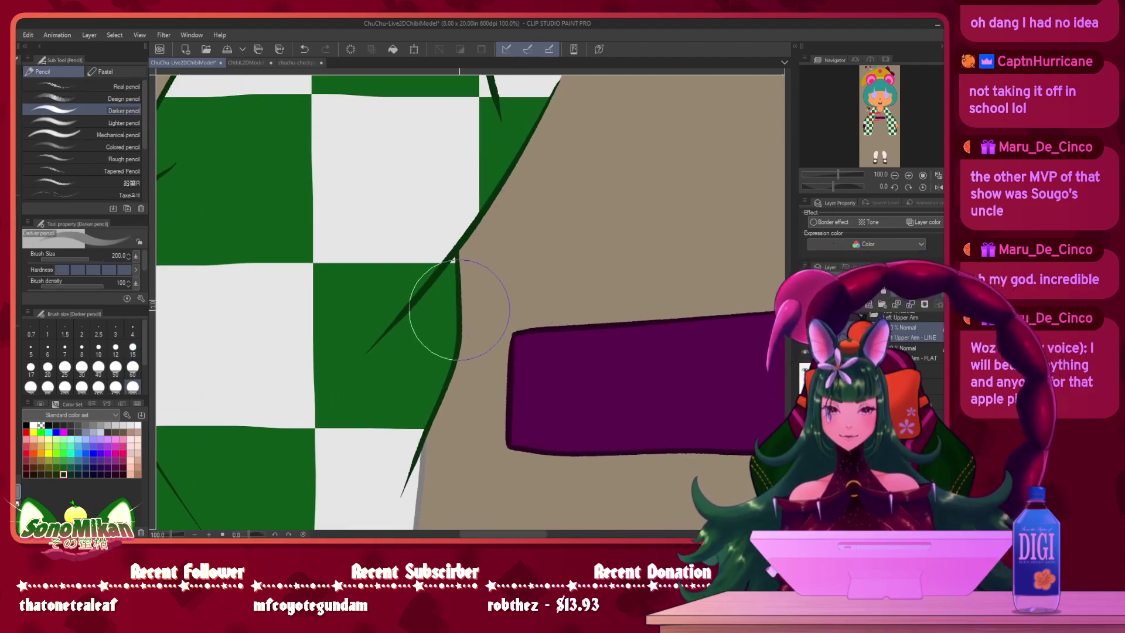
- Reduce the brush size to 40 and repaint the upper arm's inner outline gray along the white check above the elbow fold
key("bracketleft")
key("bracketleft")
key("bracketleft")
key("bracketleft")
key("bracketleft")
key("bracketleft")
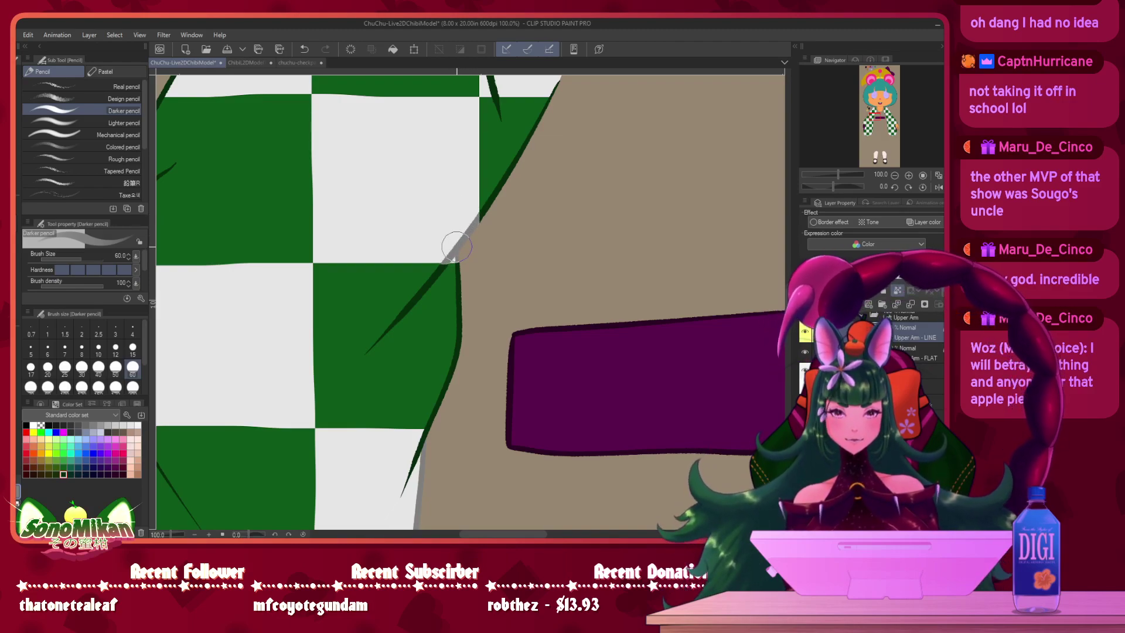
left_click_drag(481, 217, 443, 267)
key("ctrl+z")
key("bracketleft")
key("bracketleft")
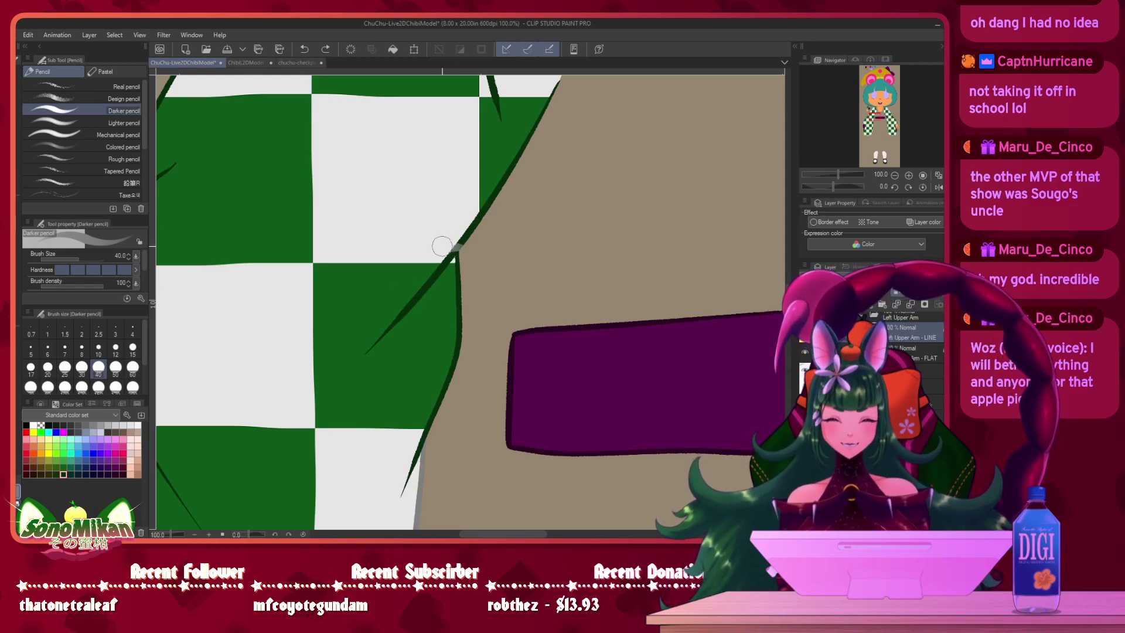
left_click_drag(447, 248, 463, 249)
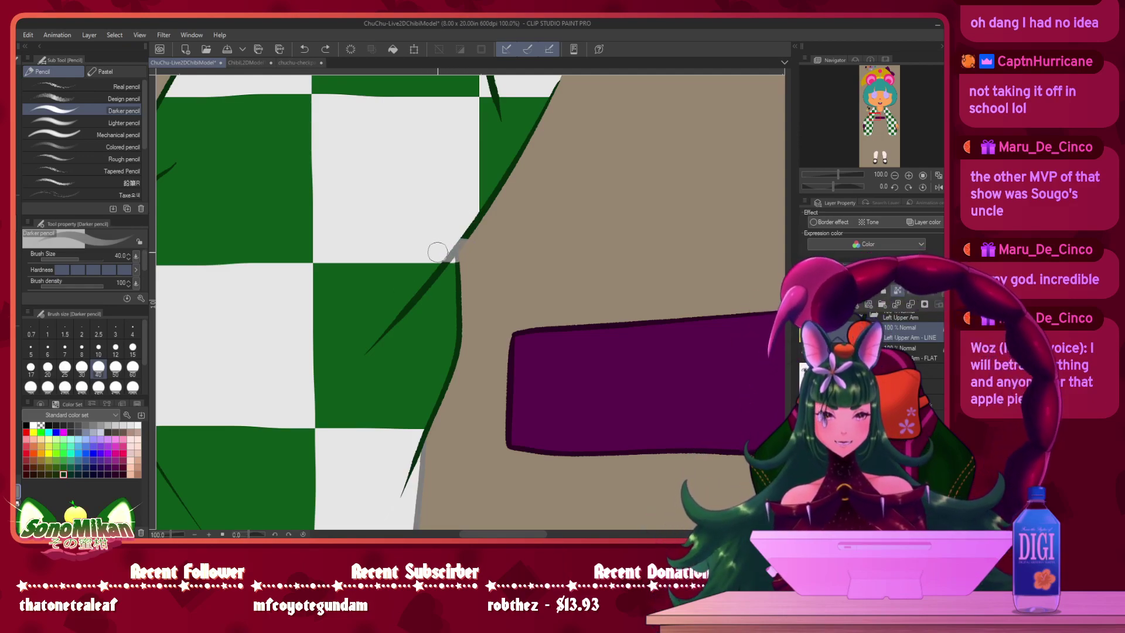
left_click_drag(447, 251, 467, 221)
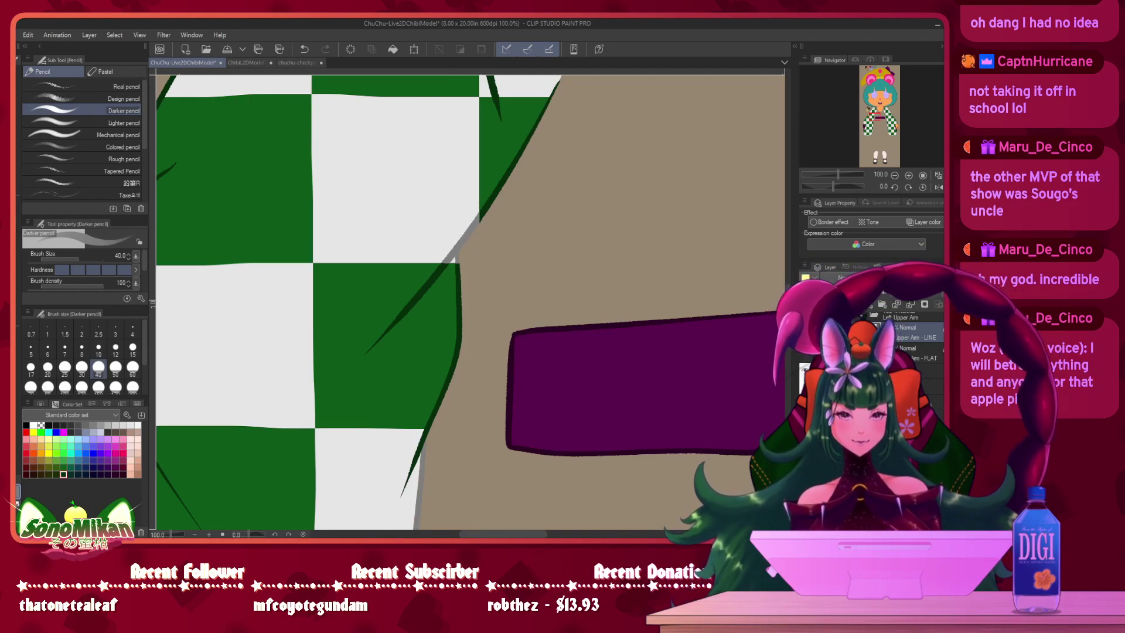
- Repaint the upper arm's long fold line gray where it crosses white checks, along with the outline tip beside the armpit's white check
scroll(565, 181, "up", 5)
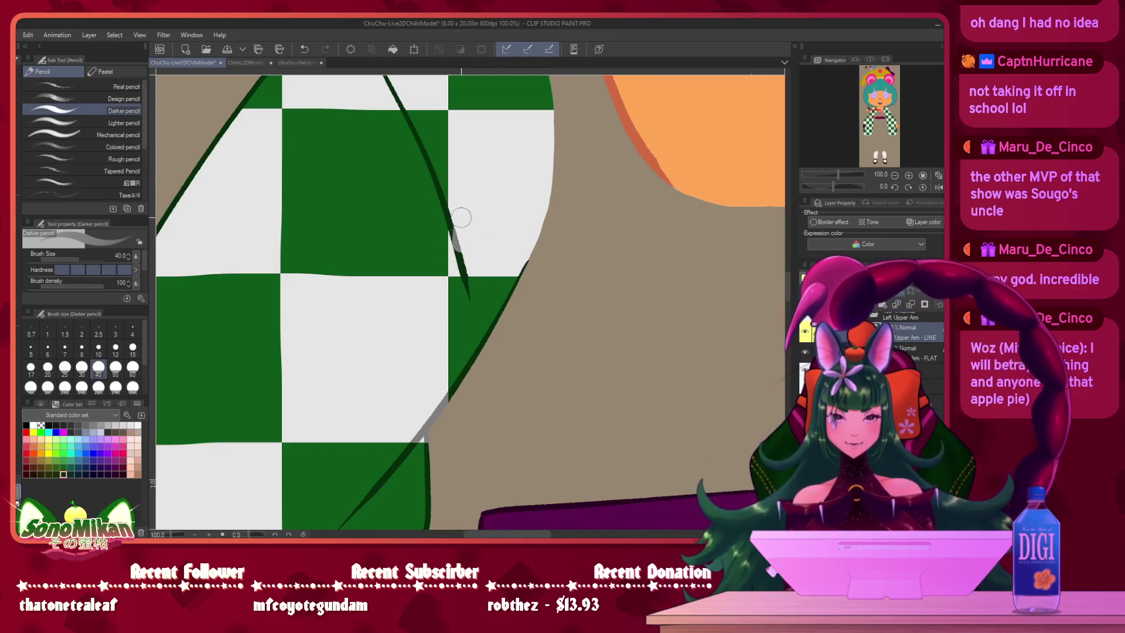
mouse_move(460, 237)
left_mouse_down()
mouse_move(459, 206)
mouse_move(474, 265)
mouse_move(455, 256)
left_mouse_up()
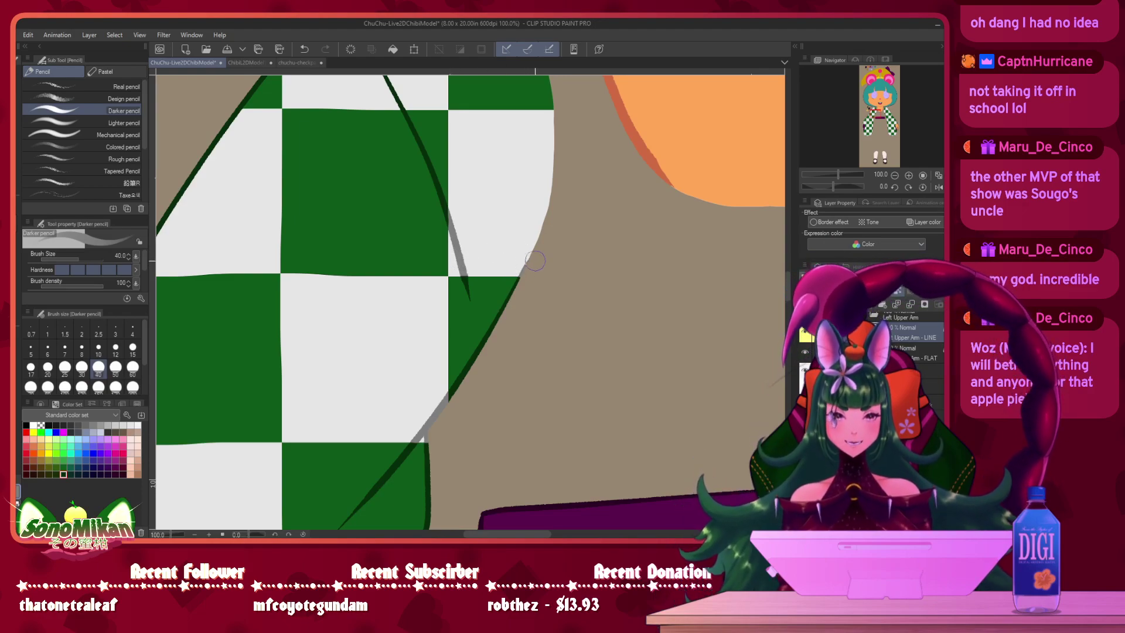
mouse_move(522, 272)
left_mouse_down()
mouse_move(531, 254)
mouse_move(570, 288)
mouse_move(579, 384)
left_mouse_up()
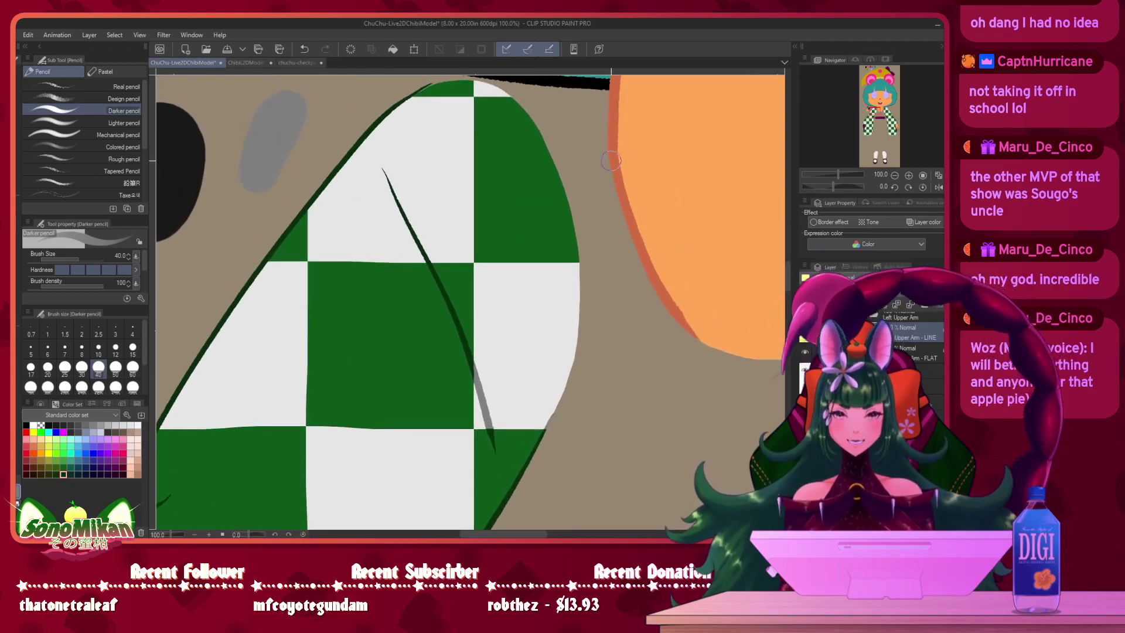
left_click_drag(381, 162, 424, 251)
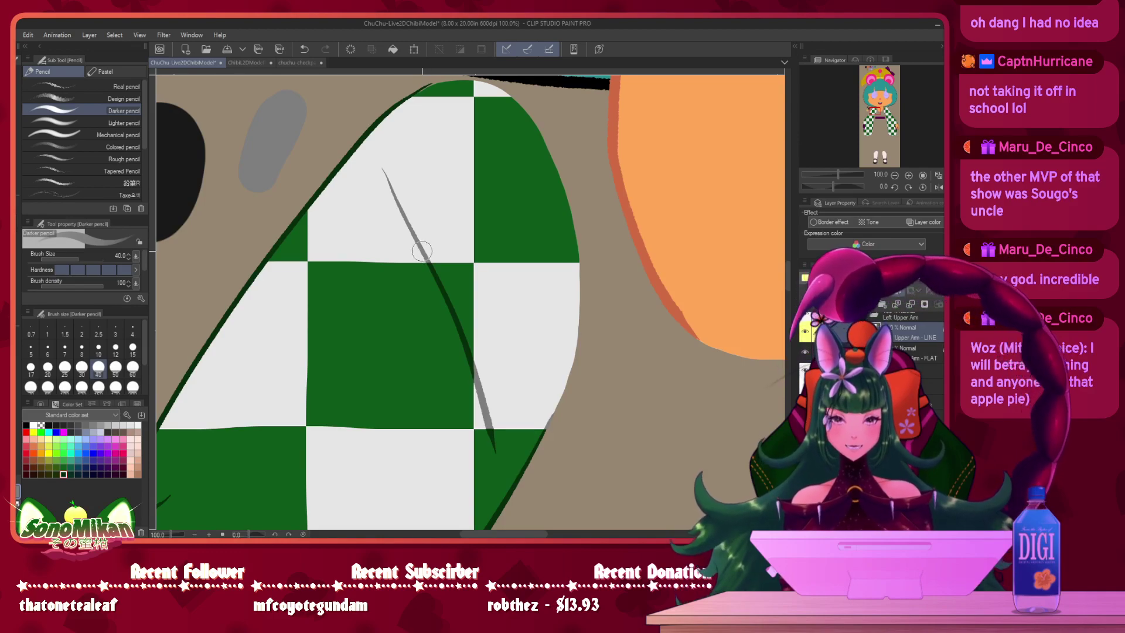
mouse_move(402, 106)
left_mouse_down()
mouse_move(390, 101)
mouse_move(407, 105)
left_mouse_up()
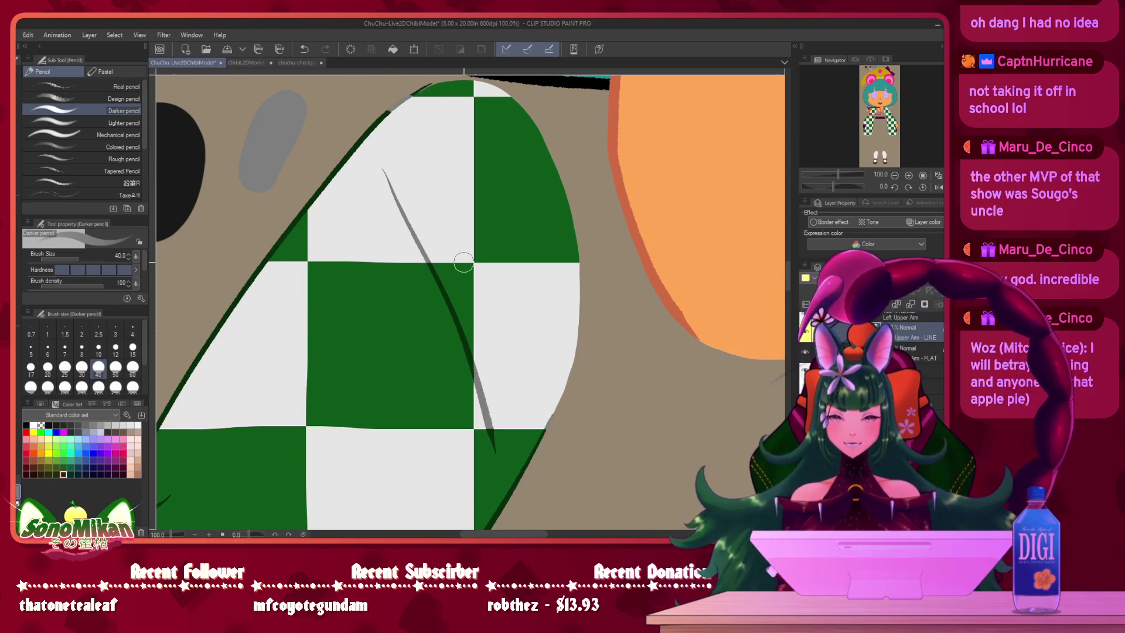
key("ctrl+z")
left_click_drag(371, 122, 403, 109)
key("ctrl+z")
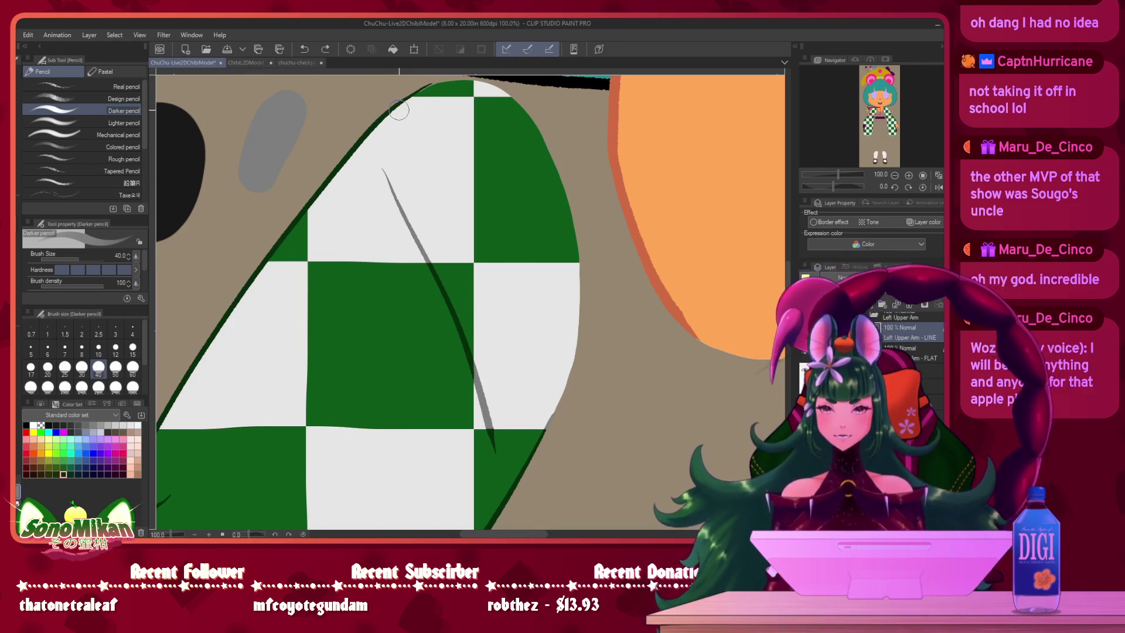
left_click_drag(403, 105, 394, 107)
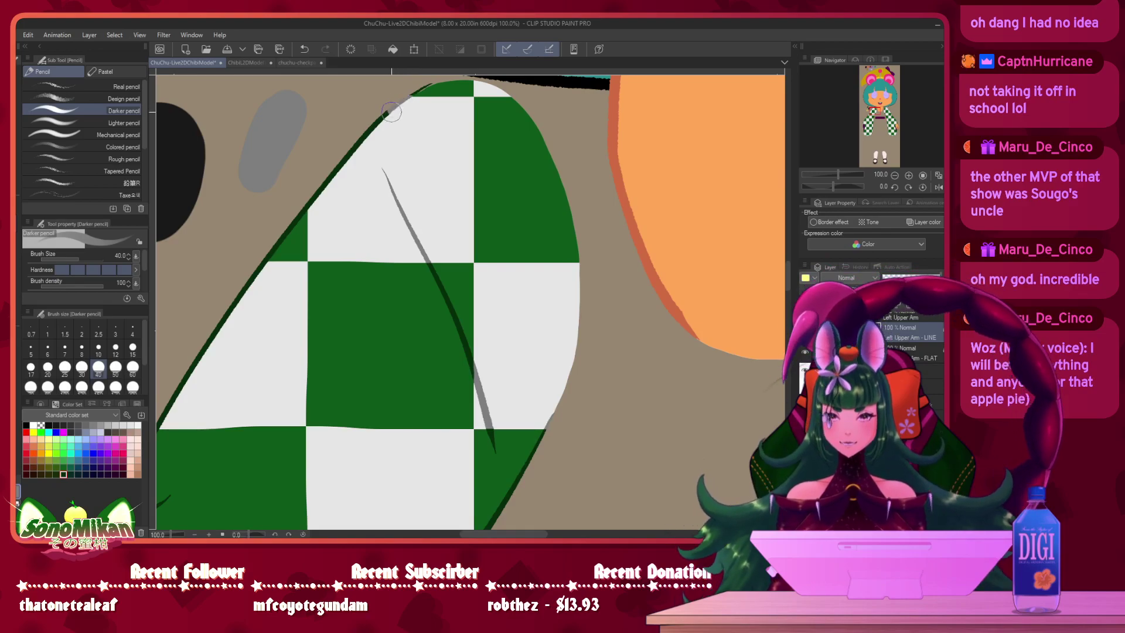
key("ctrl+z")
left_click_drag(323, 185, 306, 210)
key("ctrl+z")
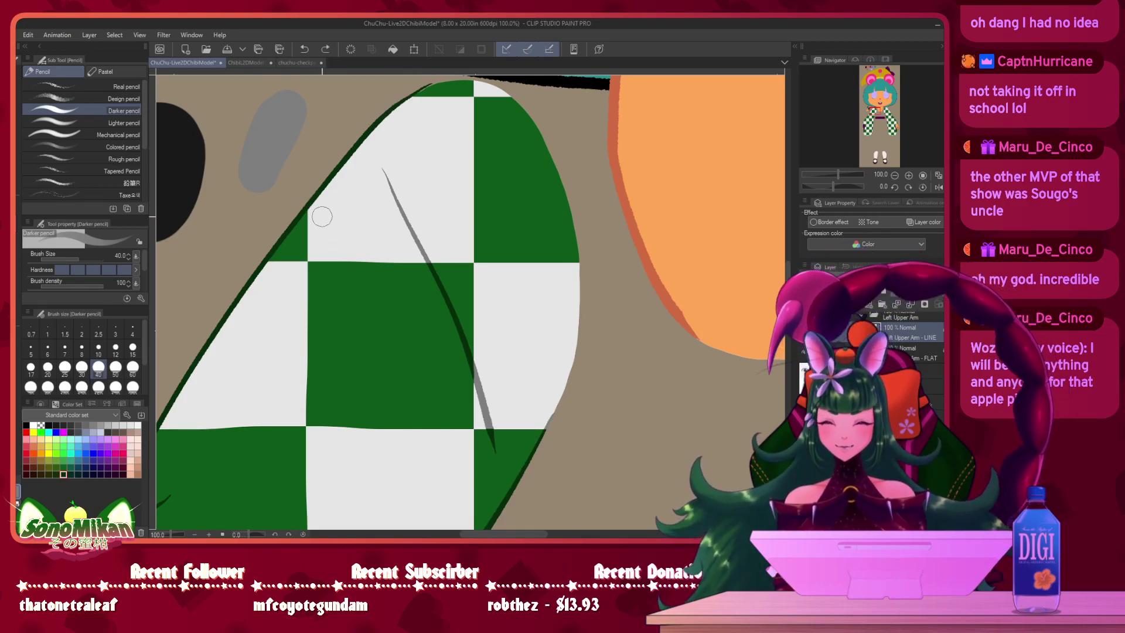
- Repaint the left upper arm's outer outline gray along its two upper white checks with the Darker pencil
mouse_move(318, 215)
left_mouse_down()
mouse_move(317, 189)
mouse_move(360, 133)
mouse_move(388, 102)
mouse_move(409, 105)
mouse_move(375, 120)
left_mouse_up()
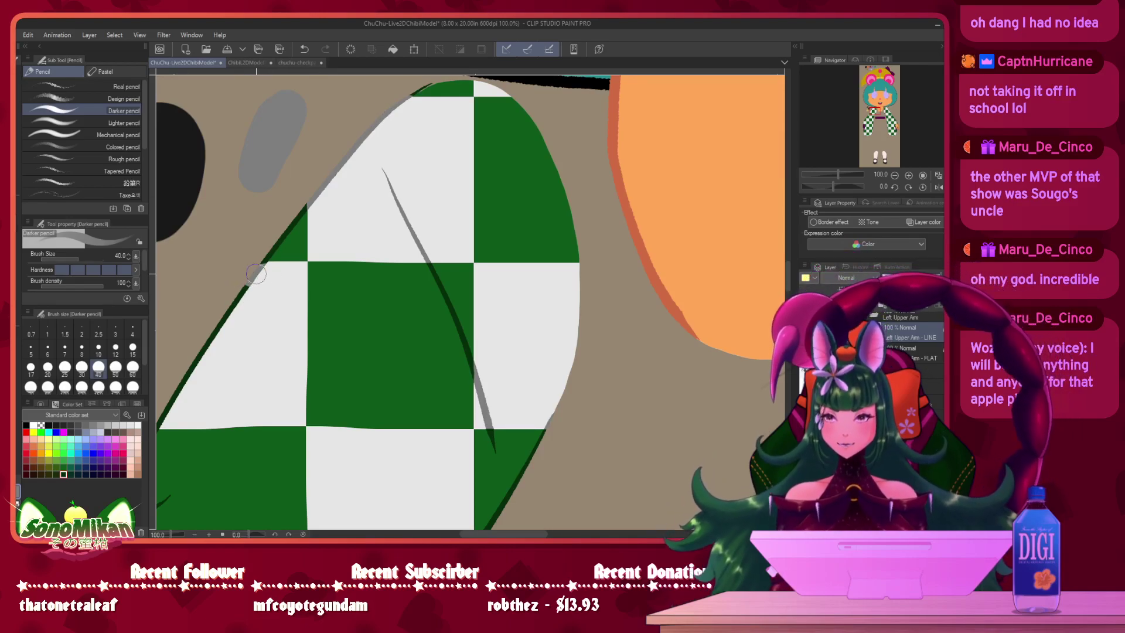
left_click_drag(367, 270, 509, 236)
key("ctrl+z")
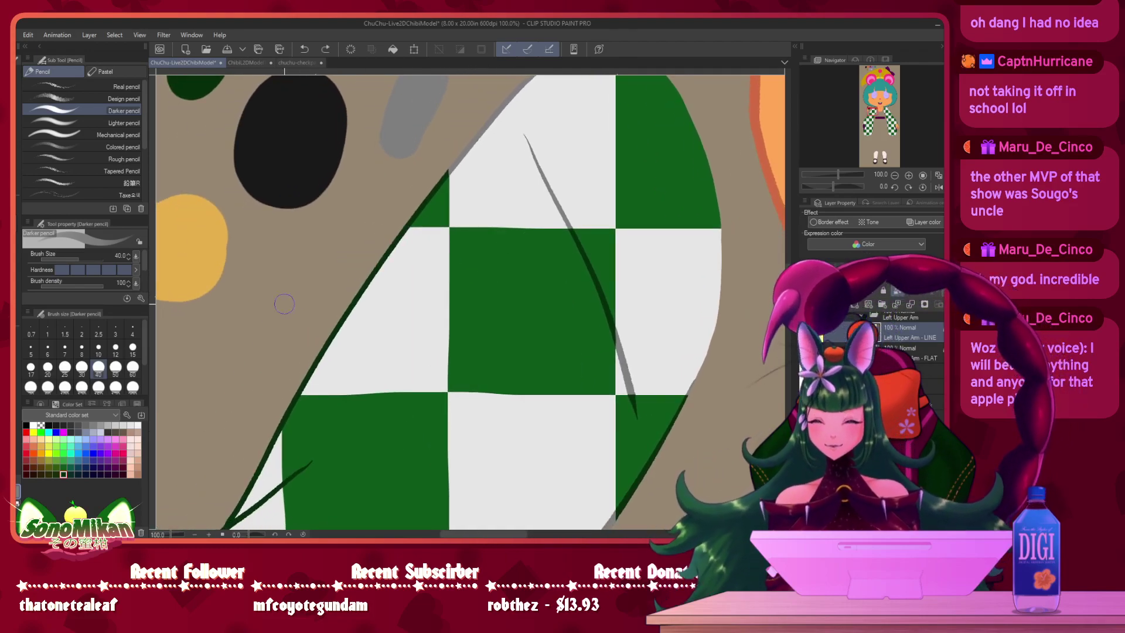
mouse_move(321, 355)
left_mouse_down()
mouse_move(281, 363)
mouse_move(330, 368)
mouse_move(282, 383)
mouse_move(306, 387)
mouse_move(290, 387)
mouse_move(302, 389)
mouse_move(291, 389)
mouse_move(301, 370)
mouse_move(358, 294)
left_mouse_up()
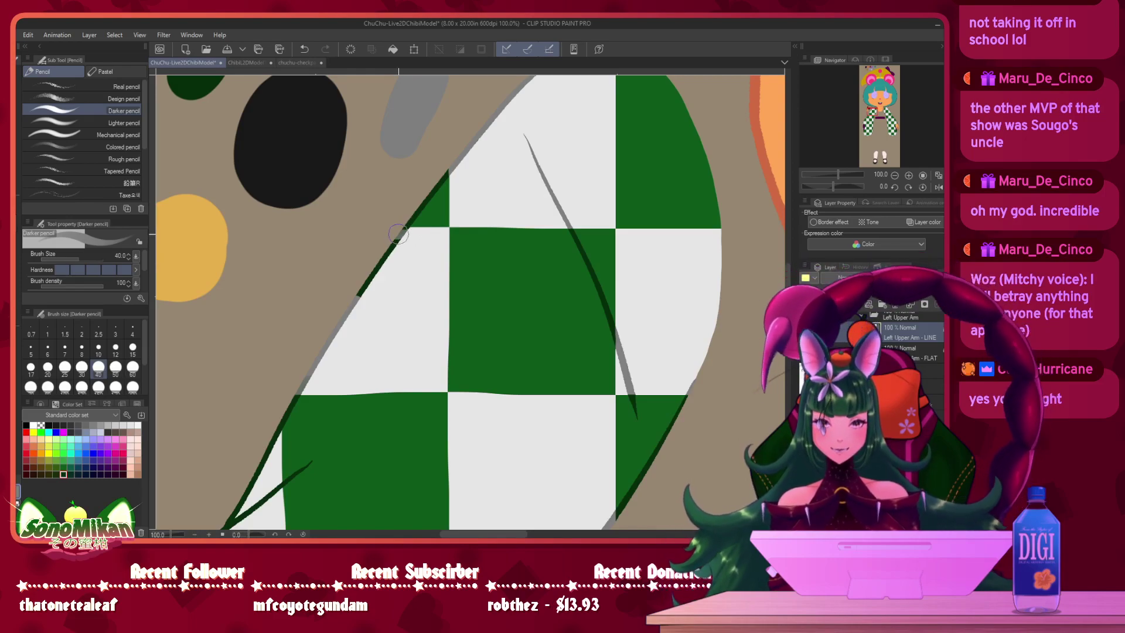
left_click_drag(404, 233, 354, 296)
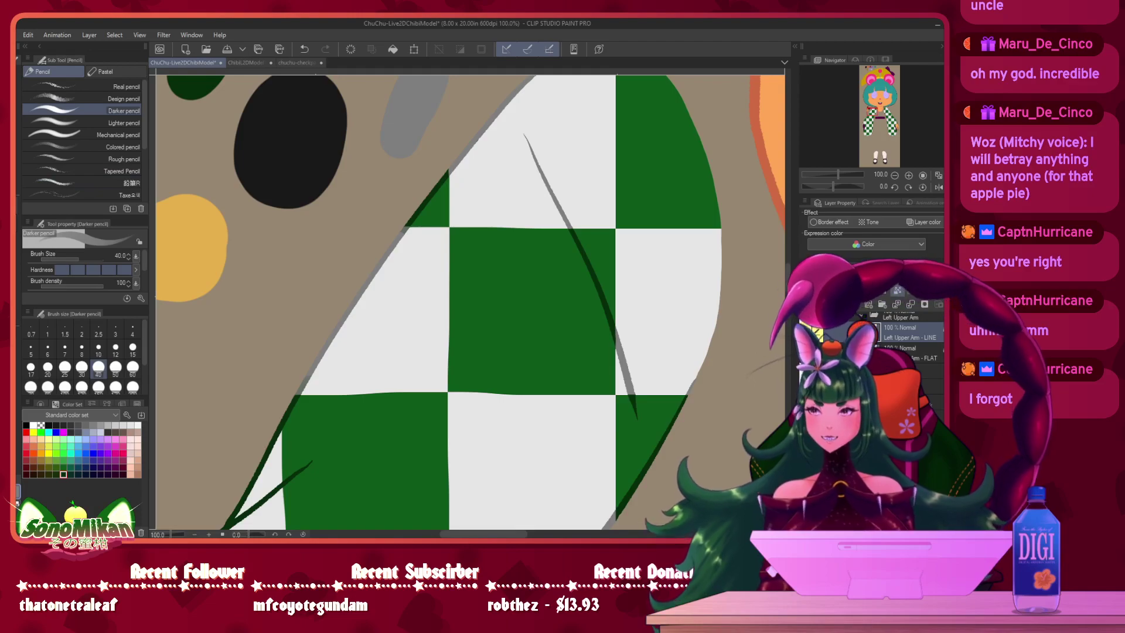
- Undo the strokes on the second white check's outer outline and repaint it gray with the Felt pen at size 30
key("p")
key("ctrl+z")
left_click_drag(358, 294, 318, 356)
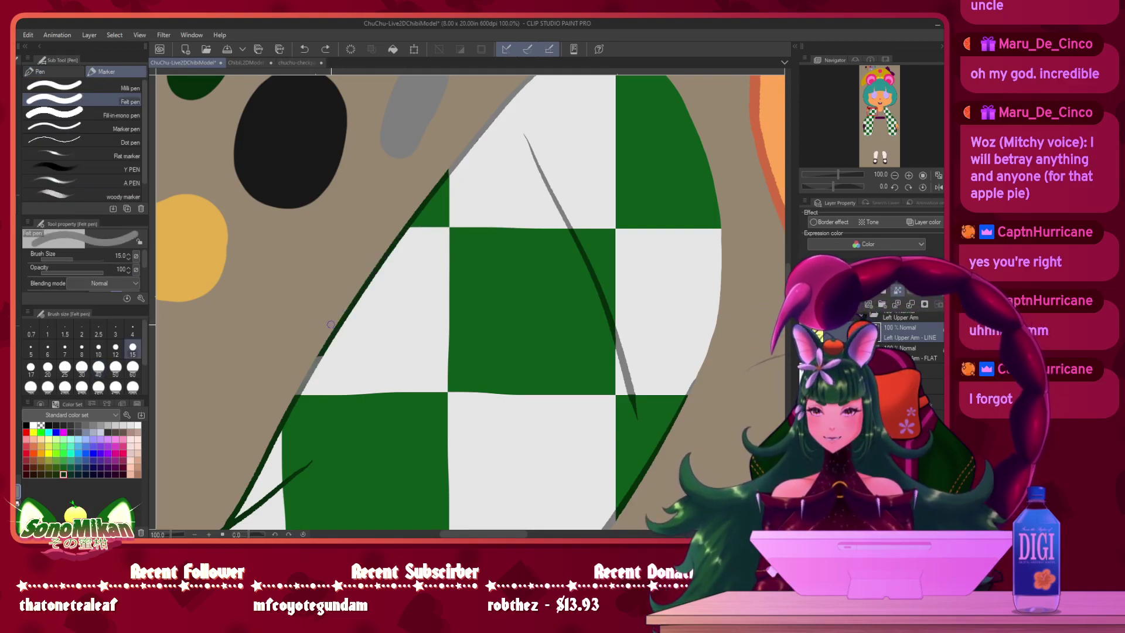
key("bracketright")
key("bracketright")
key("bracketright")
key("bracketright")
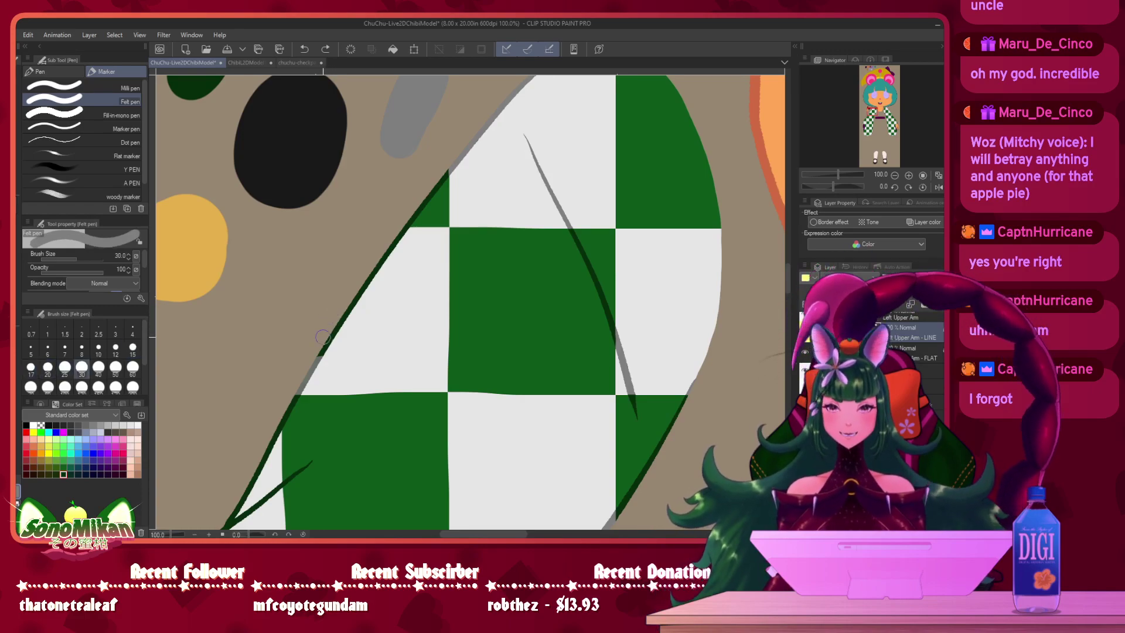
left_click_drag(298, 384, 370, 278)
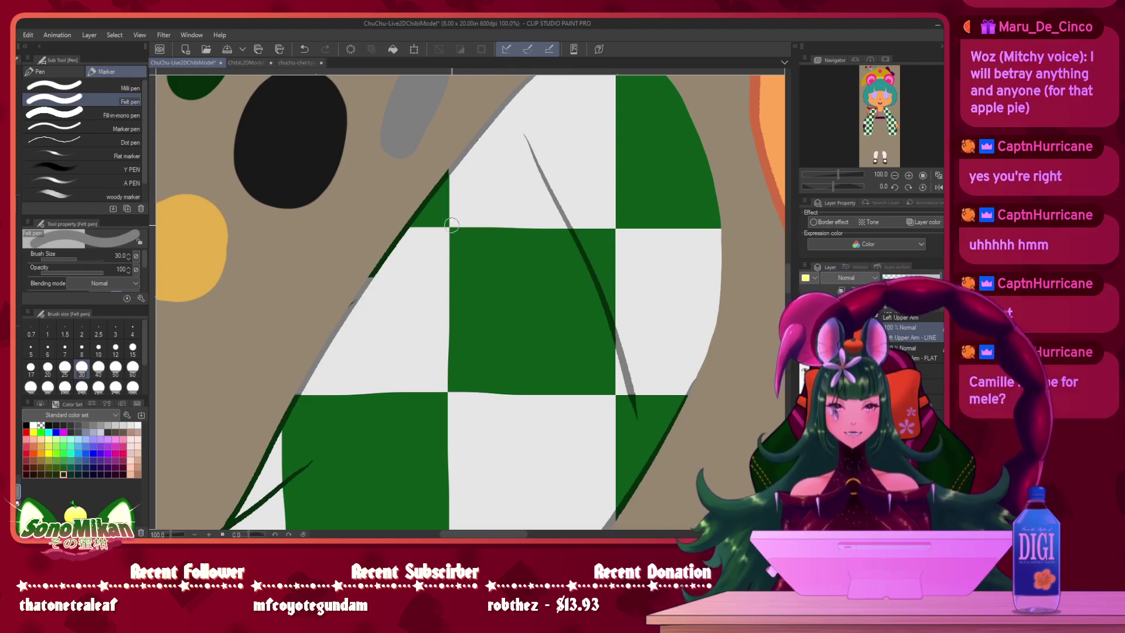
mouse_move(362, 294)
left_mouse_down()
mouse_move(384, 264)
mouse_move(405, 262)
mouse_move(389, 241)
left_mouse_up()
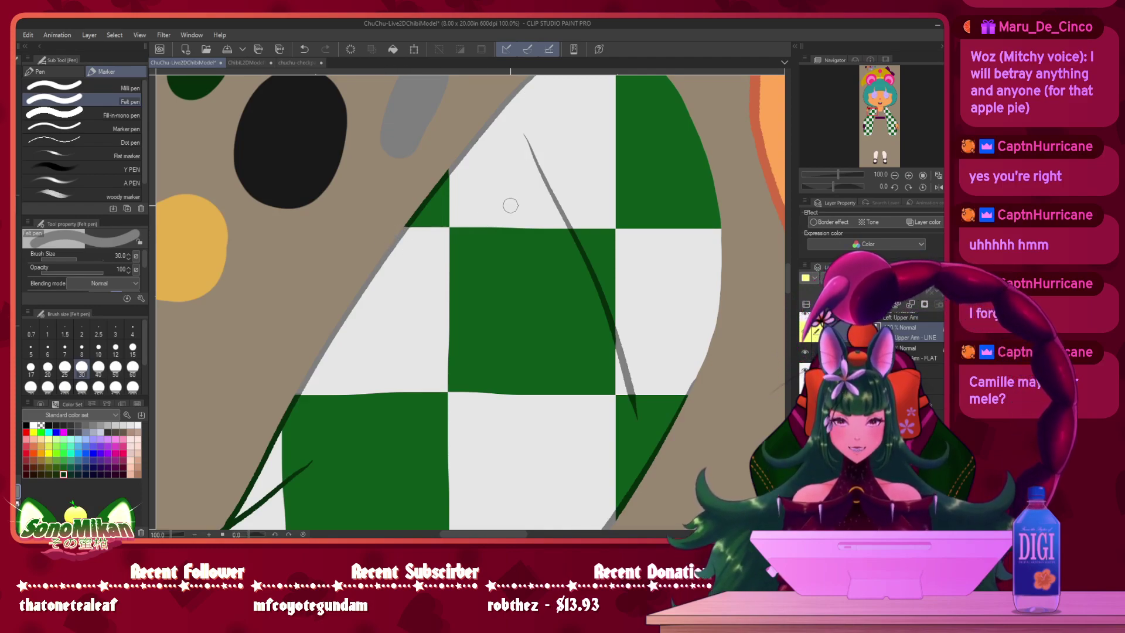
- Repaint the left upper arm's outline and small fold line gray around the white check at the outer elbow
left_click_drag(542, 271, 492, 367)
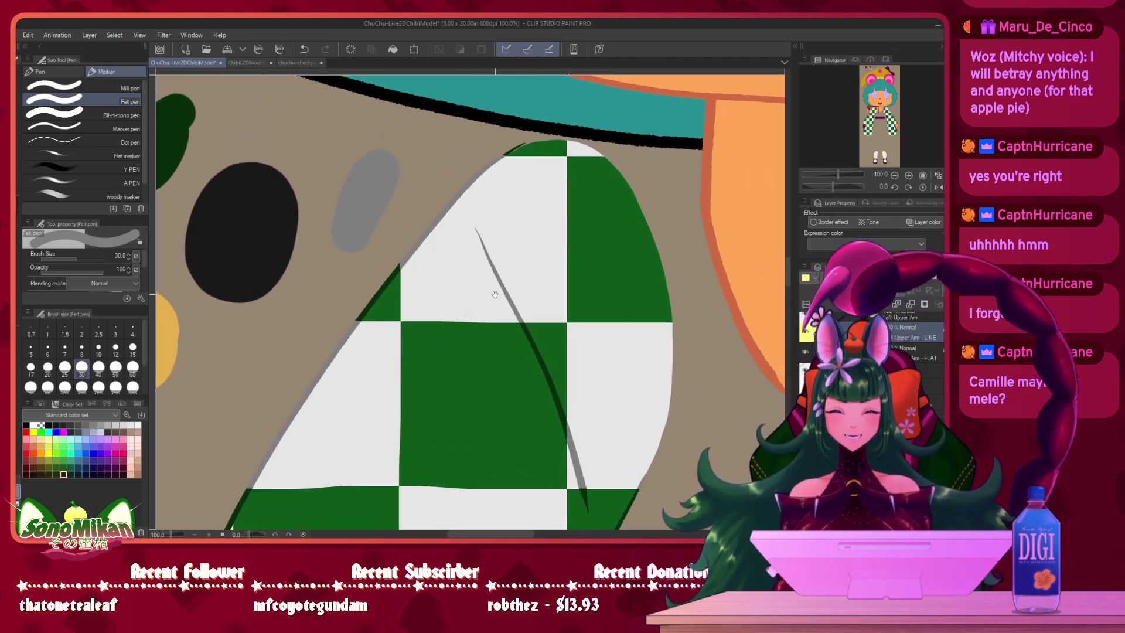
left_click_drag(479, 329, 580, 133)
mouse_move(417, 335)
left_mouse_down()
mouse_move(445, 261)
mouse_move(474, 258)
left_mouse_up()
left_click_drag(380, 315, 385, 314)
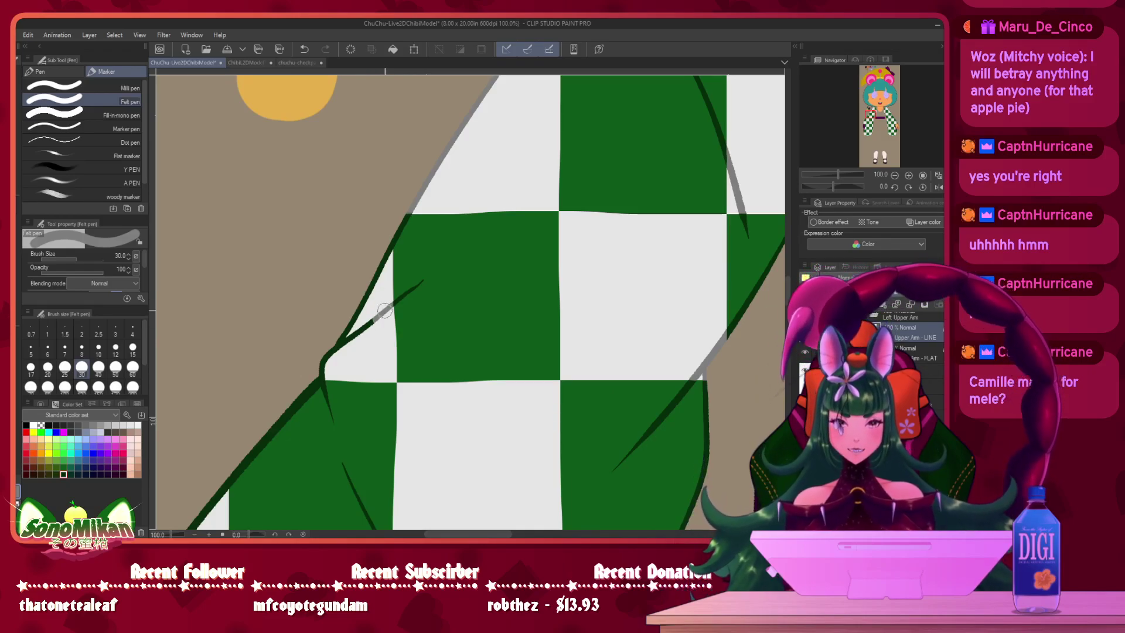
mouse_move(376, 270)
left_mouse_down()
mouse_move(369, 299)
mouse_move(356, 291)
mouse_move(334, 318)
mouse_move(327, 359)
left_mouse_up()
left_click_drag(372, 262, 383, 236)
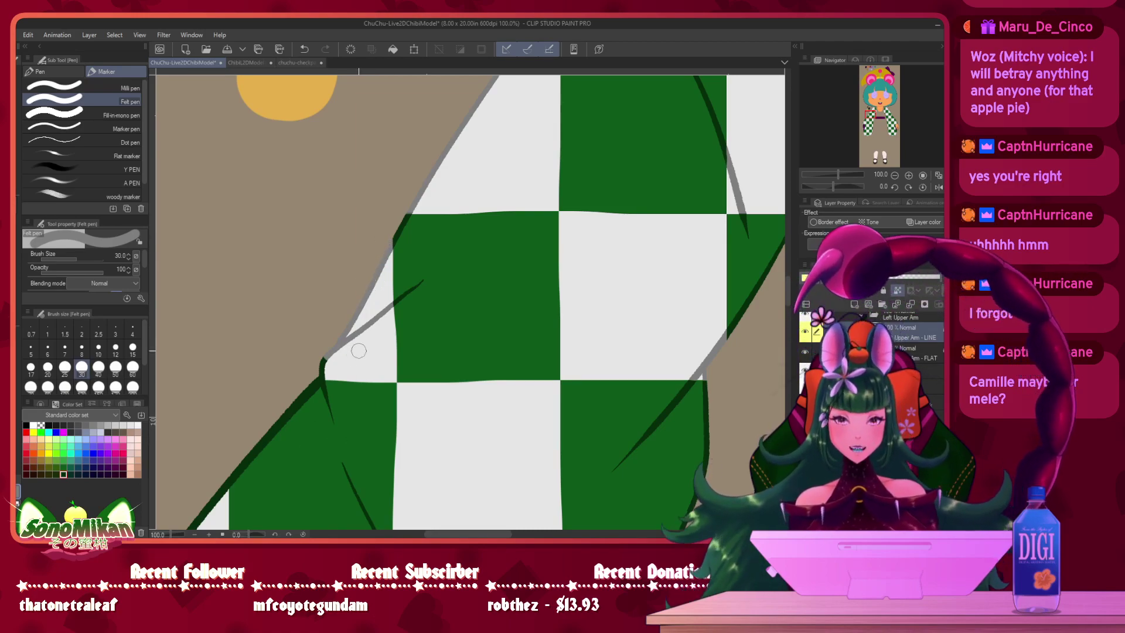
left_click_drag(323, 372, 324, 361)
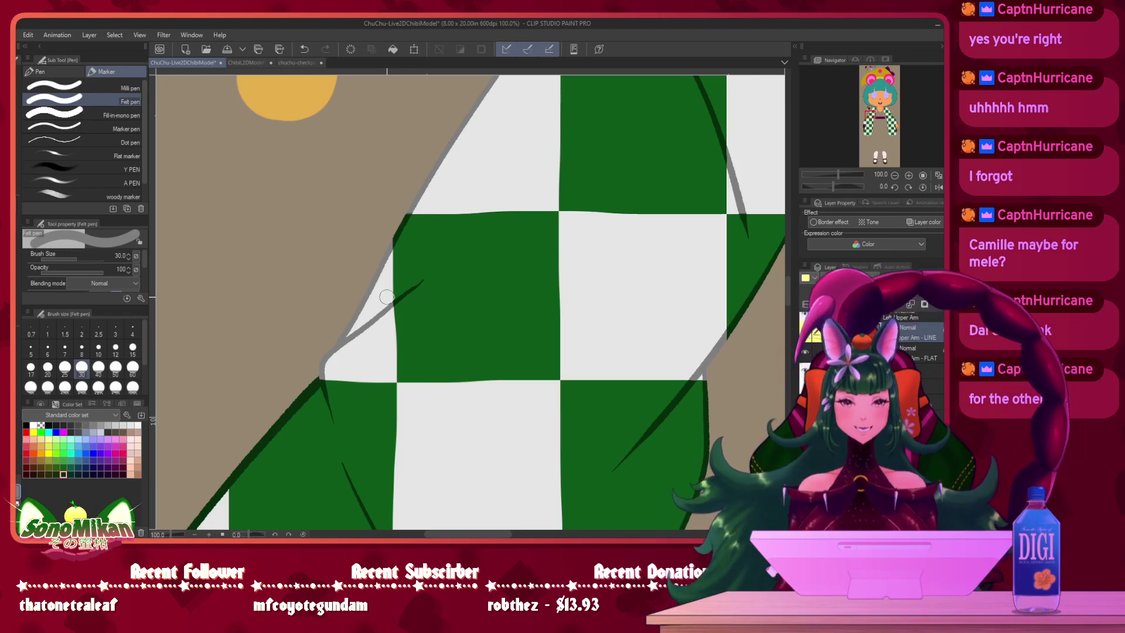
- Examine the recolored line art of the left sleeve and upper arm down to the cuff and across to the torso
left_click_drag(652, 295, 671, 81)
left_click_drag(580, 405, 558, 417)
scroll(579, 418, "down", 1)
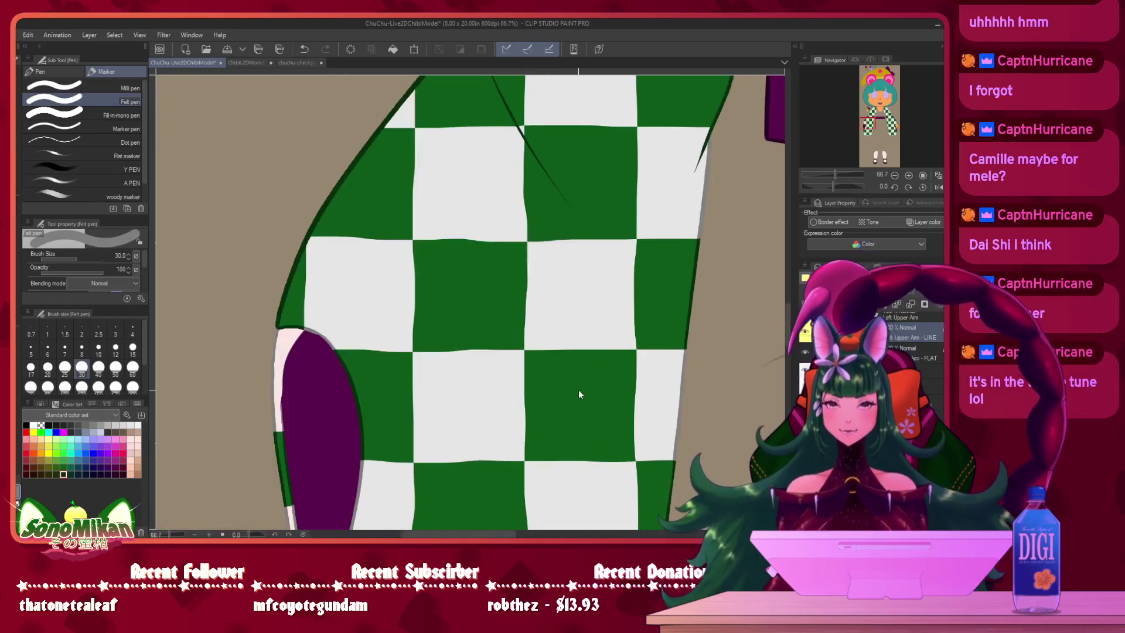
mouse_move(563, 328)
left_mouse_down()
mouse_move(517, 472)
mouse_move(504, 459)
mouse_move(502, 402)
mouse_move(552, 276)
mouse_move(569, 312)
mouse_move(550, 314)
left_mouse_up()
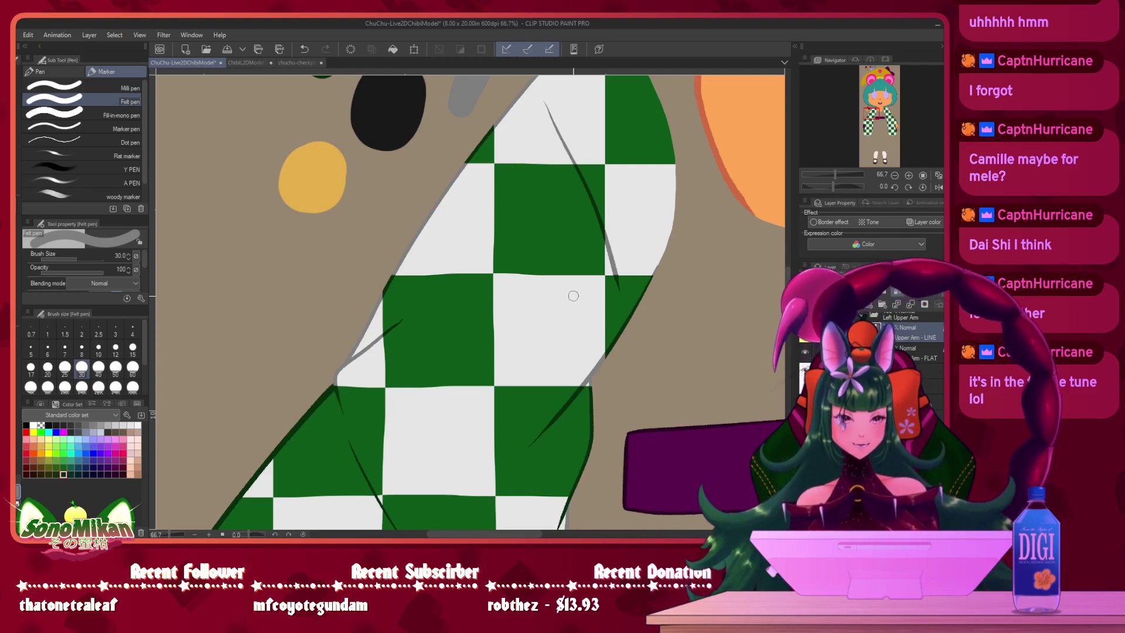
left_click_drag(549, 312, 517, 272)
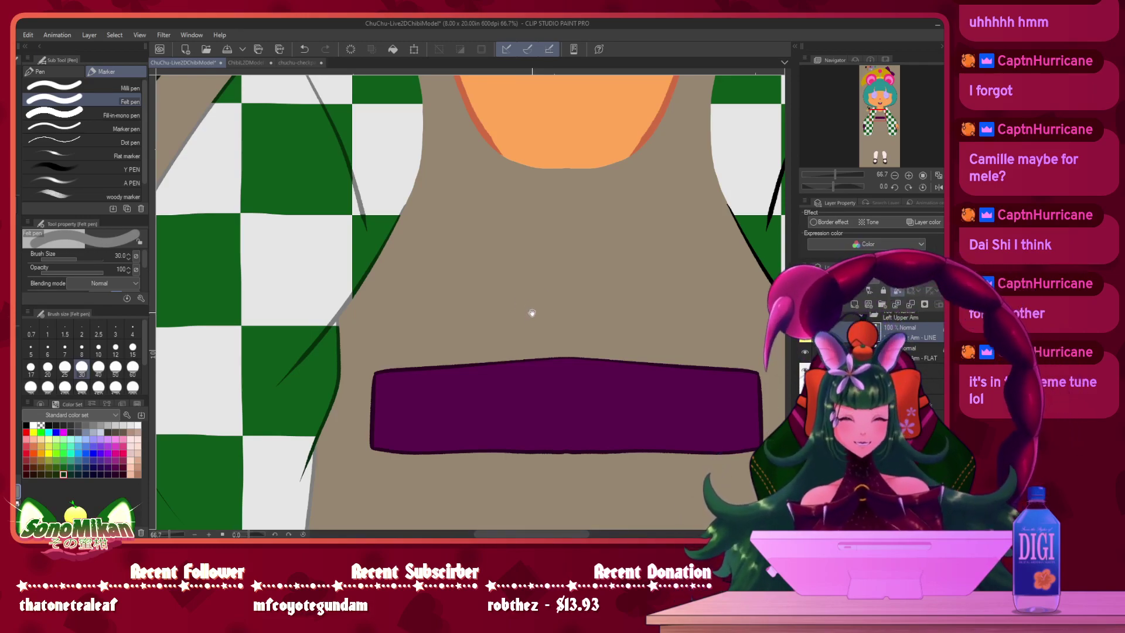
left_click_drag(535, 311, 560, 346)
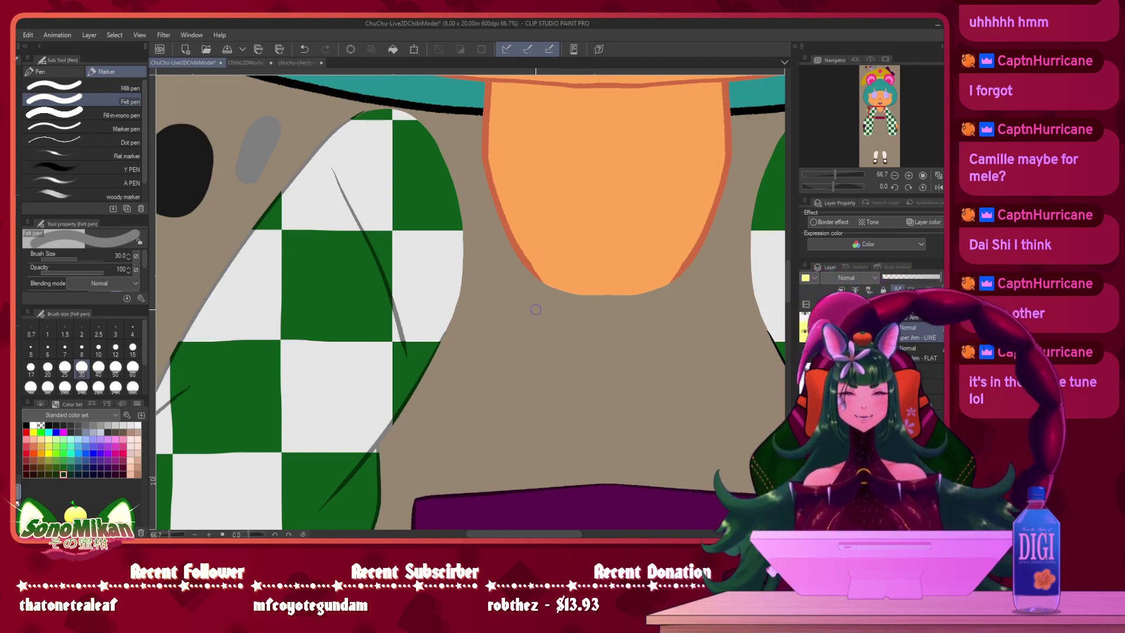
- Activate the opposite upper arm's line layer and pick up the dark green sample color for the Felt pen
left_click_drag(562, 324, 380, 431)
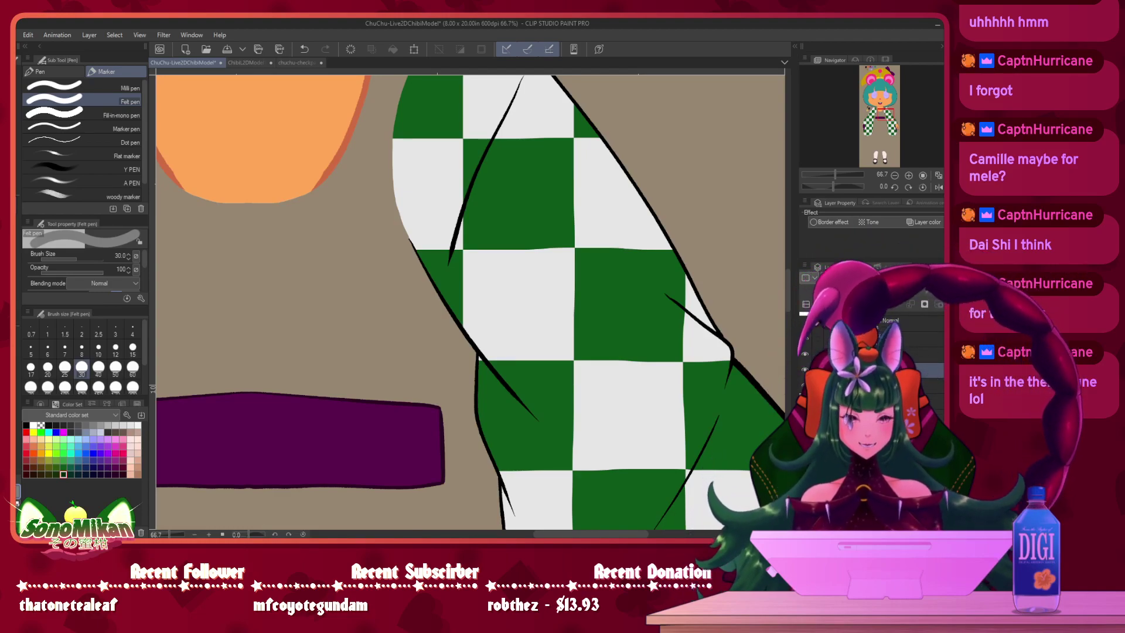
left_click_drag(700, 281, 671, 370)
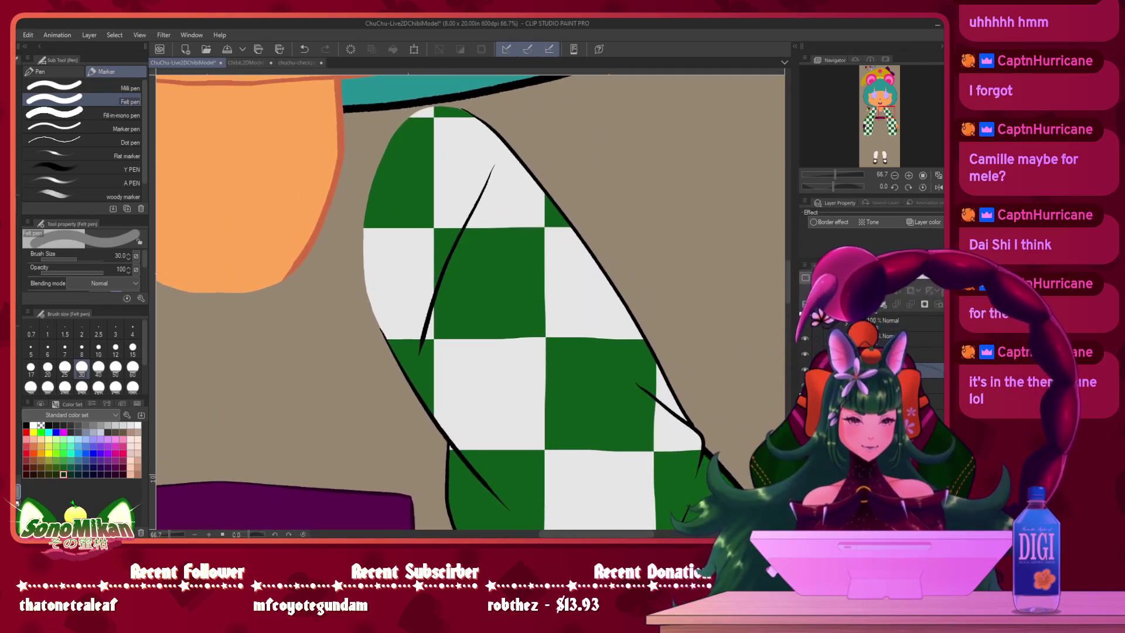
left_click_drag(566, 299, 736, 194)
left_click_drag(500, 171, 721, 423)
left_click_drag(405, 120, 540, 139)
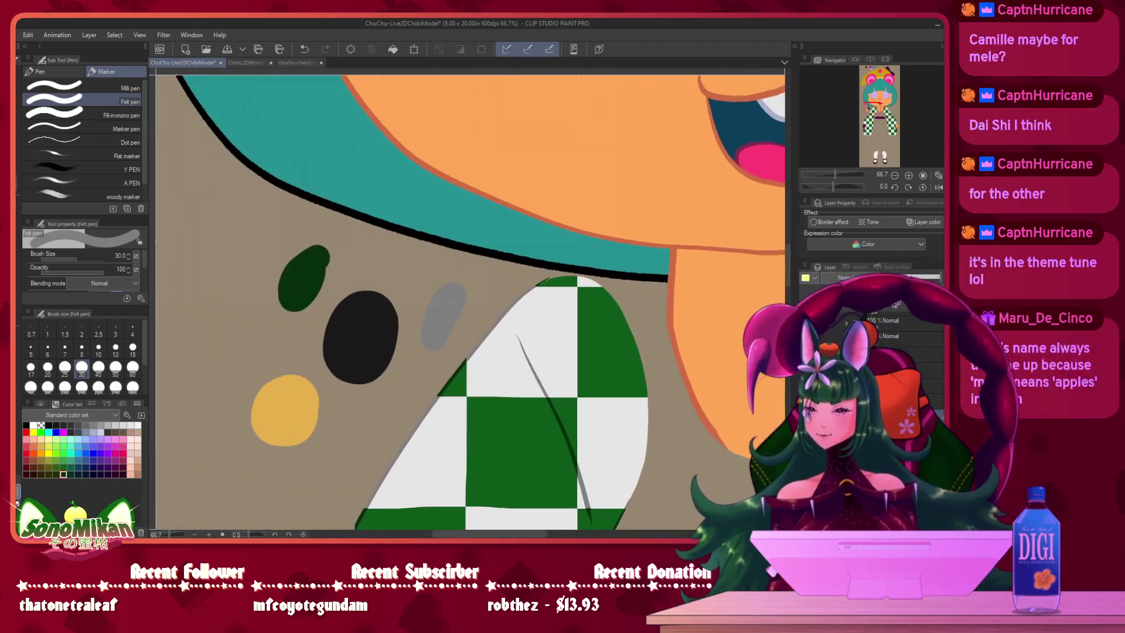
key("i")
key("p")
scroll(351, 298, "down", 10)
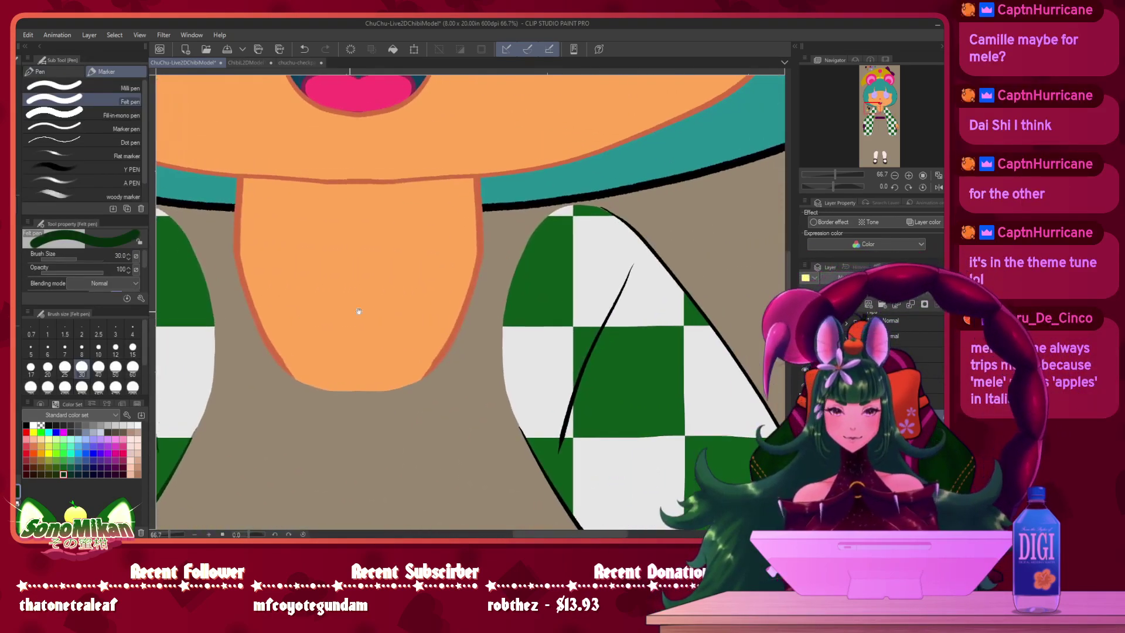
- Enlarge the brush to size 100 and repaint the opposite upper arm's black outlines and fold lines dark green
key("bracketright")
key("bracketright")
key("bracketright")
key("bracketright")
mouse_move(475, 96)
left_mouse_down()
mouse_move(557, 188)
mouse_move(676, 375)
left_mouse_up()
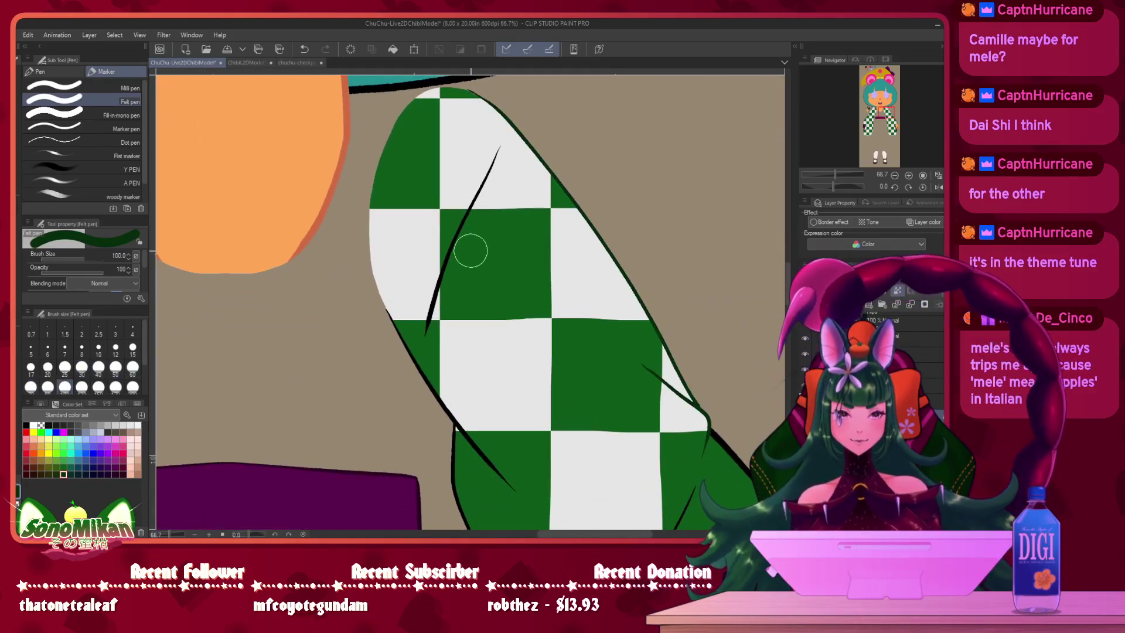
scroll(461, 292, "down", 4)
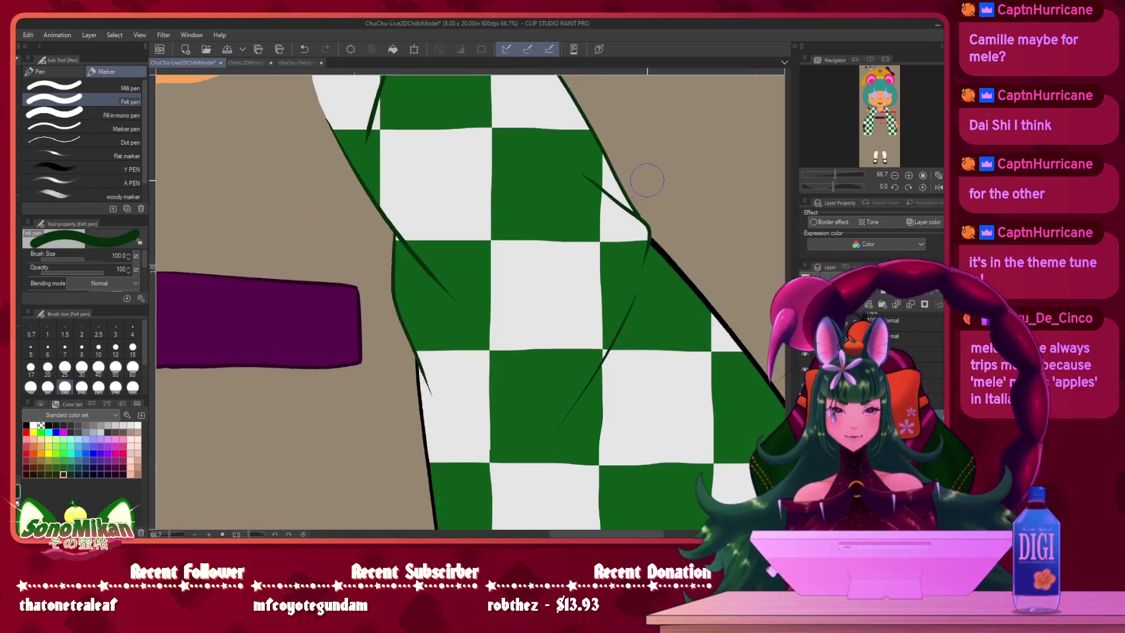
- Pick up the gray sample color beside the left arm and return to the opposite upper arm with the Felt pen
mouse_move(564, 326)
left_mouse_down()
mouse_move(535, 196)
mouse_move(554, 475)
left_mouse_up()
left_click_drag(386, 259, 645, 358)
left_click_drag(287, 225, 616, 342)
key("i")
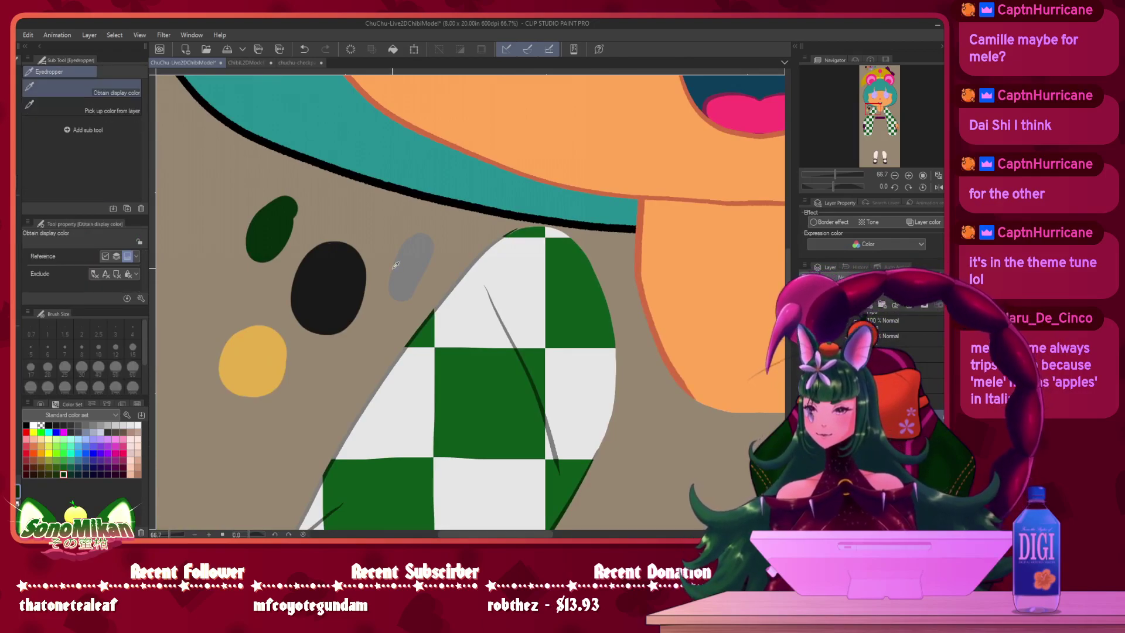
left_click_drag(691, 319, 257, 270)
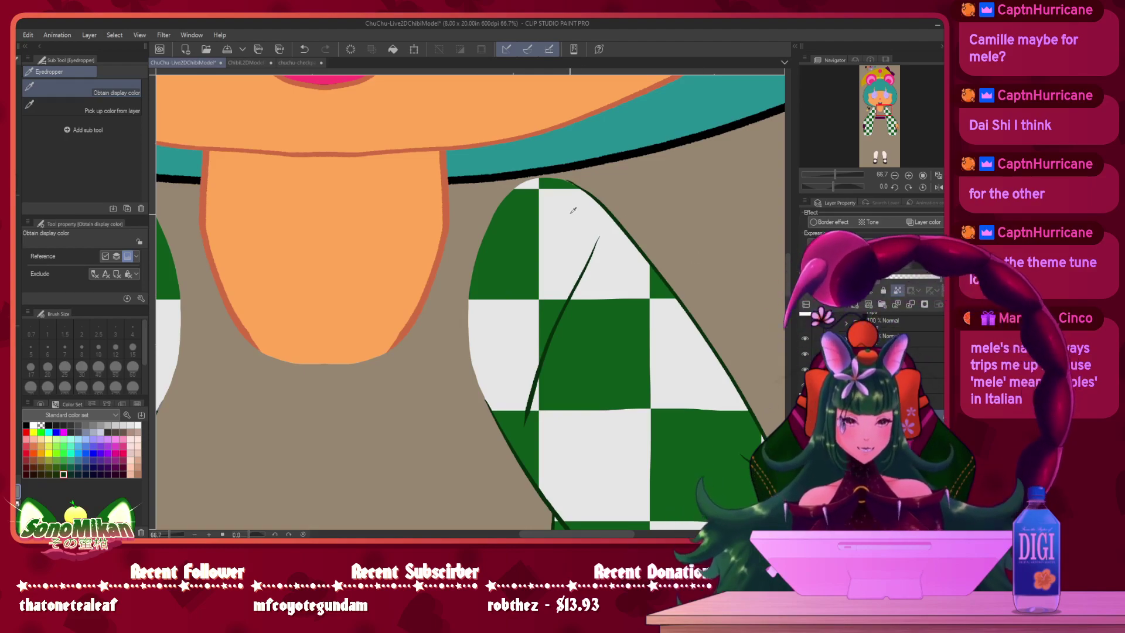
key("p")
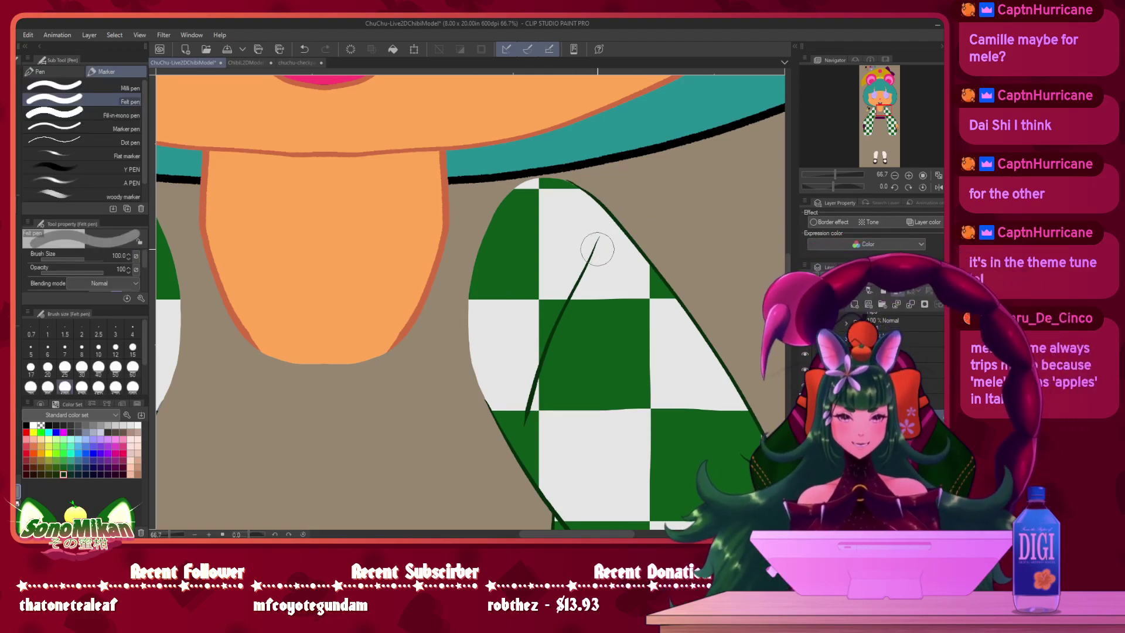
- Reduce the brush size to 40 and repaint the opposite upper arm's outer outline gray along the topmost large white check
scroll(604, 252, "up", 1)
key("bracketleft")
key("bracketleft")
key("bracketleft")
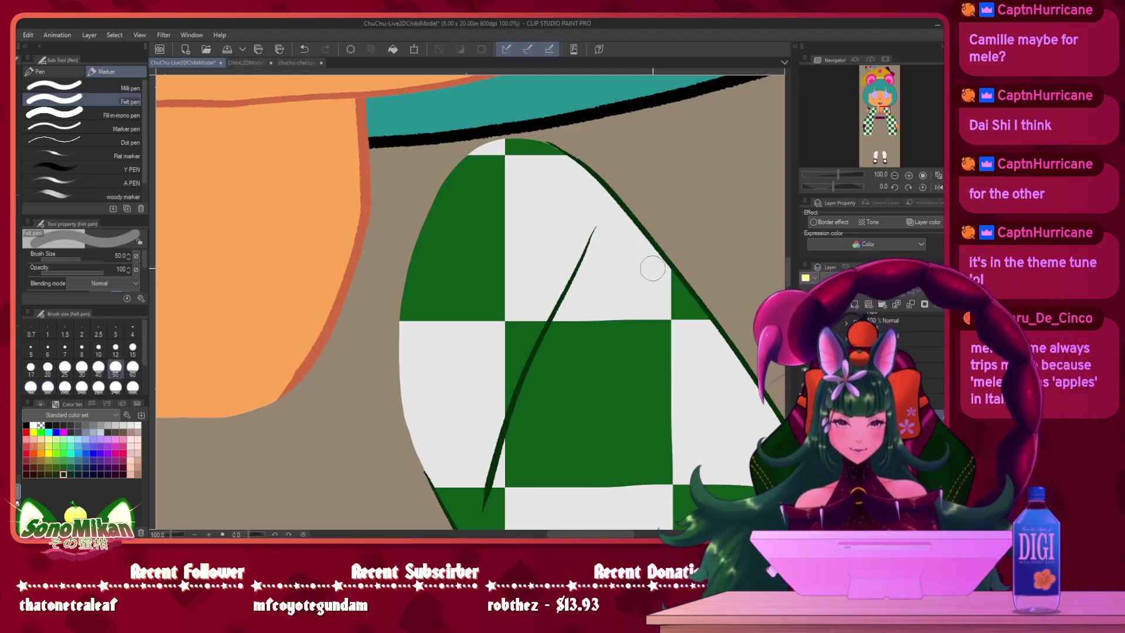
mouse_move(660, 241)
left_mouse_down()
mouse_move(595, 188)
mouse_move(627, 192)
mouse_move(610, 159)
mouse_move(571, 186)
mouse_move(569, 167)
mouse_move(590, 167)
mouse_move(567, 164)
left_mouse_up()
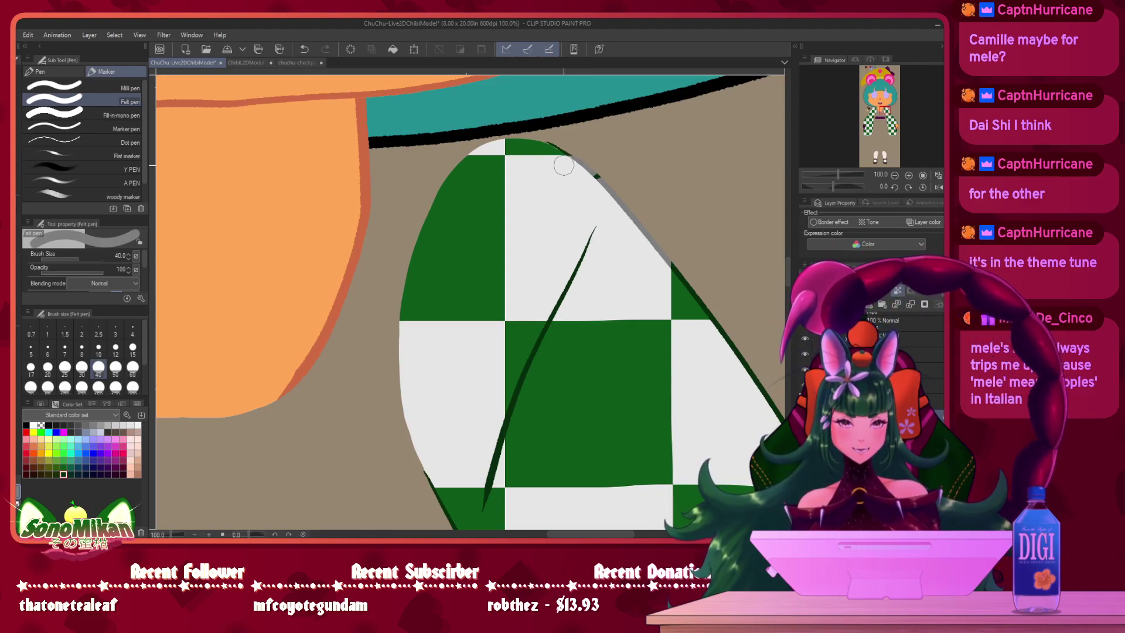
key("ctrl+z")
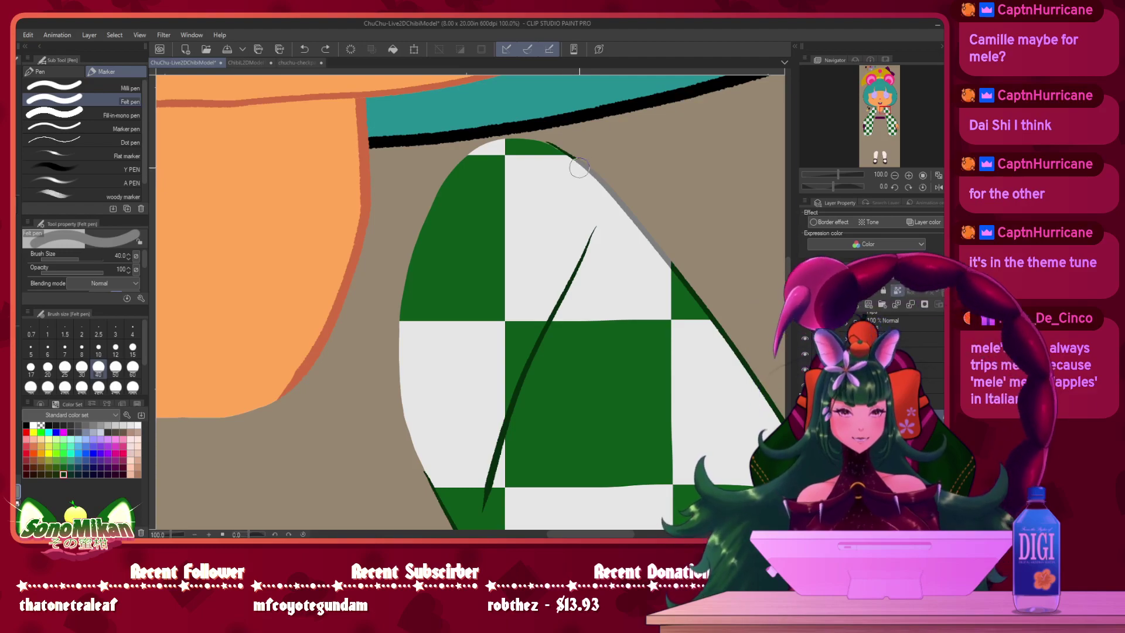
key("ctrl+y")
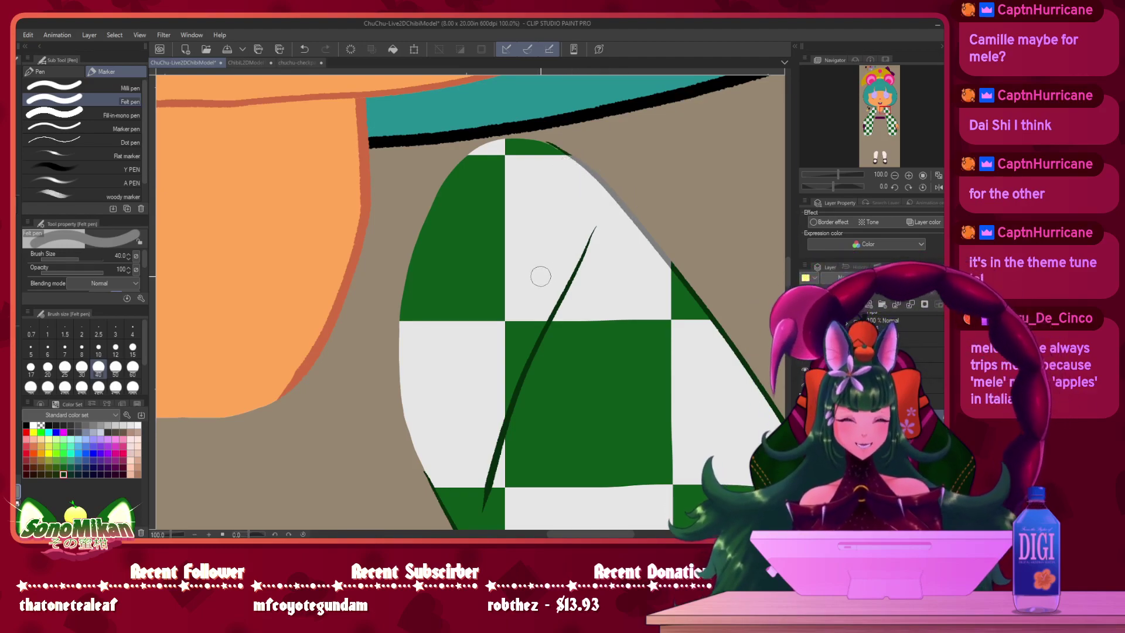
- Repaint the upper arm's long fold line gray wherever it crosses the white checks
mouse_move(557, 303)
left_mouse_down()
mouse_move(539, 305)
mouse_move(583, 267)
mouse_move(607, 200)
left_mouse_up()
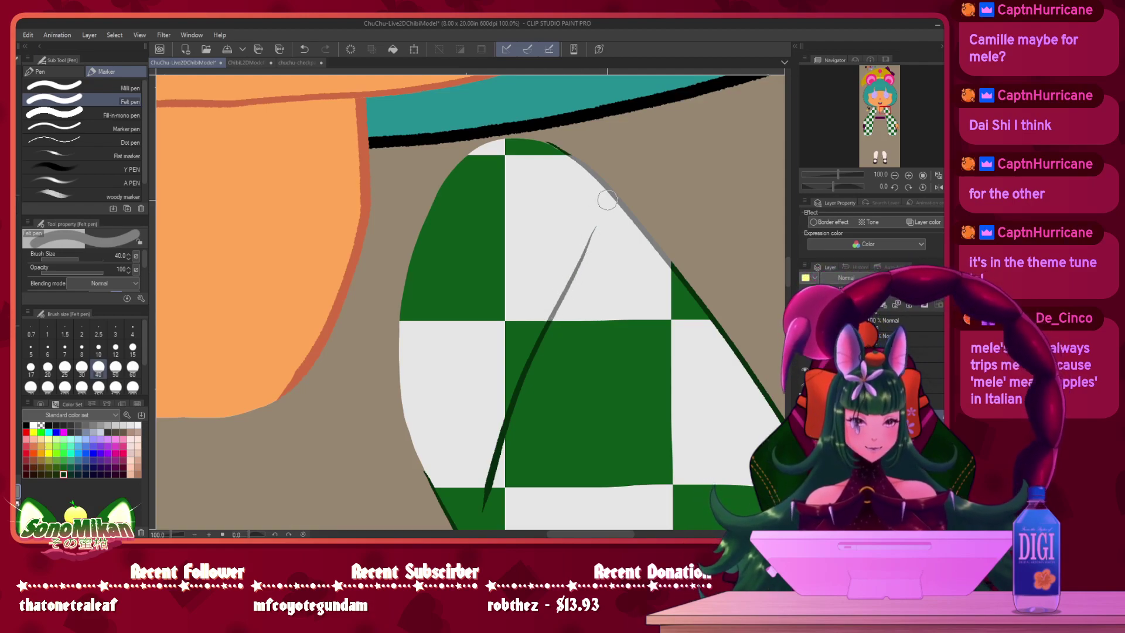
mouse_move(636, 291)
left_mouse_down()
mouse_move(542, 118)
mouse_move(564, 116)
left_mouse_up()
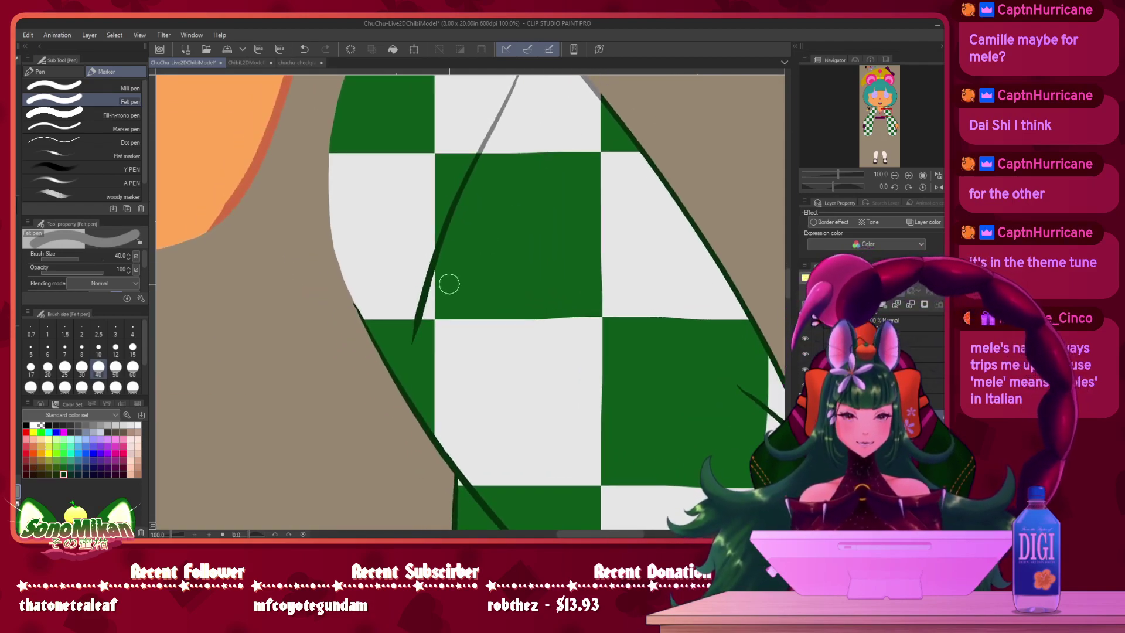
mouse_move(438, 285)
left_mouse_down()
mouse_move(422, 292)
mouse_move(422, 255)
left_mouse_up()
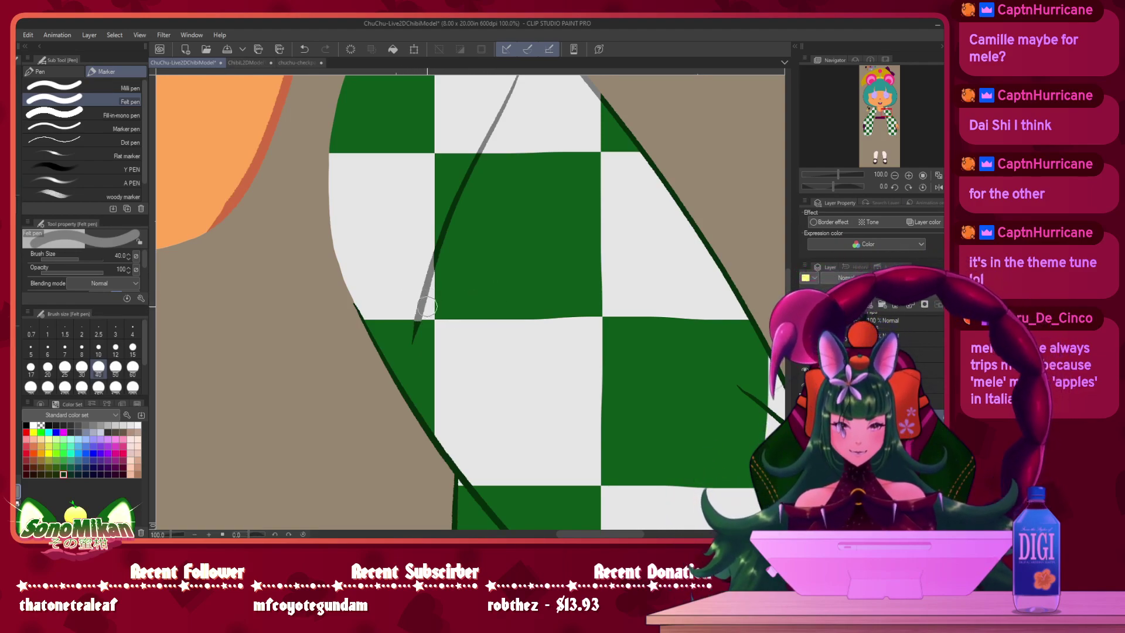
key("ctrl+z")
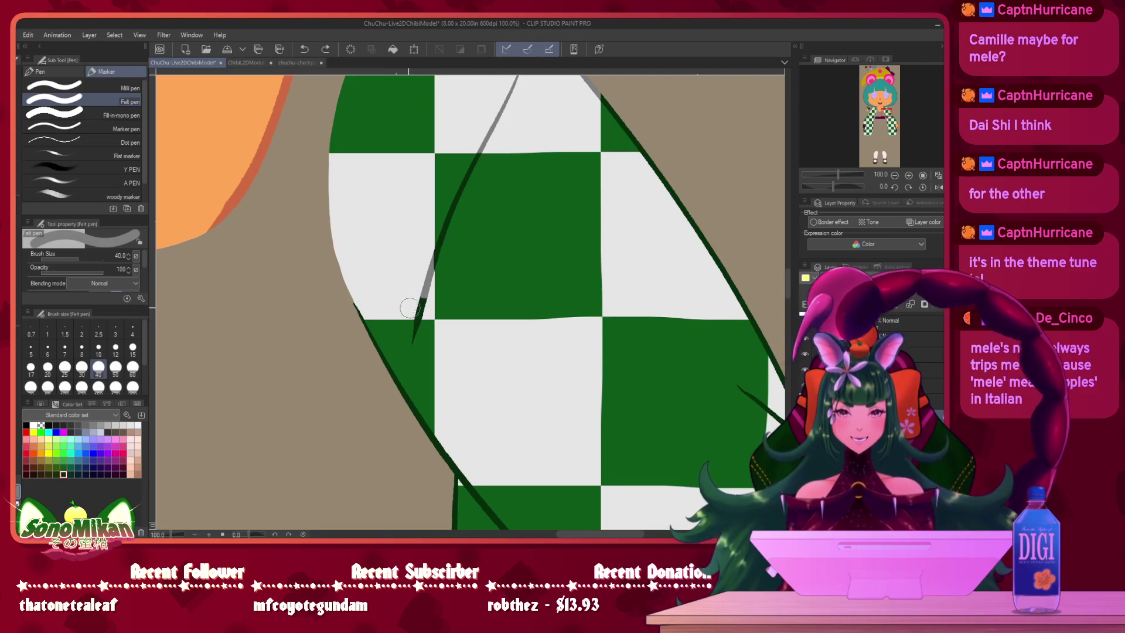
left_click_drag(420, 310, 424, 306)
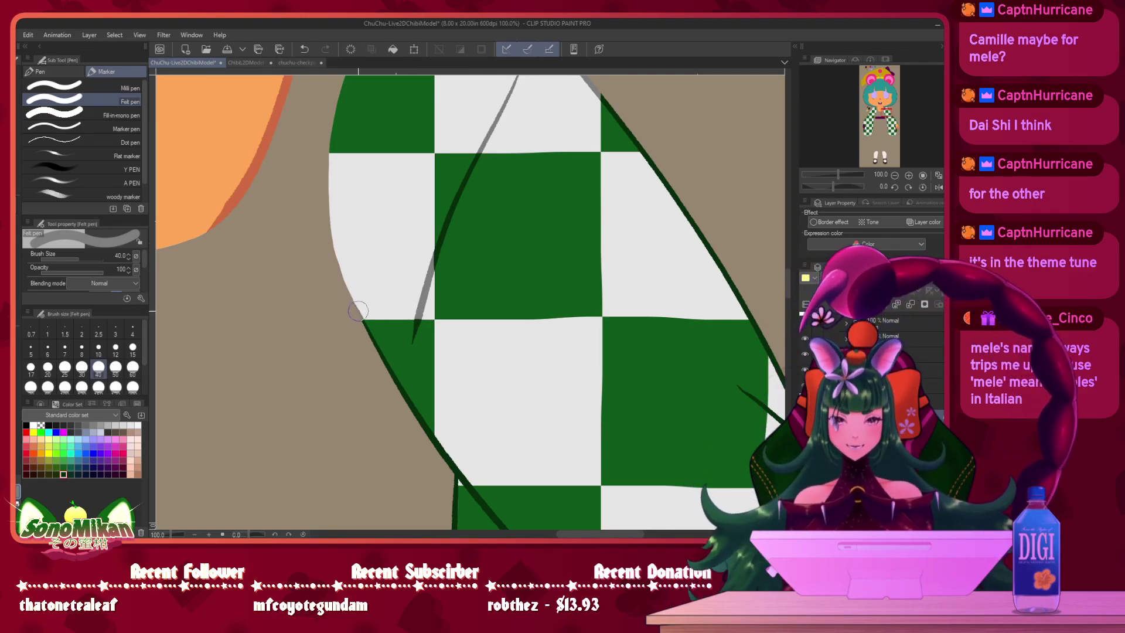
- Repaint the outlines and folds on both sides of the elbow gray where they border white checks
mouse_move(613, 284)
left_mouse_down()
mouse_move(449, 280)
mouse_move(491, 175)
left_mouse_up()
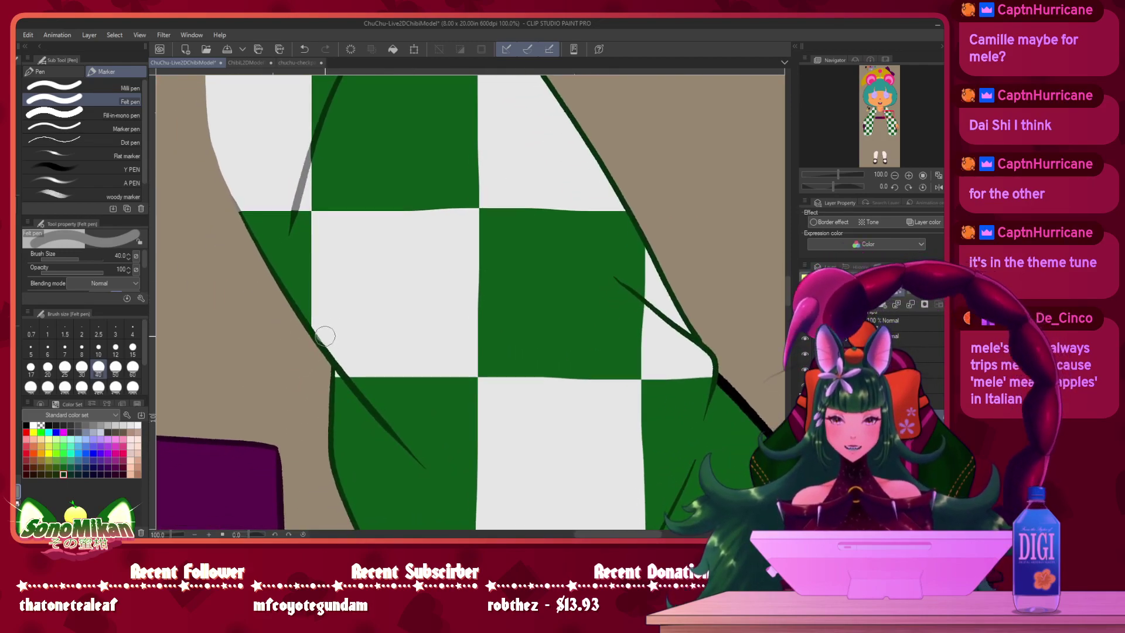
mouse_move(327, 353)
left_mouse_down()
mouse_move(322, 334)
mouse_move(320, 352)
mouse_move(345, 364)
left_mouse_up()
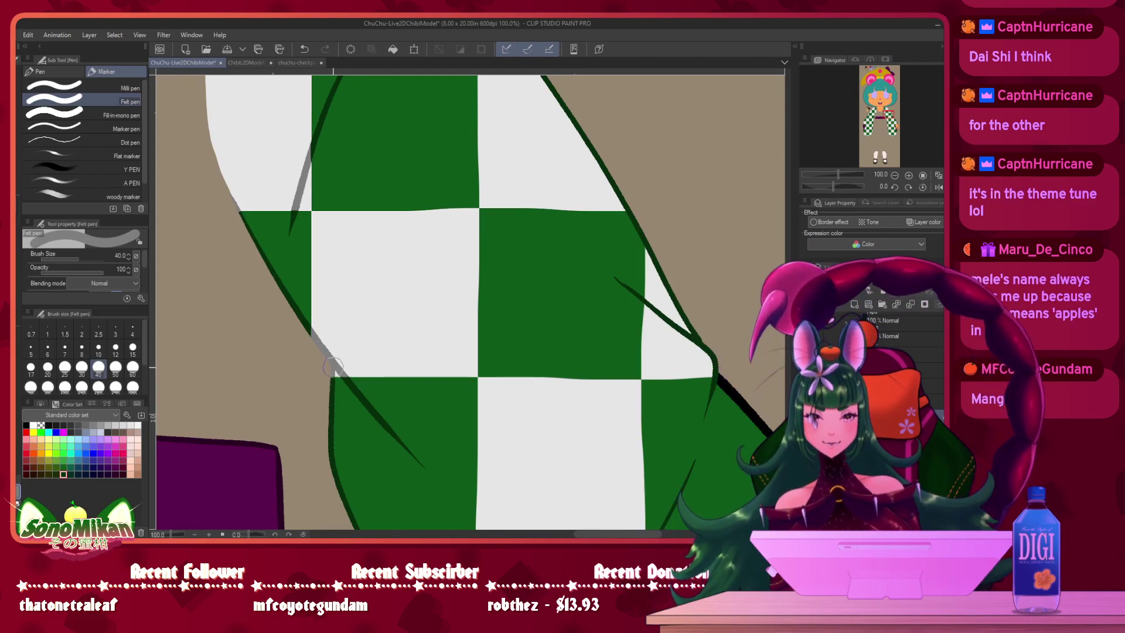
mouse_move(579, 317)
left_mouse_down()
mouse_move(472, 178)
mouse_move(442, 416)
mouse_move(434, 244)
left_mouse_up()
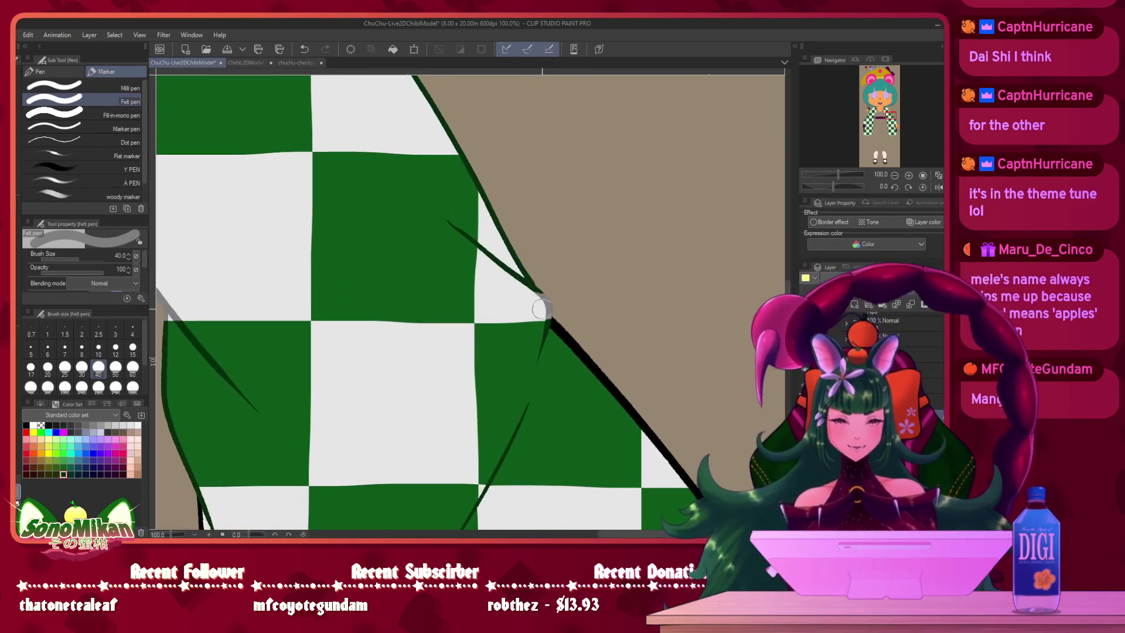
mouse_move(547, 308)
left_mouse_down()
mouse_move(523, 278)
mouse_move(515, 240)
left_mouse_up()
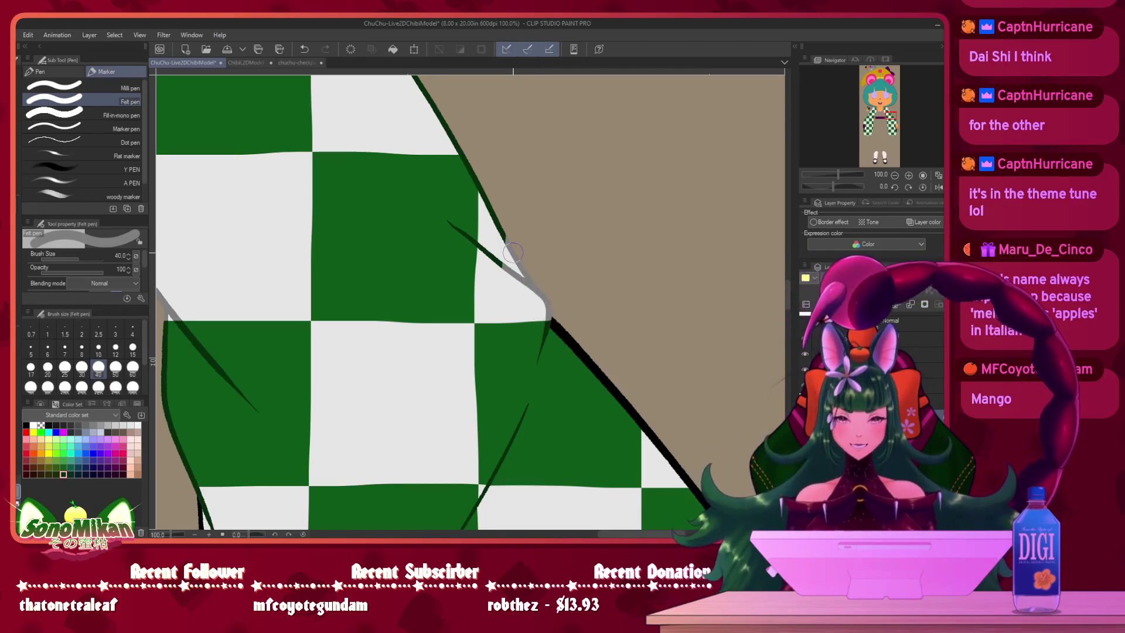
left_click_drag(498, 278, 490, 205)
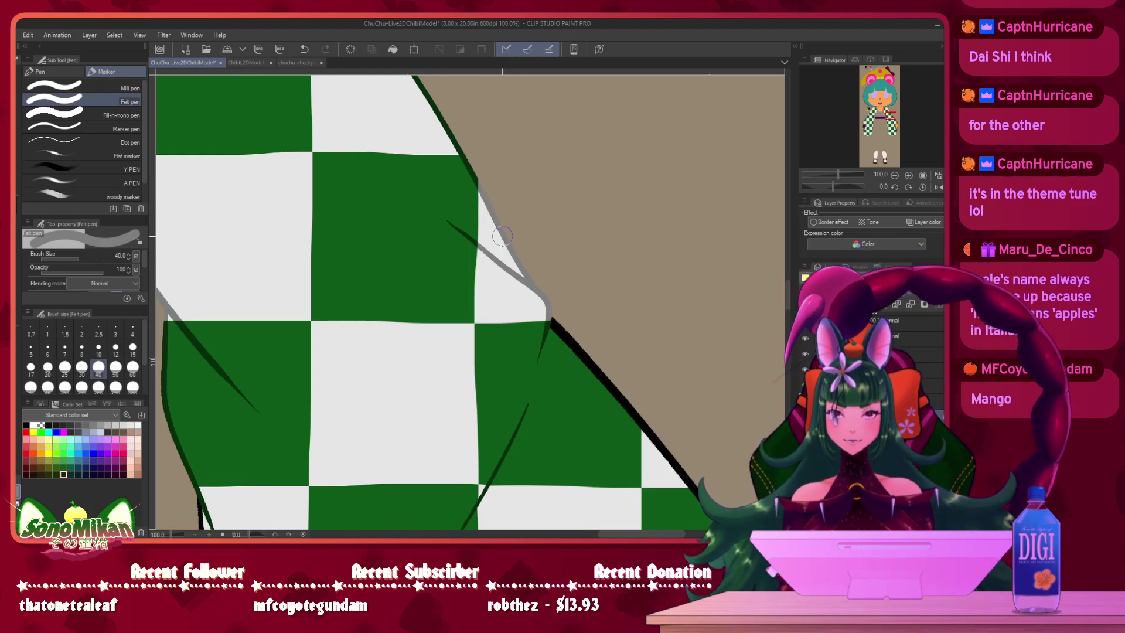
- Repaint the outer outline gray along the large white check just above the elbow
mouse_move(443, 121)
left_mouse_down()
mouse_move(597, 297)
mouse_move(573, 321)
mouse_move(586, 238)
mouse_move(567, 259)
left_mouse_up()
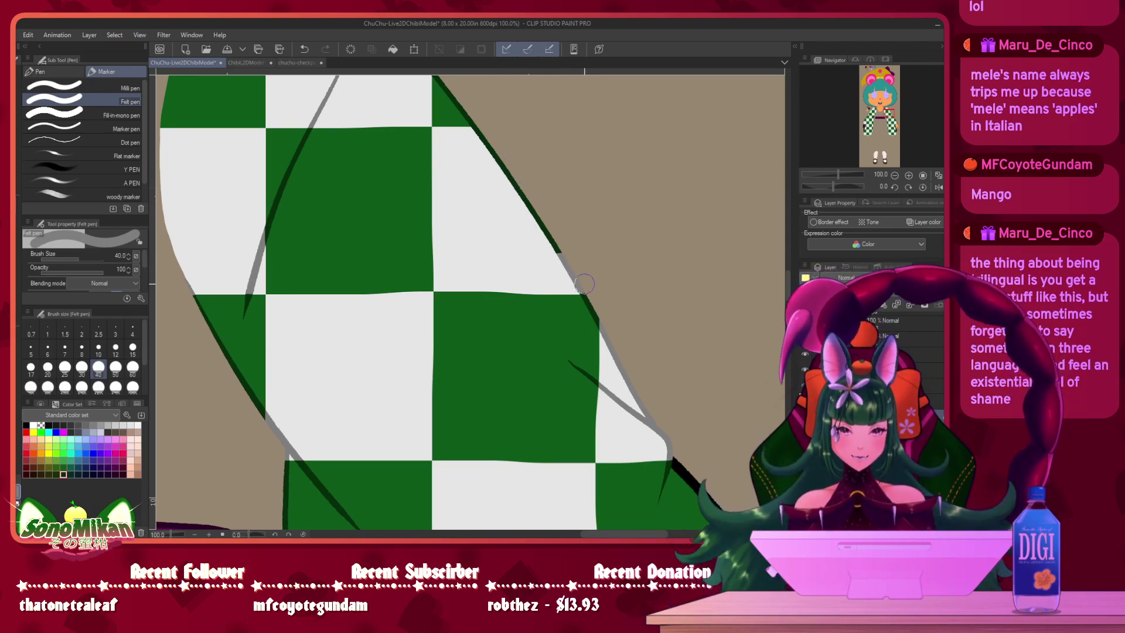
left_click_drag(580, 283, 506, 180)
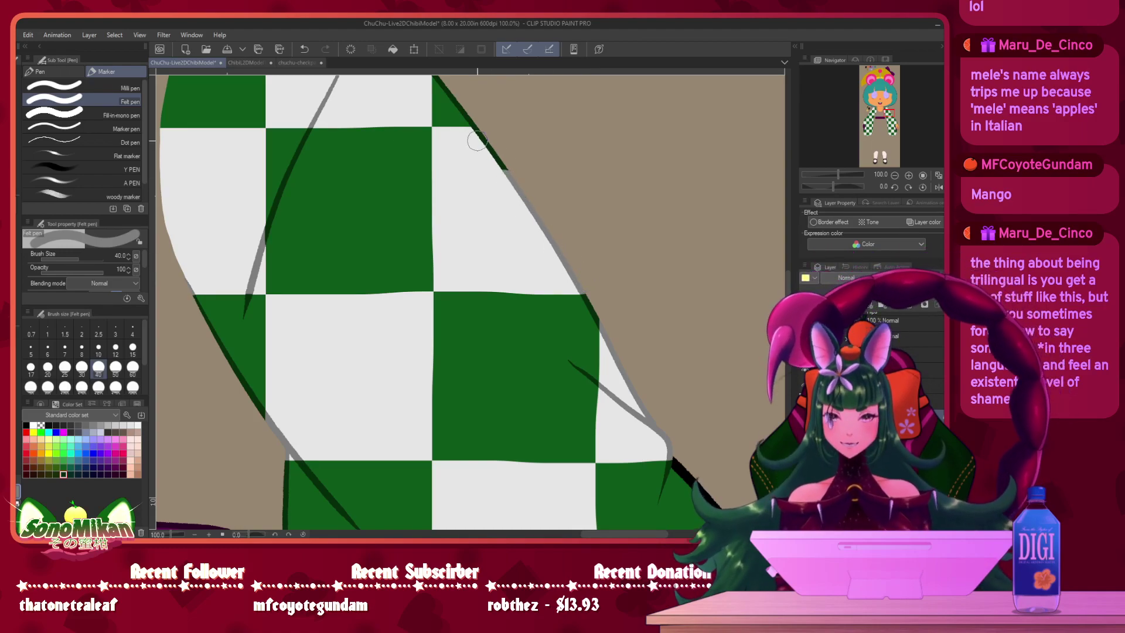
mouse_move(469, 137)
left_mouse_down()
mouse_move(574, 221)
mouse_move(464, 122)
mouse_move(474, 147)
mouse_move(503, 147)
mouse_move(465, 136)
mouse_move(481, 137)
mouse_move(471, 136)
mouse_move(523, 189)
left_mouse_up()
key("ctrl+z")
- Reduce the brush size to 17 and repaint the fold lines below the elbow gray on the white checks
left_click_drag(493, 235, 426, 89)
mouse_move(553, 324)
left_mouse_down()
mouse_move(548, 215)
mouse_move(521, 139)
left_mouse_up()
key("bracketleft")
key("bracketleft")
key("bracketleft")
key("bracketleft")
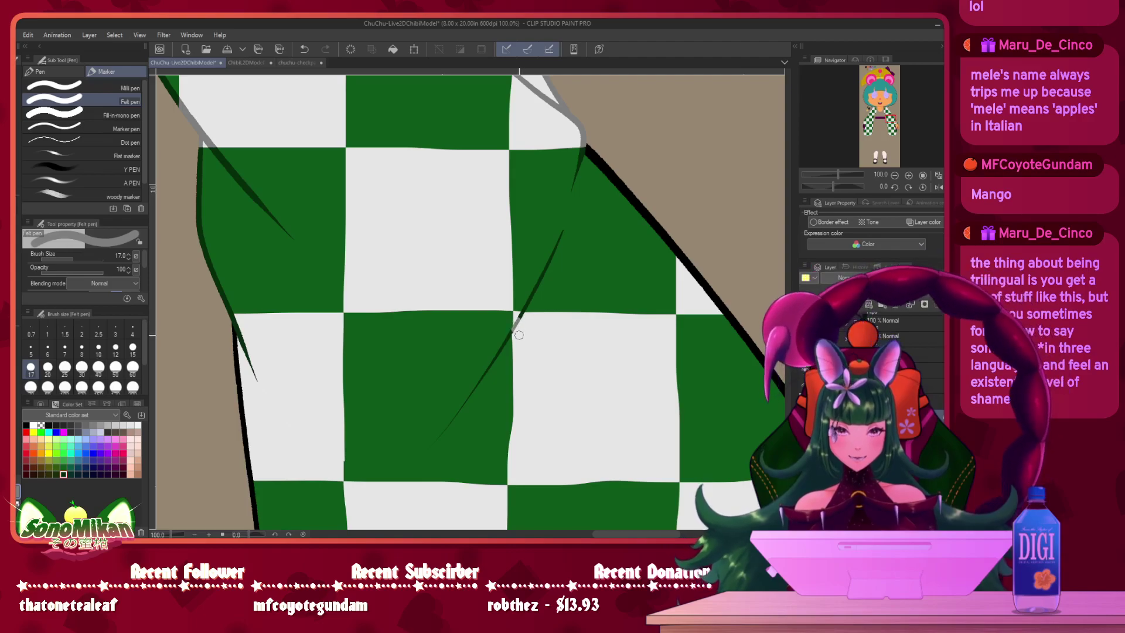
key("ctrl+z")
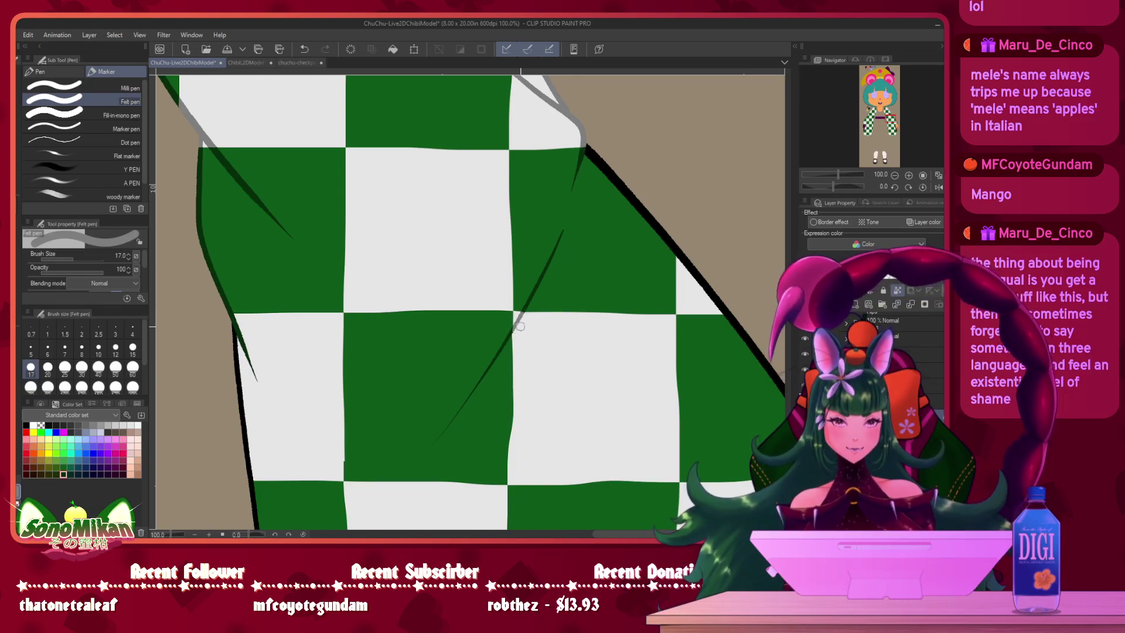
left_click_drag(571, 271, 665, 248)
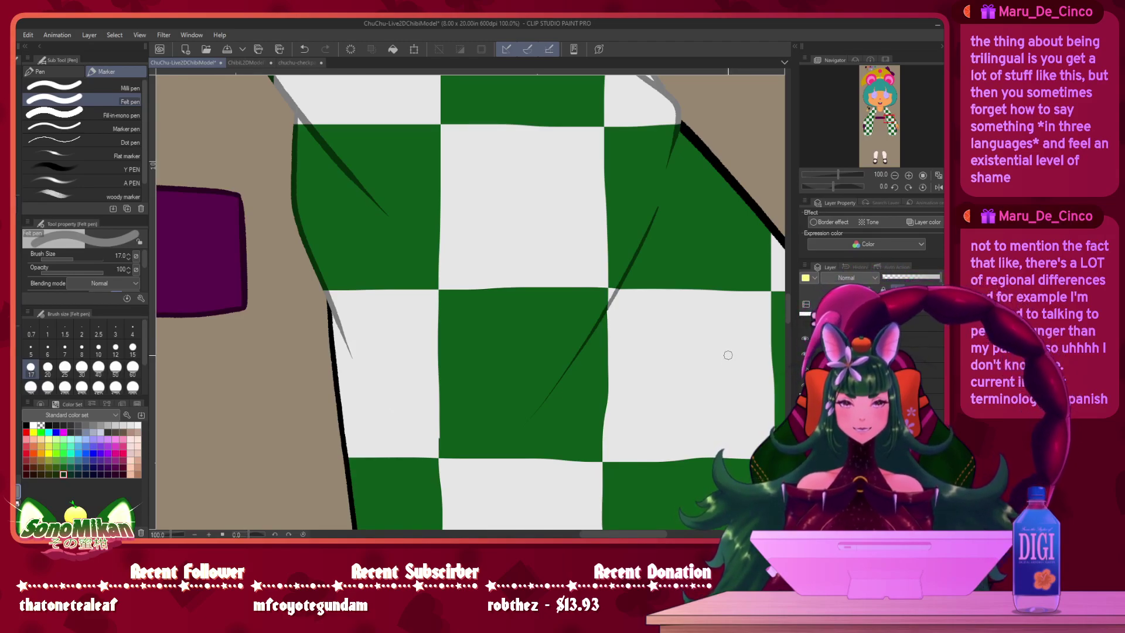
left_click_drag(690, 346, 610, 385)
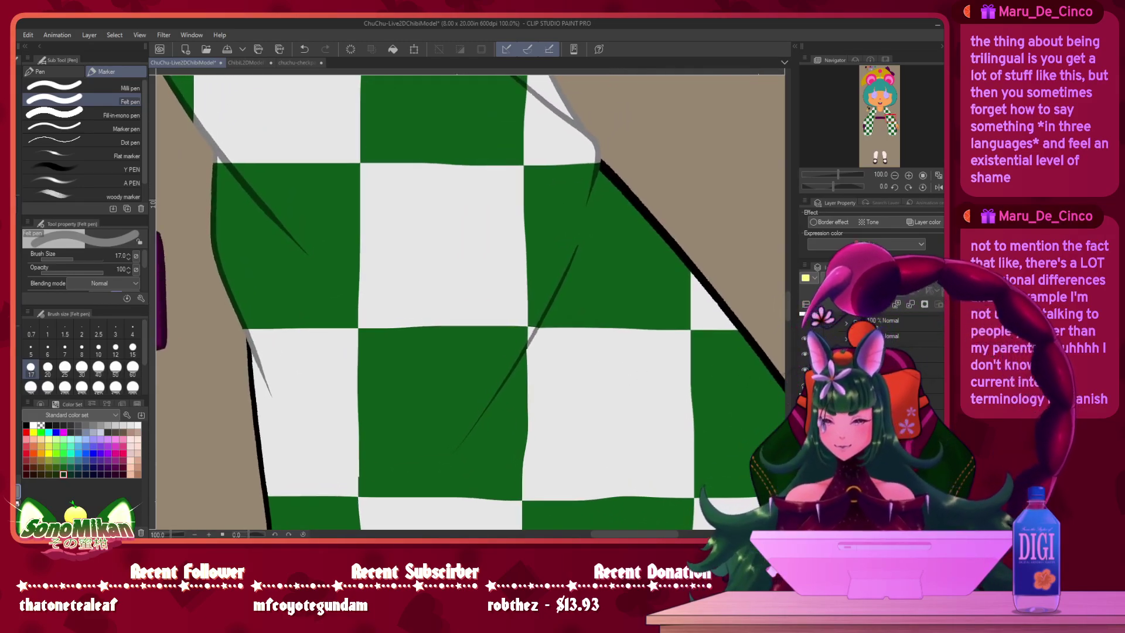
- Hide the upper arm's artwork so the forearm sleeve beneath it is fully exposed
left_click(805, 321)
left_click_drag(653, 310, 643, 258)
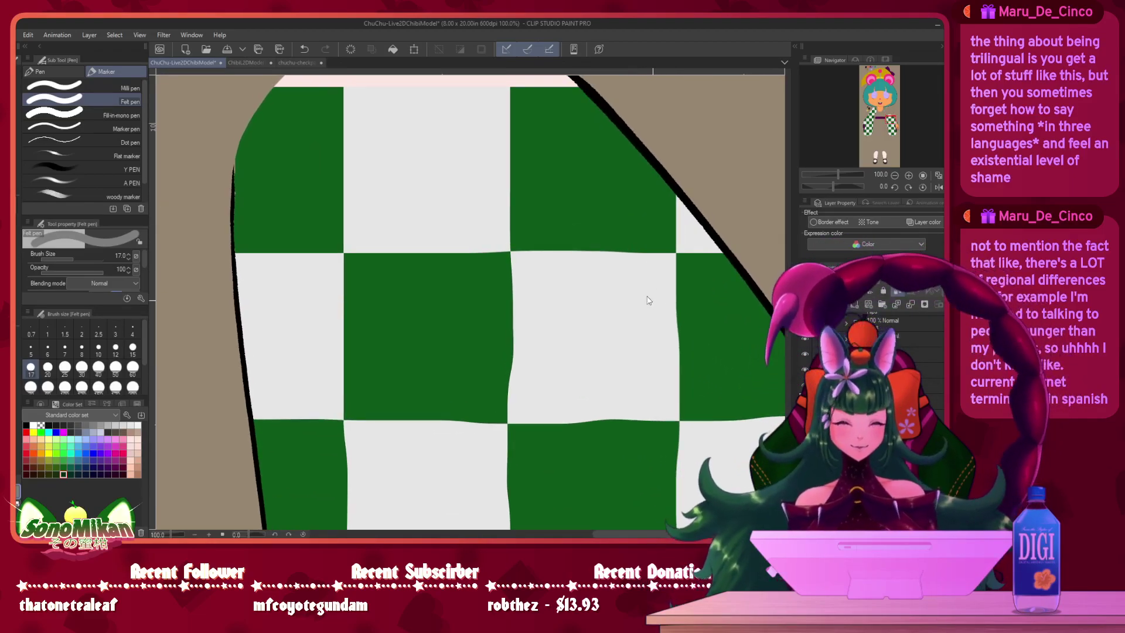
scroll(649, 298, "down", 2)
left_click_drag(598, 354, 509, 164)
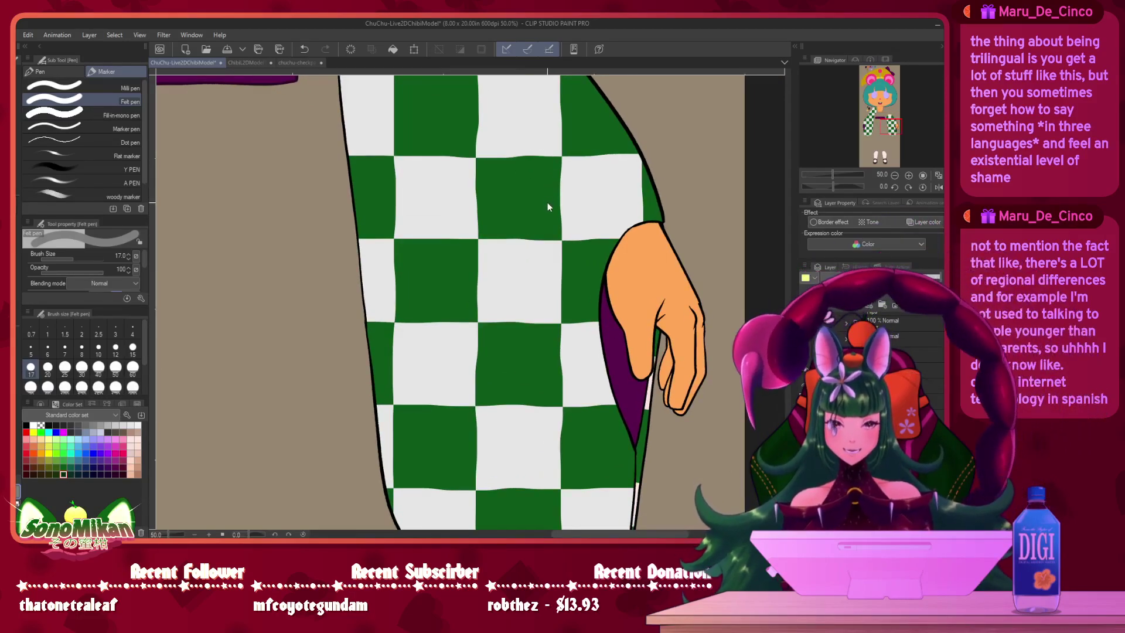
scroll(547, 202, "down", 1)
mouse_move(539, 249)
left_mouse_down()
mouse_move(538, 259)
mouse_move(606, 294)
mouse_move(667, 304)
left_mouse_up()
- Enlarge the brush to size 100 and repaint the forearm sleeve's black outline gray on both sides and around its lower edge
key("]")
key("]")
key("]")
key("]")
key("]")
key("]")
key("]")
key("]")
key("]")
mouse_move(749, 259)
left_mouse_down()
mouse_move(711, 296)
mouse_move(711, 402)
mouse_move(732, 472)
left_mouse_up()
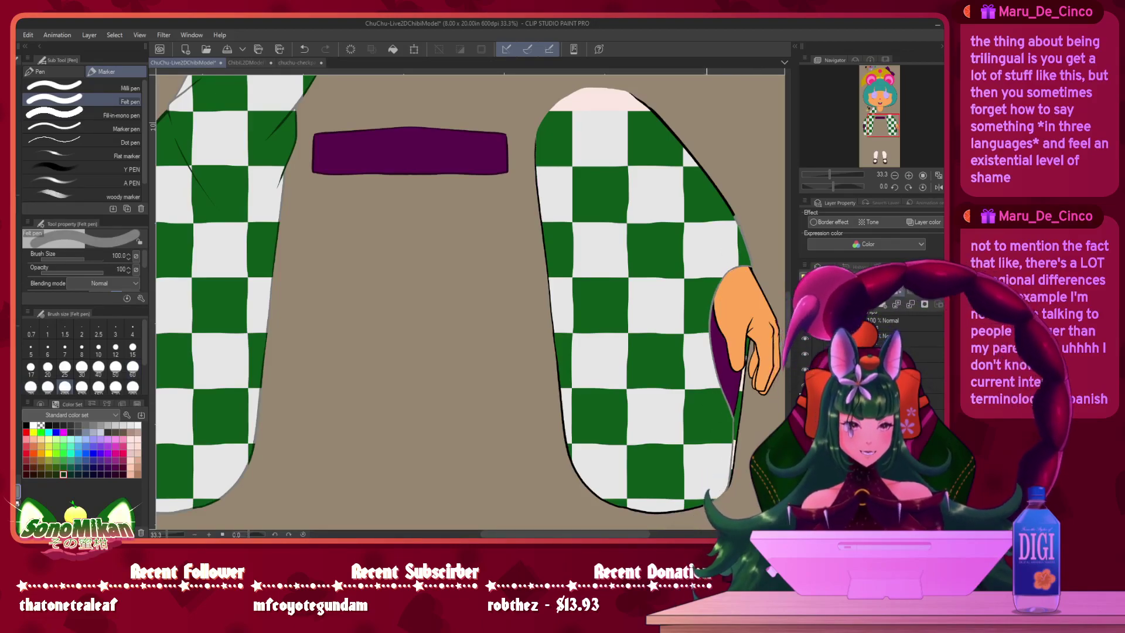
mouse_move(560, 433)
left_mouse_down()
mouse_move(542, 341)
mouse_move(571, 407)
mouse_move(549, 329)
mouse_move(542, 125)
left_mouse_up()
mouse_move(637, 120)
left_mouse_down()
mouse_move(674, 123)
mouse_move(629, 103)
mouse_move(696, 146)
left_mouse_up()
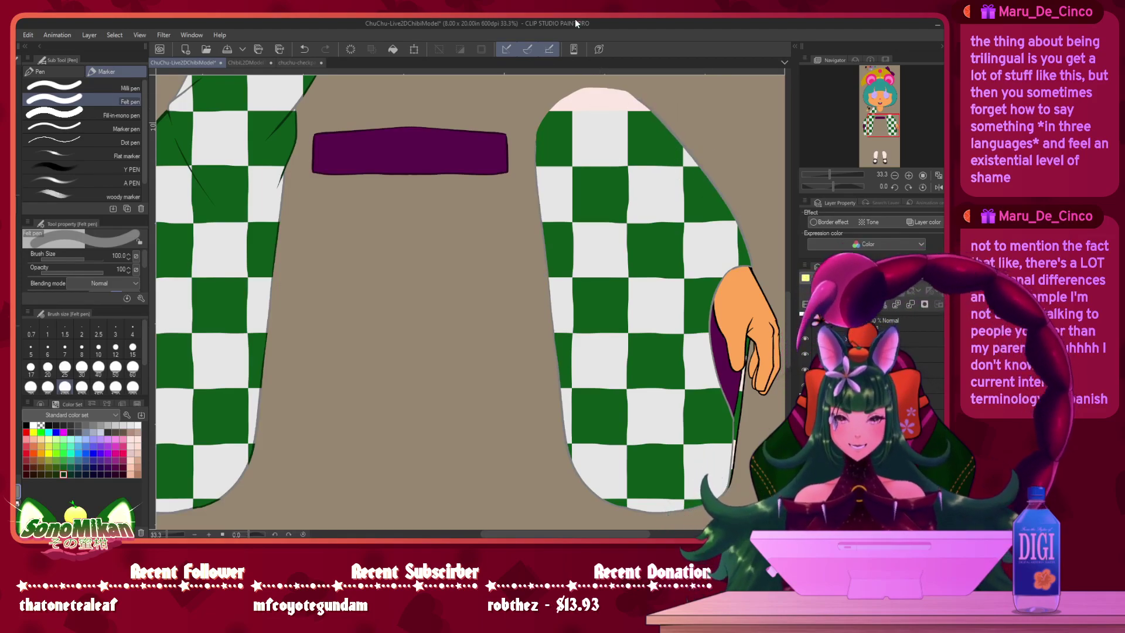
- Pick up the dark green sample color beside the left arm and return to the forearm sleeve with the Felt pen
left_click_drag(358, 233, 469, 421)
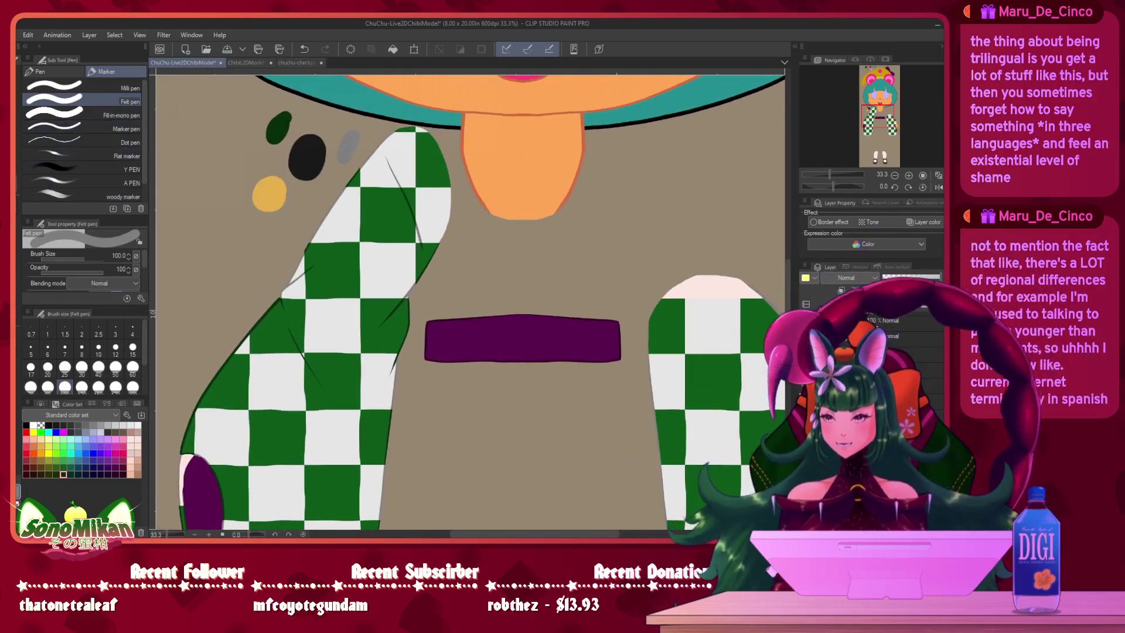
key("i")
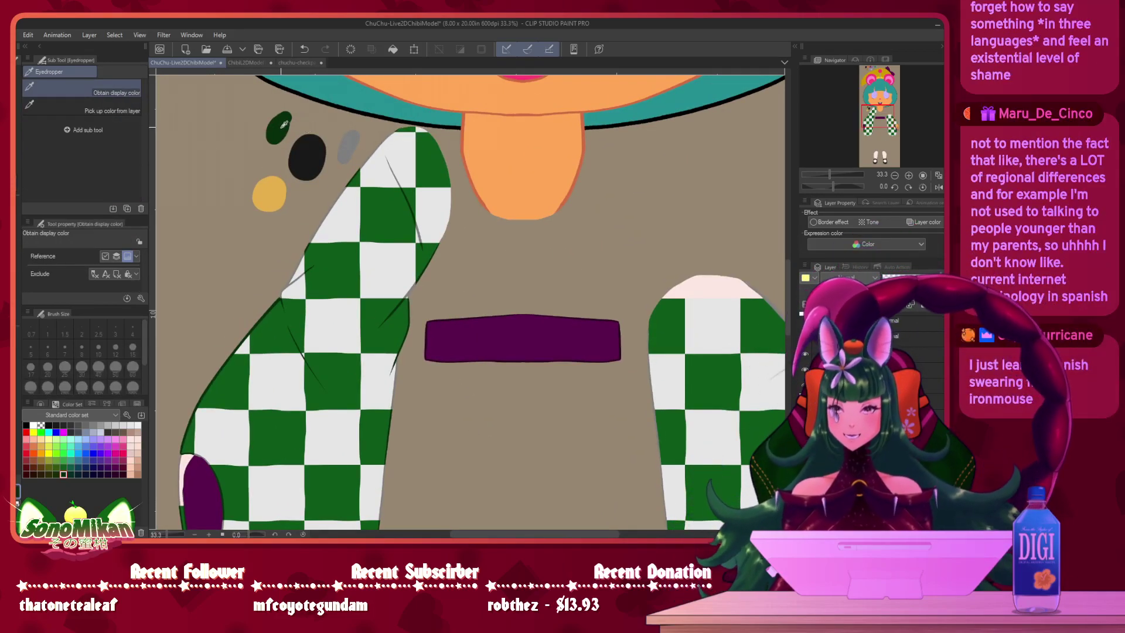
scroll(752, 247, "down", 2)
scroll(644, 264, "right", 5)
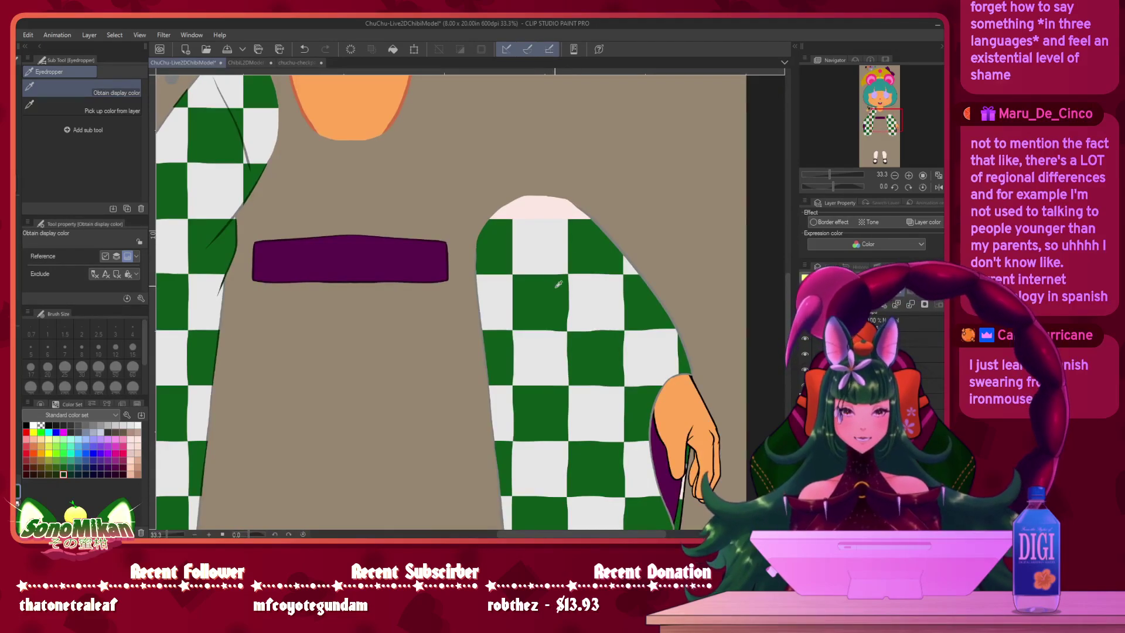
scroll(530, 293, "up", 3)
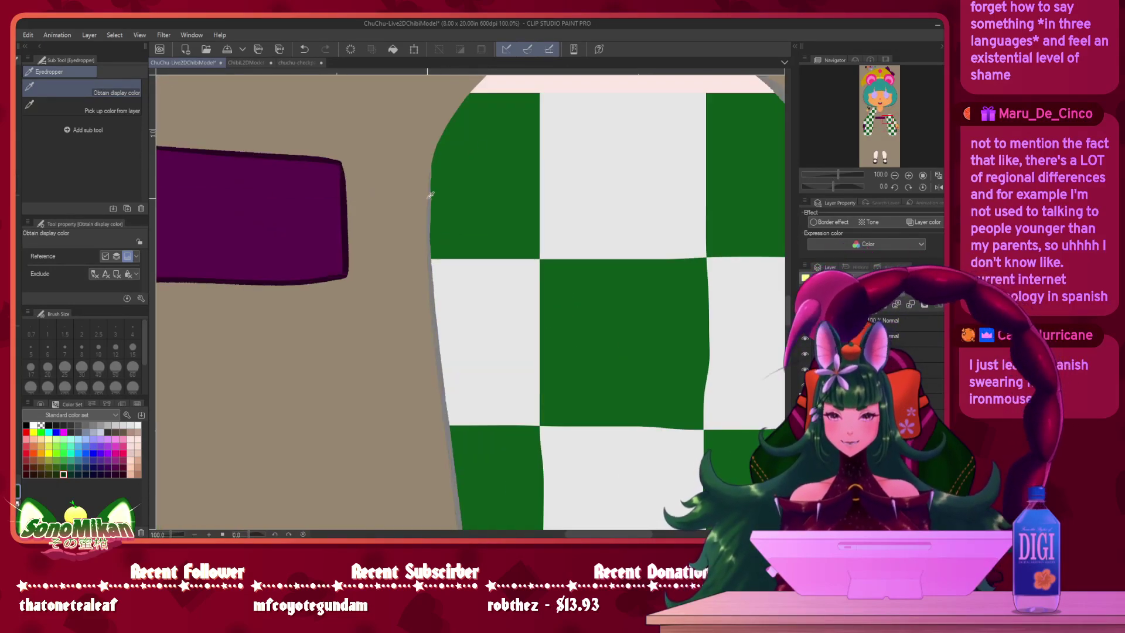
key("p")
- Reduce the brush size to 40 and repaint the sleeve's inner outline dark green along the two uppermost green checks
left_click_drag(430, 171, 428, 237)
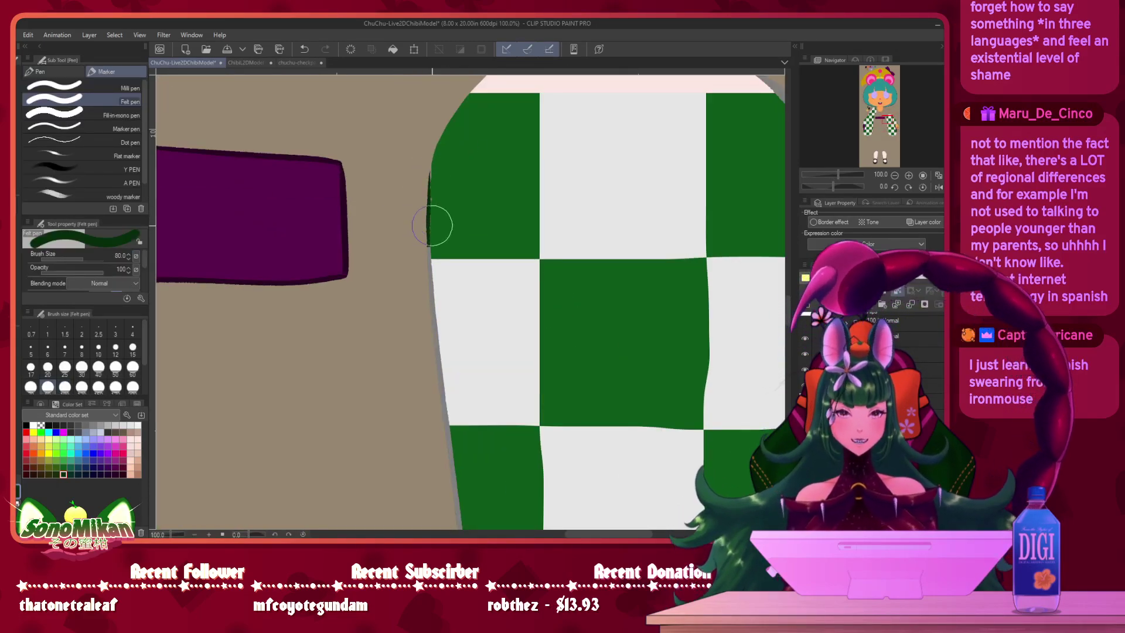
key("bracketleft")
key("bracketleft")
key("bracketleft")
key("bracketleft")
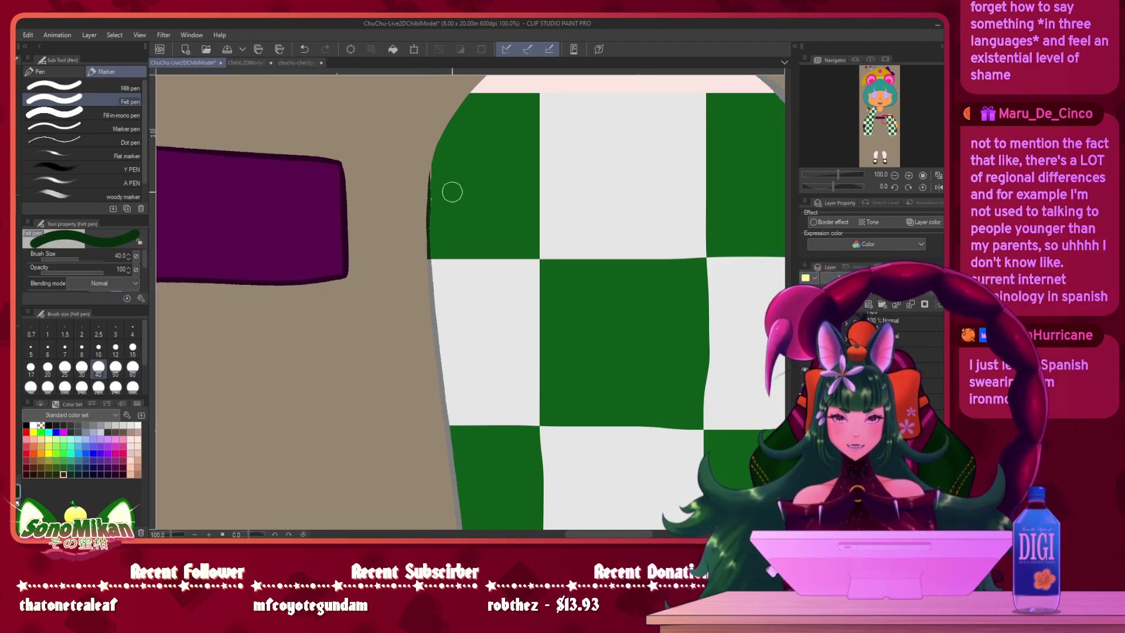
left_click_drag(585, 337, 572, 119)
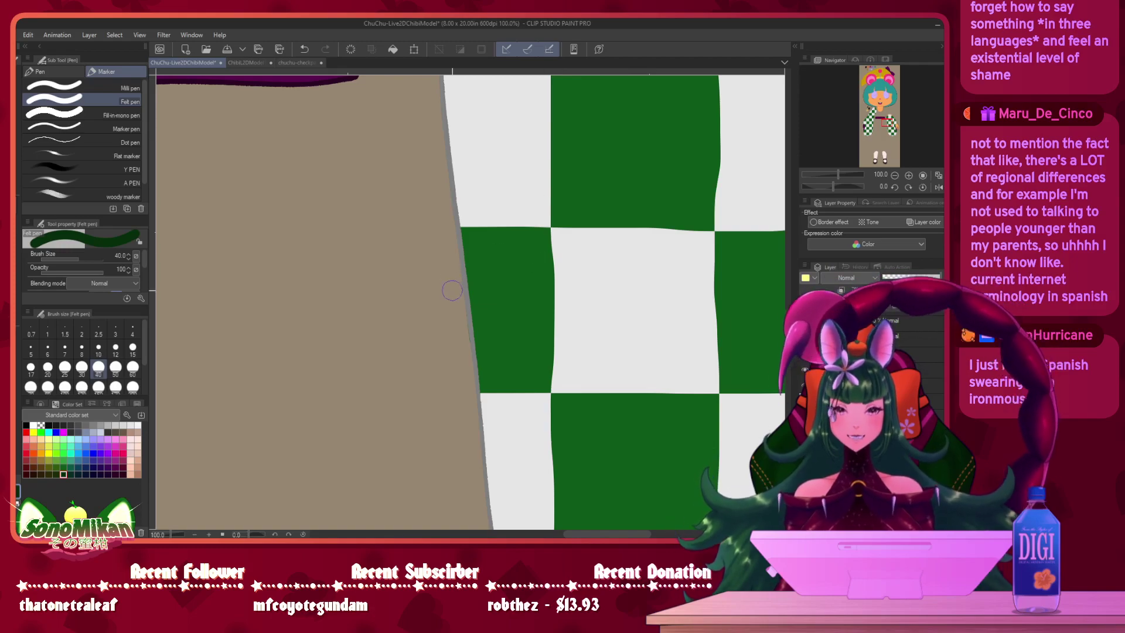
left_click_drag(468, 306, 465, 282)
mouse_move(462, 323)
left_mouse_down()
mouse_move(487, 345)
mouse_move(467, 376)
mouse_move(479, 382)
mouse_move(463, 237)
left_mouse_up()
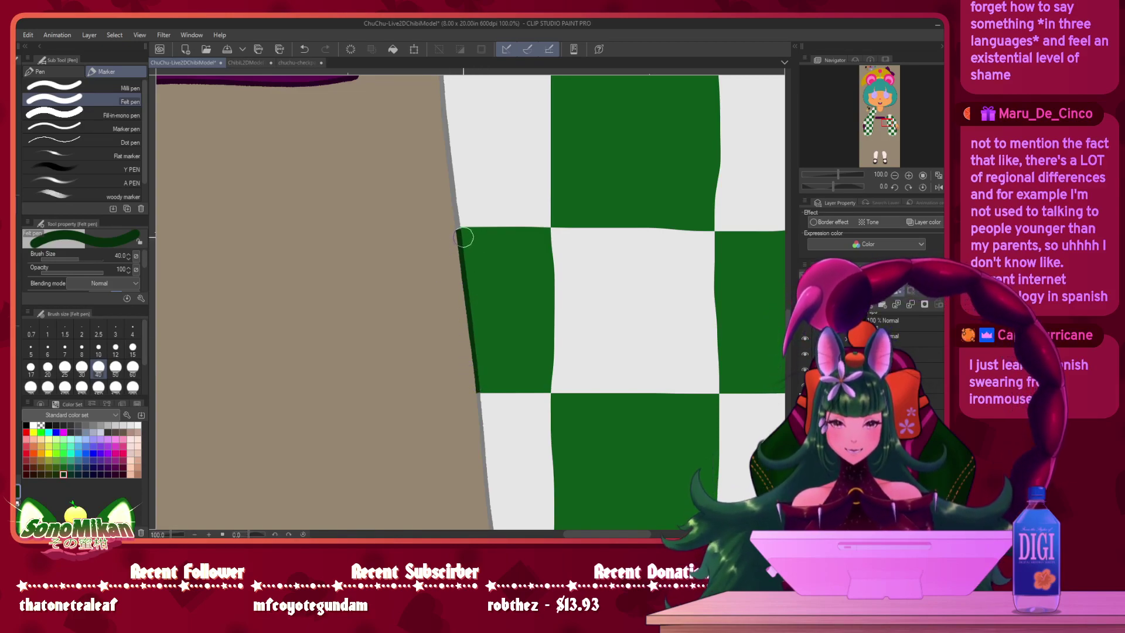
- Repaint the sleeve's inner outline dark green along the third green check down
left_click_drag(607, 325, 660, 19)
left_click_drag(571, 383, 568, 398)
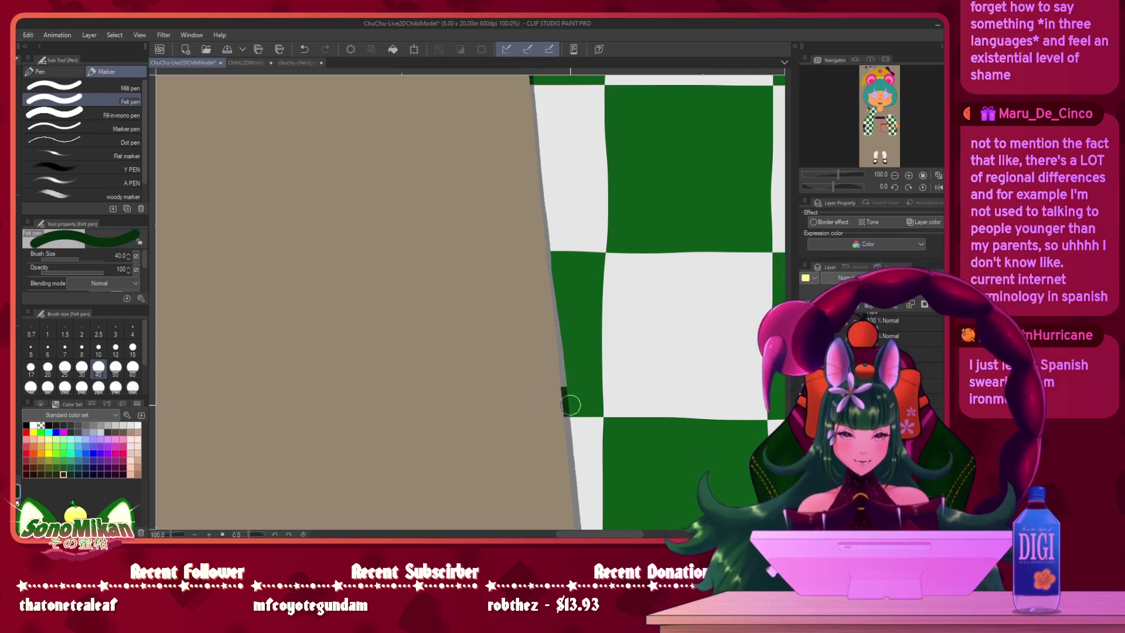
mouse_move(559, 403)
left_mouse_down()
mouse_move(574, 370)
mouse_move(560, 282)
mouse_move(542, 256)
left_mouse_up()
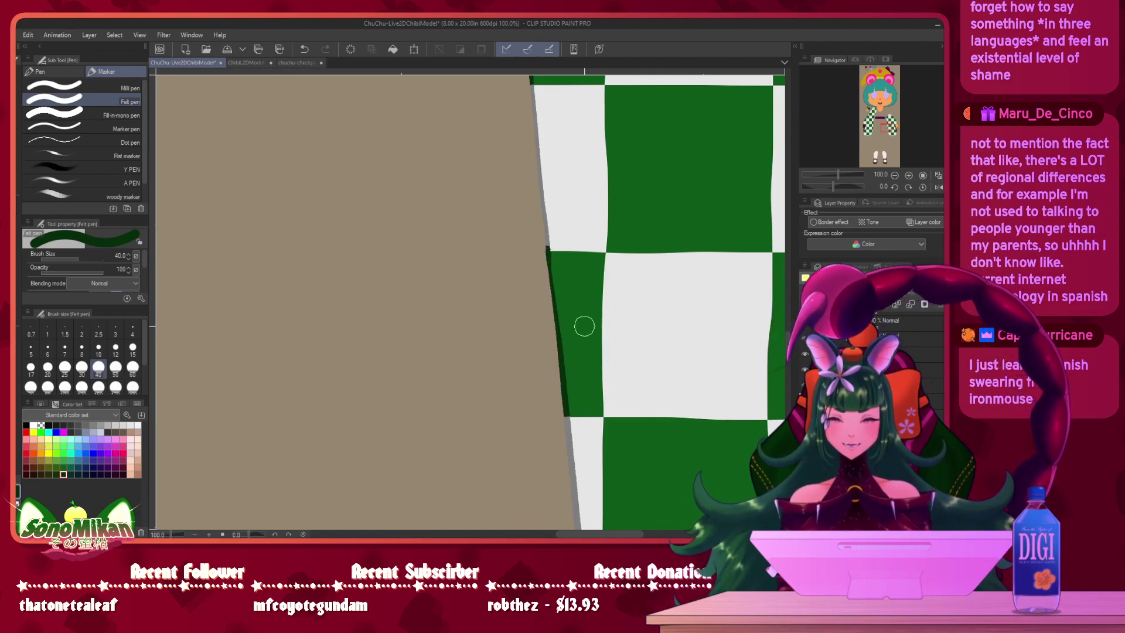
key("ctrl+z")
mouse_move(539, 290)
left_mouse_down()
mouse_move(539, 271)
mouse_move(558, 265)
mouse_move(557, 402)
mouse_move(572, 405)
mouse_move(556, 406)
left_mouse_up()
key("space")
left_click_drag(648, 364, 635, 138)
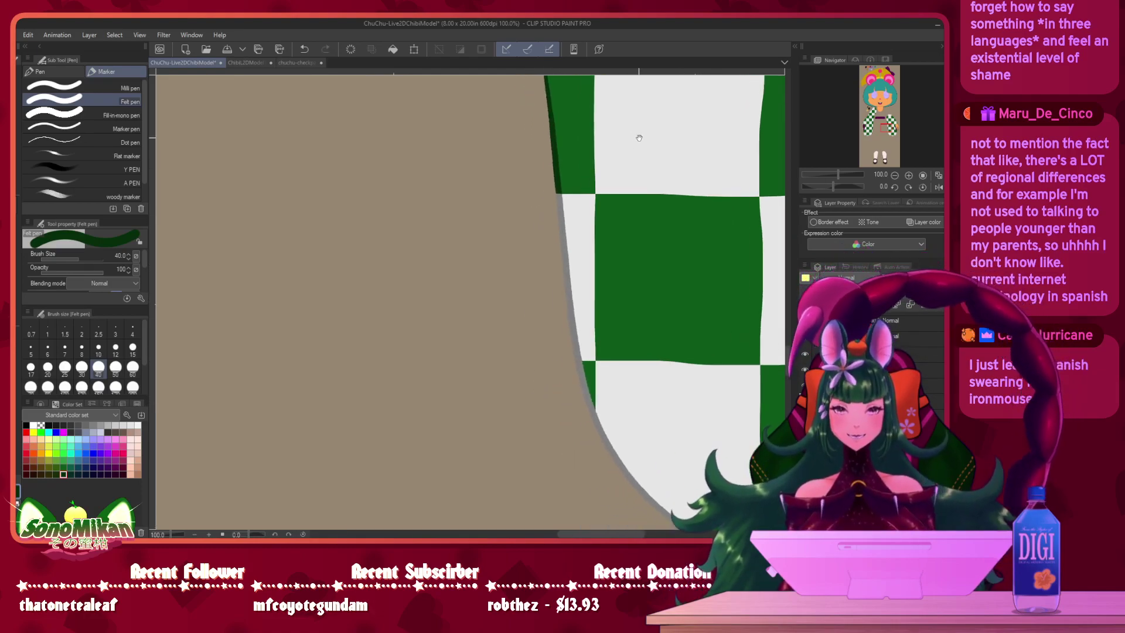
- Reduce the brush size to 20 and repaint the outline dark green on the small green checks around the sleeve's rounded lower edge
key("bracketleft")
key("bracketleft")
key("bracketleft")
left_click_drag(589, 390, 586, 412)
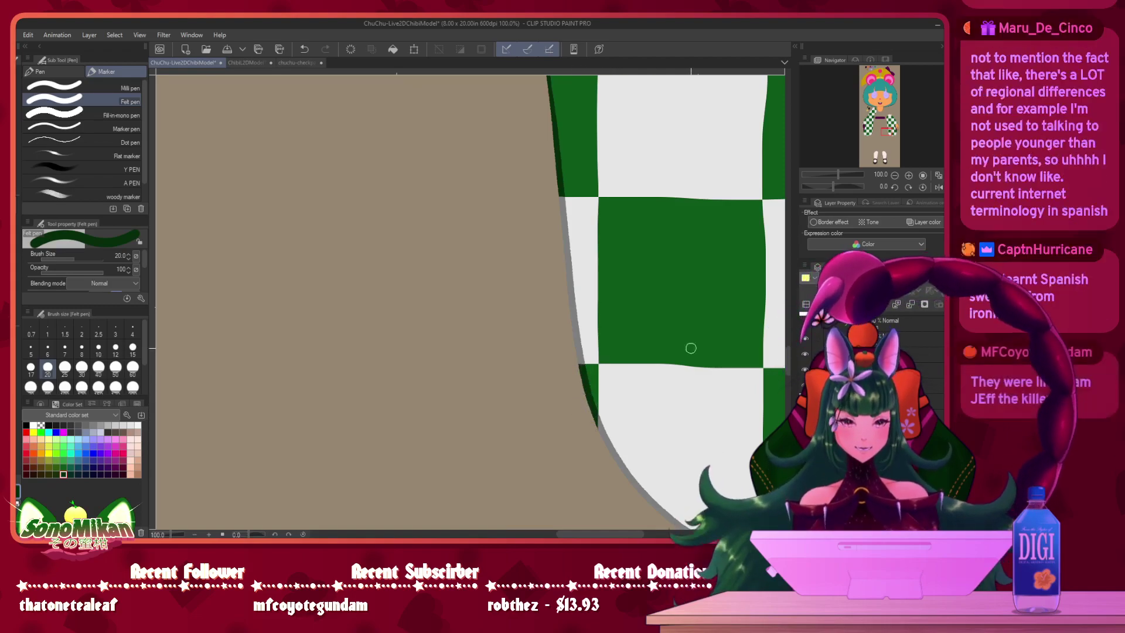
mouse_move(674, 336)
left_mouse_down()
mouse_move(641, 326)
mouse_move(535, 169)
left_mouse_up()
left_click_drag(581, 264, 556, 219)
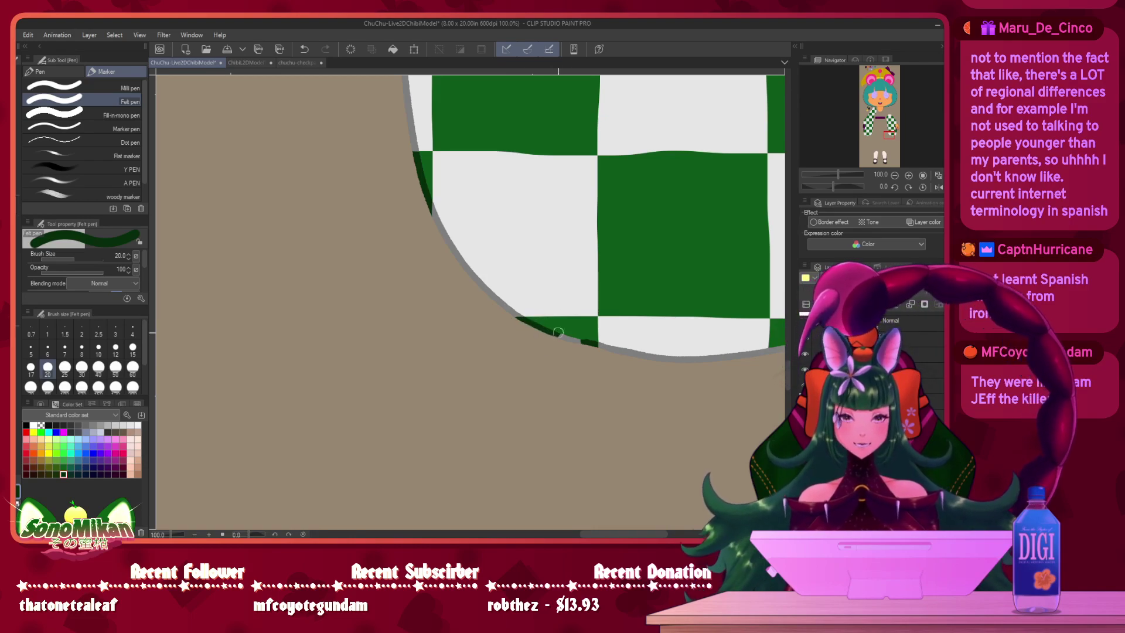
left_click_drag(550, 340, 571, 341)
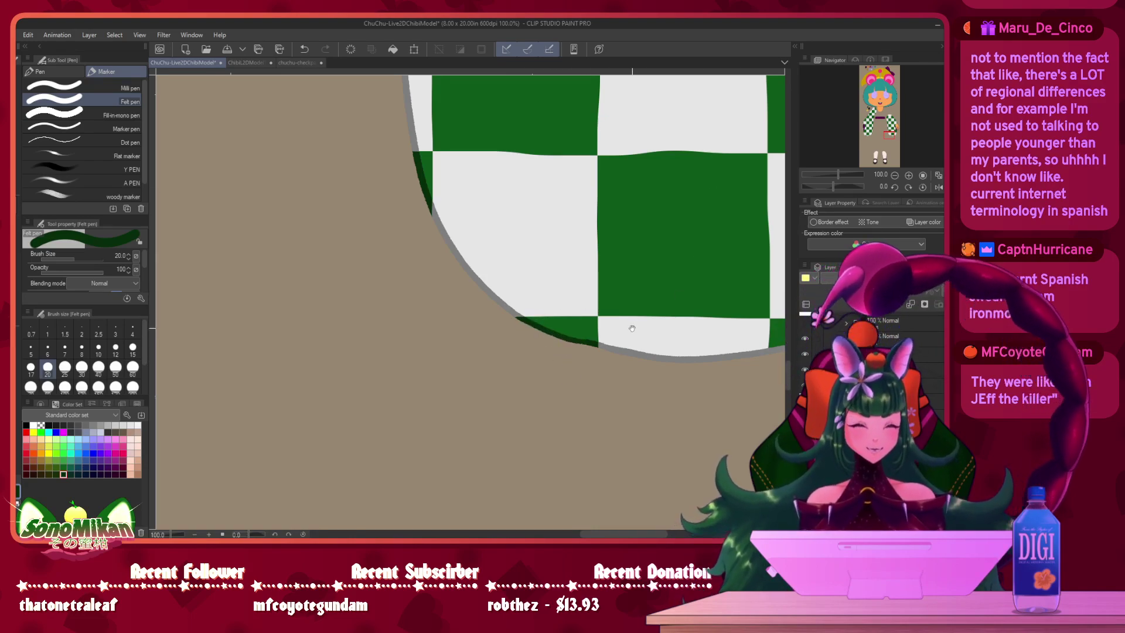
left_click_drag(635, 326, 509, 243)
mouse_move(598, 297)
left_mouse_down()
mouse_move(596, 286)
mouse_move(684, 280)
mouse_move(658, 272)
left_mouse_up()
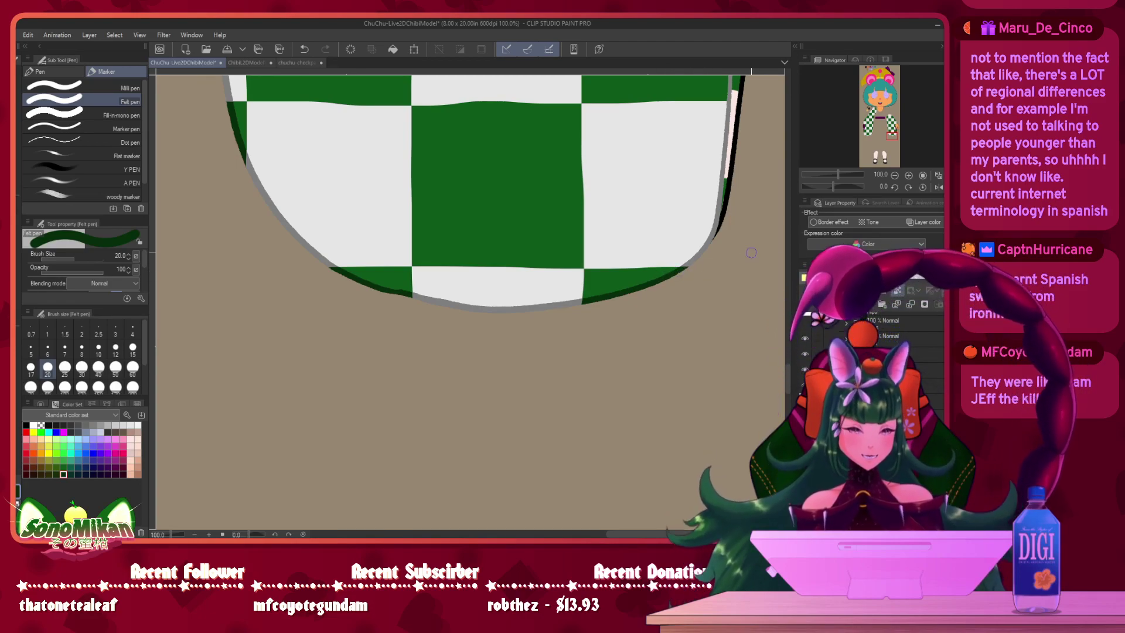
- Increase the brush size to 50 and repaint the forearm sleeve's outline dark green along the green check beside the purple lining
left_click_drag(690, 188, 610, 353)
left_click_drag(657, 255, 622, 328)
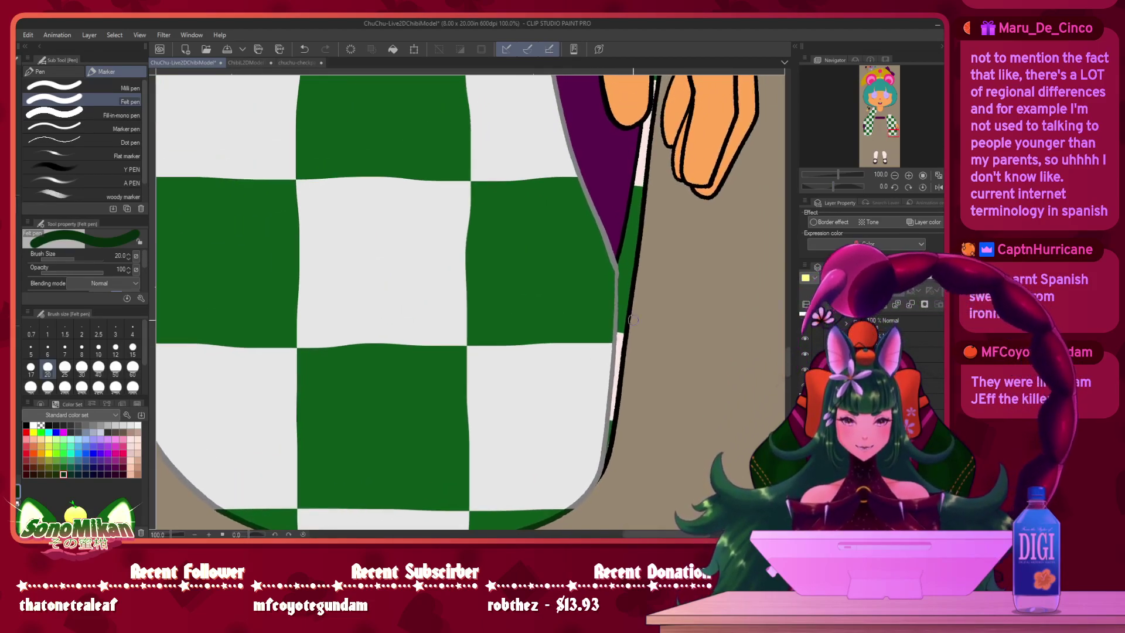
key("bracketright")
key("bracketright")
key("bracketright")
key("bracketright")
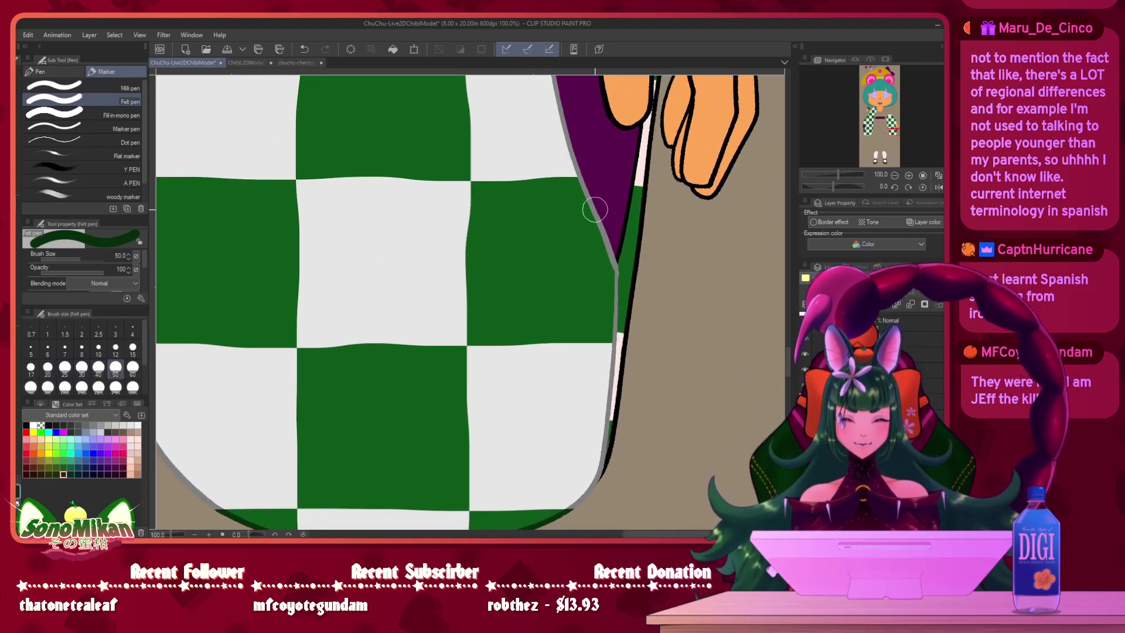
mouse_move(571, 216)
left_mouse_down()
mouse_move(611, 199)
mouse_move(574, 189)
mouse_move(608, 206)
mouse_move(585, 221)
left_mouse_up()
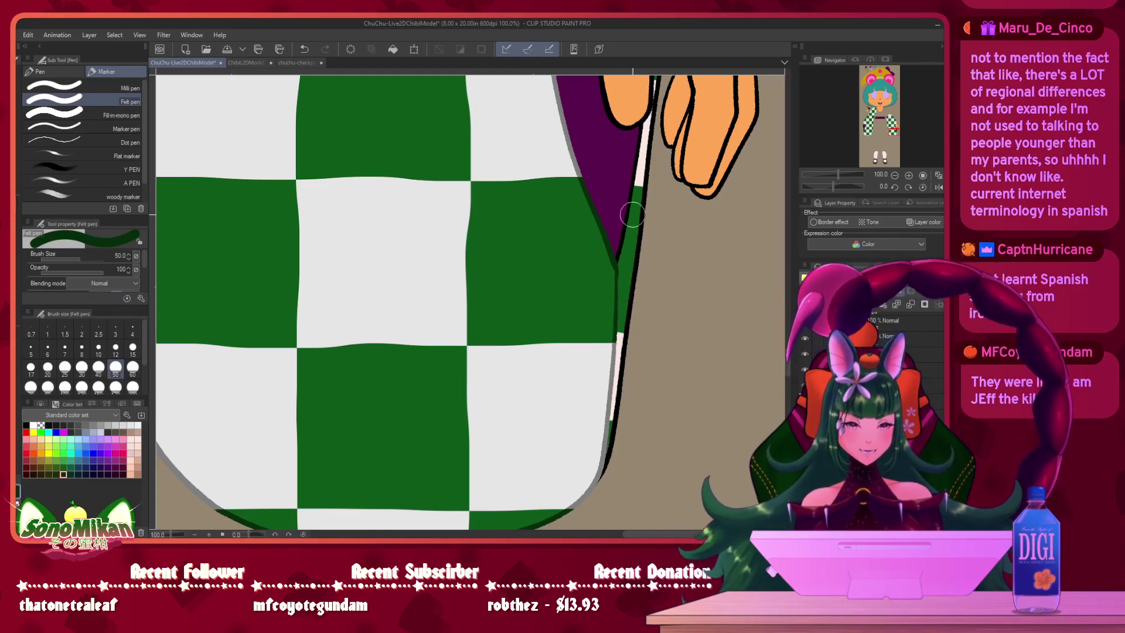
- Reduce the brush size to 17 and repaint the cuff outline dark green on the small green check above the hand
key("bracketleft")
key("bracketleft")
key("bracketleft")
key("bracketleft")
key("bracketleft")
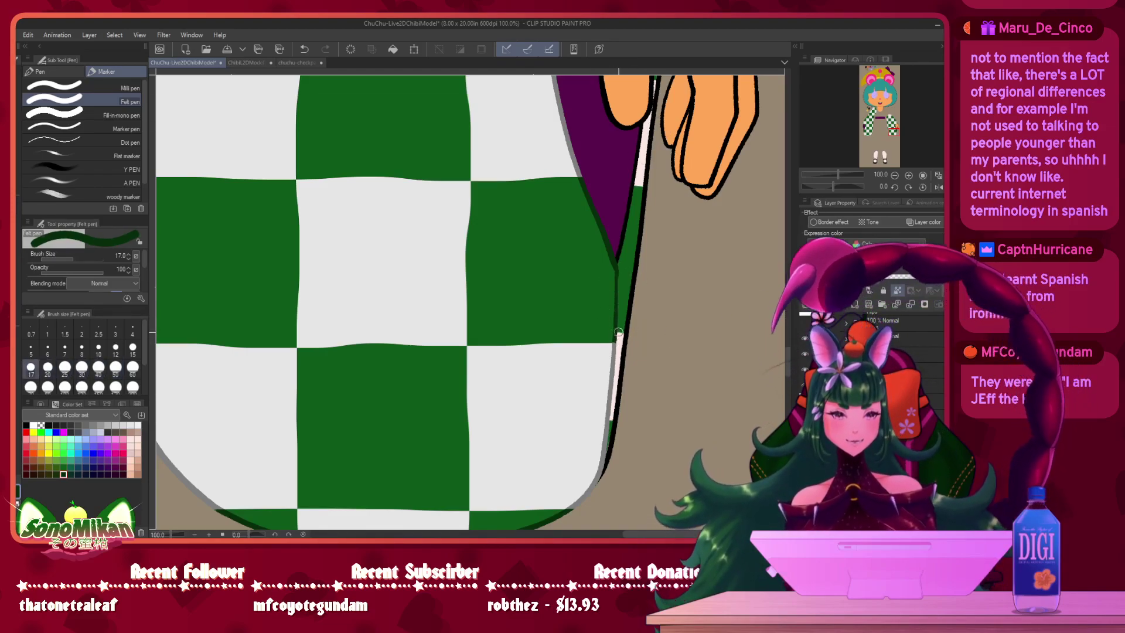
left_click_drag(625, 137, 681, 181)
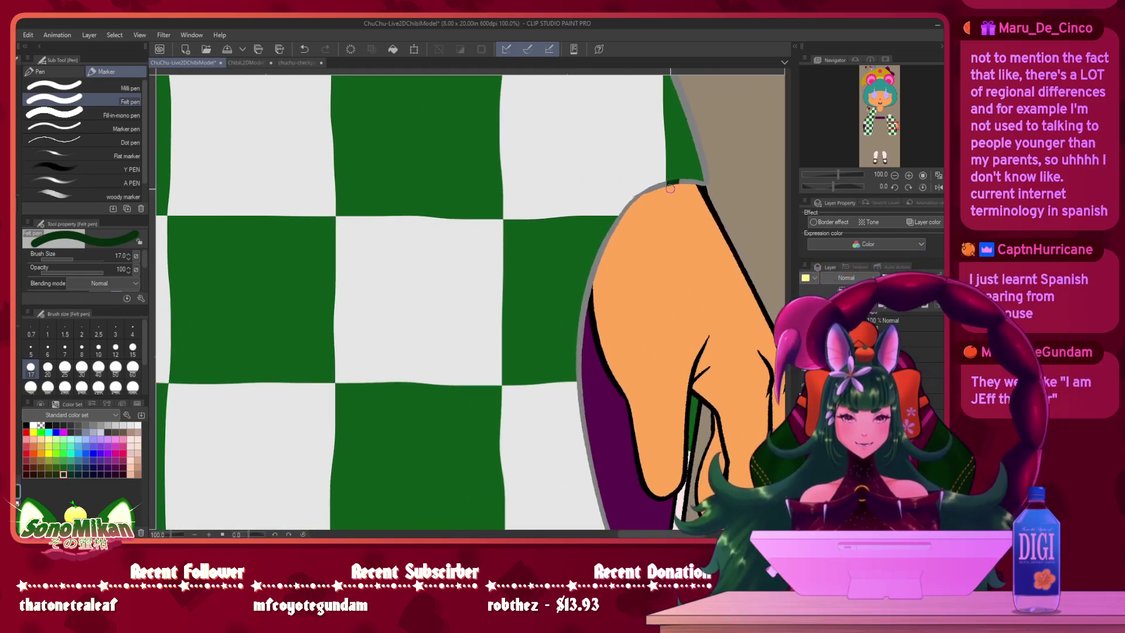
mouse_move(684, 183)
left_mouse_down()
mouse_move(702, 176)
mouse_move(700, 136)
left_mouse_up()
- Set the brush size to 25 and repaint the outer outline dark green along the narrow green check above the hand
scroll(701, 142, "up", 3)
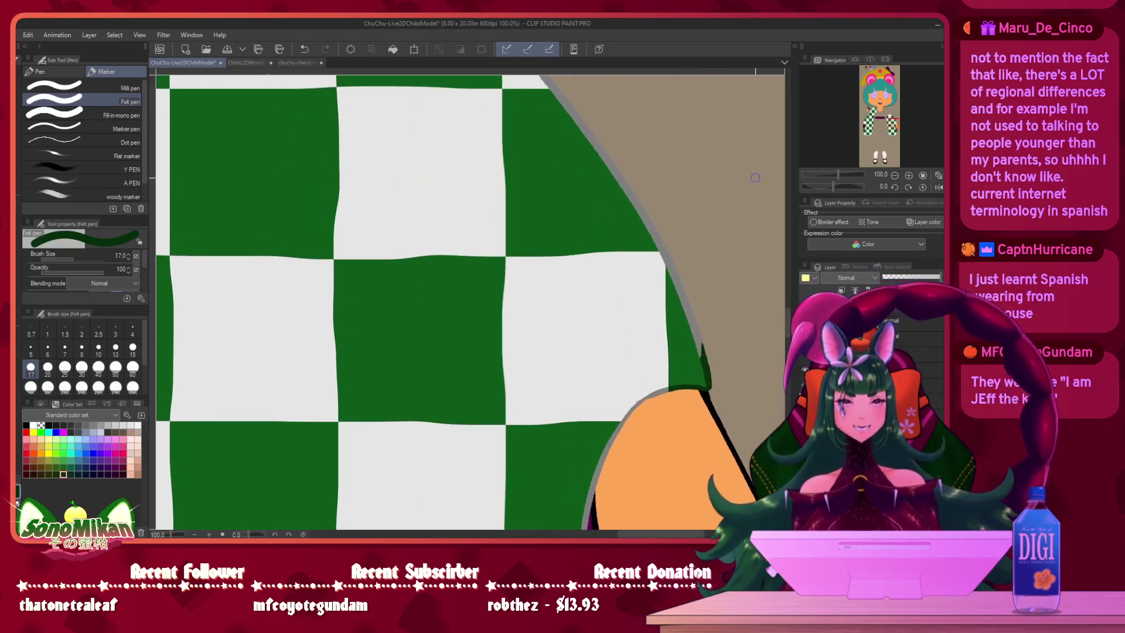
key("bracketright")
key("bracketright")
mouse_move(674, 272)
left_mouse_down()
mouse_move(677, 314)
mouse_move(673, 248)
mouse_move(681, 313)
mouse_move(685, 275)
mouse_move(700, 330)
left_mouse_up()
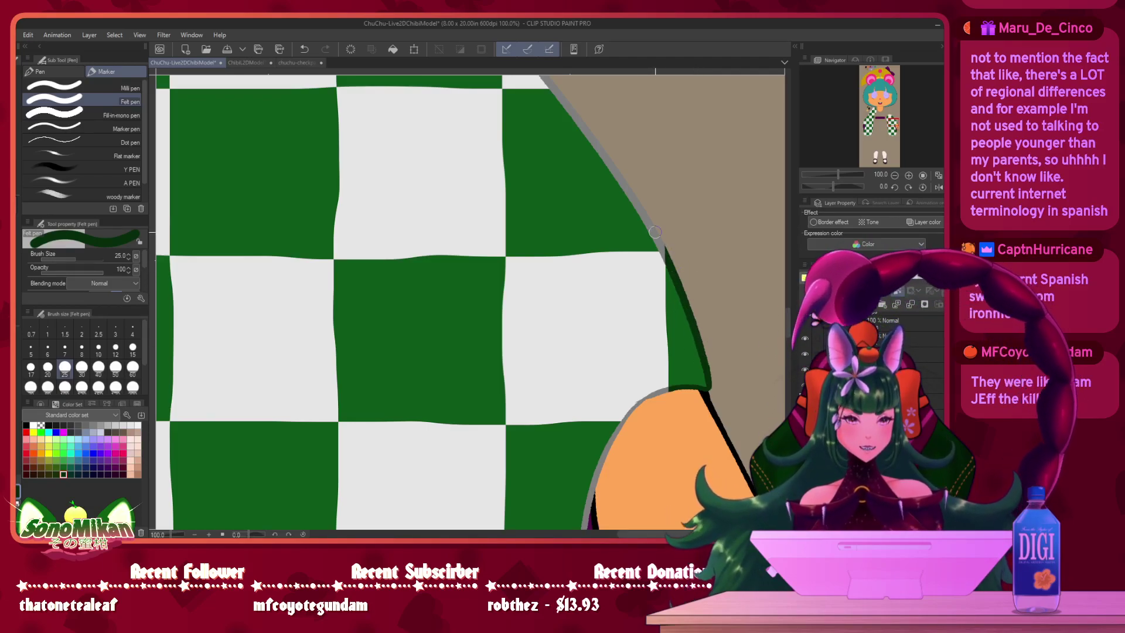
- Repaint the sleeve's outer outline dark green along the next green check up
mouse_move(649, 251)
left_mouse_down()
mouse_move(650, 266)
mouse_move(653, 234)
mouse_move(653, 255)
left_mouse_up()
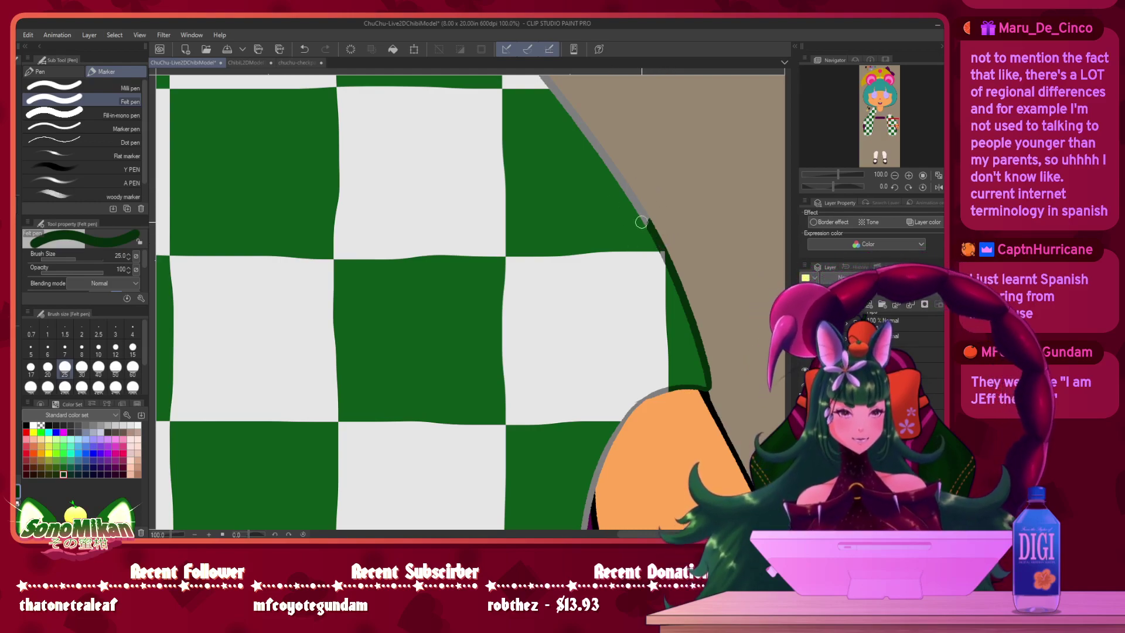
left_click_drag(645, 219, 590, 137)
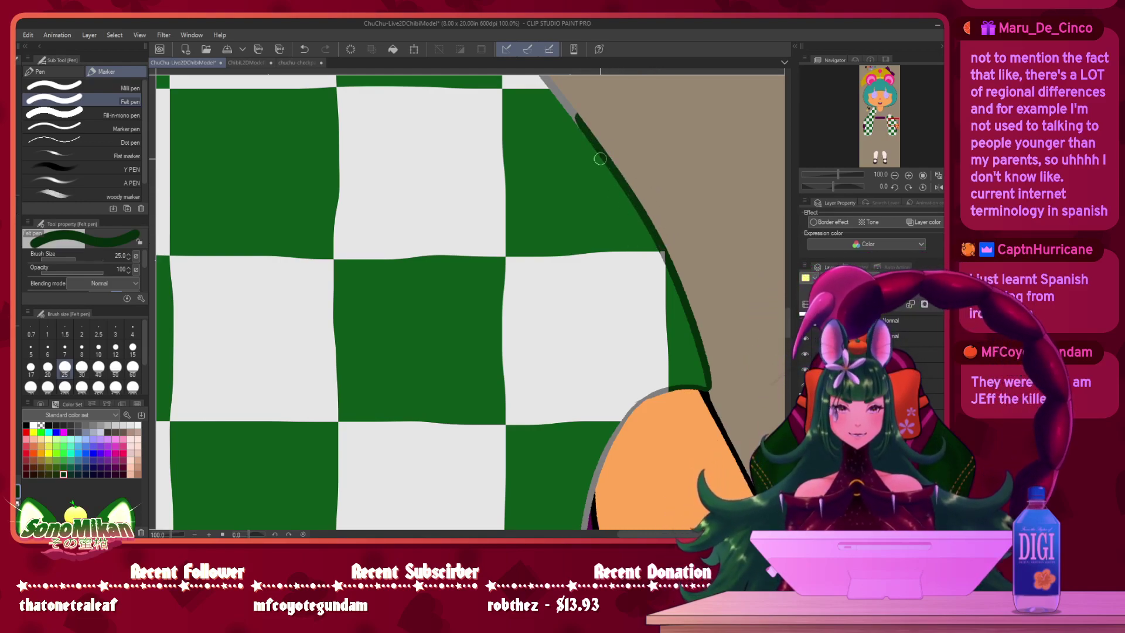
scroll(544, 376, "up", 3)
mouse_move(565, 273)
left_mouse_down()
mouse_move(524, 265)
mouse_move(548, 257)
left_mouse_up()
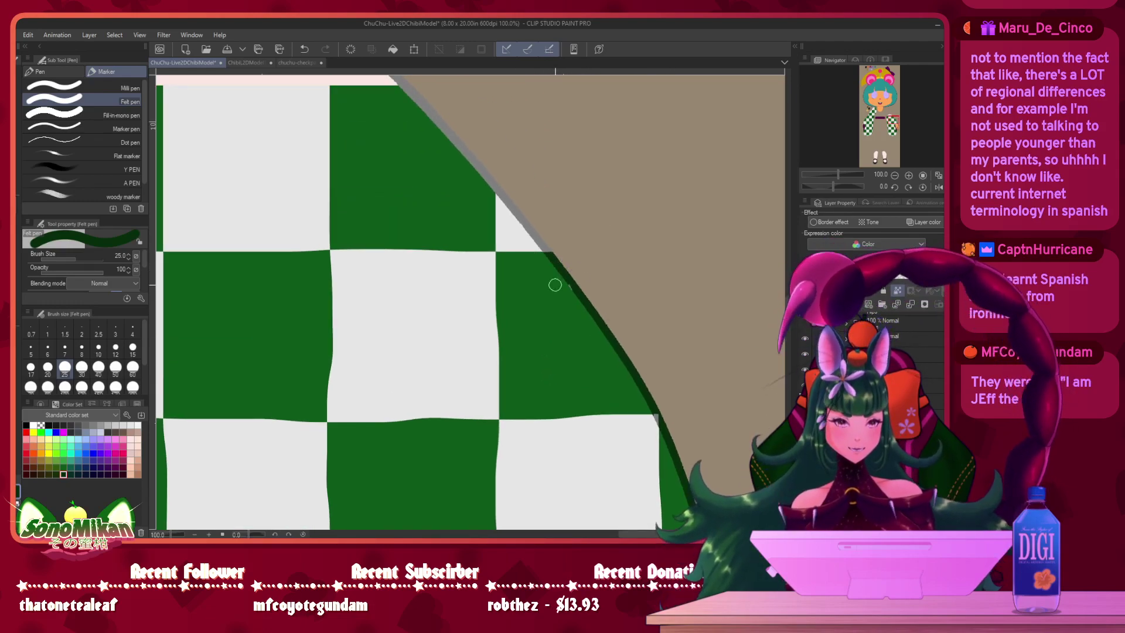
- Repaint the sleeve's outer outline dark green along the topmost green check, undoing and redrawing uneven strokes
mouse_move(487, 205)
left_mouse_down()
mouse_move(489, 179)
mouse_move(487, 204)
left_mouse_up()
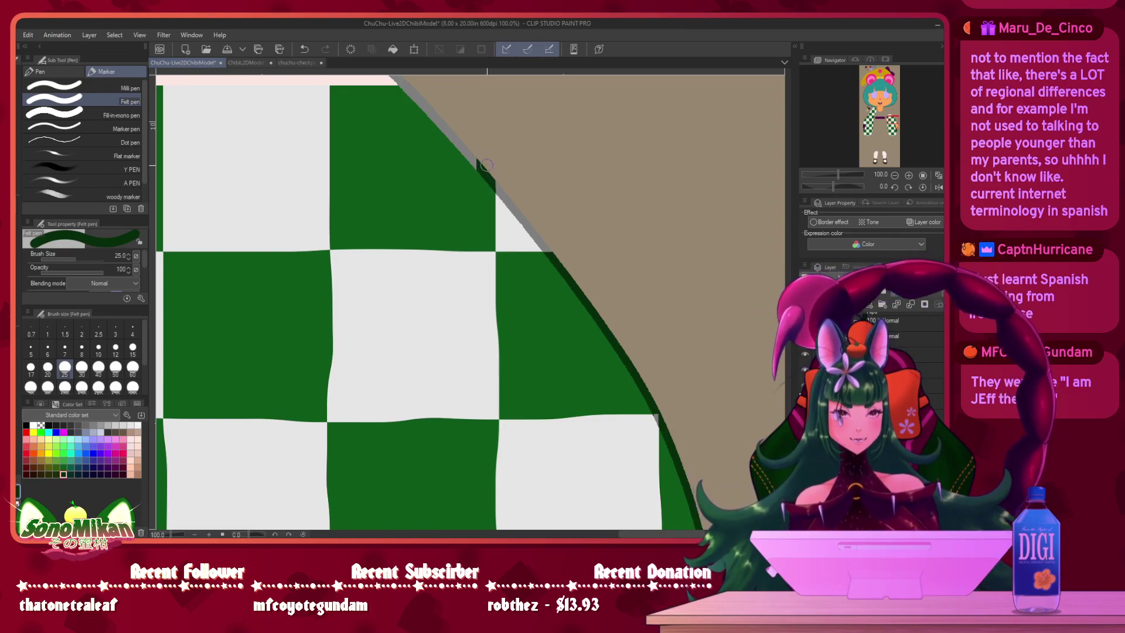
key("ctrl+z")
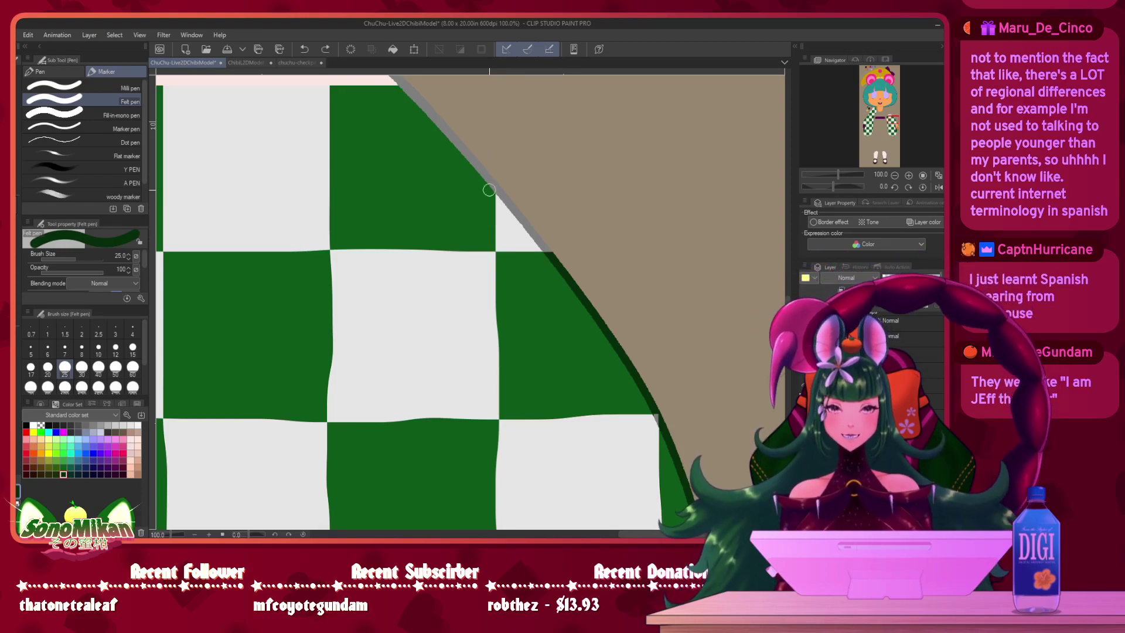
mouse_move(489, 203)
left_mouse_down()
mouse_move(485, 233)
mouse_move(487, 171)
mouse_move(485, 203)
mouse_move(486, 177)
mouse_move(487, 200)
mouse_move(473, 156)
mouse_move(450, 139)
left_mouse_up()
key("ctrl+z")
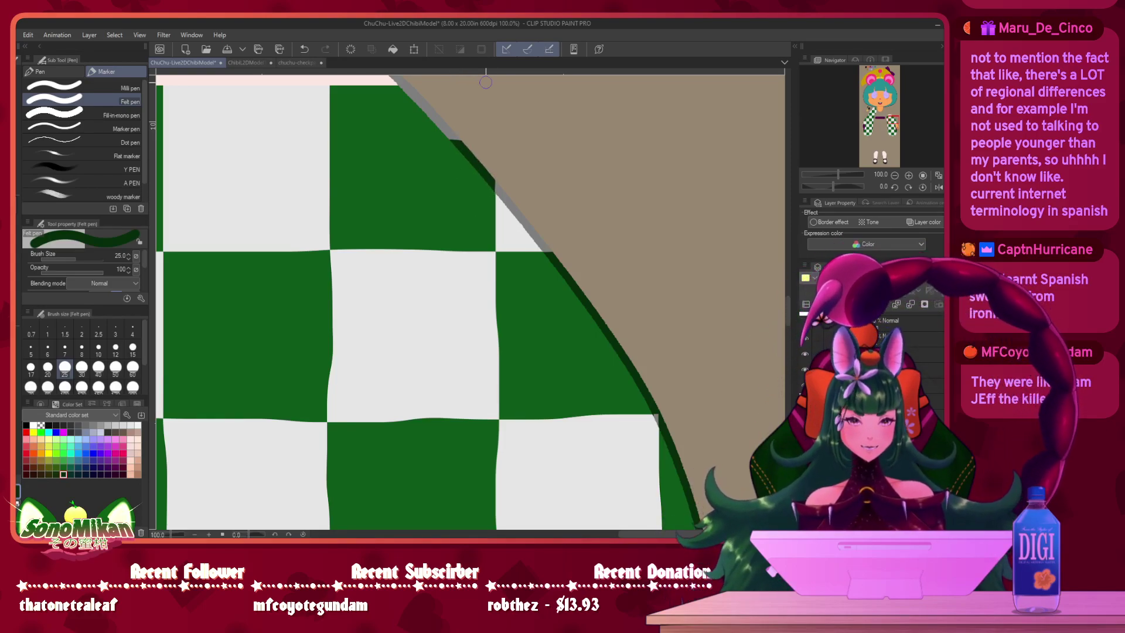
left_click_drag(449, 228, 487, 416)
mouse_move(455, 288)
left_mouse_down()
mouse_move(482, 280)
mouse_move(484, 316)
mouse_move(461, 304)
mouse_move(430, 310)
mouse_move(445, 353)
mouse_move(487, 337)
left_mouse_up()
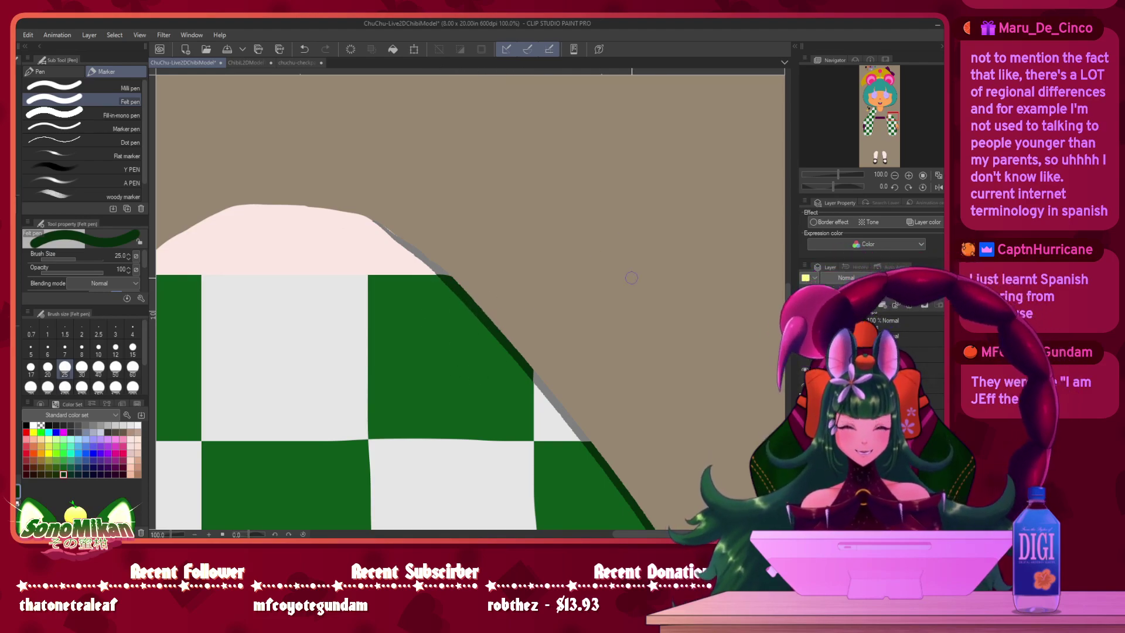
- Repaint the cuff outline dark green along the green check next to the thumb
scroll(535, 188, "down", 5)
left_click_drag(528, 131, 456, 229)
left_click_drag(498, 366, 468, 203)
scroll(509, 299, "up", 5)
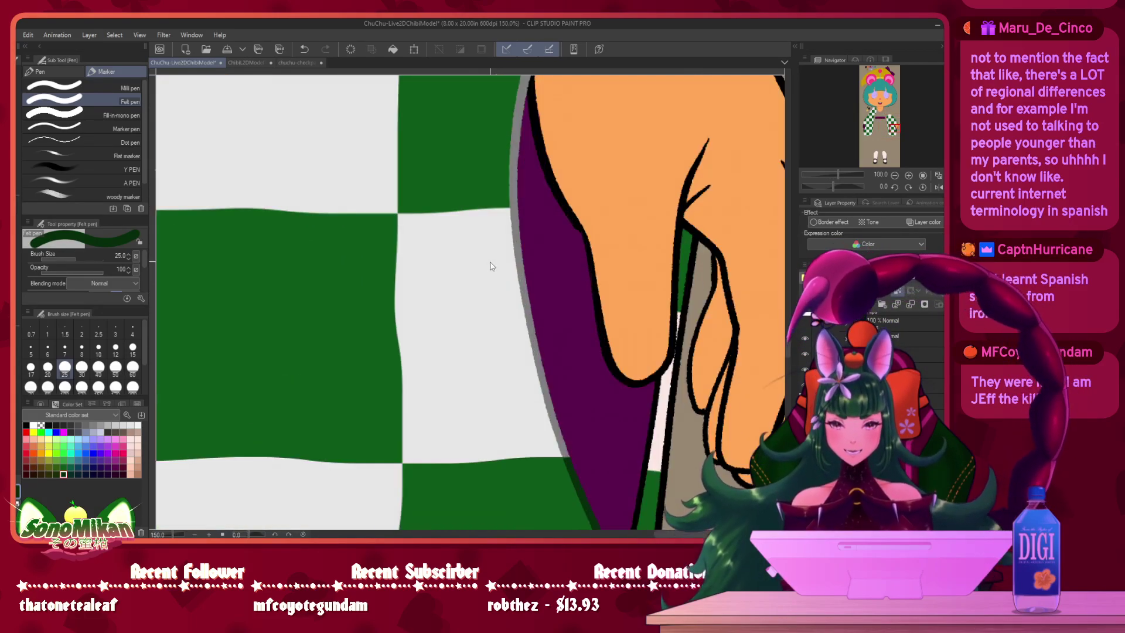
mouse_move(497, 335)
left_mouse_down()
mouse_move(469, 343)
mouse_move(494, 348)
mouse_move(478, 351)
mouse_move(509, 195)
left_mouse_up()
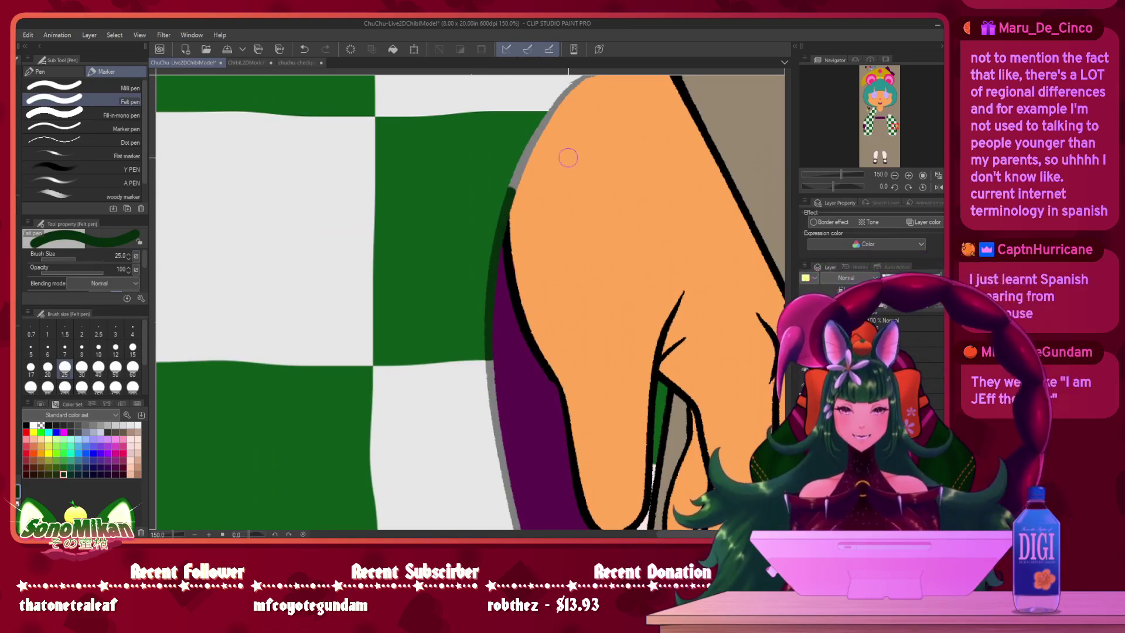
mouse_move(530, 141)
left_mouse_down()
mouse_move(568, 128)
mouse_move(532, 120)
mouse_move(542, 122)
mouse_move(536, 148)
mouse_move(511, 186)
left_mouse_up()
- Hide the checkered front sleeve and the hand to expose the inner sleeve piece with the purple lining
left_click_drag(478, 339, 555, 527)
left_click_drag(523, 336, 559, 534)
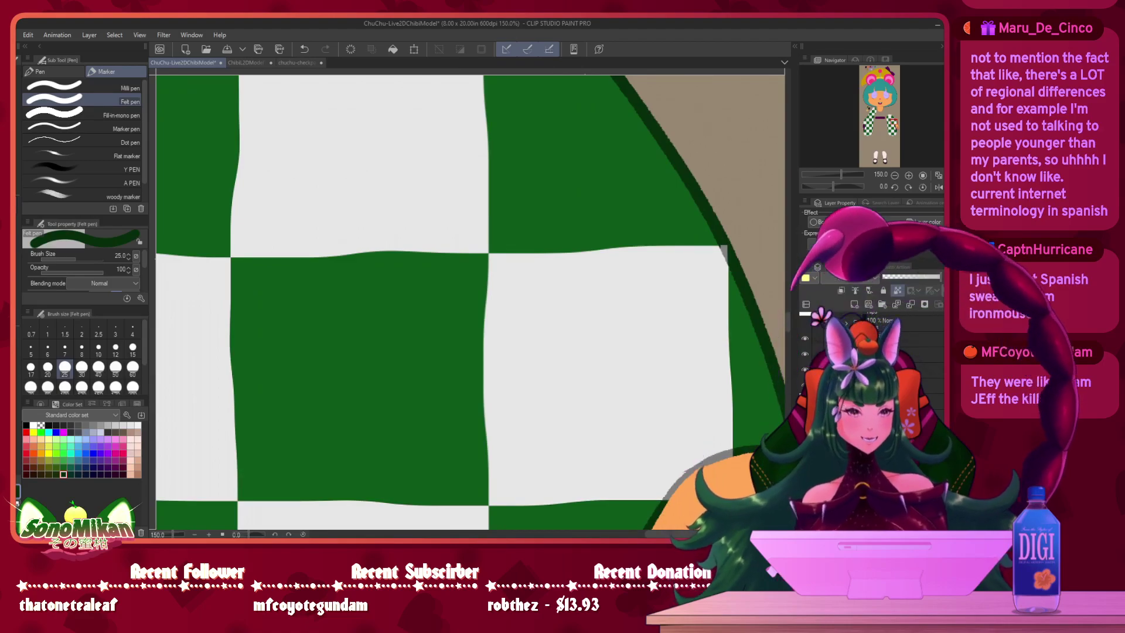
scroll(606, 507, "up", 3)
left_click_drag(560, 287, 592, 374)
left_click_drag(650, 472, 602, 205)
mouse_move(703, 510)
left_mouse_down()
mouse_move(620, 338)
mouse_move(577, 174)
left_mouse_up()
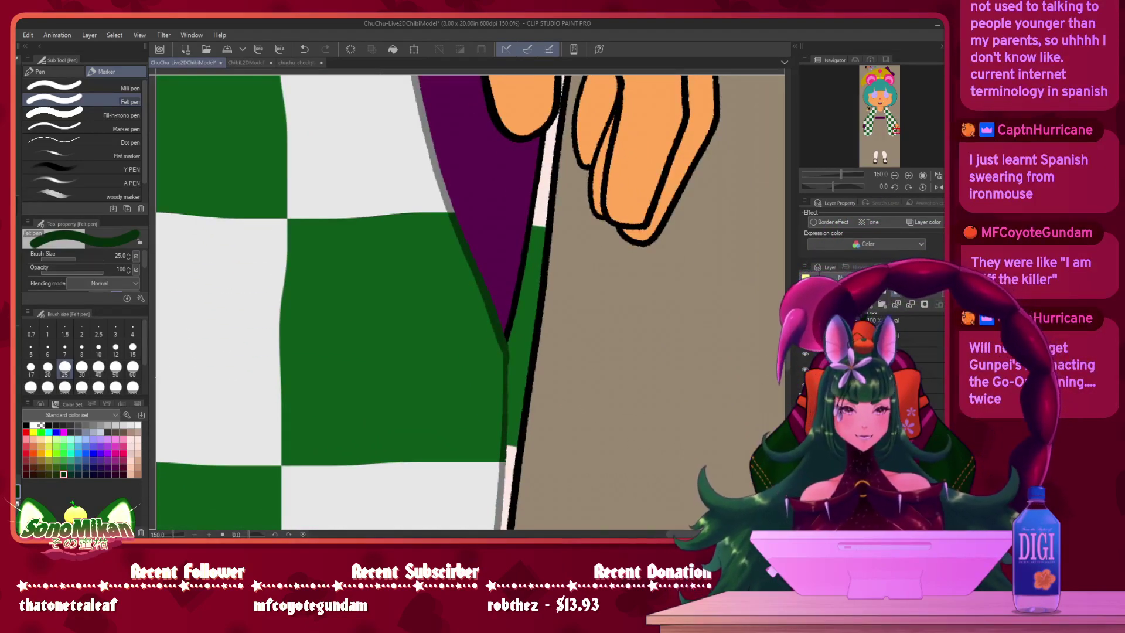
left_click(805, 415)
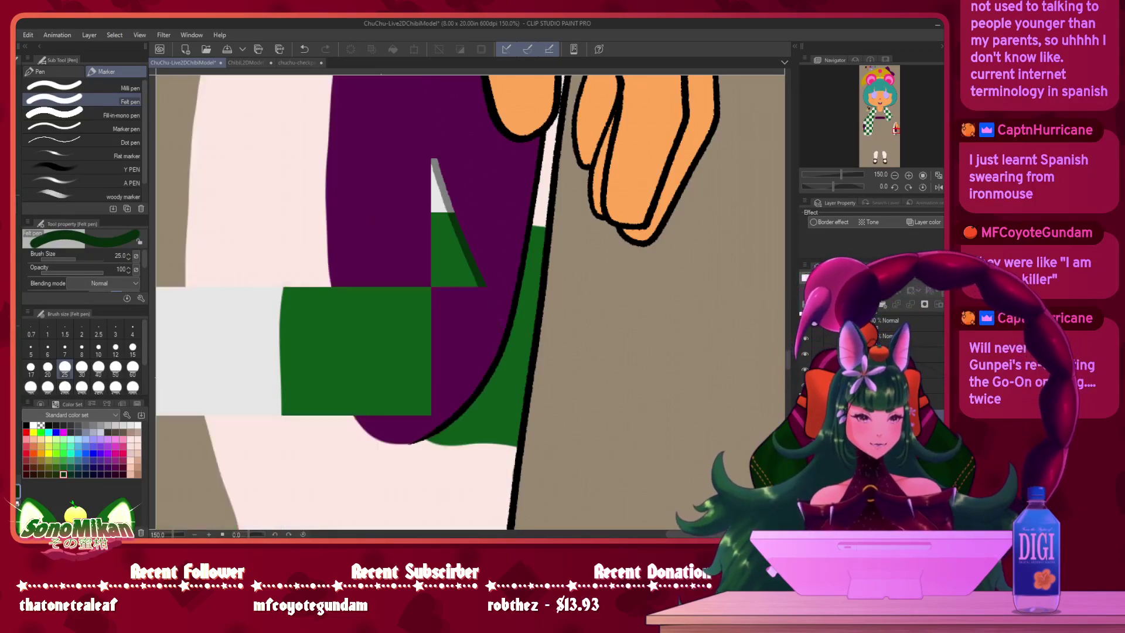
left_click_drag(627, 331, 556, 494)
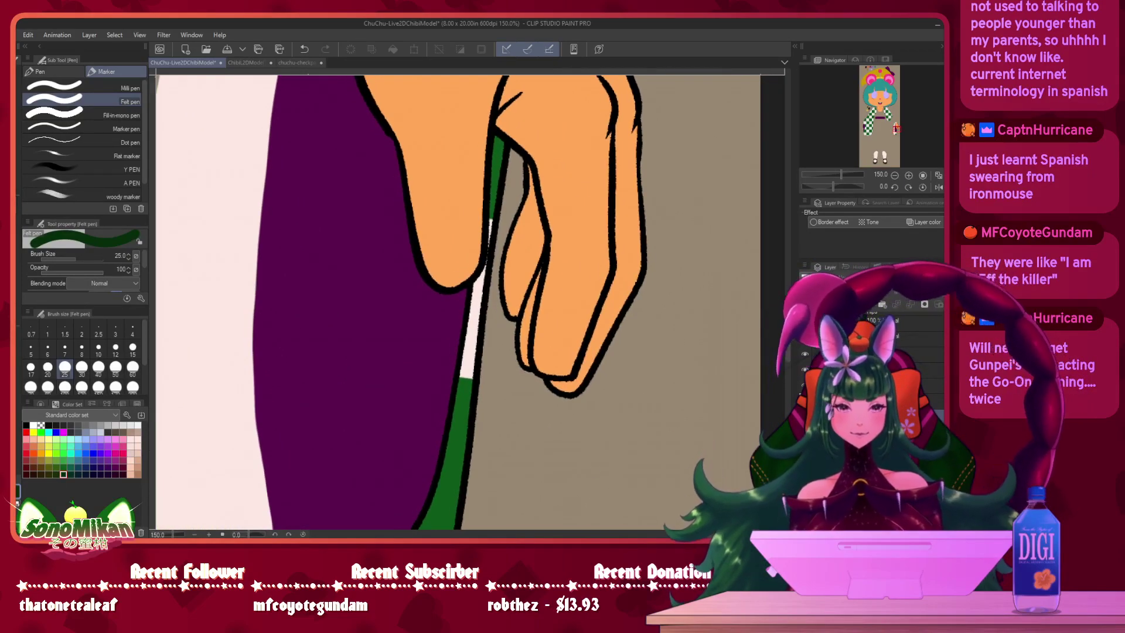
left_click(805, 337)
left_click_drag(623, 364, 627, 354)
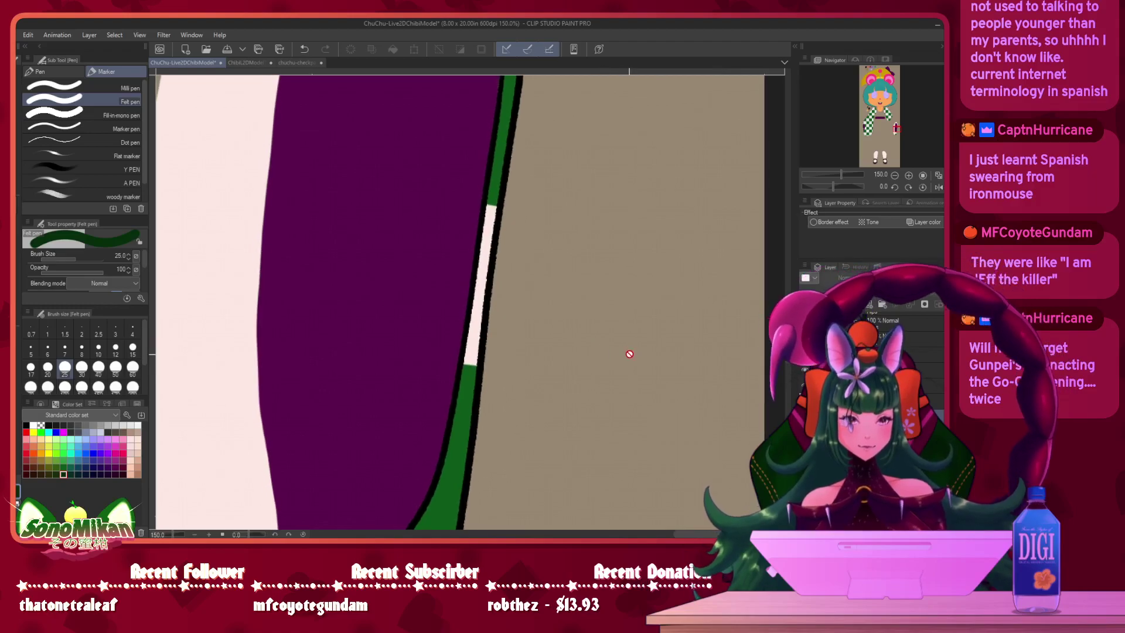
scroll(624, 352, "down", 3)
mouse_move(563, 339)
left_mouse_down()
mouse_move(556, 324)
mouse_move(665, 312)
left_mouse_up()
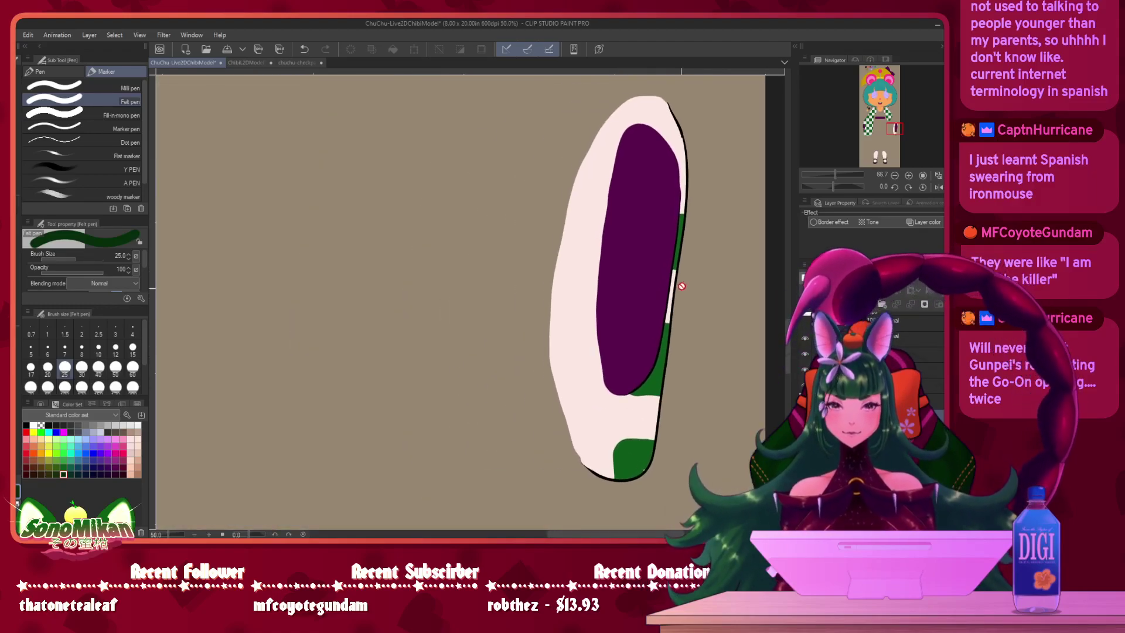
- Recolor the inner sleeve piece's black line art dark green with the Darker pencil at brush size 70, undoing the accidental deletion
key("p")
key("bracketright")
key("bracketright")
key("bracketright")
left_click(867, 429)
left_click(867, 386)
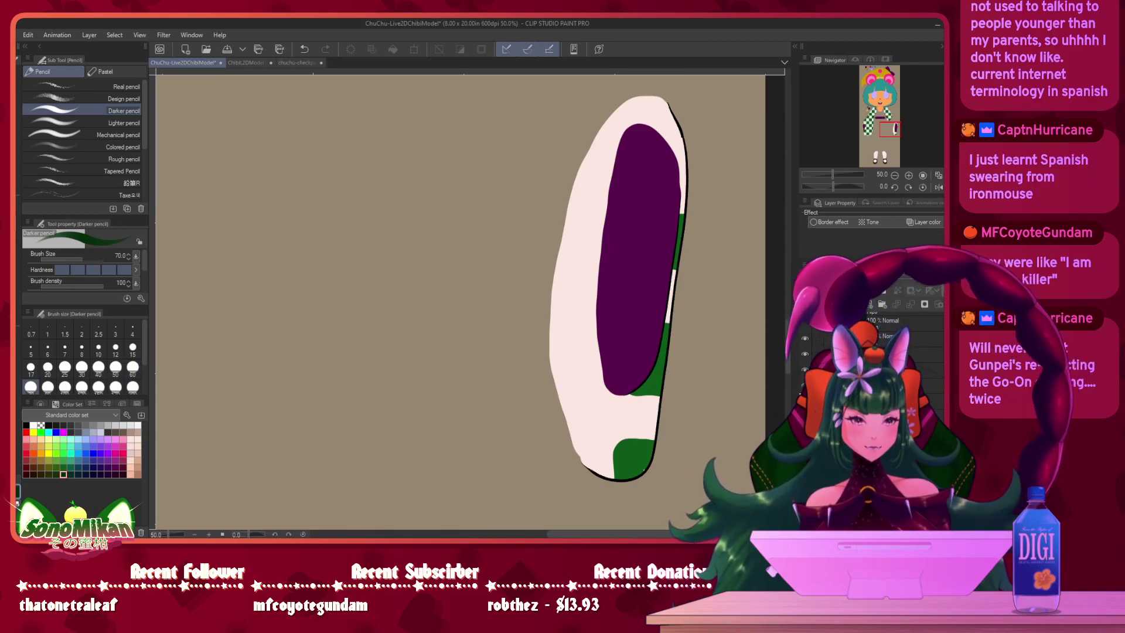
left_click(867, 401)
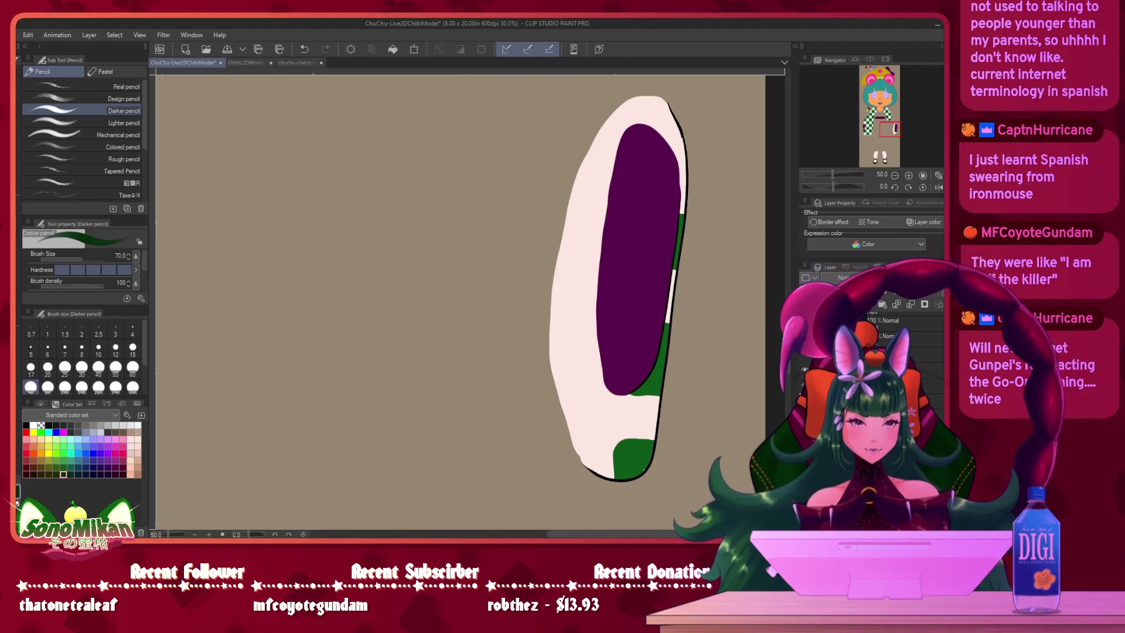
key("Delete")
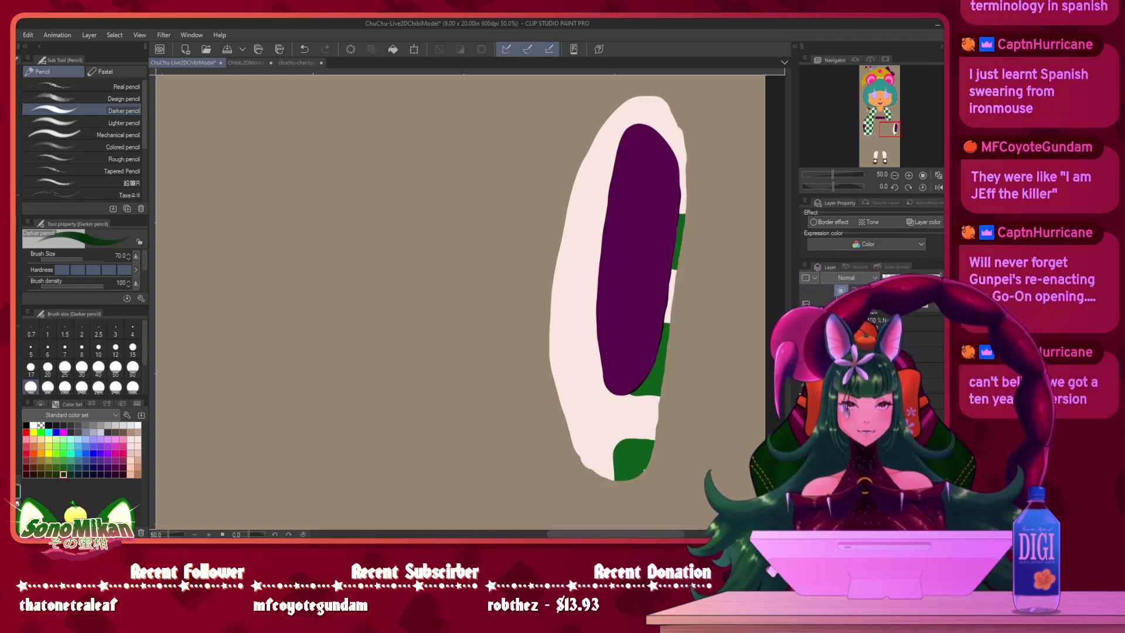
key("ctrl+z")
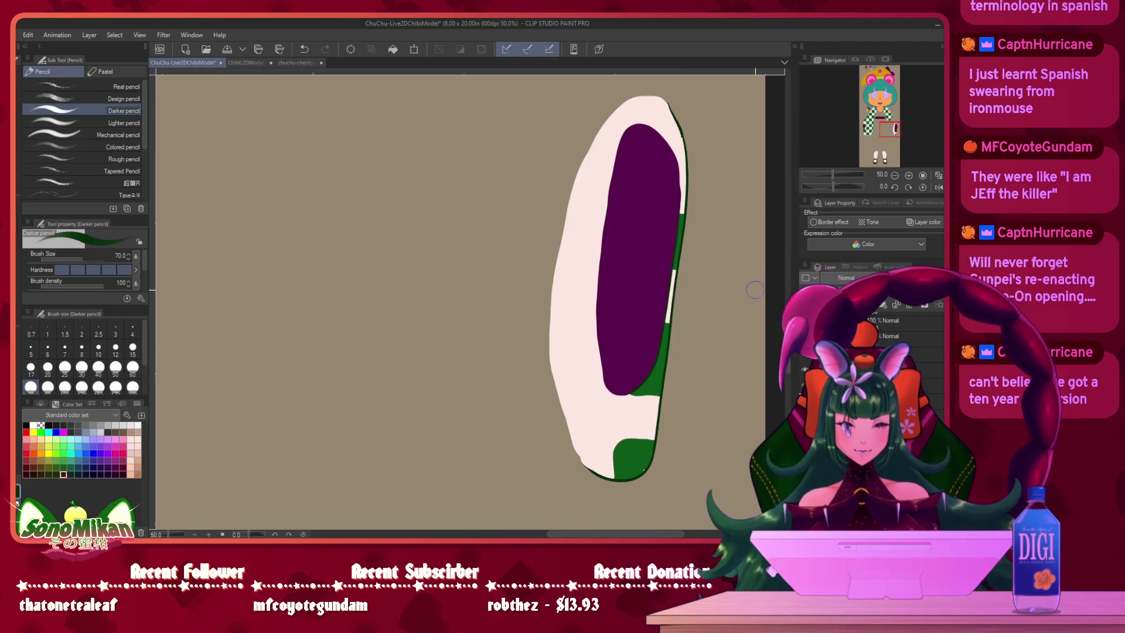
- Pick up the gray sample color beside the arm and repaint the inner sleeve's outline gray along its upper white area with the Felt pen
left_click_drag(341, 215, 487, 426)
left_click_drag(336, 164, 665, 520)
key("i")
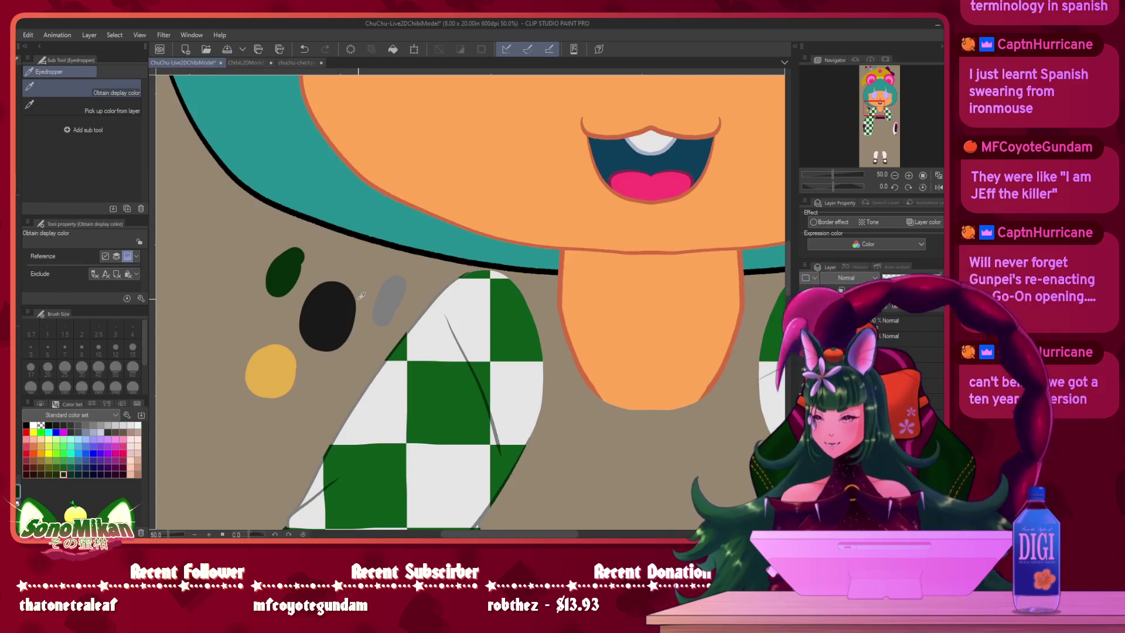
left_click(389, 298, "alt")
left_click_drag(683, 403, 427, 143)
left_click_drag(592, 259, 516, 178)
scroll(527, 220, "up", 2)
mouse_move(533, 323)
left_mouse_down()
mouse_move(375, 112)
mouse_move(455, 225)
mouse_move(393, 363)
left_mouse_up()
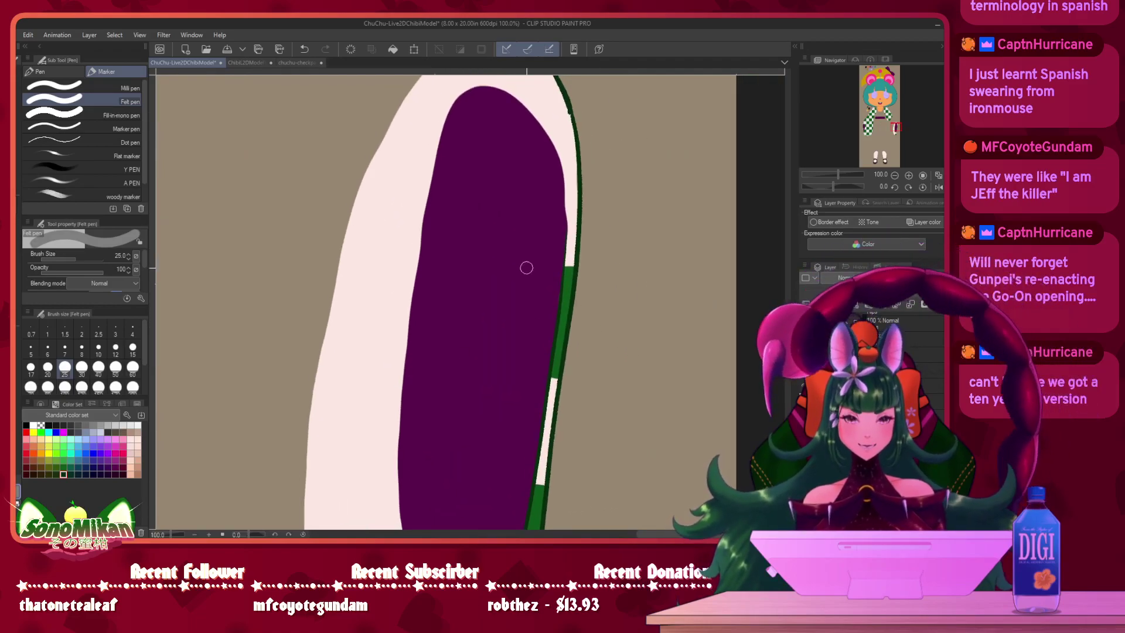
left_click_drag(561, 259, 567, 228)
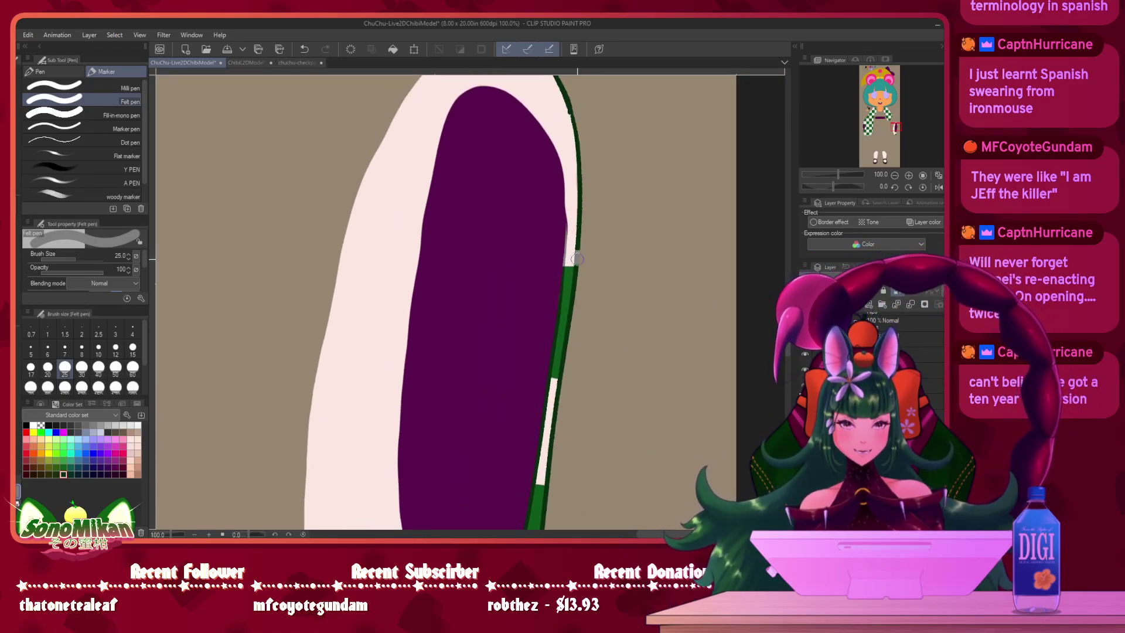
left_click_drag(576, 260, 559, 83)
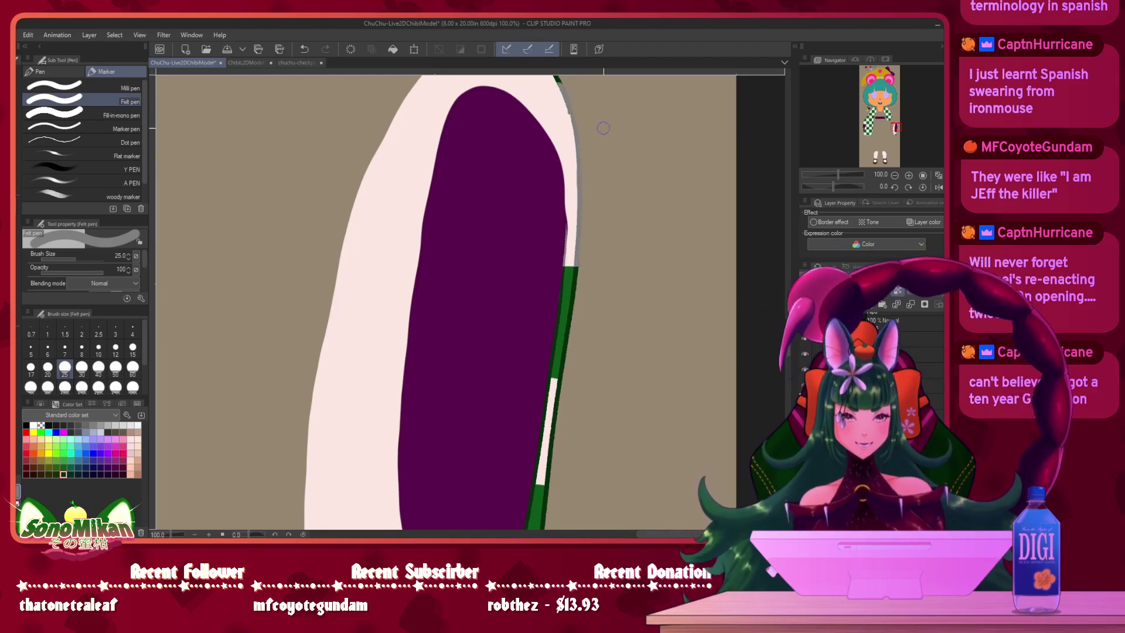
- Repaint both outlines of the inner sleeve gray along the narrow middle white check, undoing the strokes that miss
left_click_drag(651, 179, 674, 113)
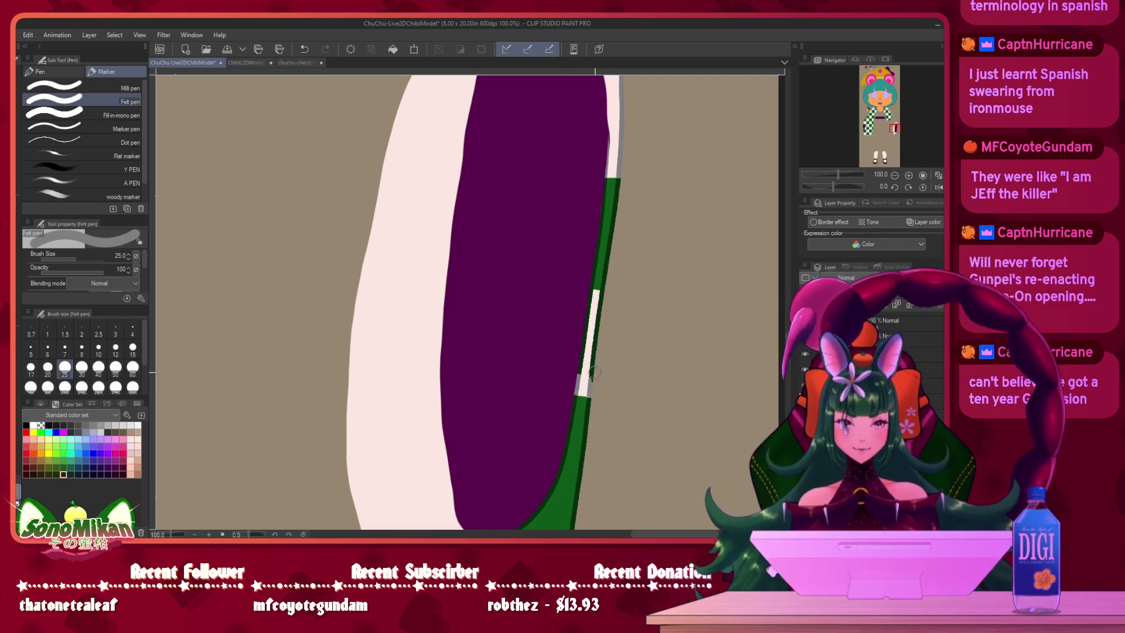
key("ctrl+z")
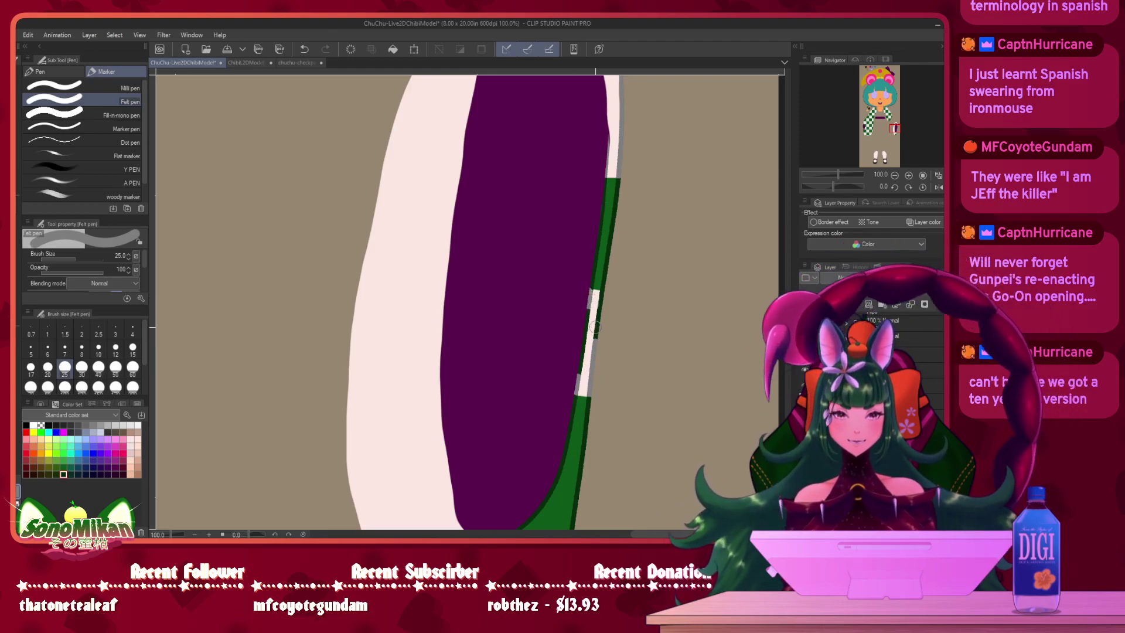
key("ctrl+z")
key("minus")
key("minus")
key("minus")
key("minus")
key("minus")
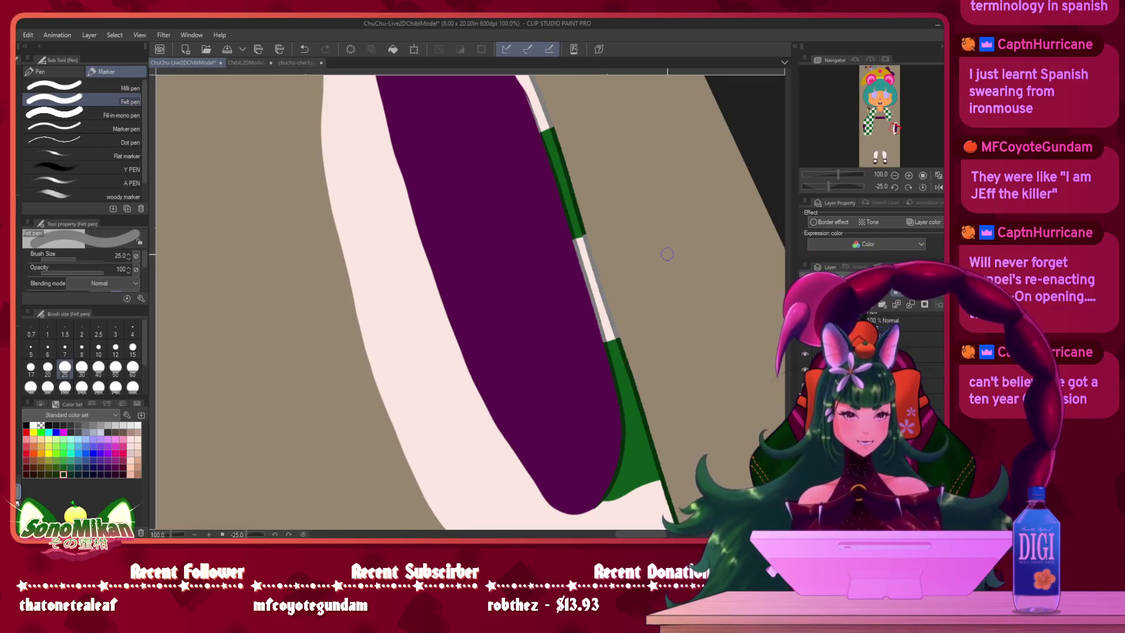
- Repaint the inner sleeve's outline gray along the white areas around the lower green check and rounded tip
scroll(667, 254, "down", 5)
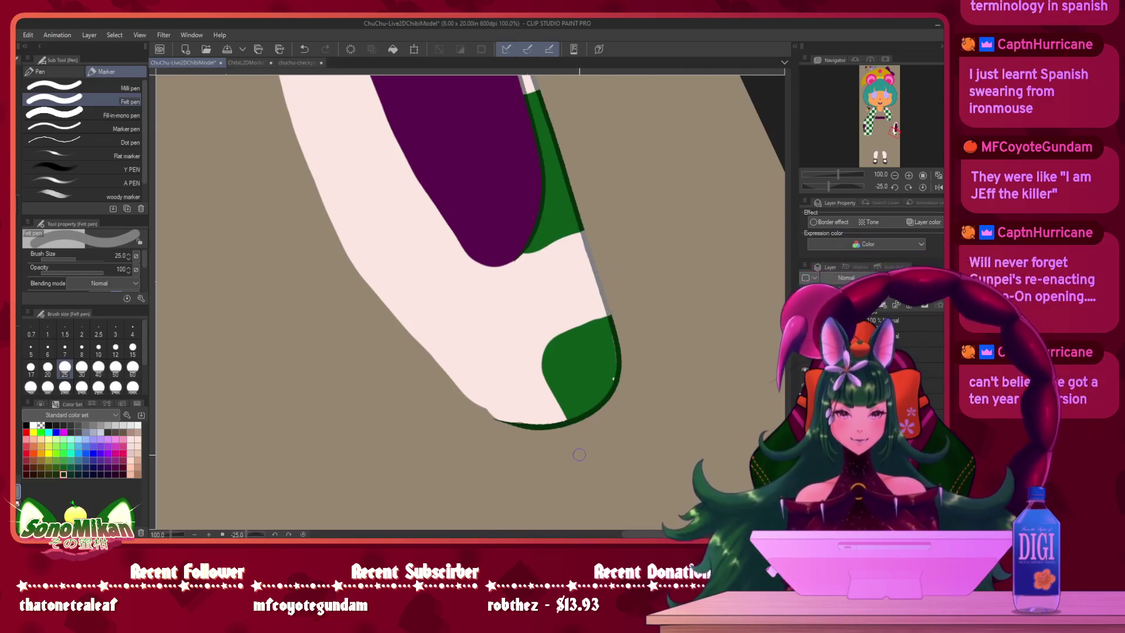
left_click_drag(561, 426, 497, 419)
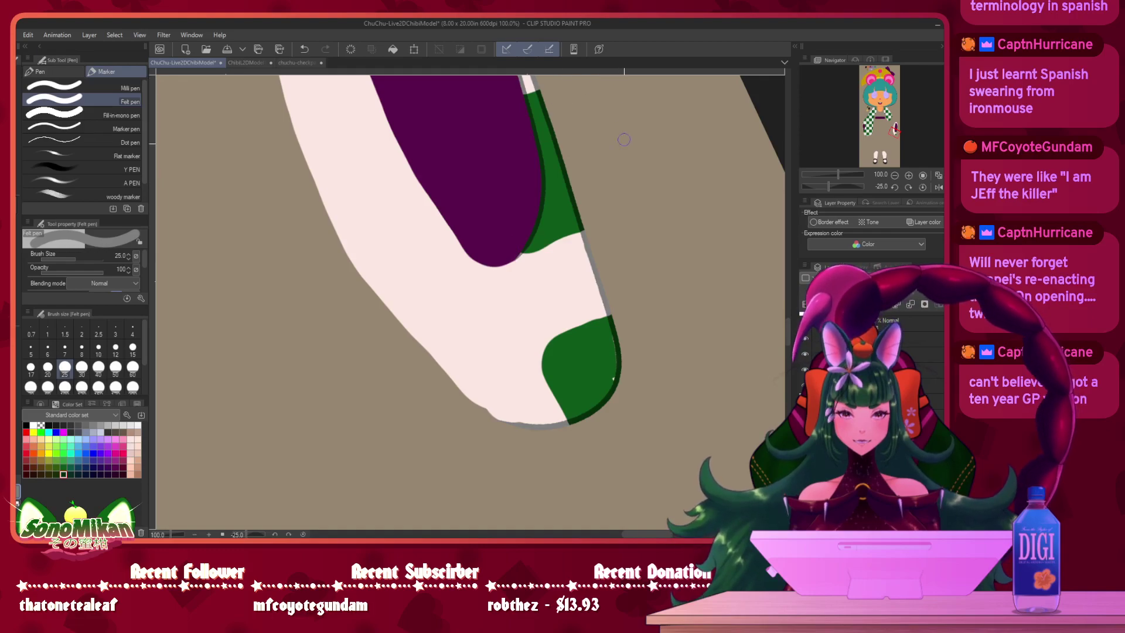
- Pick up the check's green and paint over the white speck in the inner sleeve's rounded tip with the Felt pen
left_click_drag(608, 190, 641, 414)
left_click_drag(612, 249, 529, 112)
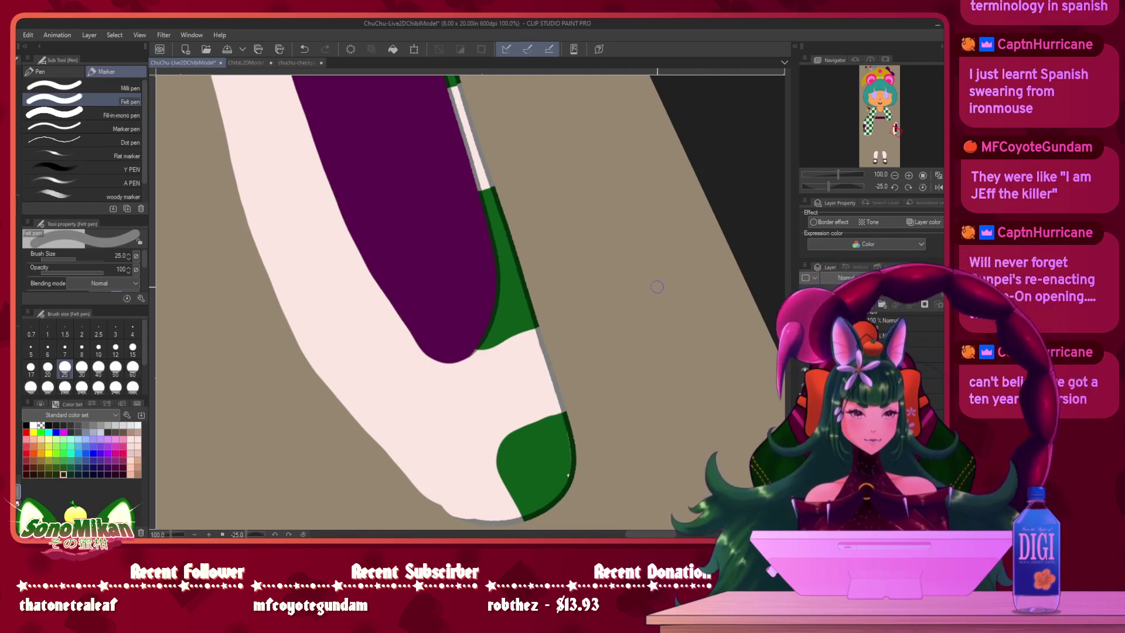
left_click_drag(629, 394, 617, 326)
key("ctrl+@")
left_click_drag(543, 355, 529, 249)
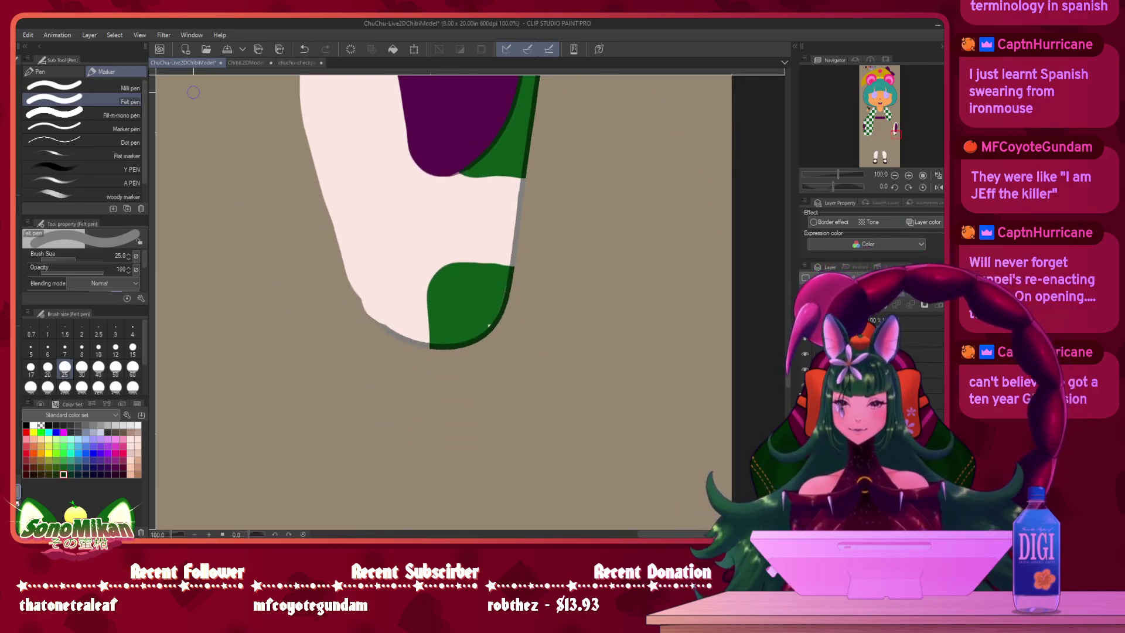
key("i")
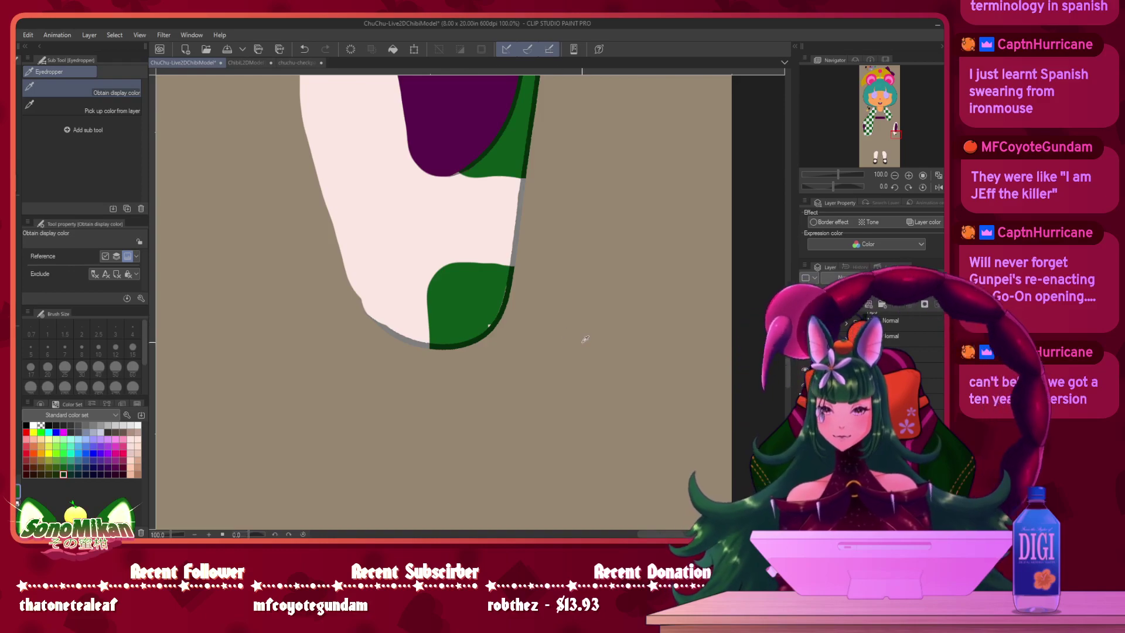
key("p")
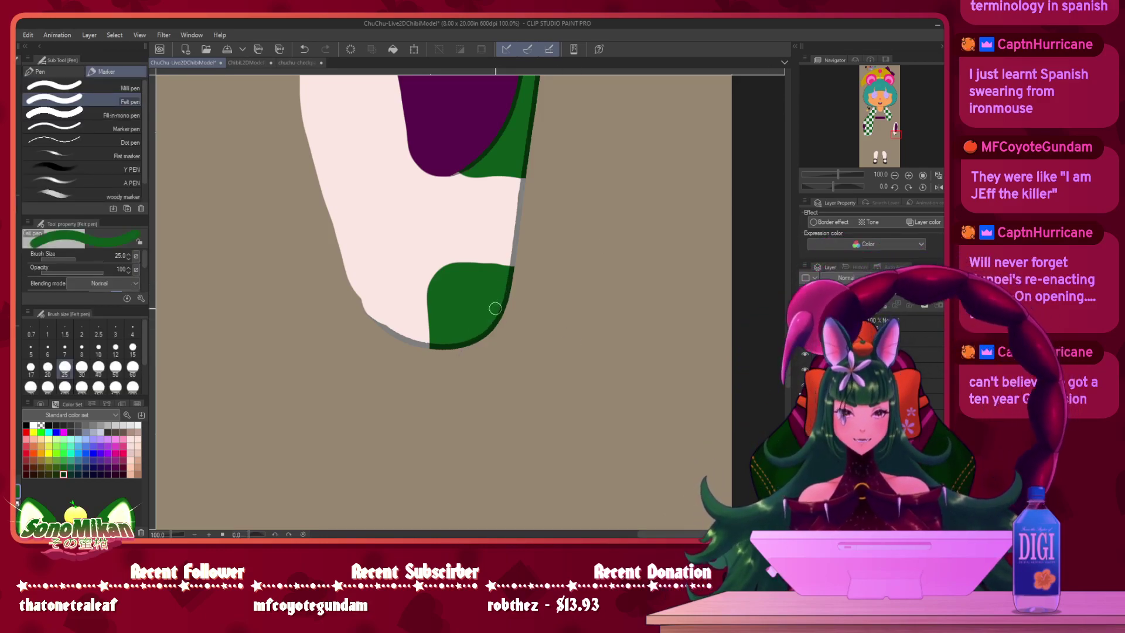
mouse_move(645, 150)
left_mouse_down()
mouse_move(590, 176)
mouse_move(554, 365)
mouse_move(553, 170)
left_mouse_up()
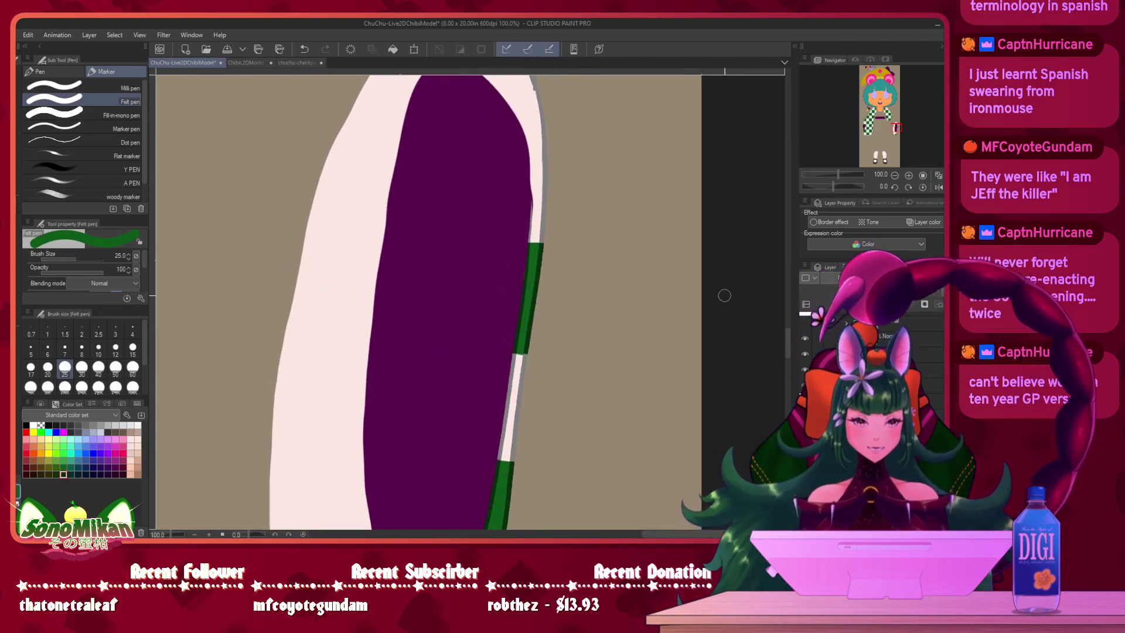
- Show the checked forearm sleeves, both hands and the jacket torso again, leaving the waist bow hidden
scroll(711, 308, "down", 4)
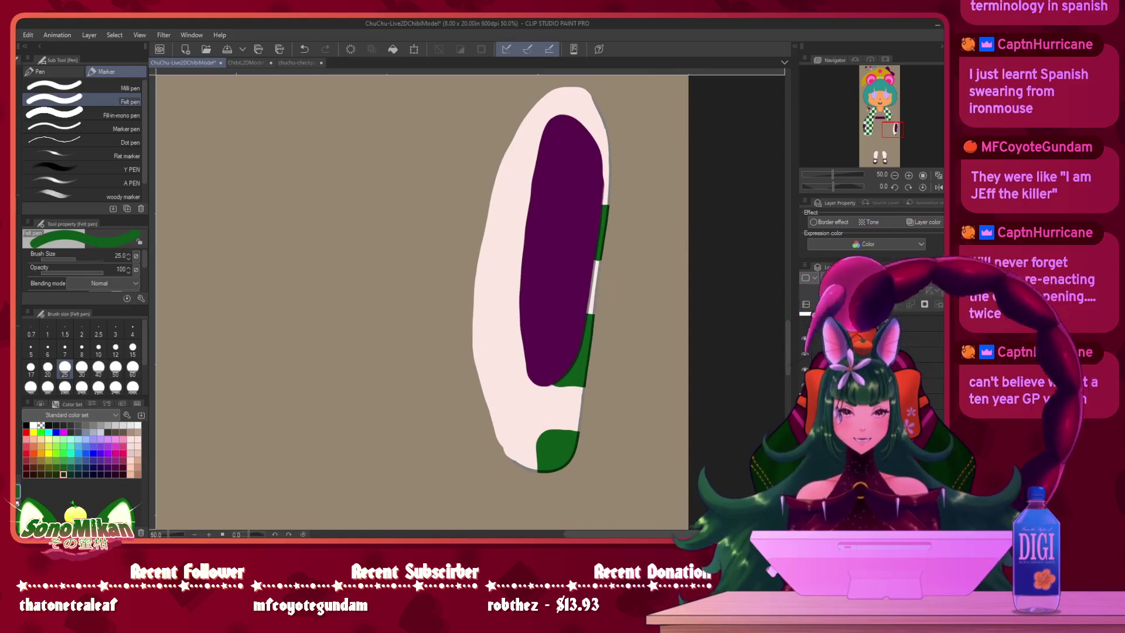
left_click(878, 354)
left_click(805, 339)
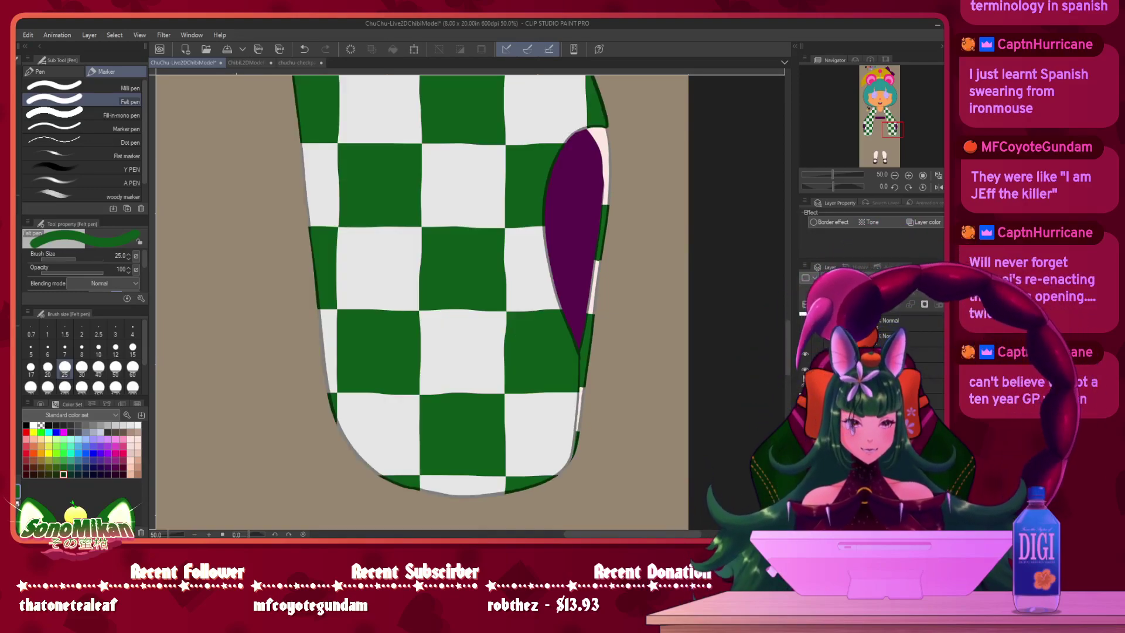
left_click(804, 354)
left_click_drag(685, 338, 720, 430)
scroll(740, 439, "down", 4)
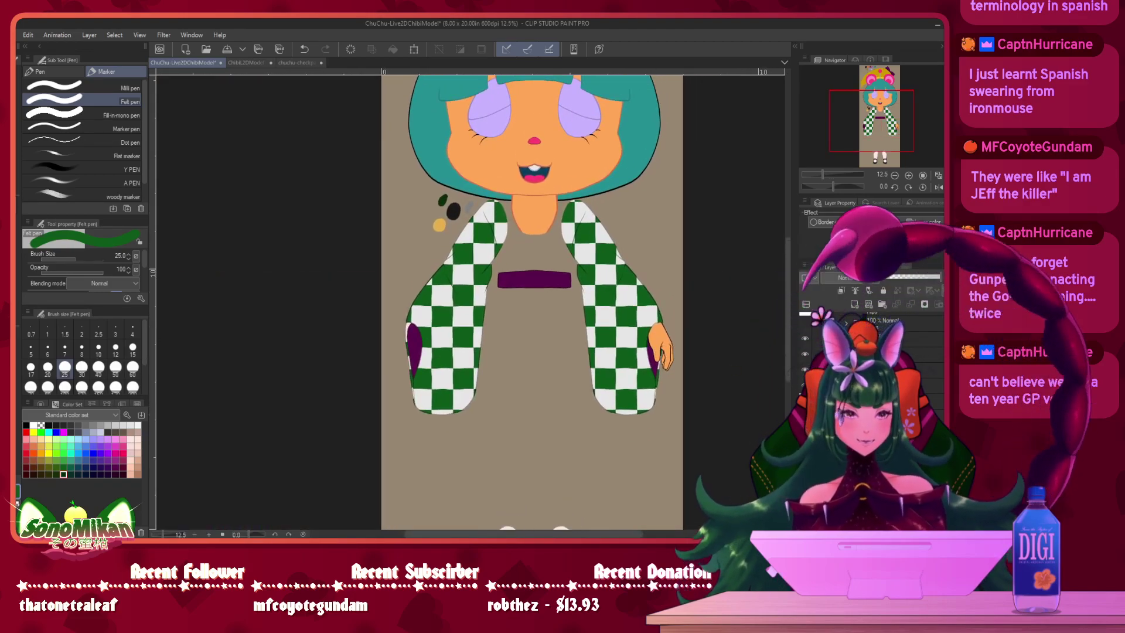
left_click_drag(685, 348, 689, 369)
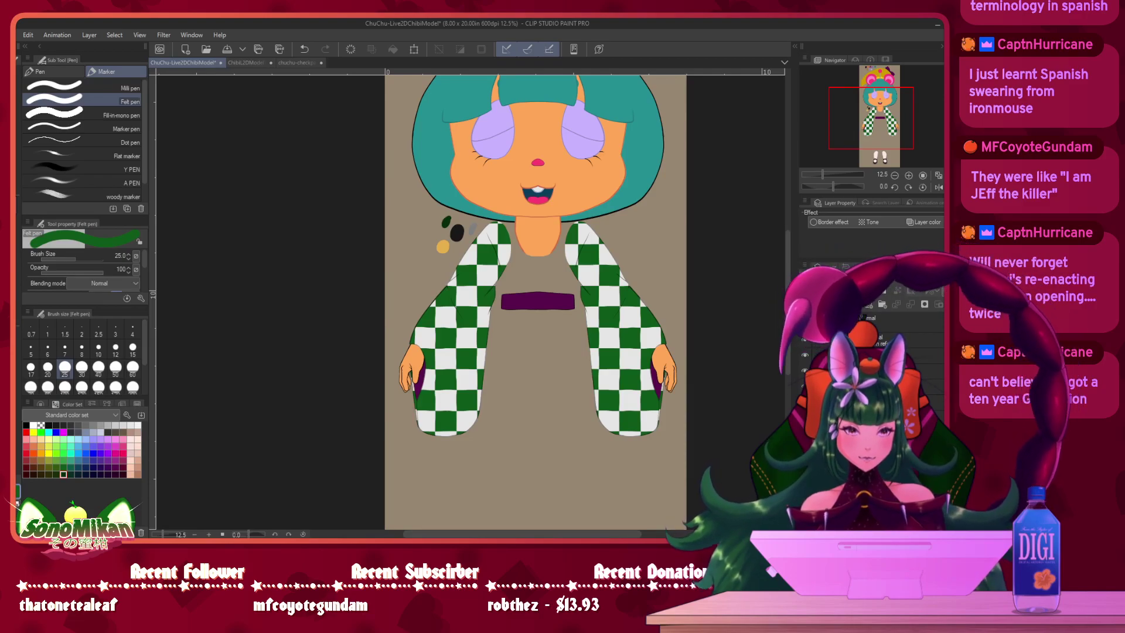
left_click(804, 340)
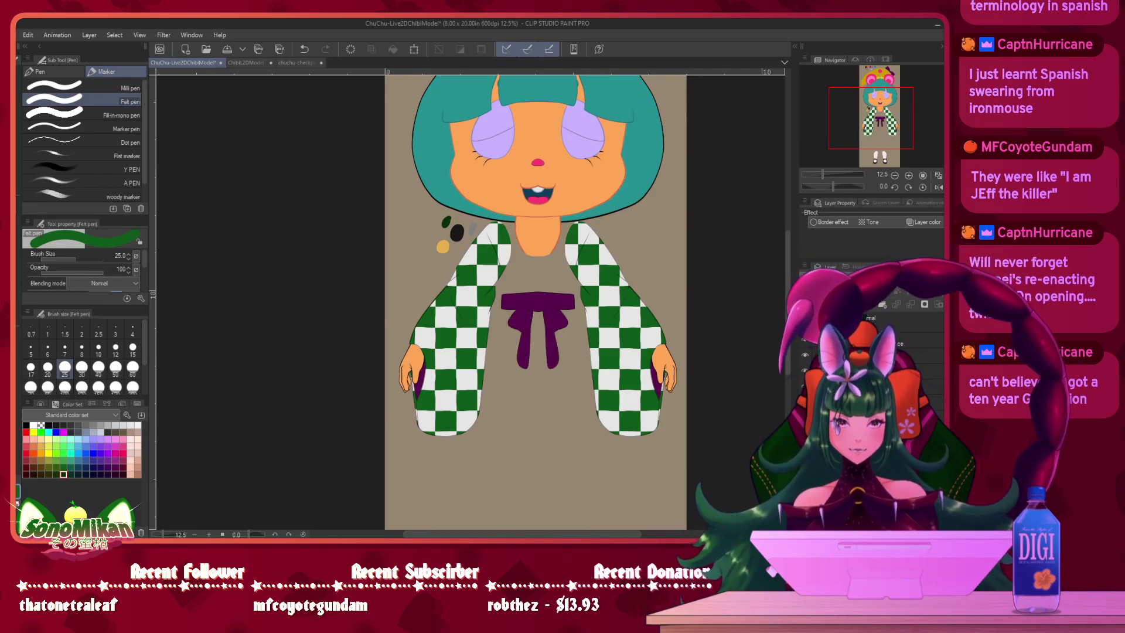
left_click(805, 370)
left_click(805, 385)
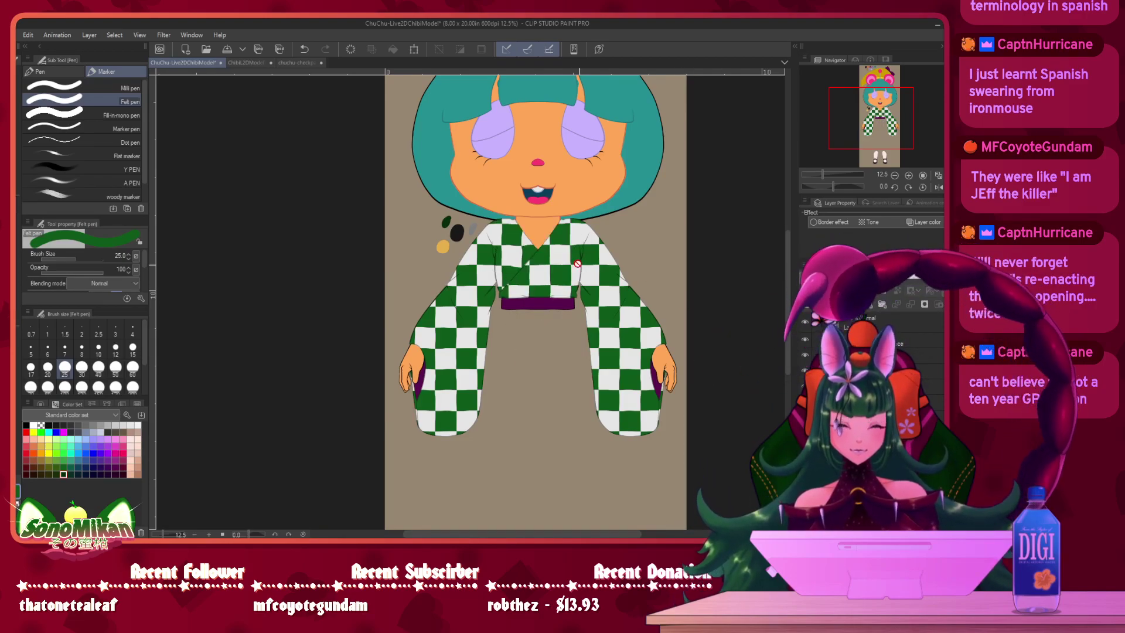
- Pick up the orange sample color from the swatches above the hat
scroll(601, 298, "up", 4)
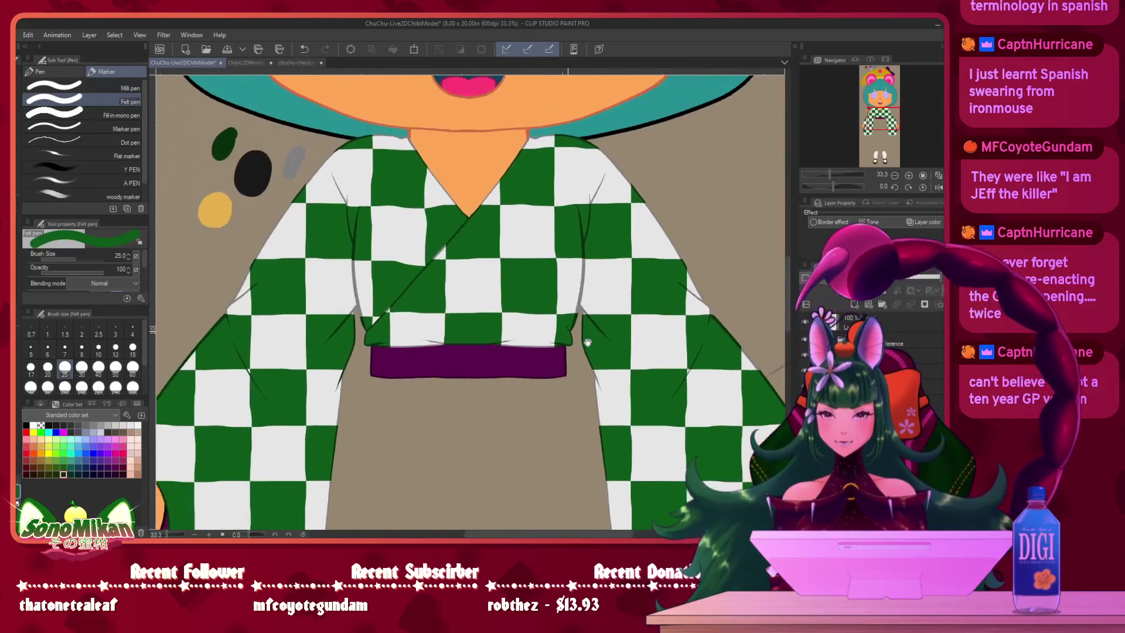
left_click_drag(670, 360, 714, 245)
left_click_drag(621, 320, 582, 447)
left_click_drag(469, 141, 595, 489)
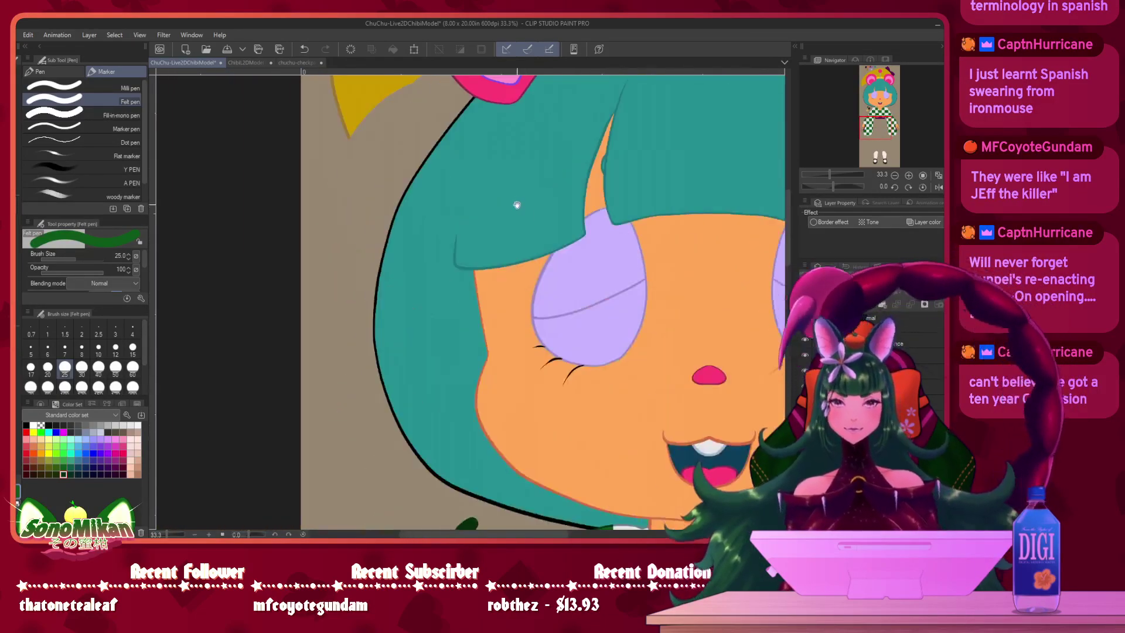
left_click_drag(519, 146, 573, 487)
left_click_drag(580, 225, 539, 427)
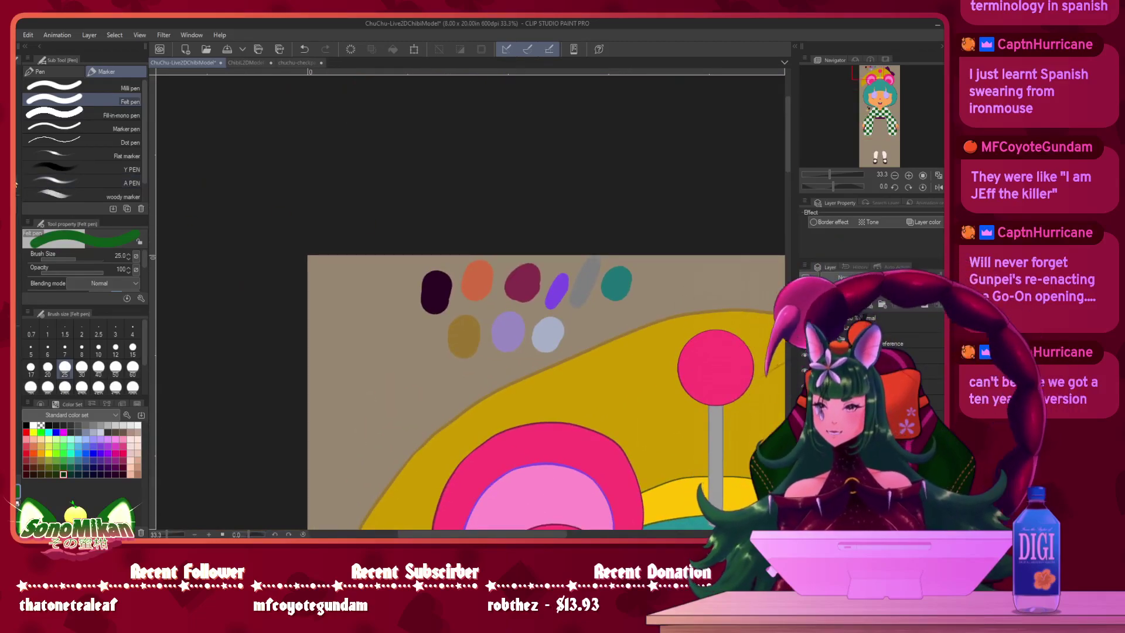
key("i")
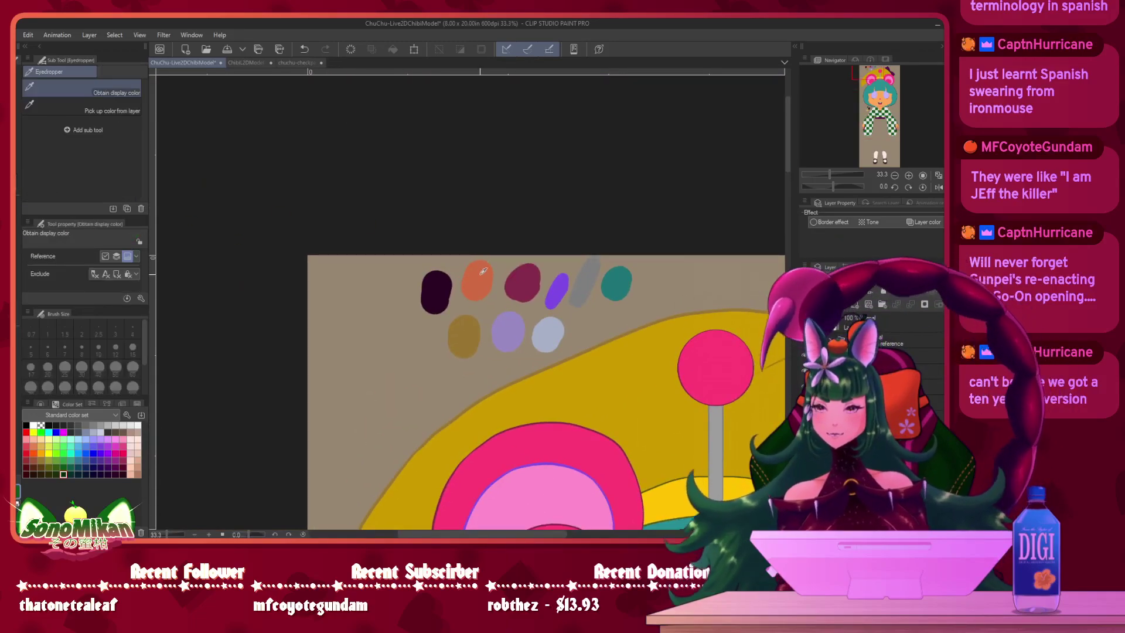
- Hide the sleeve over the hand on the canvas's left side, repaint the hand's black outlines orange with the Felt pen, and show the sleeve again
left_click(867, 130)
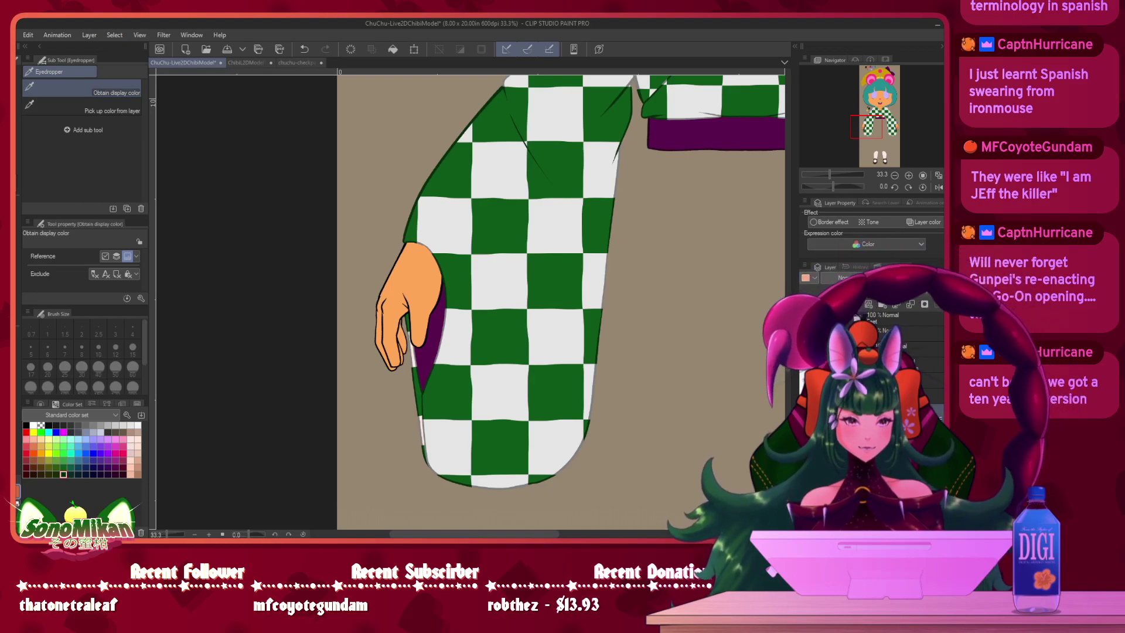
left_click(805, 364)
left_click(805, 379)
left_click(805, 379)
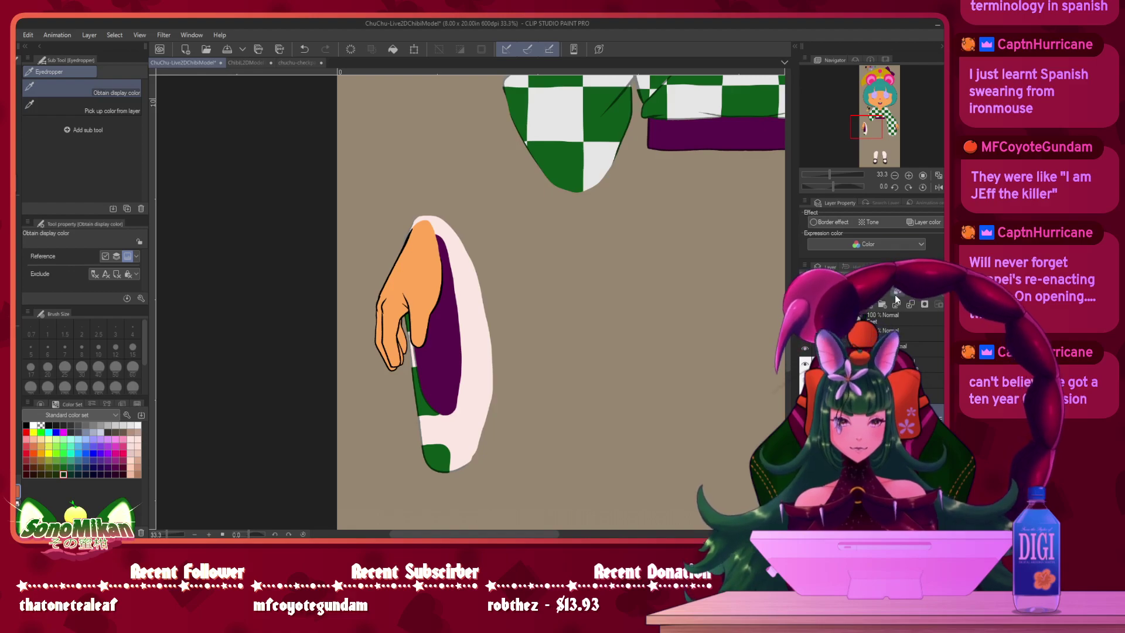
key("p")
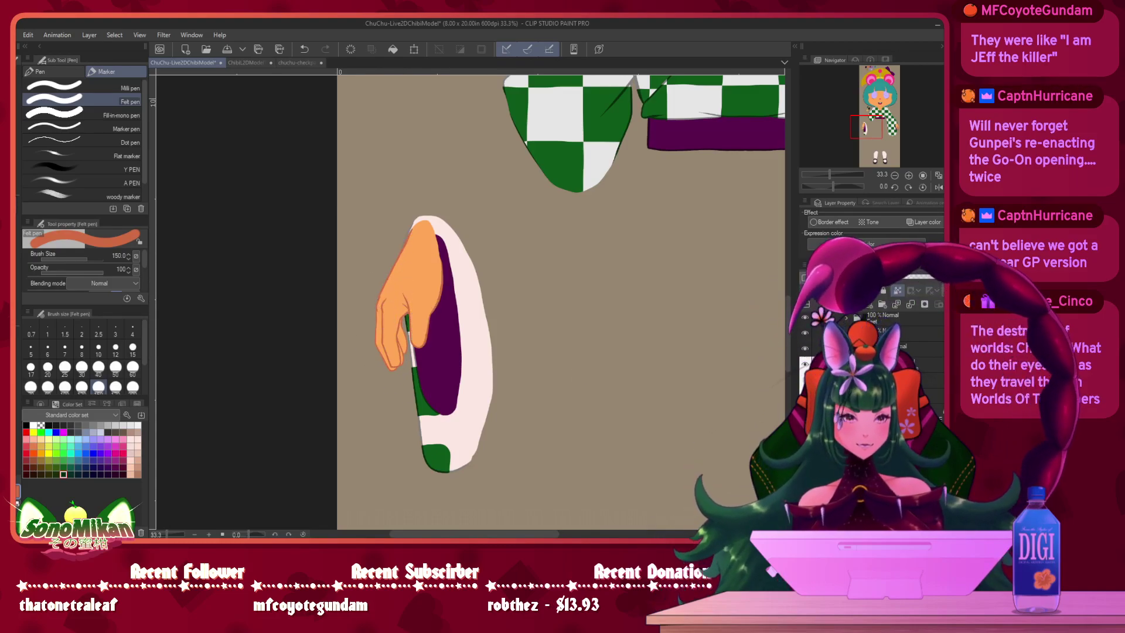
left_click(804, 379)
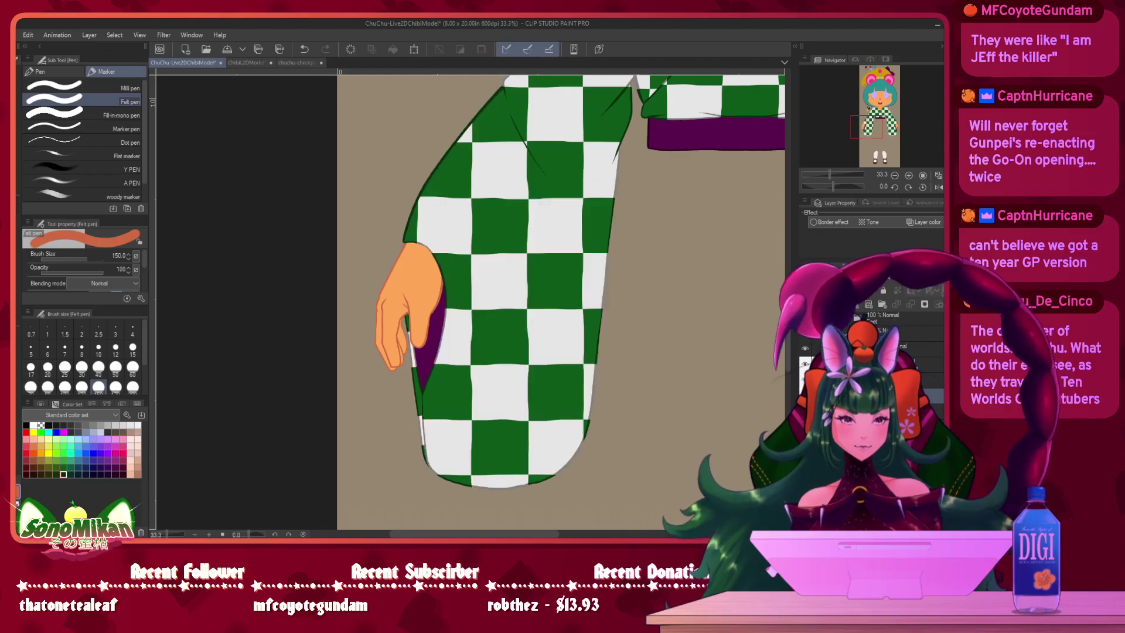
- Hide the other sleeve, repaint the opposite hand's black outlines orange with the Felt pen at brush size 200, and show the sleeve again
left_click_drag(603, 340, 354, 323)
left_click_drag(656, 332, 349, 319)
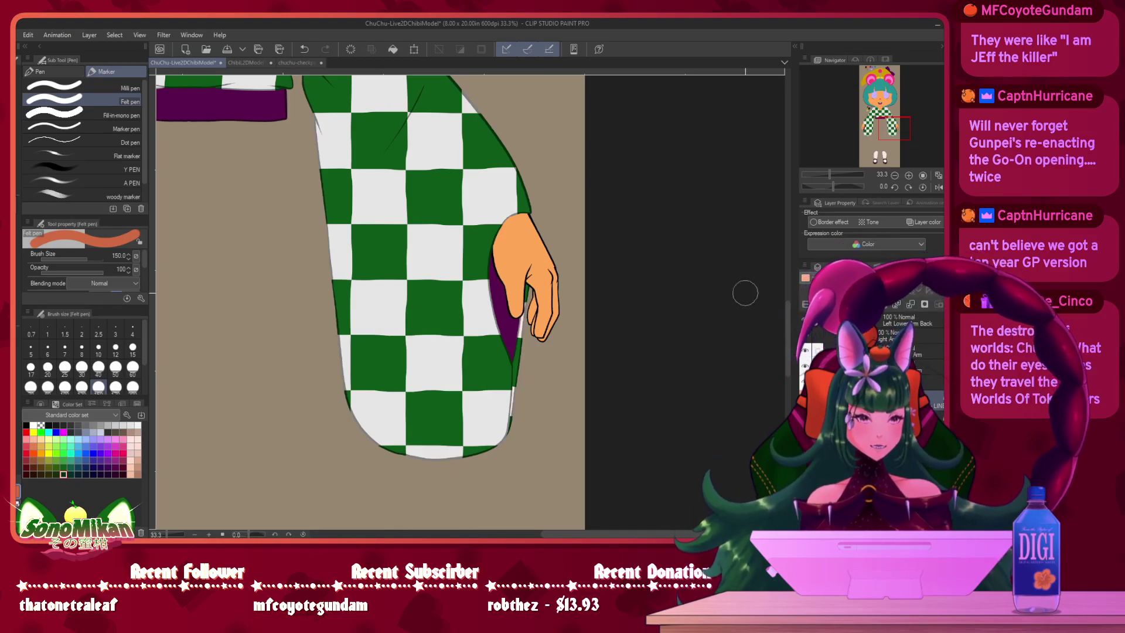
key("p")
left_click(804, 366)
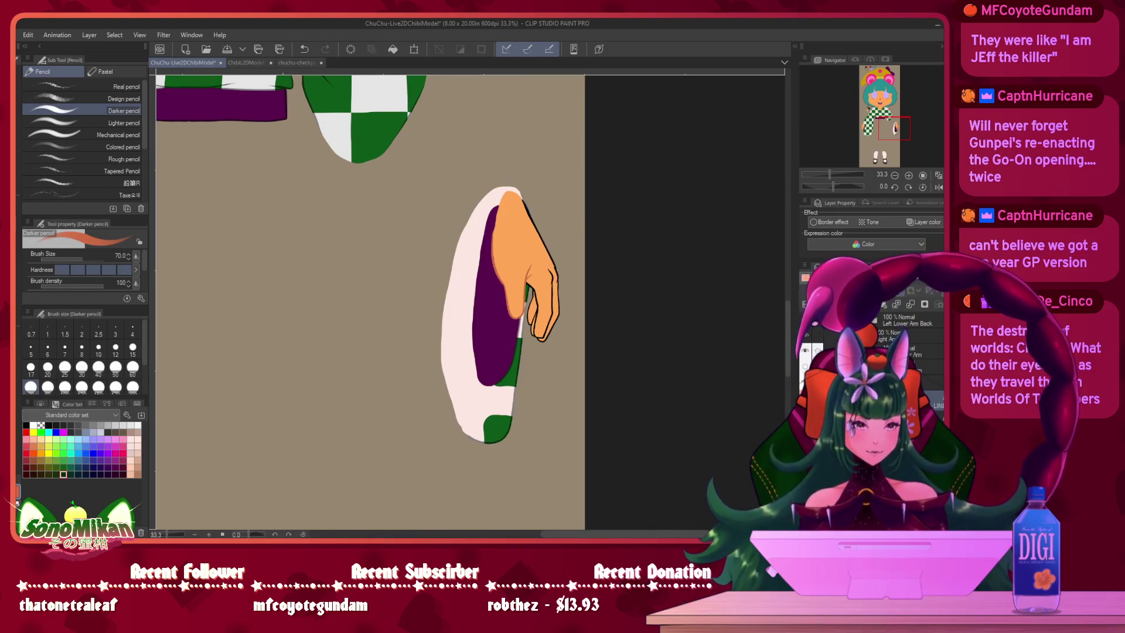
key("p")
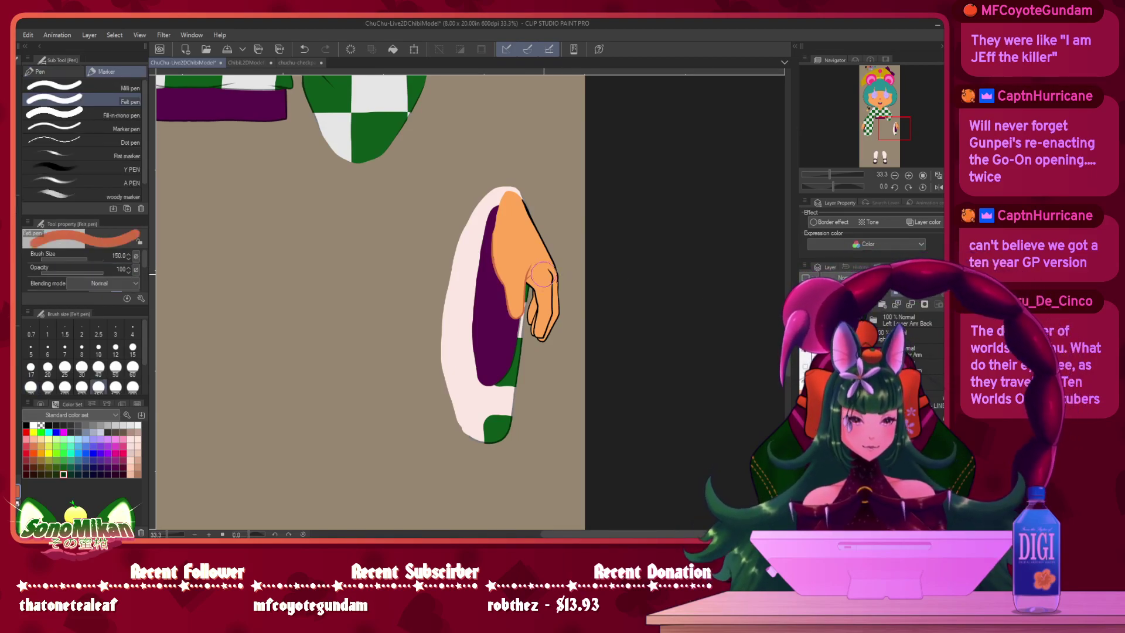
key("bracketright")
key("bracketright")
mouse_move(545, 269)
left_mouse_down()
mouse_move(537, 337)
mouse_move(561, 317)
mouse_move(556, 276)
left_mouse_up()
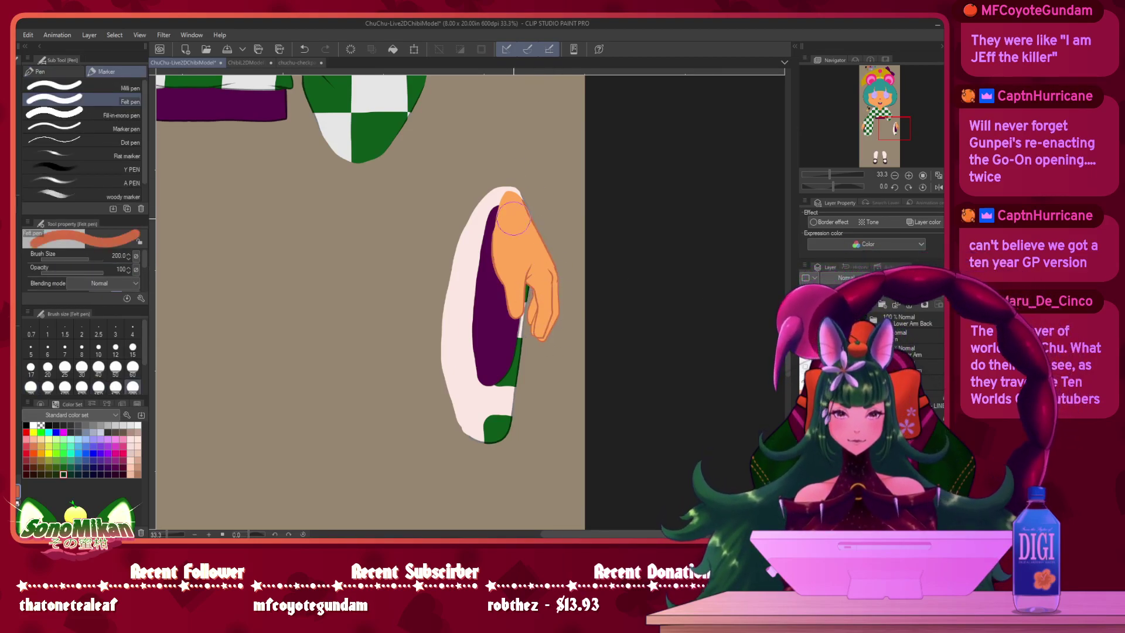
left_click(805, 350)
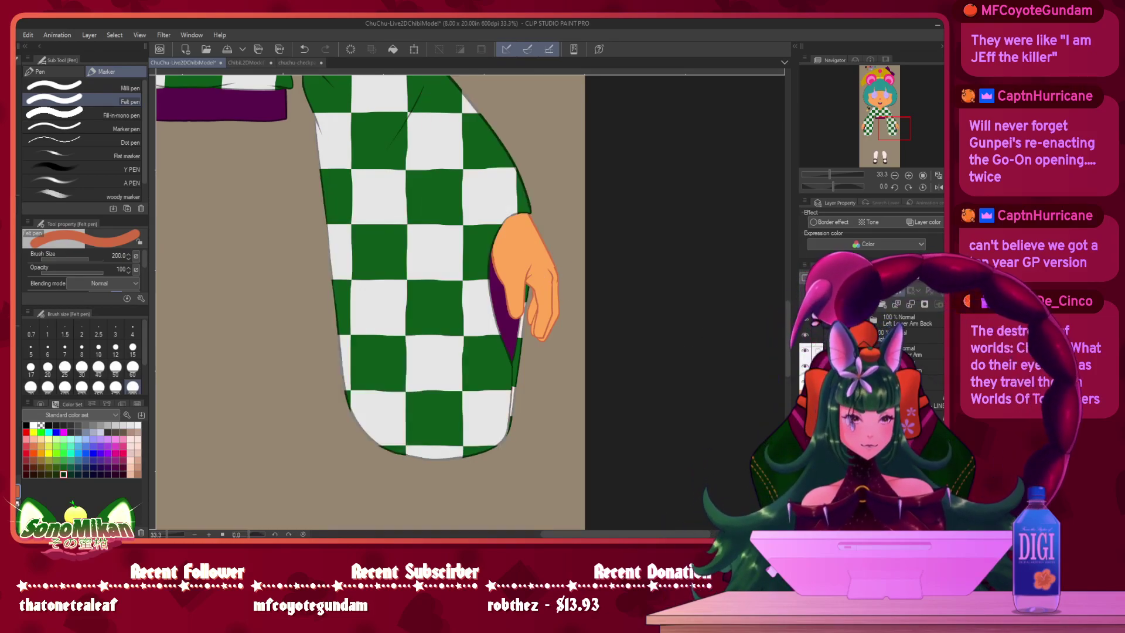
- Show the model's purple skirt again below the jacket
left_click_drag(596, 290, 966, 417)
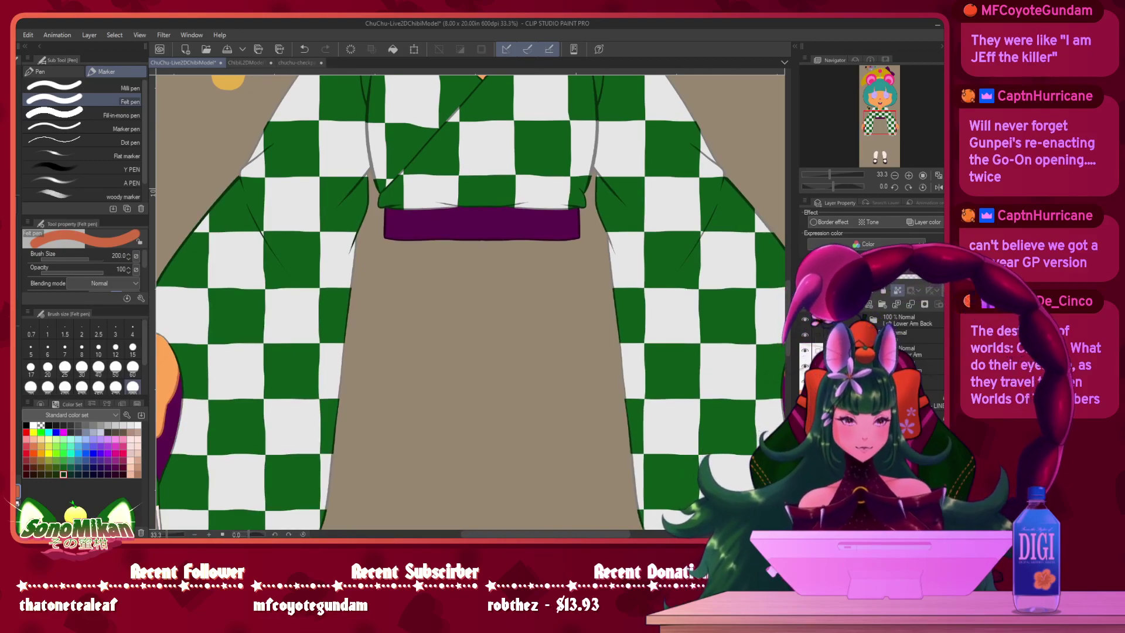
left_click(862, 382)
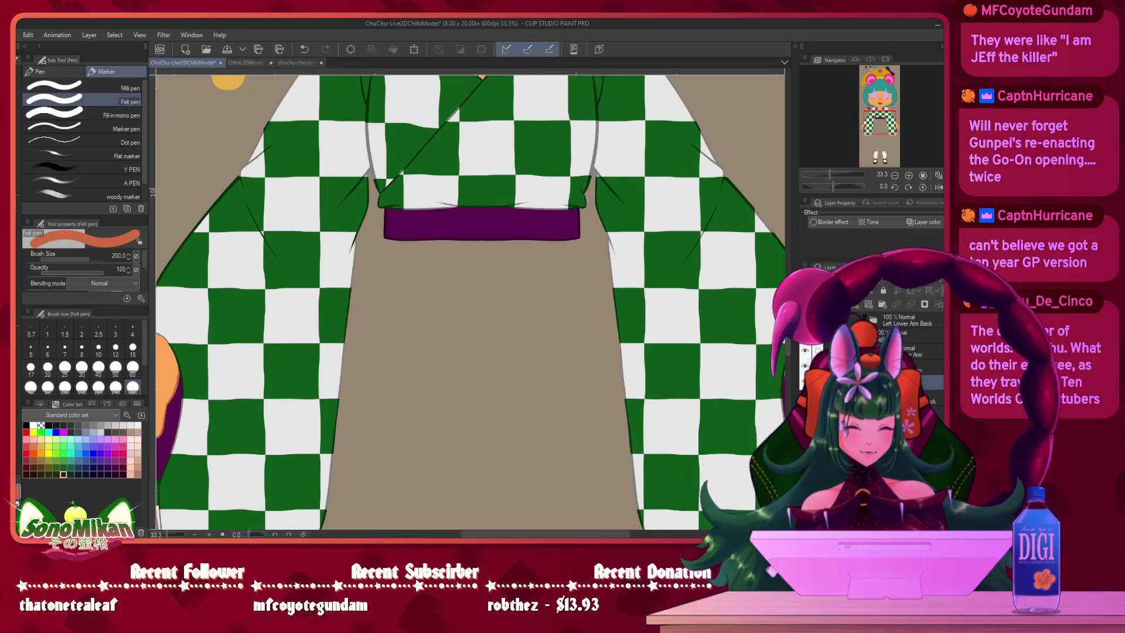
left_click(857, 336)
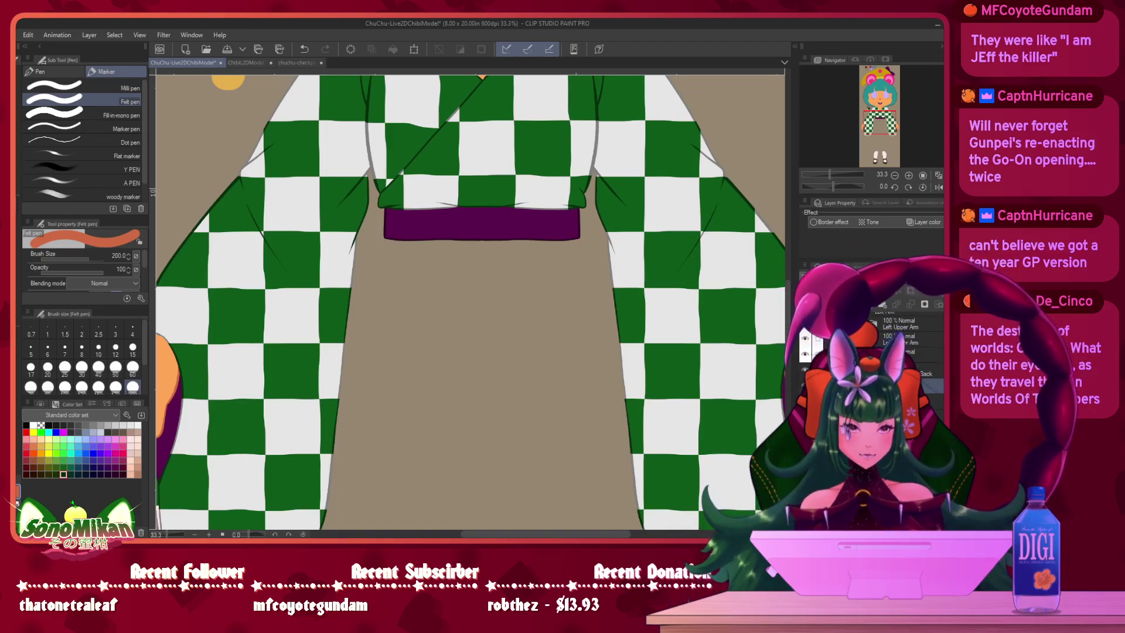
scroll(902, 351, "up", 5)
left_click_drag(805, 364, 805, 425)
- Hide the face, ears, front hair and neck to isolate the back hair
left_click_drag(877, 130, 879, 97)
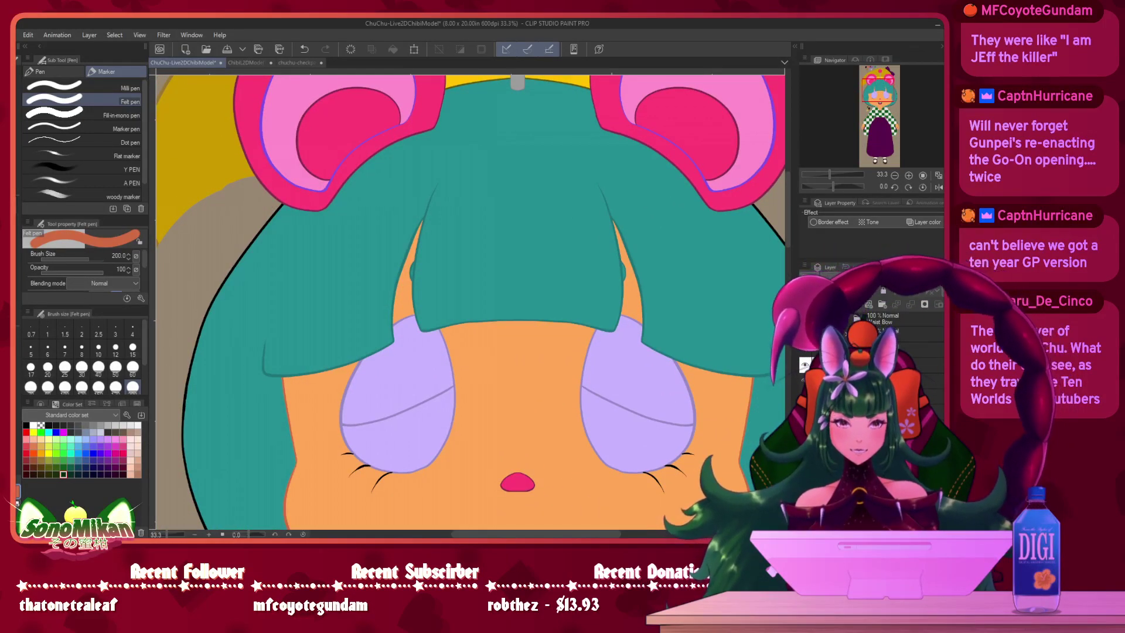
left_click_drag(694, 513, 686, 249)
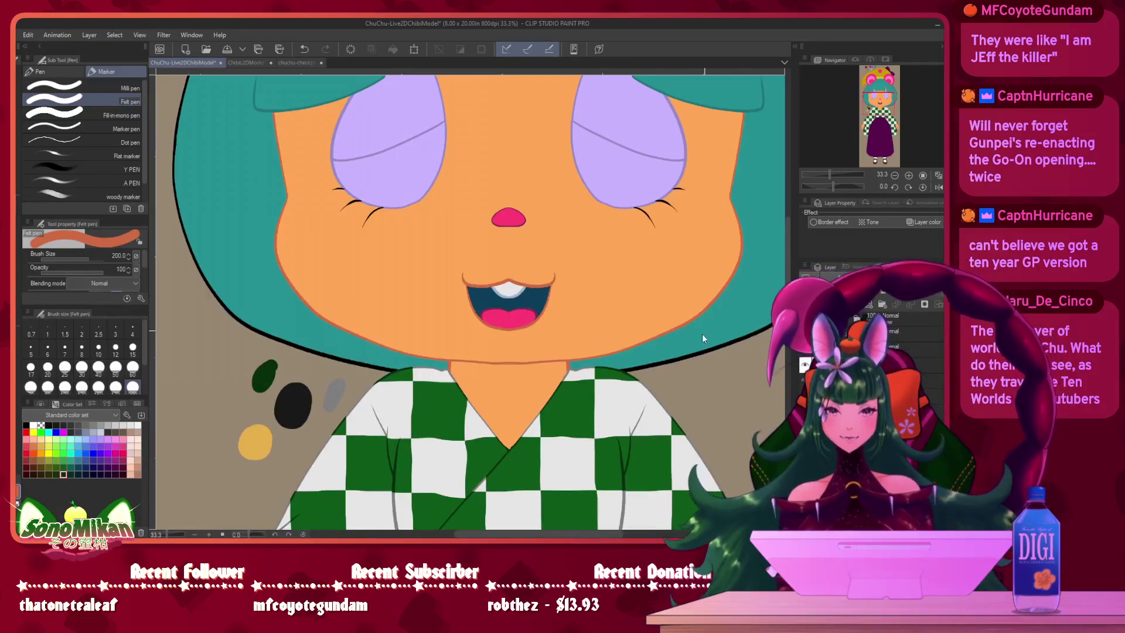
scroll(708, 325, "down", 4)
scroll(612, 343, "up", 2)
scroll(611, 341, "down", 2)
left_click_drag(583, 309, 620, 366)
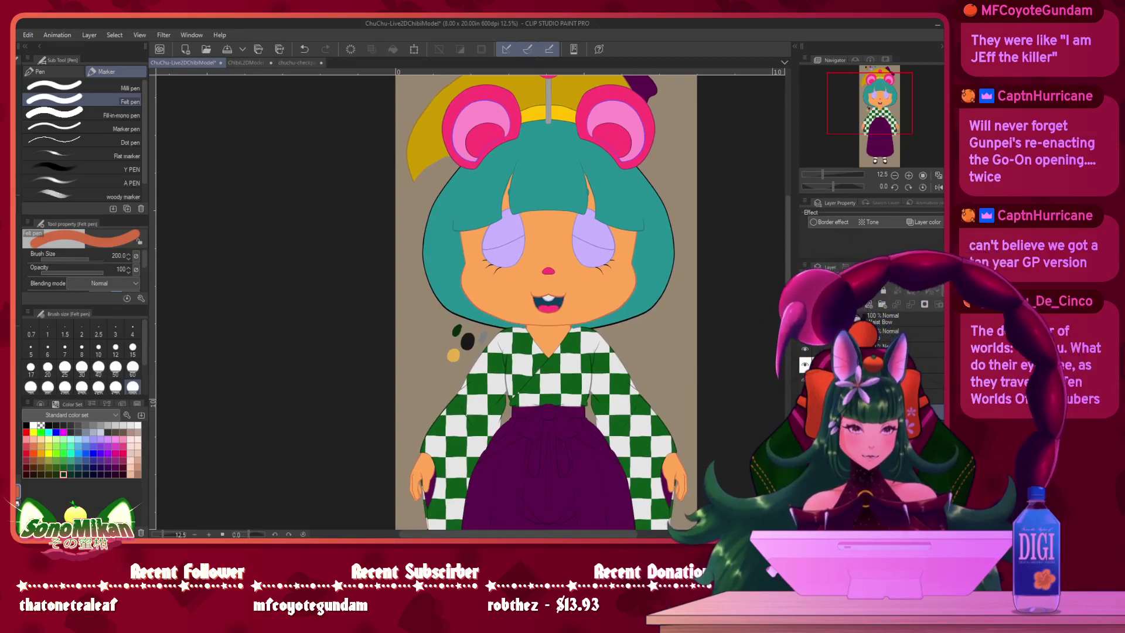
left_click_drag(667, 304, 681, 413)
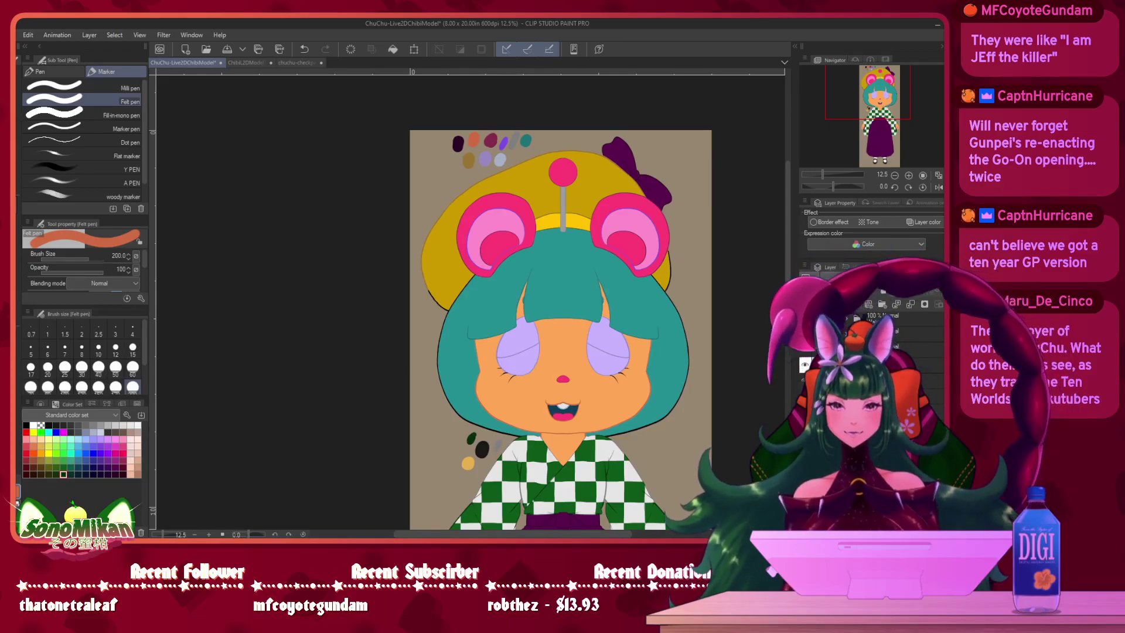
key("i")
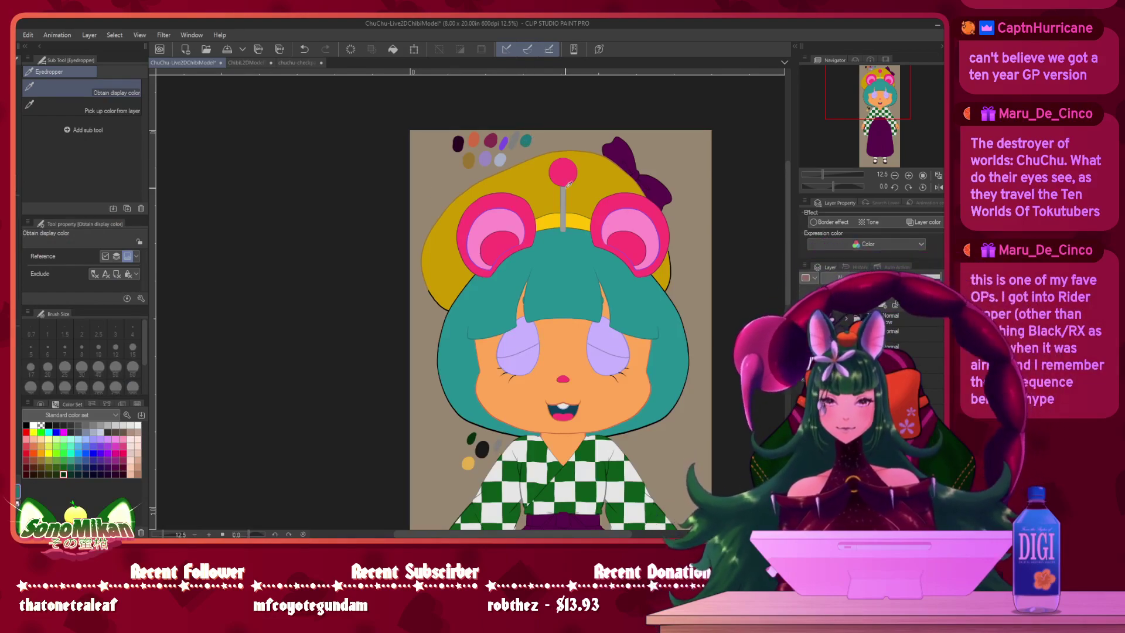
scroll(872, 351, "up", 3)
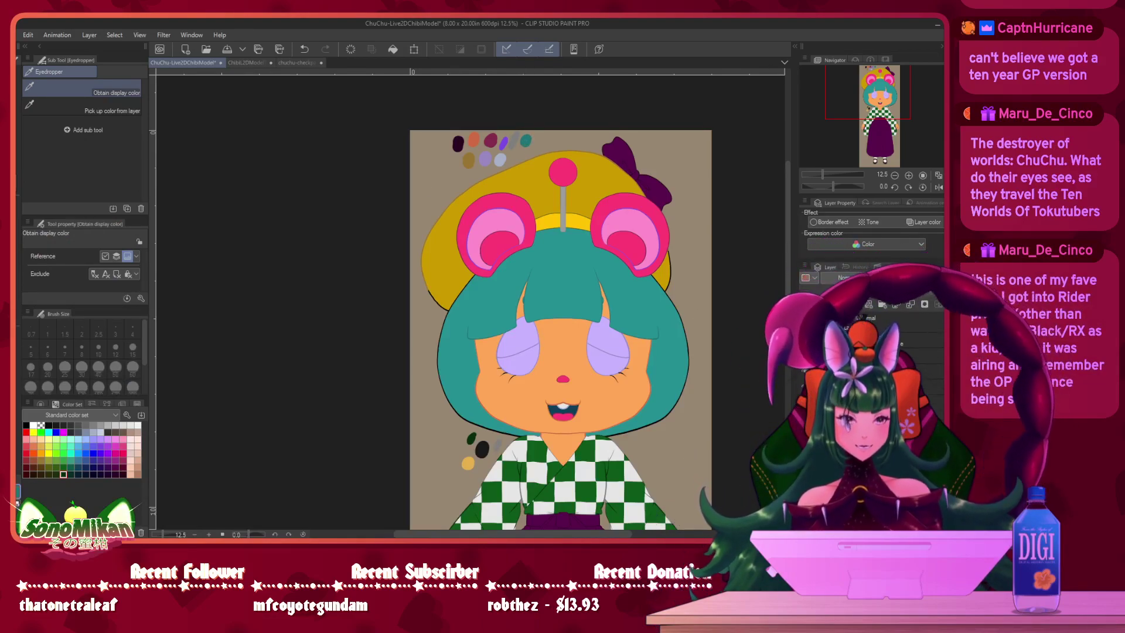
left_click(805, 338)
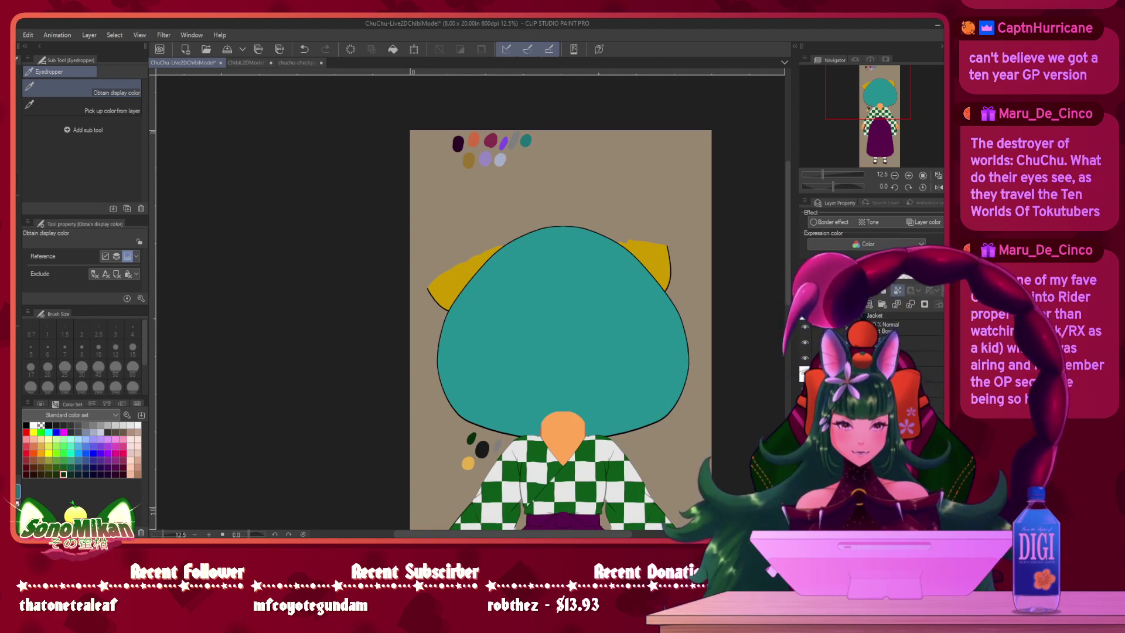
left_click(805, 374)
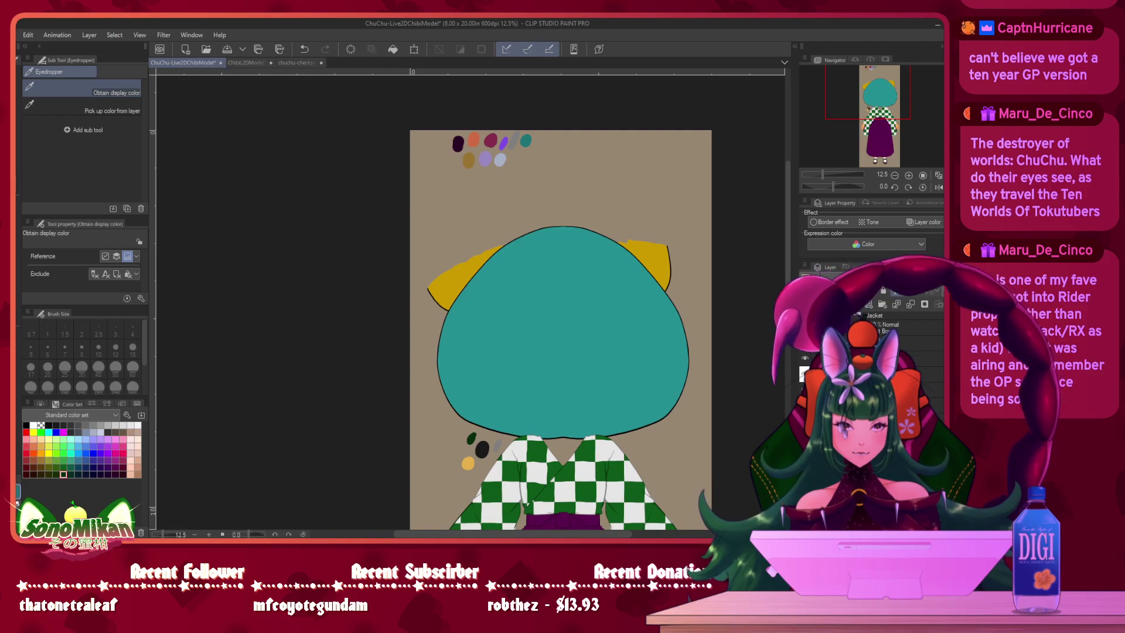
- Repaint the back hair's black outline dark teal with the Felt pen at brush size 1200
left_click_drag(690, 412, 684, 338)
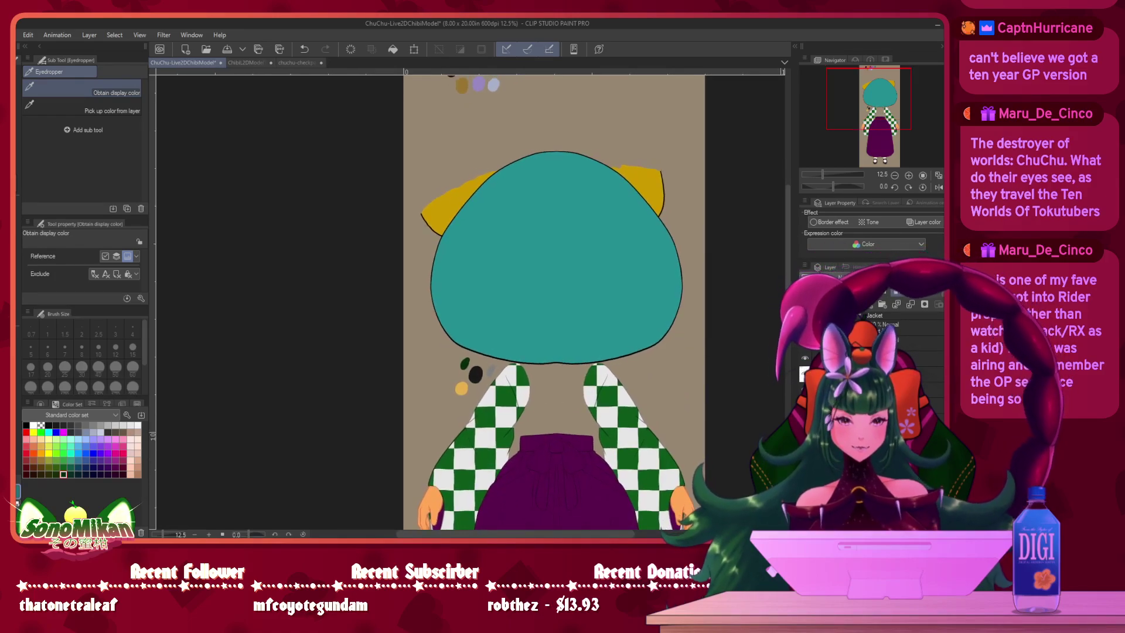
key("p")
key("]")
key("]")
key("]")
key("]")
key("]")
key("]")
key("]")
key("]")
left_click_drag(517, 140, 469, 356)
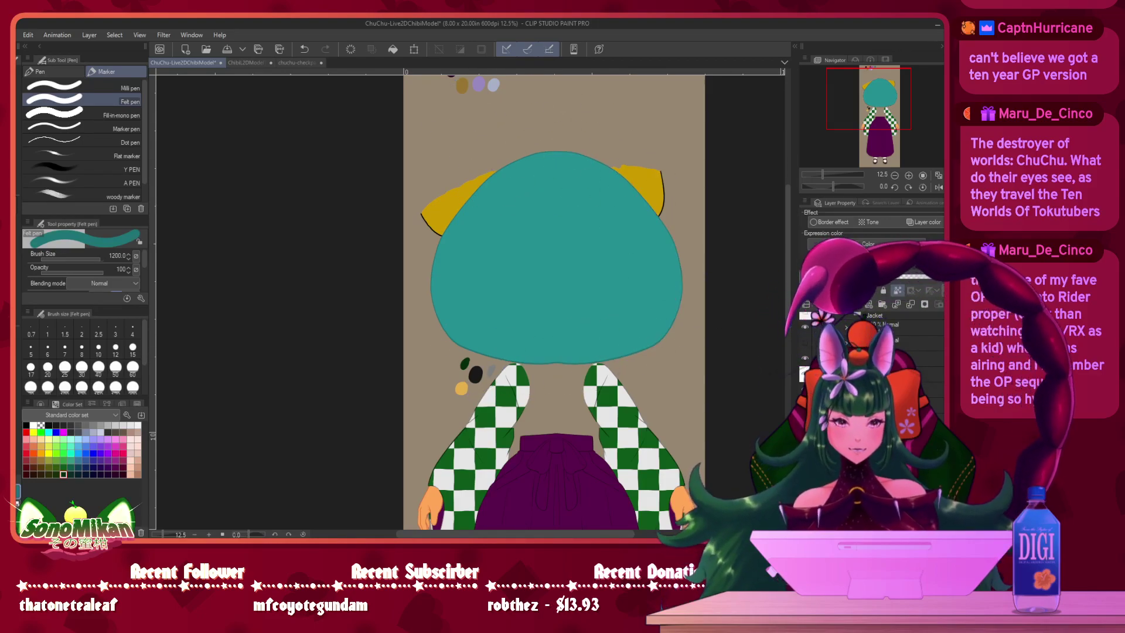
- Hide the back hair and repaint the black outline of the yellow hat's back part dark gold with the Felt pen
left_click(805, 374)
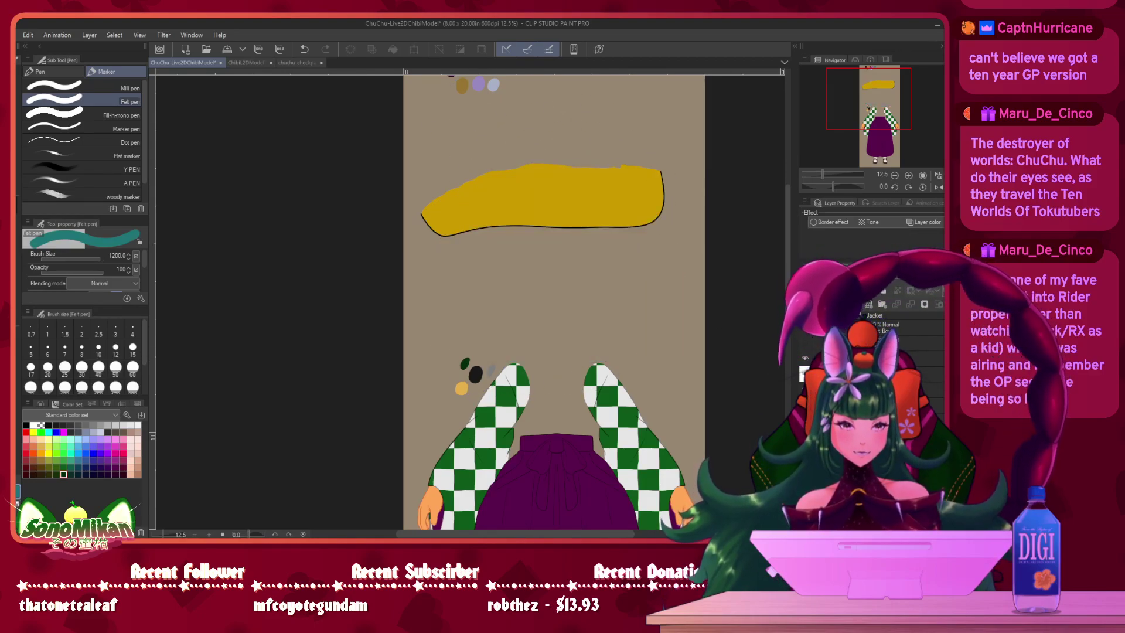
left_click_drag(570, 216, 590, 301)
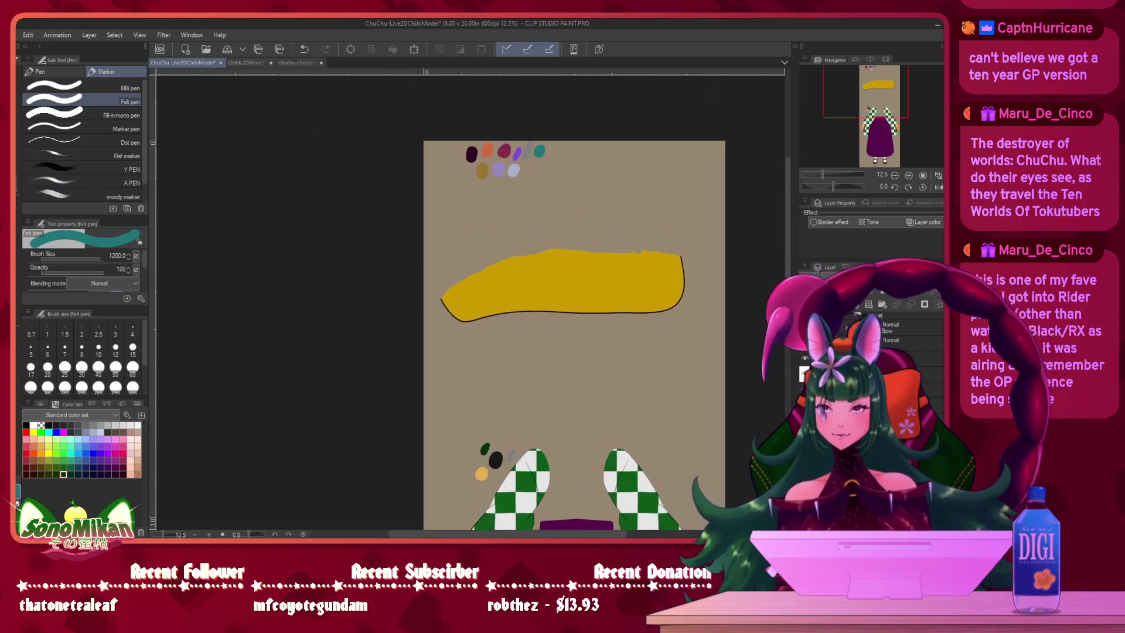
left_click(17, 185)
key("p")
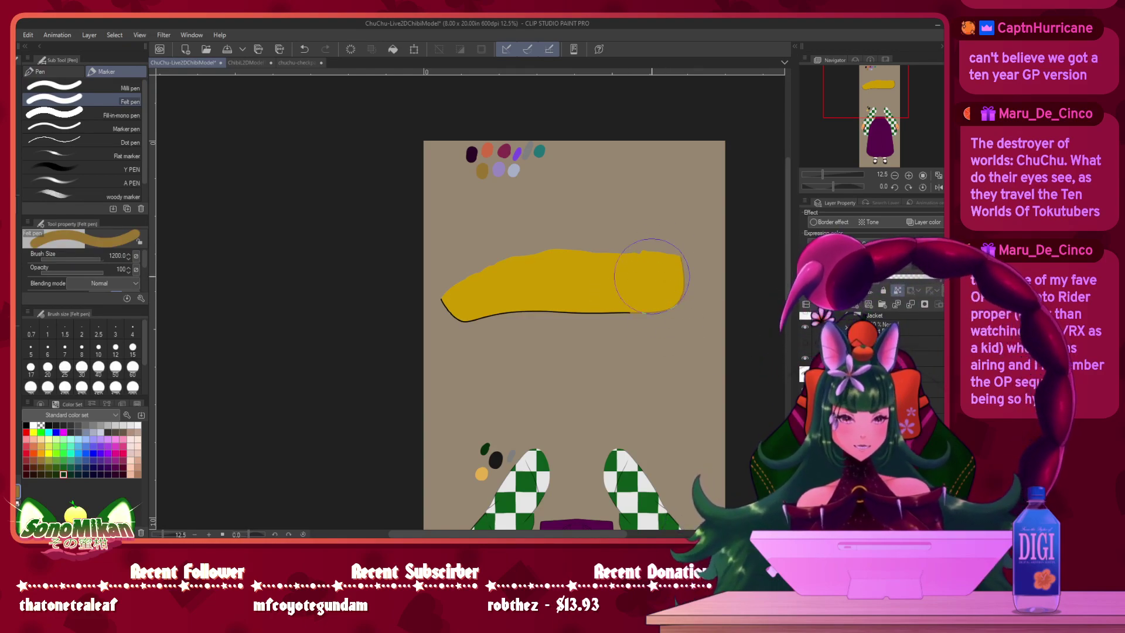
left_click_drag(652, 276, 485, 311)
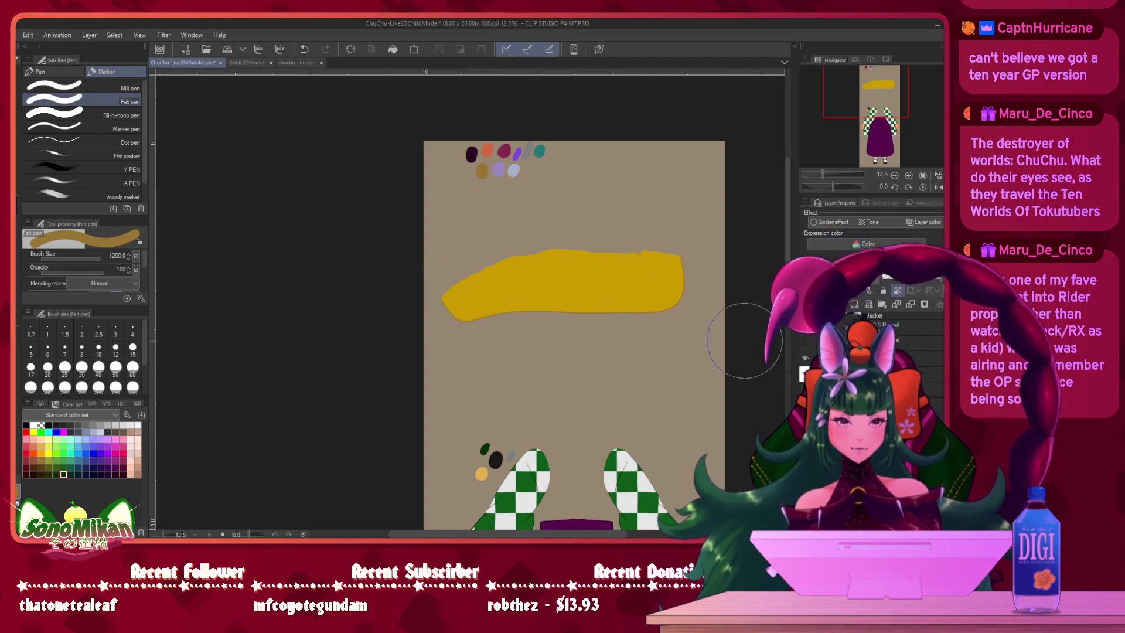
- Show the back hair, neck, checkered jacket, face, front hair, ears and hat front again
left_click(805, 358)
left_click(804, 327)
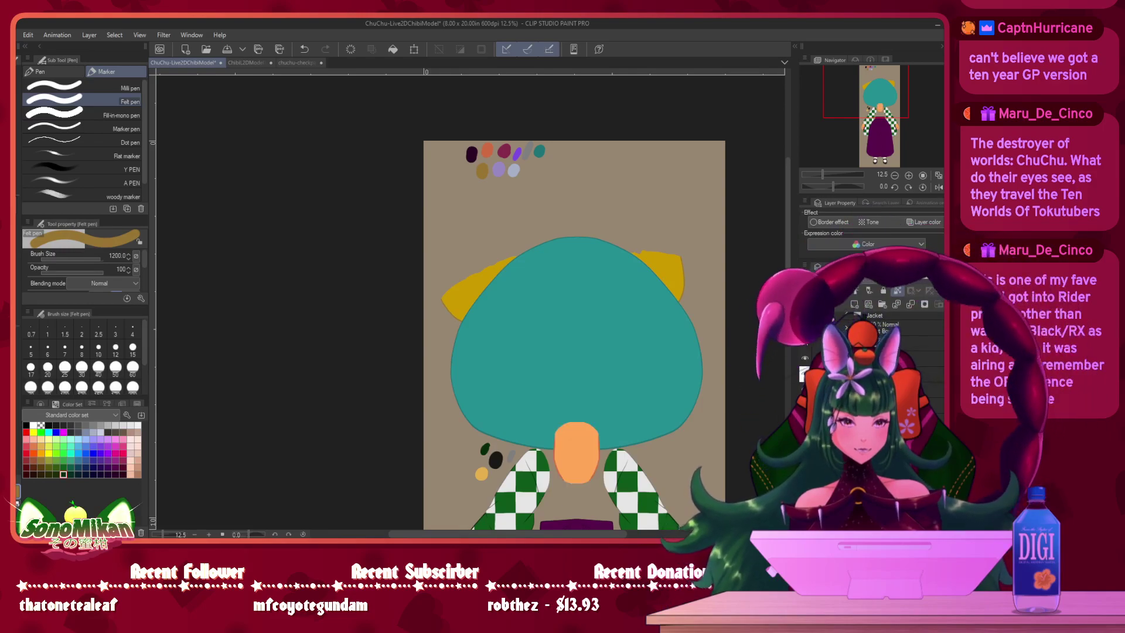
left_click(804, 327)
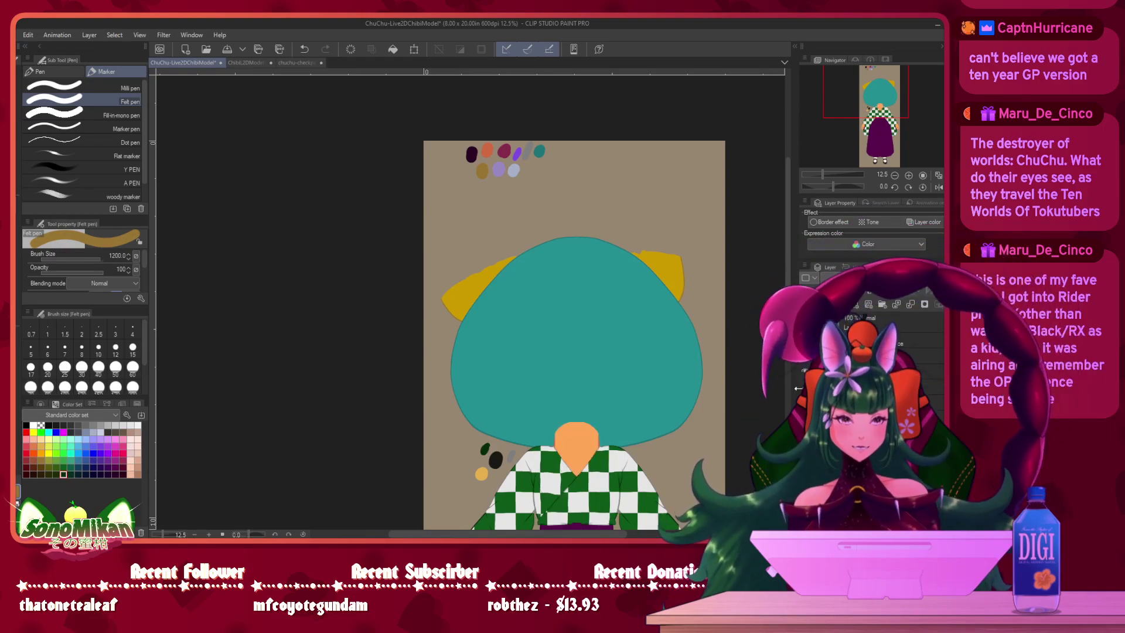
left_click(803, 388)
left_click_drag(706, 361, 724, 180)
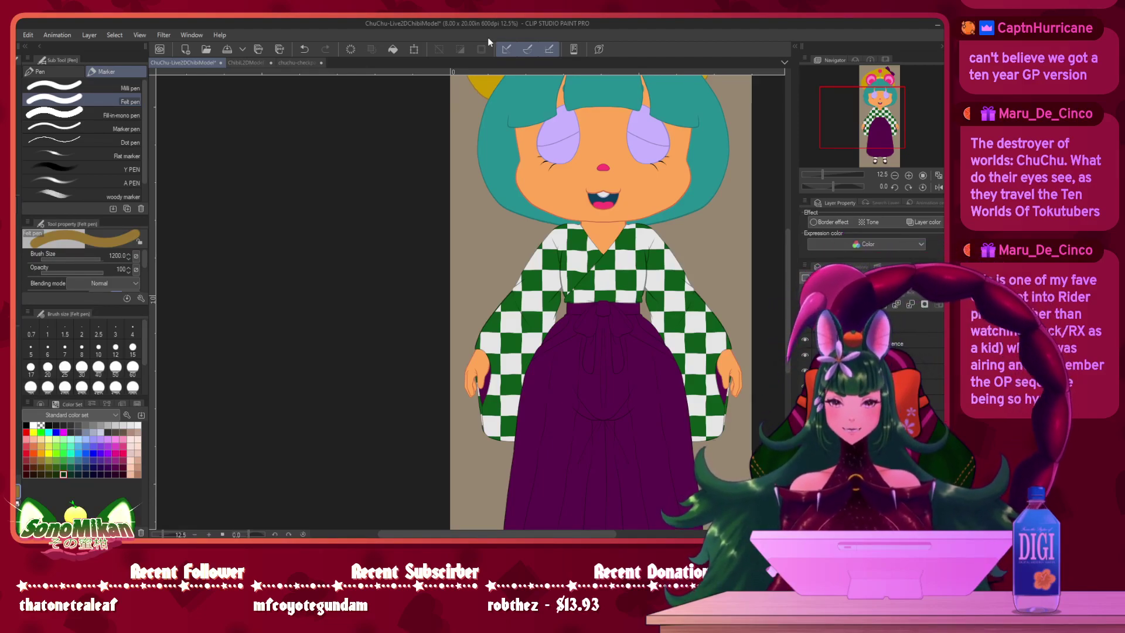
- Save the model file and check the whole figure in a mirrored view
left_click(894, 174)
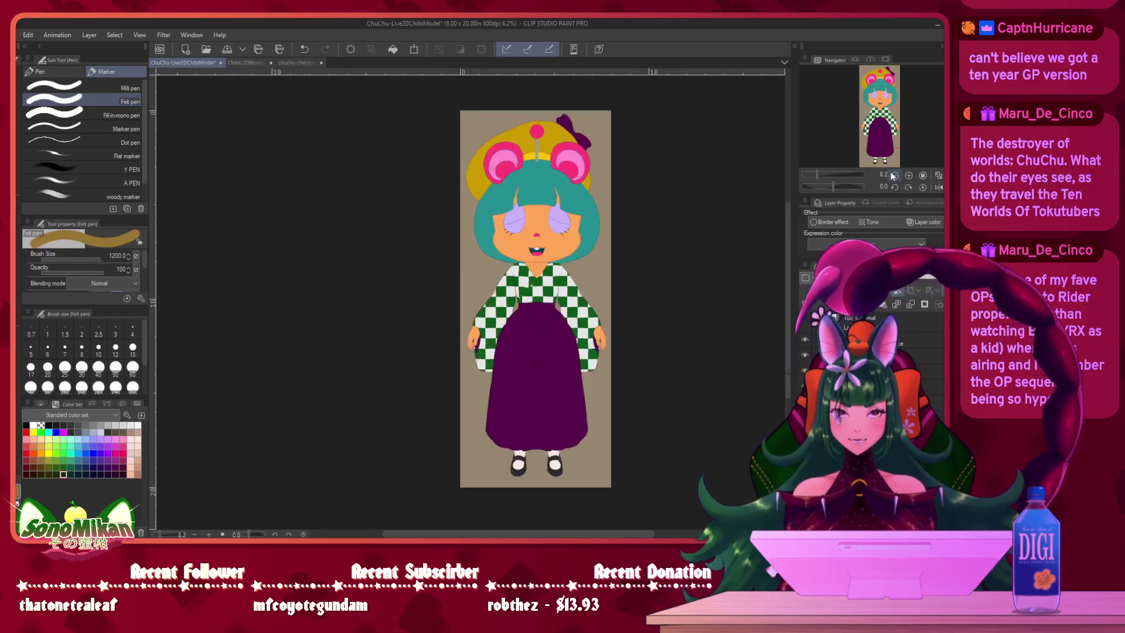
scroll(535, 299, "up", 1)
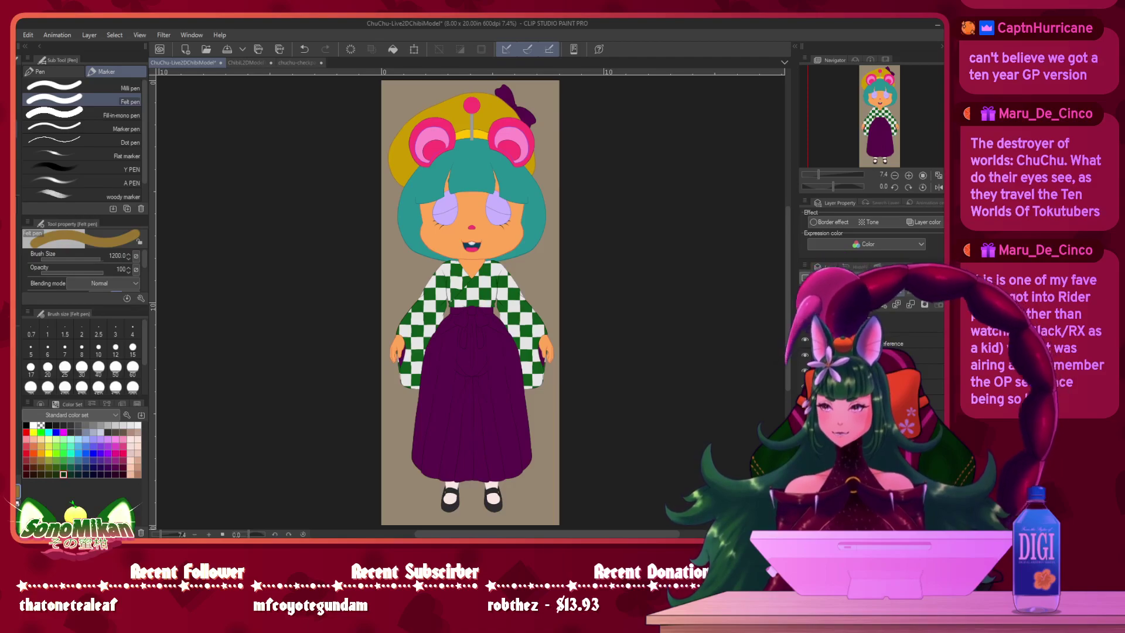
left_click(492, 244, "alt")
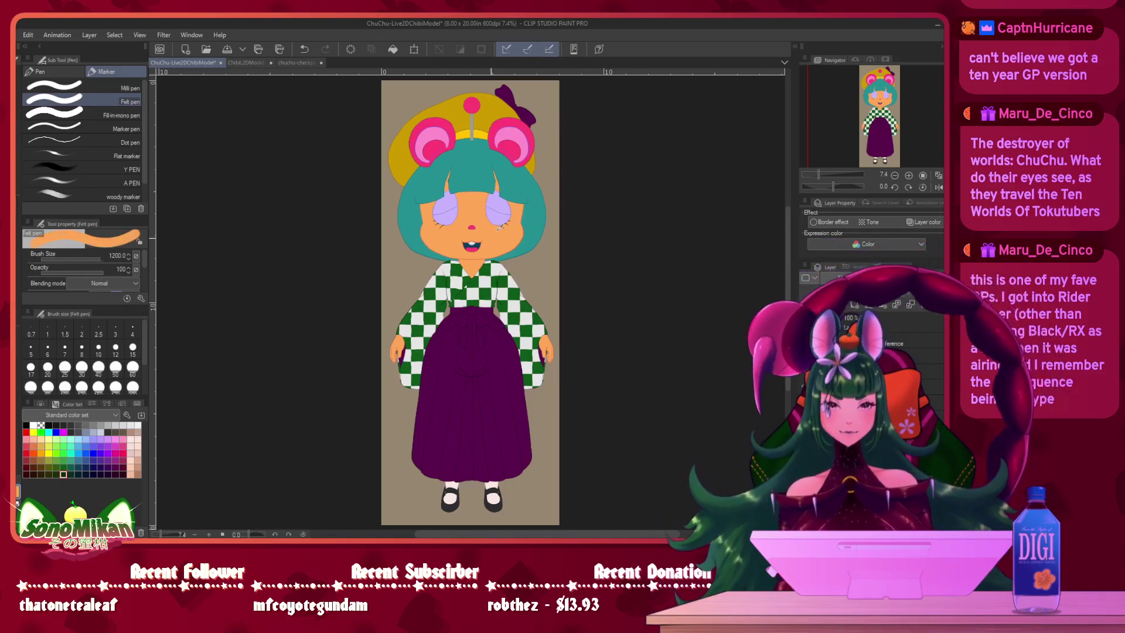
mouse_move(438, 298)
left_mouse_down()
mouse_move(405, 323)
mouse_move(452, 276)
mouse_move(478, 332)
mouse_move(415, 335)
mouse_move(453, 325)
left_mouse_up()
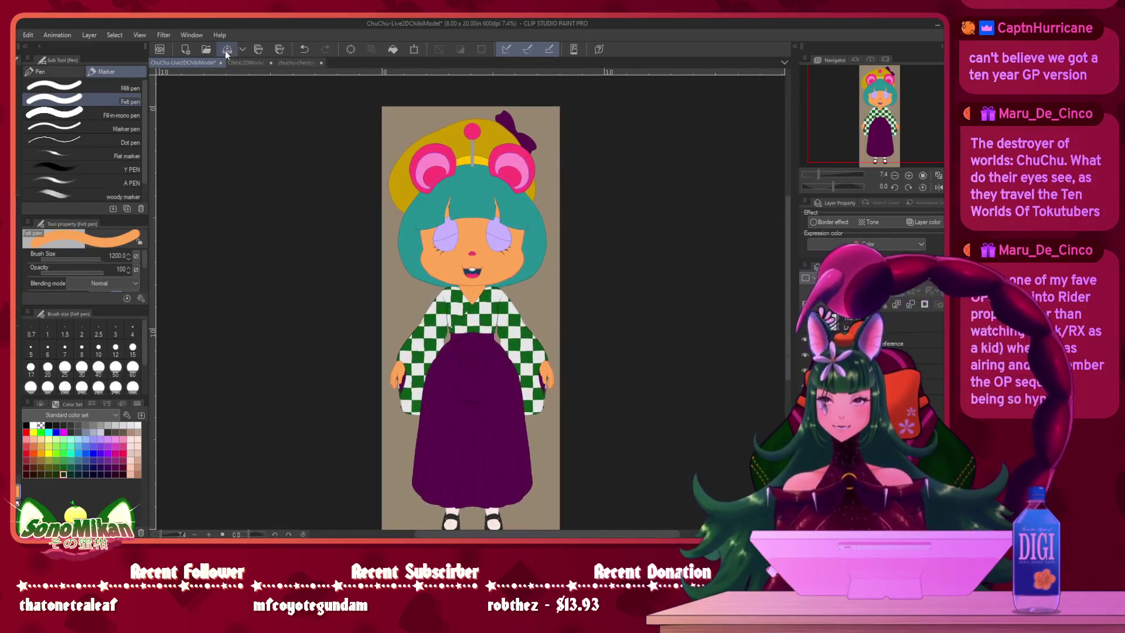
left_click(224, 51)
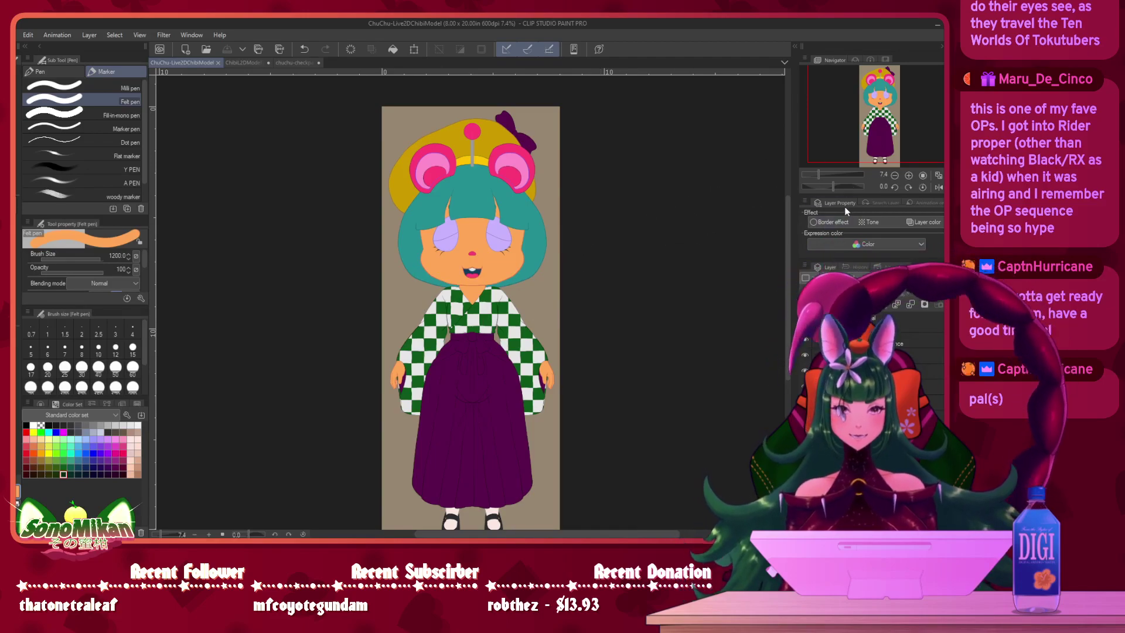
left_click(935, 189)
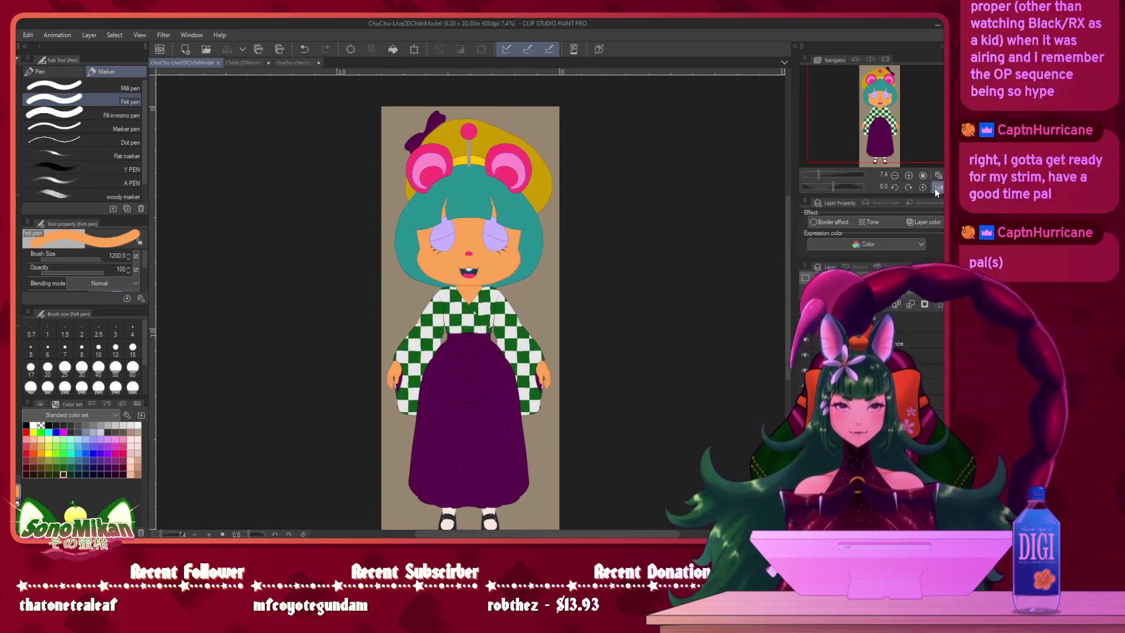
left_click(935, 188)
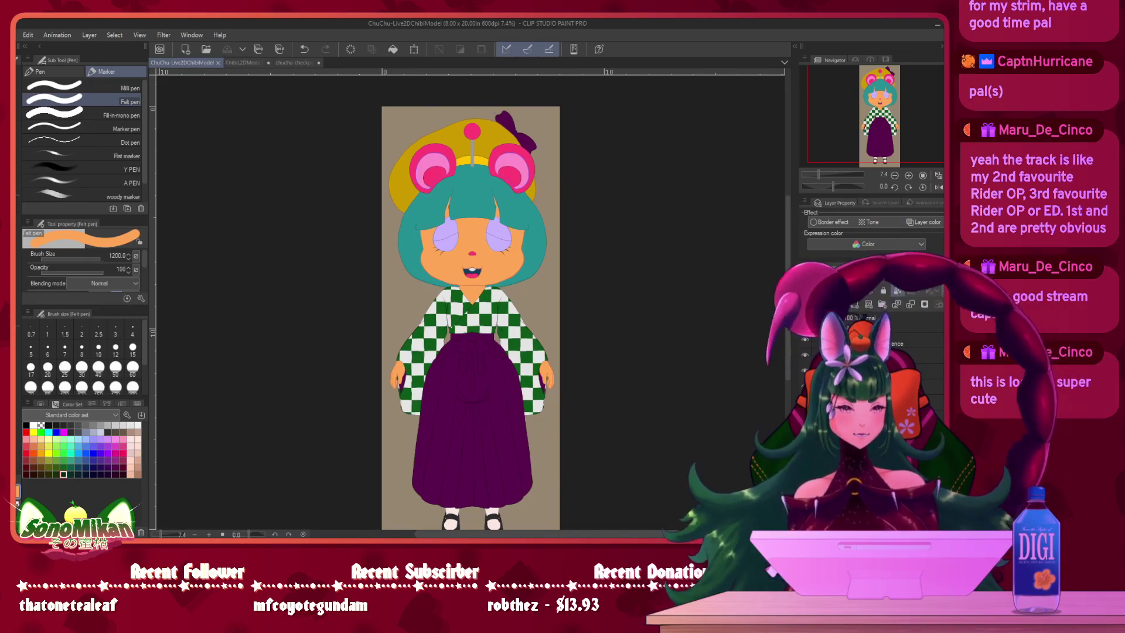
- Show the black cape and its purple bow again and save the file
left_click(805, 401)
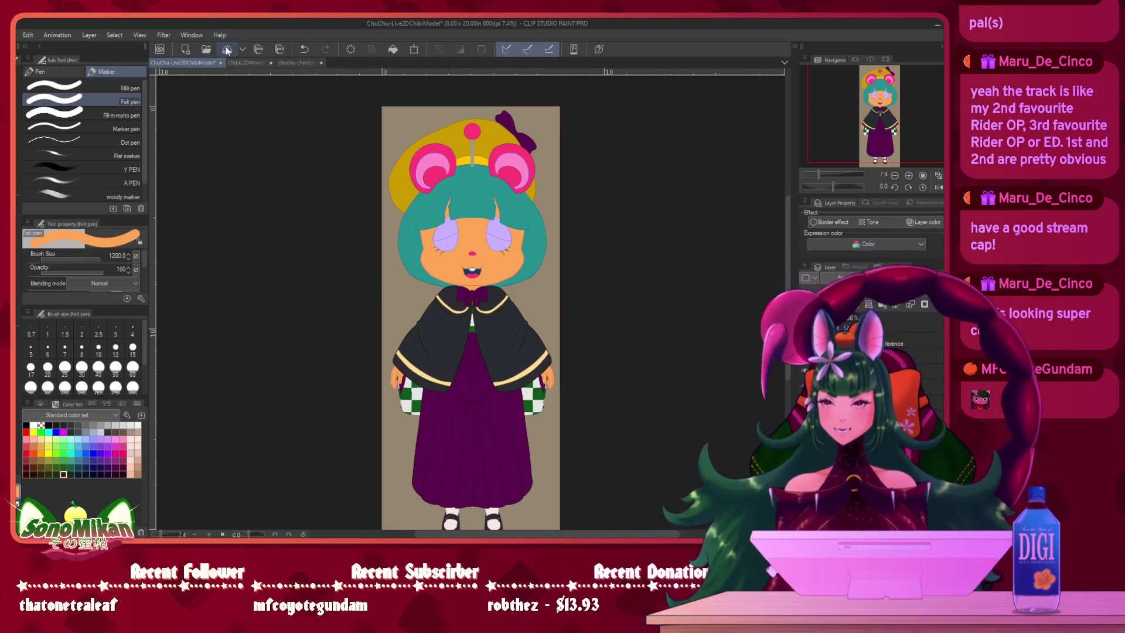
left_click(227, 49)
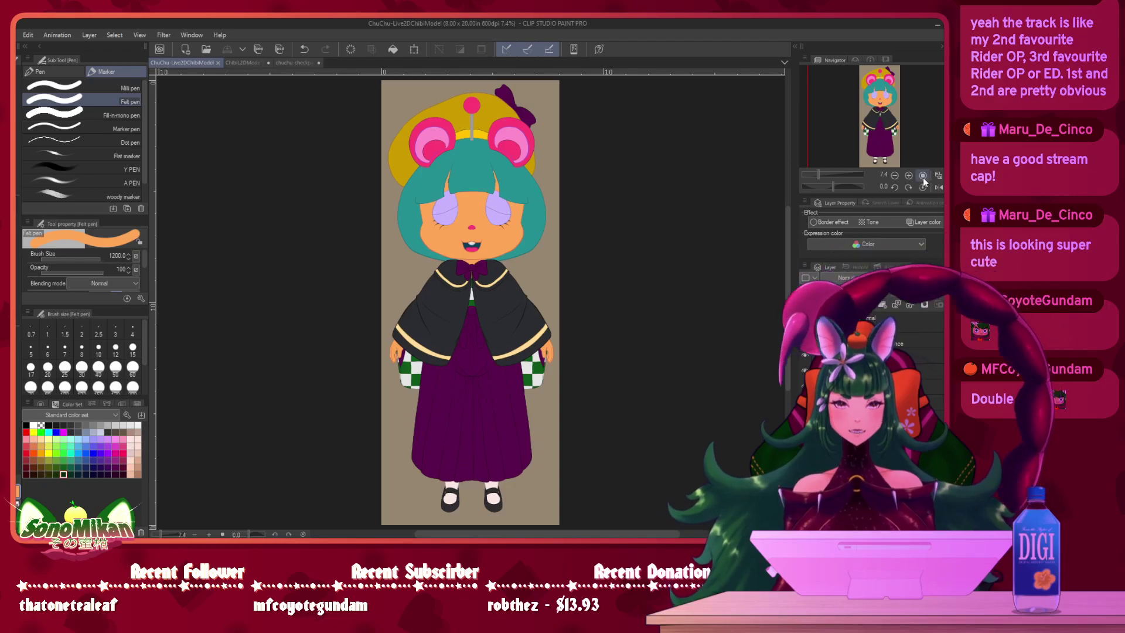
- Select the area of the cape's bow knot and set the Transparent watercolor brush to size 150
key("ctrl+alt+0")
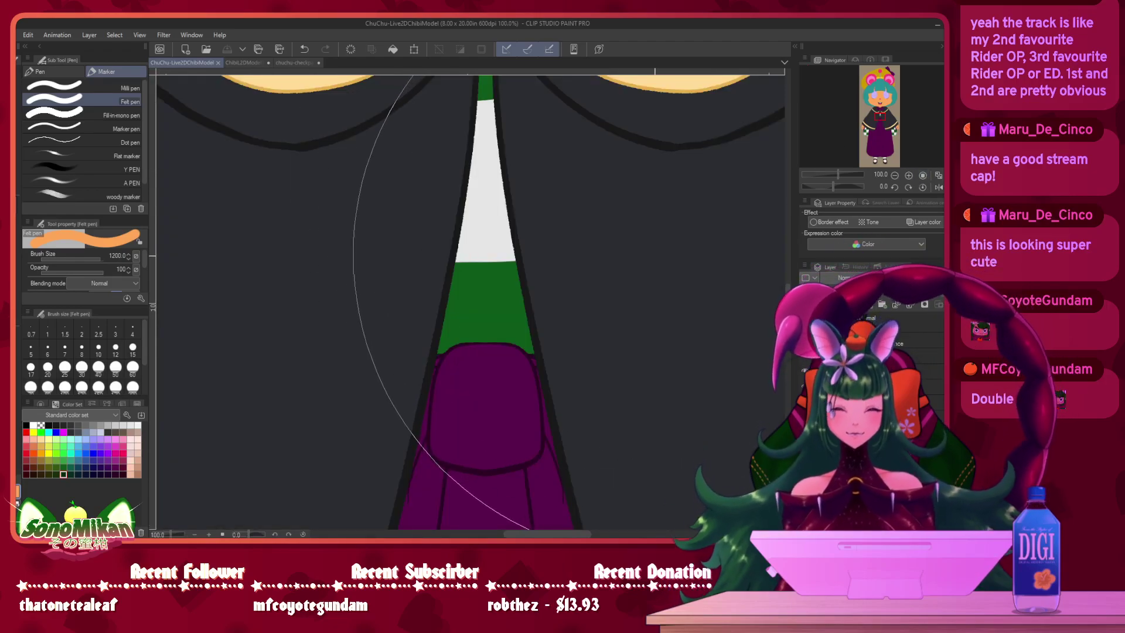
scroll(654, 263, "down", 1)
scroll(652, 259, "down", 2)
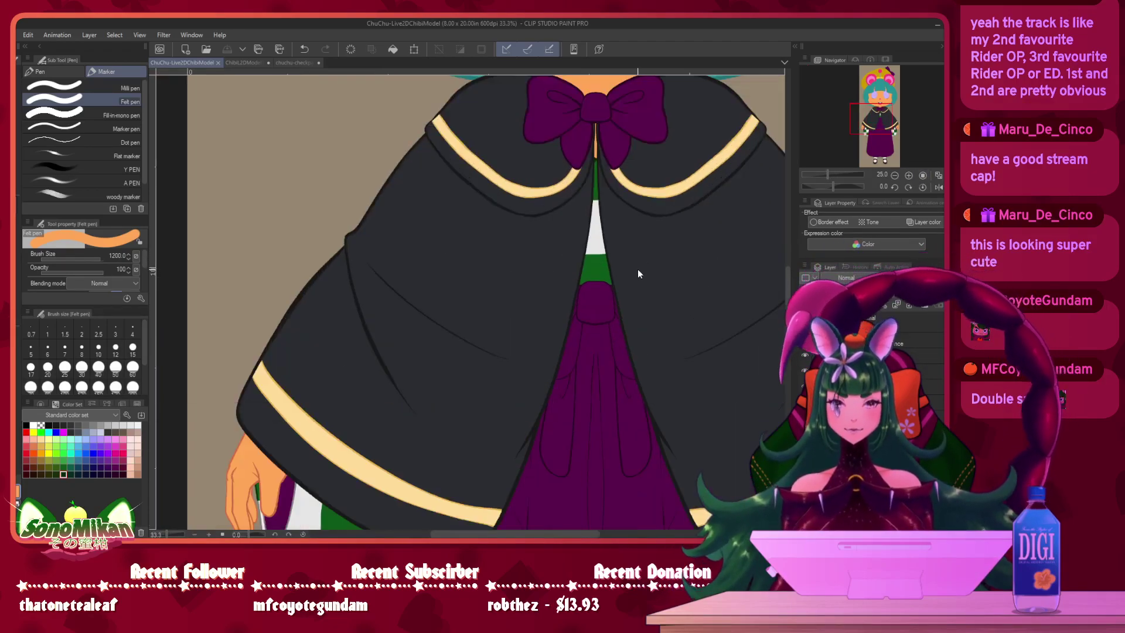
left_click_drag(600, 295, 495, 207)
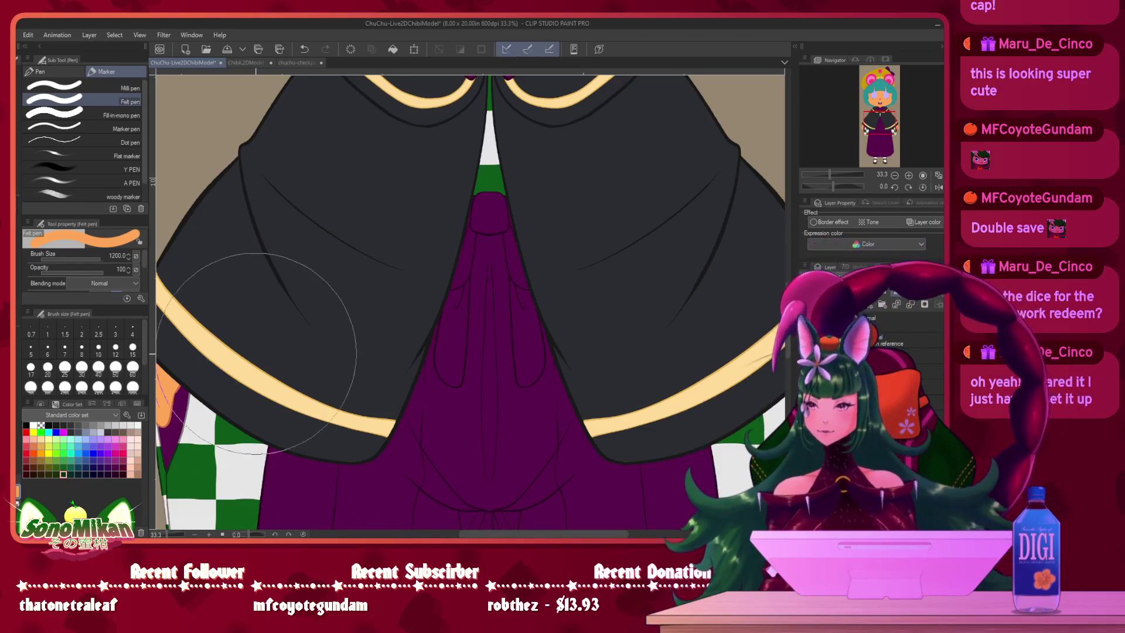
key("b")
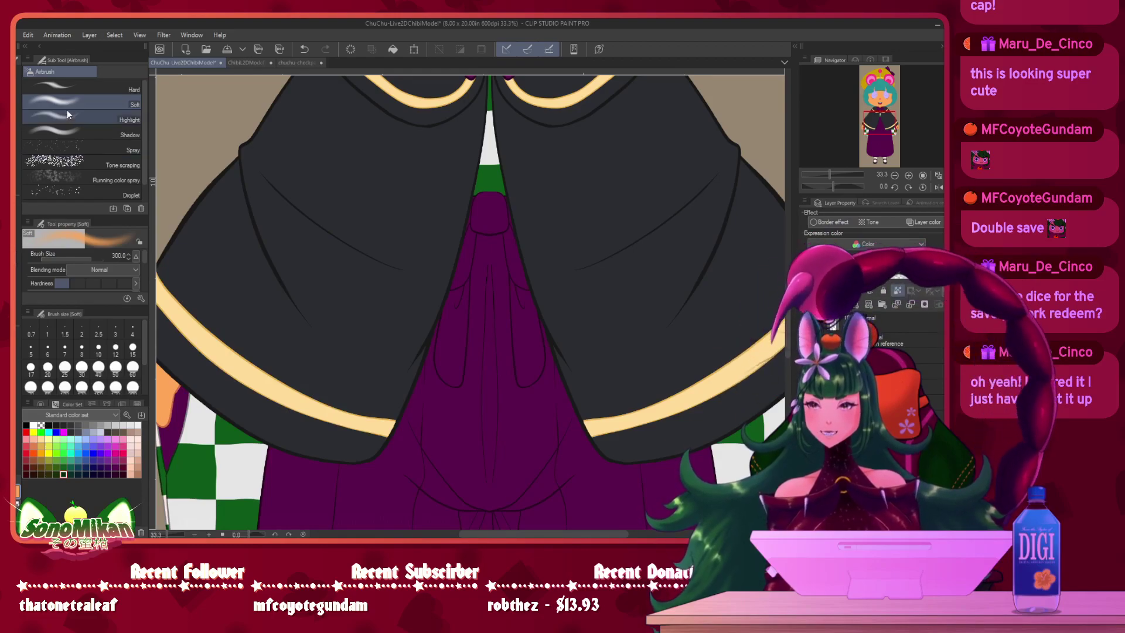
key("b")
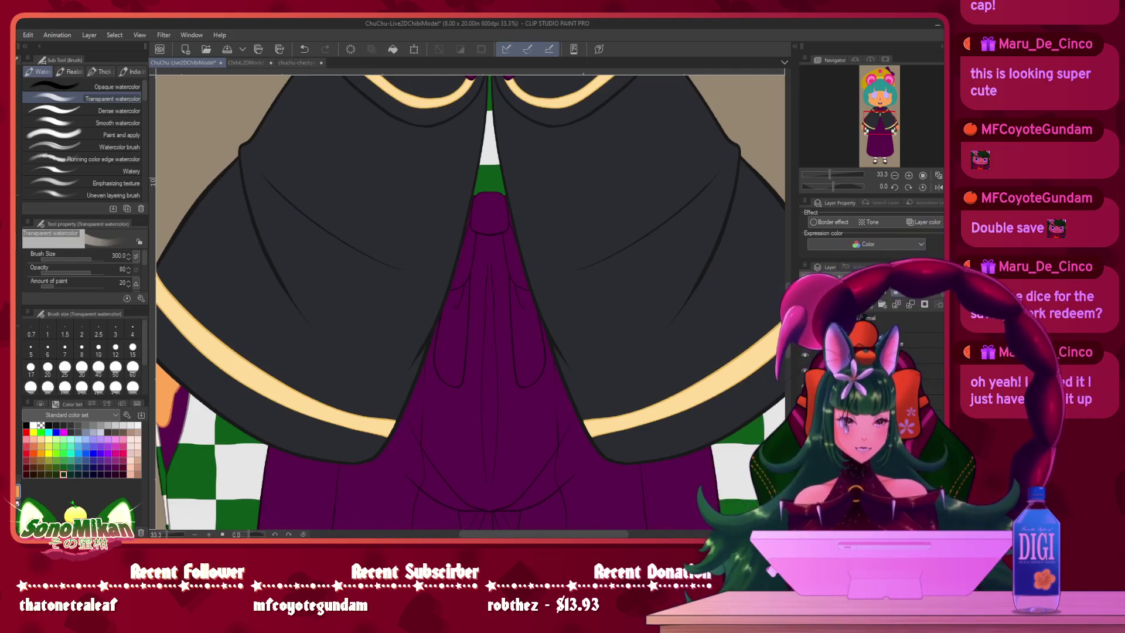
left_click(907, 175)
mouse_move(873, 124)
left_mouse_down()
mouse_move(880, 102)
mouse_move(876, 118)
left_mouse_up()
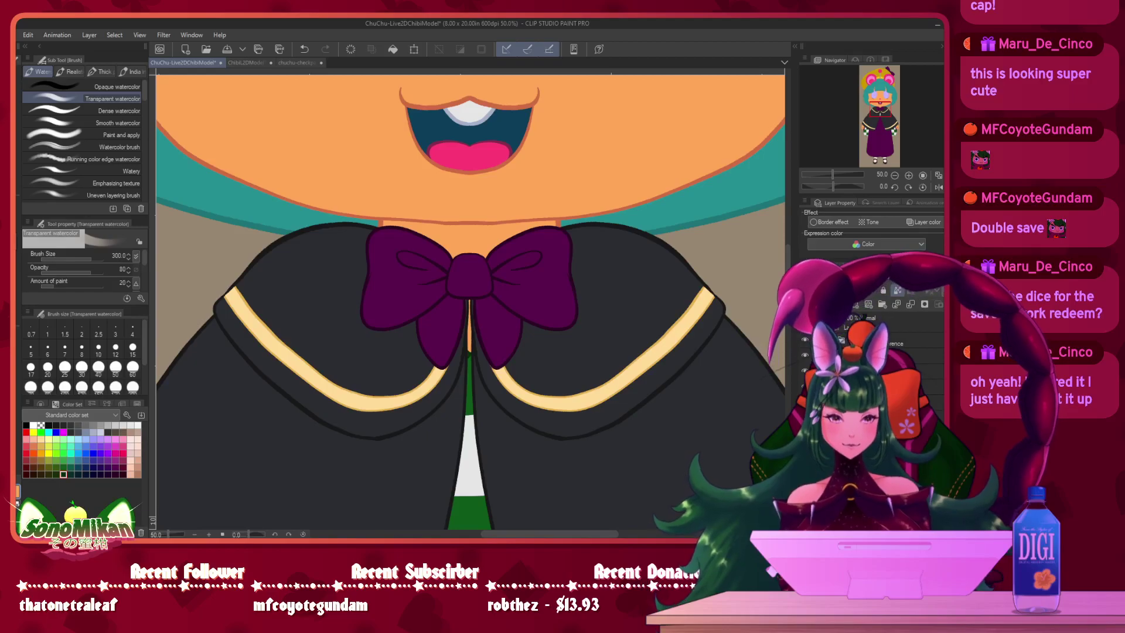
left_click(848, 361, "ctrl")
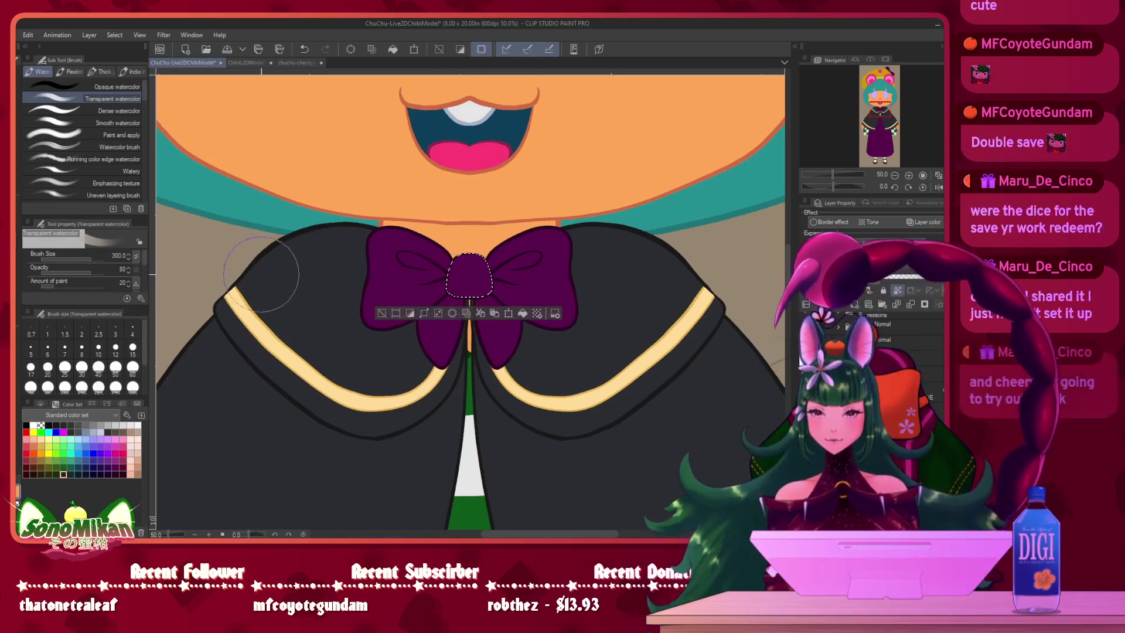
key("b")
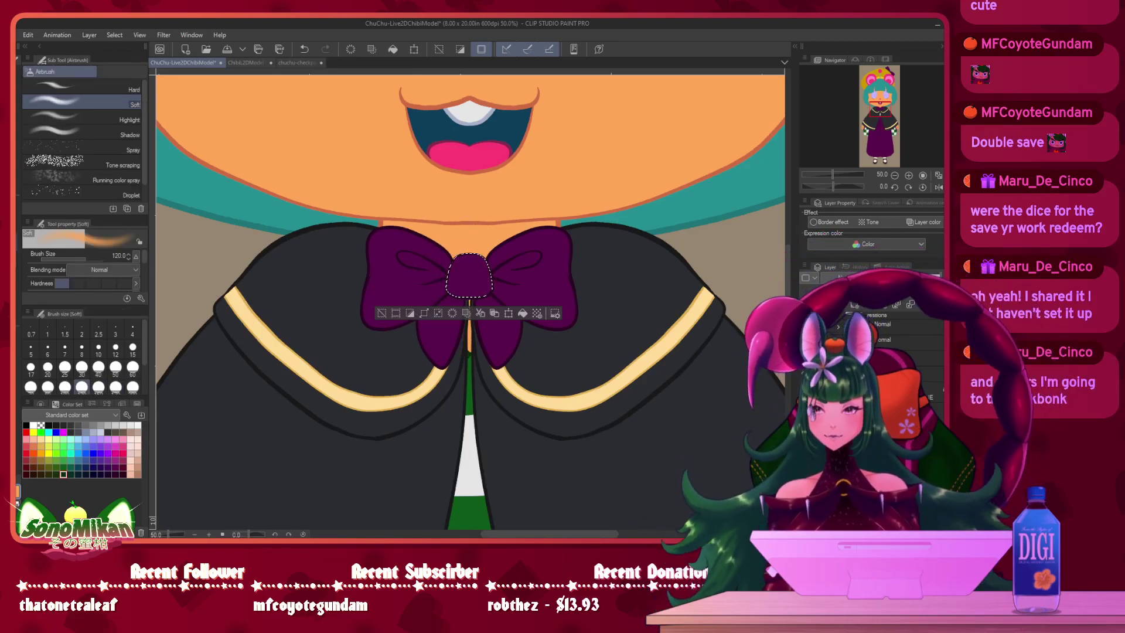
key("b")
key("bracketleft")
key("bracketleft")
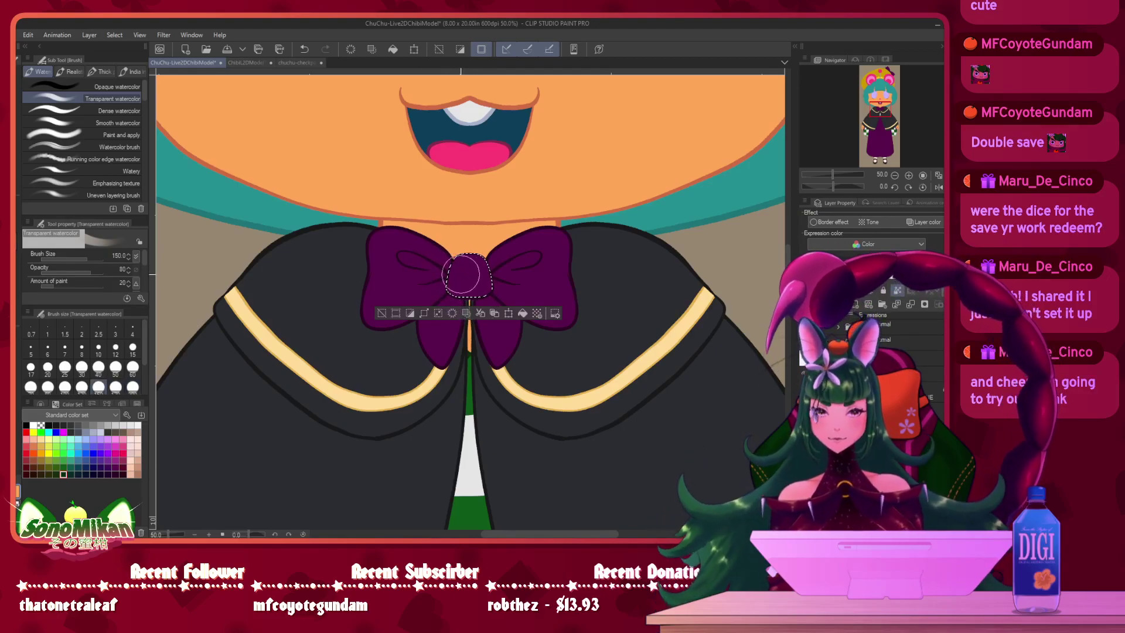
- Paint a dark purple shadow inside the bow knot on a Color burn layer beneath its line layer
scroll(878, 357, "down", 10)
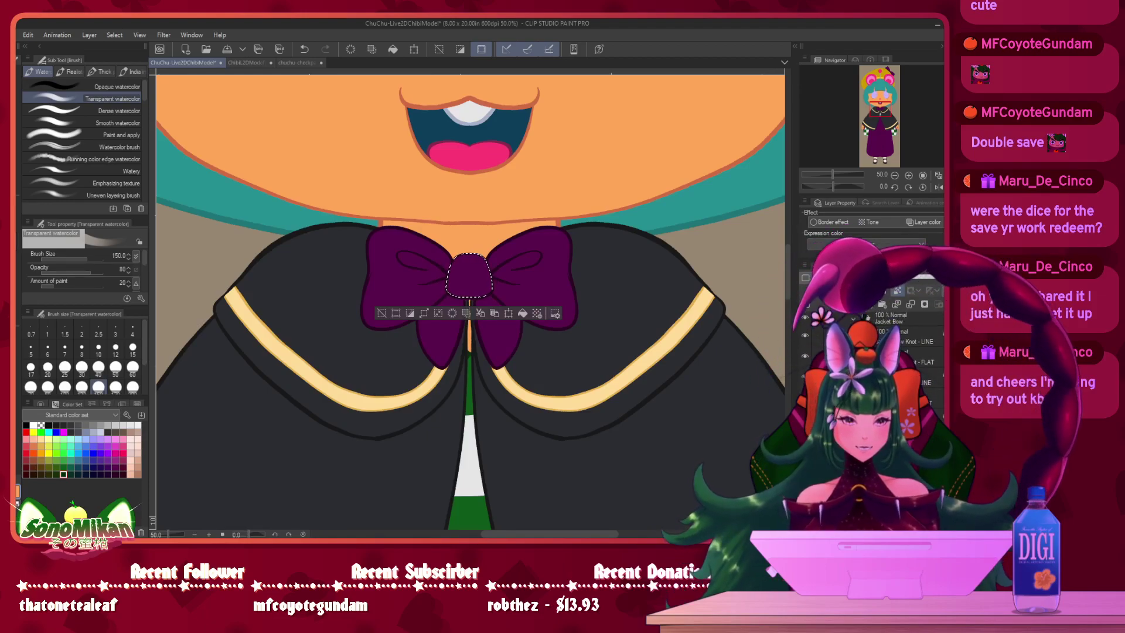
left_click(927, 358)
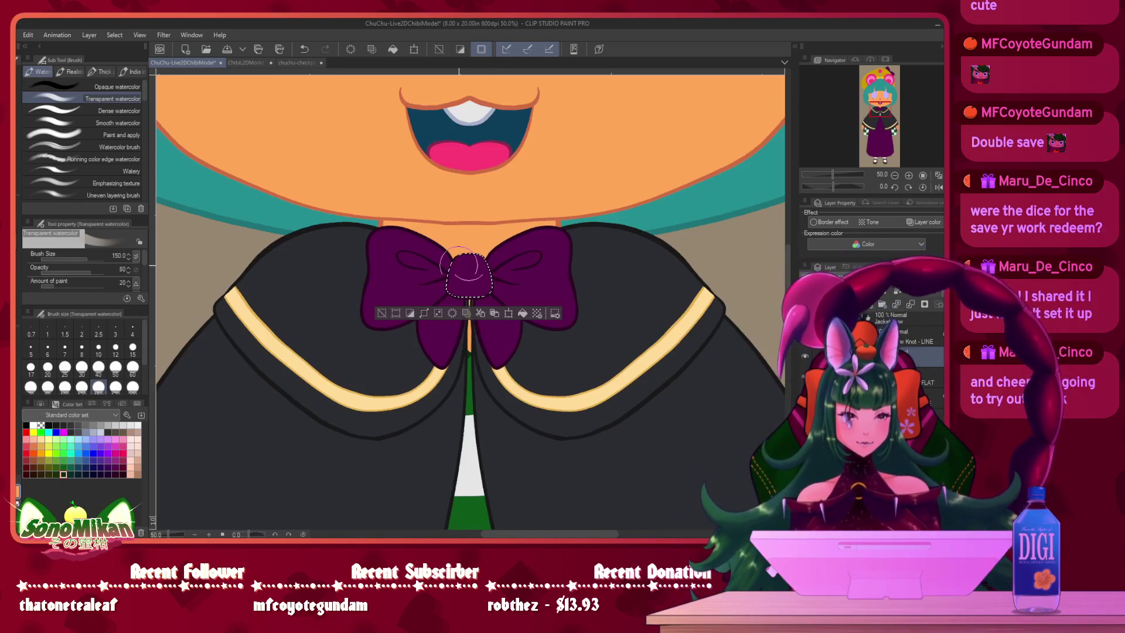
left_click_drag(439, 271, 449, 297)
key("ctrl+z")
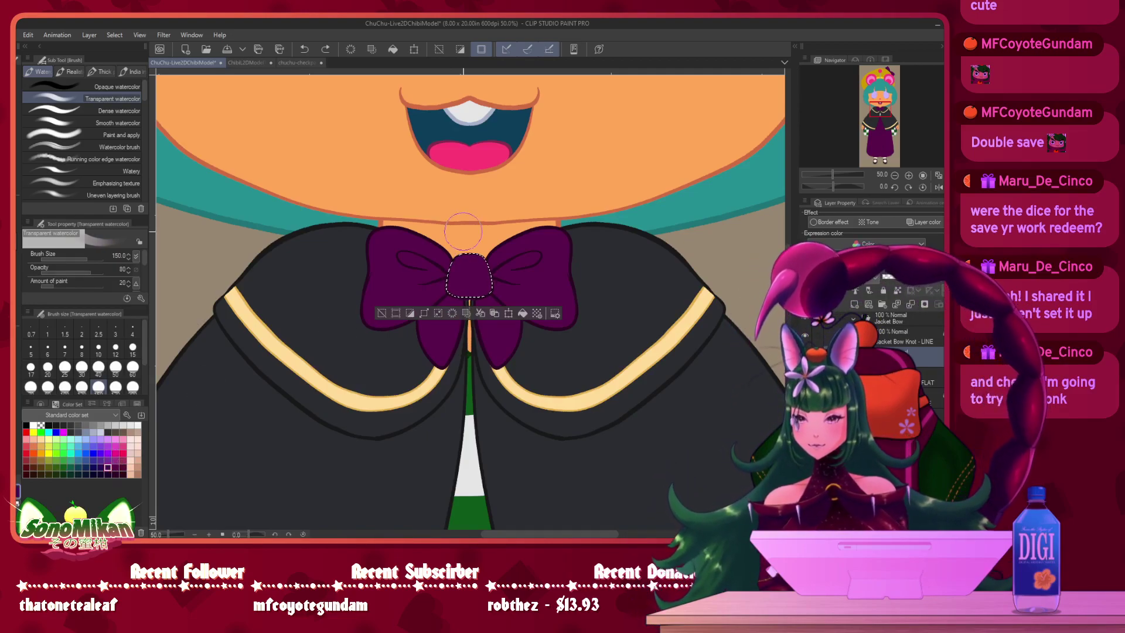
left_click_drag(444, 279, 459, 296)
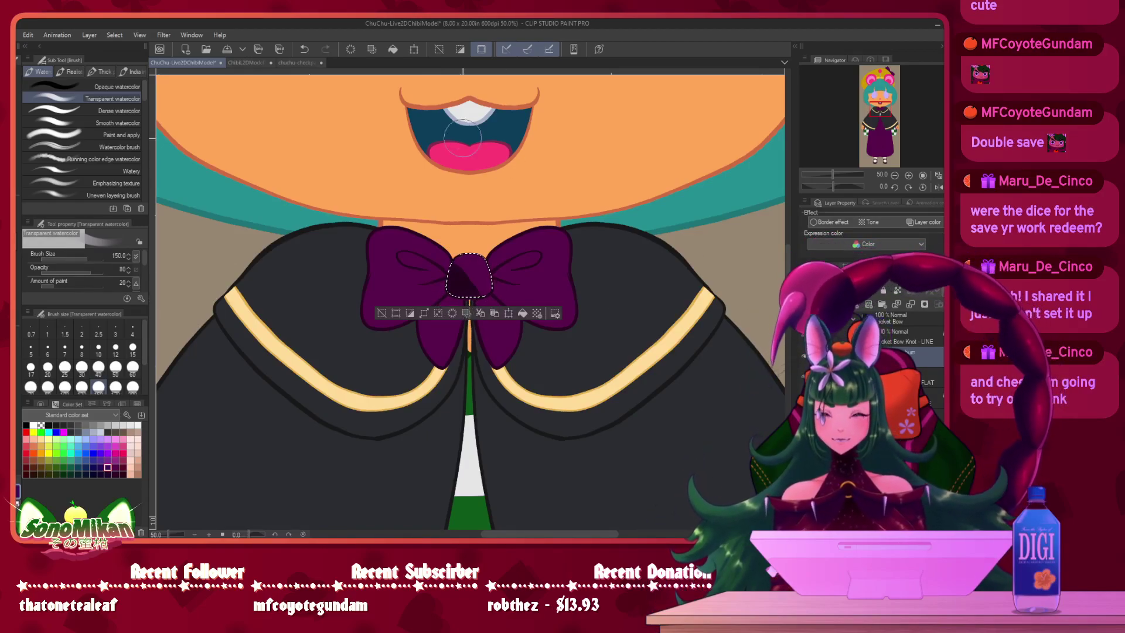
- Soften the bow knot's shadow with the Blend tool at brush size 80
left_click(19, 267)
left_click(62, 73)
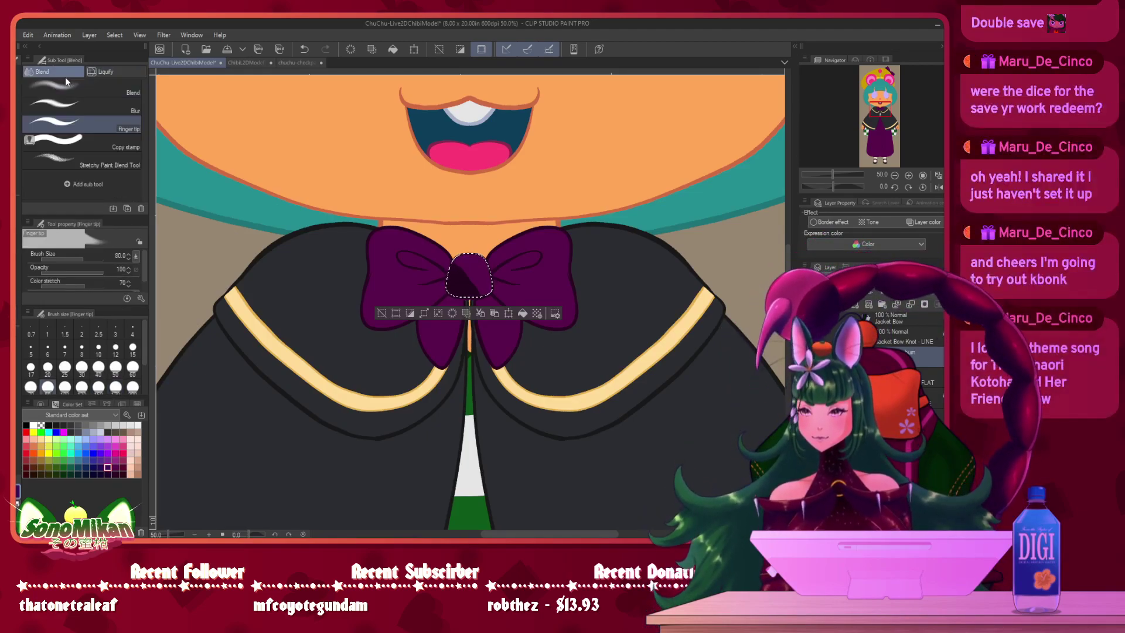
key("bracketleft")
key("bracketleft")
key("bracketleft")
left_click_drag(468, 264, 467, 269)
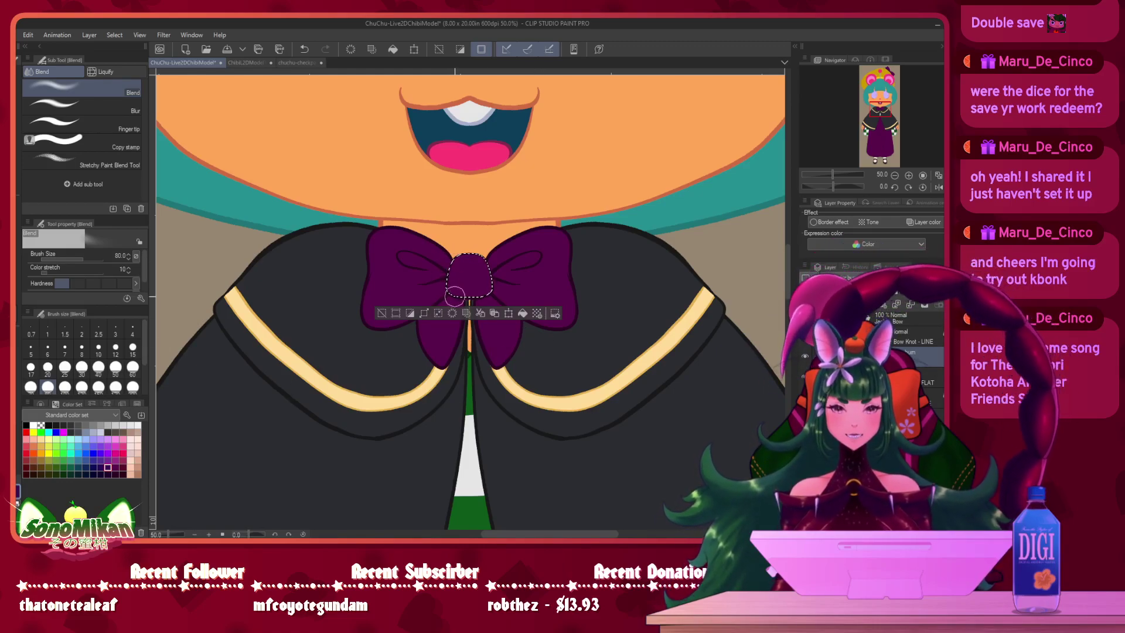
- Shade the bow knot with the Transparent watercolor brush at size 100
key("b")
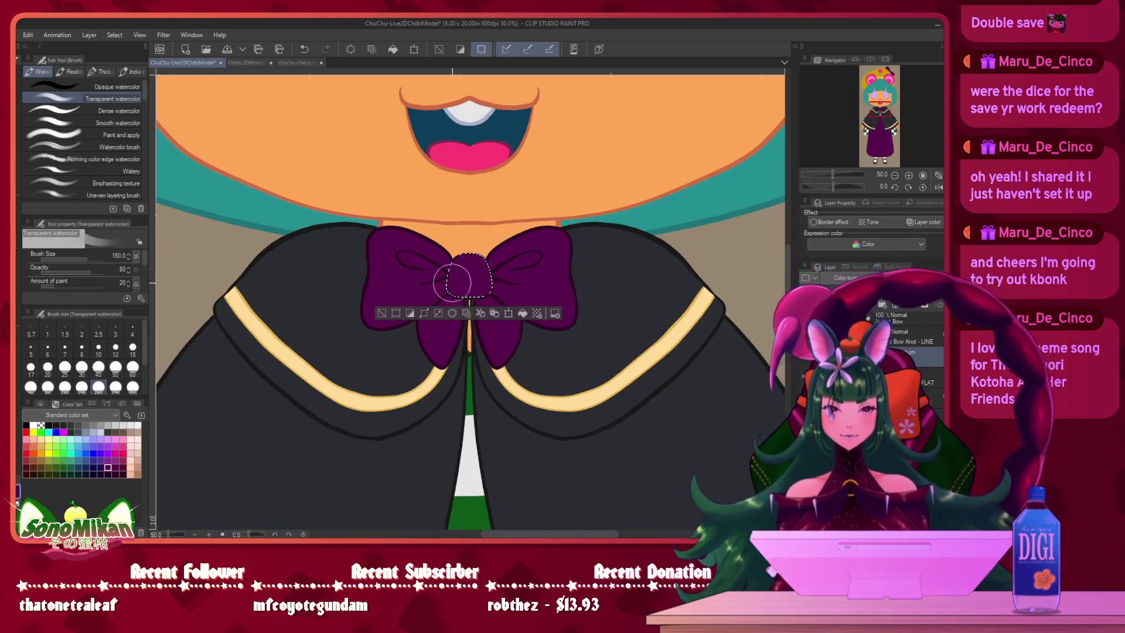
key("bracketleft")
key("bracketleft")
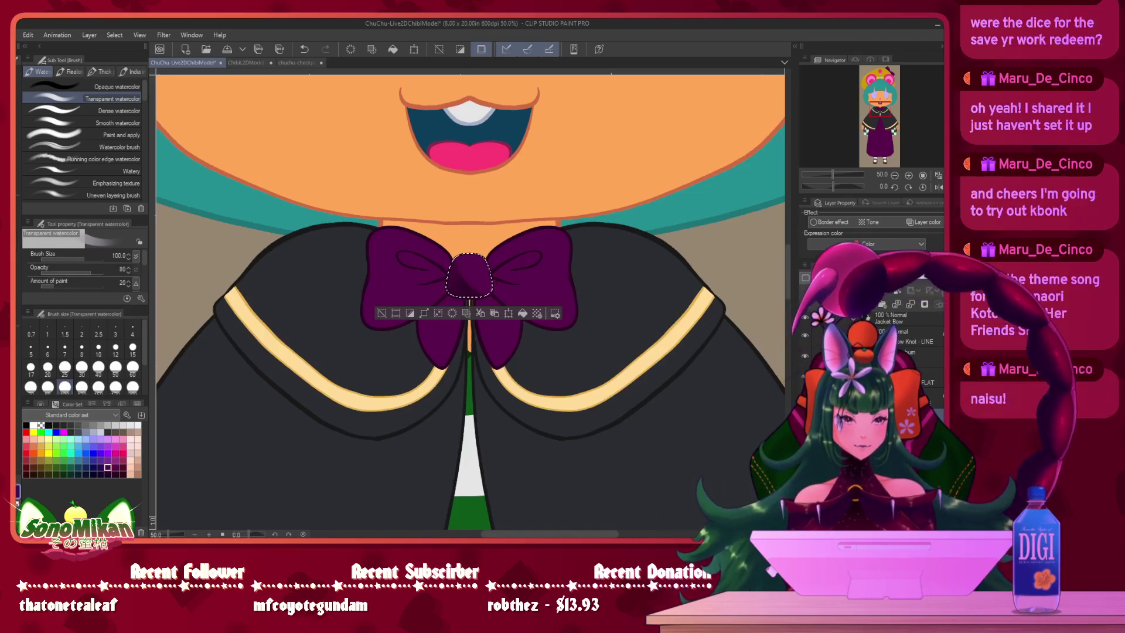
- Select the bow loop on the canvas's left side and shade its lower area at brush size 100
left_click(858, 417, "ctrl")
left_click_drag(598, 238, 689, 243)
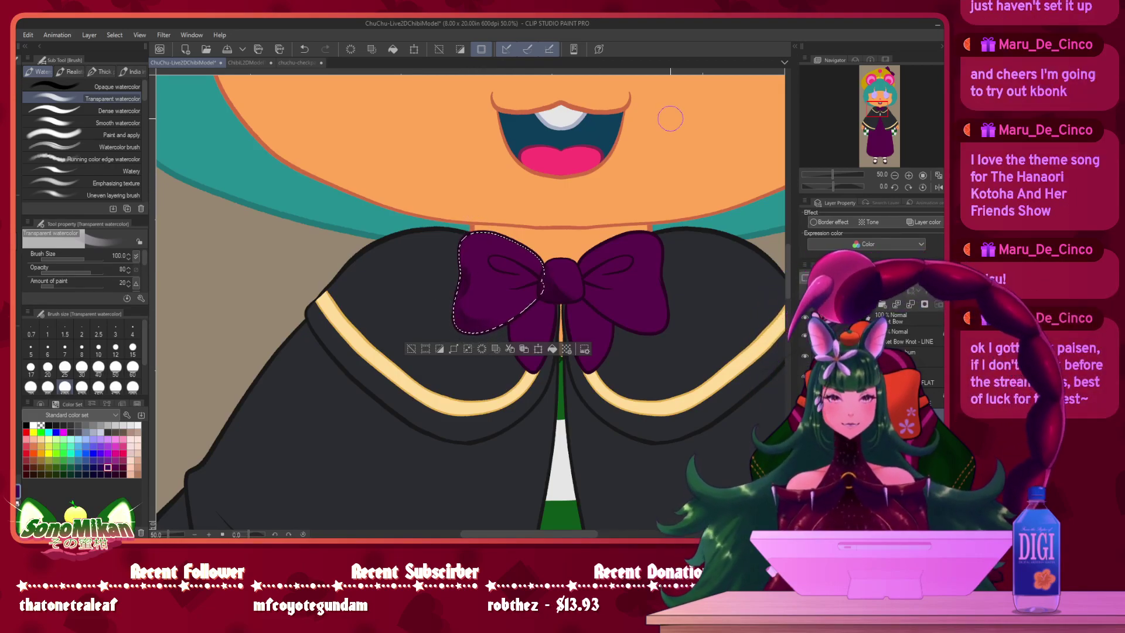
mouse_move(635, 251)
left_mouse_down()
mouse_move(539, 261)
mouse_move(544, 279)
left_mouse_up()
- Shade the inner fold of the selected bow loop with the Transparent watercolor brush at size 50
key("bracketleft")
key("bracketleft")
key("bracketleft")
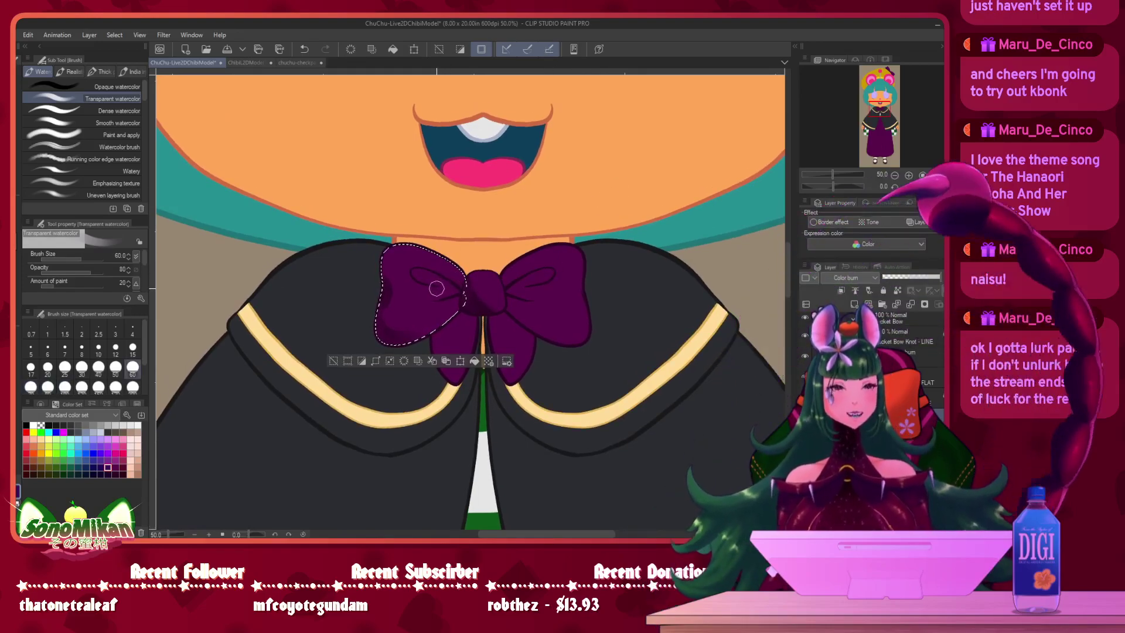
key("bracketleft")
key("bracketleft")
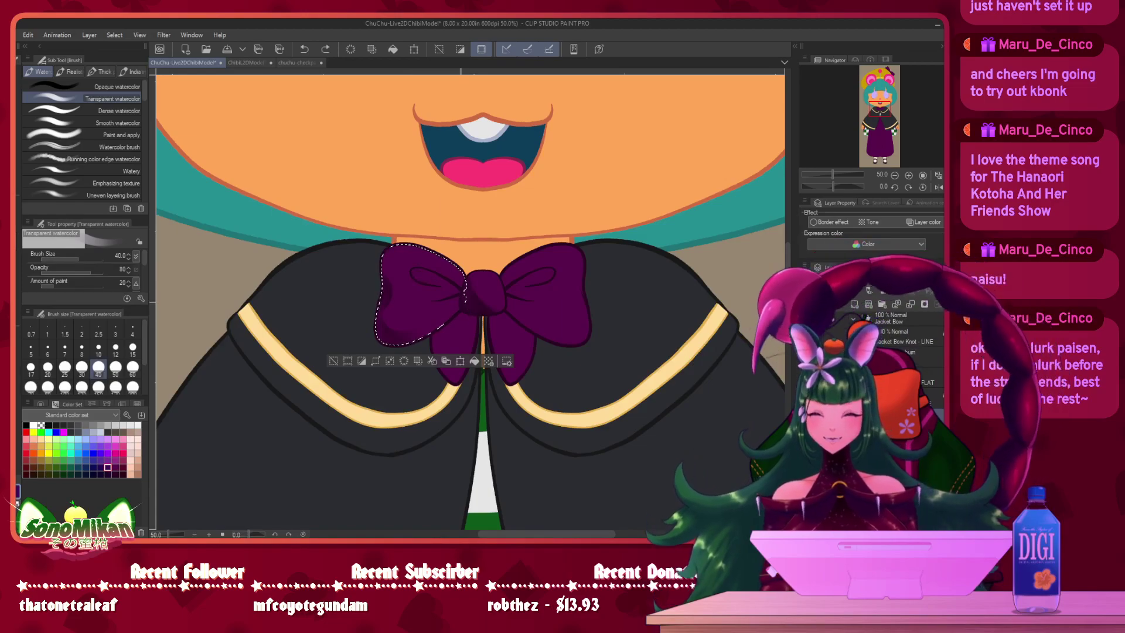
key("bracketright")
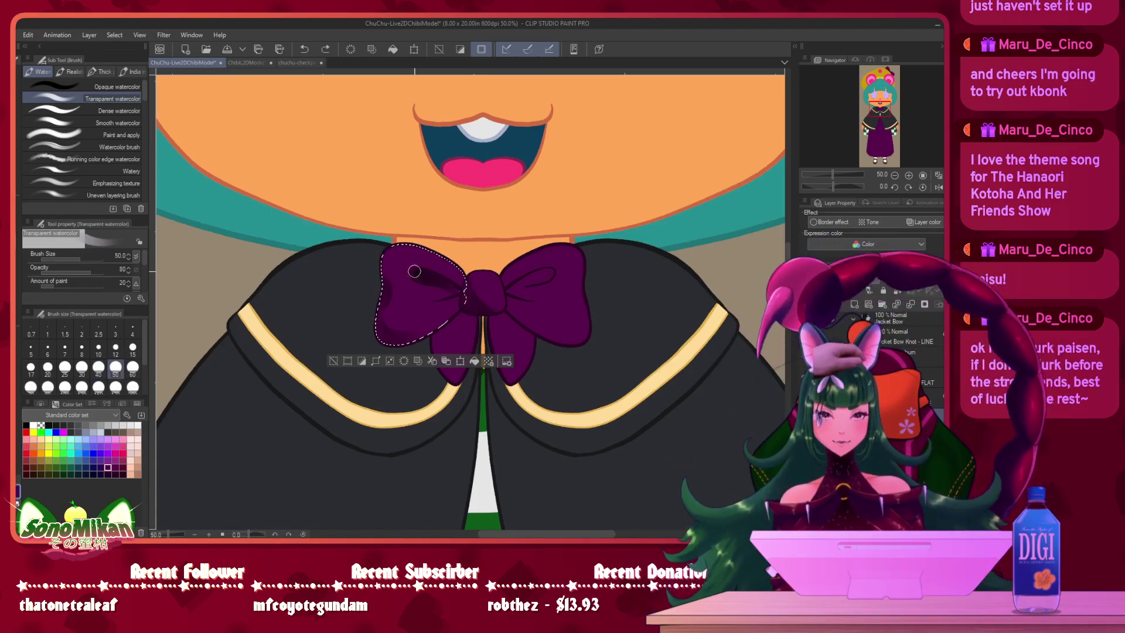
left_click_drag(415, 271, 444, 279)
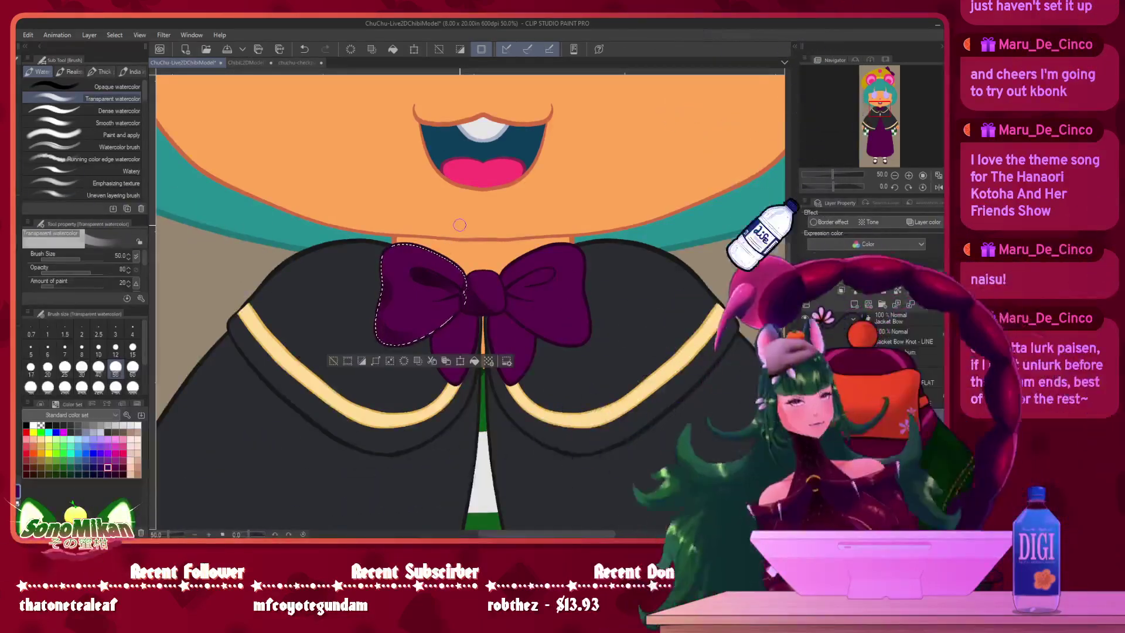